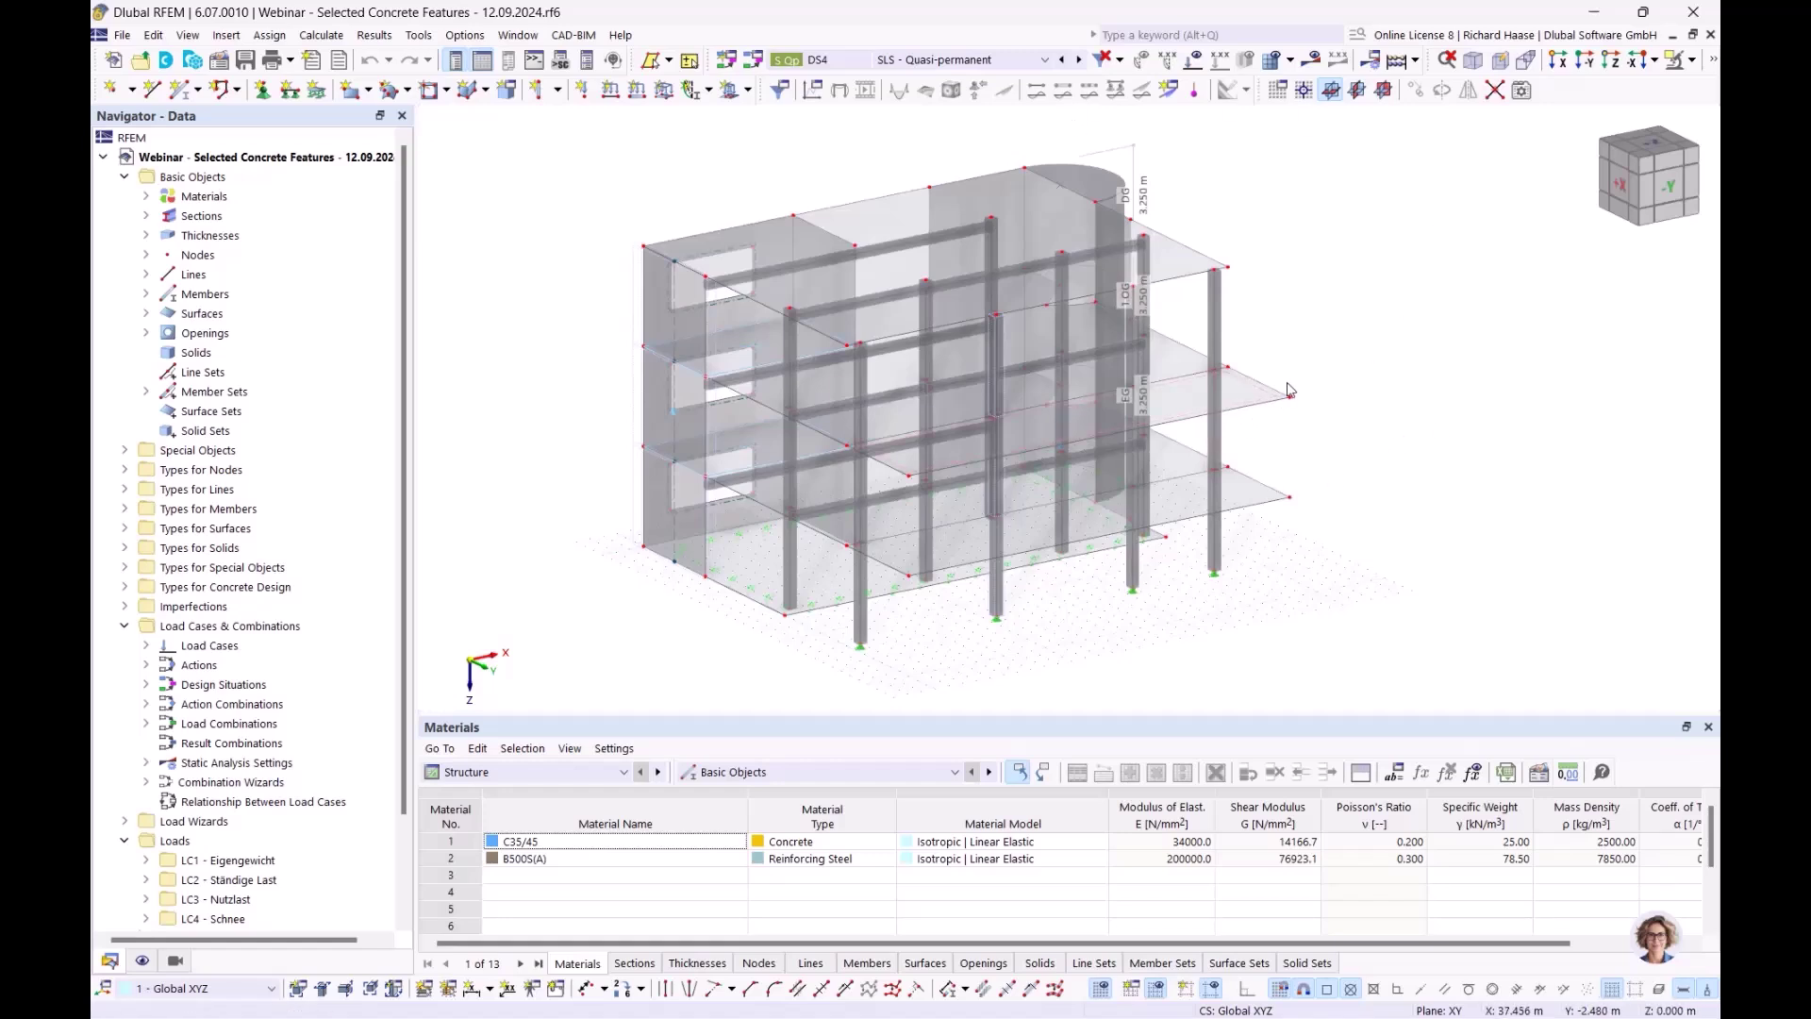
Examine the building model from different sides and list the materials used in it
ctrl+middle_drag(1405, 444, 1486, 382)
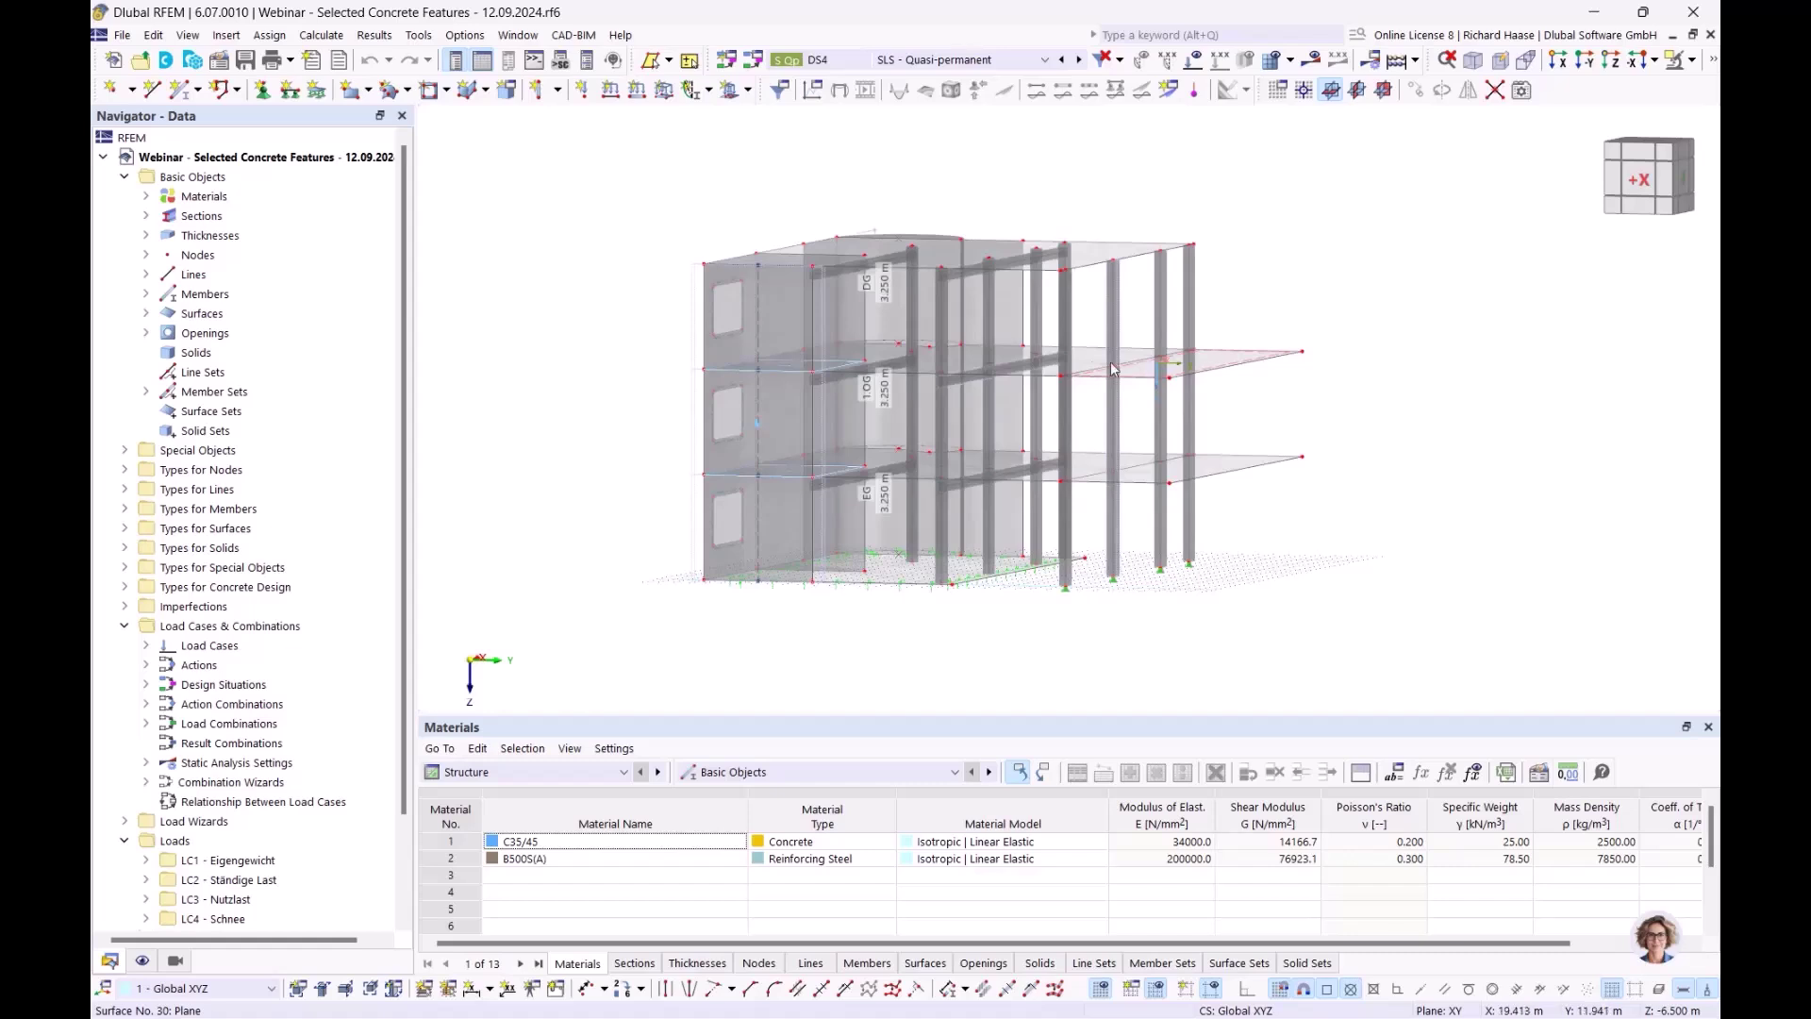
ctrl+middle_drag(1335, 432, 1273, 438)
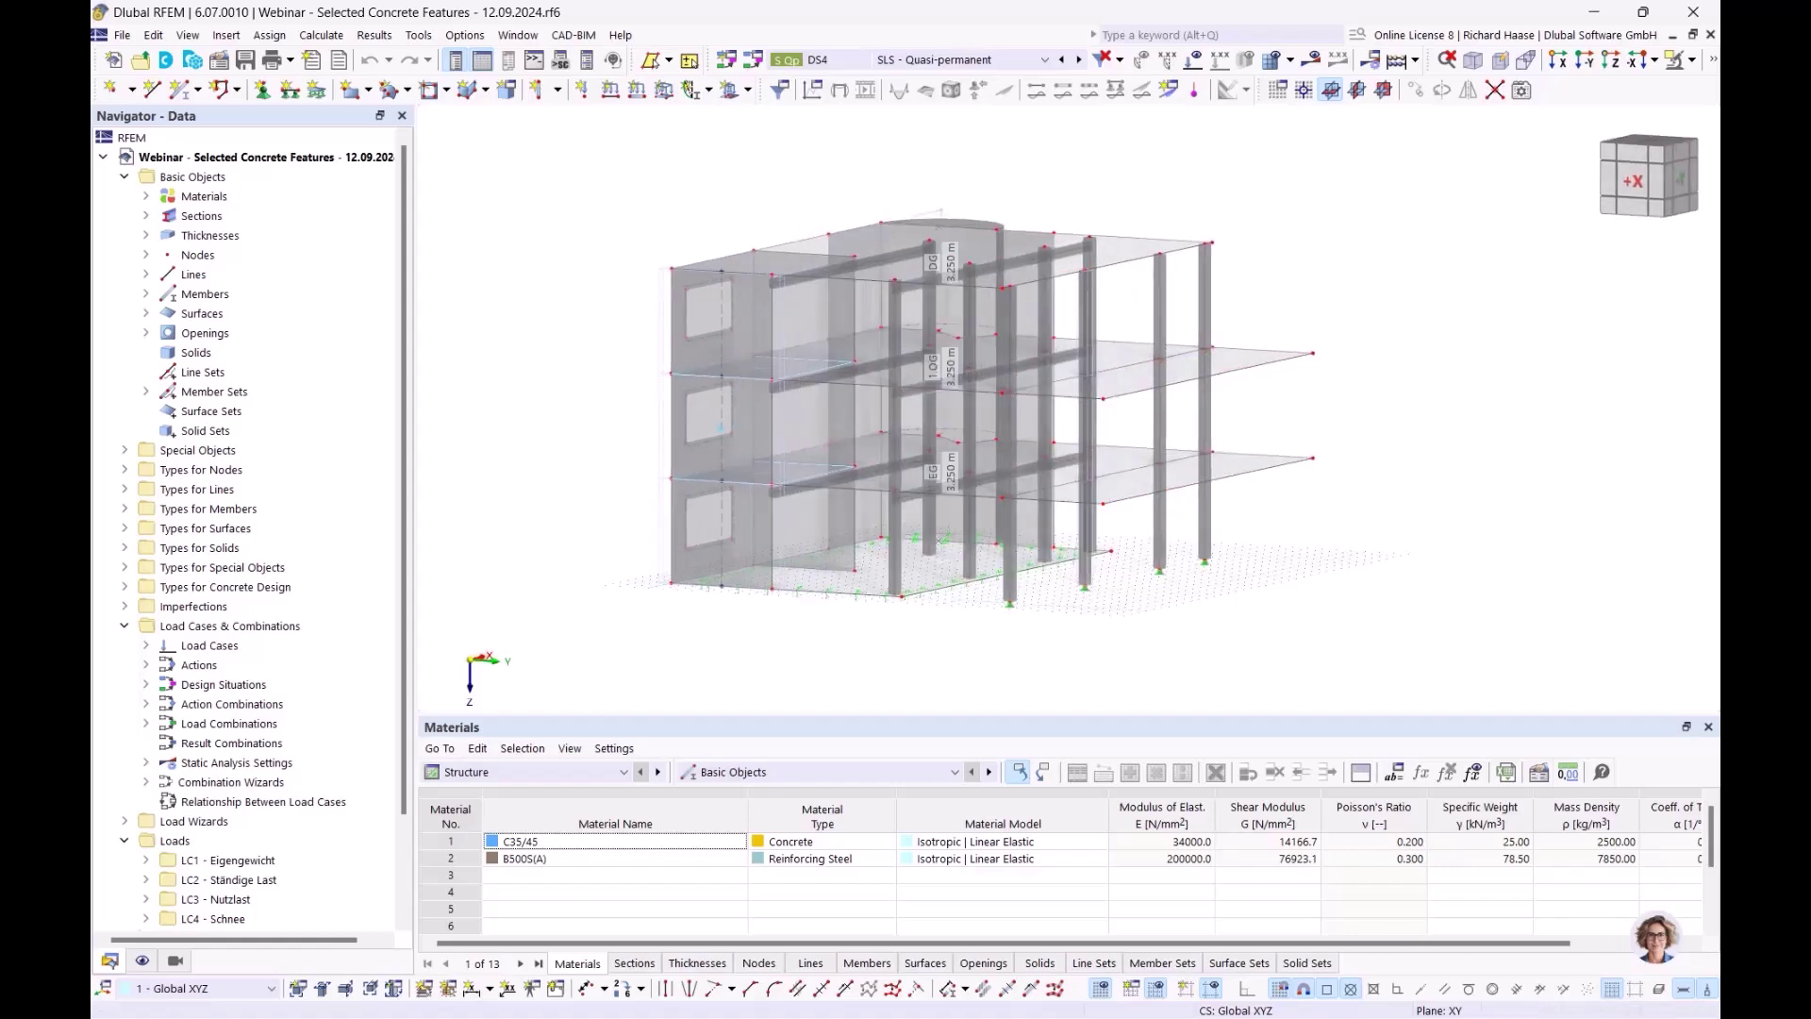
click(145, 196)
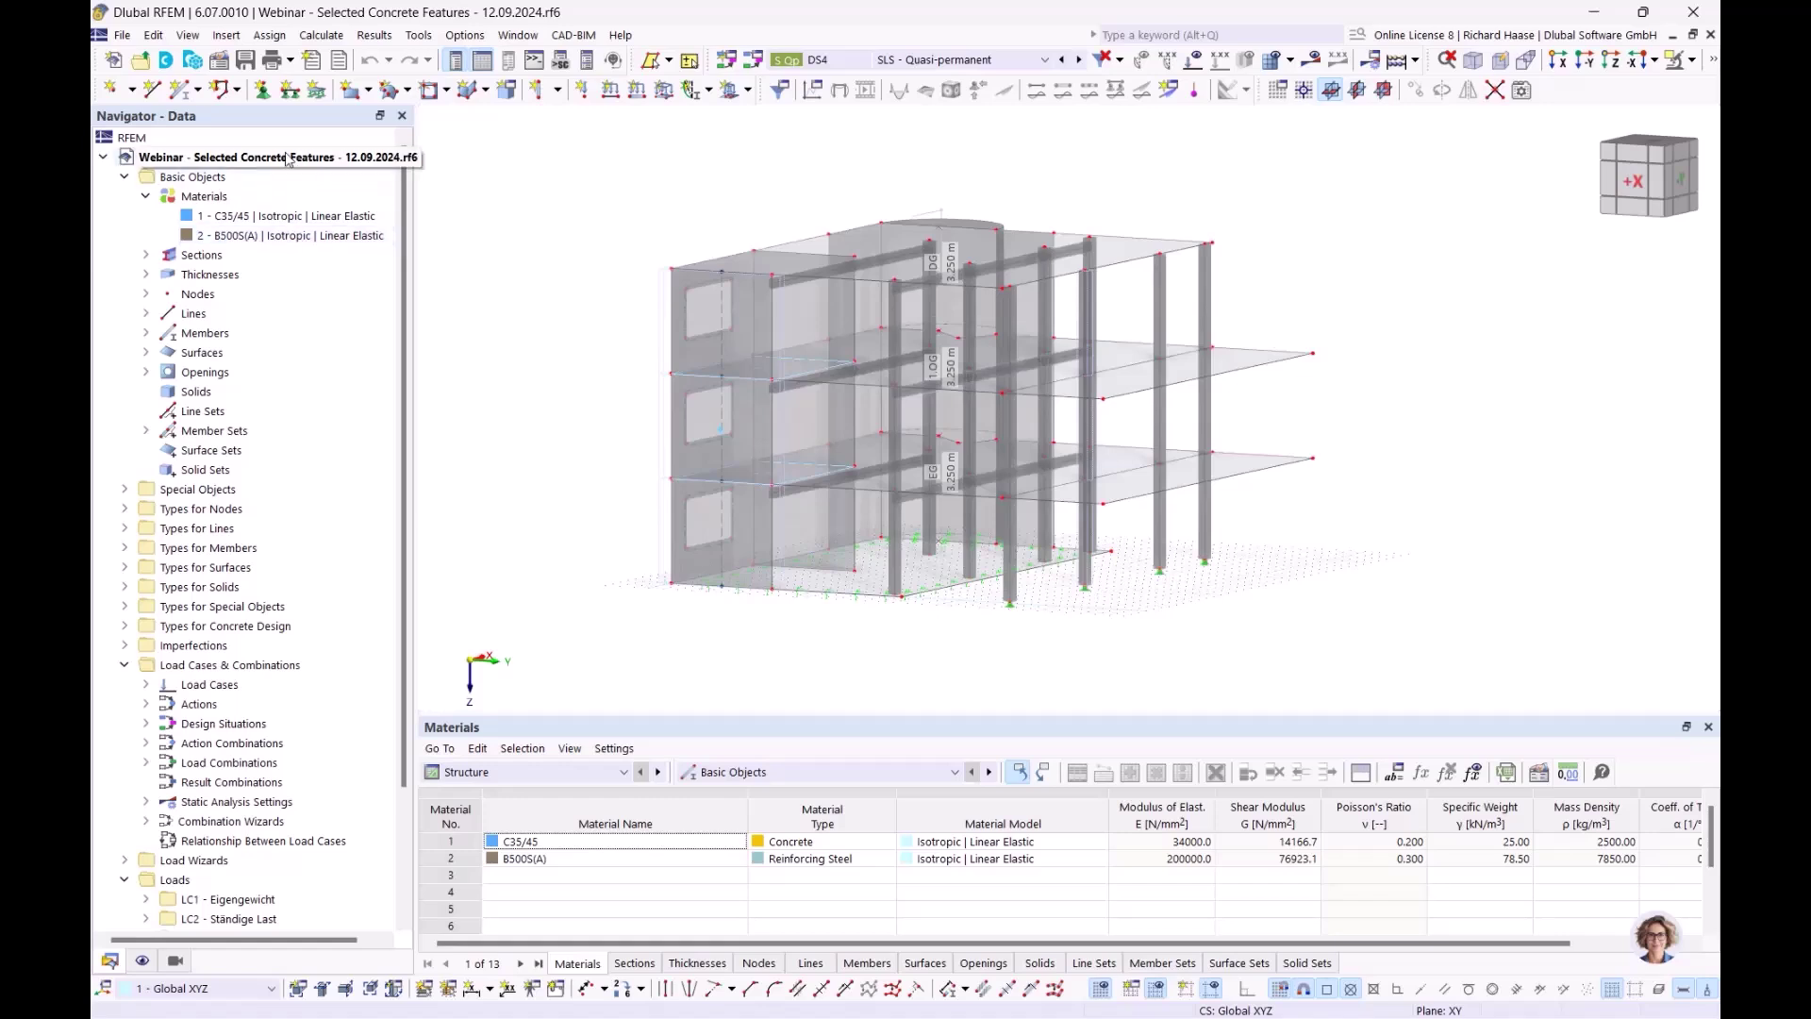
ctrl+middle_drag(1398, 500, 1305, 517)
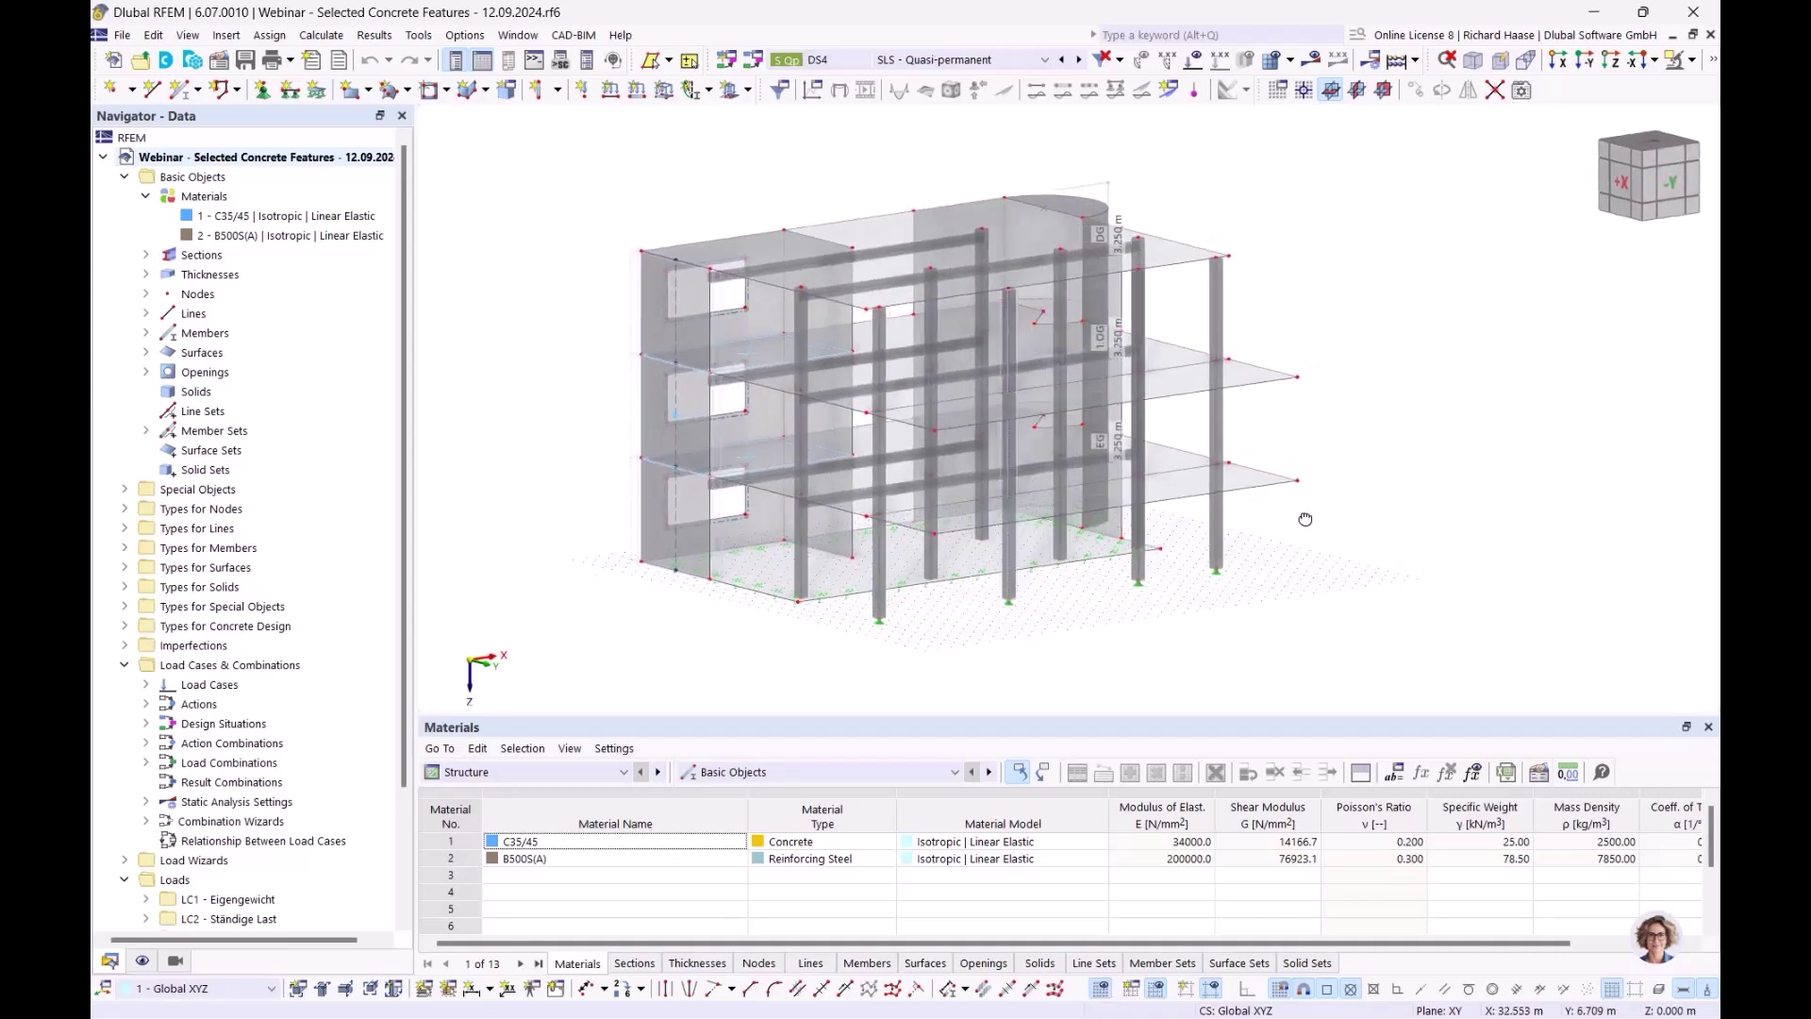
Review the activated add-ons in the model's base data, such as Building Model and Concrete Design
right_click(251, 162)
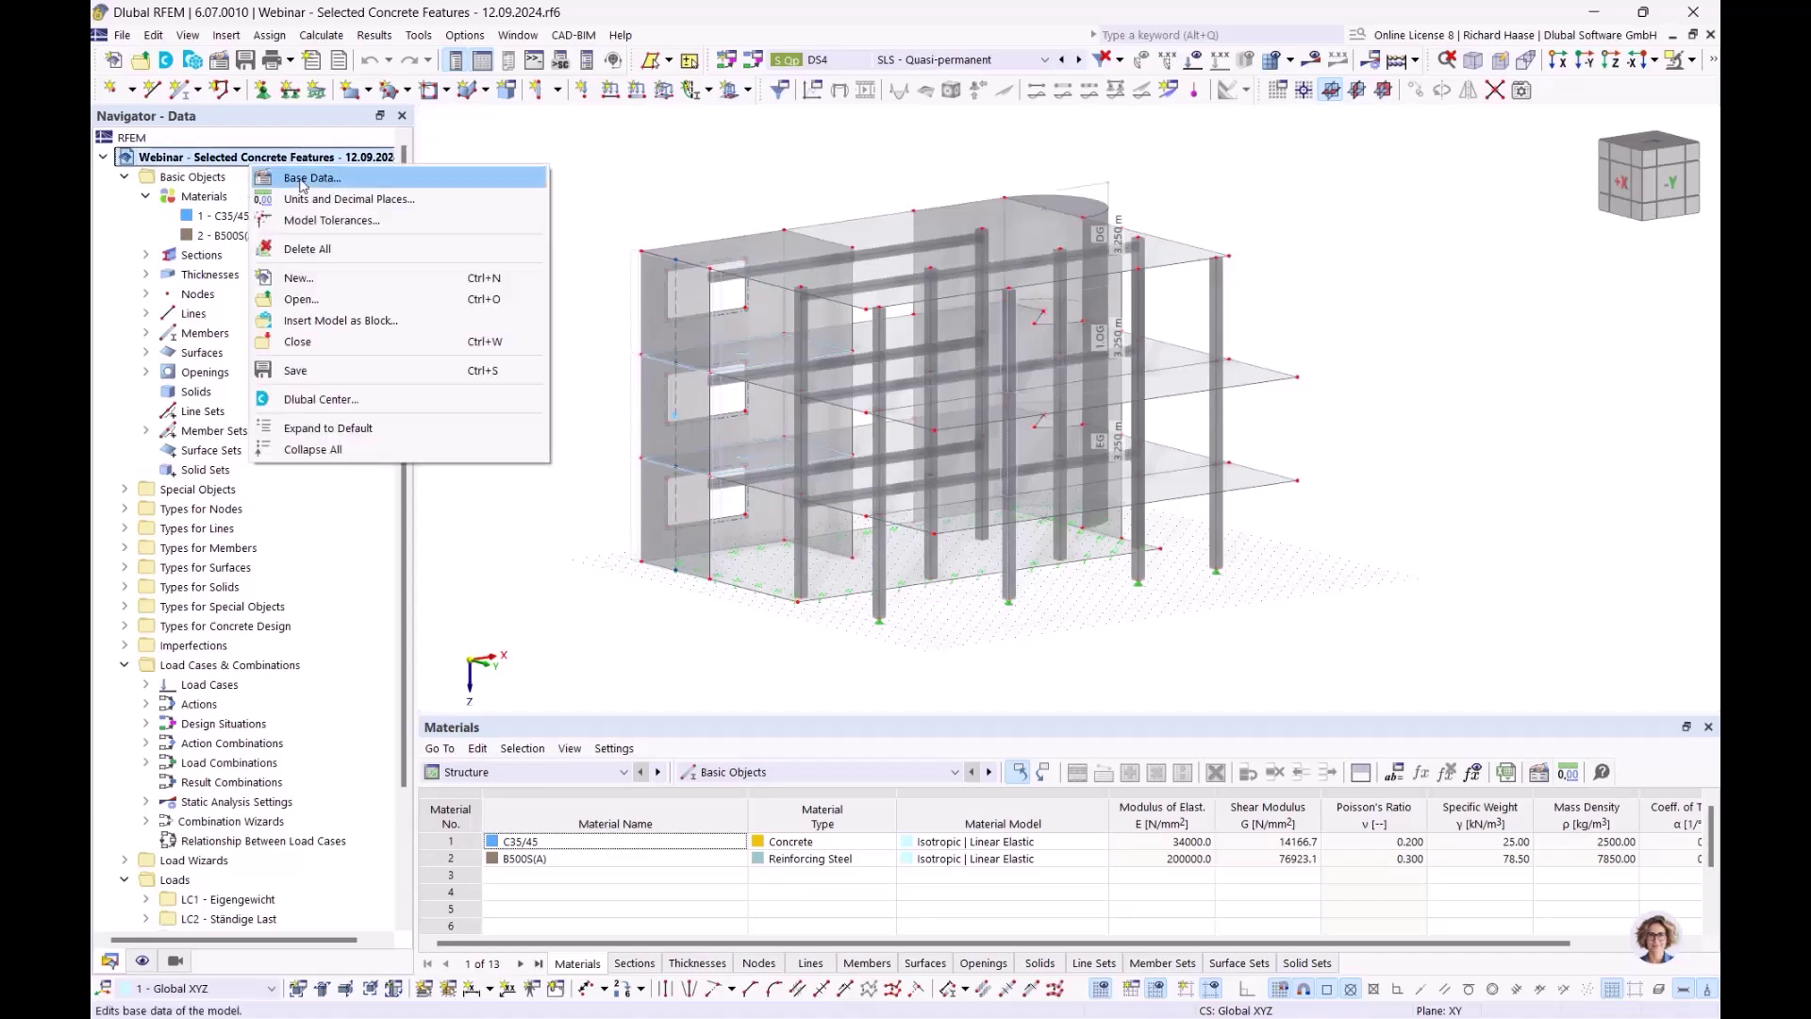
click(289, 180)
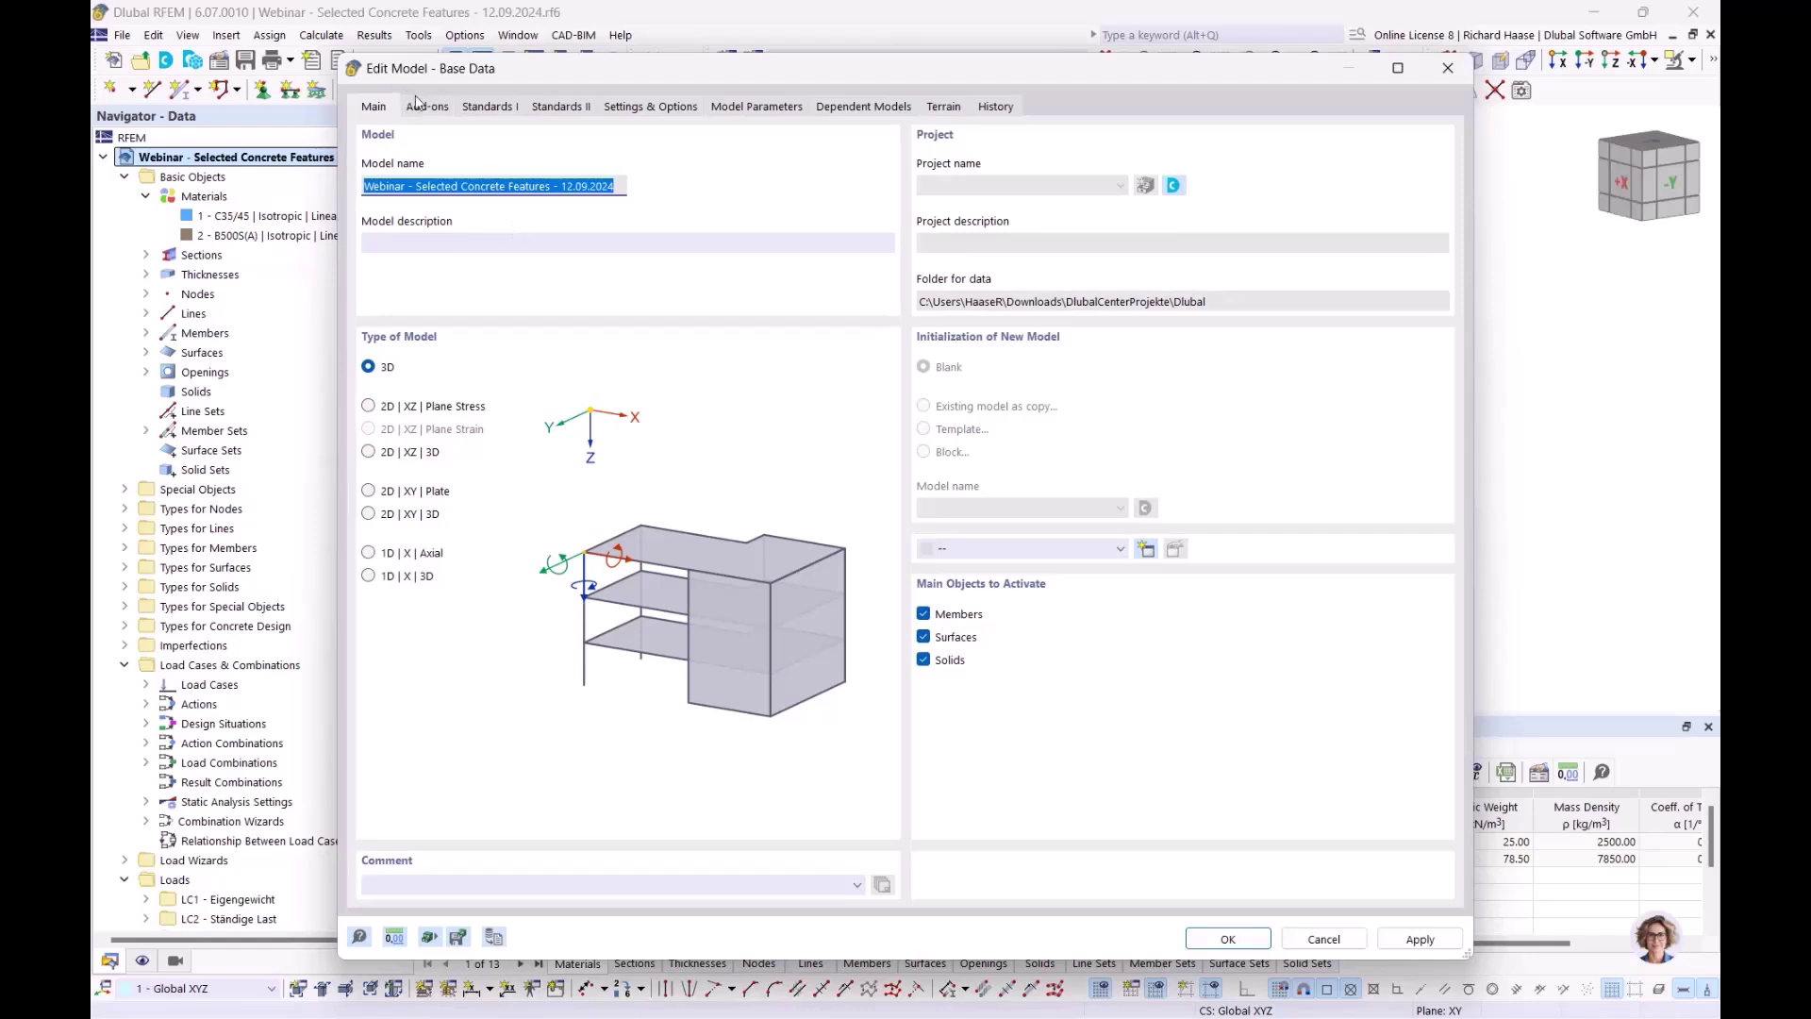
click(433, 108)
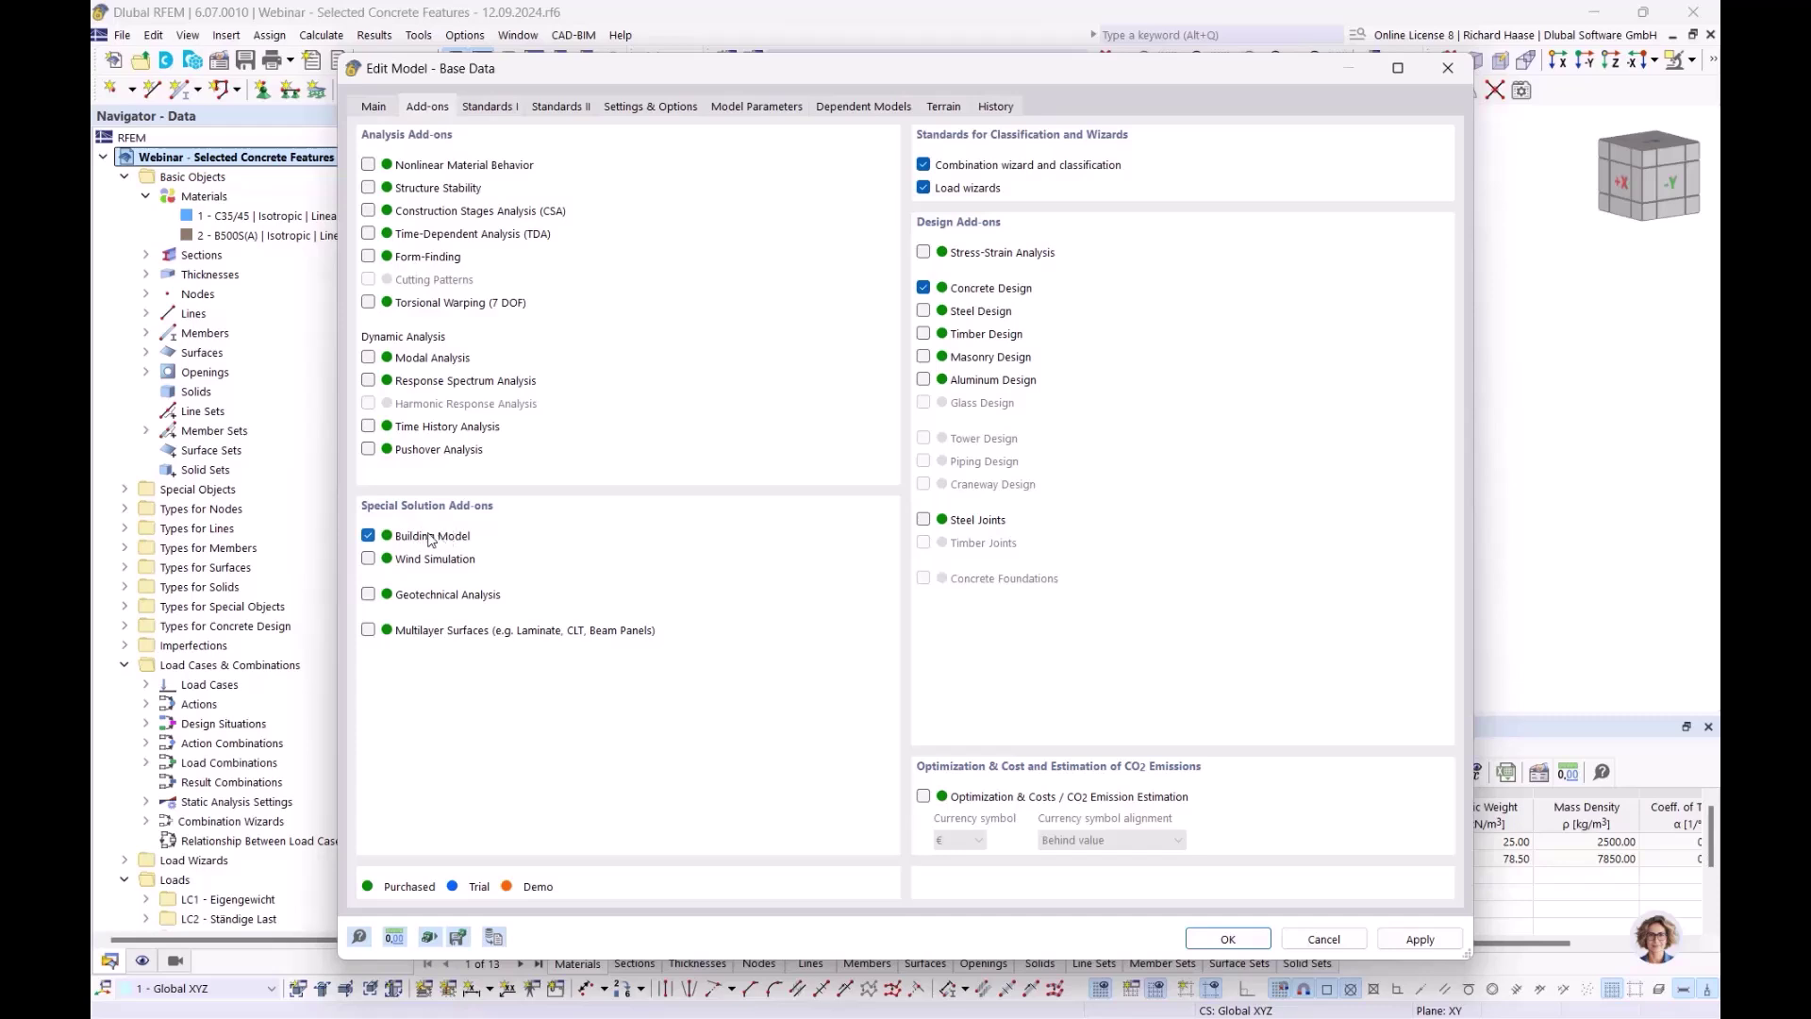
click(1447, 68)
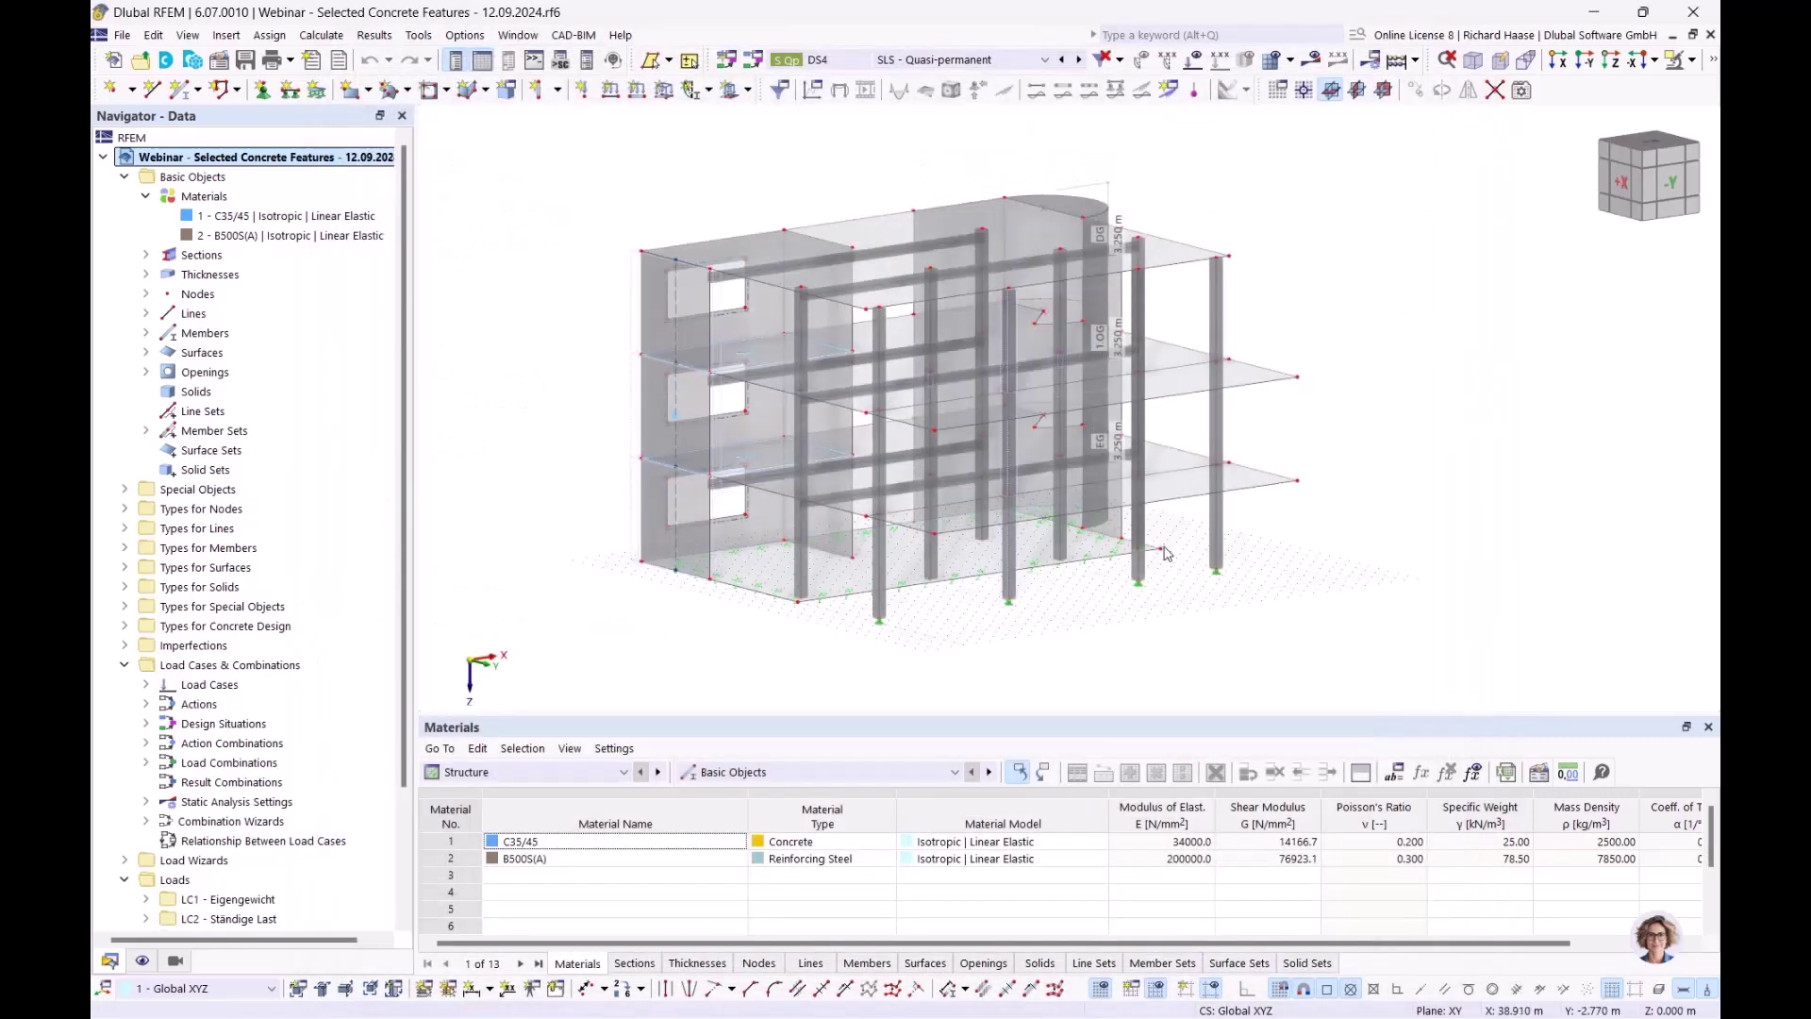
Restrict the Concrete Design objects to surface 18 by disabling Design All for members, member sets, shear walls, surfaces and nodes with punching
click(531, 779)
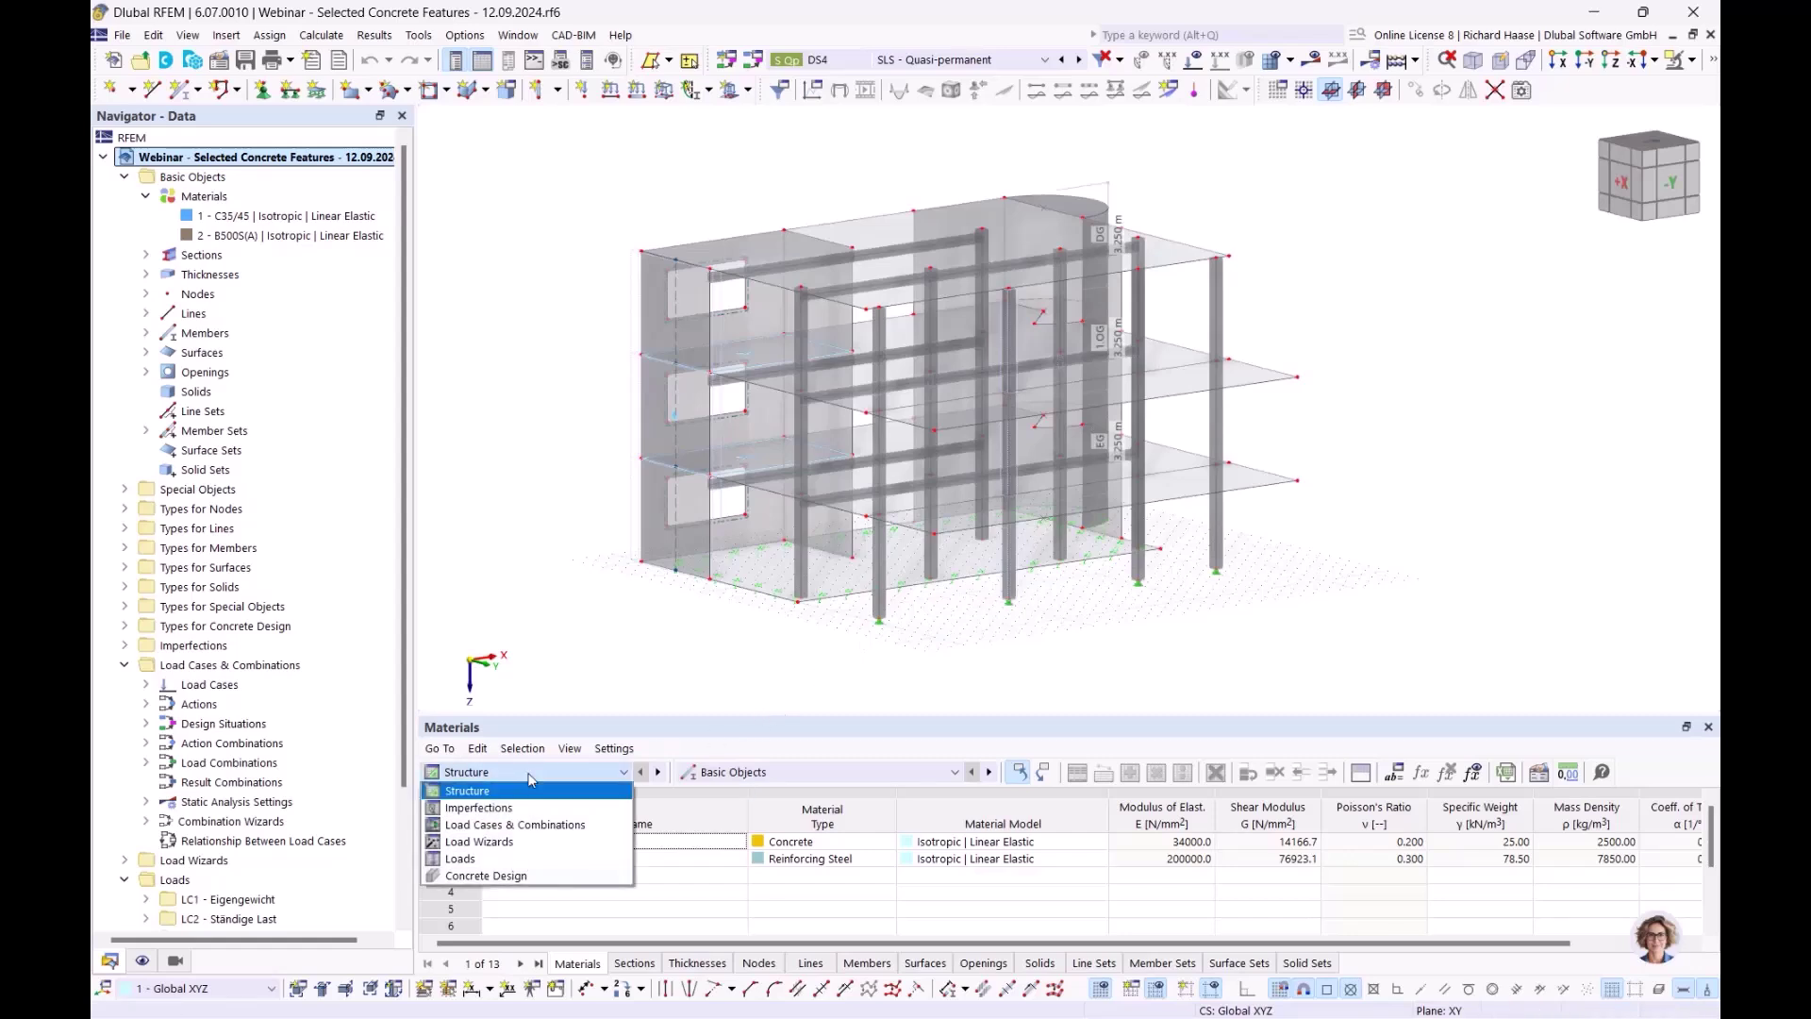
click(502, 884)
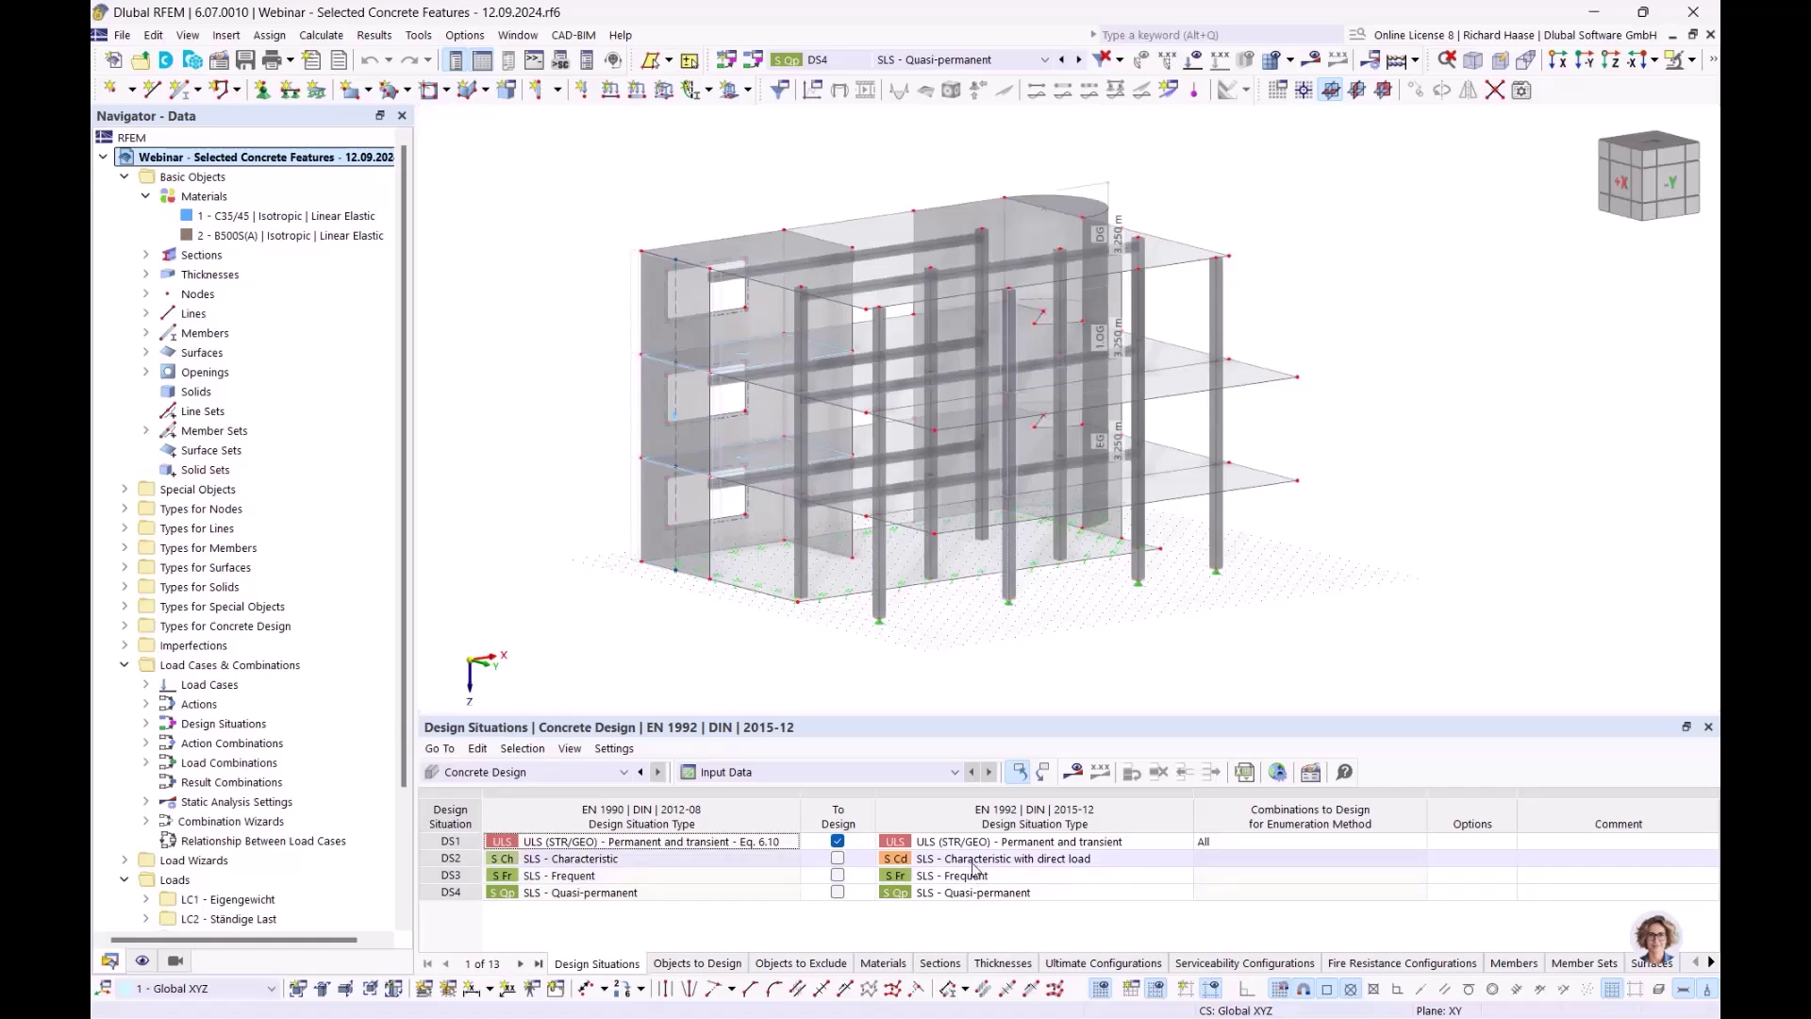
click(708, 963)
click(943, 841)
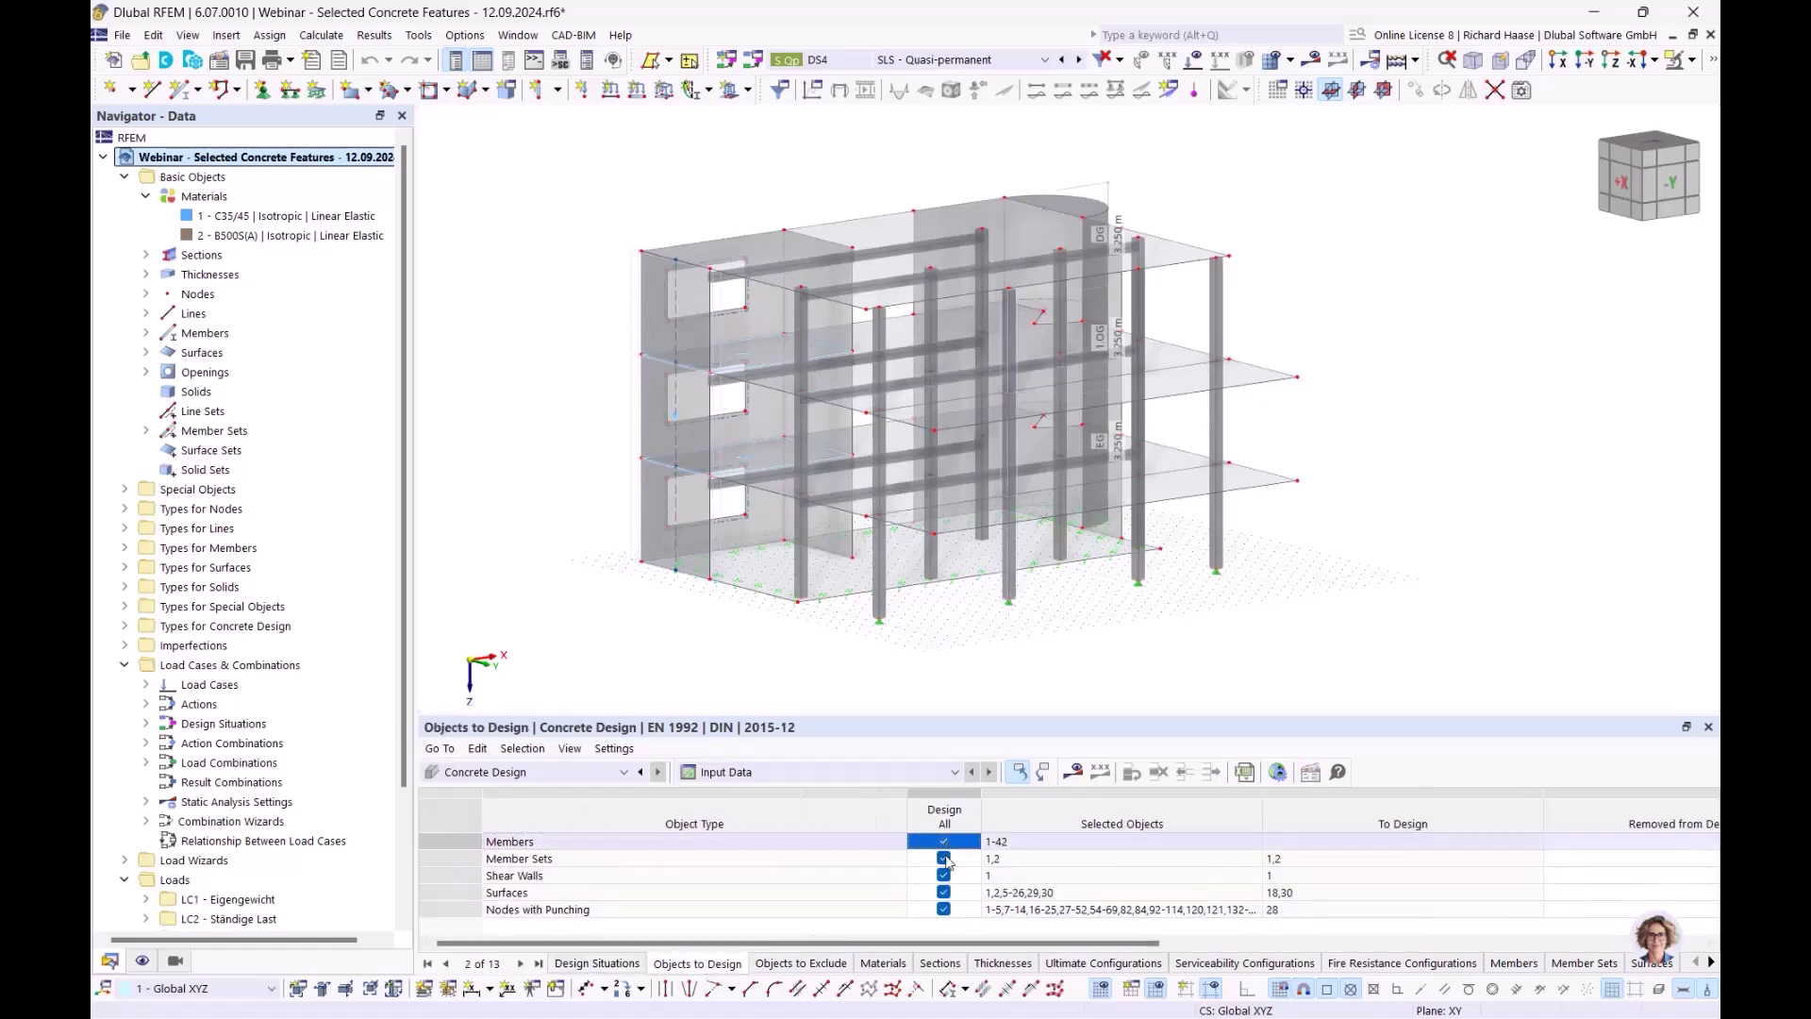
click(944, 858)
click(943, 875)
click(943, 909)
click(943, 893)
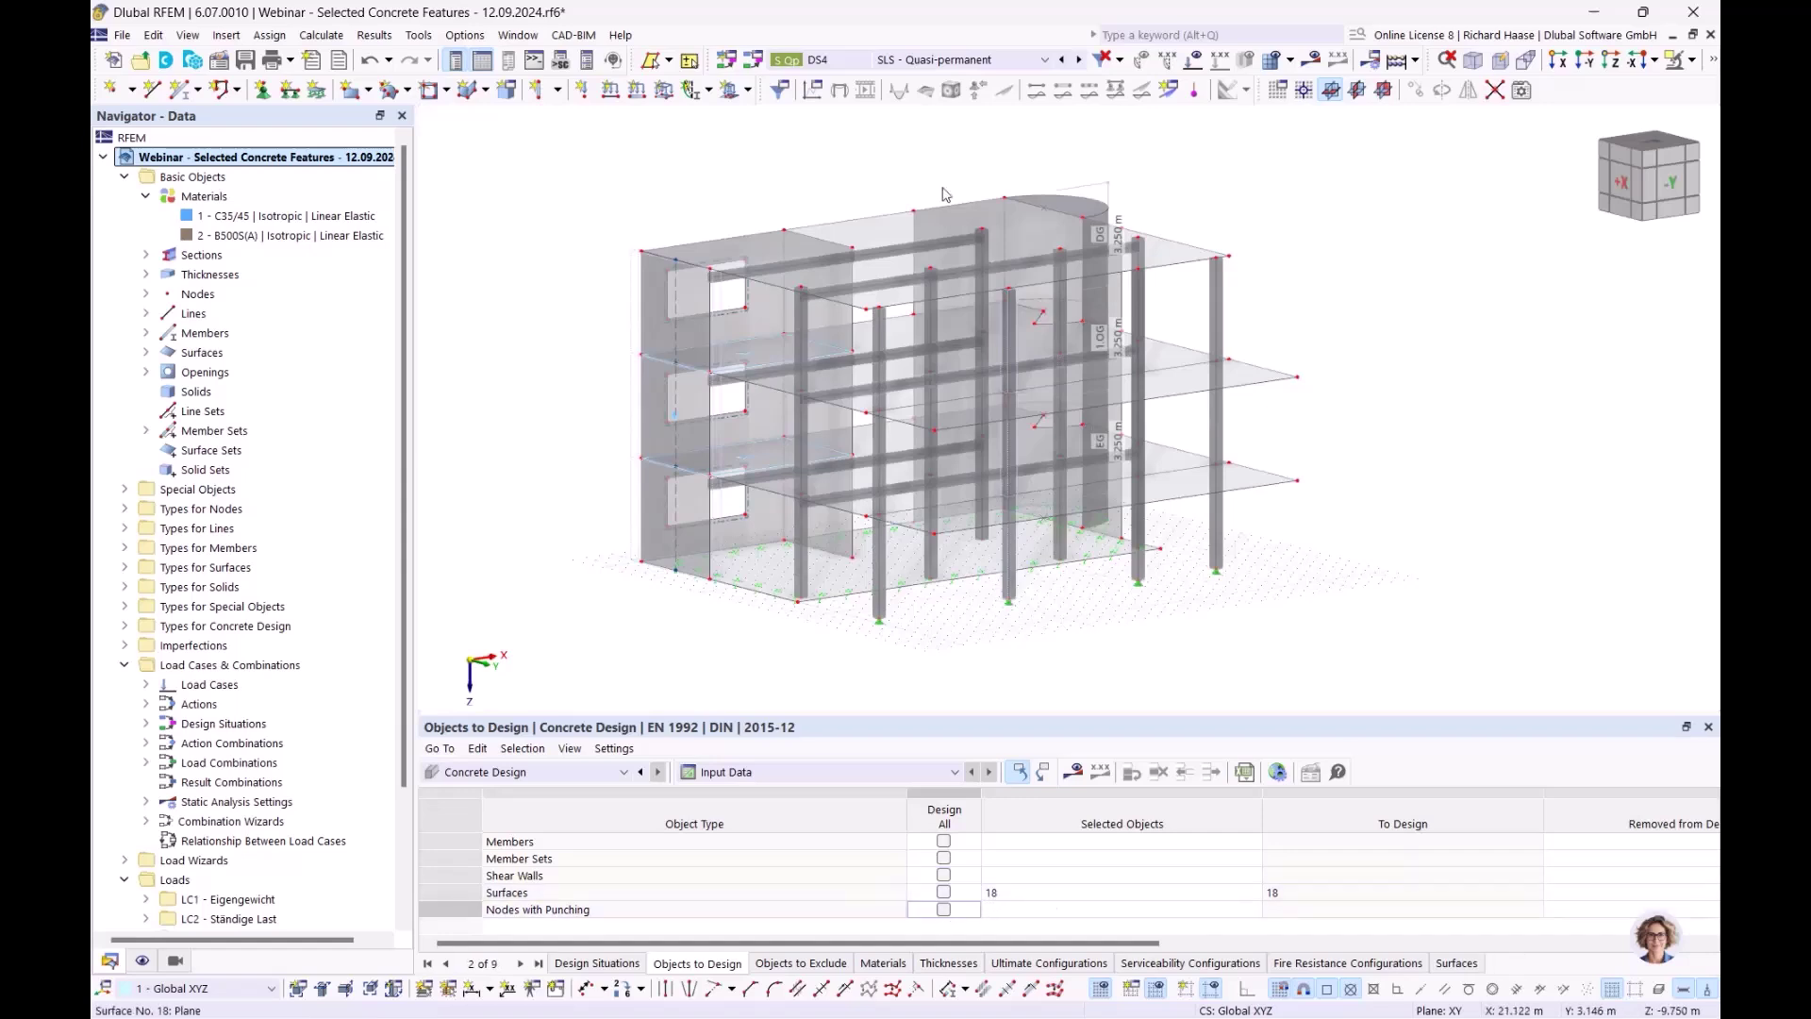
Select the top roof slab and show the Concrete Design results for the model
click(933, 239)
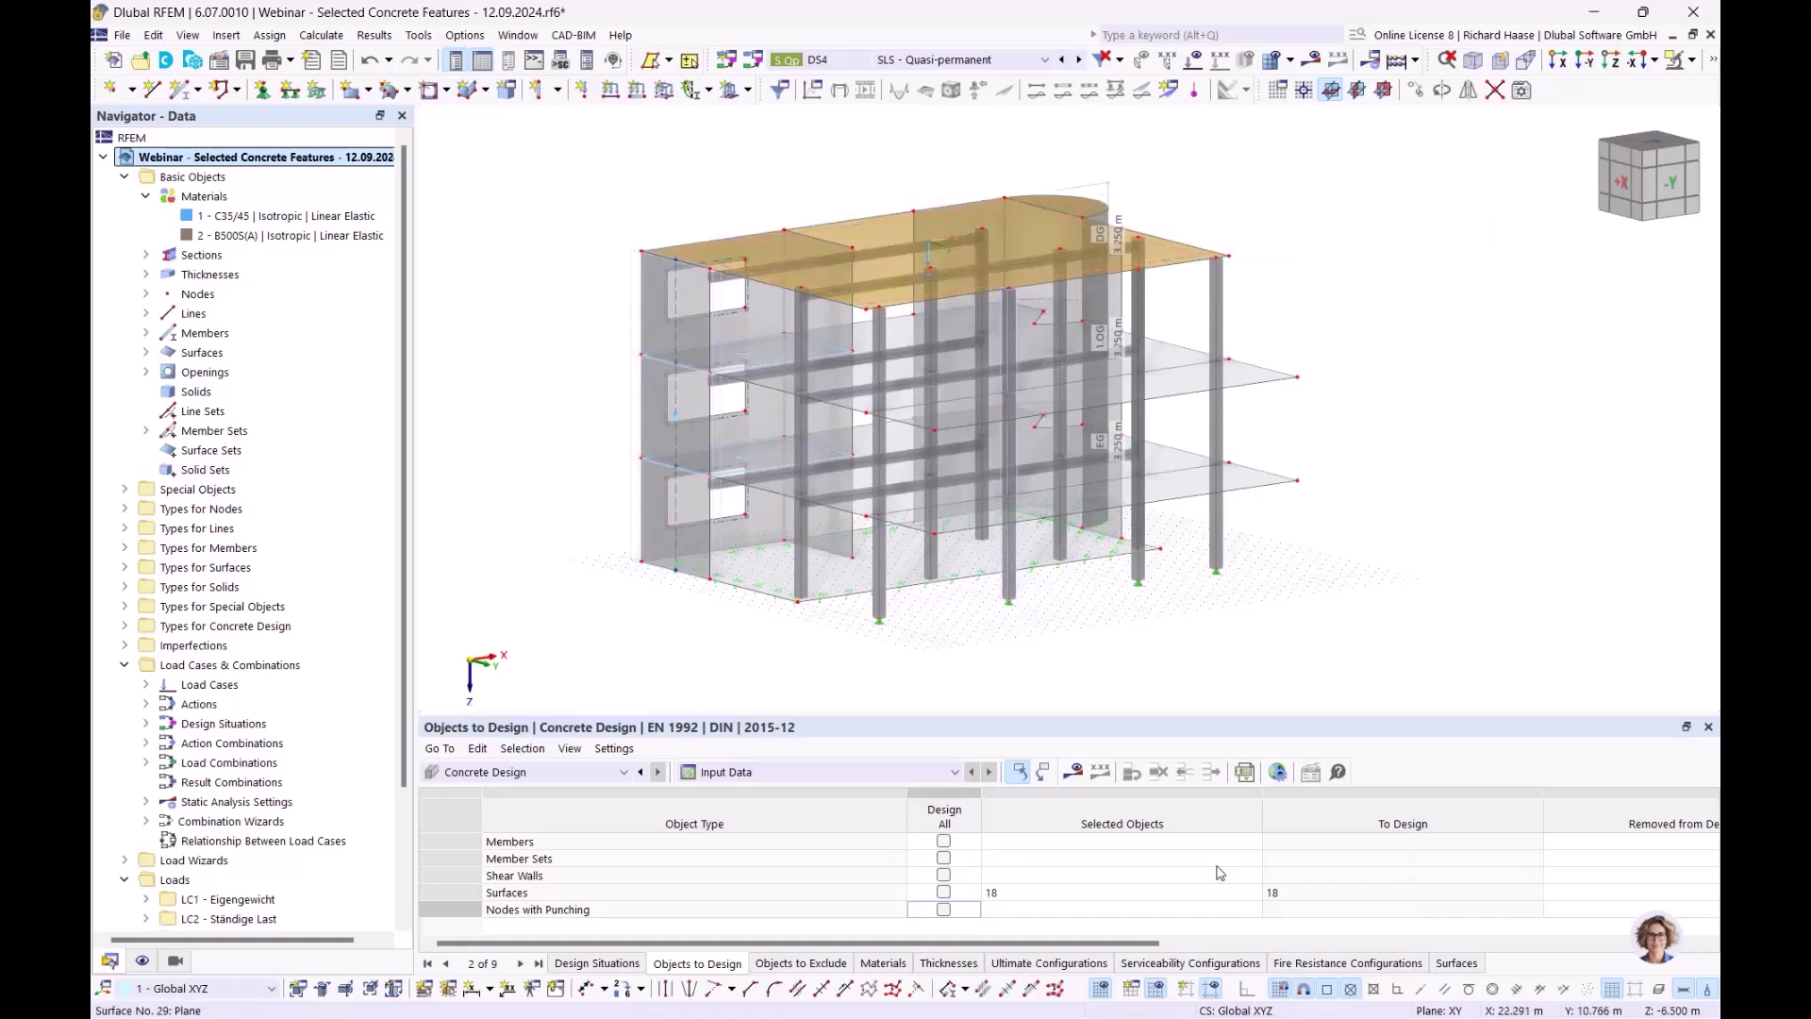
click(1078, 773)
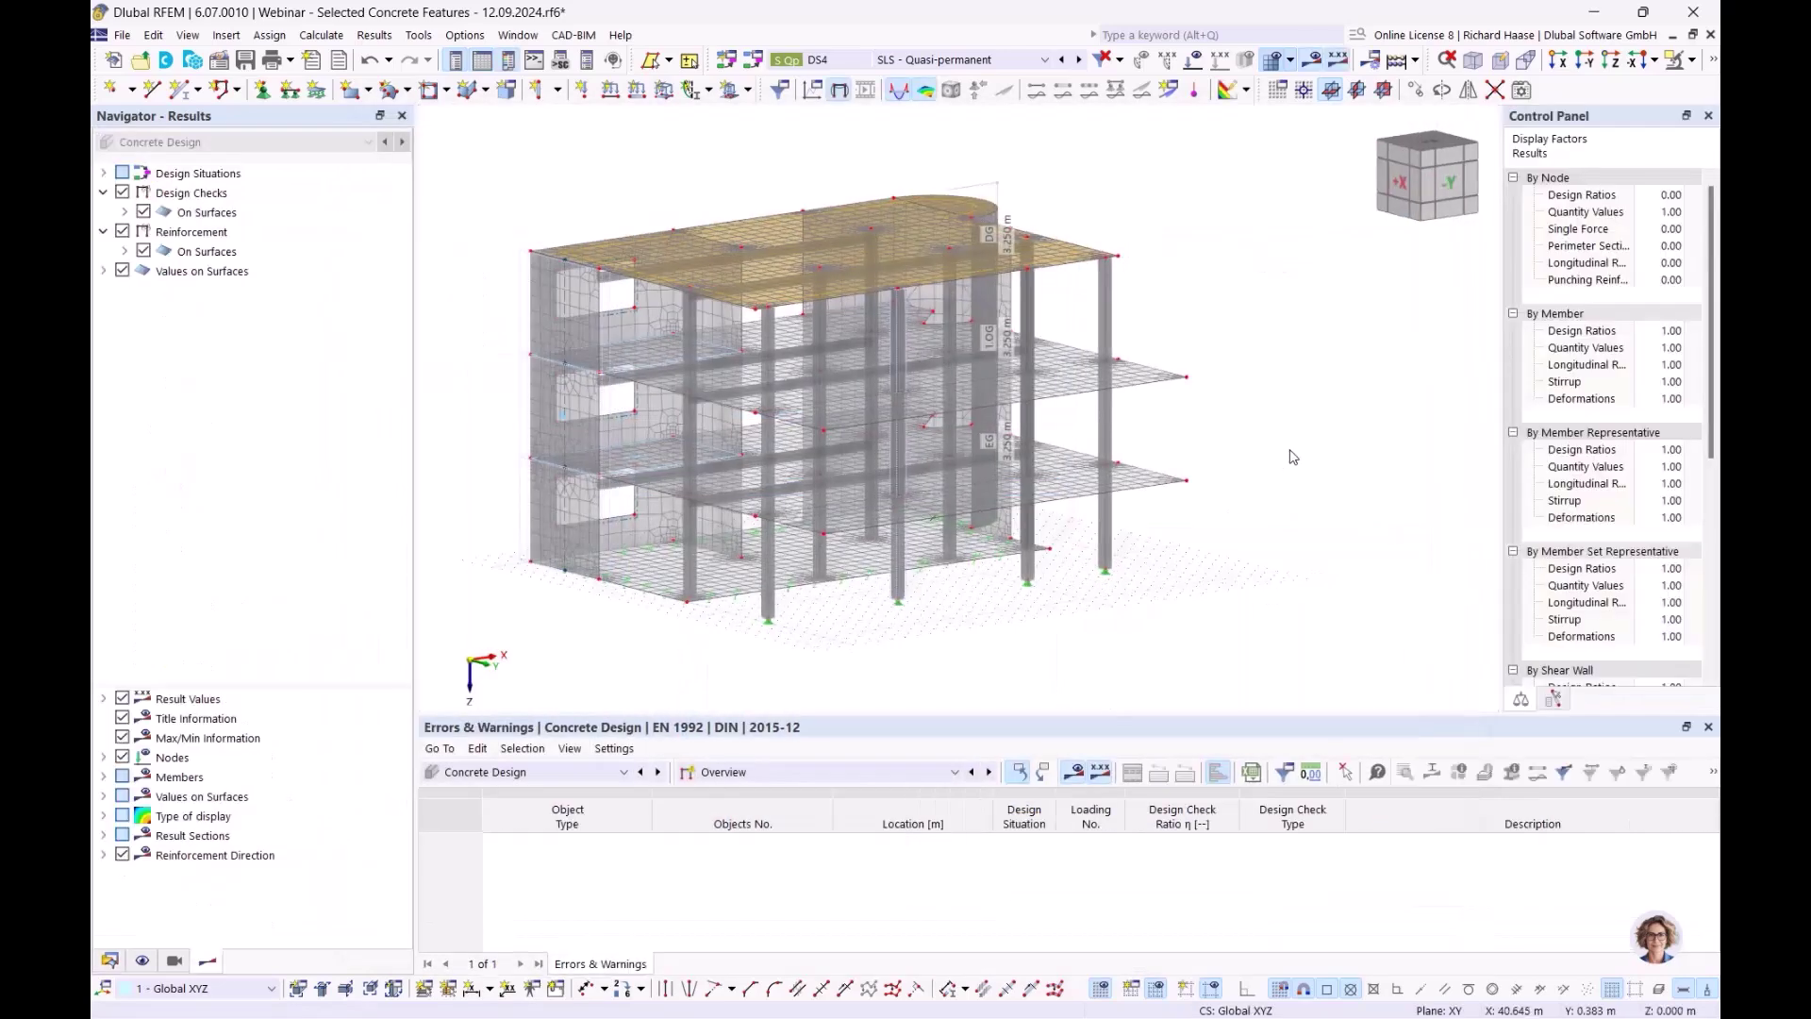
ctrl+middle_drag(1237, 379, 1245, 449)
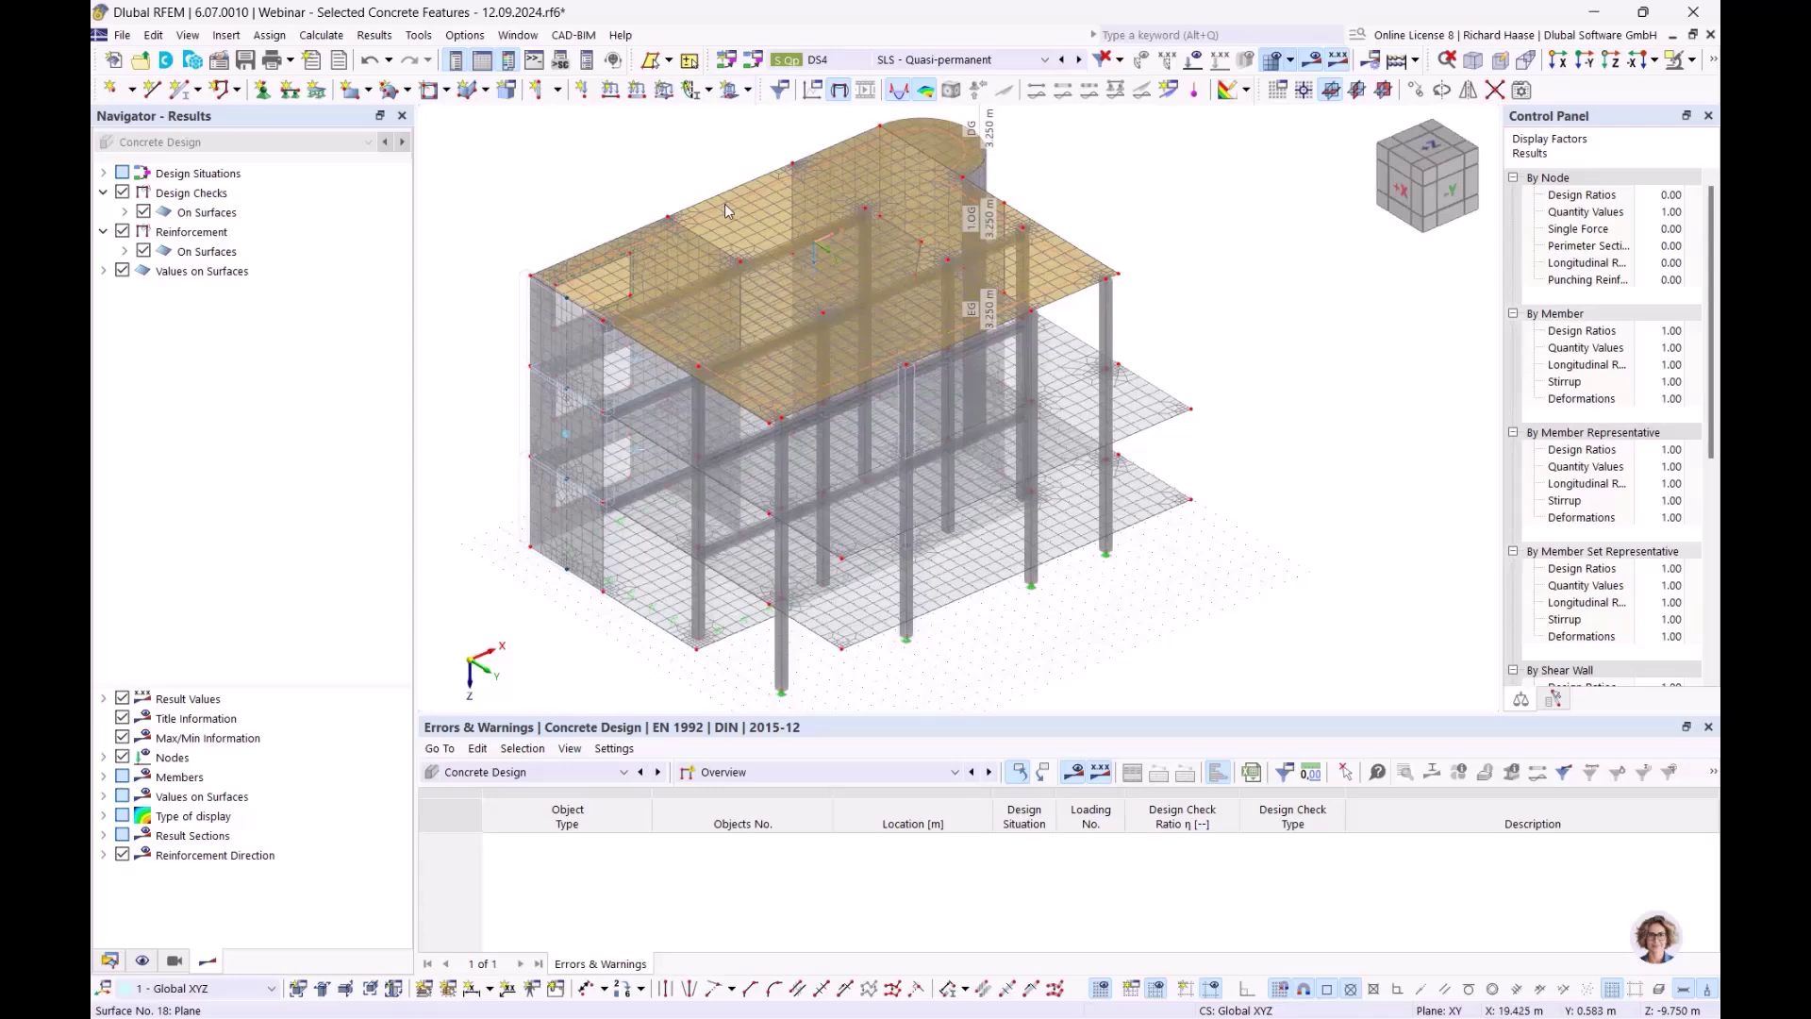
ctrl+middle_drag(712, 205, 728, 209)
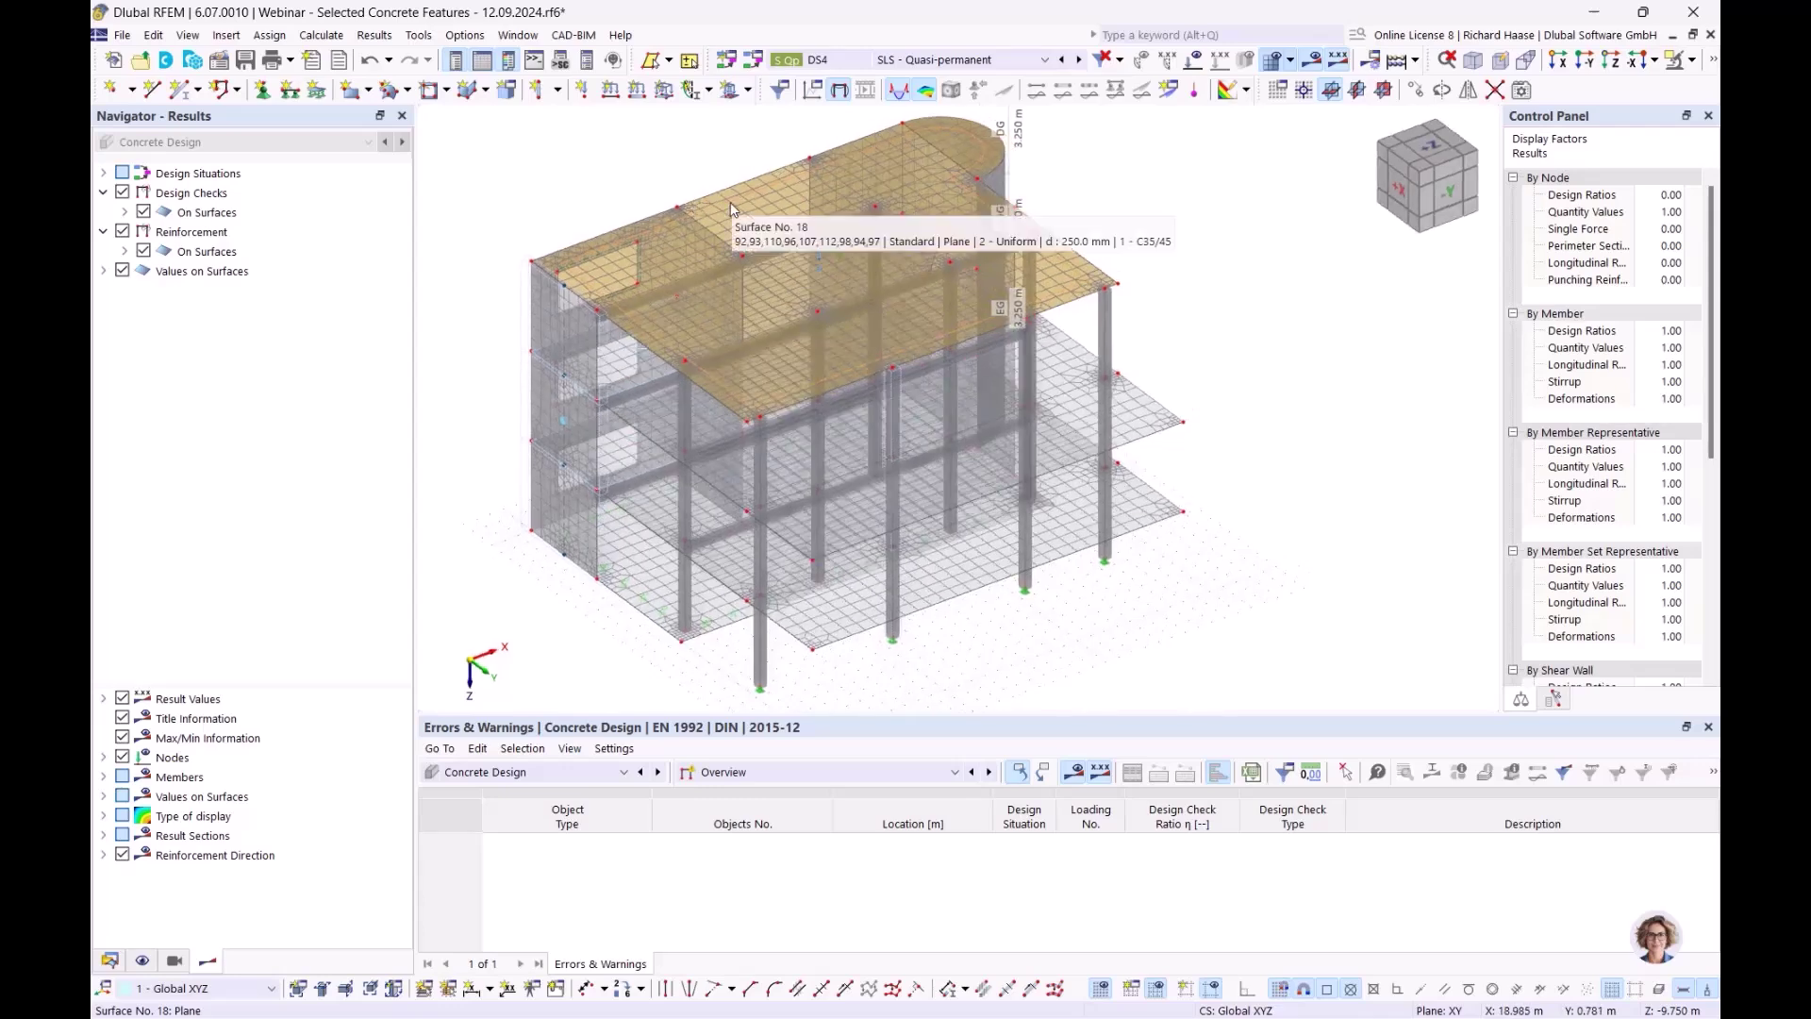
Open the roof slab's surface reinforcement and compare the bottom and top rebar definitions
double_click(730, 202)
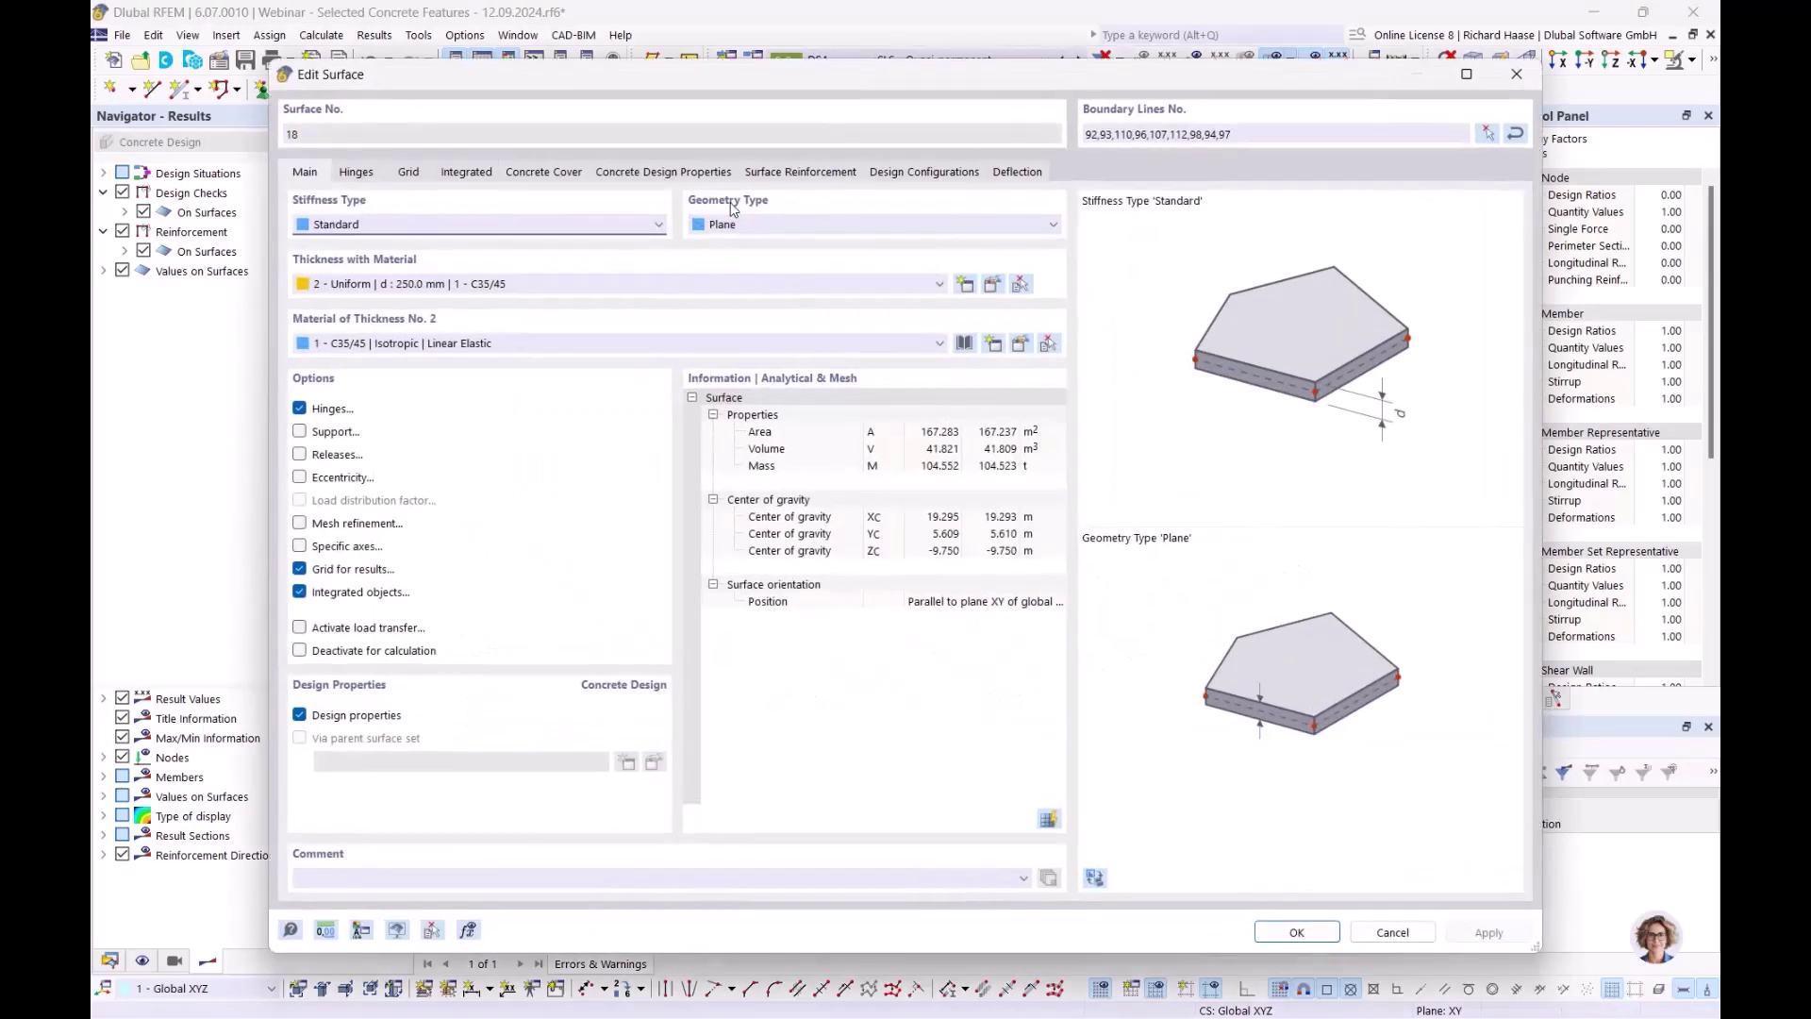
click(800, 172)
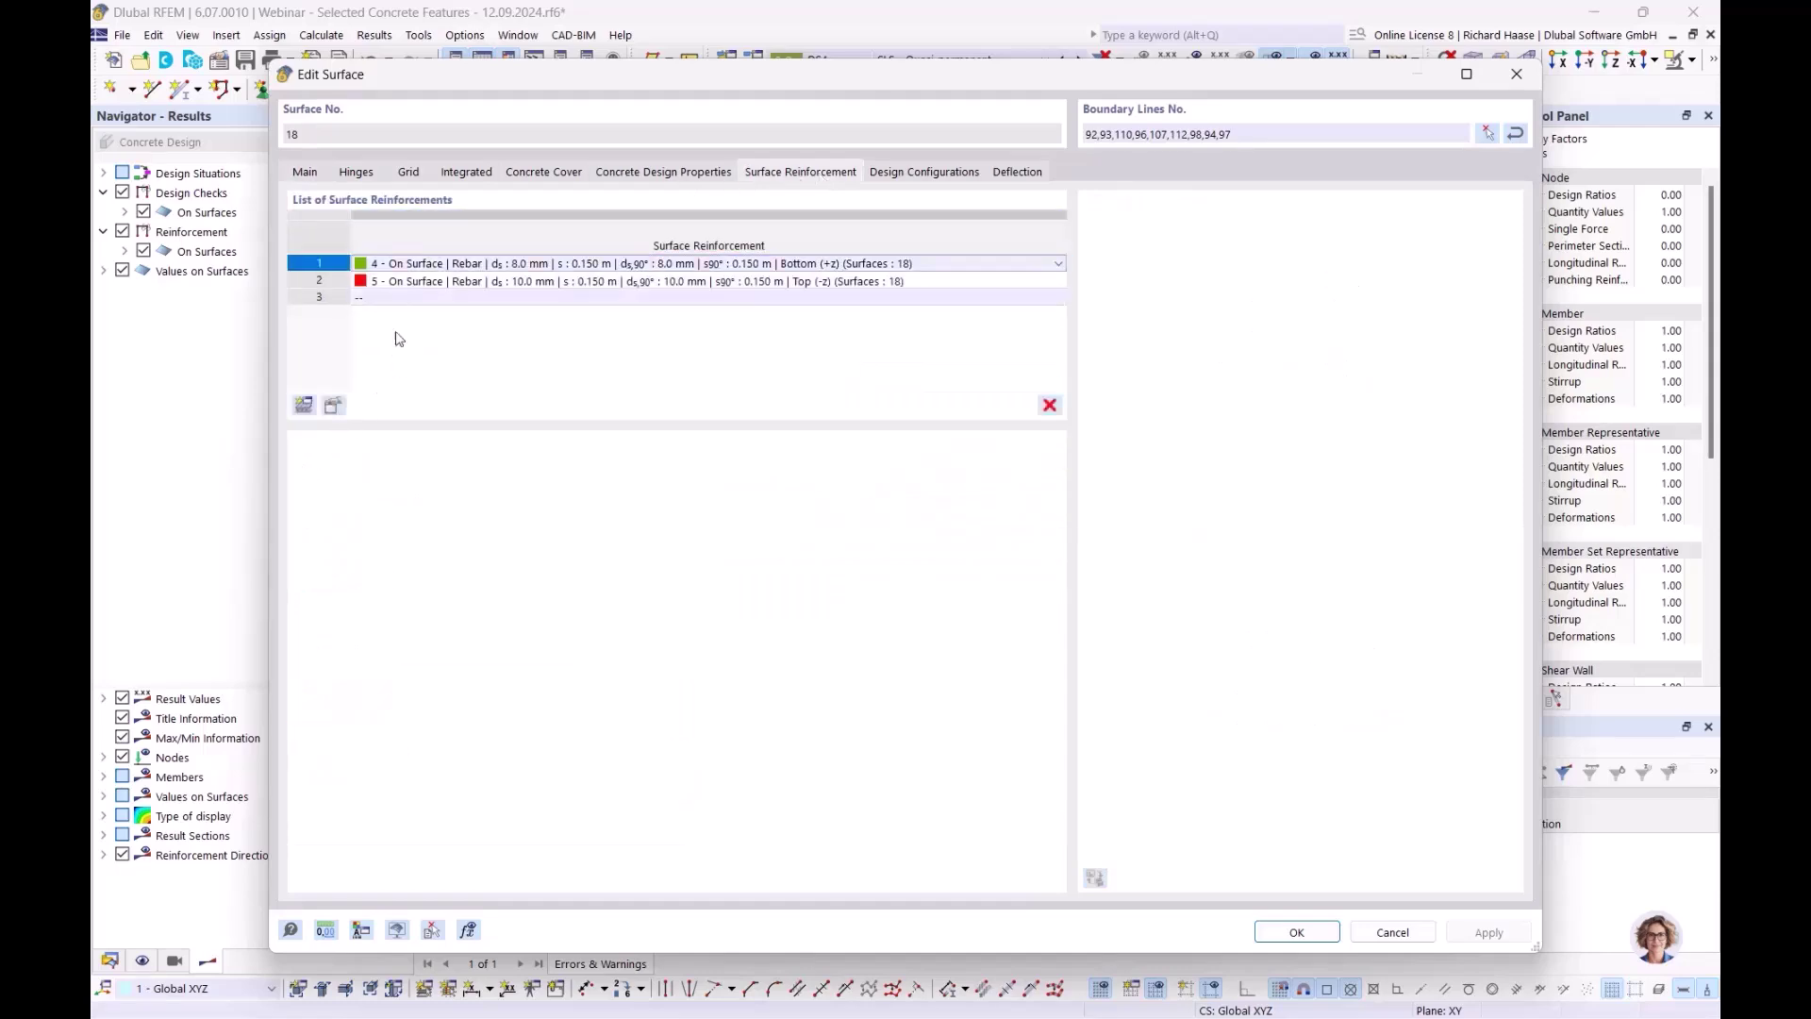
click(334, 404)
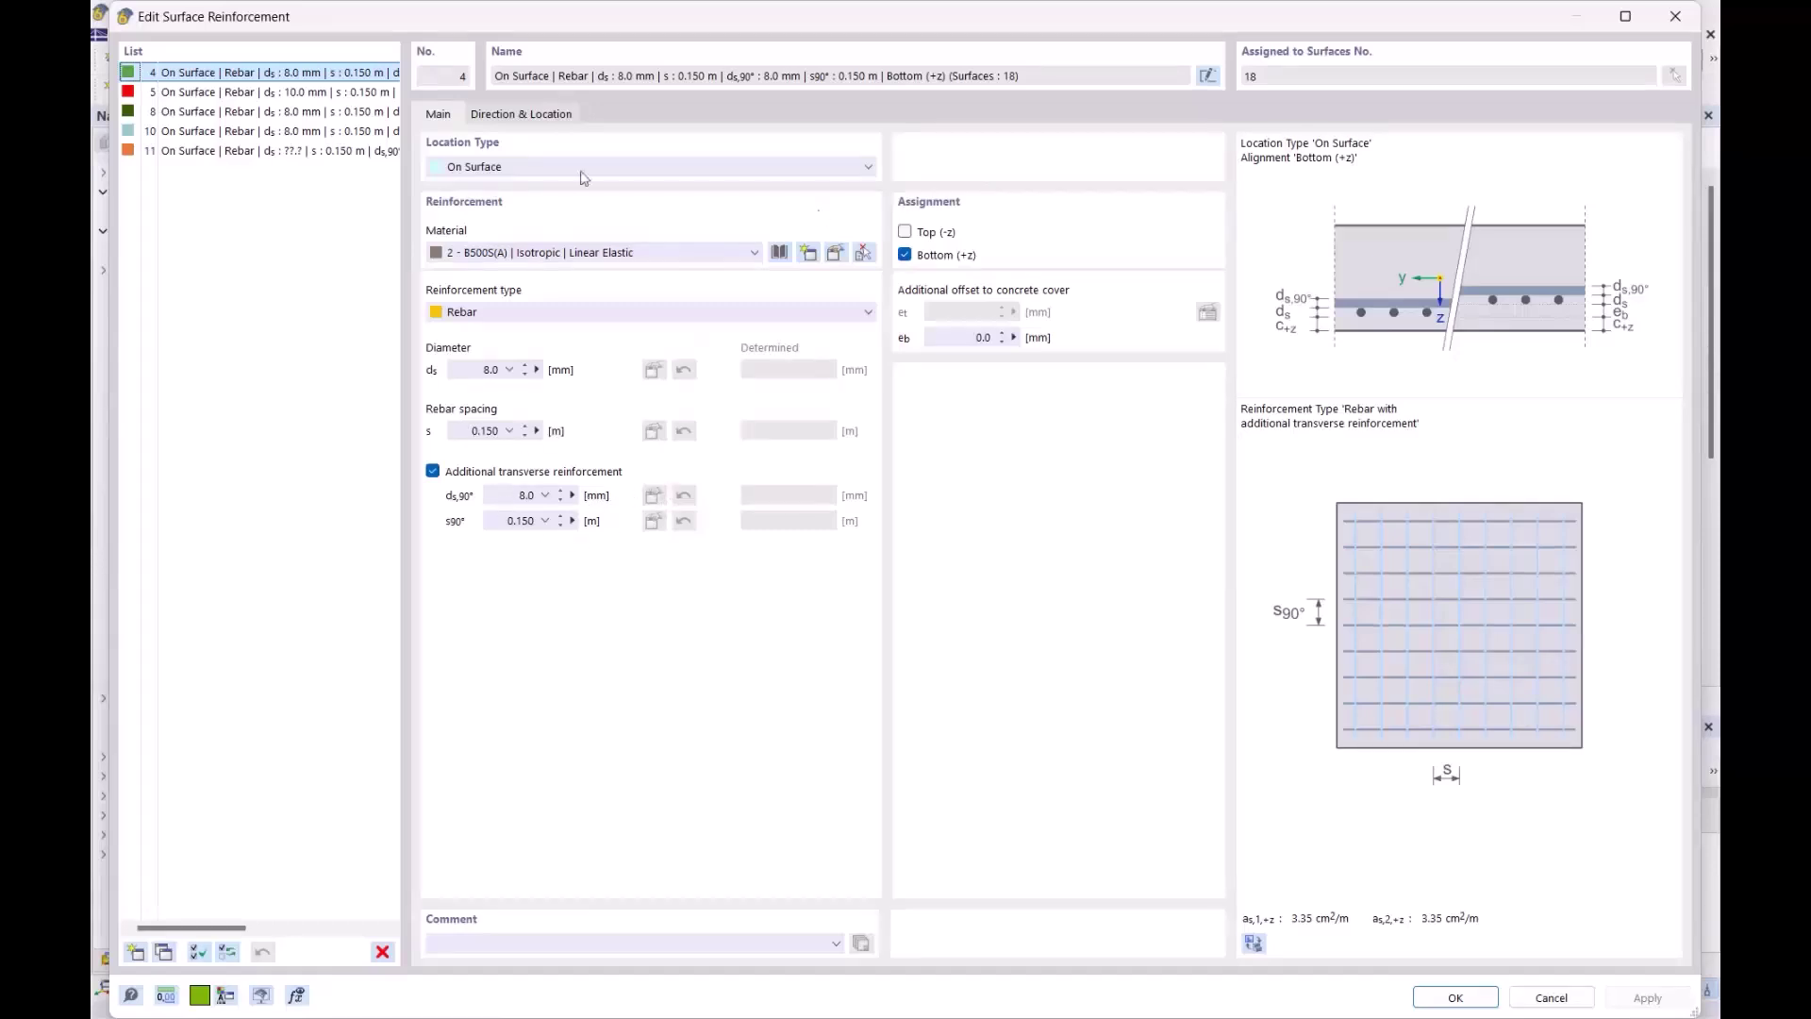
click(276, 96)
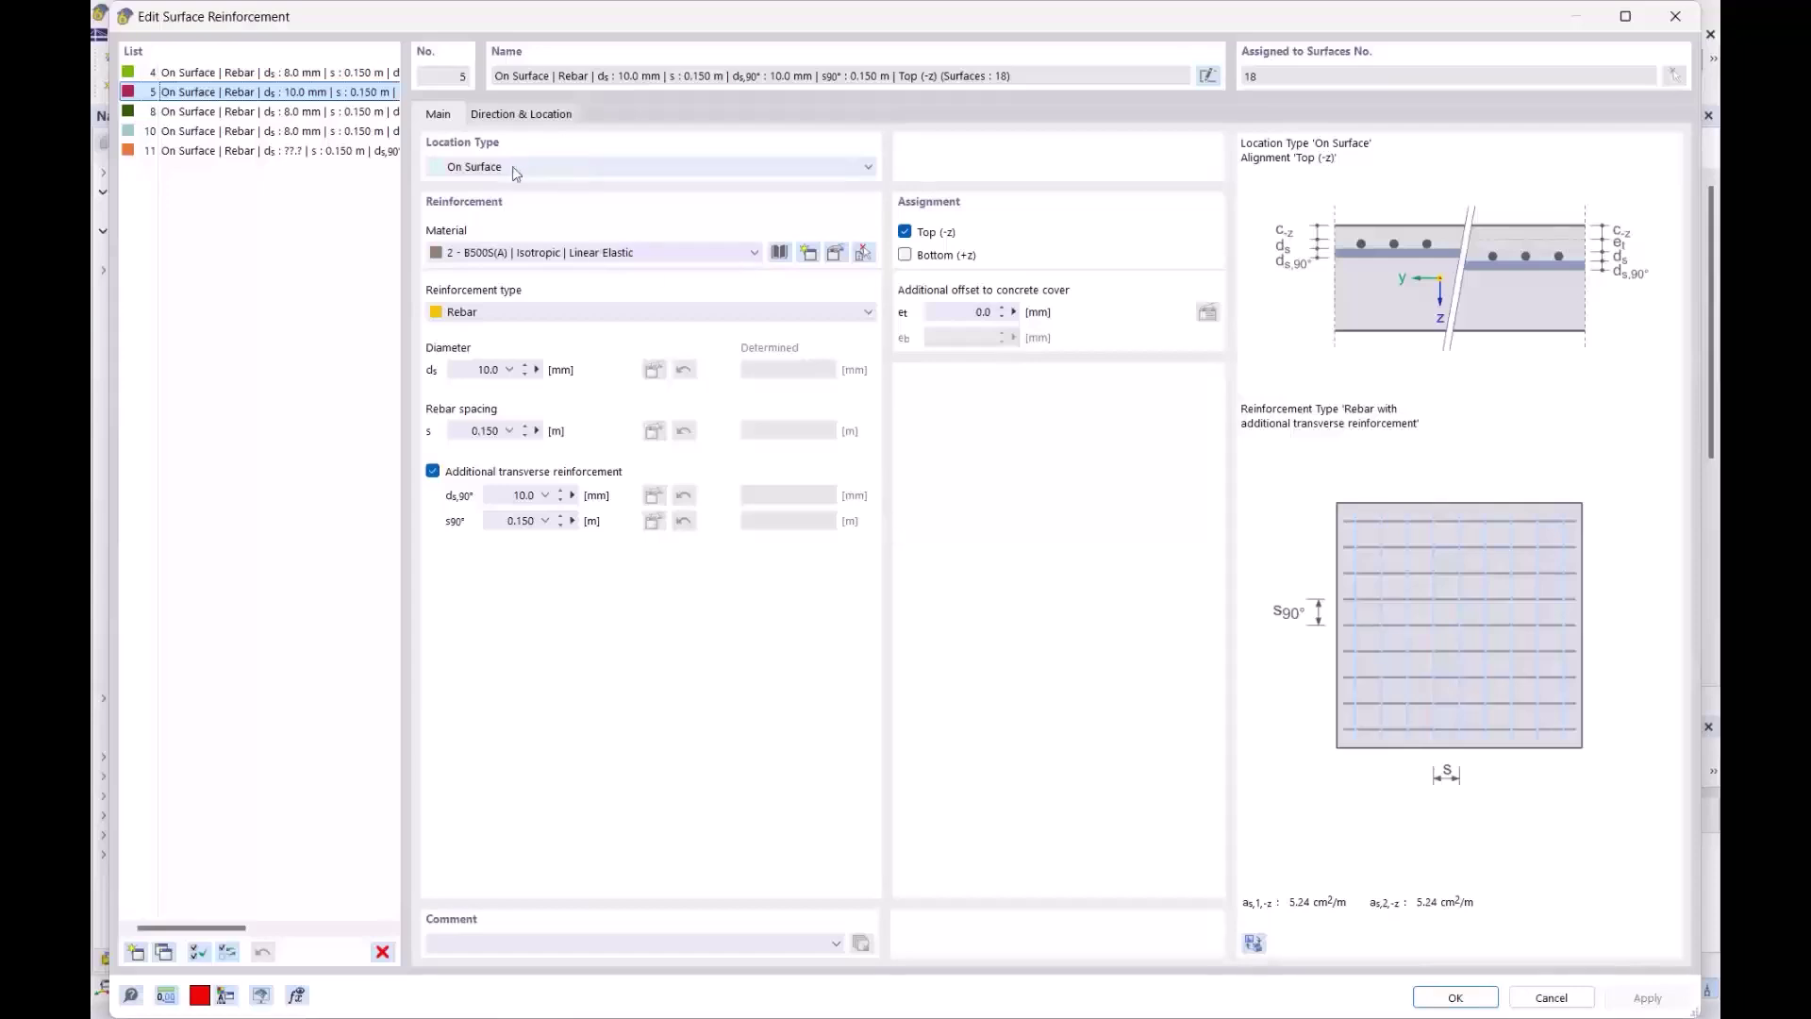
click(307, 76)
click(309, 91)
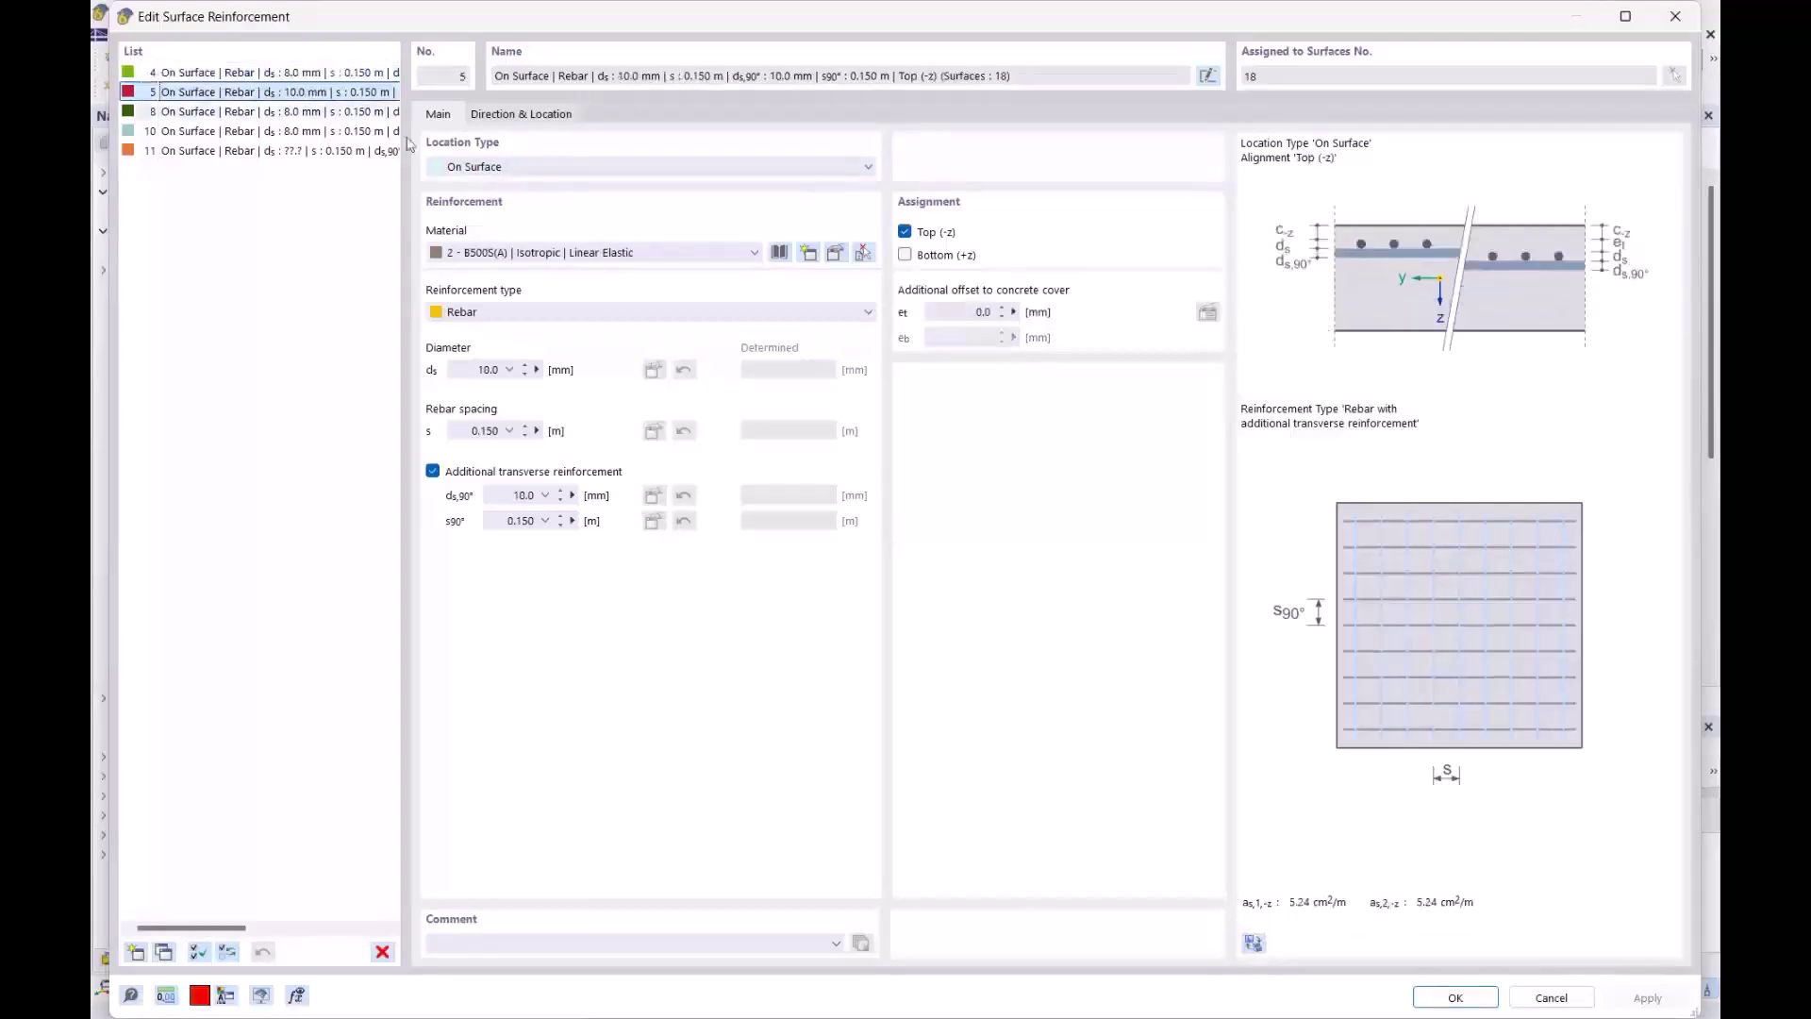
Check the available location types for the roof slab's top reinforcement and leave the reinforcement and surface settings
click(533, 168)
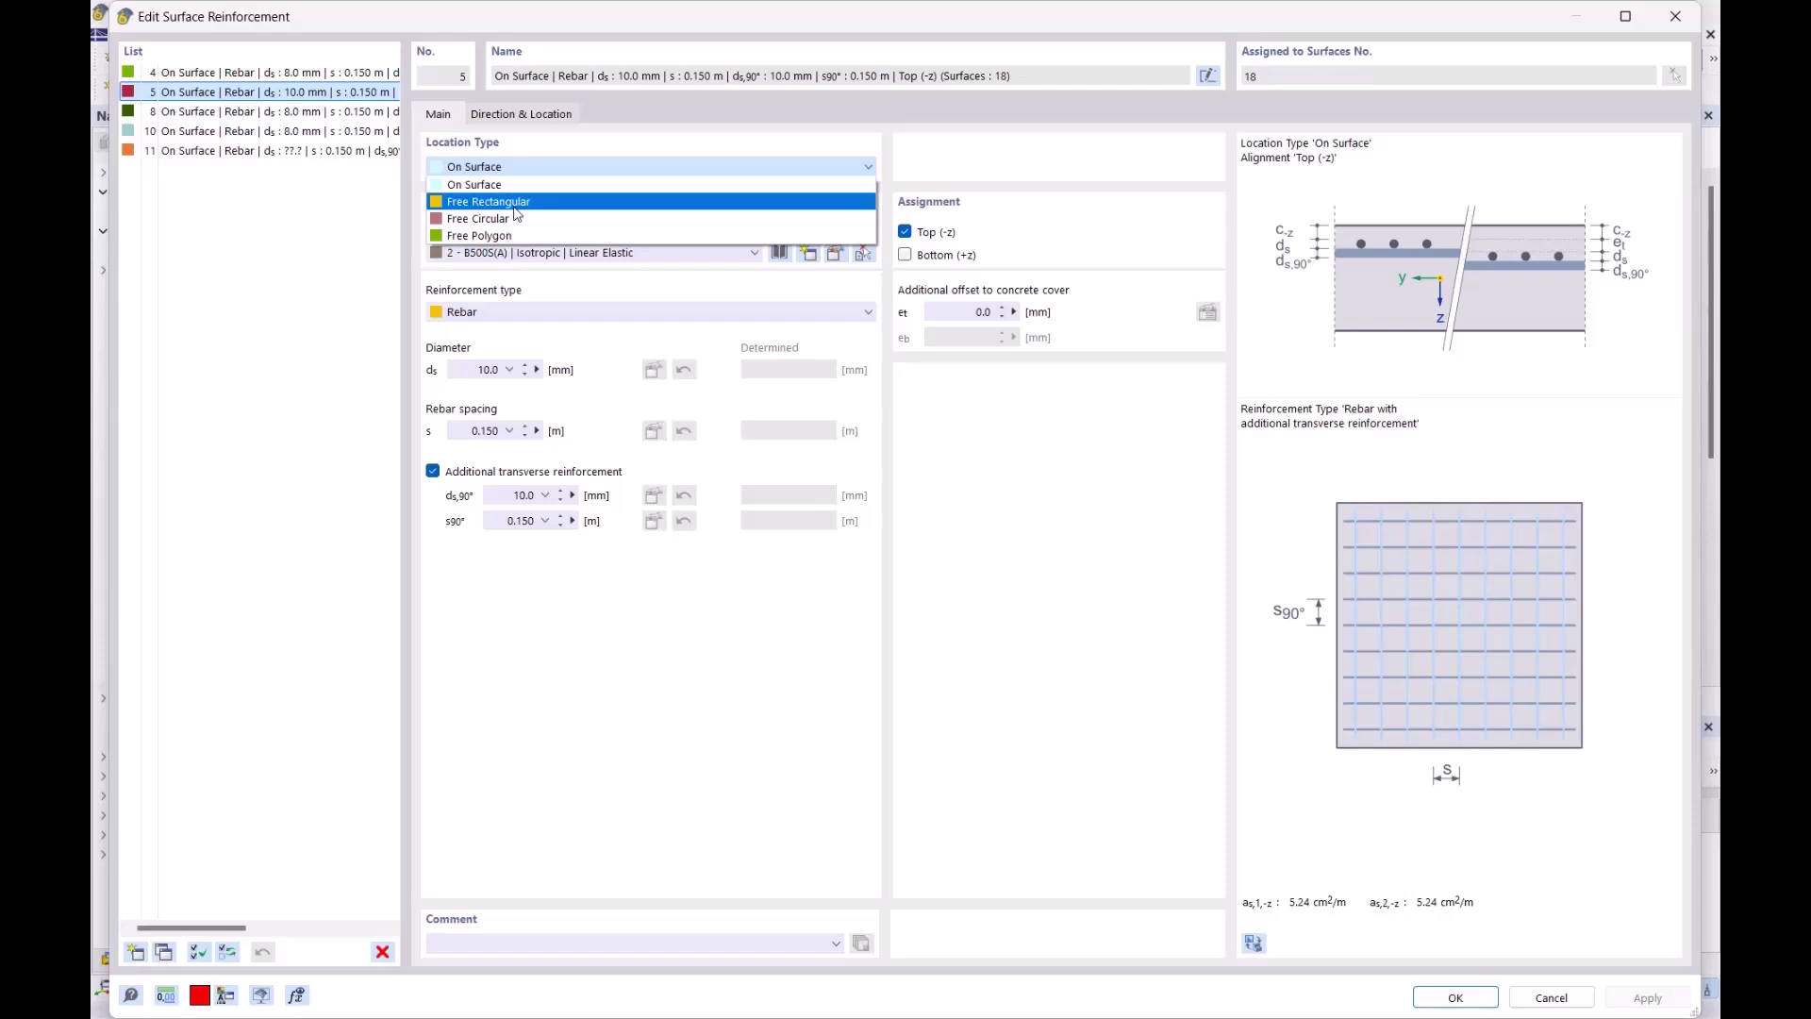
click(474, 66)
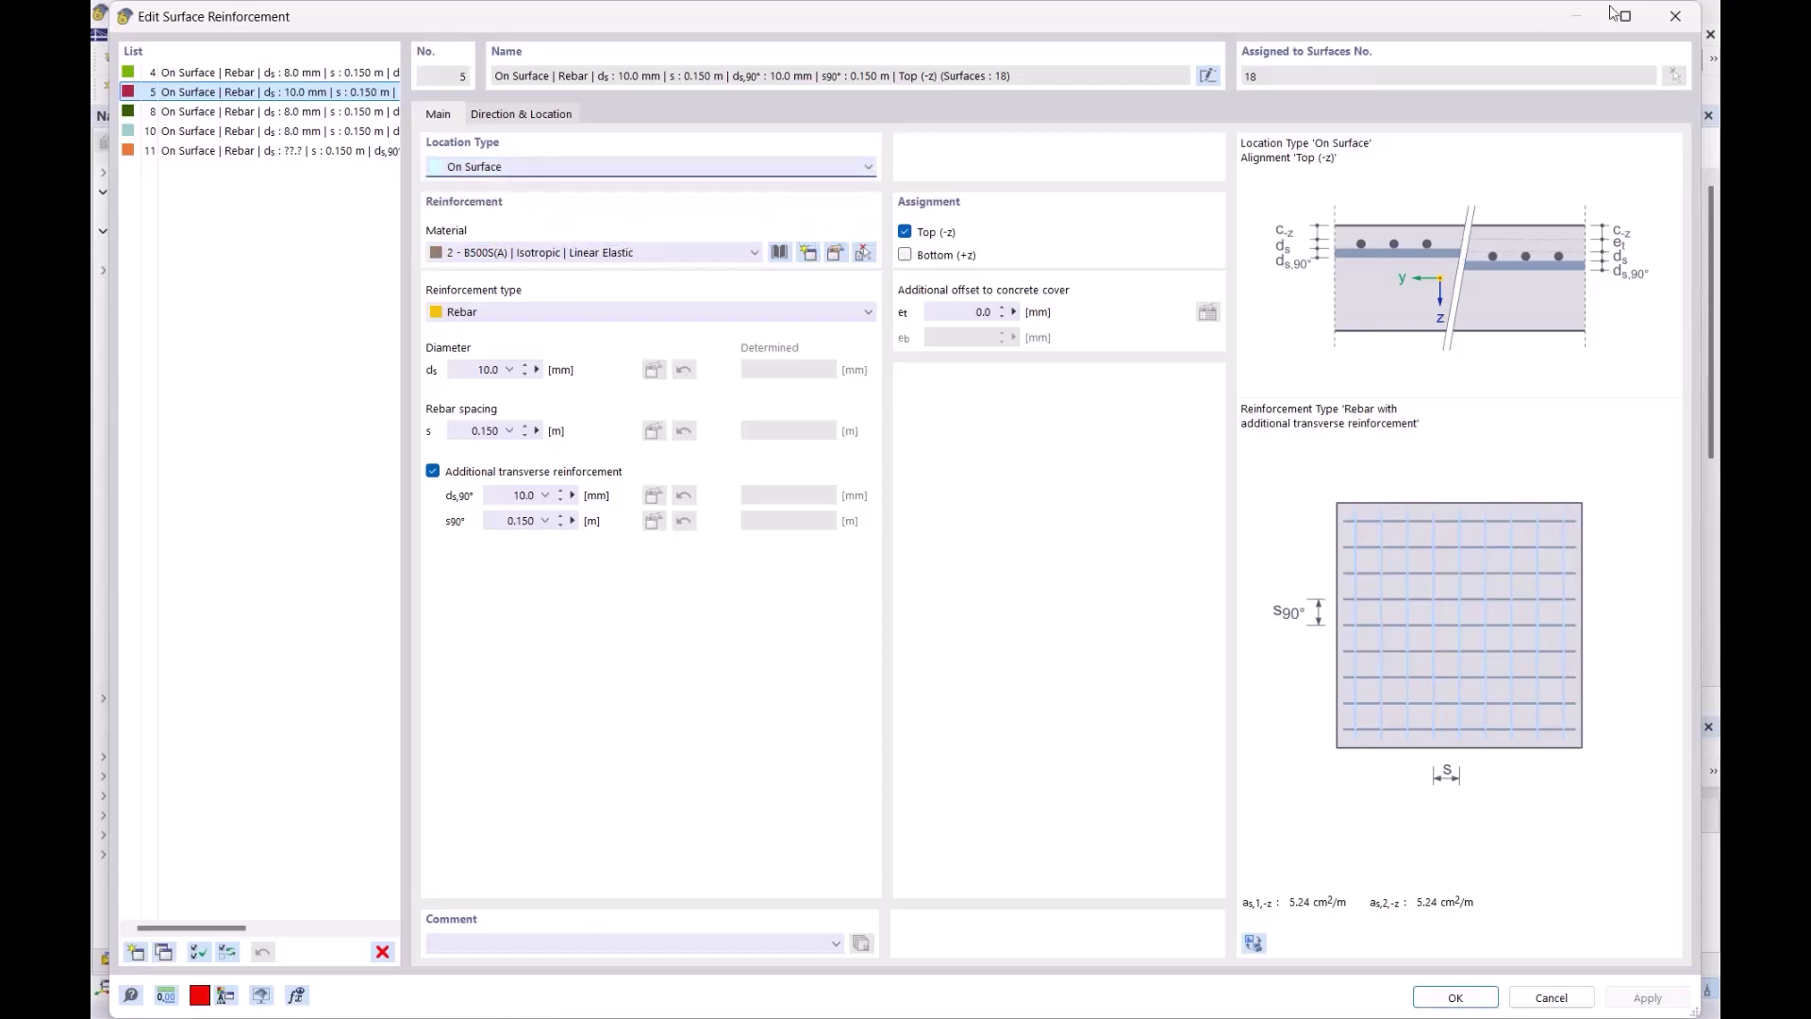
click(1675, 17)
click(1512, 81)
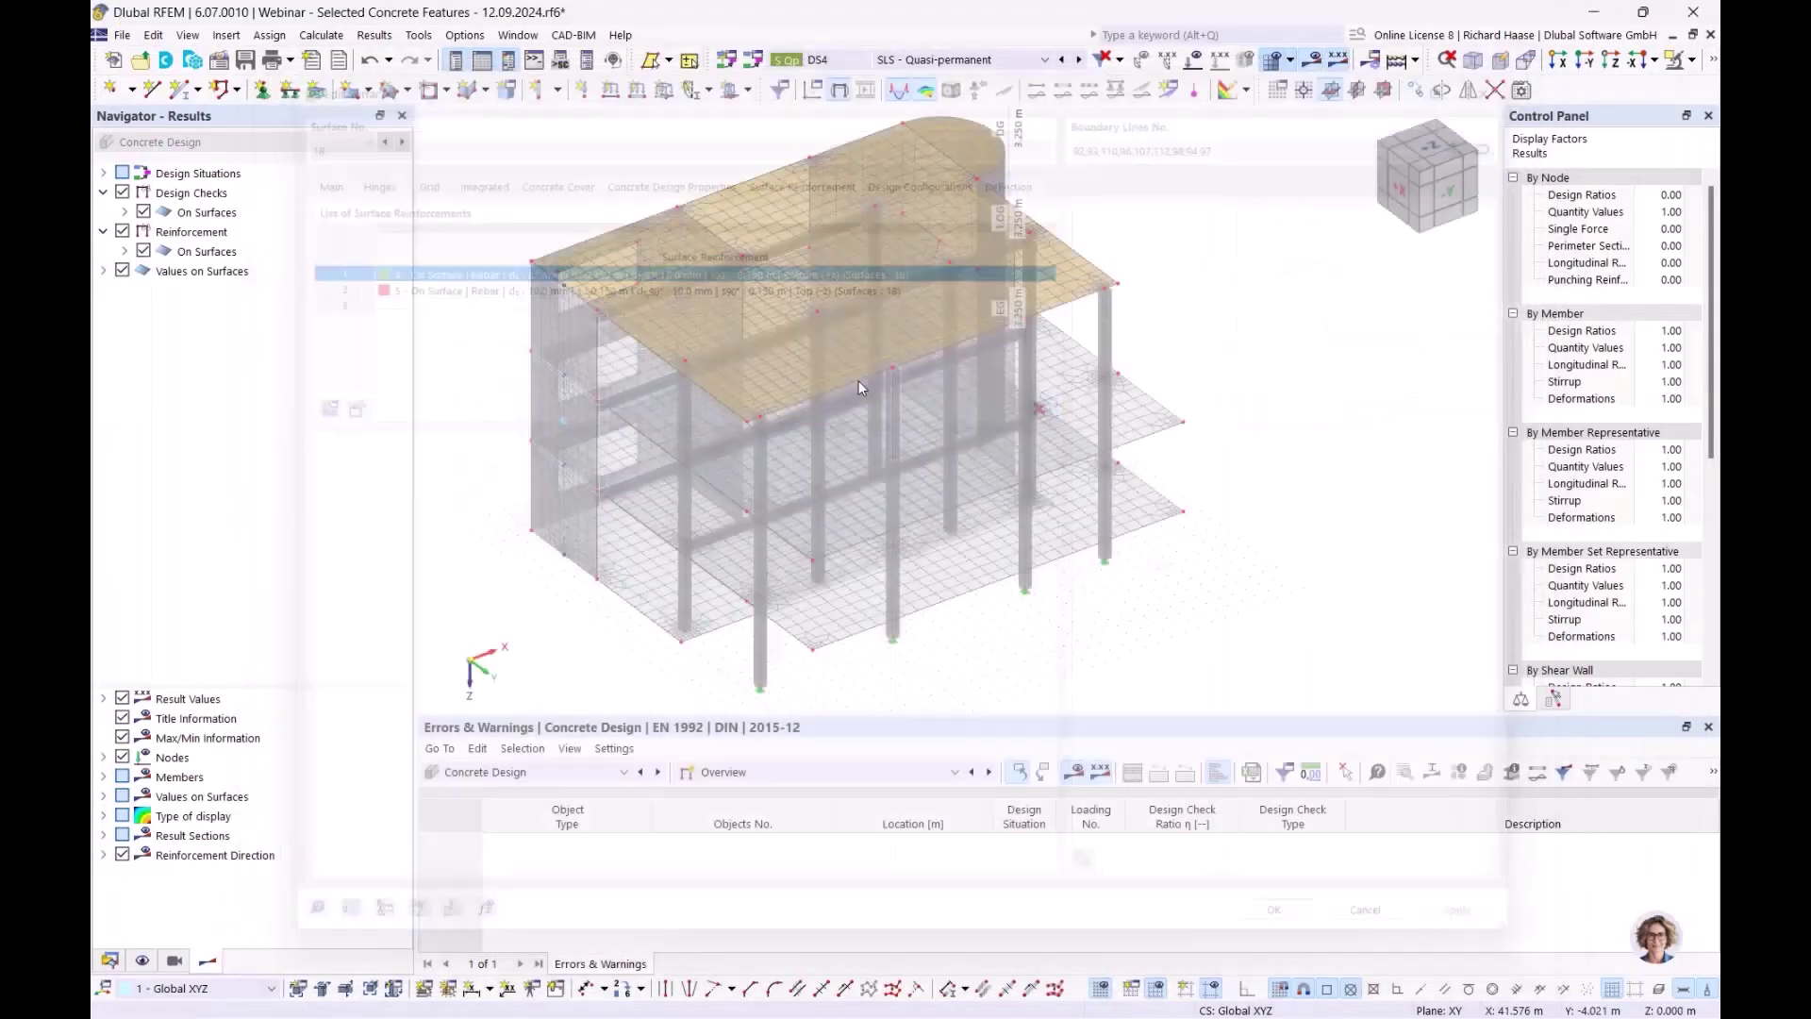
Look through the display options for longitudinal surface reinforcement under the concrete design types
click(142, 959)
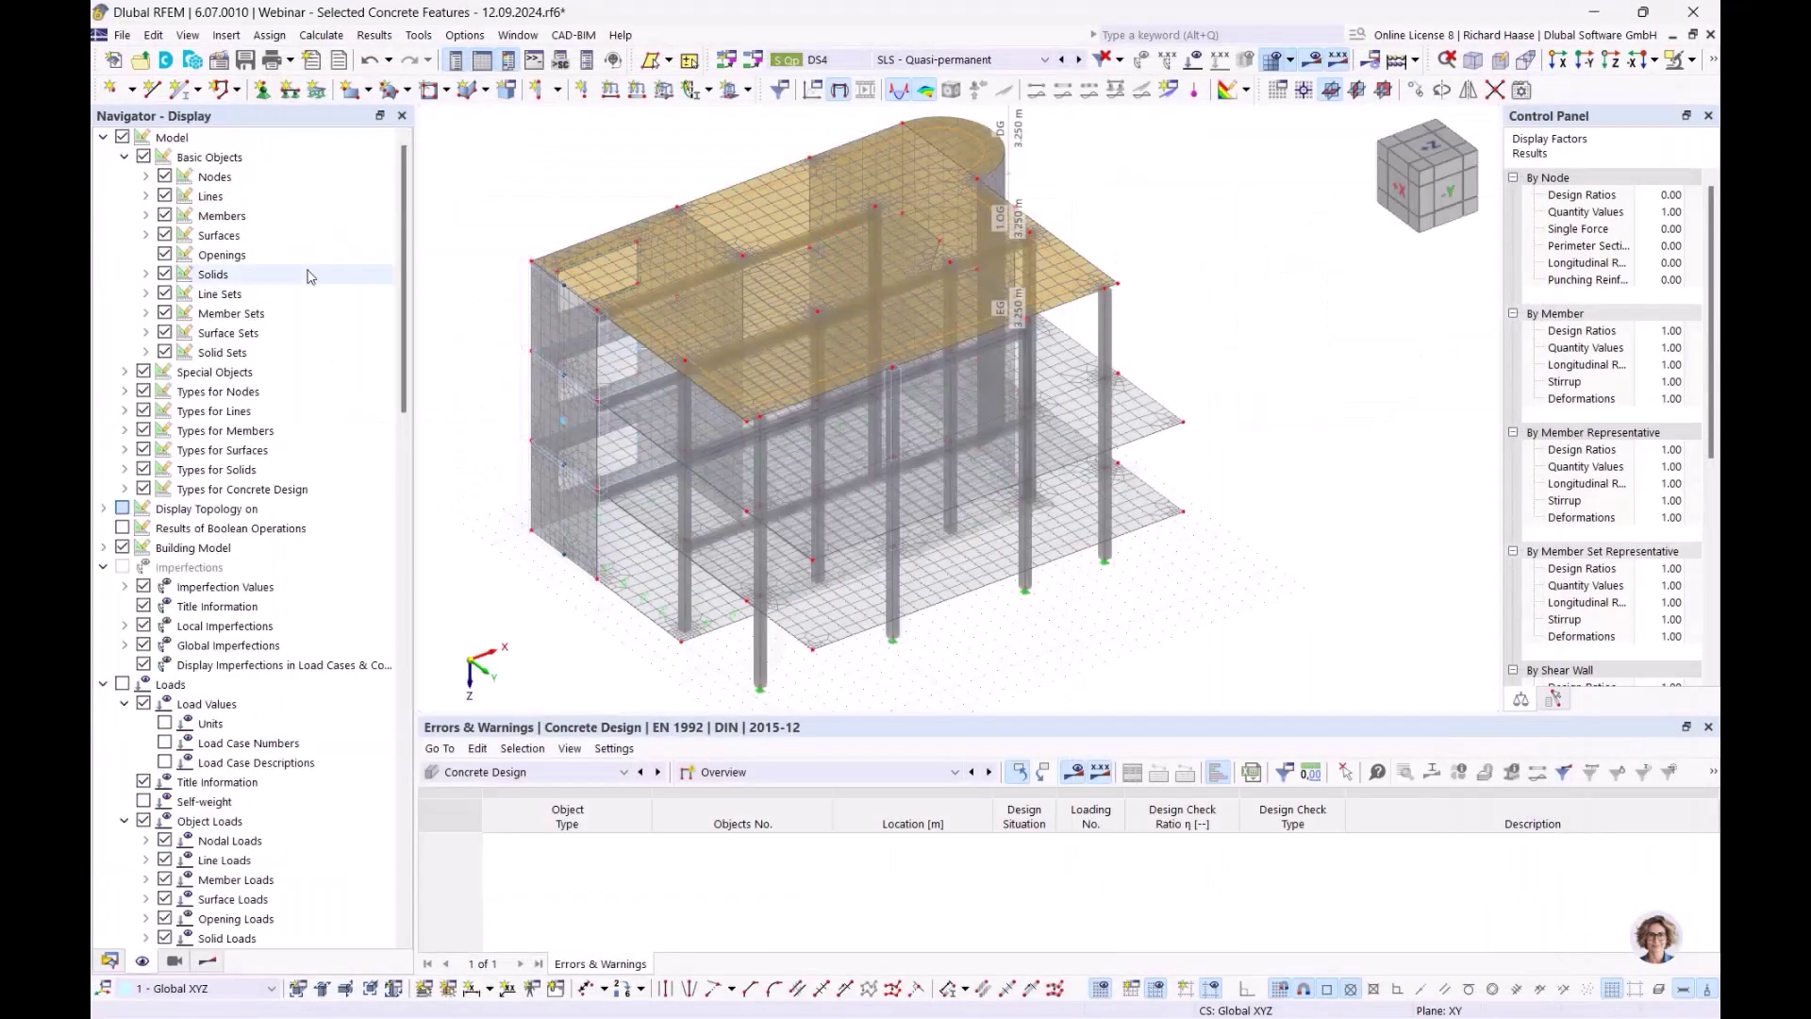
click(124, 489)
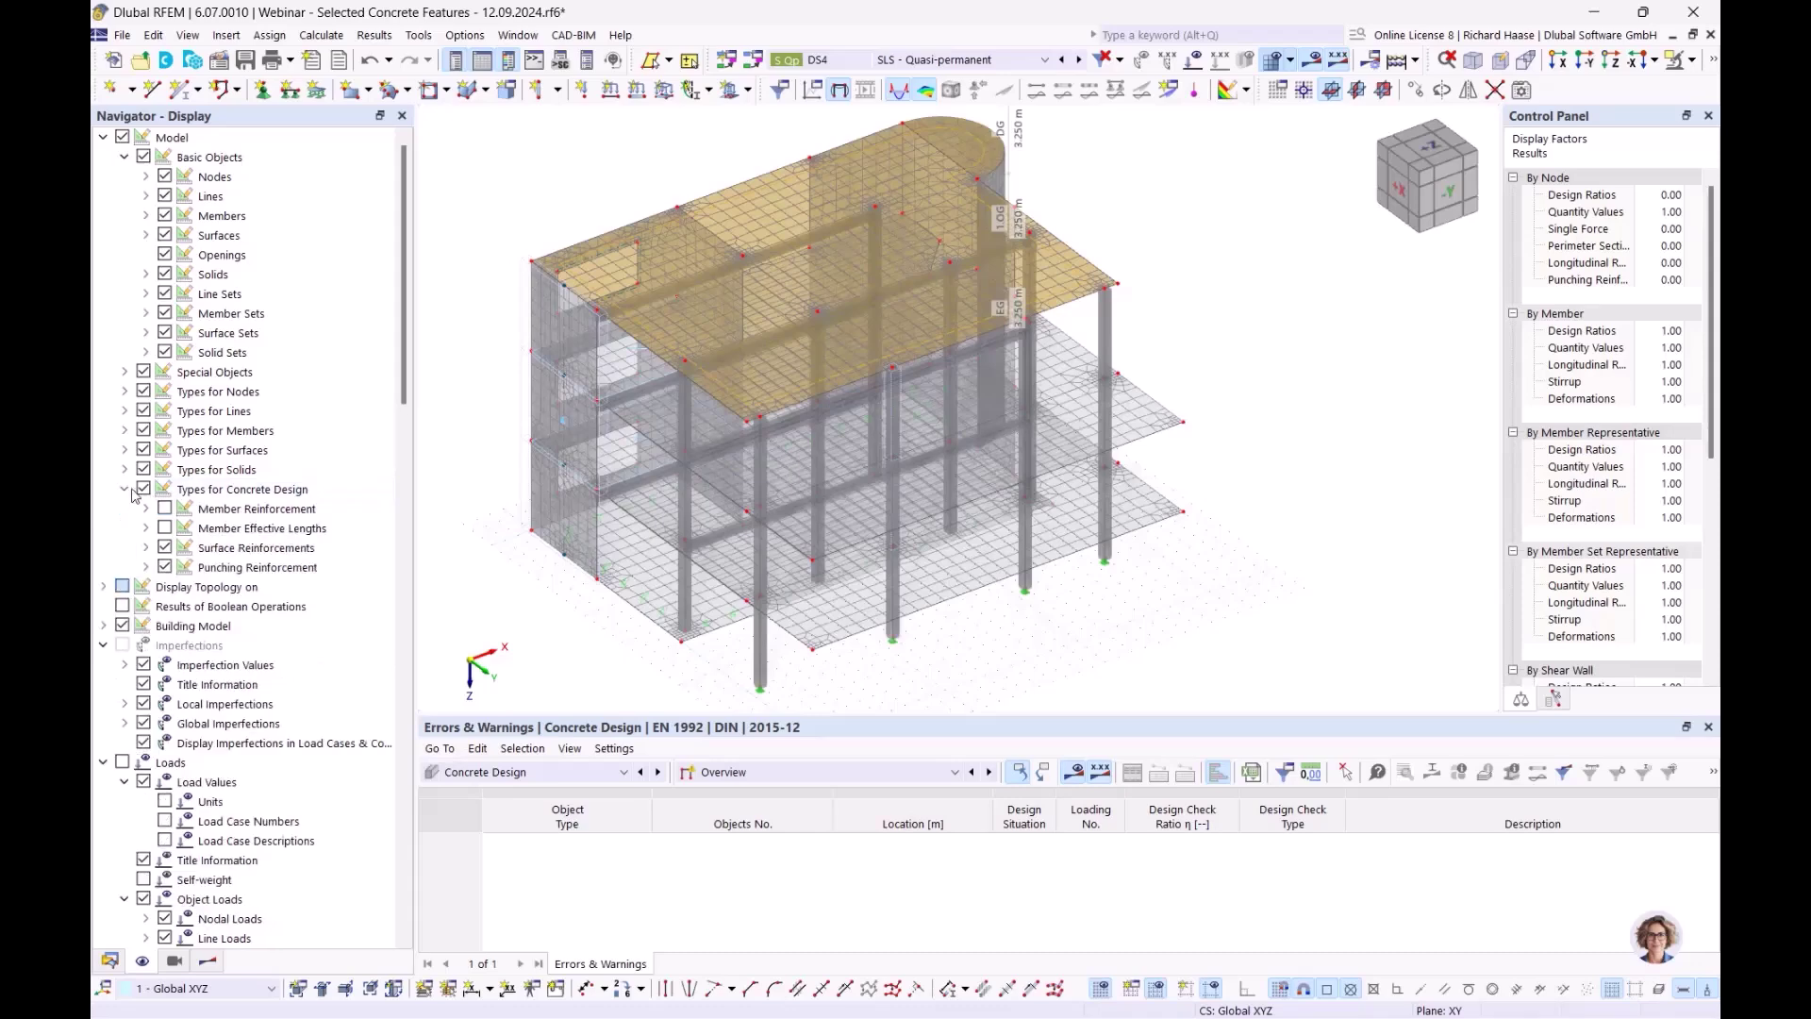
click(146, 548)
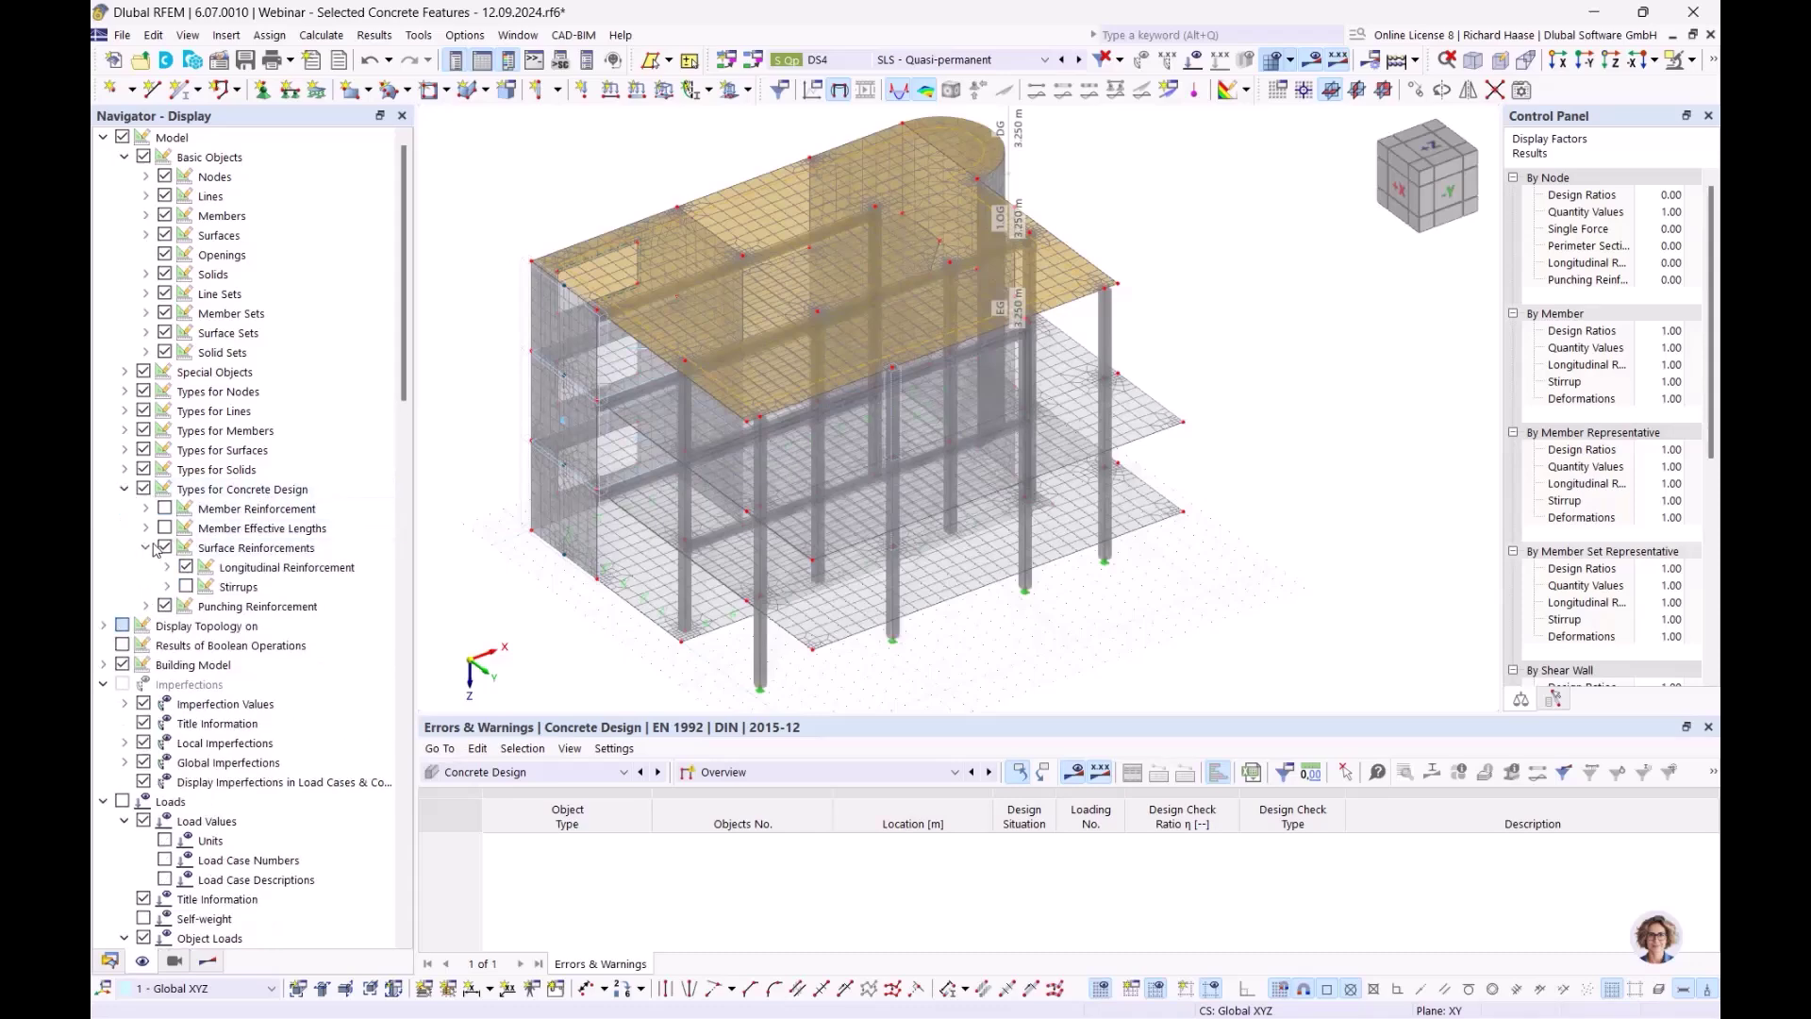
click(167, 566)
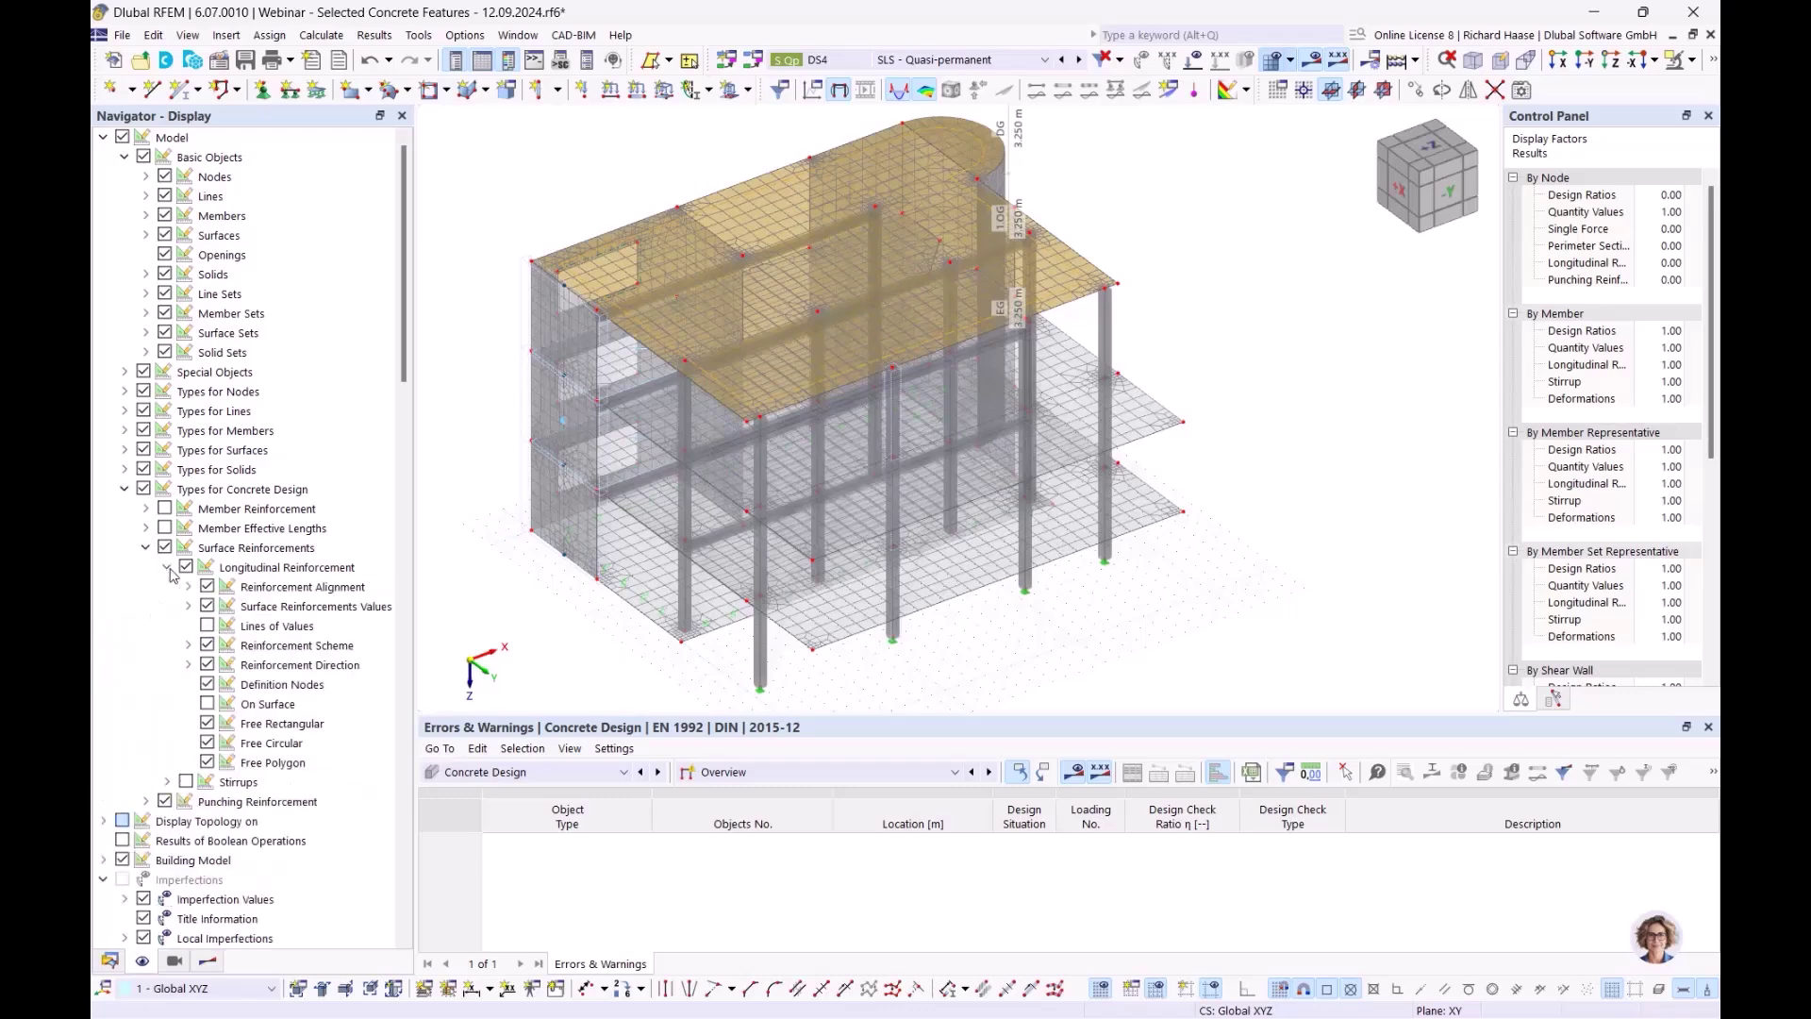
click(167, 567)
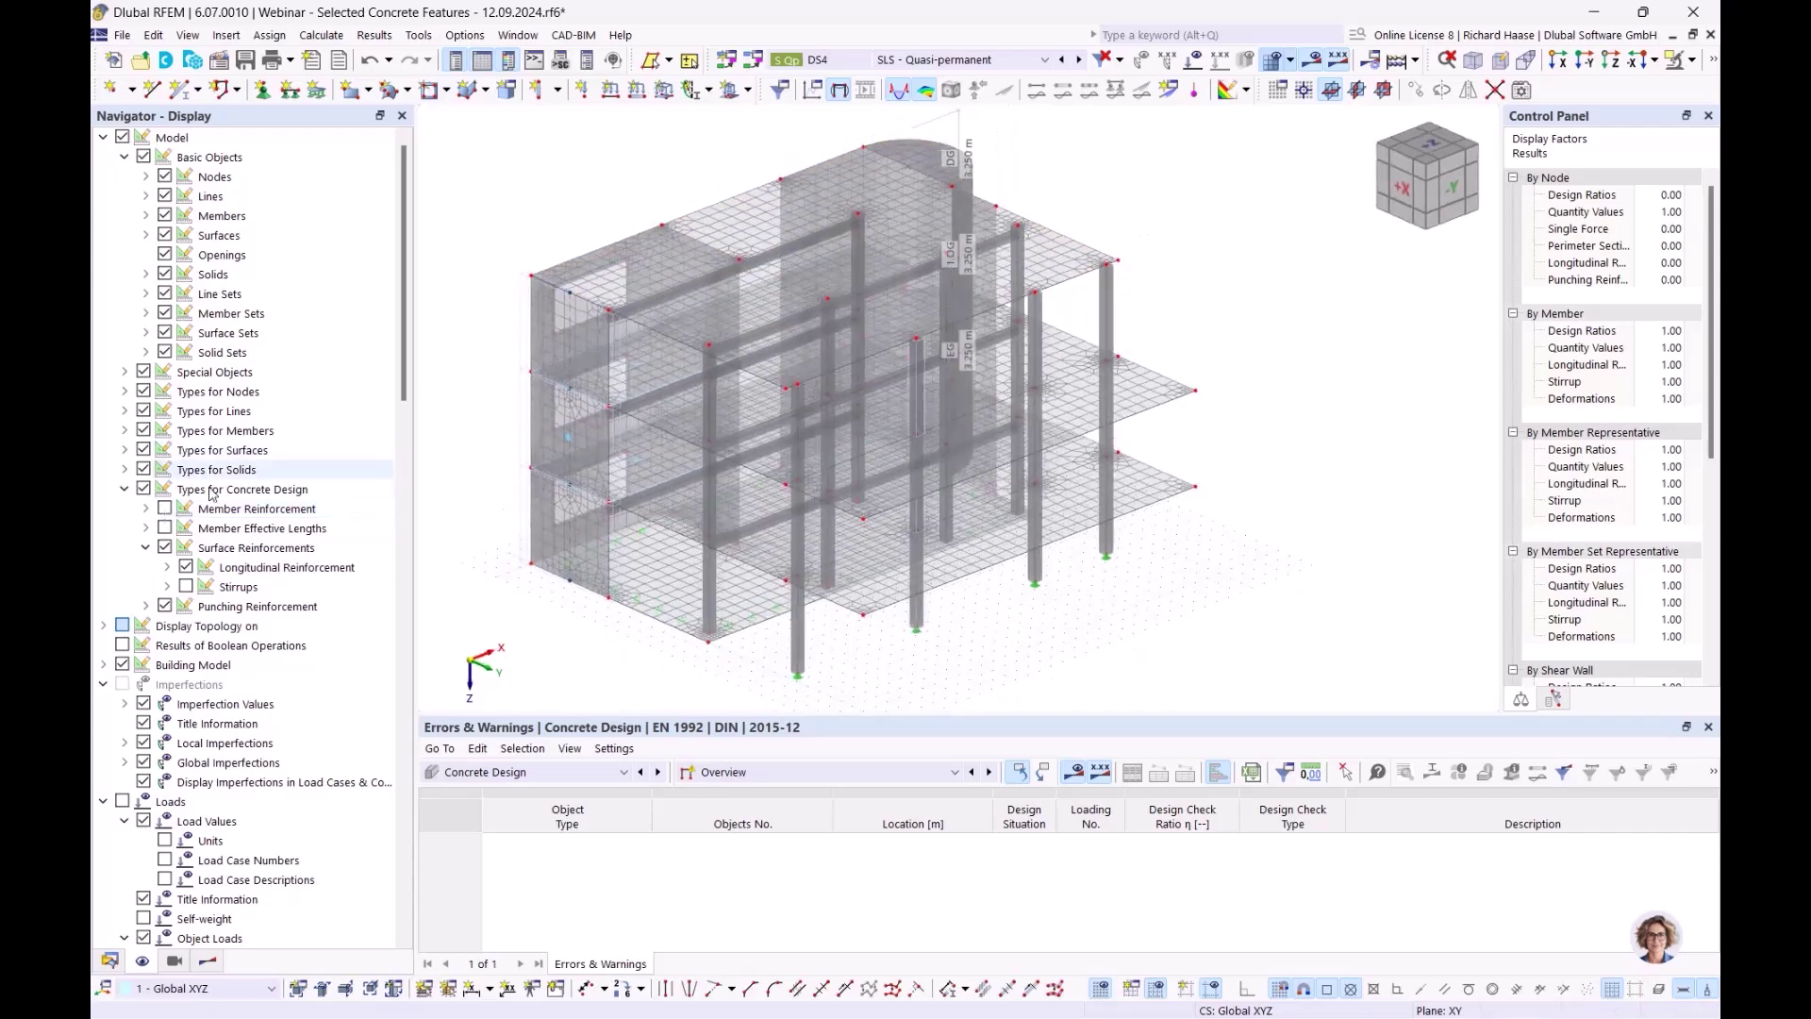
Switch the building model's display to wireframe
click(255, 547)
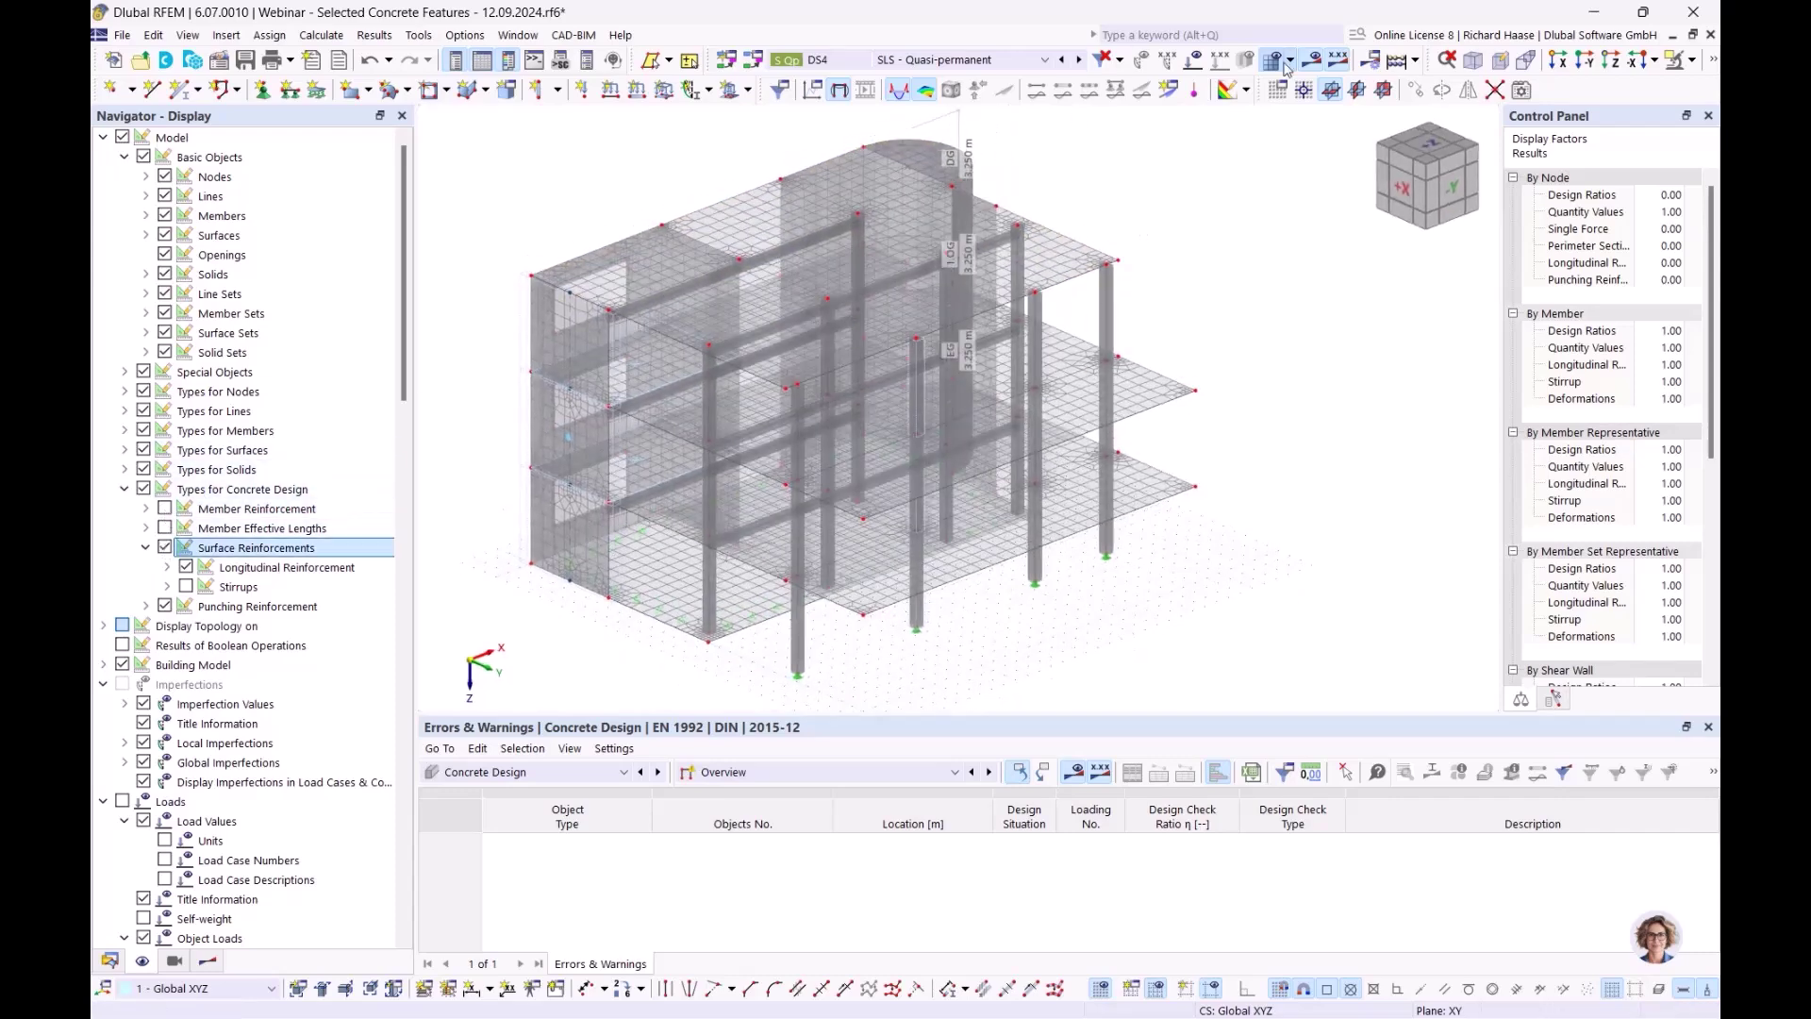
click(1715, 63)
click(1450, 87)
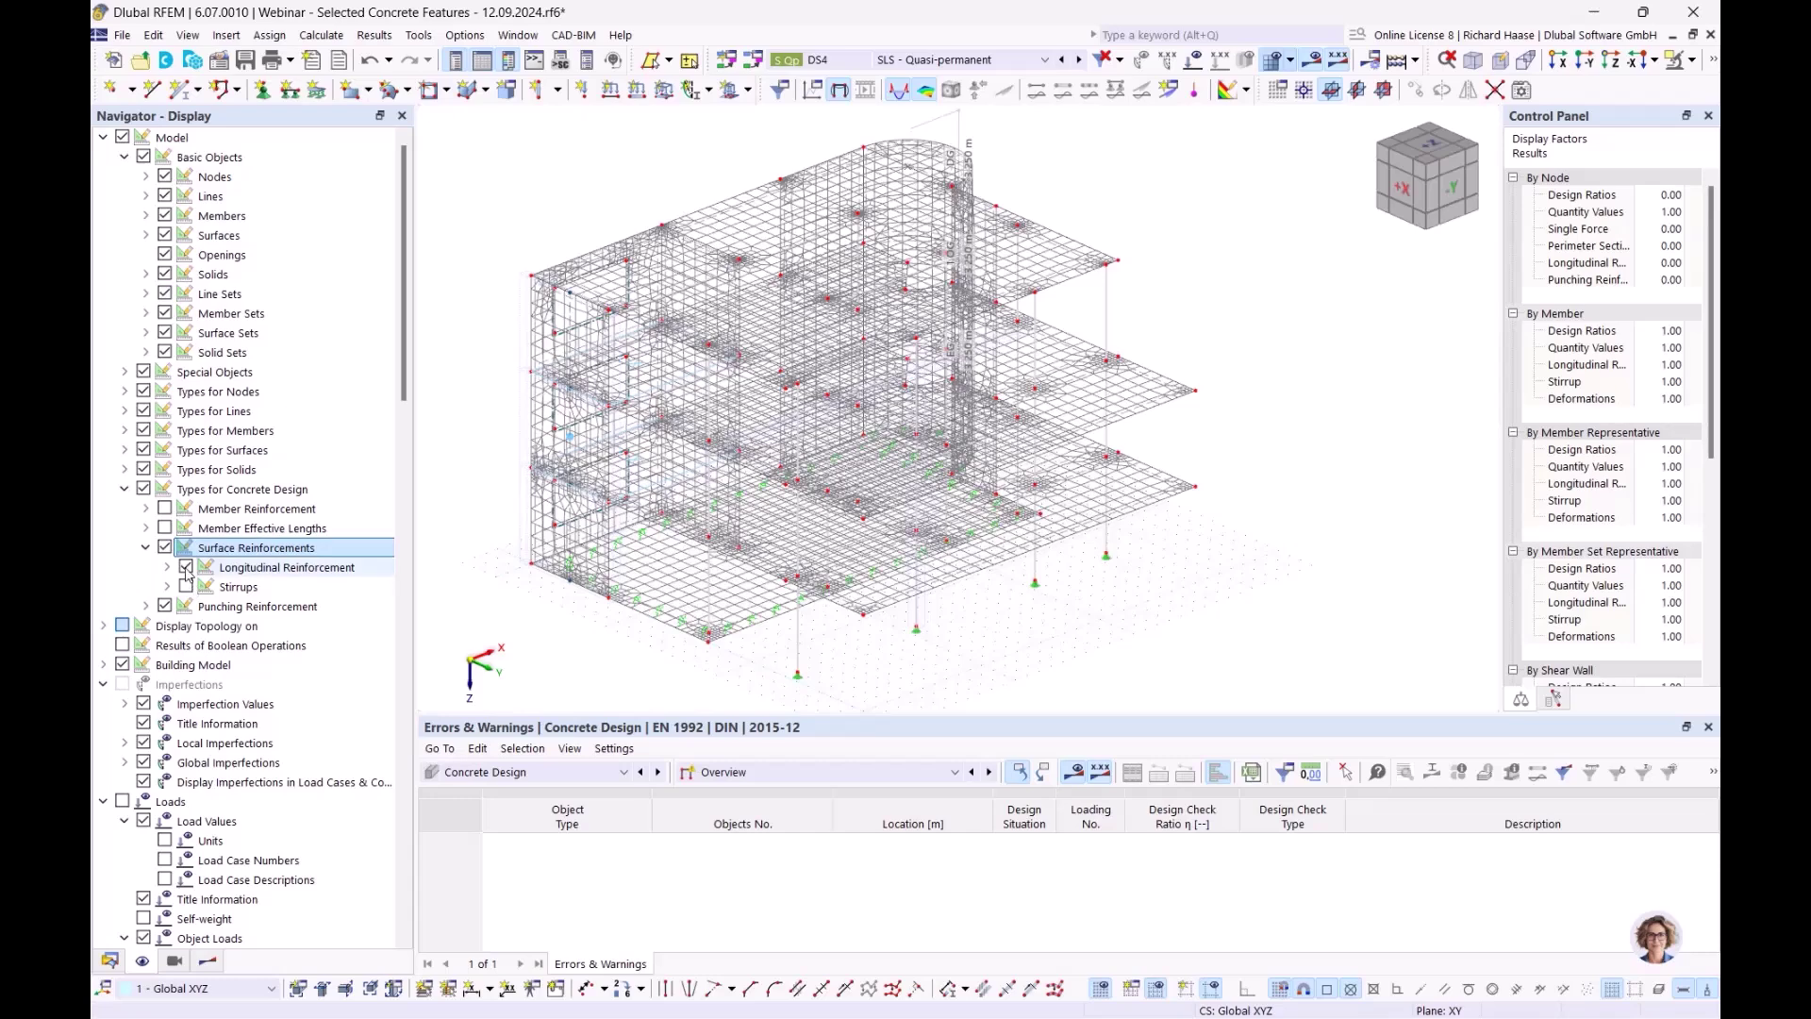
Turn on the display of On Surface longitudinal reinforcement and inspect it up close on the roof slab
click(189, 569)
click(167, 566)
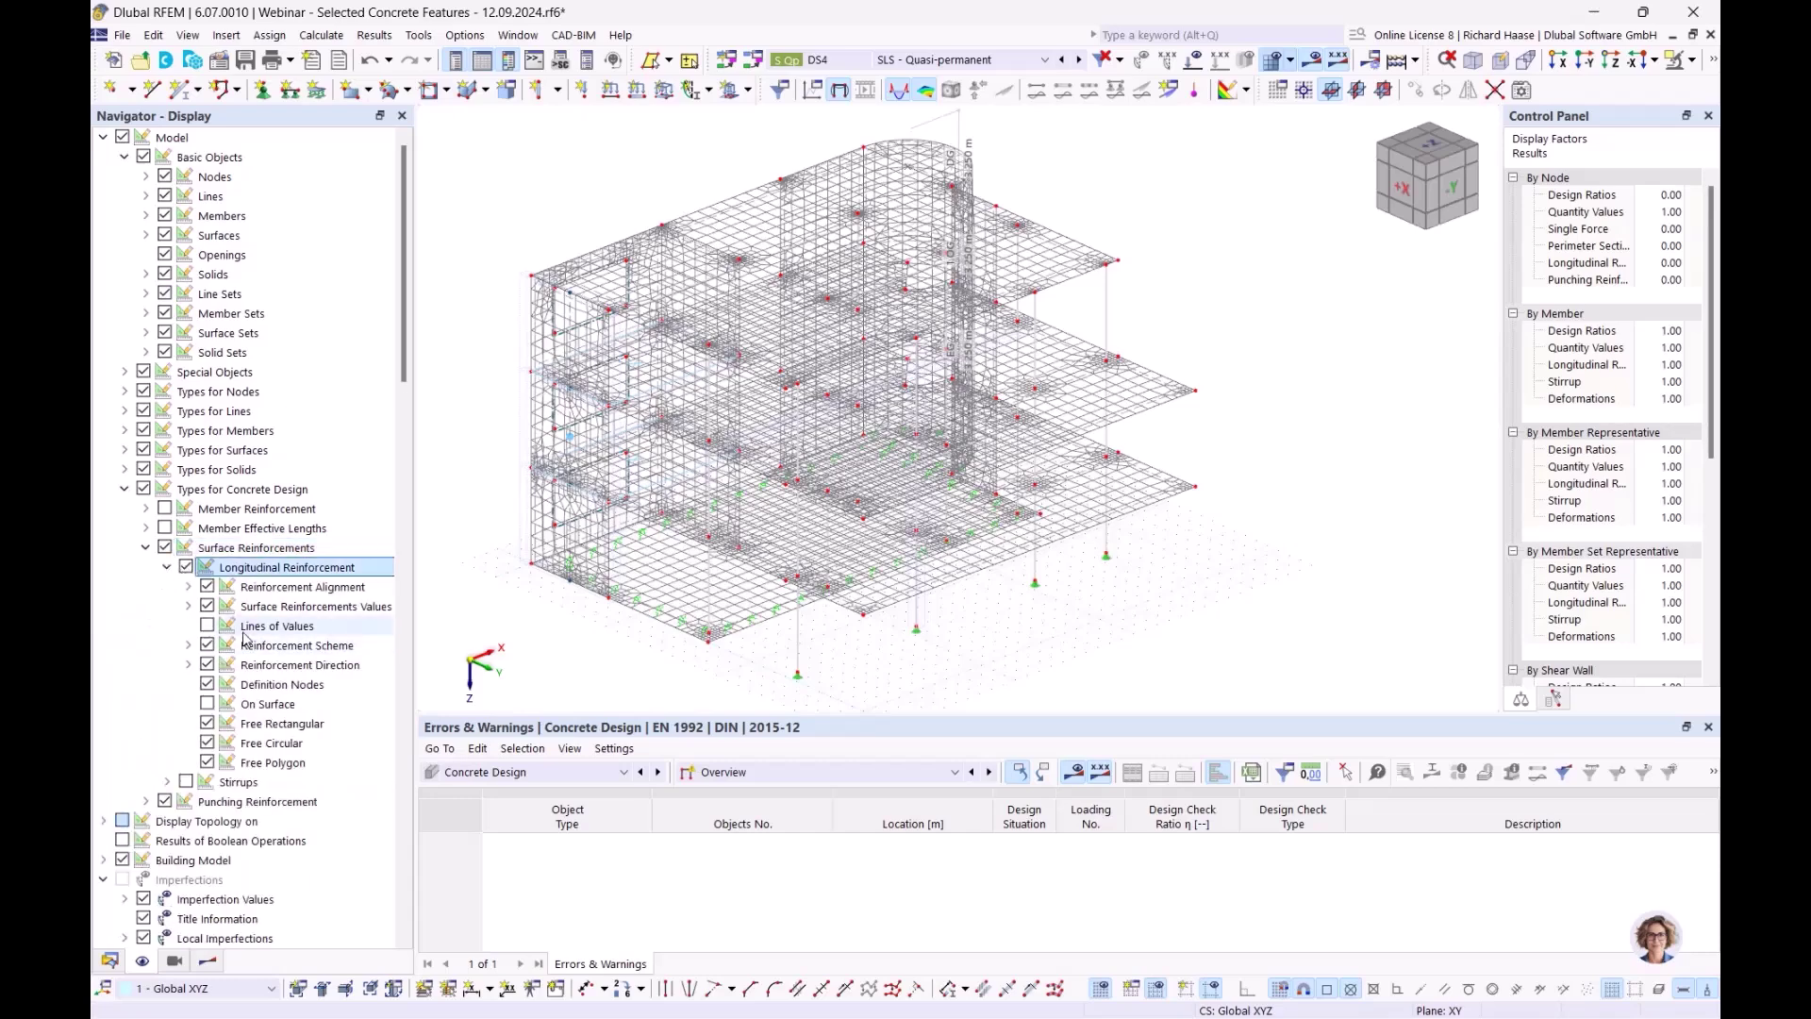
click(188, 587)
click(188, 587)
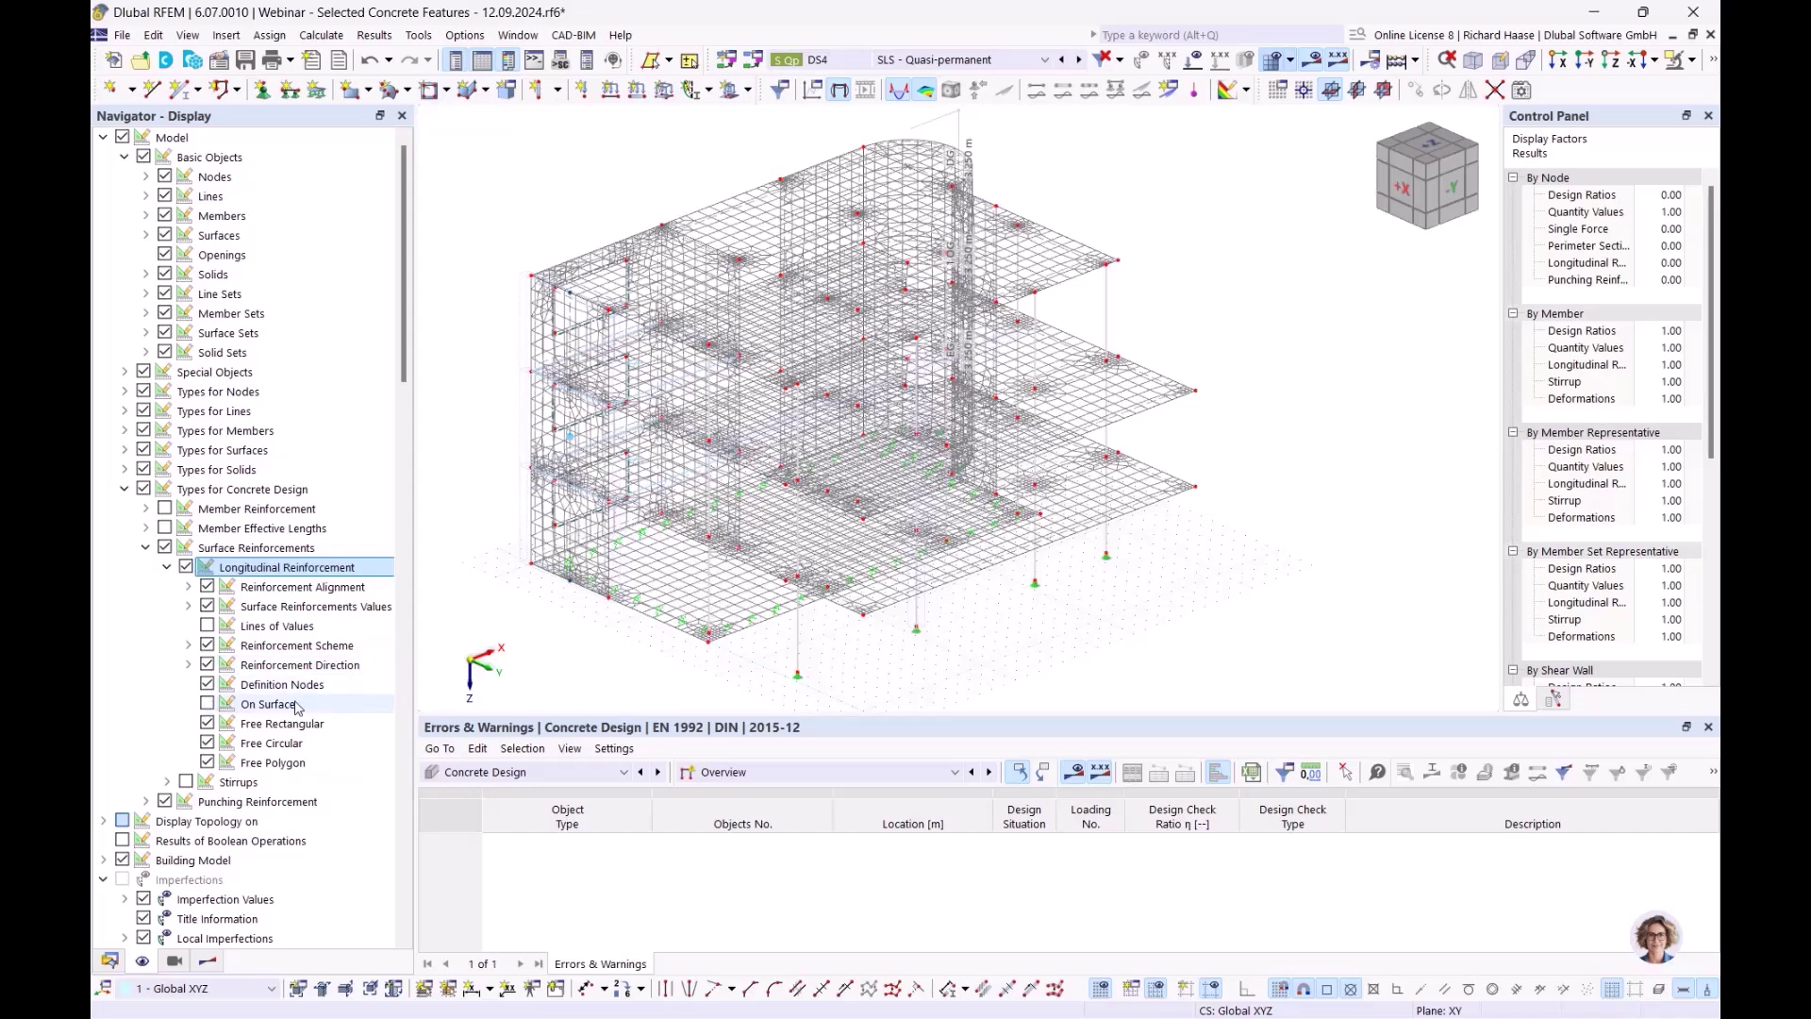
click(265, 707)
click(207, 703)
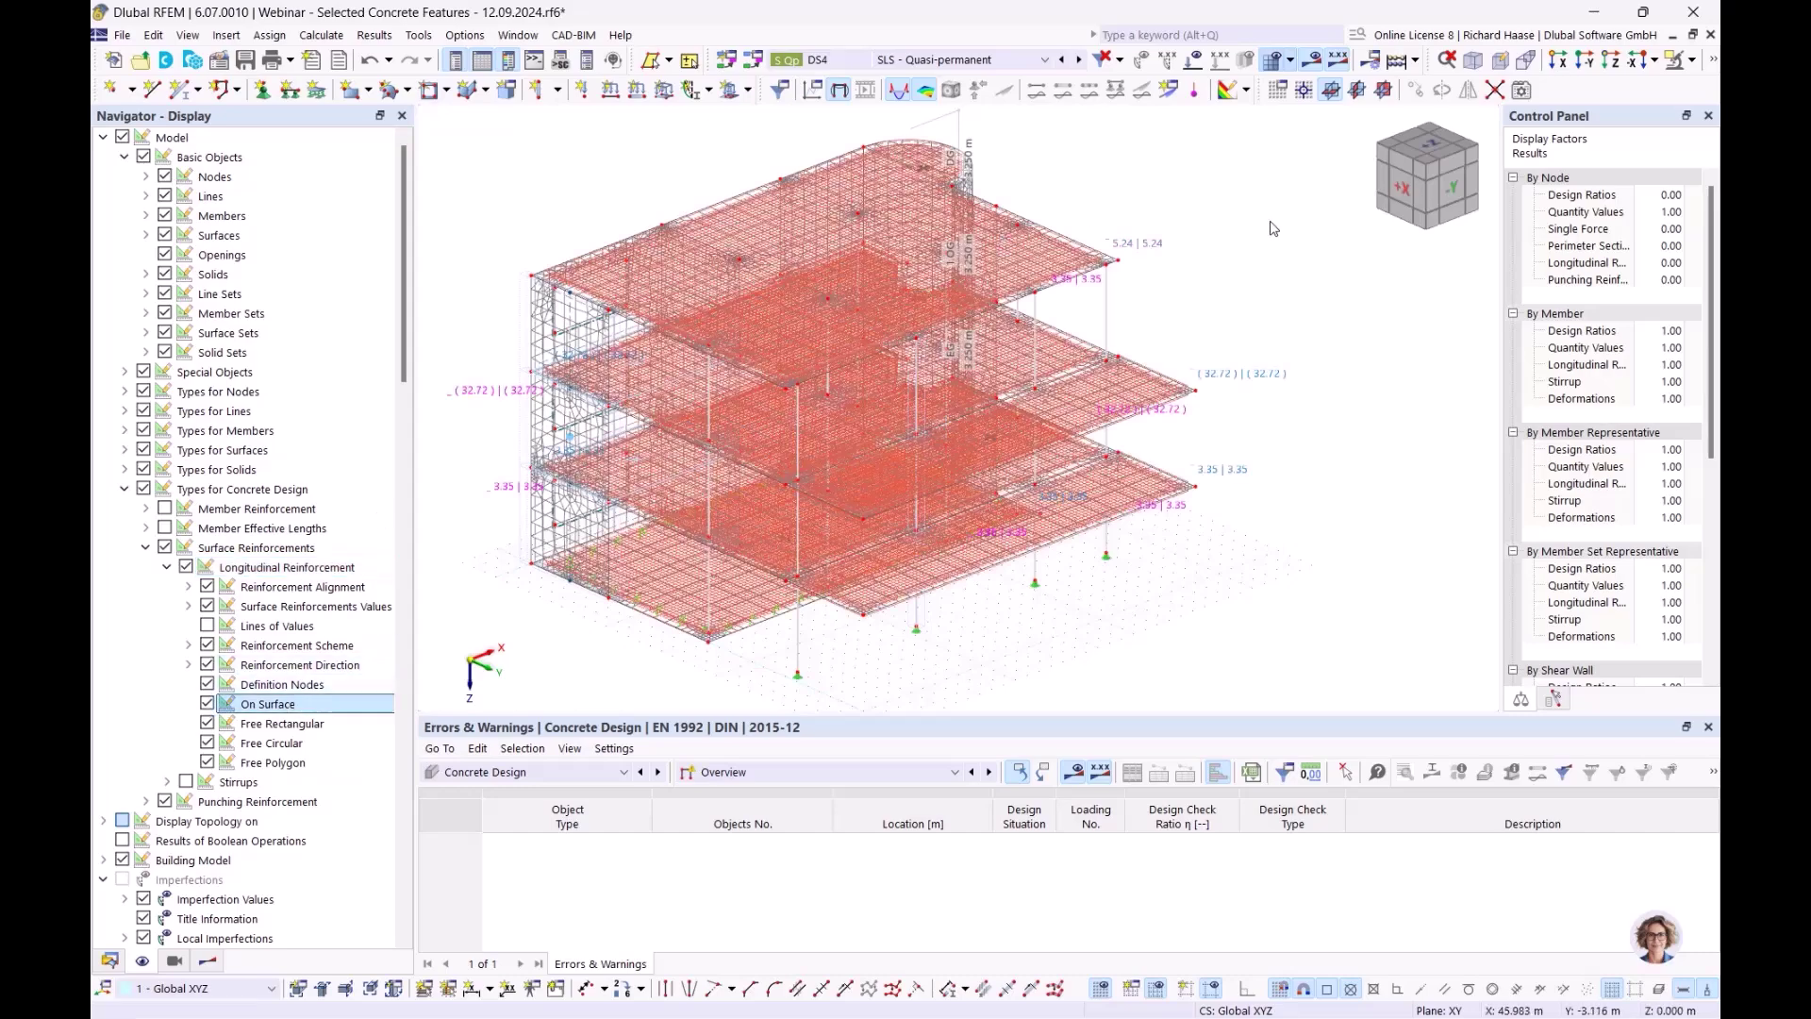
scroll(1170, 283, up, 3)
scroll(1166, 292, up, 5)
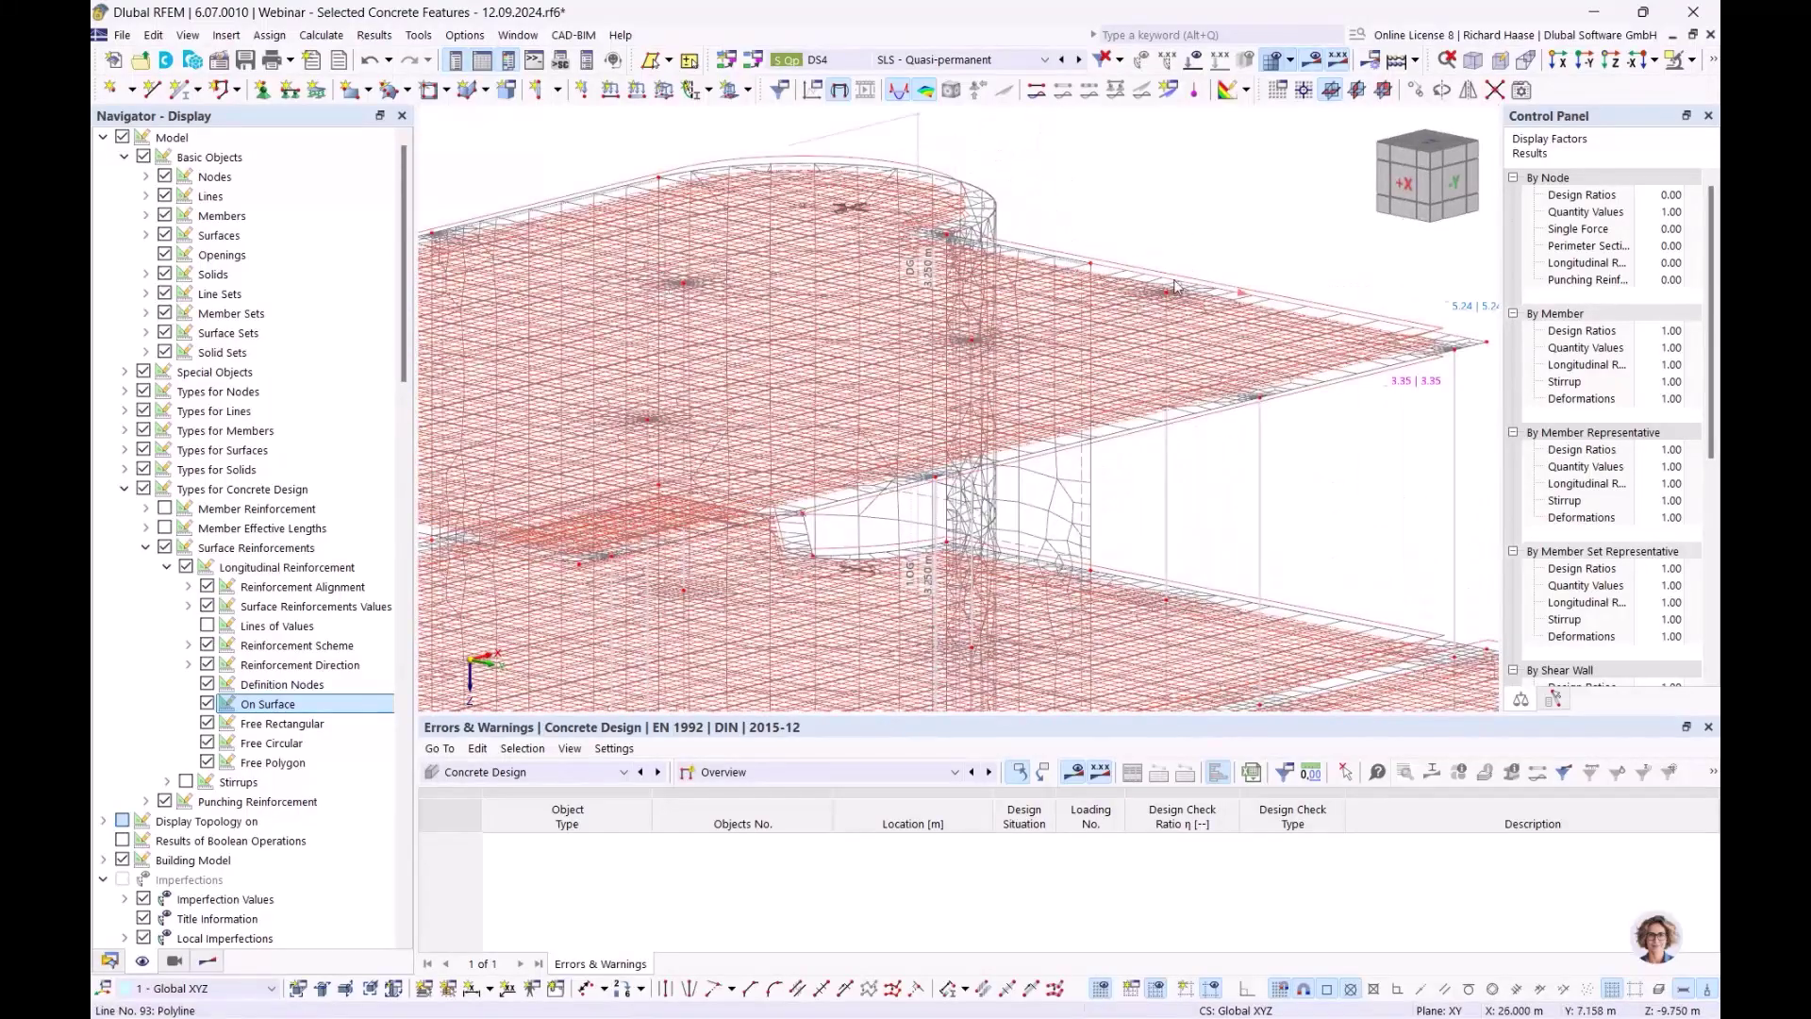
Isolate the roof slab, surface 18, so only it stays in visibility mode, and inspect its reinforcement grid from several angles
scroll(1179, 286, down, 3)
click(109, 959)
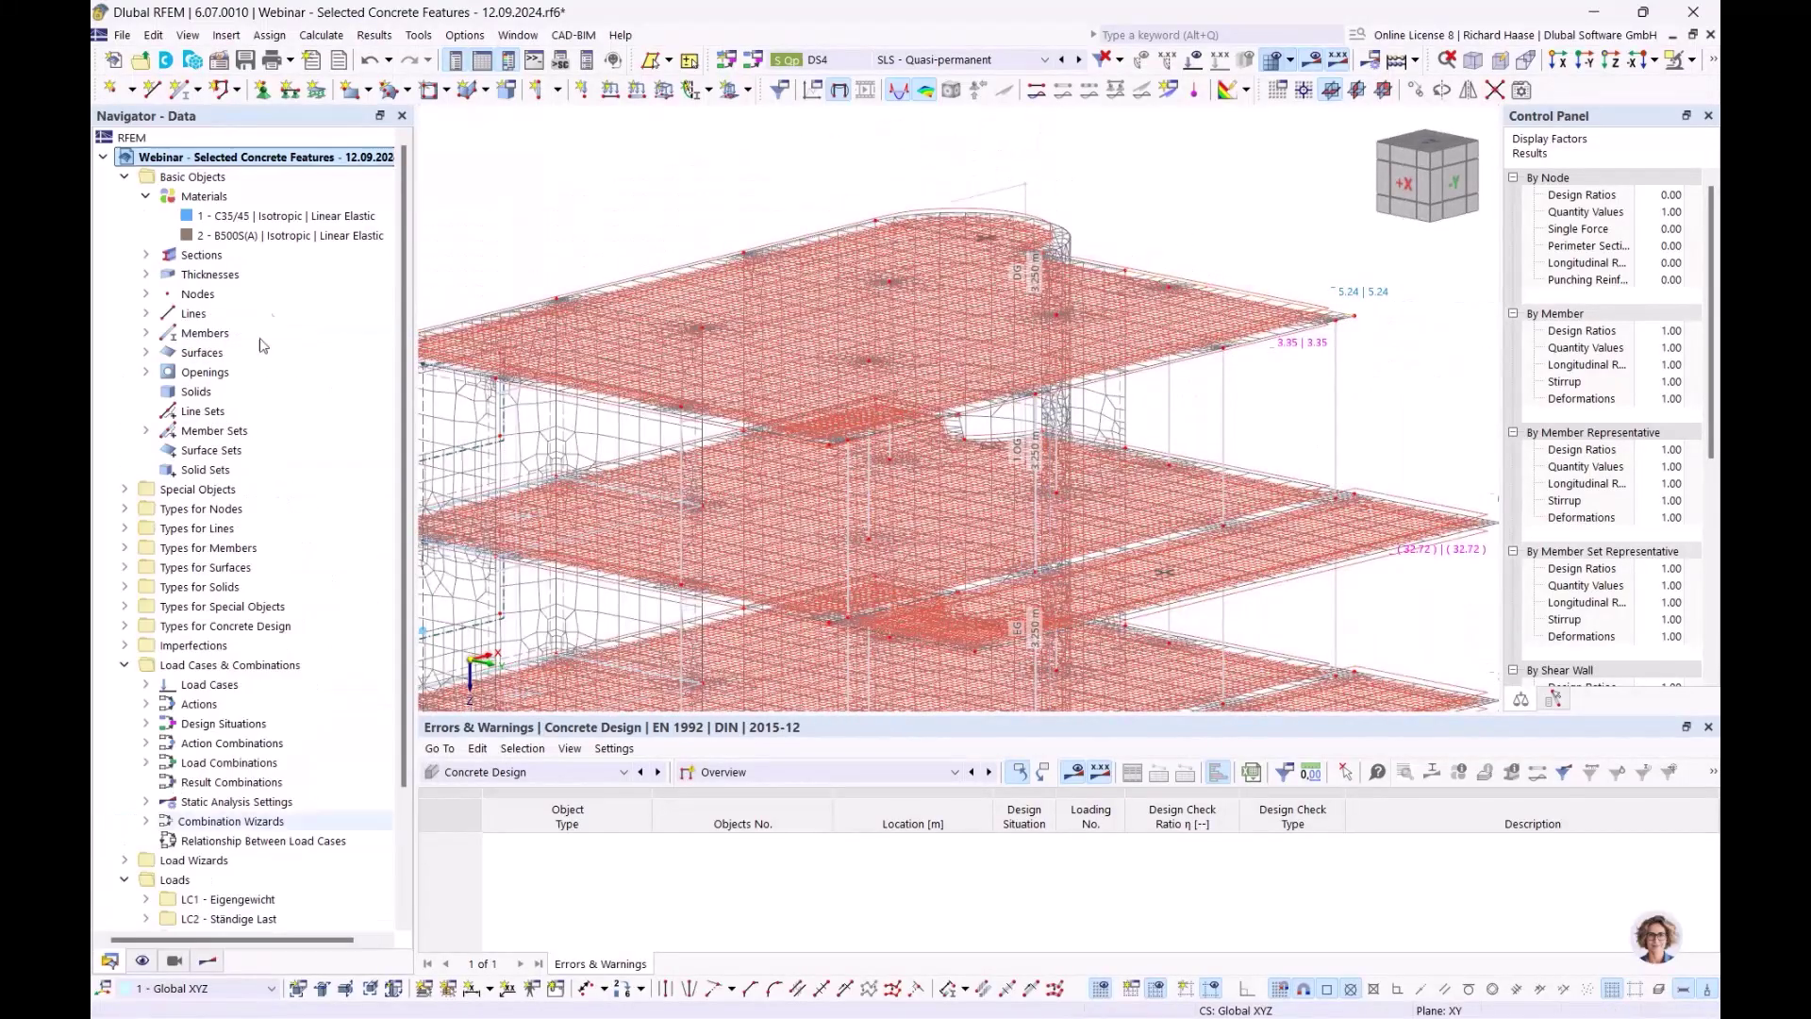
double_click(177, 355)
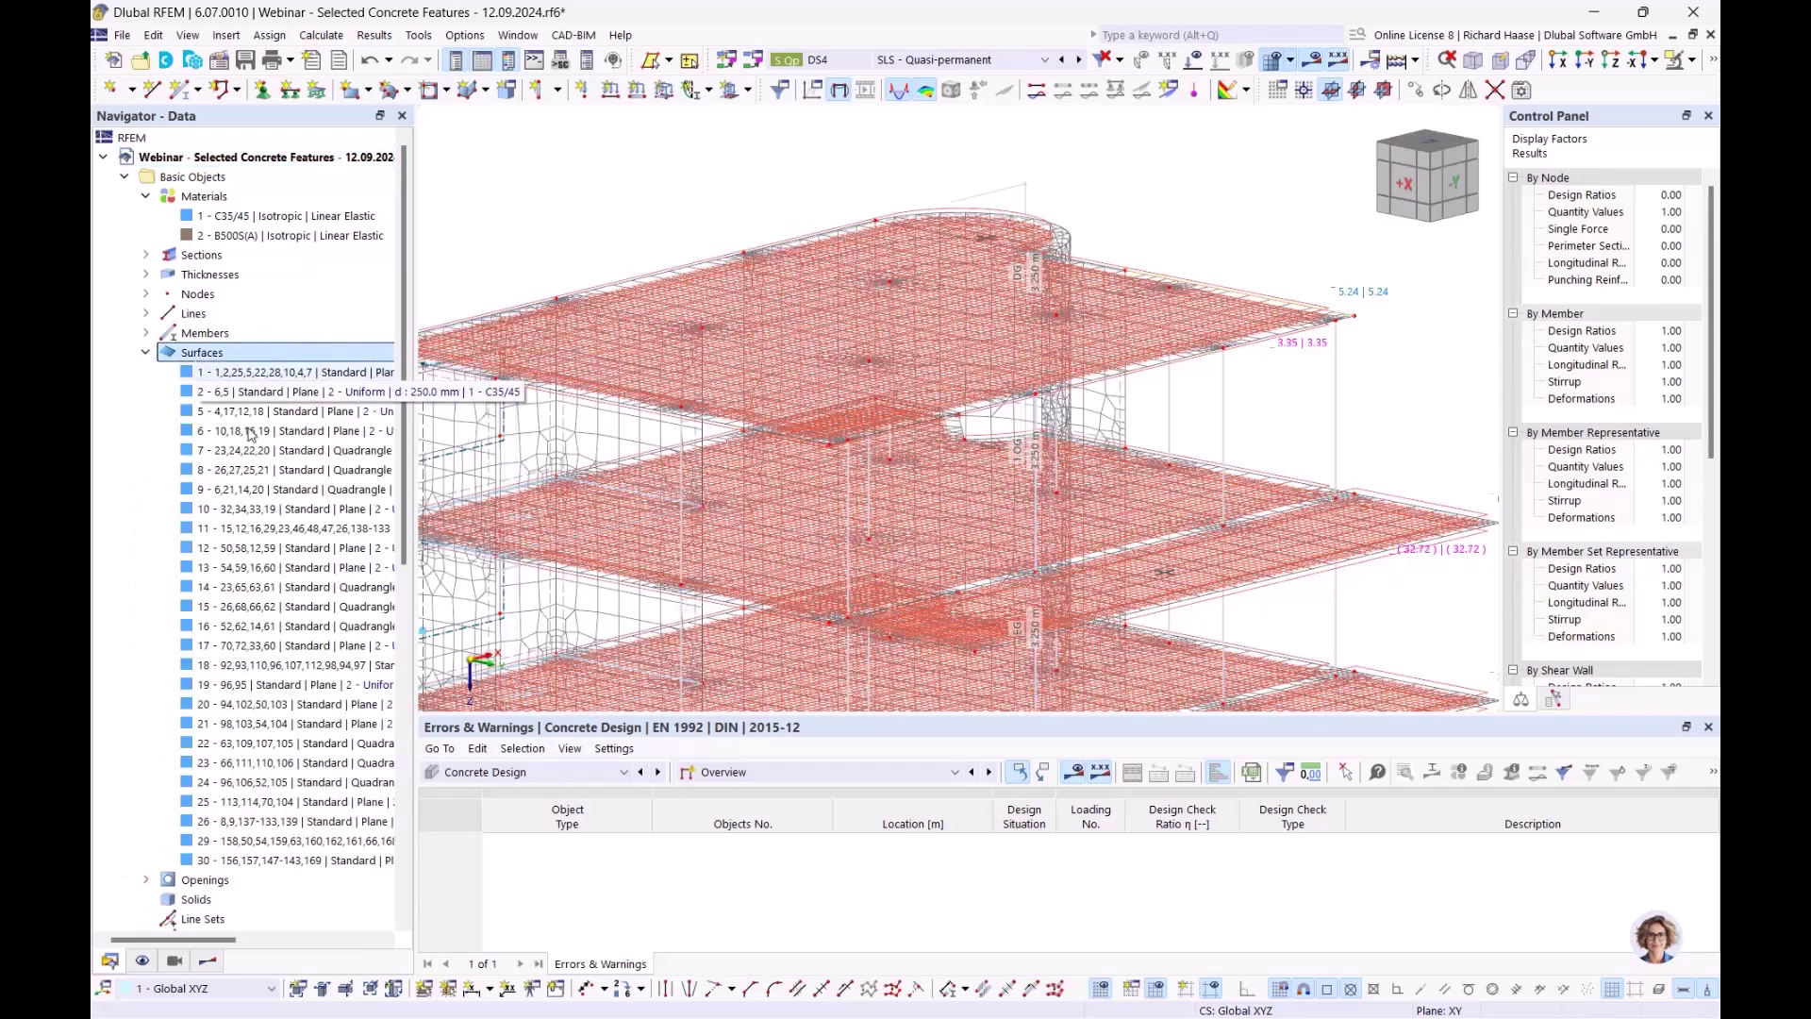
click(240, 668)
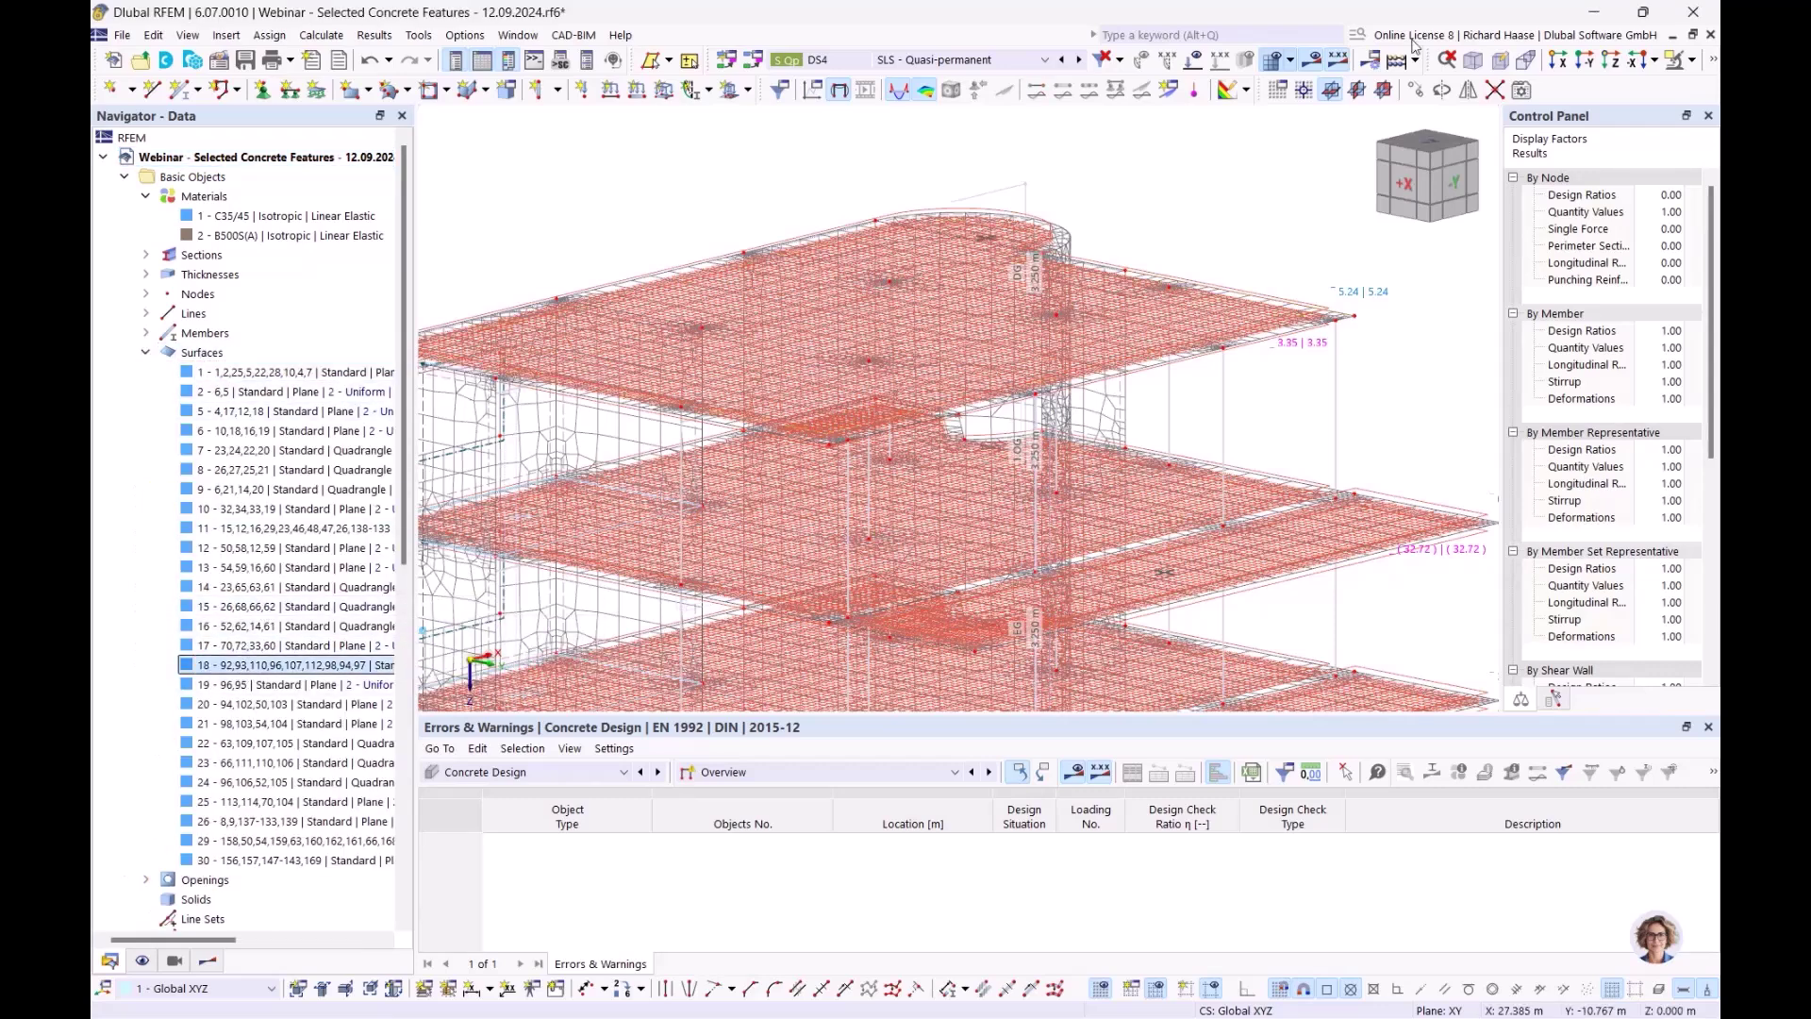
click(1675, 60)
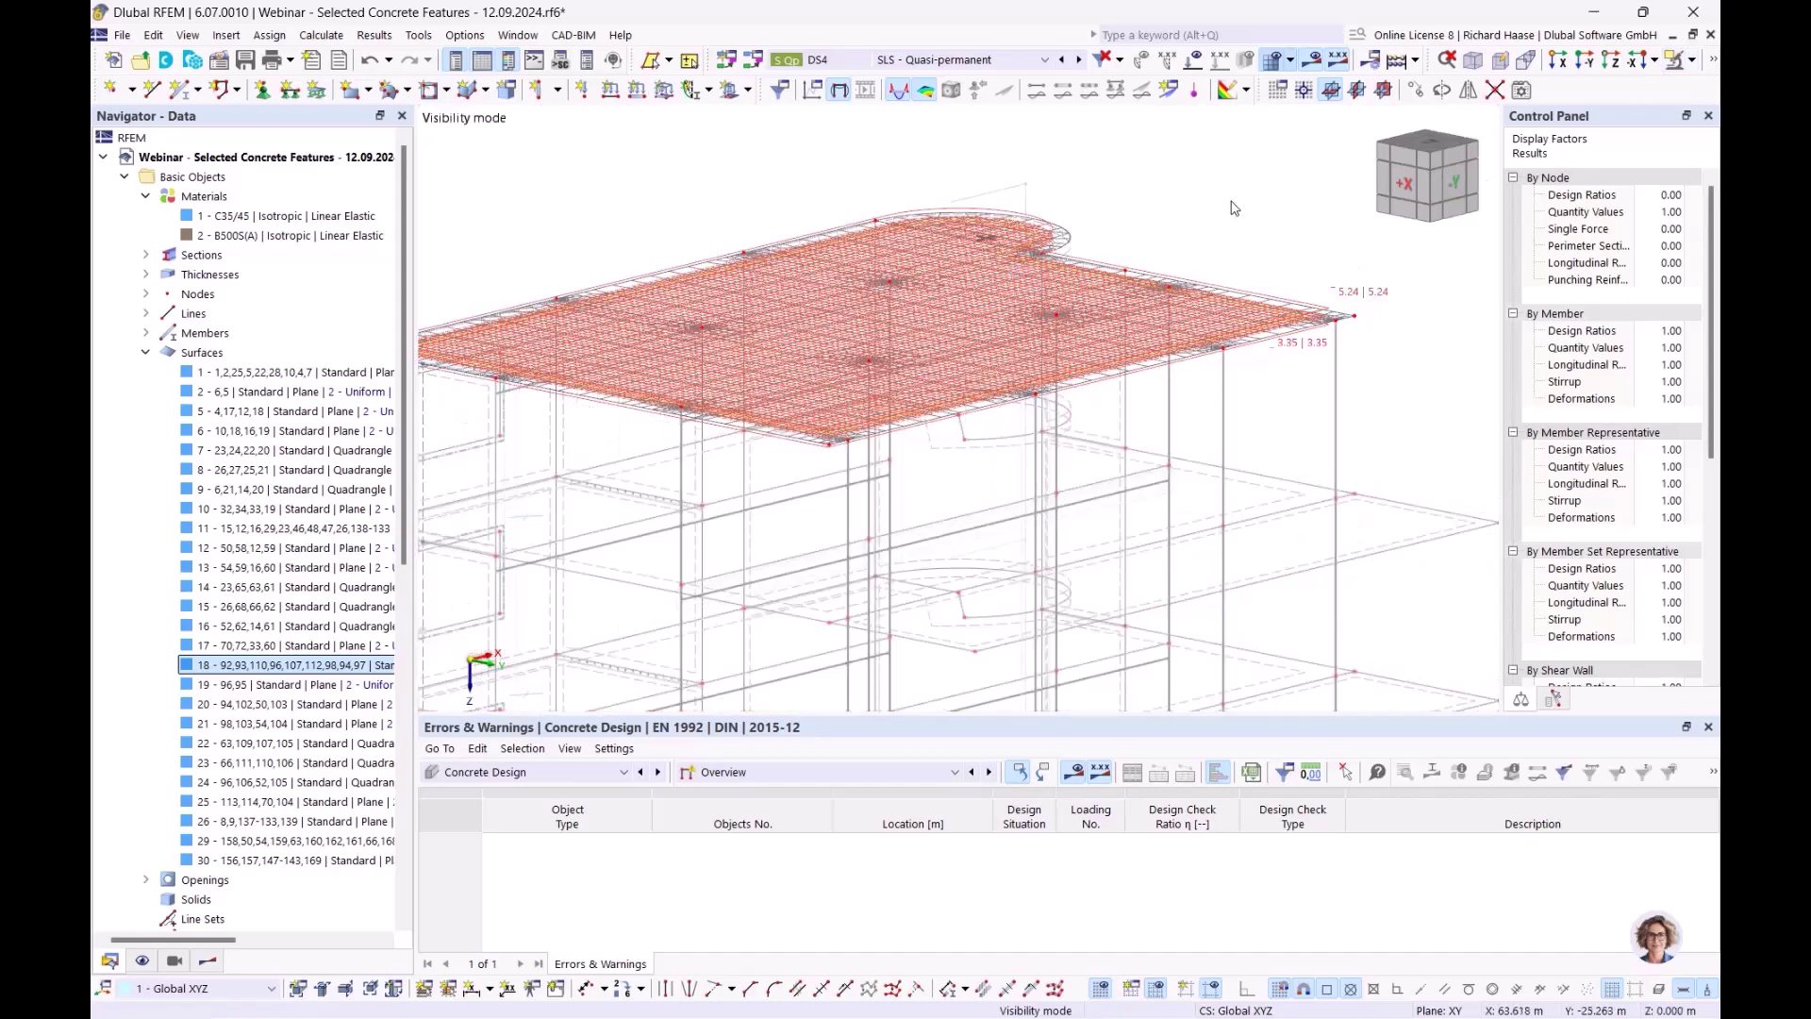
ctrl+middle_drag(1085, 283, 1123, 272)
scroll(1124, 272, up, 4)
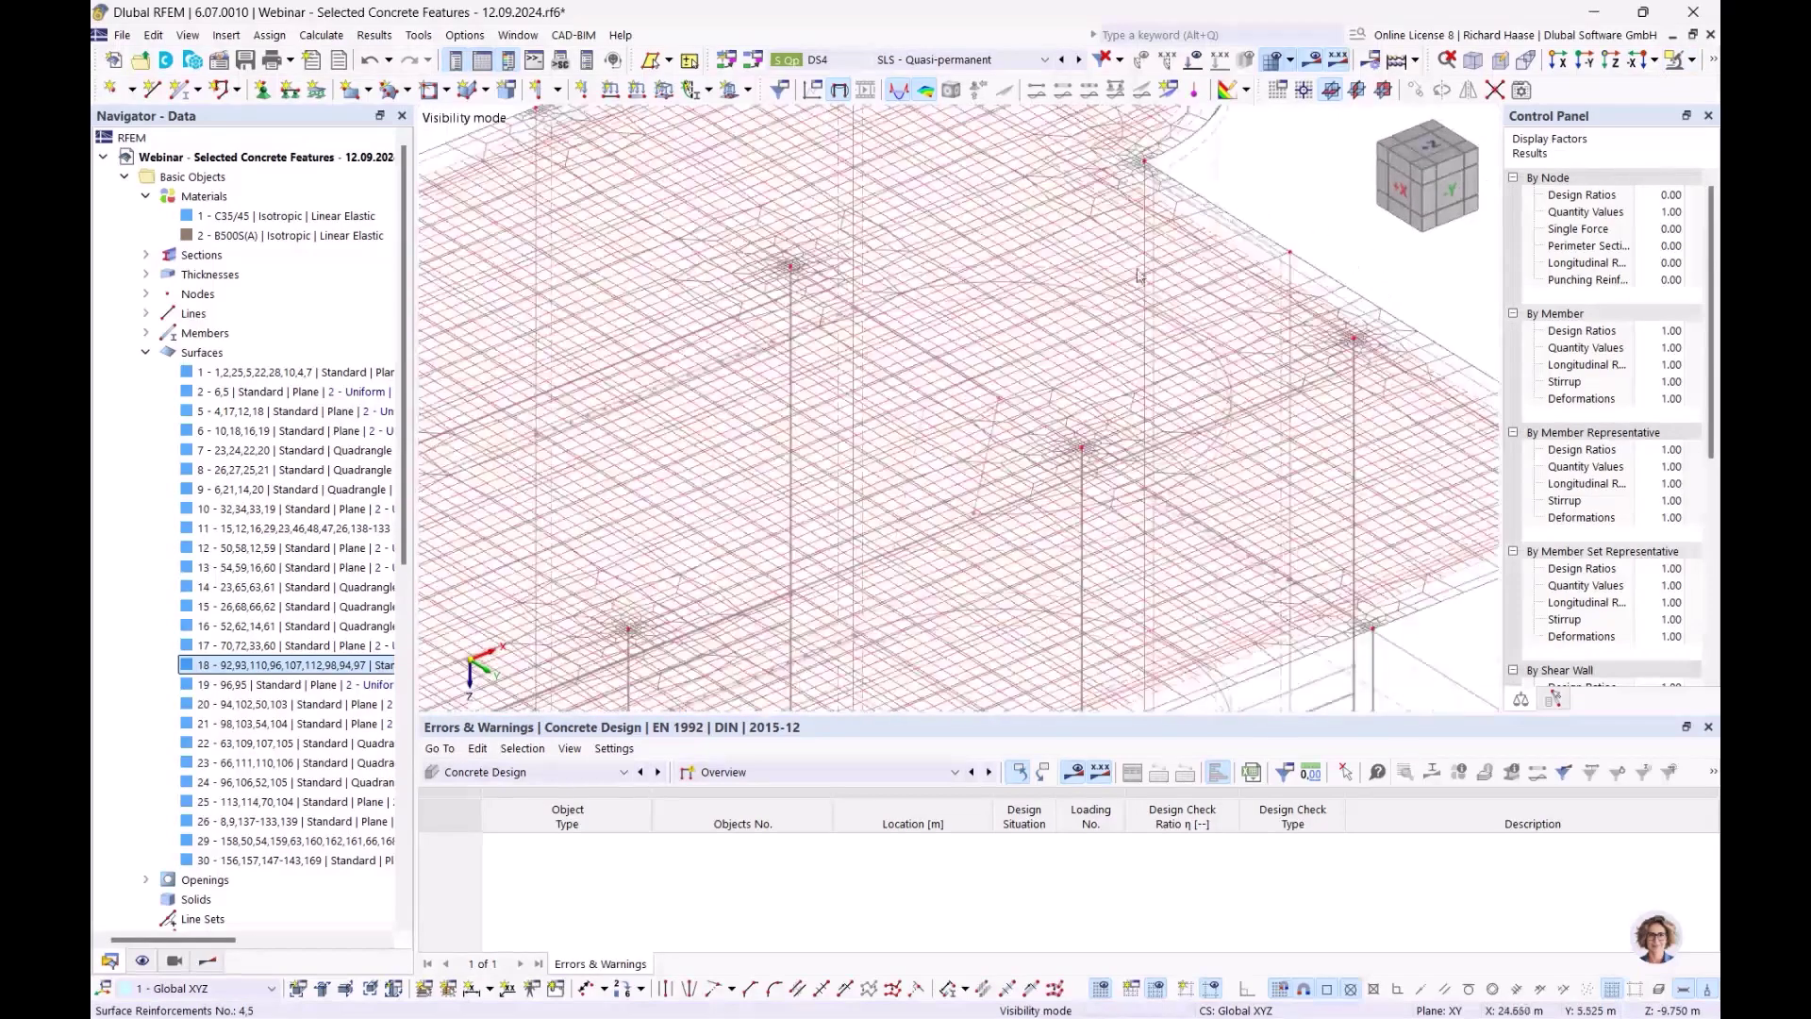
scroll(961, 354, down, 5)
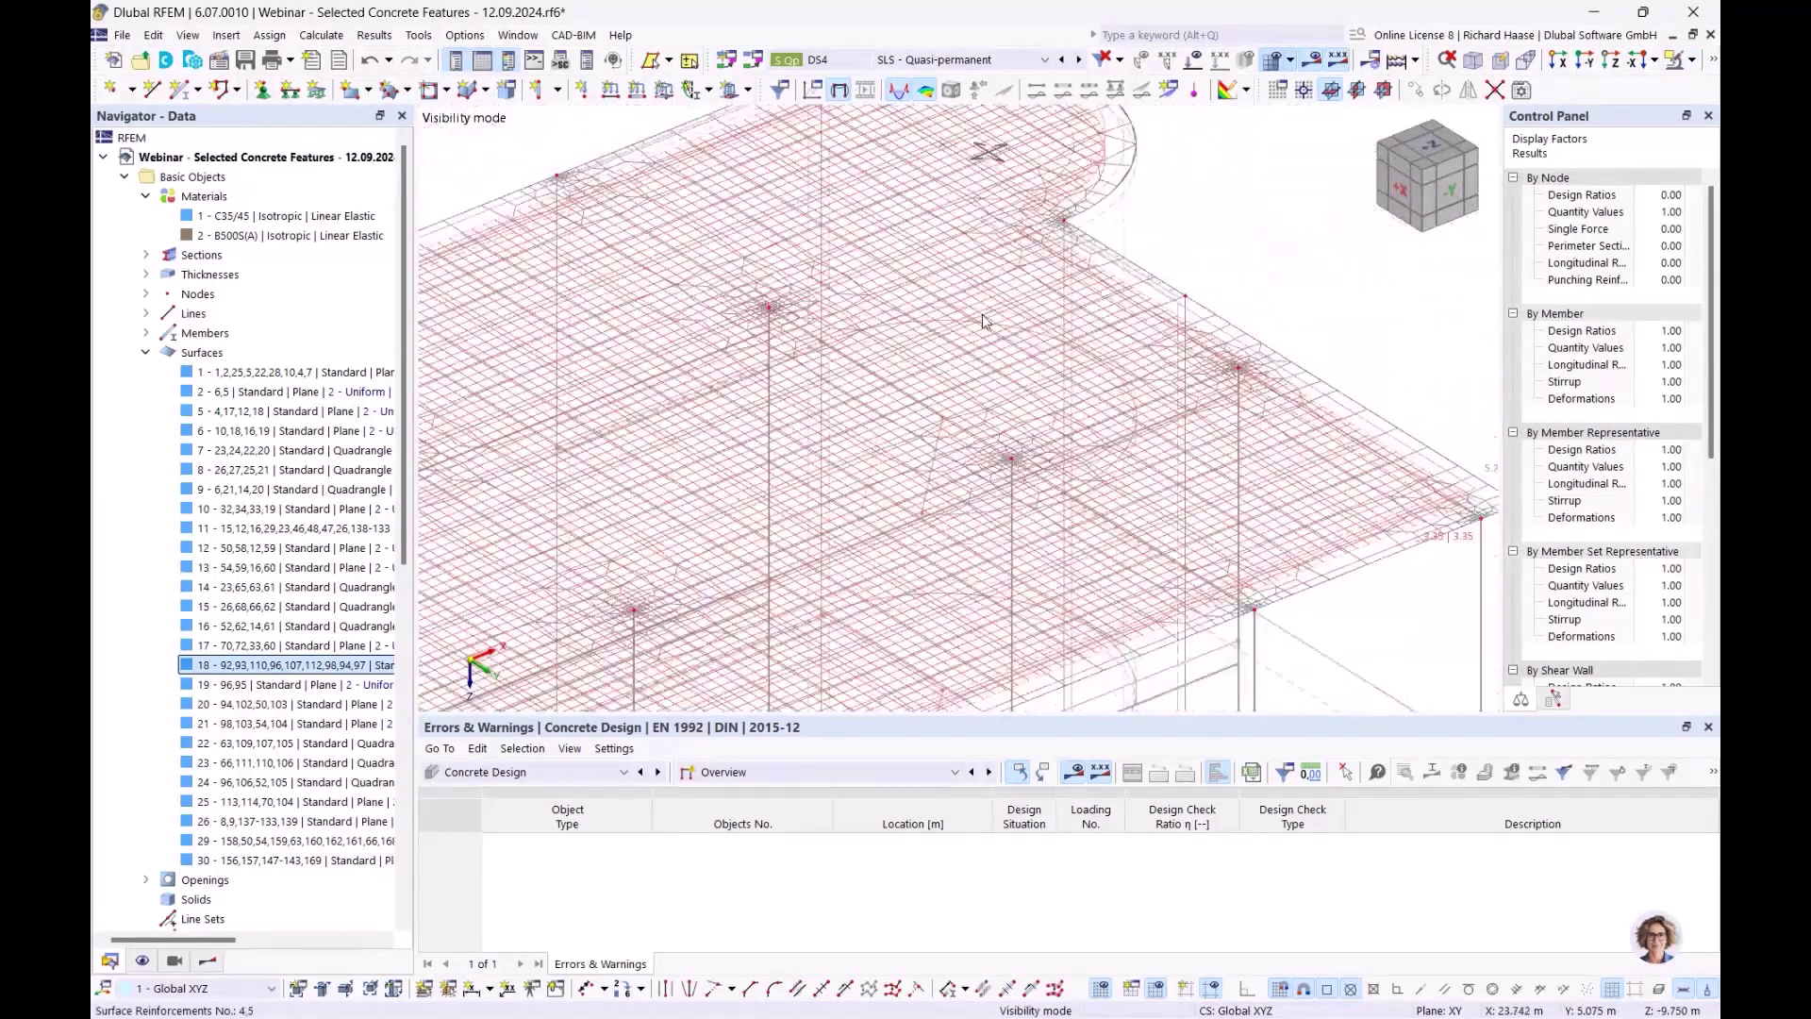
middle_drag(1210, 232, 1224, 222)
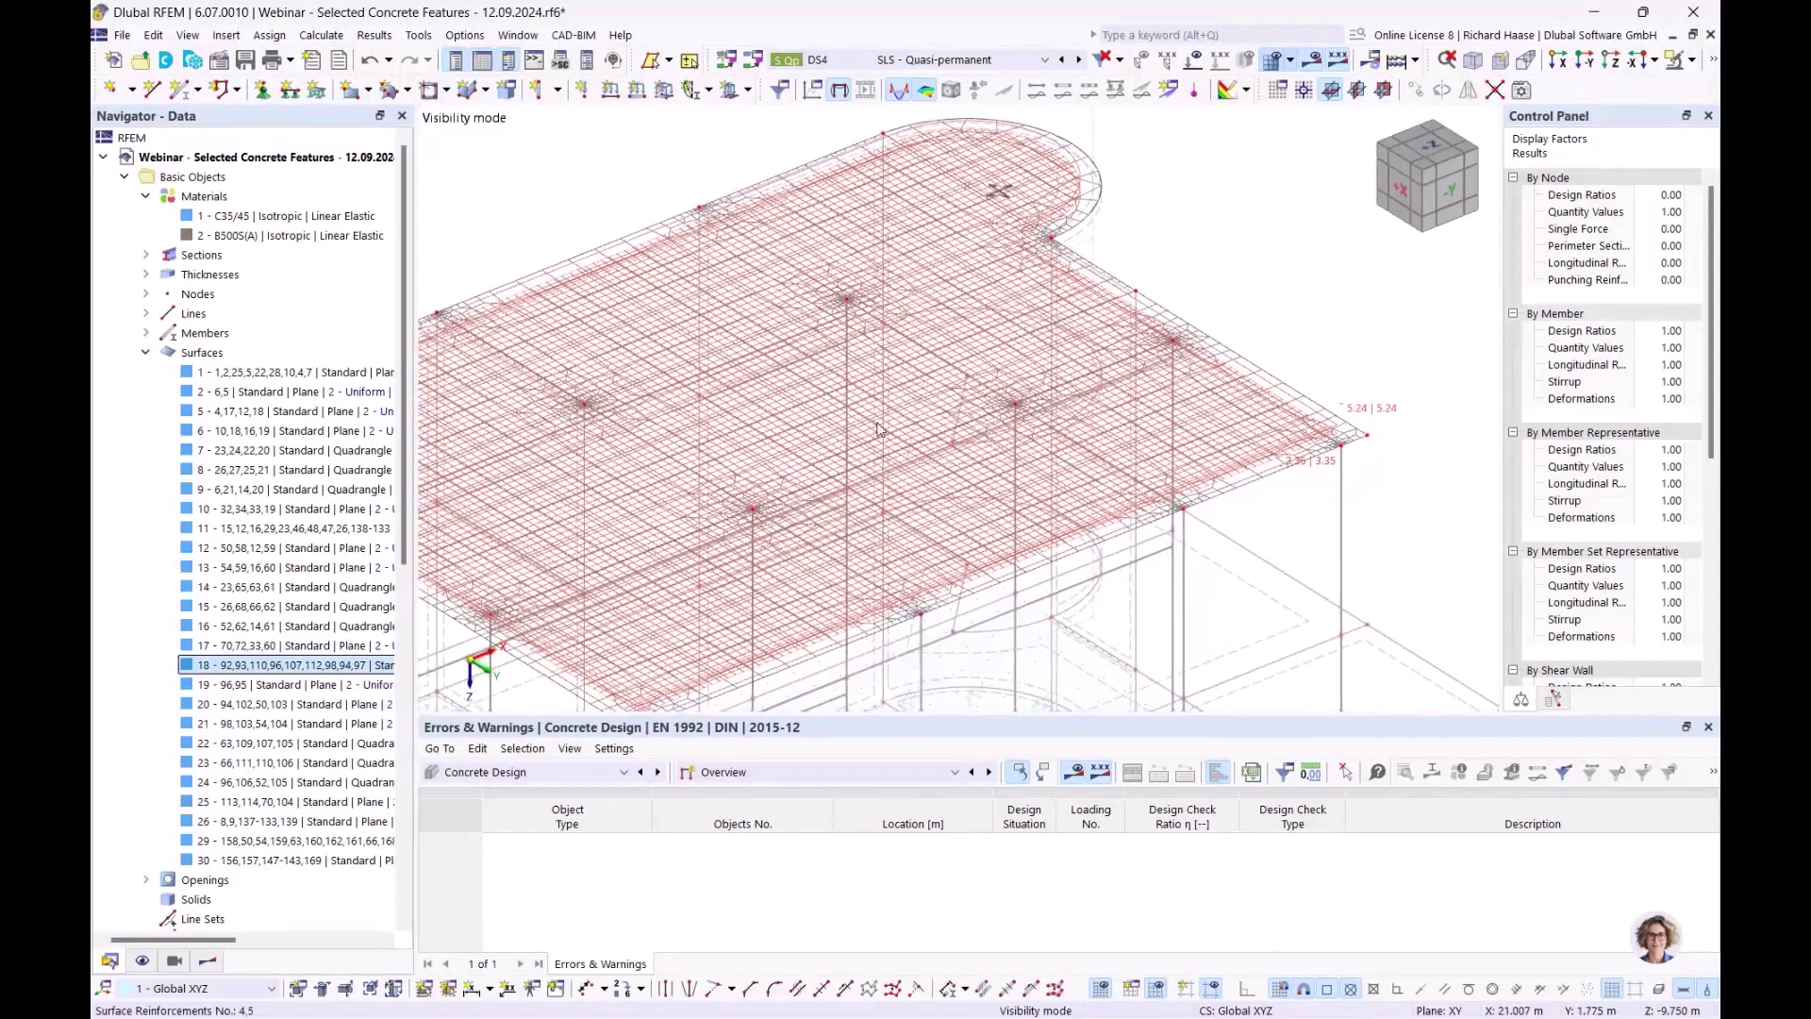
middle_drag(1363, 502, 1182, 464)
scroll(1203, 490, up, 1)
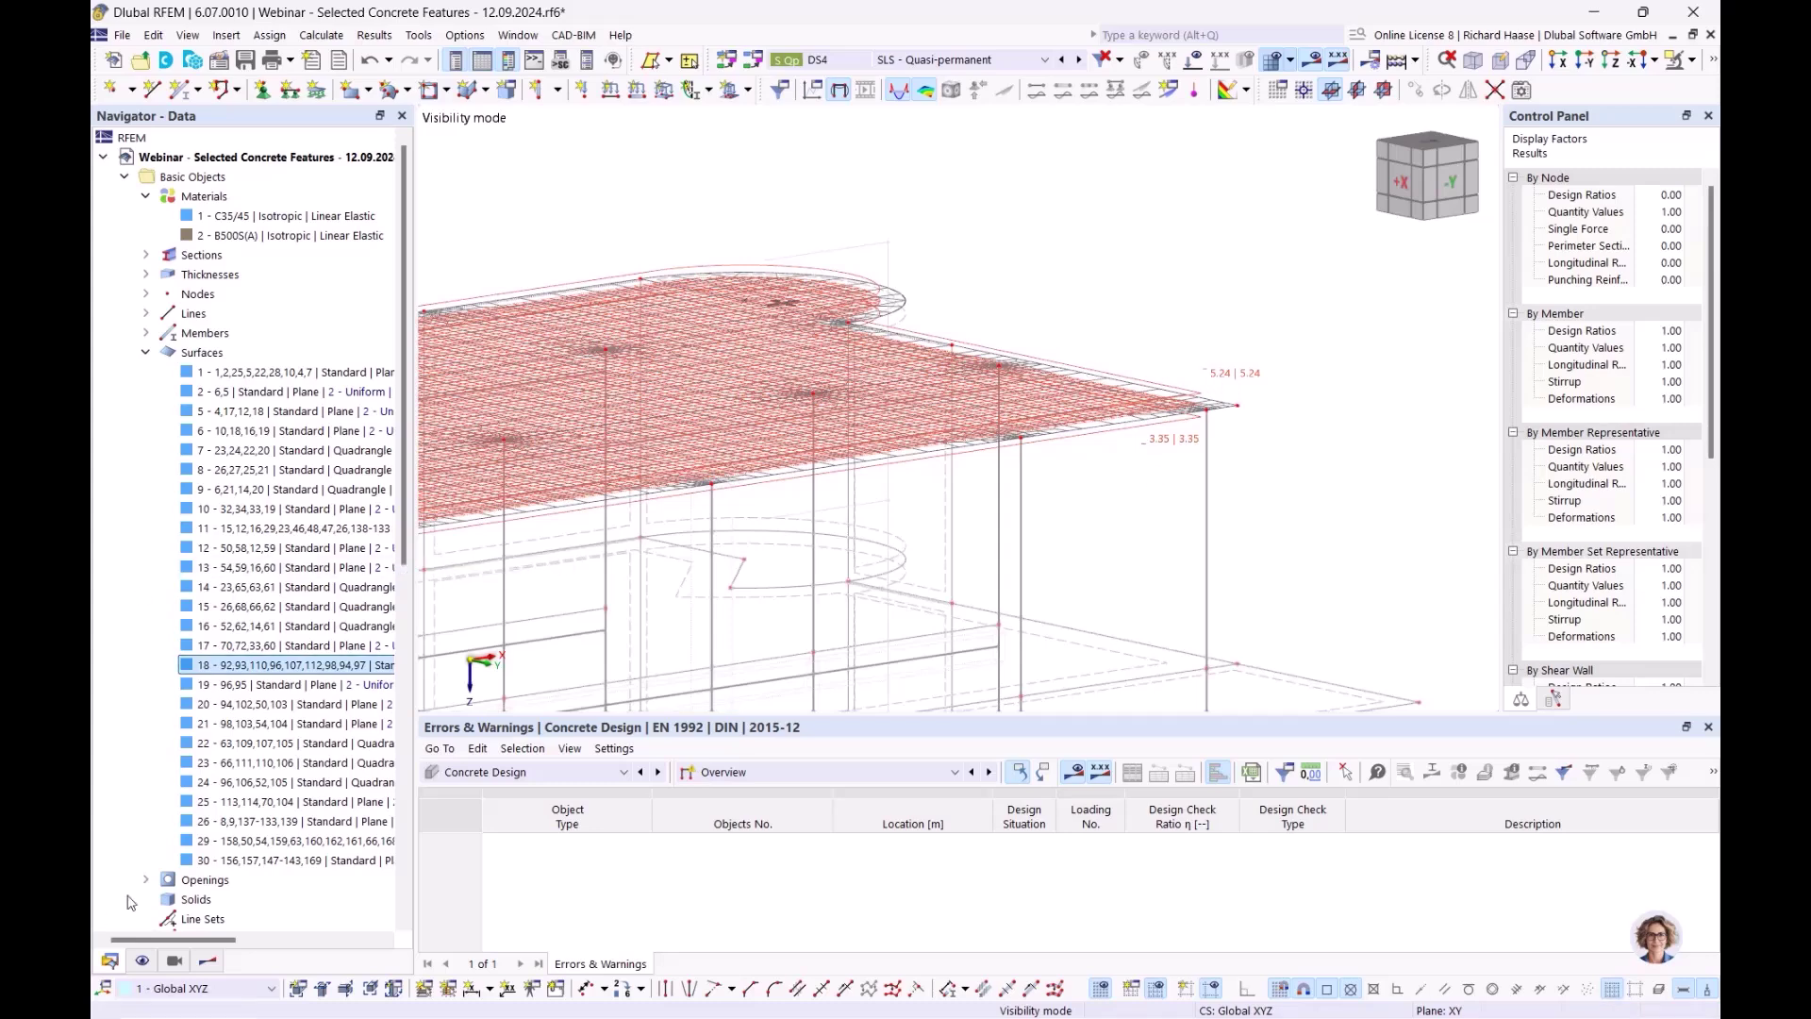
Turn off the display of Types for Concrete Design so the roof slab shows without its reinforcement
click(143, 961)
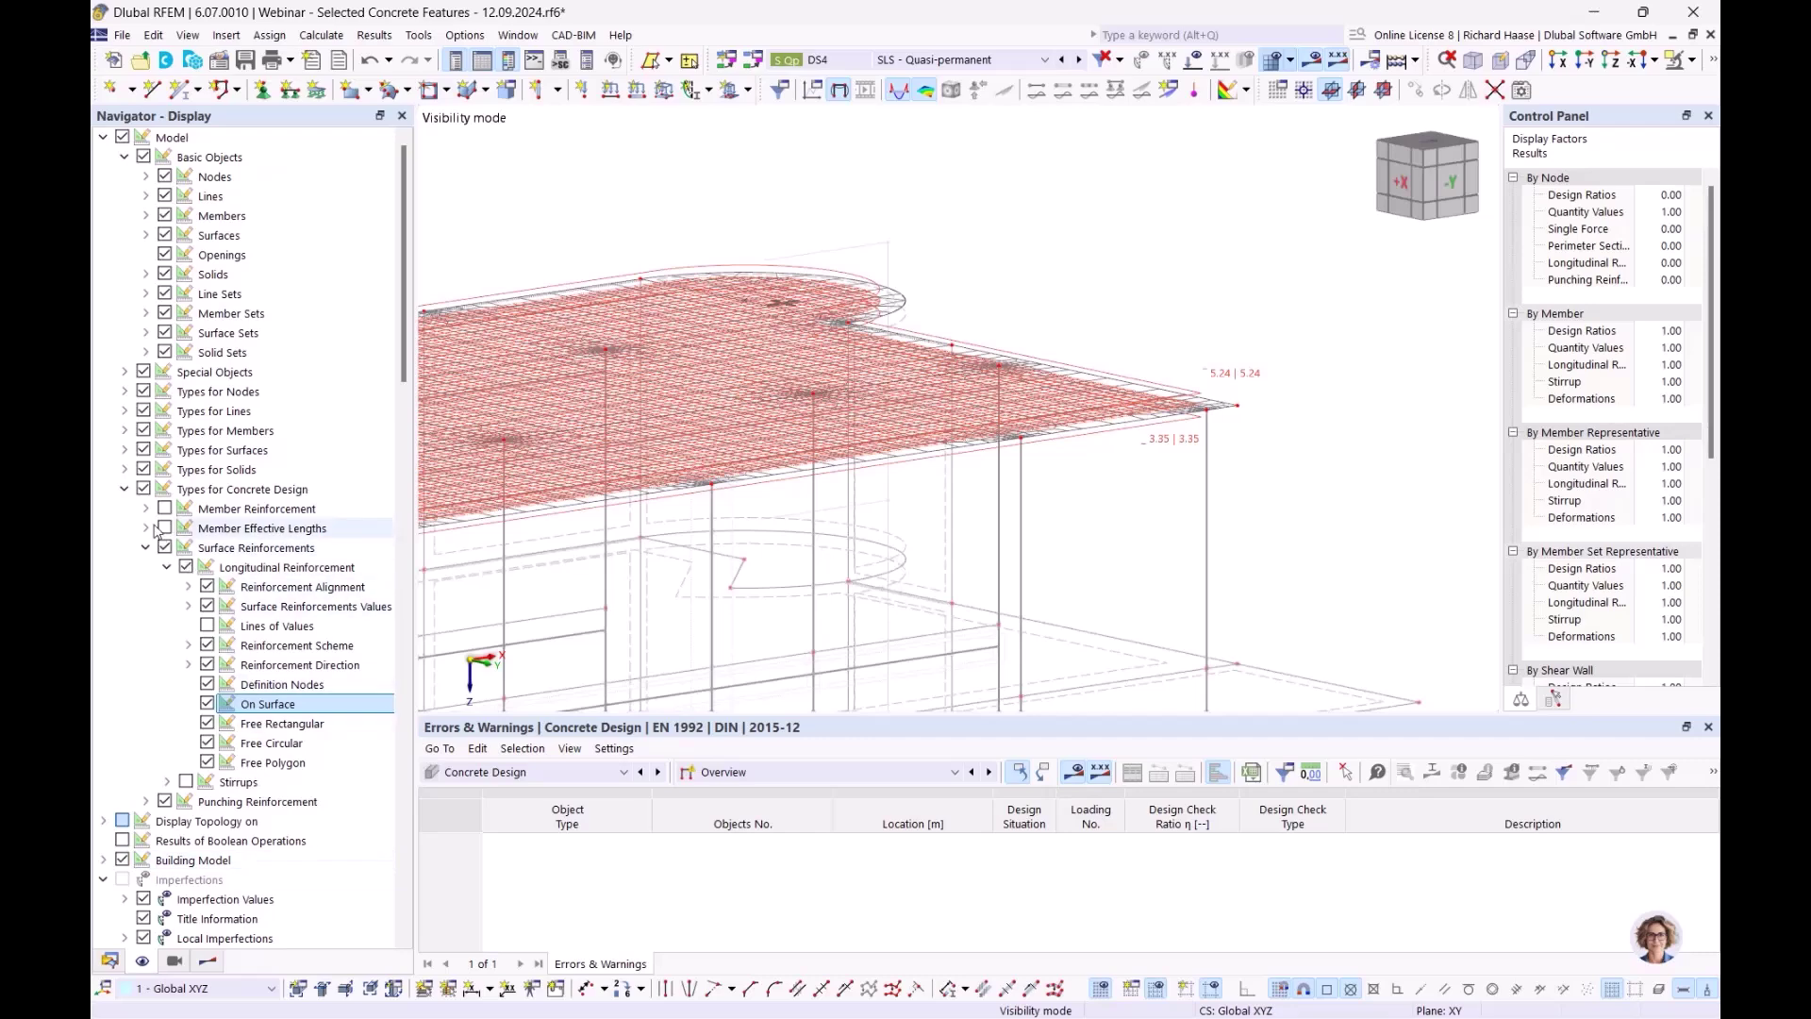
click(143, 488)
scroll(990, 336, down, 3)
middle_drag(910, 383, 1100, 479)
ctrl+middle_drag(1100, 480, 981, 538)
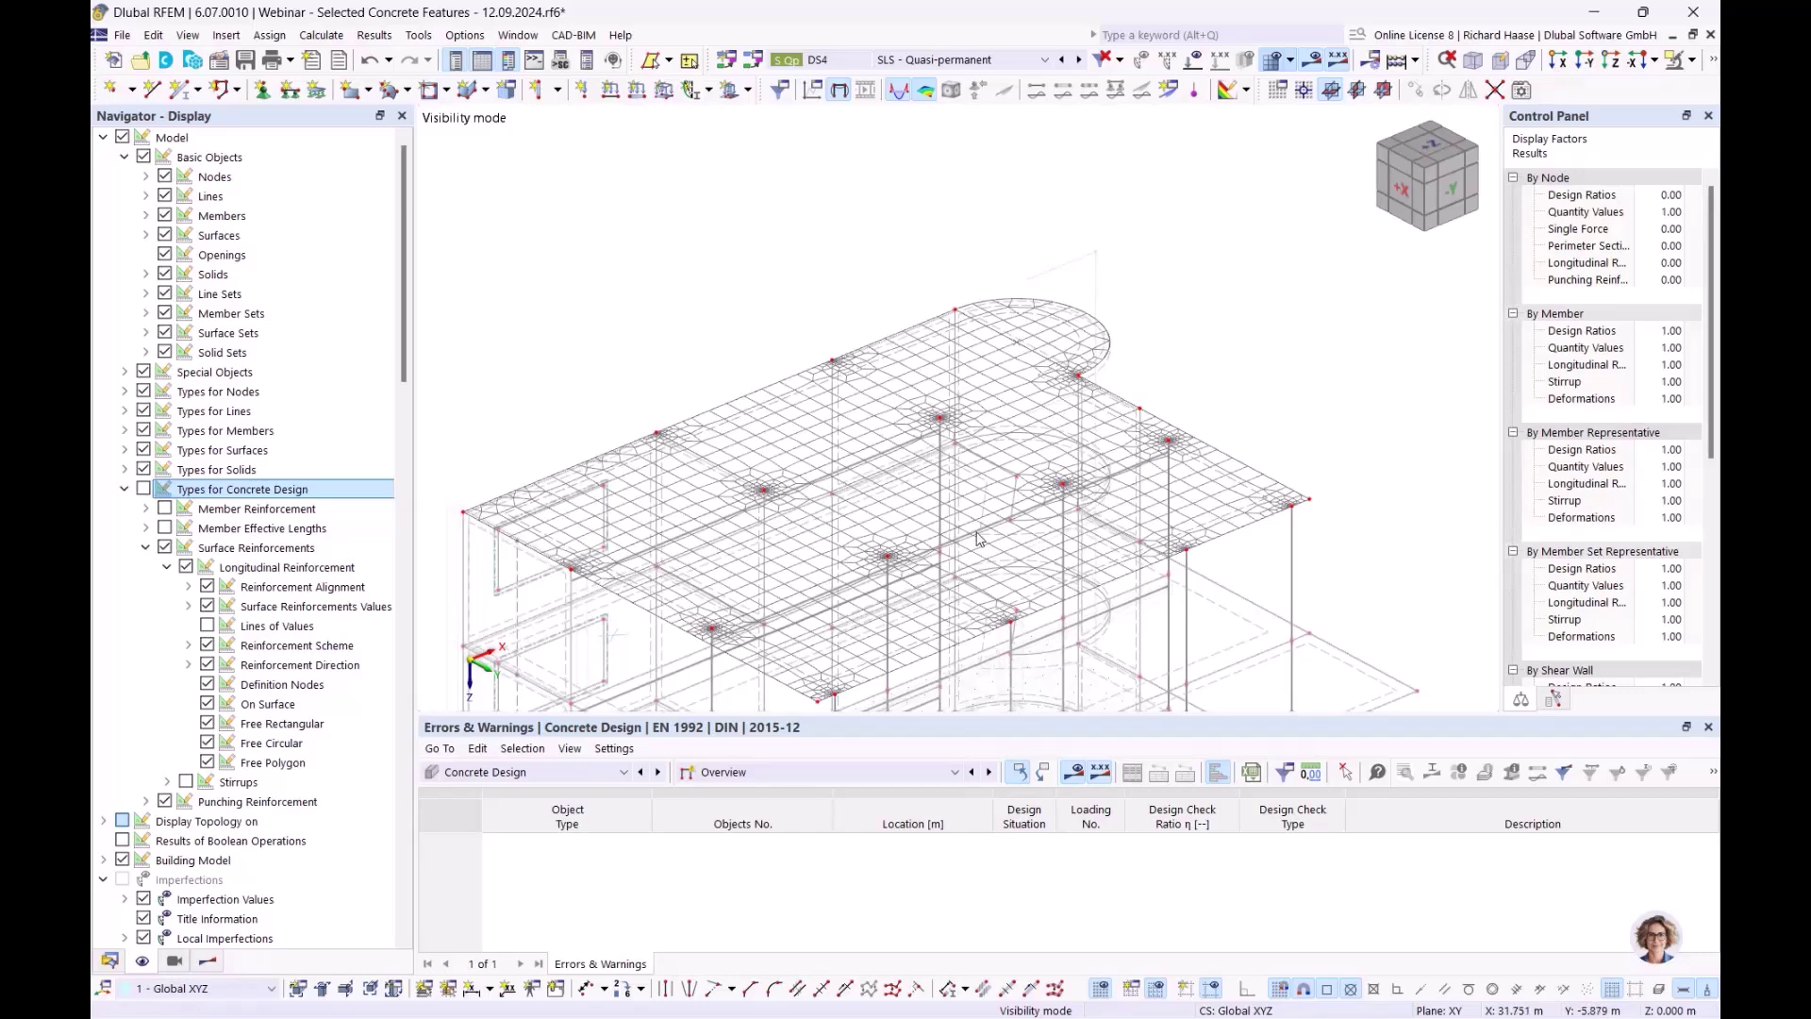
Look over the required, provided and not covered reinforcement categories in the concrete design results on surfaces
click(109, 960)
middle_drag(1085, 598, 1041, 475)
click(773, 774)
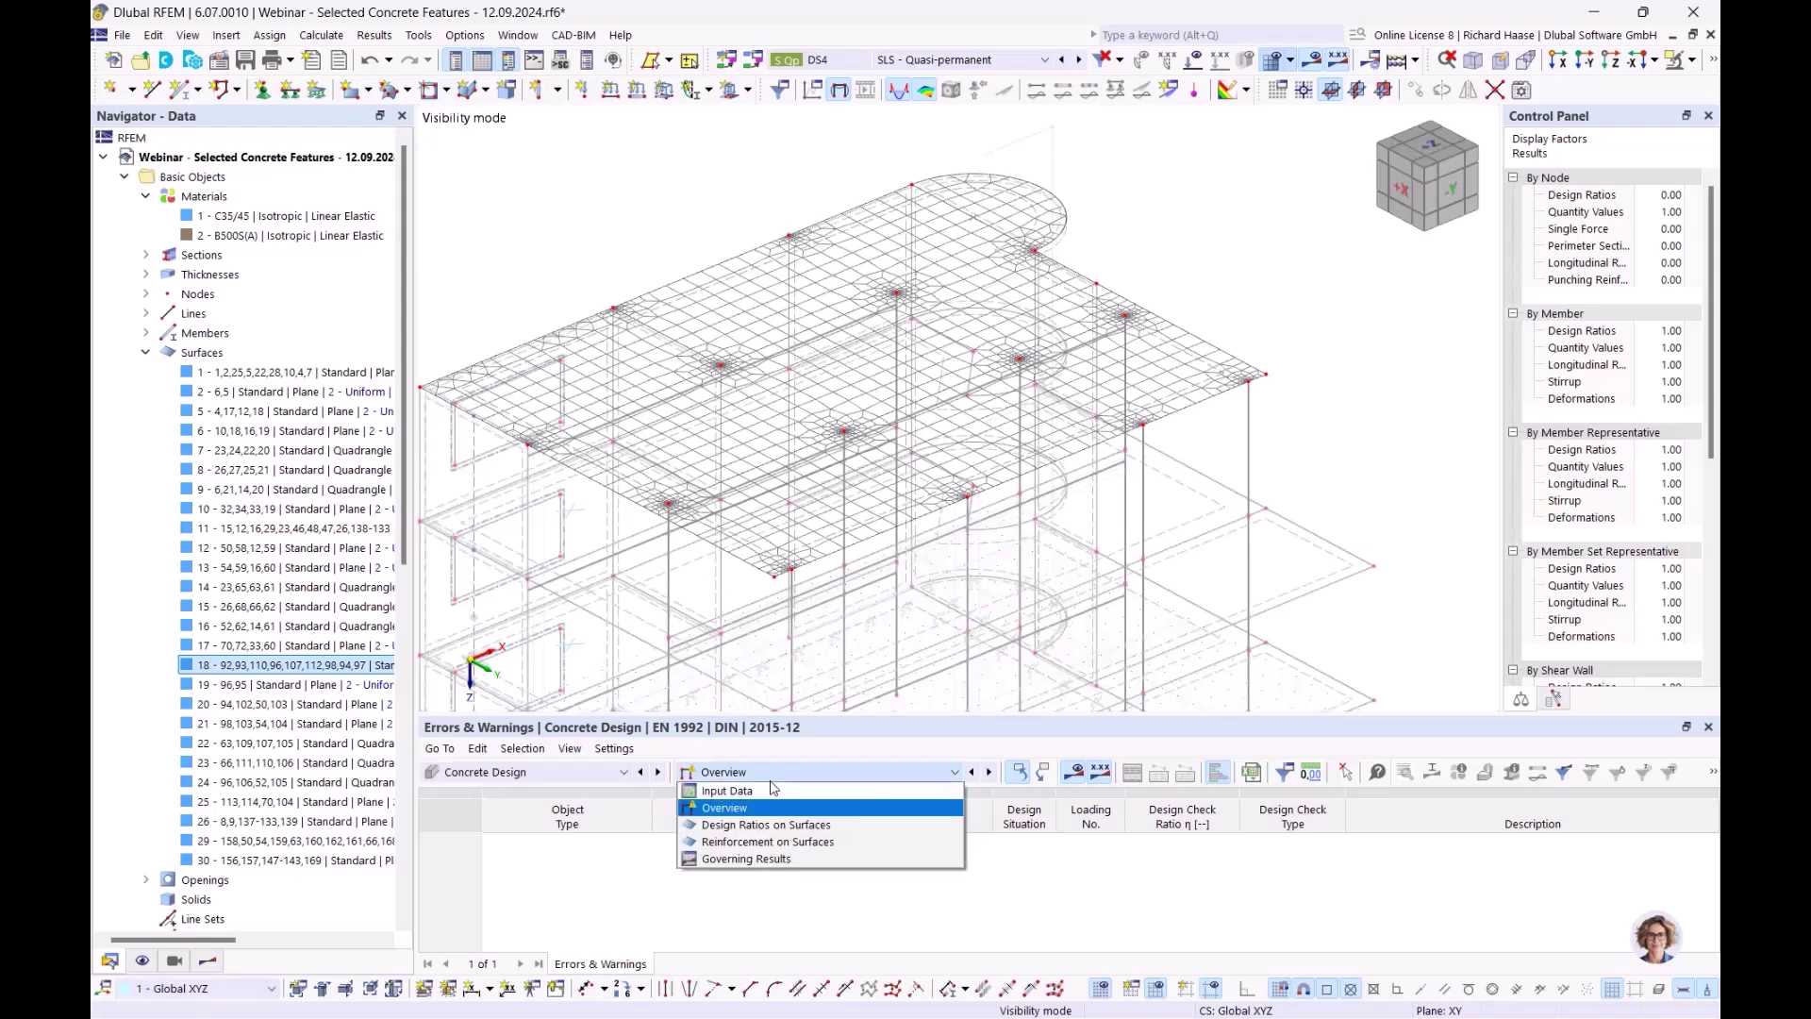
click(213, 964)
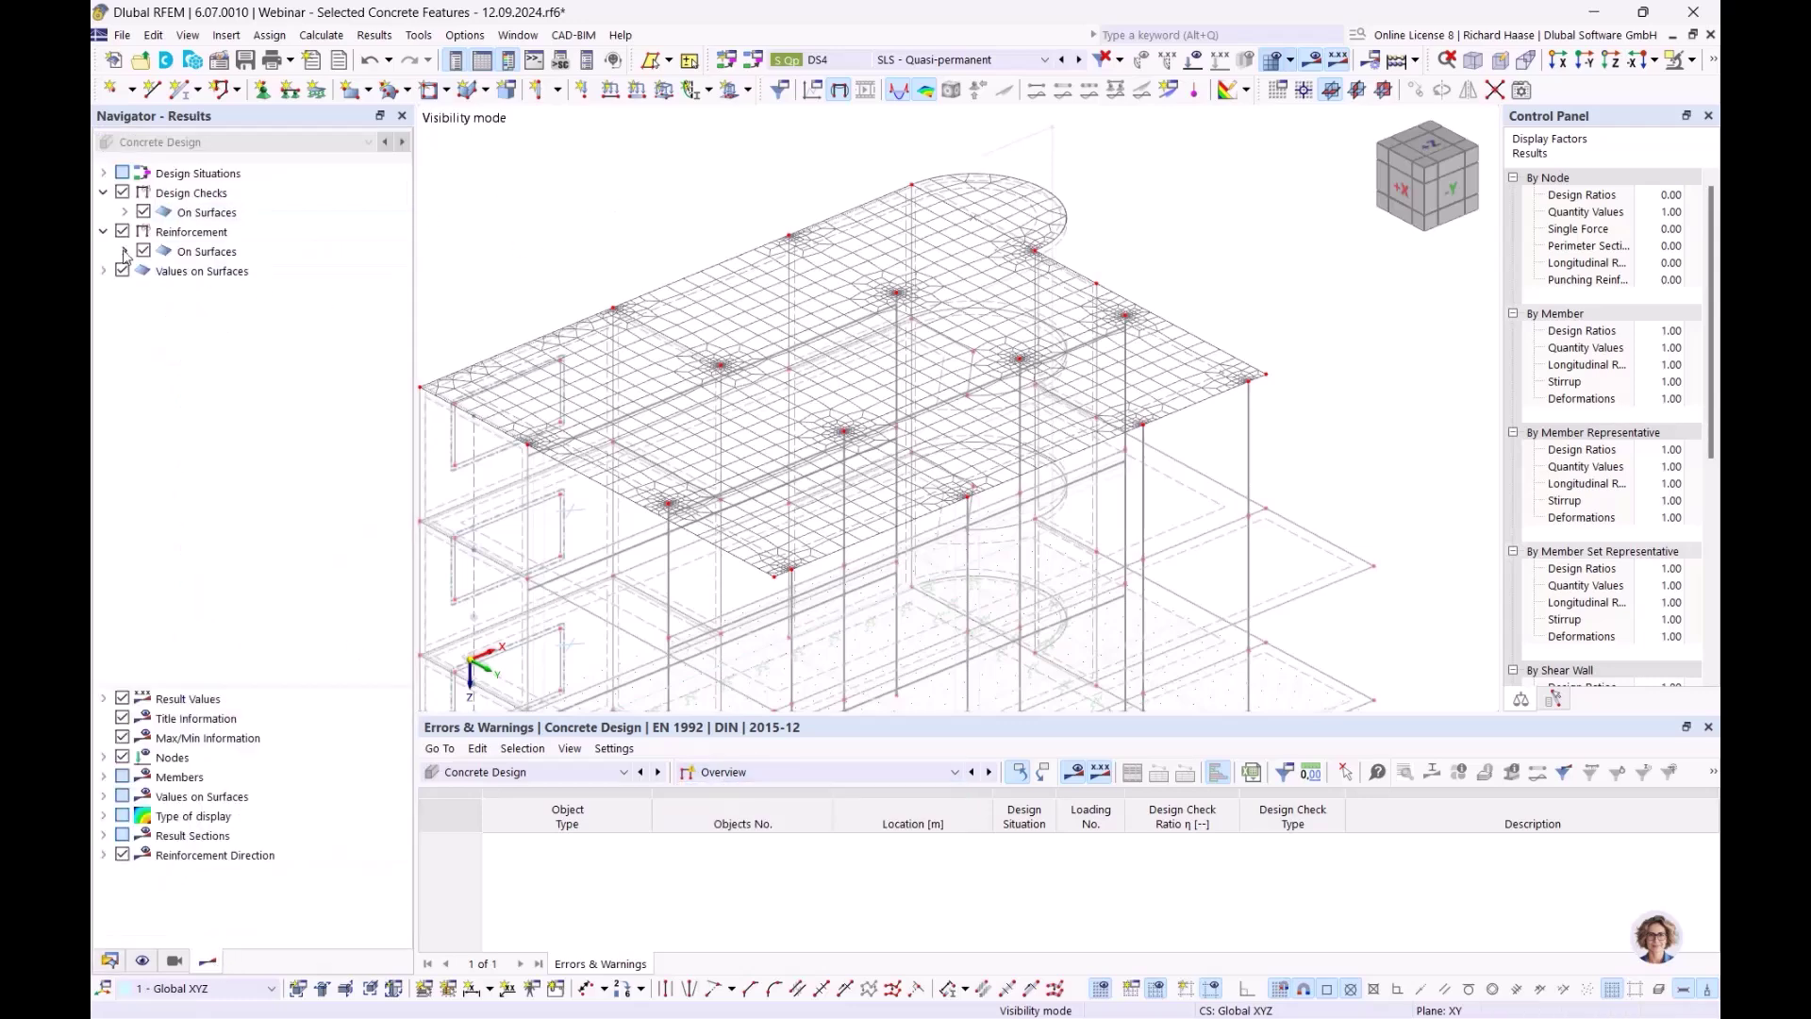
click(207, 252)
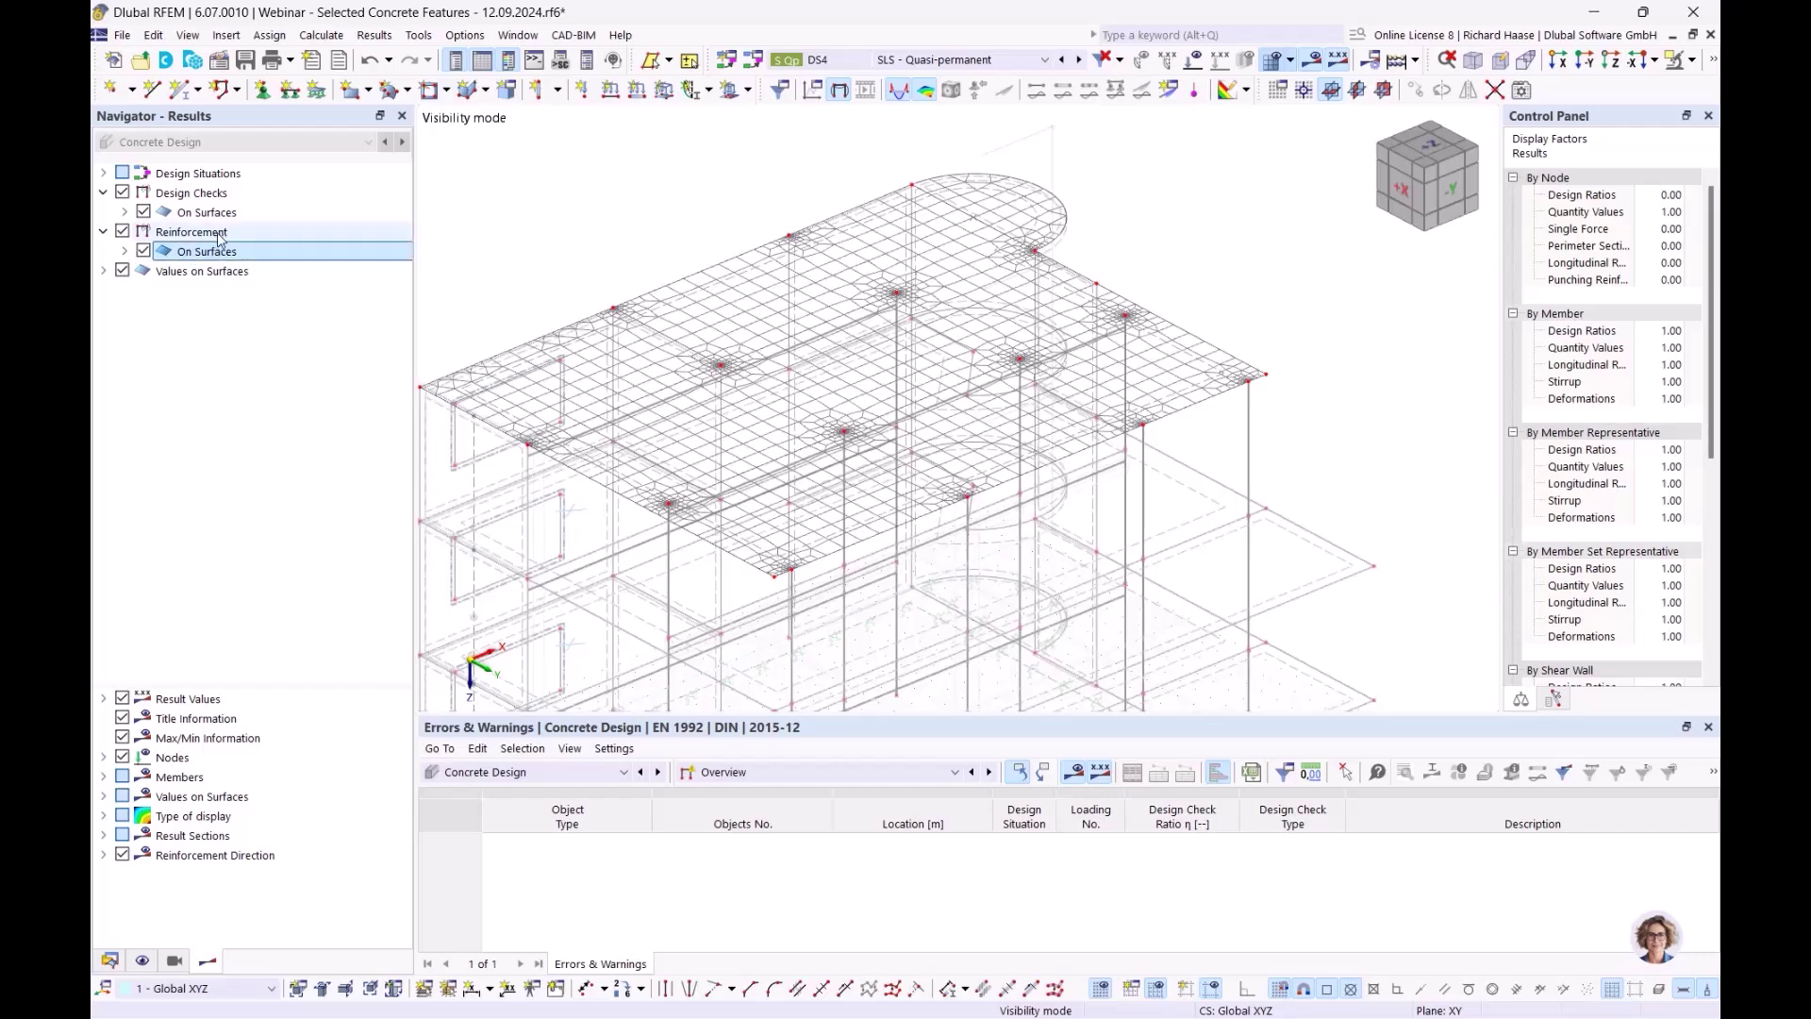
click(124, 252)
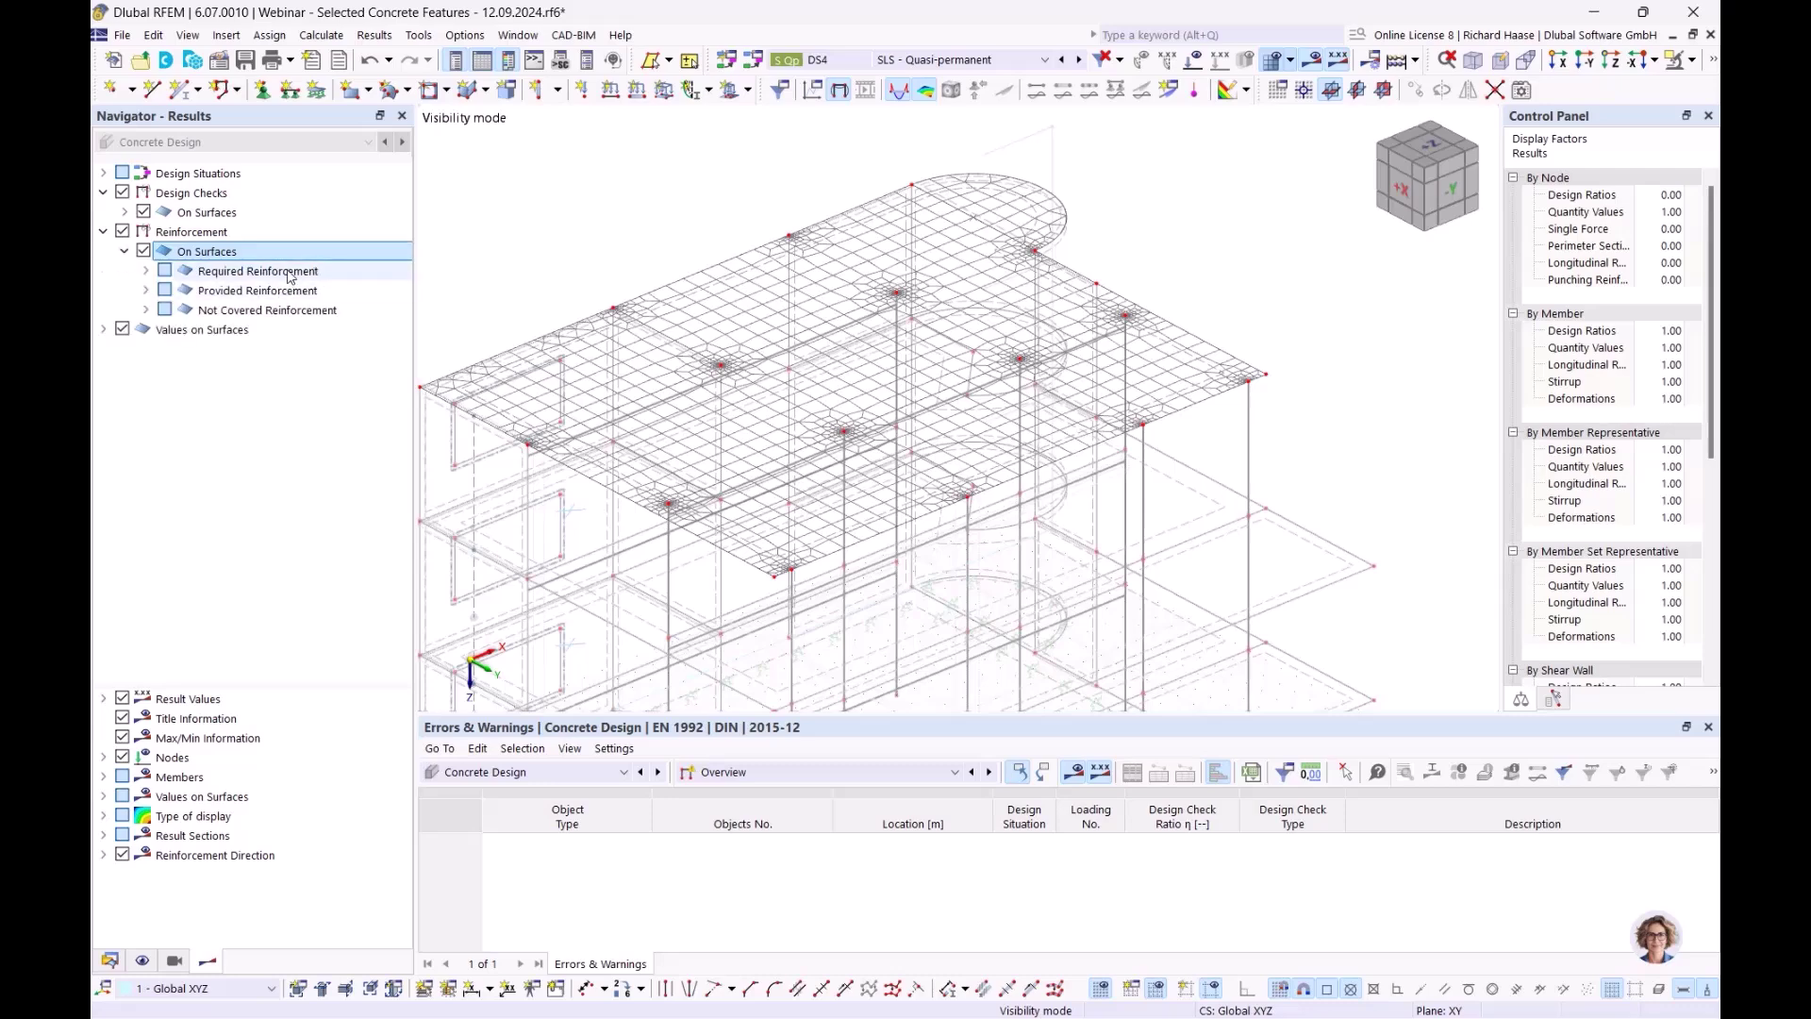
click(288, 274)
click(280, 293)
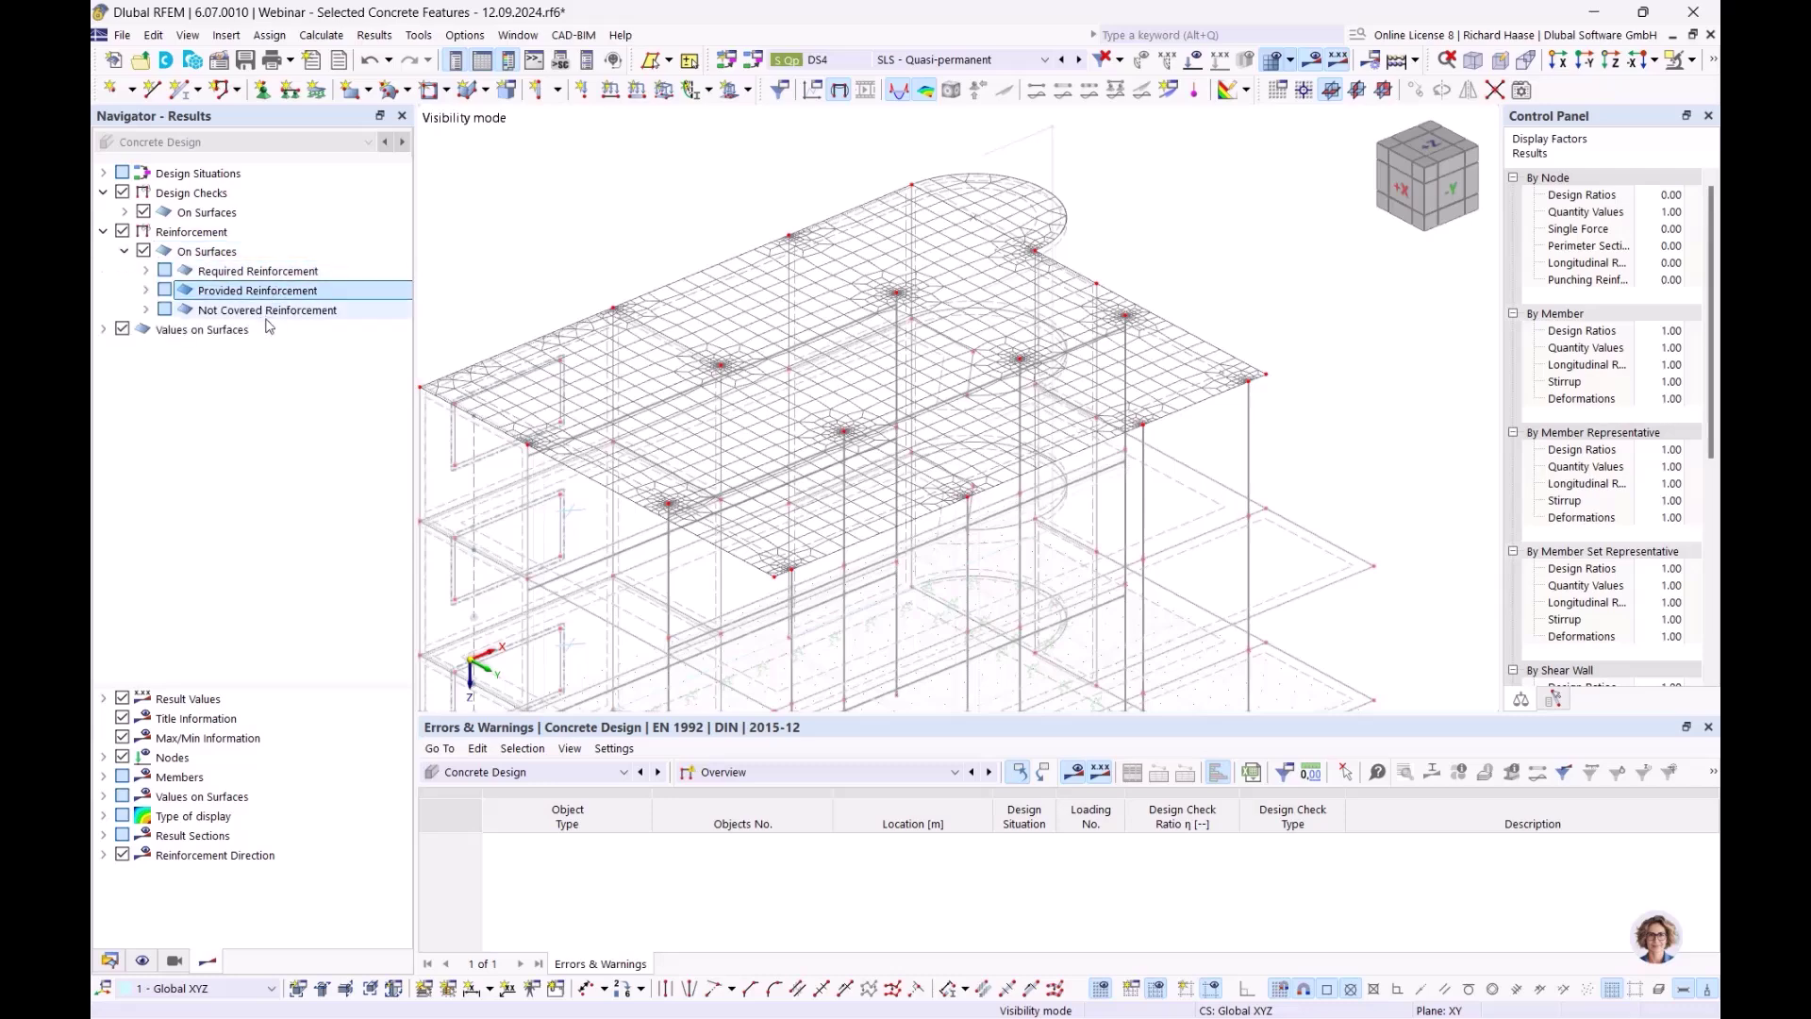
click(272, 314)
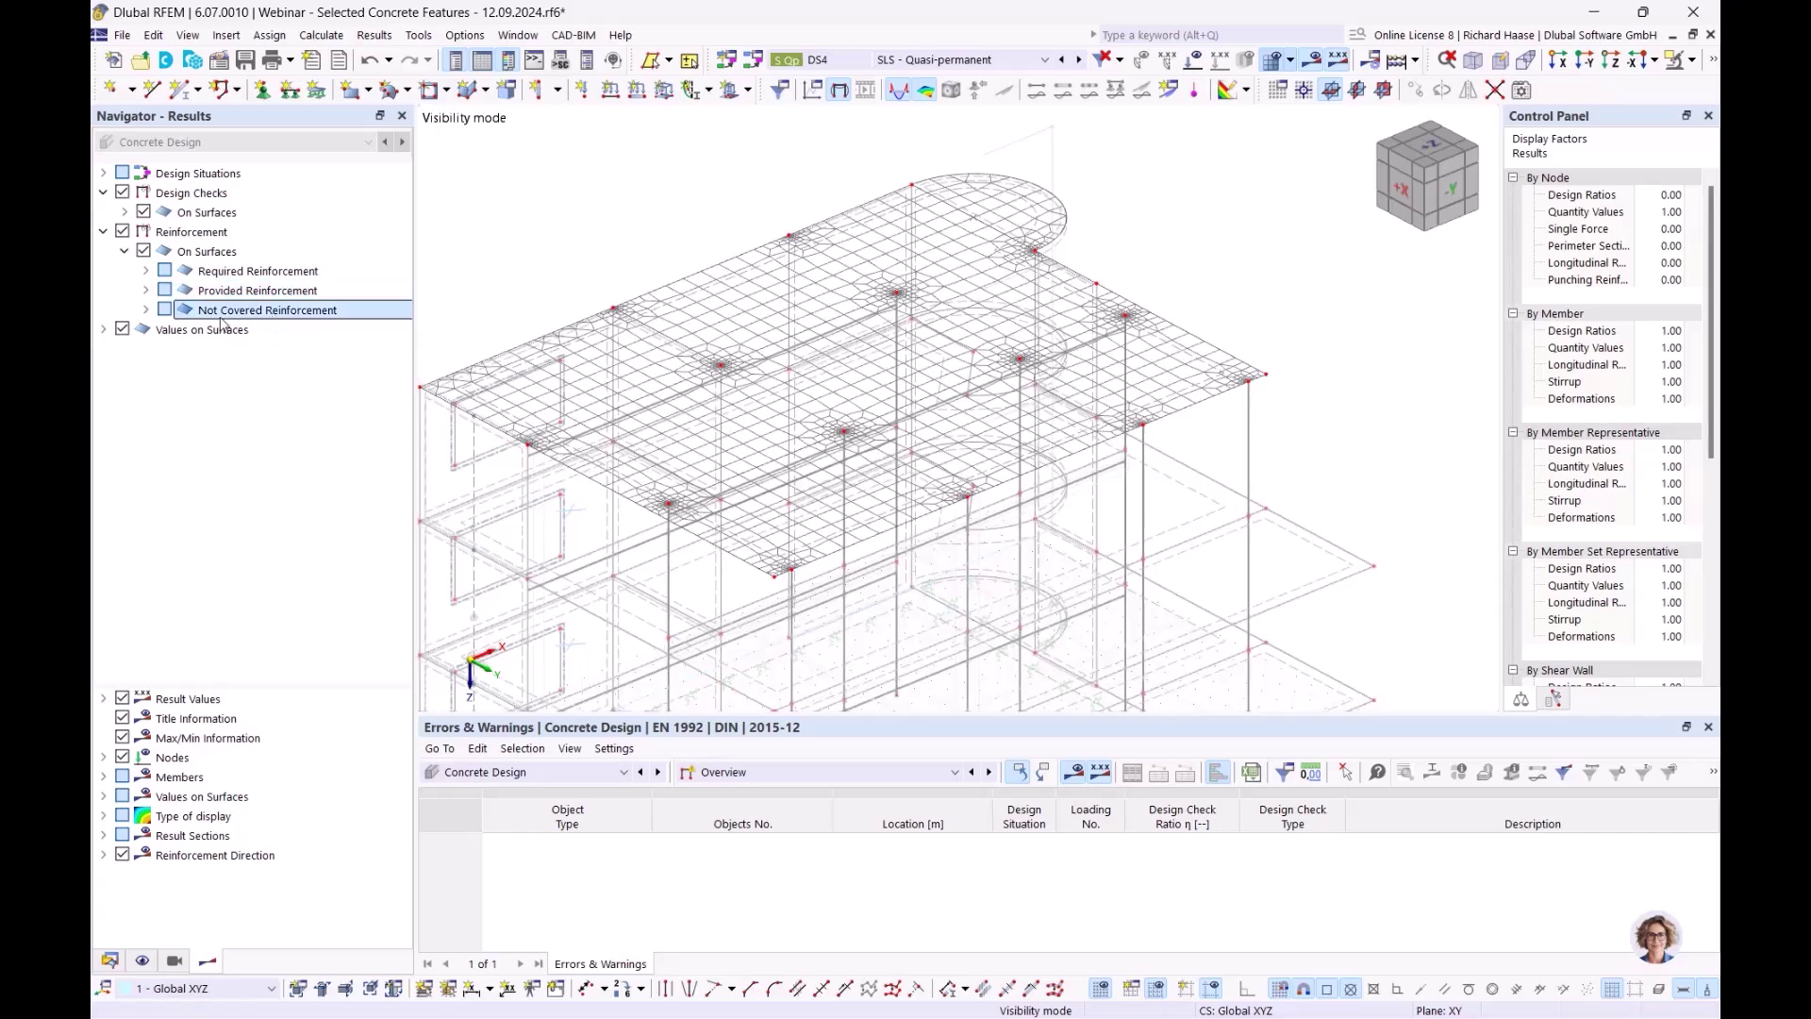
click(269, 291)
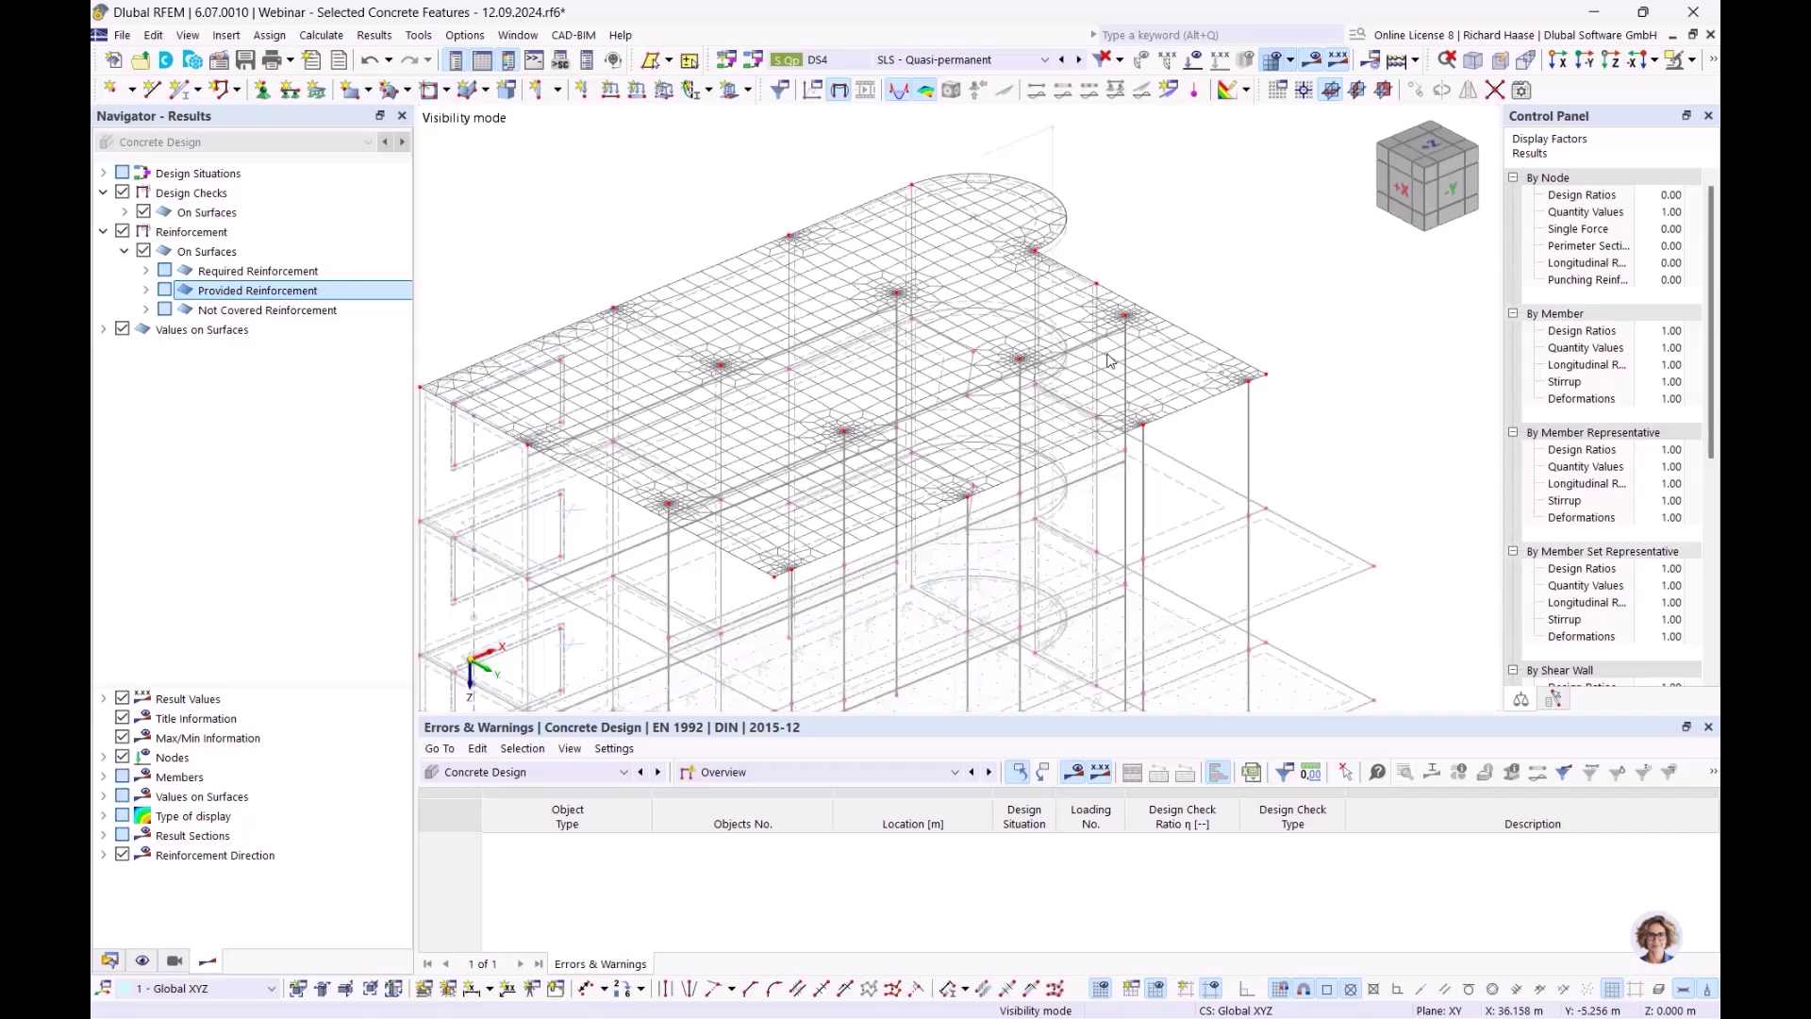
Display the required longitudinal reinforcement as,req,1,-z (top) on the roof slab and examine its distribution over the columns
click(146, 272)
click(167, 290)
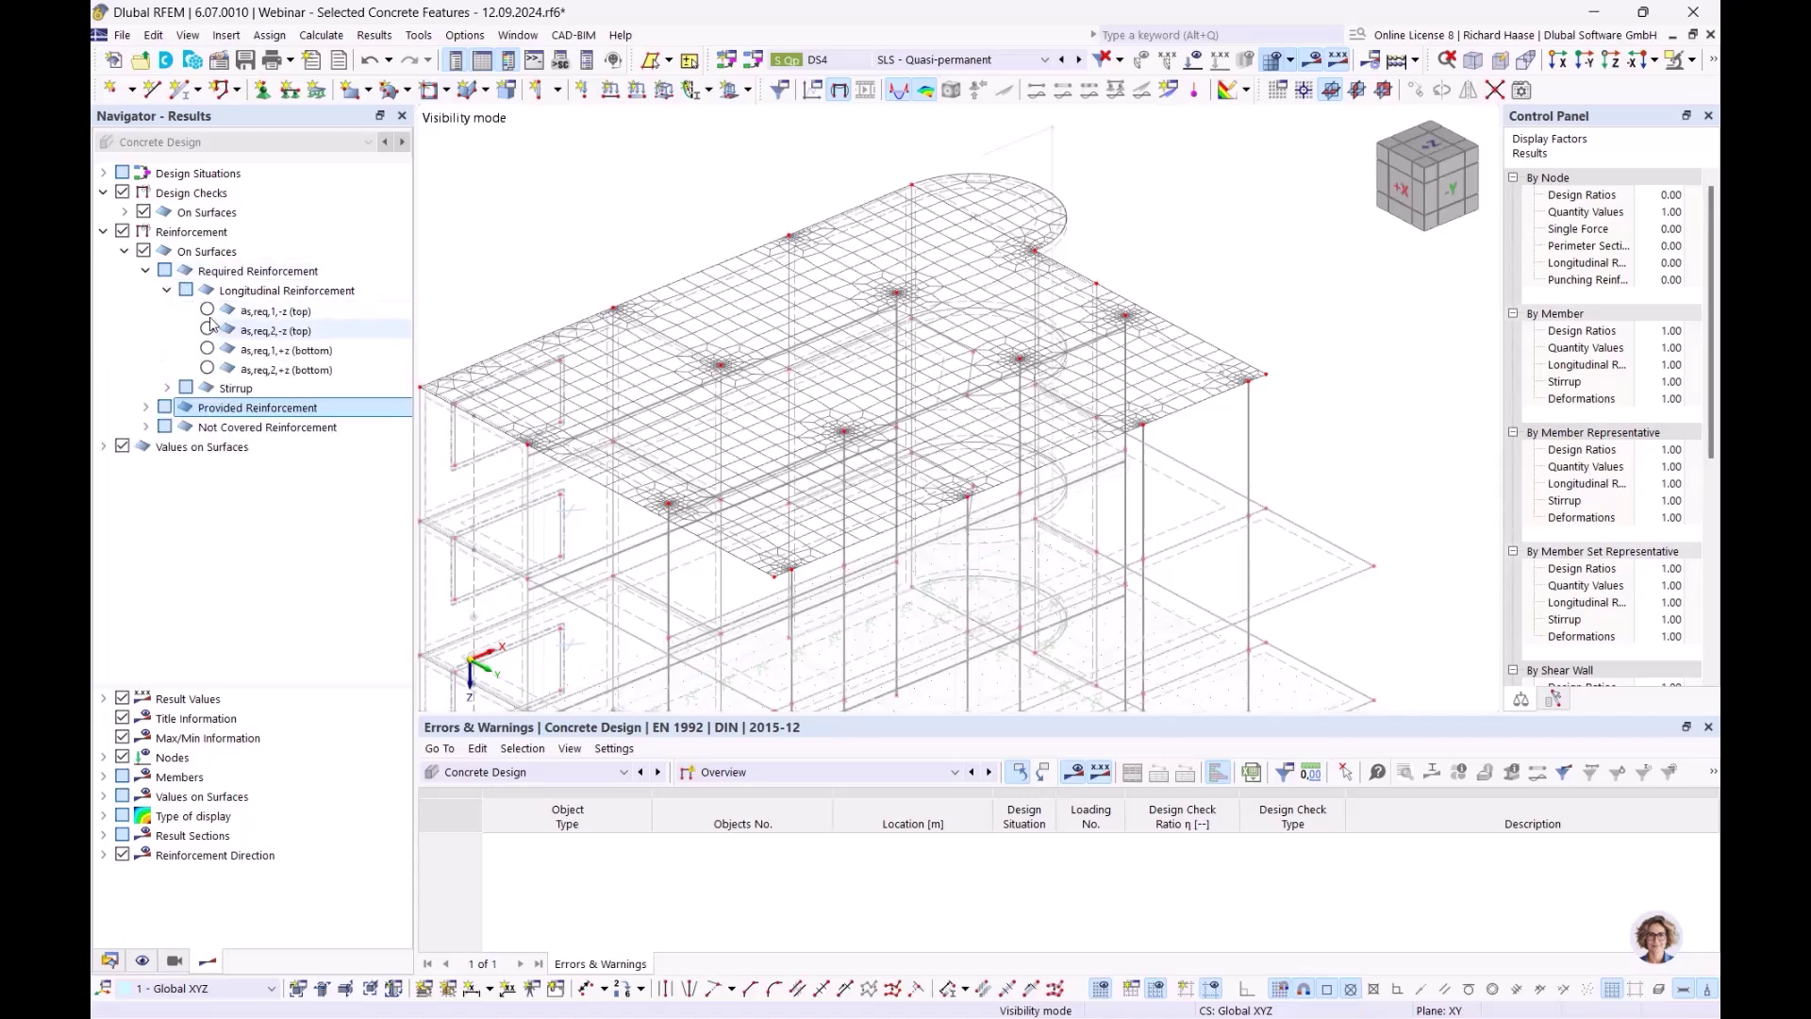
click(206, 310)
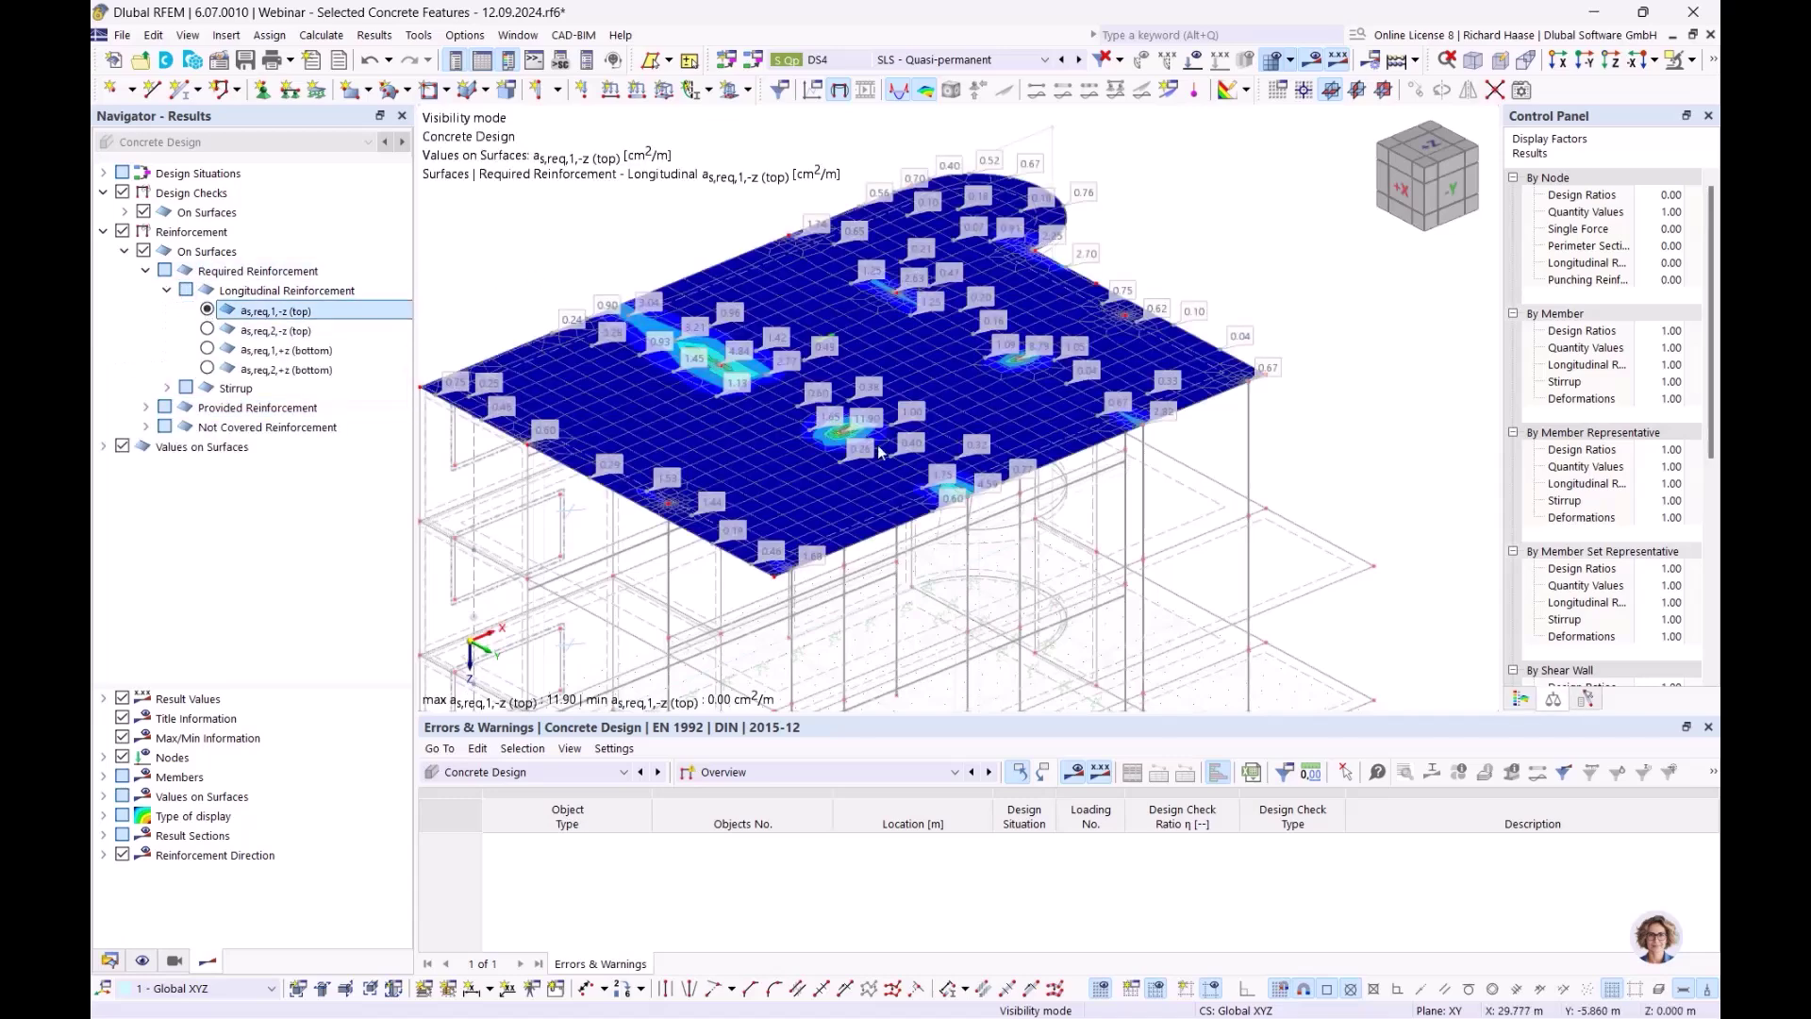
scroll(863, 438, up, 3)
scroll(834, 416, down, 2)
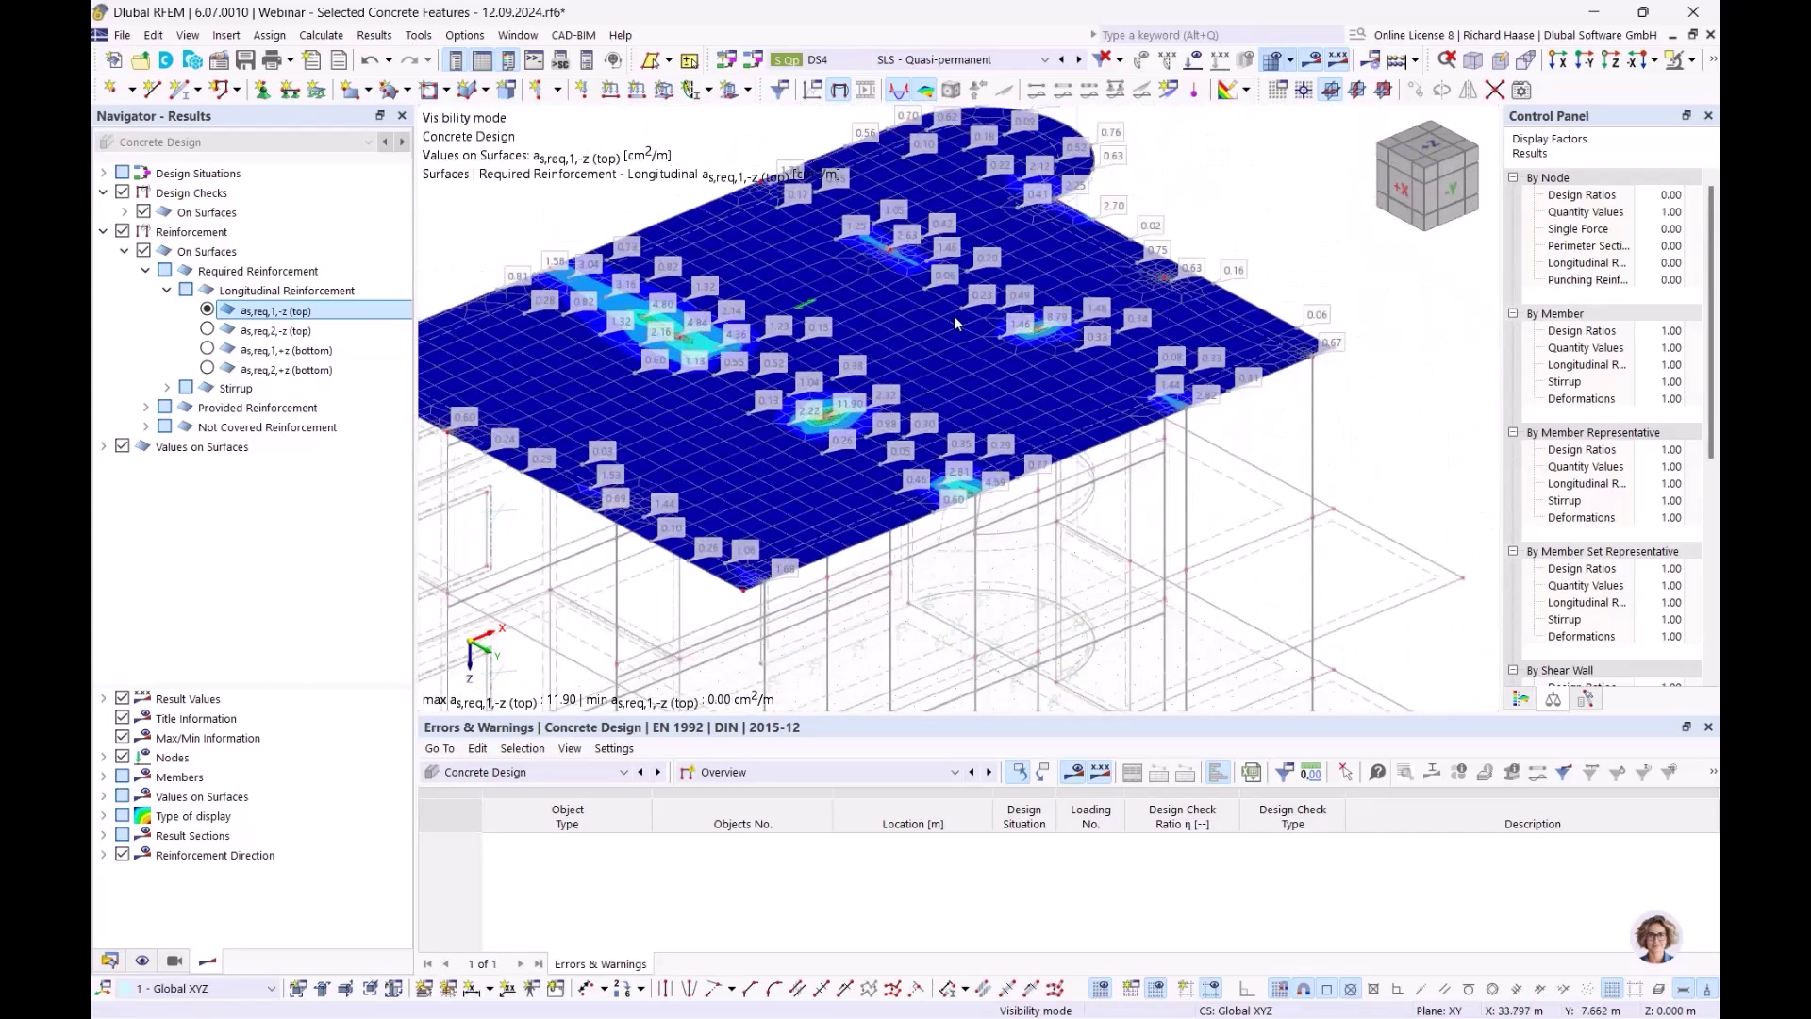
Compare the required reinforcement results as,req,2,-z (top), as,req,1,+z (bottom) and as,req,2,+z (bottom) on the roof slab
click(207, 329)
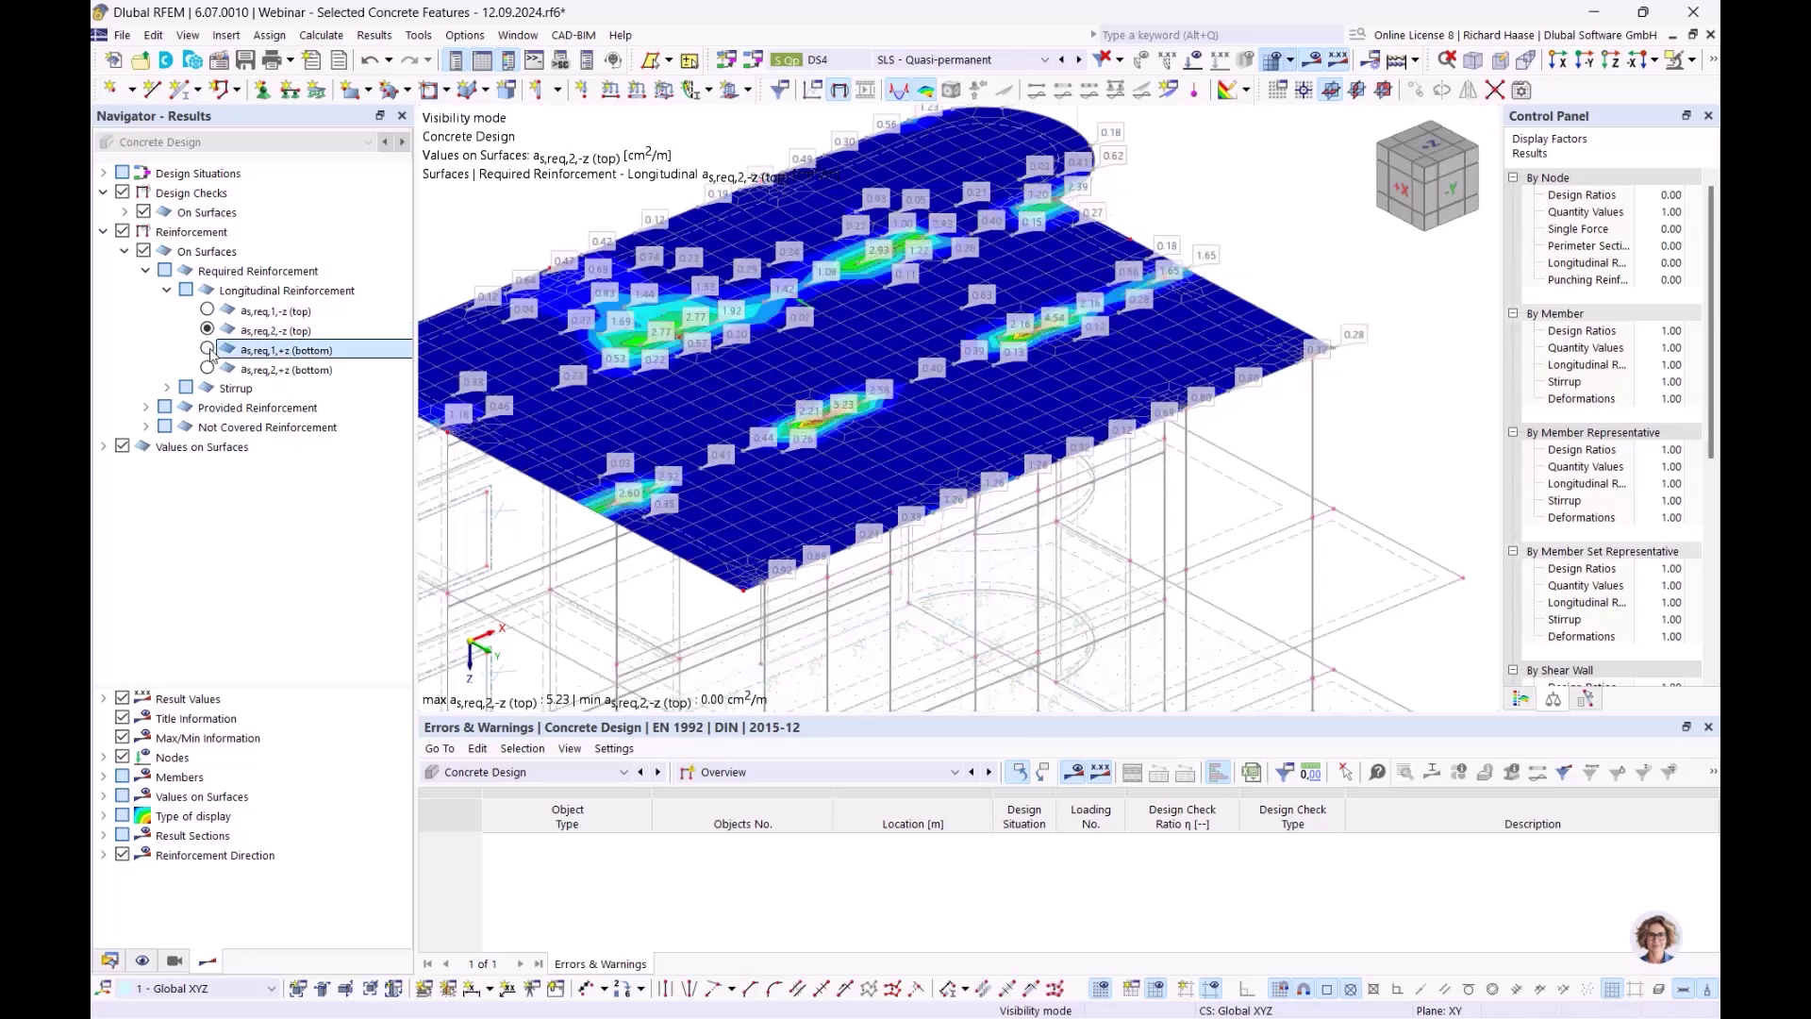
click(207, 349)
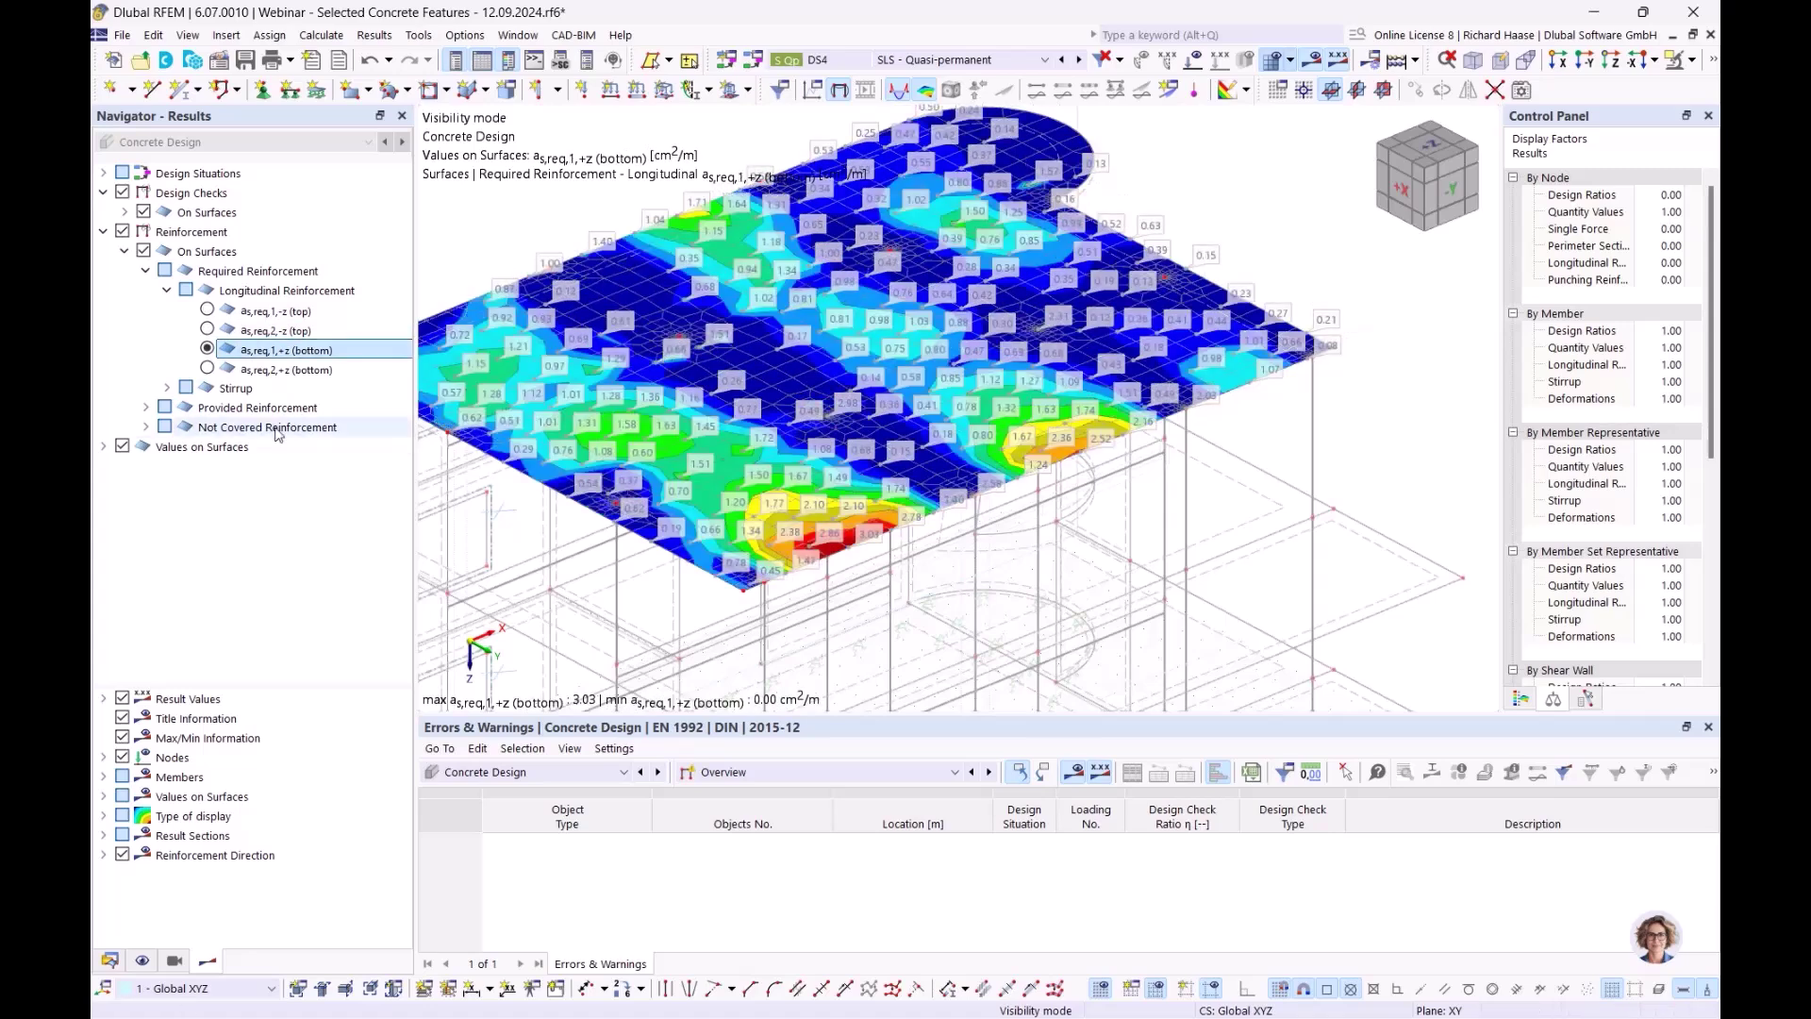
click(211, 370)
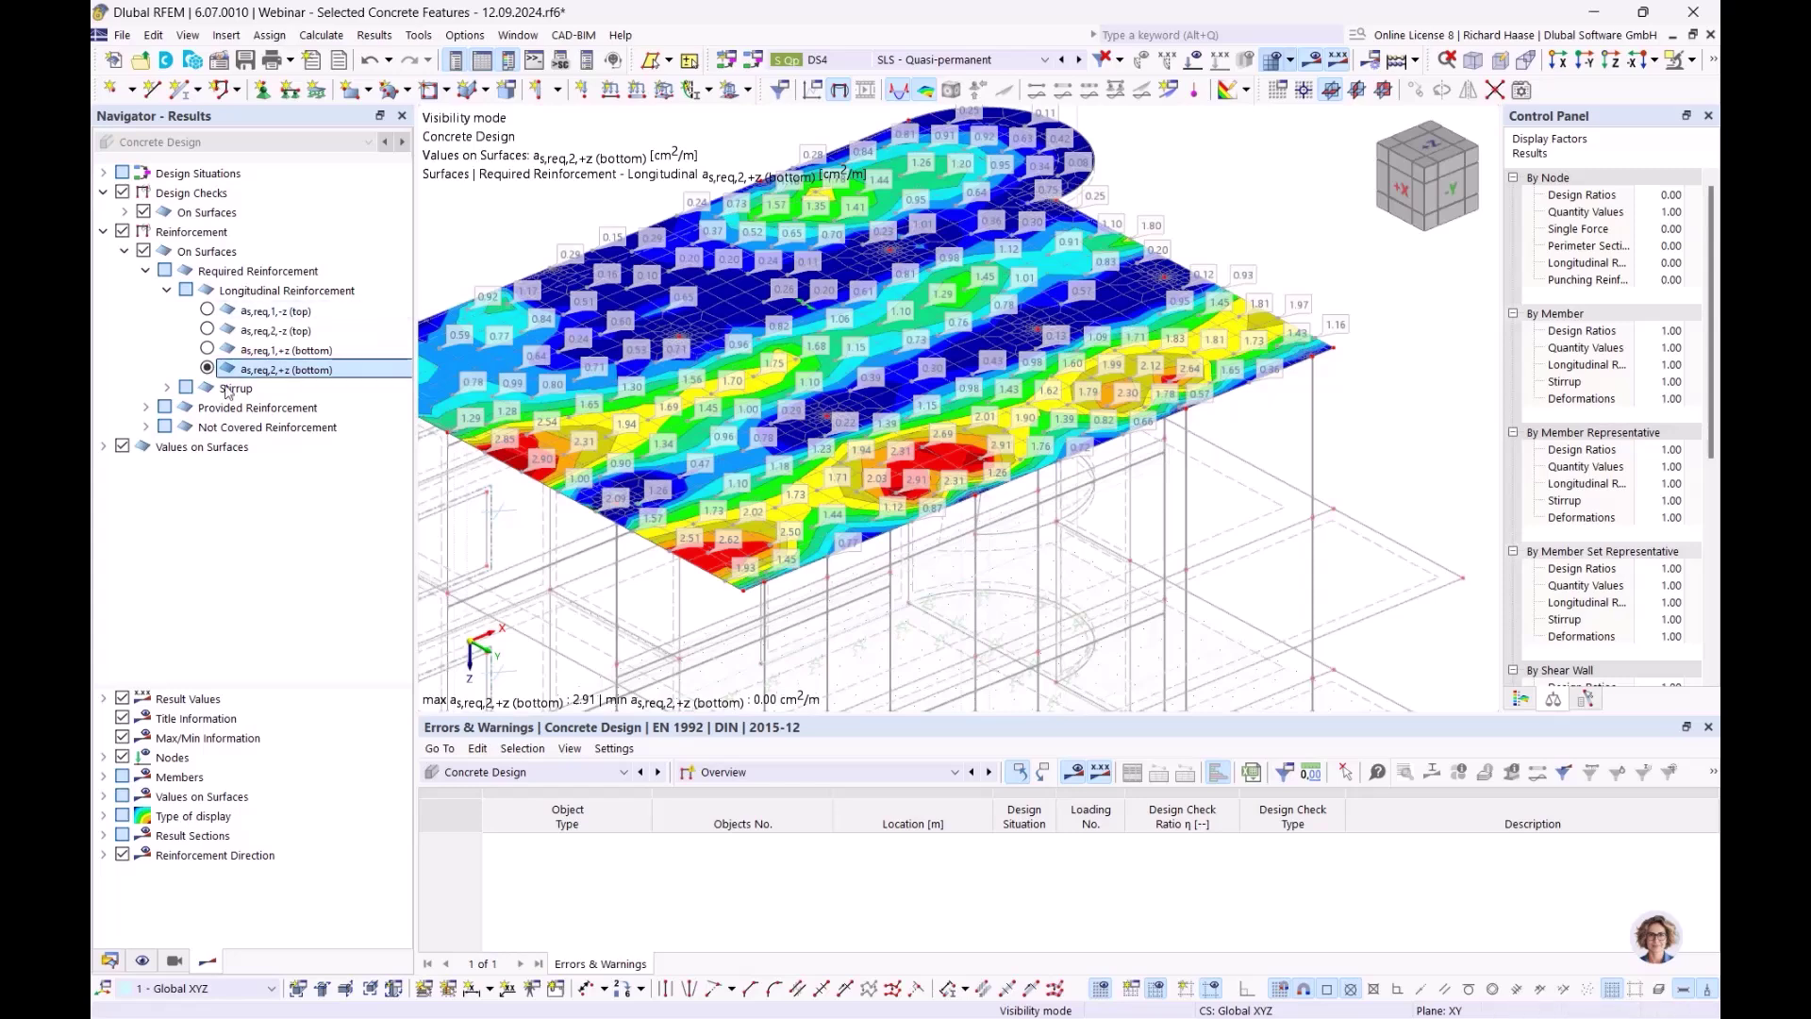
Display the not covered longitudinal reinforcement as,dif,1,-z (top) on the roof slab
click(168, 292)
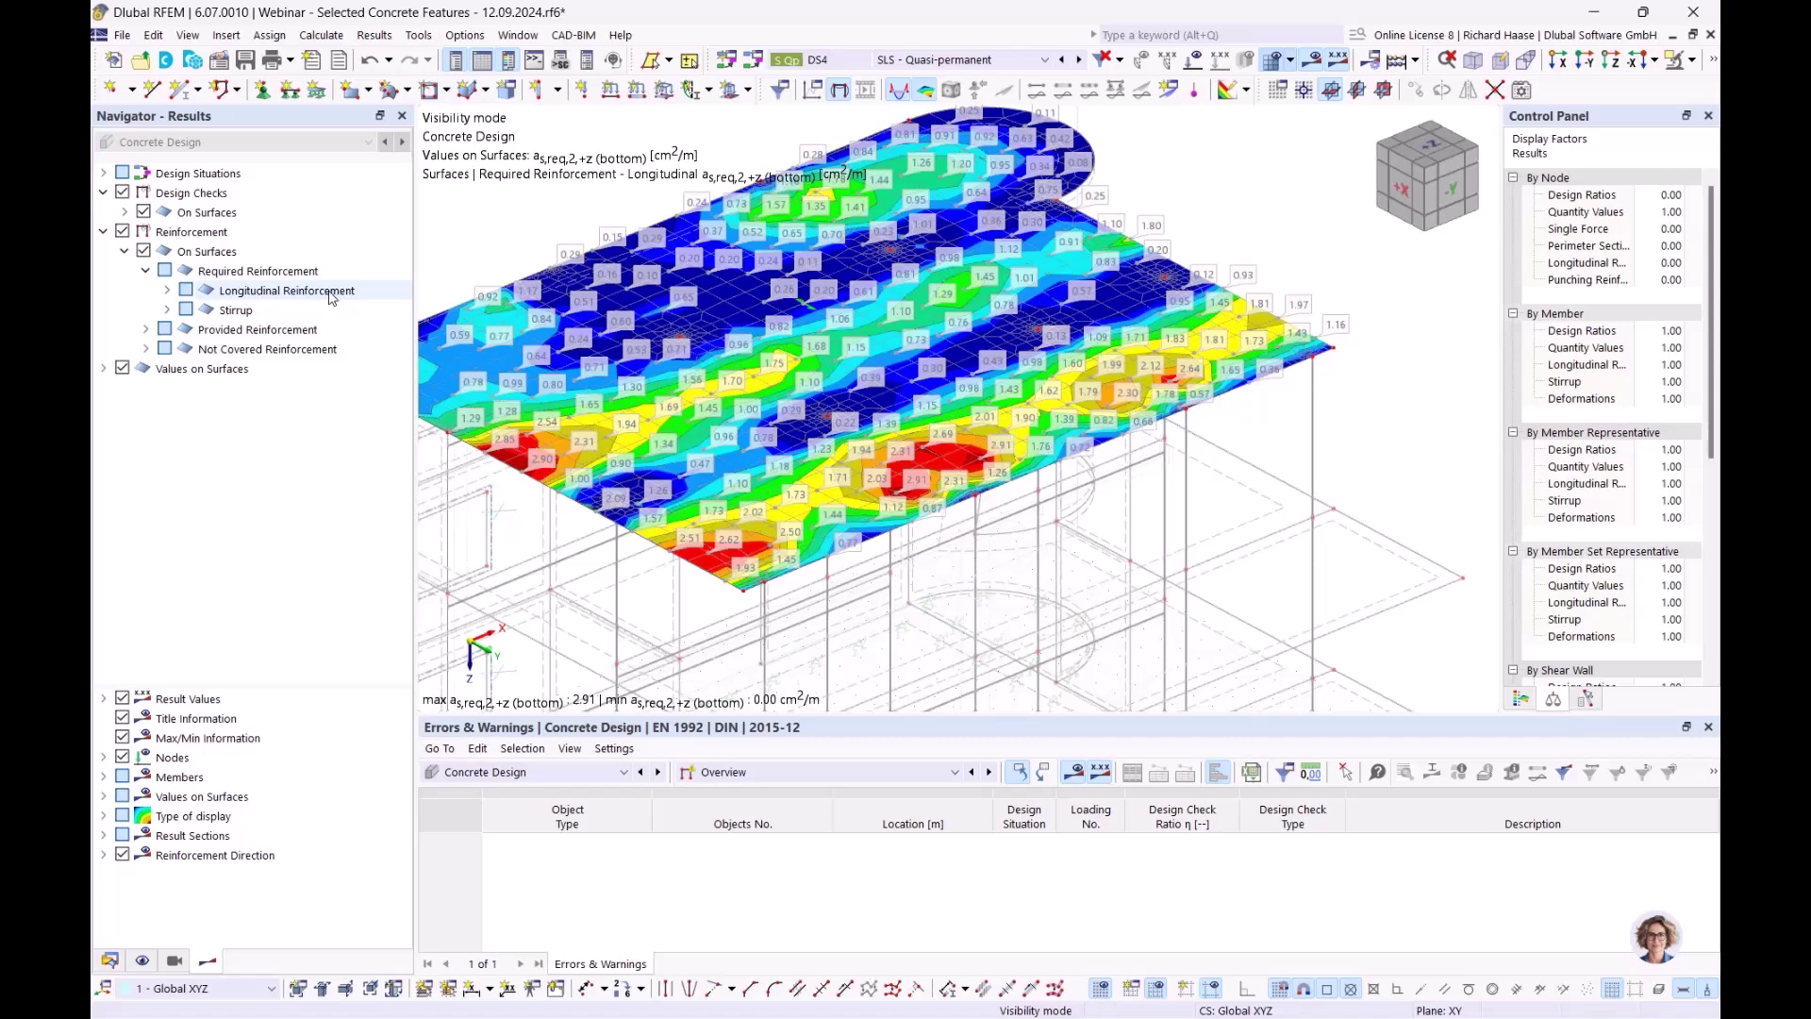
click(284, 292)
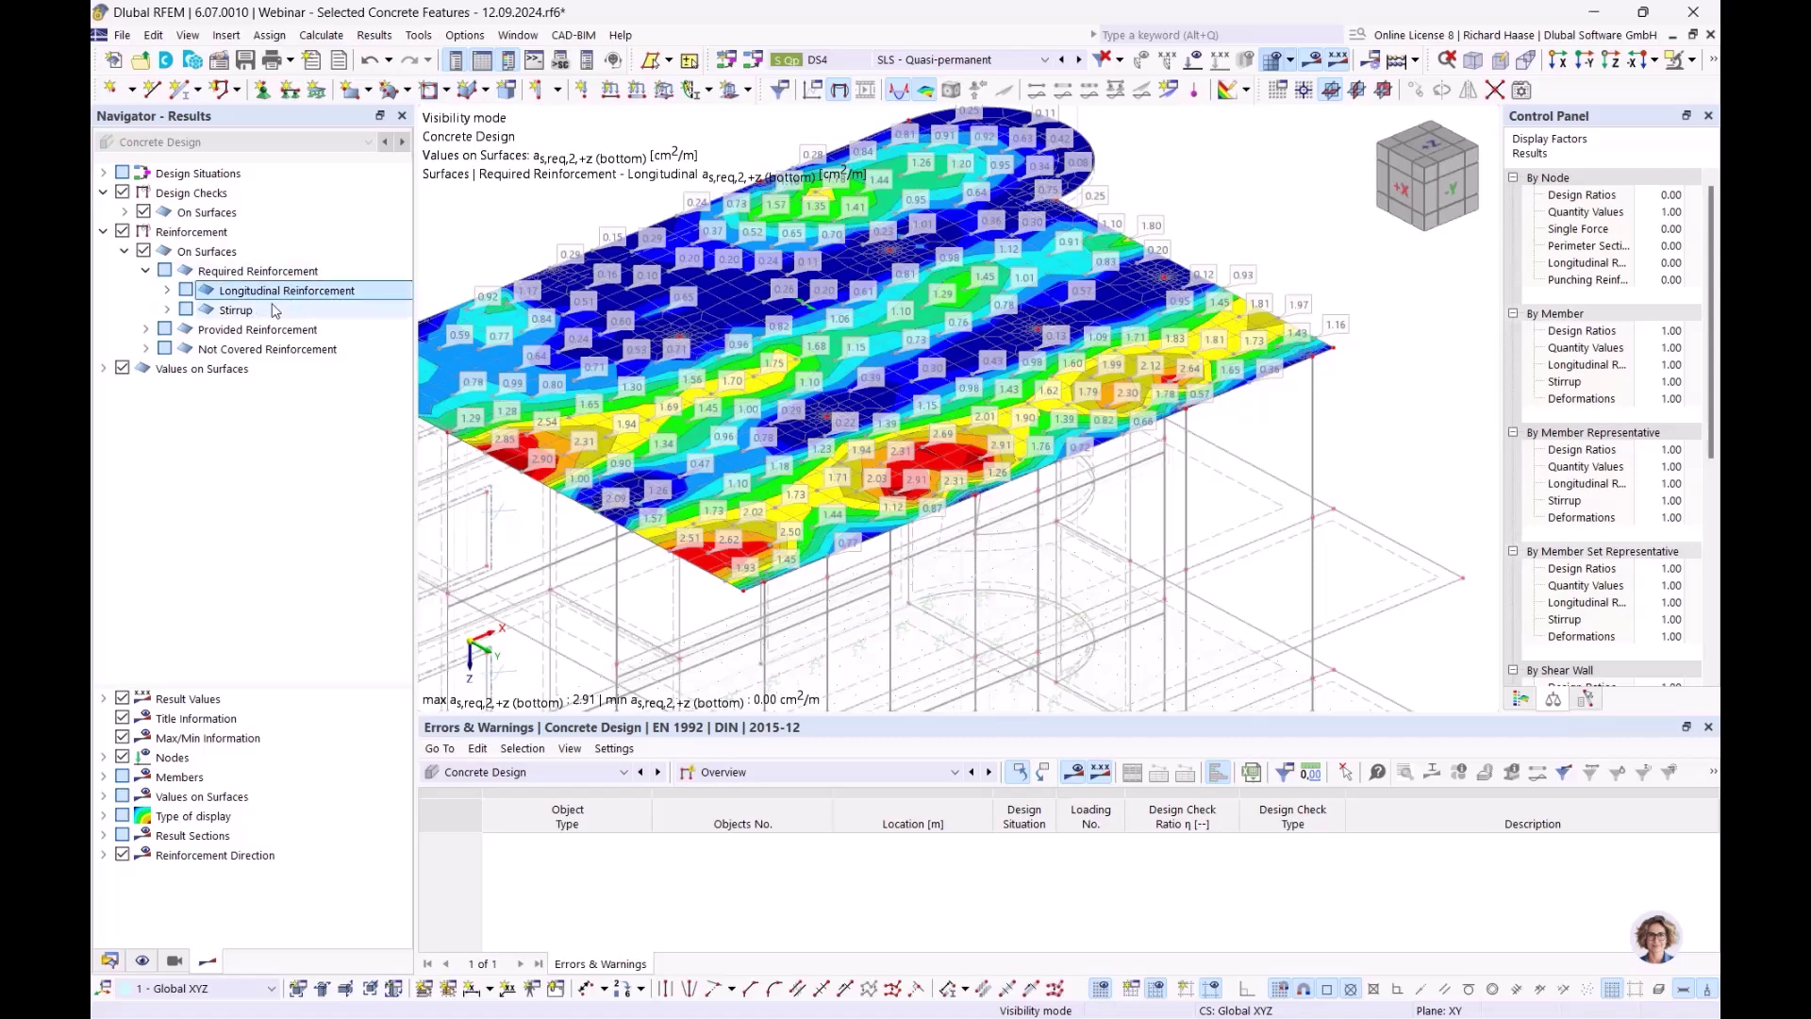
click(272, 334)
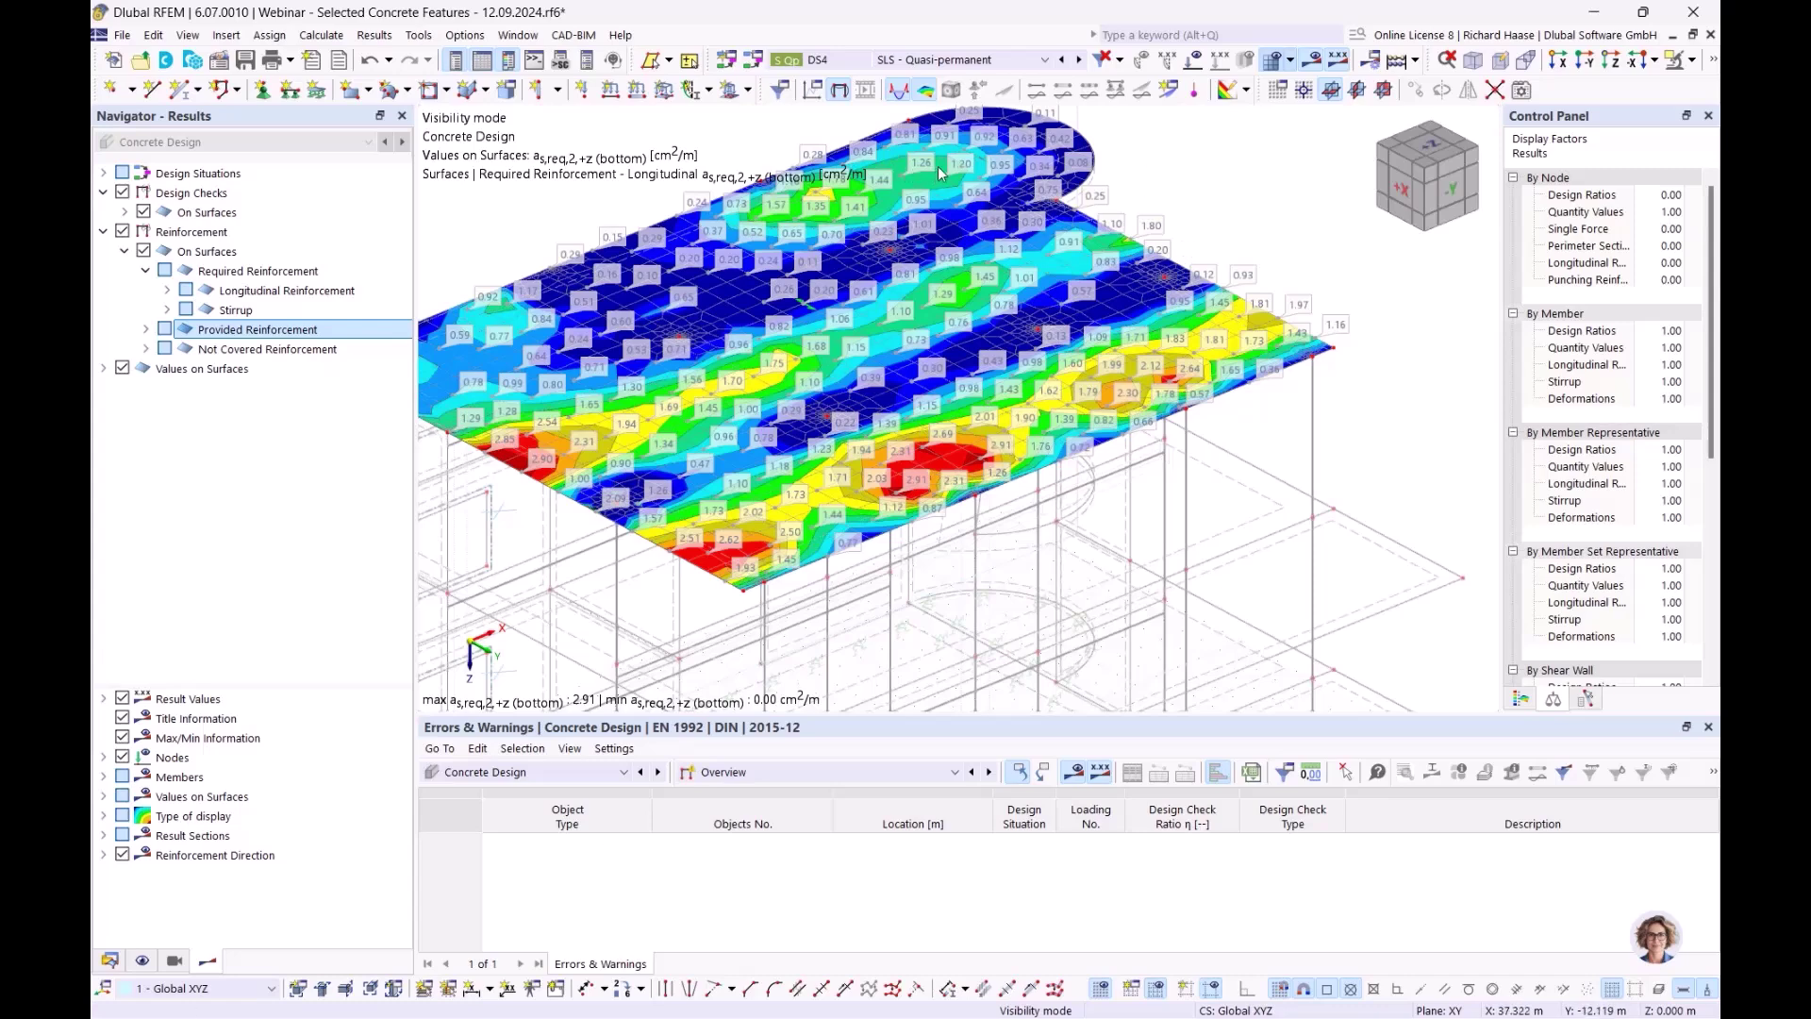
click(147, 349)
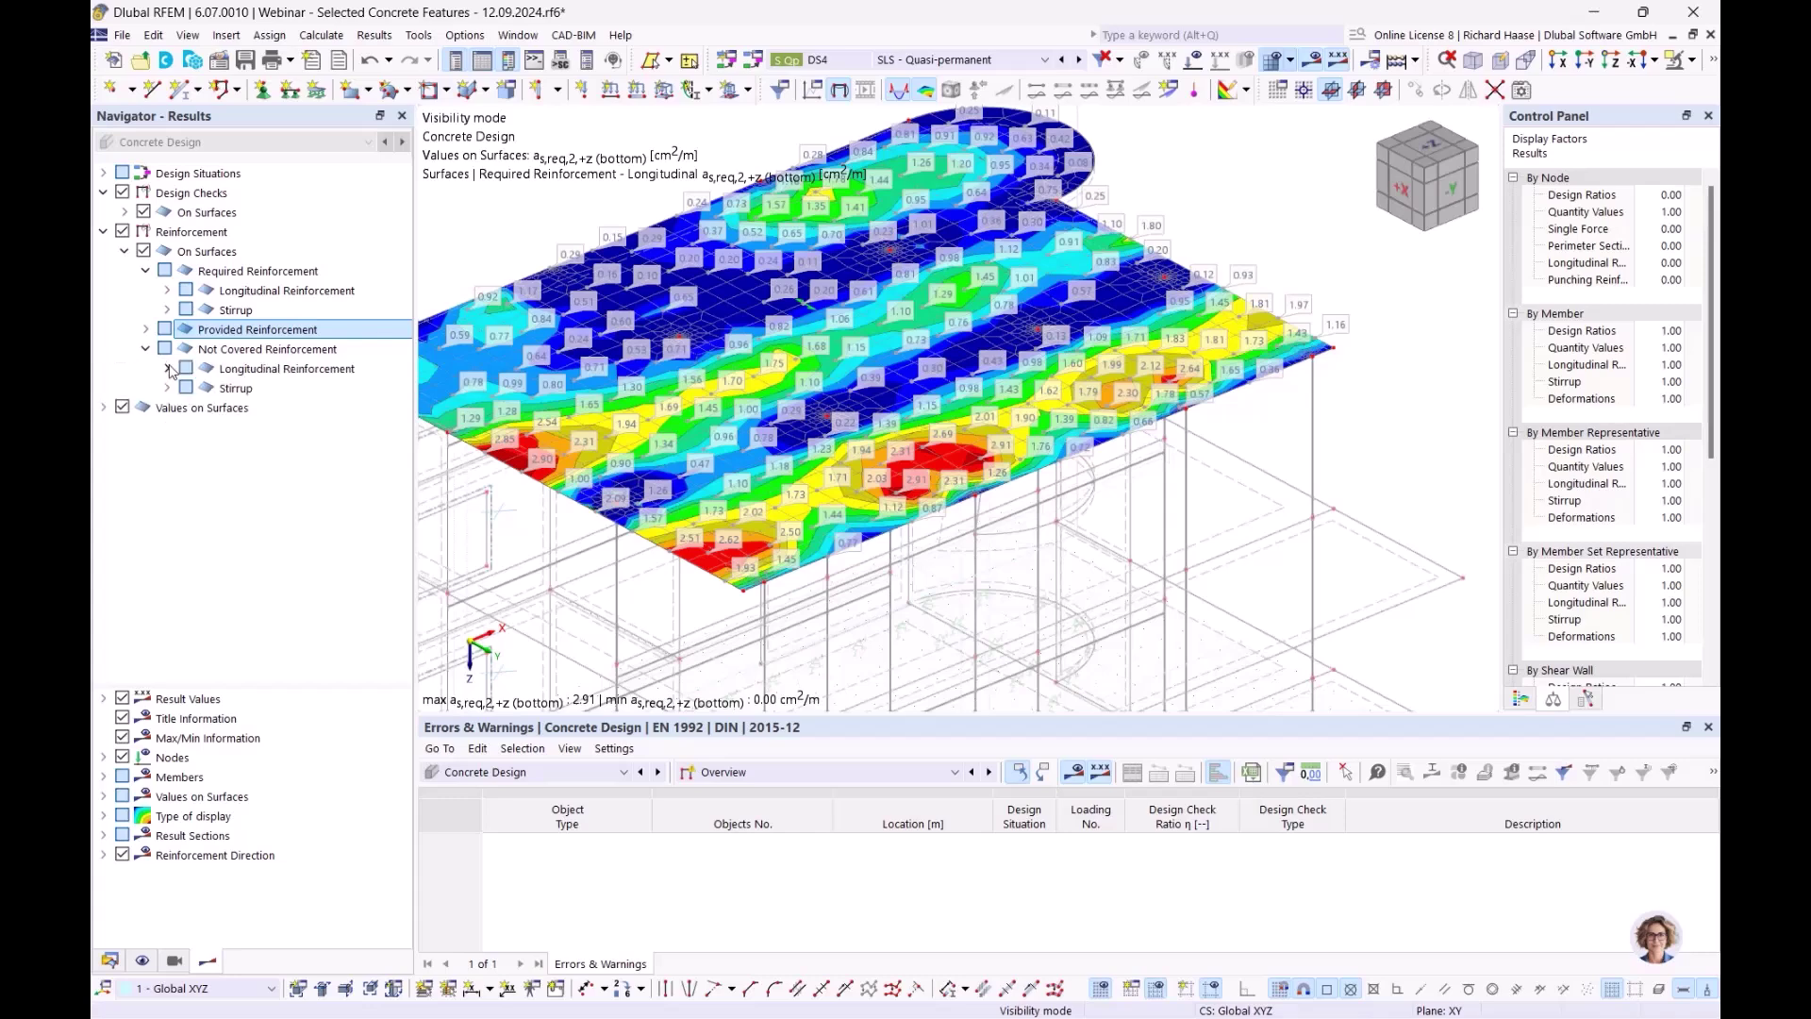
click(240, 353)
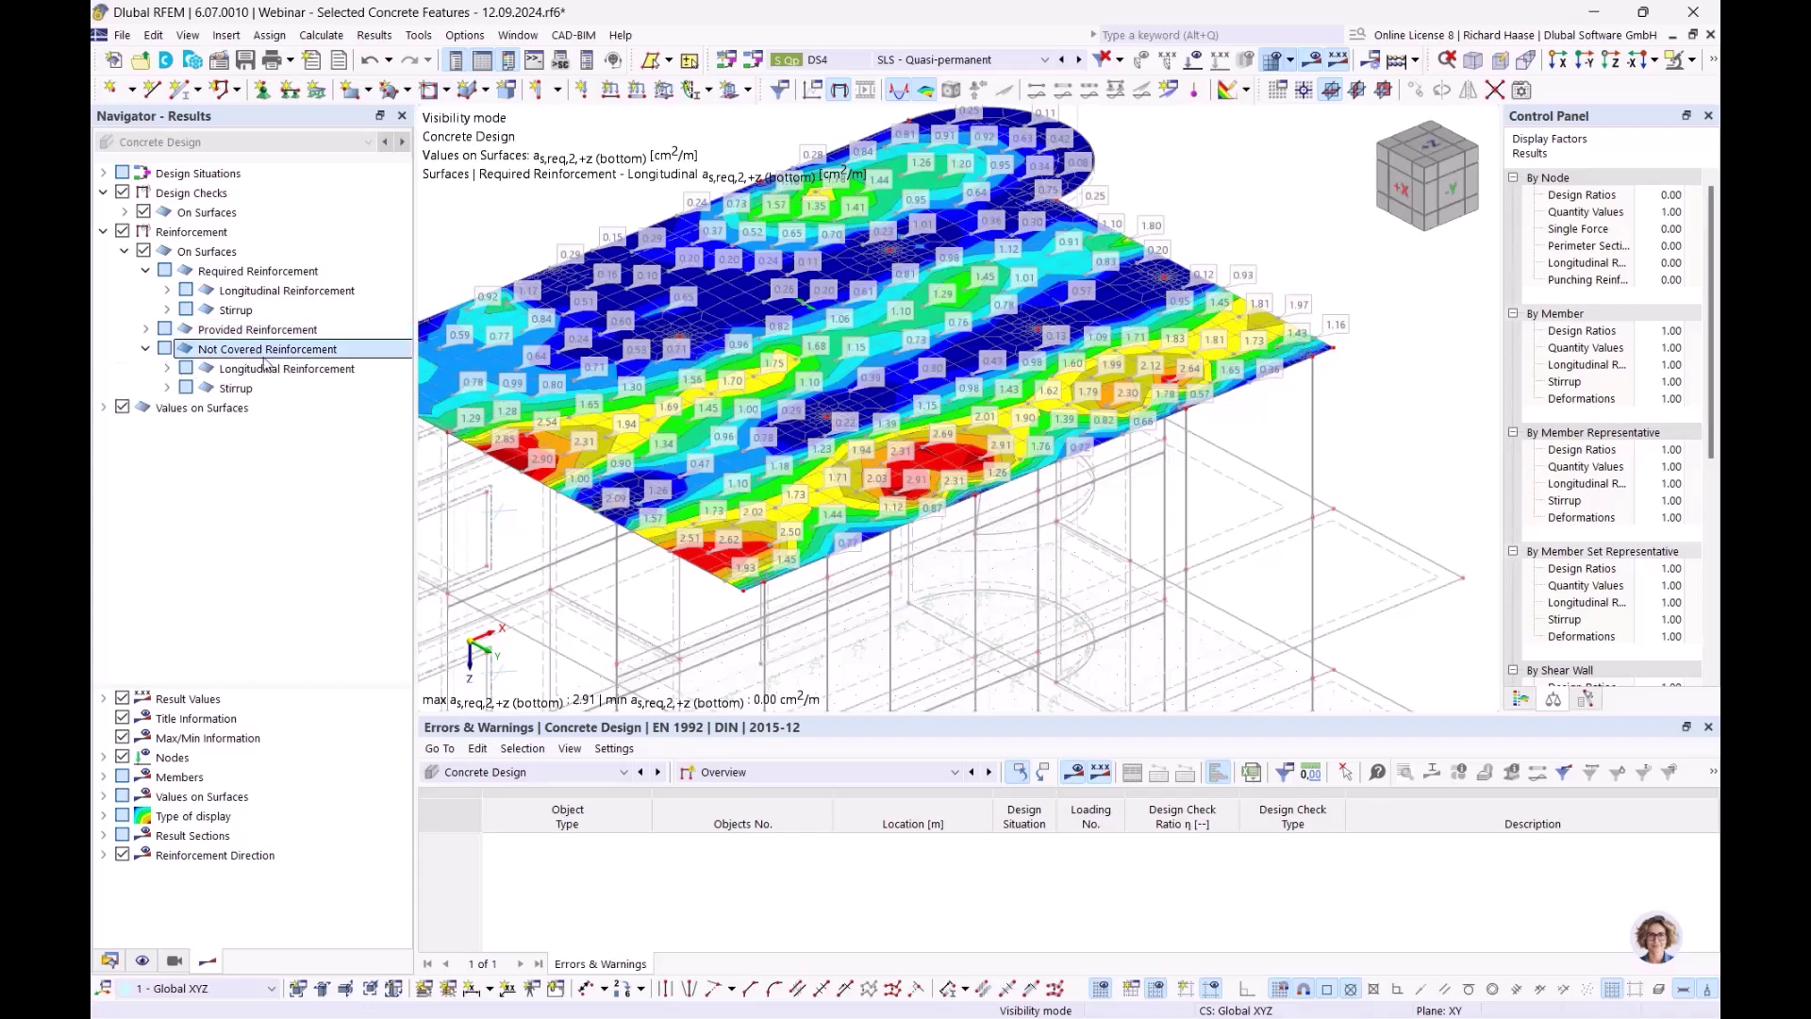
click(167, 369)
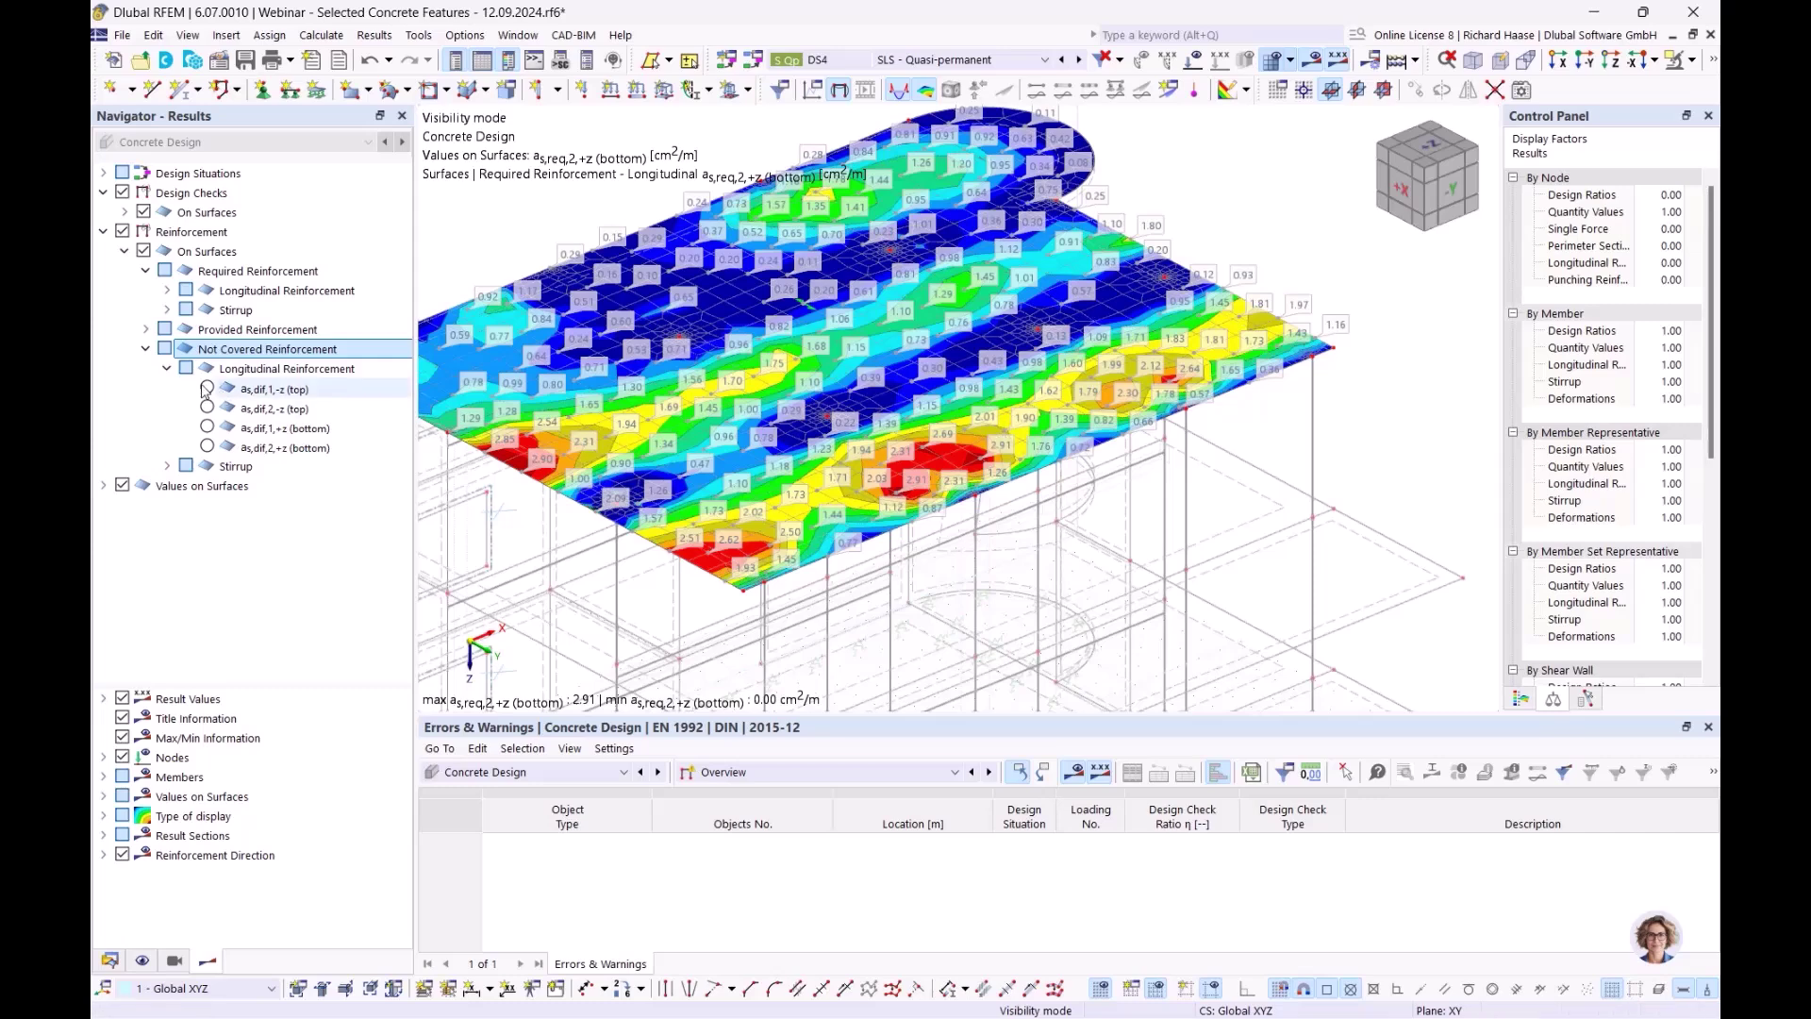
click(207, 388)
Examine the spots over the interior columns where the slab's top reinforcement in direction 1 is not covered
scroll(959, 405, up, 4)
scroll(733, 419, up, 4)
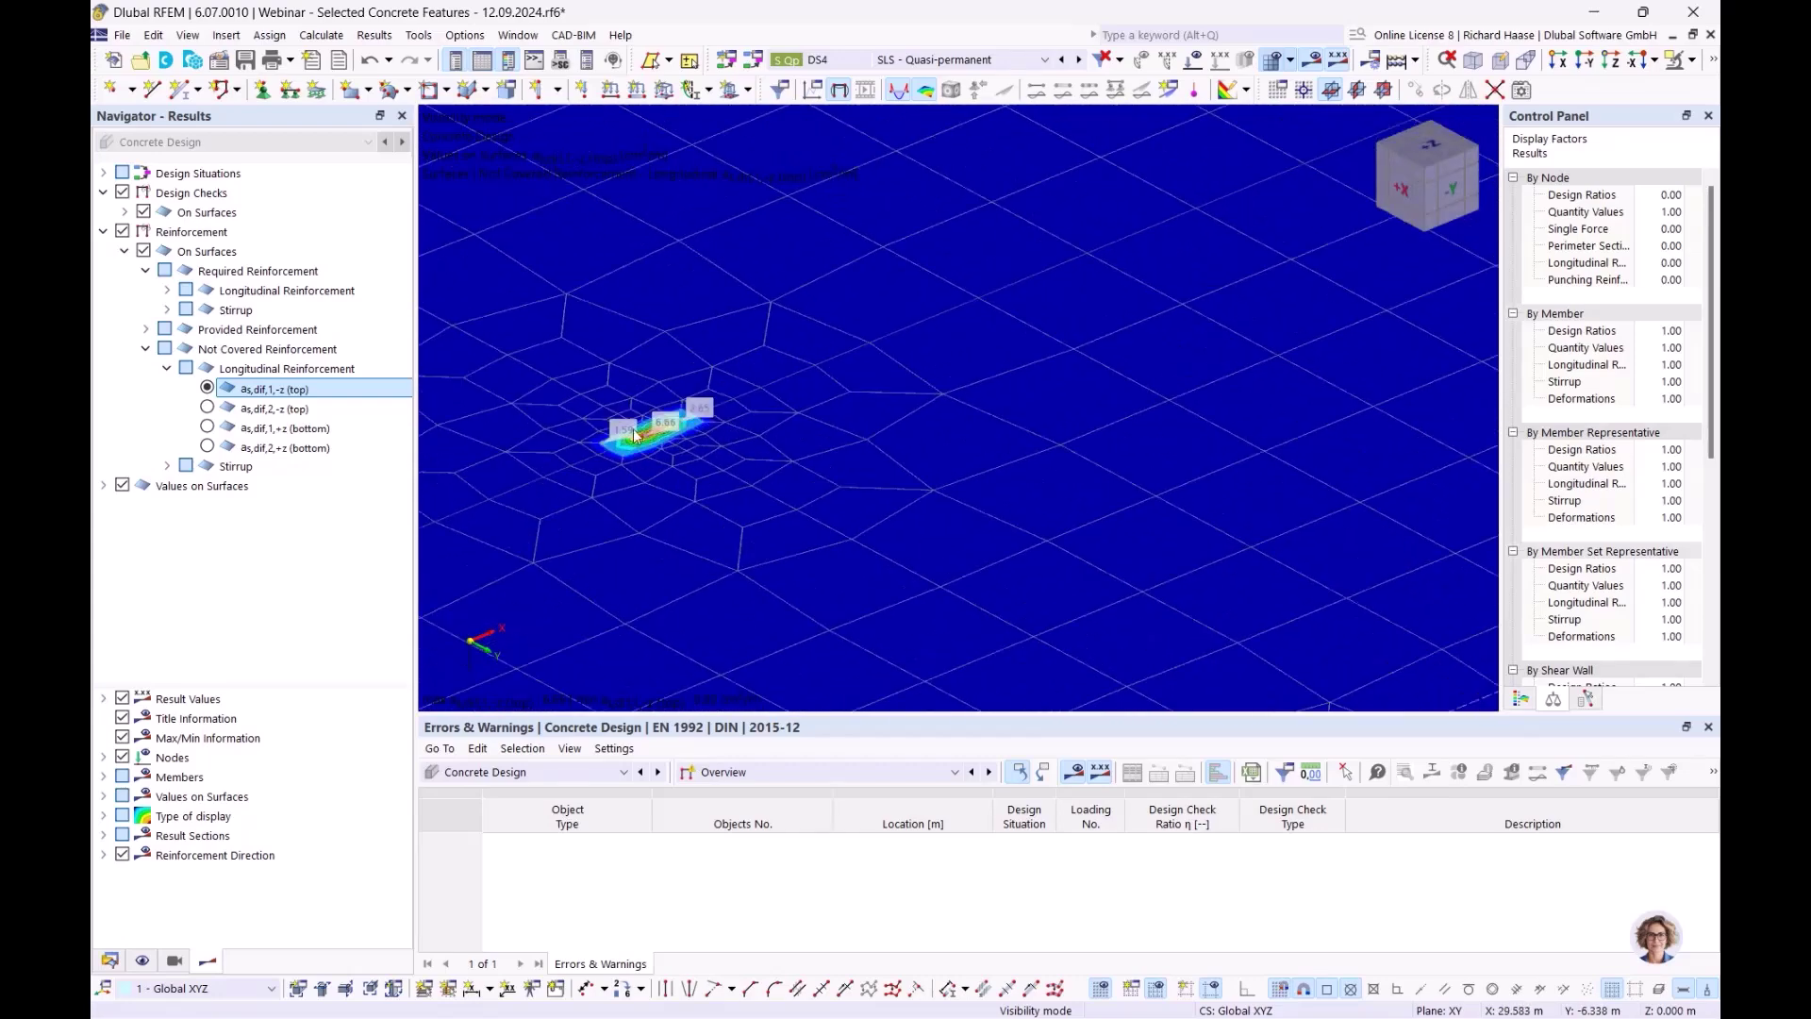
scroll(634, 436, down, 5)
scroll(1064, 270, up, 5)
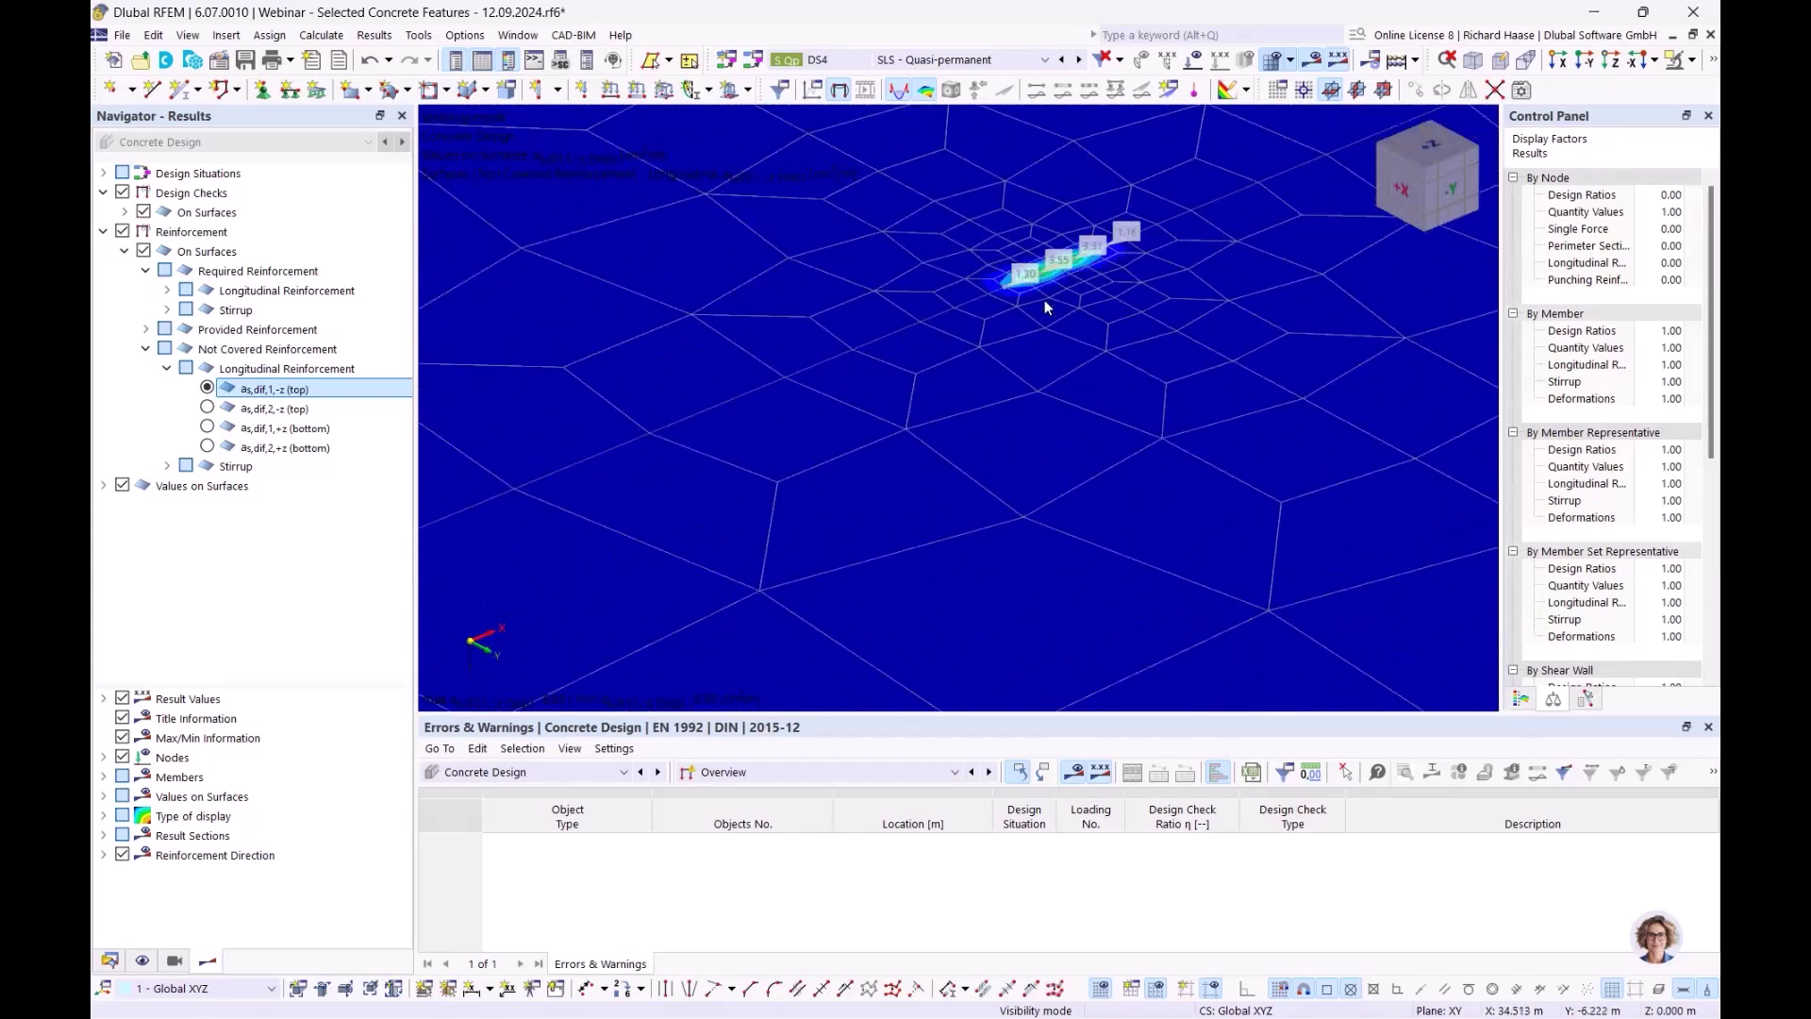
scroll(1044, 300, down, 5)
middle_drag(992, 321, 1007, 365)
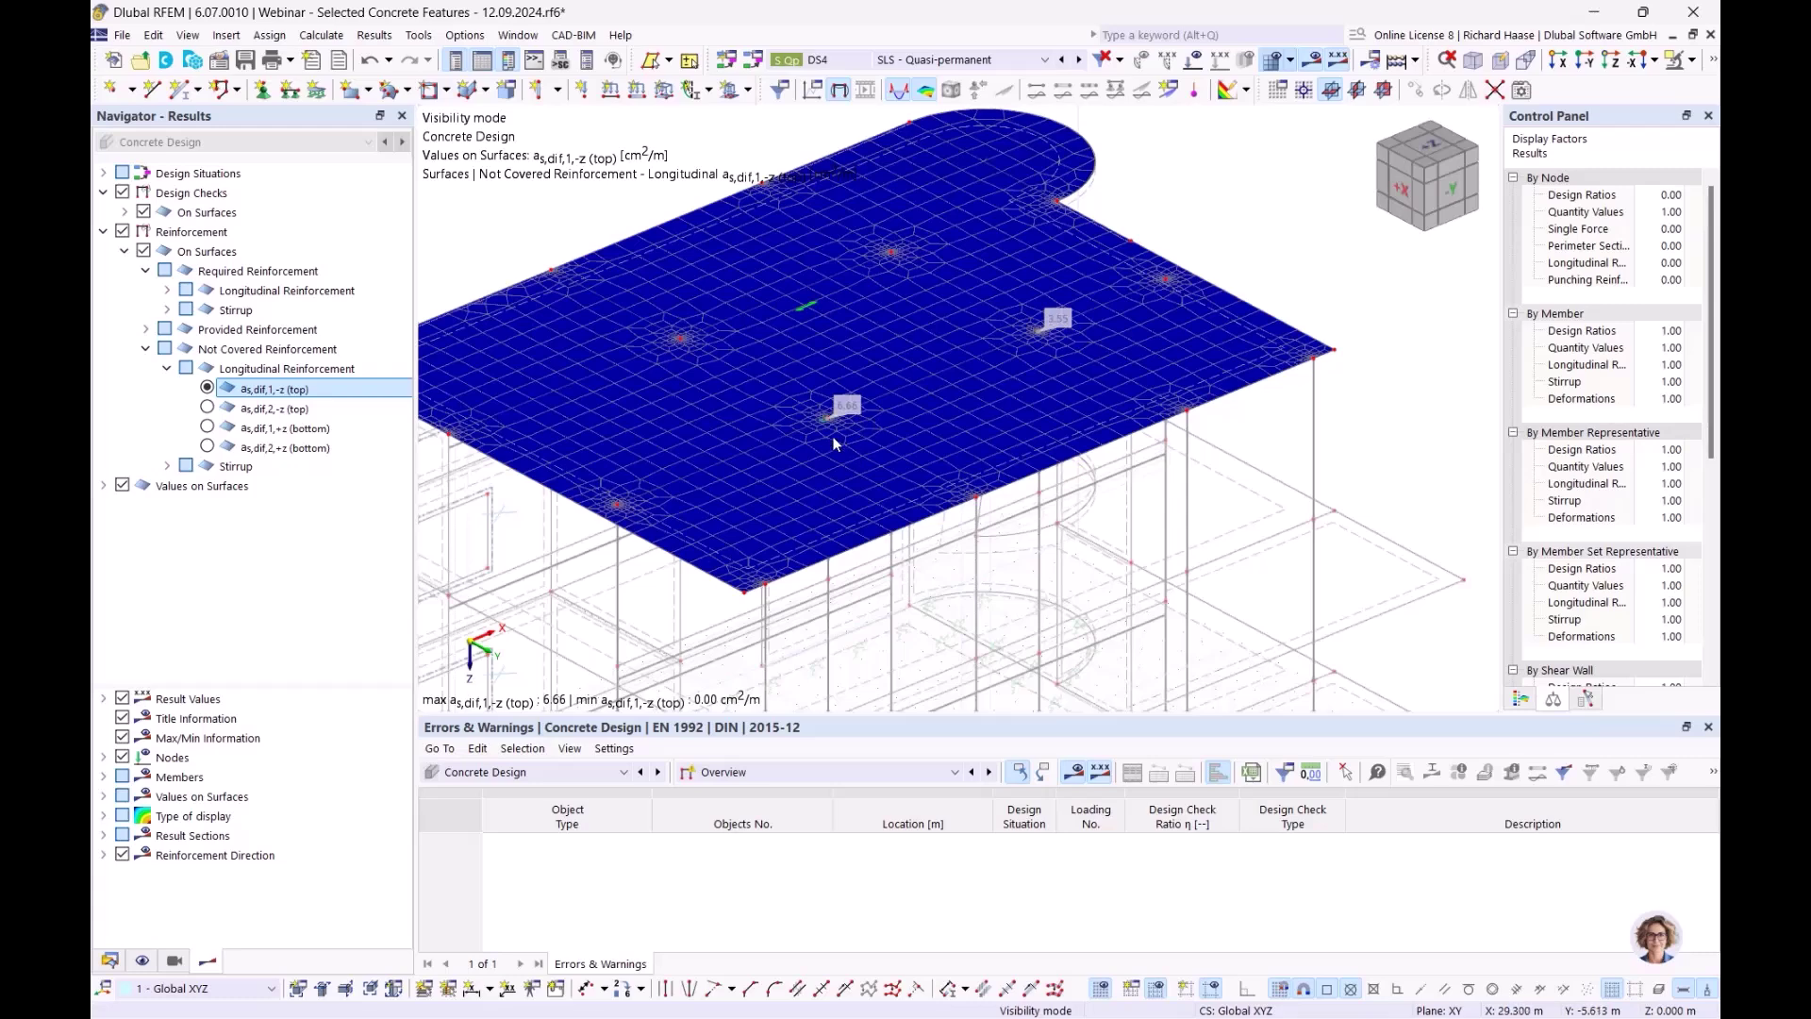
scroll(848, 417, up, 3)
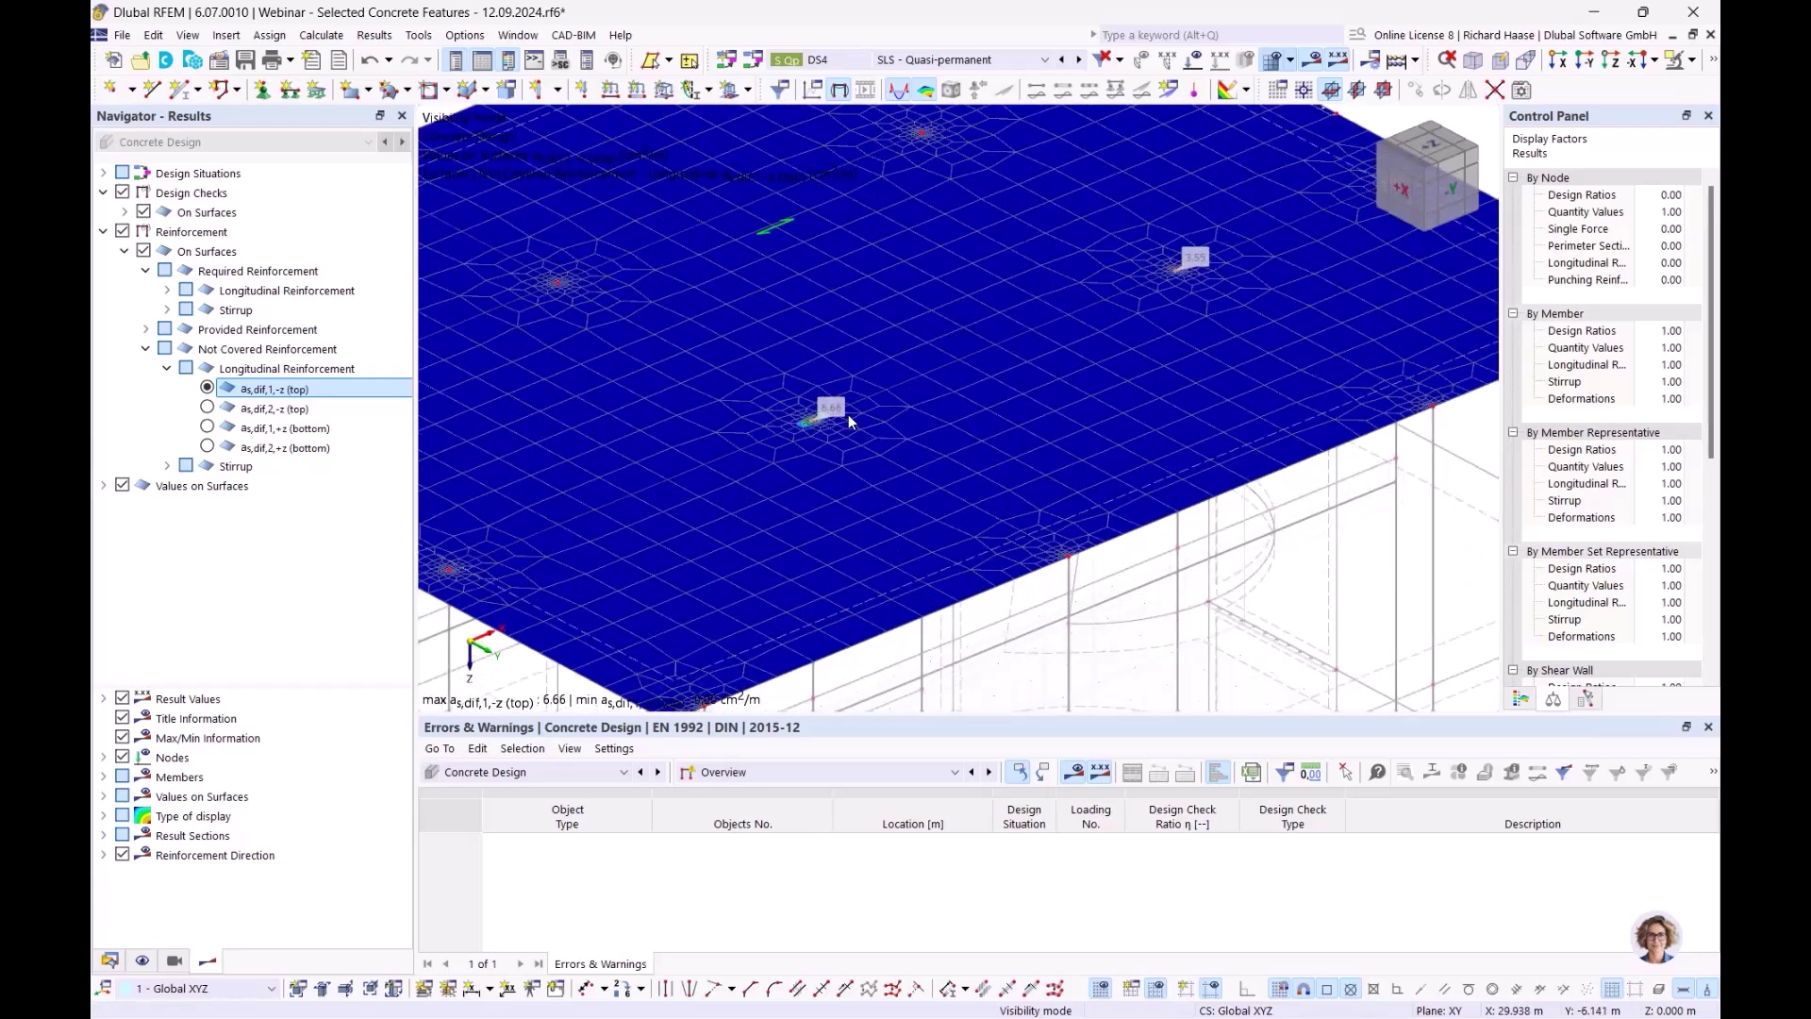
scroll(922, 388, down, 4)
scroll(933, 395, up, 2)
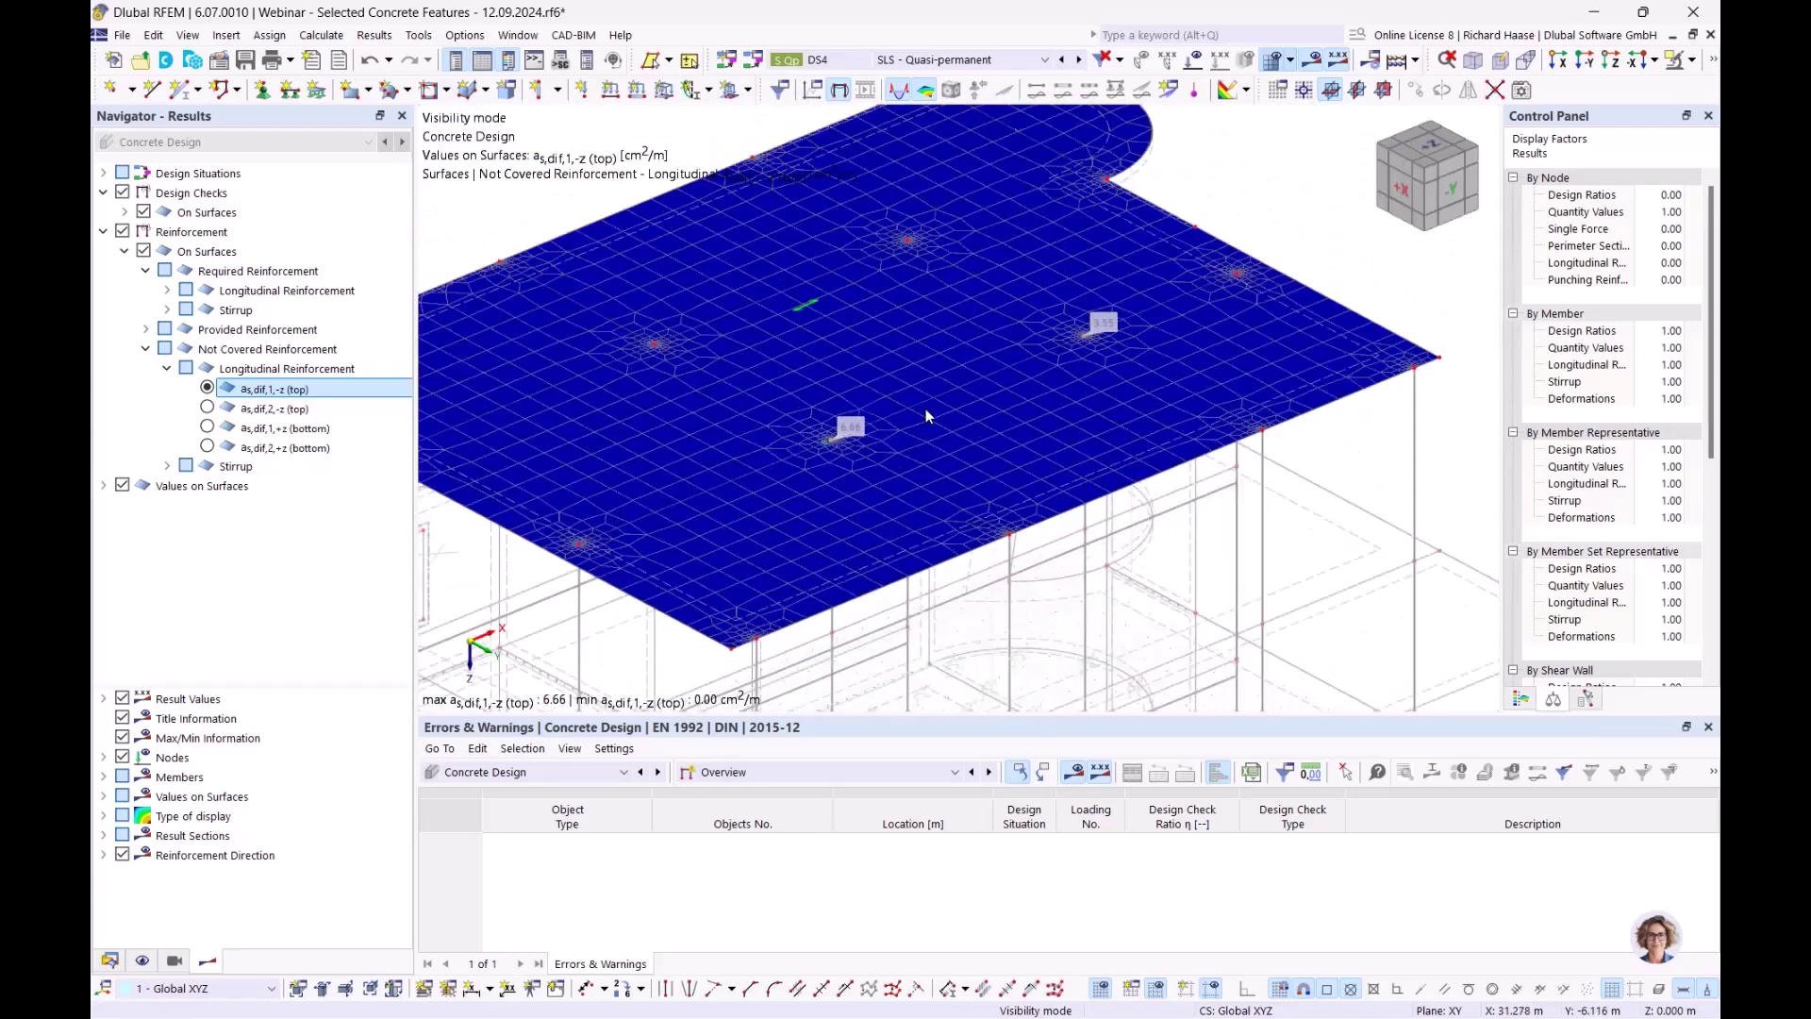
ctrl+middle_drag(975, 407, 980, 455)
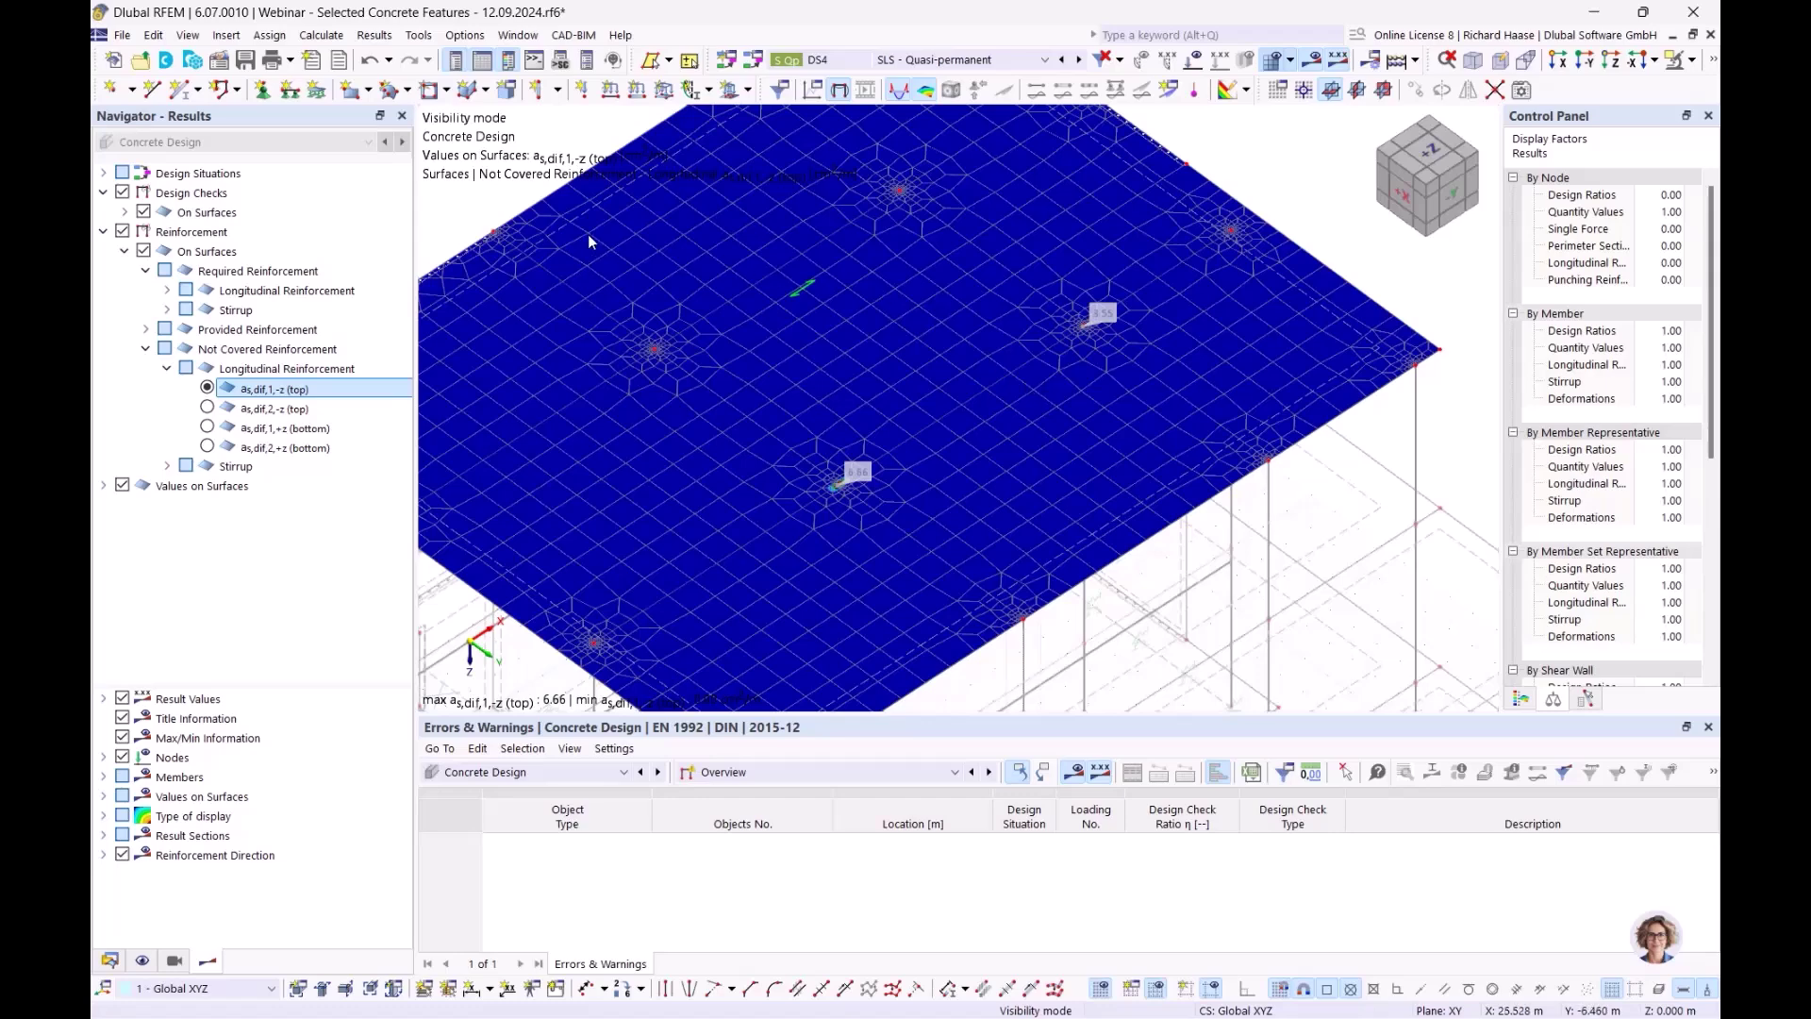
Review the surface reinforcements assigned to the roof slab, surface 18, without changing them
double_click(555, 233)
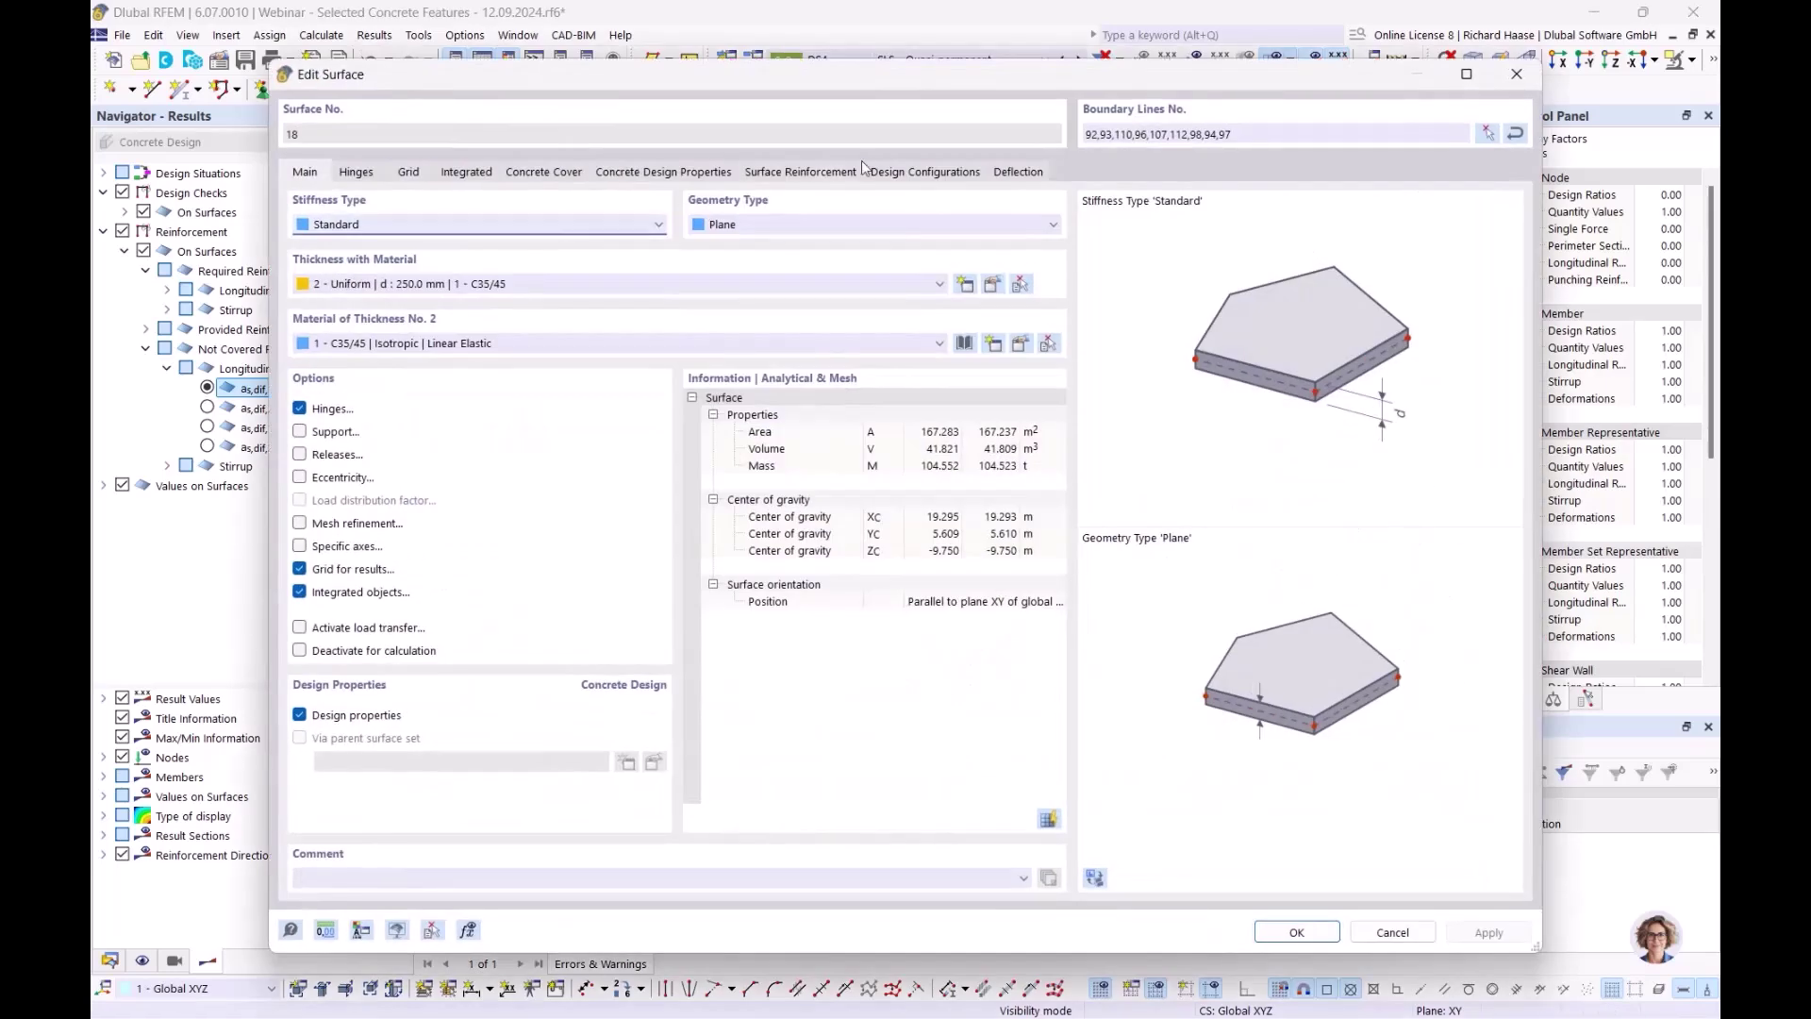
click(821, 172)
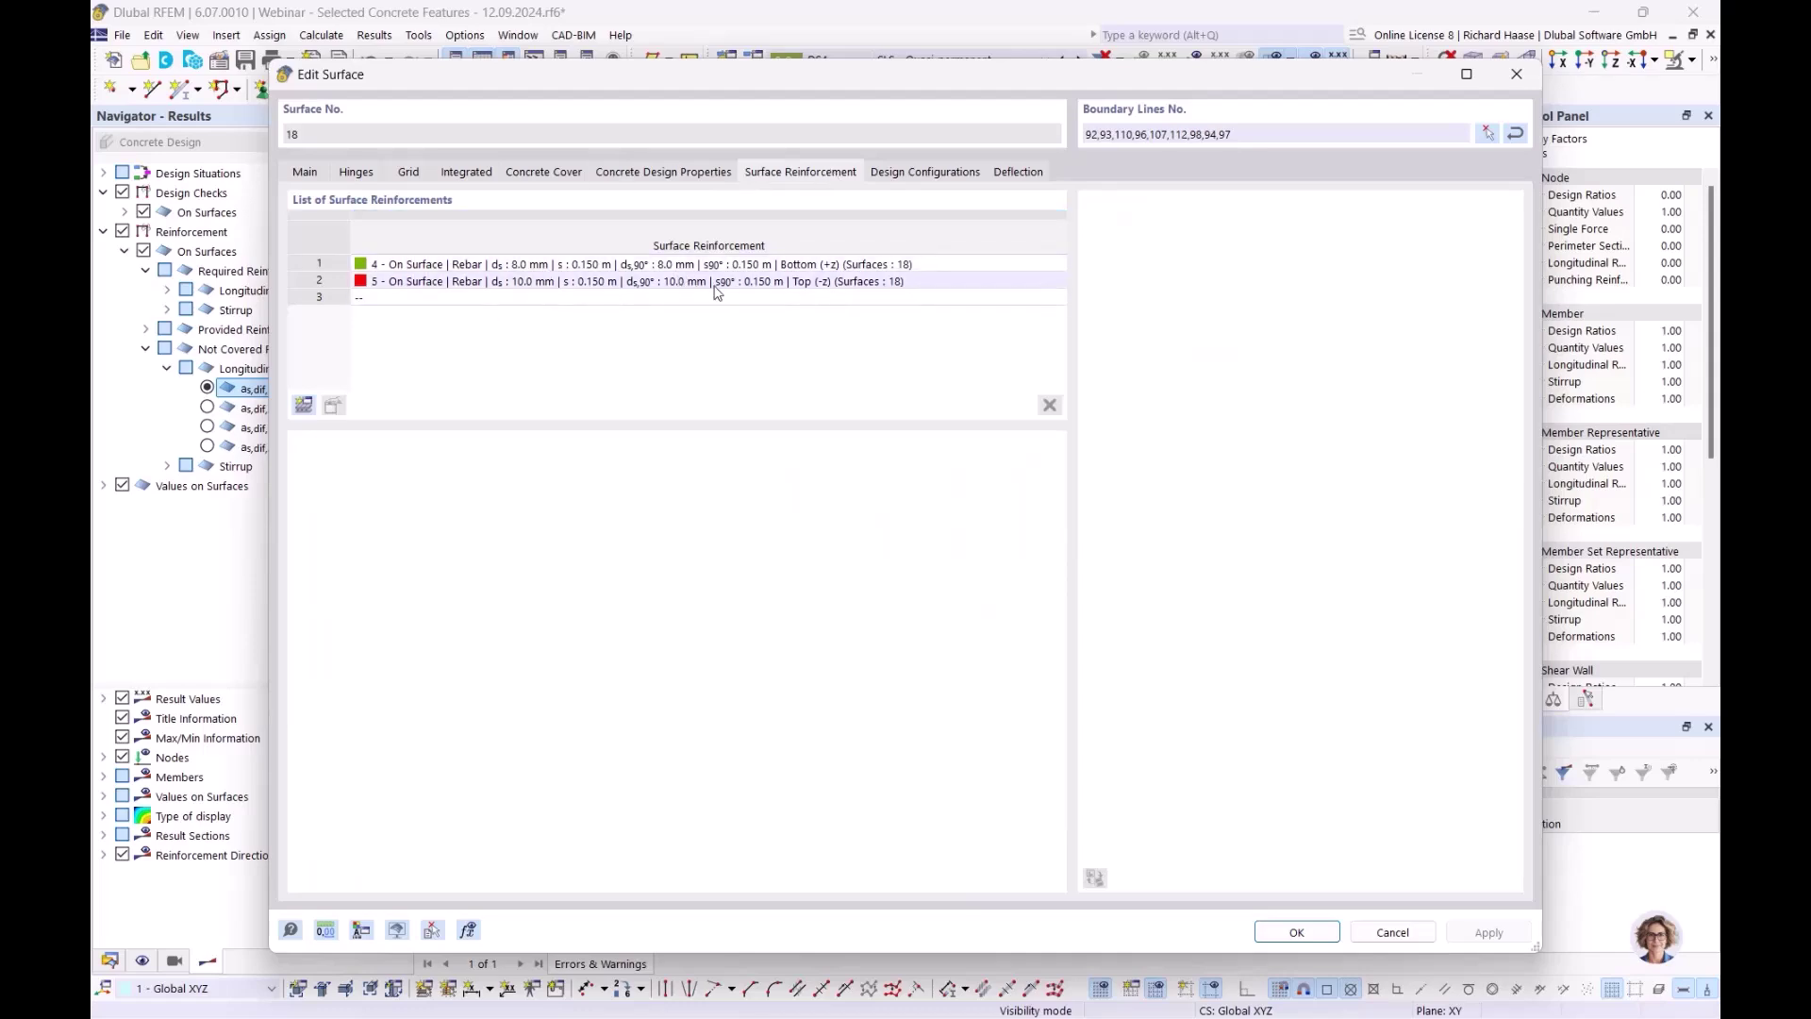
click(1516, 73)
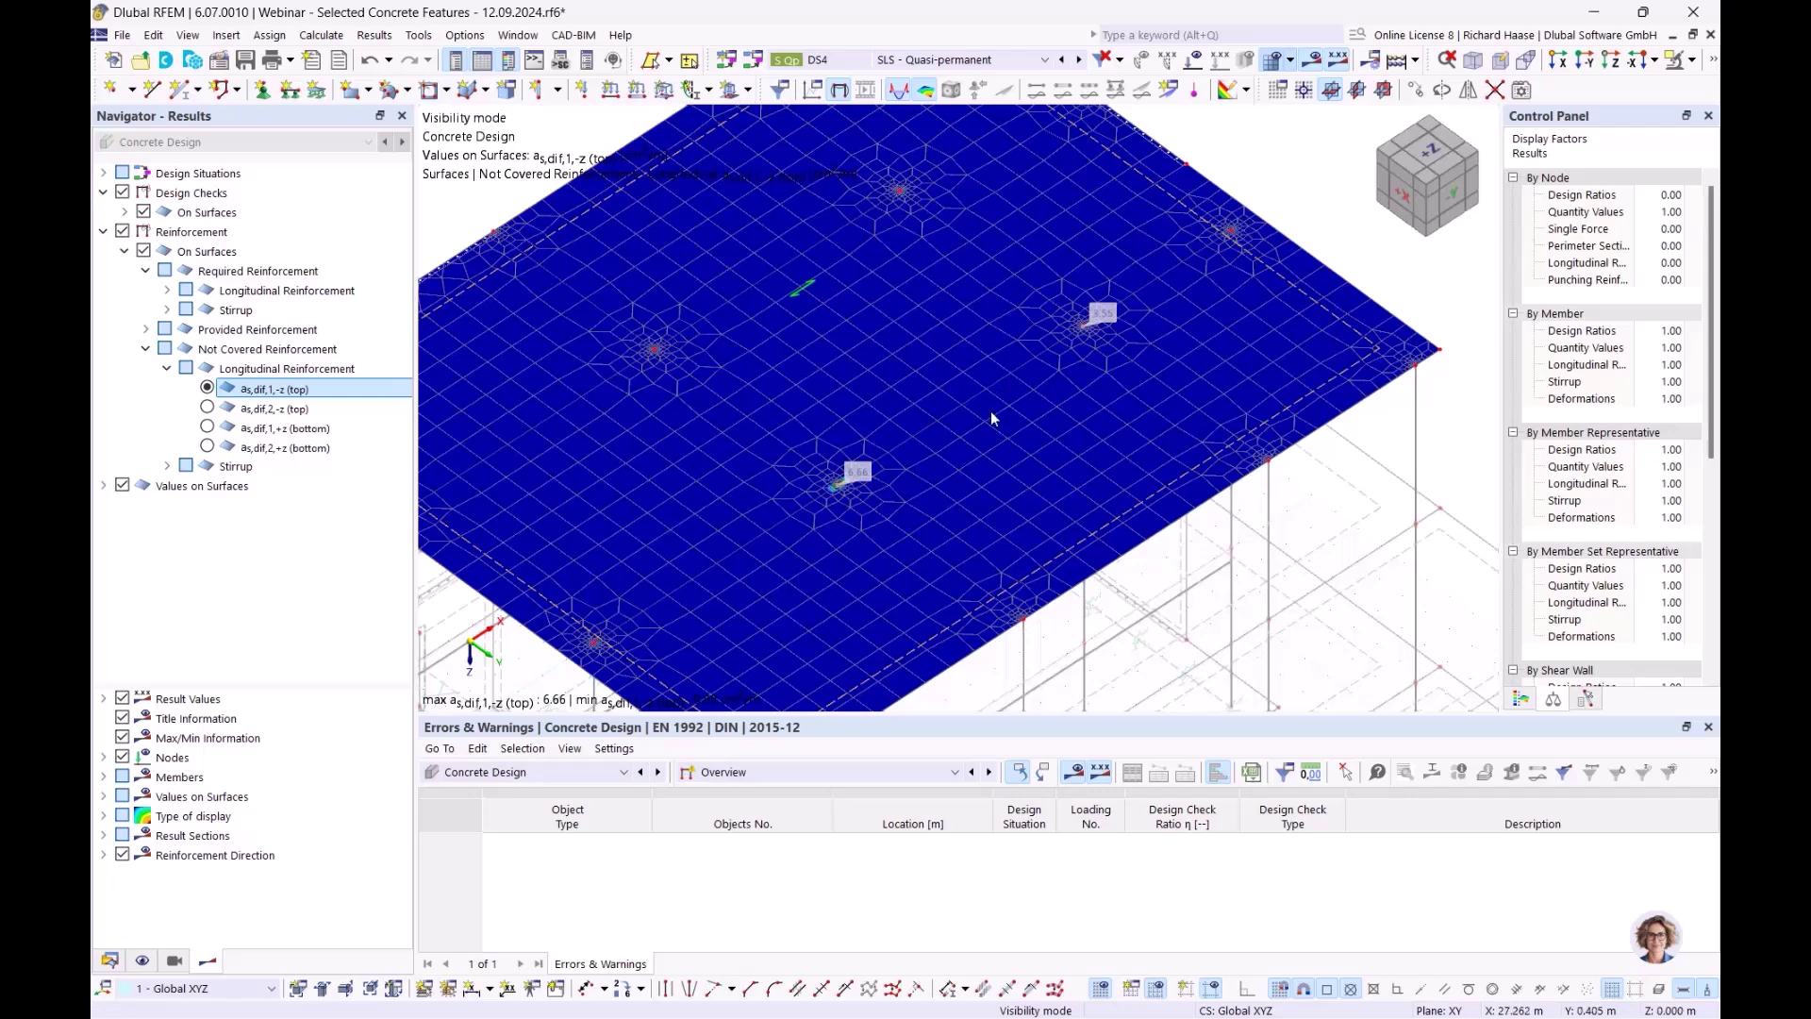
Create a new surface reinforcement under the concrete design types with the location type Free Rectangular
click(110, 960)
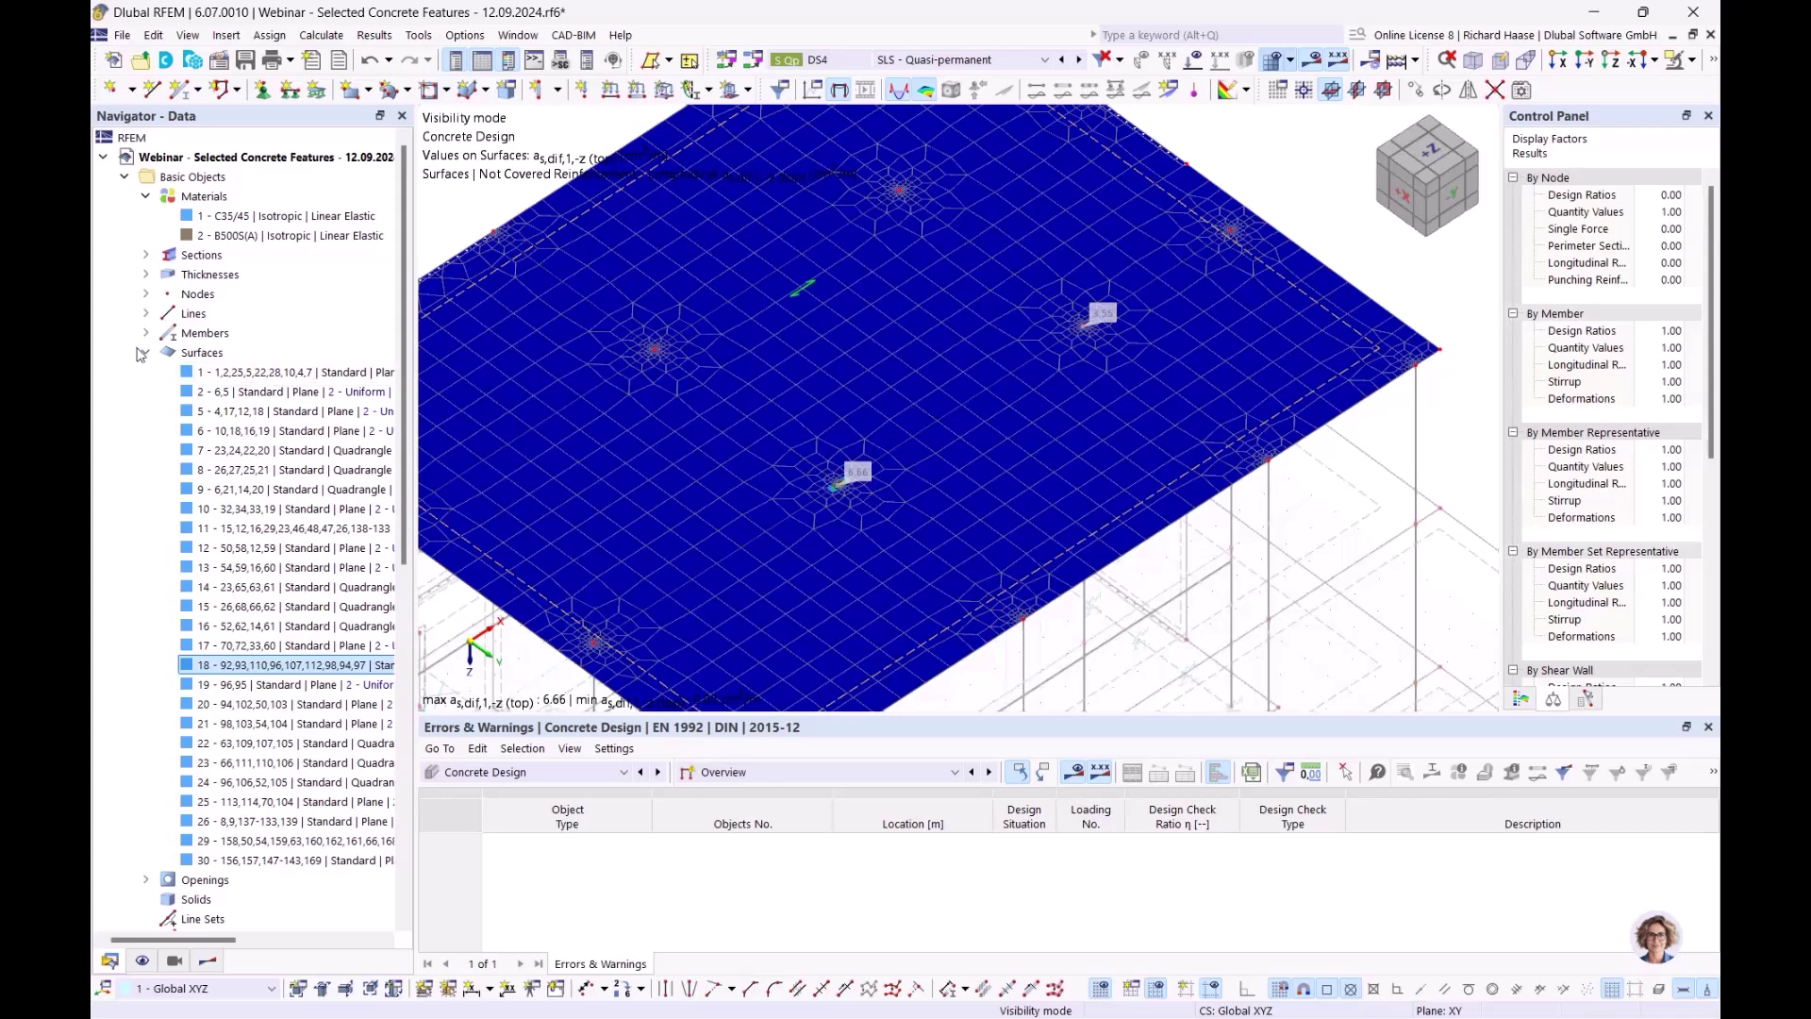
click(146, 355)
middle_drag(1080, 540, 1067, 437)
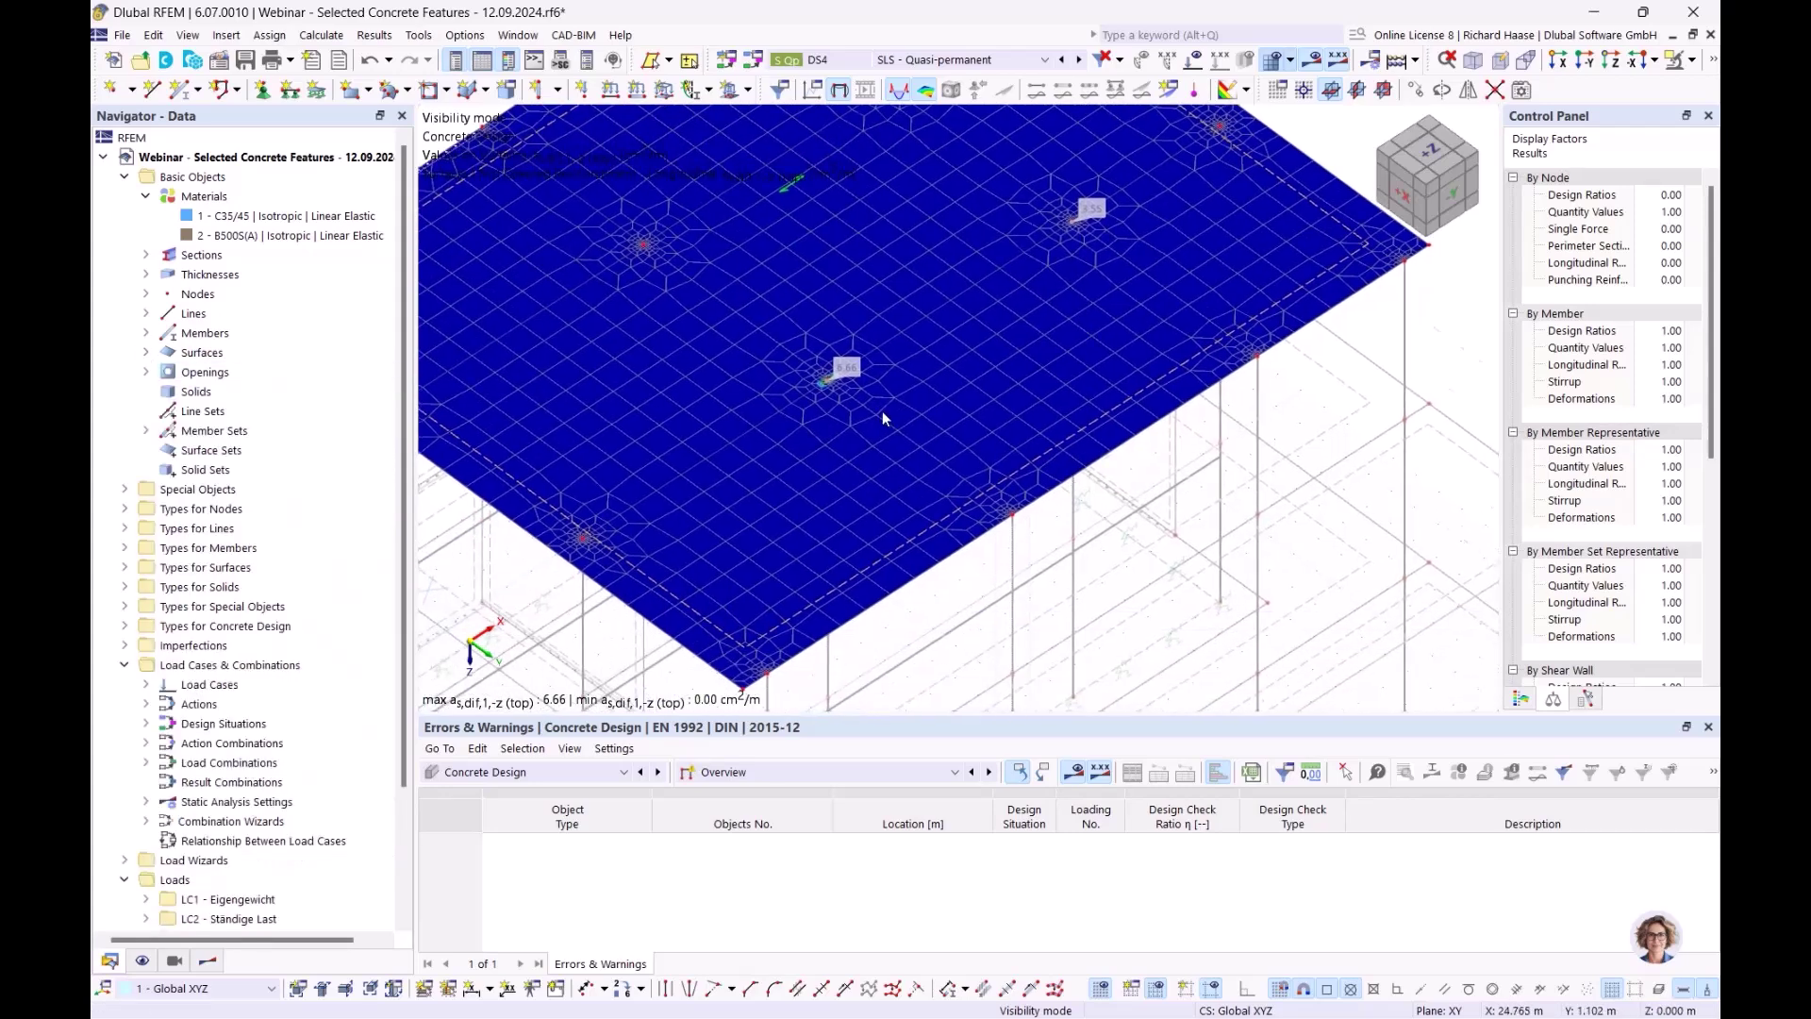
scroll(886, 414, up, 1)
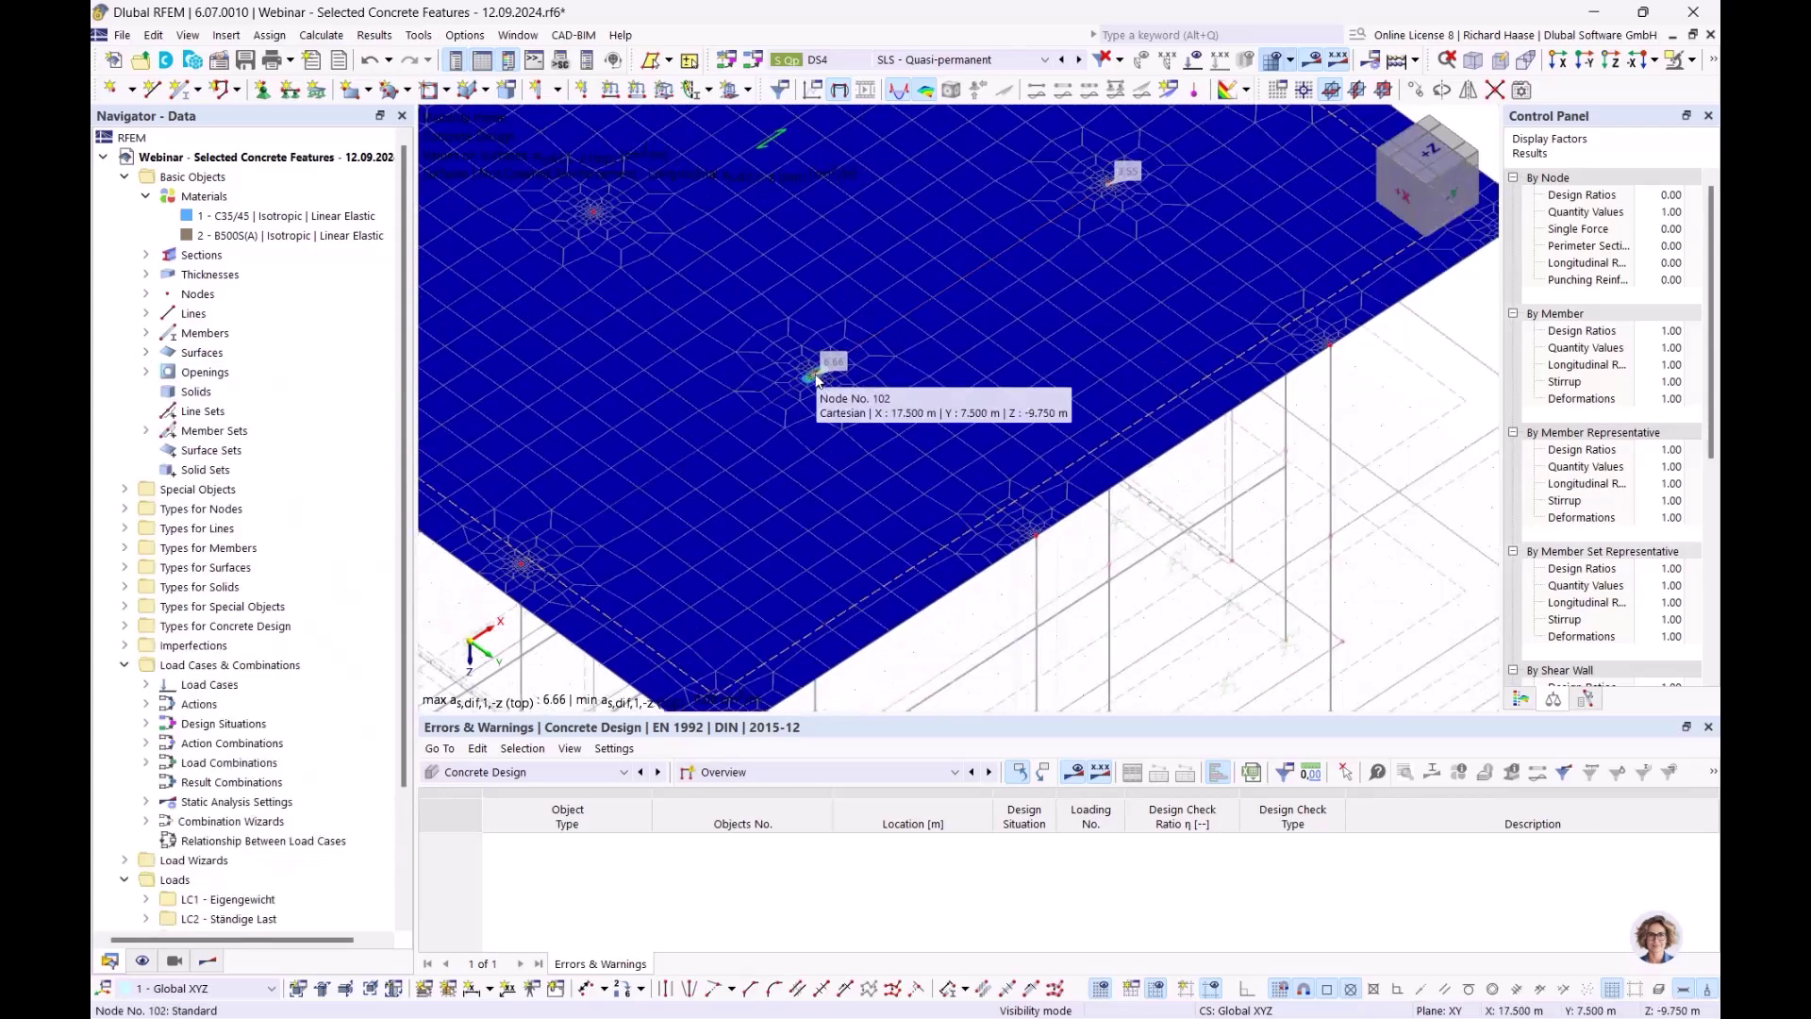
scroll(273, 514, down, 1)
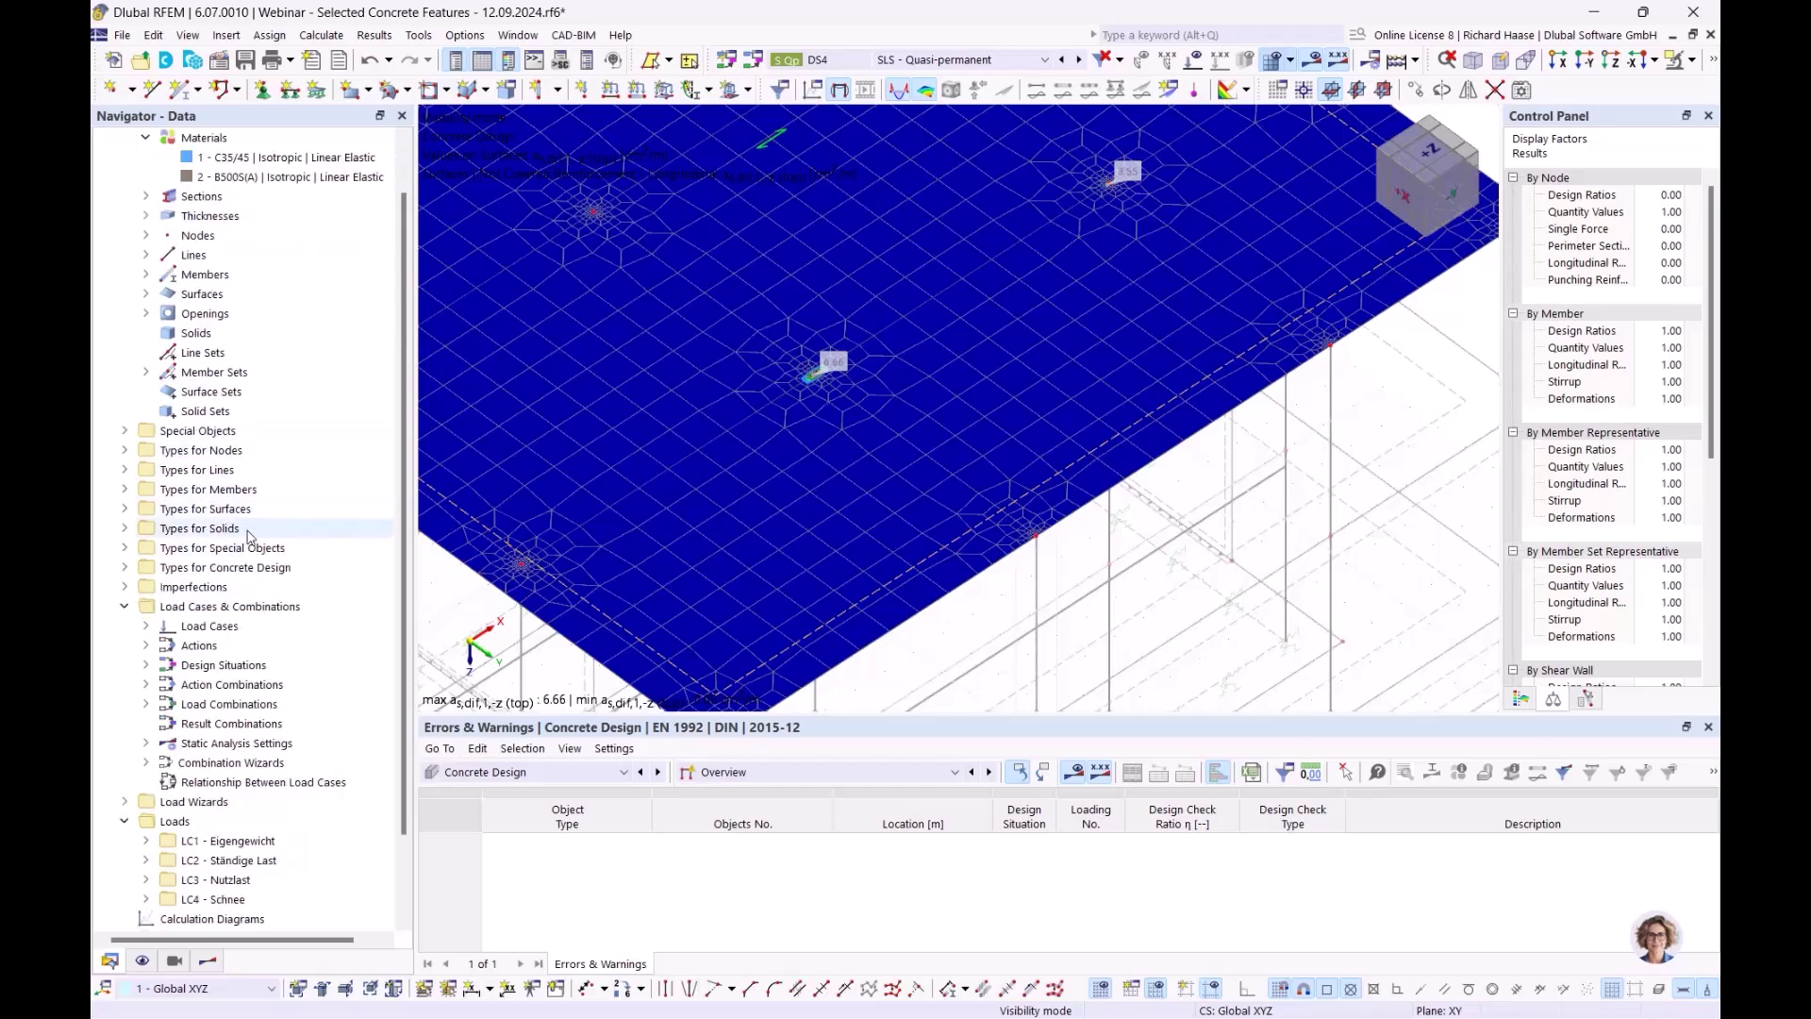
click(125, 567)
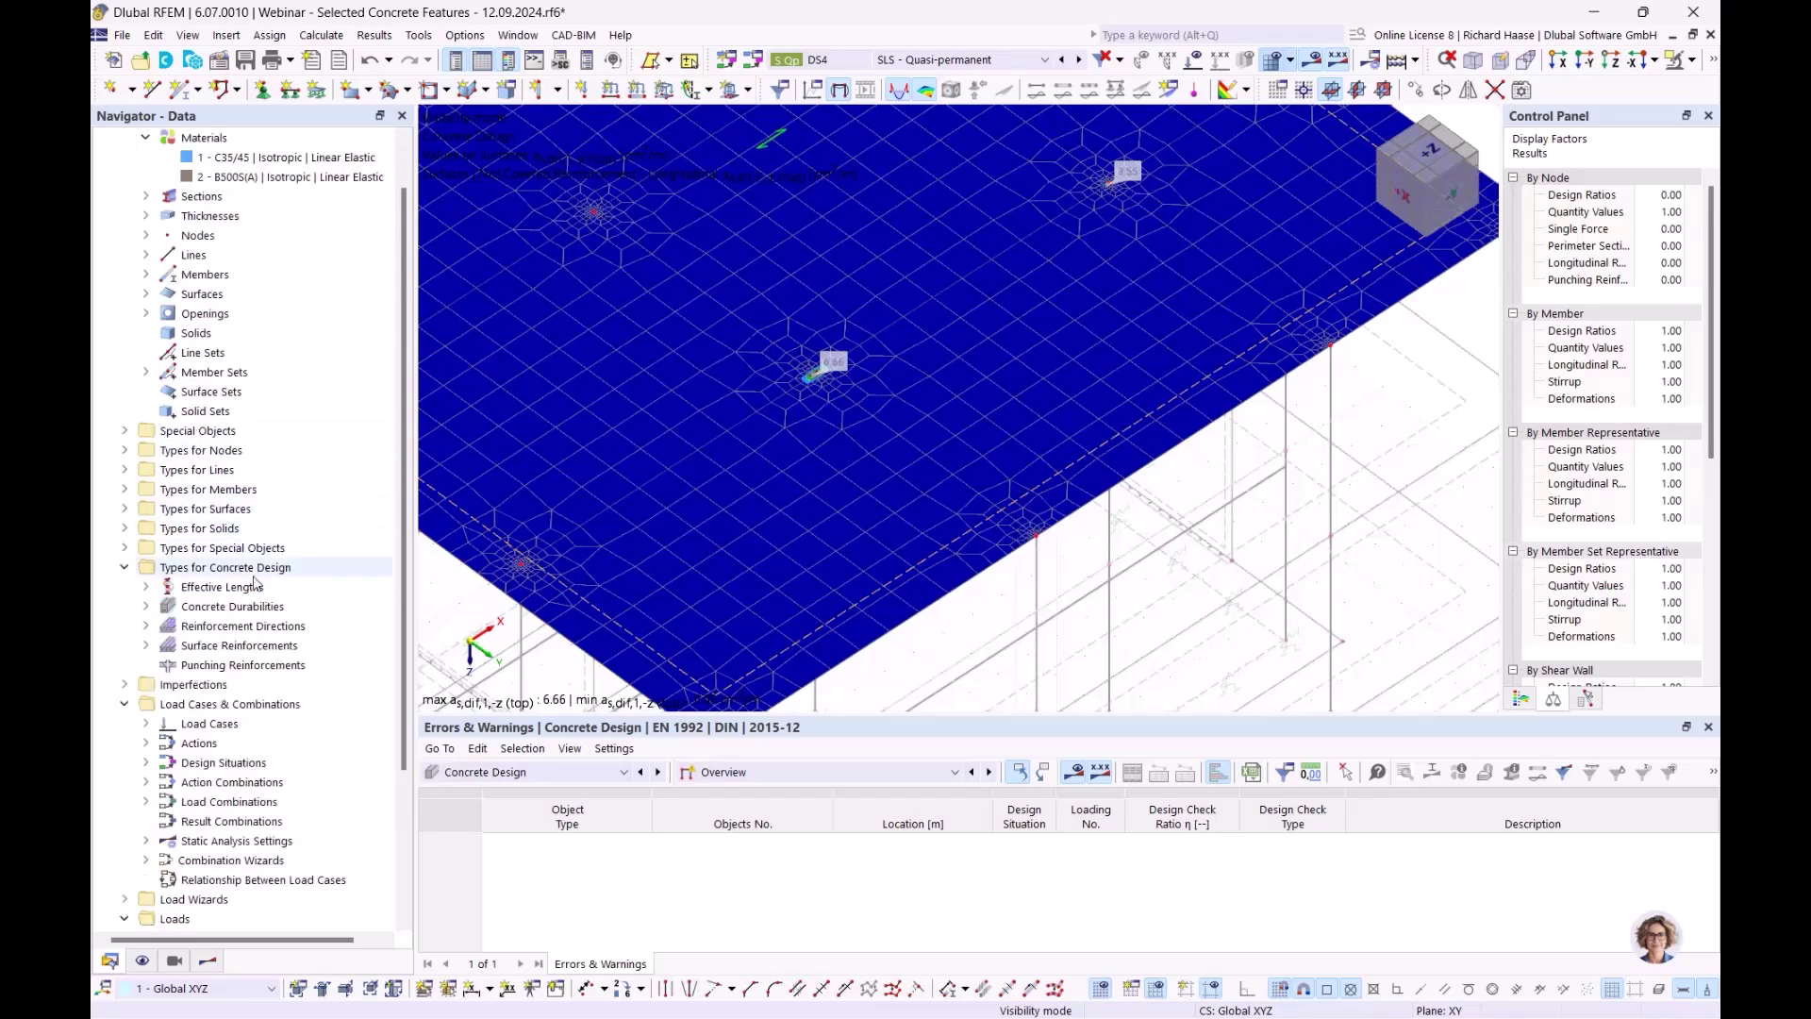
scroll(247, 583, down, 2)
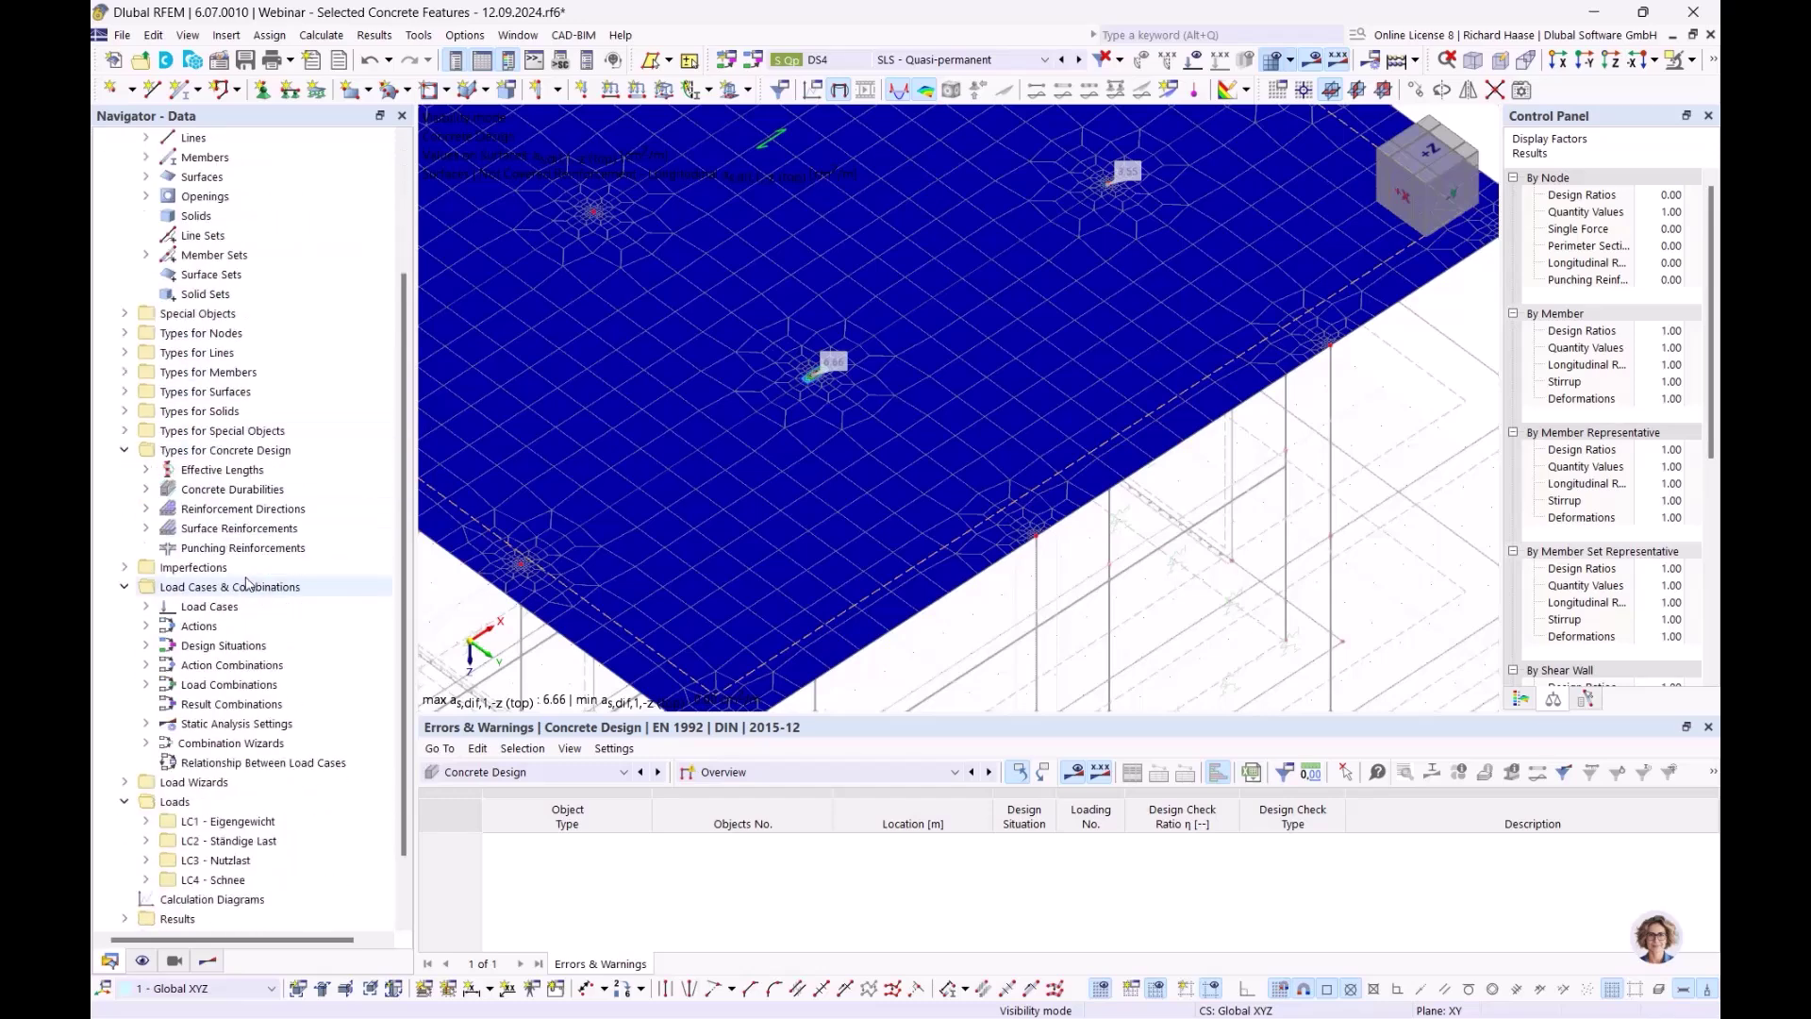
click(147, 528)
right_click(186, 528)
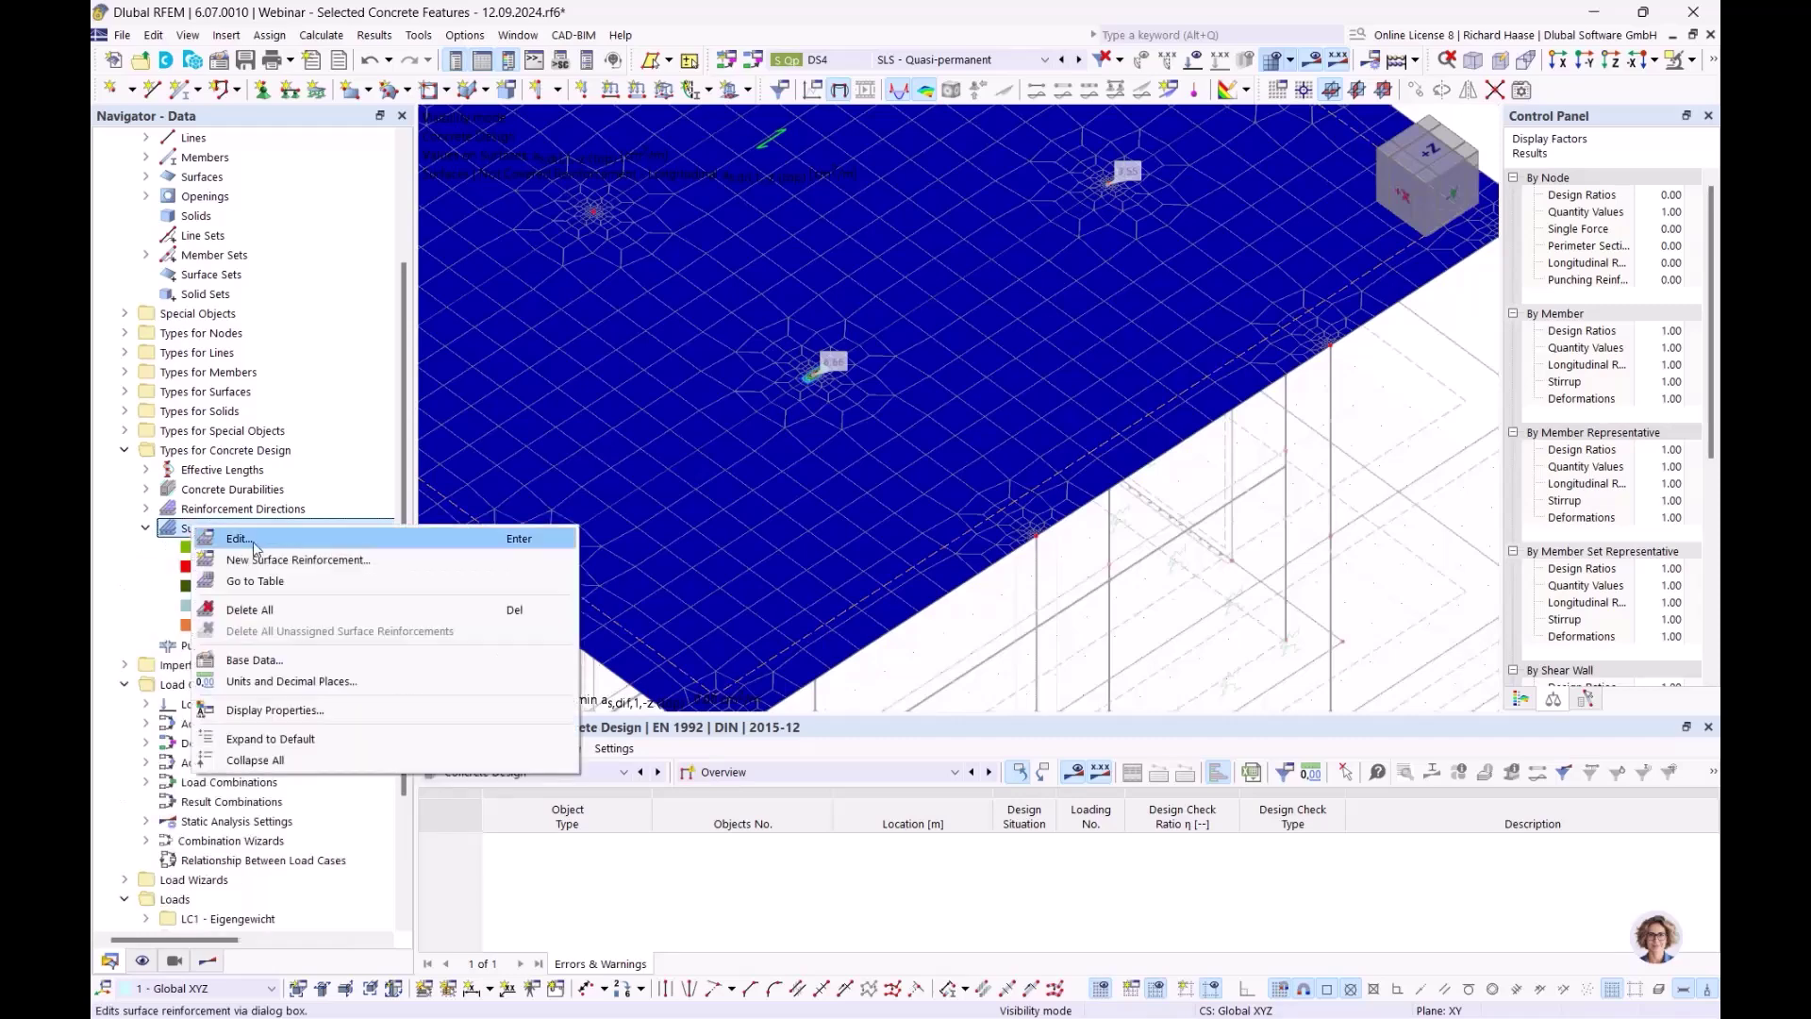
click(253, 560)
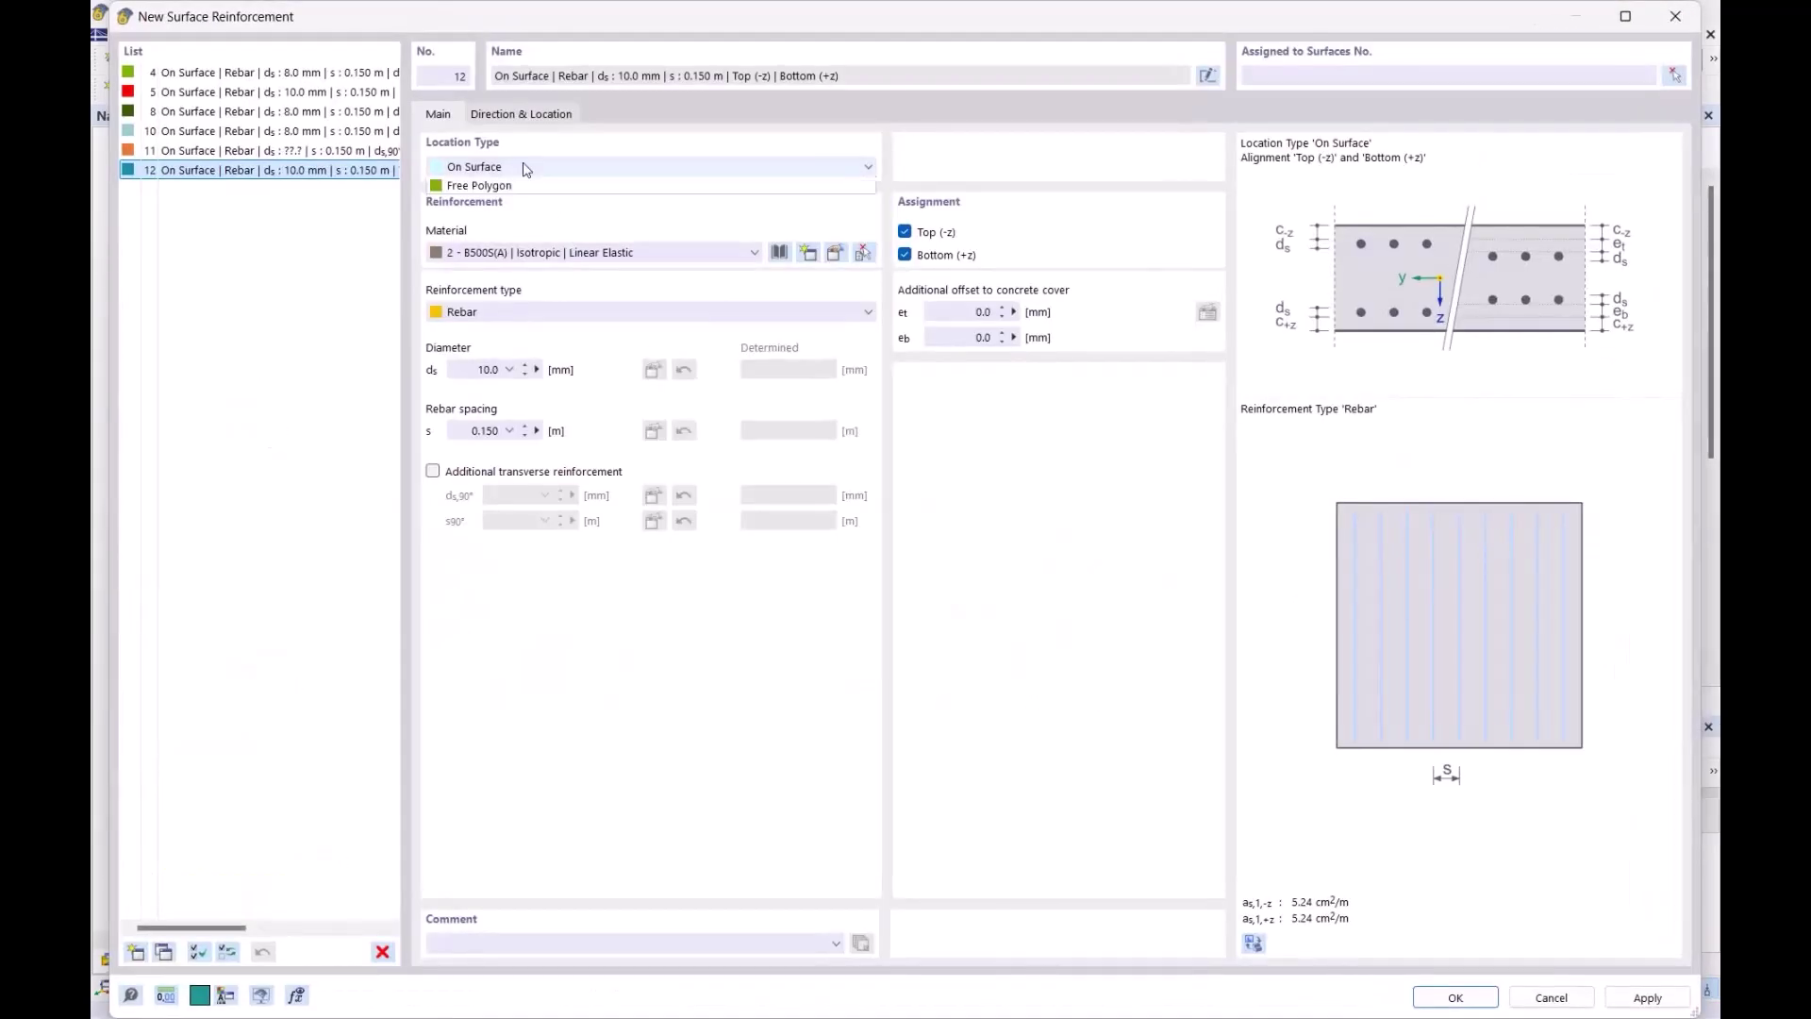
click(526, 168)
click(514, 204)
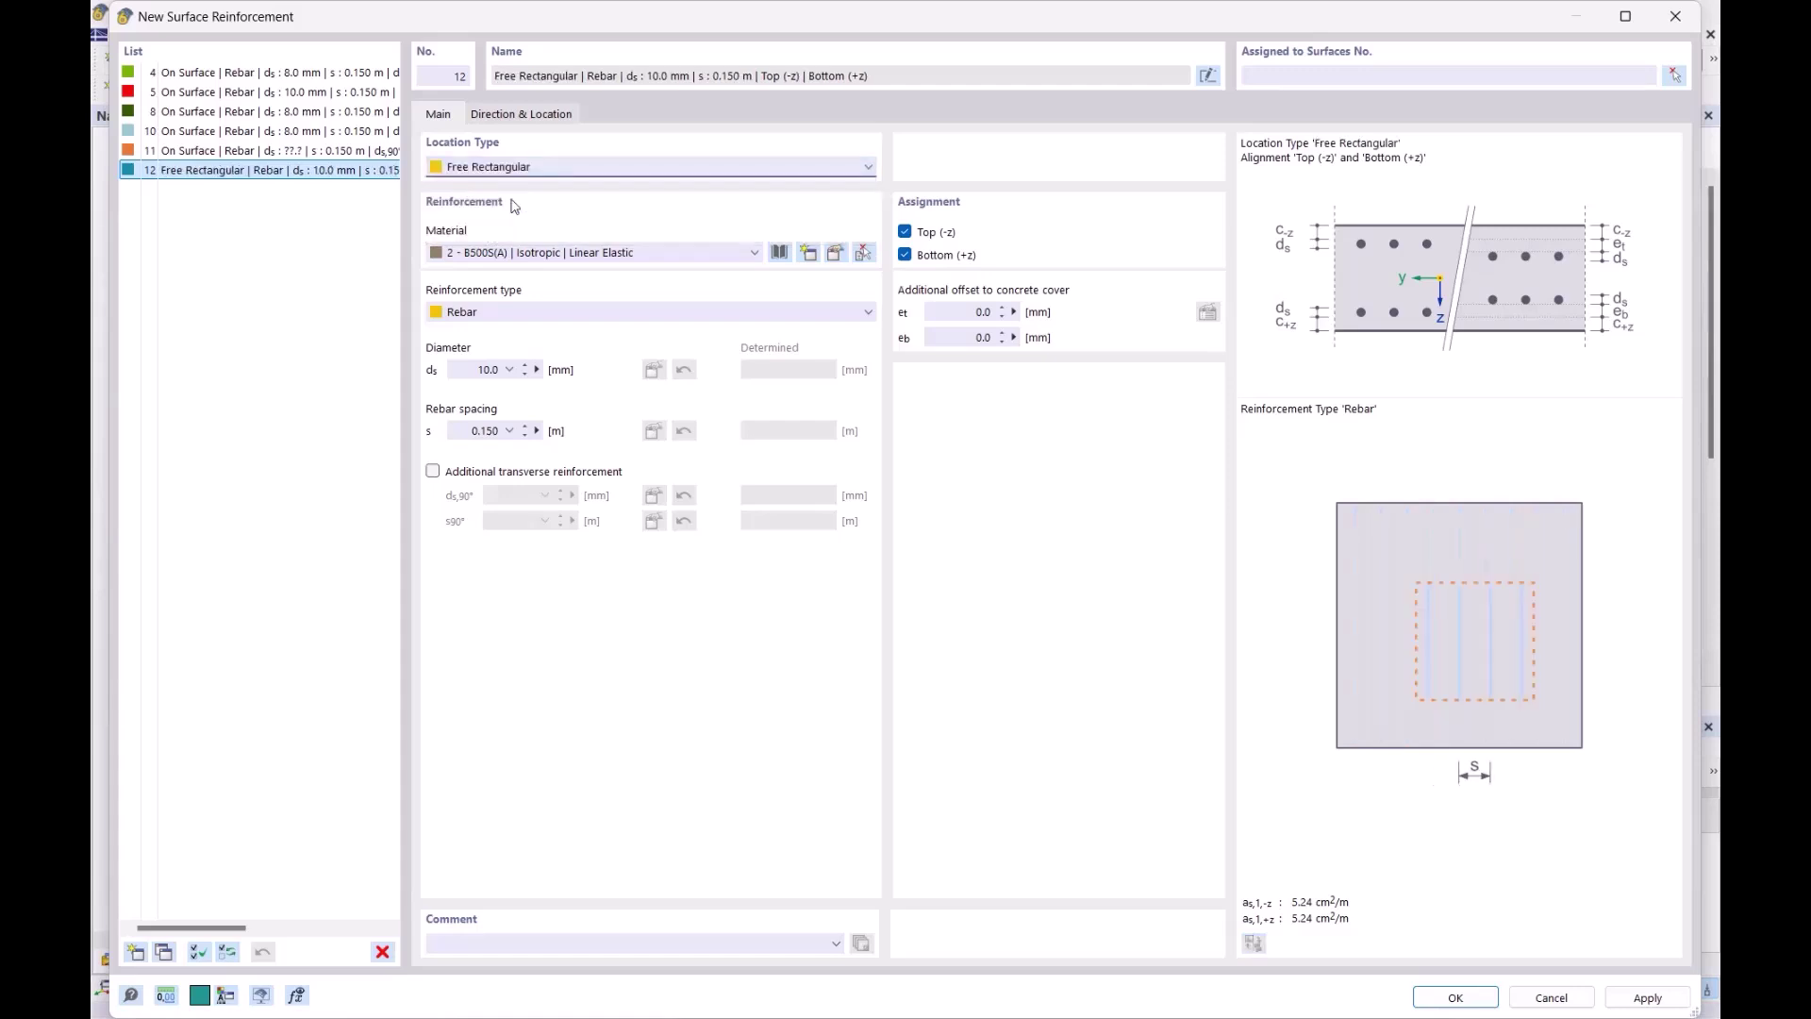
Add transverse reinforcement and set the main rebar diameter to Auto, accepting limits of 10 to 20 mm
click(467, 473)
click(498, 370)
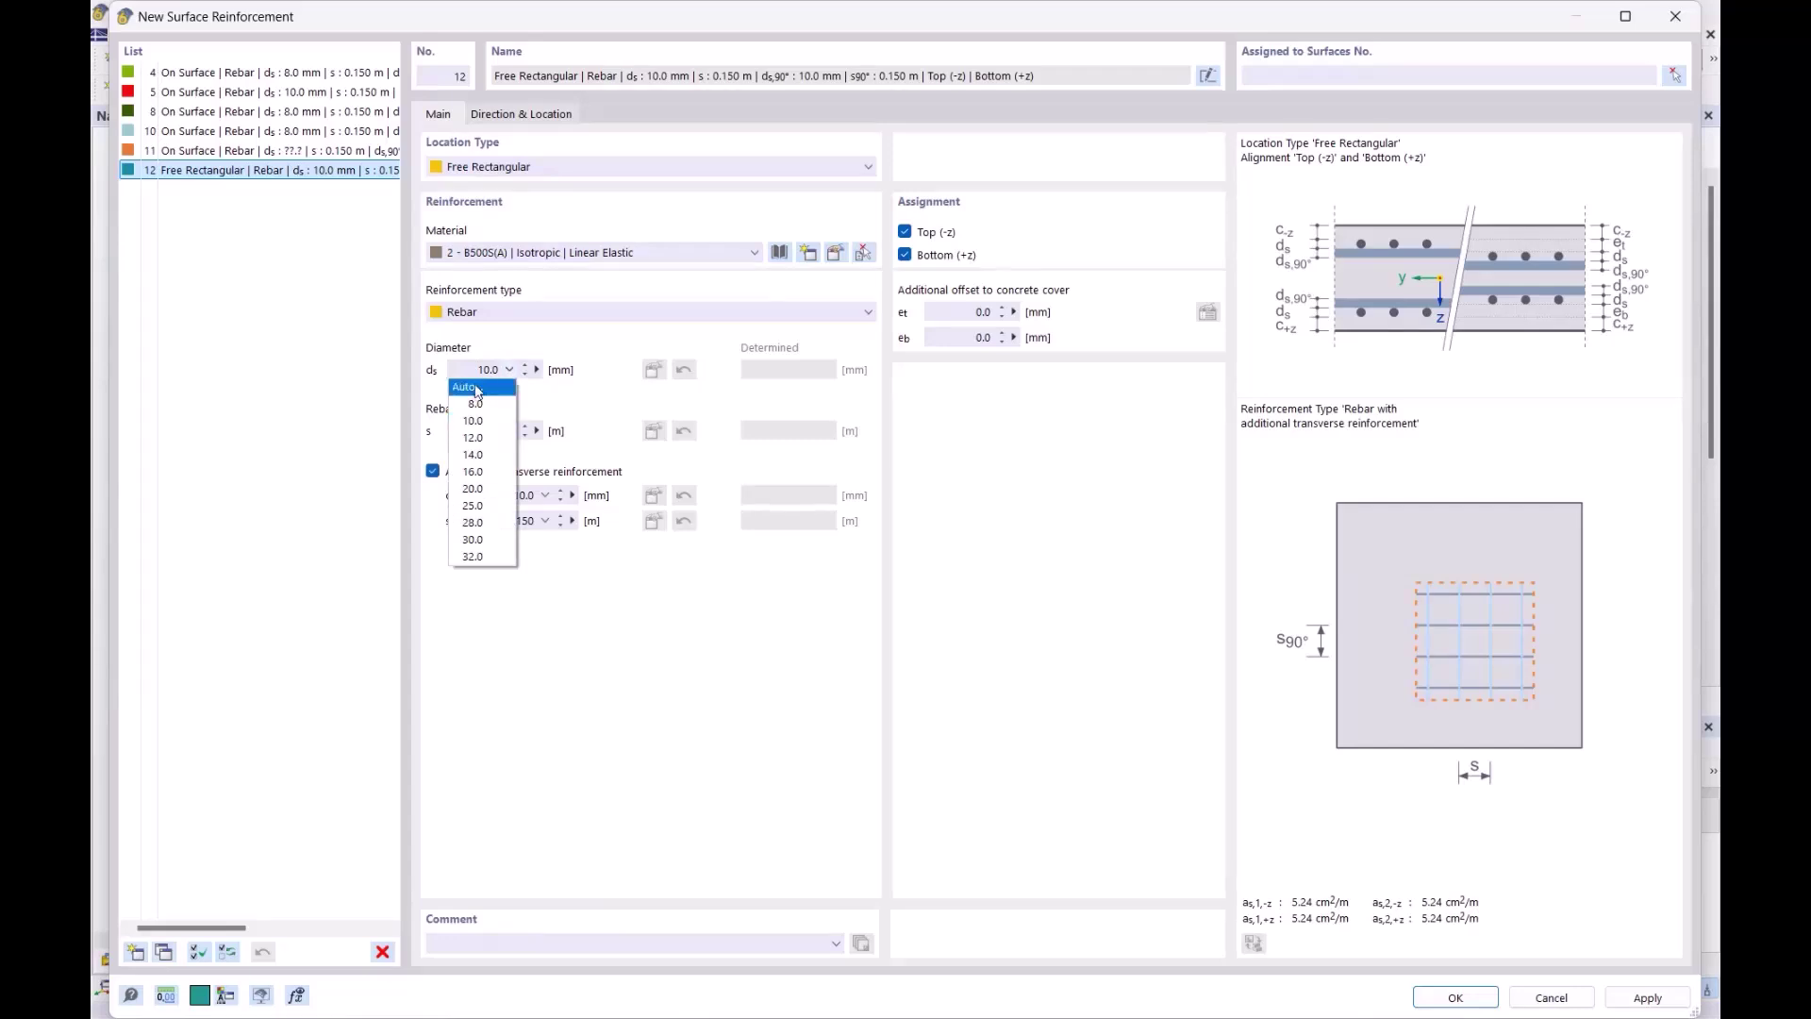
click(476, 387)
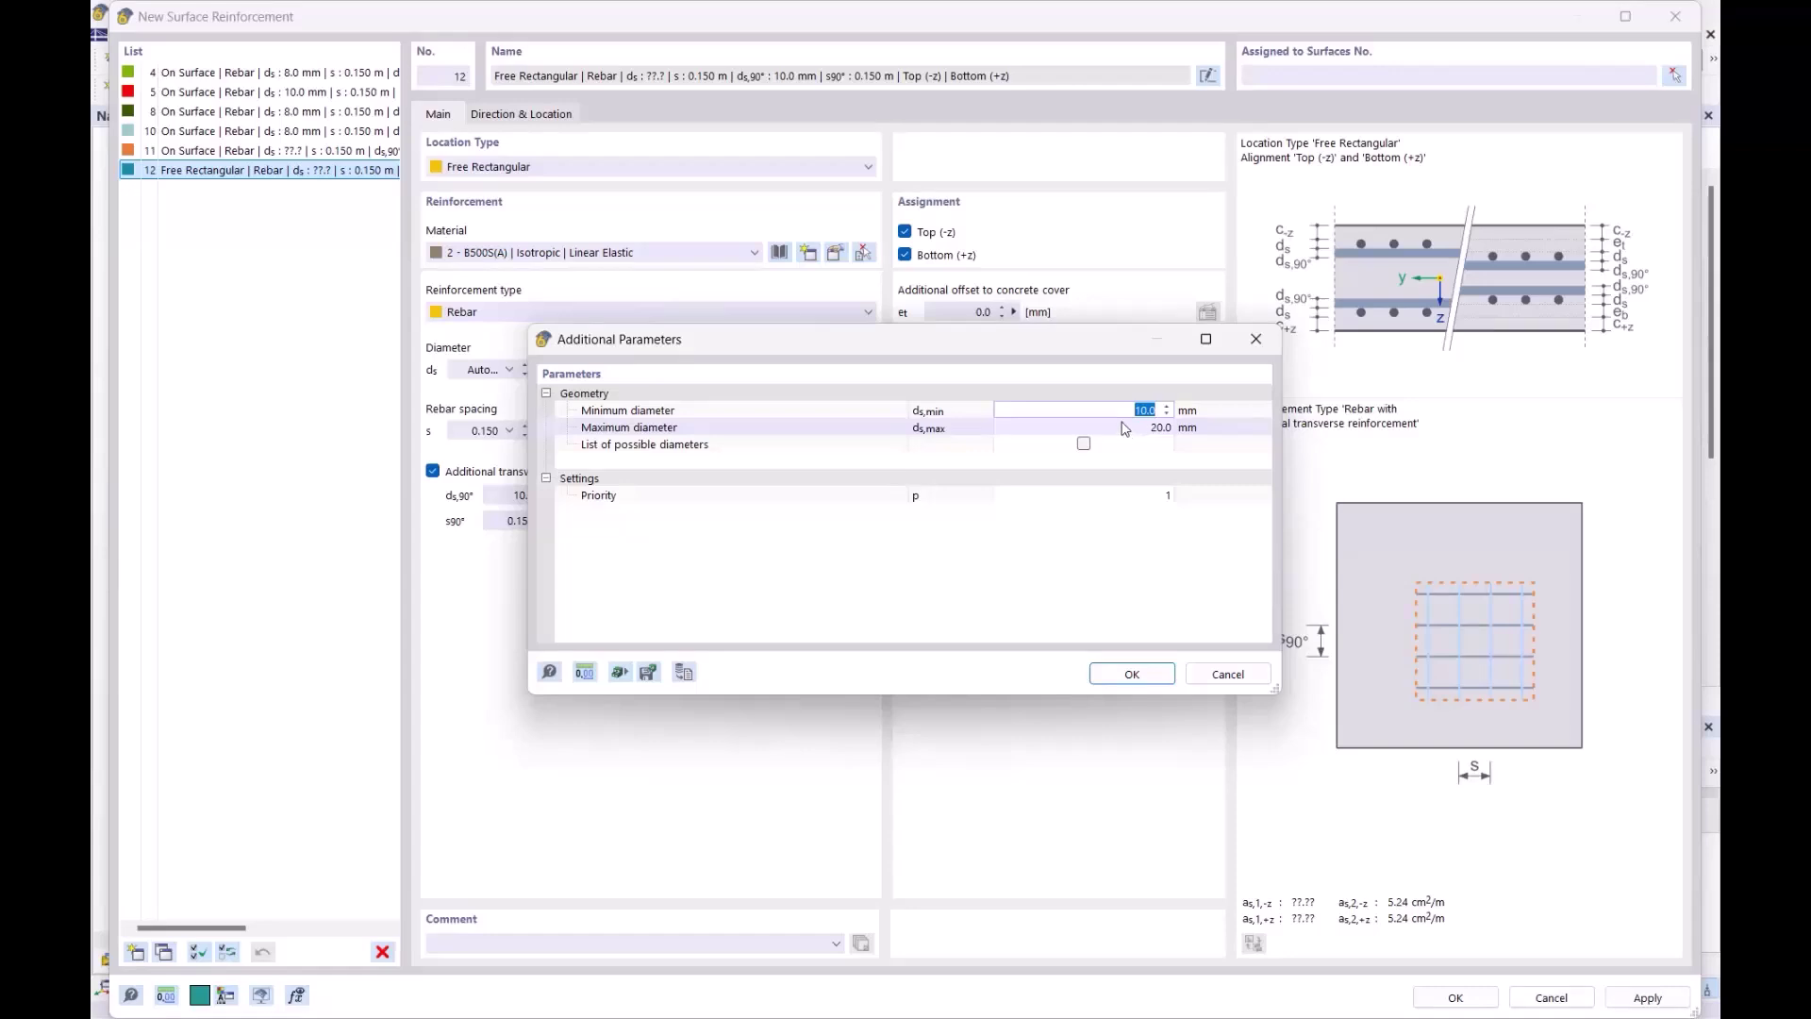
drag(1041, 336, 1116, 300)
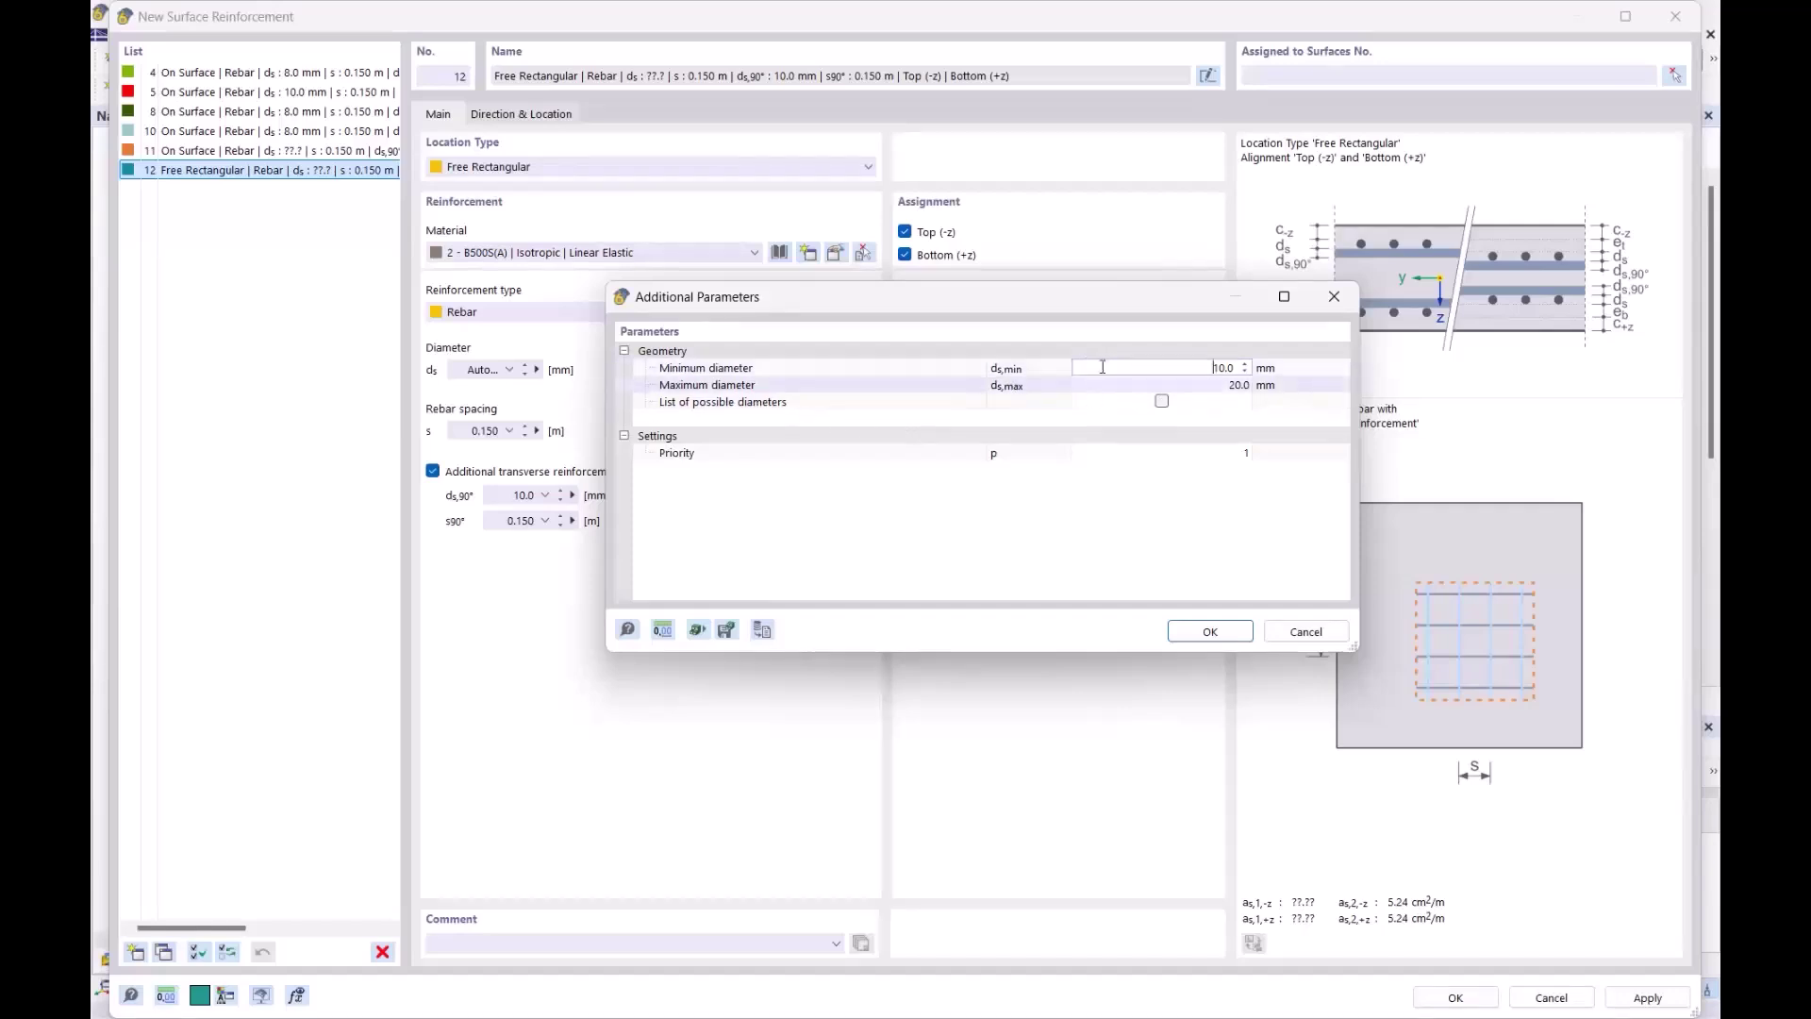
drag(712, 302, 777, 490)
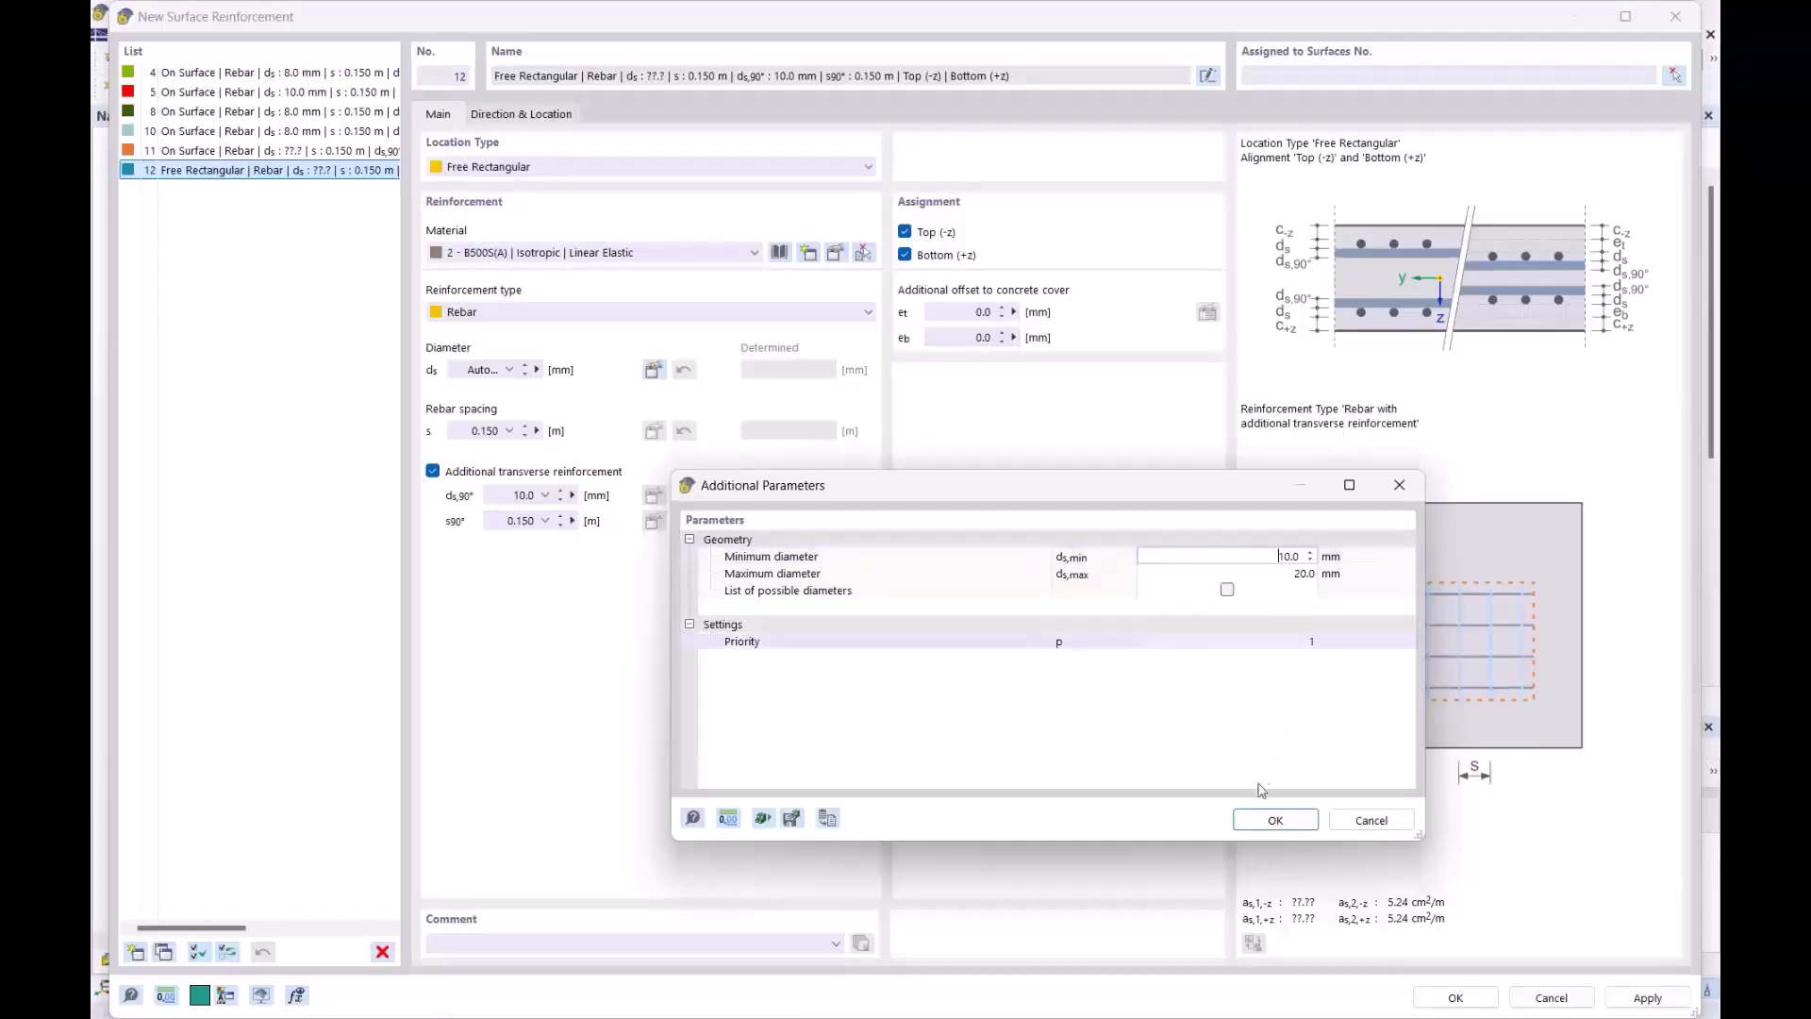
click(1275, 820)
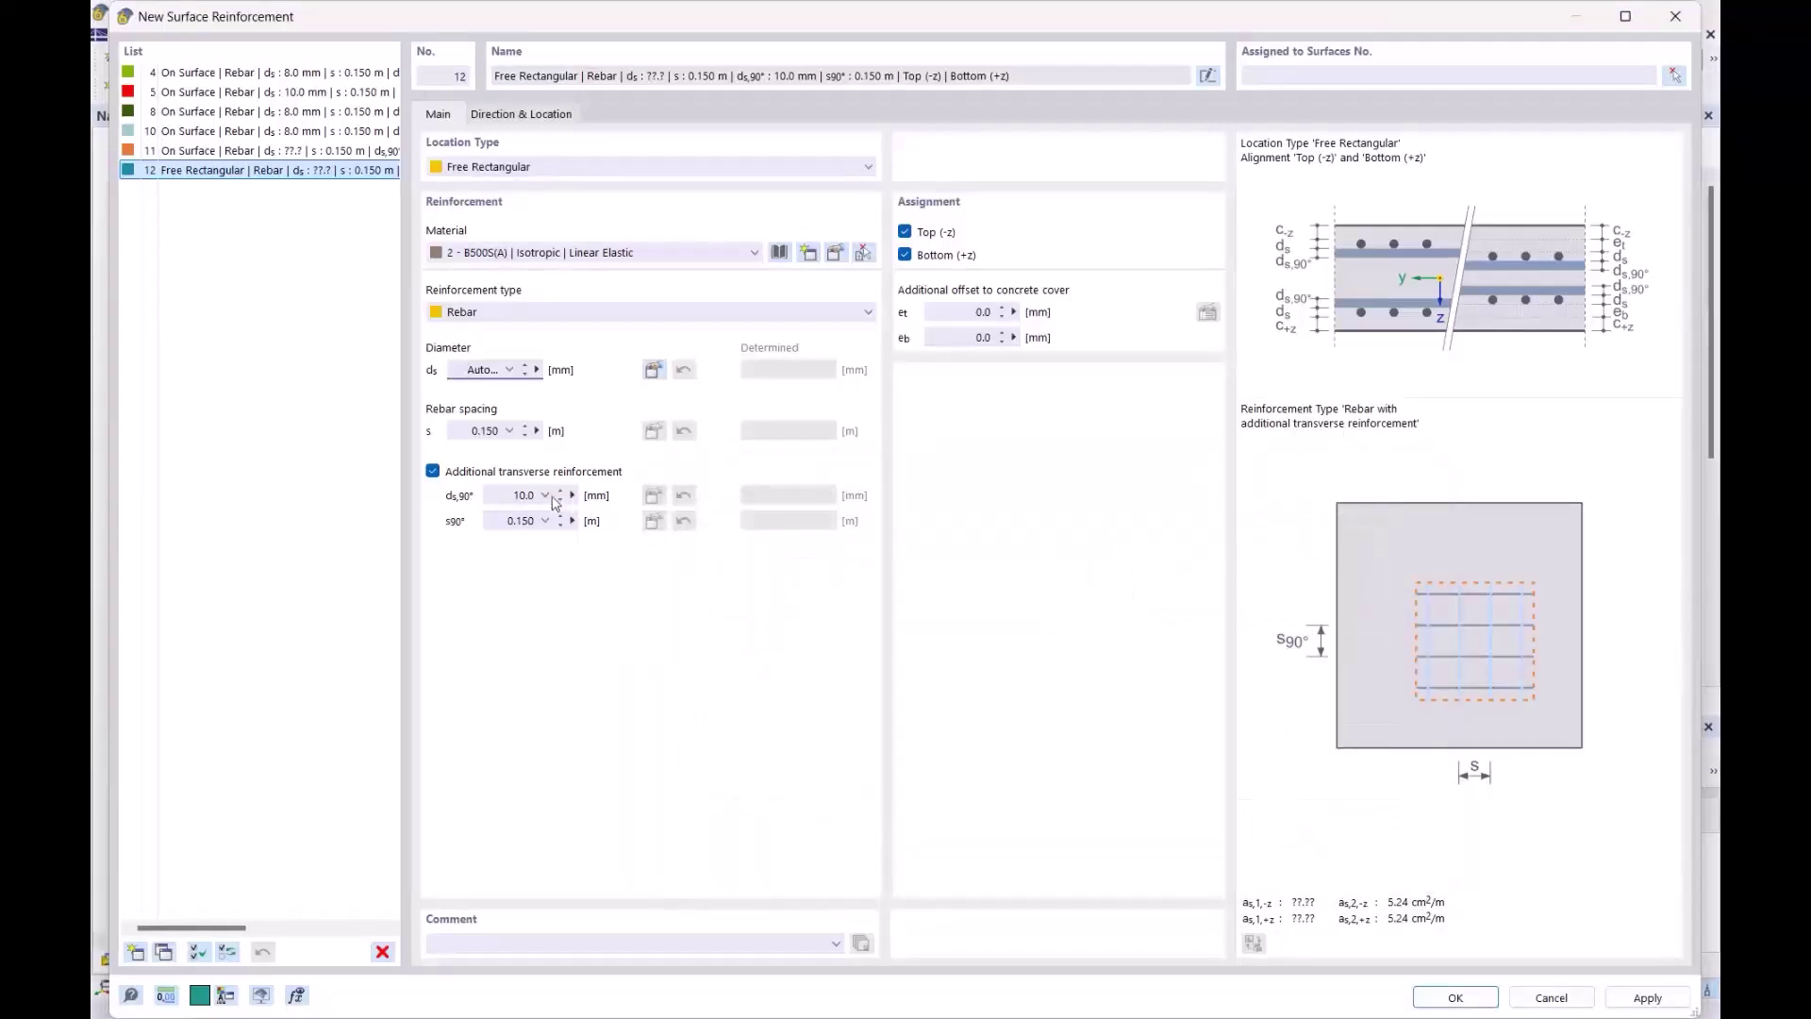
Set the transverse rebar diameter to Auto and assign the reinforcement only to the top (-z) side
click(531, 498)
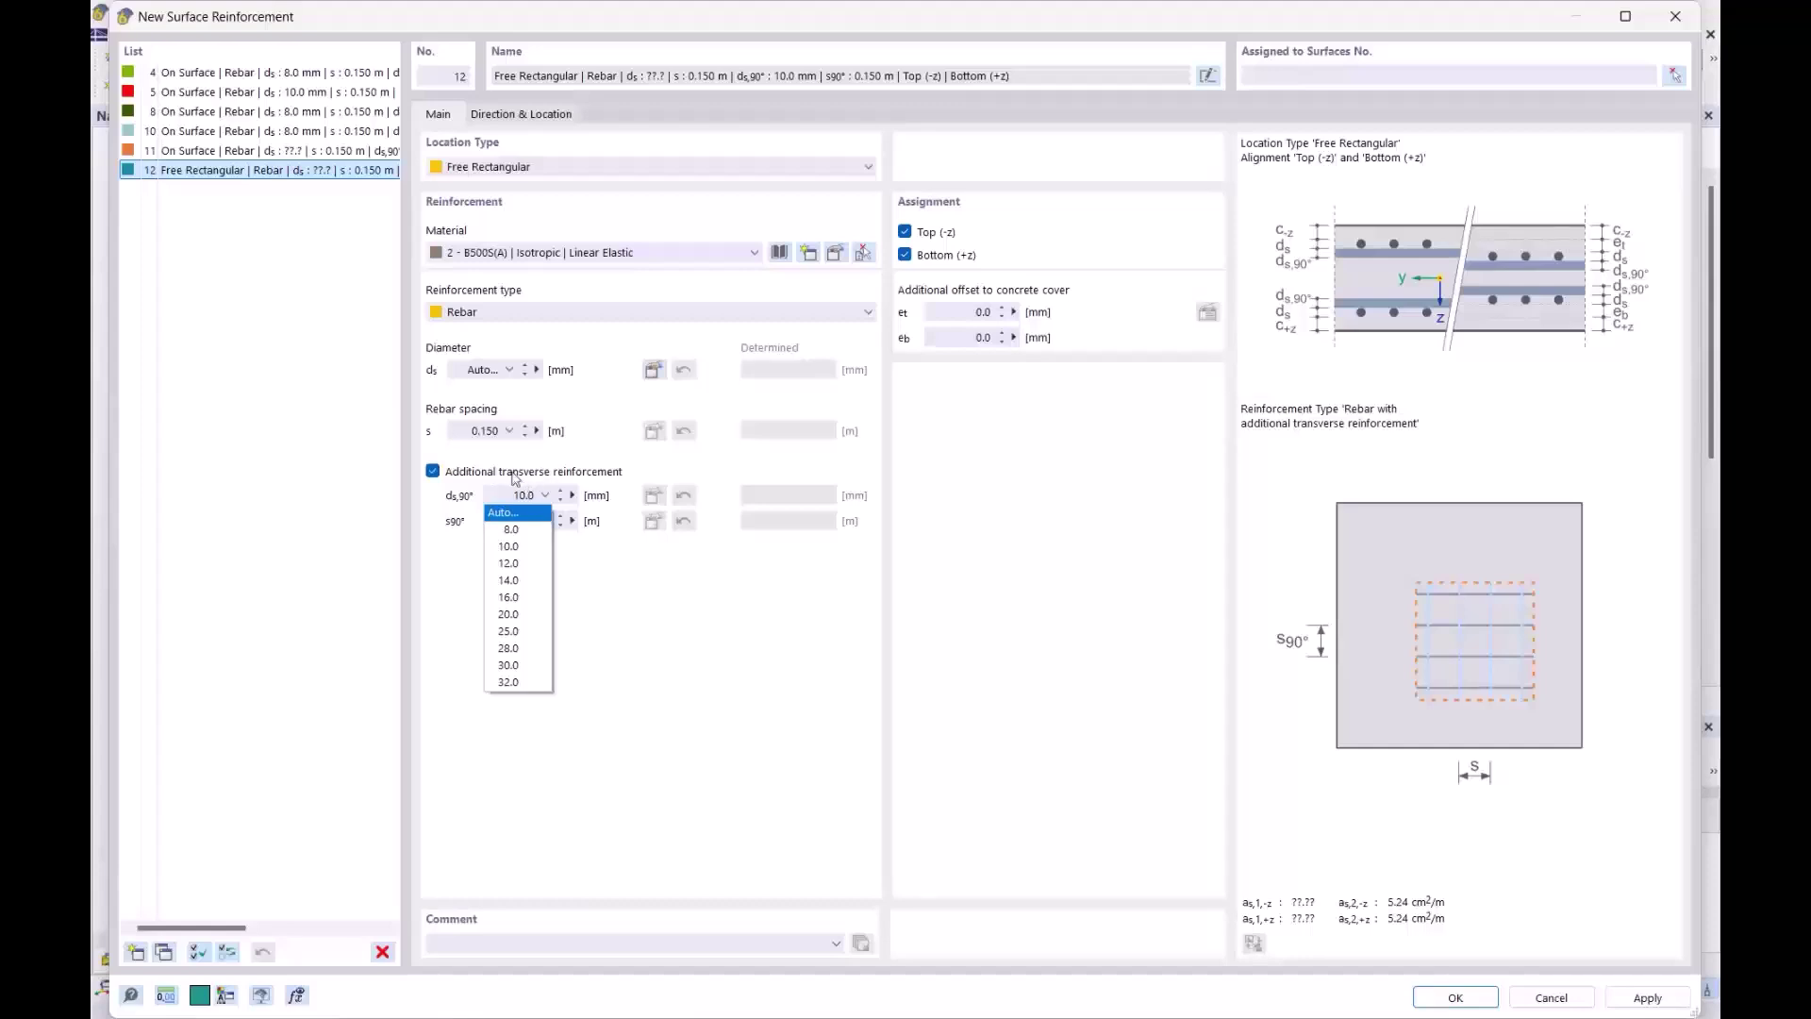
click(511, 514)
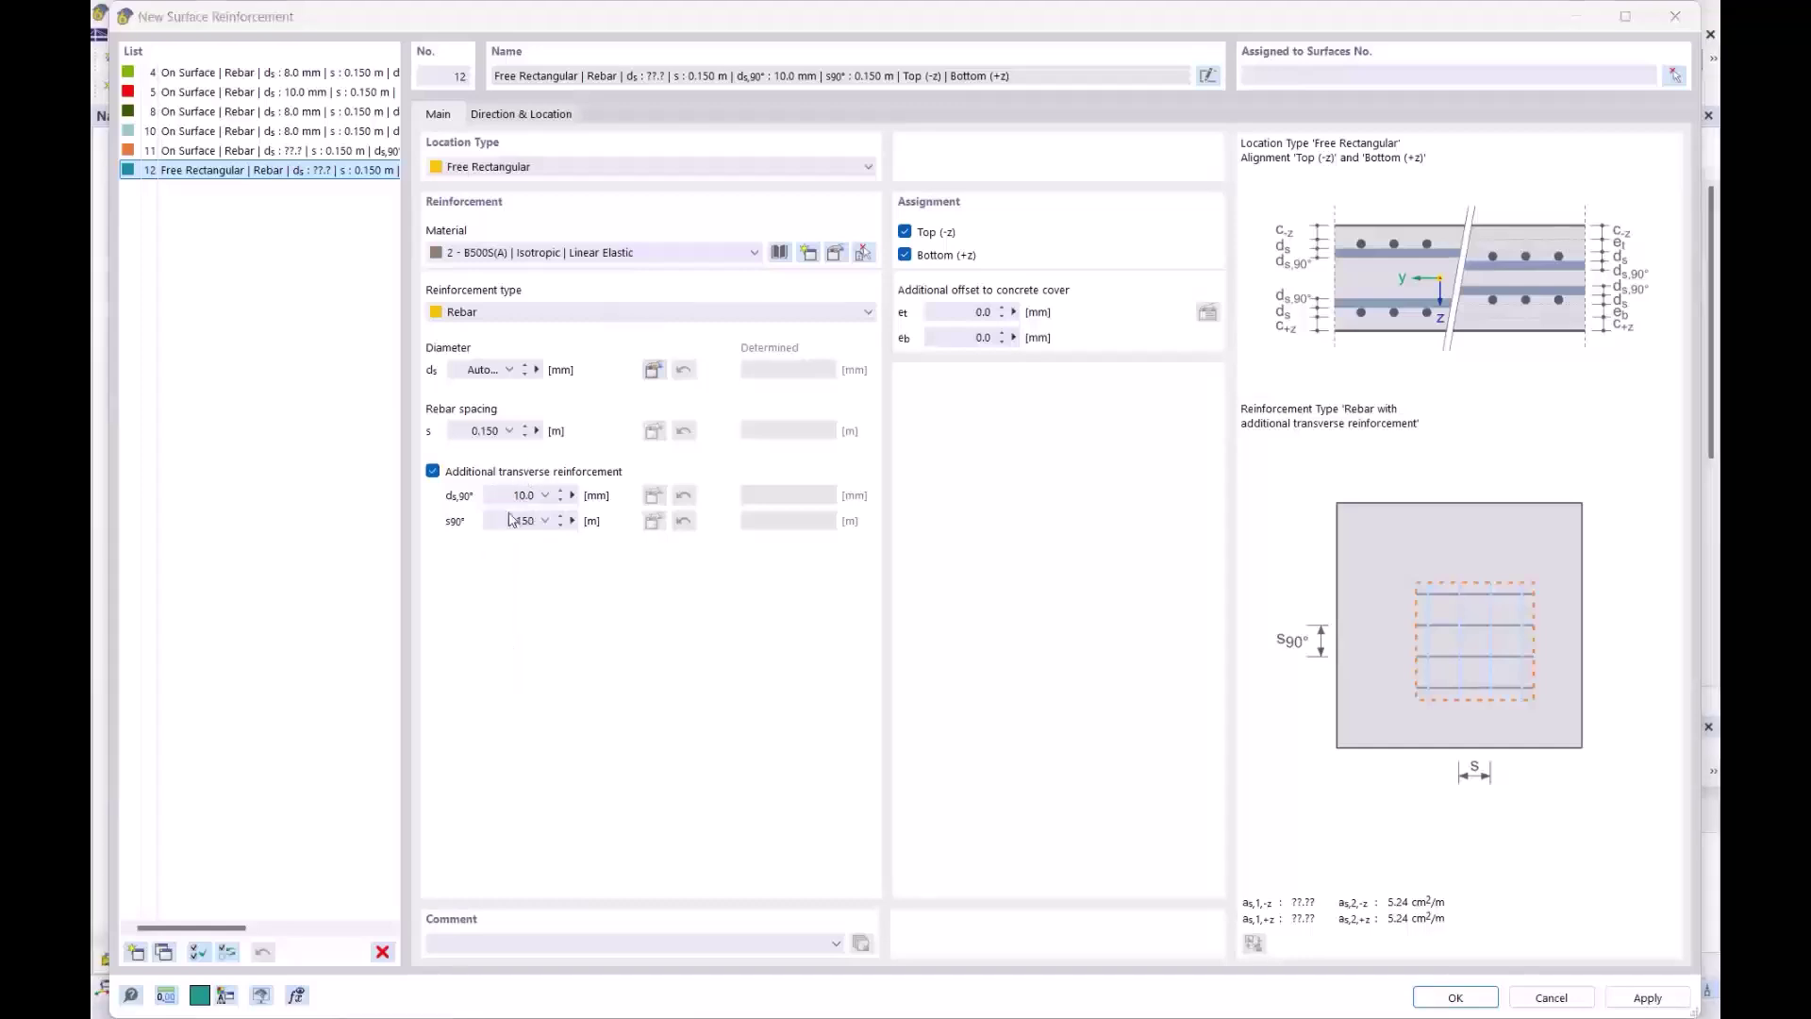
click(1131, 675)
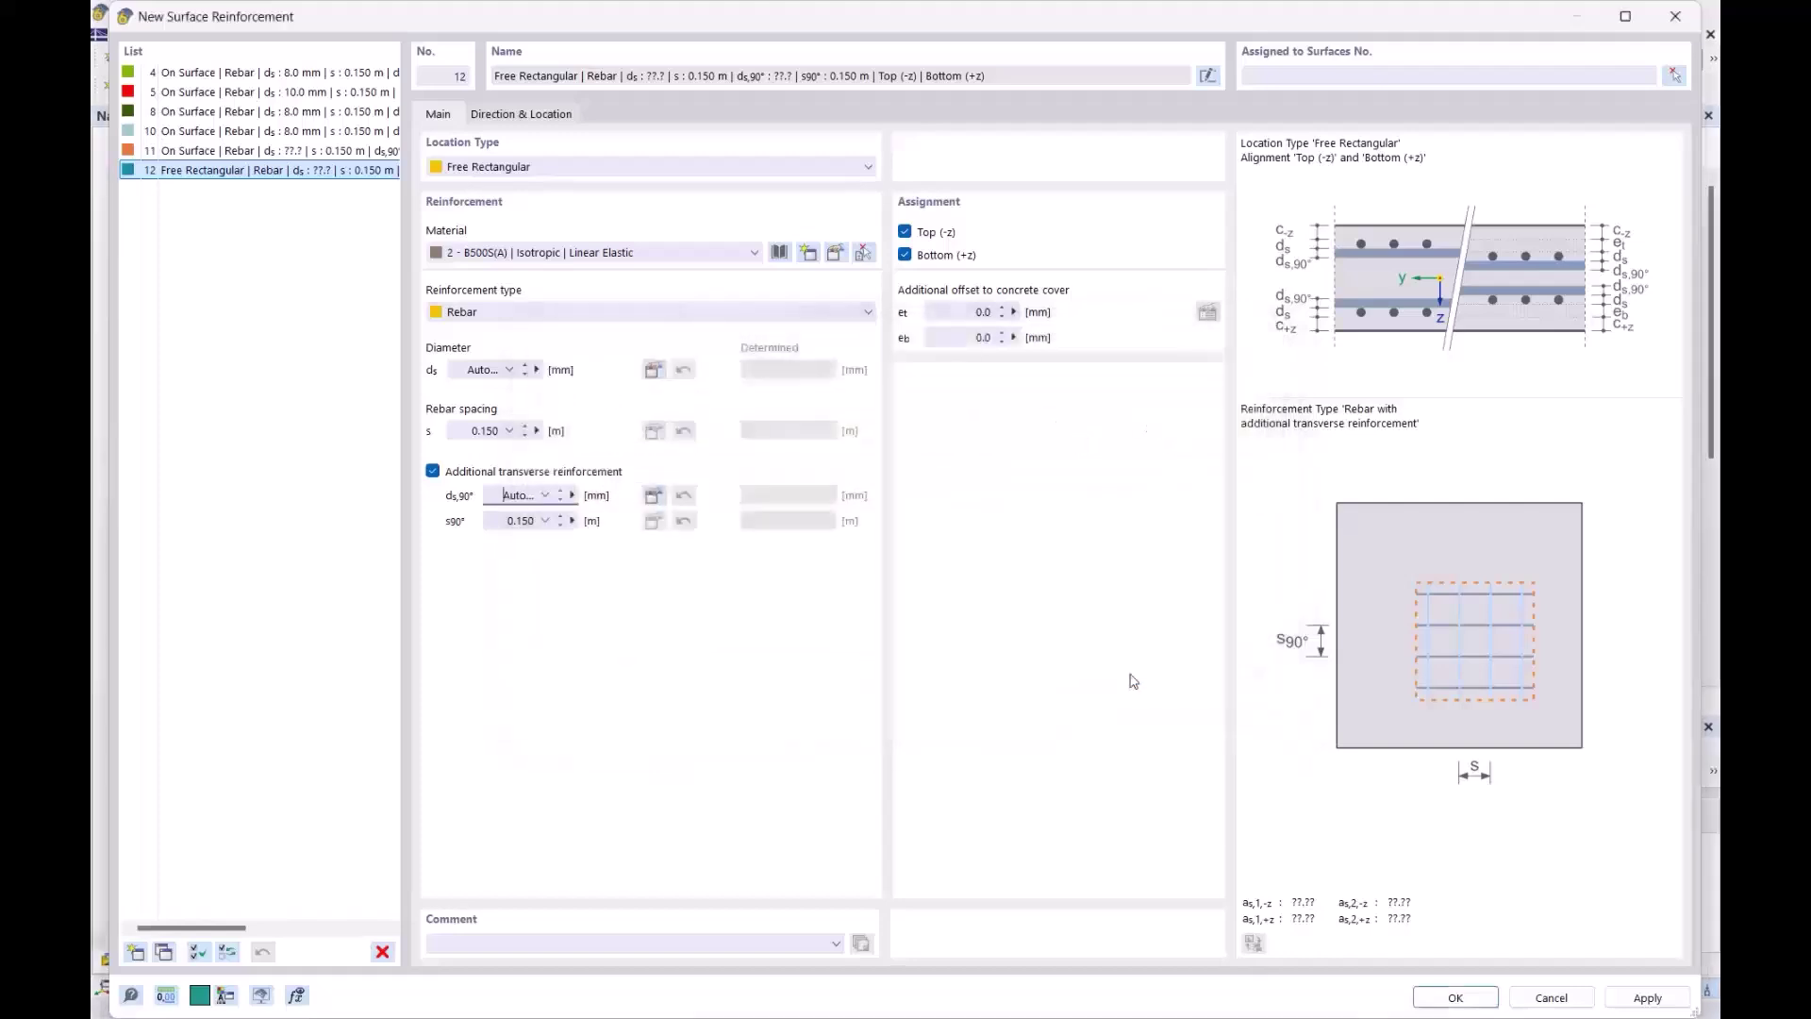
click(519, 115)
click(448, 116)
click(905, 256)
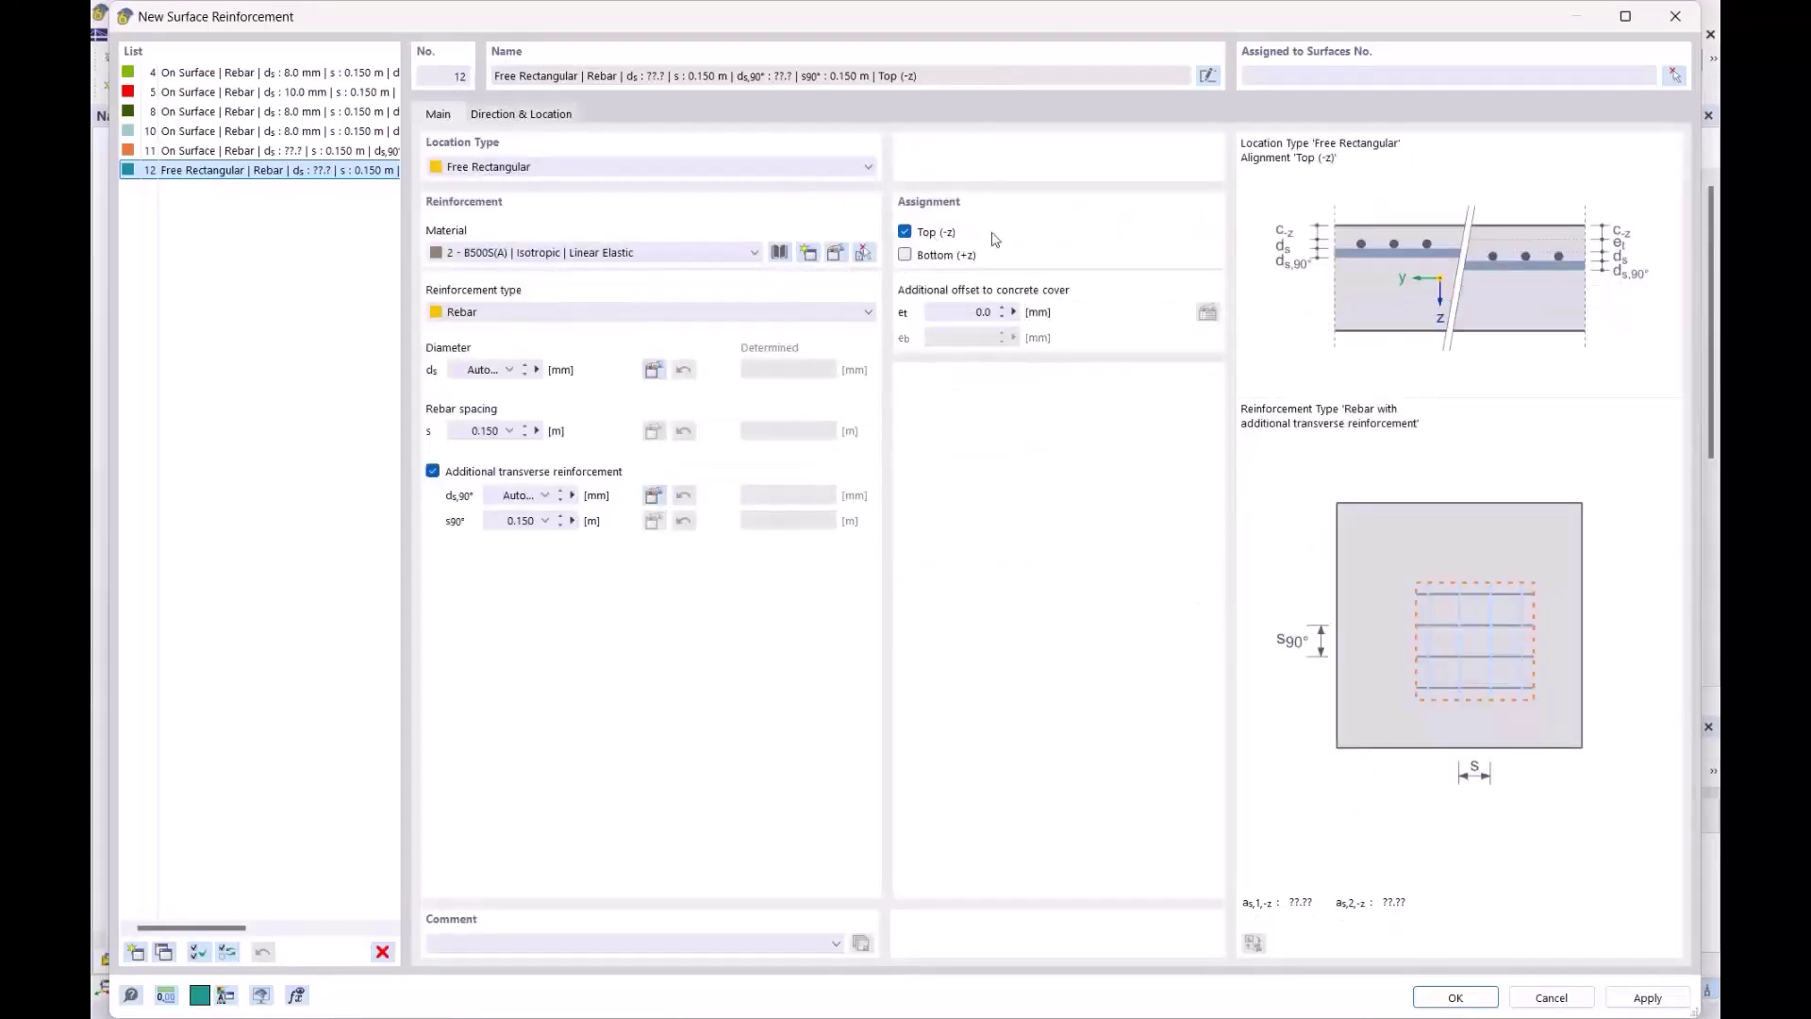
Define the reinforcement location by center and sides, with side lengths a and b of 1 m each
click(492, 117)
click(964, 301)
click(964, 375)
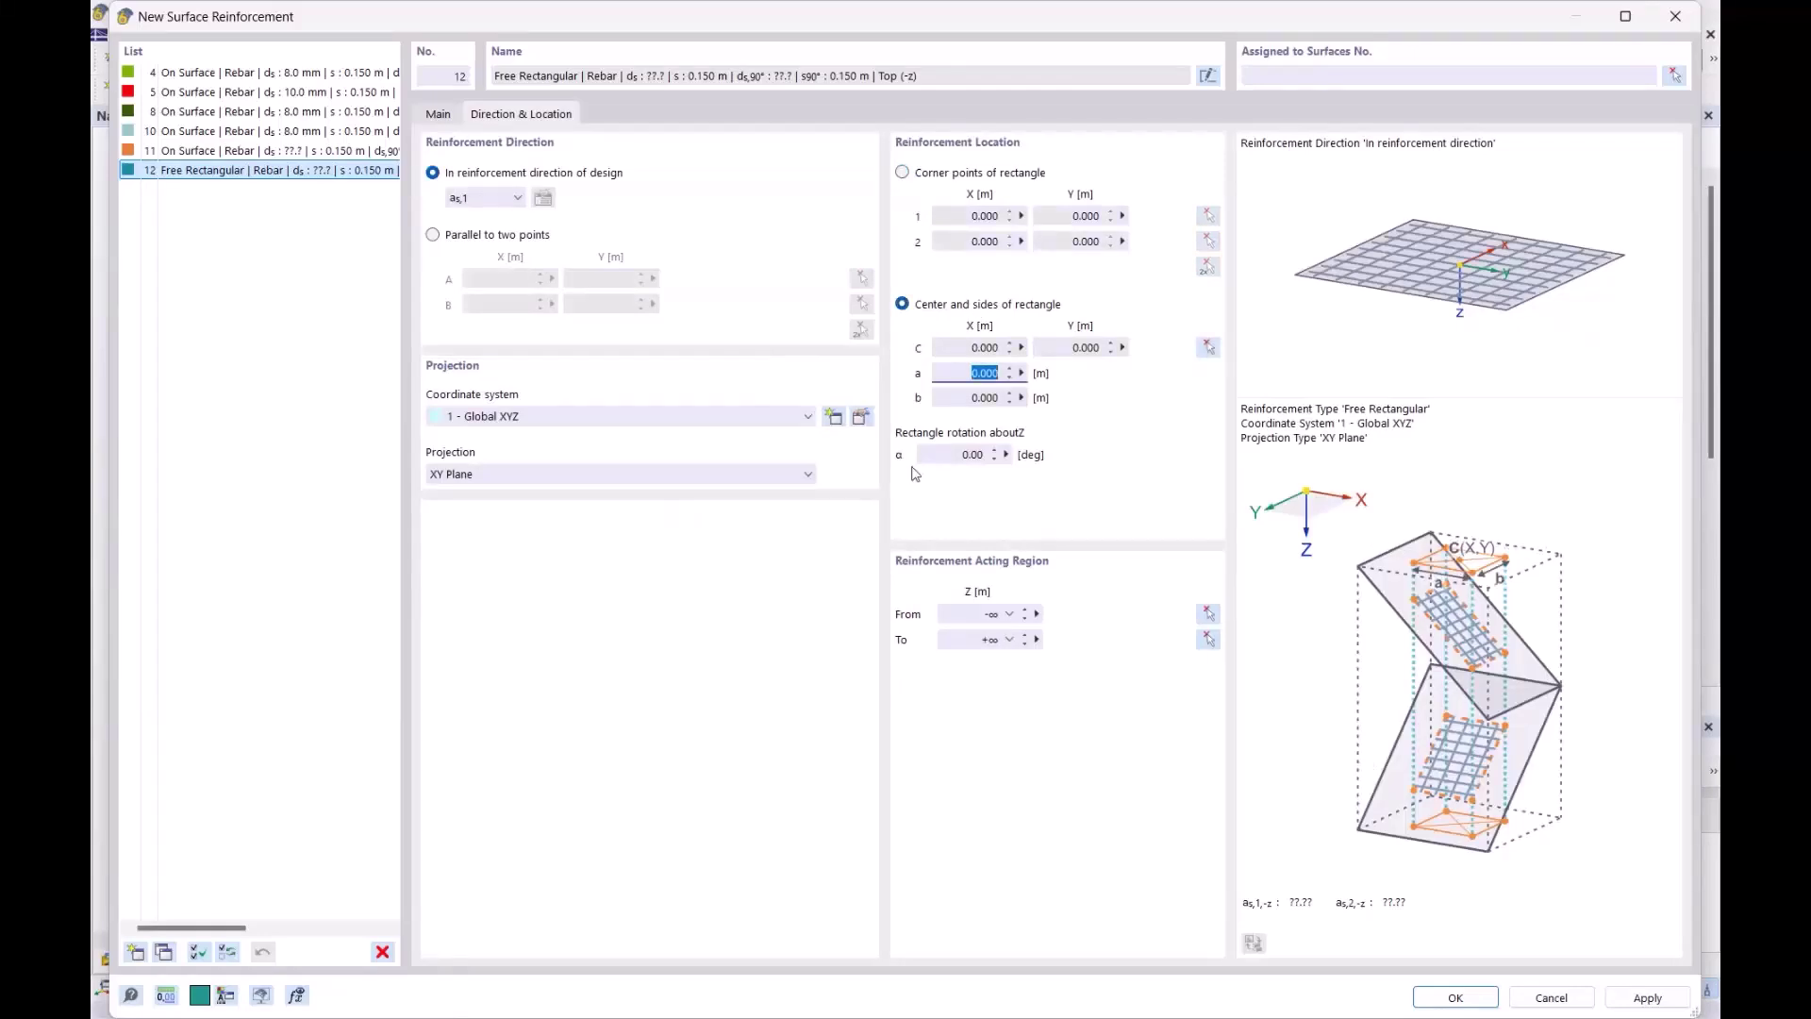
text(1)
key(Tab)
text(1)
key(Return)
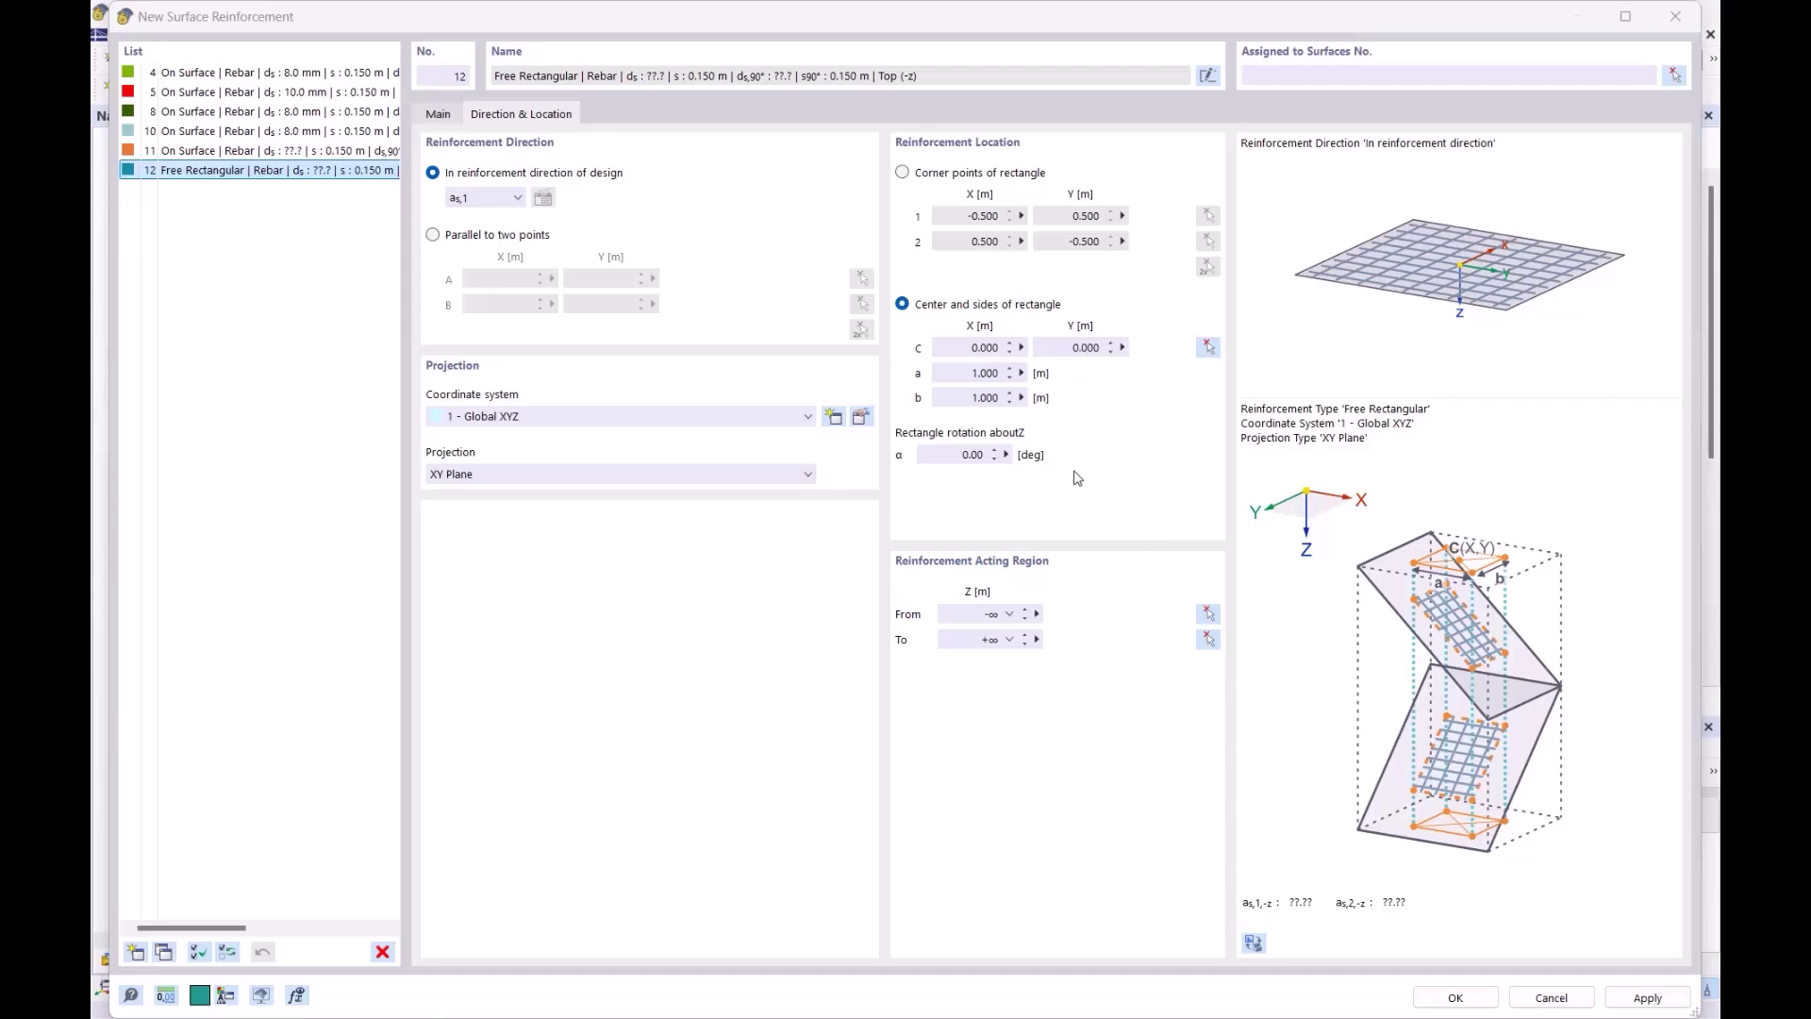
Center the reinforcement rectangle on the interior column node at X 17.5 m, Y 7.5 m and save the new reinforcement
click(1207, 347)
scroll(848, 358, up, 5)
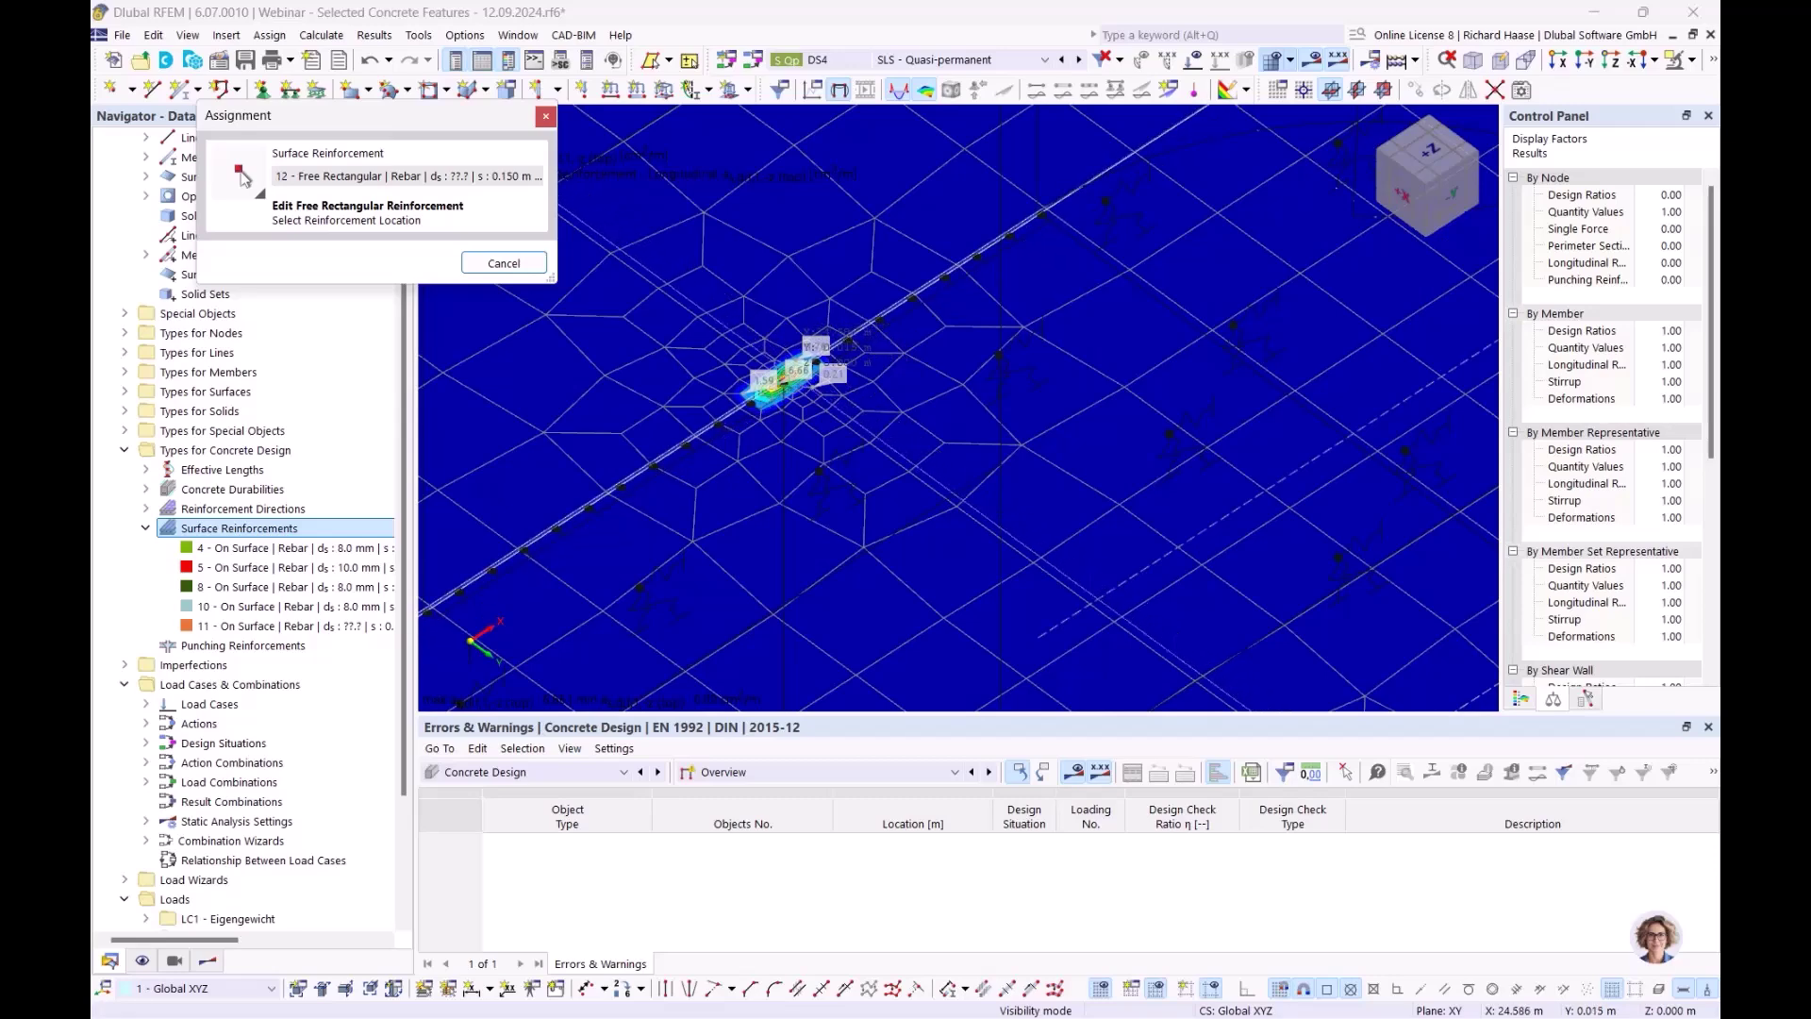
click(815, 363)
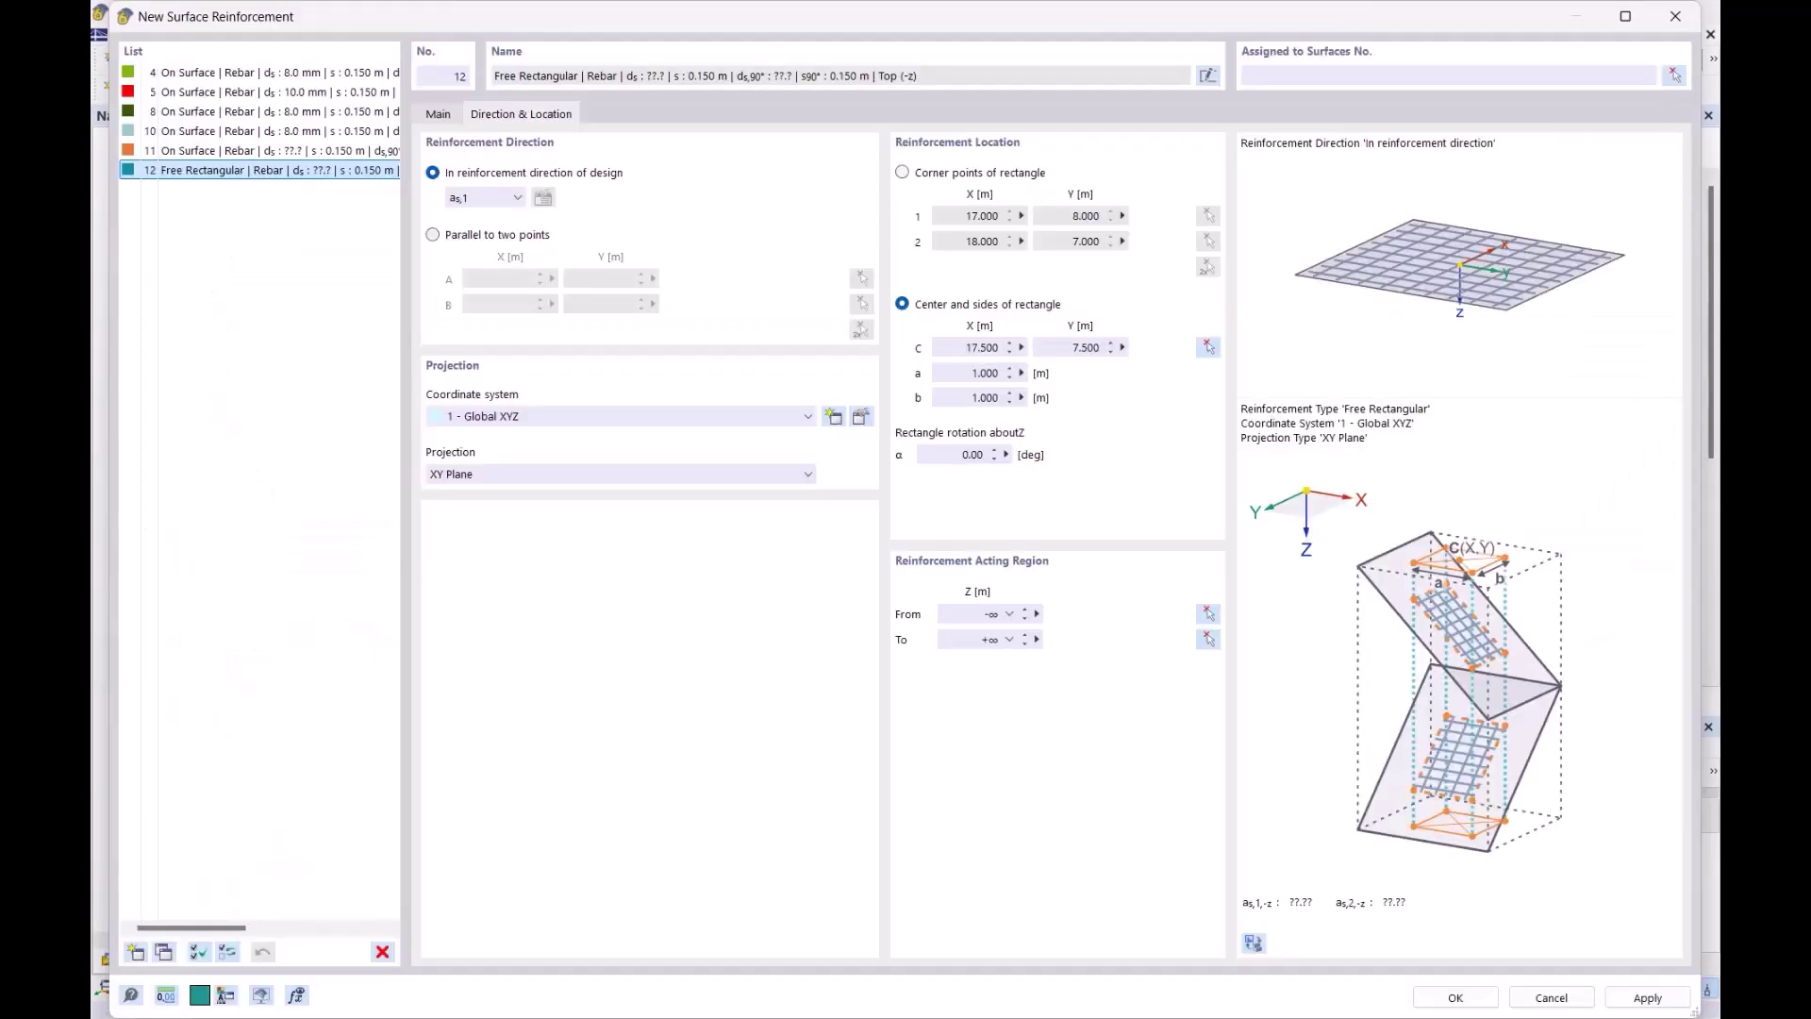
click(1456, 997)
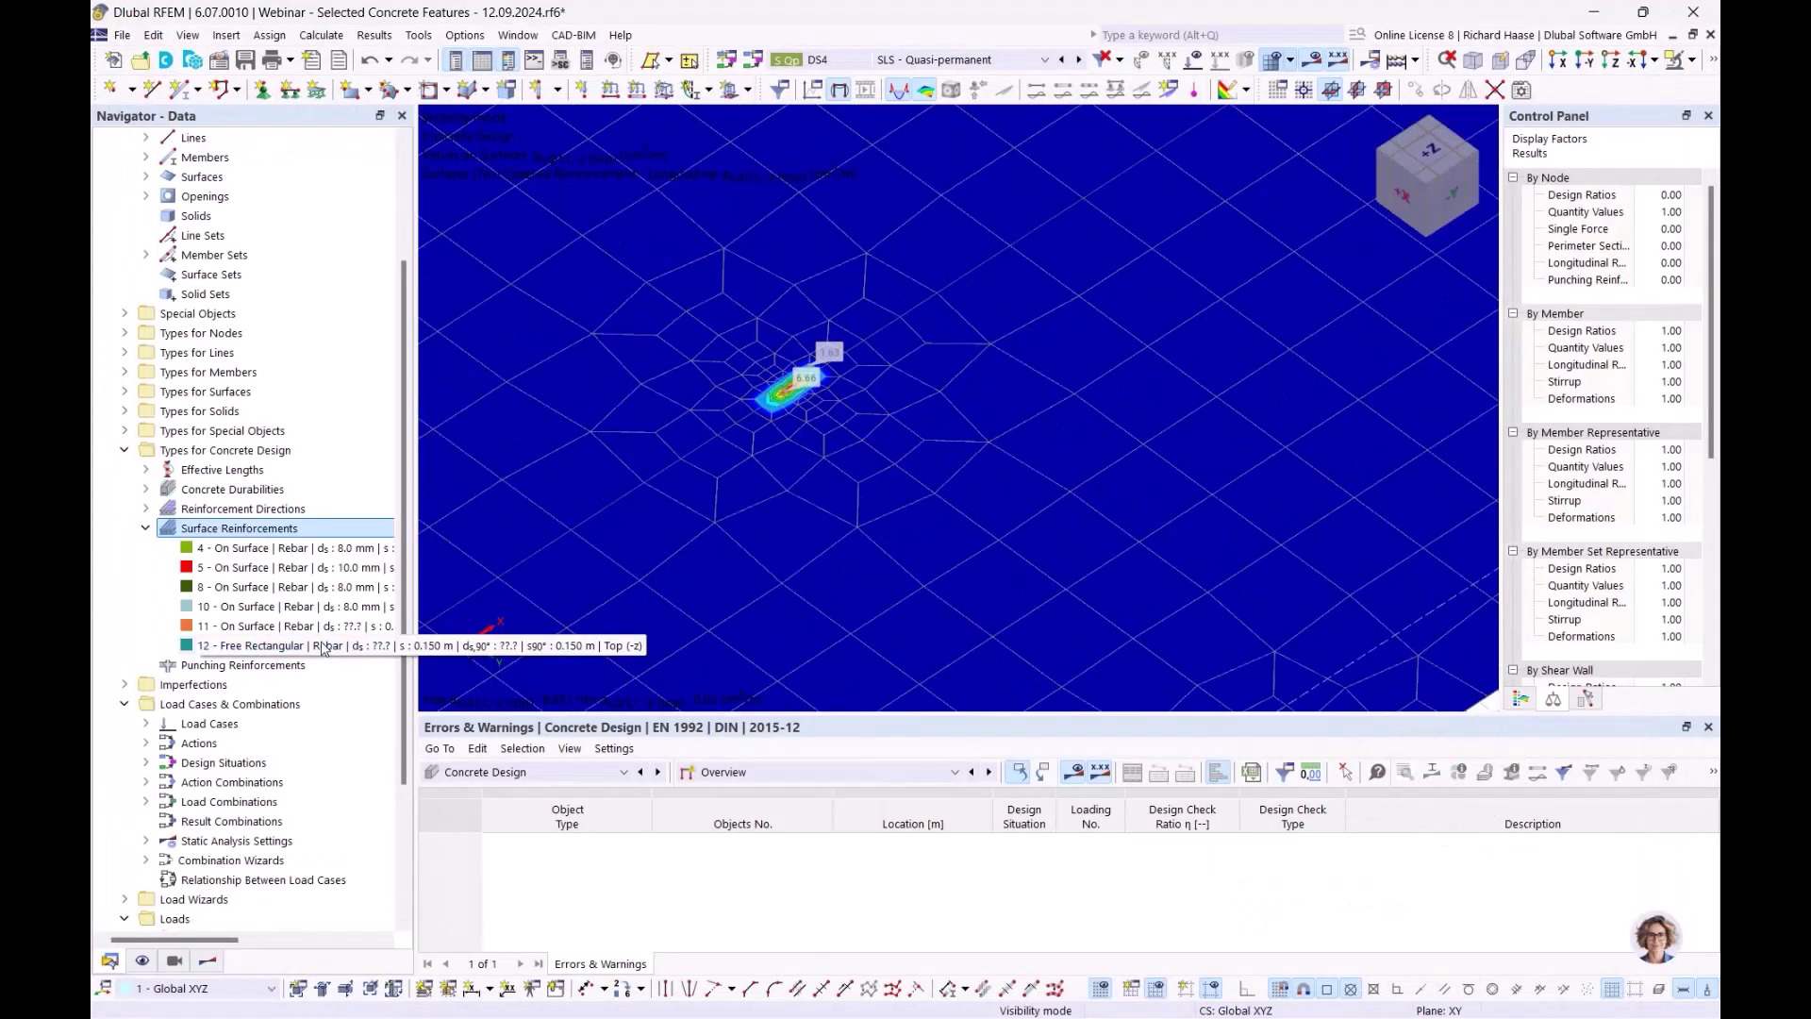
Assign the free rectangular reinforcement to roof slab surface 18 and accept deleting the existing Concrete Design results
double_click(246, 645)
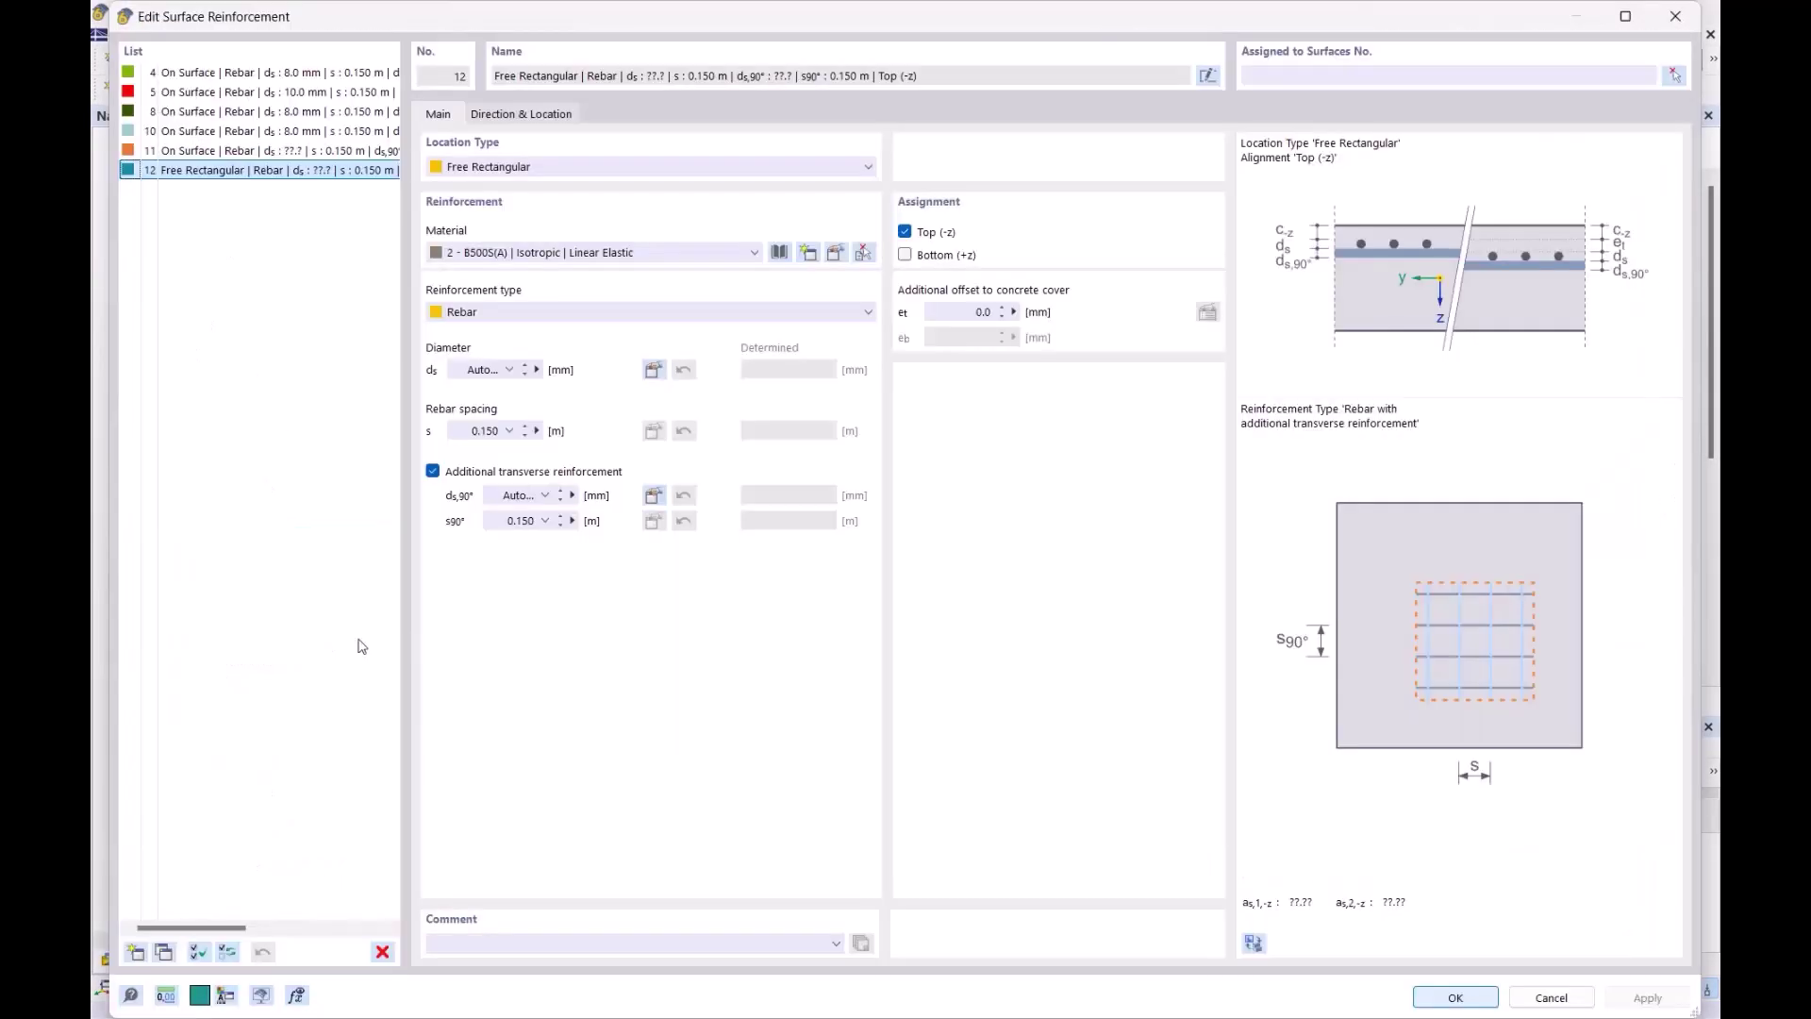
click(1674, 74)
click(916, 449)
click(422, 329)
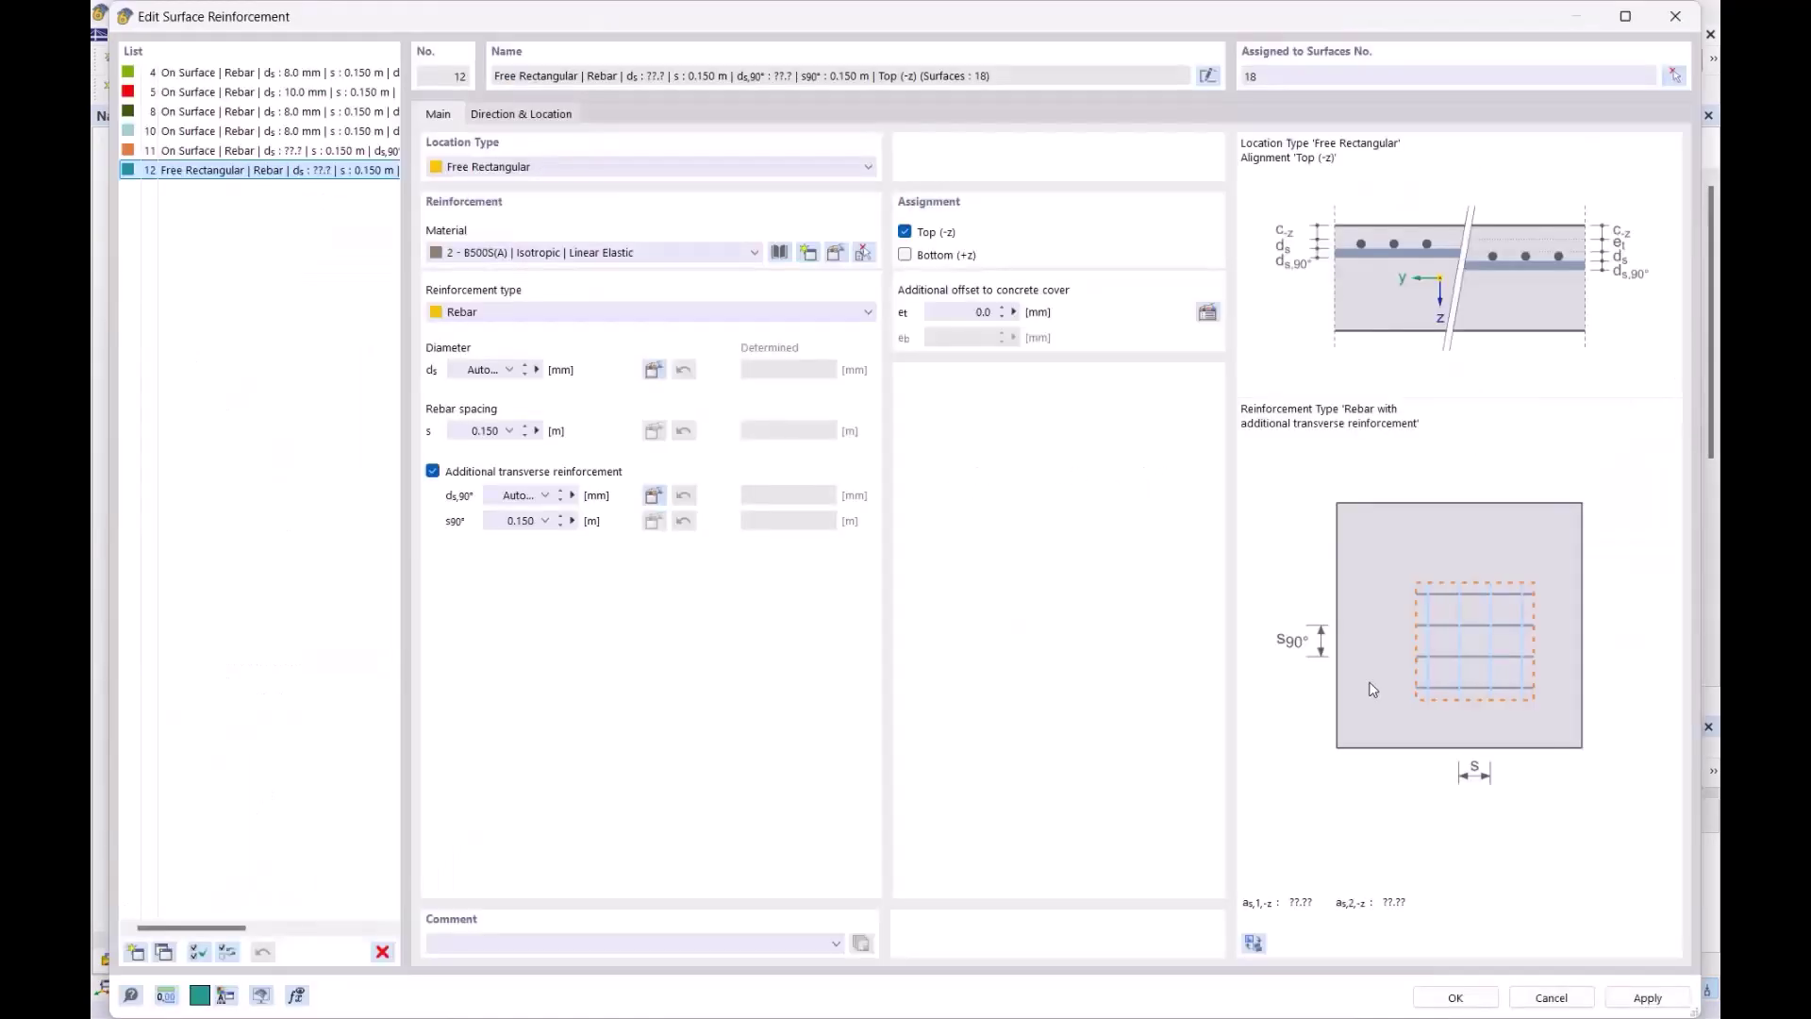
click(1455, 997)
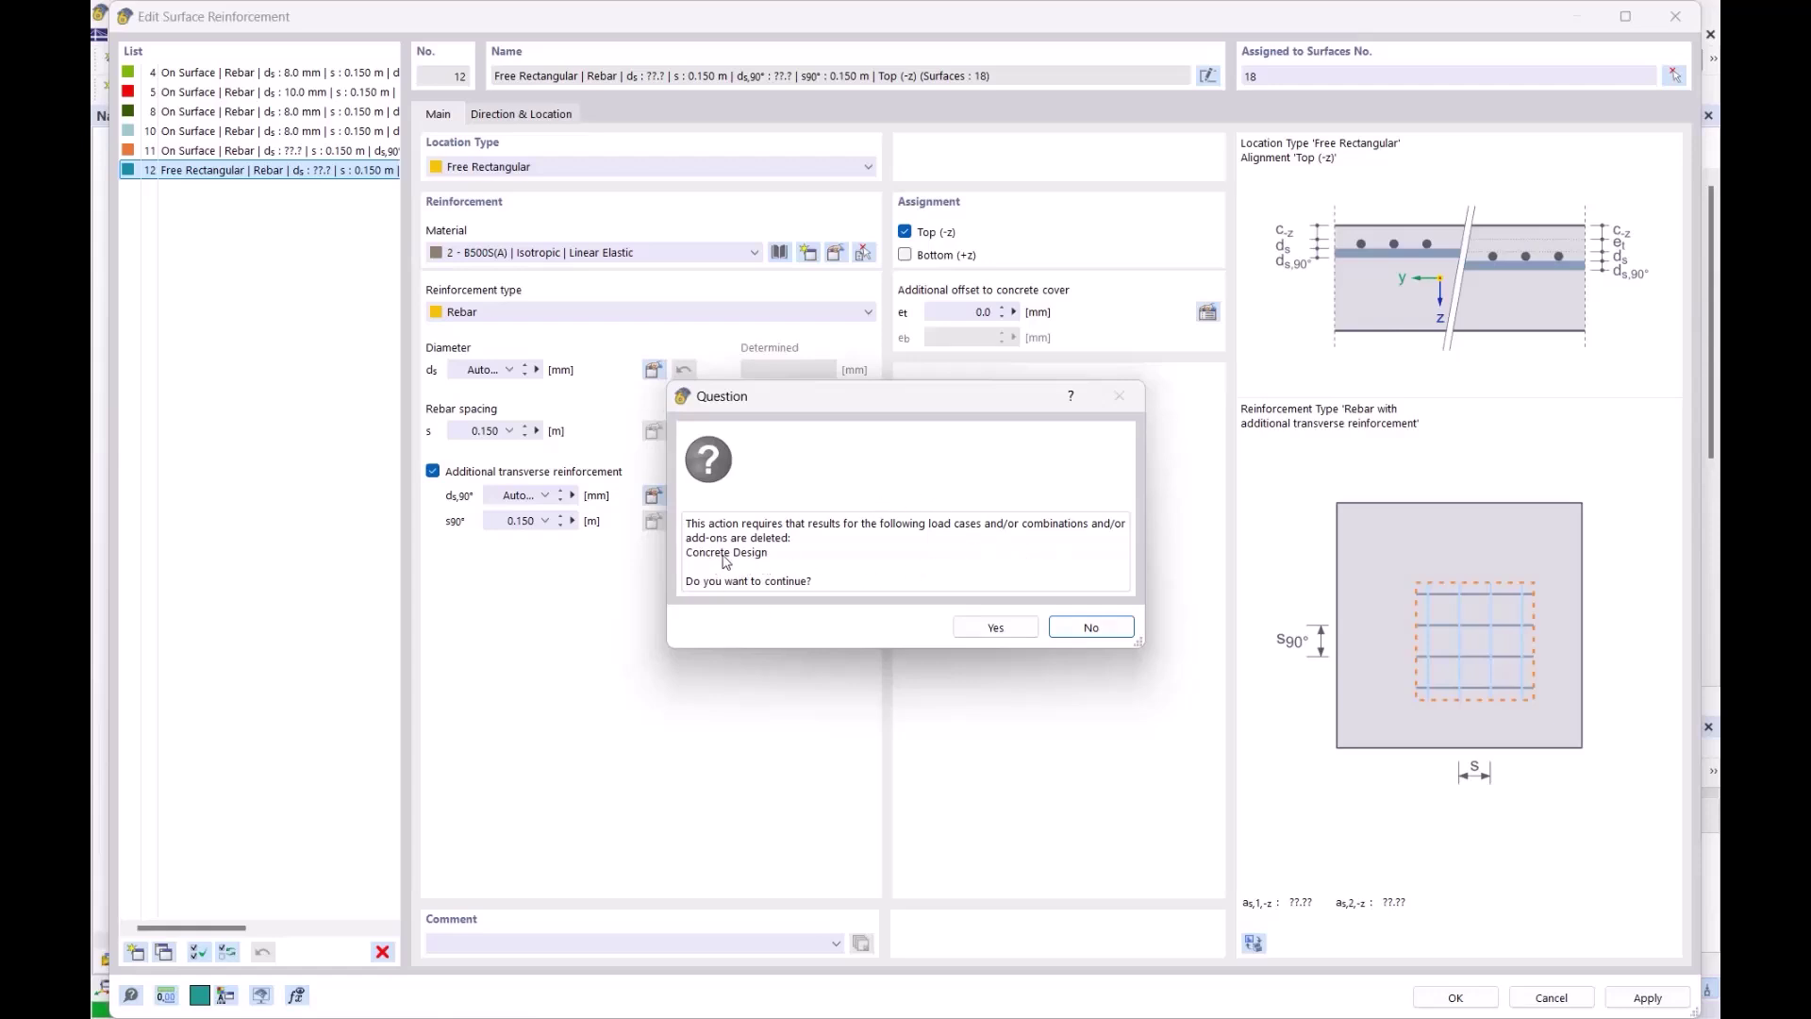
click(996, 628)
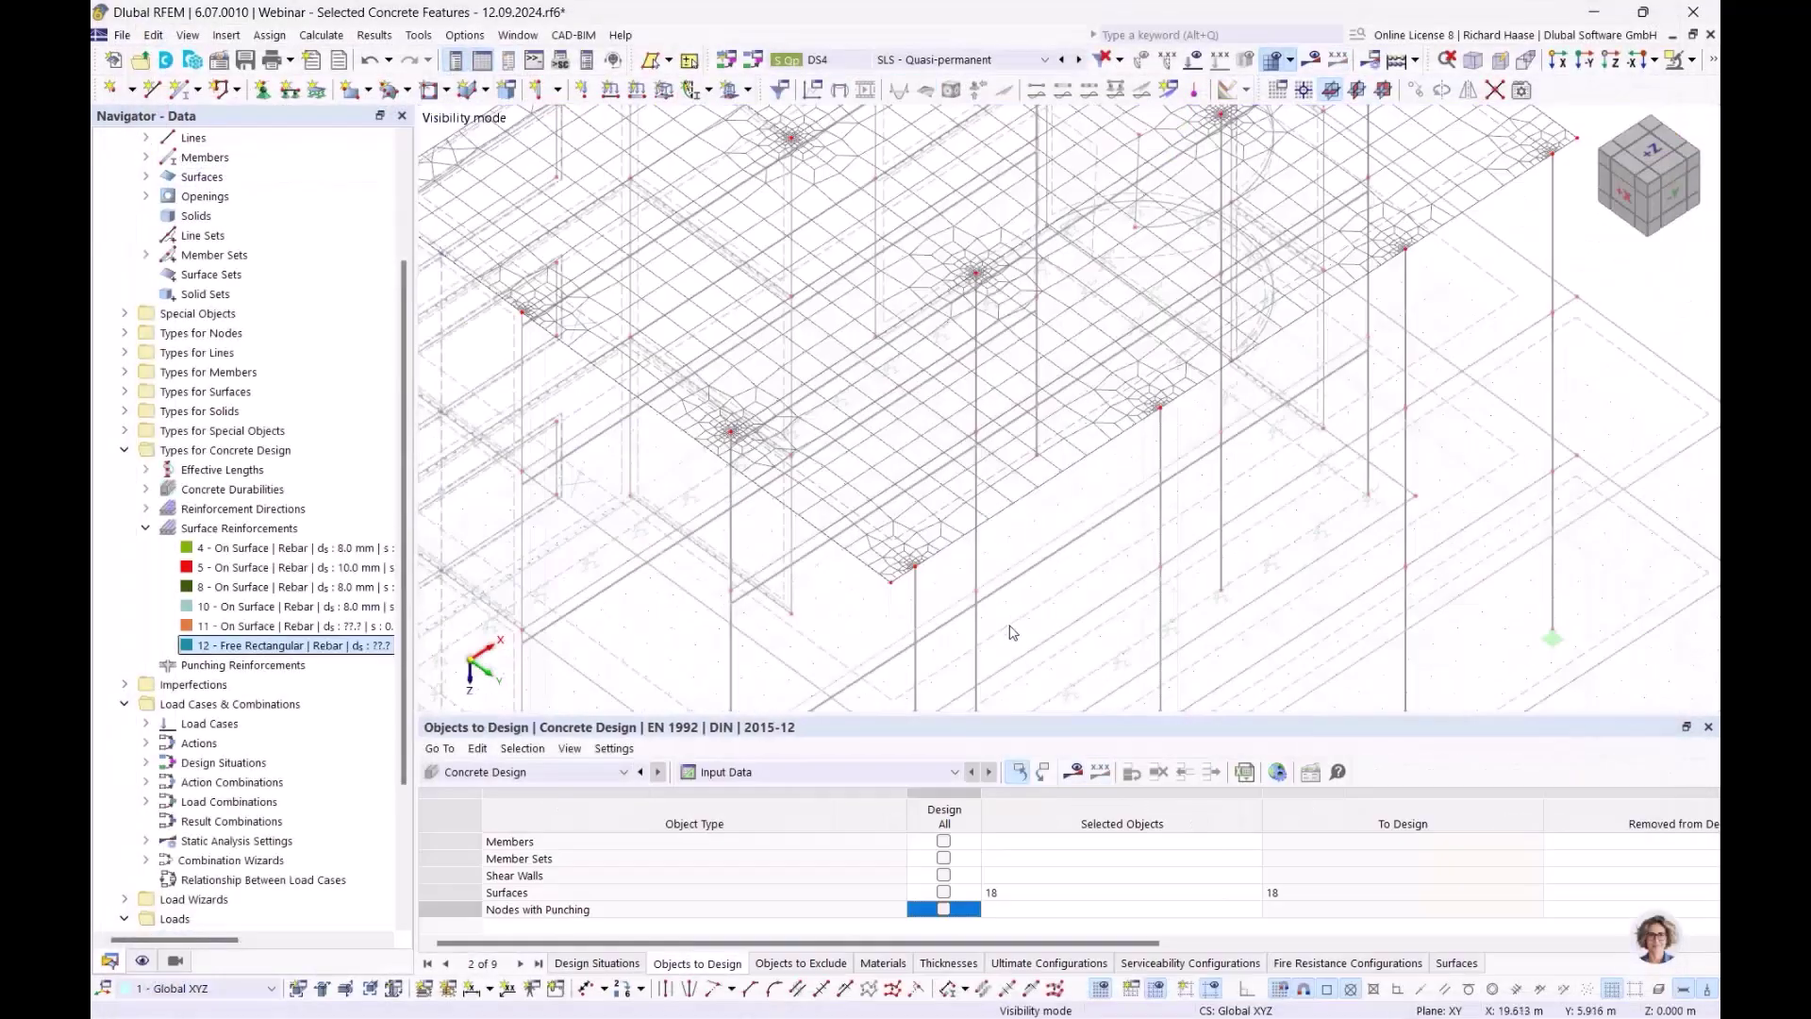
scroll(1102, 456, up, 3)
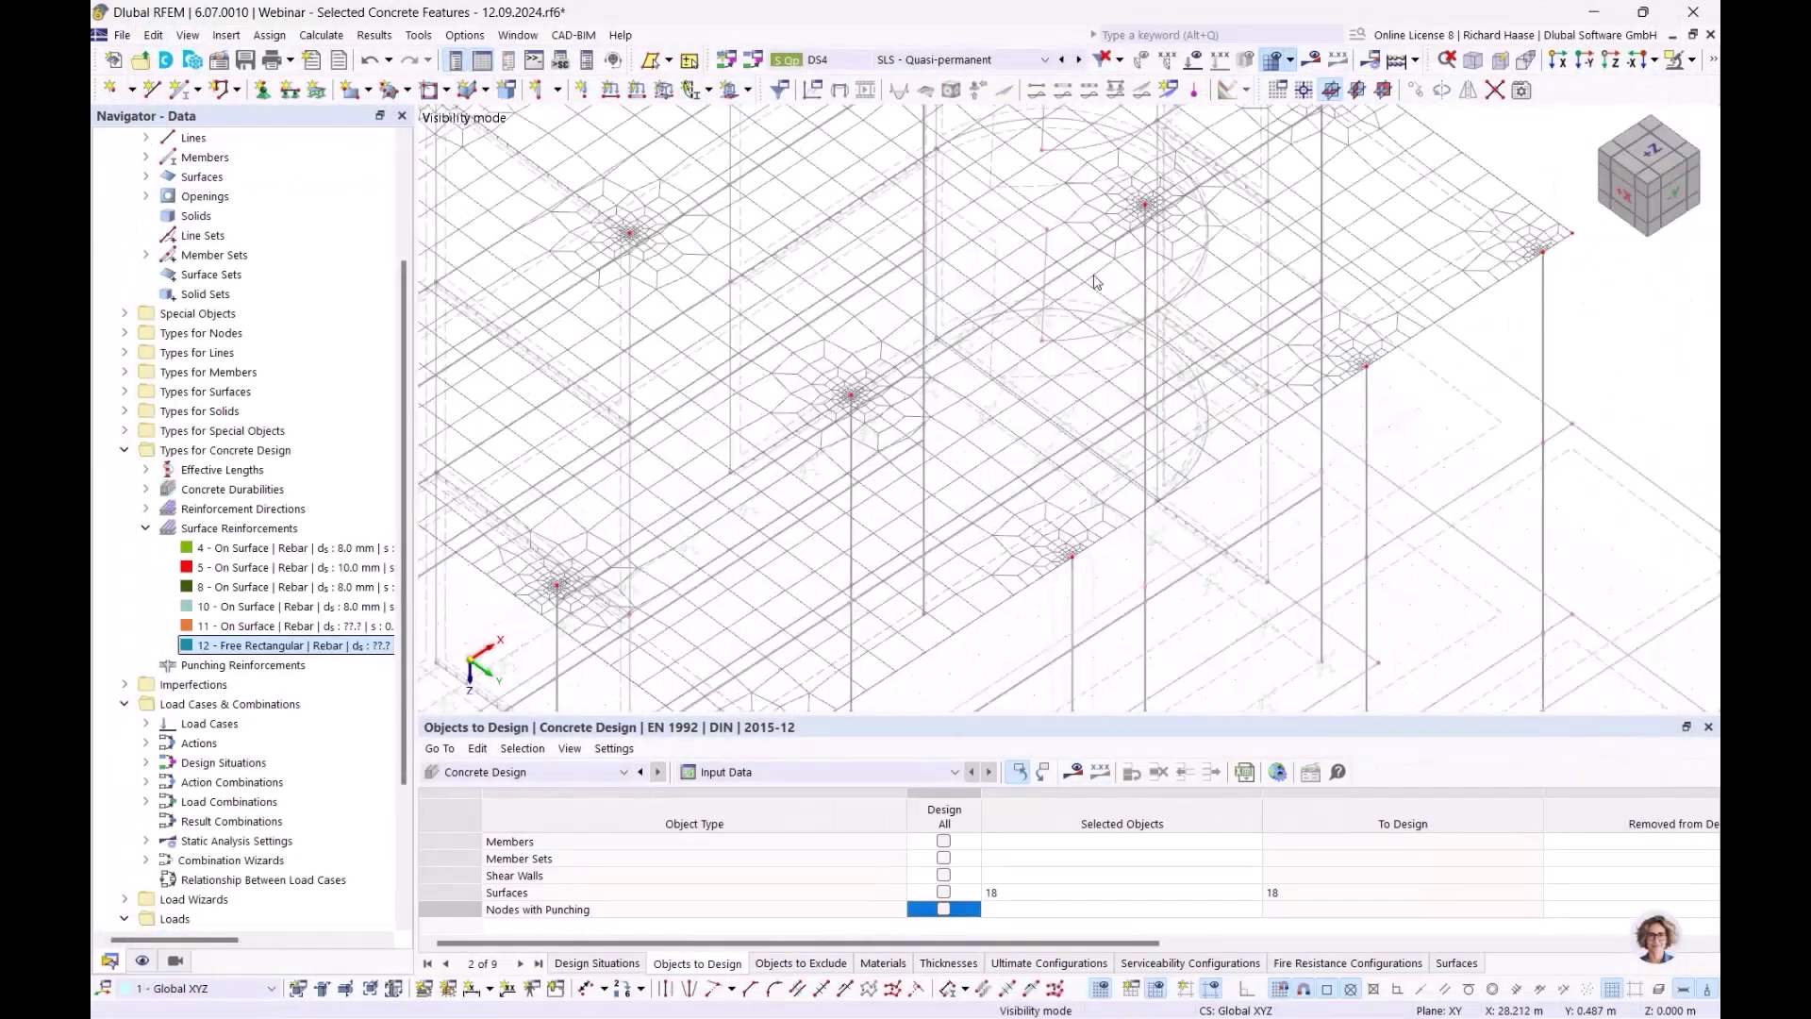
scroll(1042, 467, up, 3)
scroll(1037, 396, down, 2)
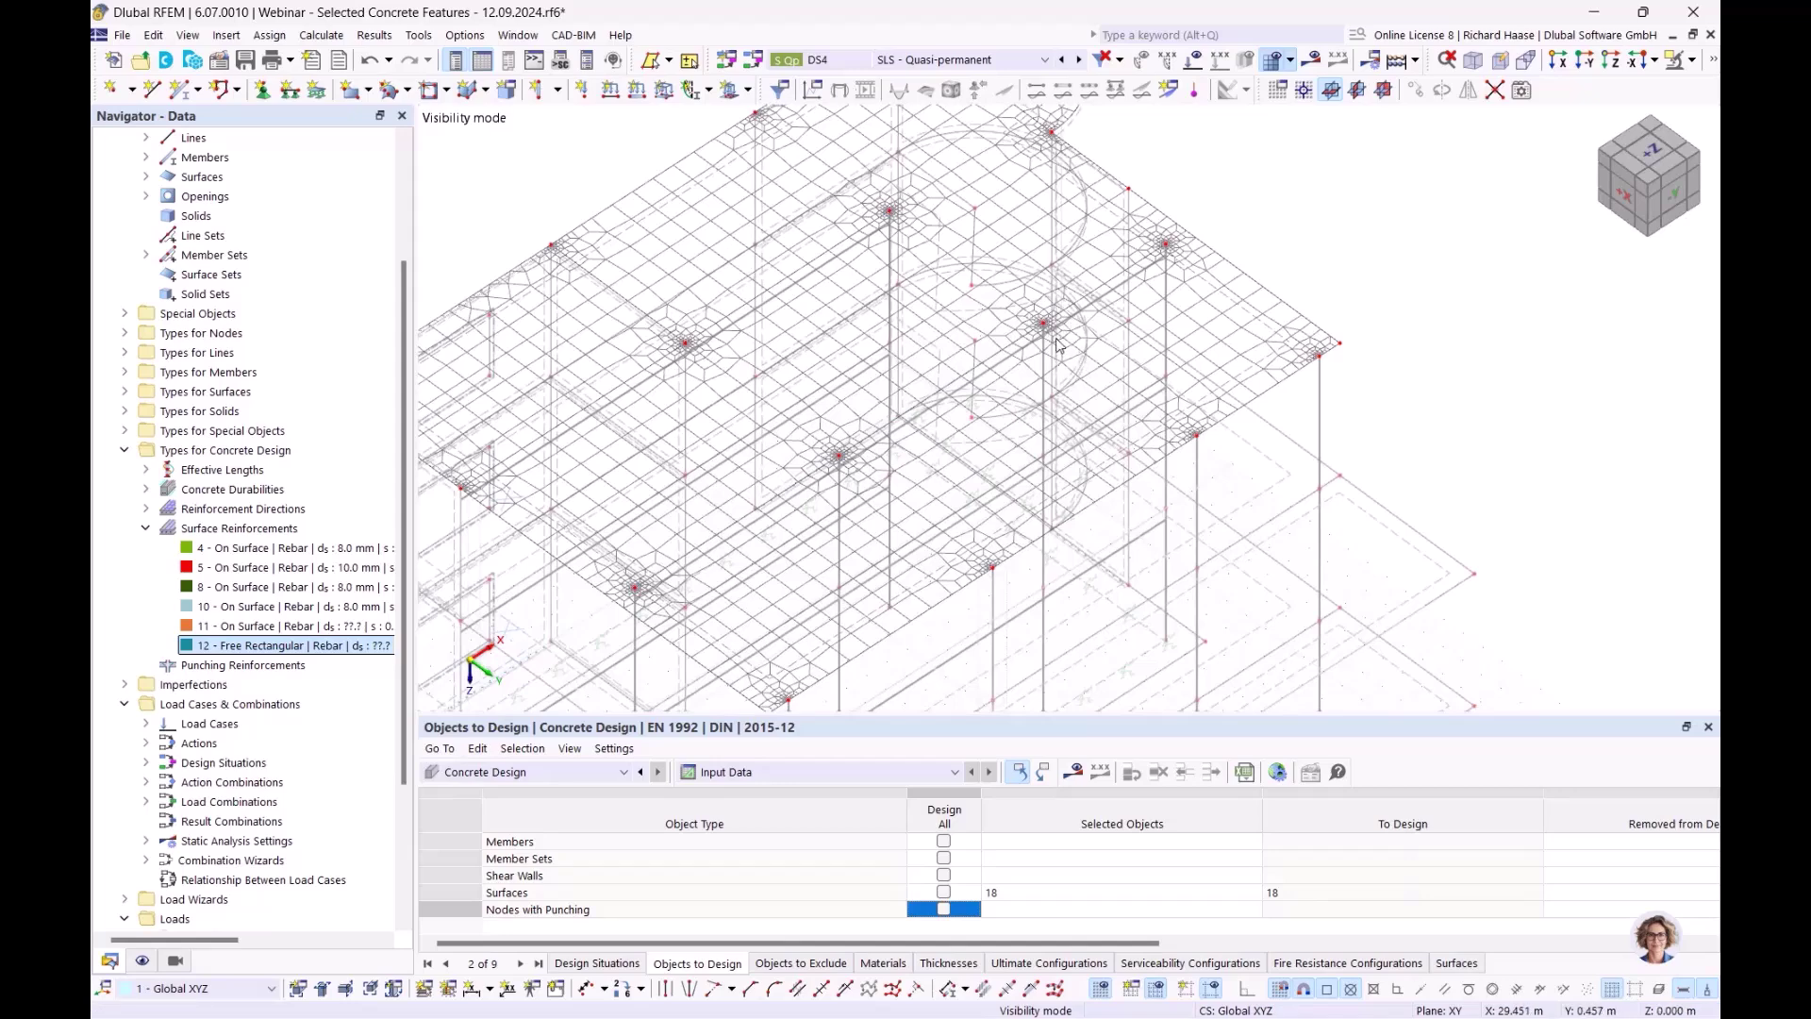
scroll(976, 257, down, 3)
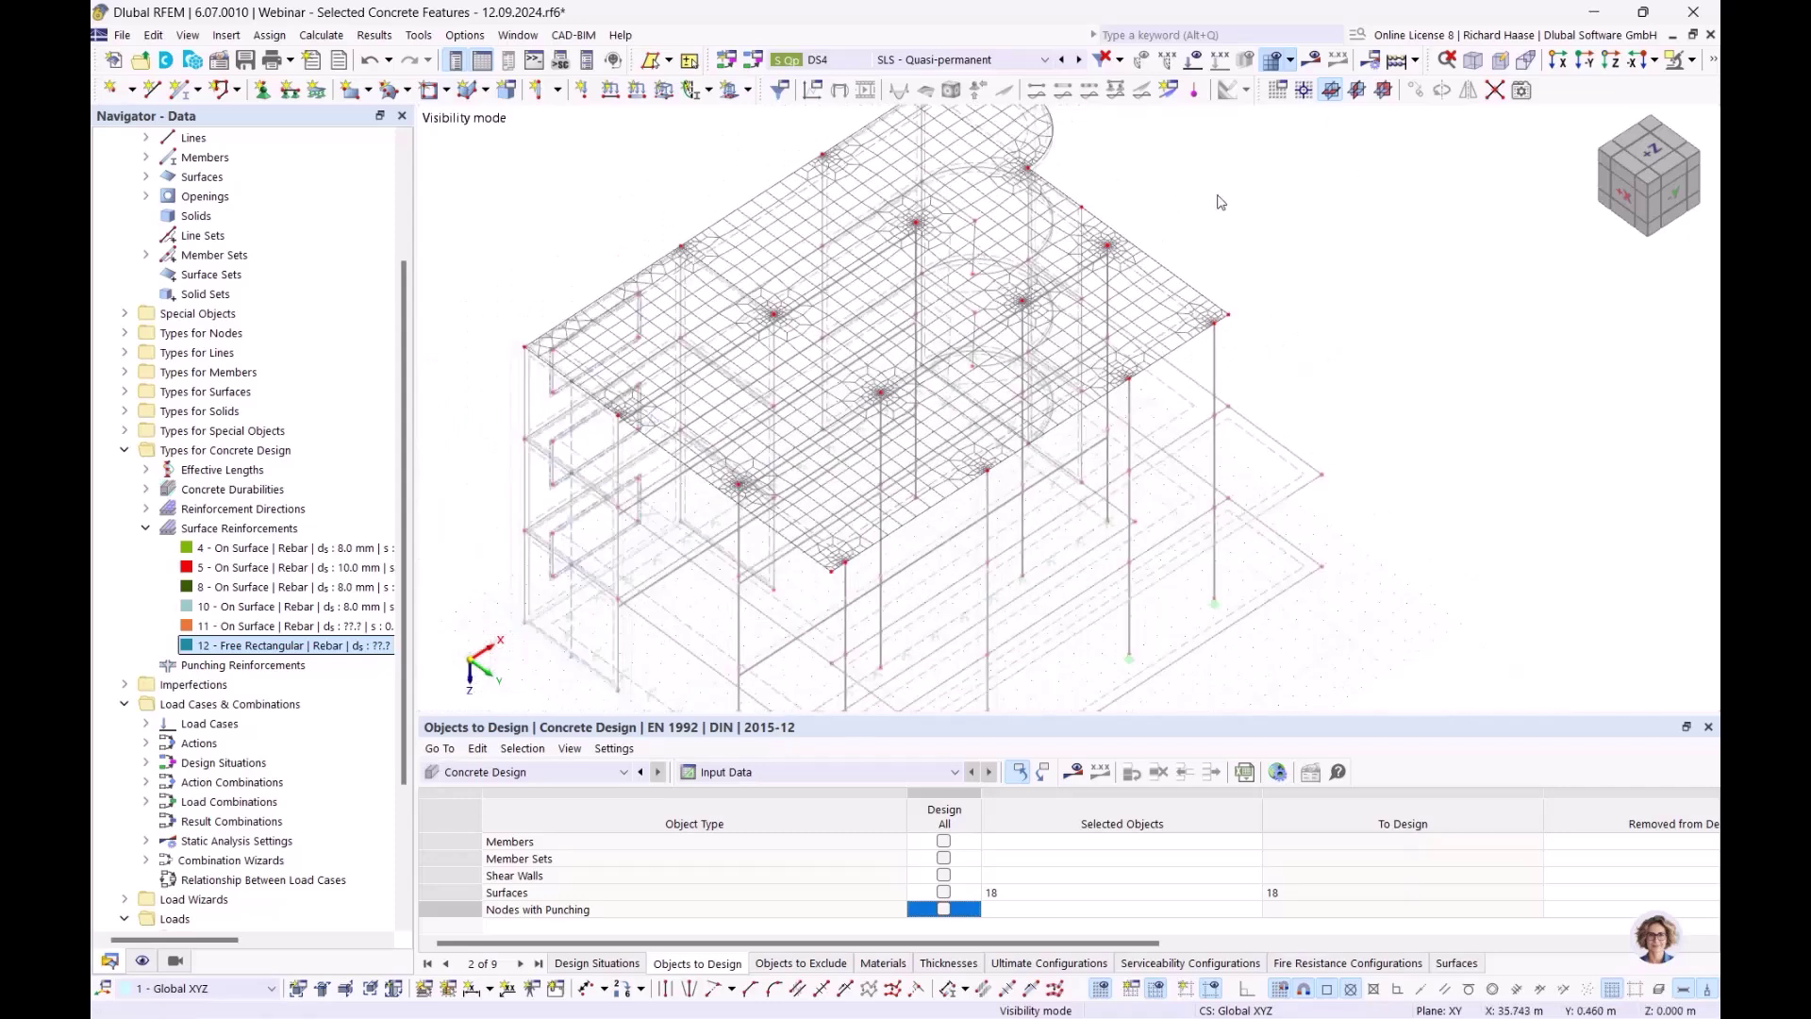
middle_drag(1220, 201, 1187, 237)
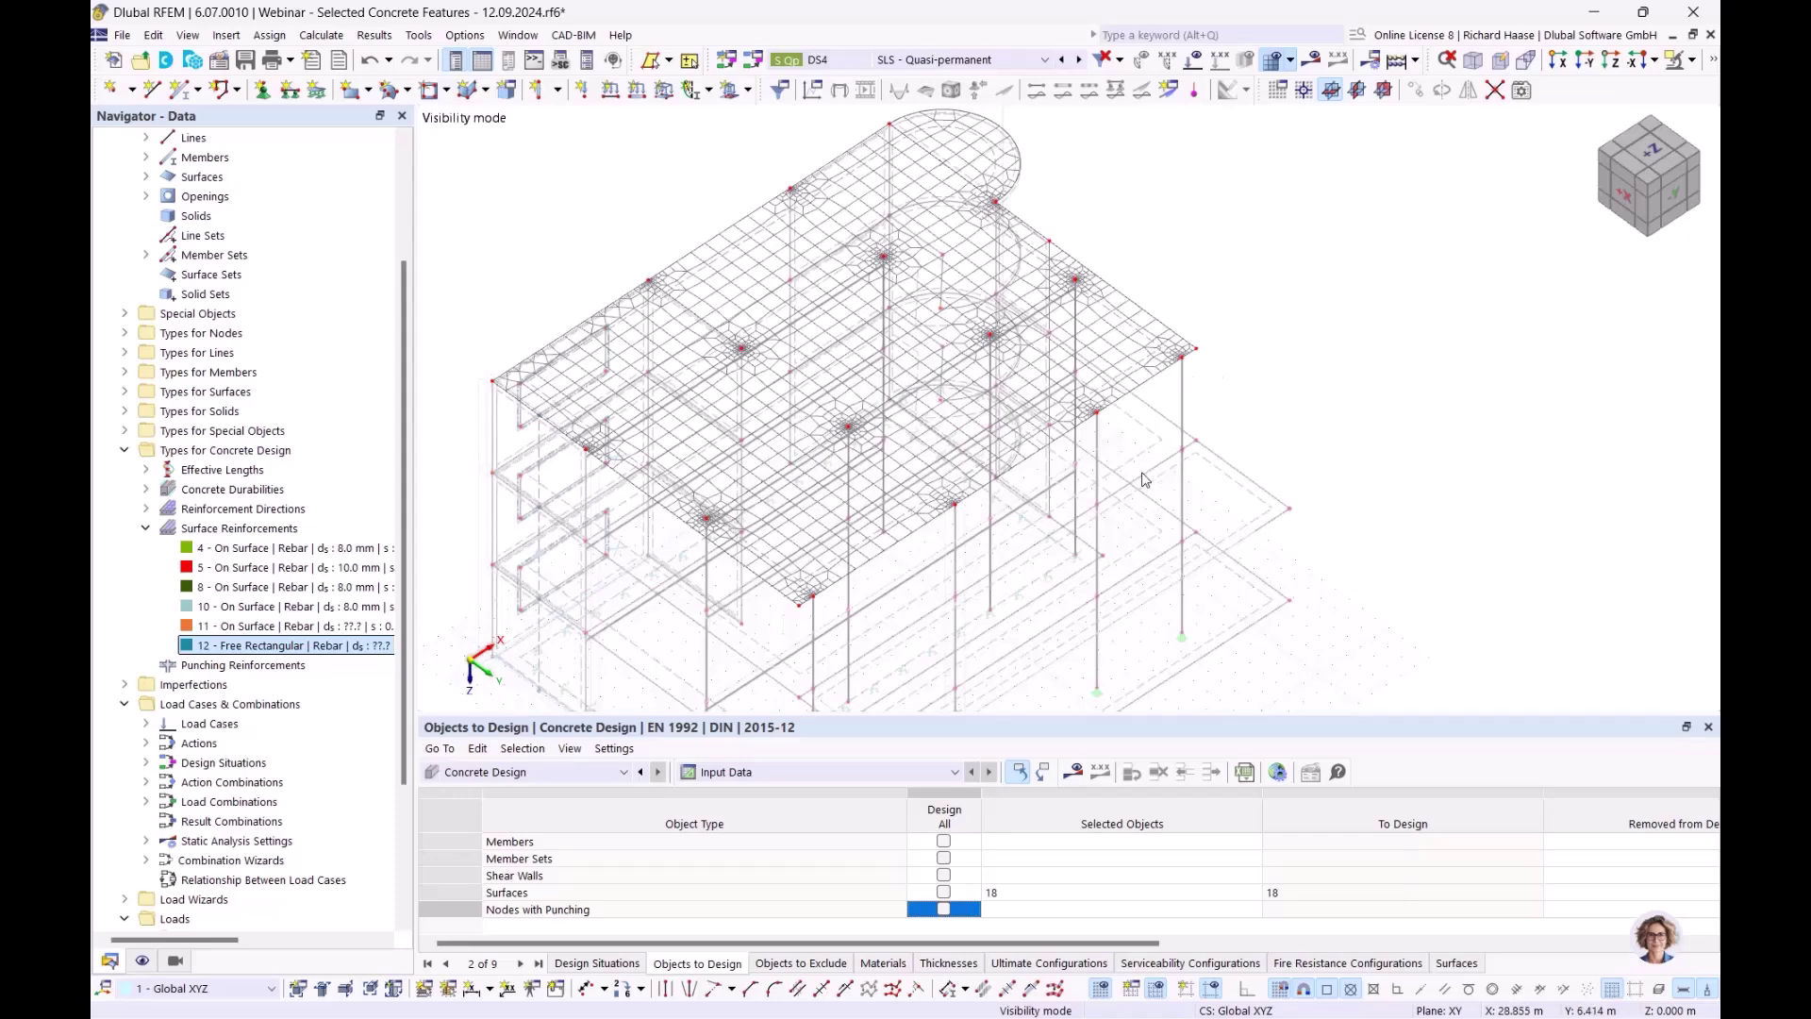
click(840, 773)
click(840, 773)
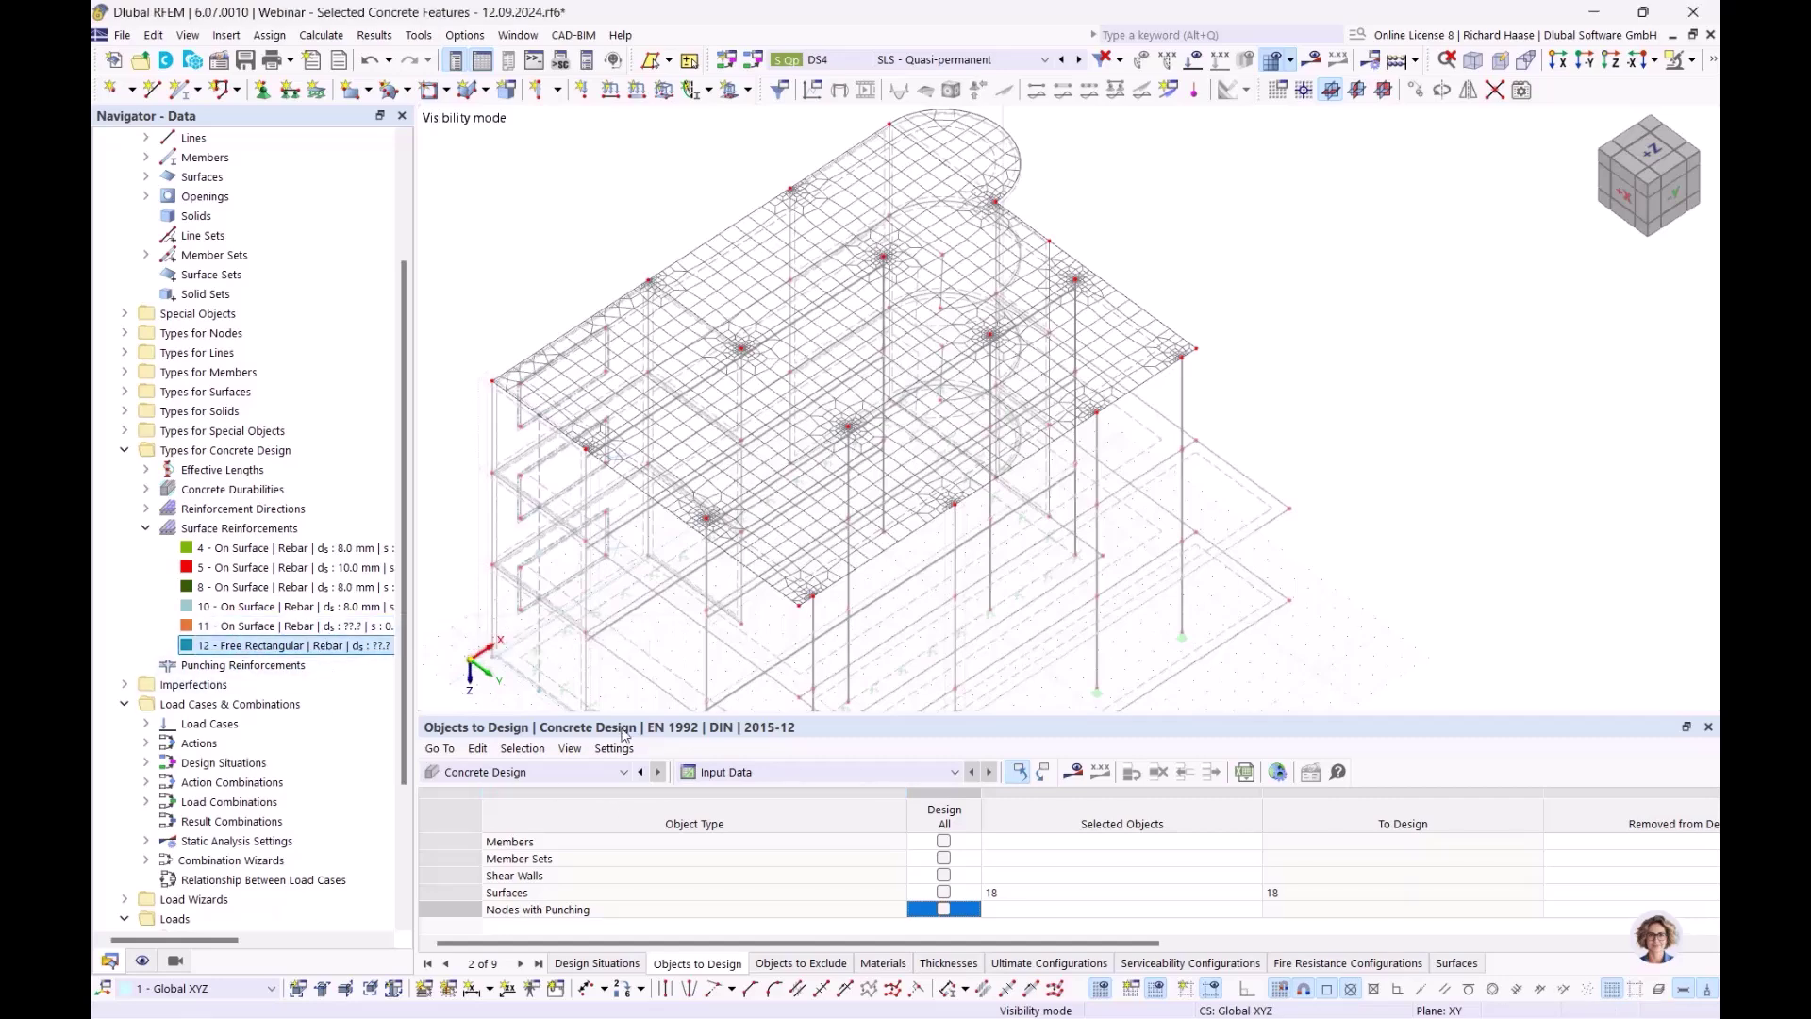
Delete free rectangular surface reinforcement 12 from the model and confirm its removal
right_click(264, 649)
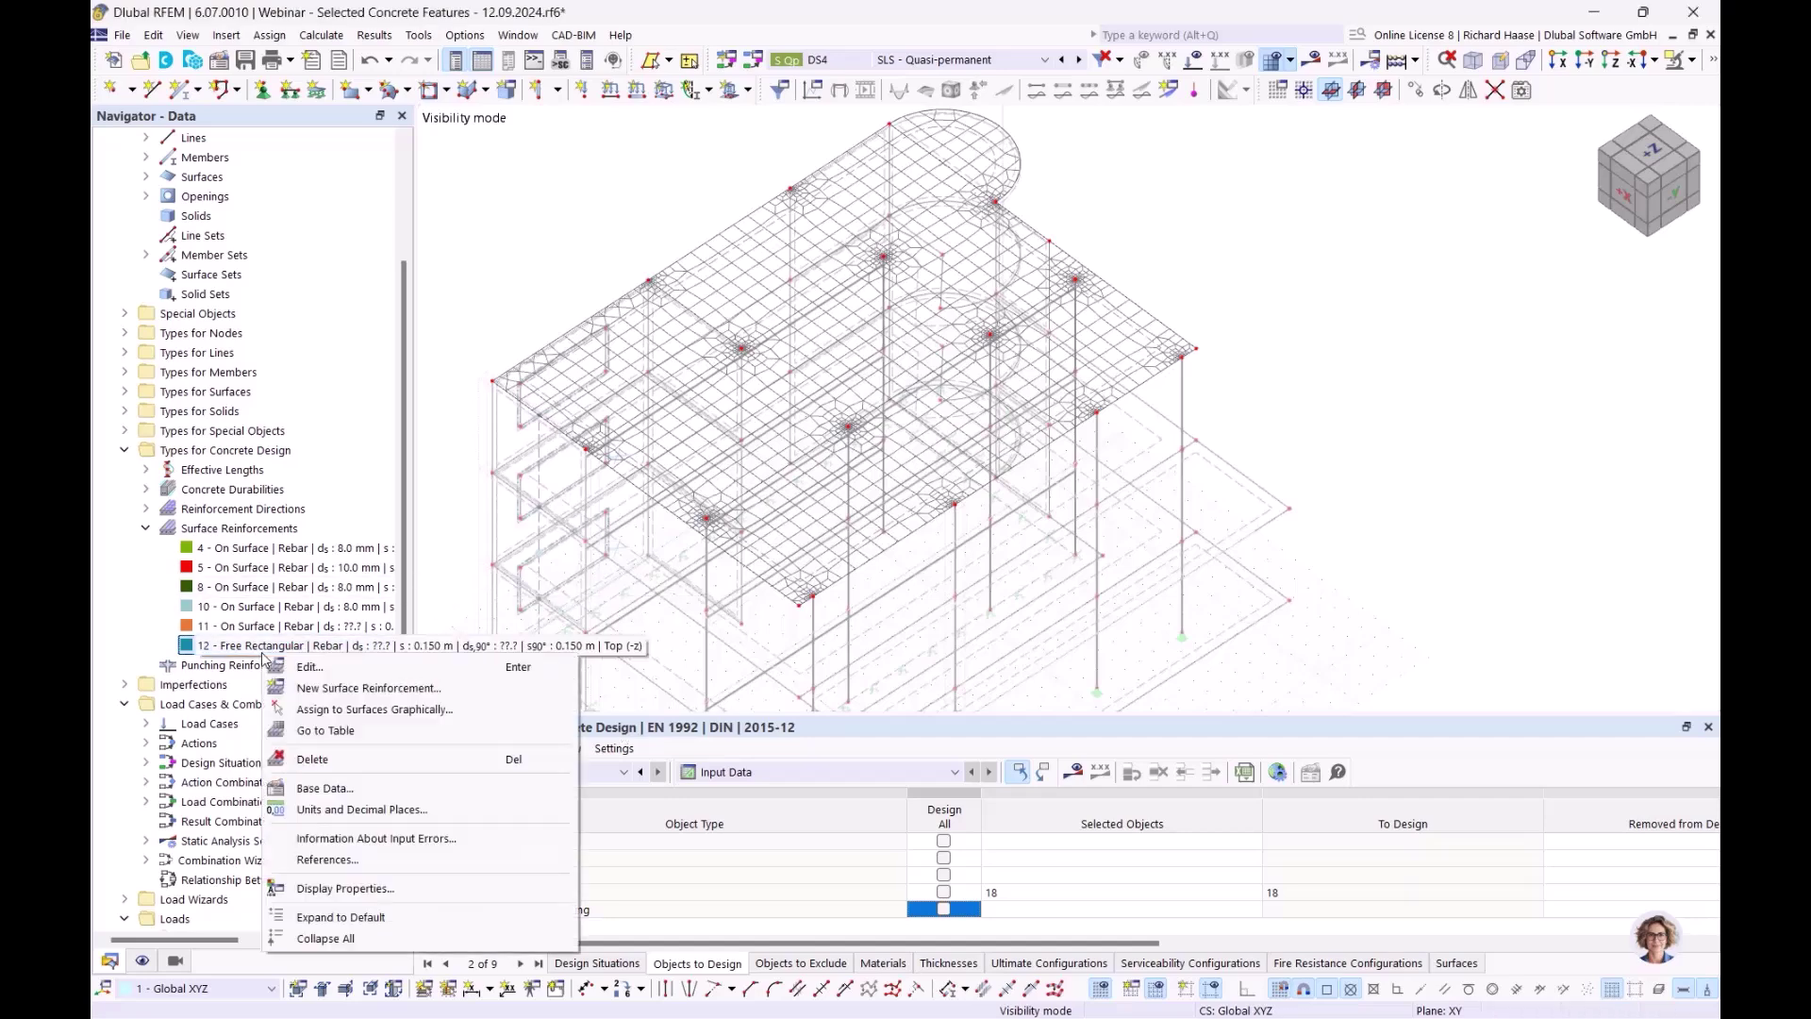
click(313, 760)
click(929, 577)
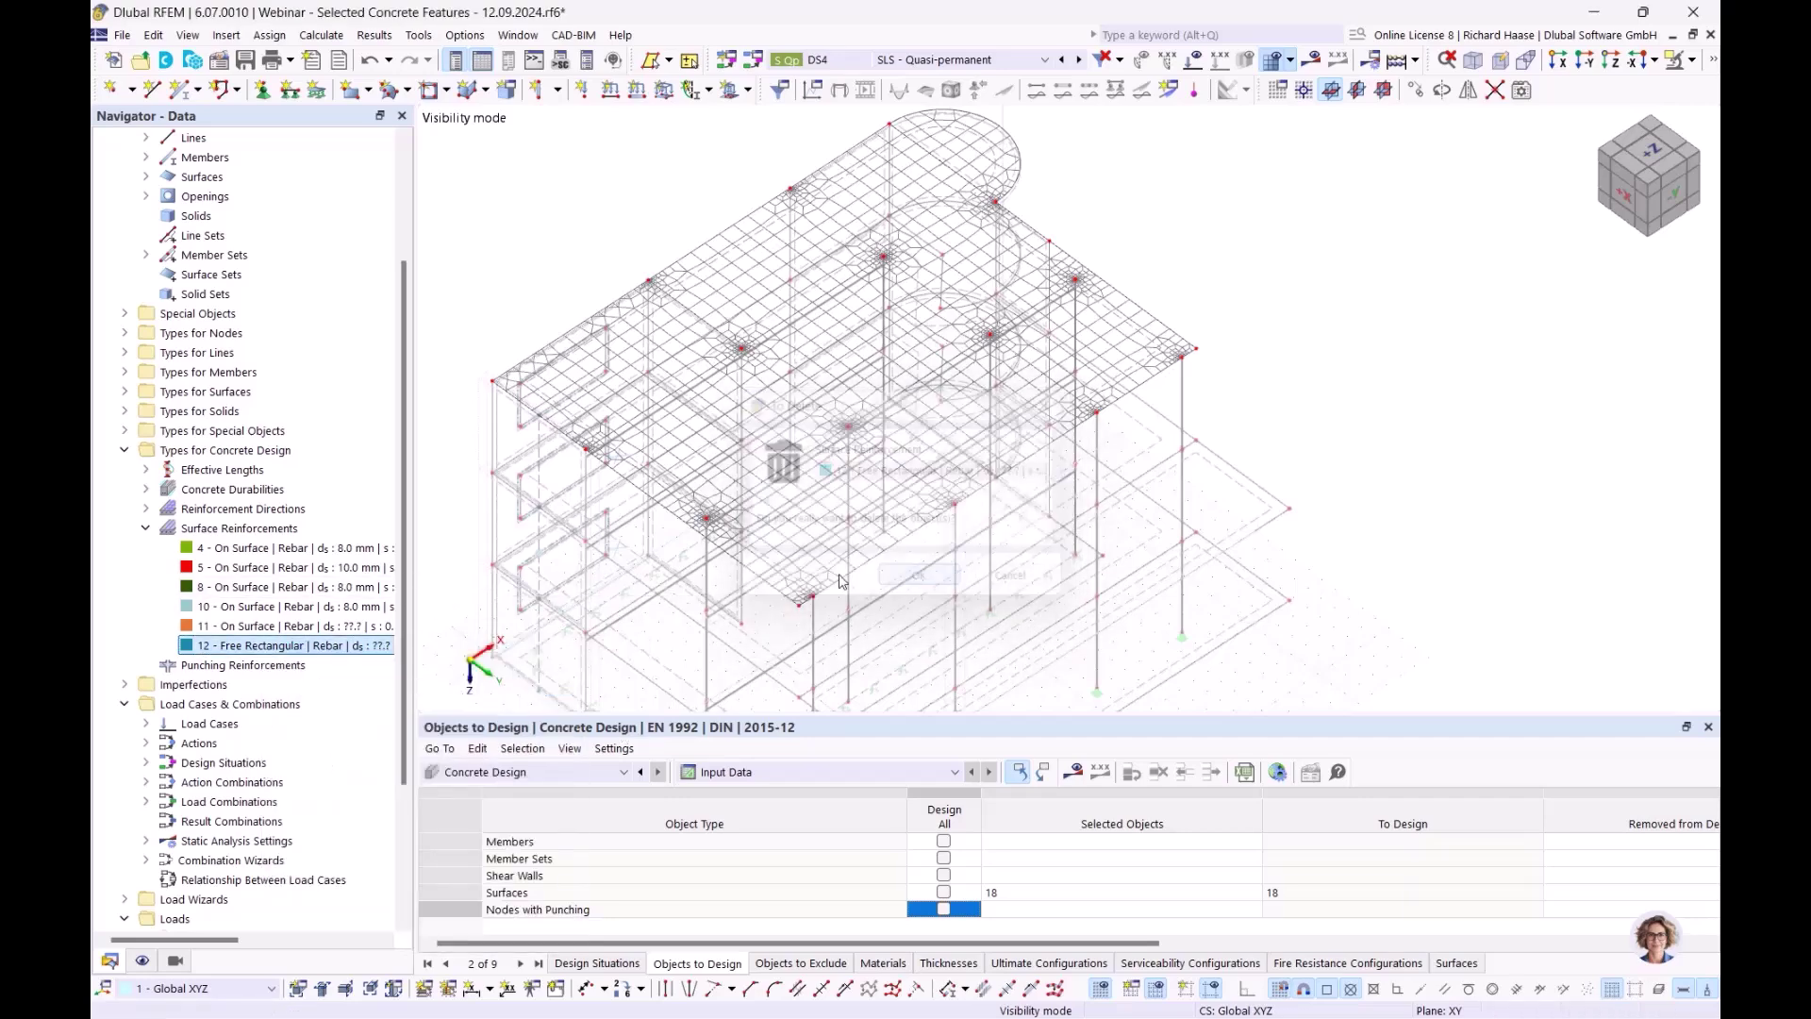
click(282, 628)
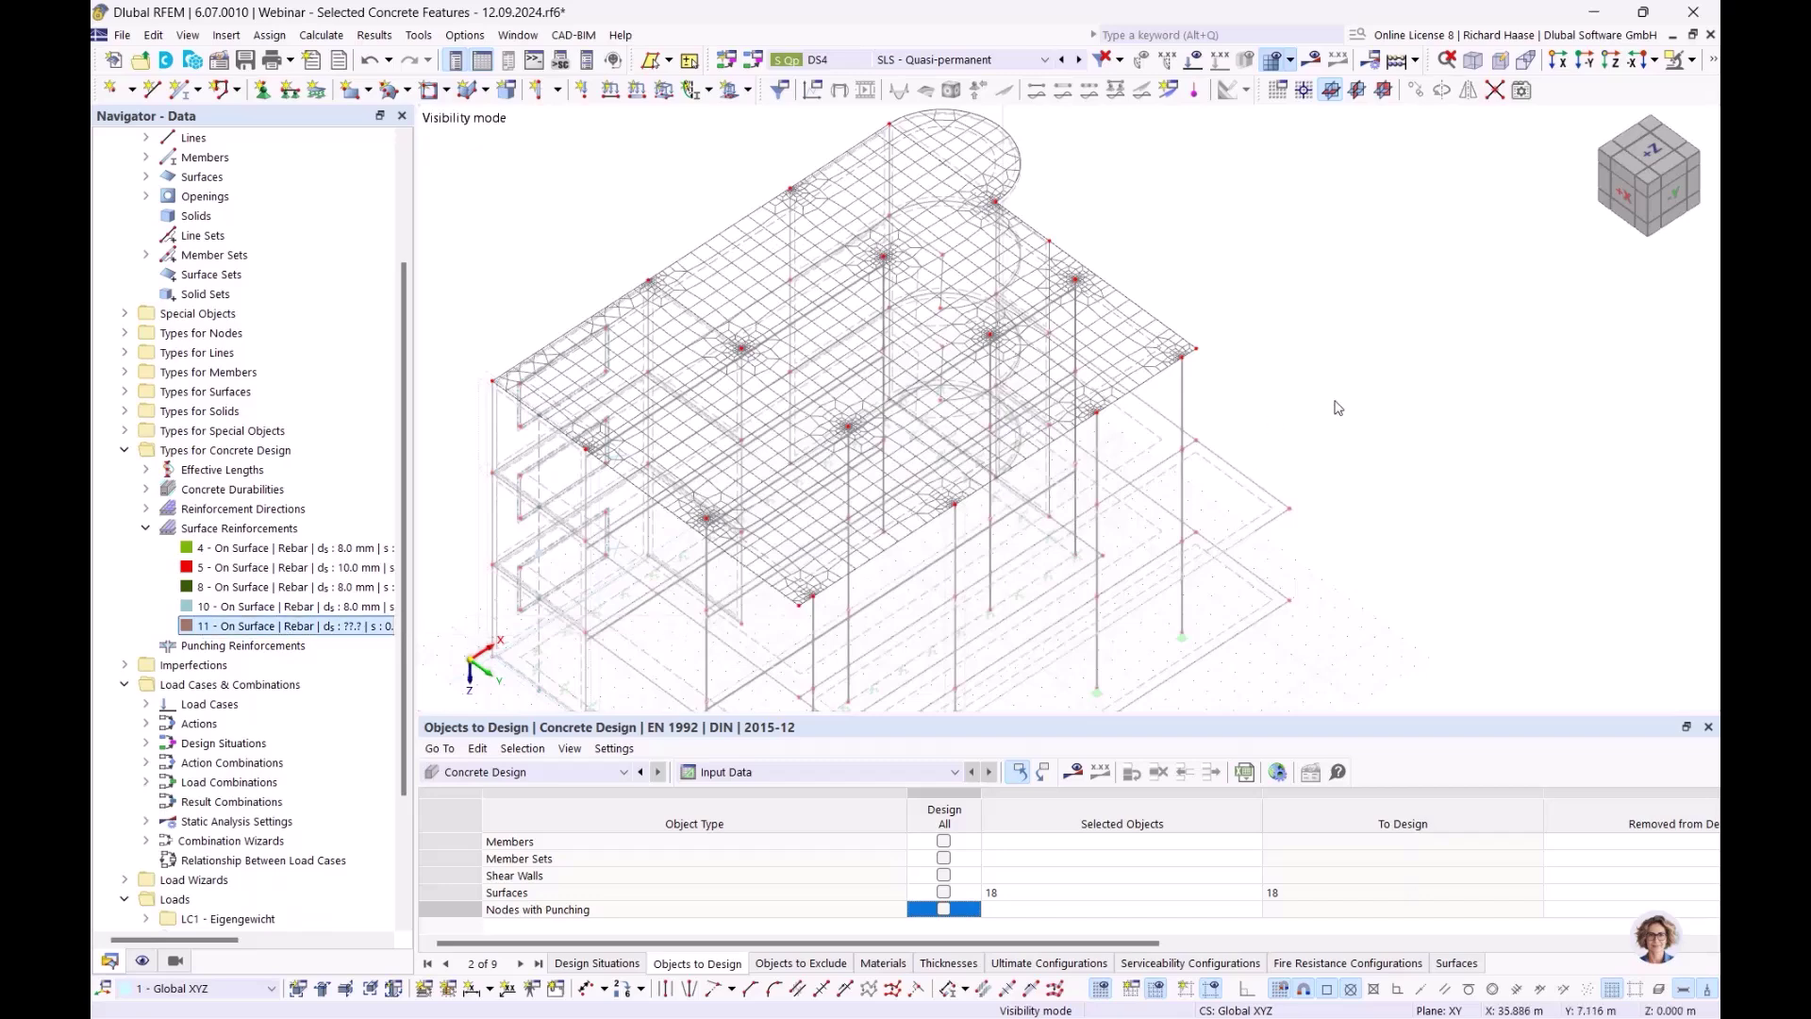
Turn off the deletion of add-on results by changing input data in the Concrete Design global settings
click(742, 775)
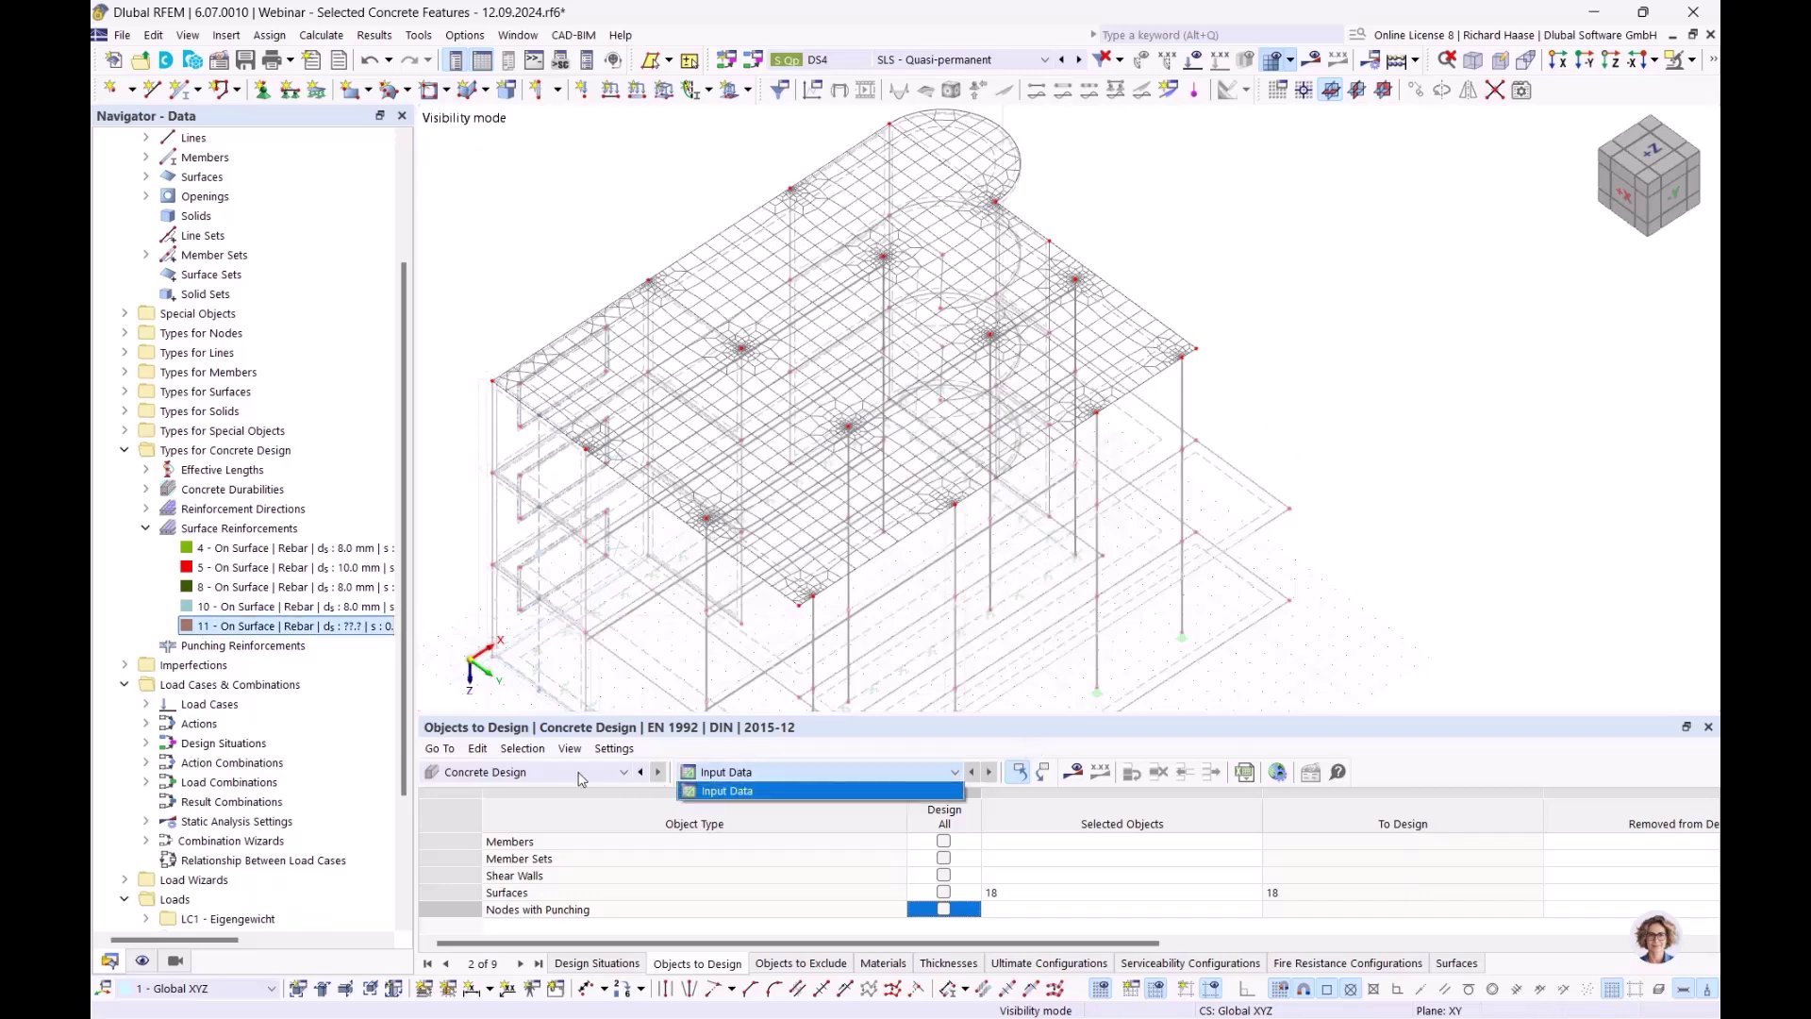
click(799, 776)
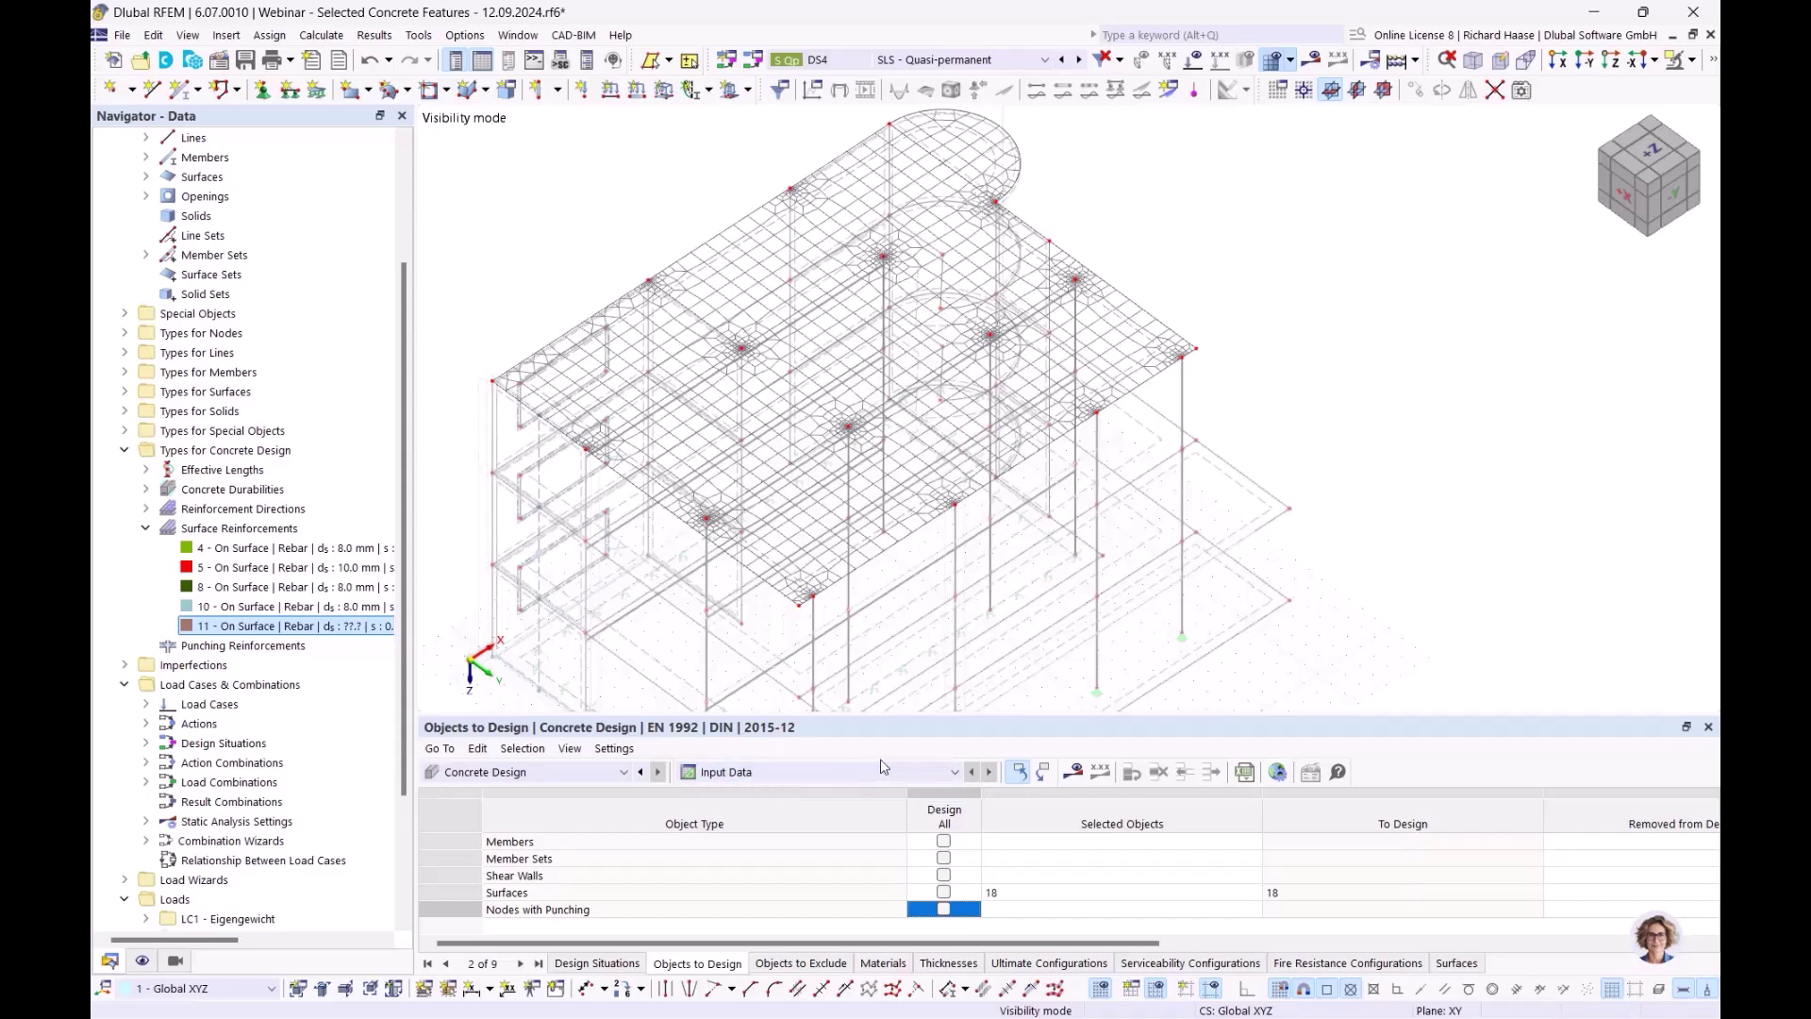
click(1279, 772)
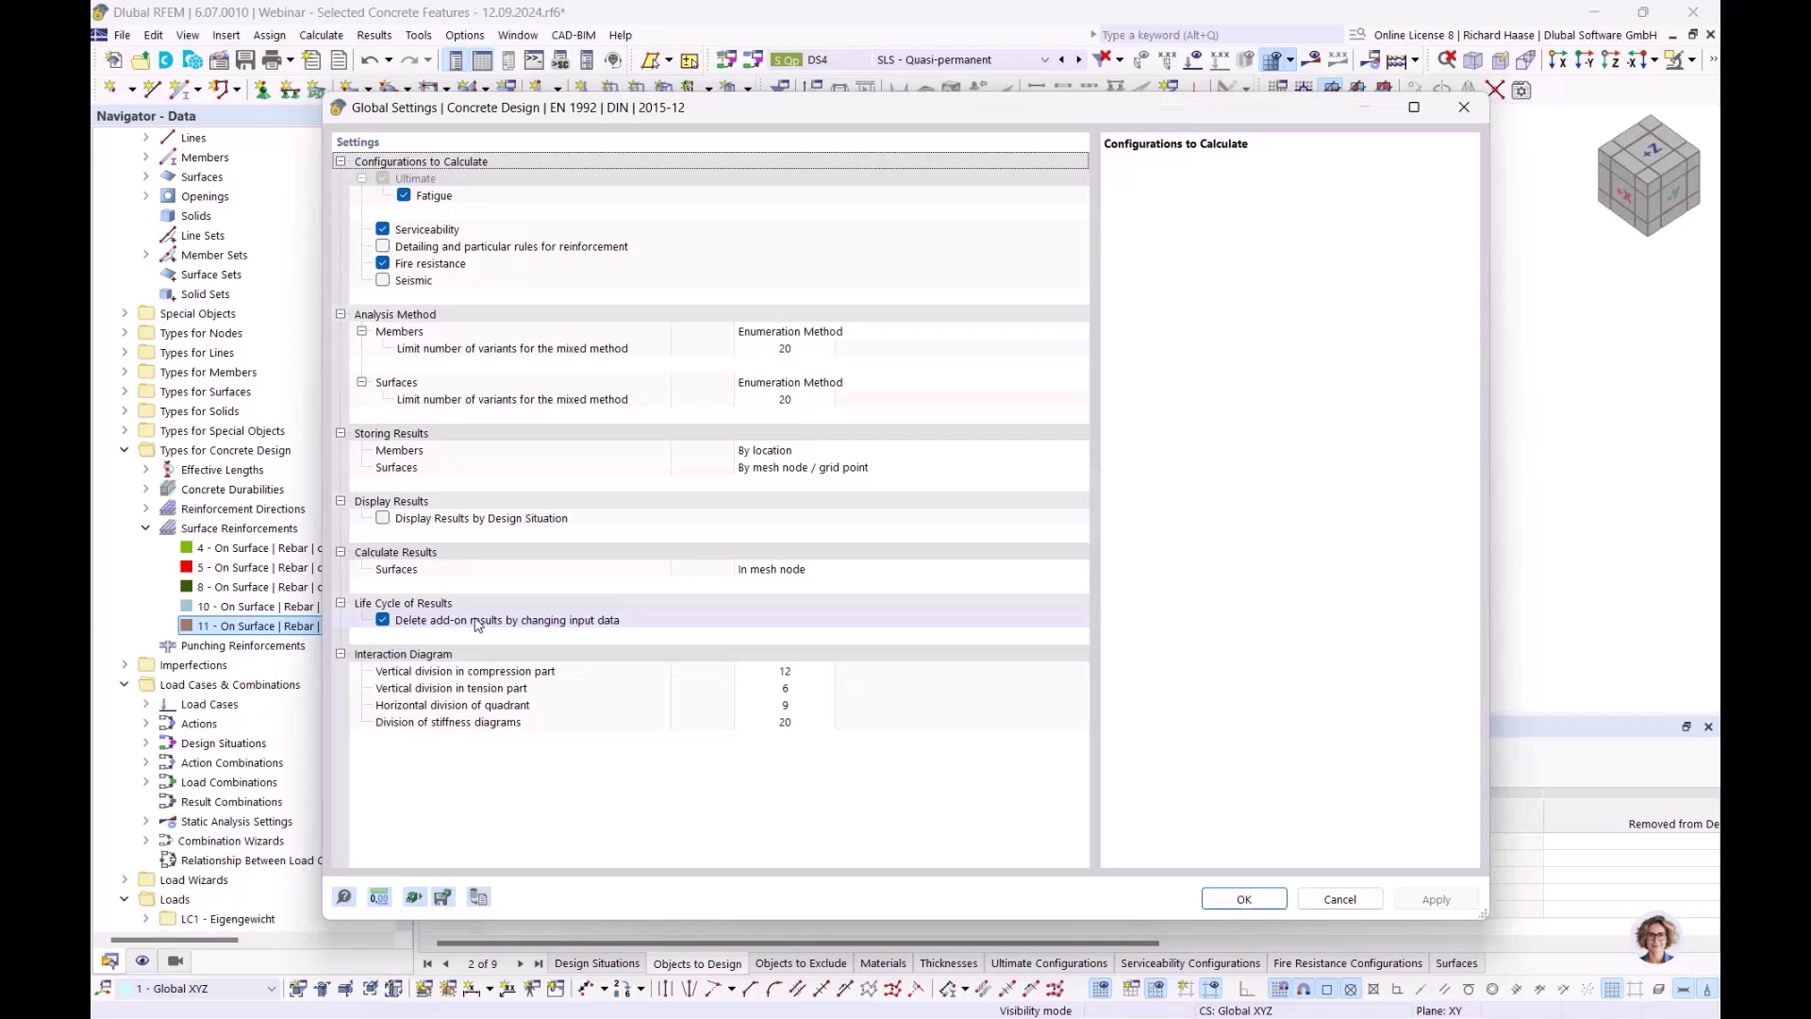
click(382, 621)
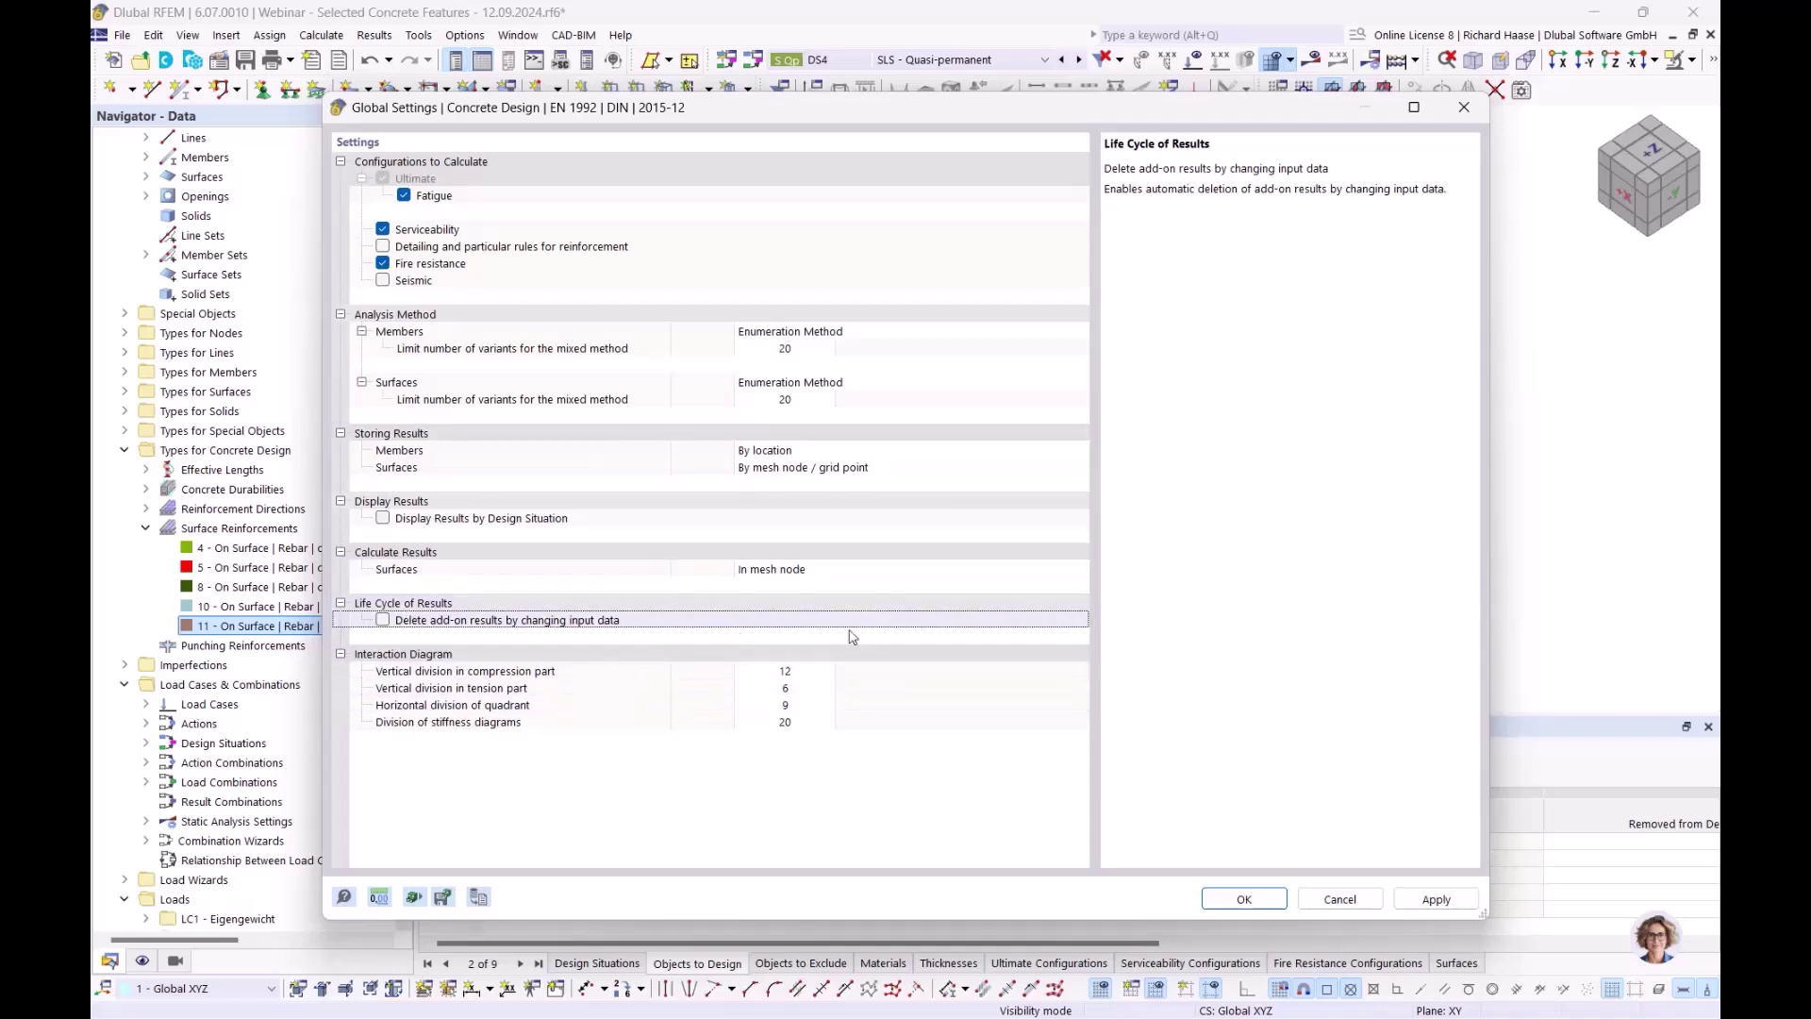
click(1245, 899)
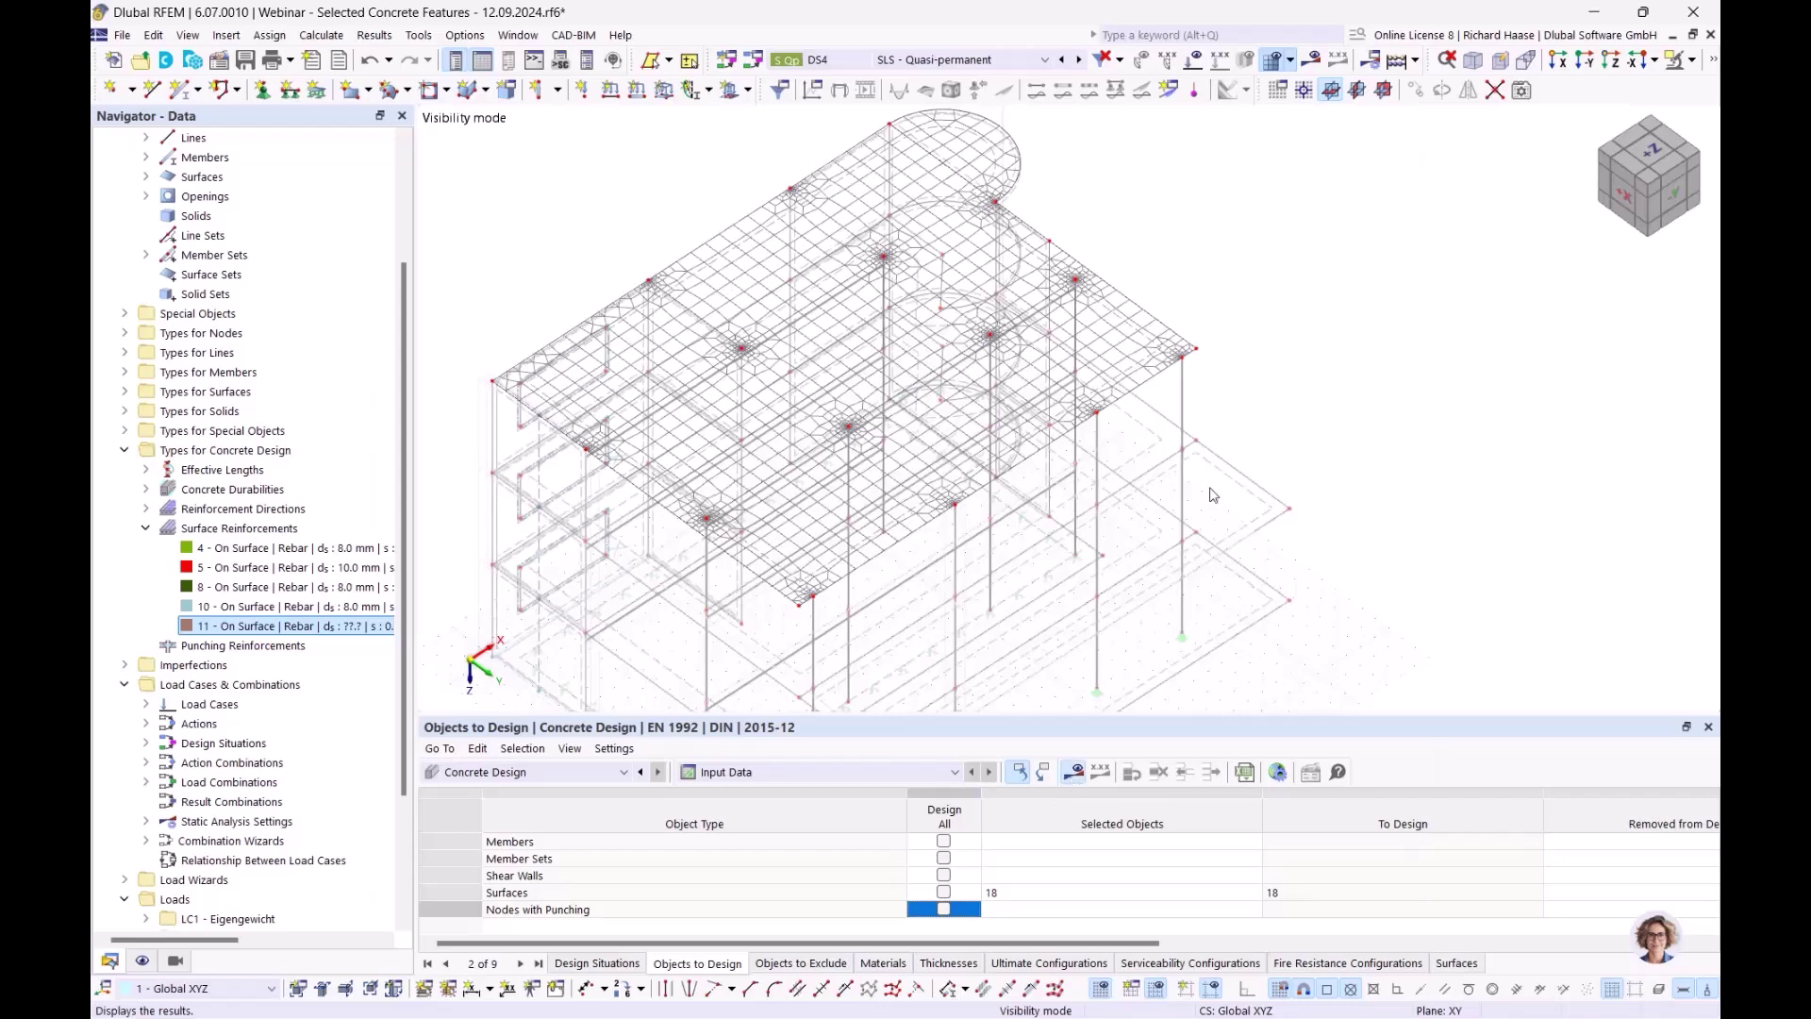
Show the Concrete Design results on the roof slab and create a new surface reinforcement with the Free Rectangular location type
click(1083, 768)
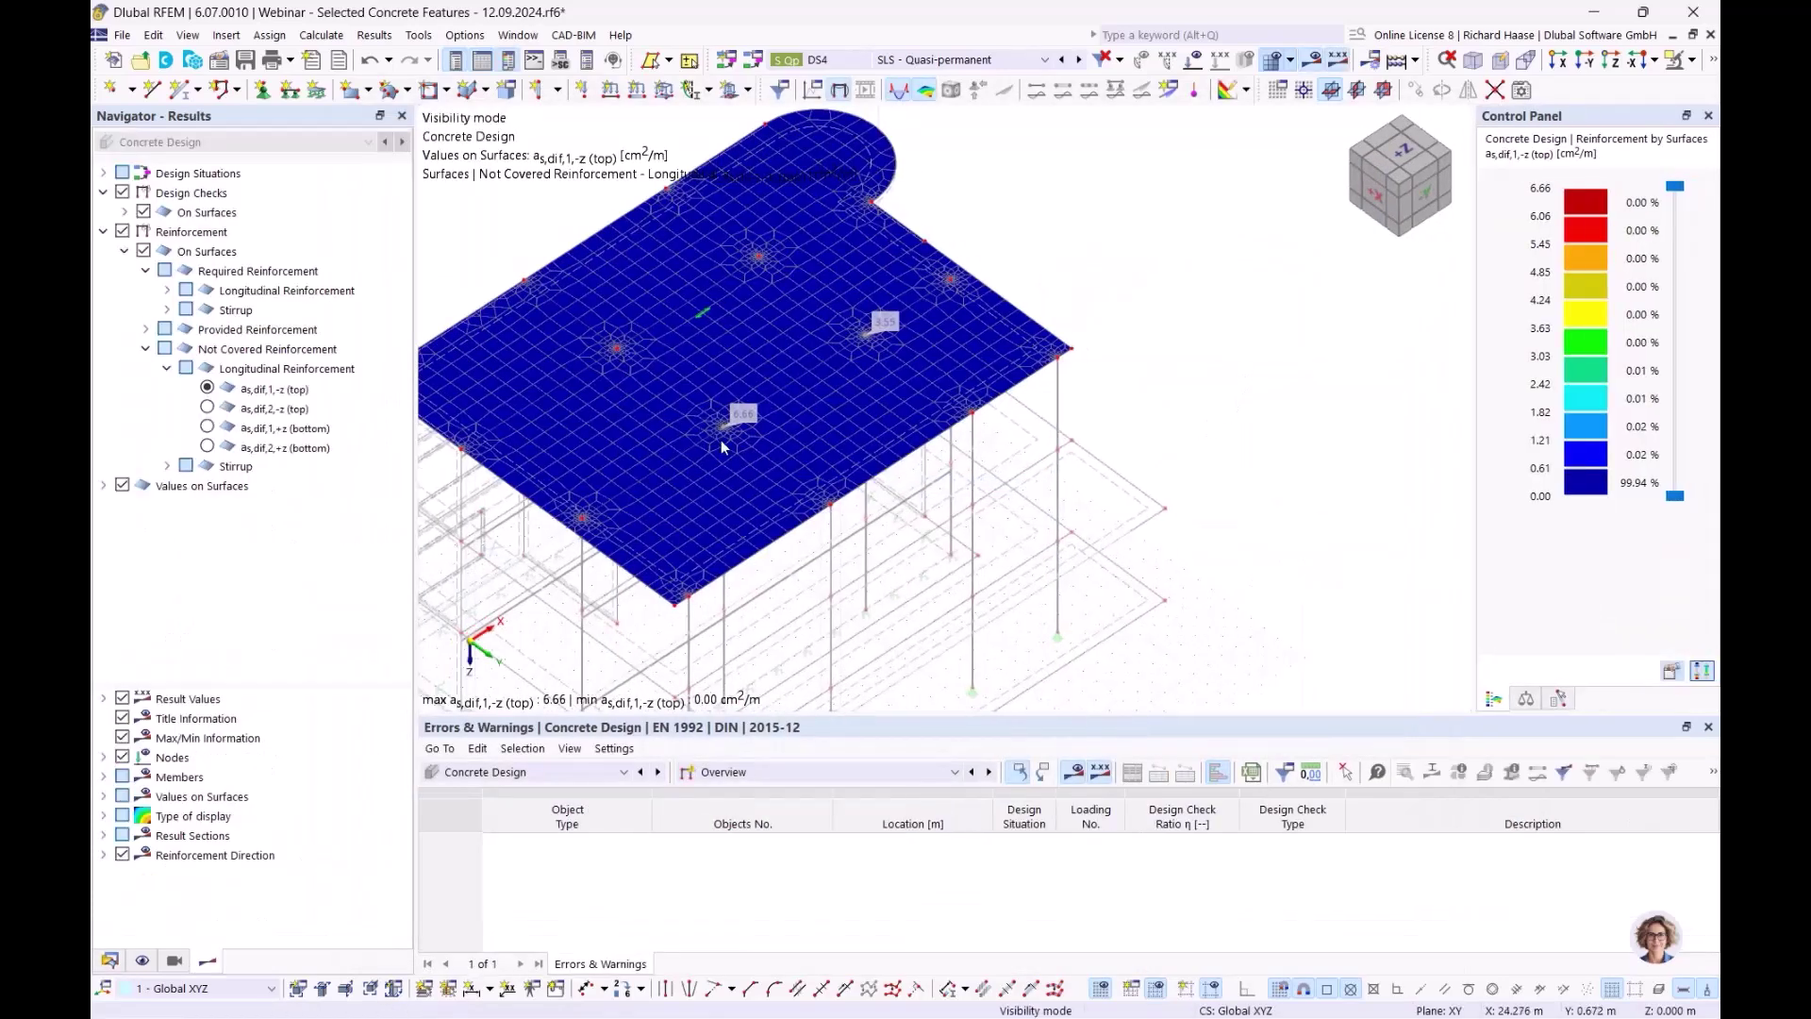
scroll(735, 415, up, 5)
click(110, 962)
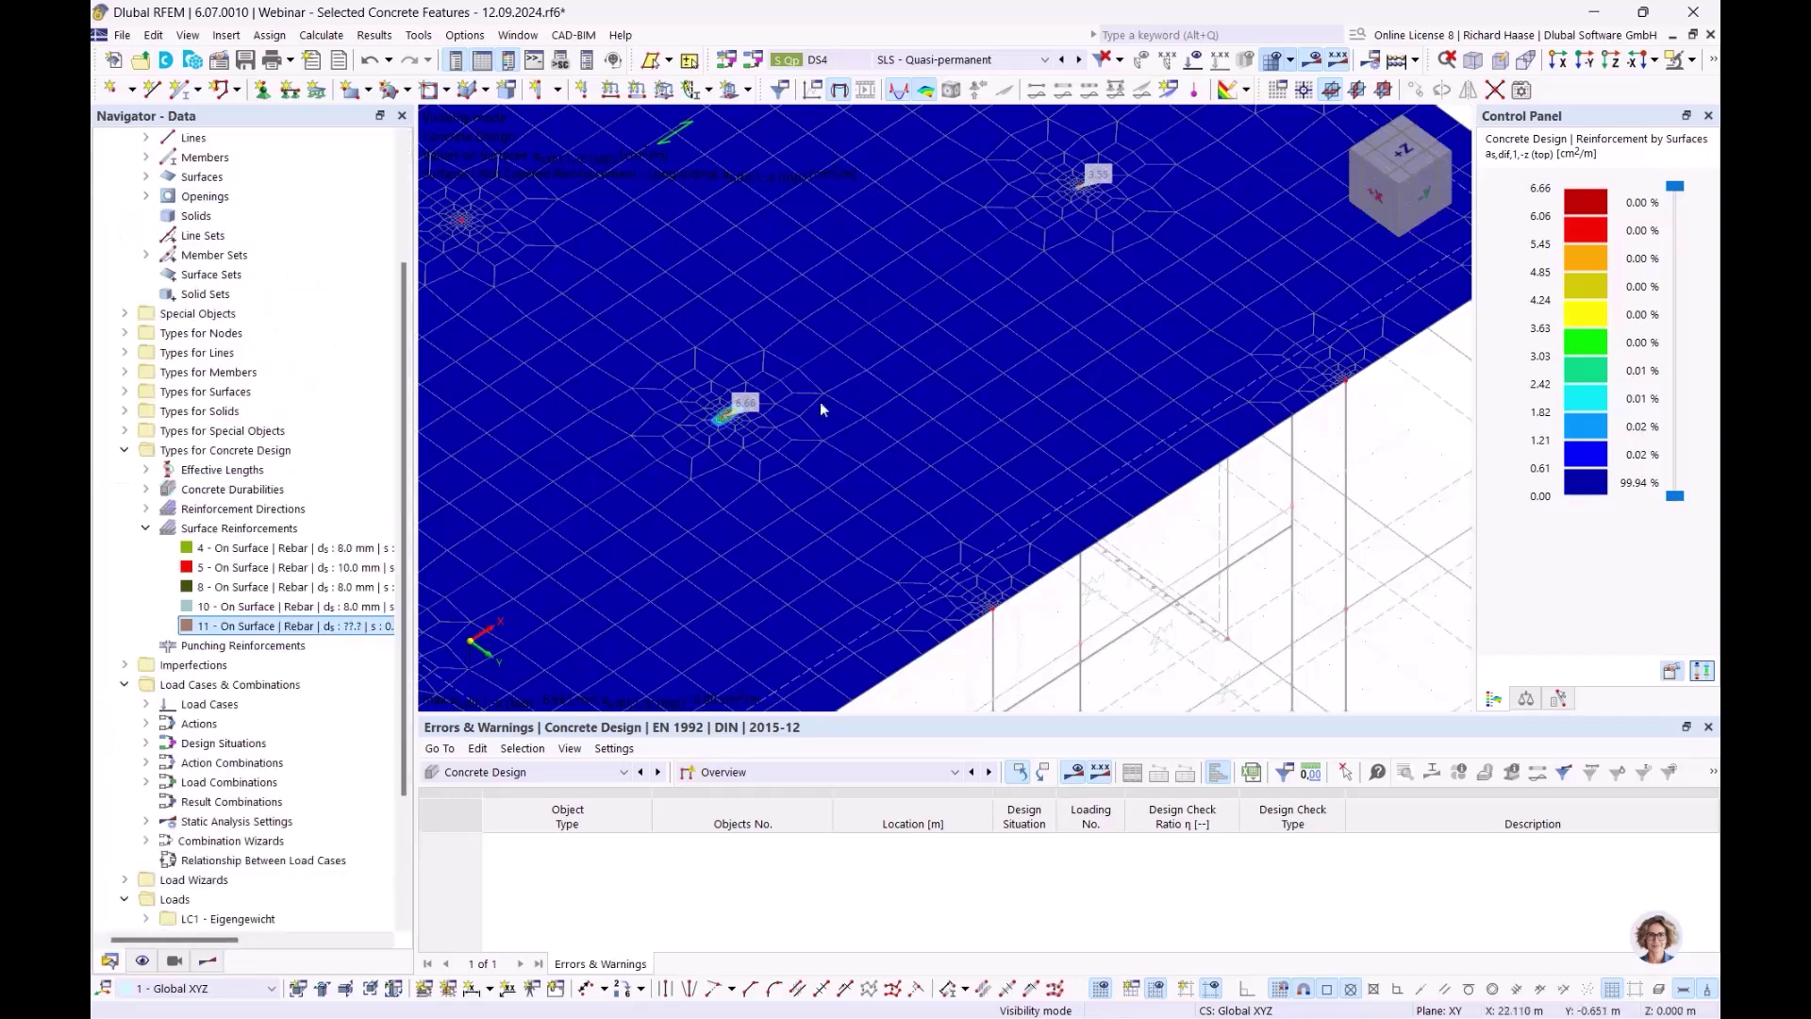
right_click(268, 530)
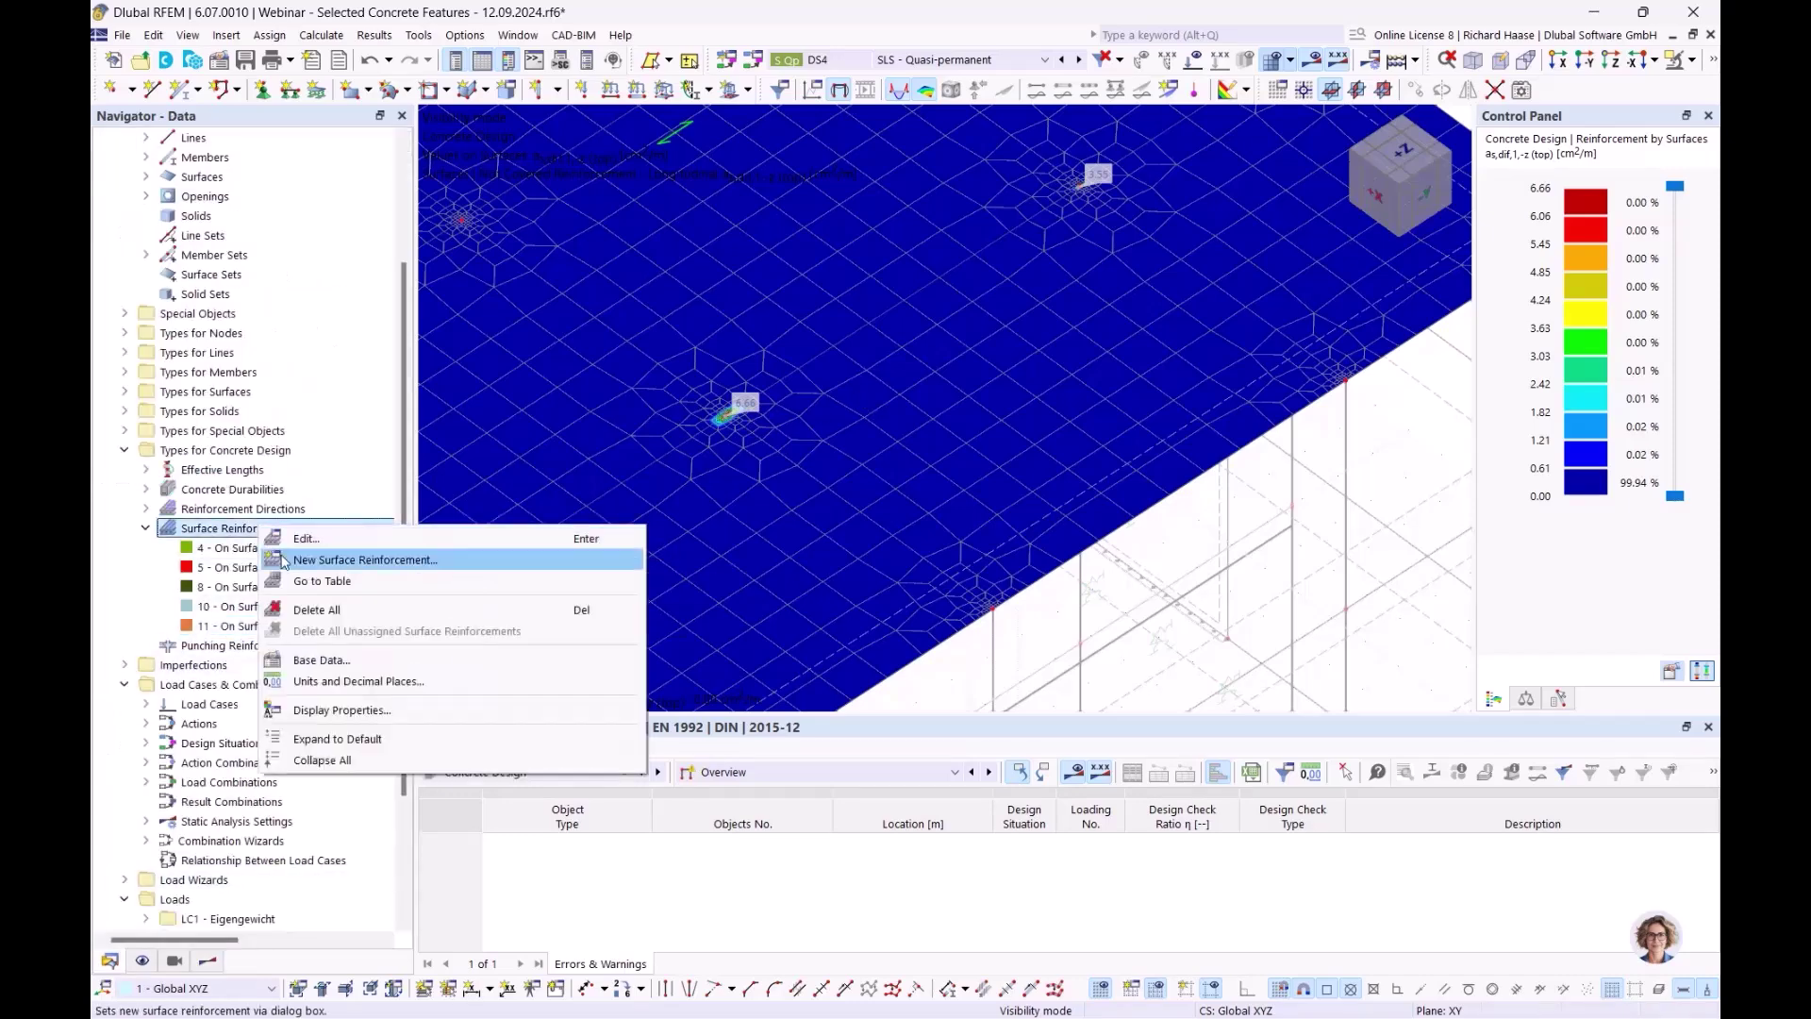
click(311, 559)
click(453, 168)
click(492, 194)
Enable additional transverse reinforcement and set both the main and the transverse rebar diameters to Auto
click(433, 471)
click(509, 369)
click(476, 419)
click(1130, 674)
click(545, 495)
click(514, 522)
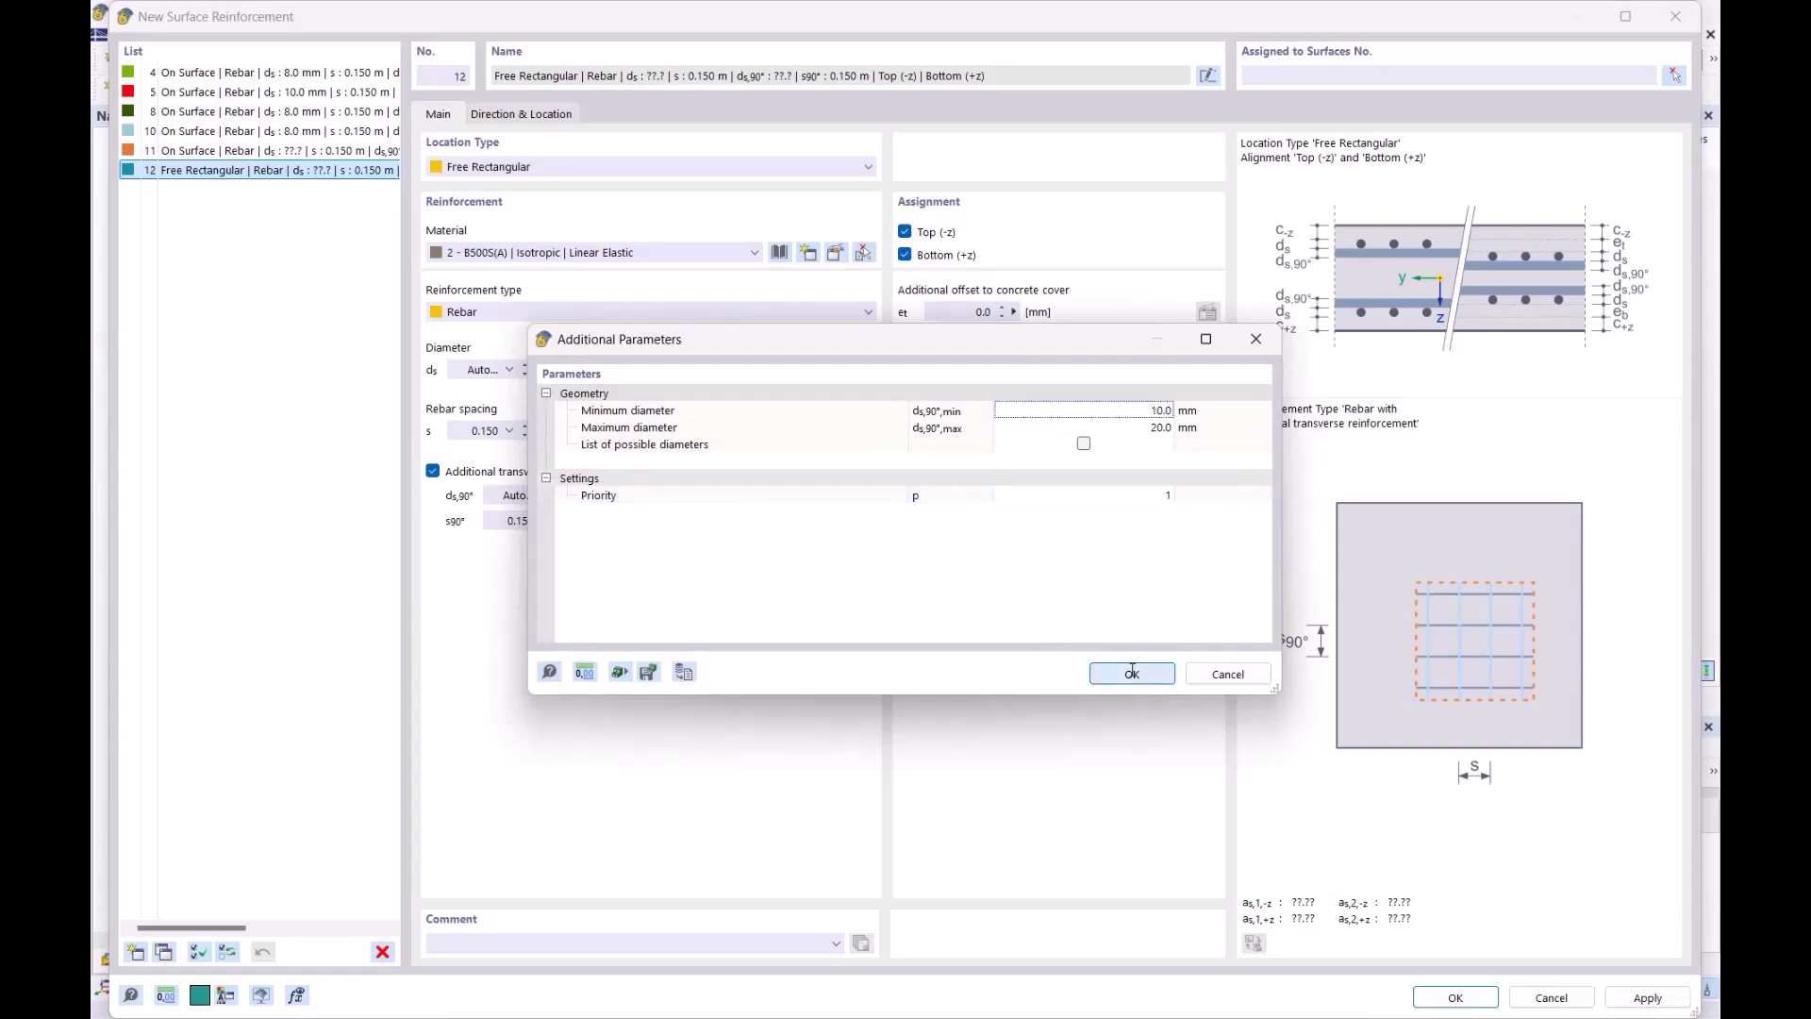
click(1131, 674)
Define the reinforcement location by center and sides of the rectangle, with a and b both 1 m
click(545, 118)
click(1002, 317)
click(980, 373)
text(1)
key(Tab)
text(1)
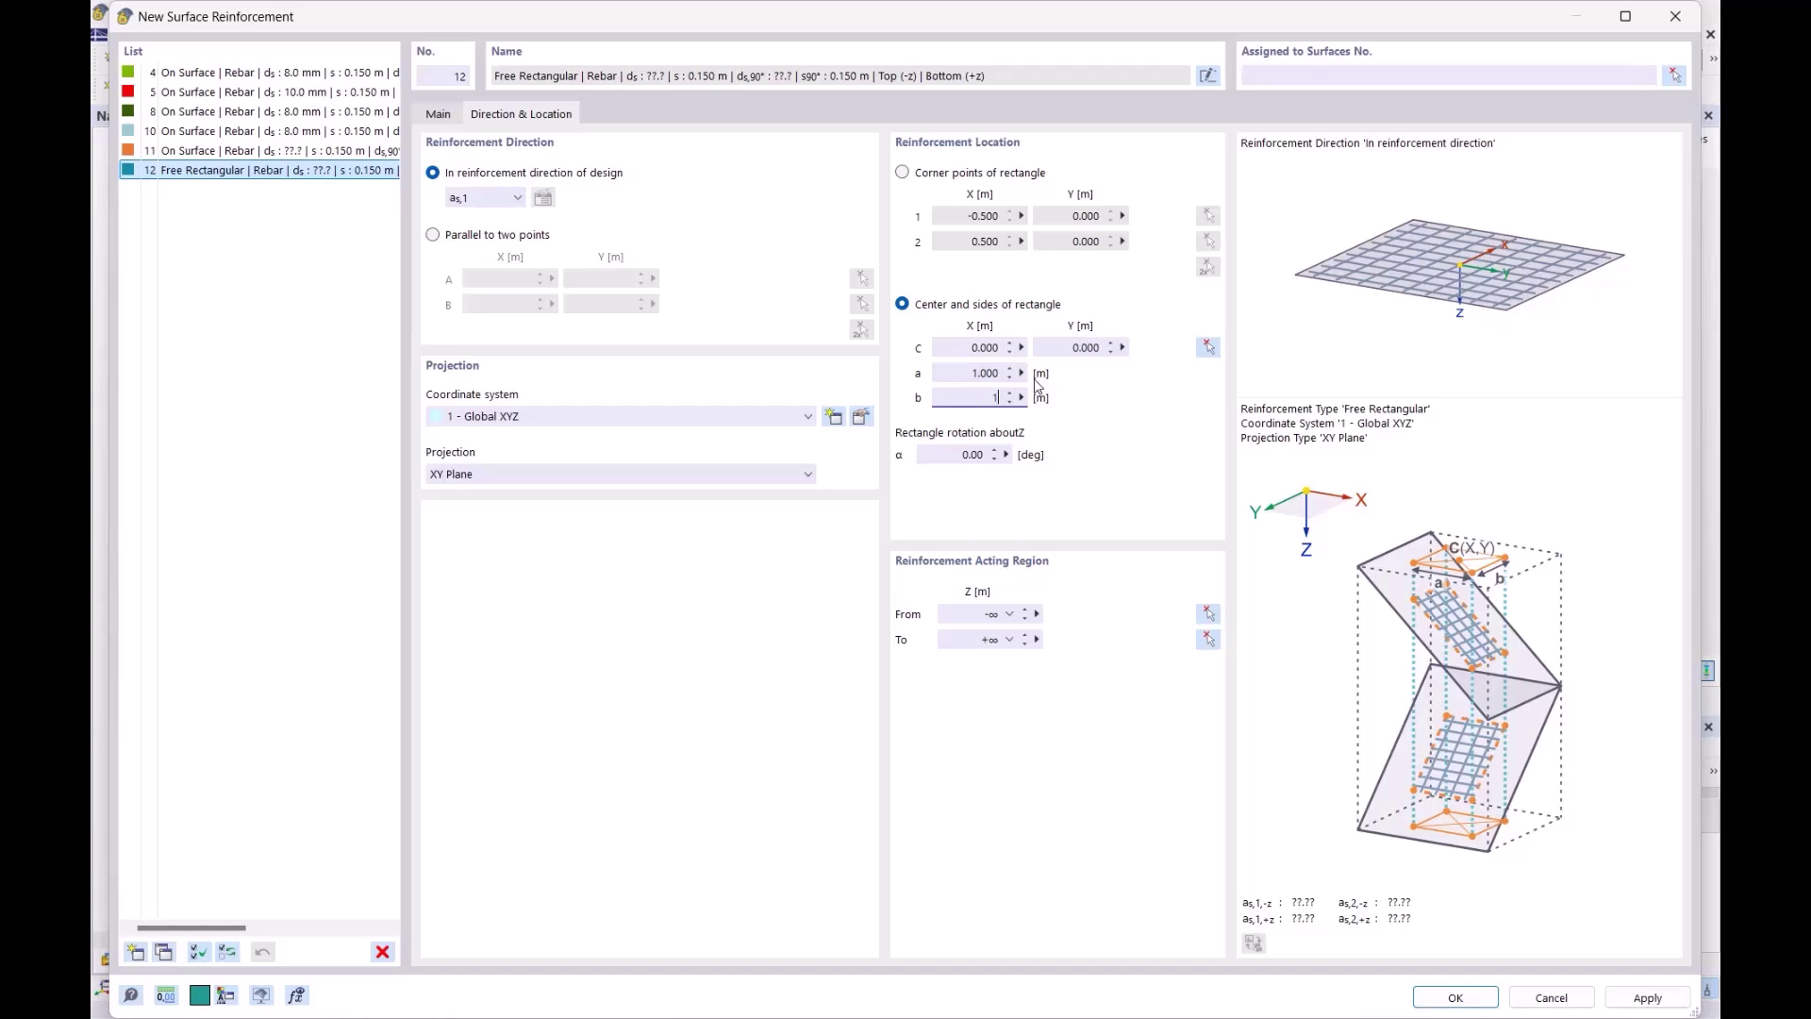
Pick the interior column node at X 17.5 m, Y 7.5 m as the rectangle's center and save the reinforcement
click(1207, 347)
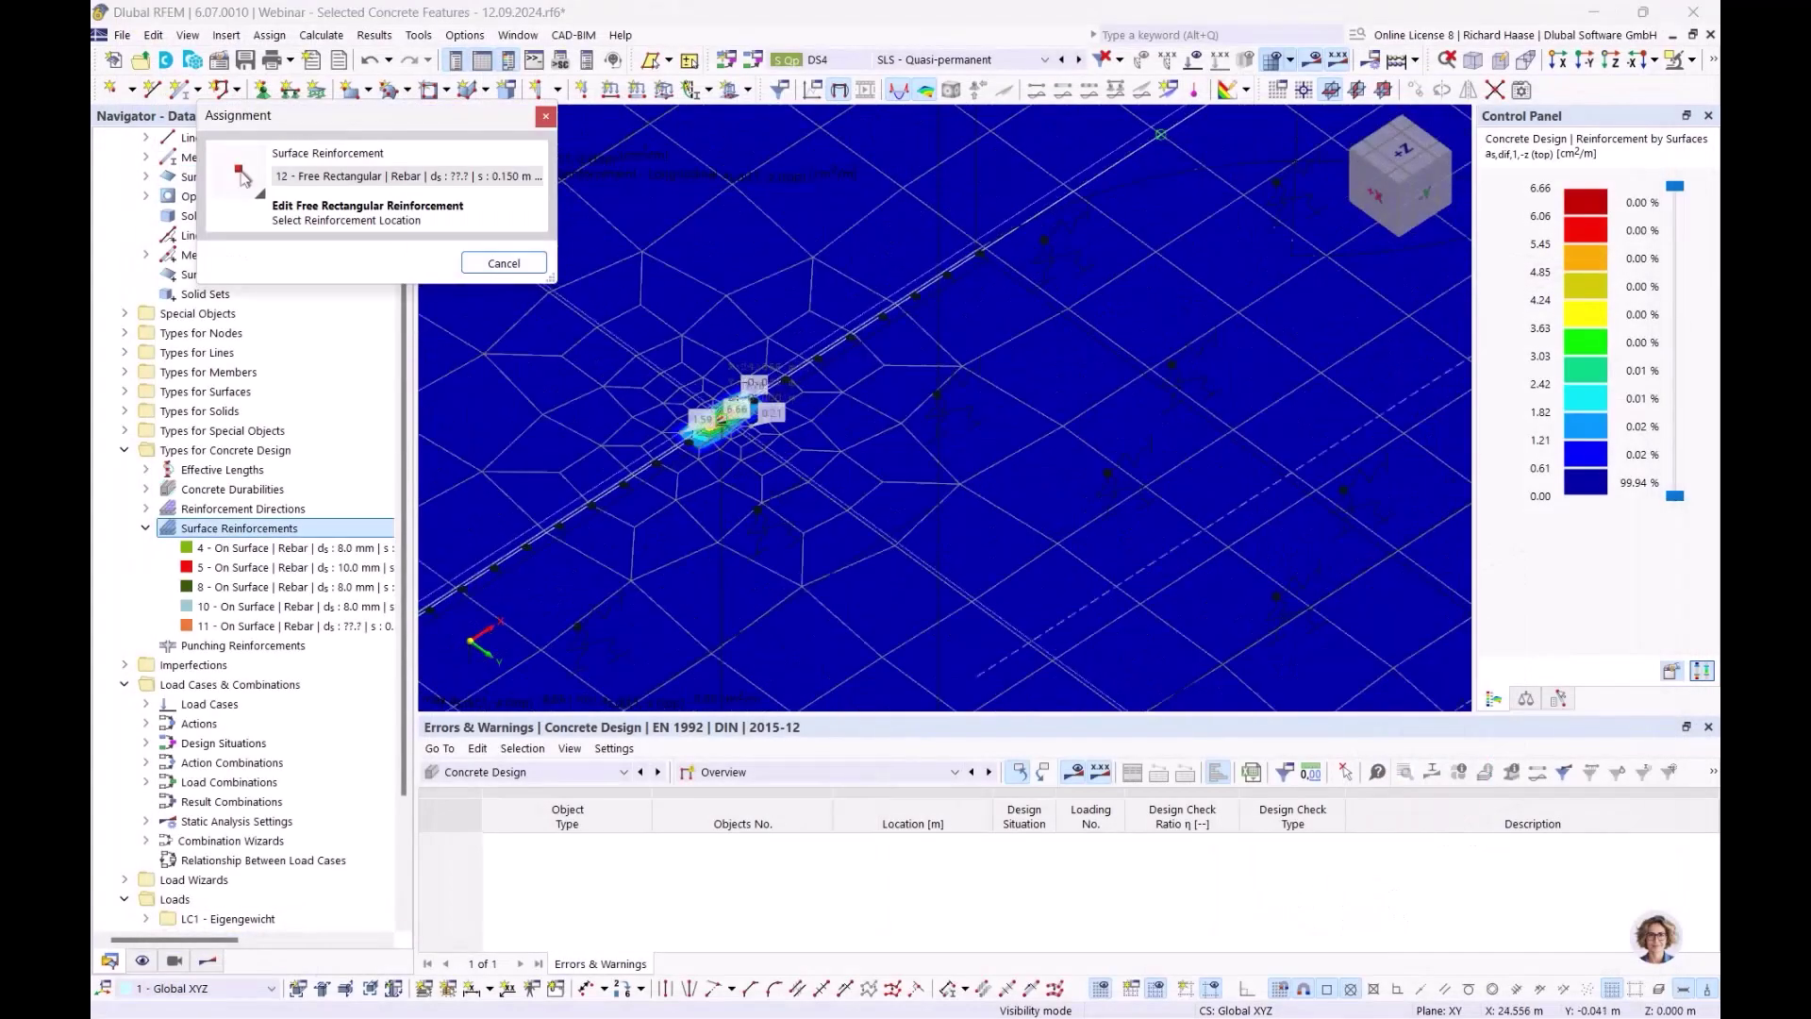
click(721, 419)
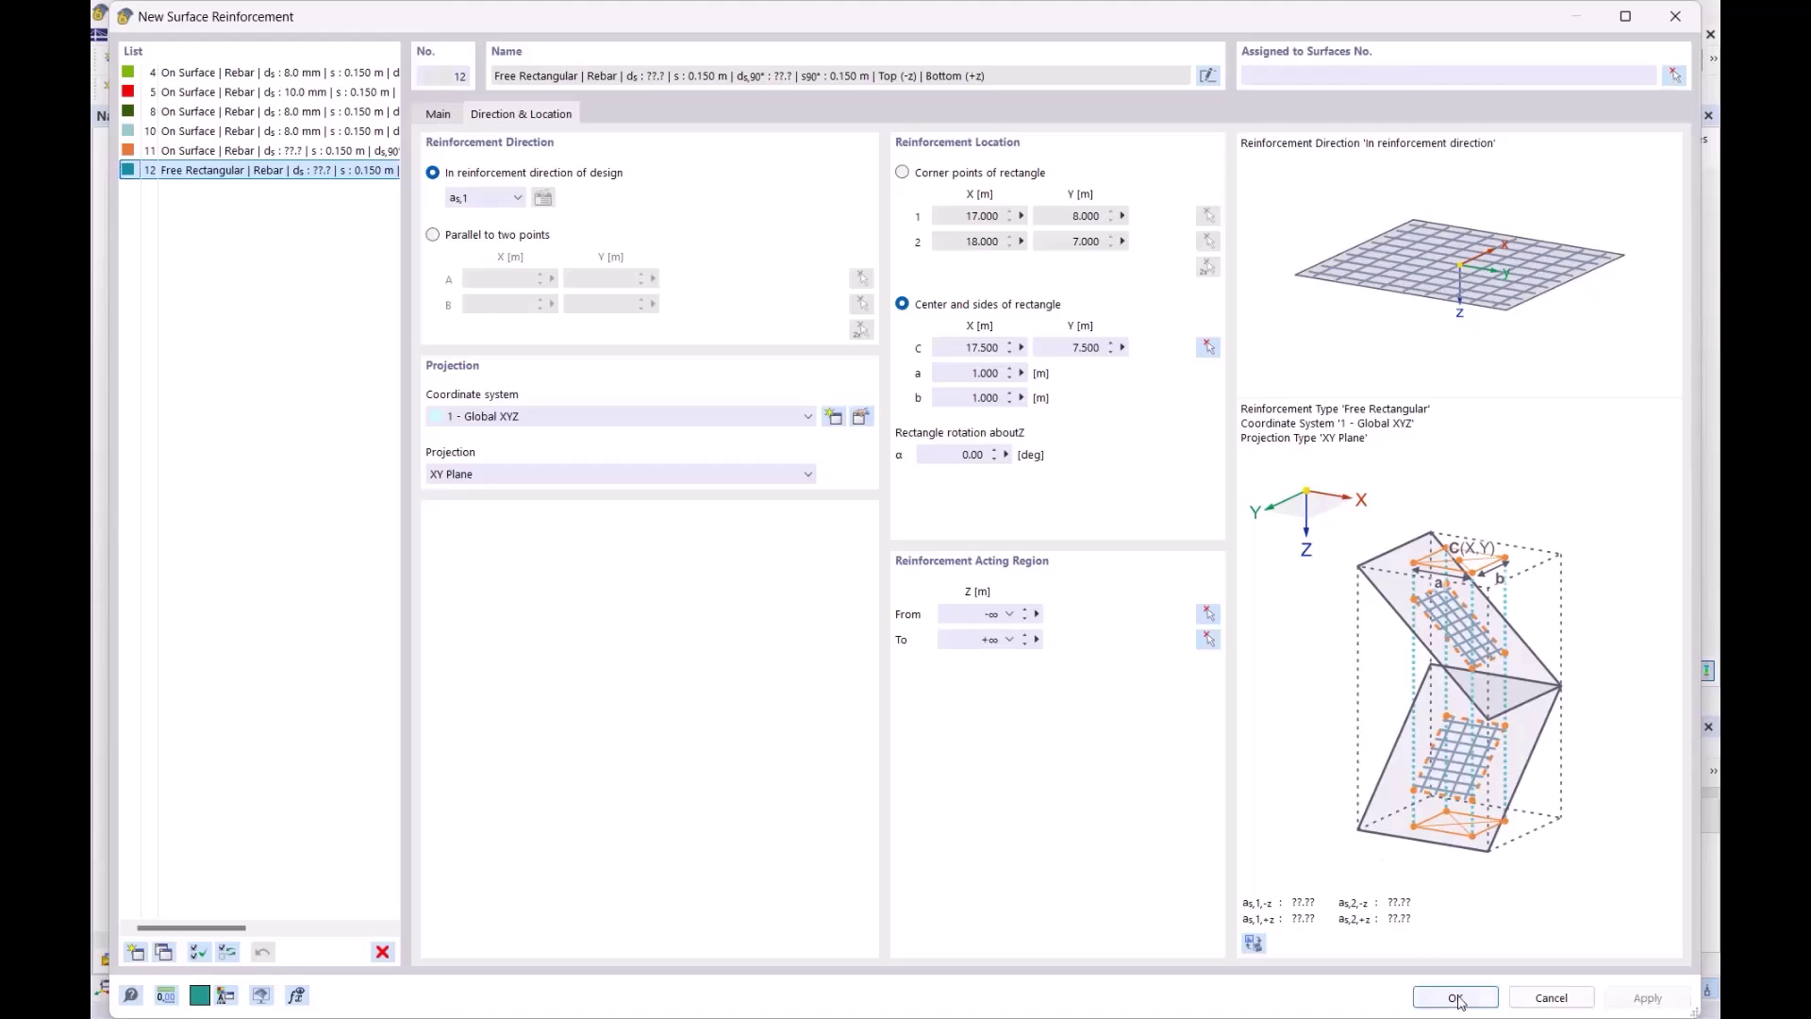
click(1455, 997)
scroll(772, 404, down, 5)
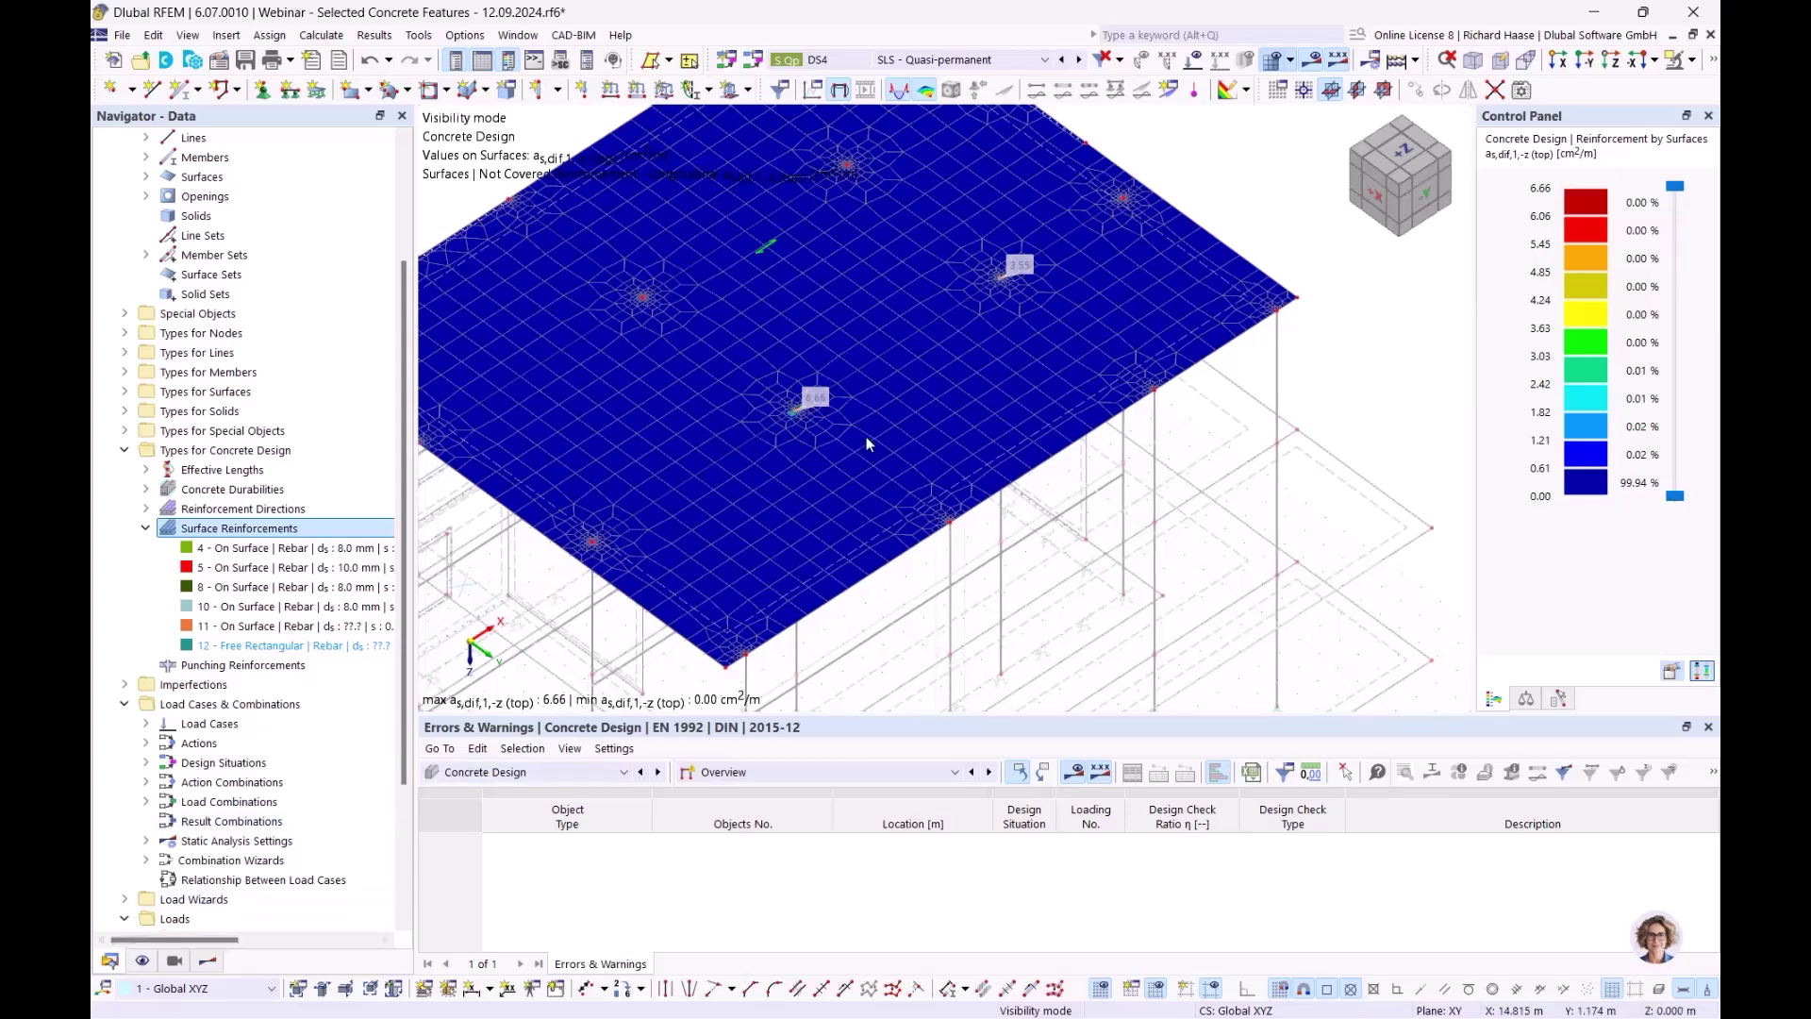
Assign free rectangular reinforcement 12 to roof slab surface 18
double_click(283, 645)
click(1359, 70)
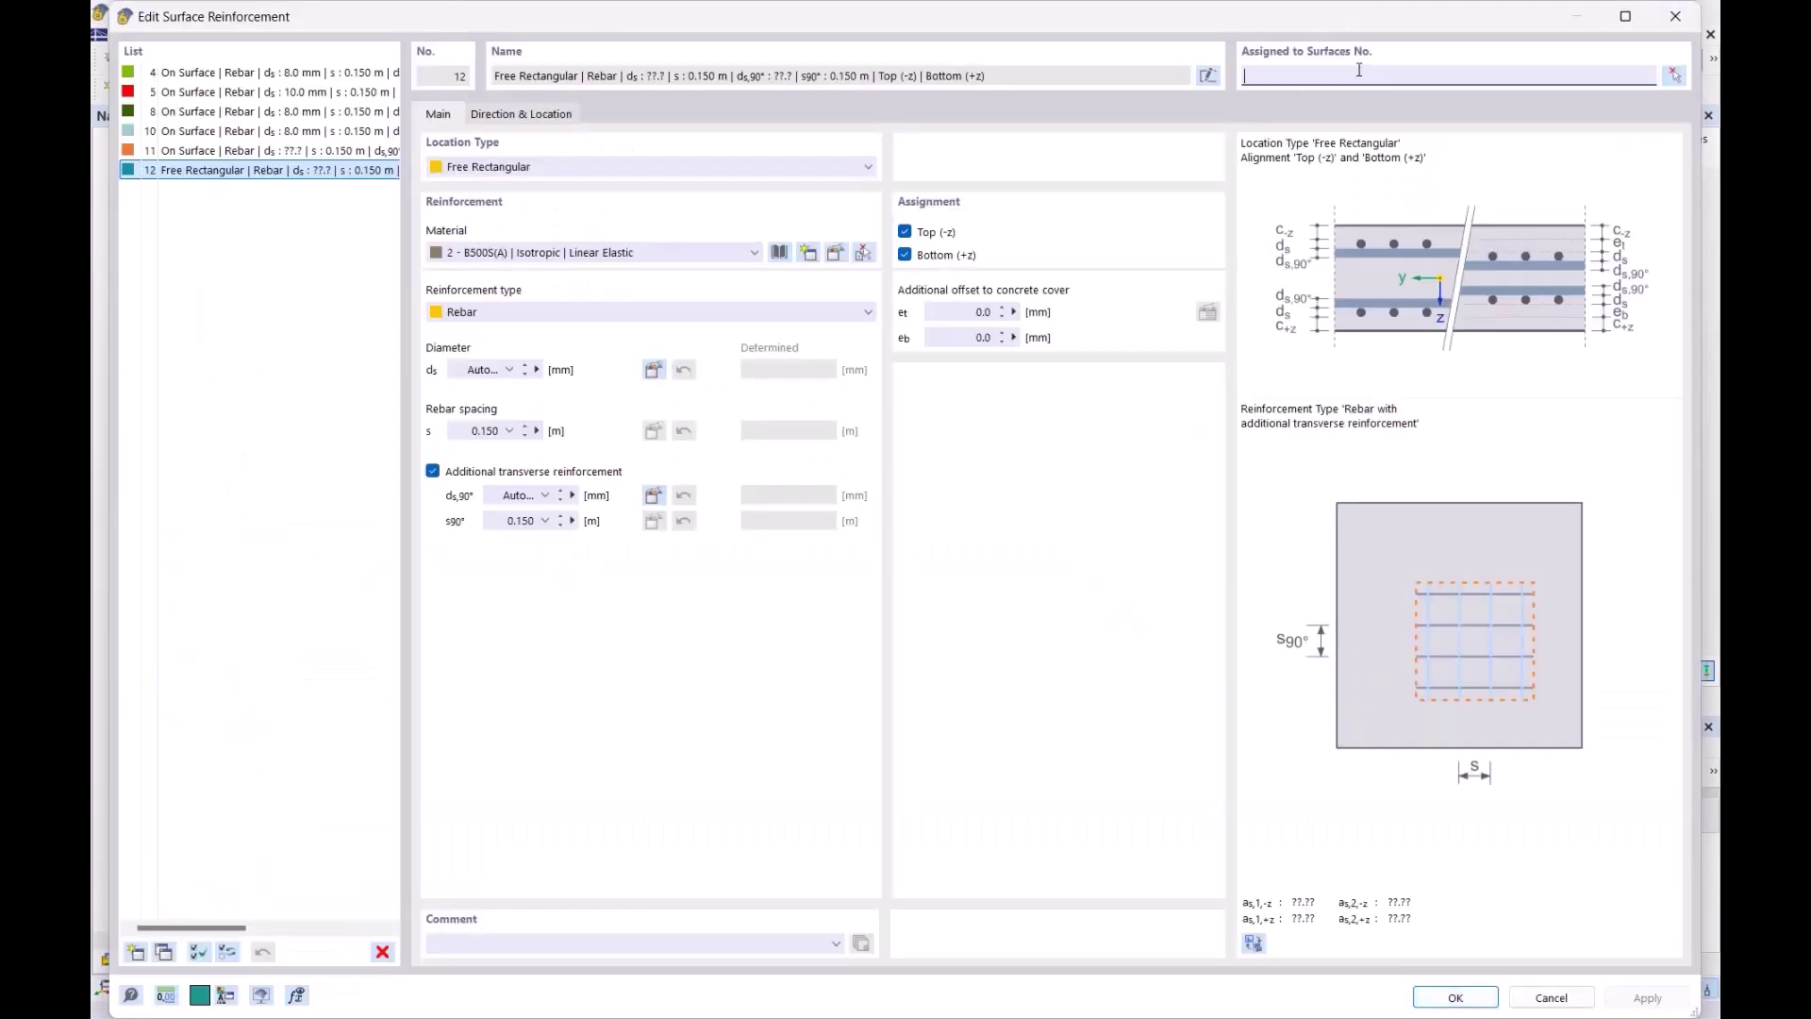
click(1454, 995)
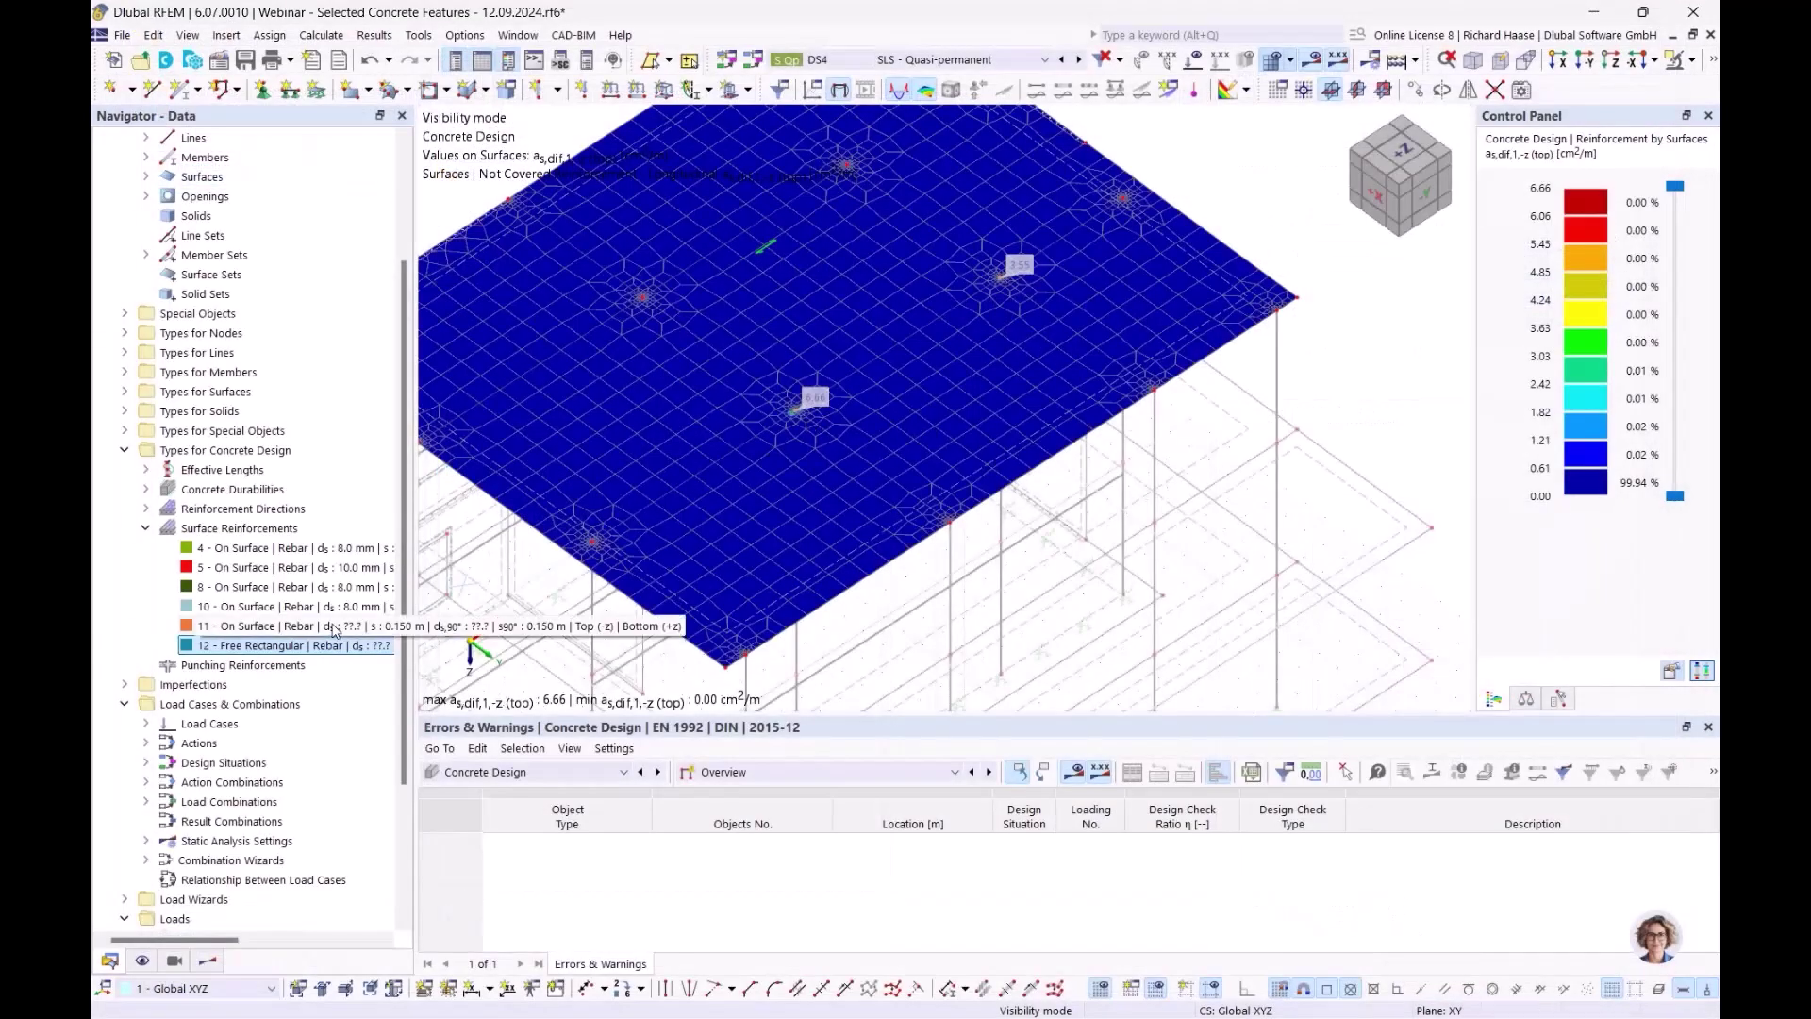
Display the concrete design types in the model but hide the On Surface longitudinal reinforcement, then inspect the rectangle around the column
ctrl+middle_drag(946, 435, 945, 368)
click(142, 960)
click(142, 490)
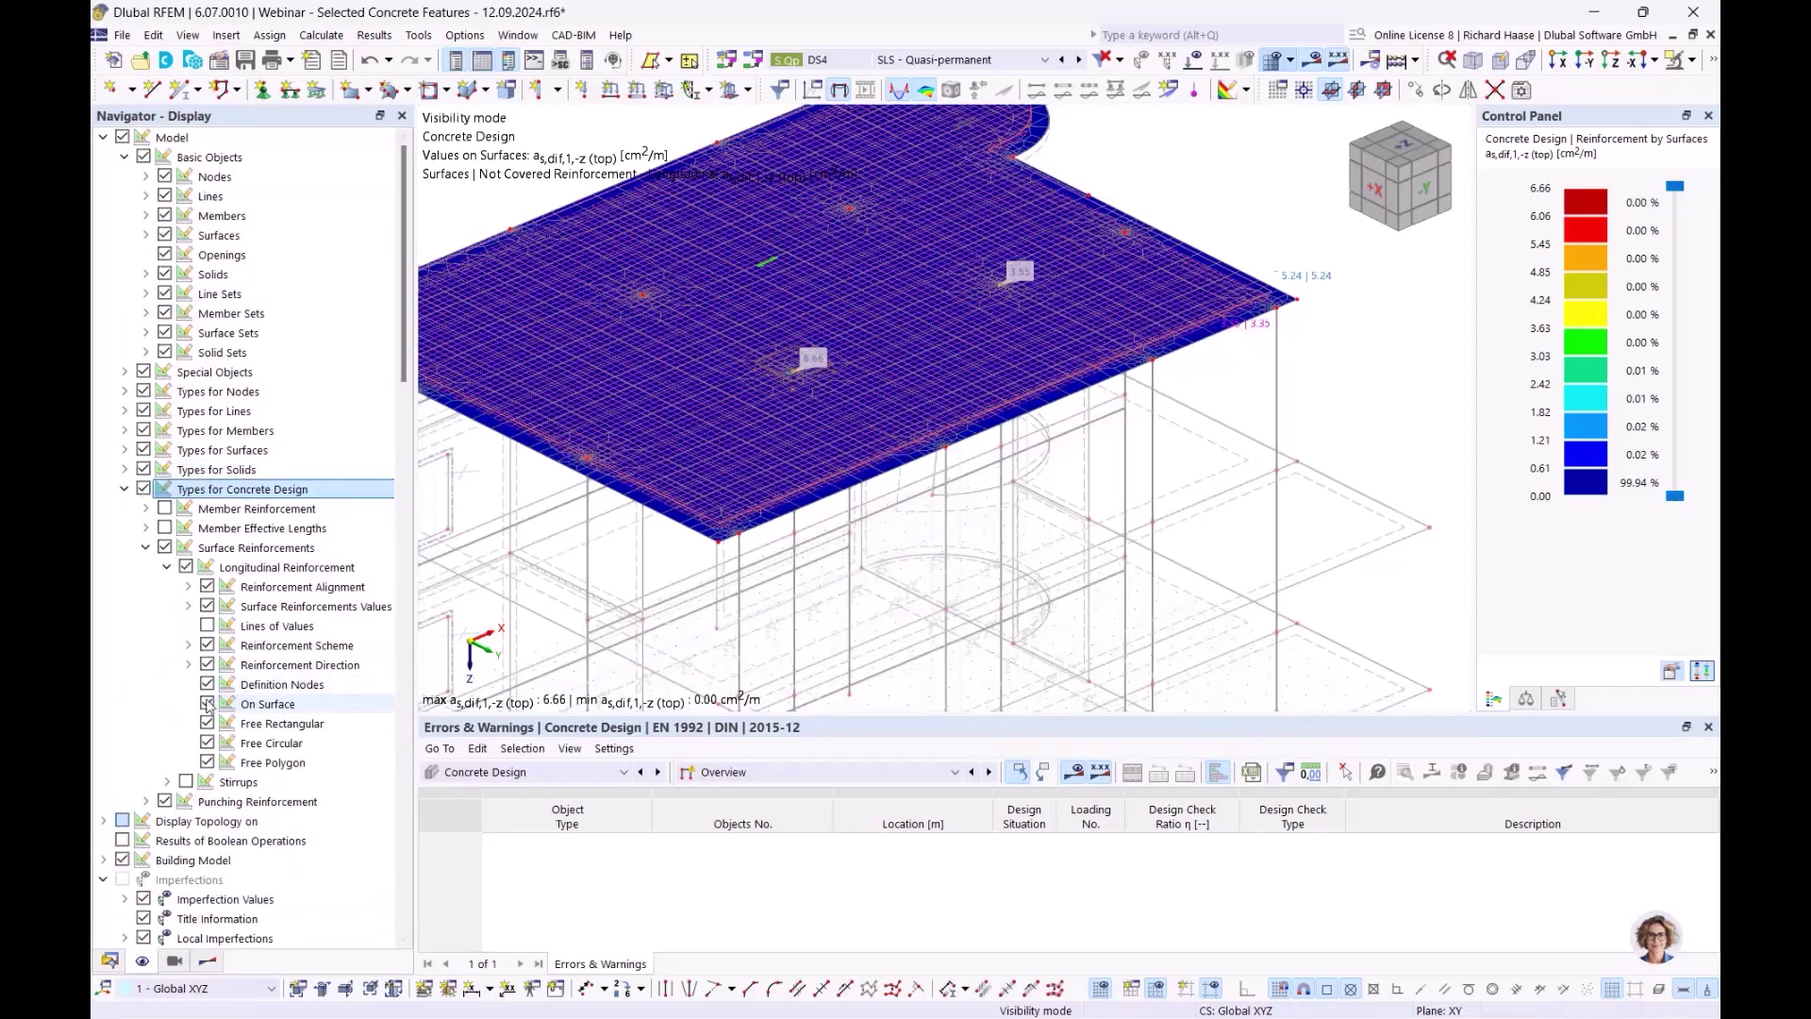
click(208, 704)
scroll(870, 408, up, 5)
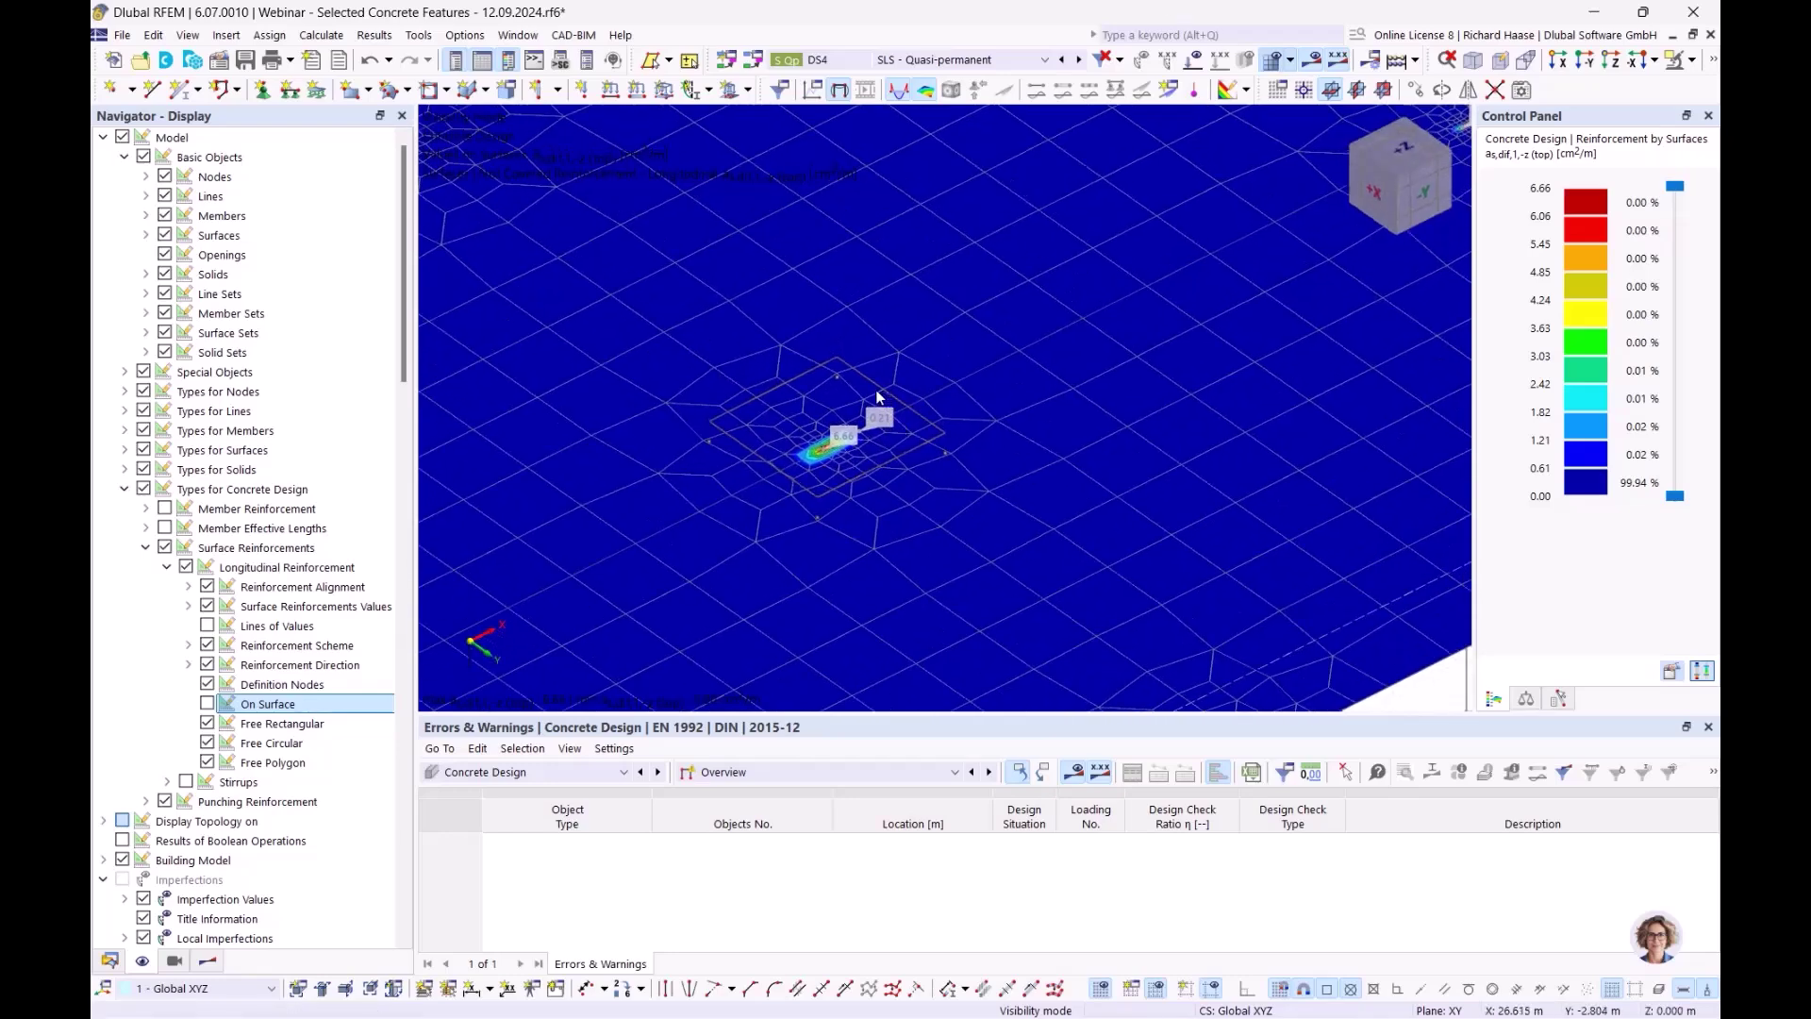
scroll(986, 431, down, 5)
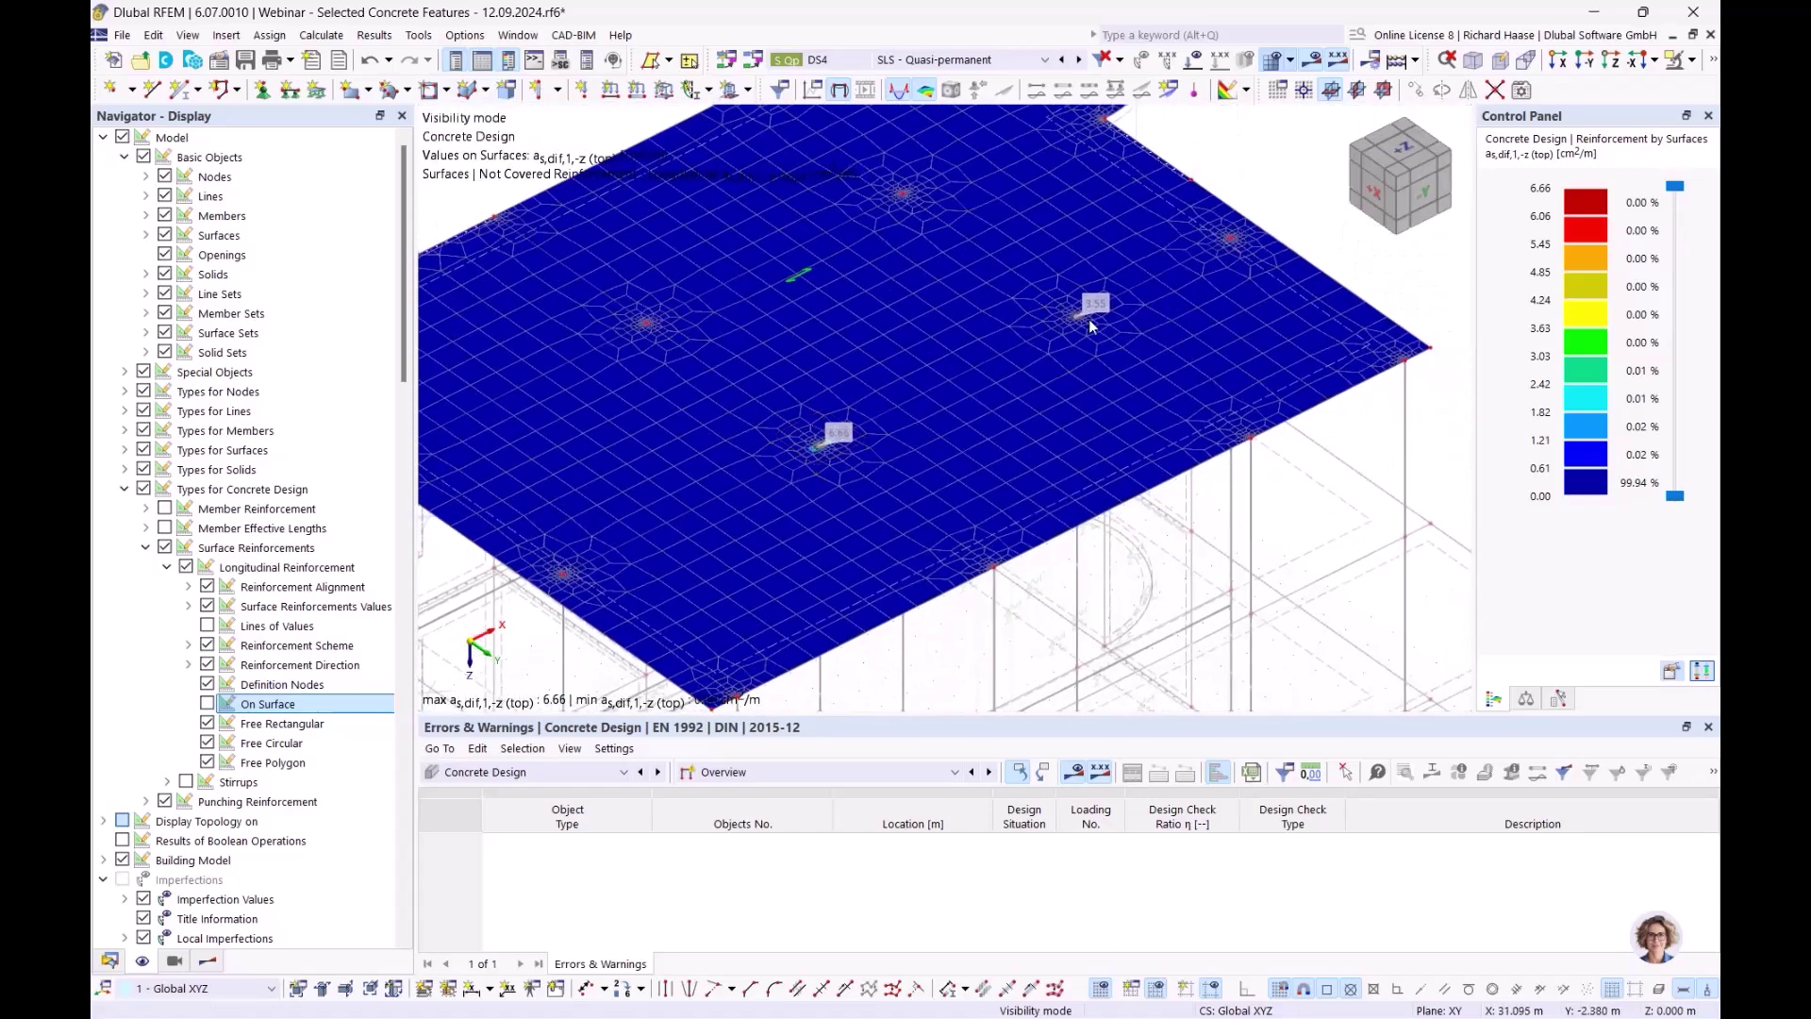
scroll(1075, 321, up, 2)
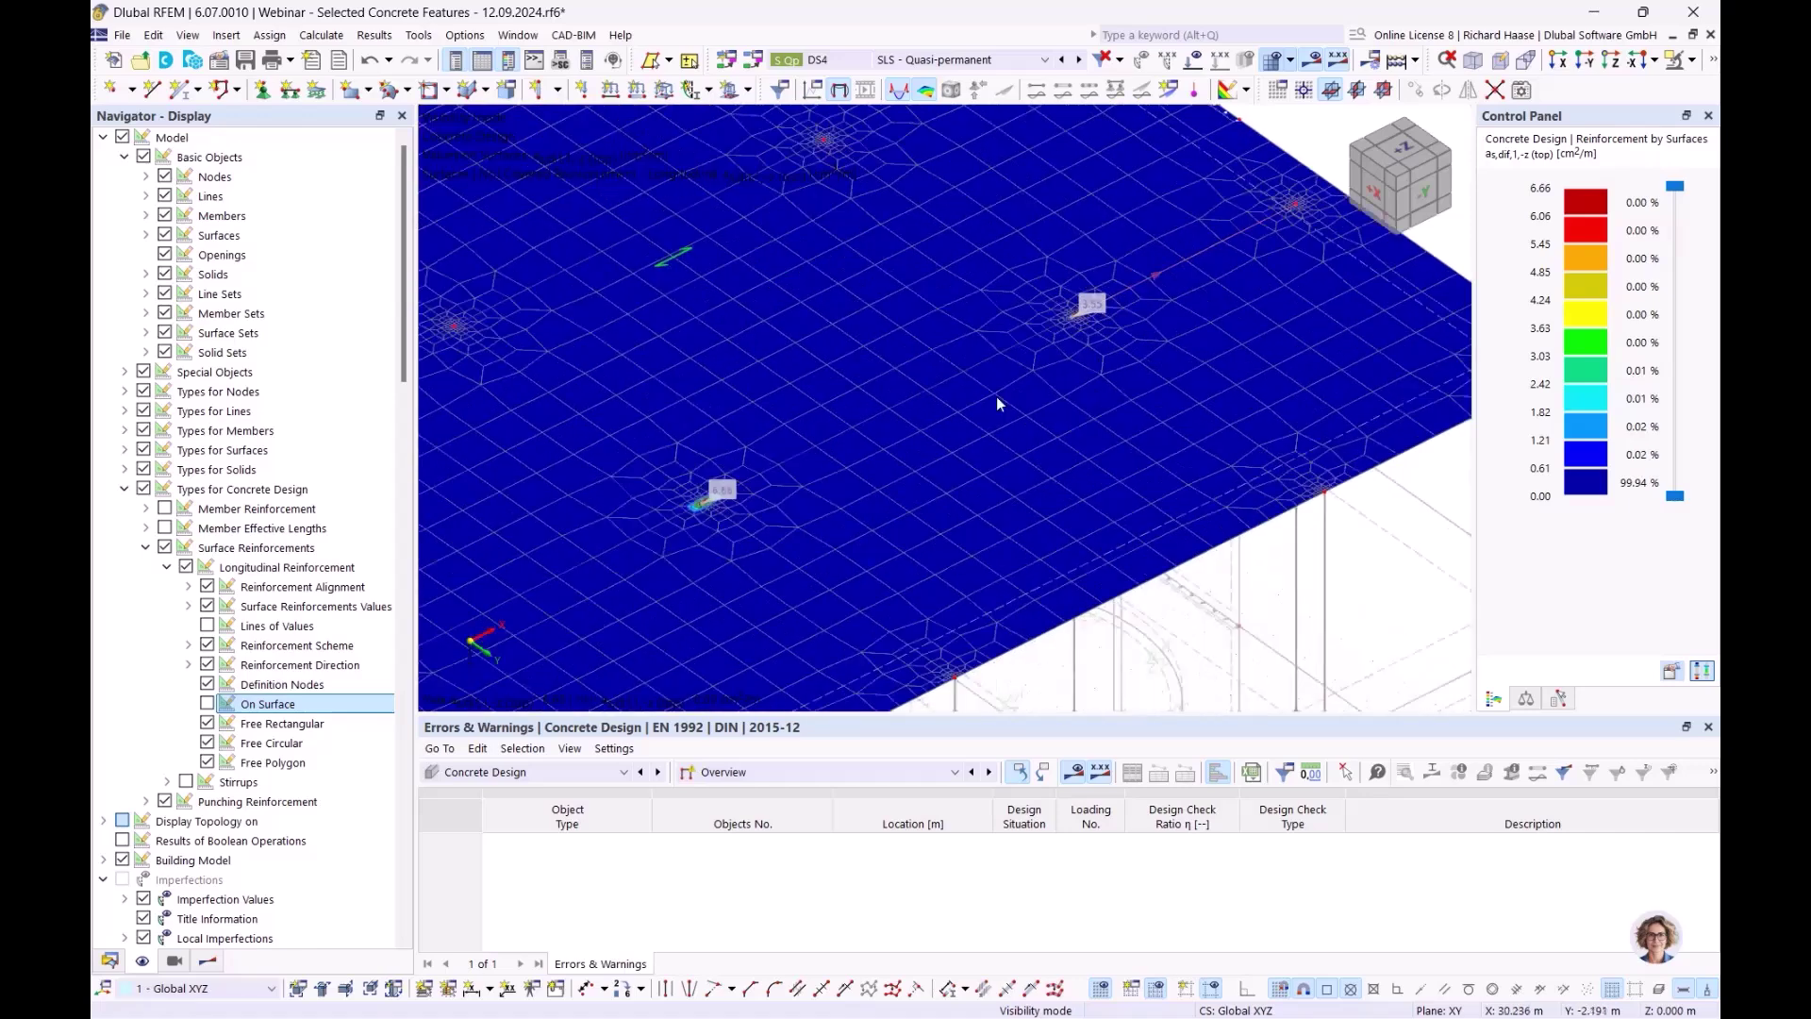
Discard a newly started on-surface reinforcement and duplicate free rectangular reinforcement 12 instead
click(110, 960)
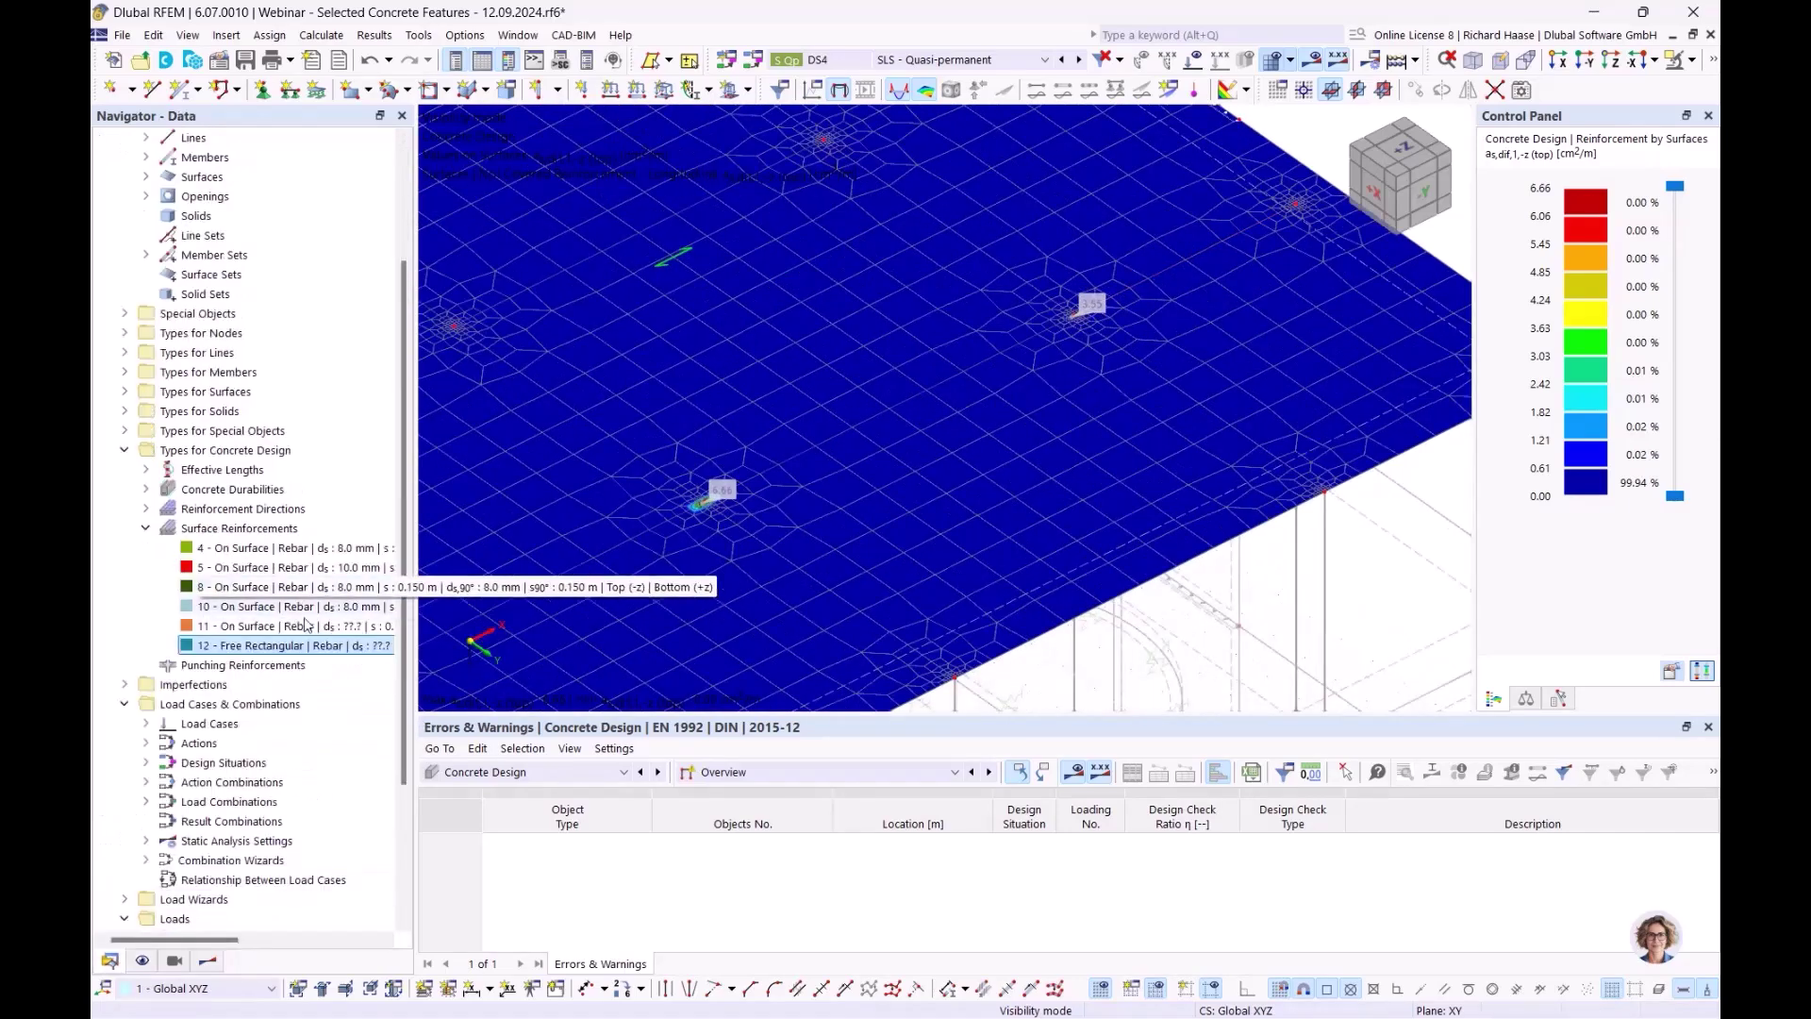
right_click(259, 528)
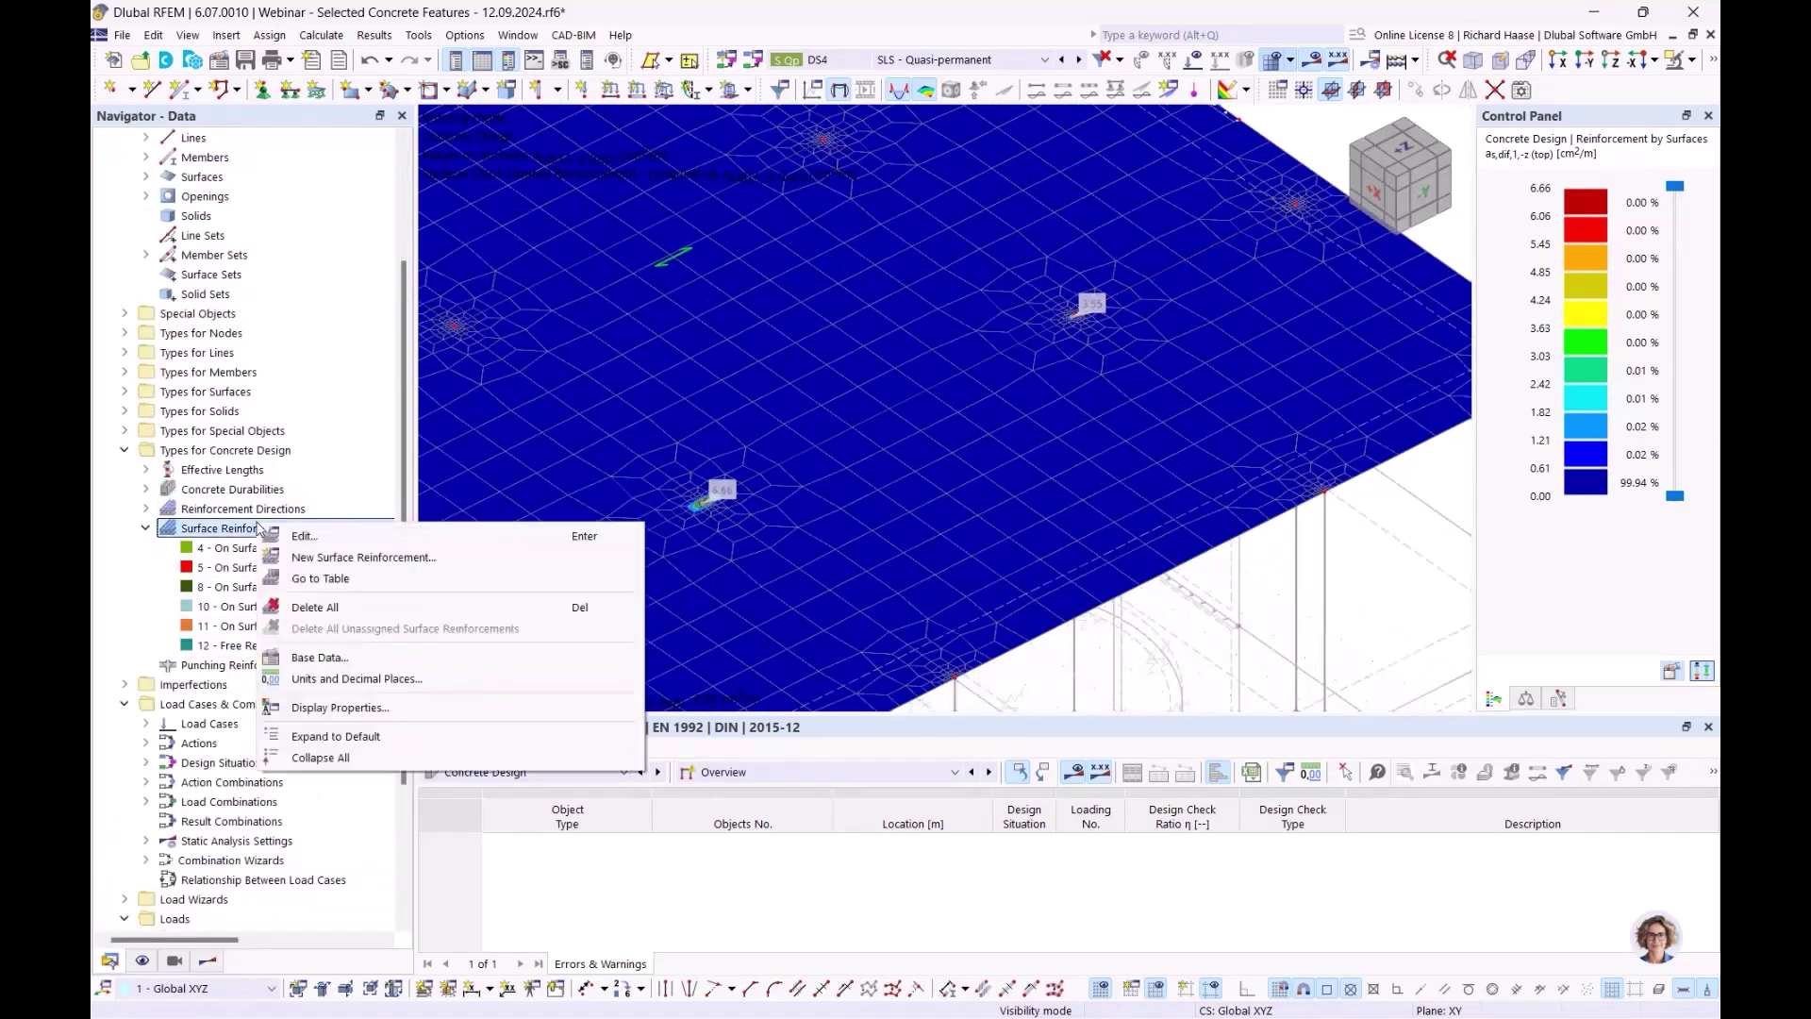
click(453, 557)
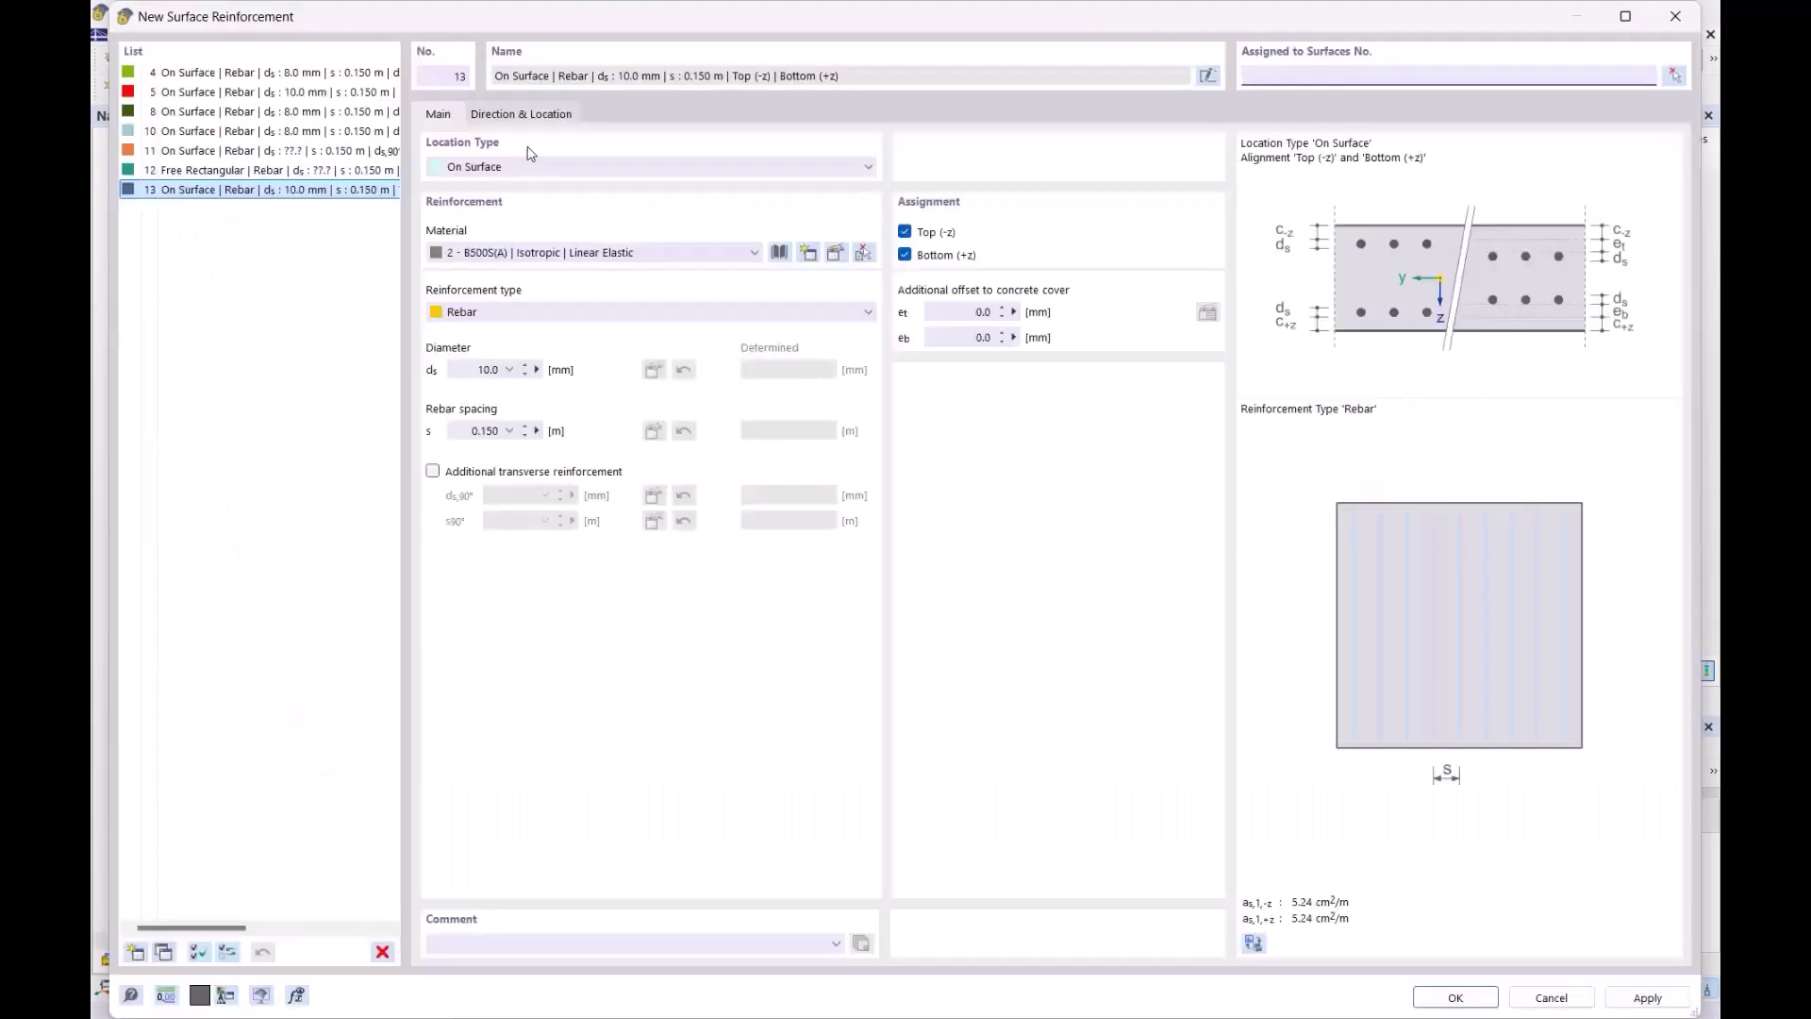
click(382, 950)
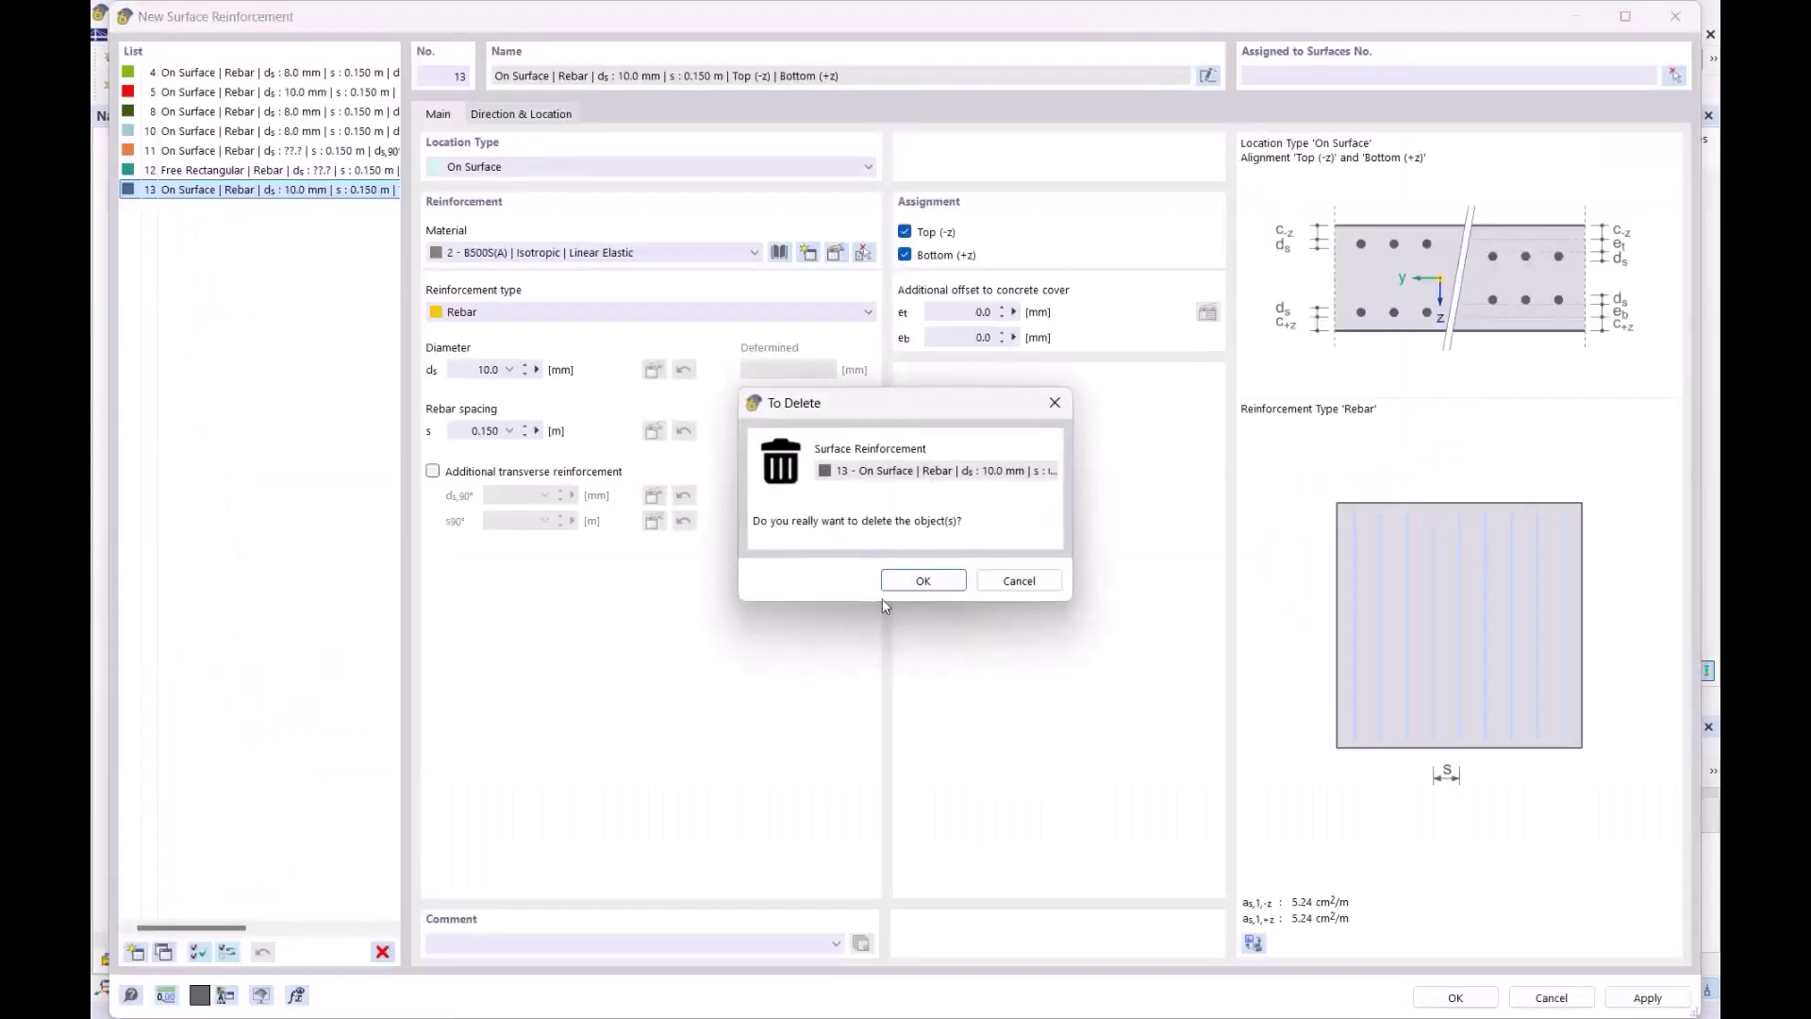
click(923, 580)
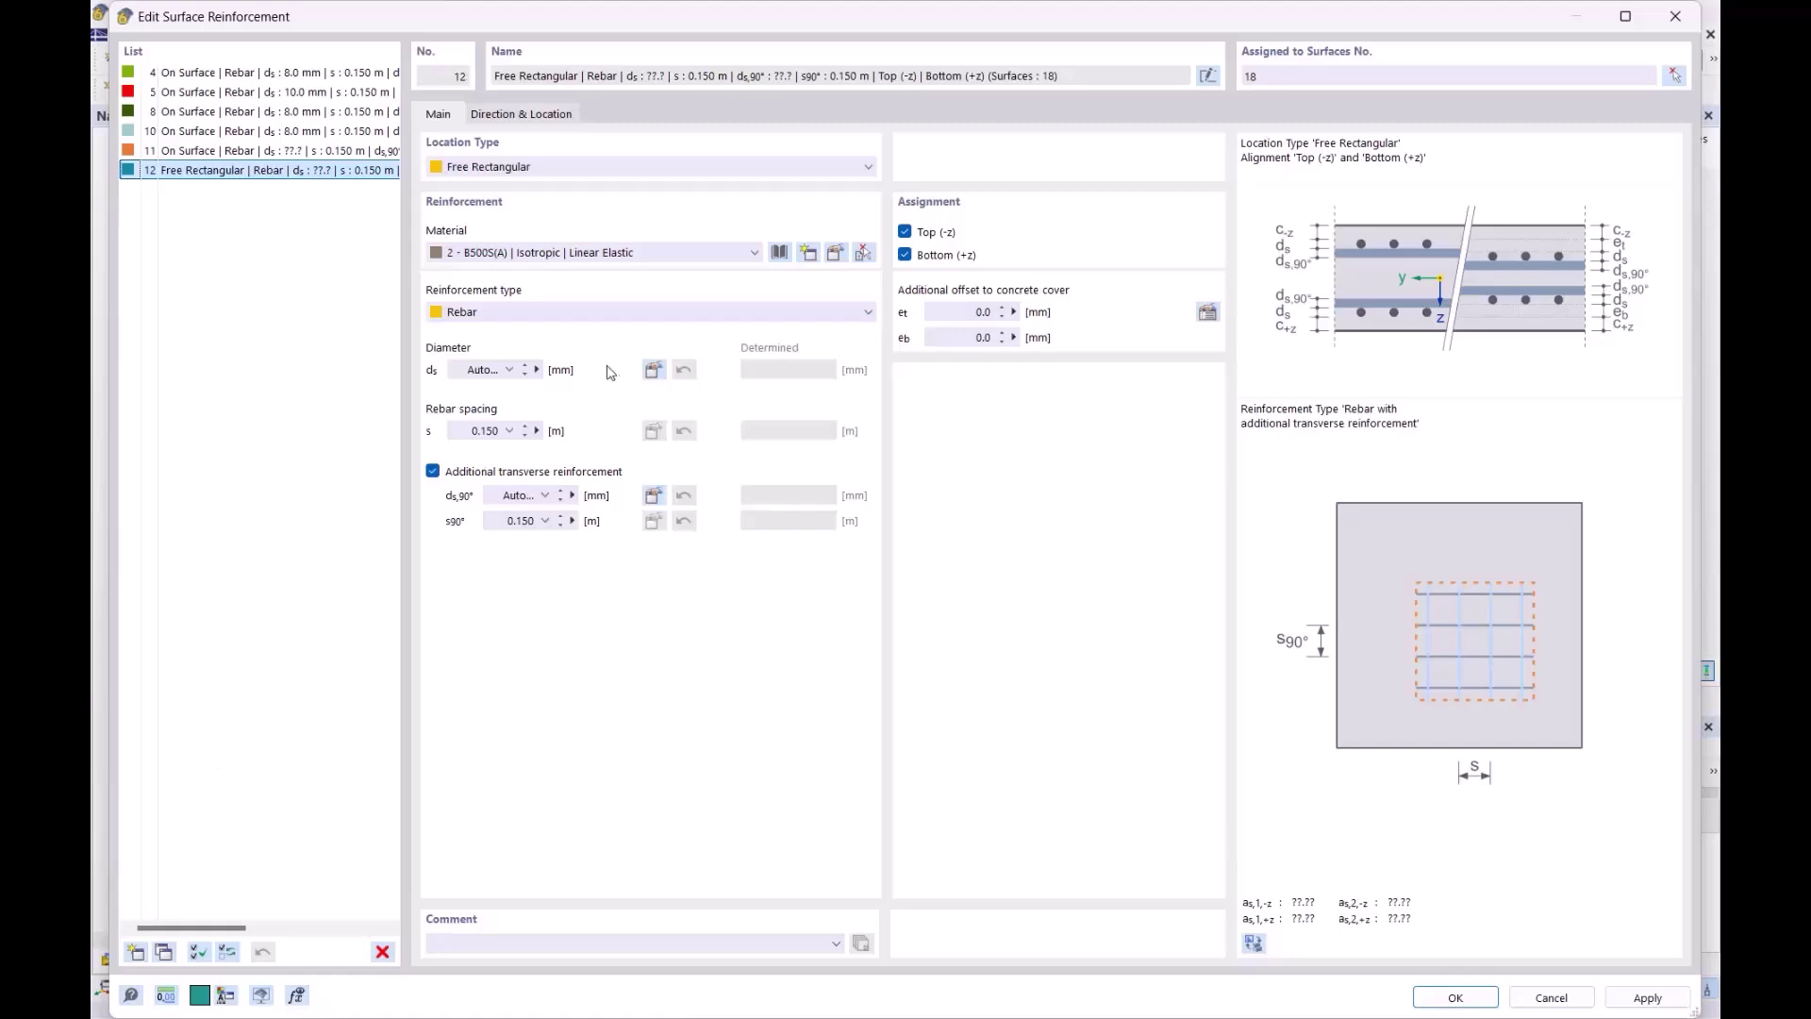
click(164, 952)
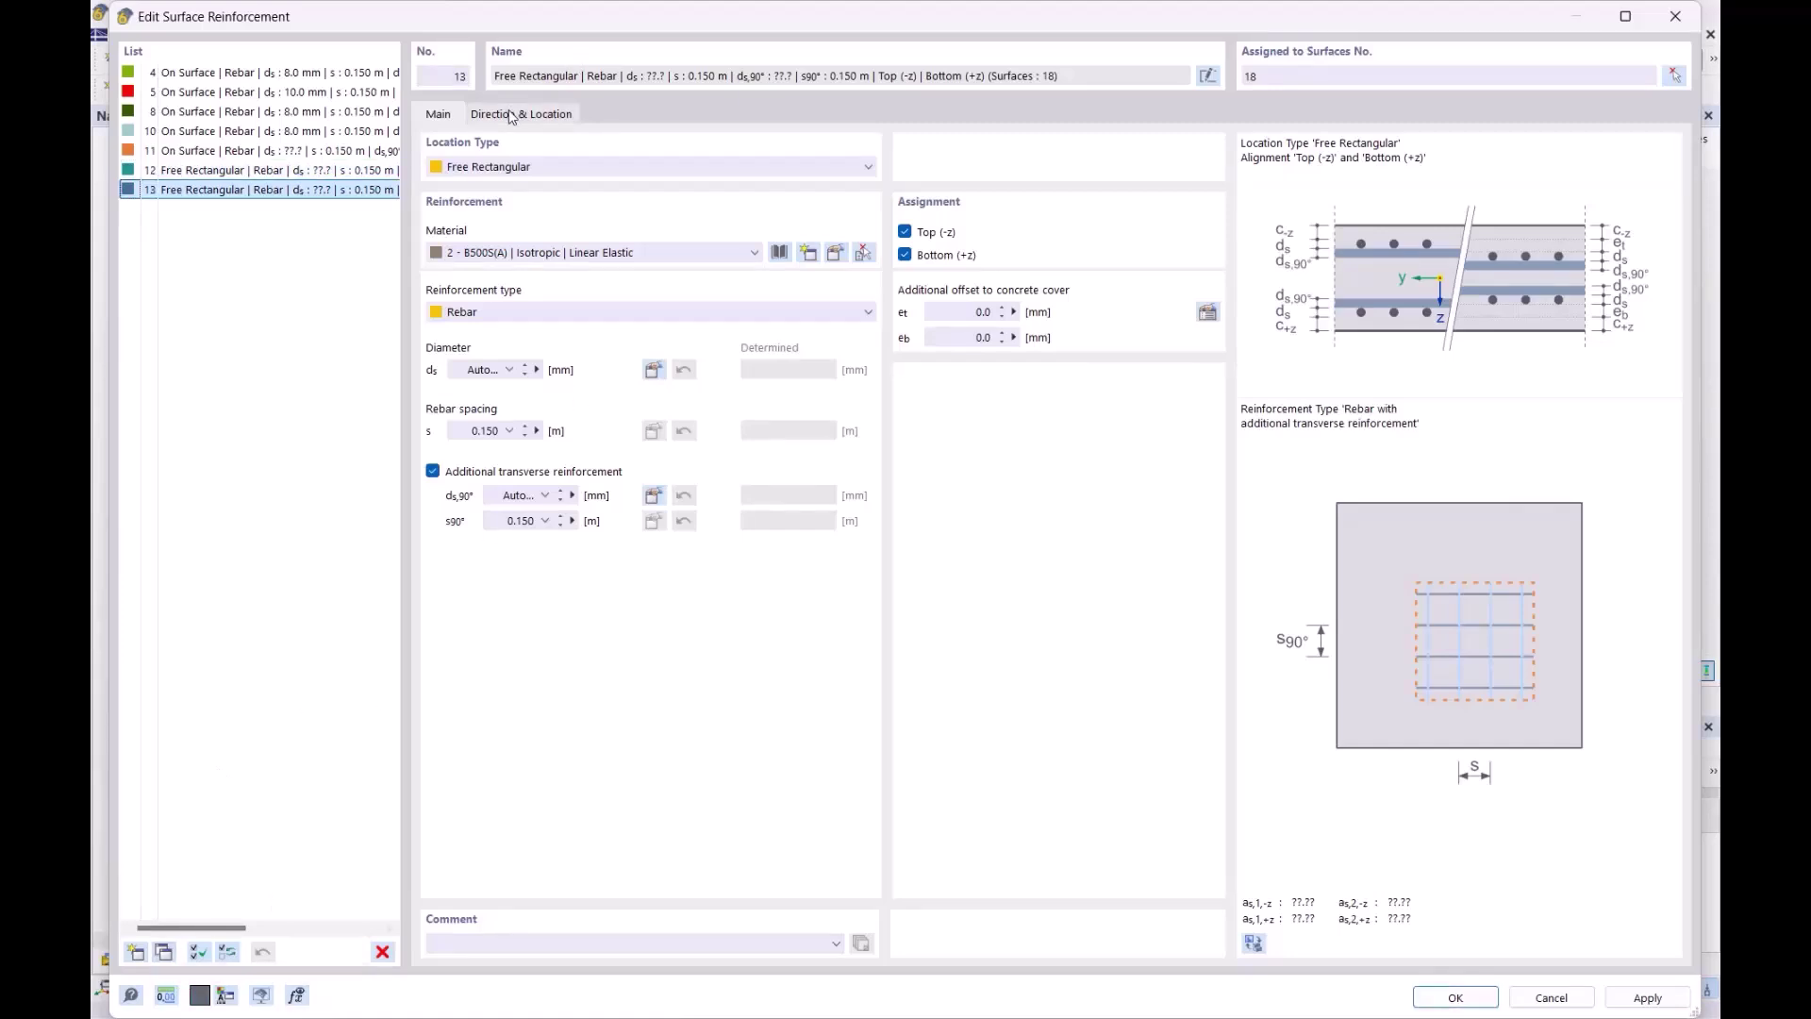
Restrict free rectangular reinforcements 12 and 13 to the top (-z) side by deactivating bottom (+z)
click(273, 171)
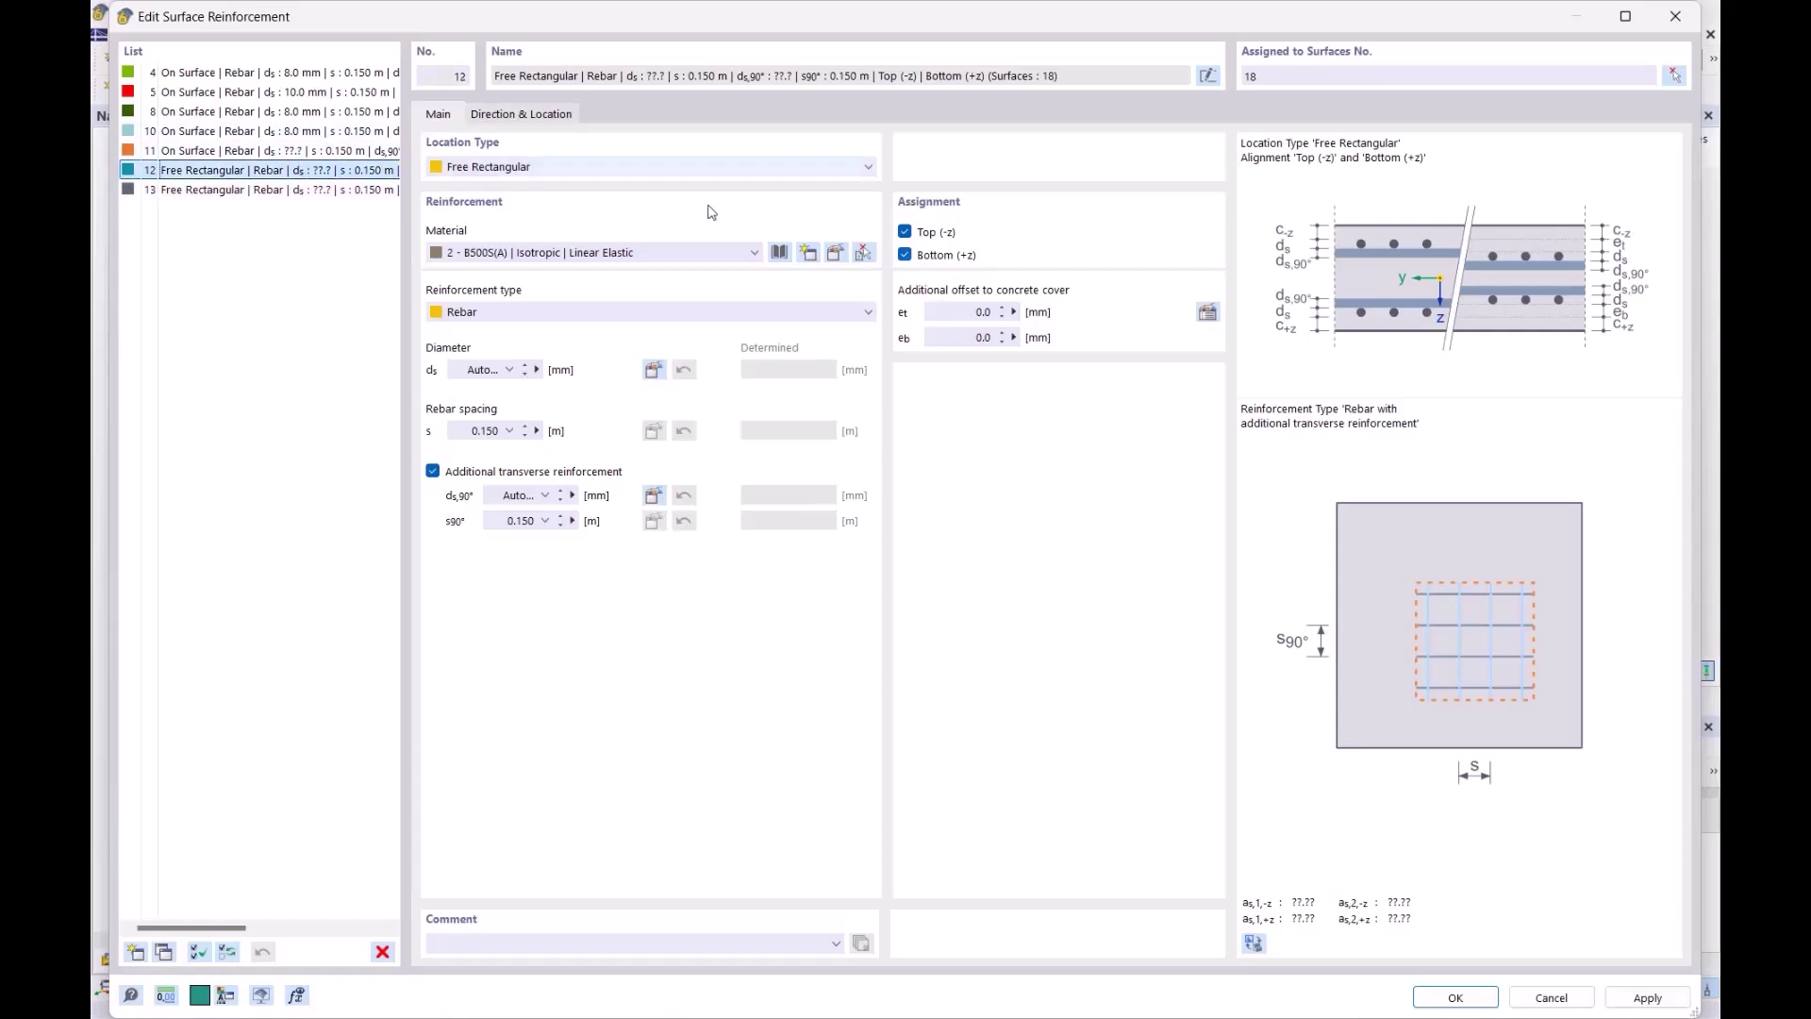
click(332, 191)
click(904, 255)
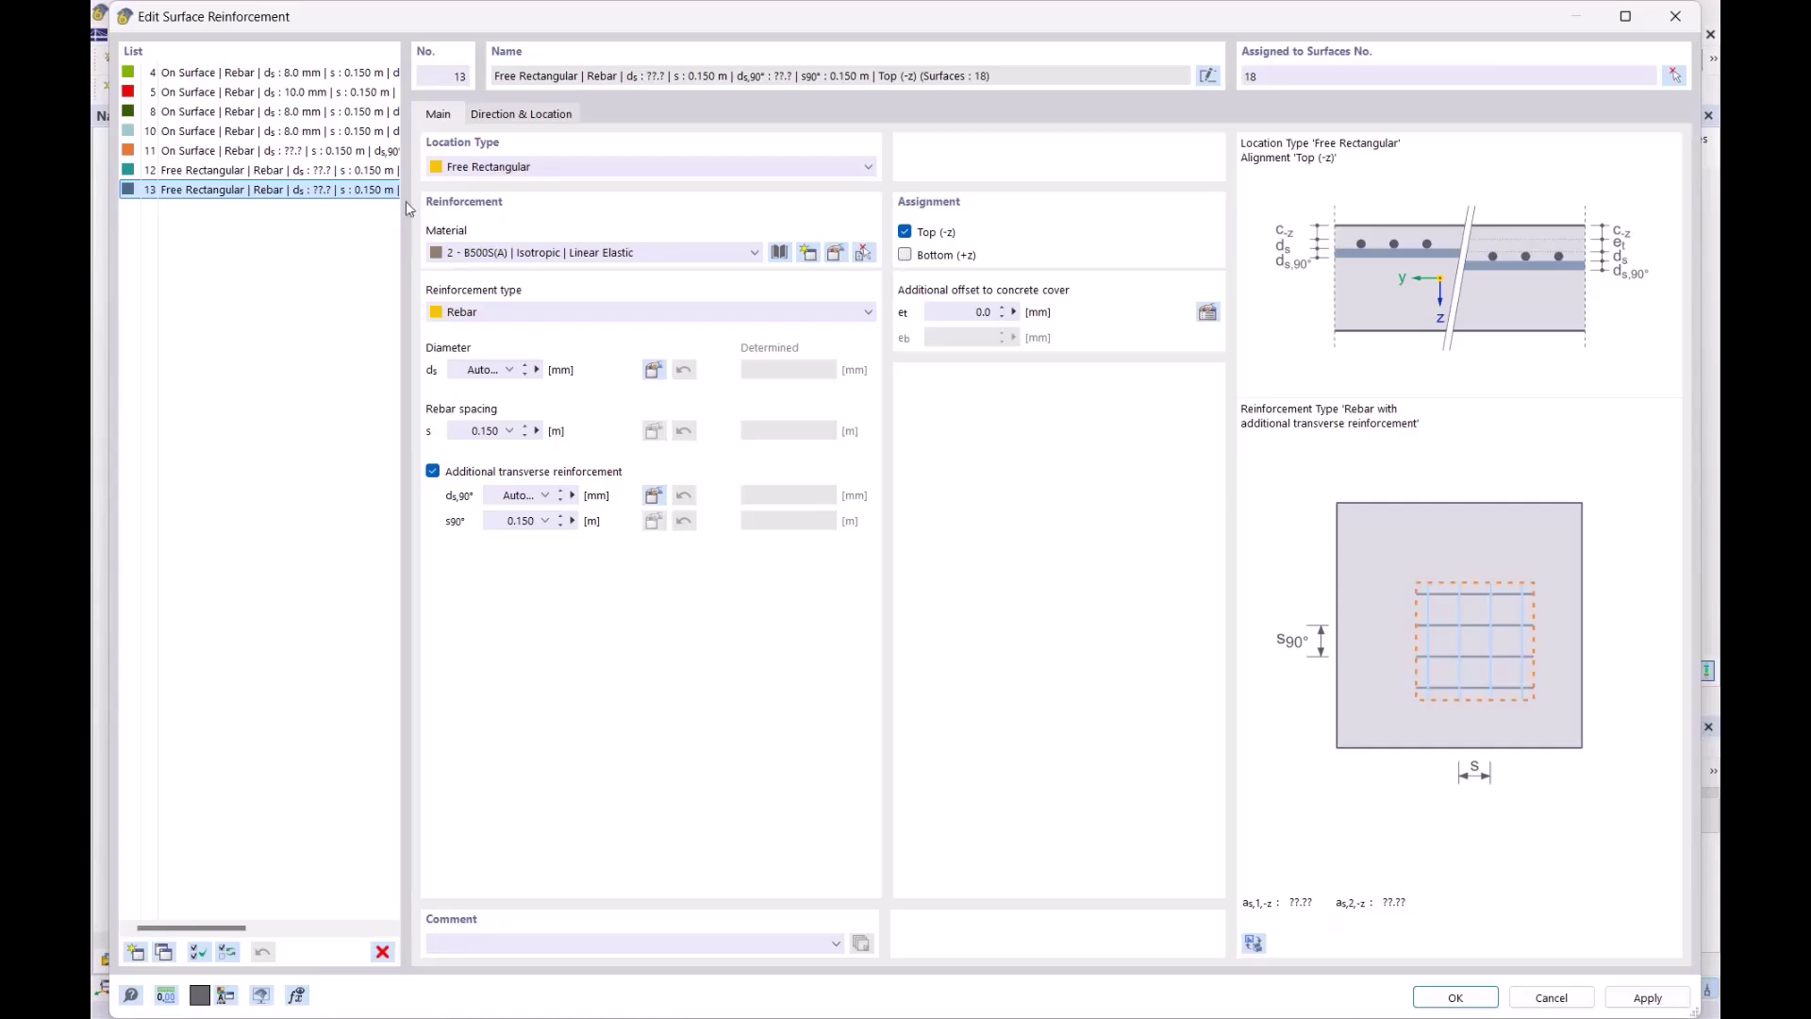
Try to center reinforcement 13 on the neighboring interior column at node 103 and save the reinforcement changes
click(526, 115)
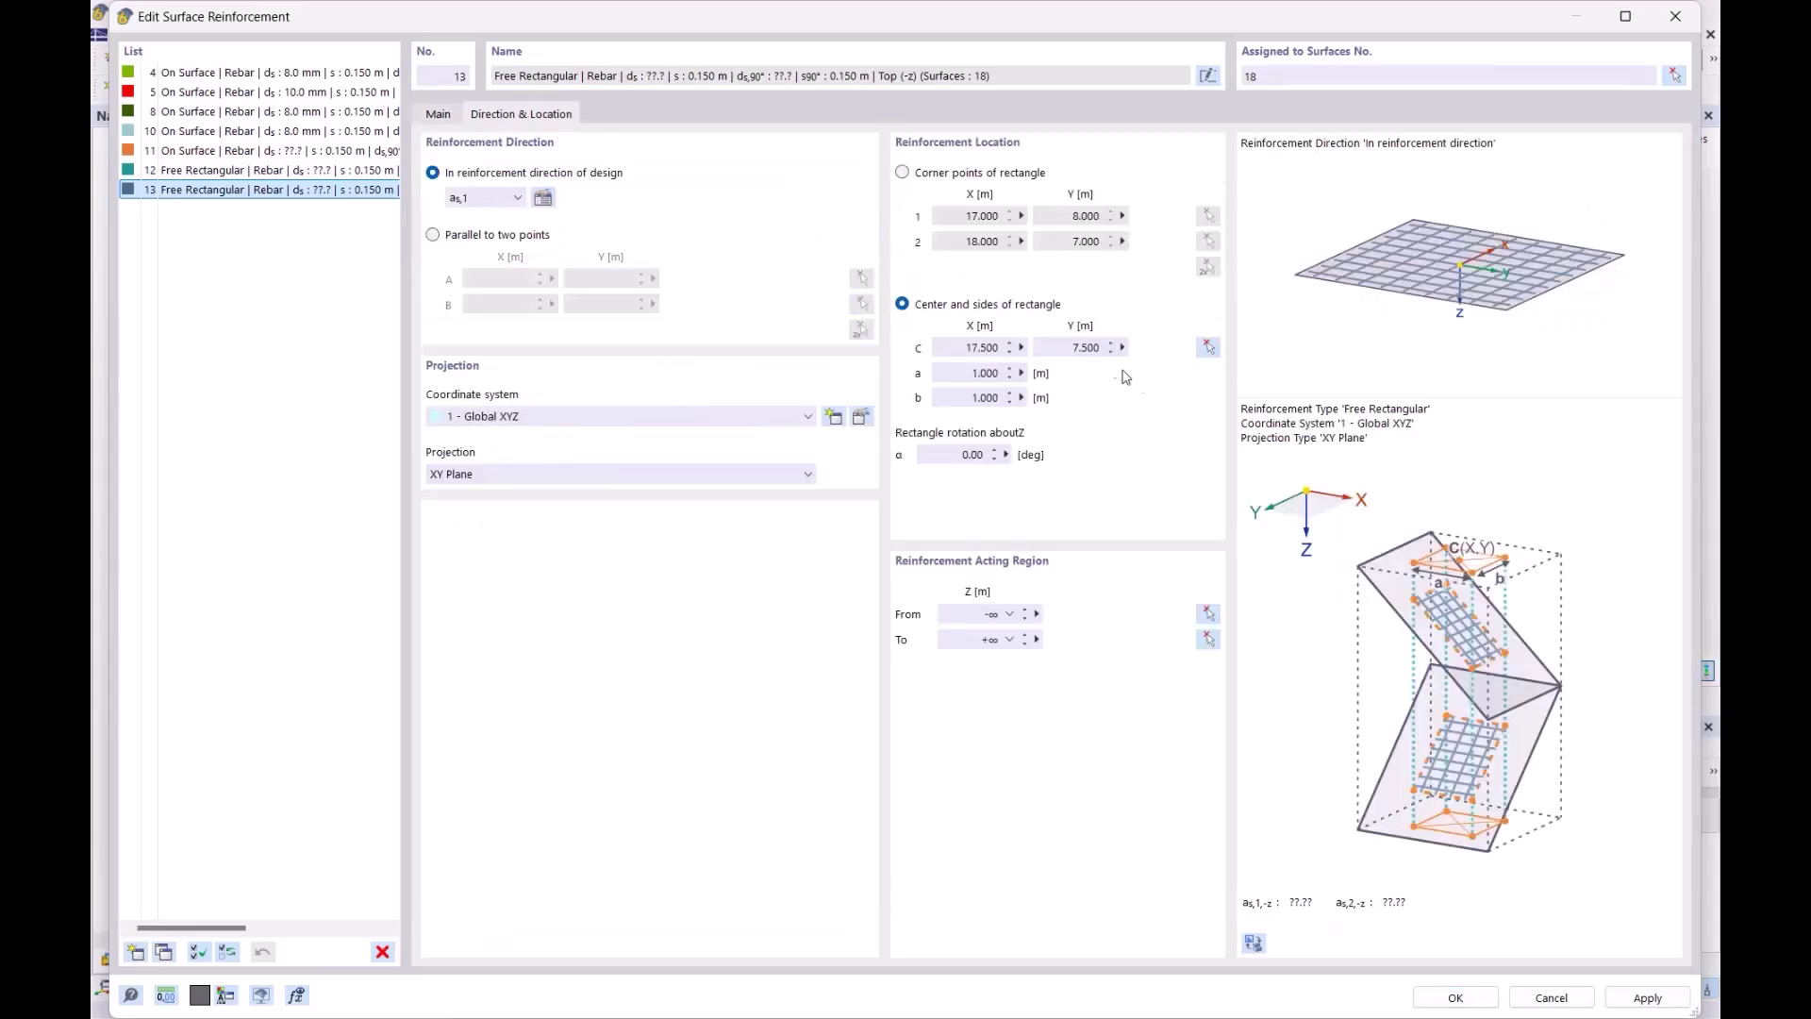
click(1208, 348)
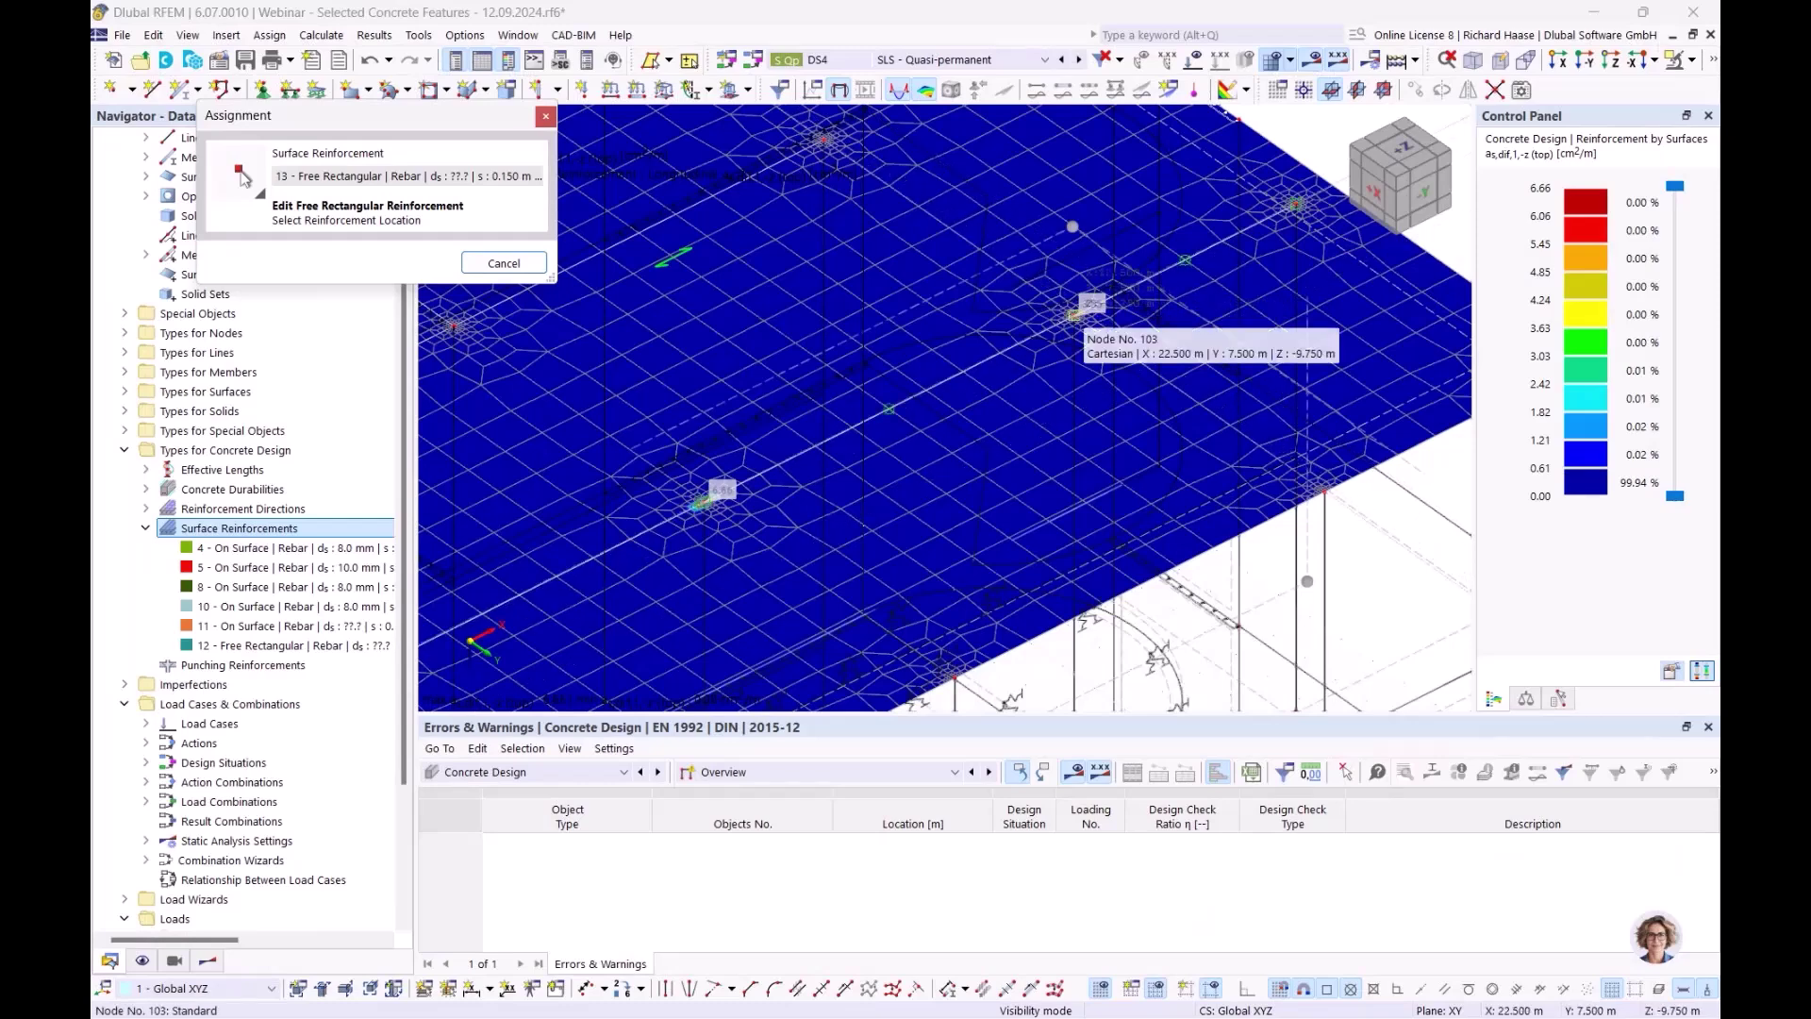
scroll(1075, 316, up, 3)
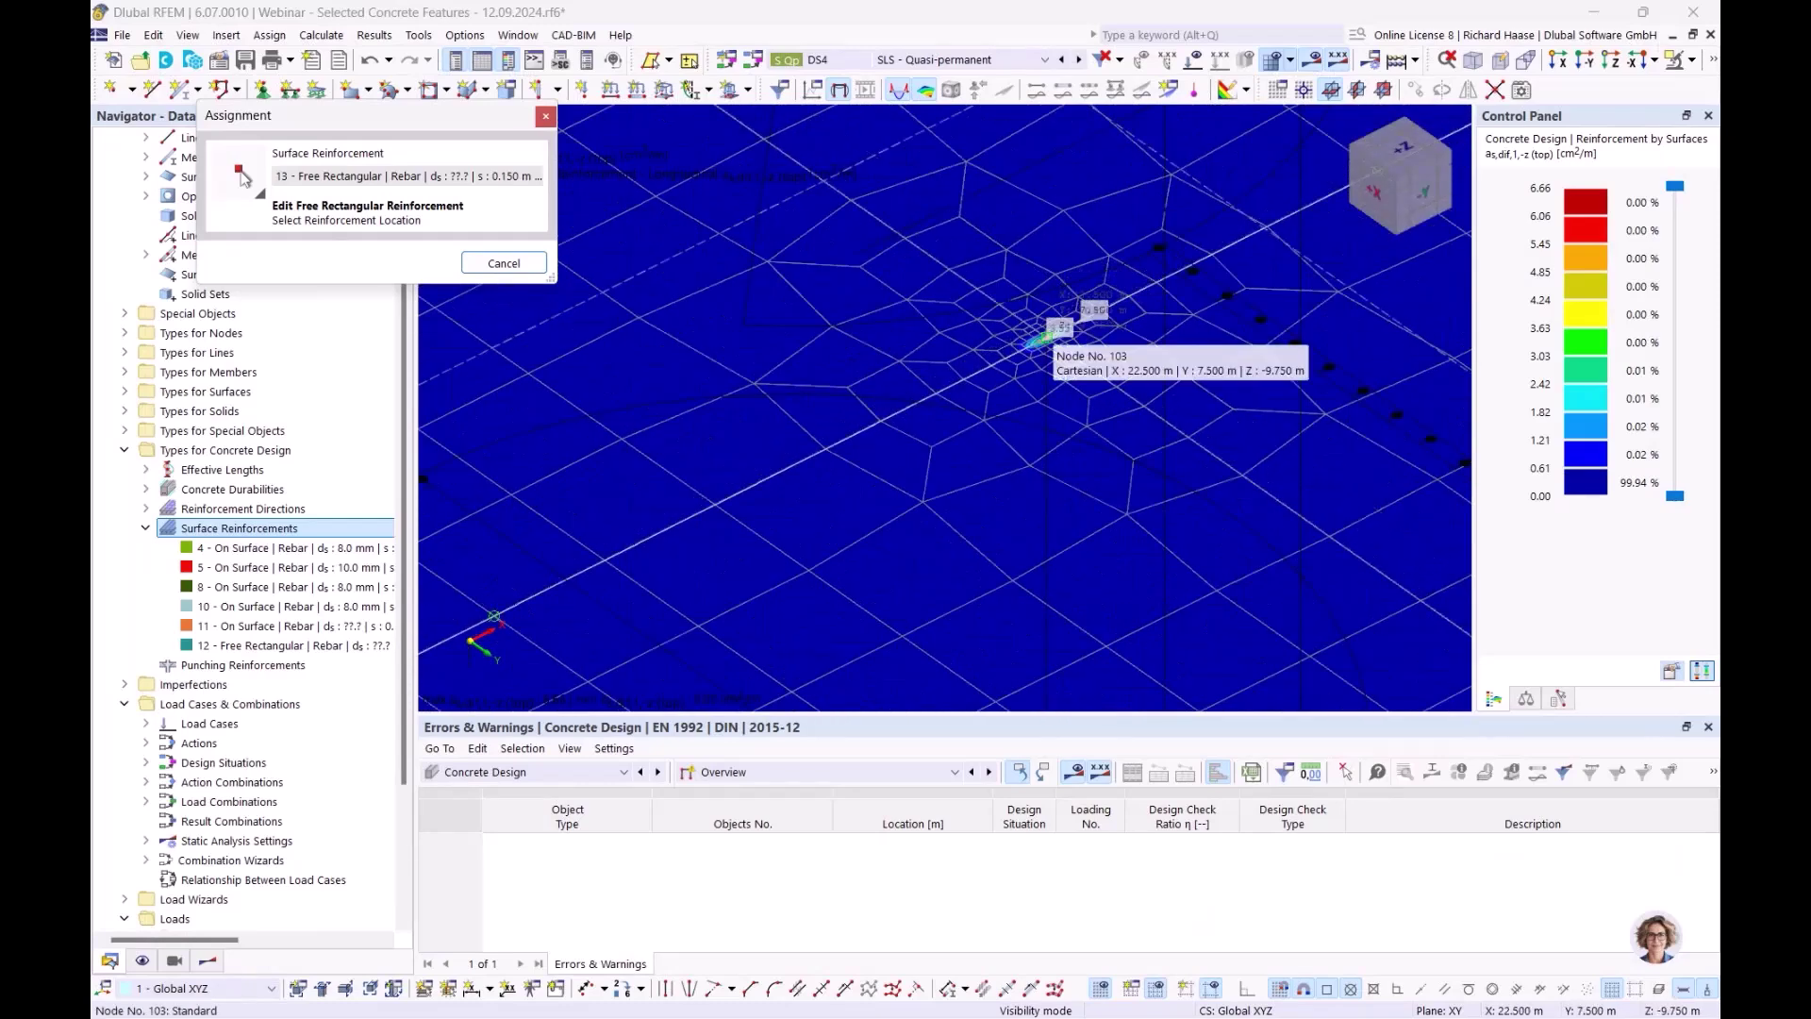
click(1044, 338)
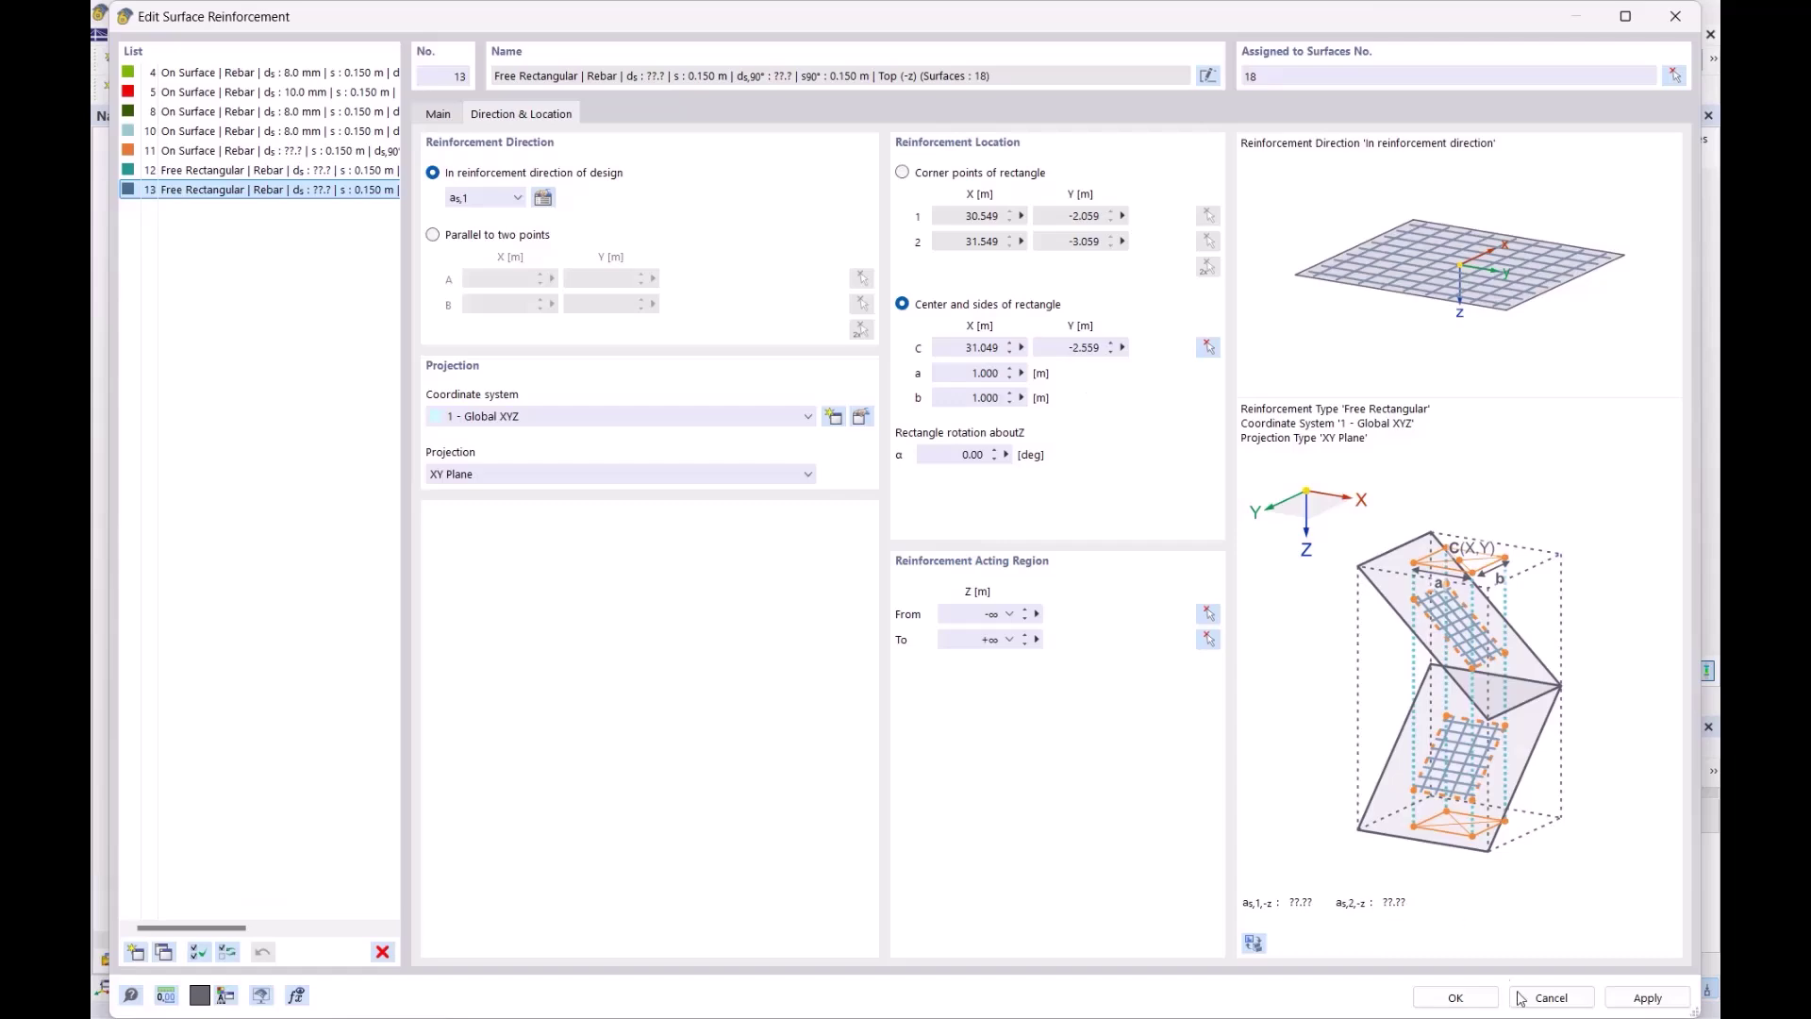
click(1455, 997)
scroll(689, 478, down, 5)
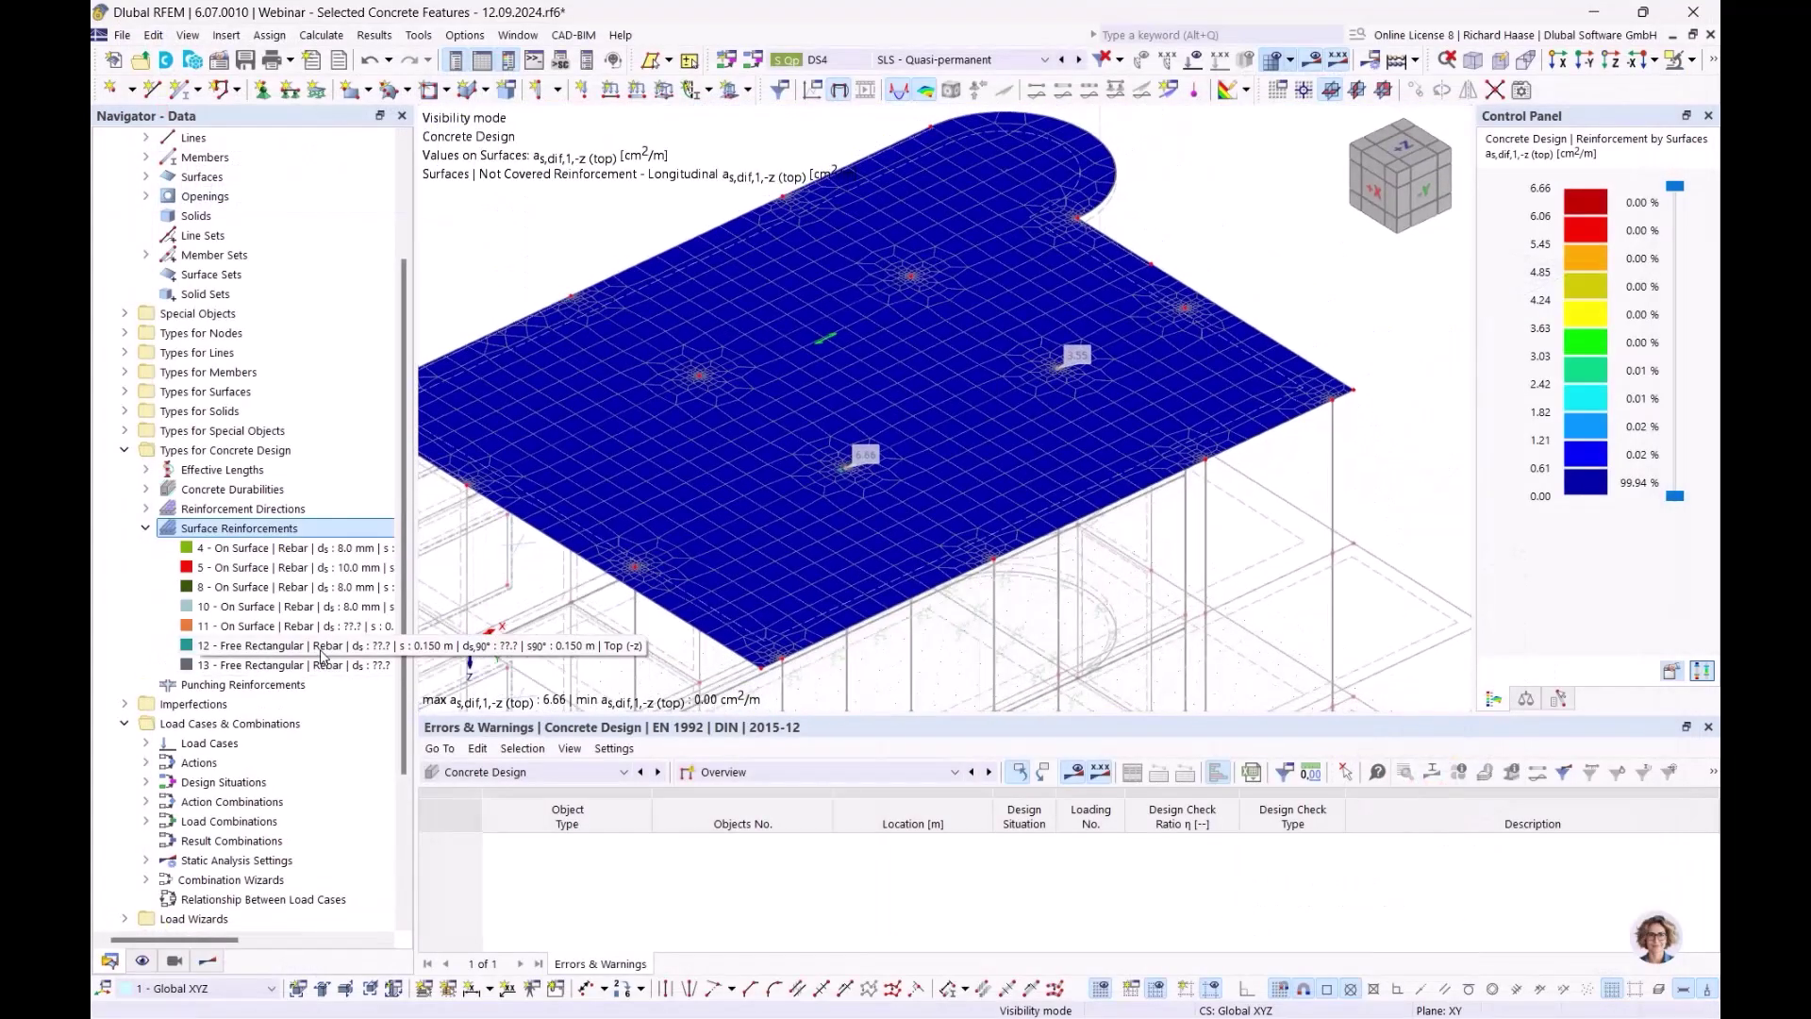
Locate free rectangular reinforcements 12 and 13 and examine the roof slab's uncovered top reinforcement around the columns
click(283, 646)
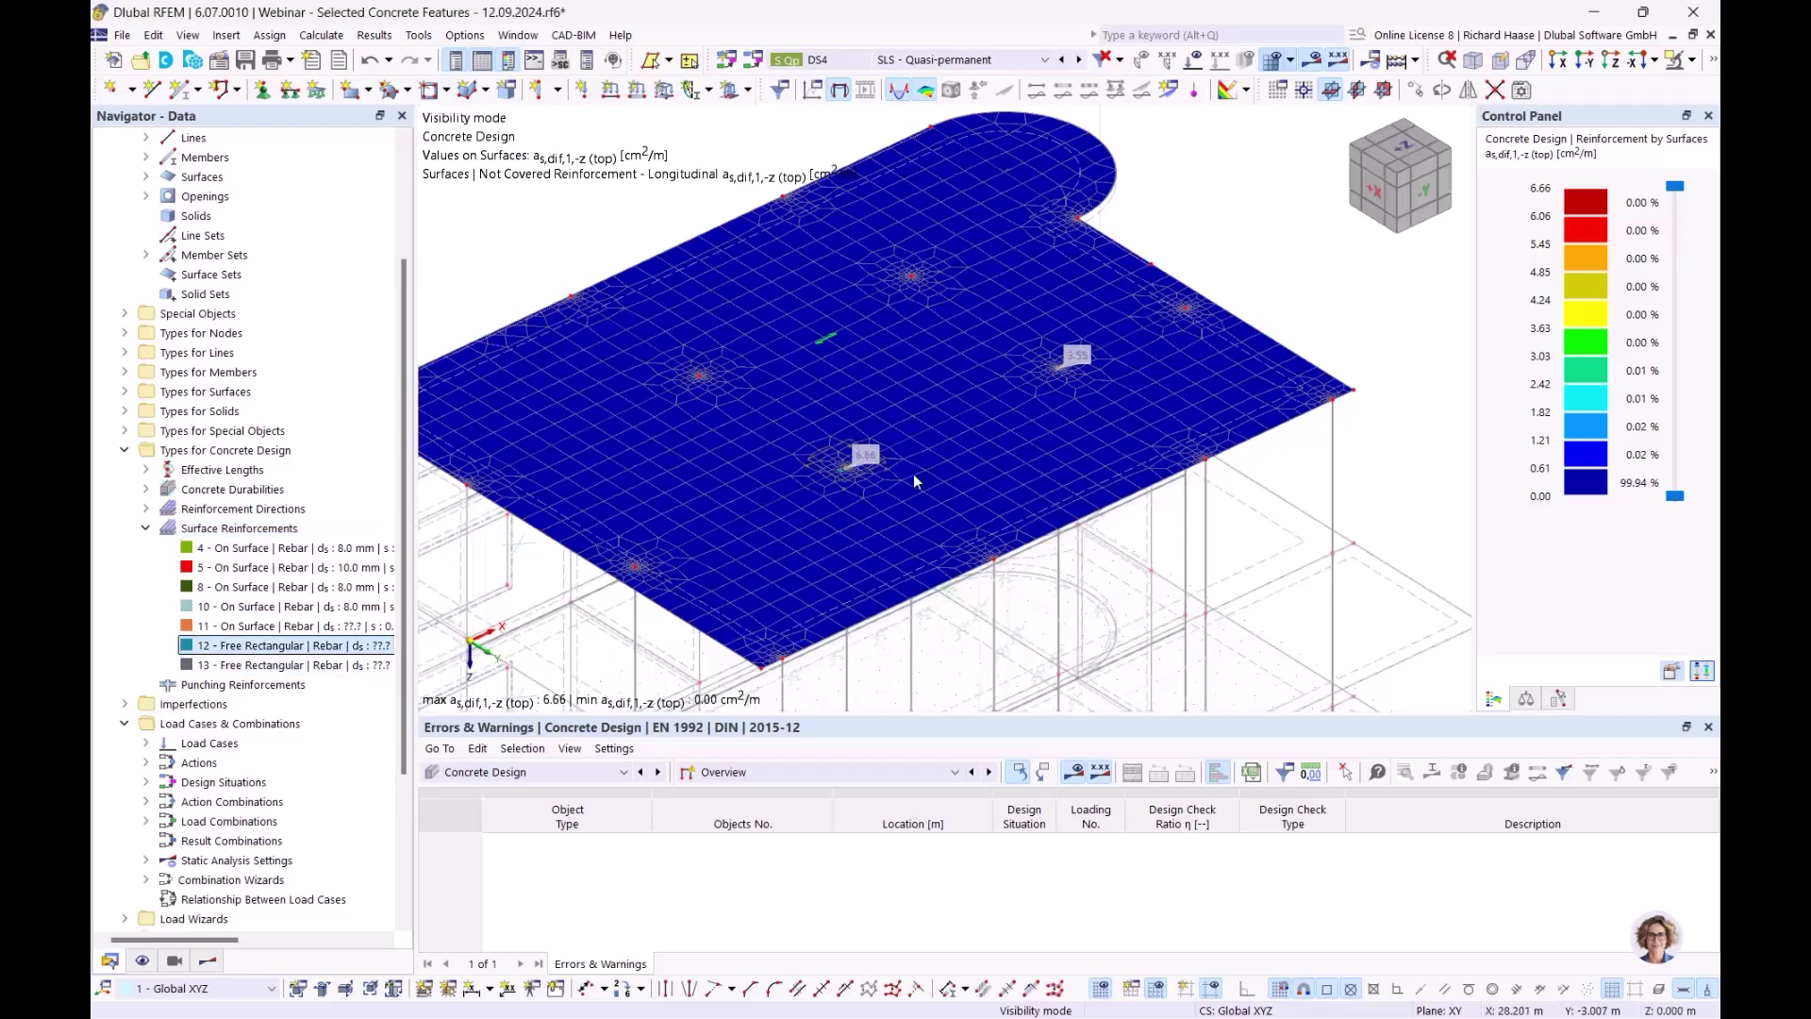
click(283, 665)
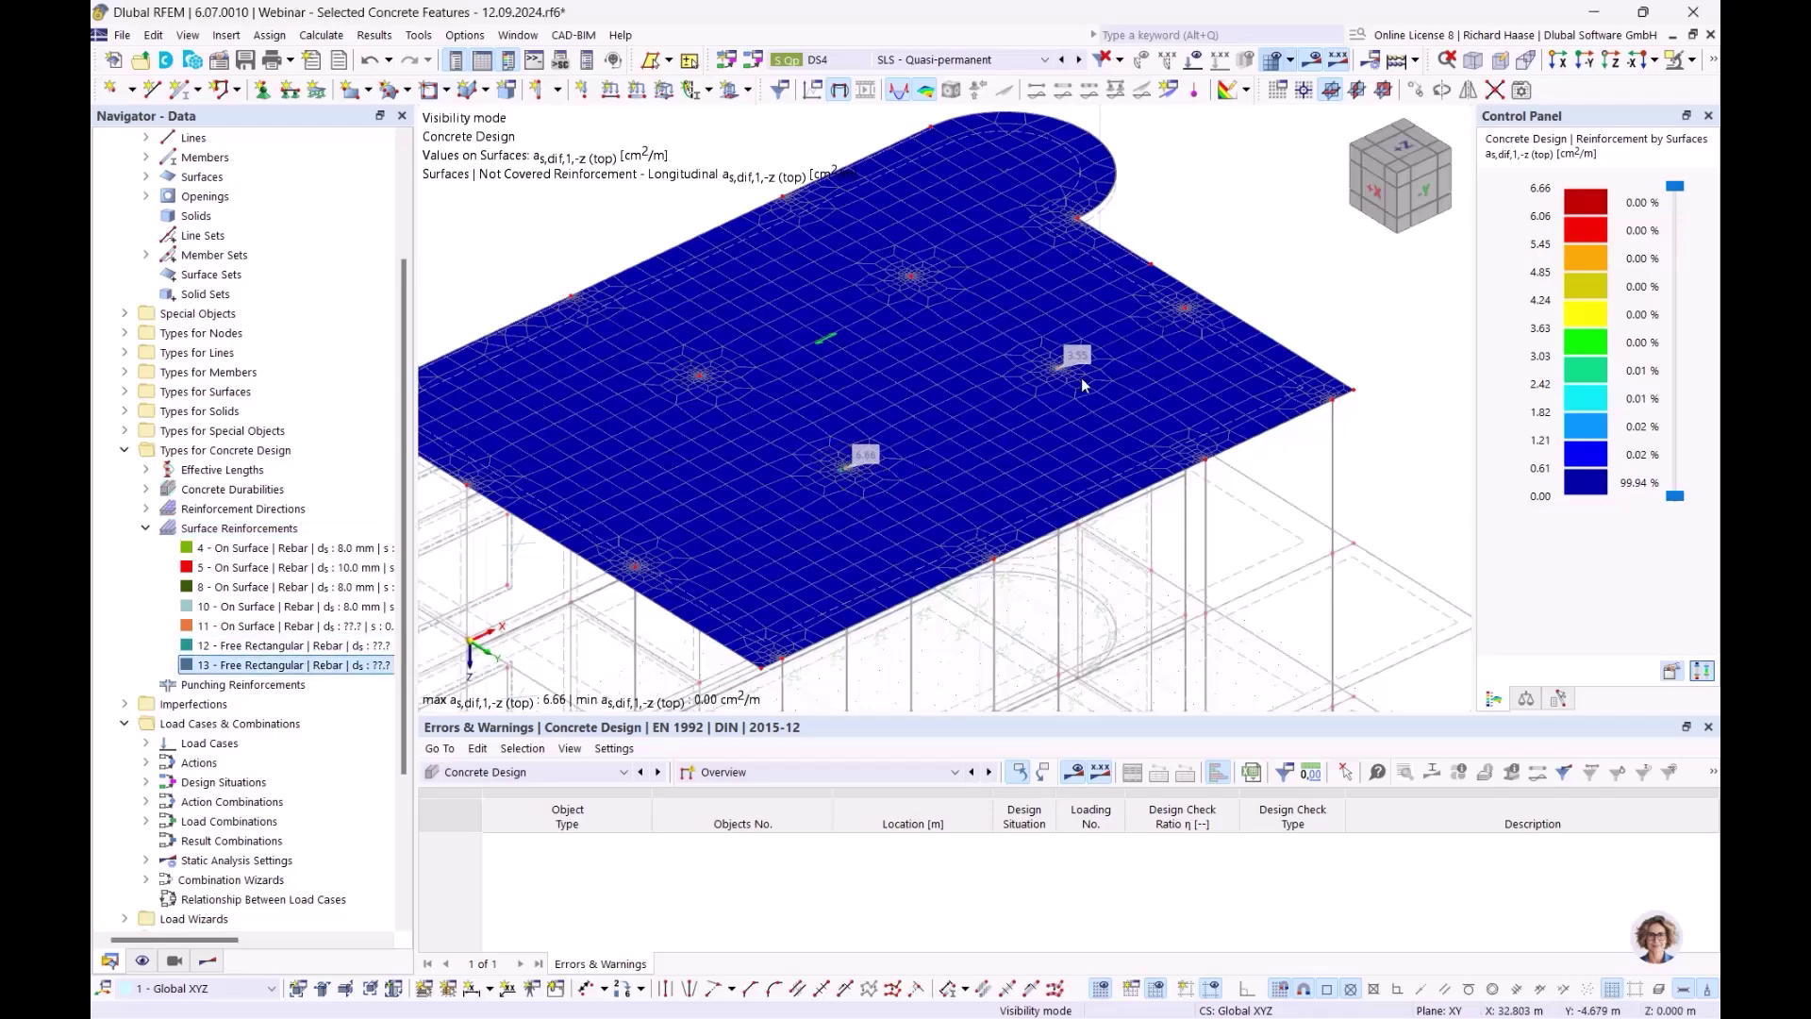
ctrl+middle_drag(1148, 404, 1175, 340)
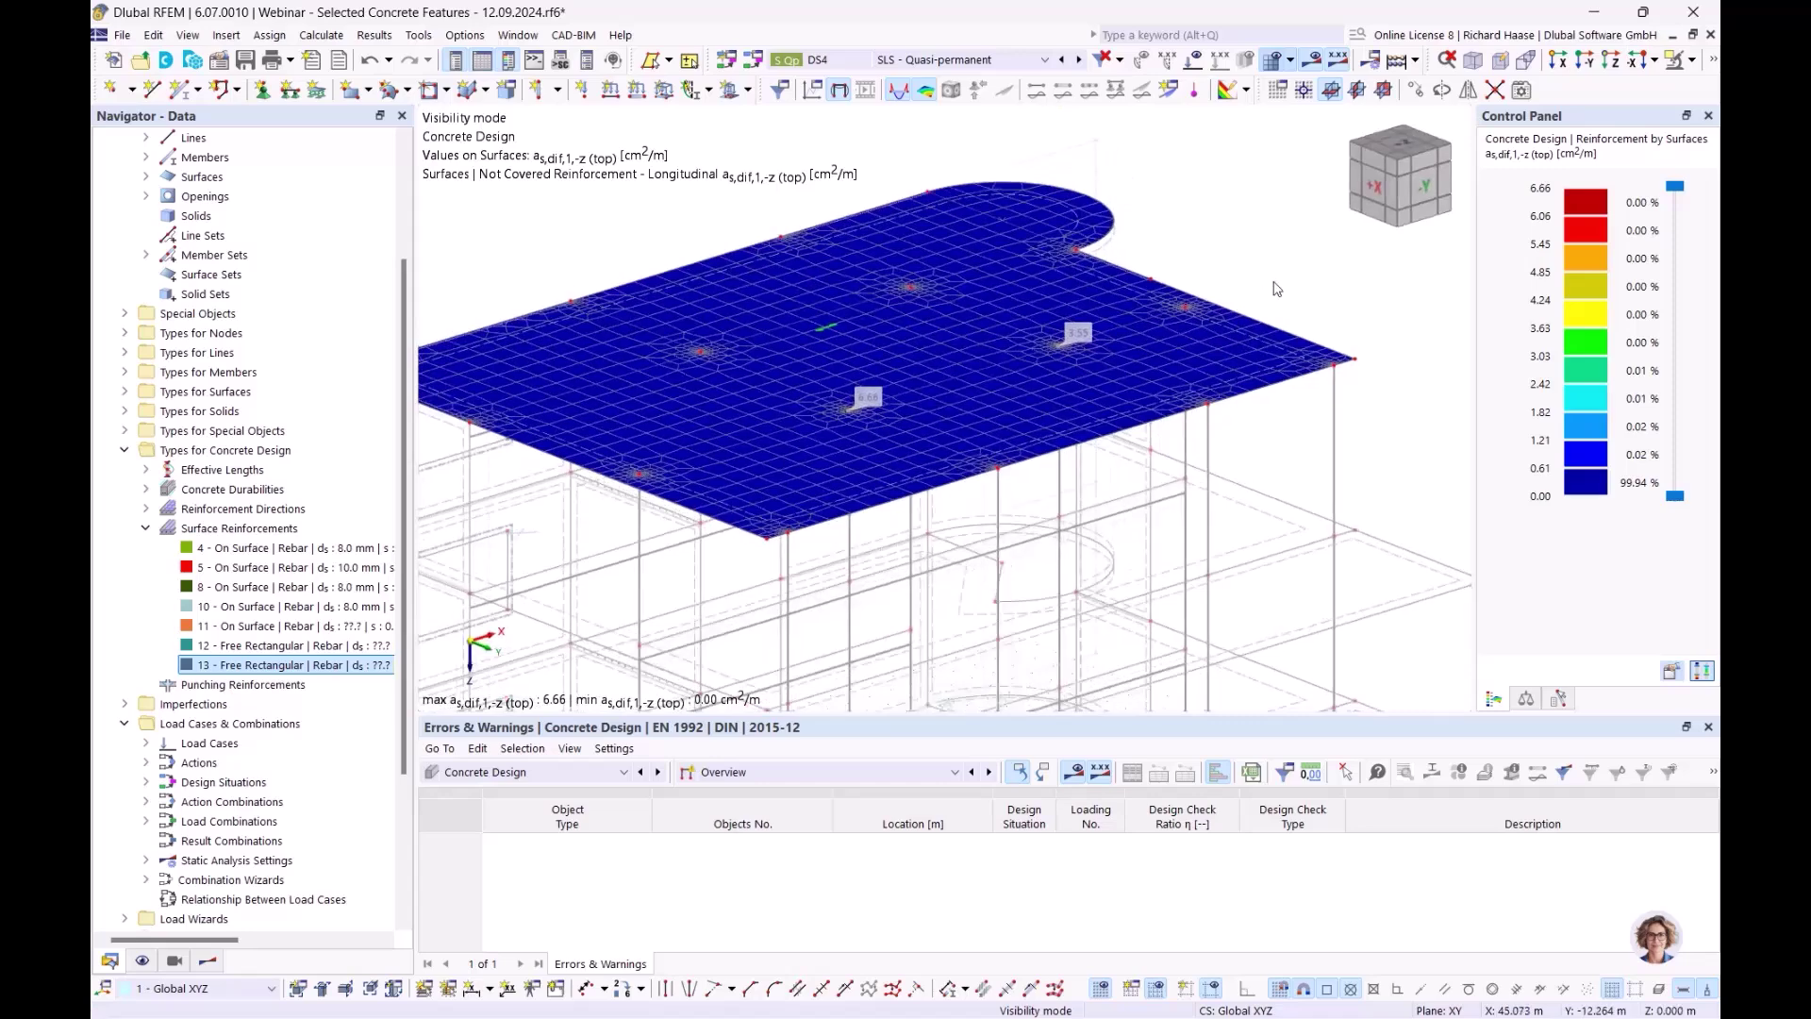
ctrl+middle_drag(1274, 289, 1262, 327)
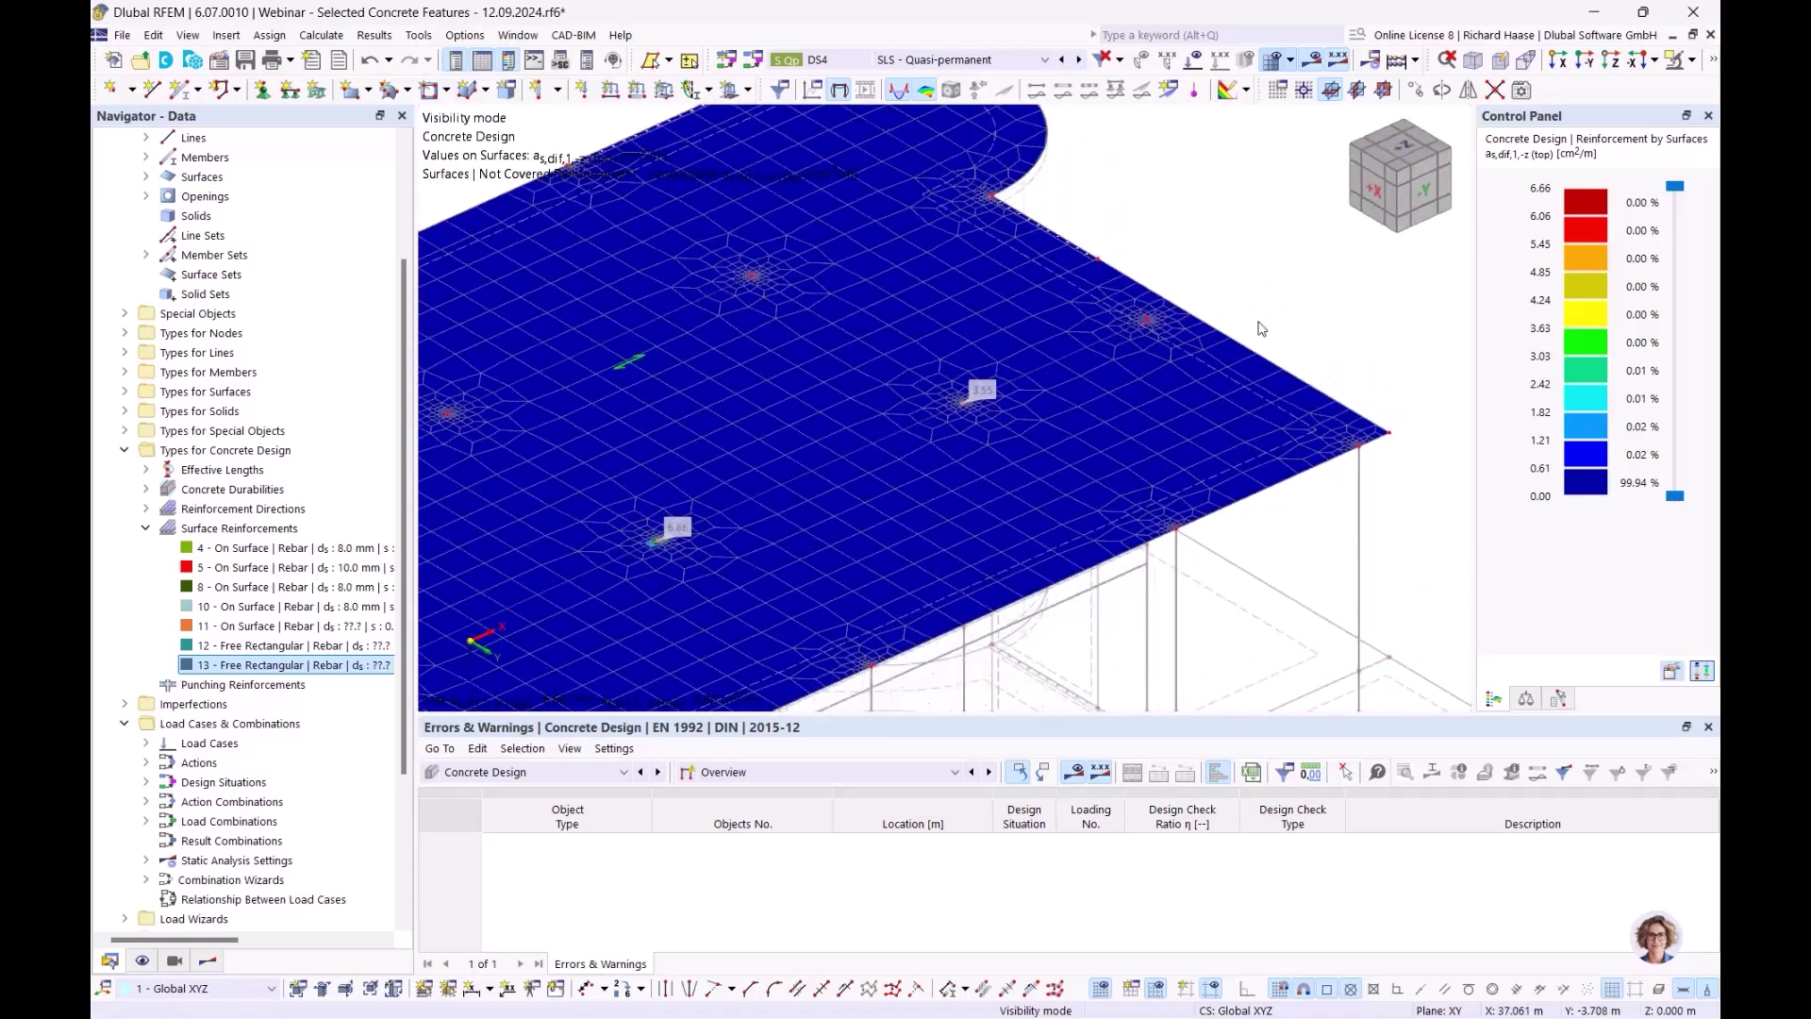
scroll(1189, 387, down, 3)
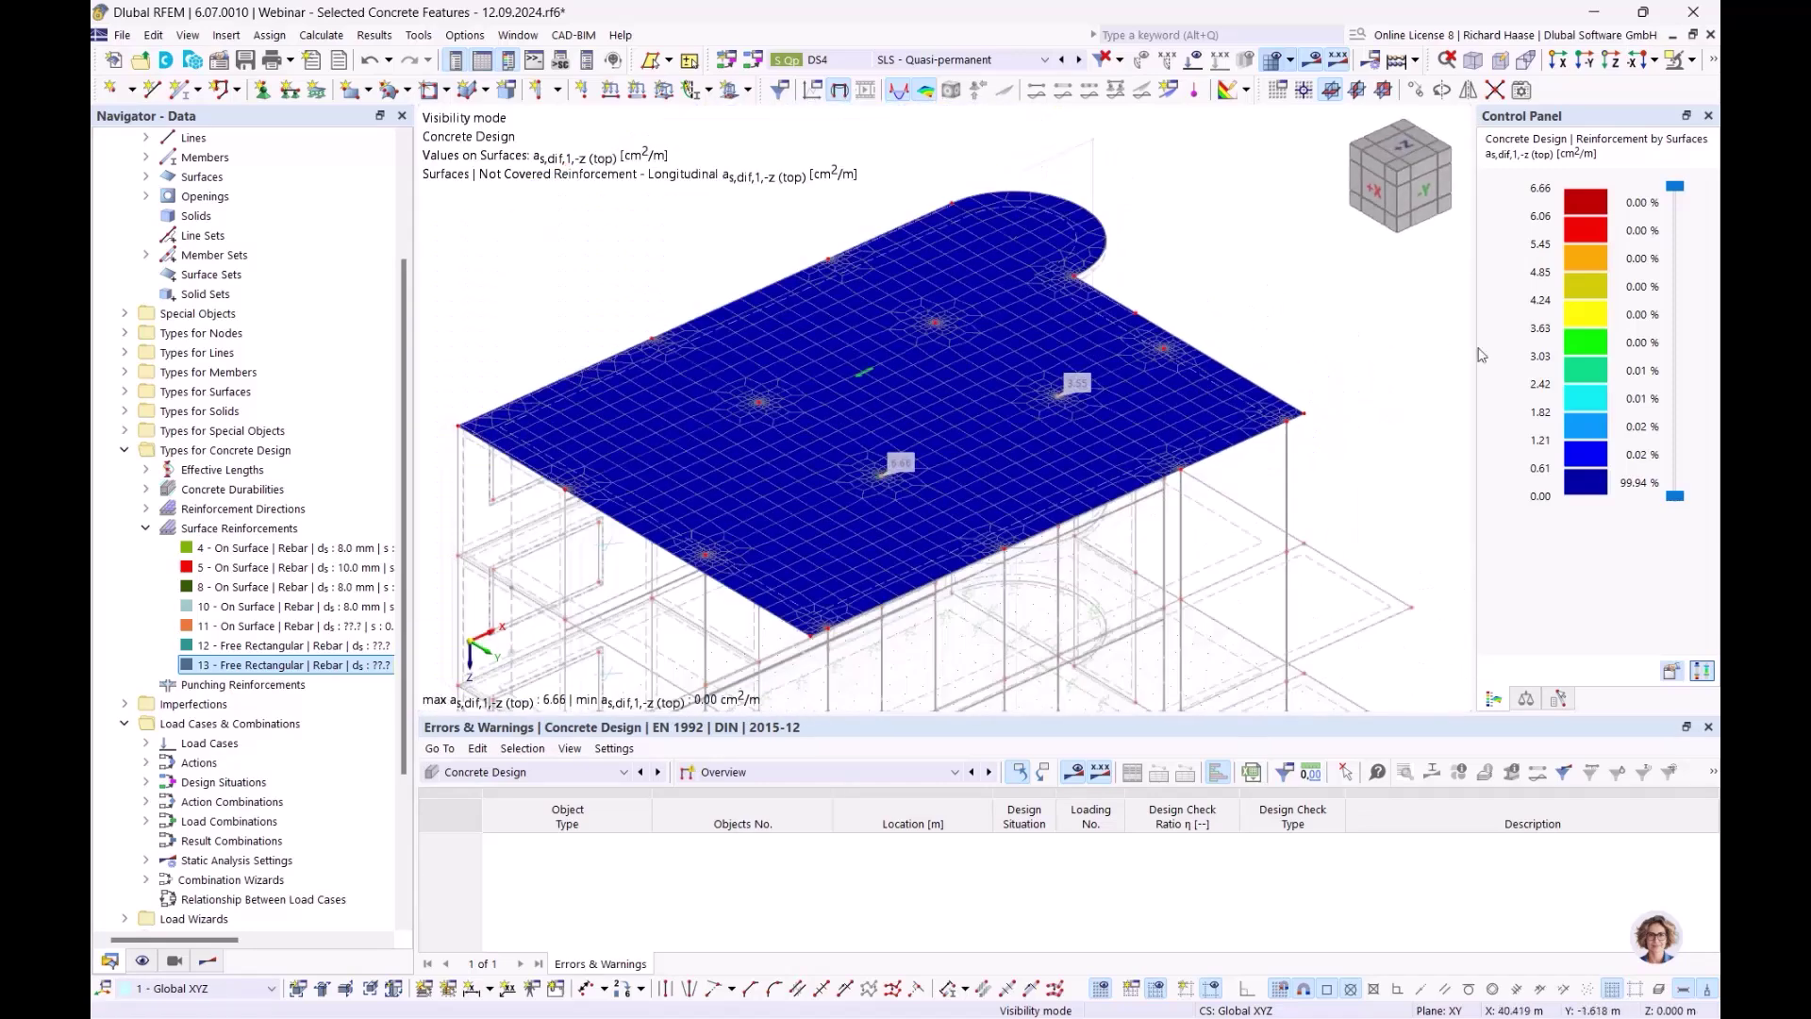
middle_drag(1299, 321, 1180, 304)
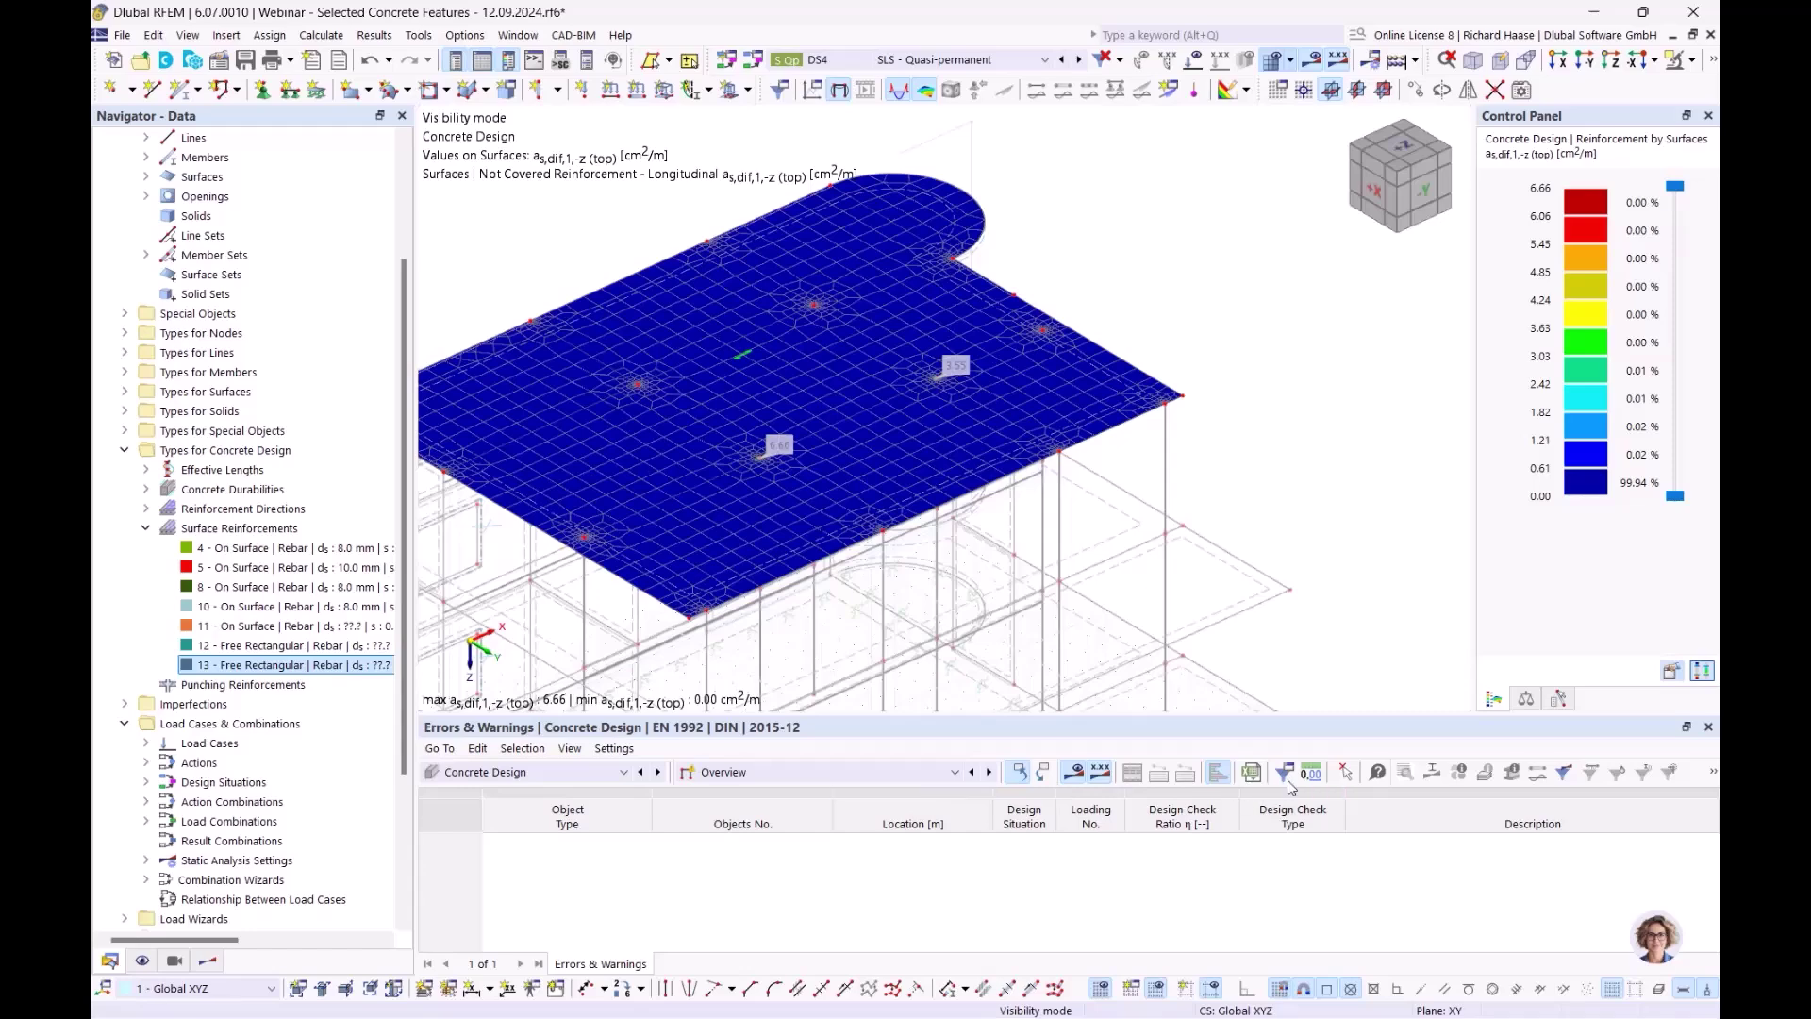
Enable deletion of add-on results when input data changes in the concrete design global settings, and accept deleting the existing results
click(811, 771)
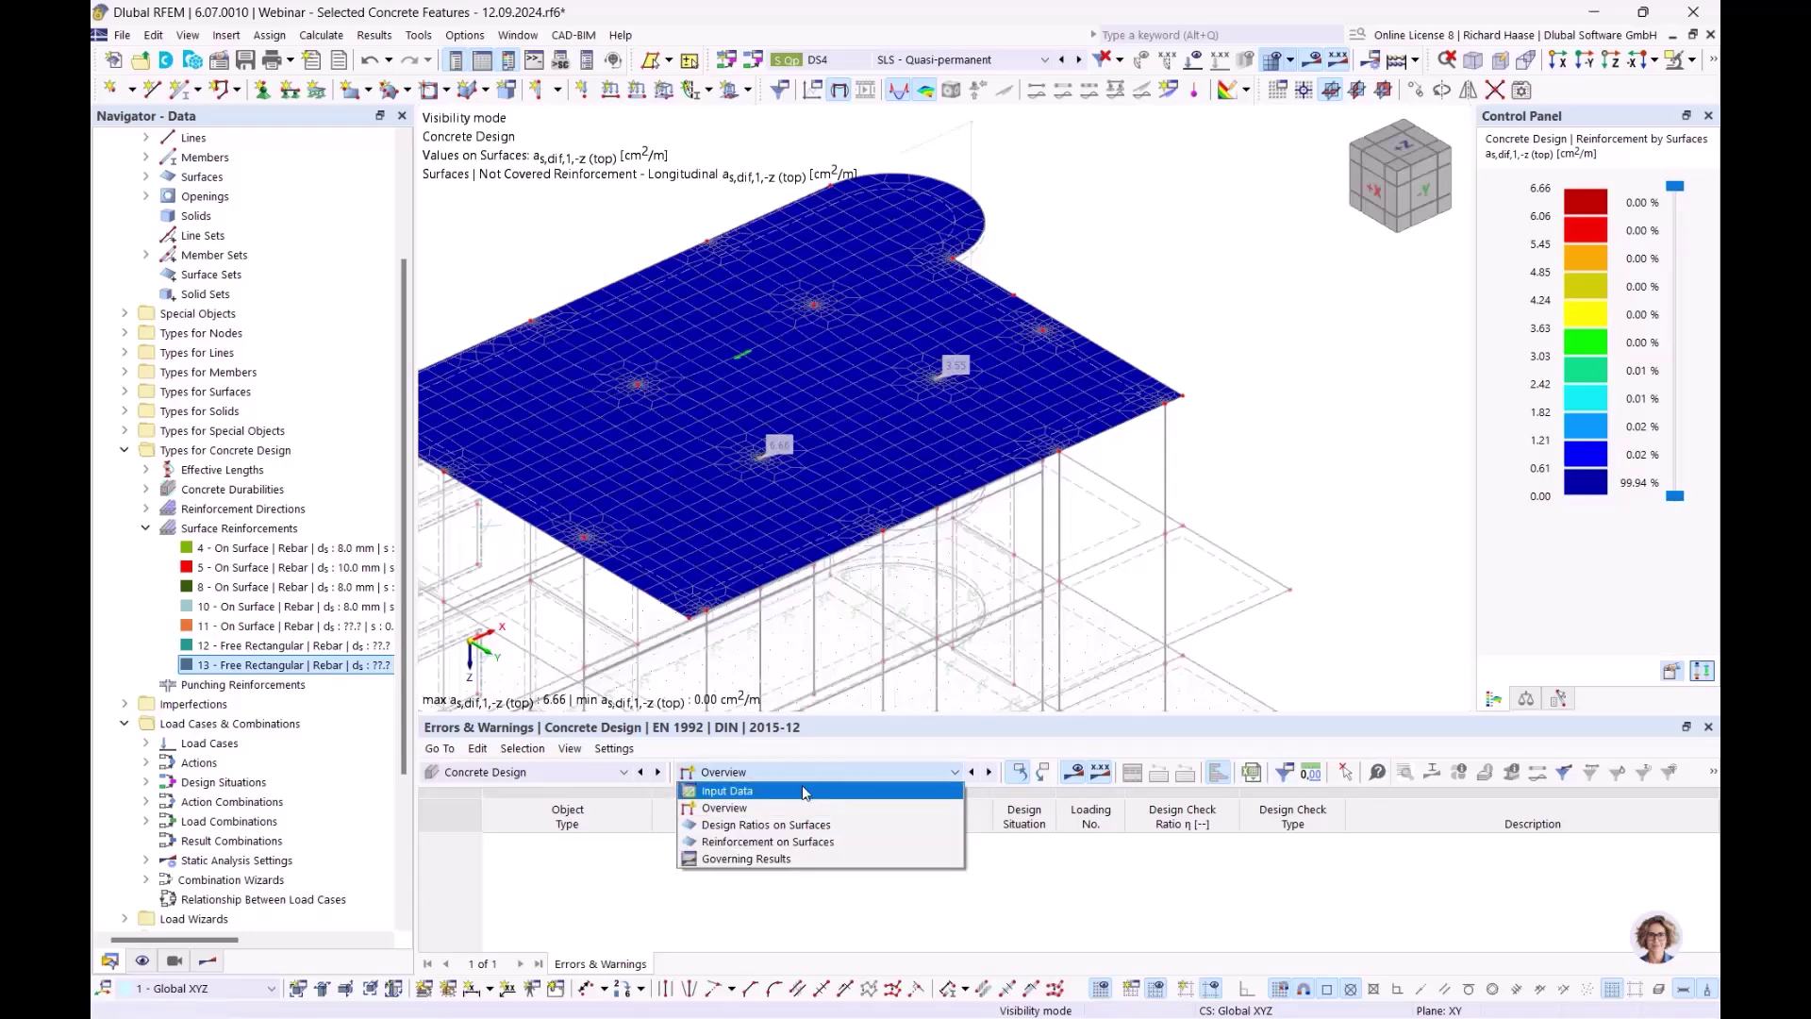
click(808, 806)
click(1281, 773)
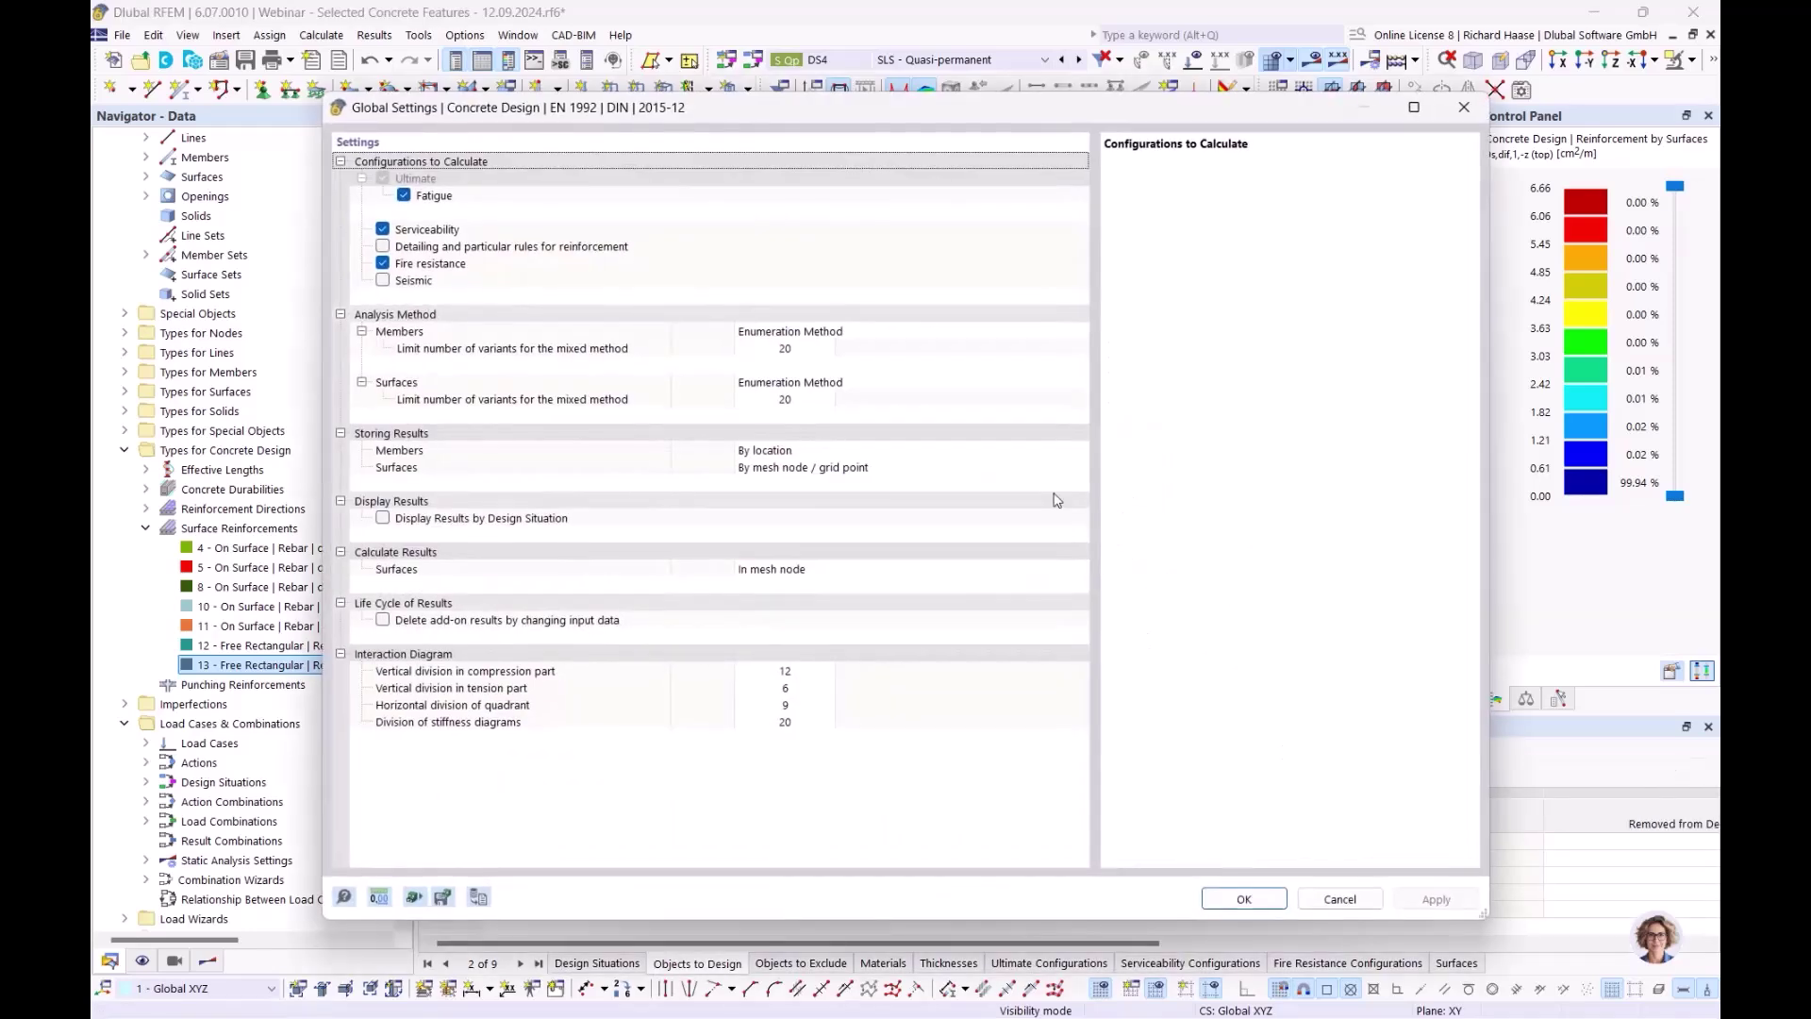
click(383, 620)
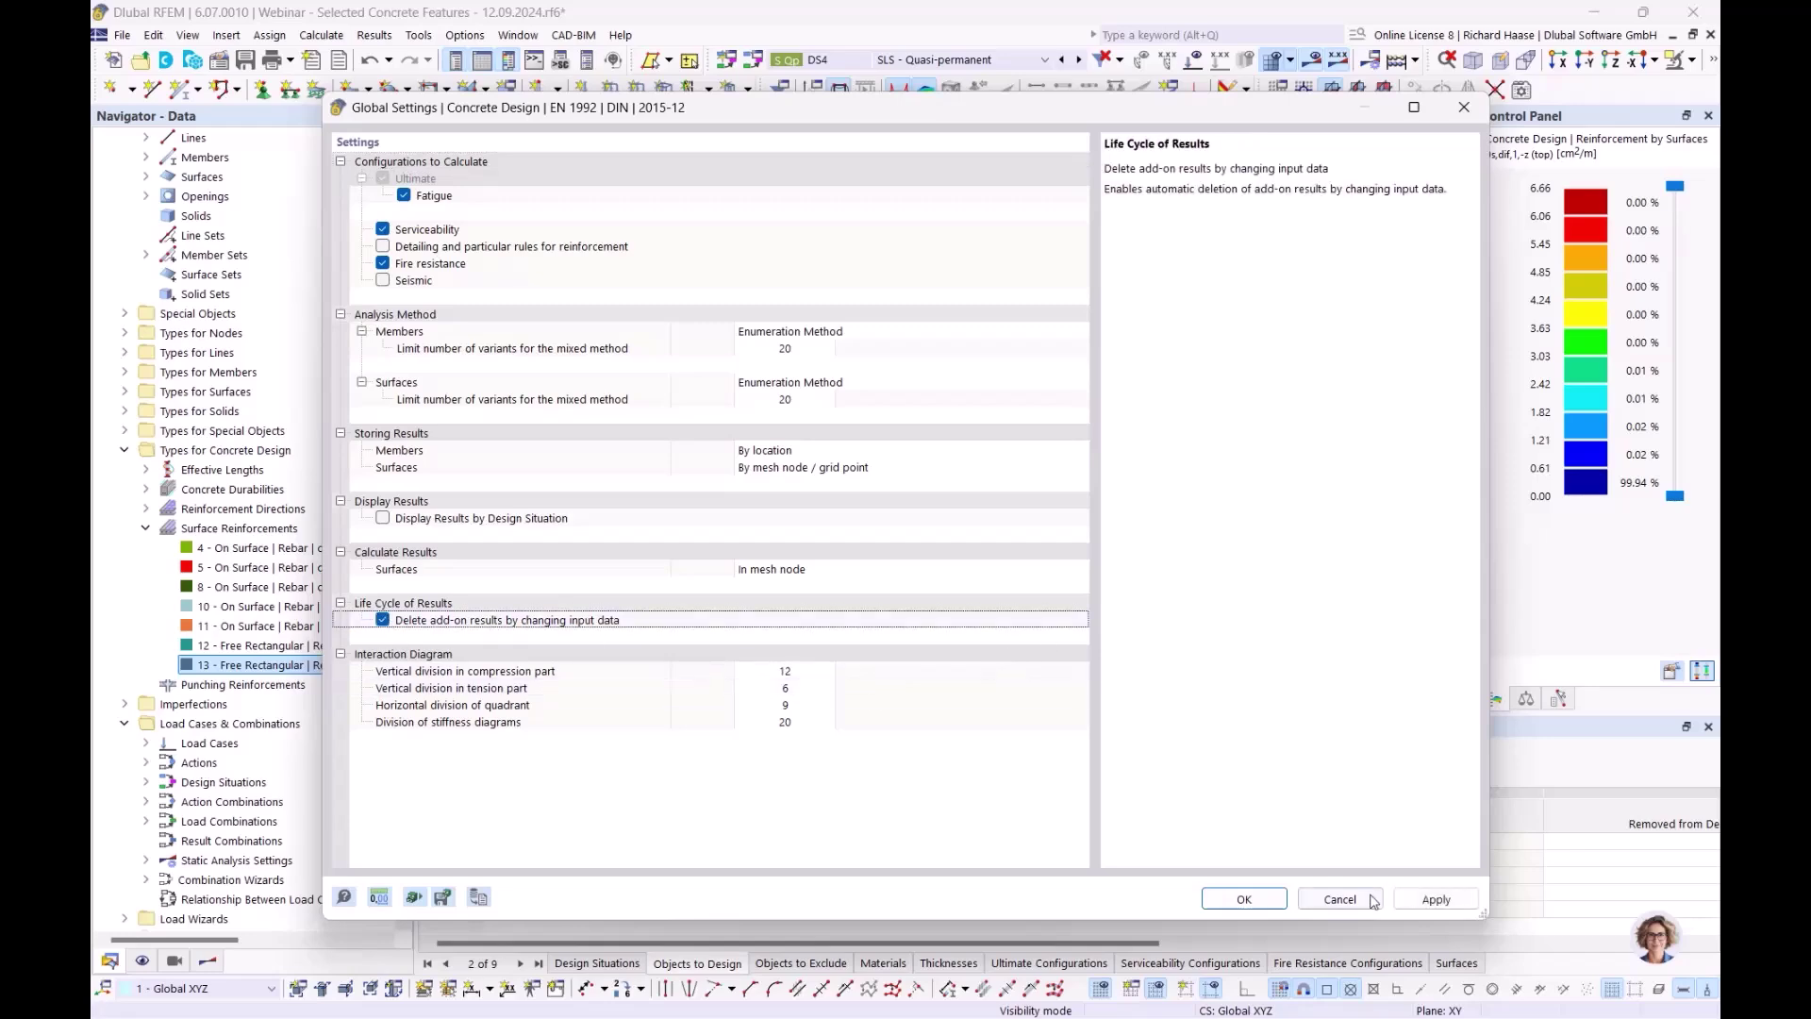
click(1266, 900)
click(1085, 626)
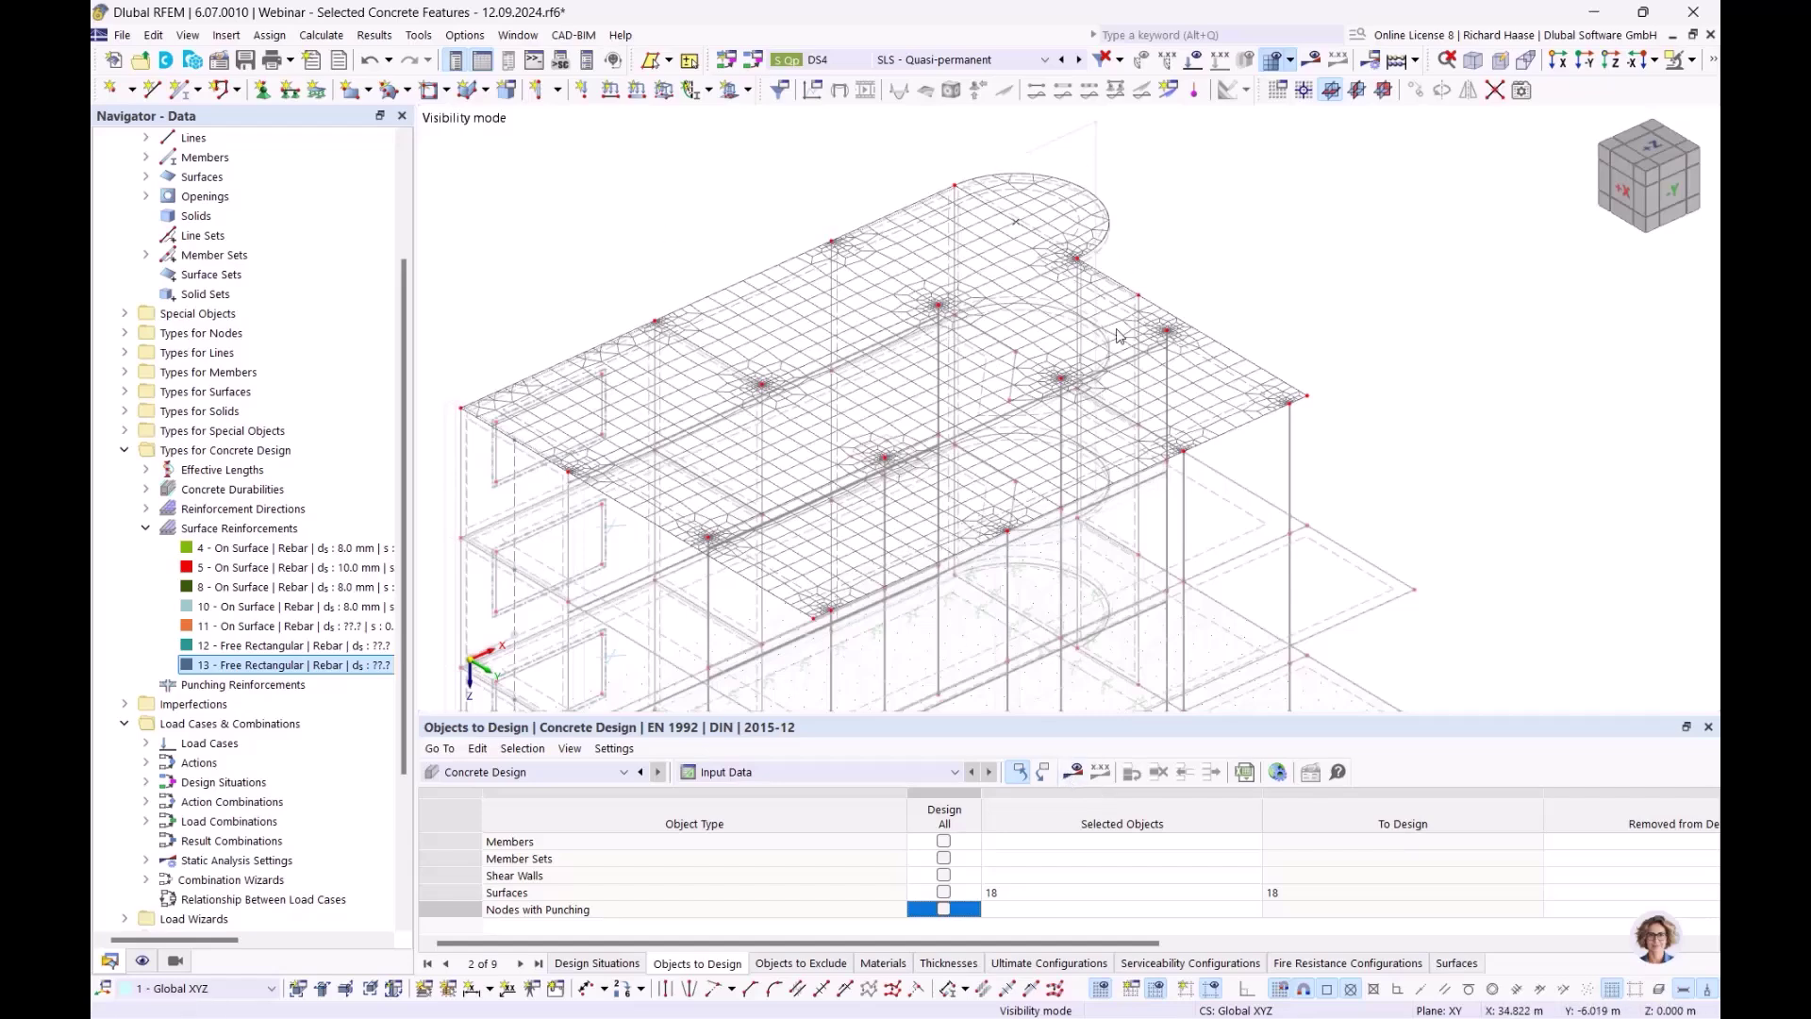
Recalculate the concrete design and inspect the not covered top reinforcement in direction 1 over the interior columns
key(F5)
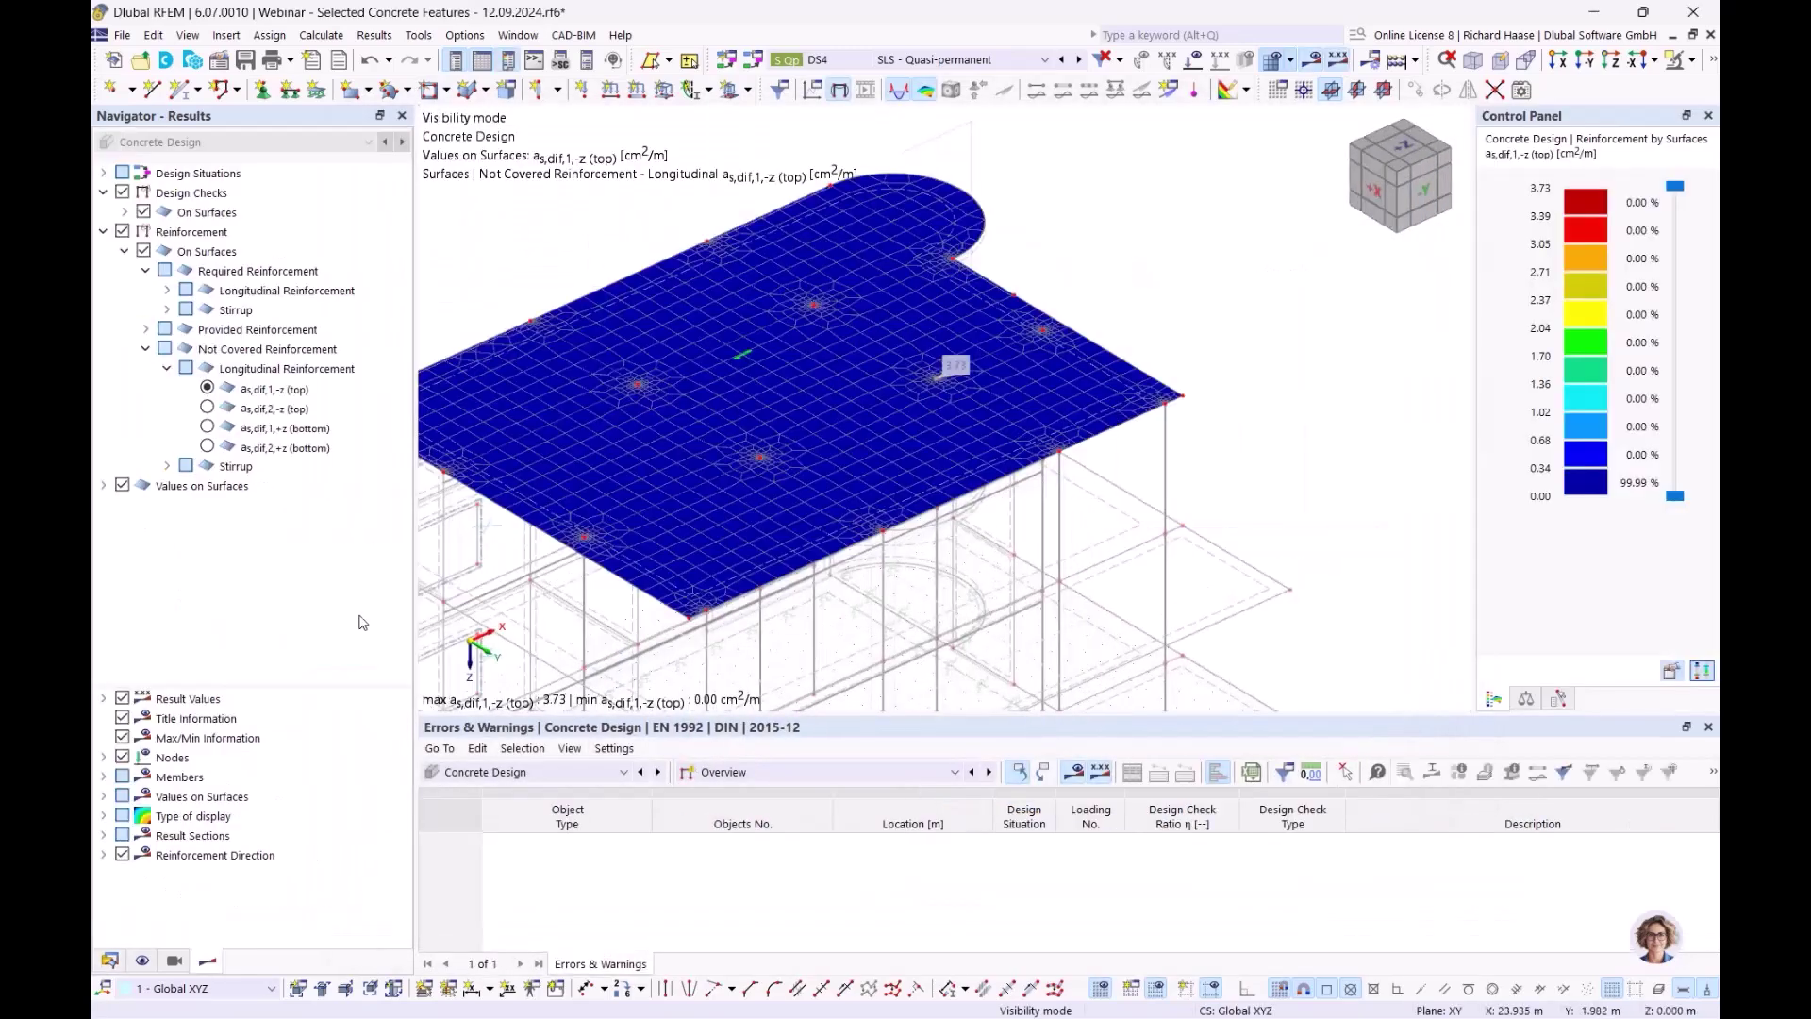
click(109, 960)
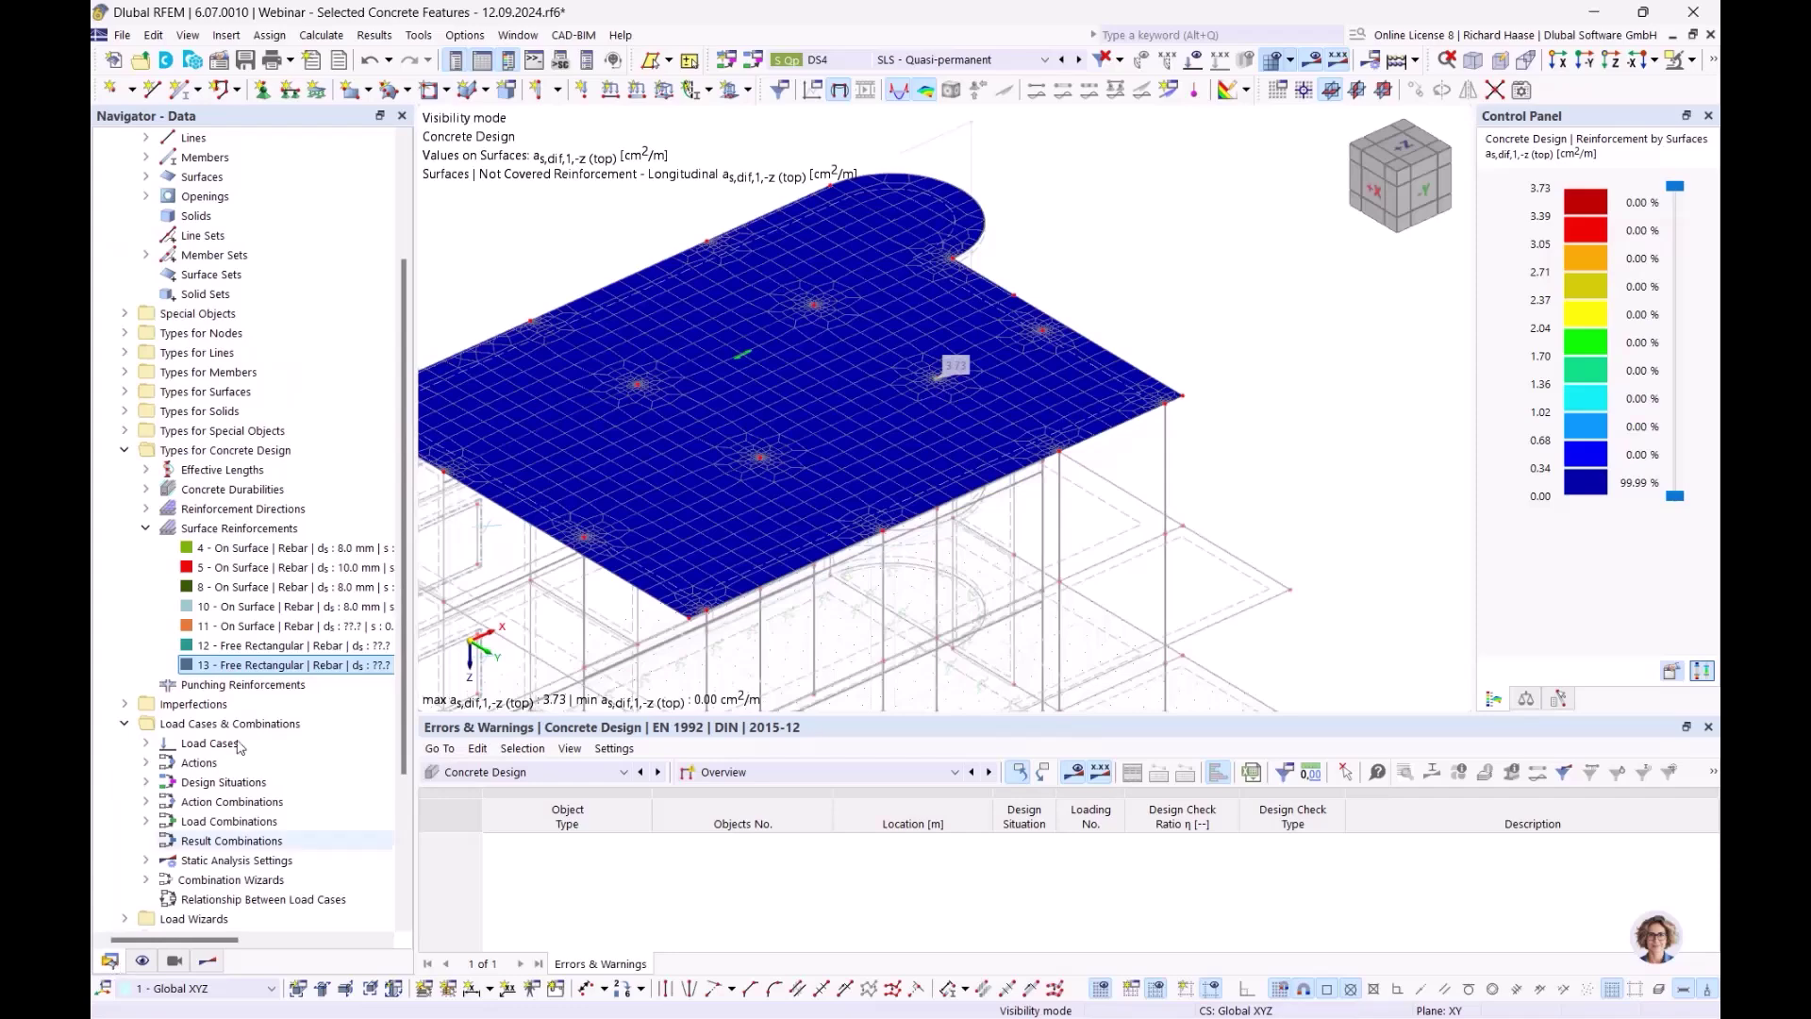
ctrl+middle_drag(778, 461, 699, 501)
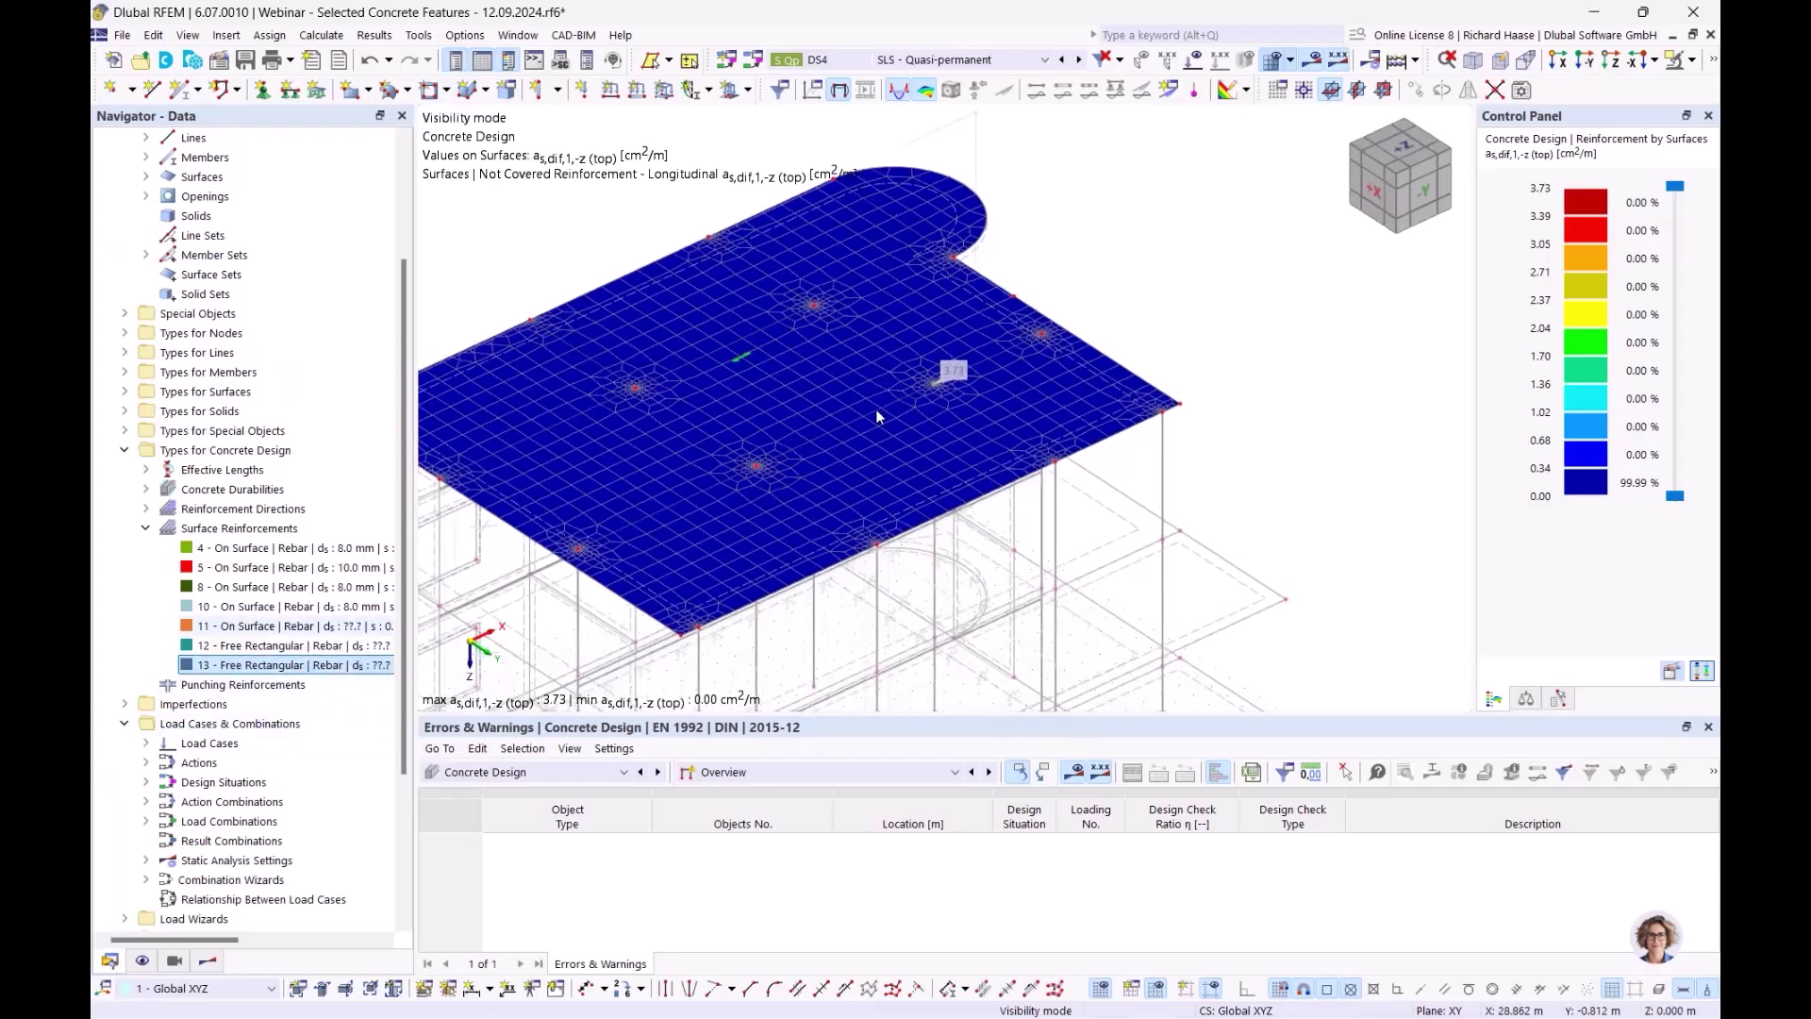
scroll(939, 381, up, 3)
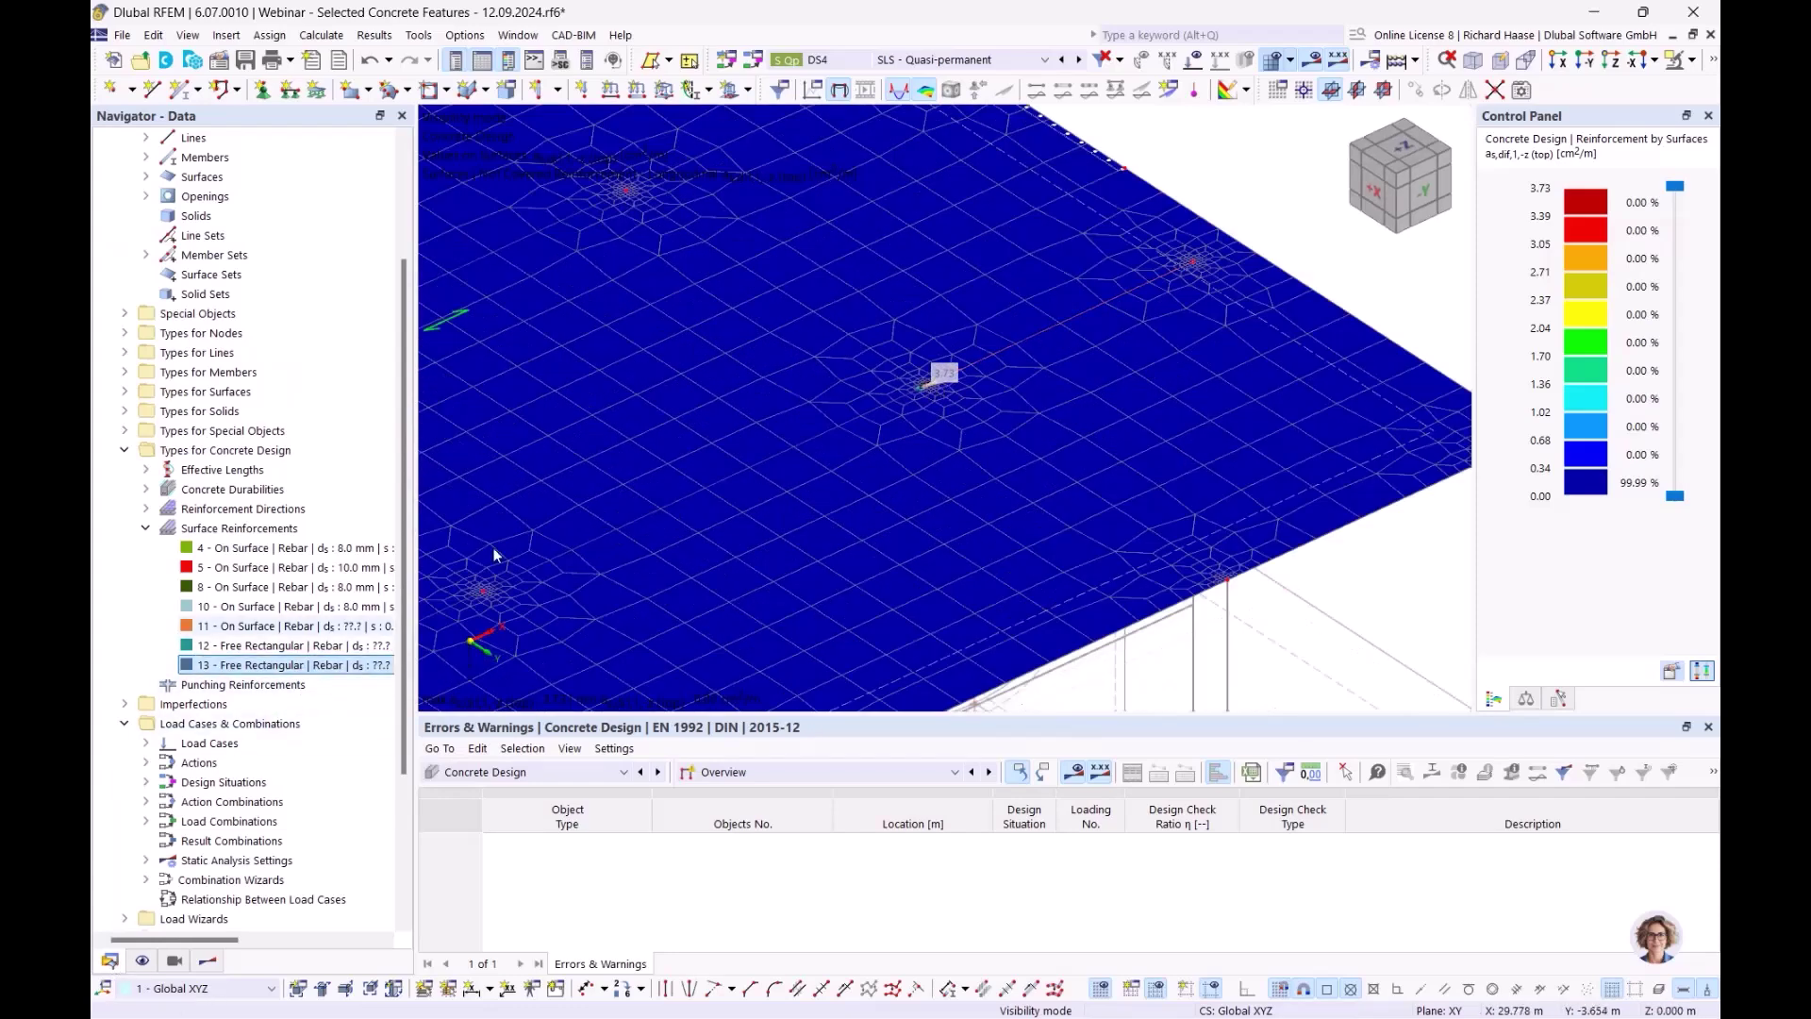
scroll(673, 511, down, 1)
click(208, 960)
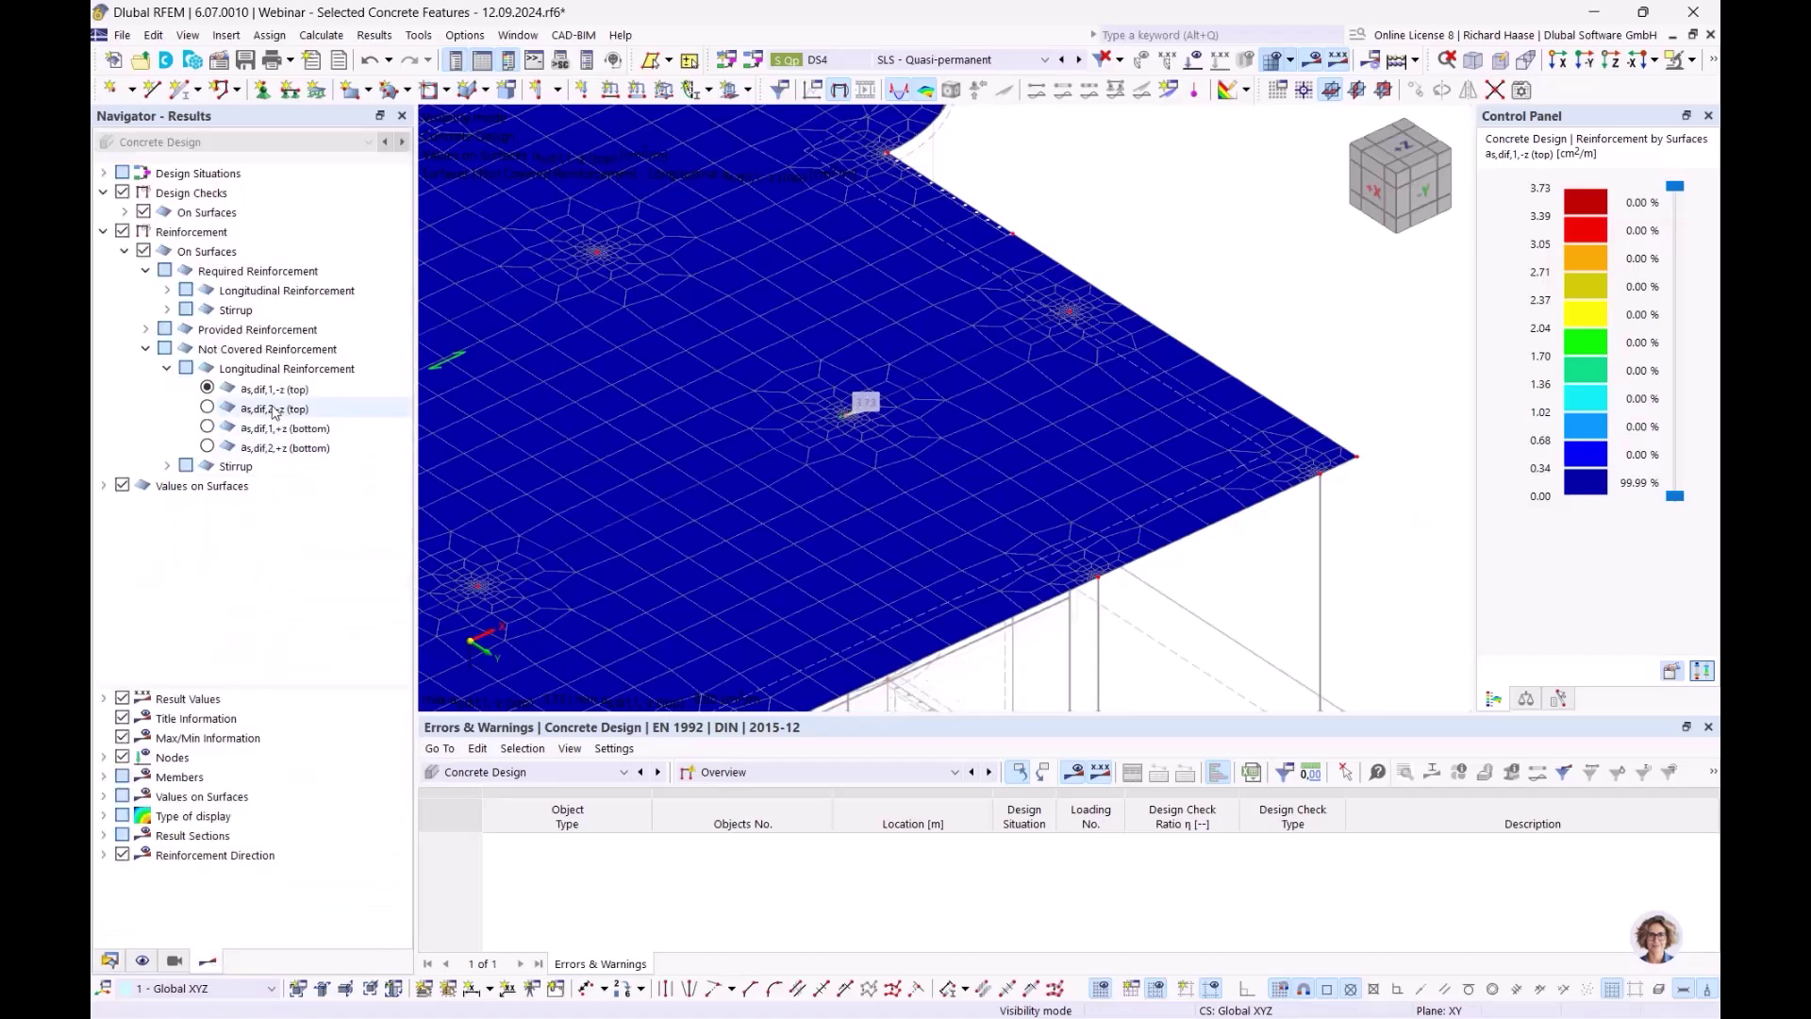
click(109, 960)
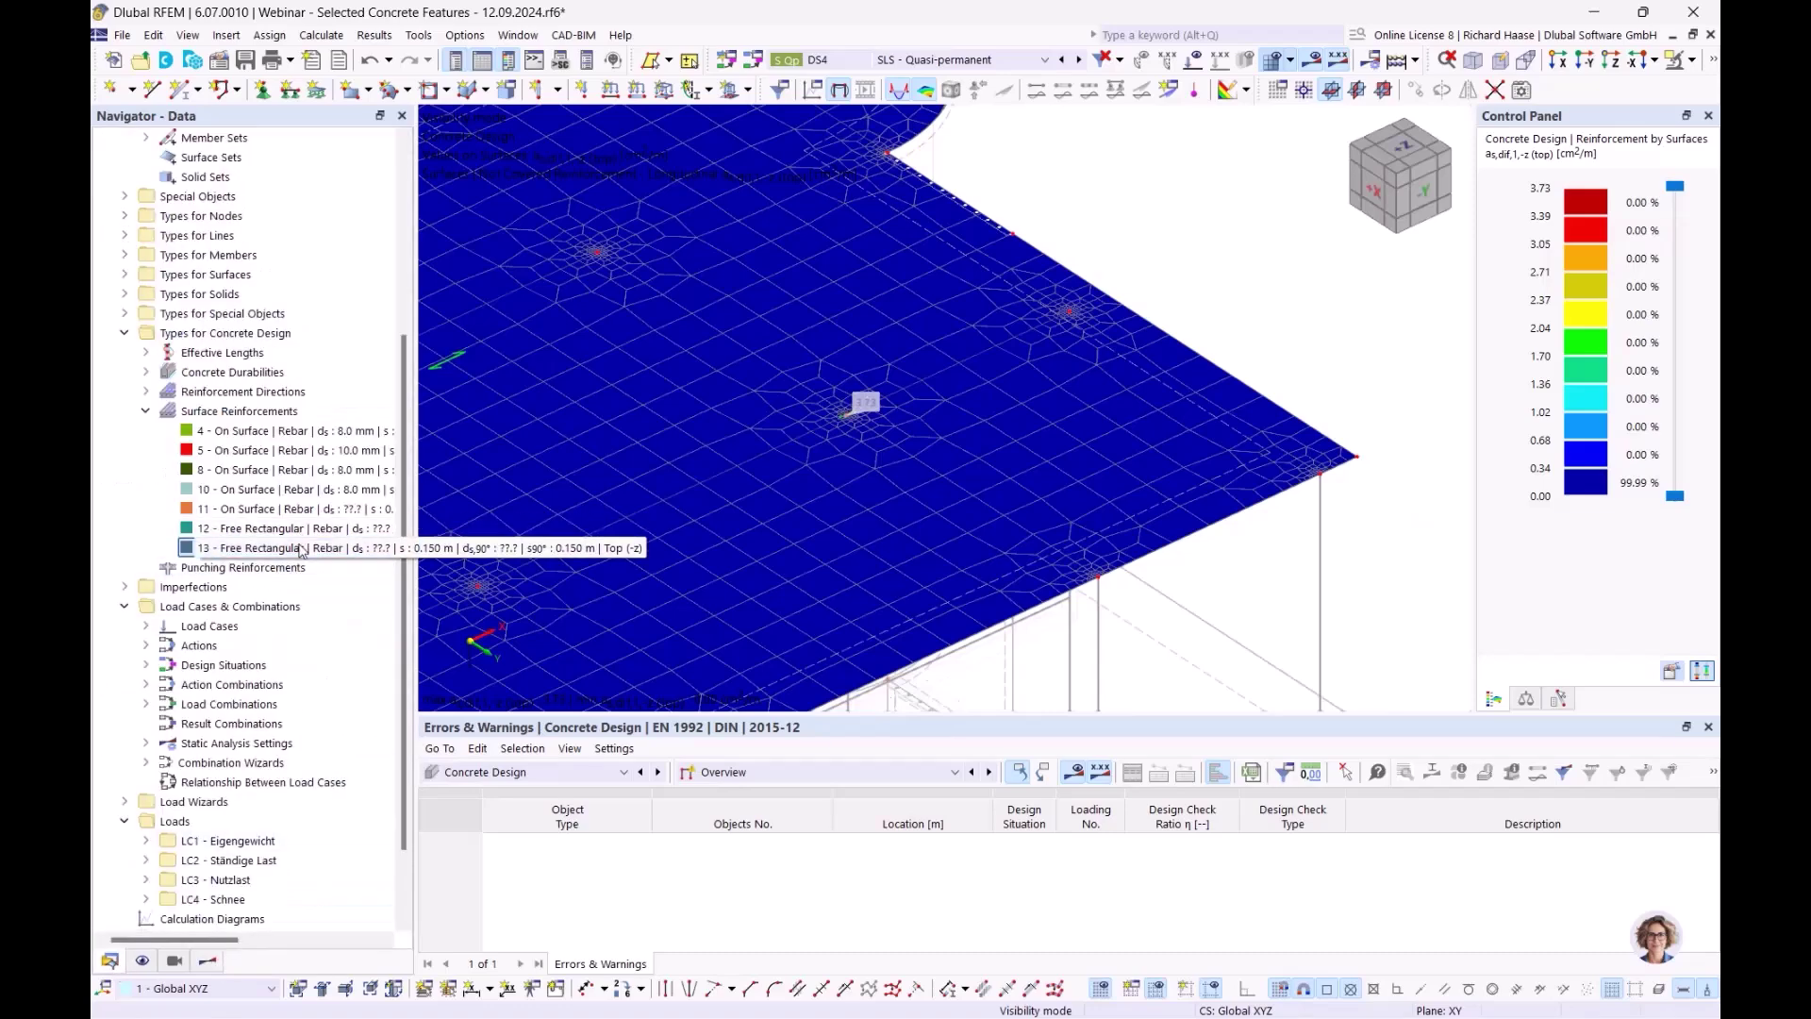
Recenter free rectangular reinforcement 13 on the uncovered interior column at X 22.500 m, Y 7.500 m, accepting deletion of the design results
double_click(300, 550)
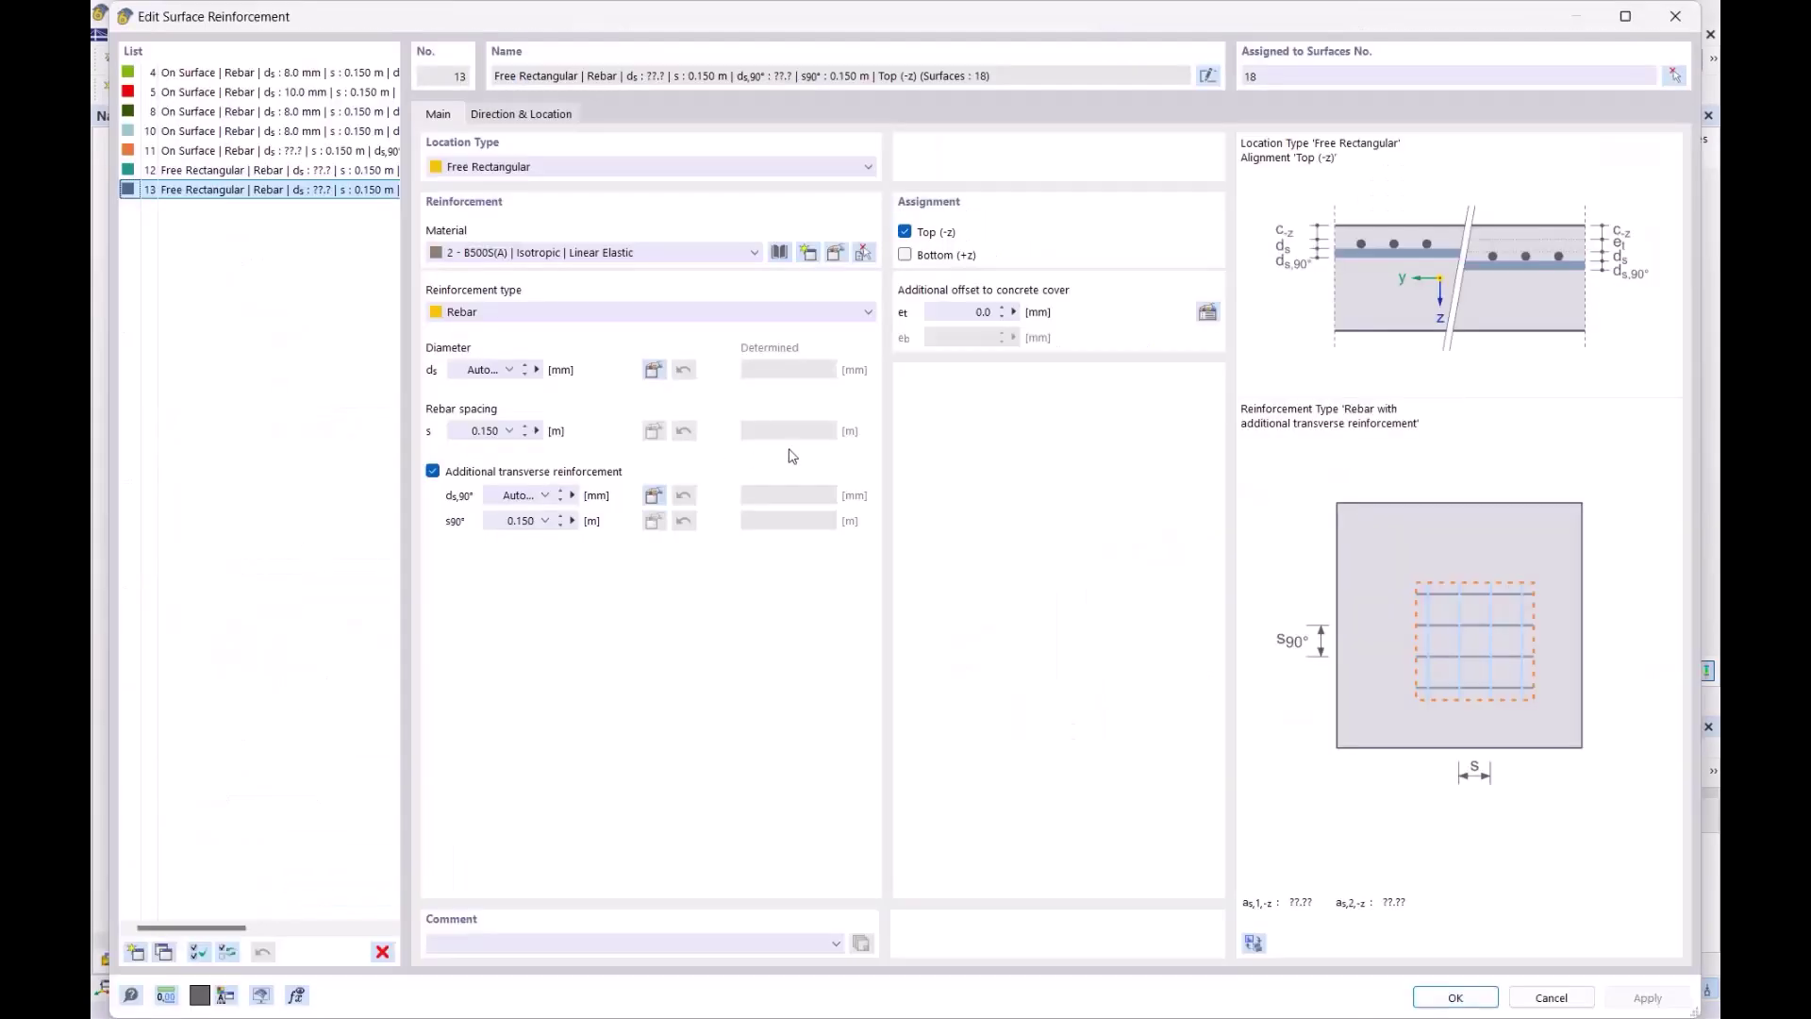
click(551, 114)
click(1209, 348)
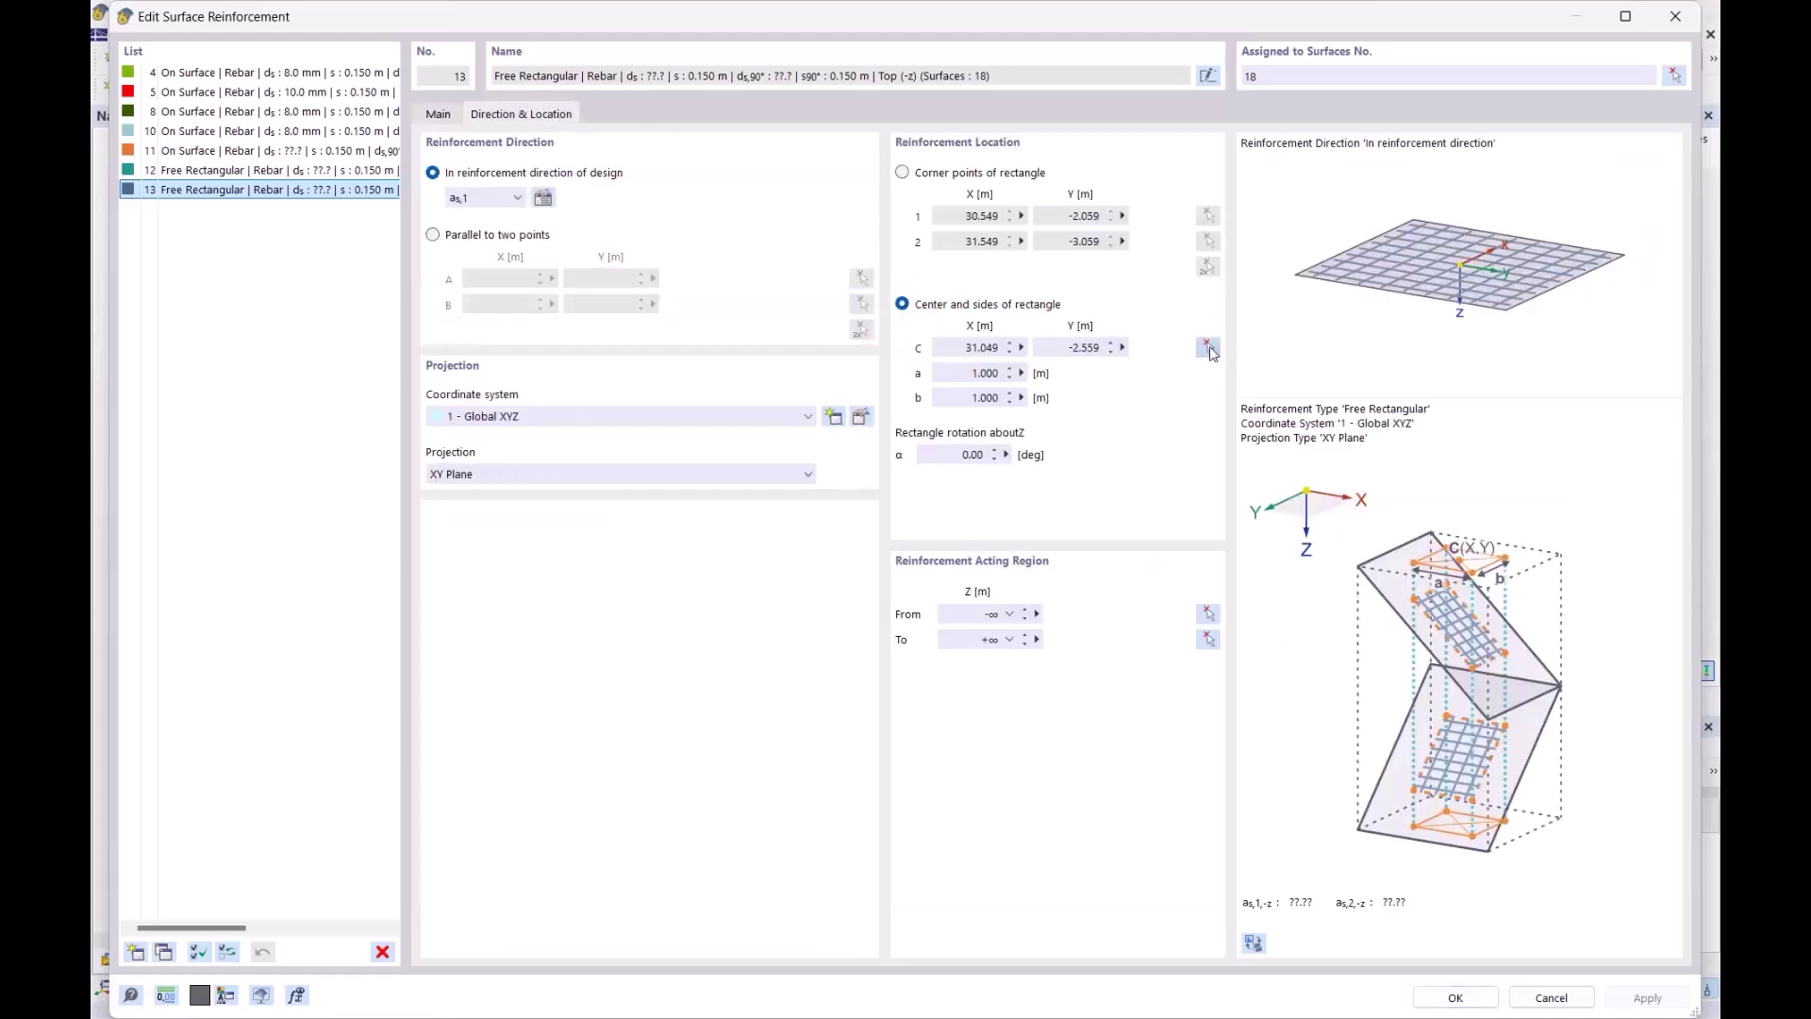
scroll(836, 417, up, 2)
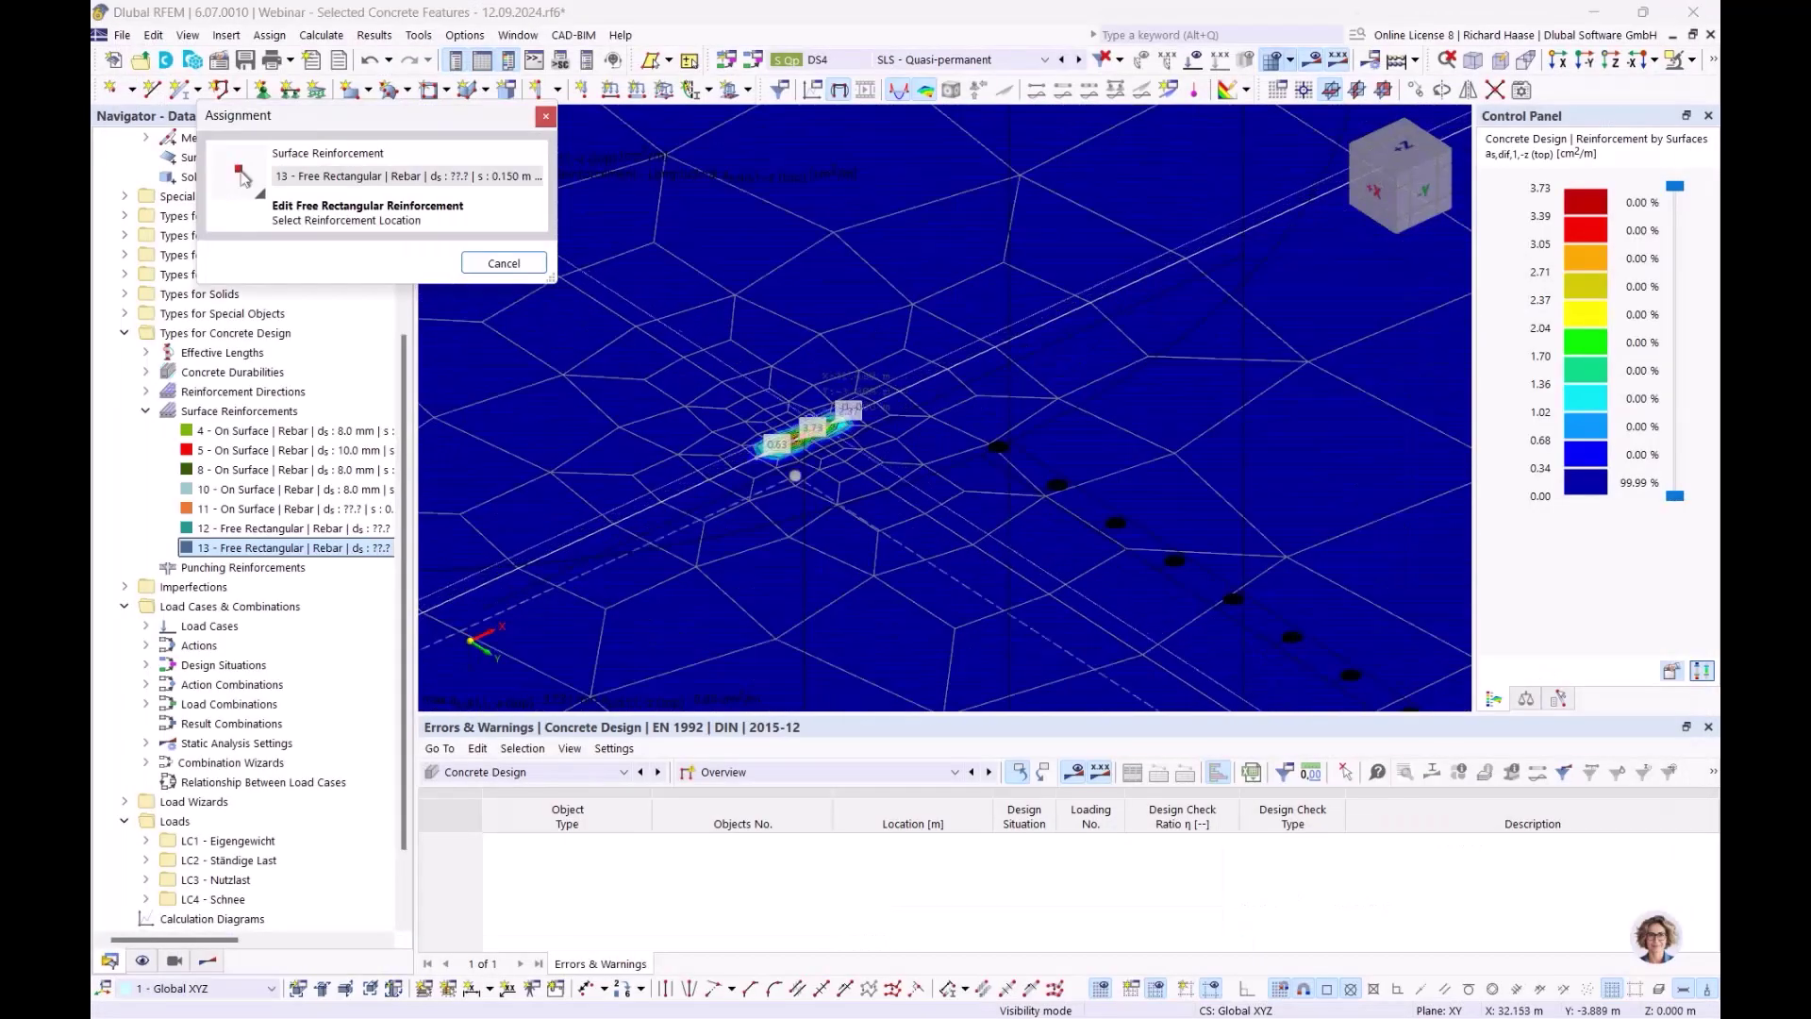
click(795, 475)
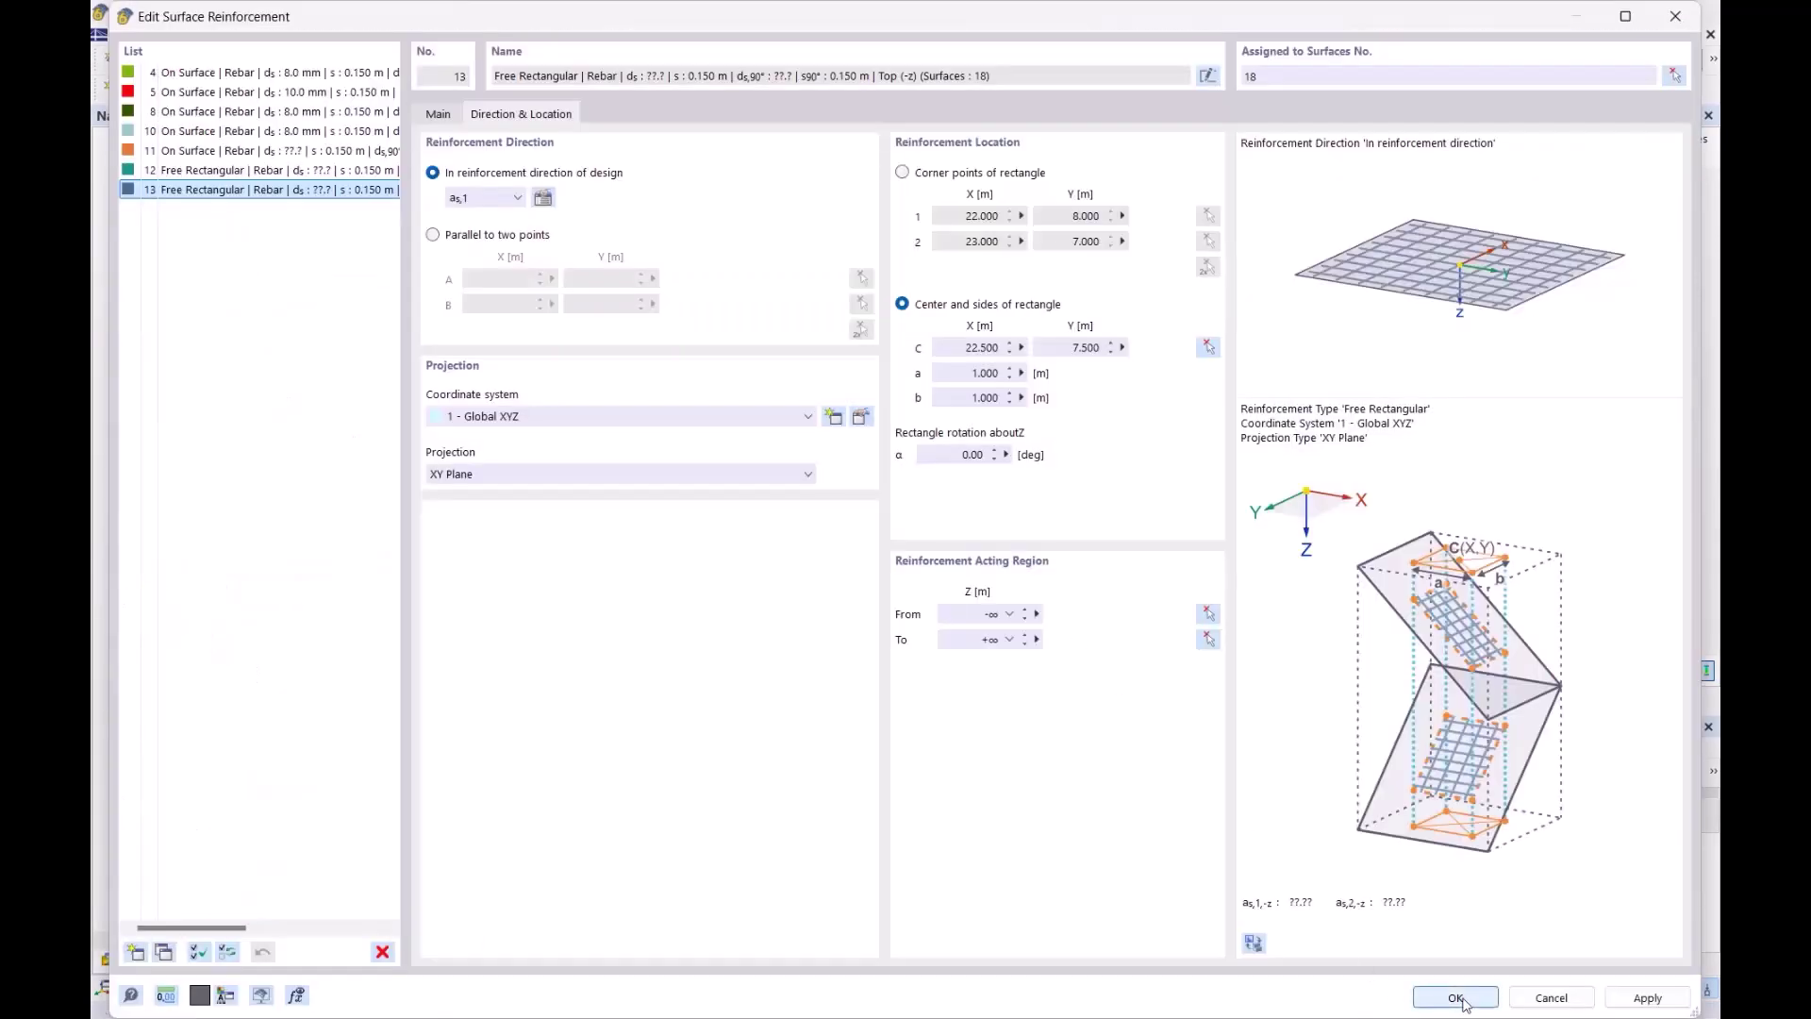
click(437, 115)
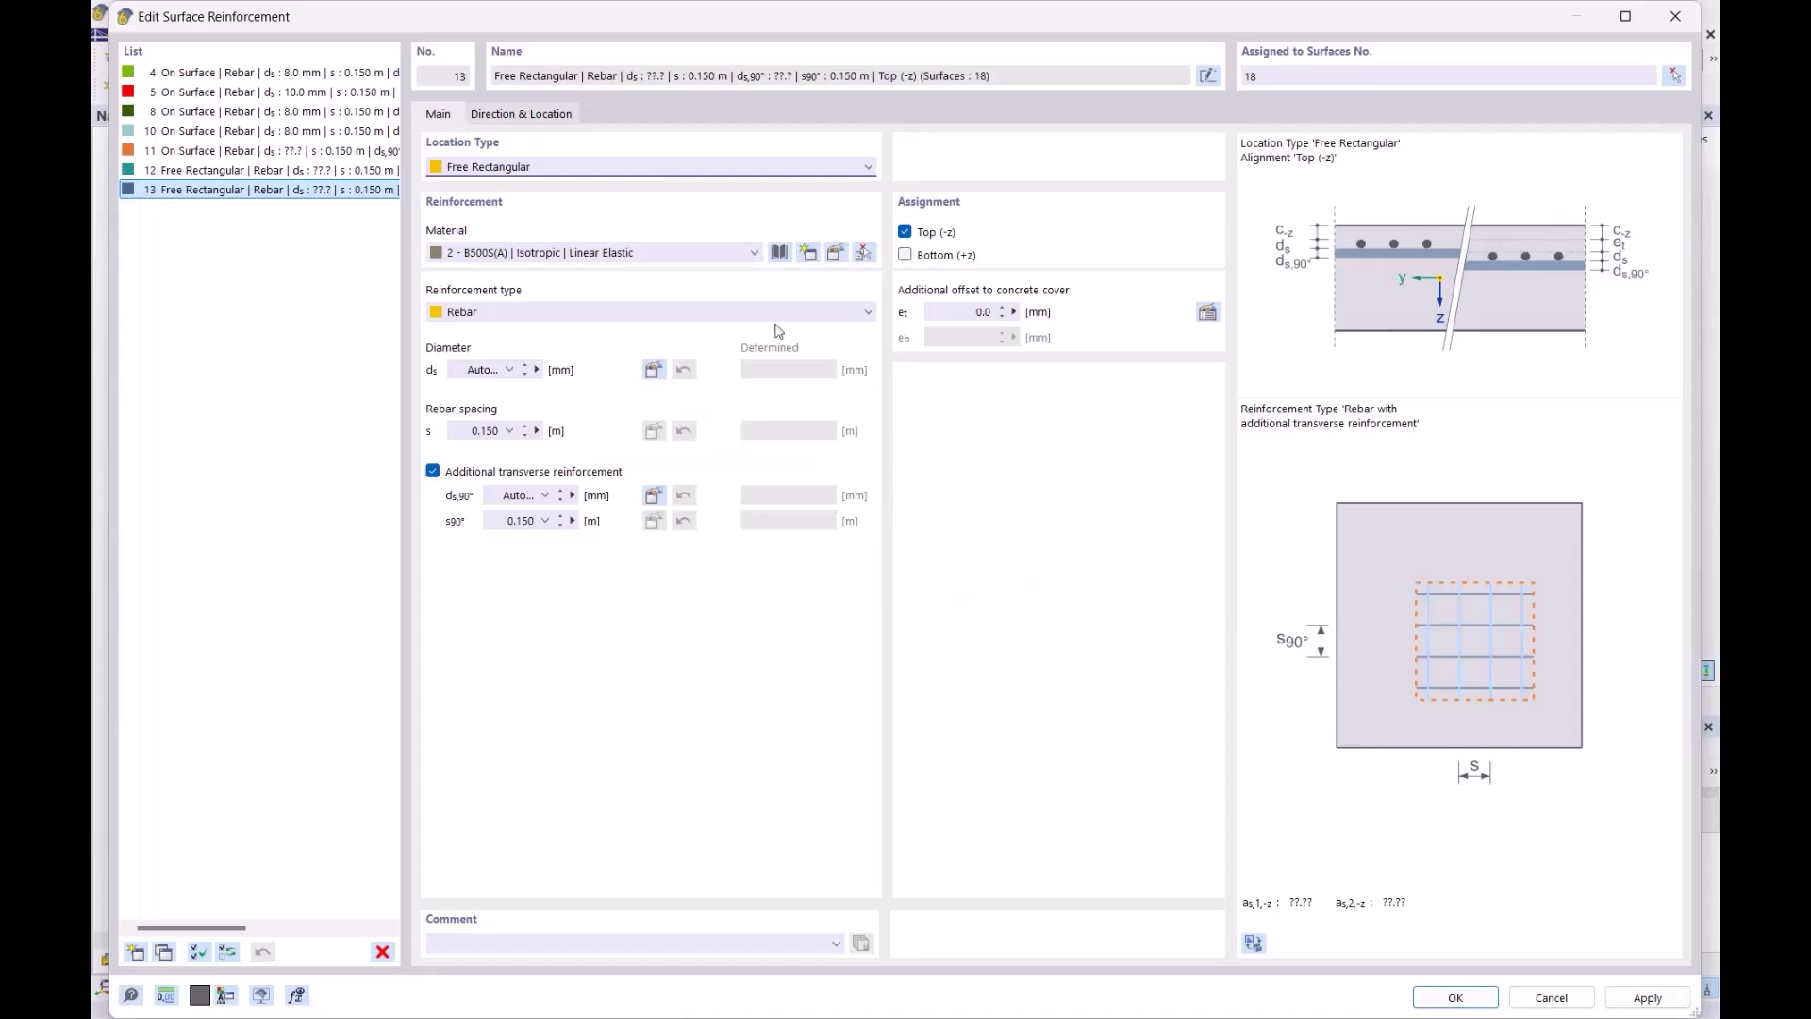
click(1454, 995)
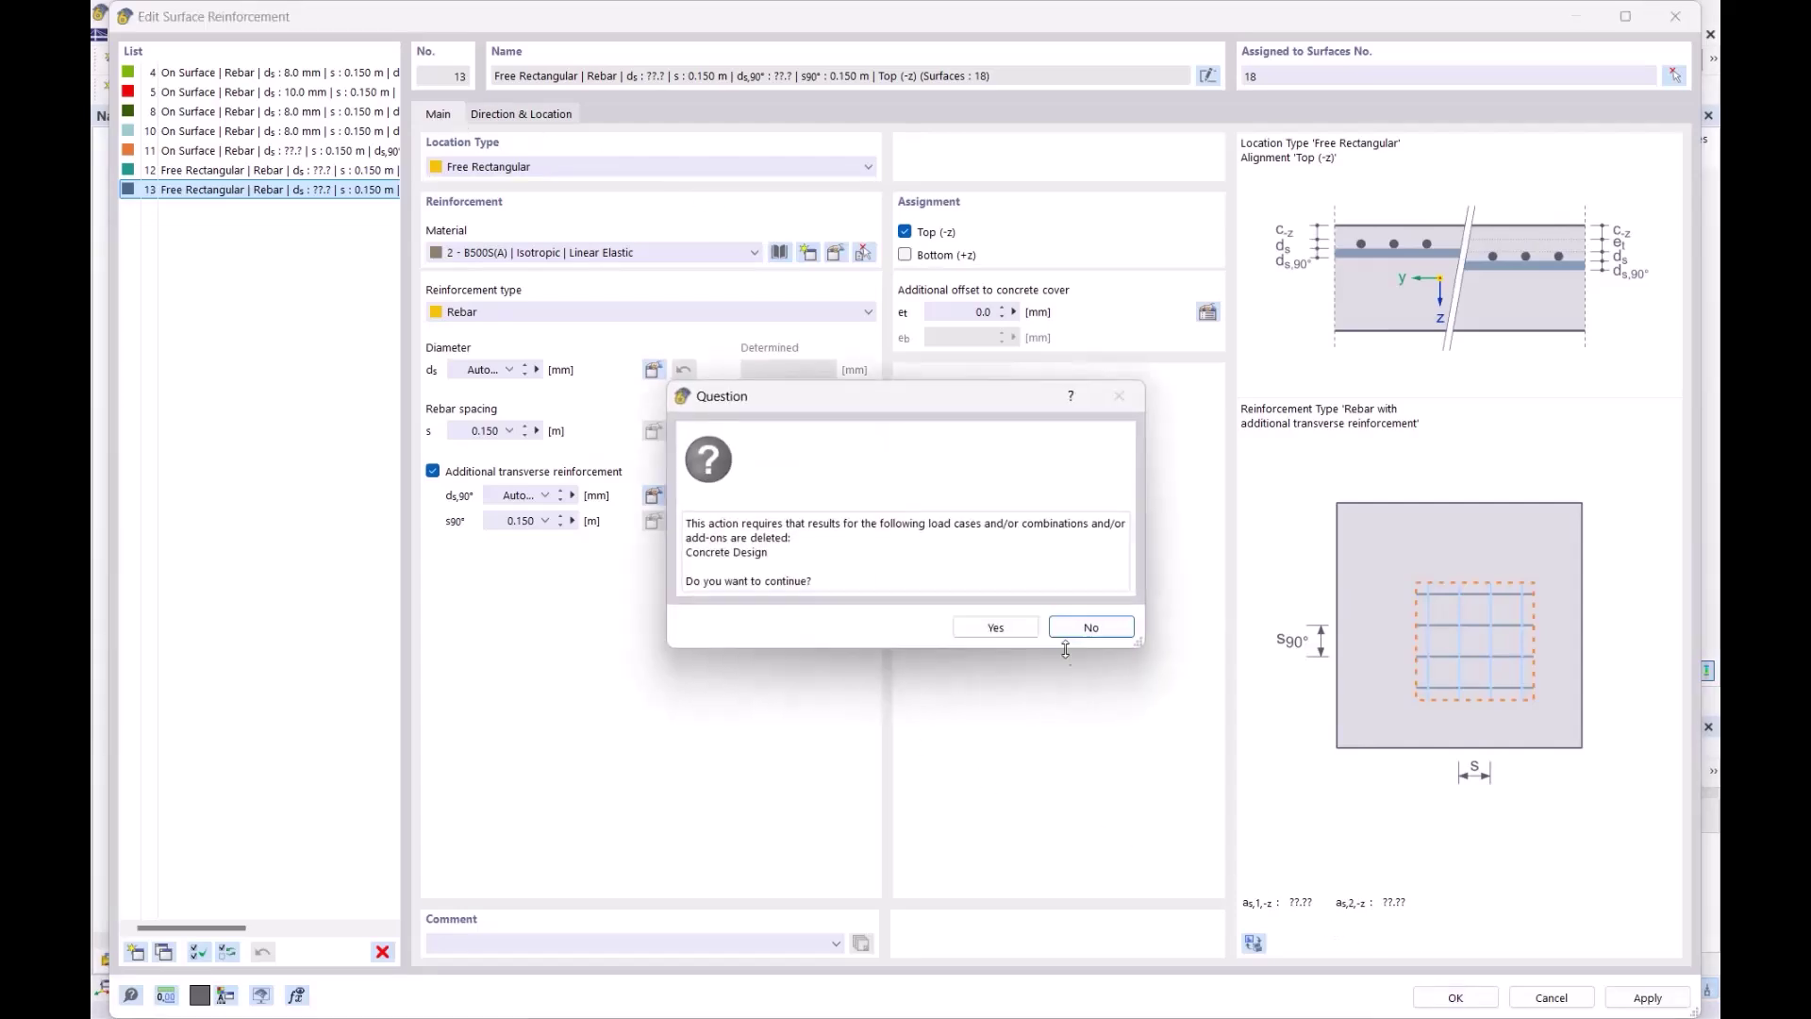
click(1028, 653)
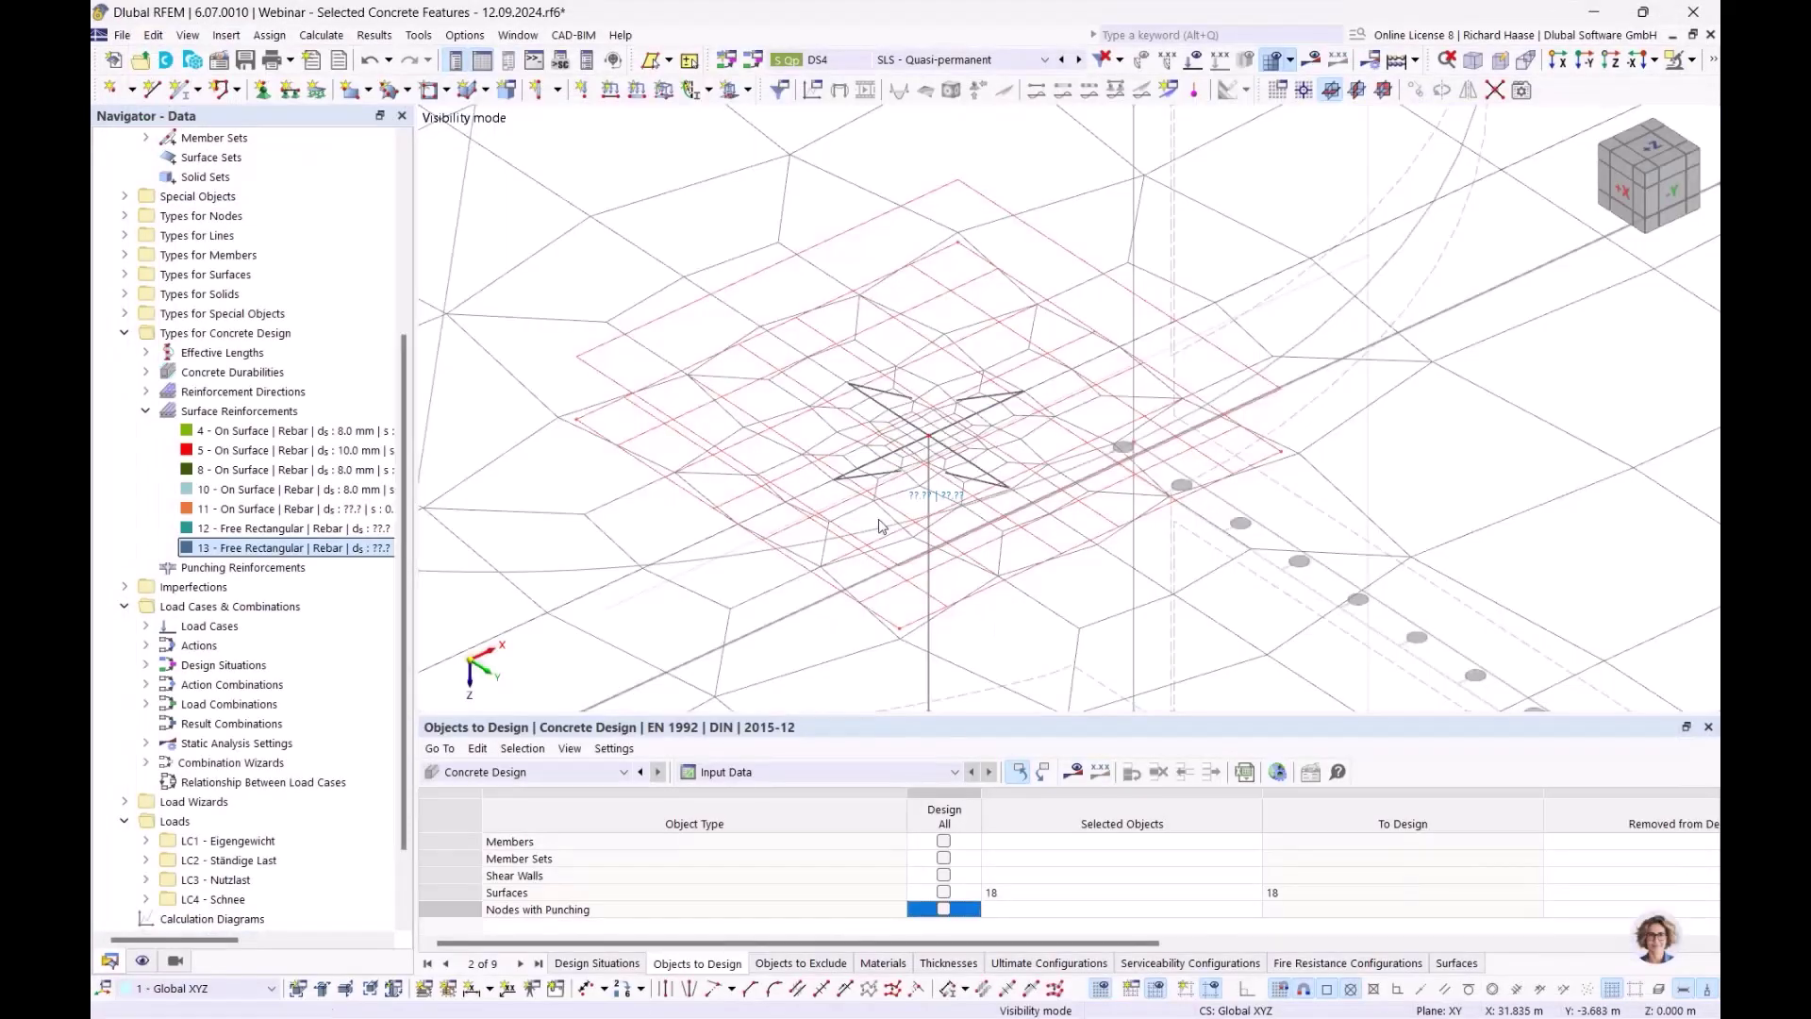
Pick node 102 at X 17.500 m, Y 7.500 m as the center of free rectangular reinforcement 12 and save it
scroll(928, 407, down, 5)
scroll(766, 491, down, 4)
middle_drag(768, 492, 980, 413)
scroll(862, 454, up, 3)
scroll(836, 396, up, 3)
double_click(363, 537)
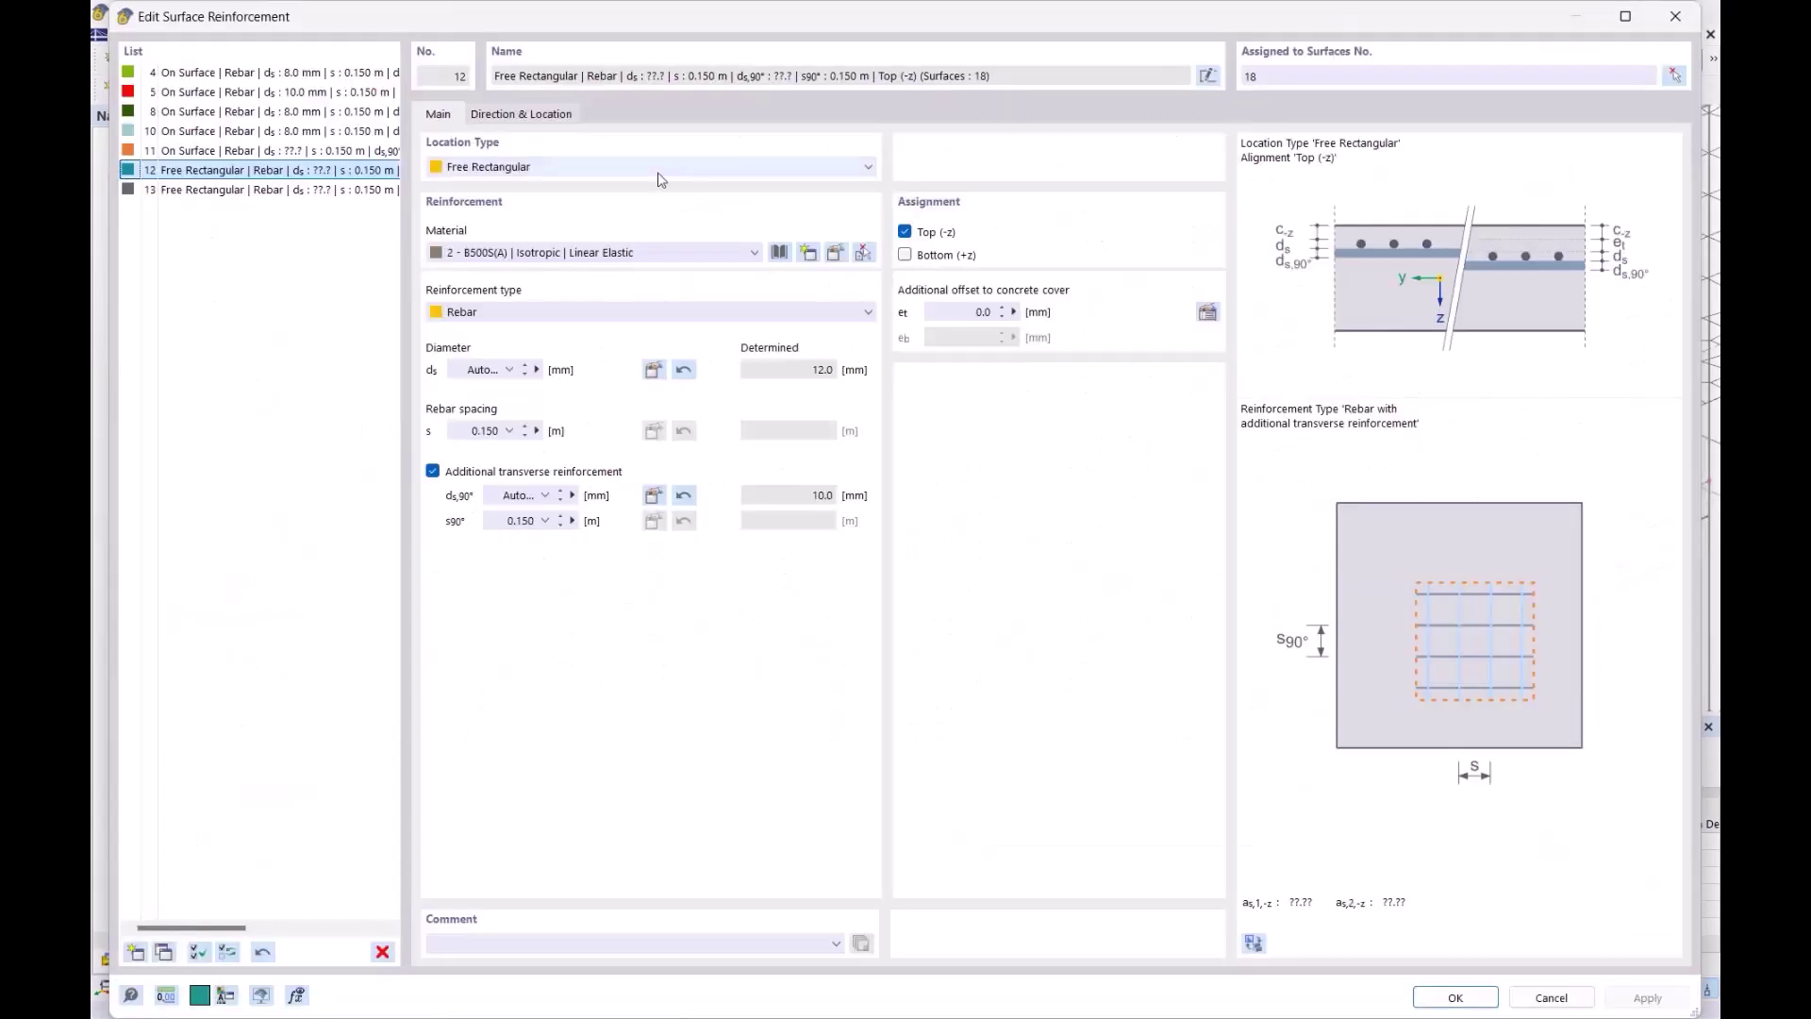
click(538, 114)
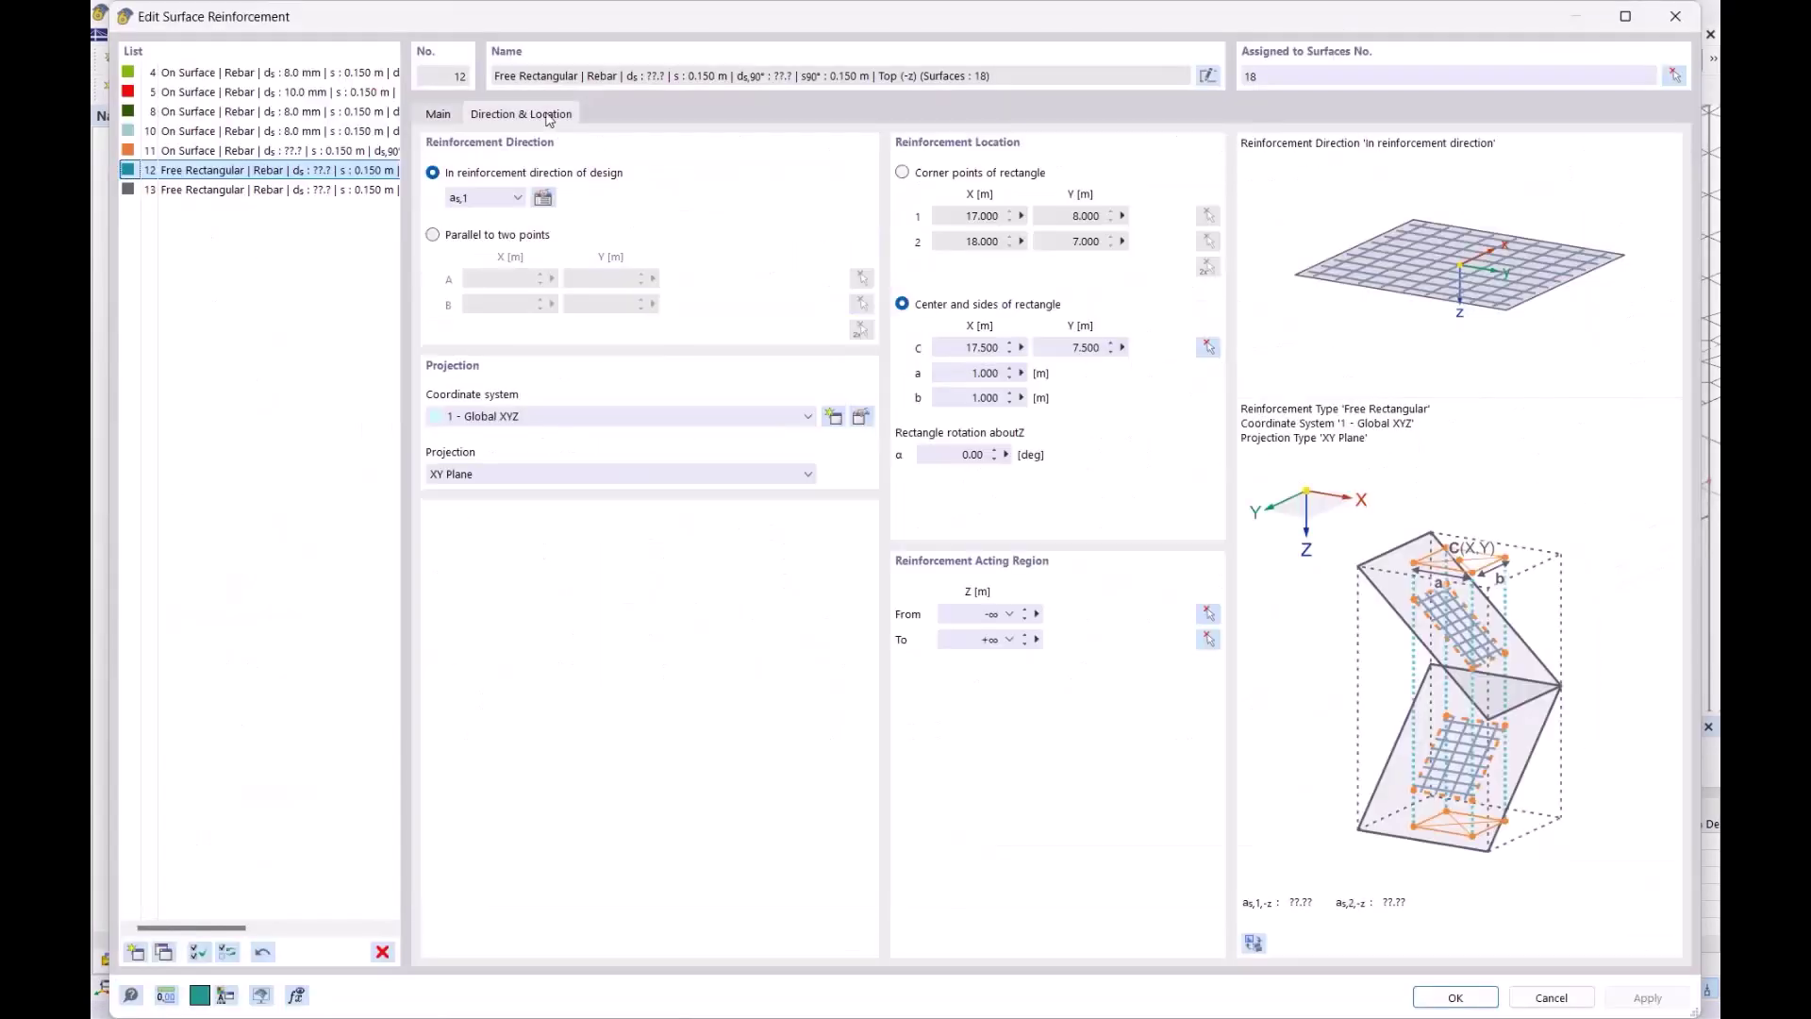
click(1207, 348)
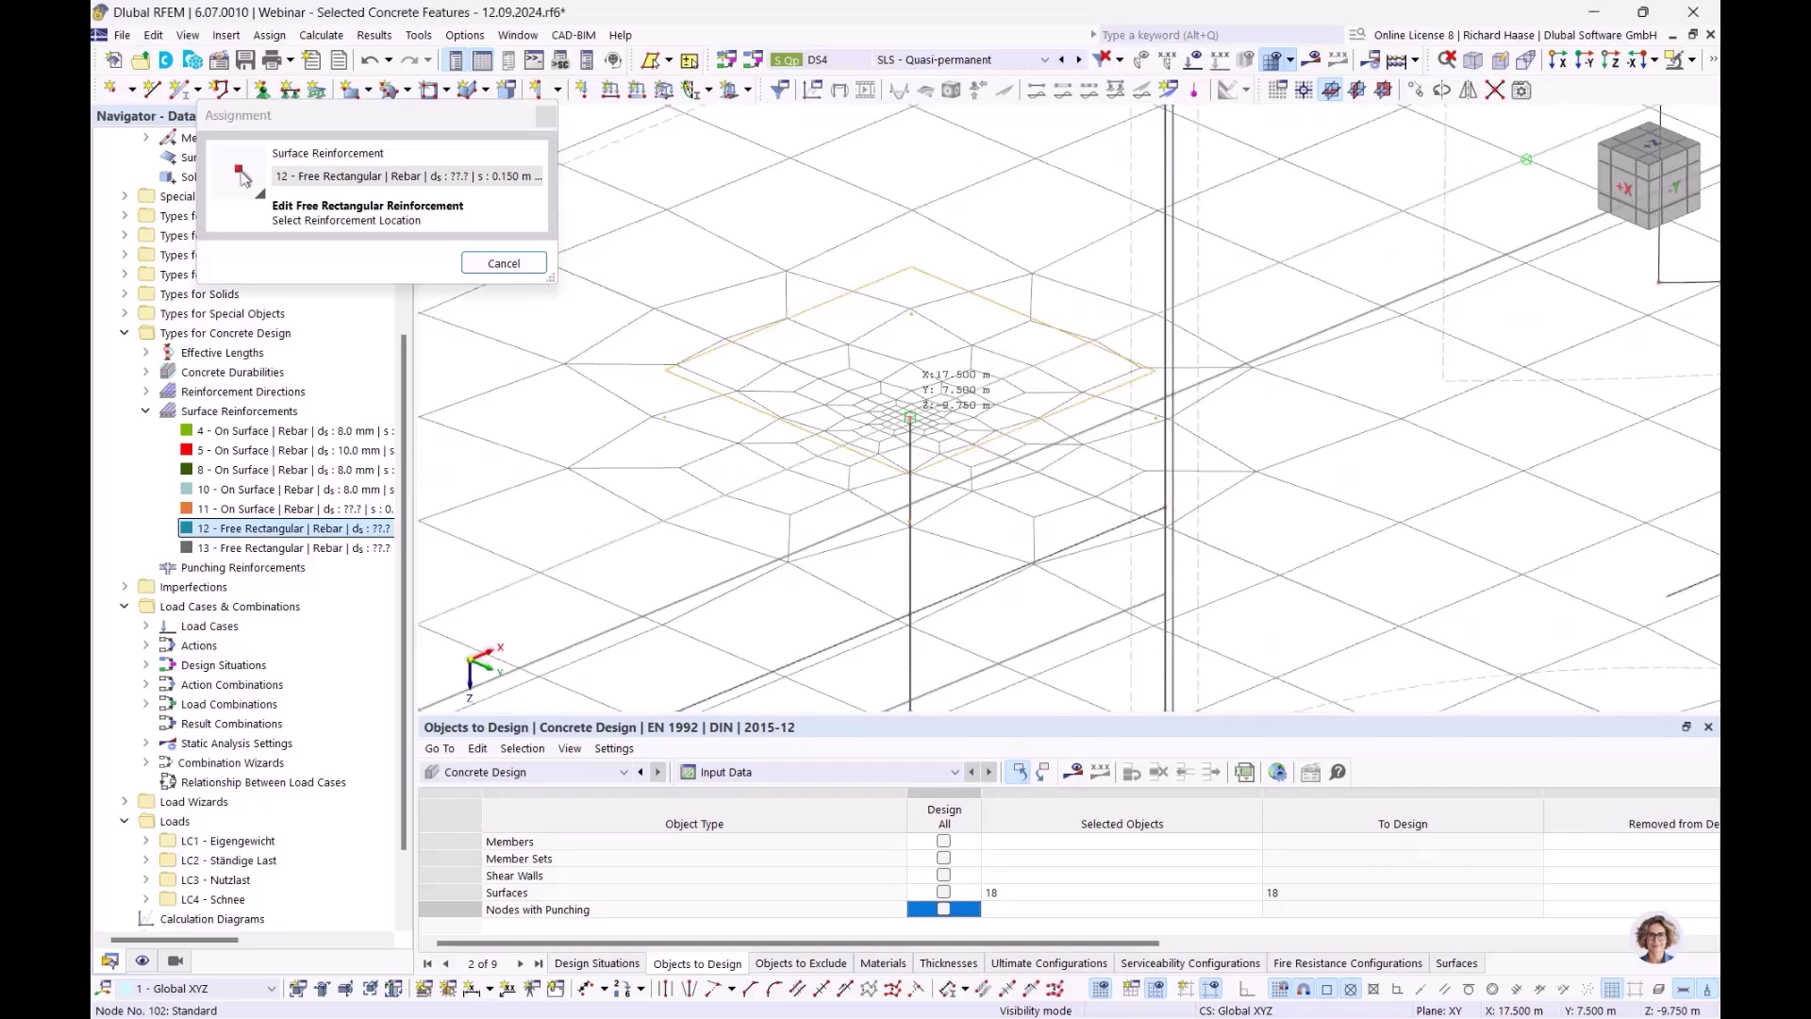
click(910, 416)
click(1457, 997)
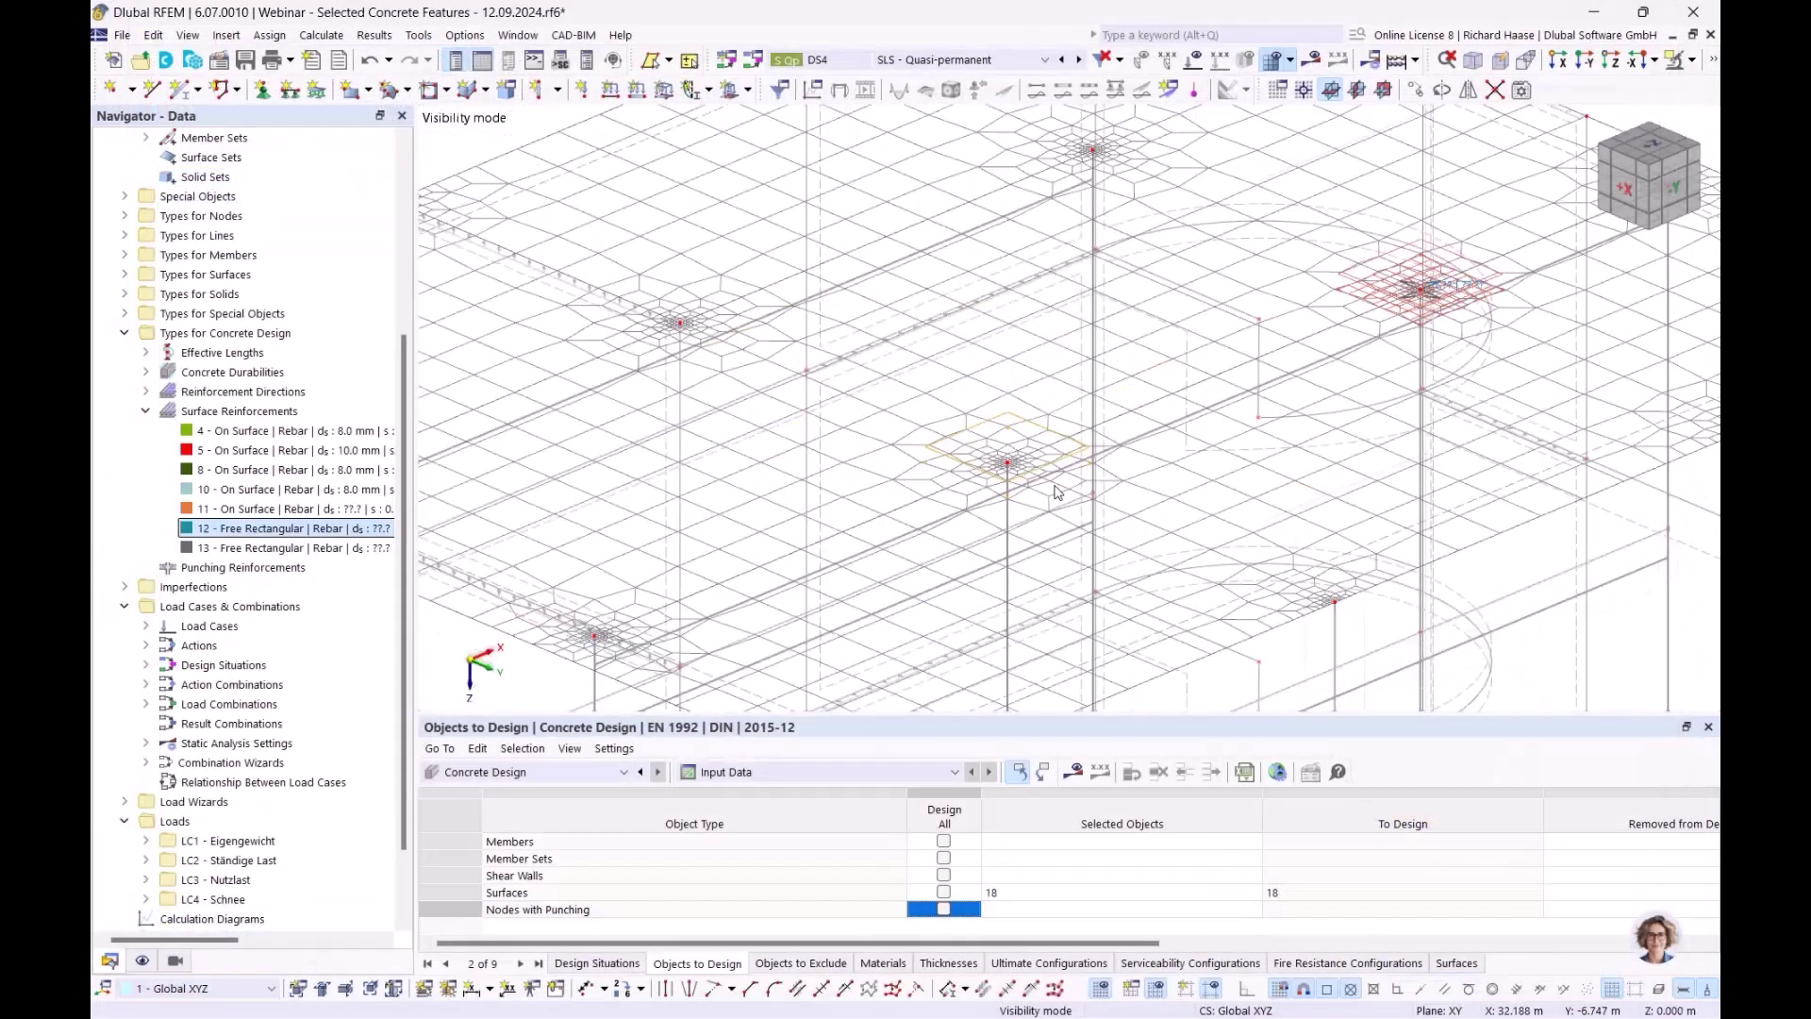
Run the concrete design again and check the not covered top reinforcement in direction 1 around both reinforced columns
middle_drag(1063, 469, 919, 467)
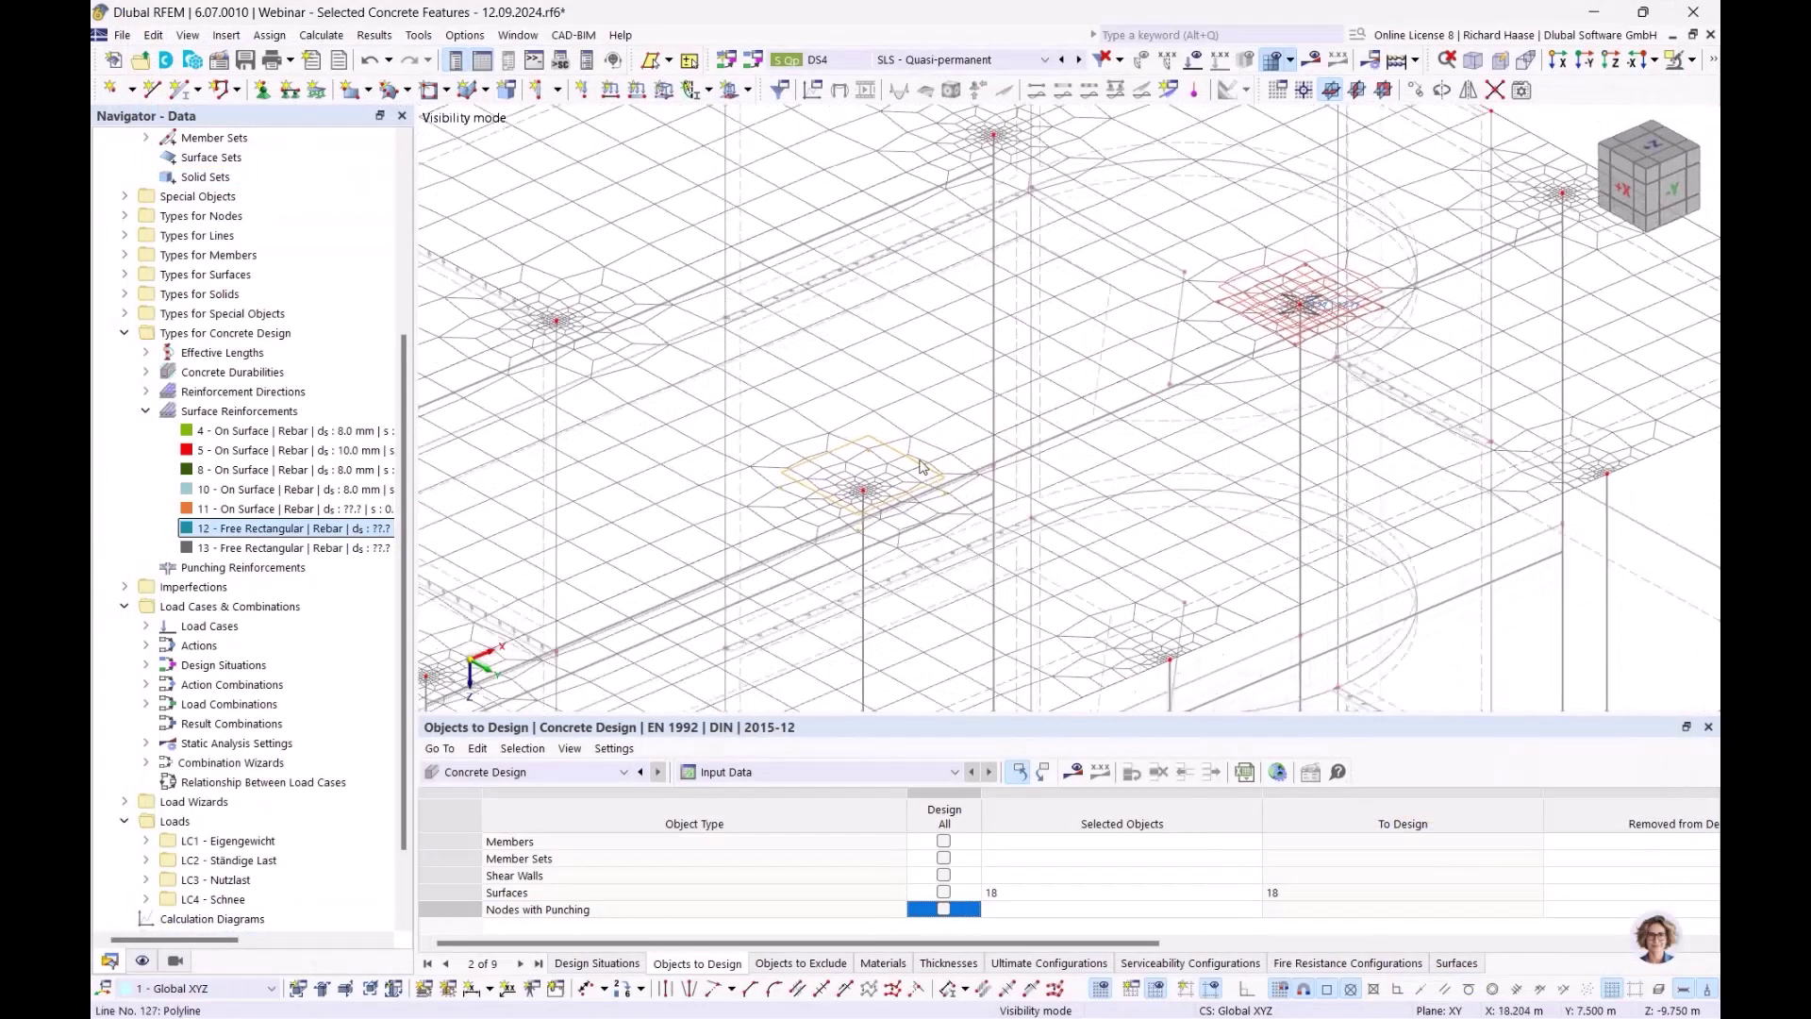
click(1072, 771)
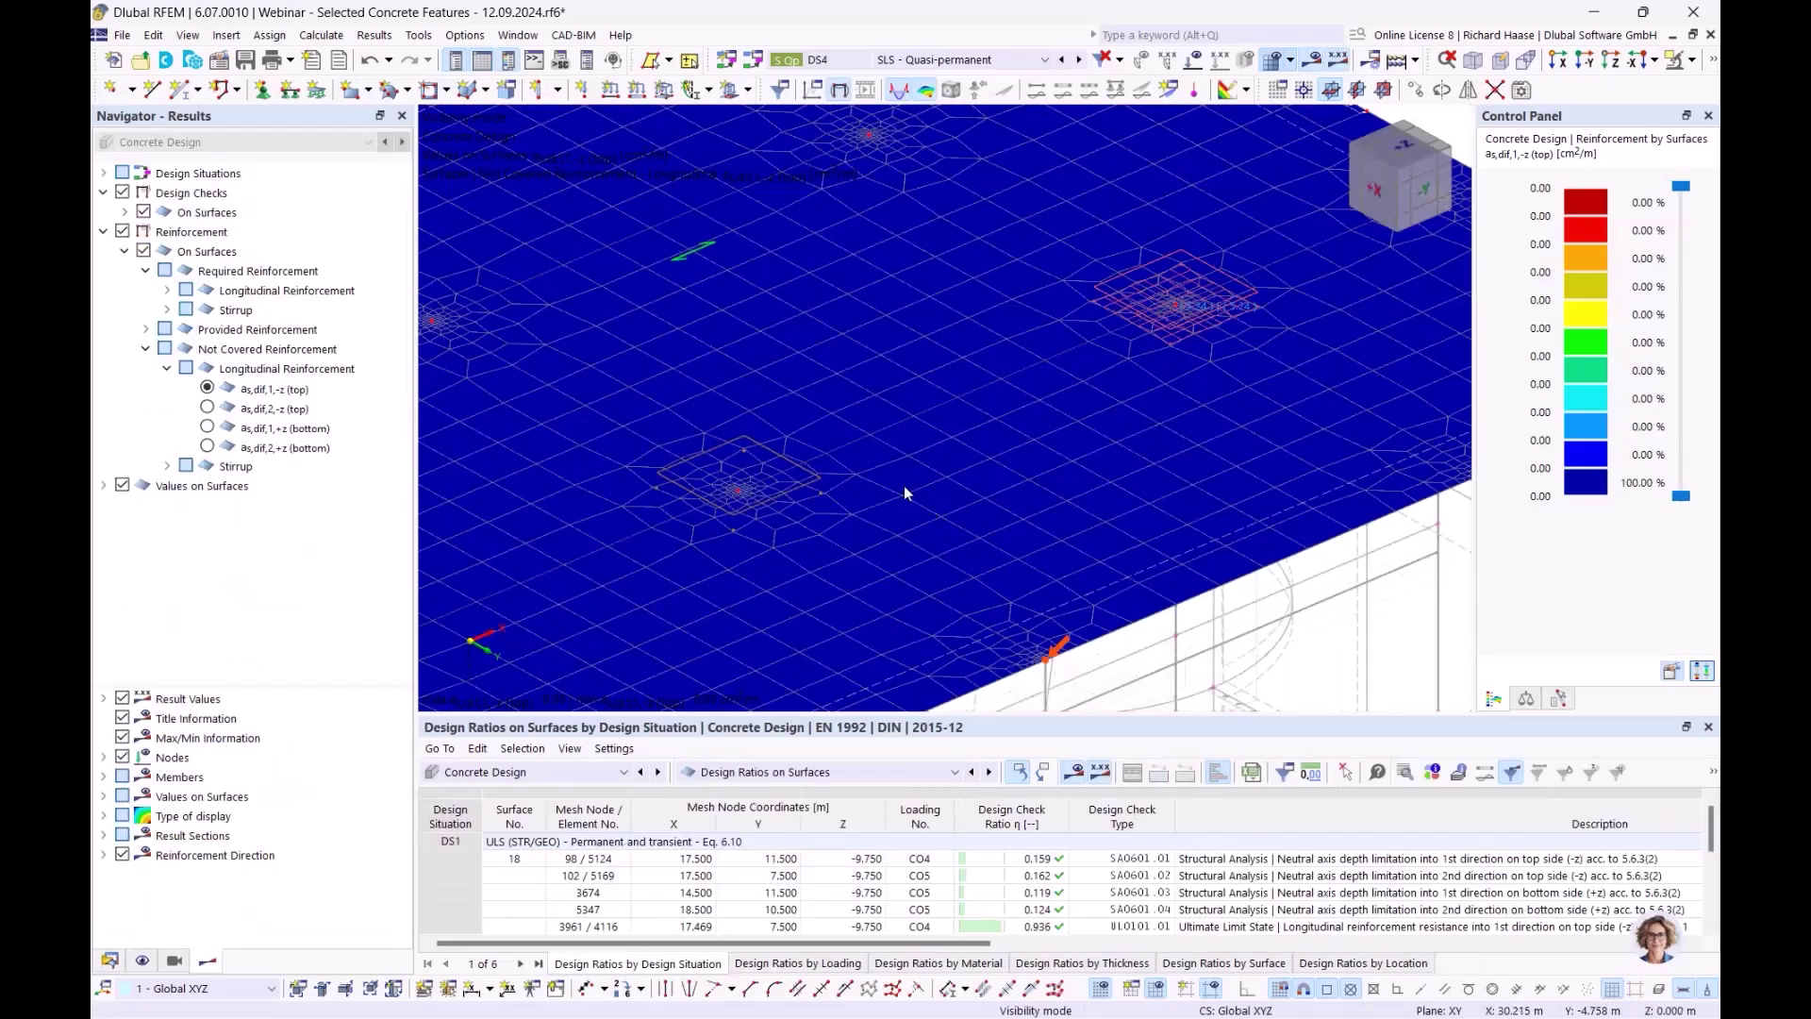
scroll(903, 485, down, 3)
middle_drag(903, 479, 698, 502)
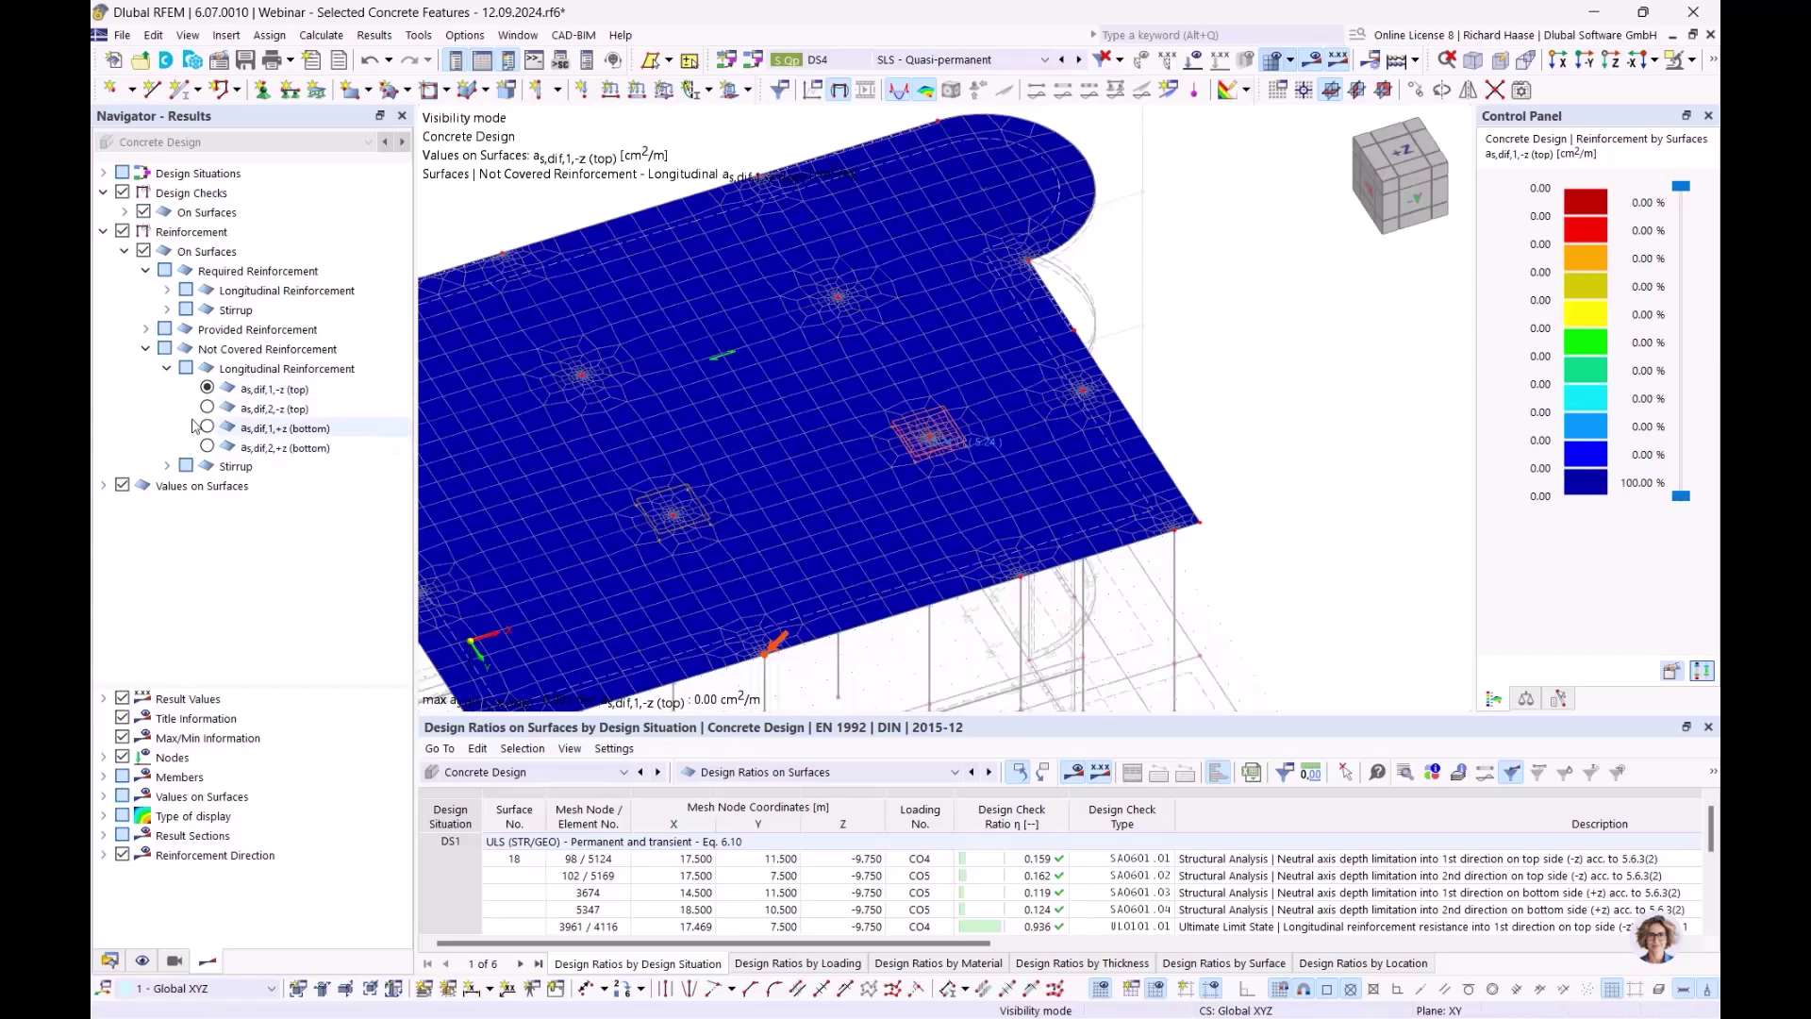
scroll(666, 423, down, 2)
middle_drag(666, 423, 831, 389)
scroll(934, 406, up, 3)
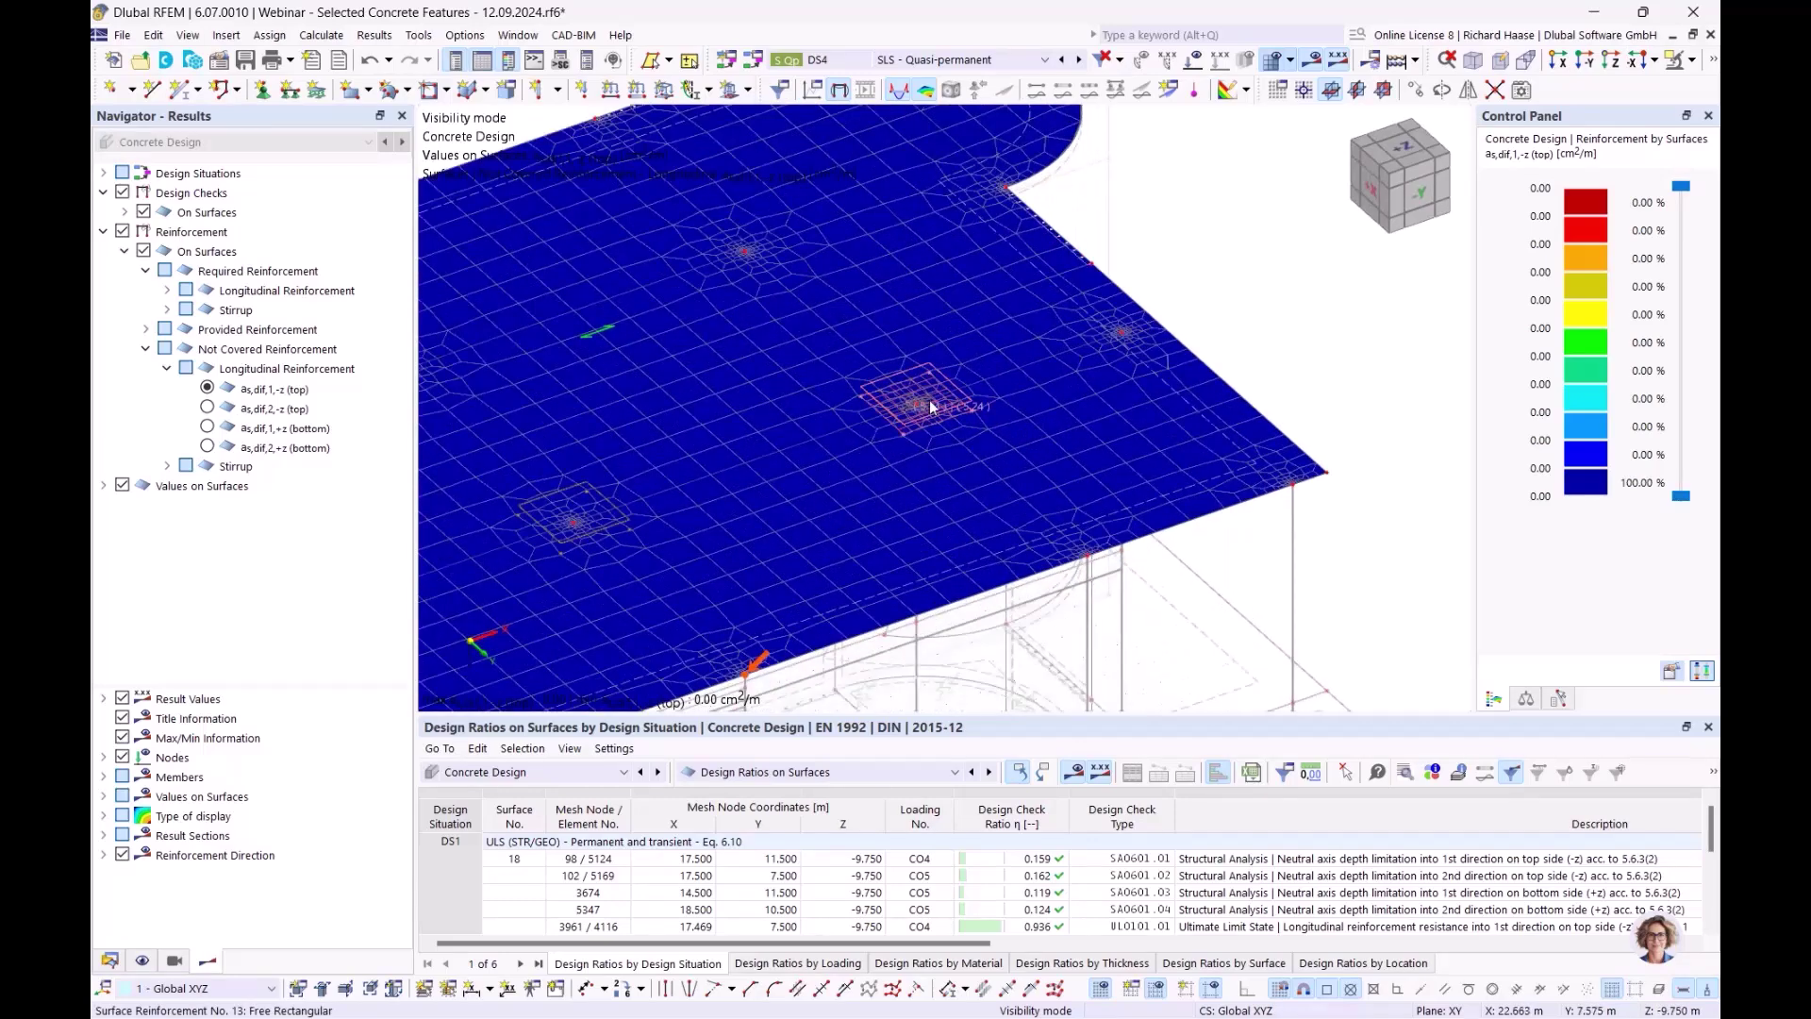
Adopt the determined diameter of 10.0 mm for both the main and the transverse bars of free rectangular reinforcement 13
double_click(930, 407)
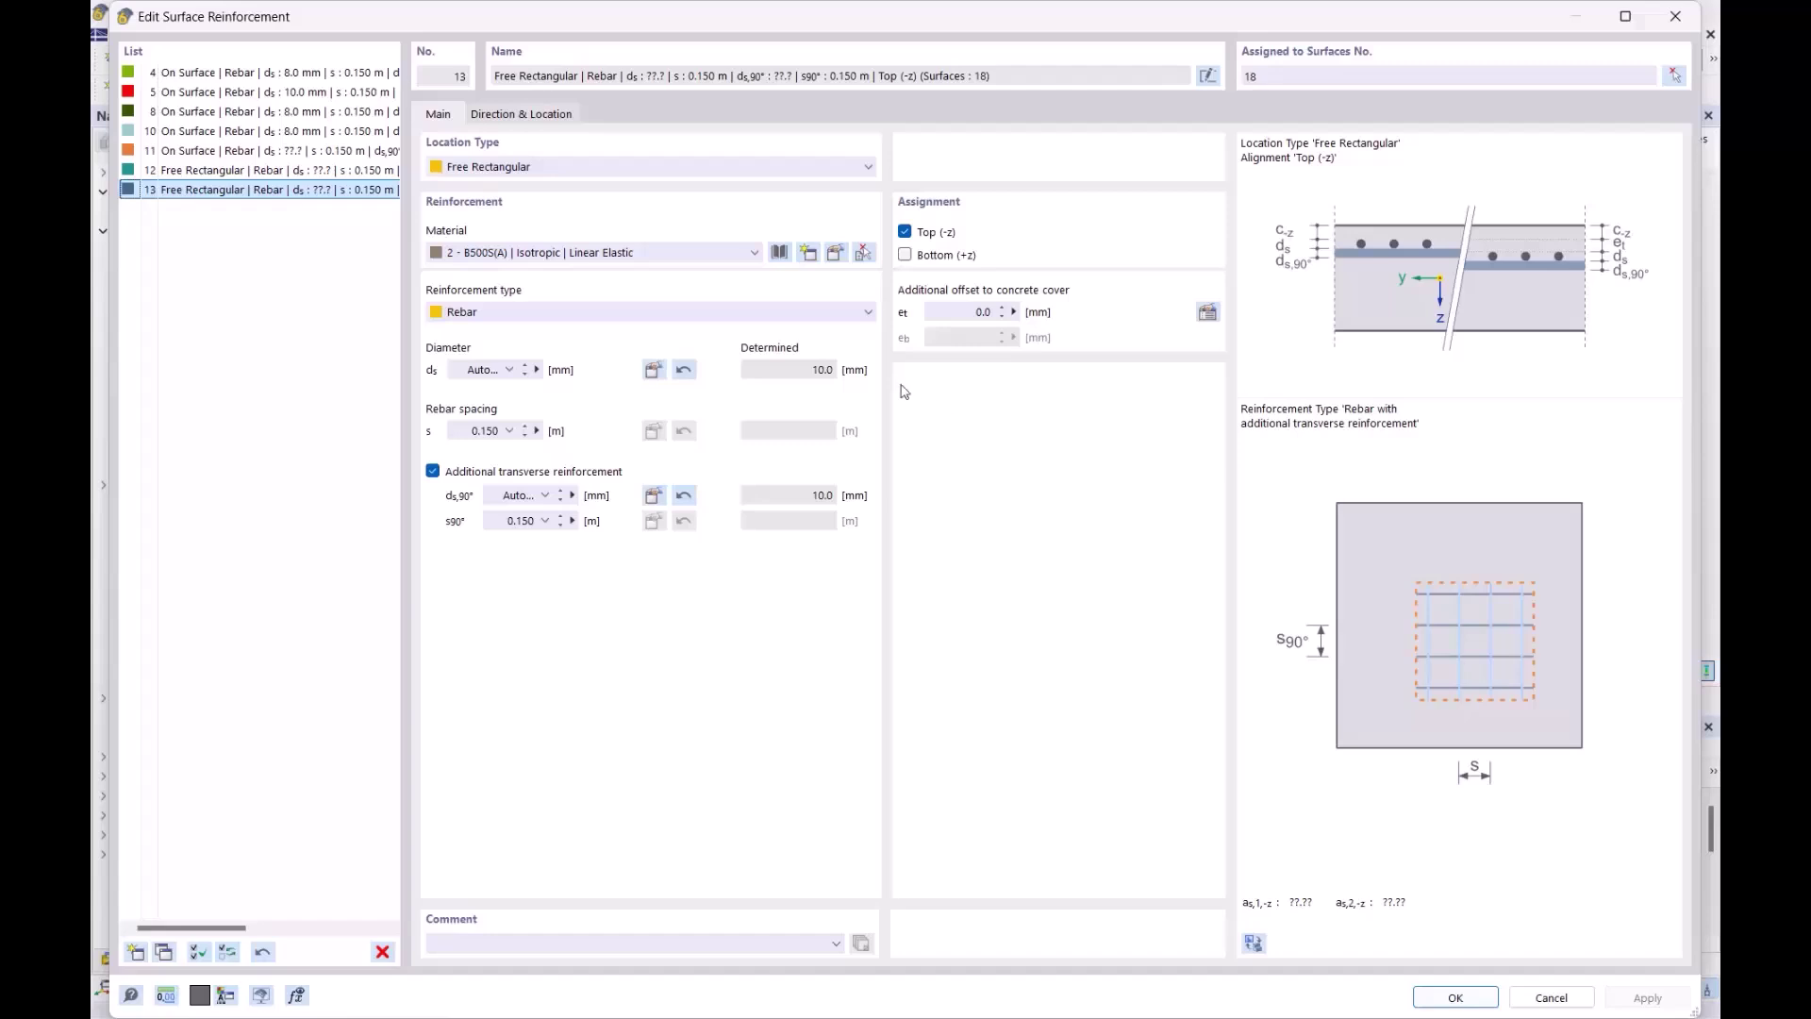
drag(813, 377, 838, 377)
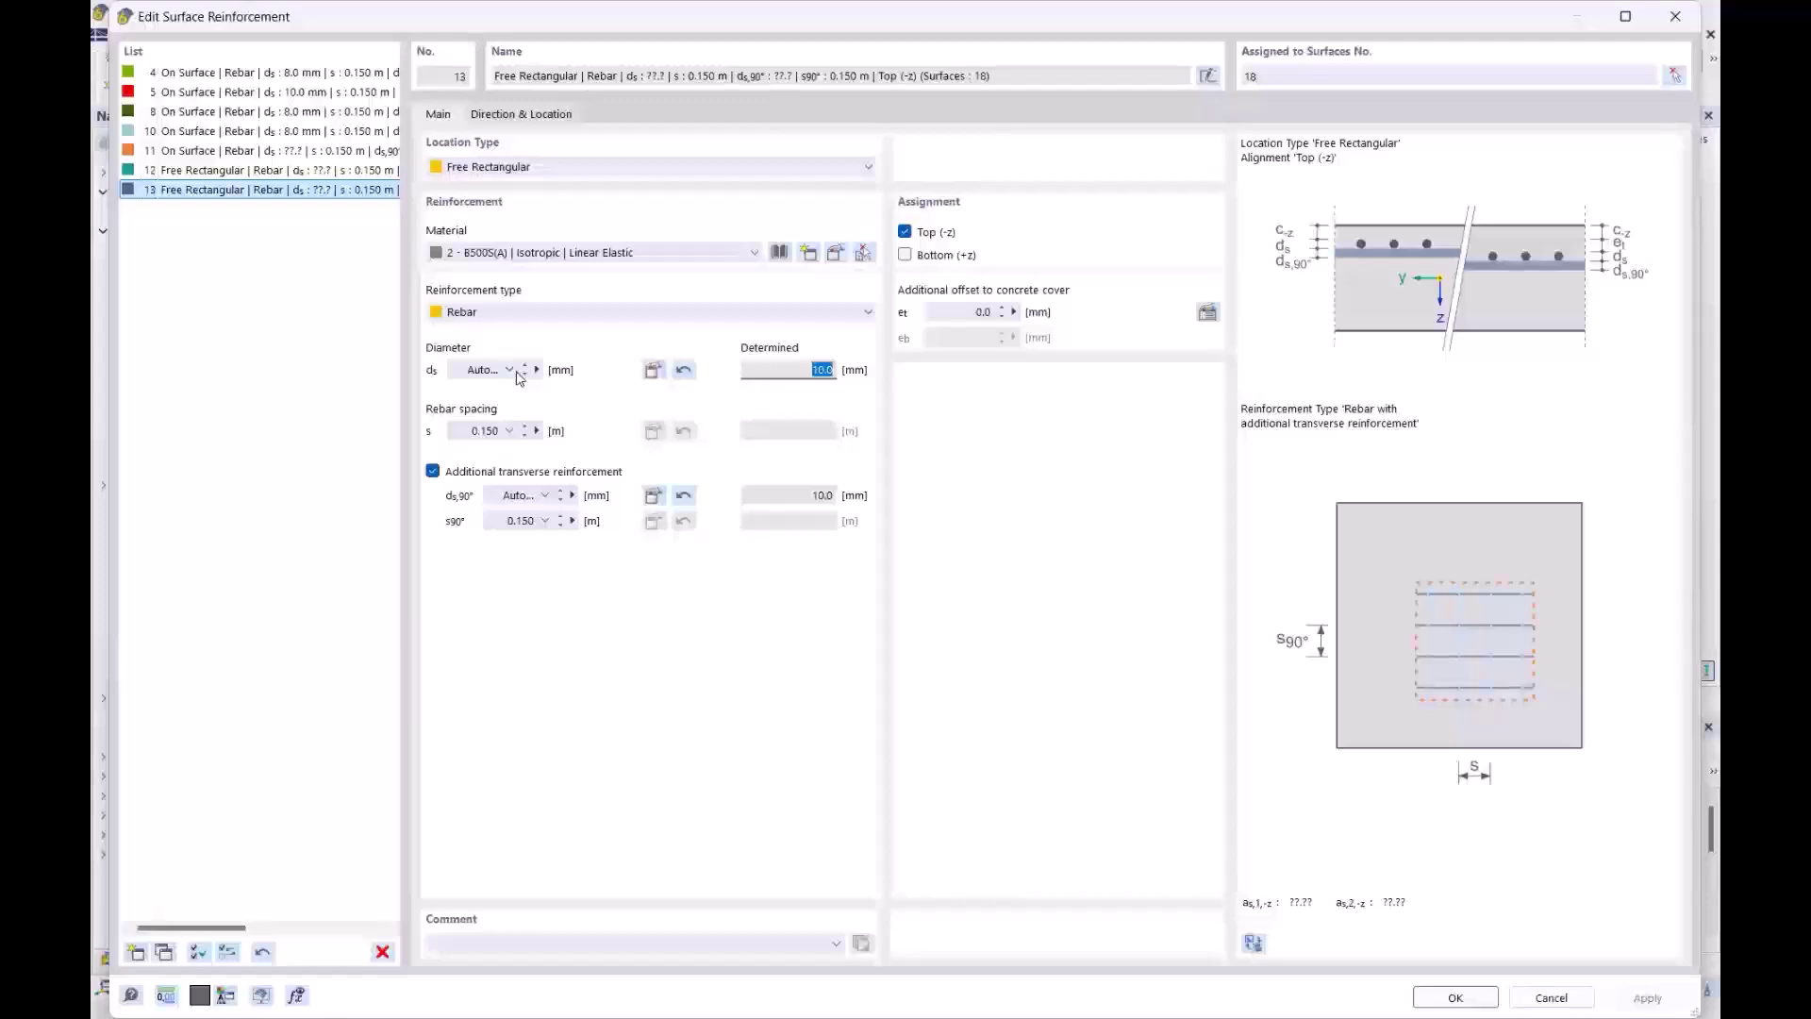
click(688, 369)
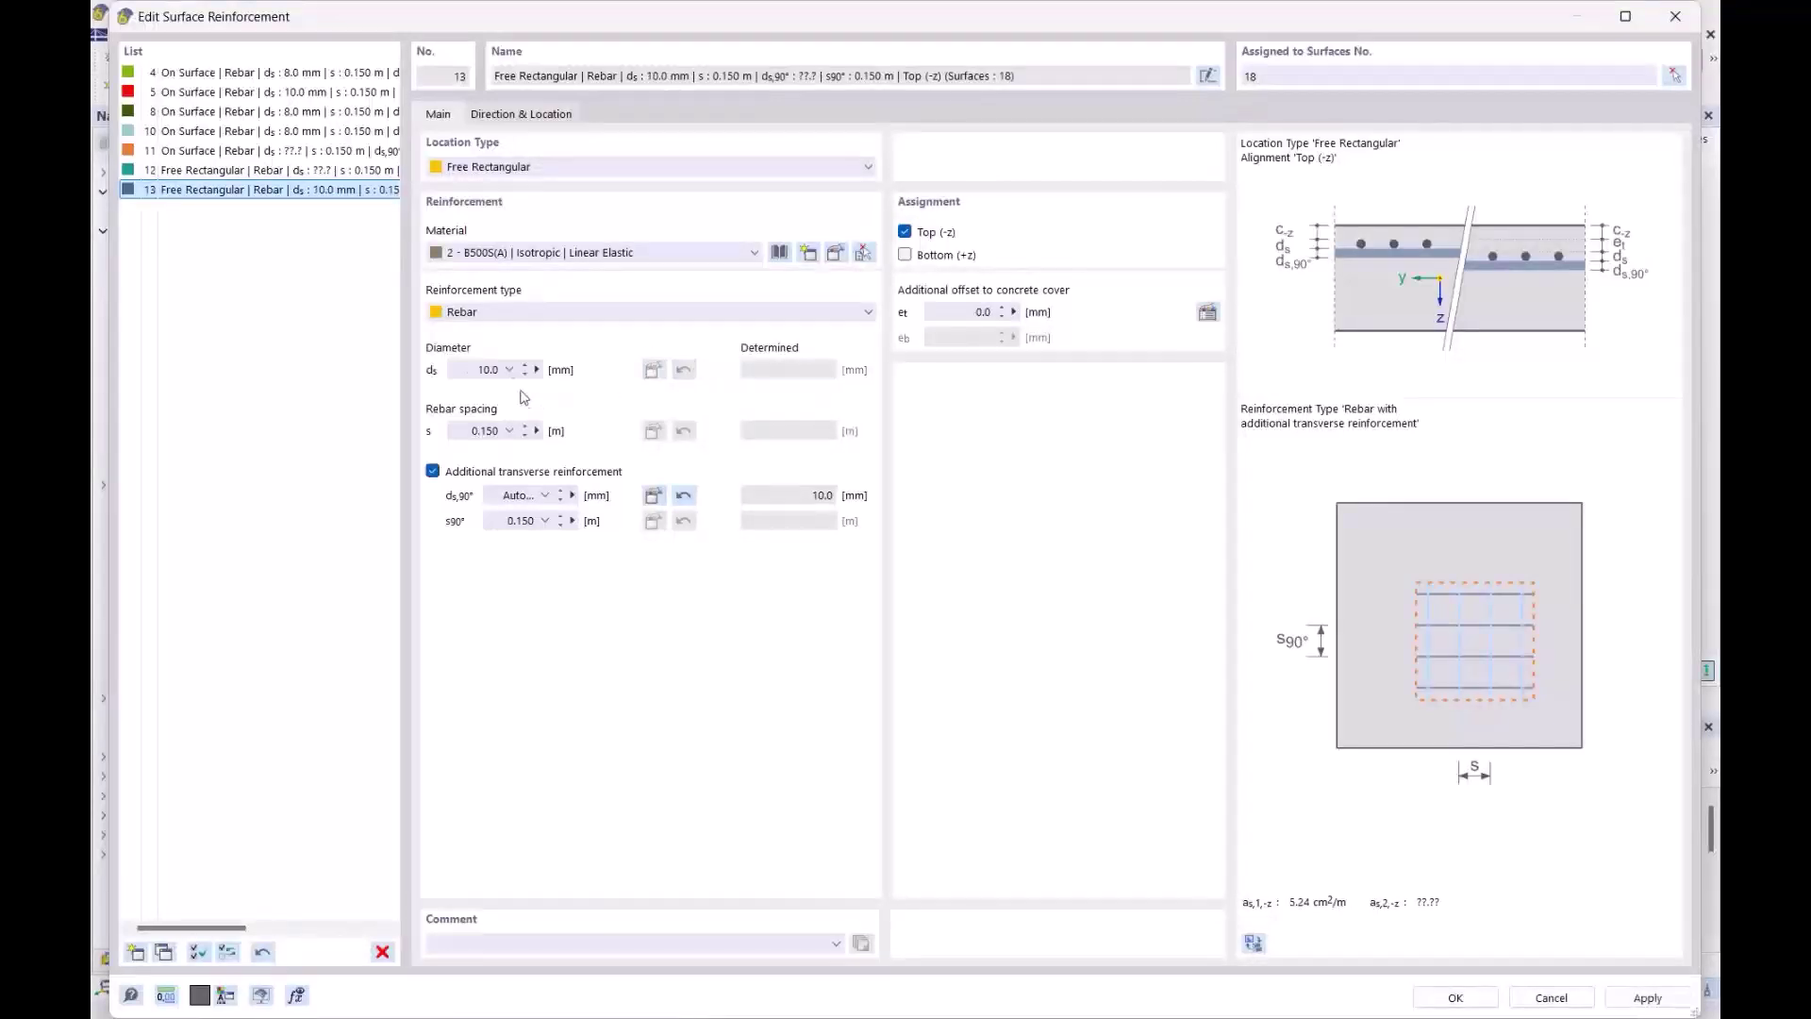
click(693, 500)
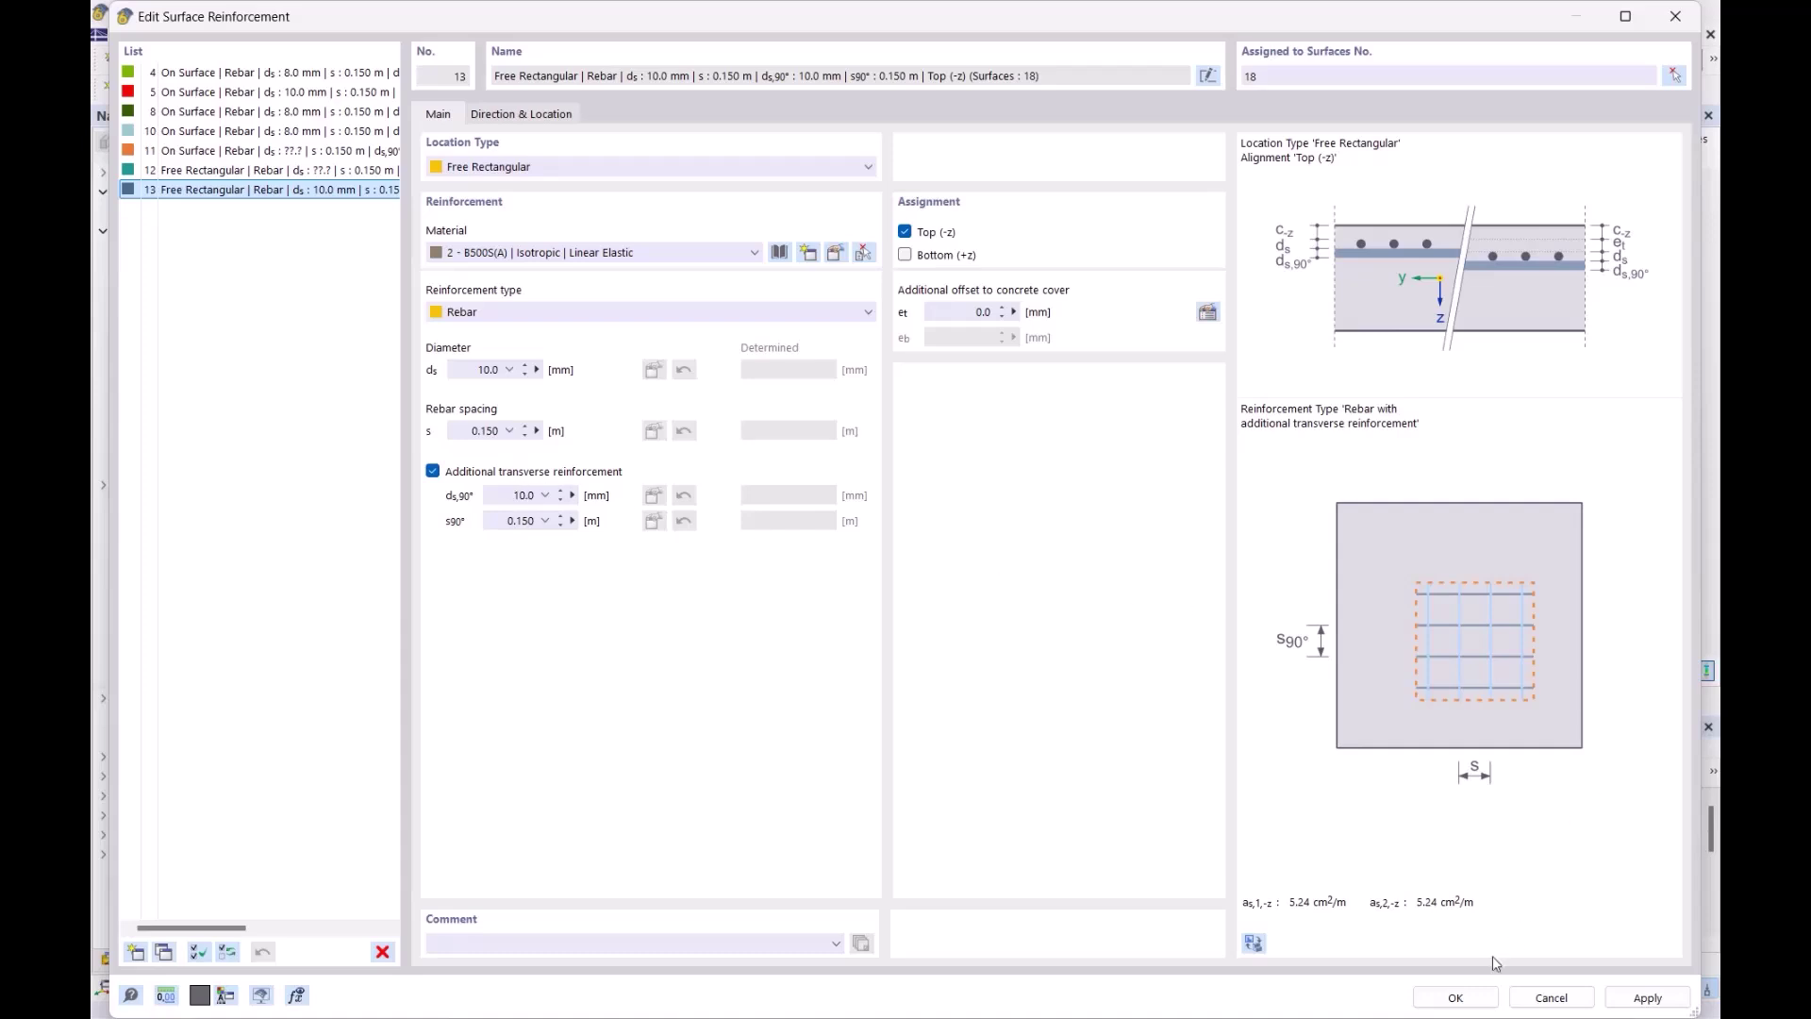
Save the edited surface reinforcement and review the design ratios on surfaces by design situation in an enlarged results table
click(1452, 998)
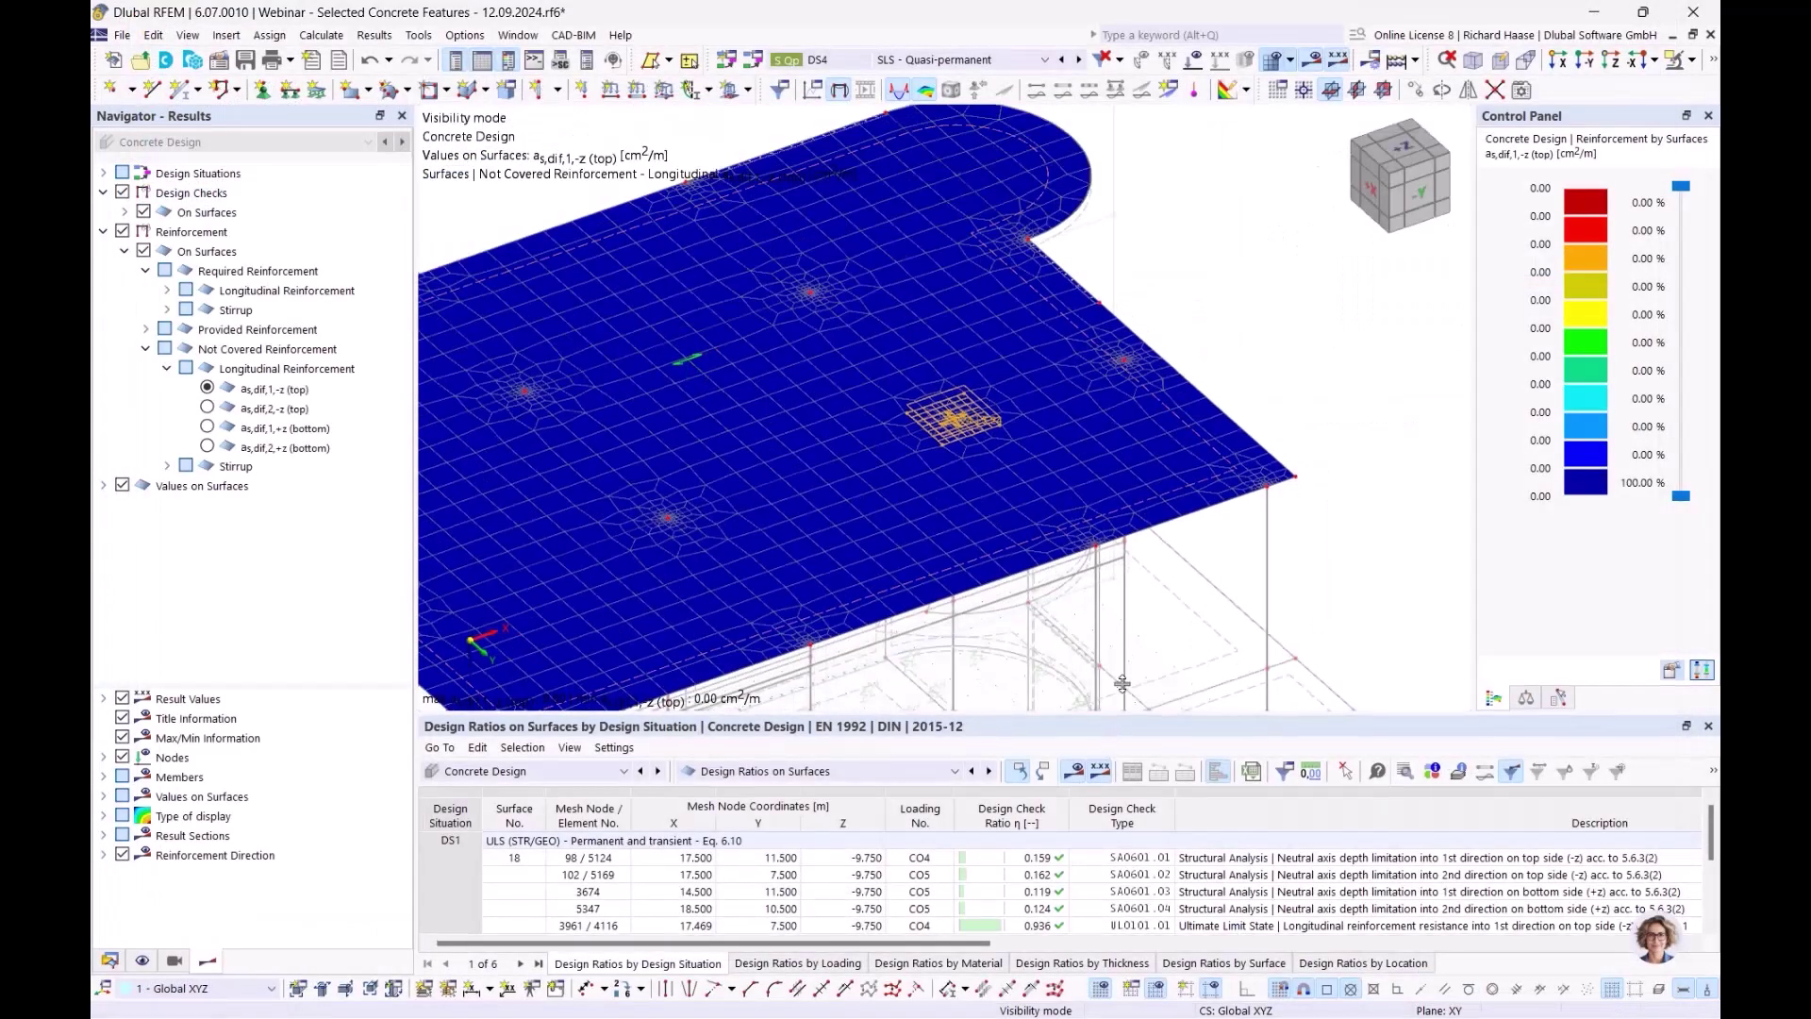
drag(1120, 716, 1132, 588)
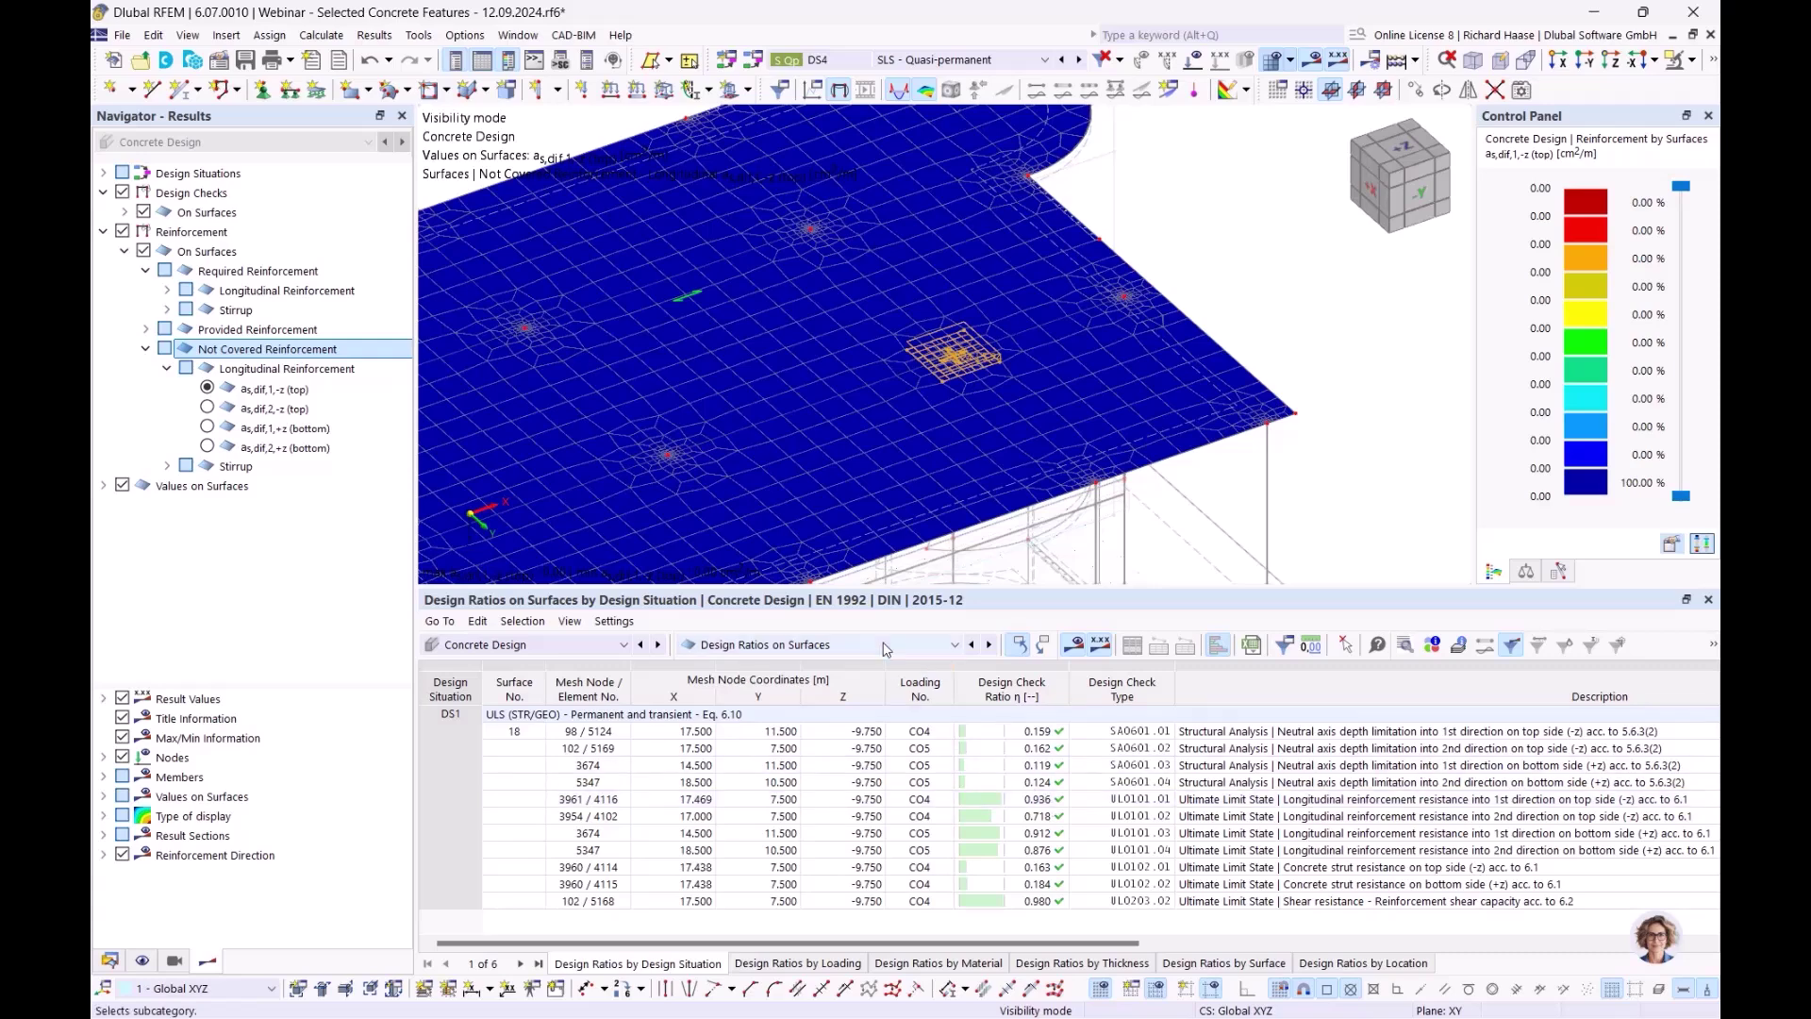
click(830, 647)
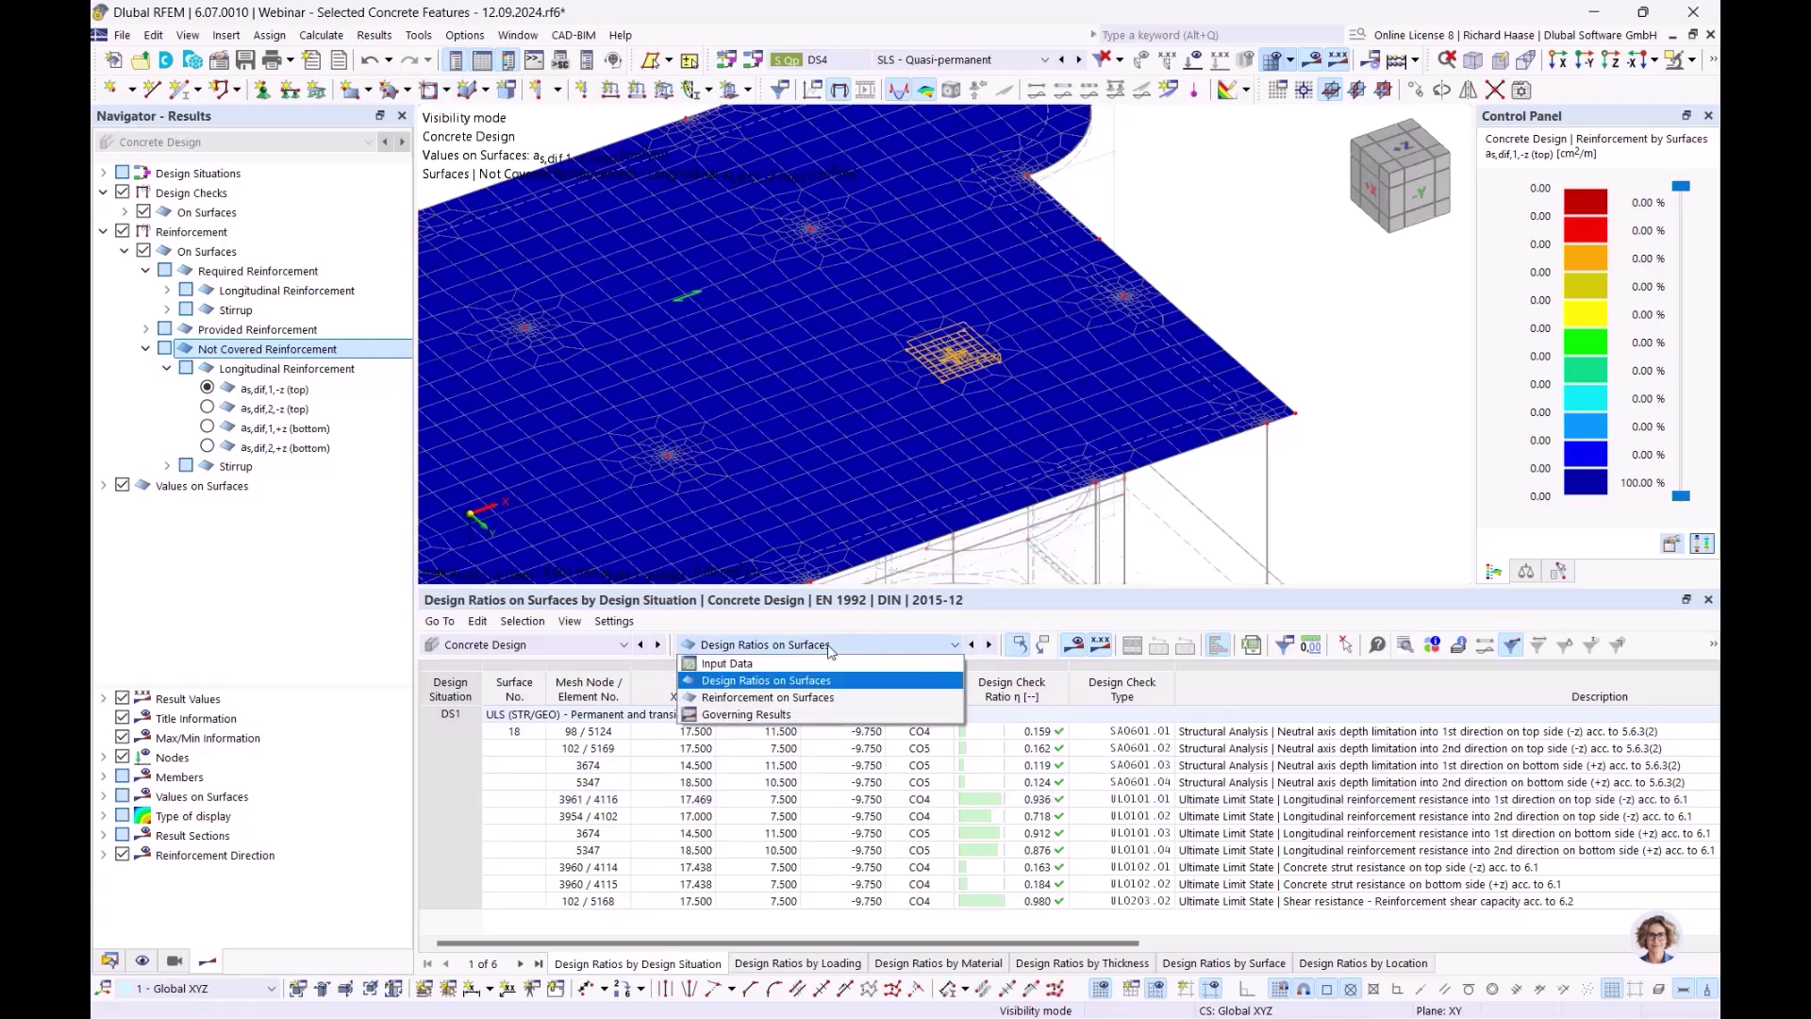
click(789, 664)
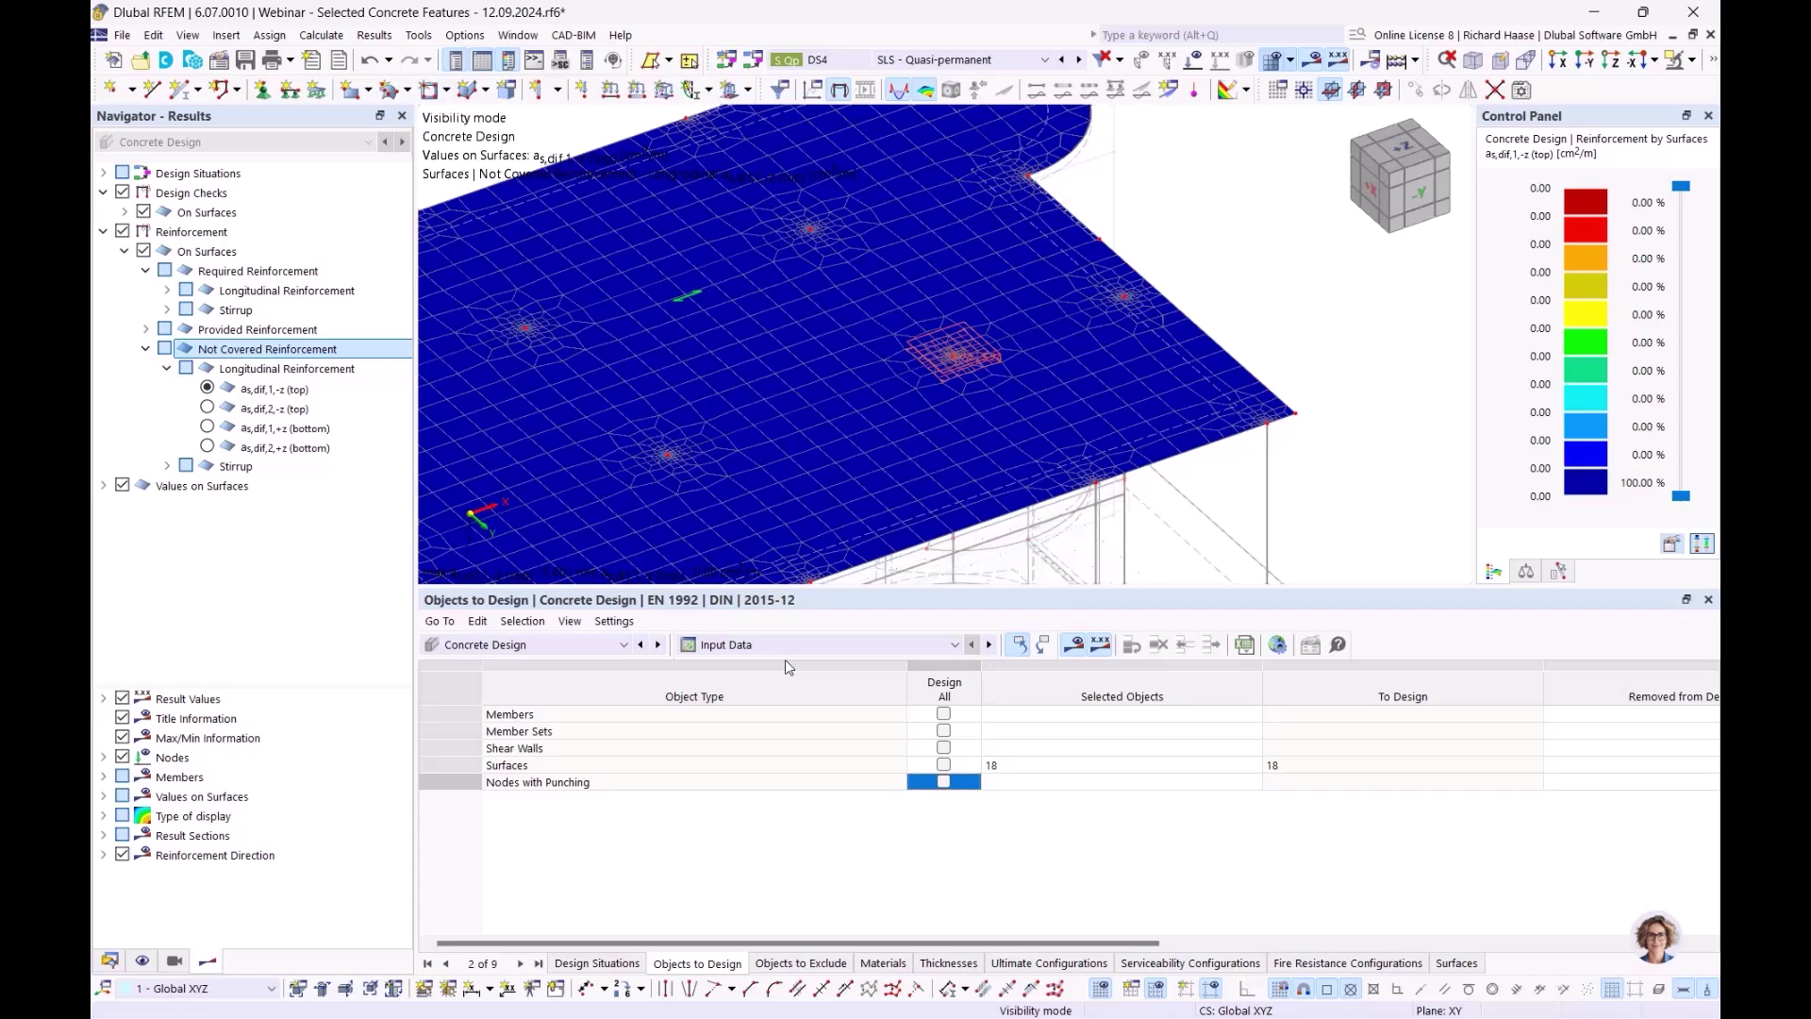
click(779, 645)
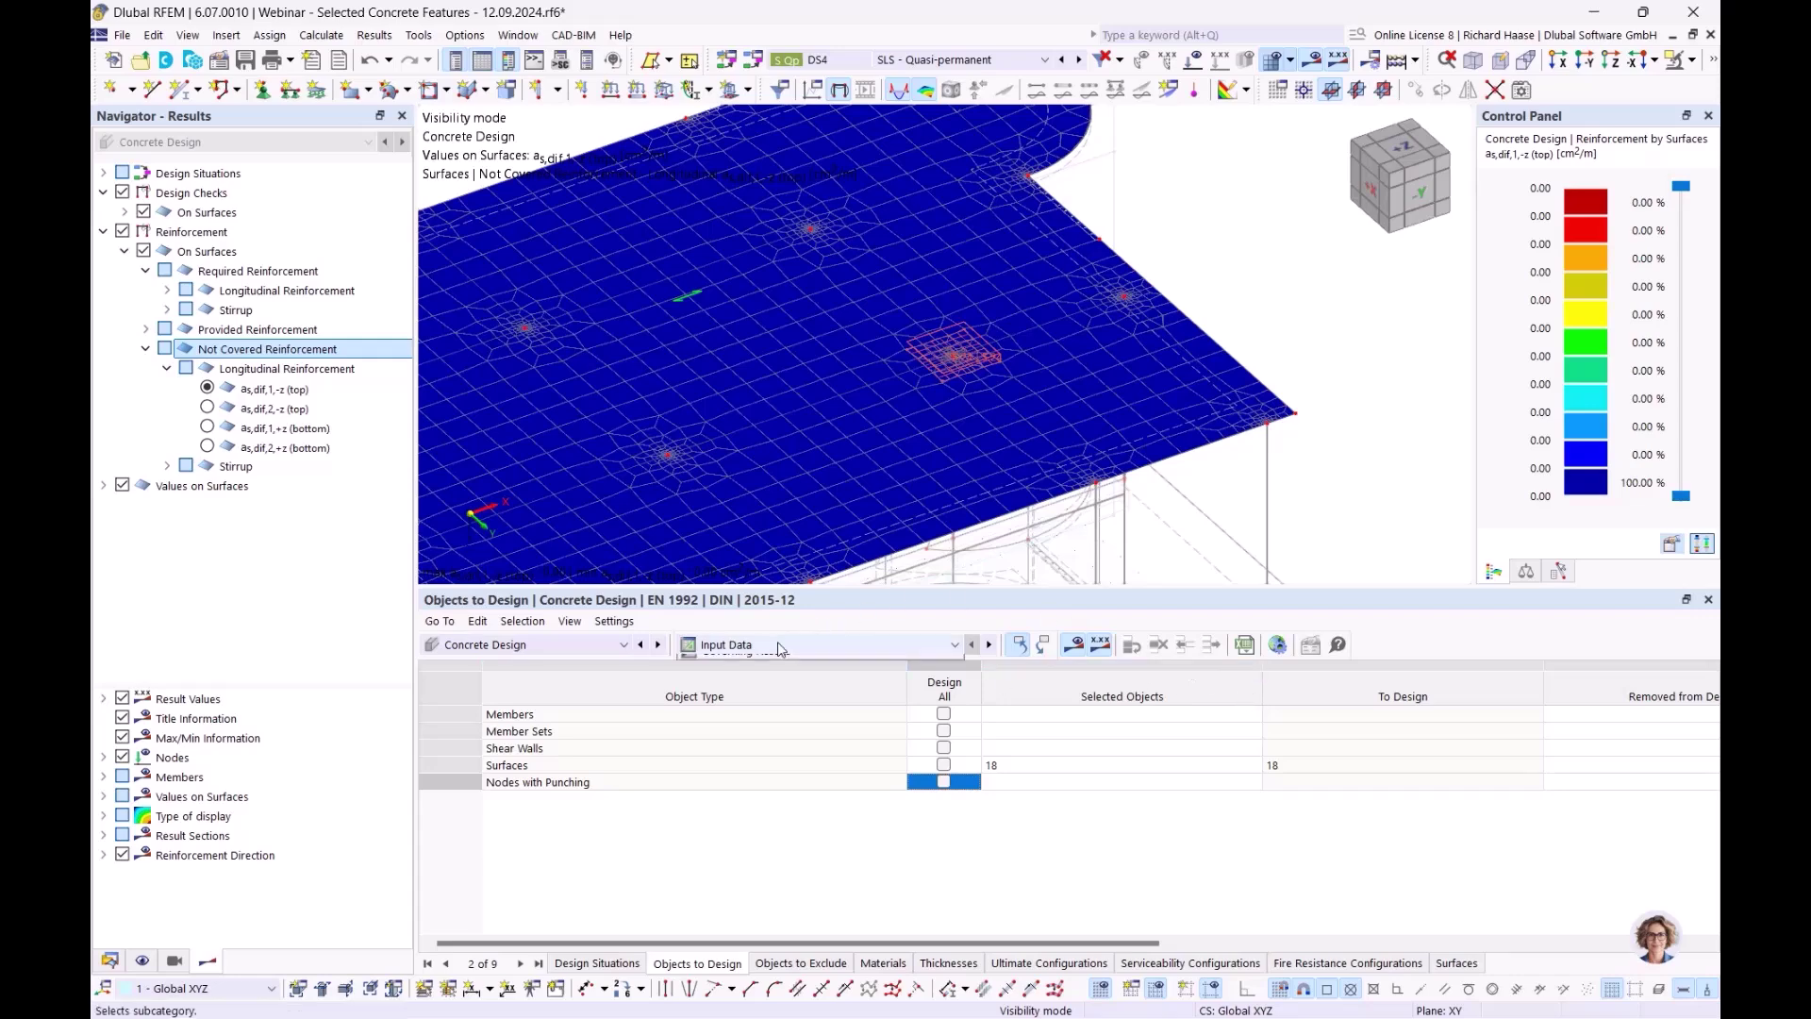
click(783, 681)
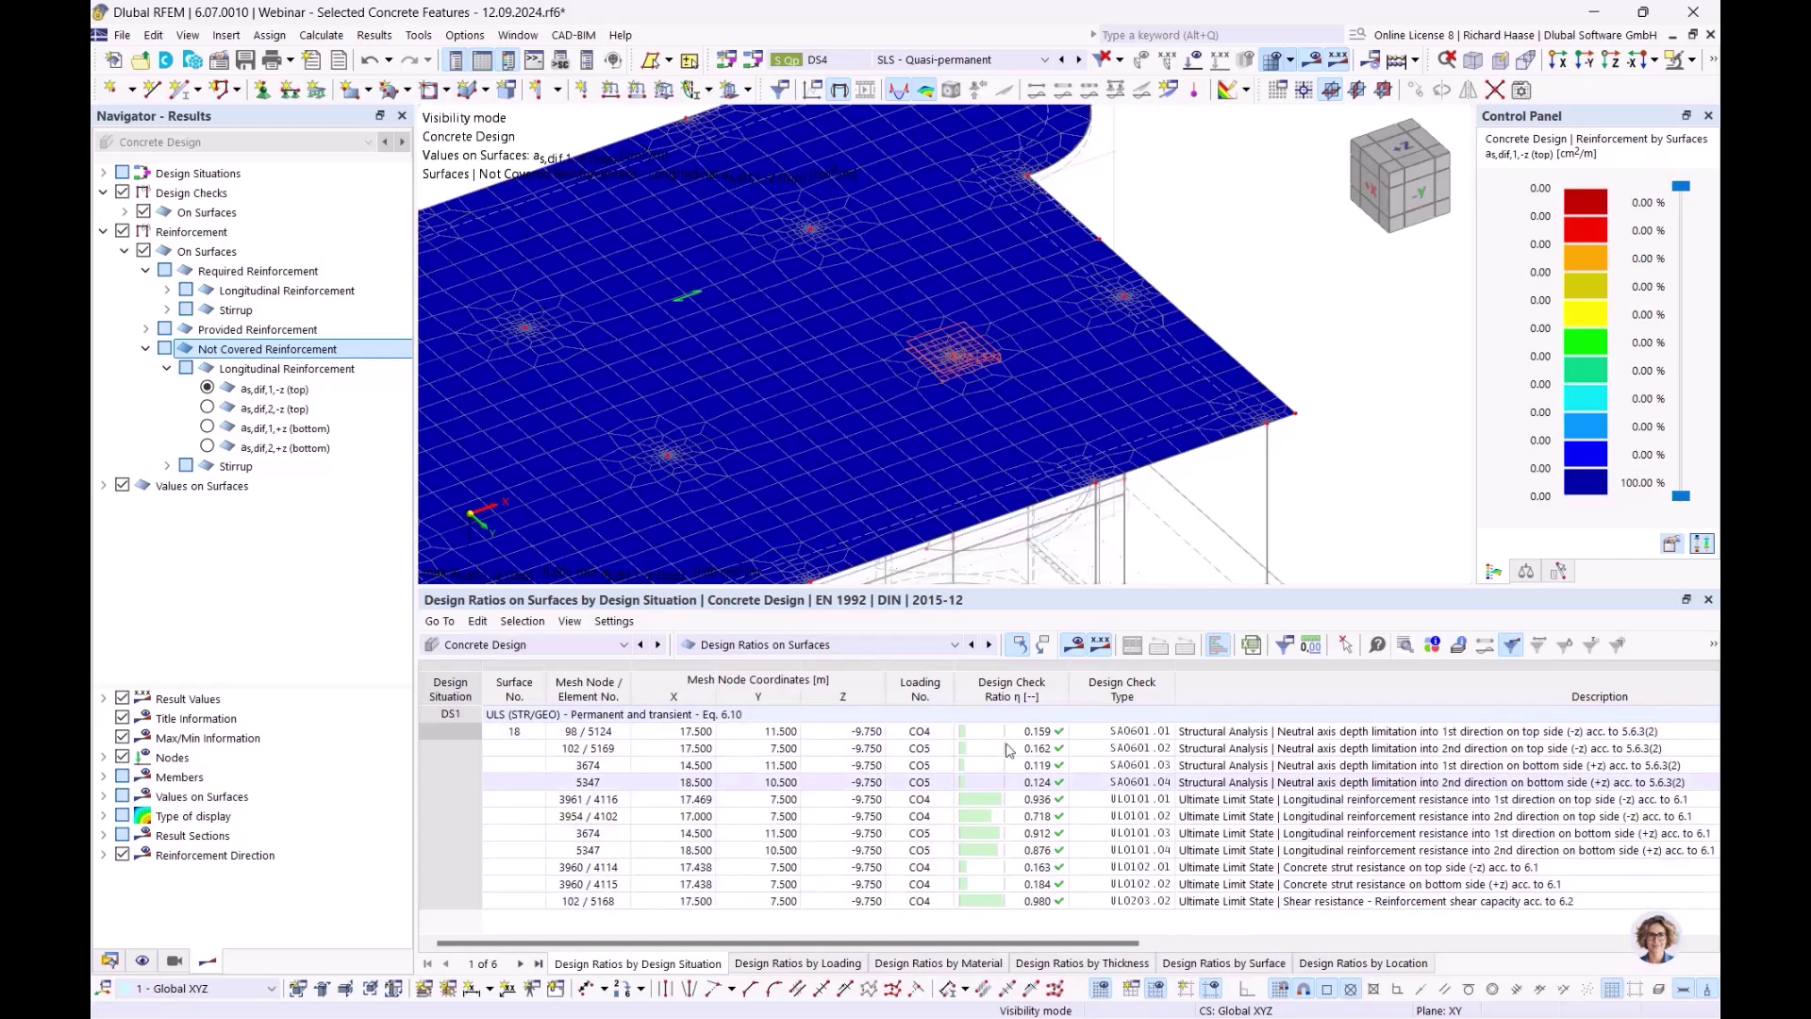
Examine which design checks the detailing and particular rules for reinforcement option covers in the concrete design's global settings
click(829, 644)
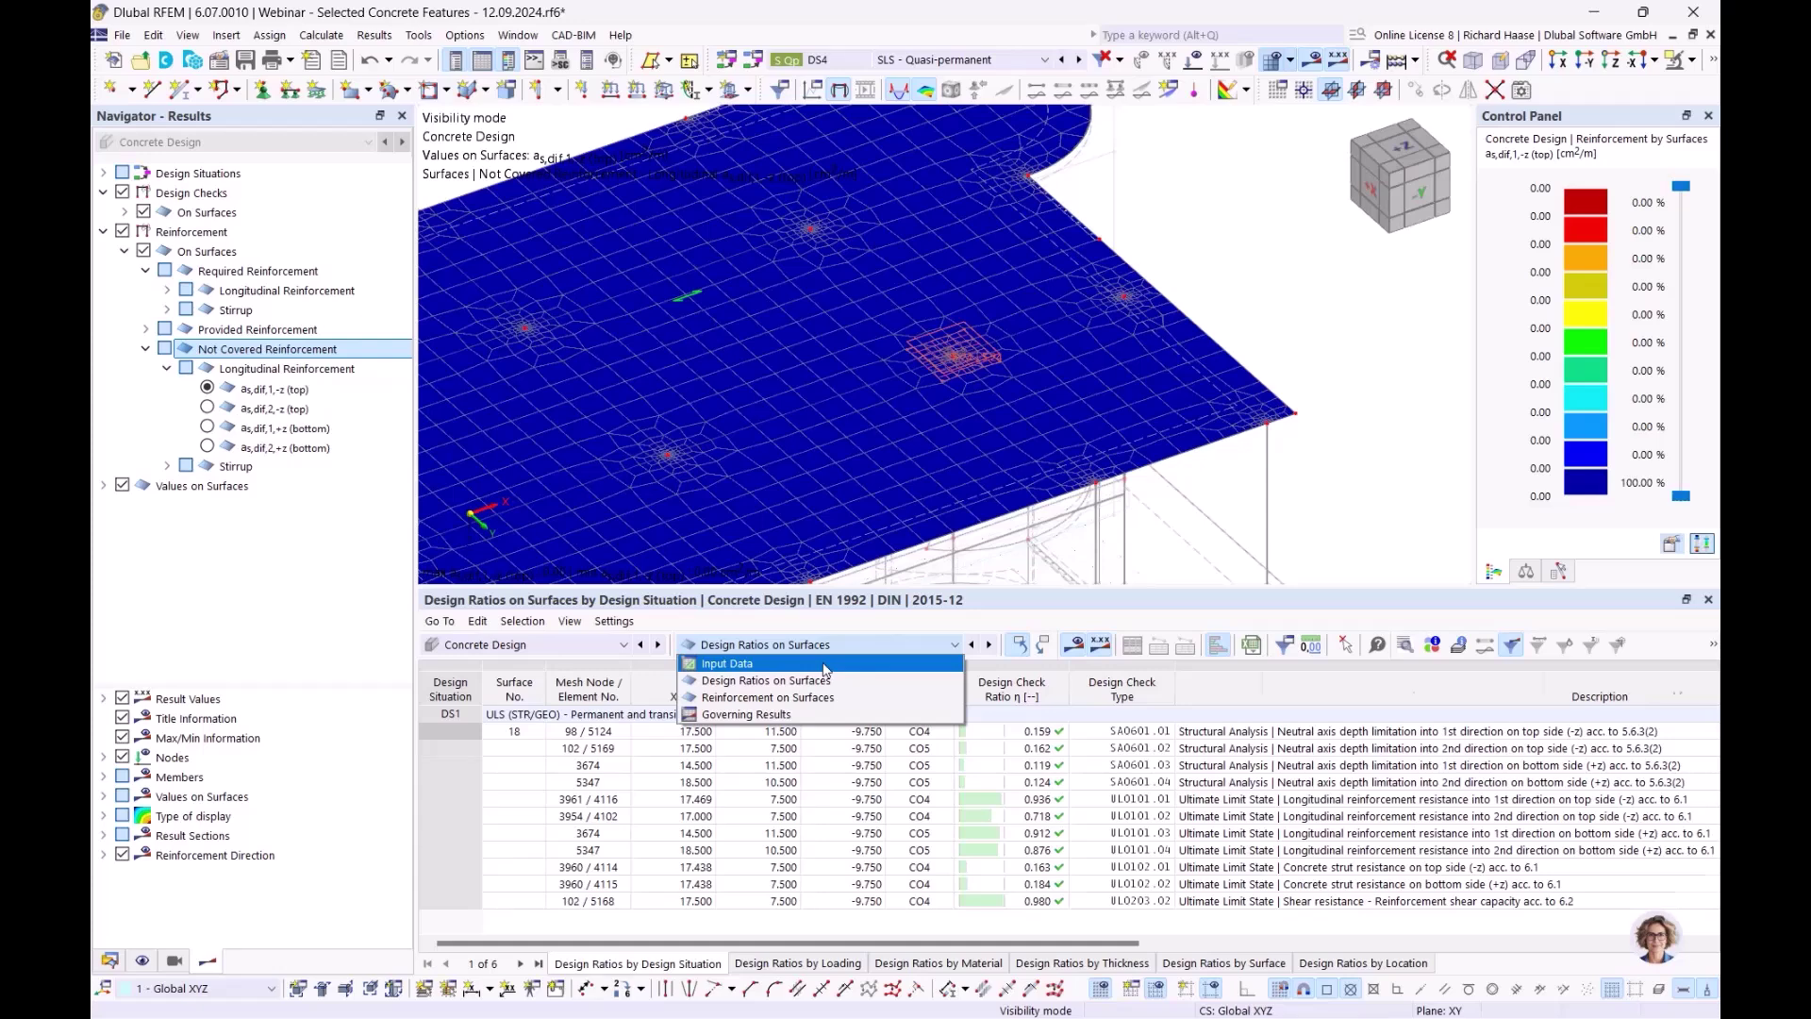
click(825, 665)
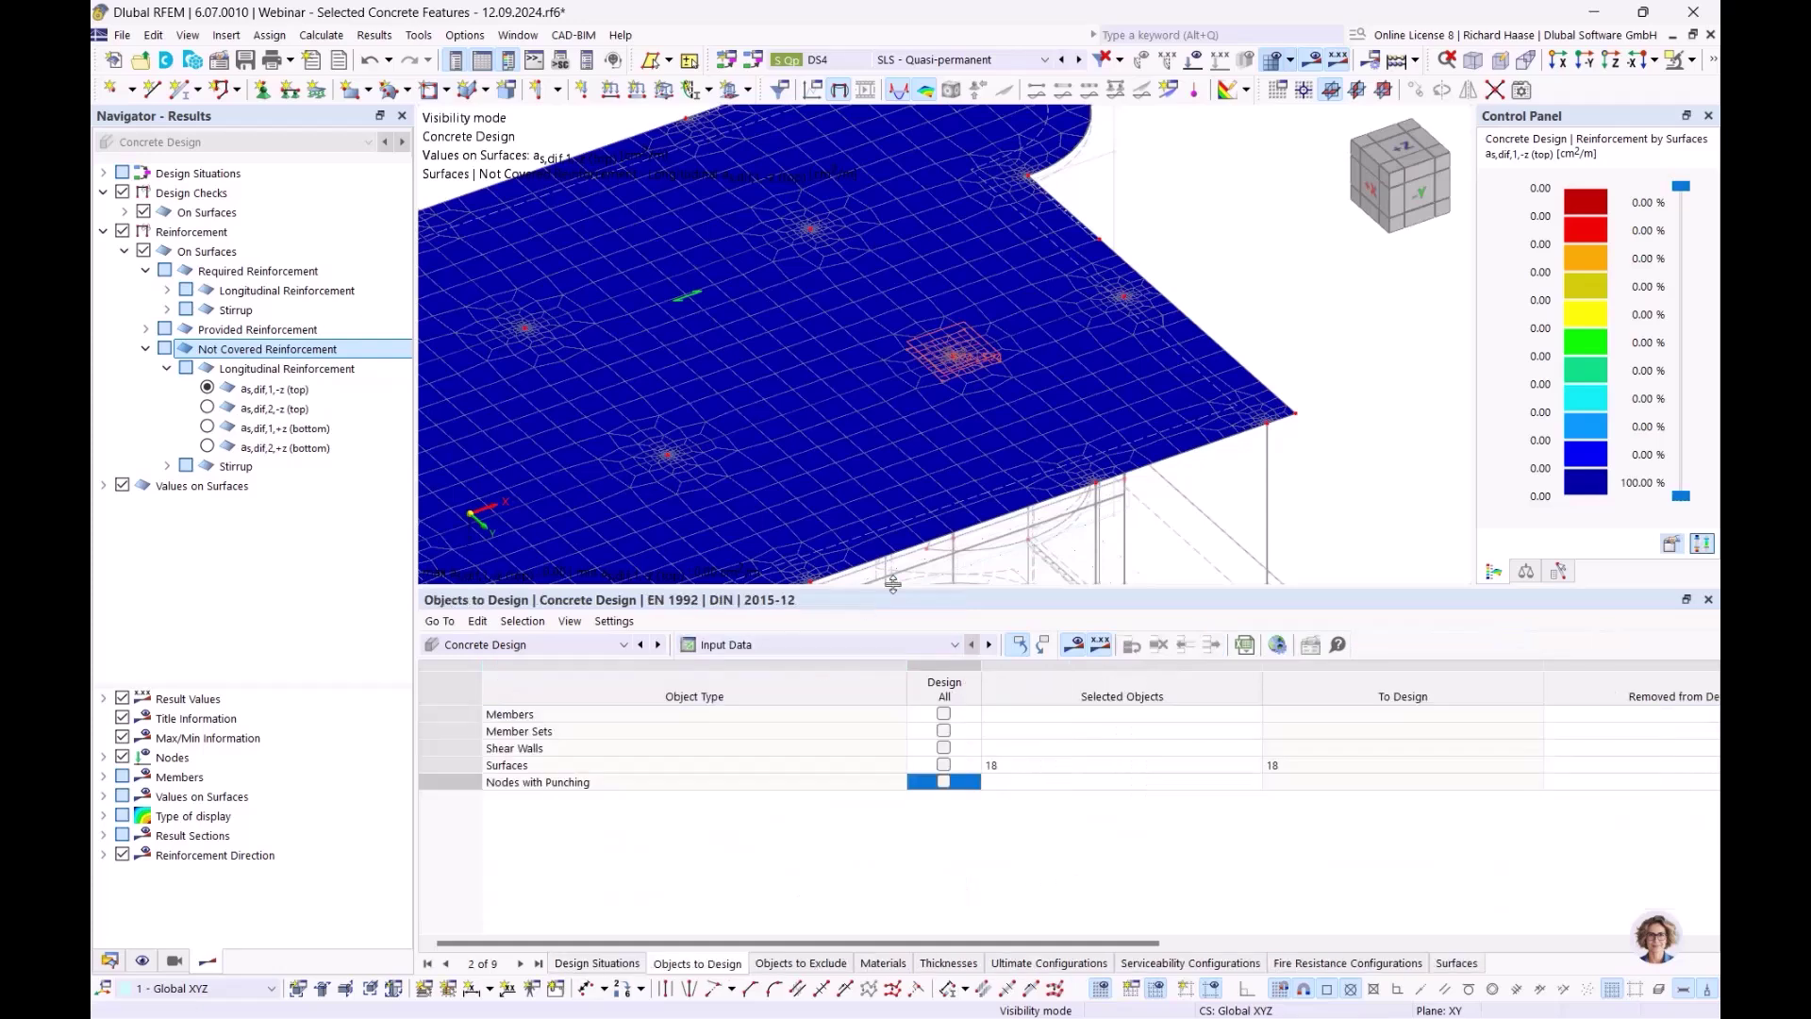
click(1277, 645)
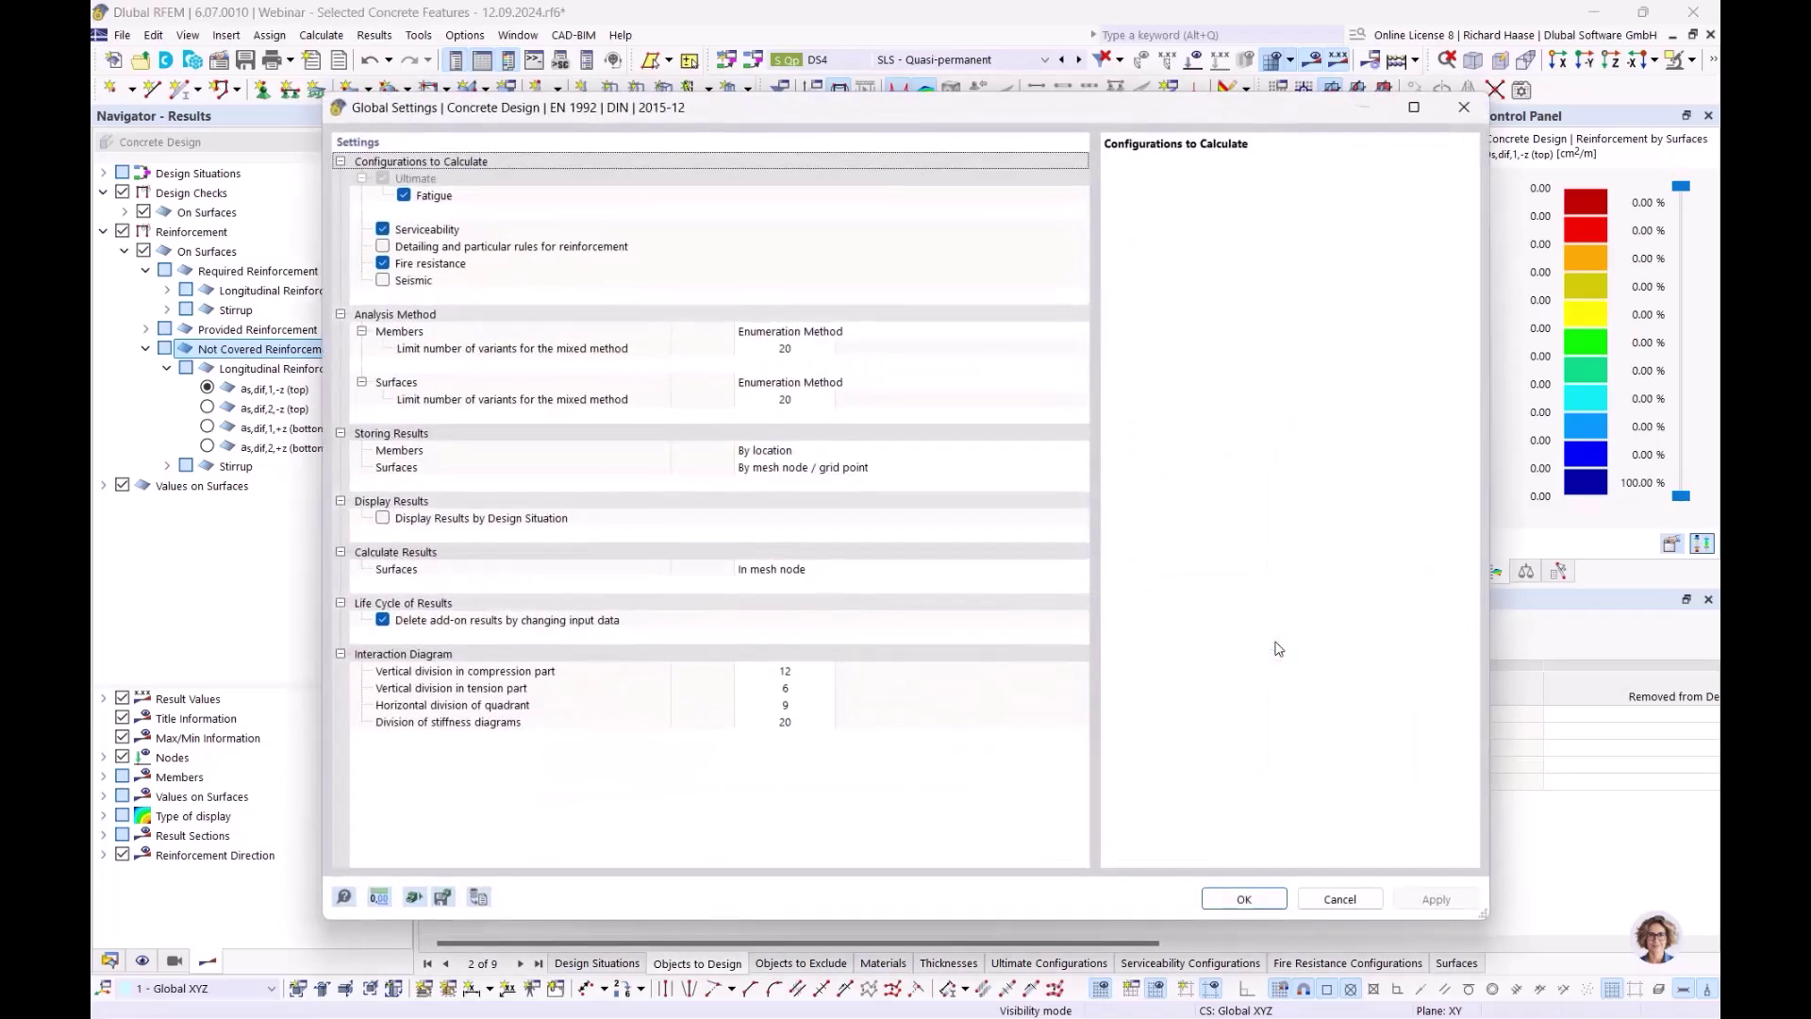
click(451, 249)
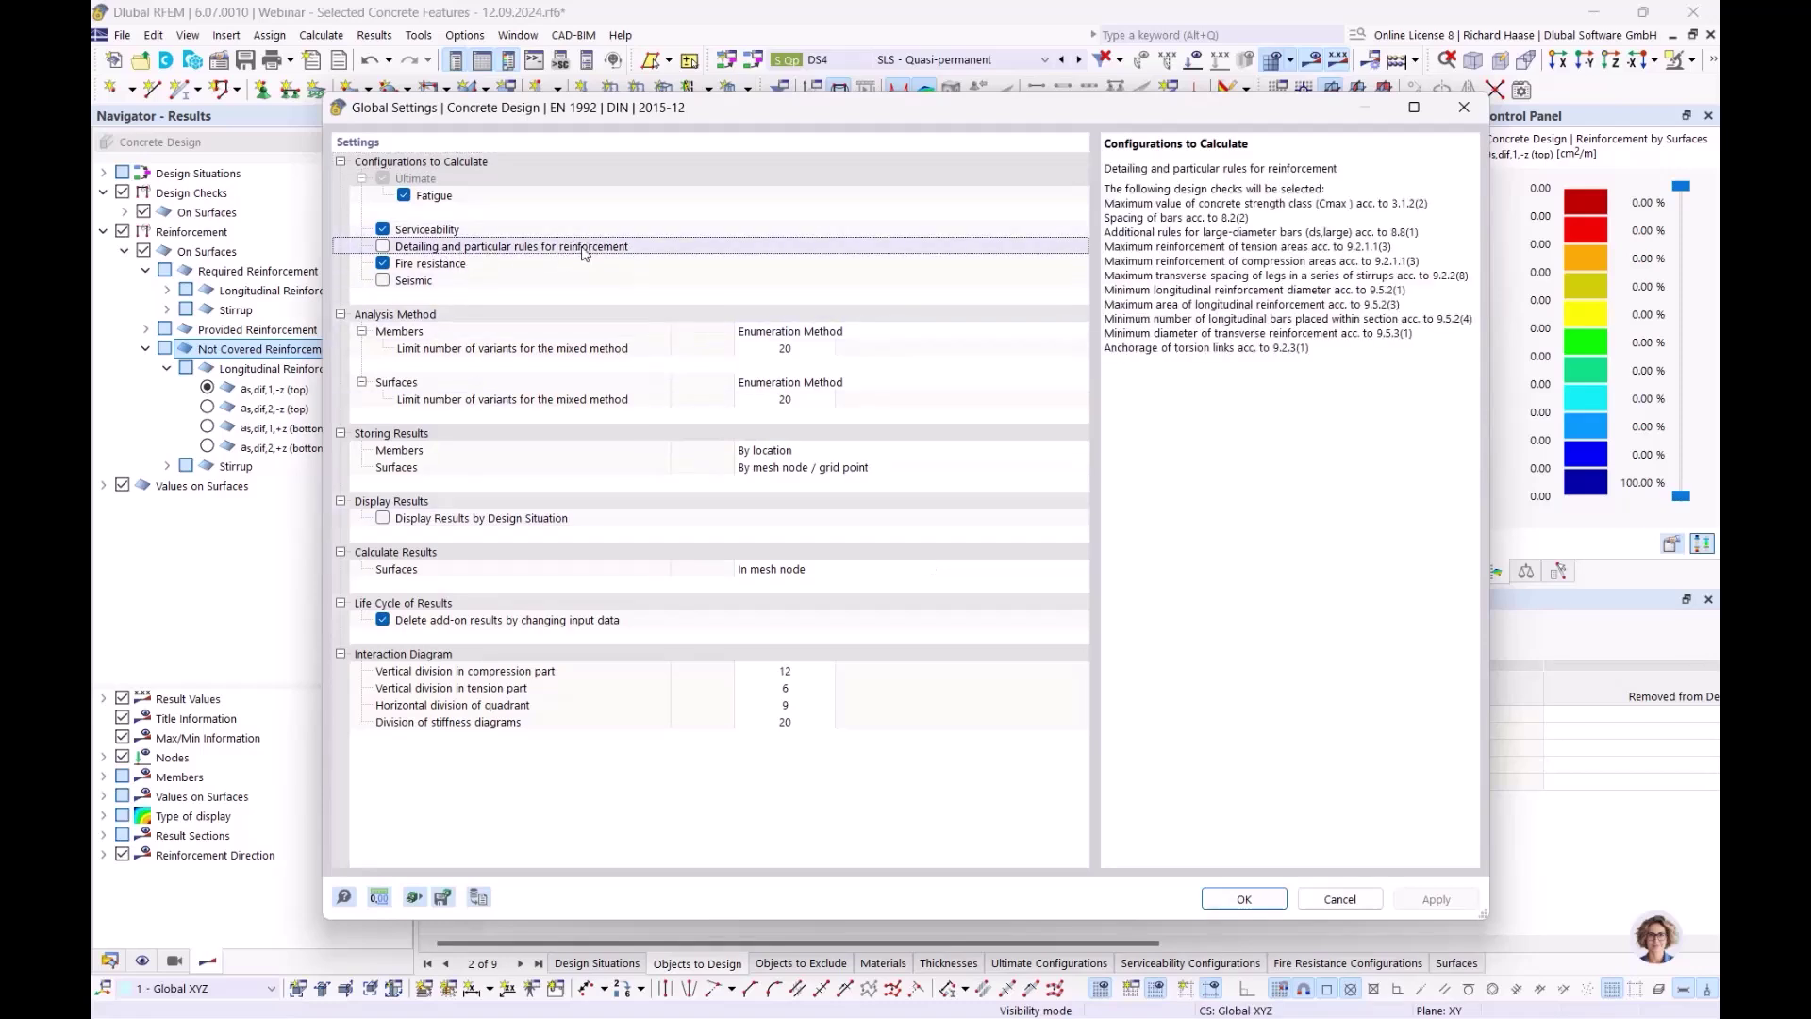
drag(1140, 233, 1299, 351)
click(1299, 350)
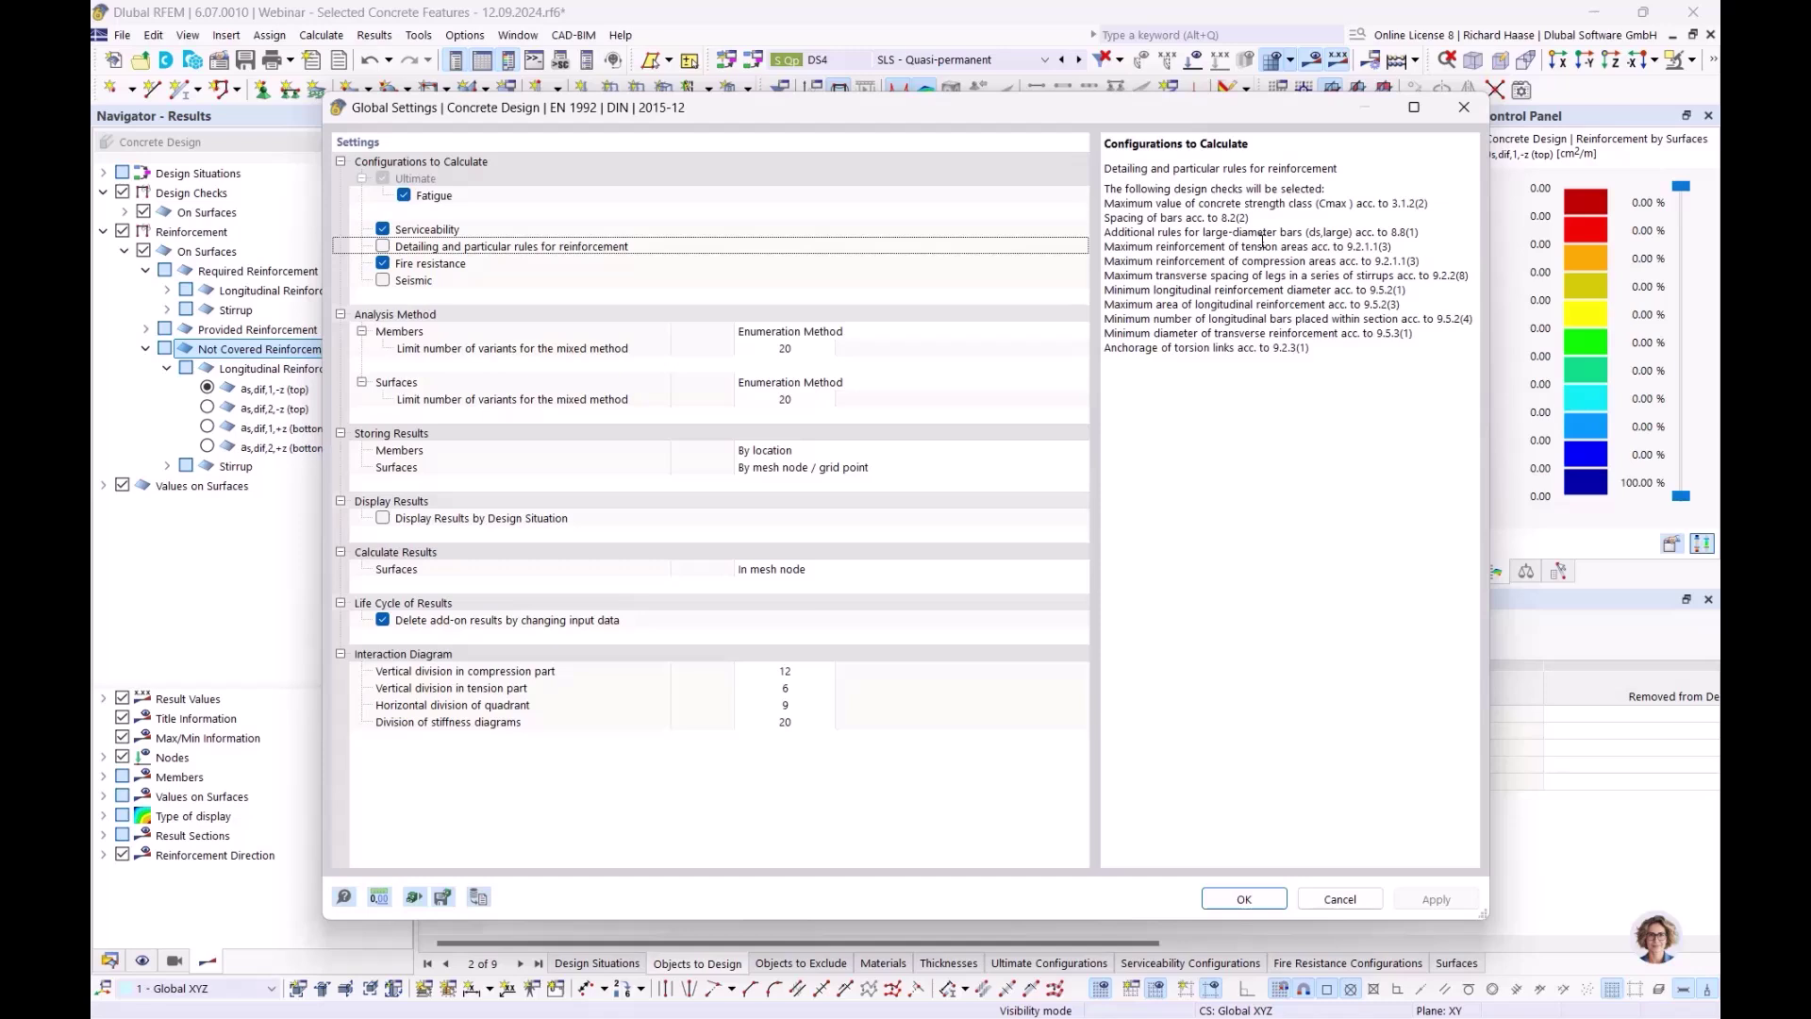
Check the fire resistance option among the configurations to calculate, keep it activated and accept the global settings
click(542, 269)
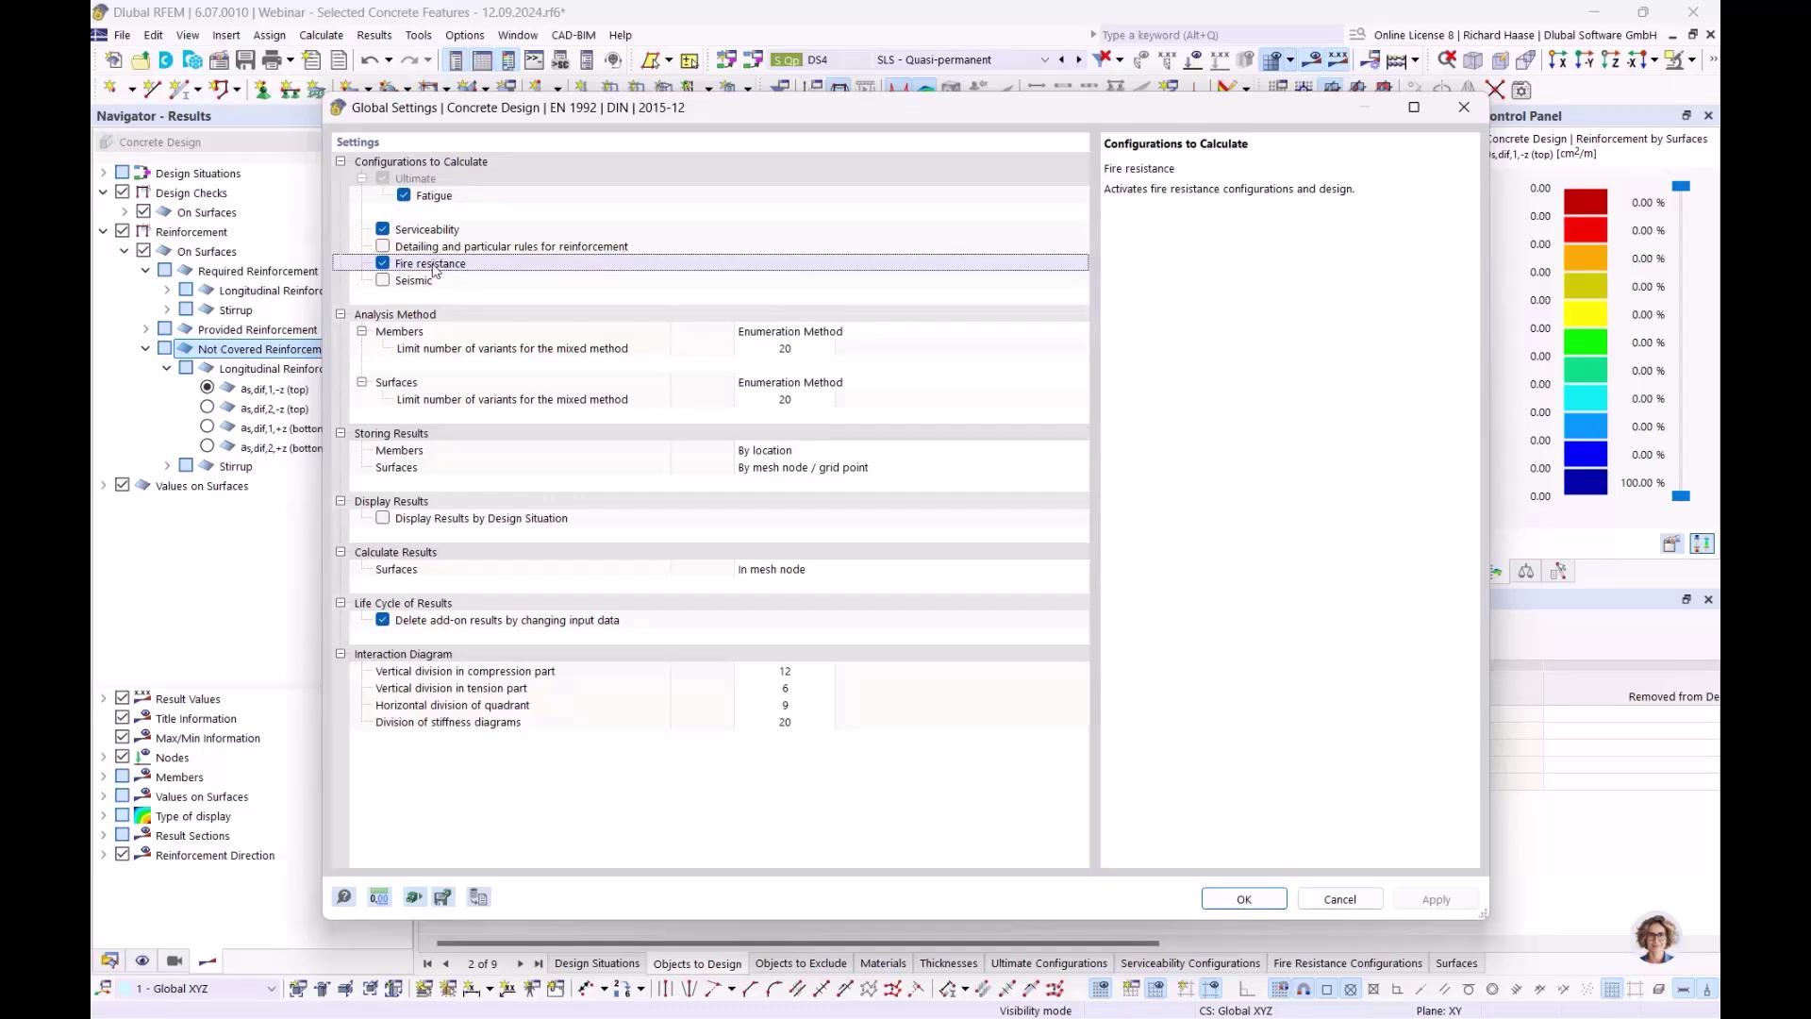
click(383, 265)
click(383, 265)
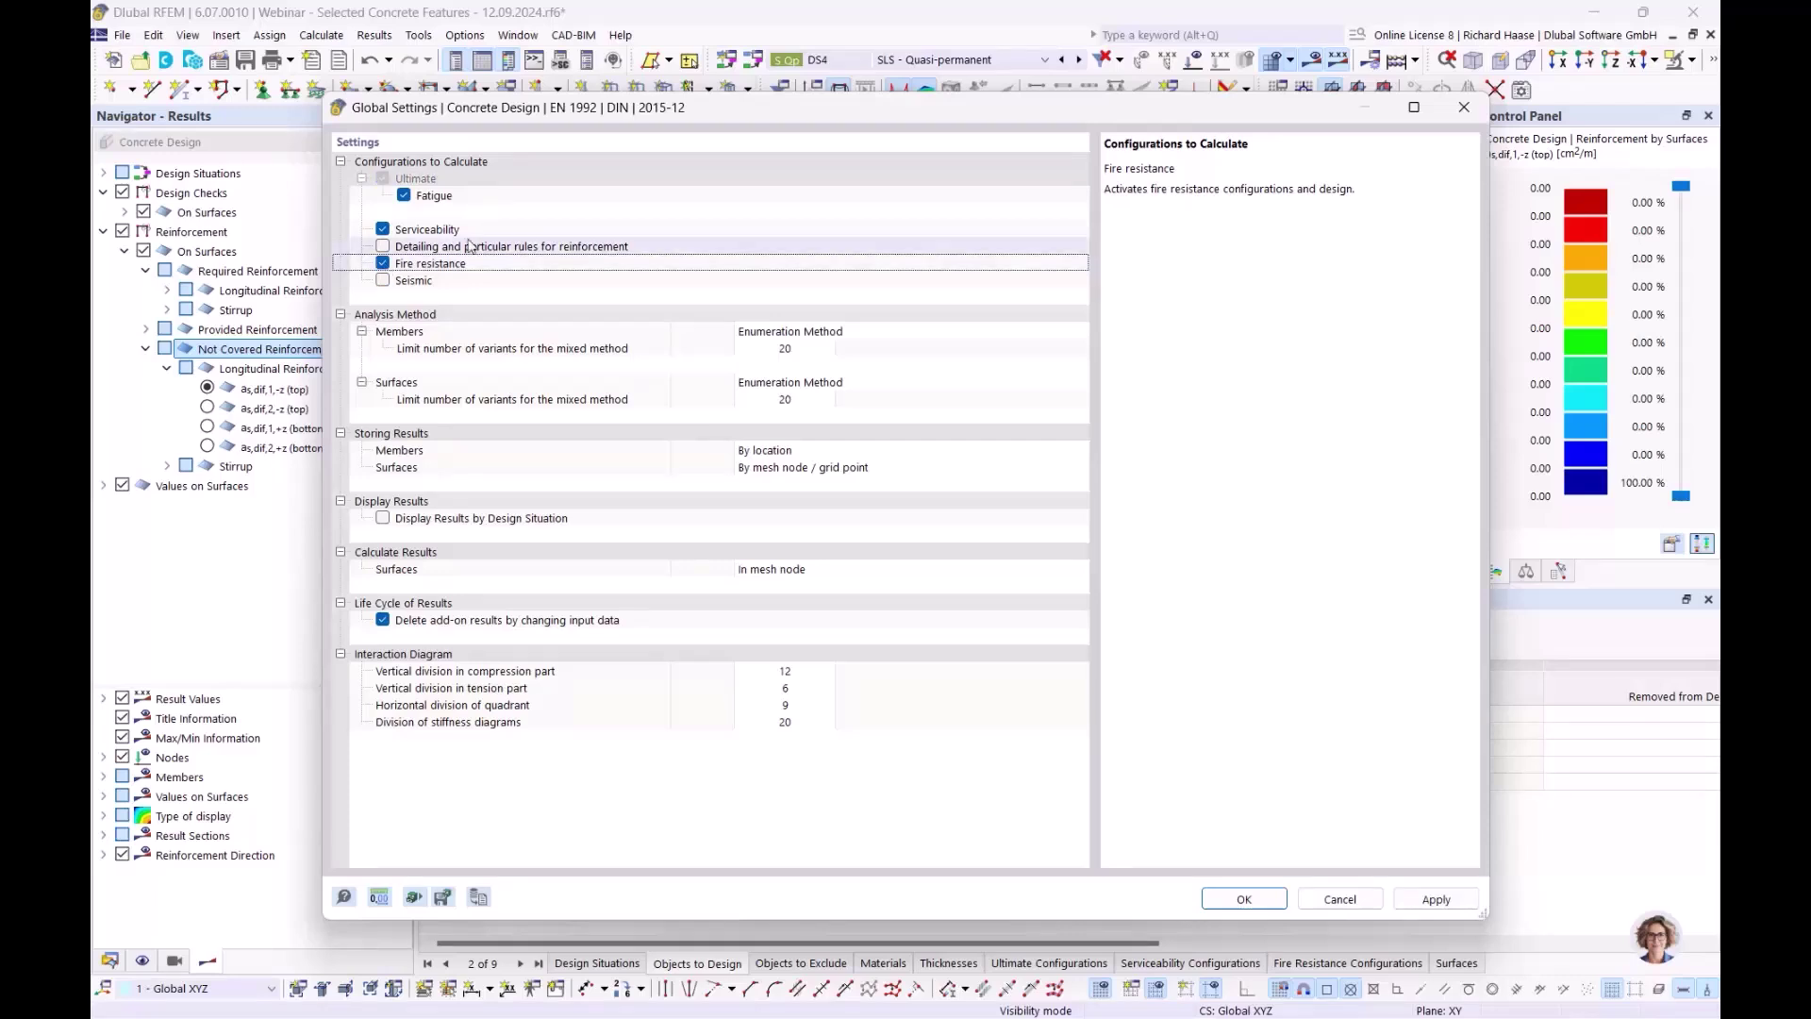
click(1245, 898)
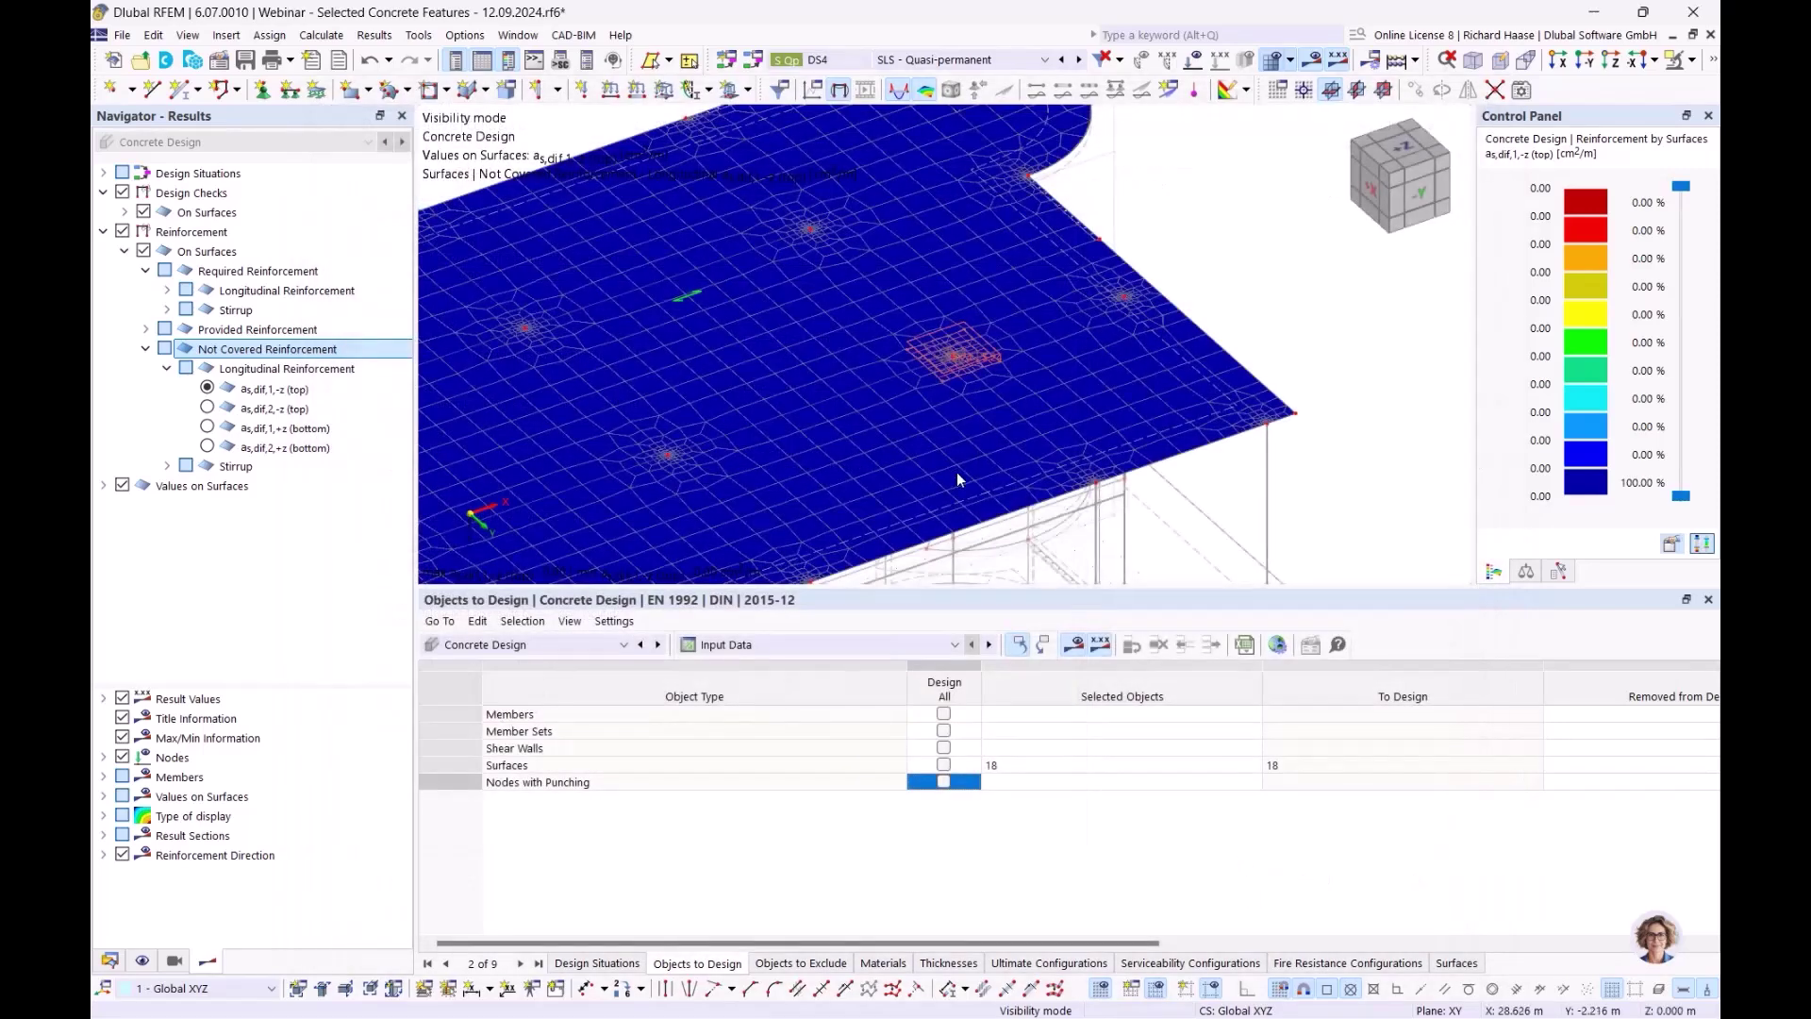
Remove surface 18 from the concrete design's objects to design, accepting deletion of the results
click(1072, 760)
key(Delete)
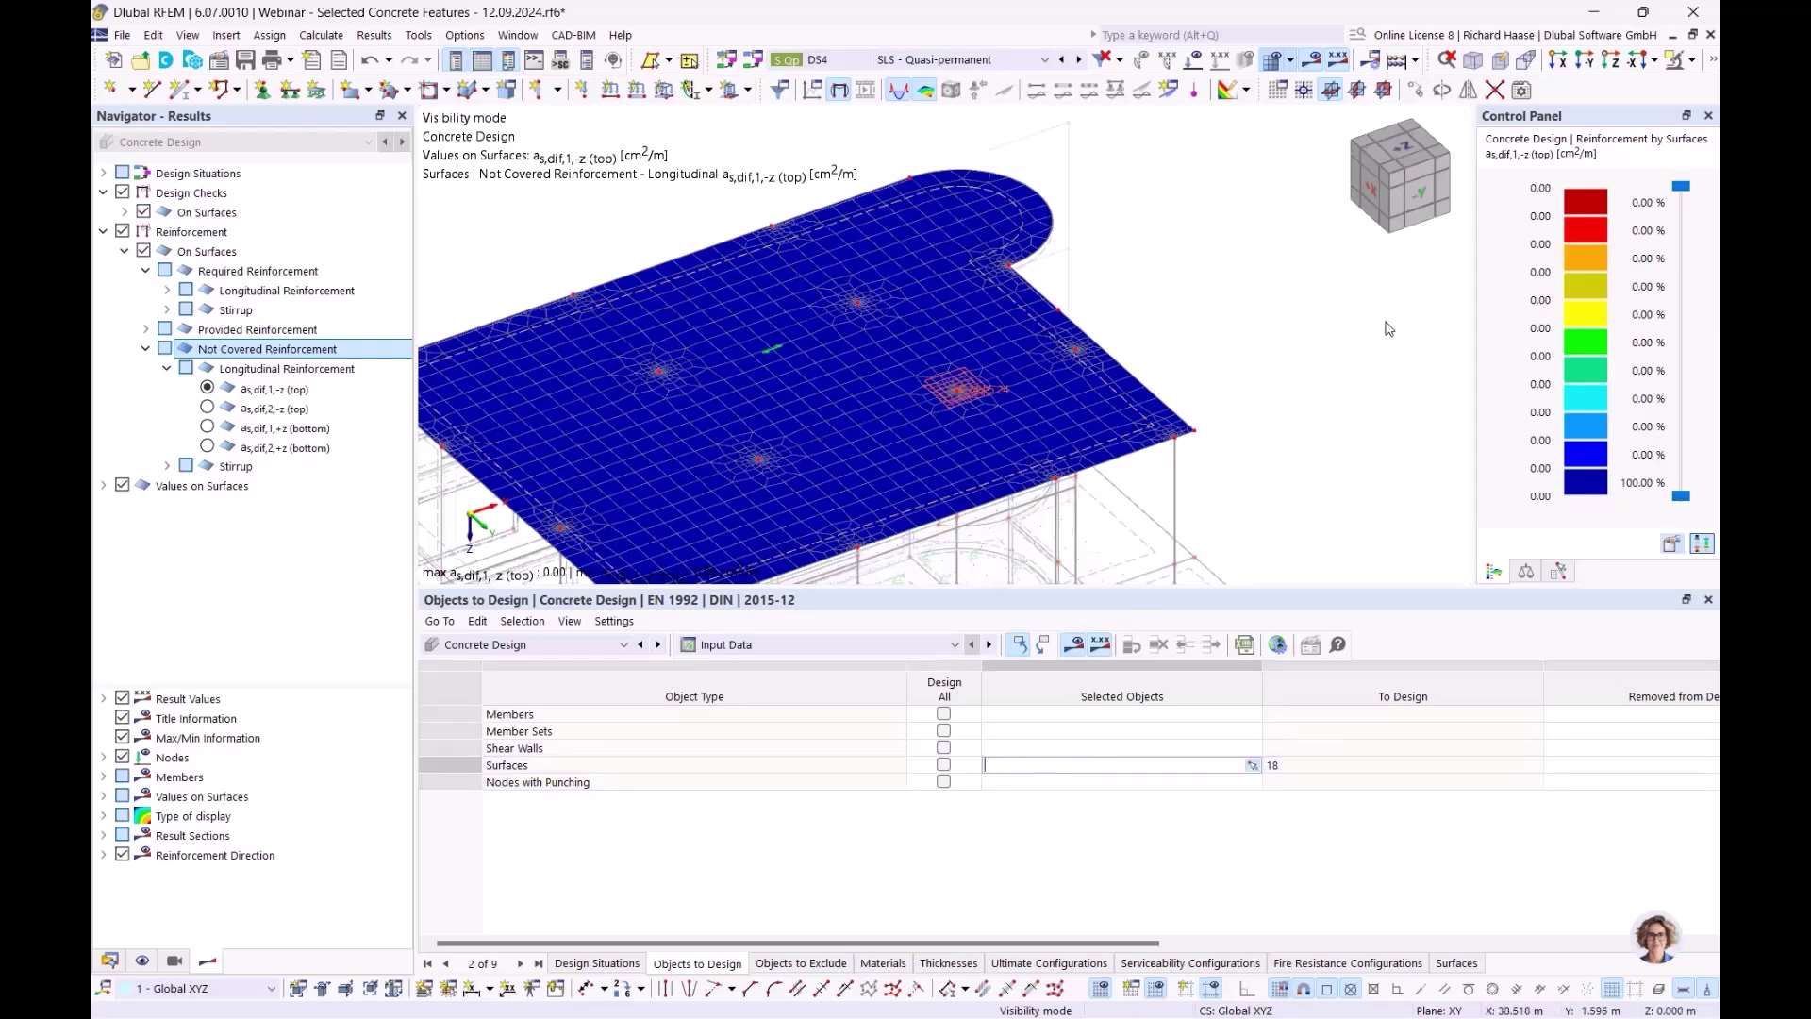
click(1310, 396)
click(993, 623)
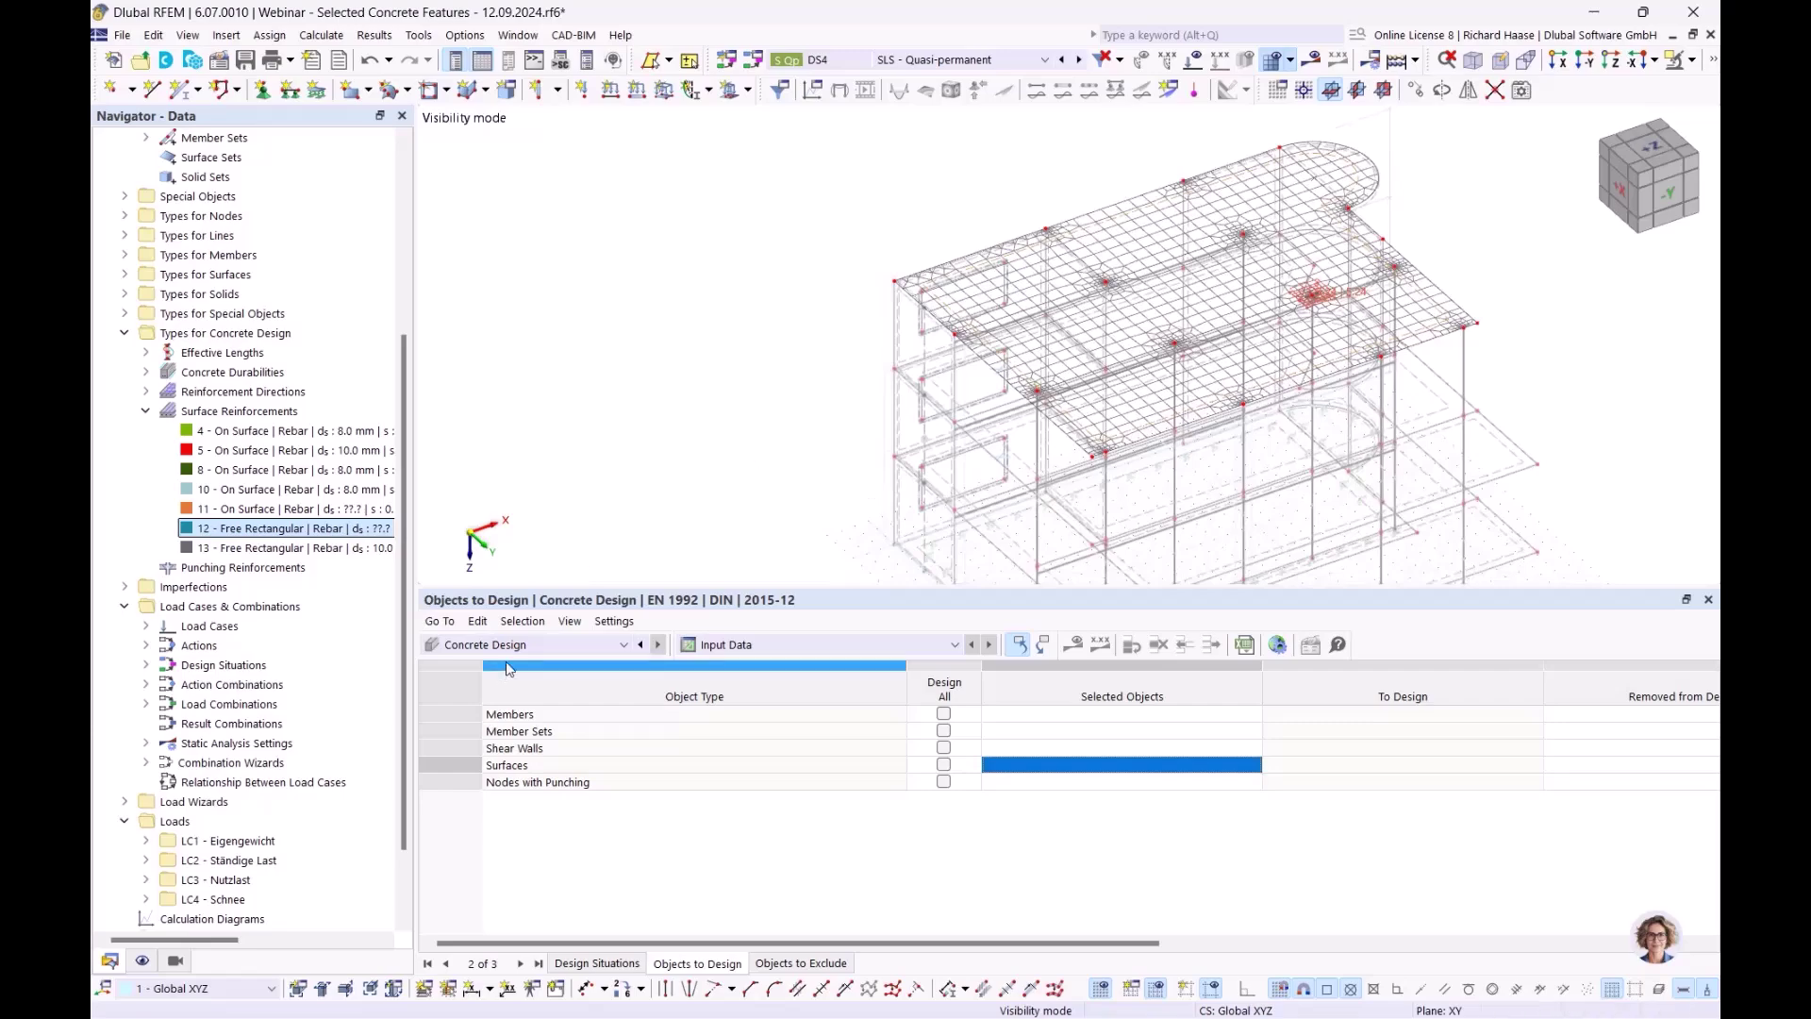
Switch to the PowerPoint presentation, start the slide show from the current slide and advance to the Fire resistance design slide
key(alt+Tab)
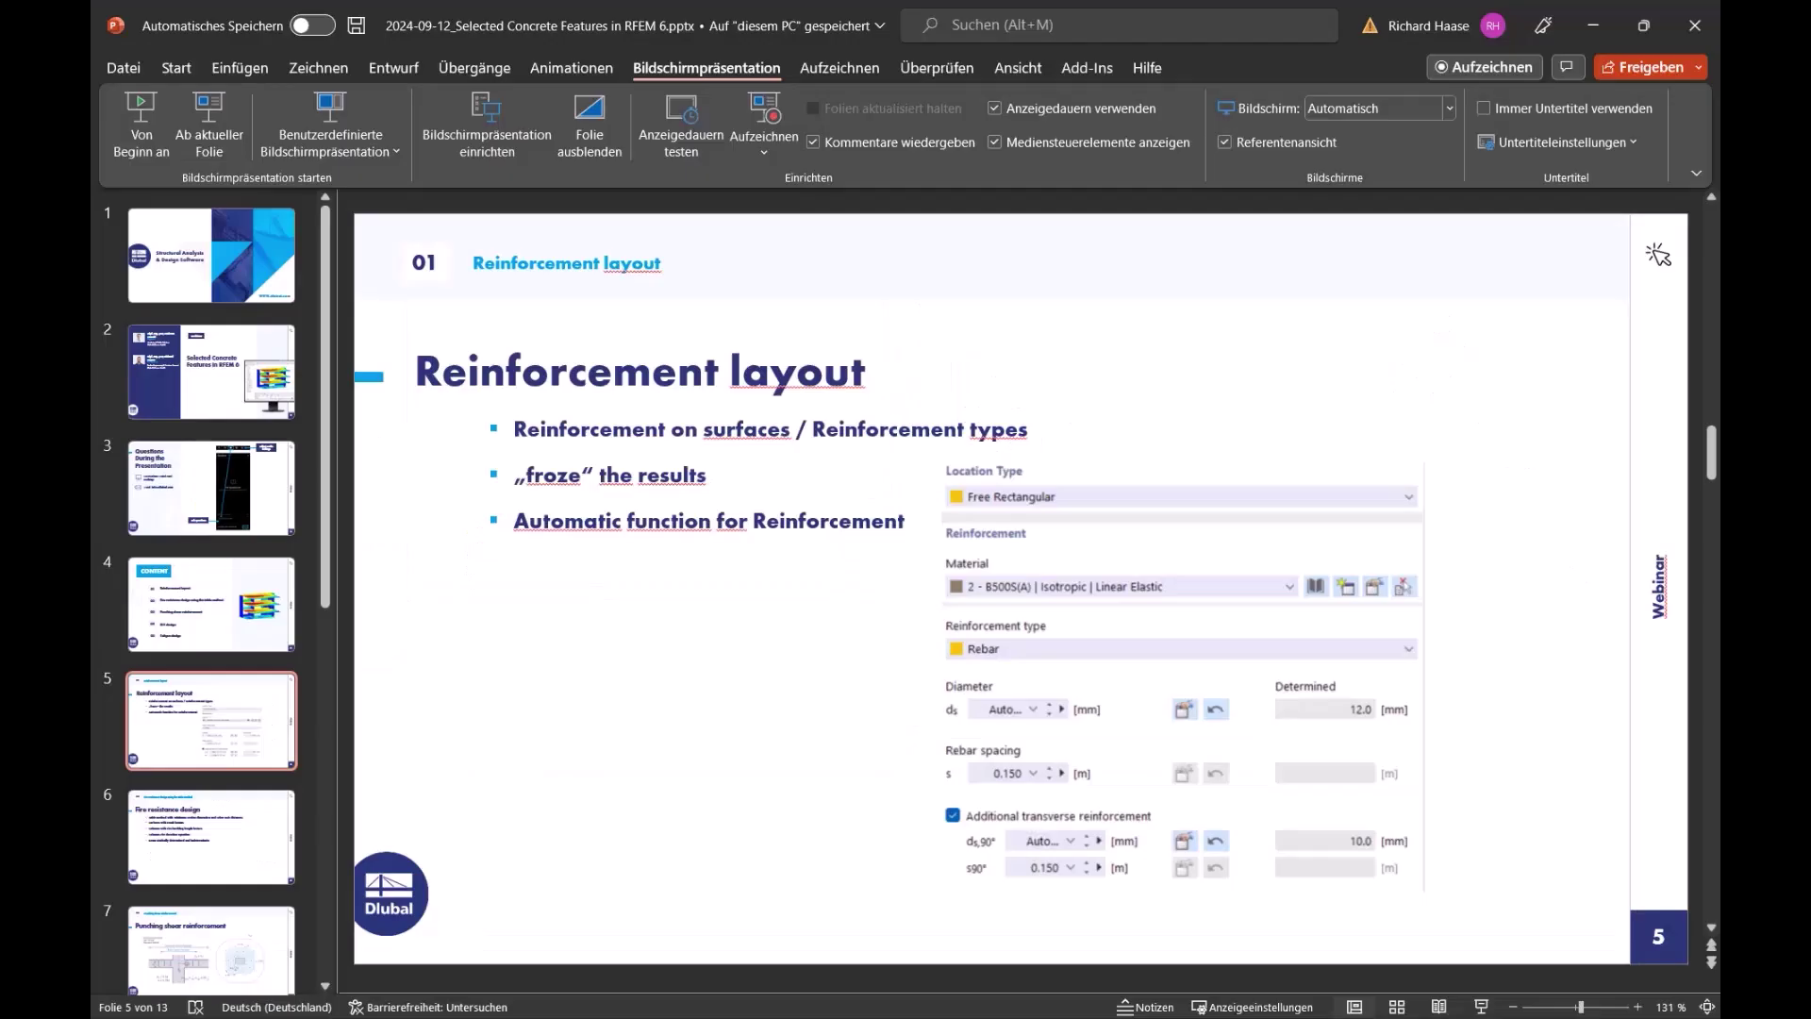
click(209, 127)
click(913, 481)
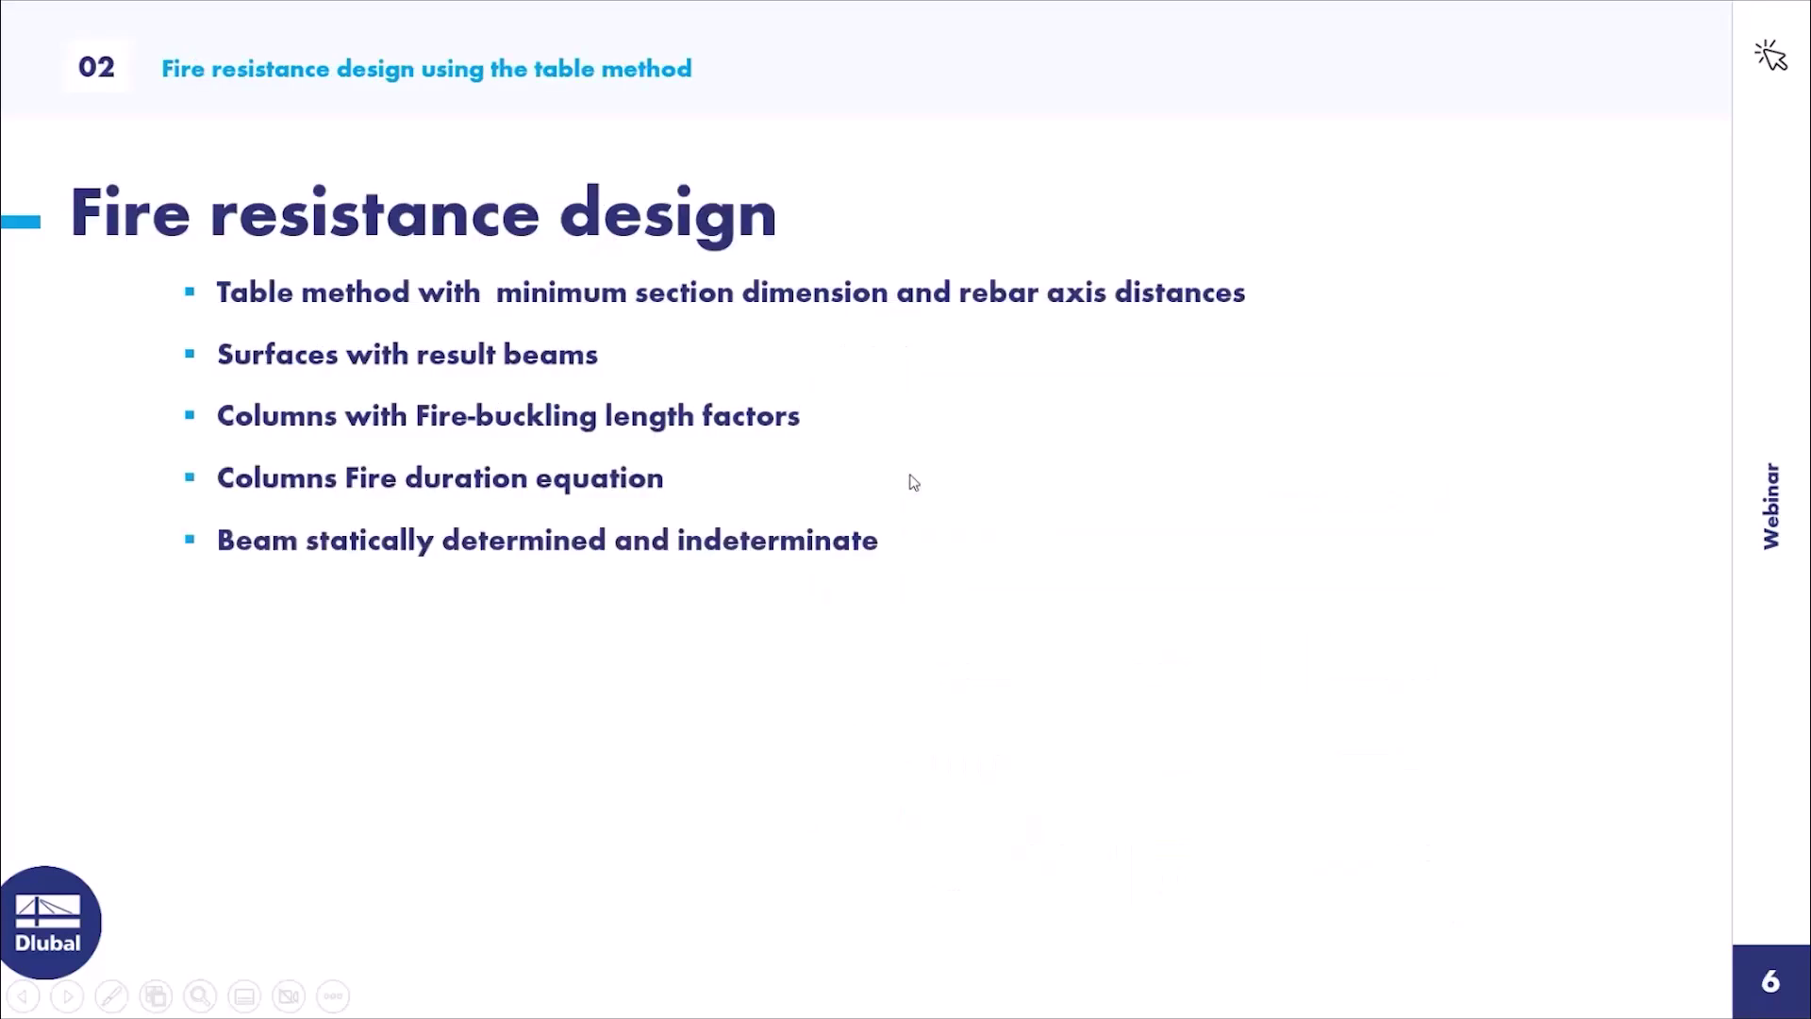
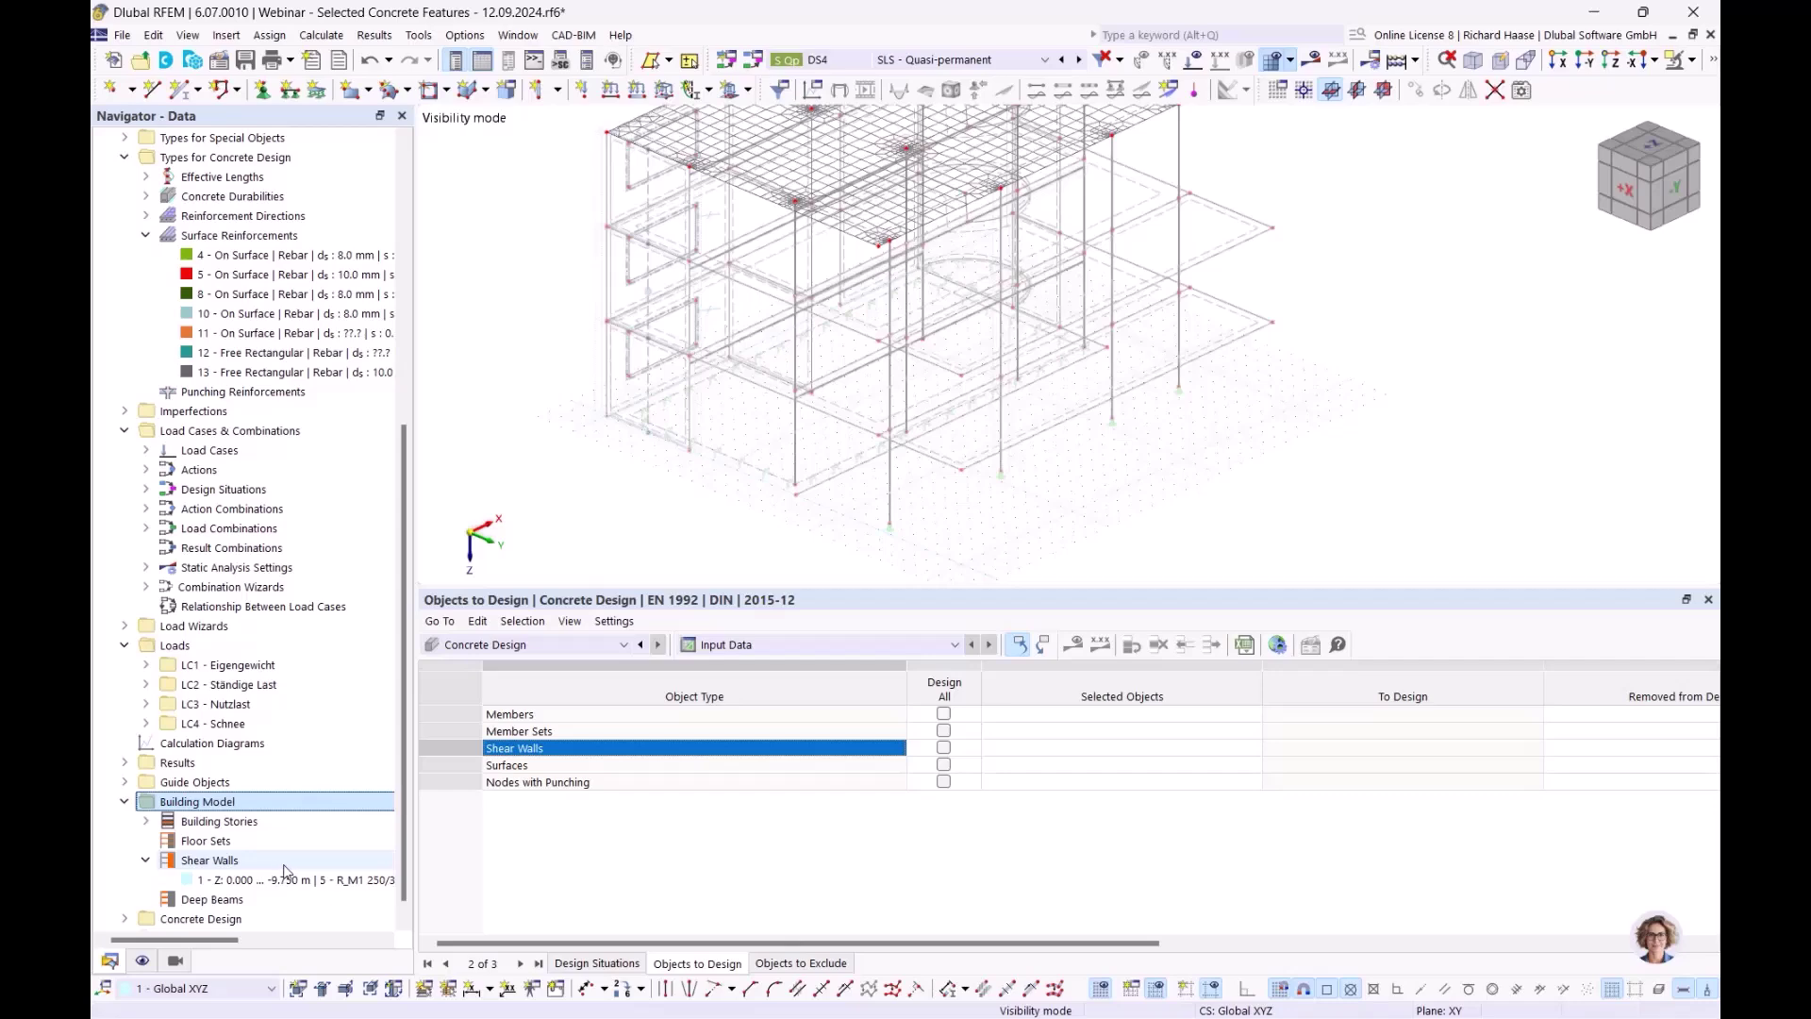
Examine shear wall 1's segments, section and design properties in the building model and compare them with its location in the model
click(265, 862)
click(247, 880)
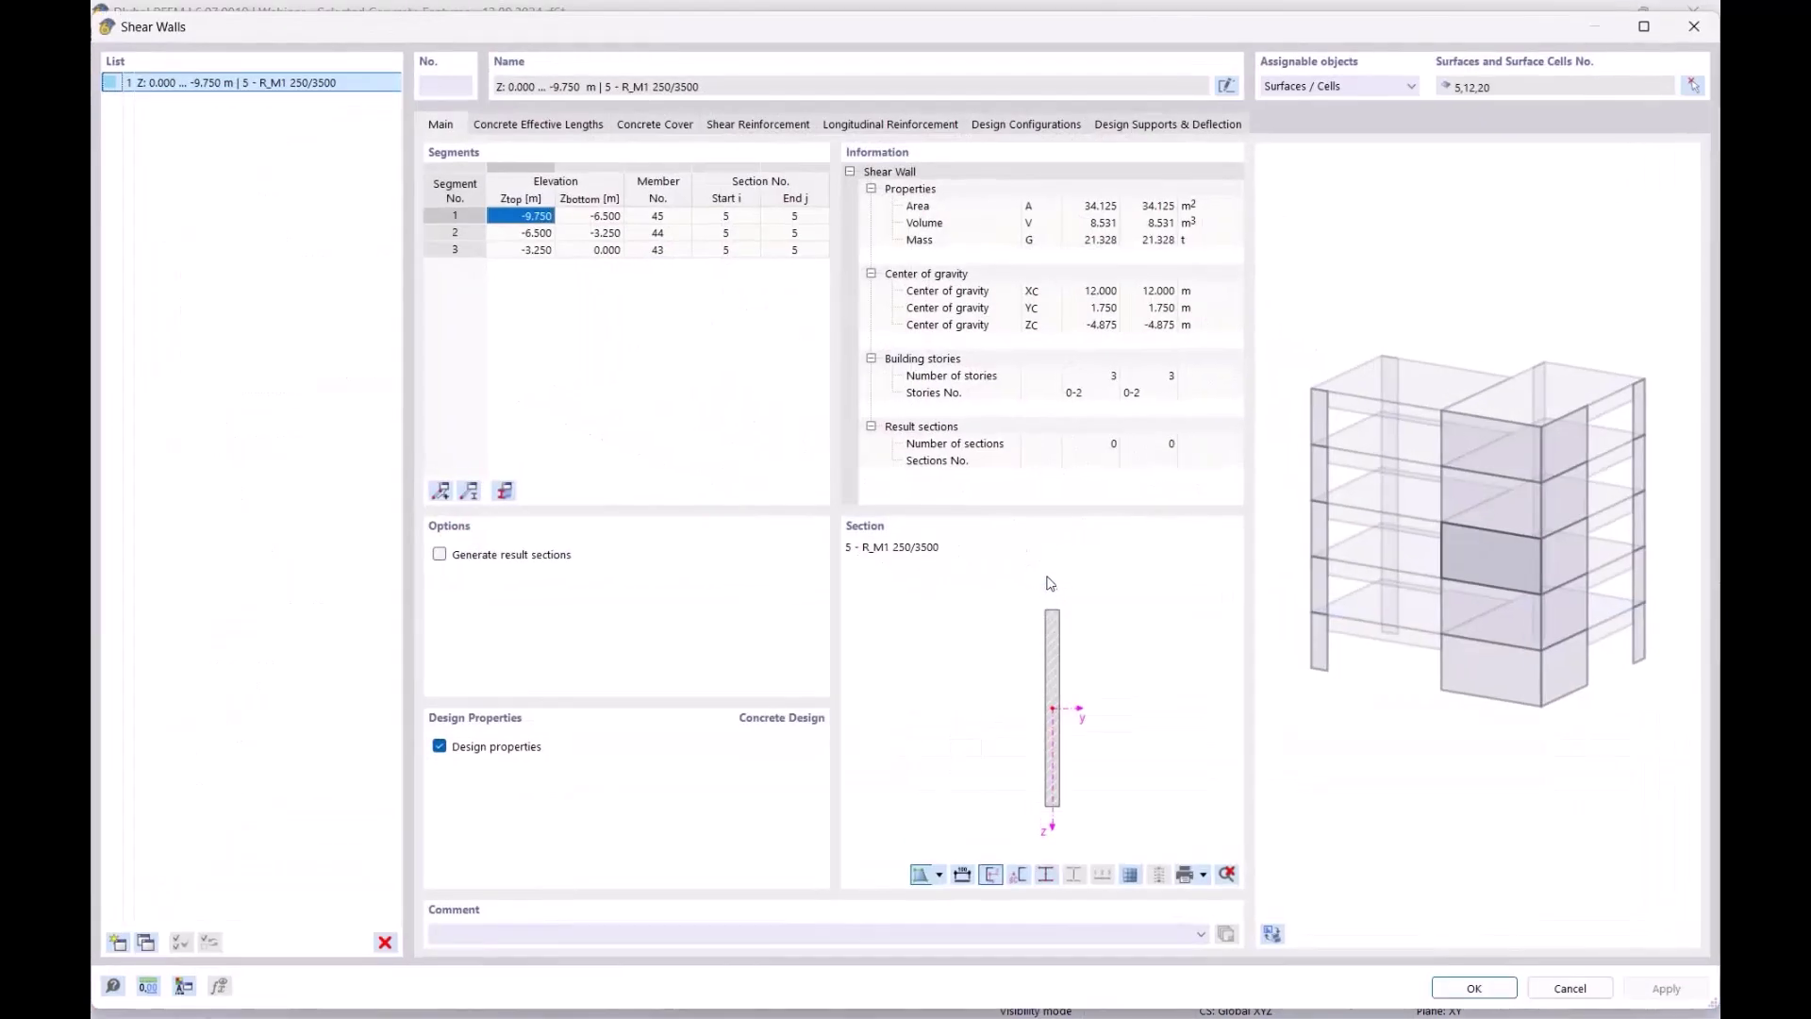
drag(823, 38, 707, 536)
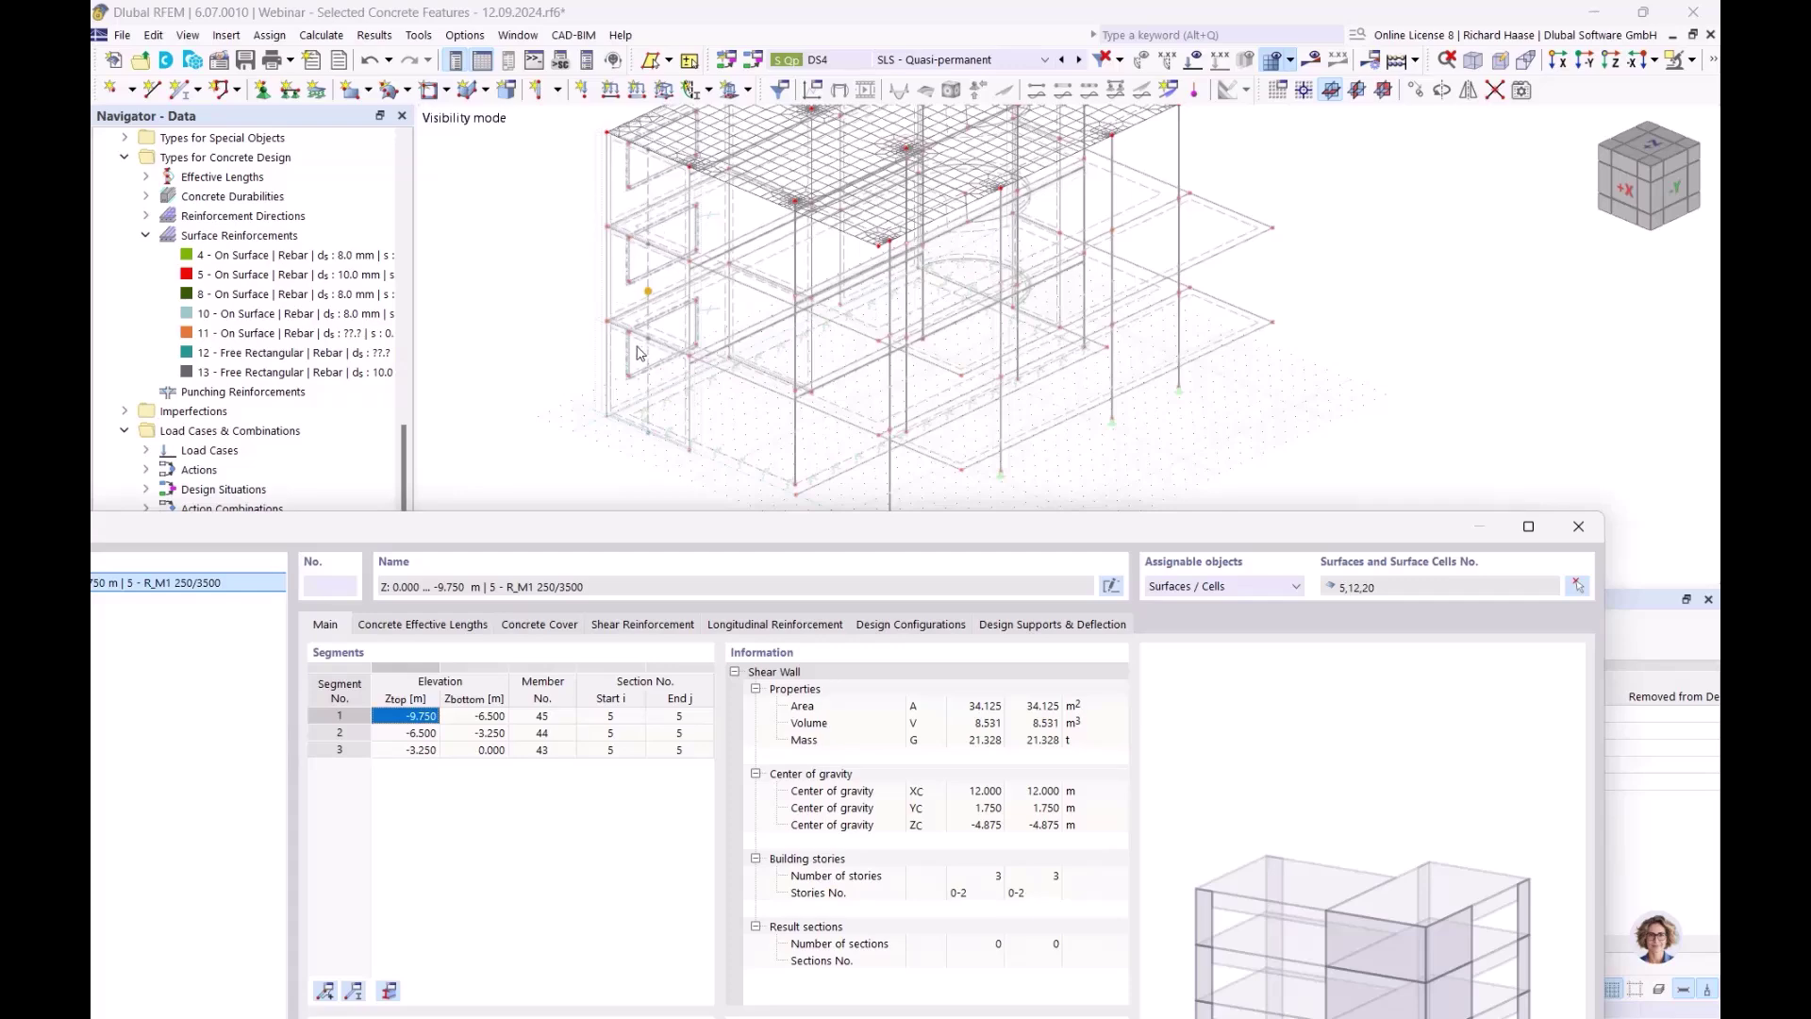
drag(681, 528, 787, 189)
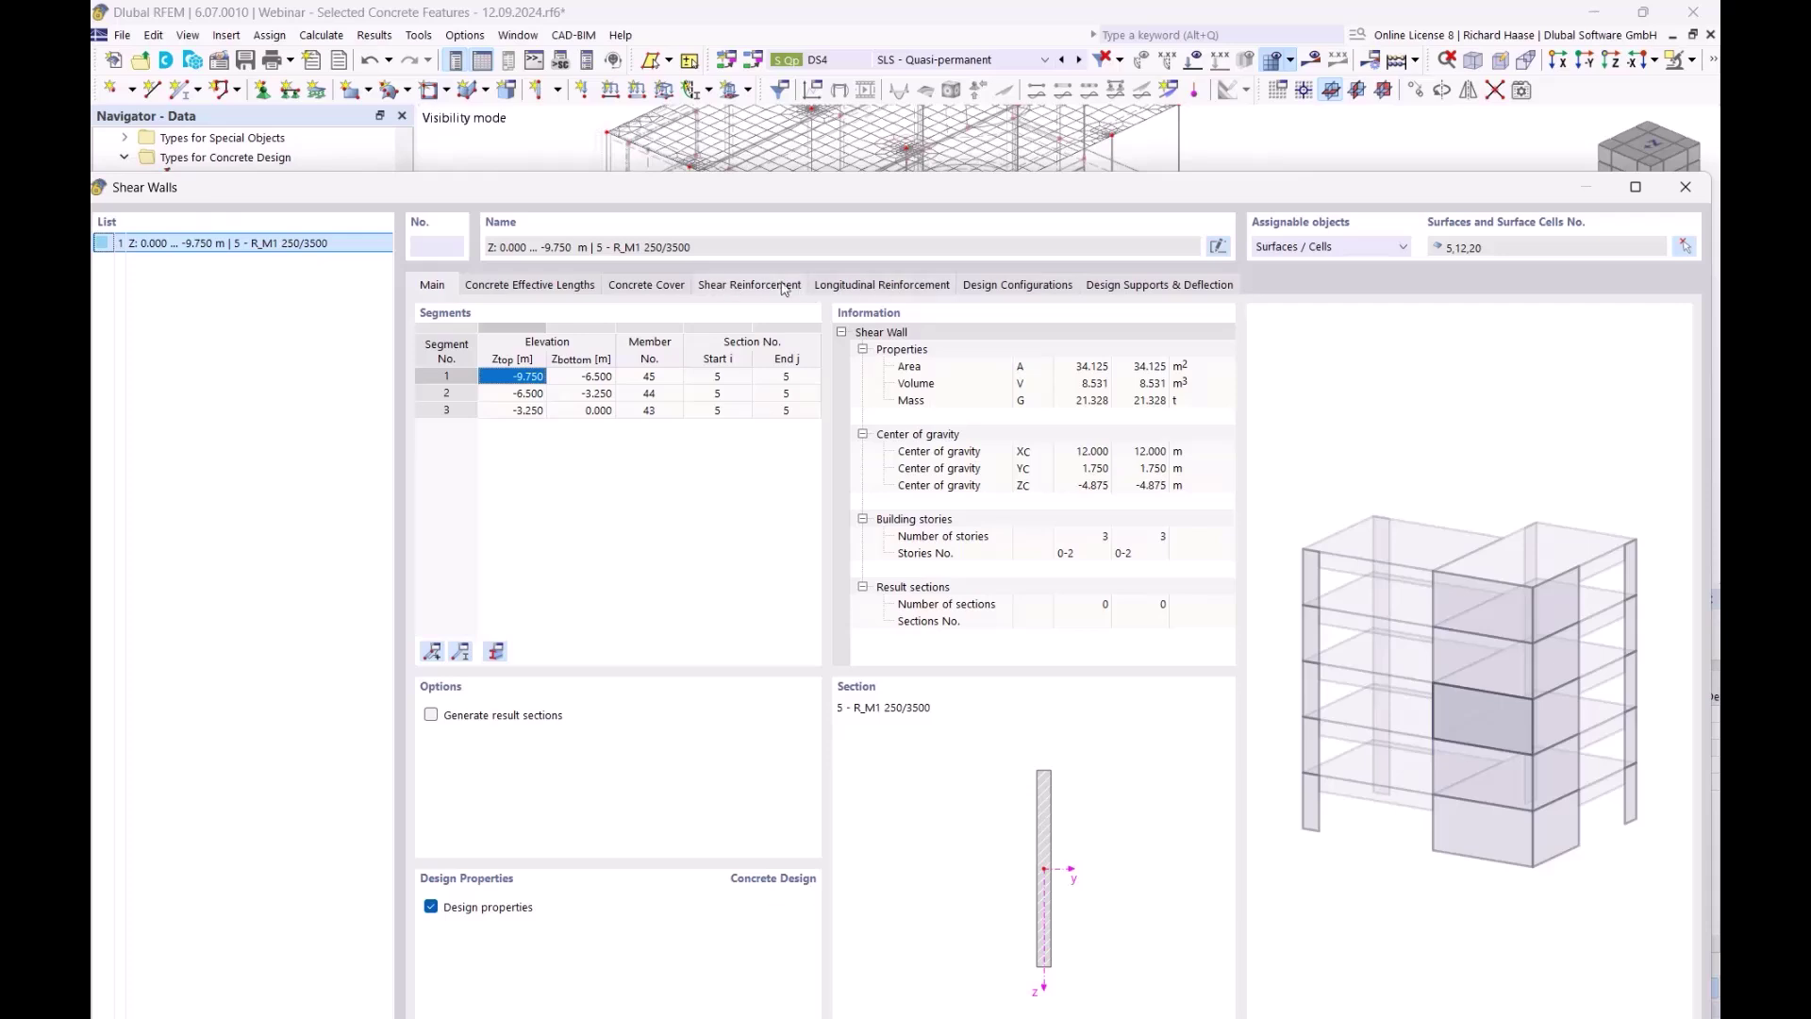
click(1685, 187)
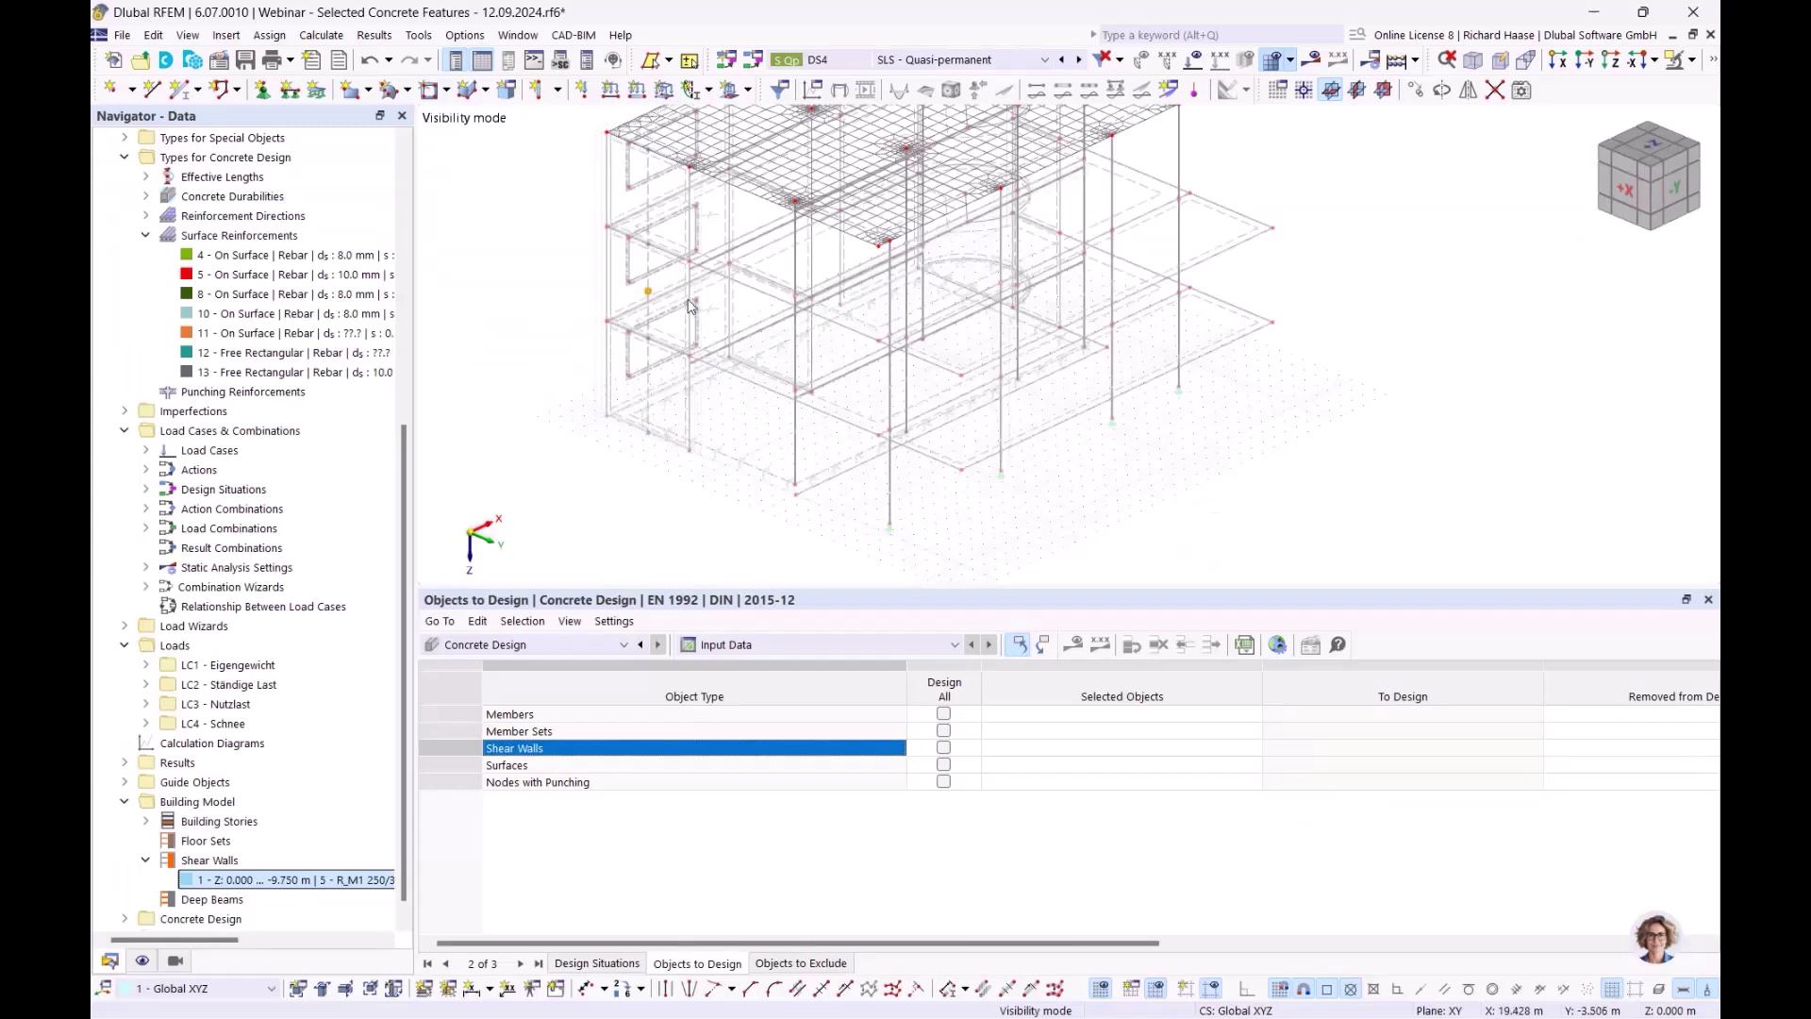
Assign shear wall 1 to the concrete design by picking it in the model, cancelling visibility mode to make it selectable
click(1007, 750)
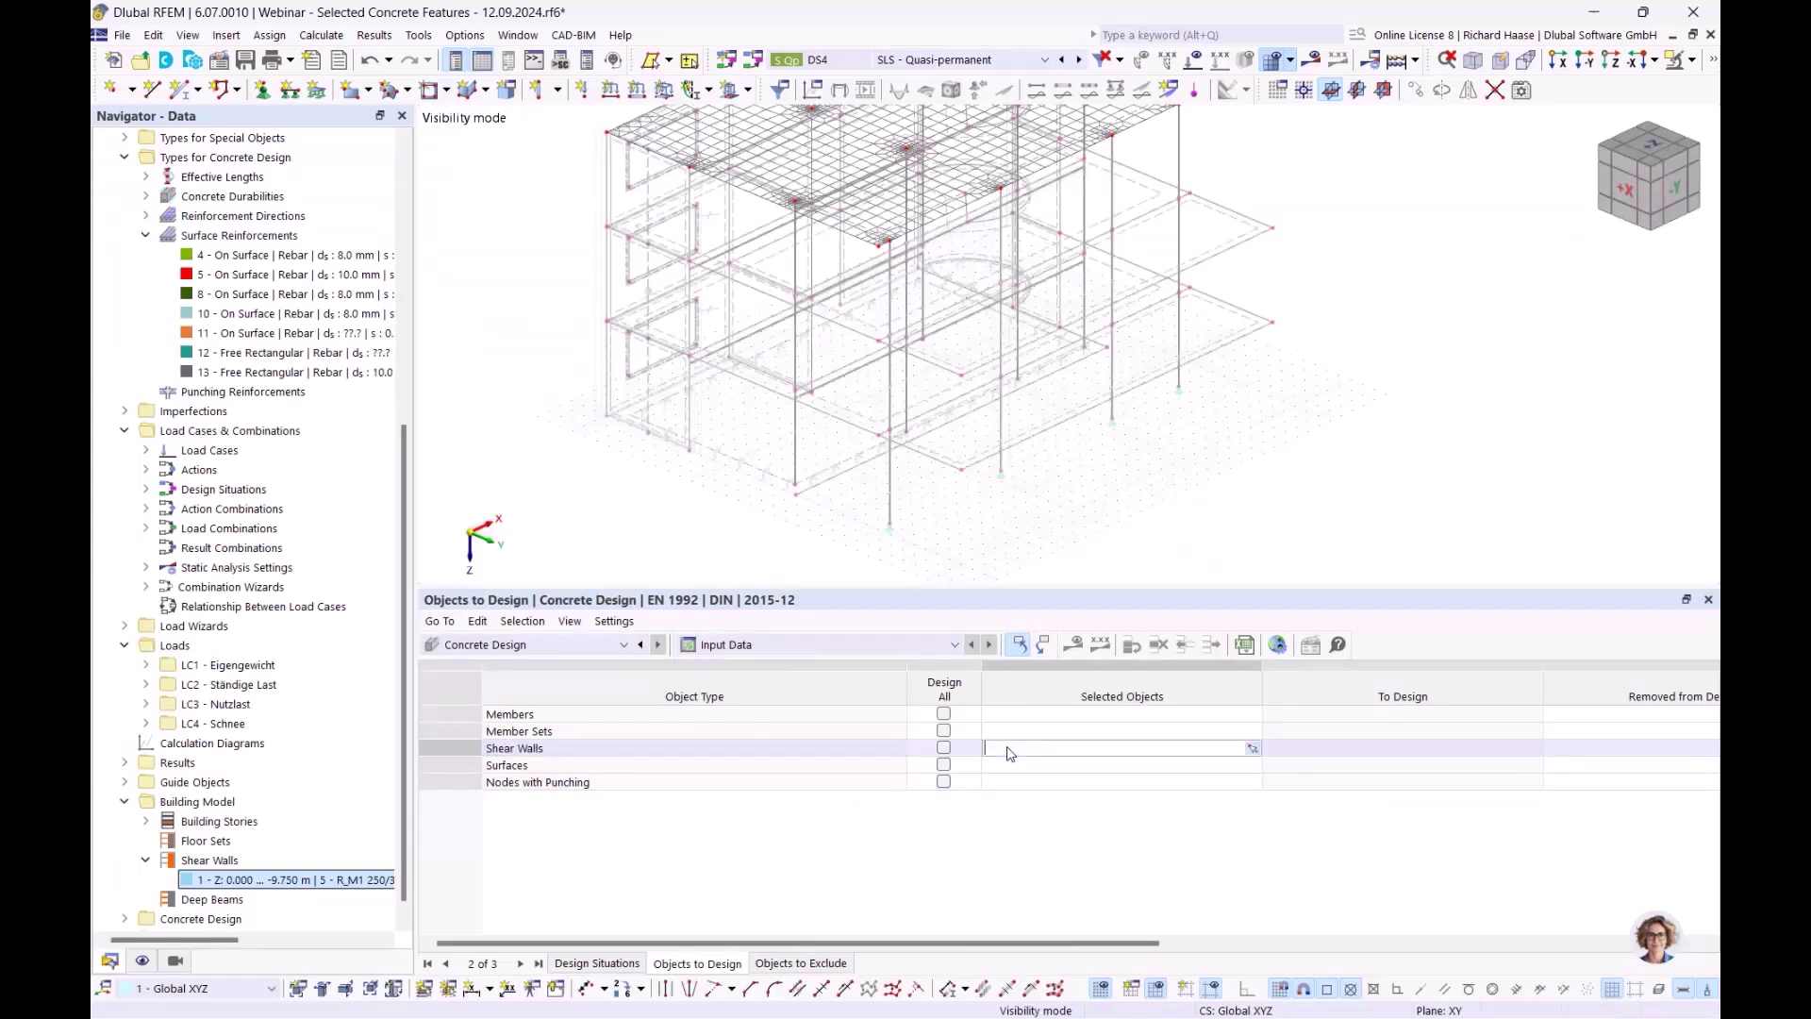
click(1252, 748)
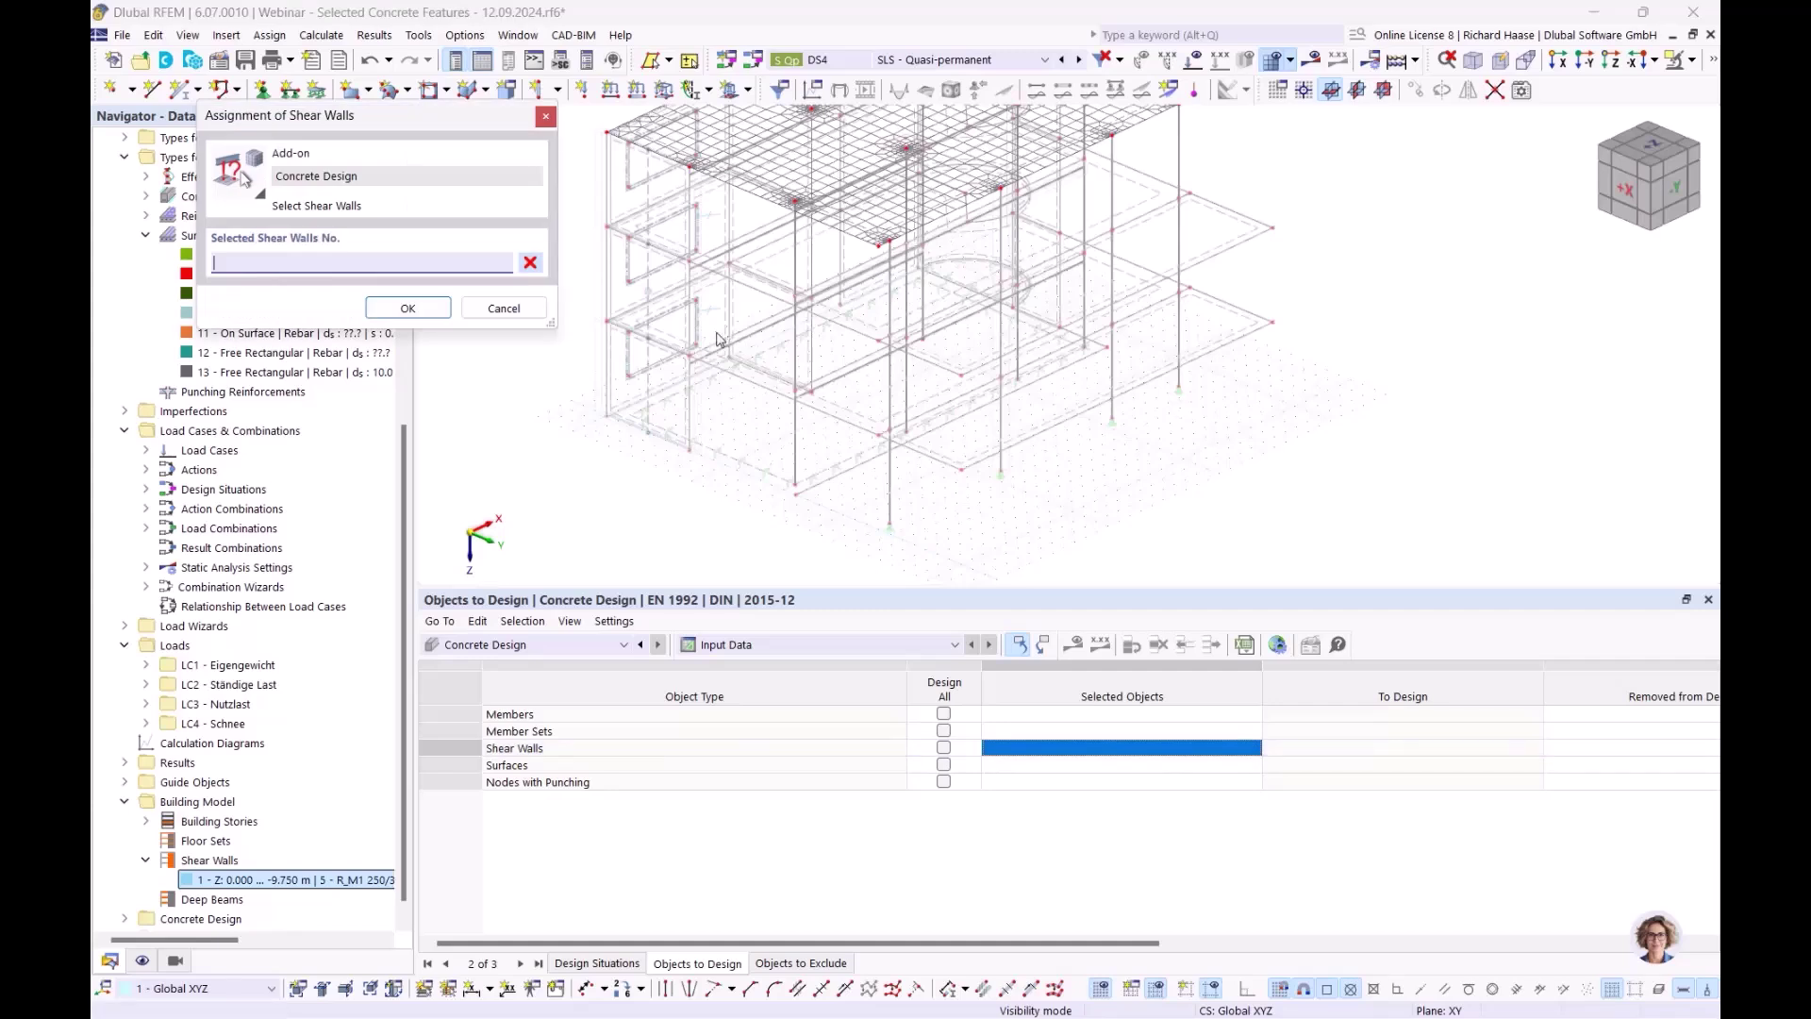
click(648, 293)
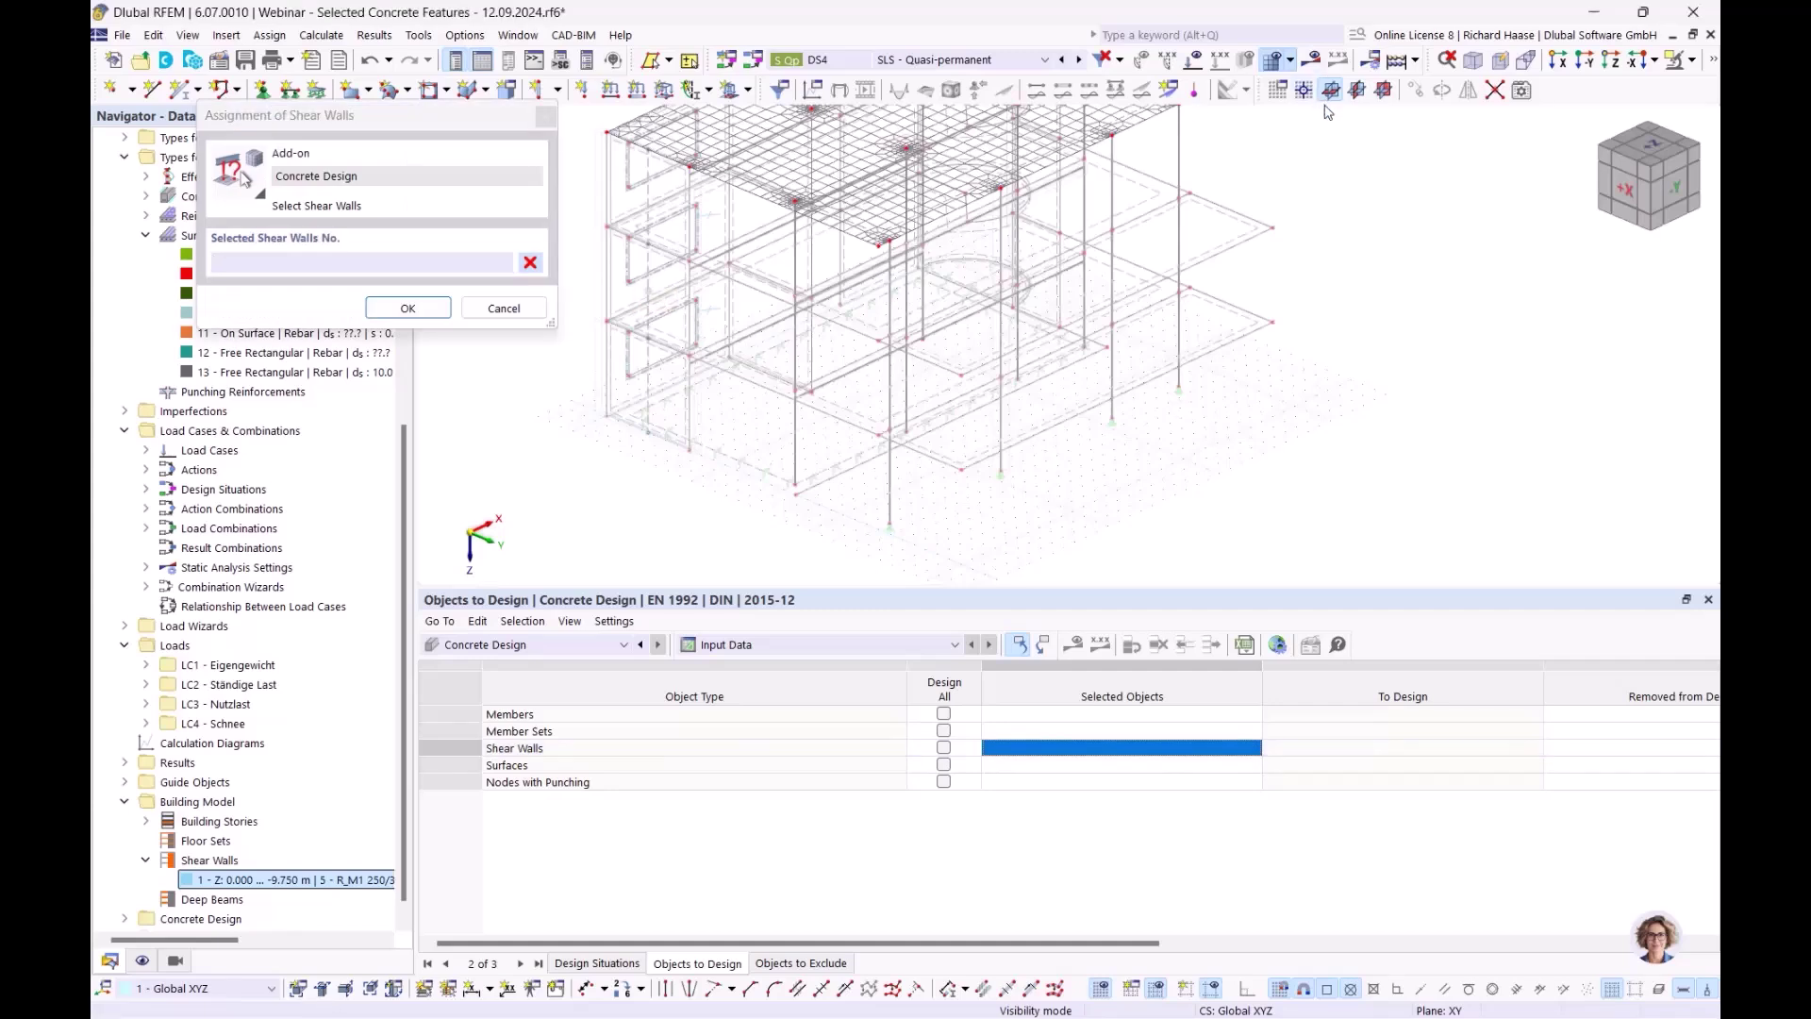
click(1692, 60)
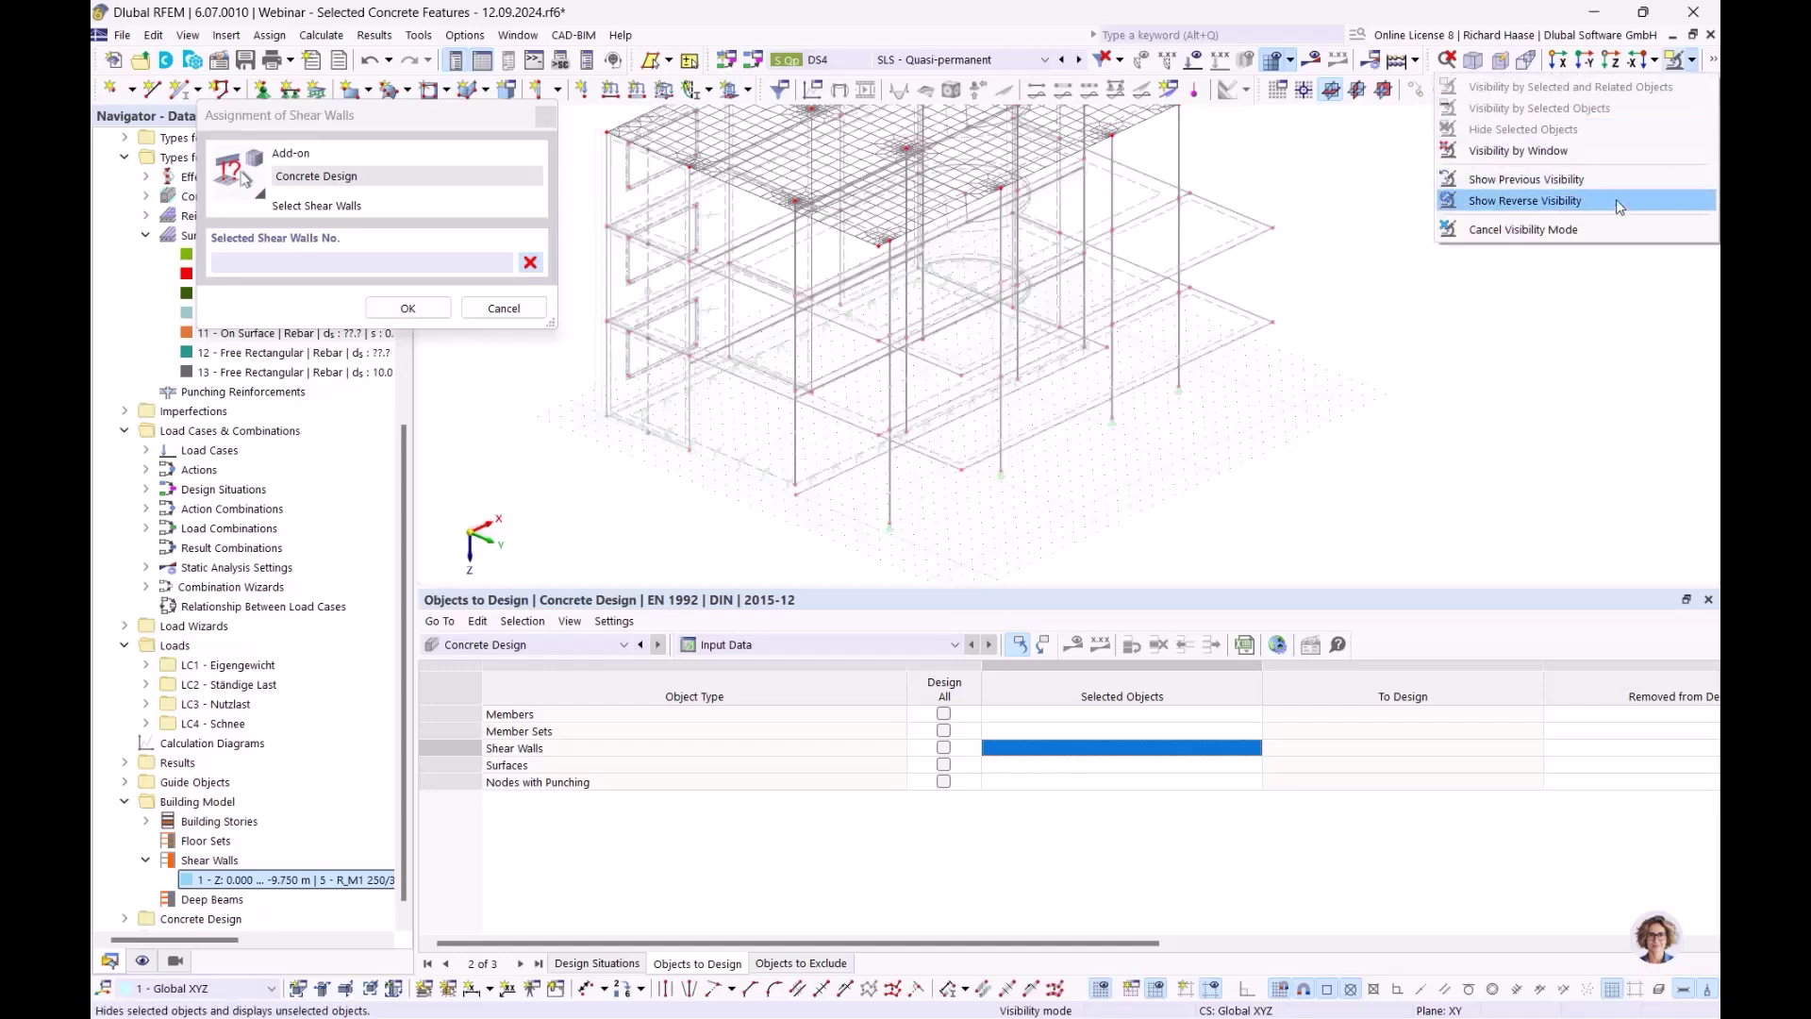
click(1600, 230)
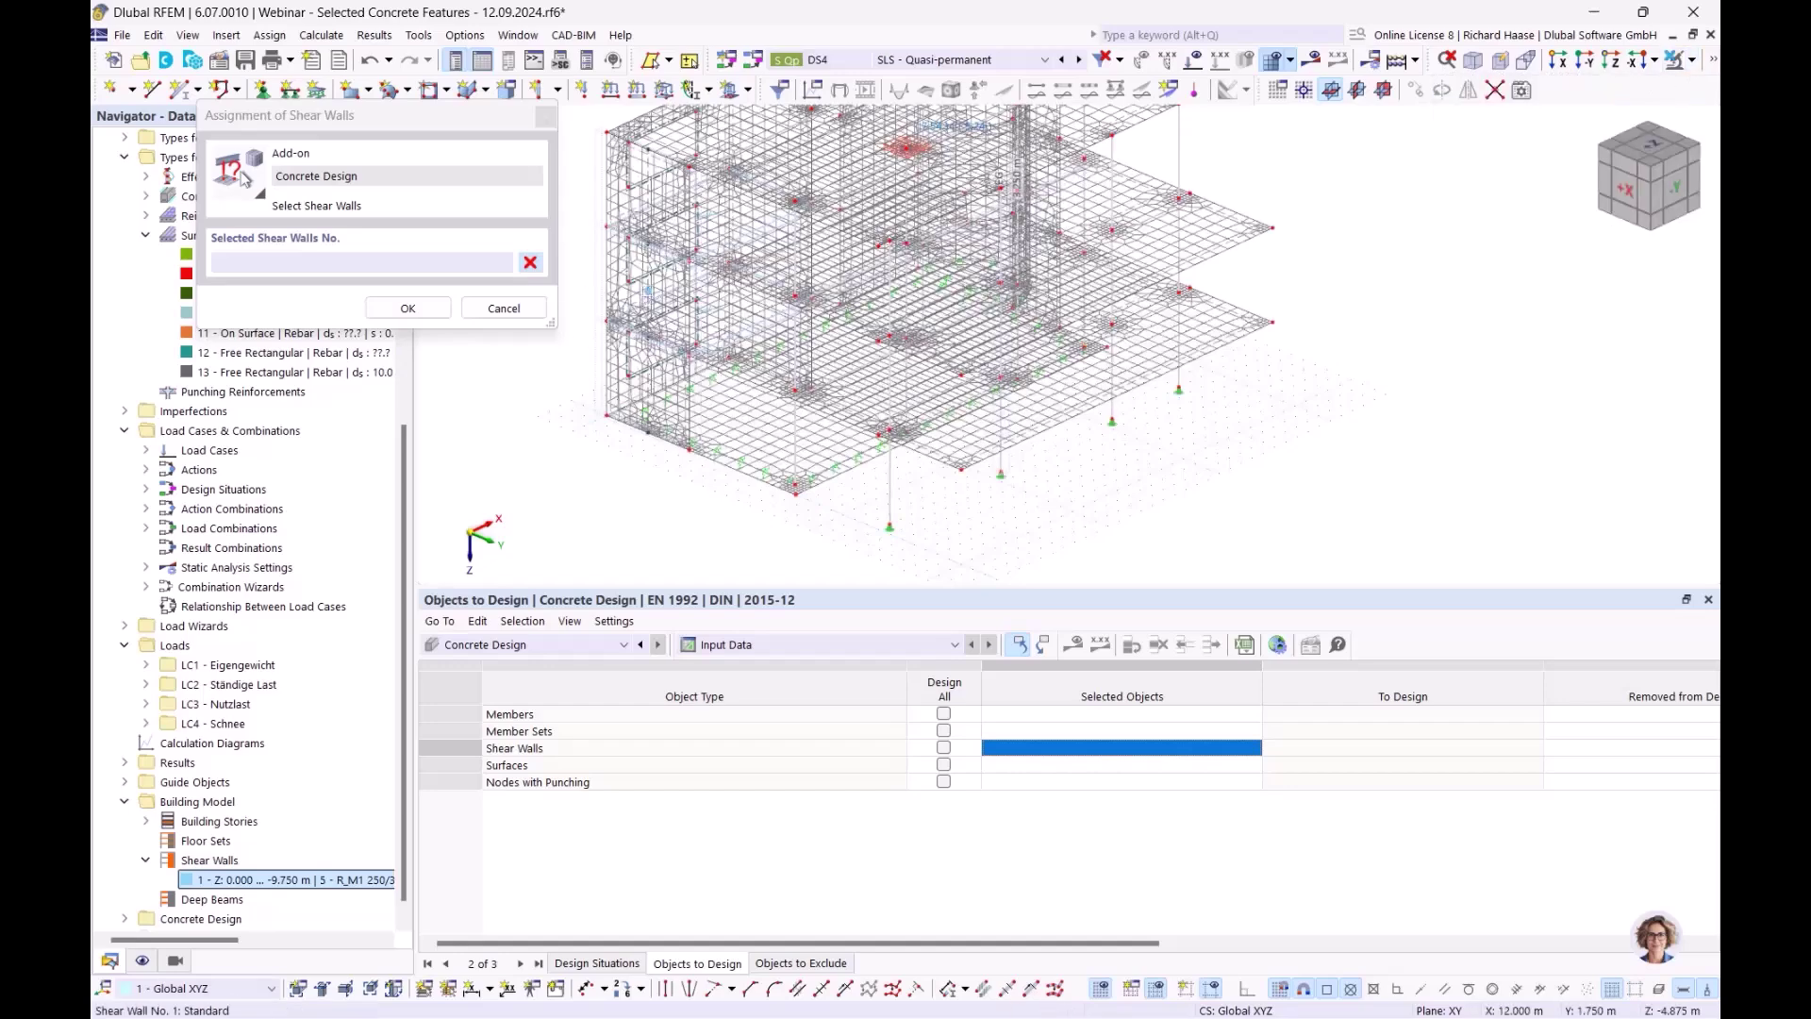
click(428, 317)
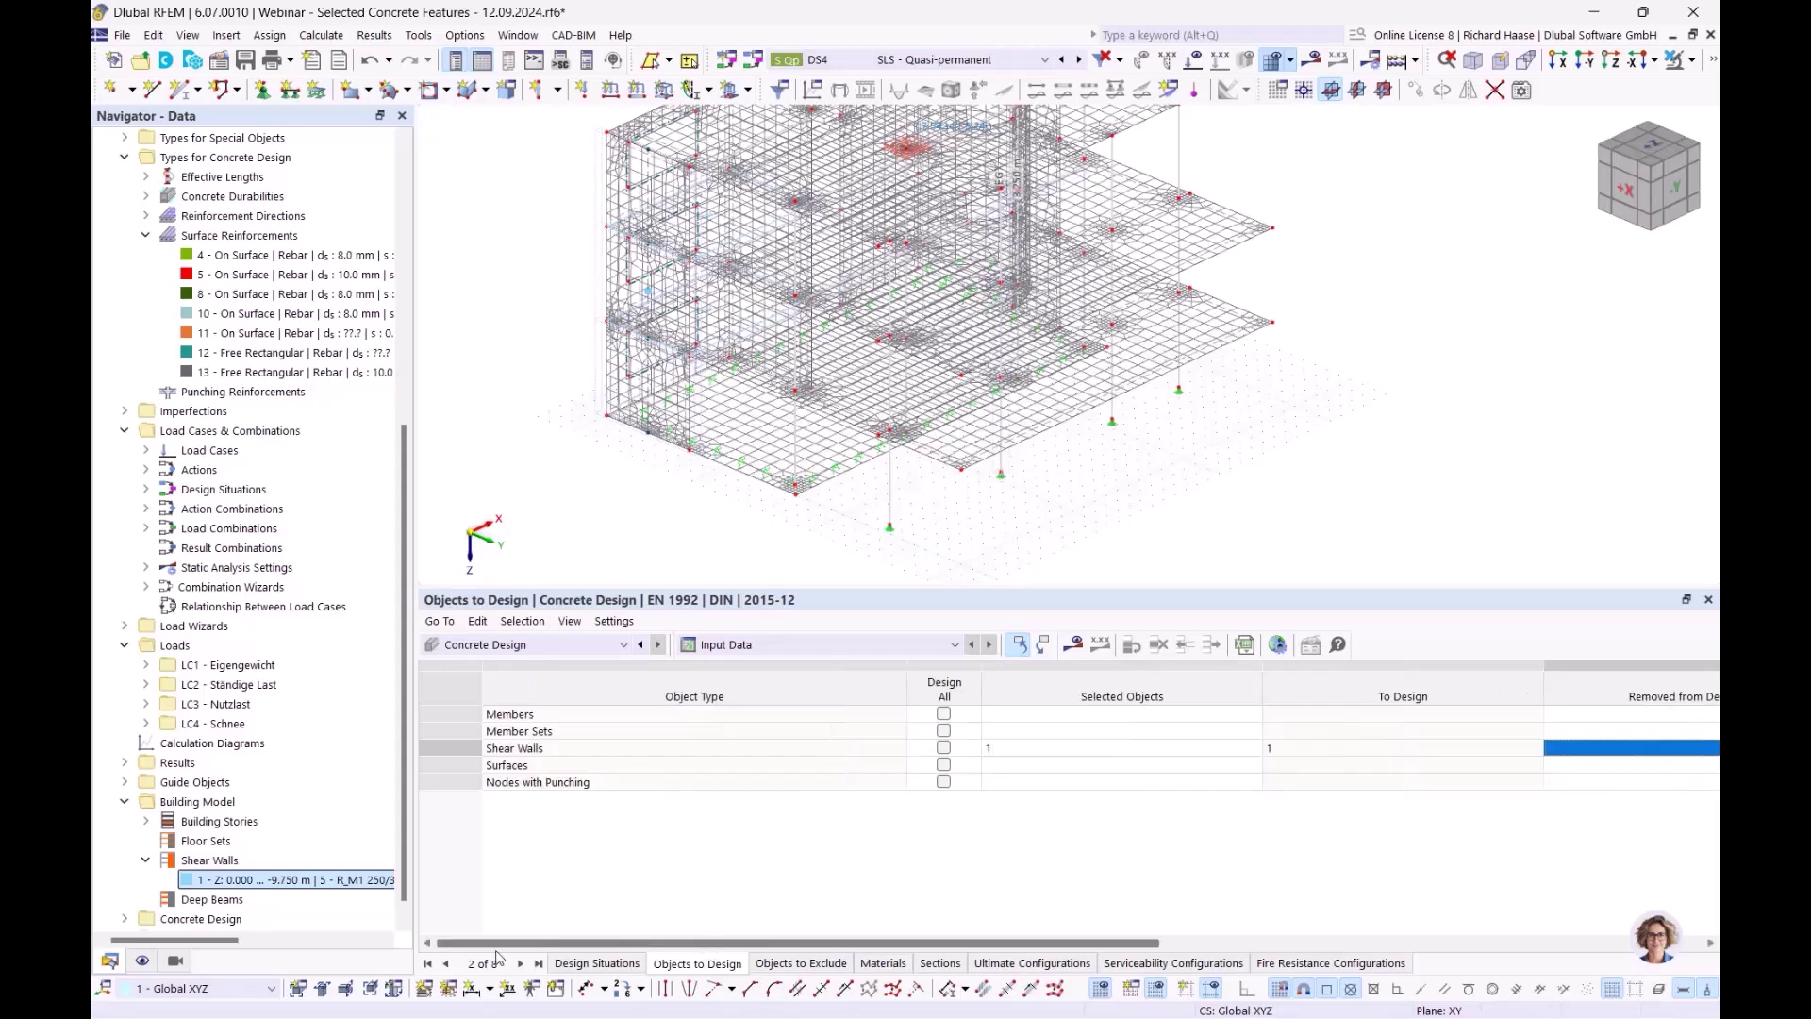
Assign member sets 1 and 2 to the concrete design's objects to design, picking member set 2 at a ground-floor column
click(1040, 734)
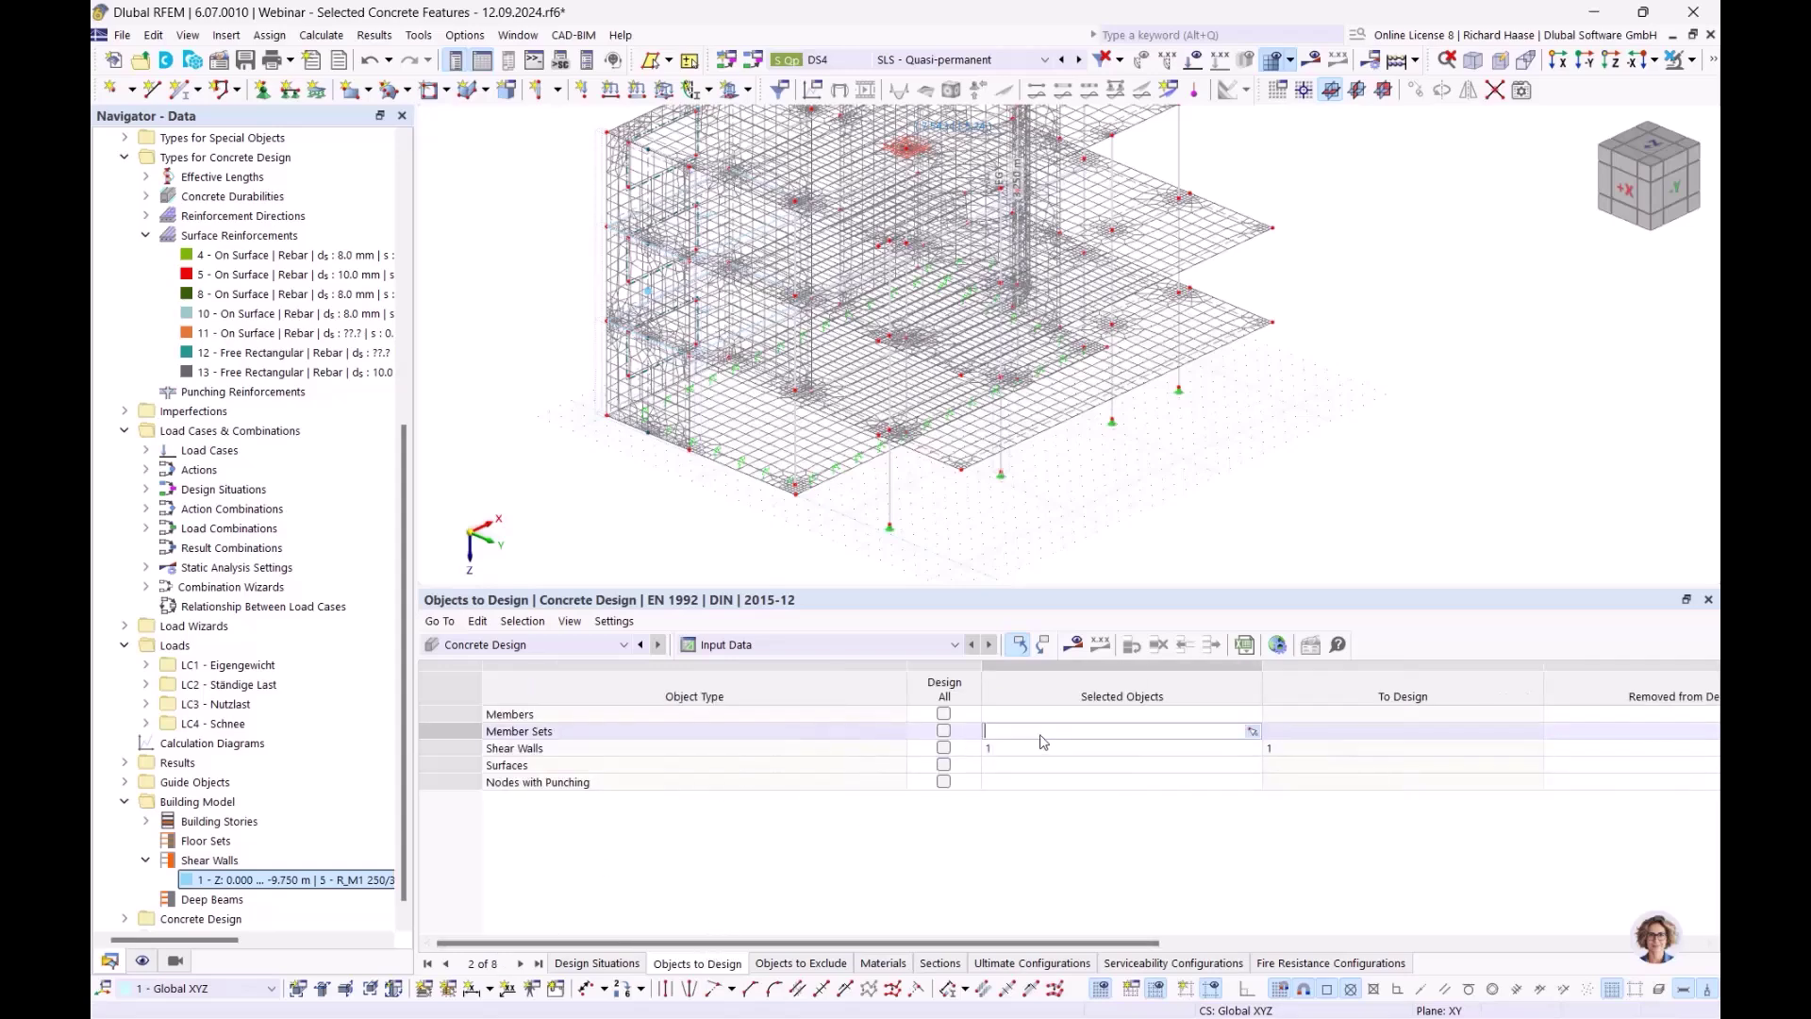
click(1252, 732)
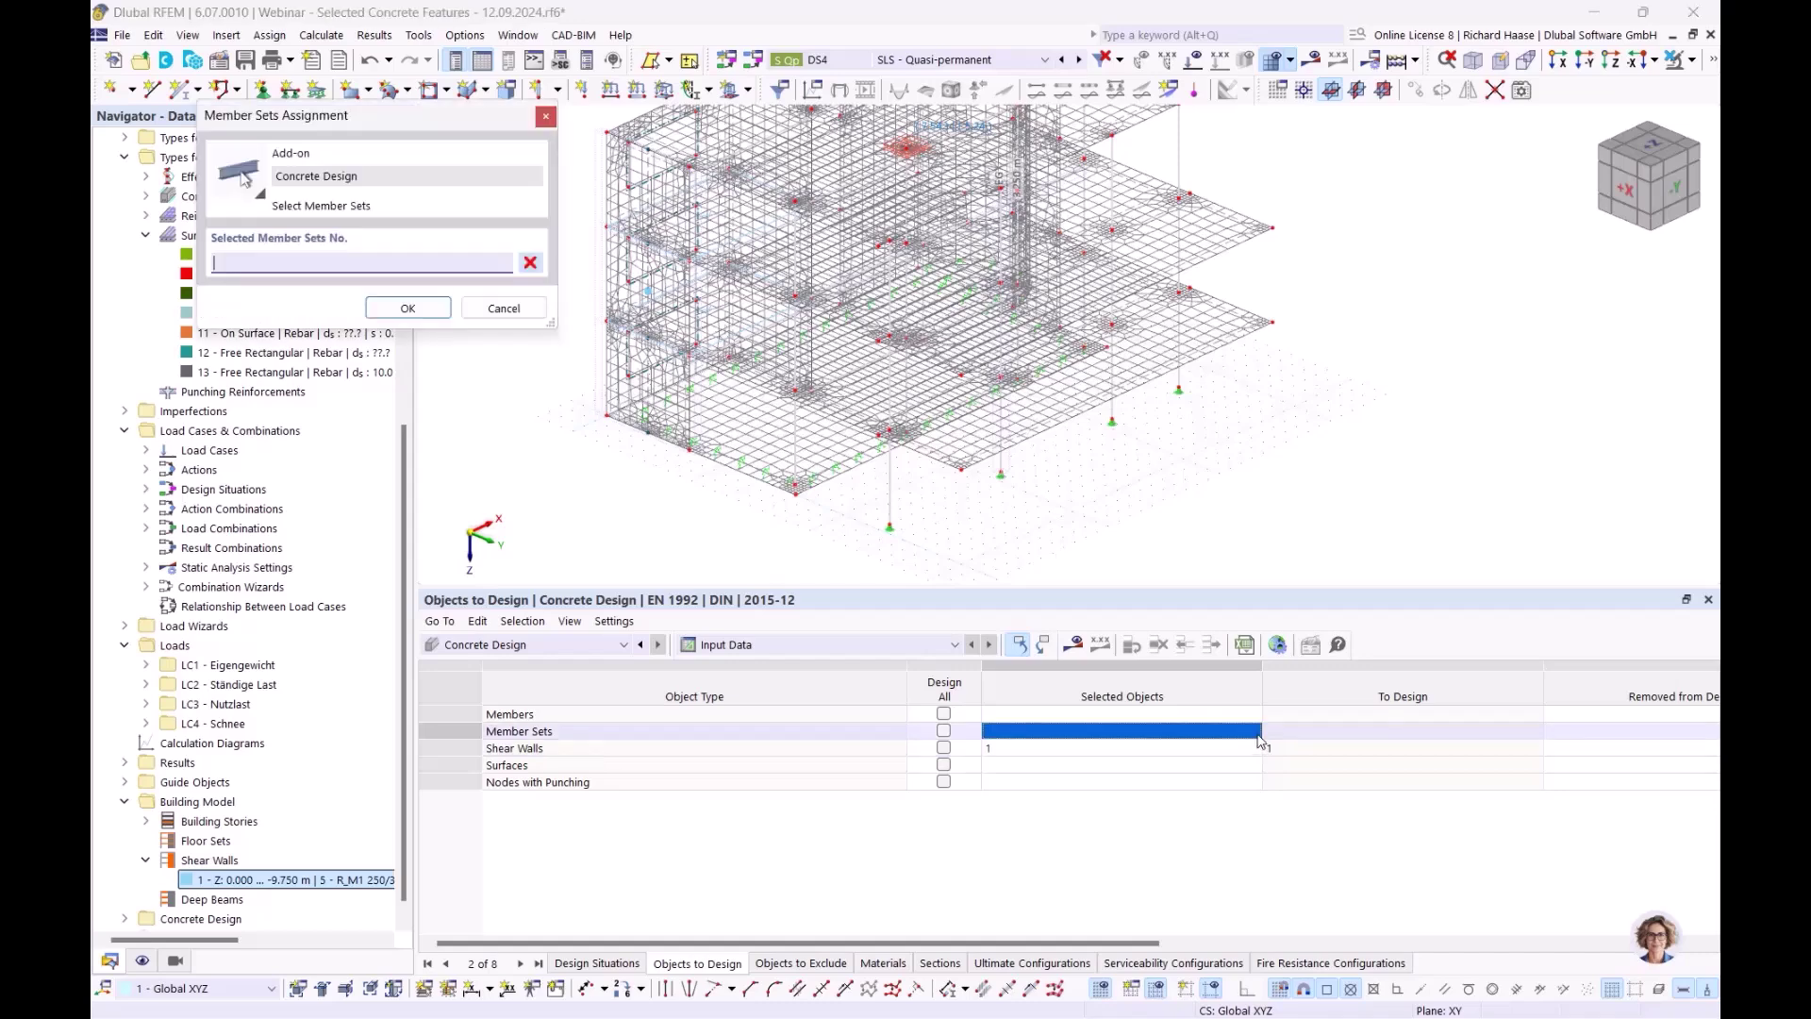
click(1003, 473)
click(409, 308)
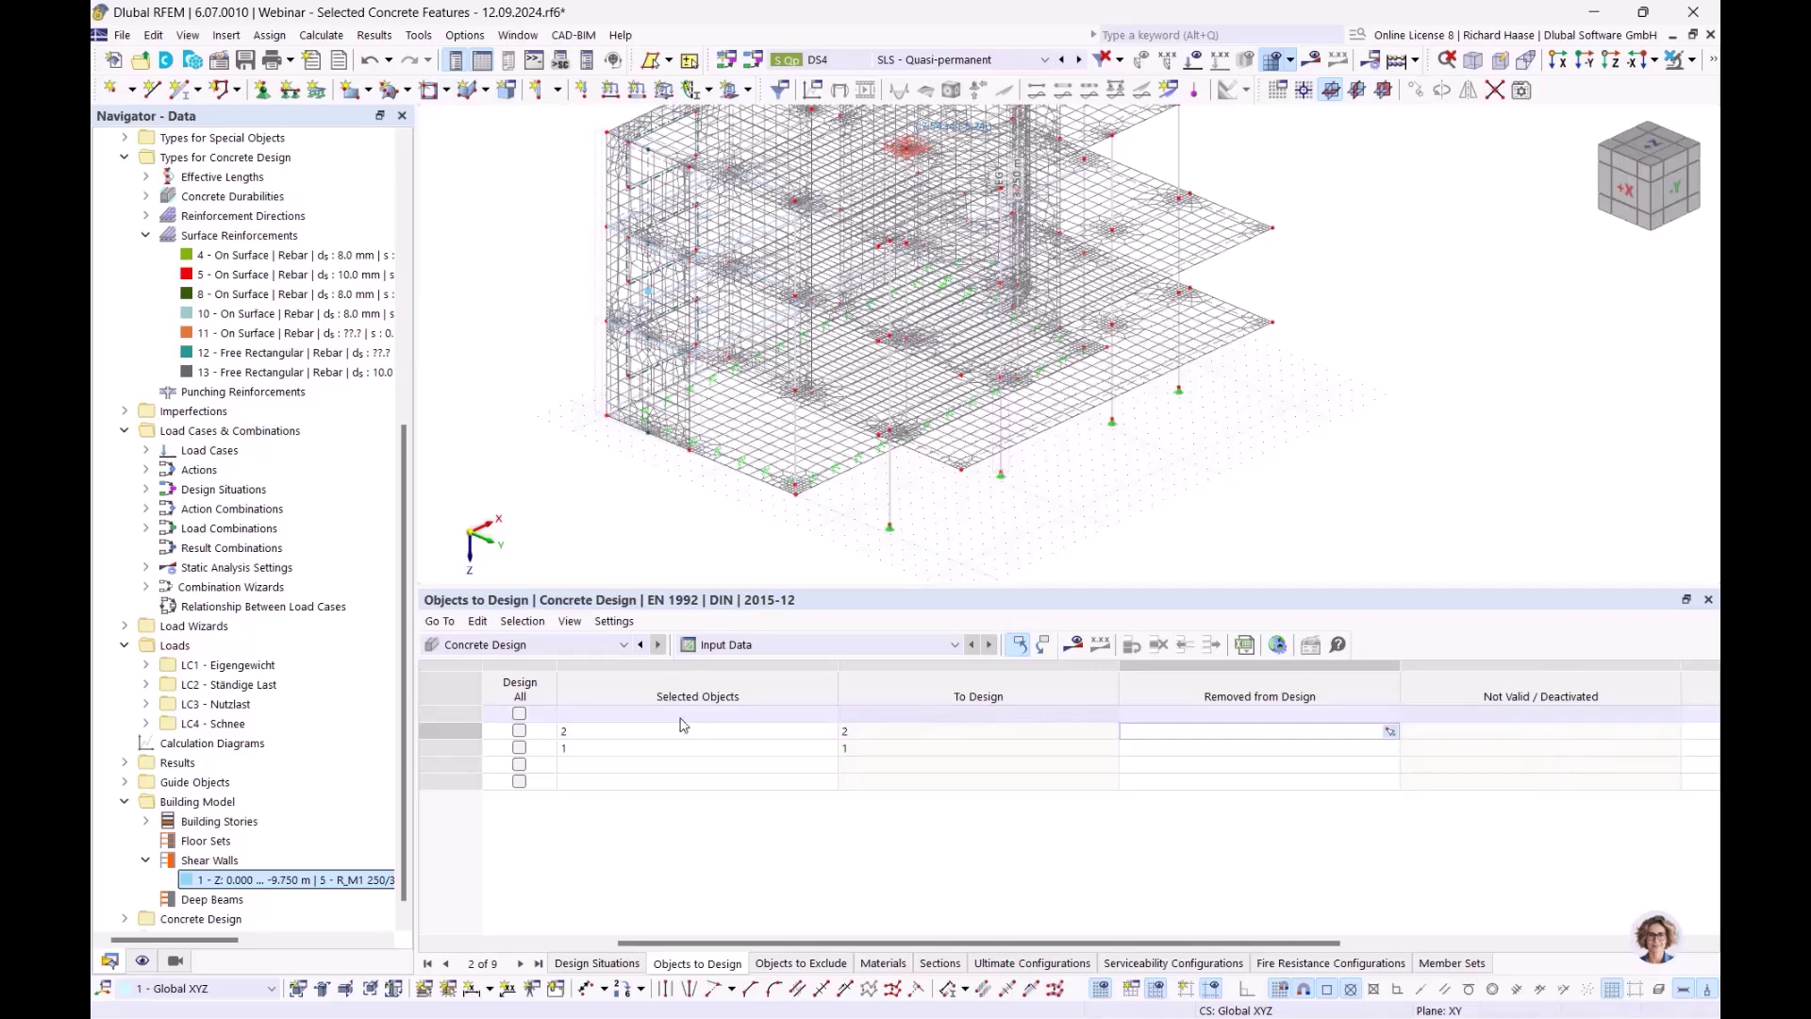
click(767, 735)
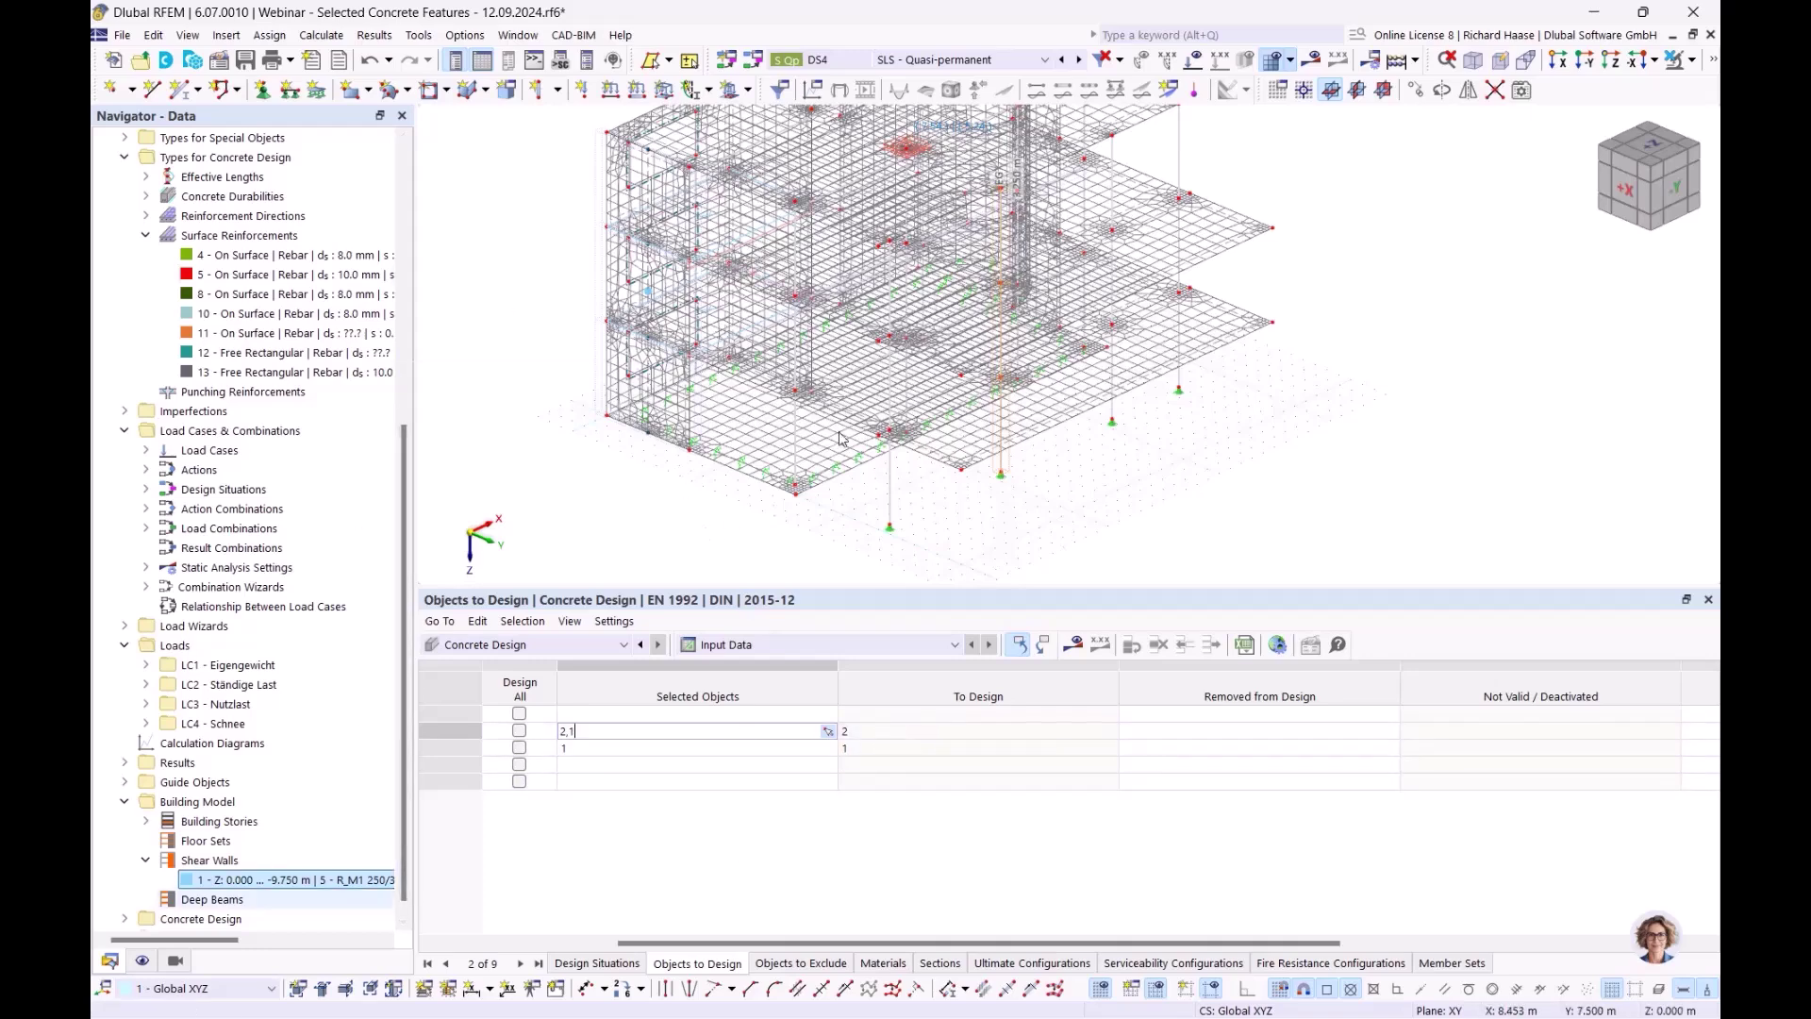
key(Return)
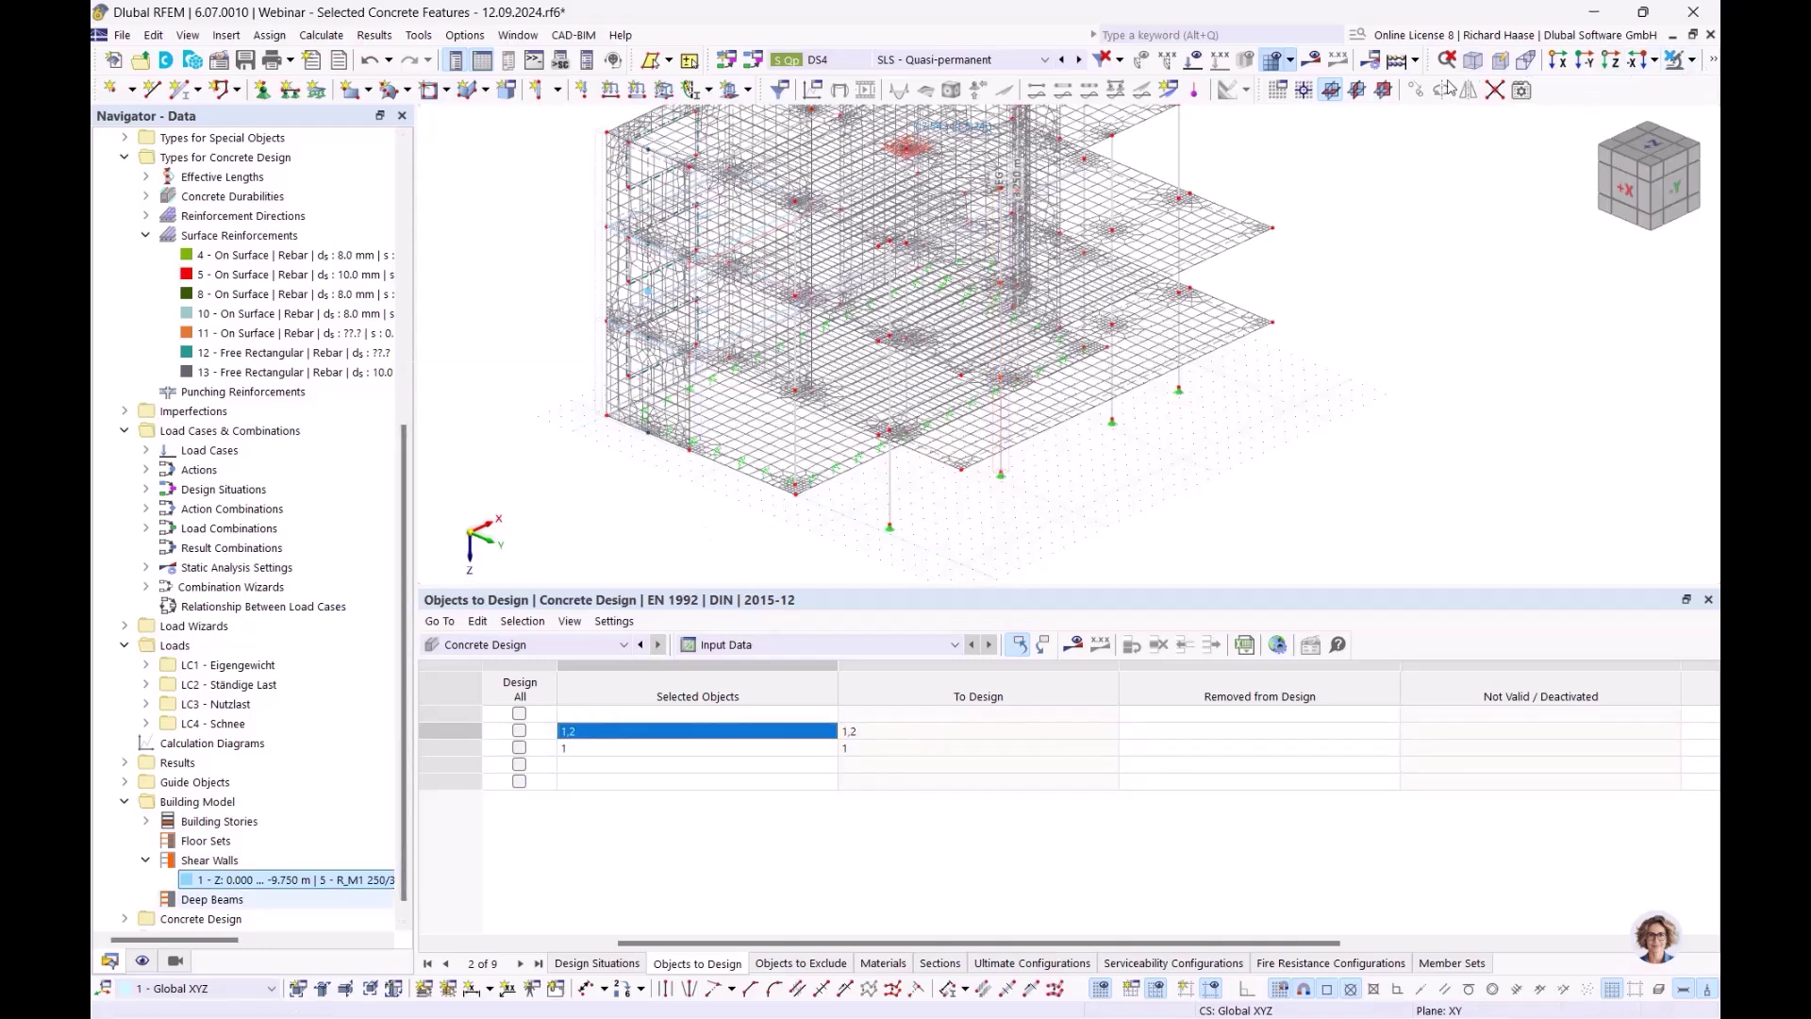
click(1715, 62)
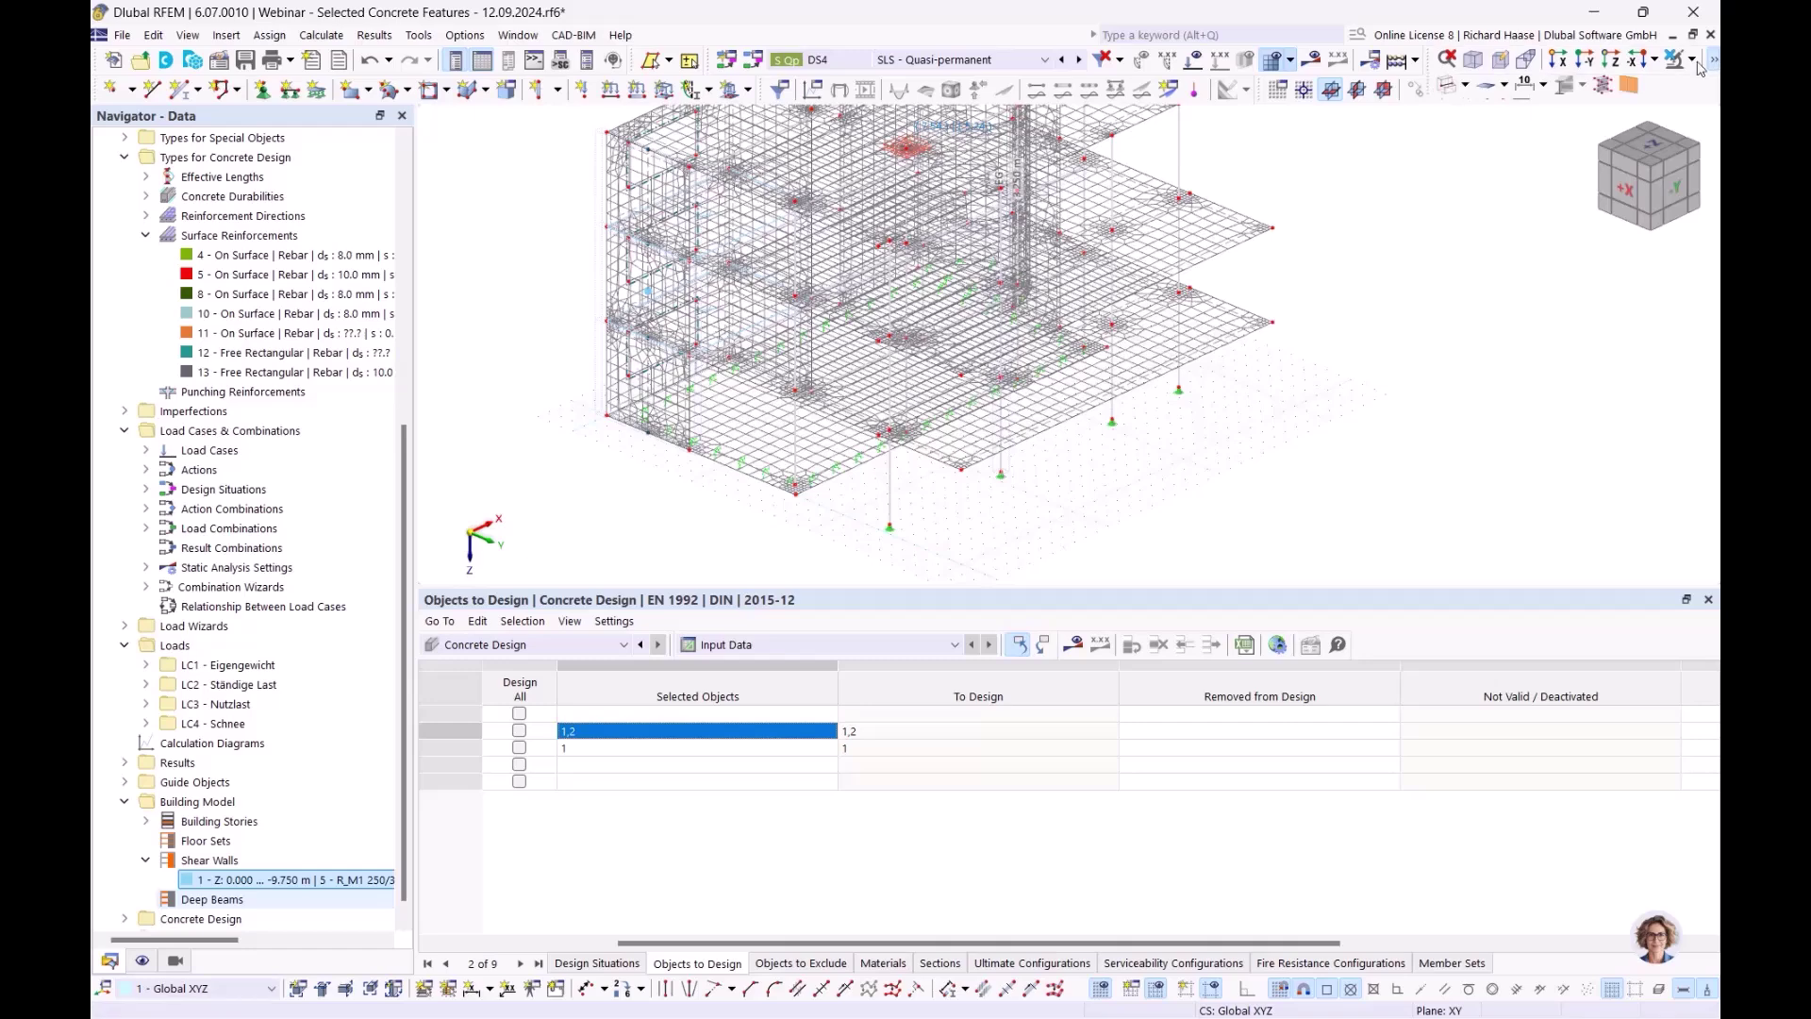
Display the building as a transparent model so that its columns, beams and walls can be told apart
click(1465, 85)
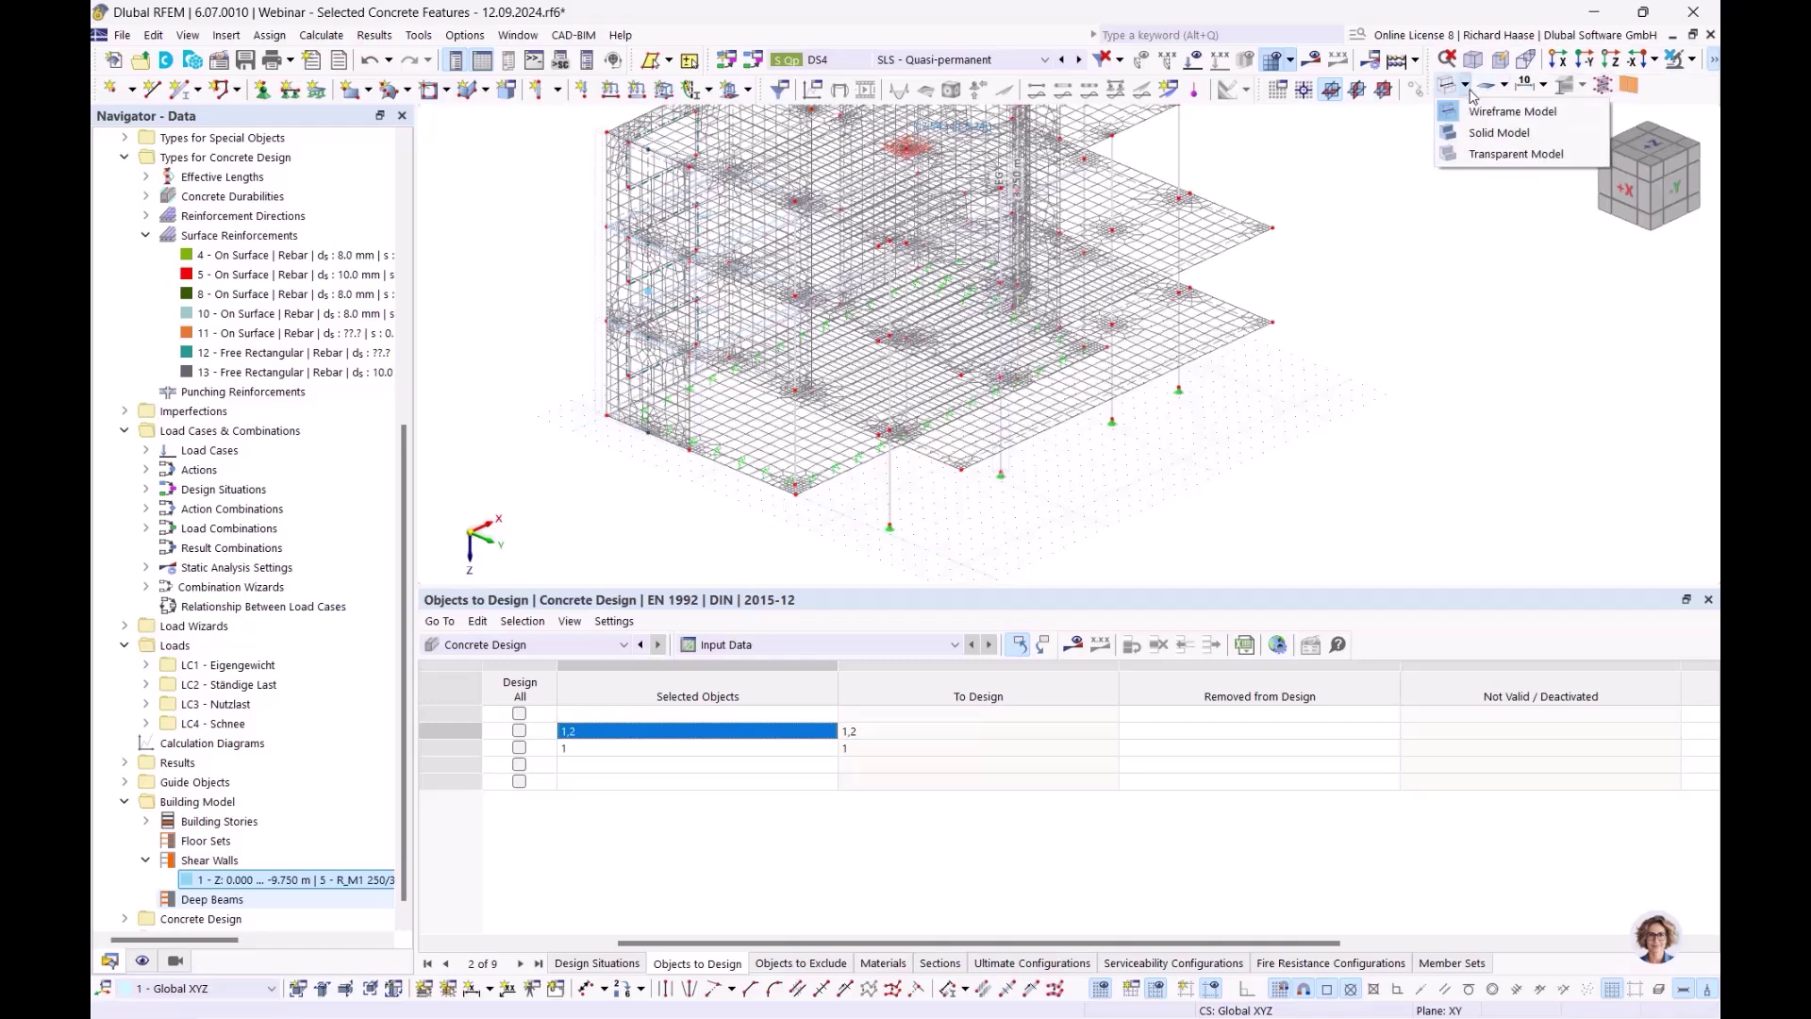
click(1490, 154)
ctrl+middle_drag(1026, 453, 983, 350)
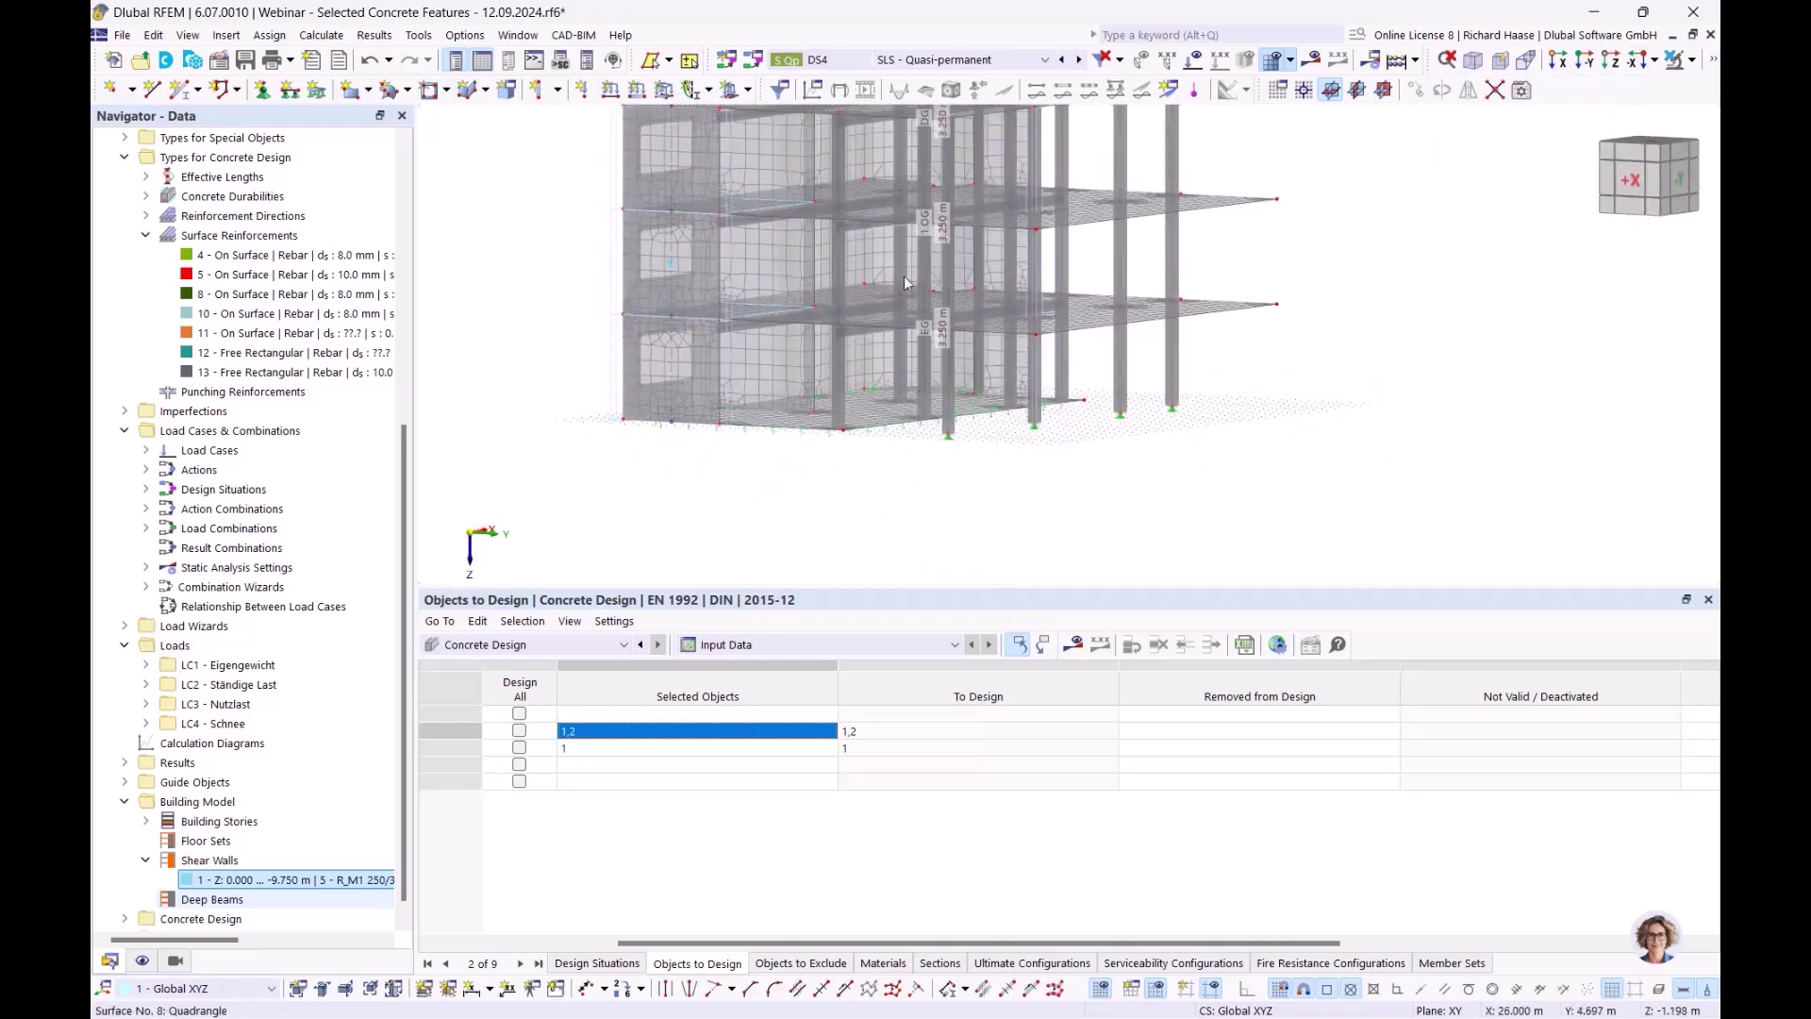
scroll(894, 253, up, 4)
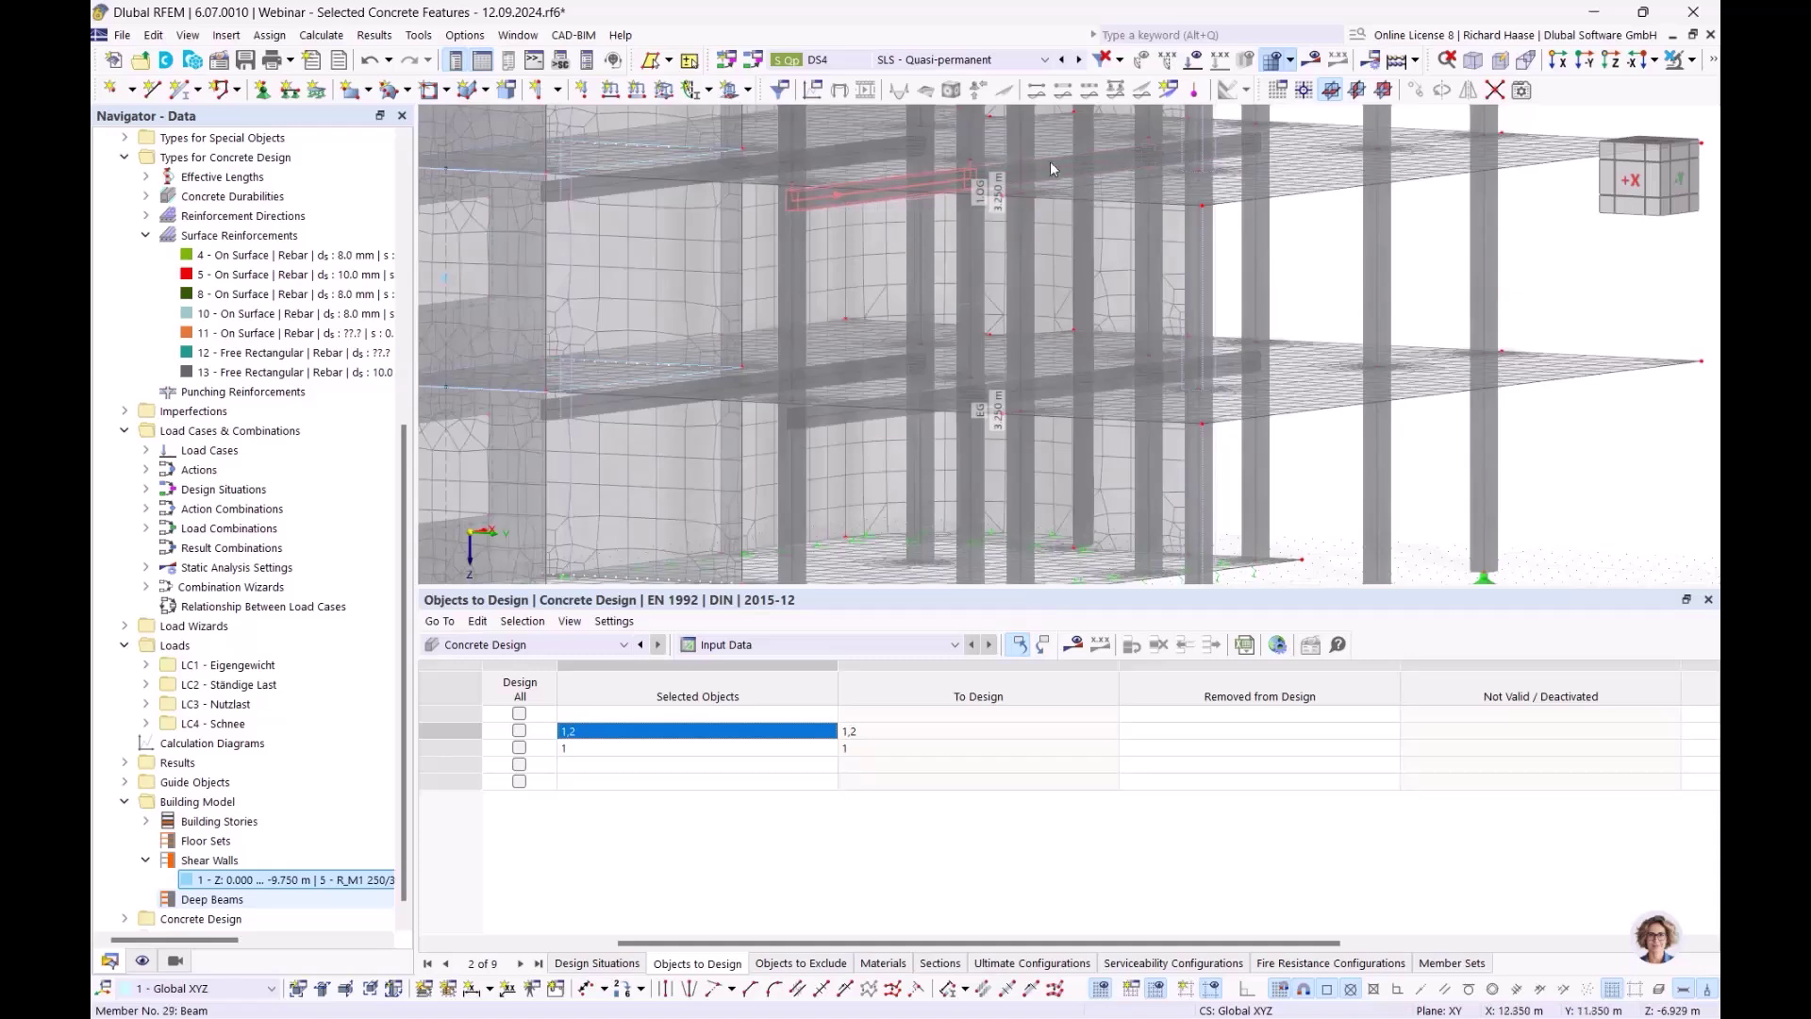
drag(750, 943, 570, 943)
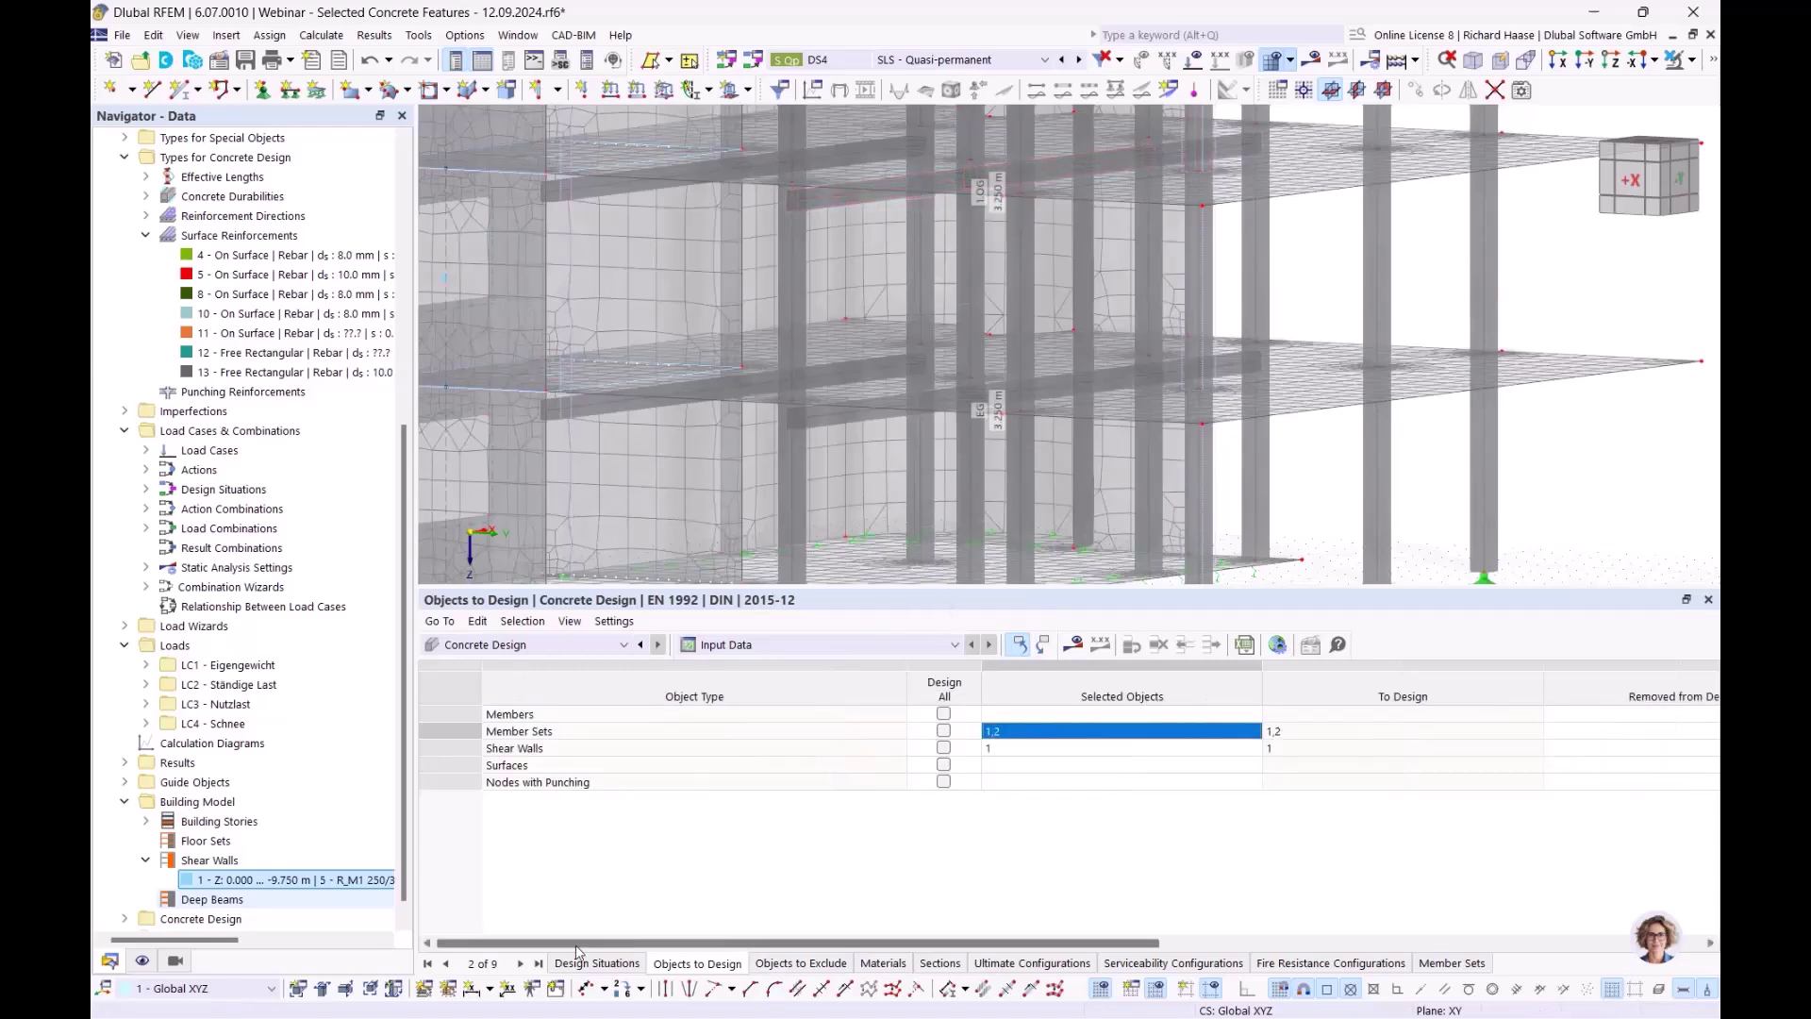
Examine the required fire resistance time and member fire exposure in the concrete design's fire resistance configuration "Wandscheibe 1-seitig beflammt"
scroll(174, 901, down, 1)
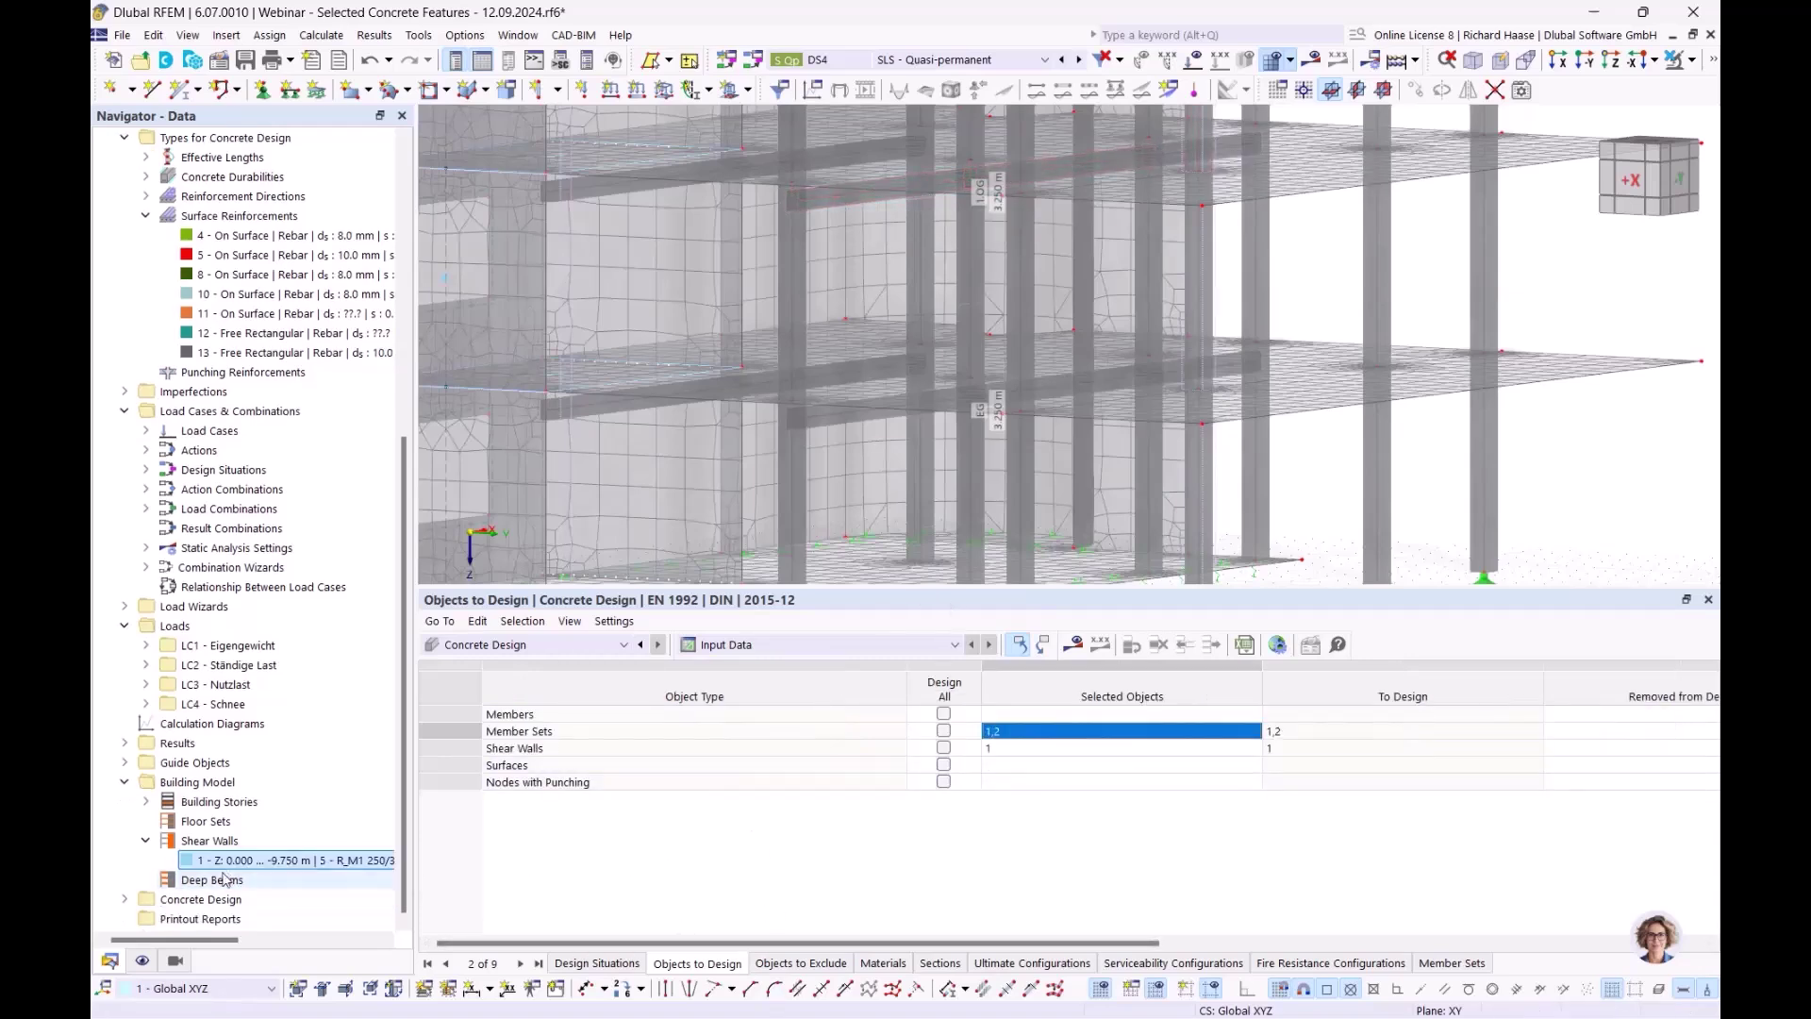
click(124, 901)
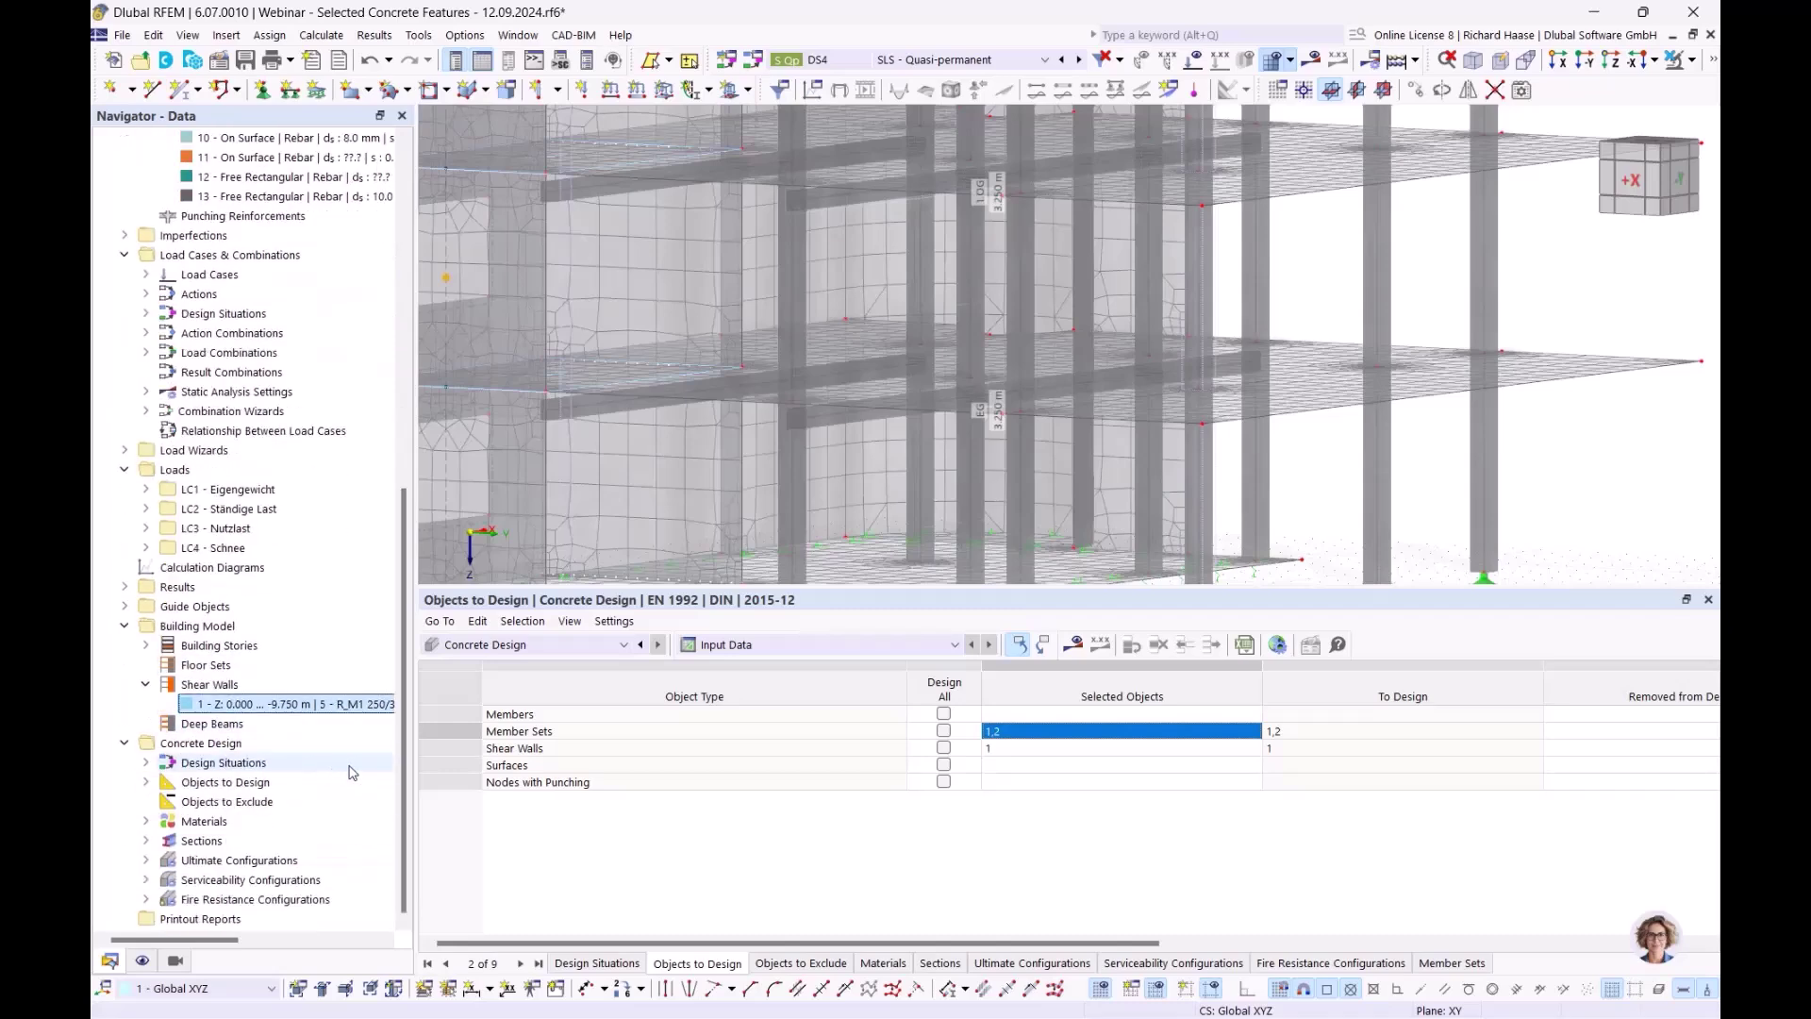
click(241, 903)
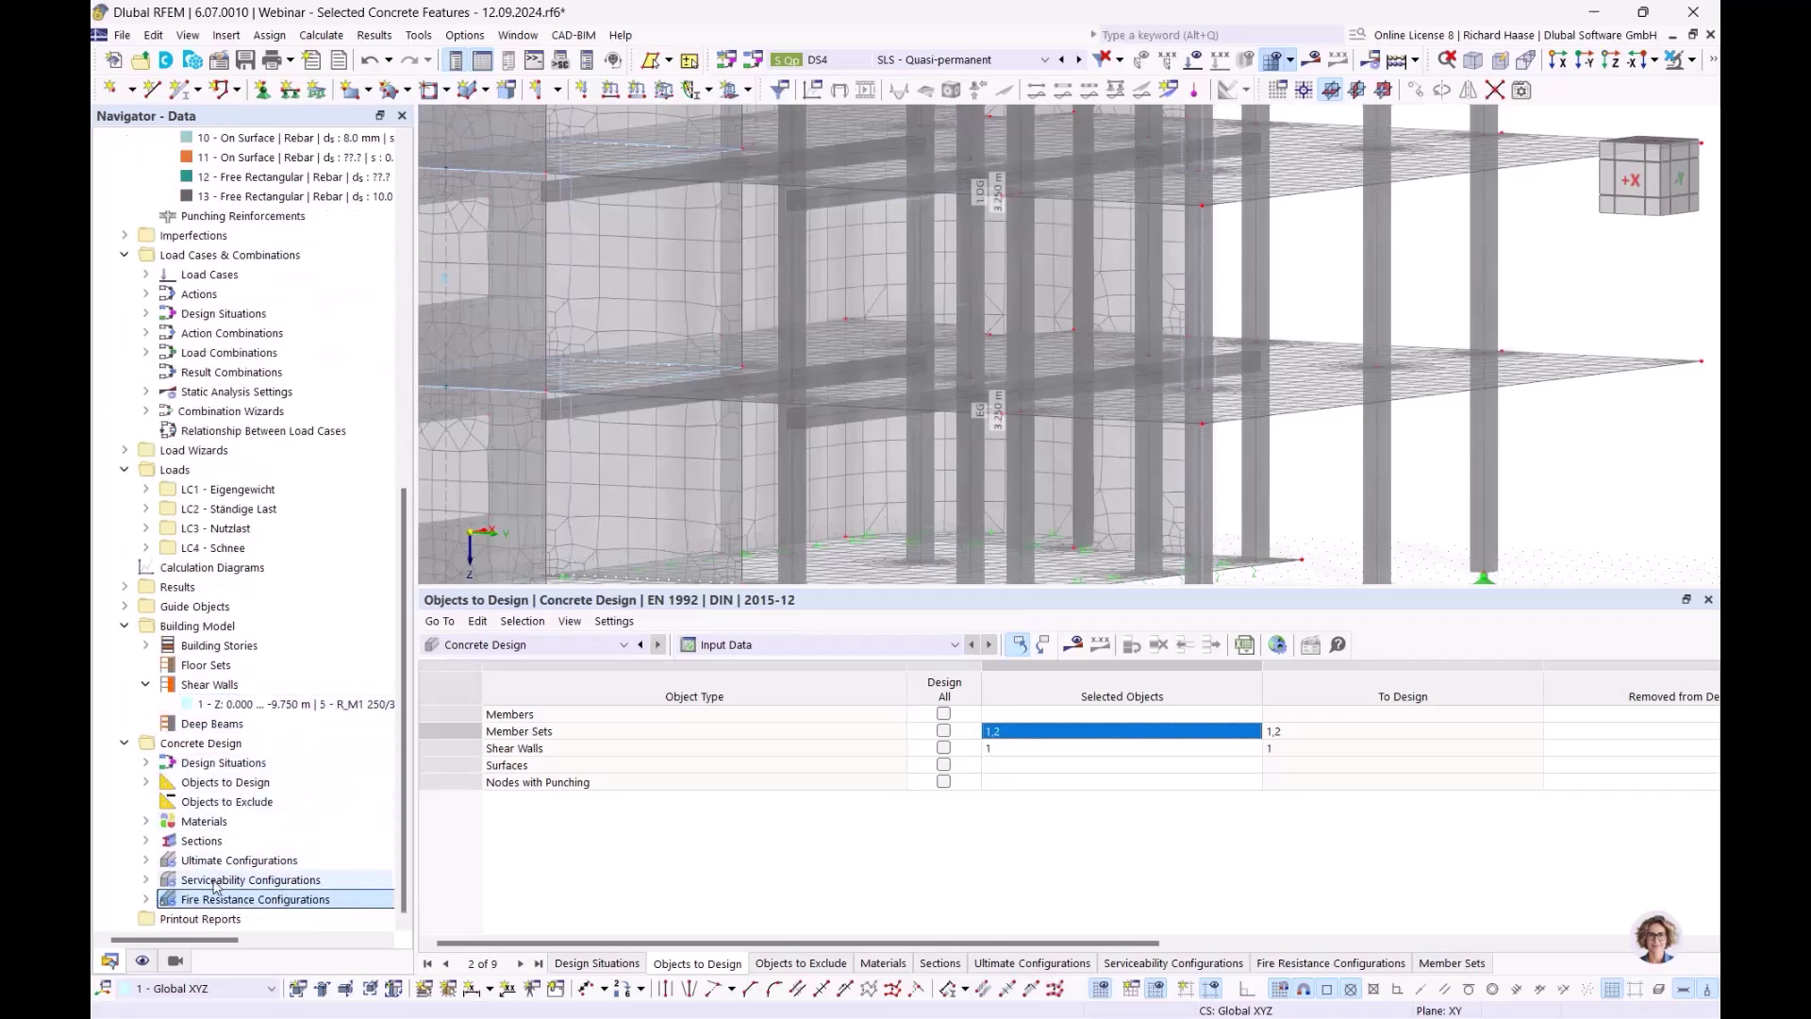
click(145, 899)
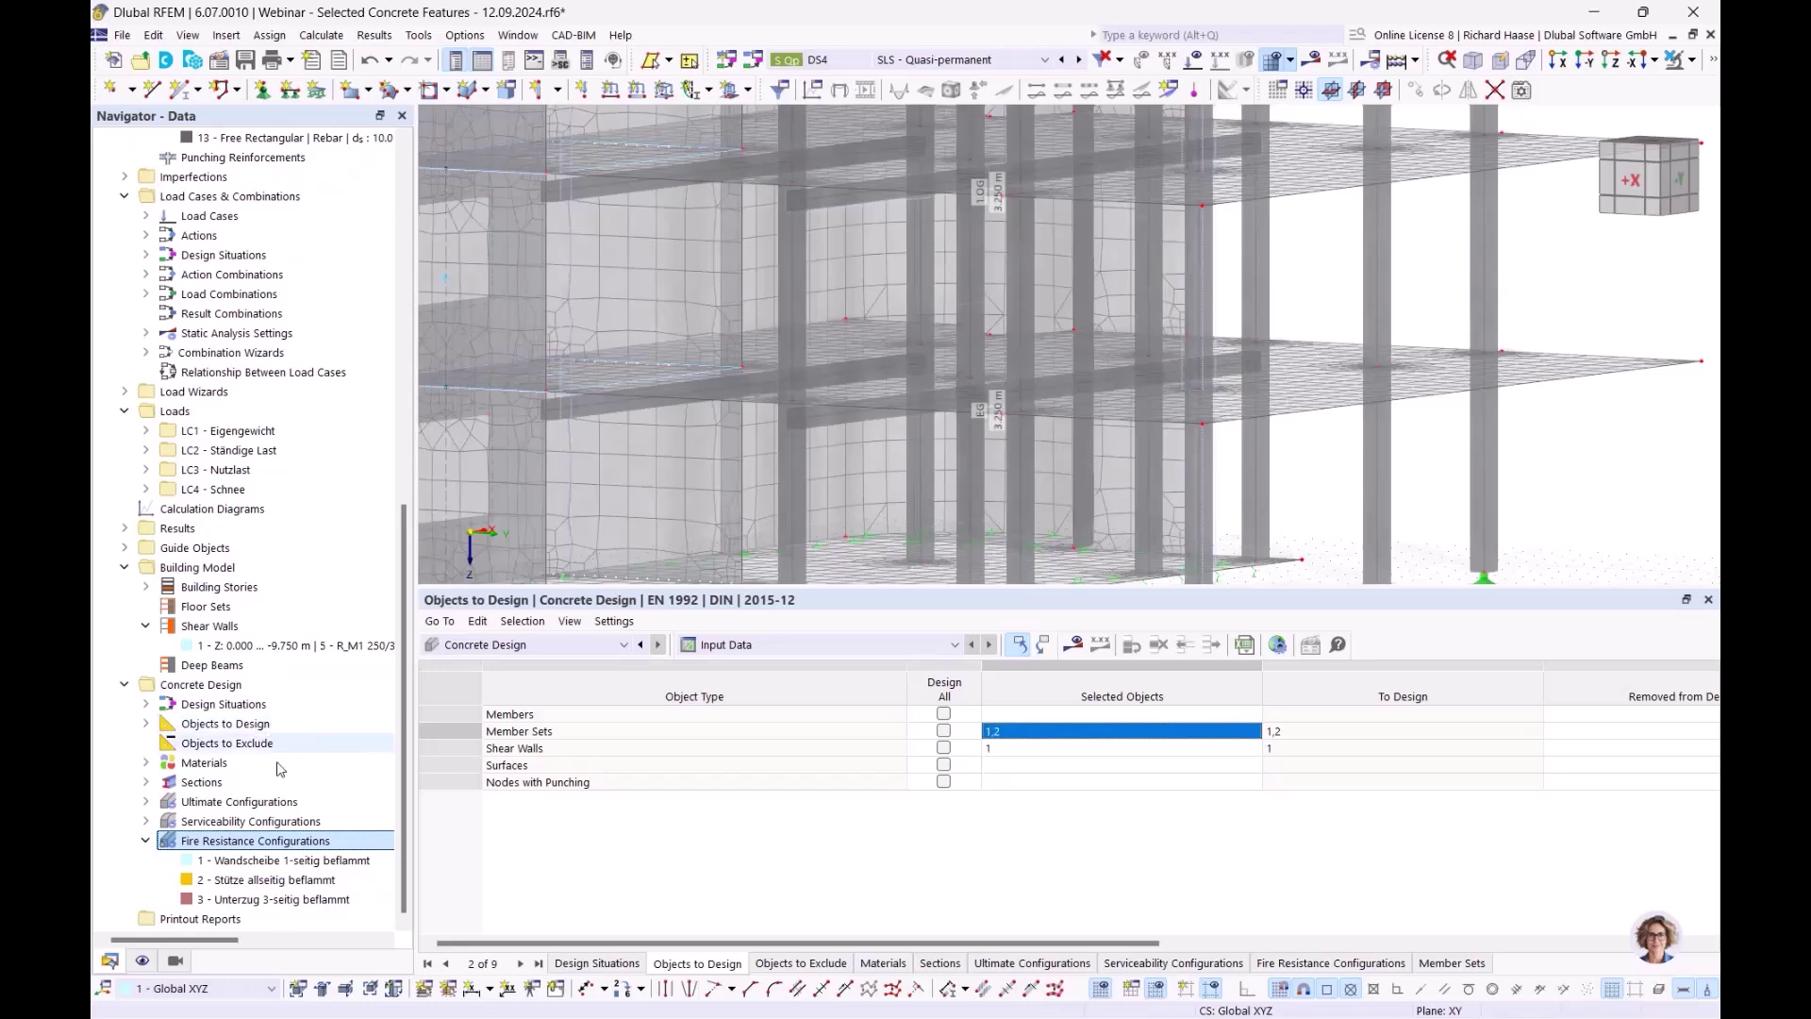
double_click(326, 862)
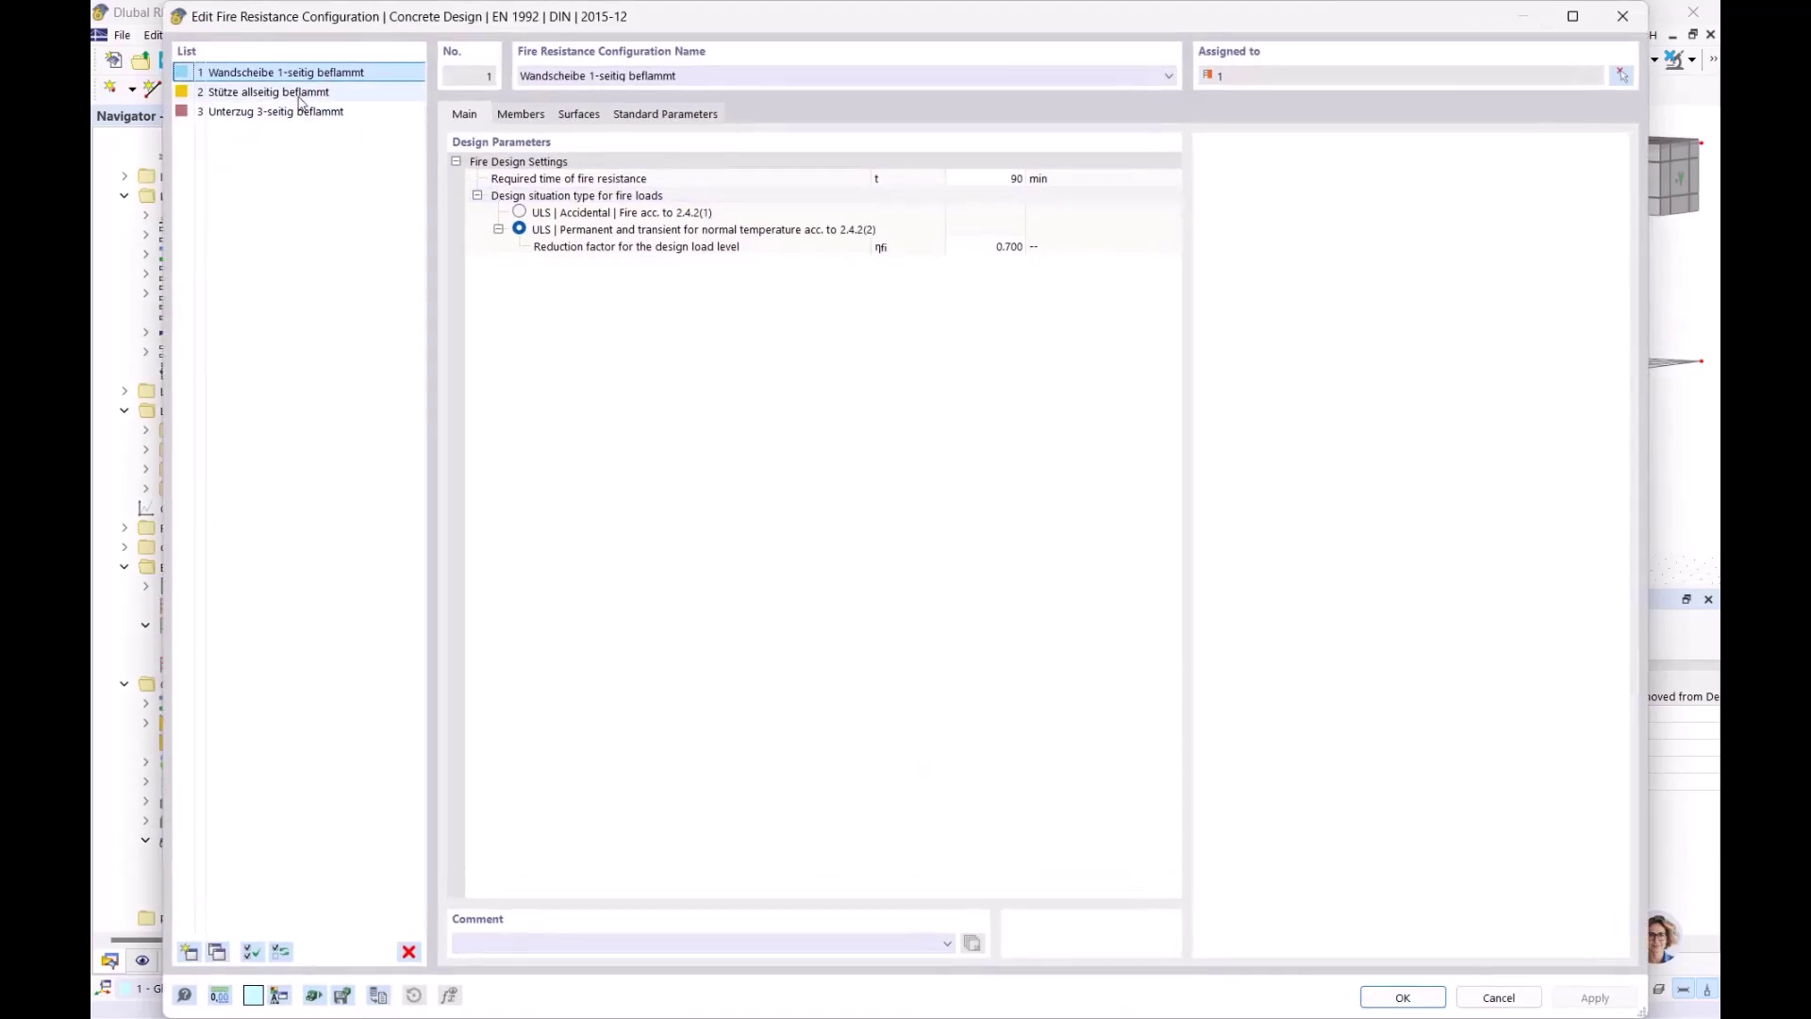
drag(637, 21, 699, 771)
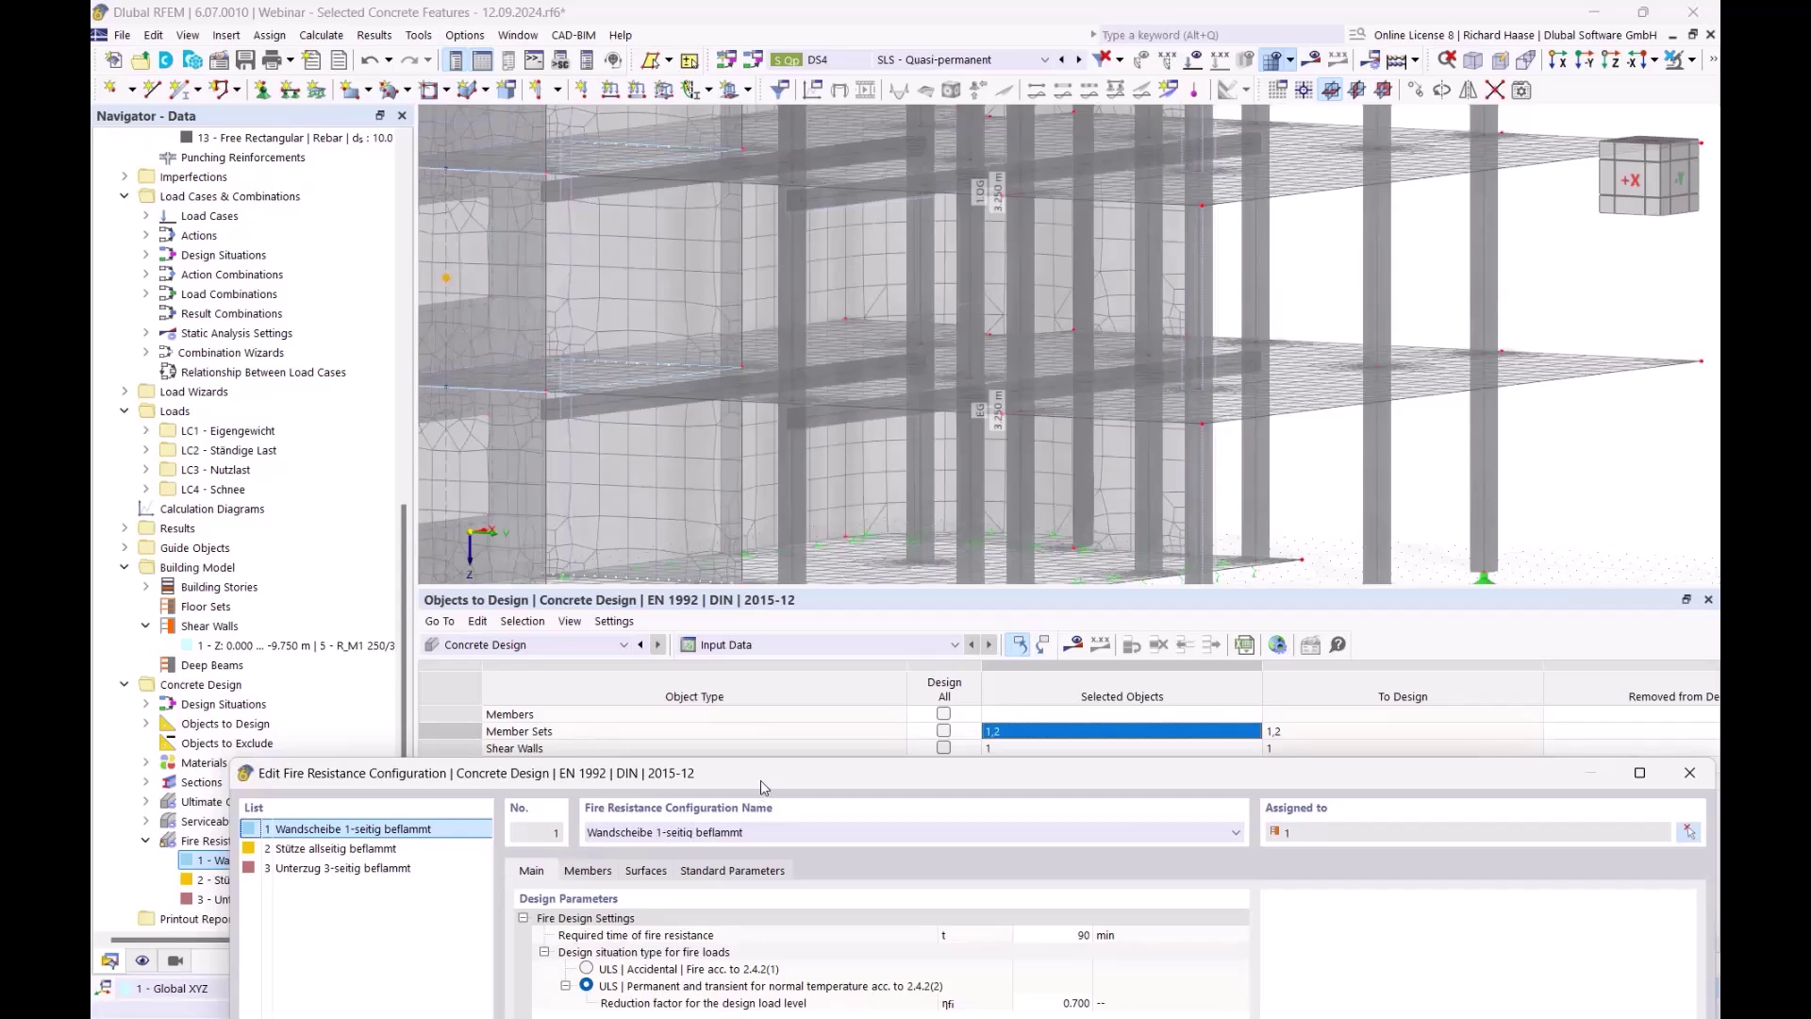
drag(762, 778, 696, 684)
click(573, 774)
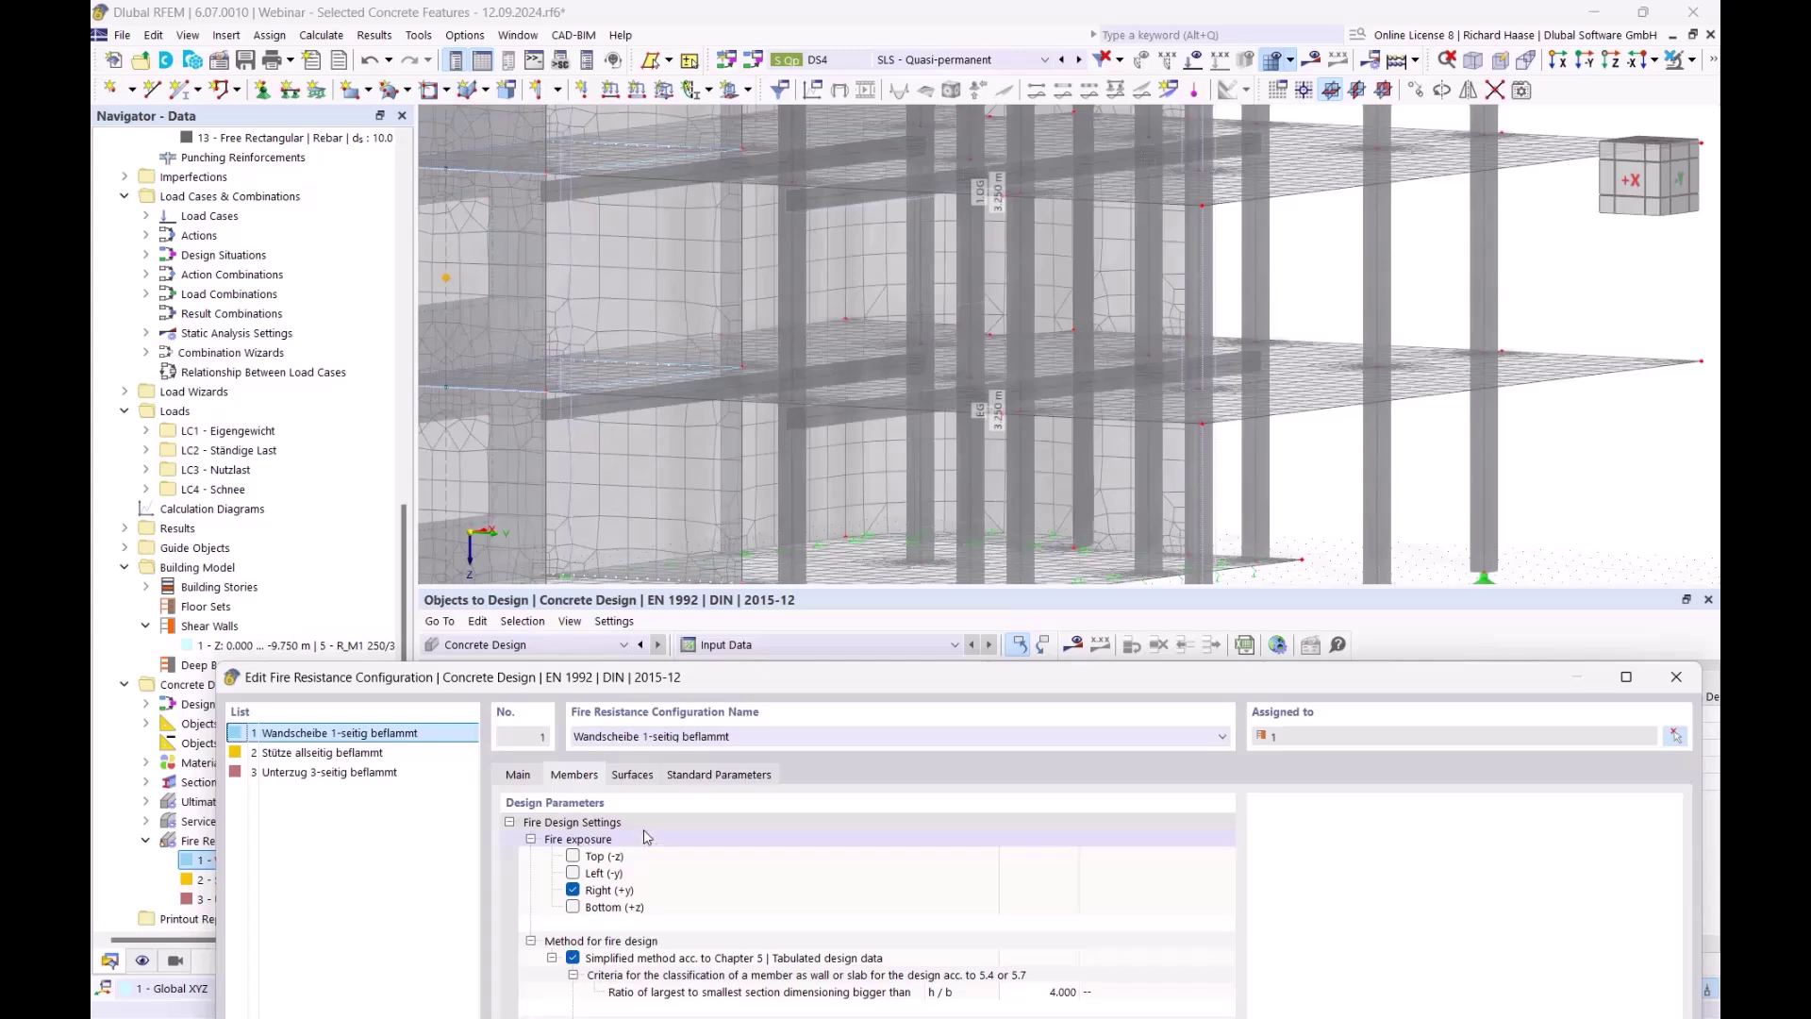
drag(722, 676, 670, 681)
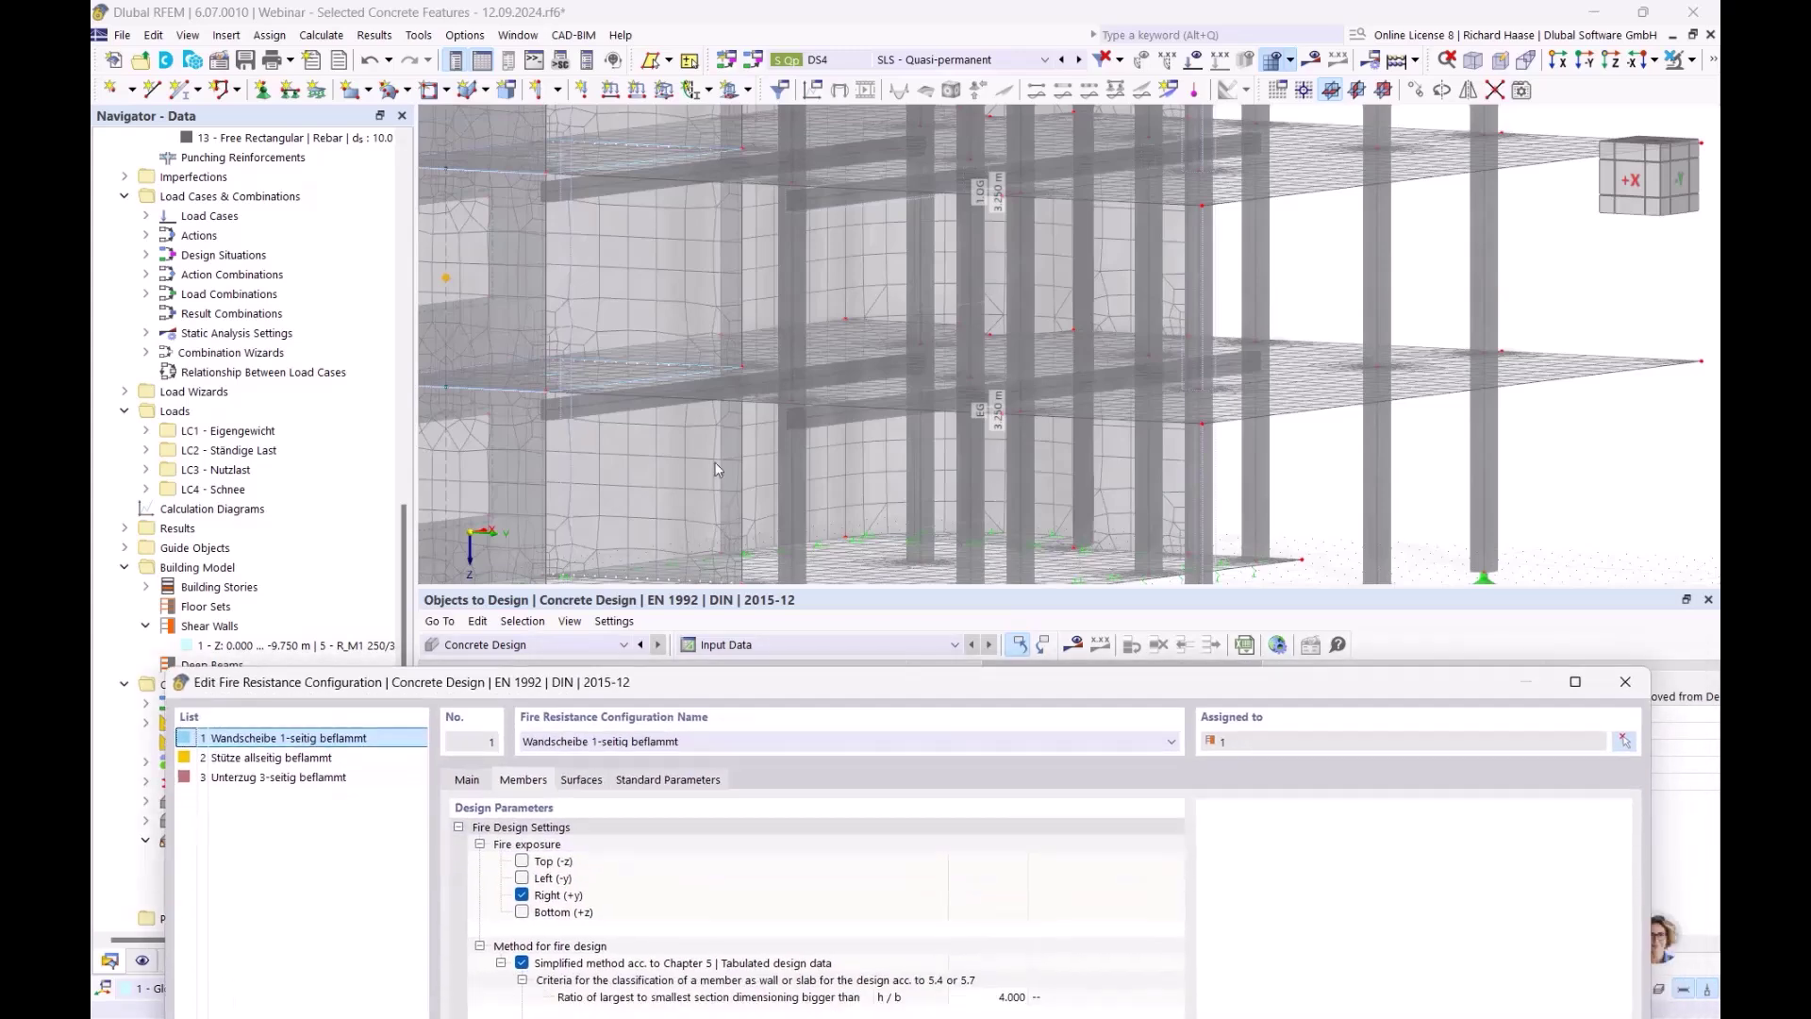
click(1625, 681)
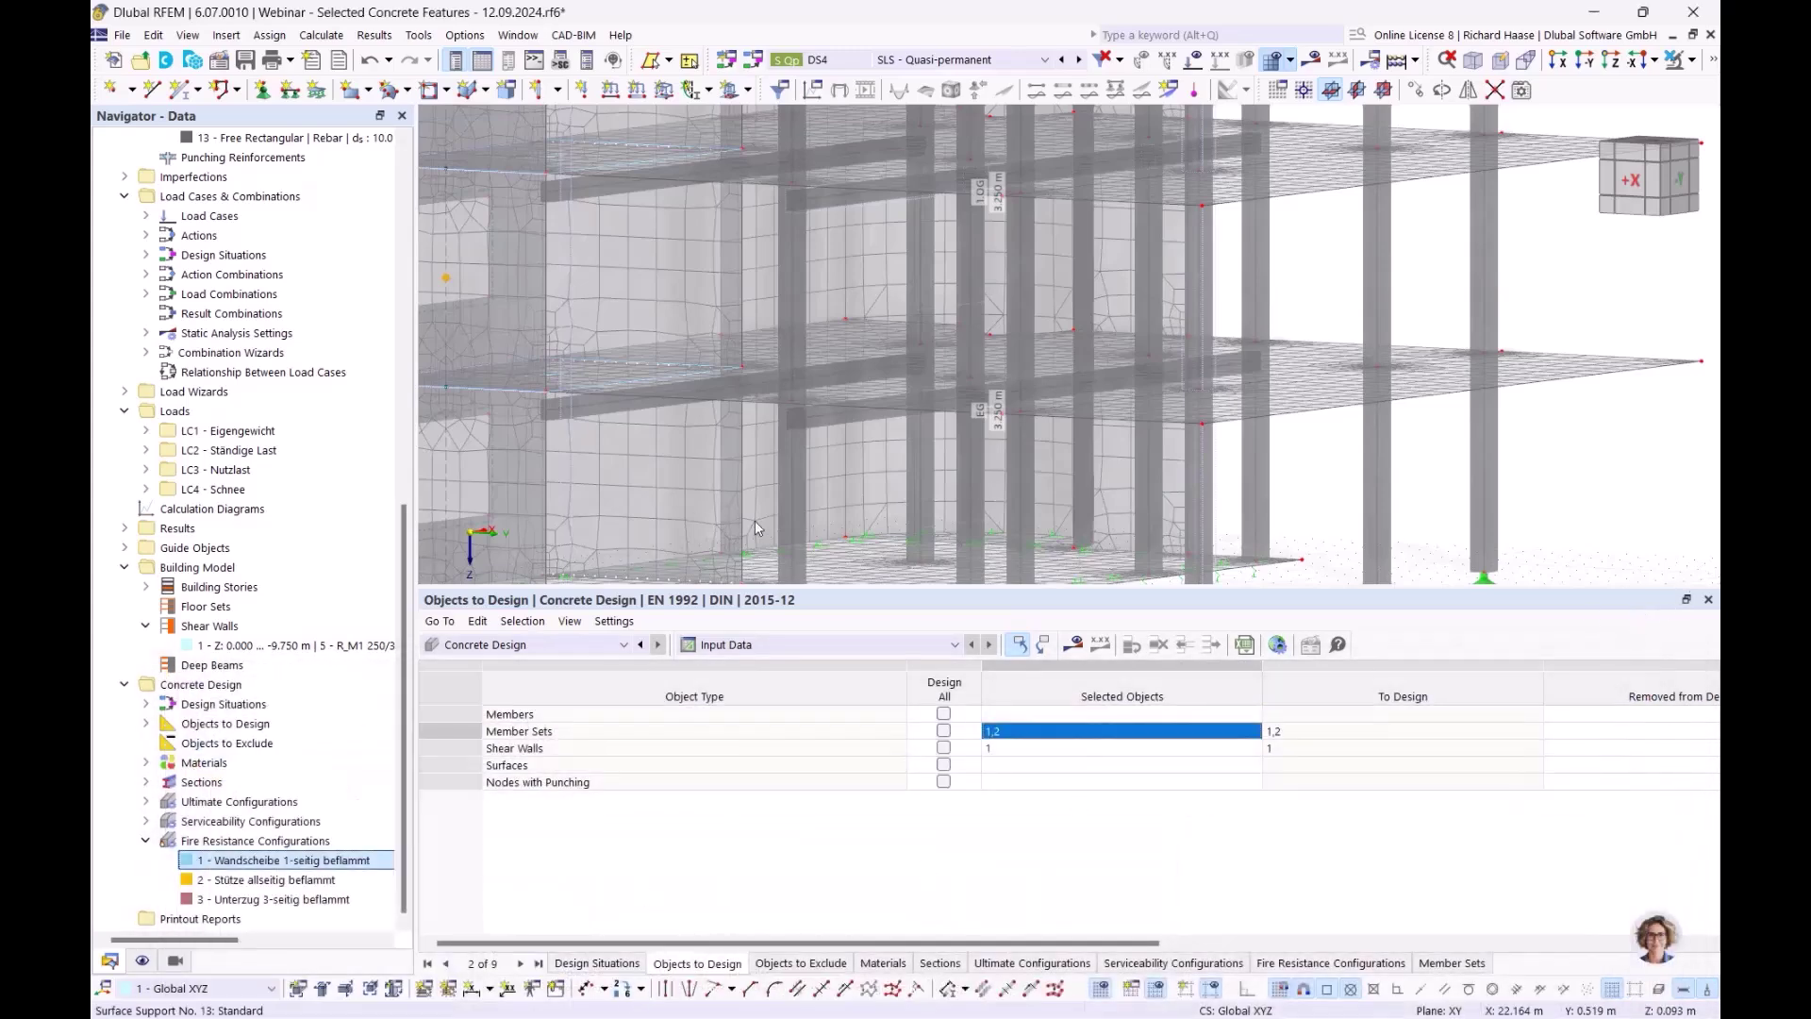
Compare the fire exposure sides of the wall, column and beam fire resistance configurations with their assigned objects in the model
scroll(754, 539, down, 3)
ctrl+middle_drag(872, 492, 812, 528)
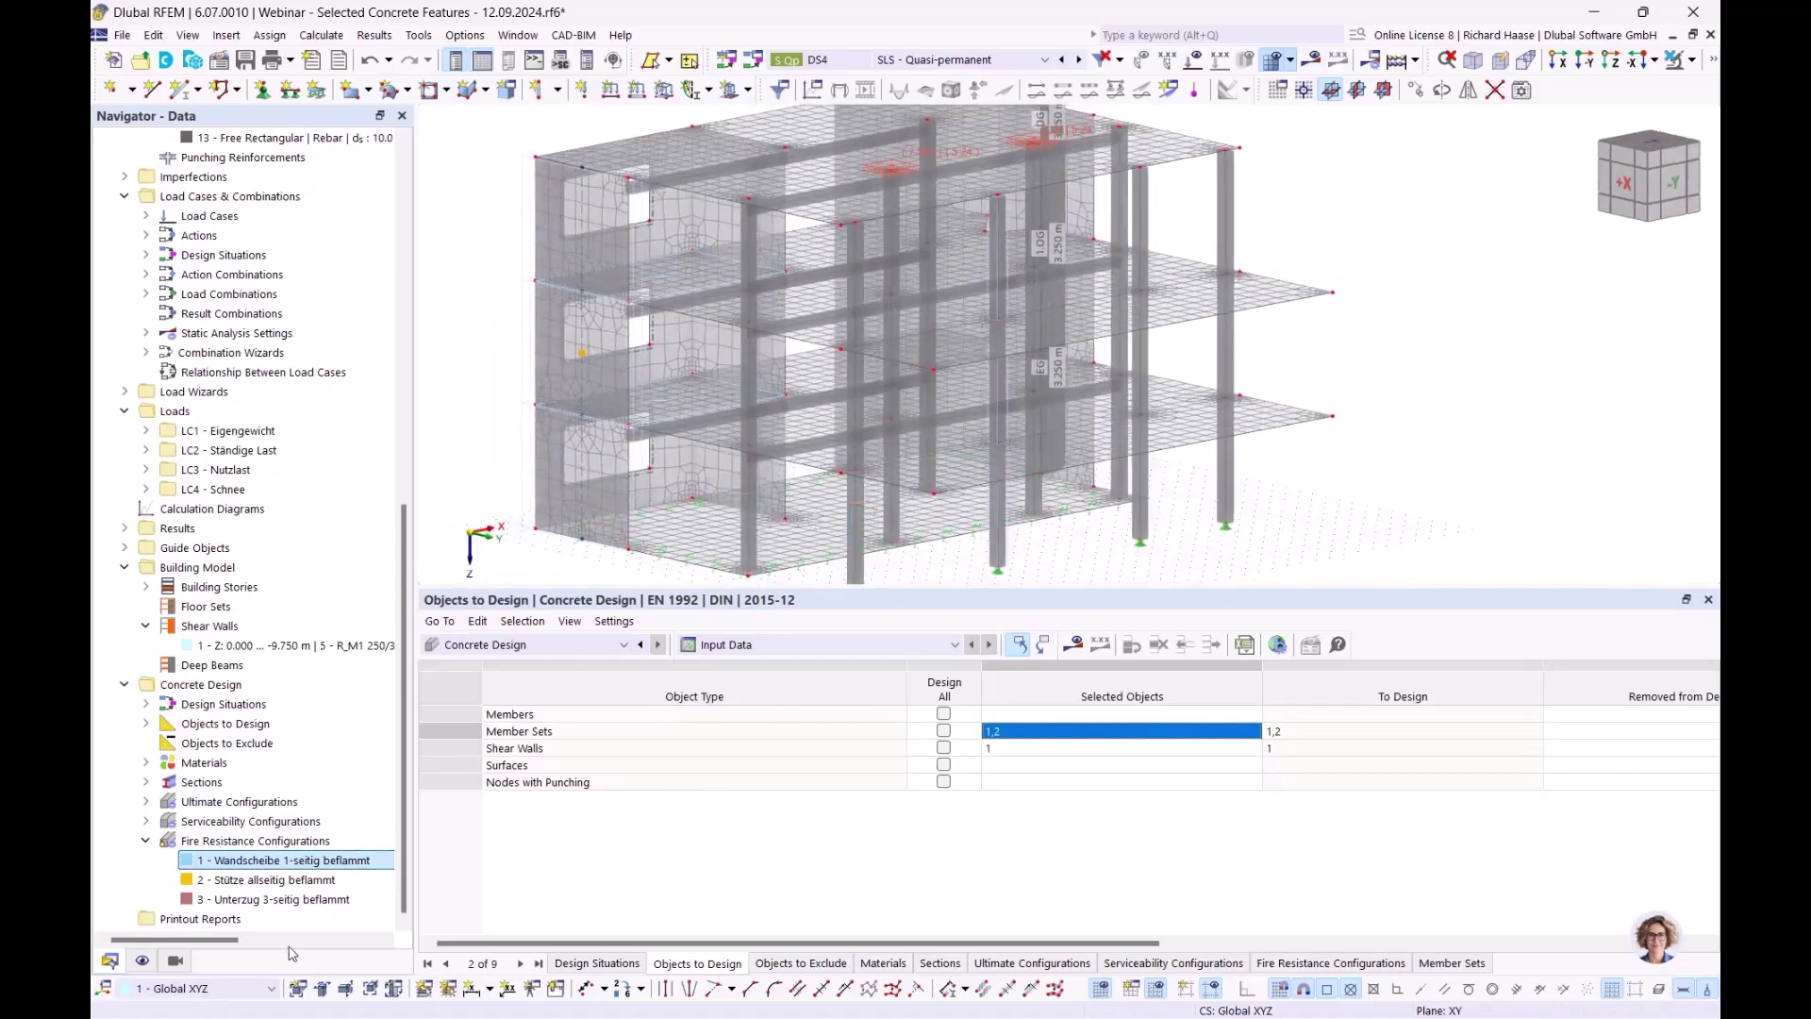
double_click(294, 860)
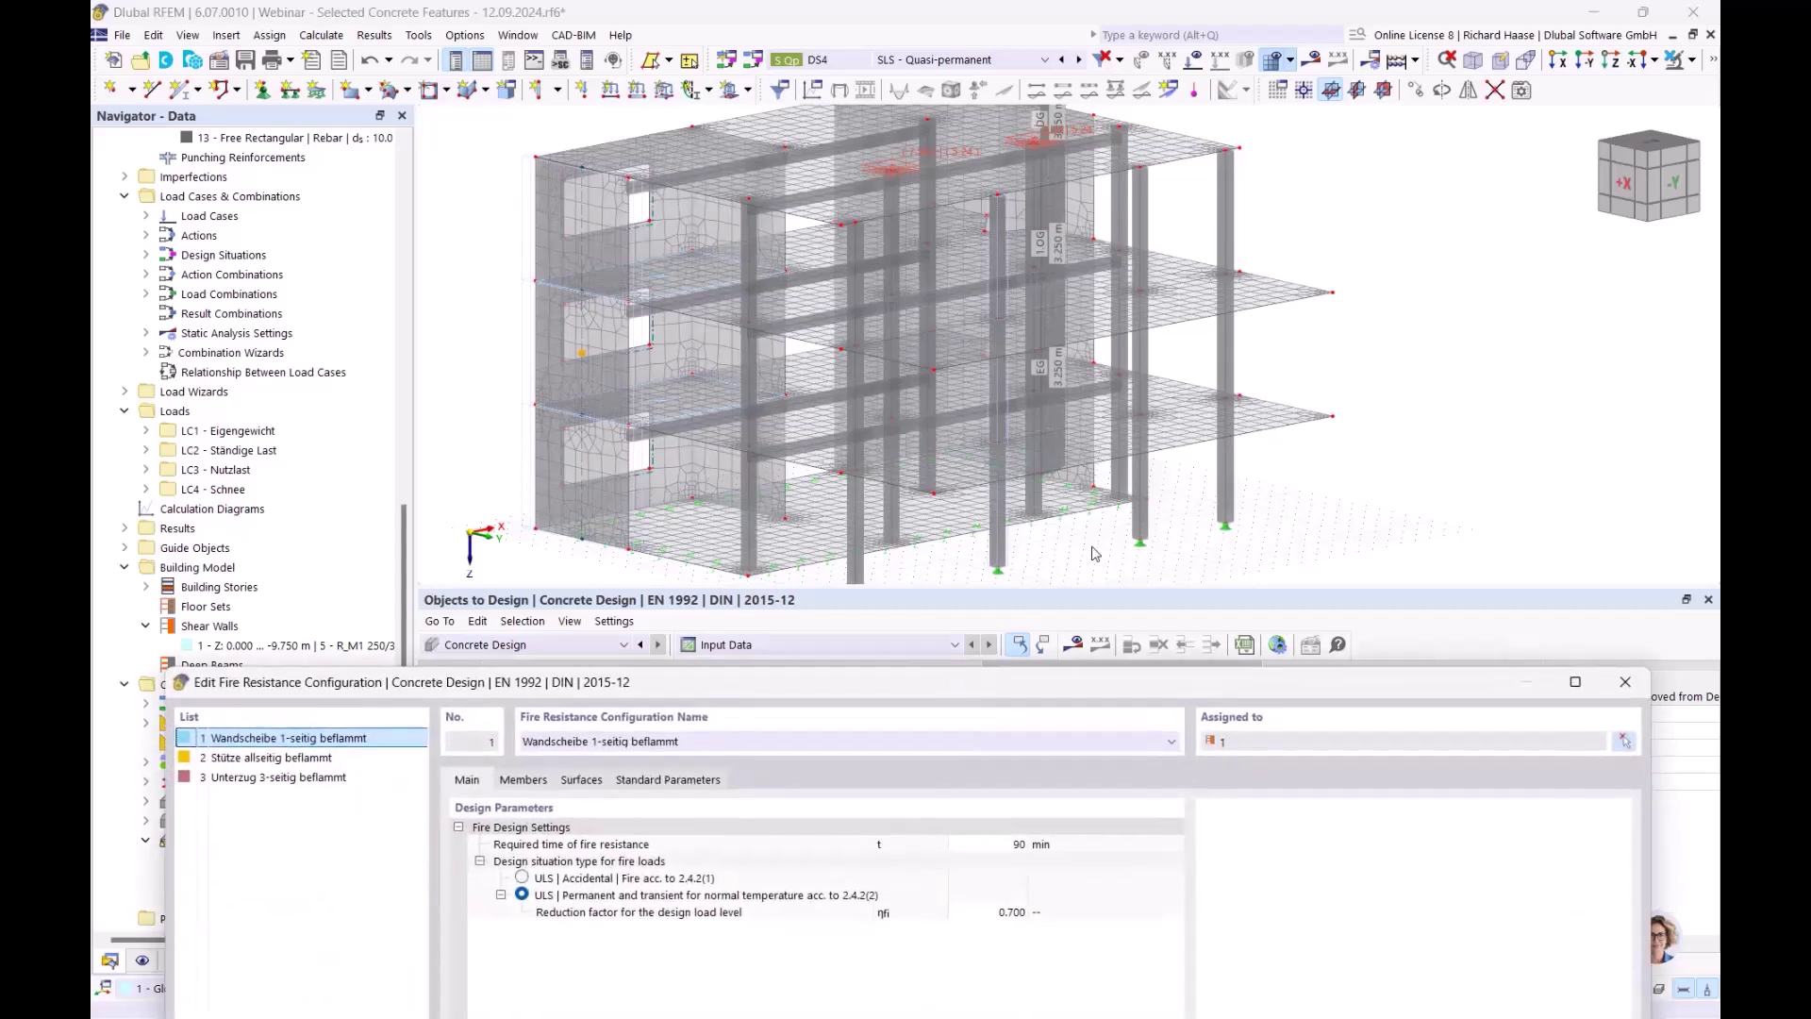
drag(702, 685, 761, 608)
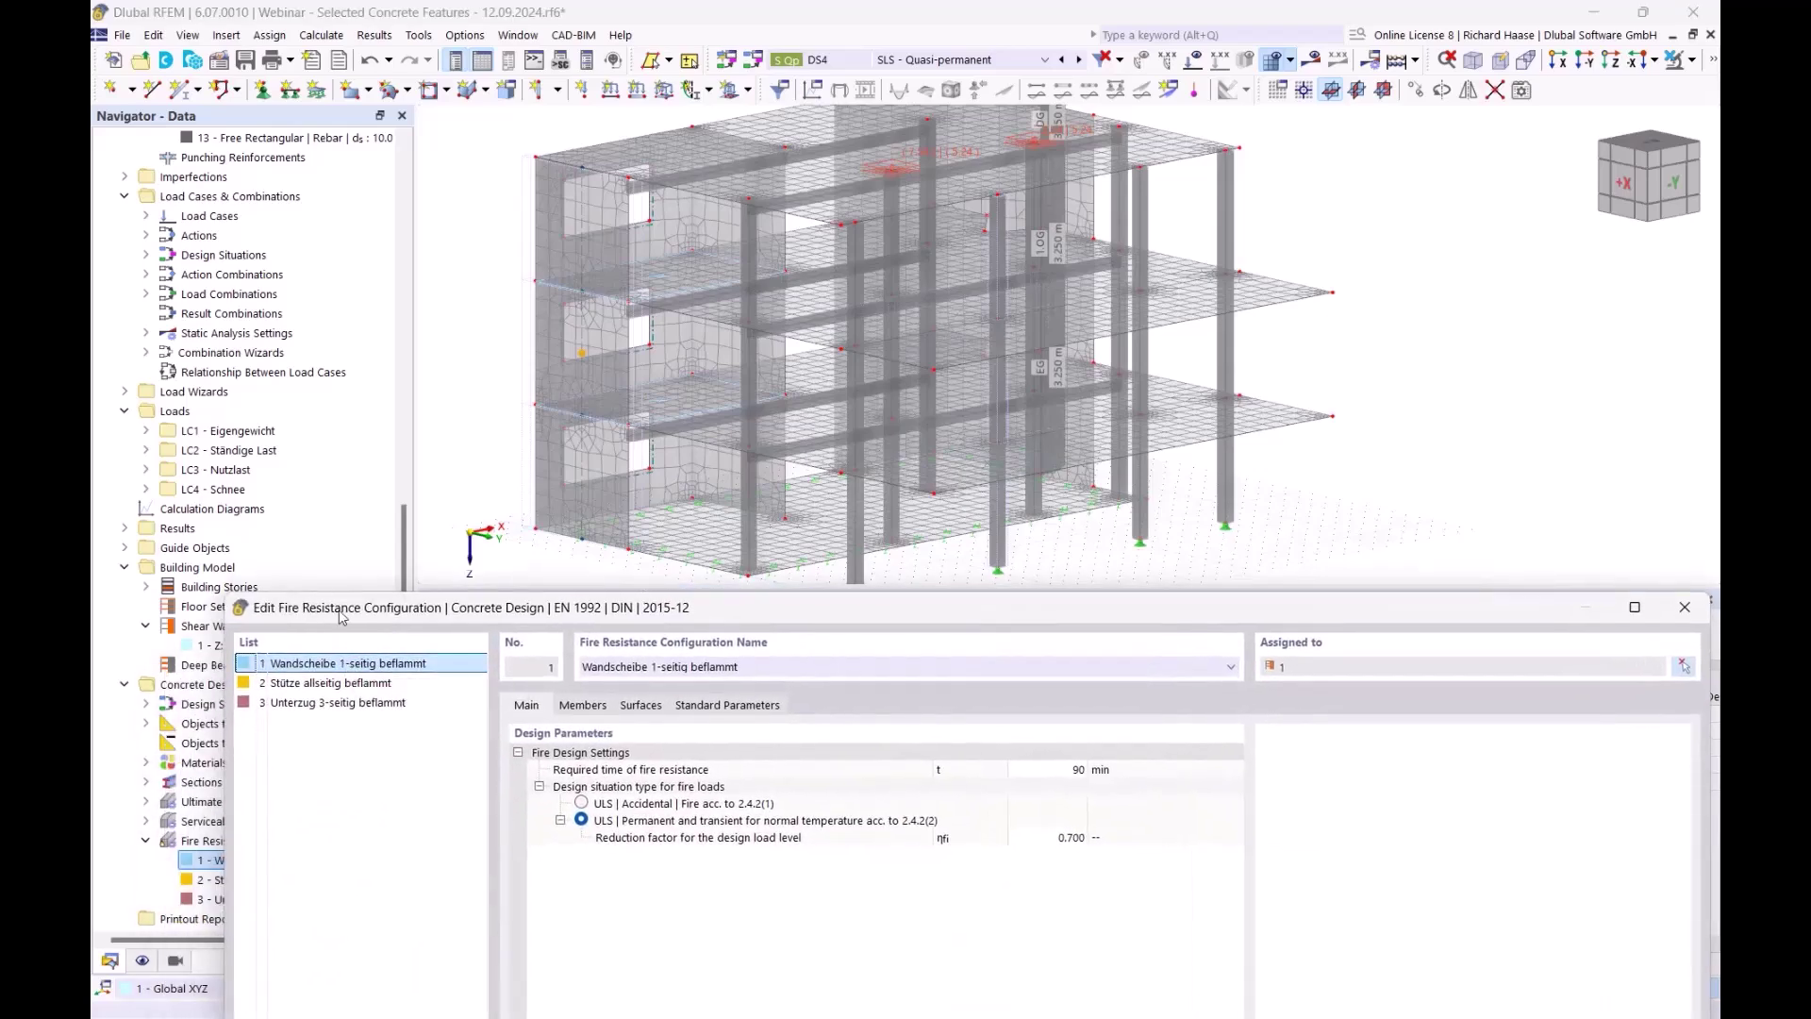
click(595, 706)
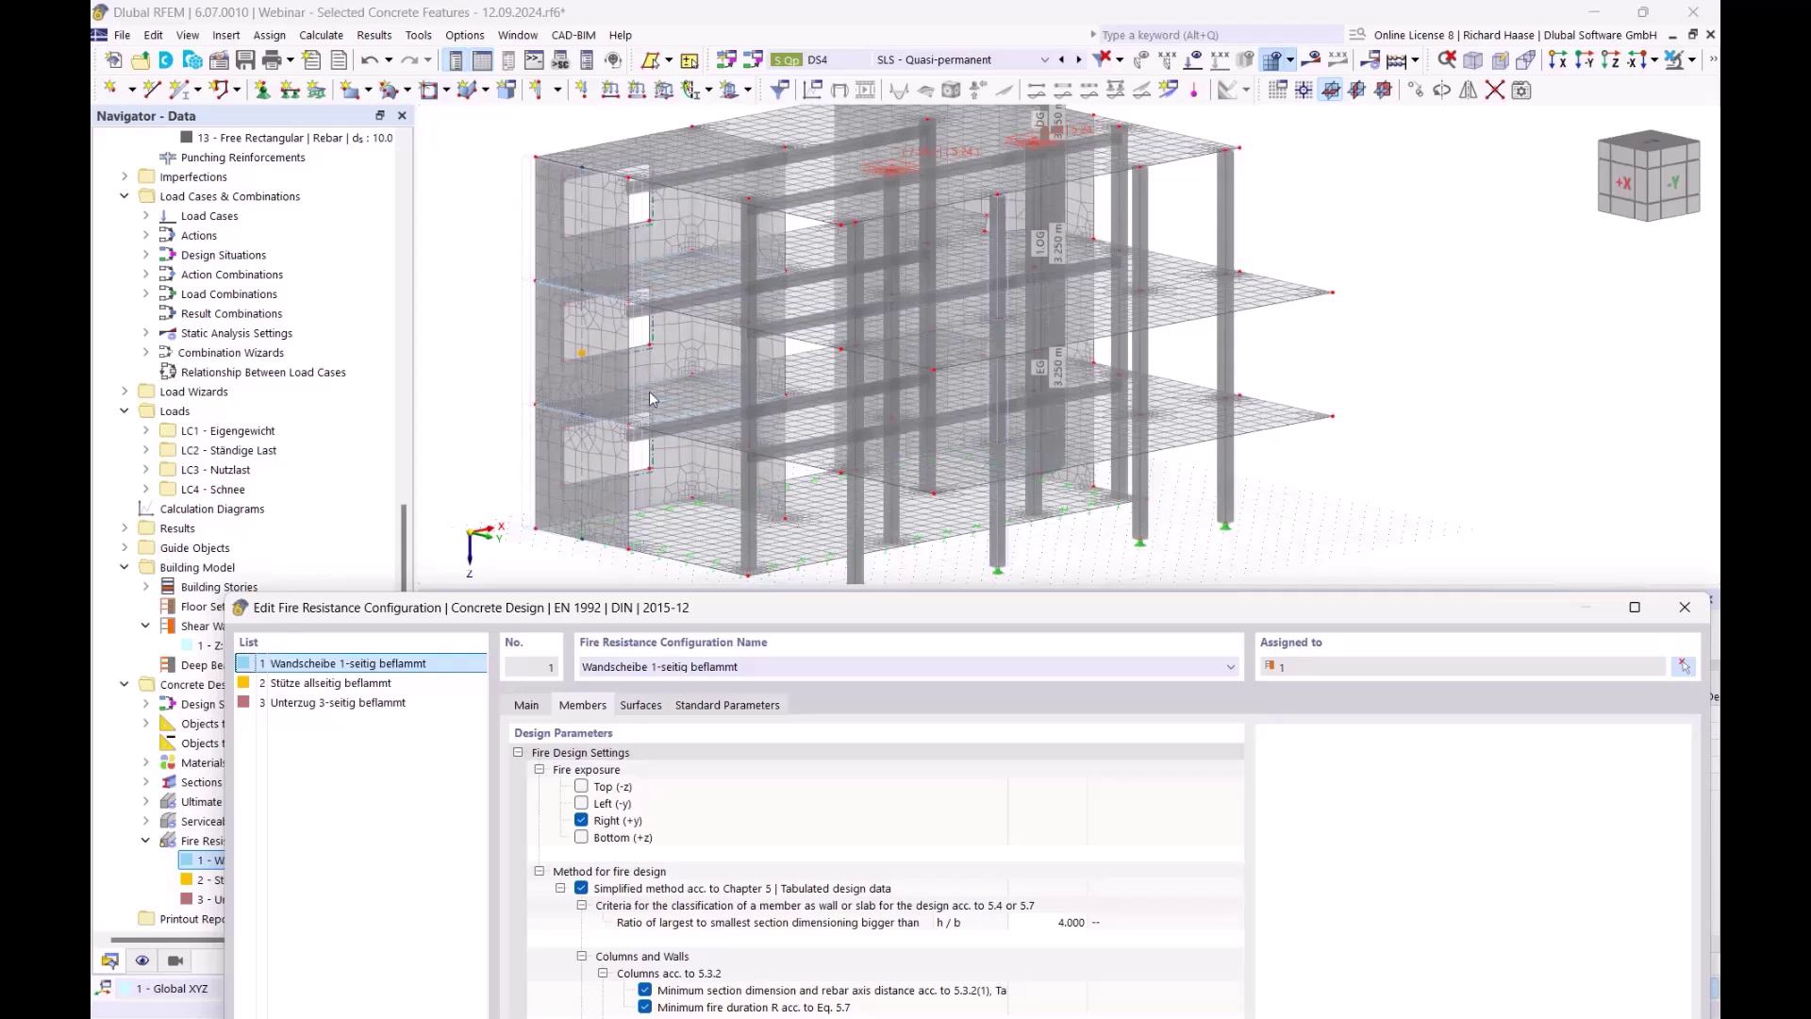
click(359, 683)
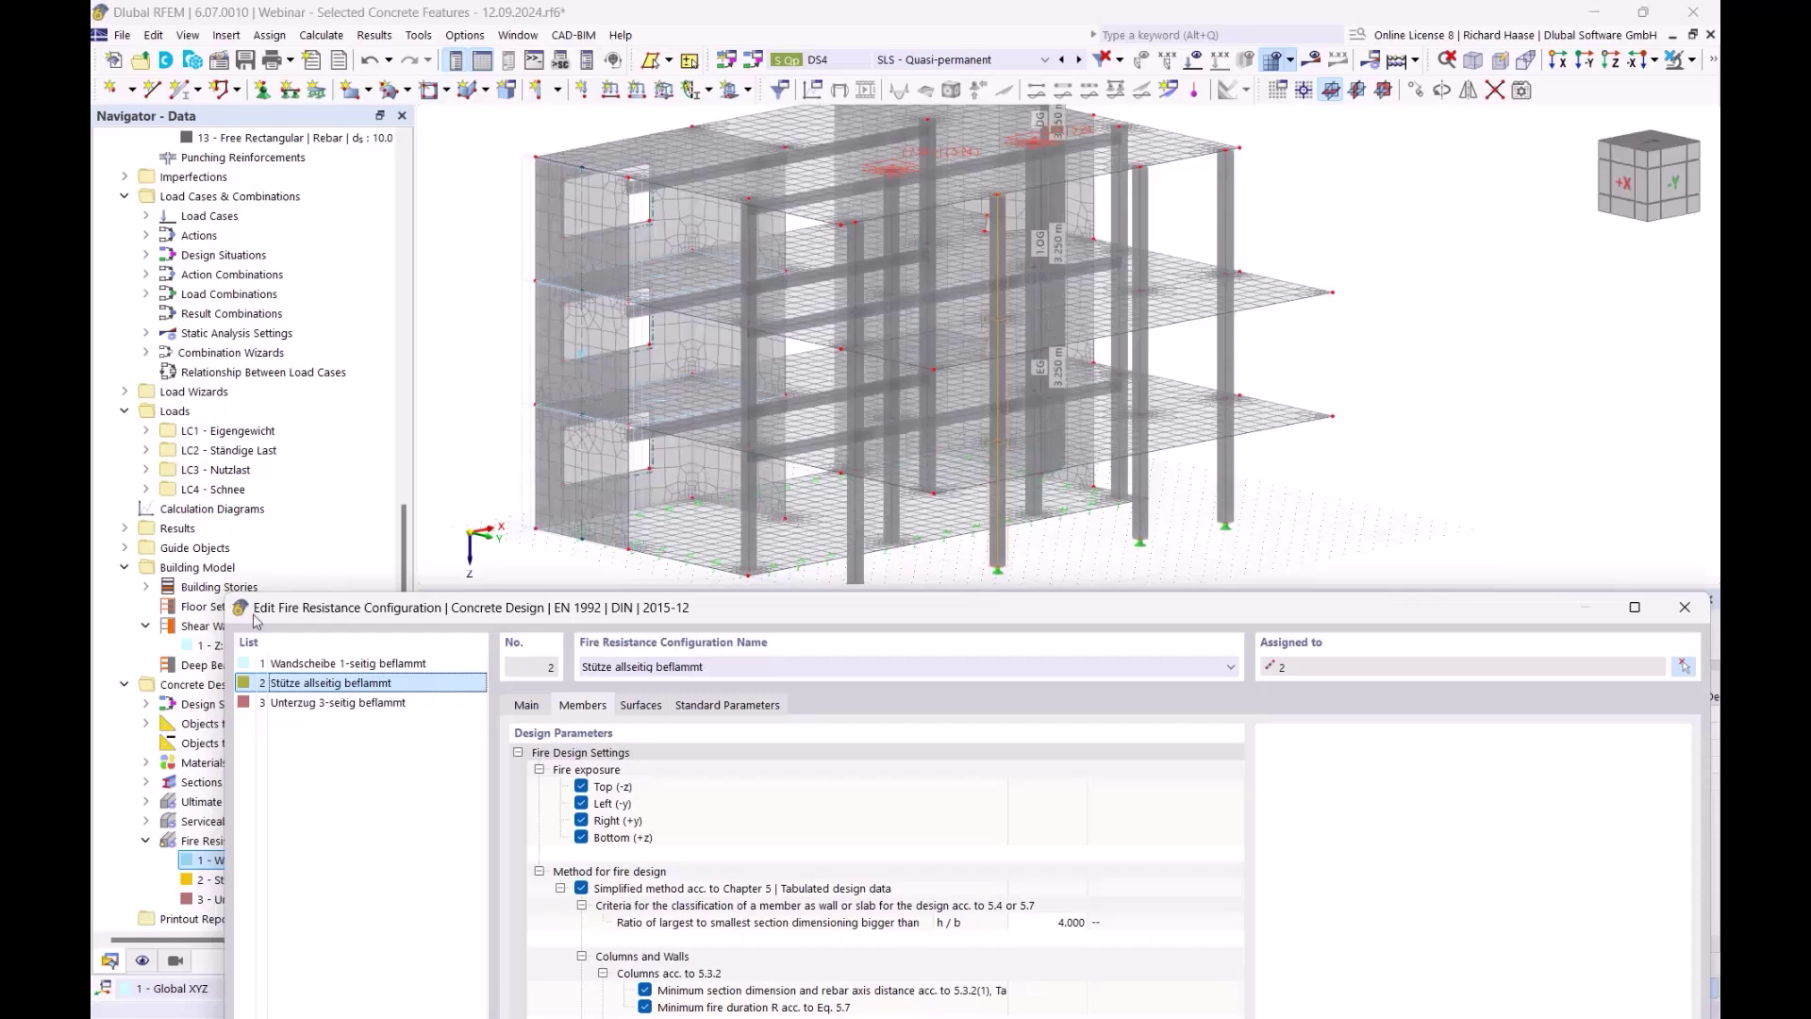
click(362, 703)
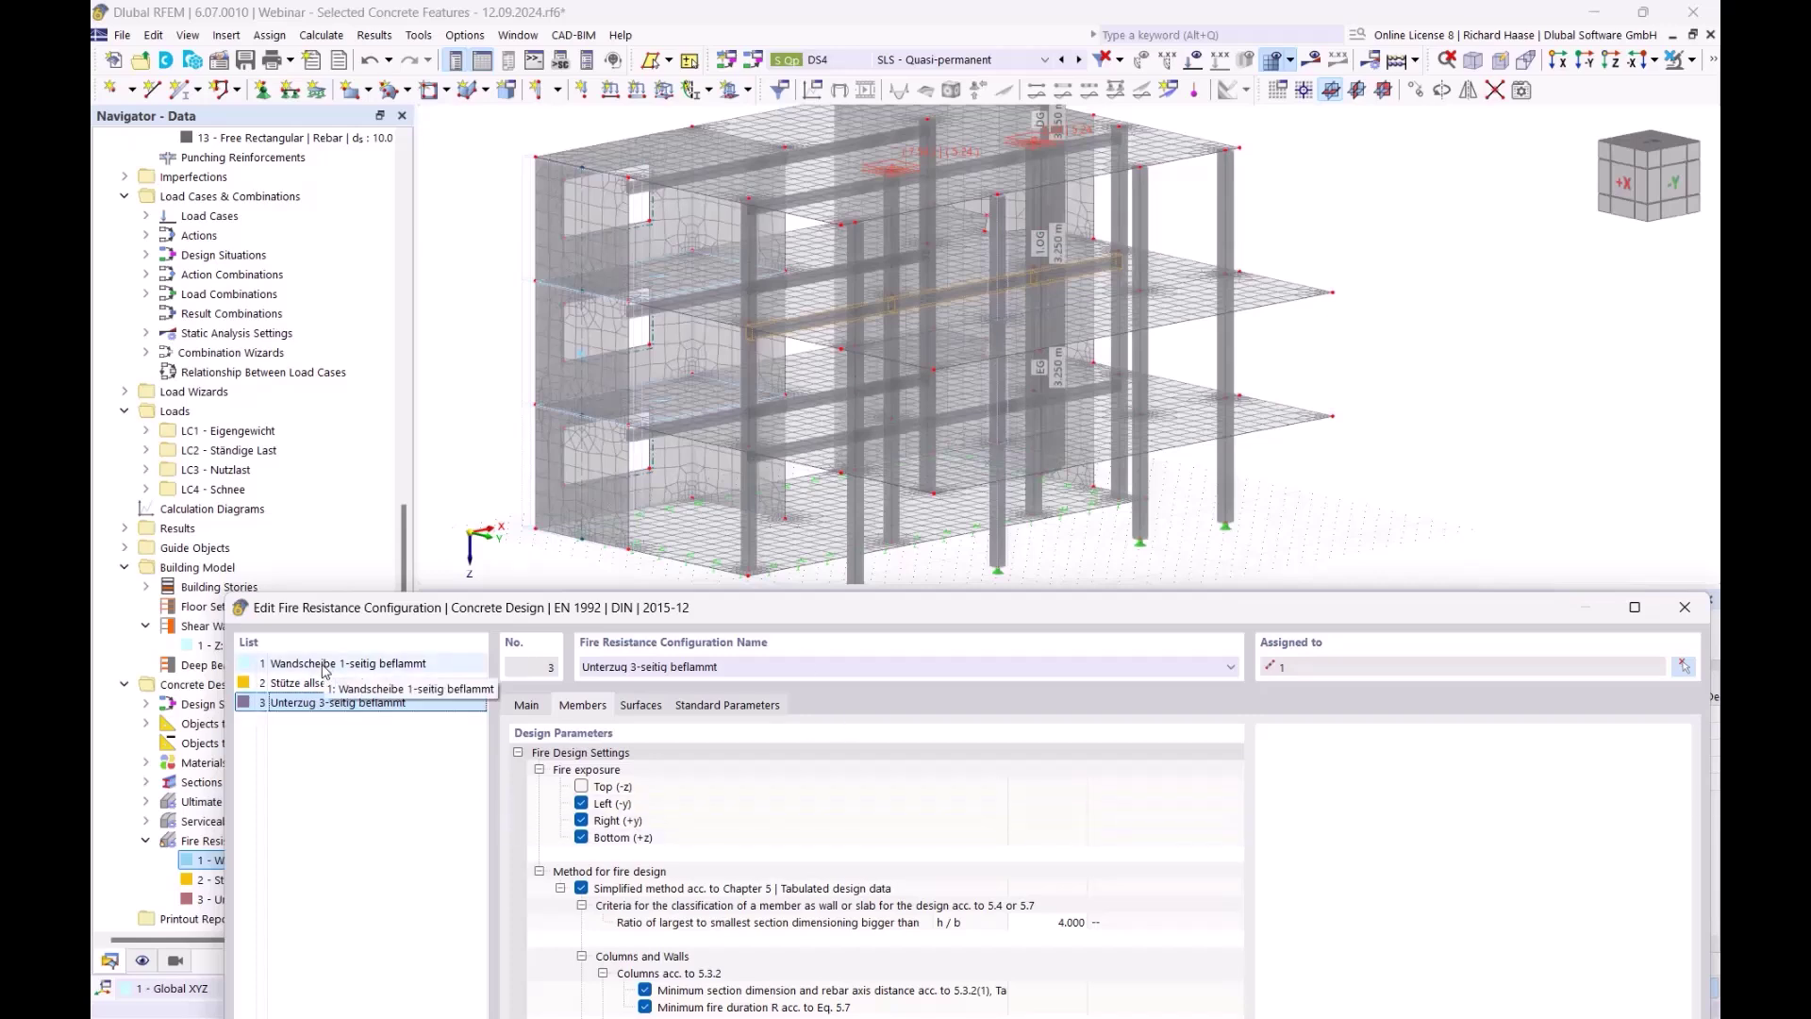
drag(571, 618, 569, 442)
drag(699, 438, 752, 591)
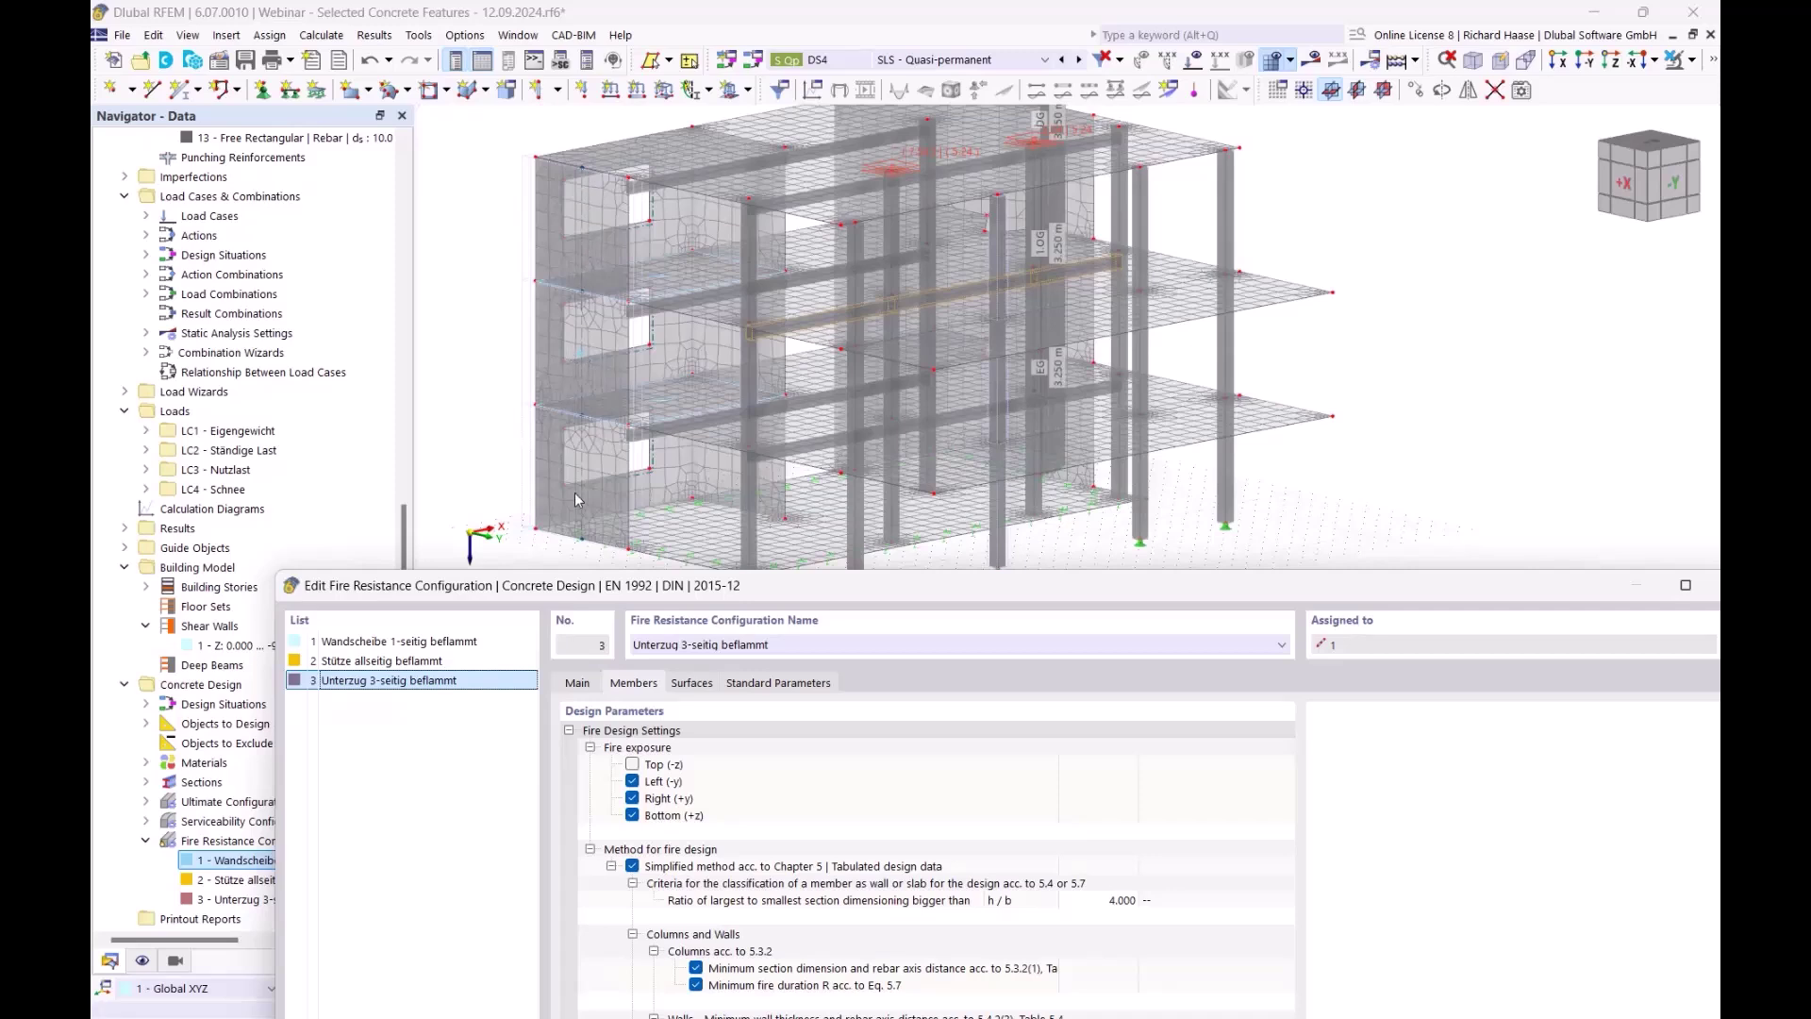
Examine the section dimension ratio h/b that classifies members as wall or slab in configuration "Unterzug 3-seitig beflammt"
drag(855, 601, 847, 349)
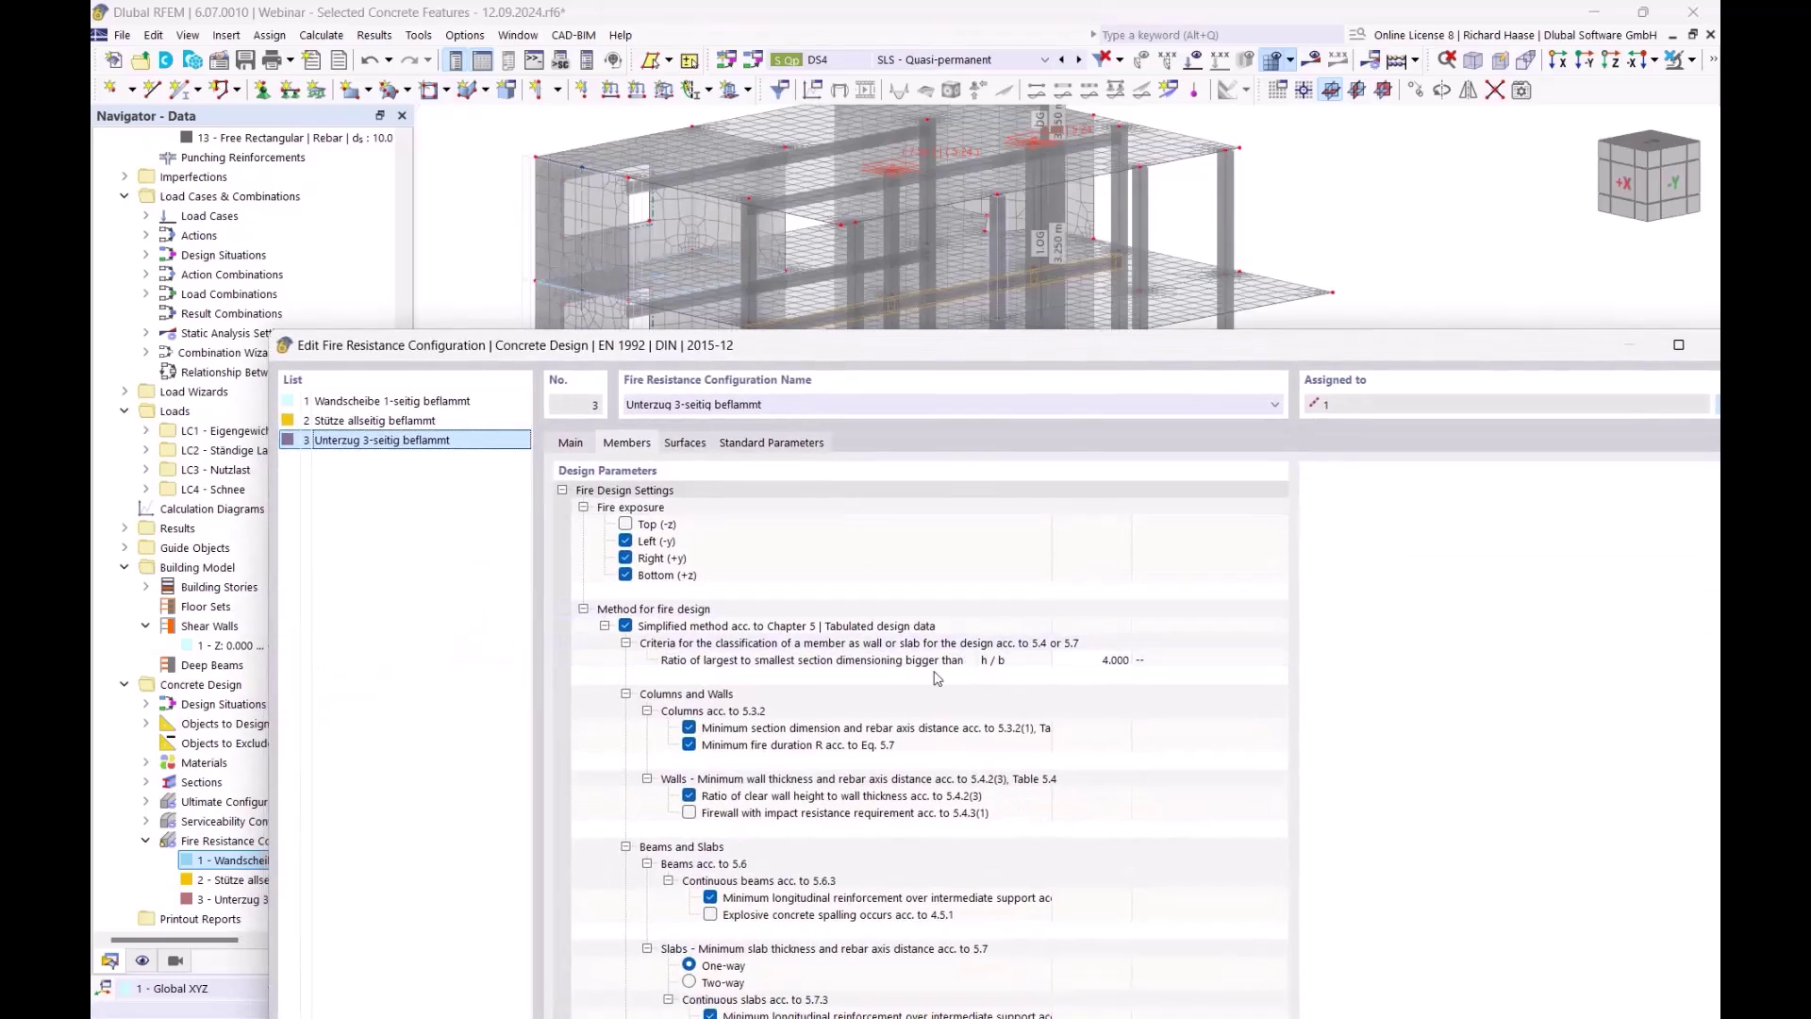
click(872, 665)
click(766, 645)
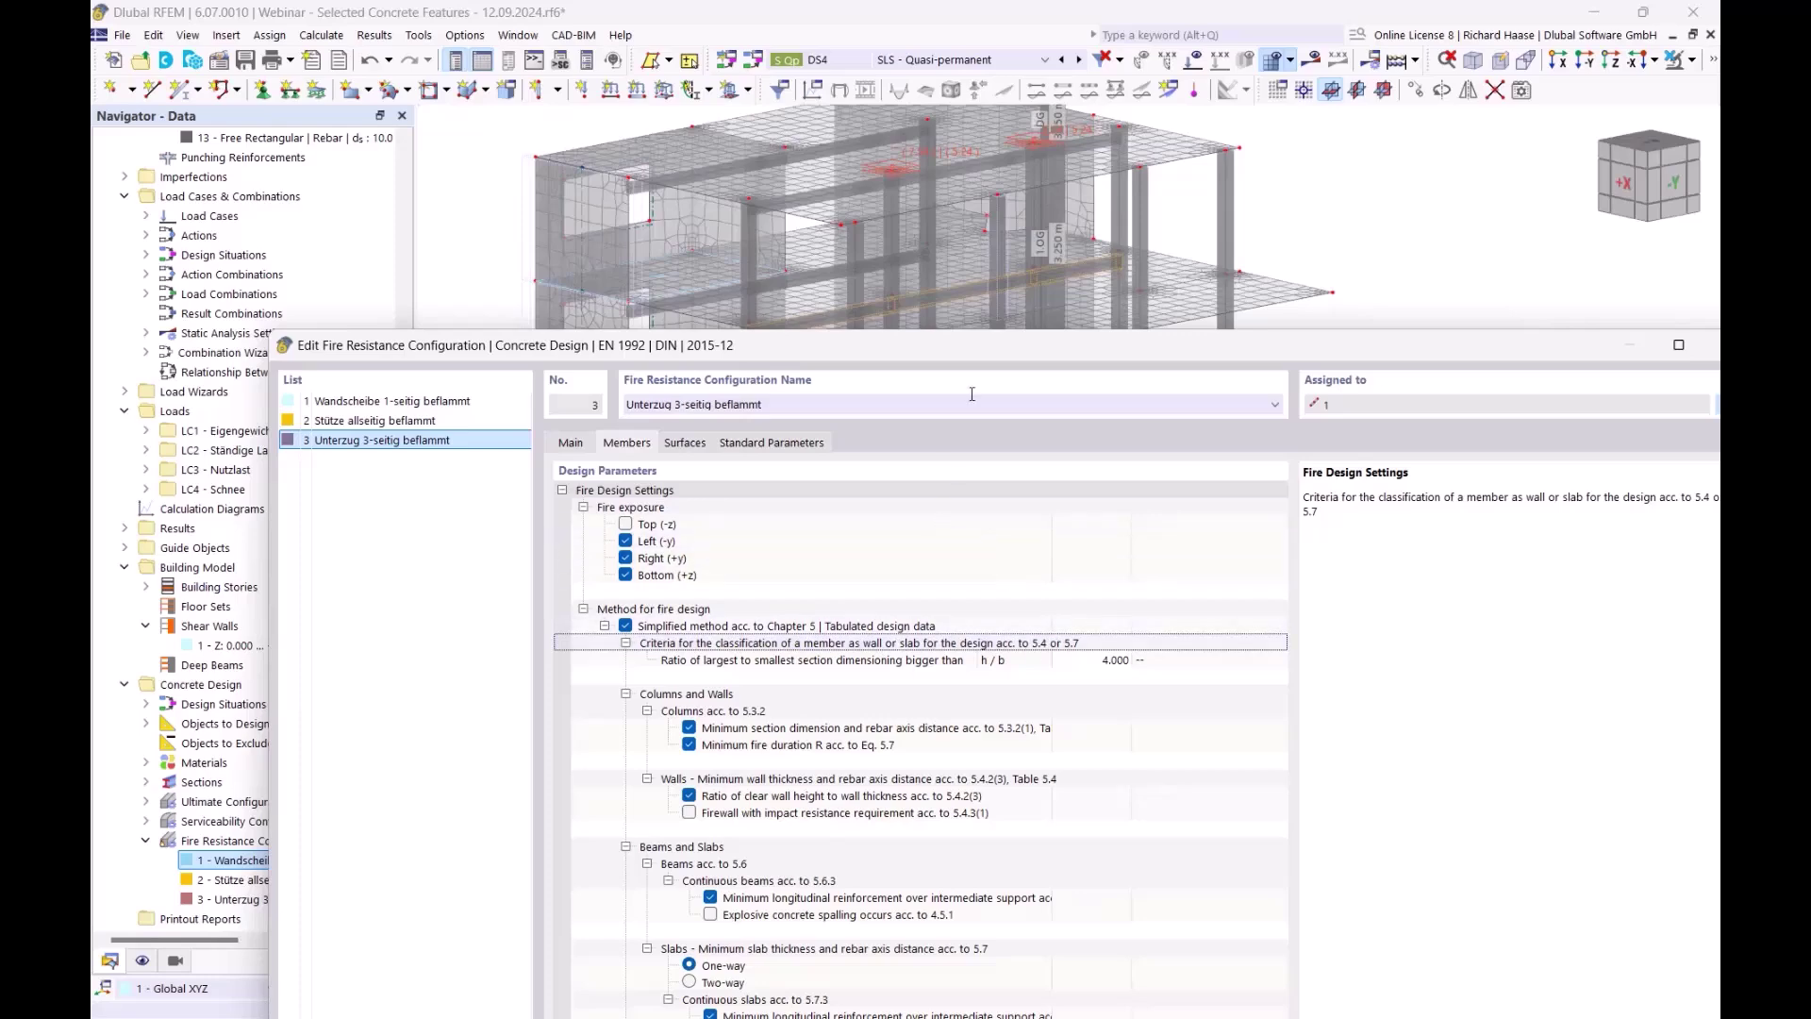
drag(996, 351, 920, 402)
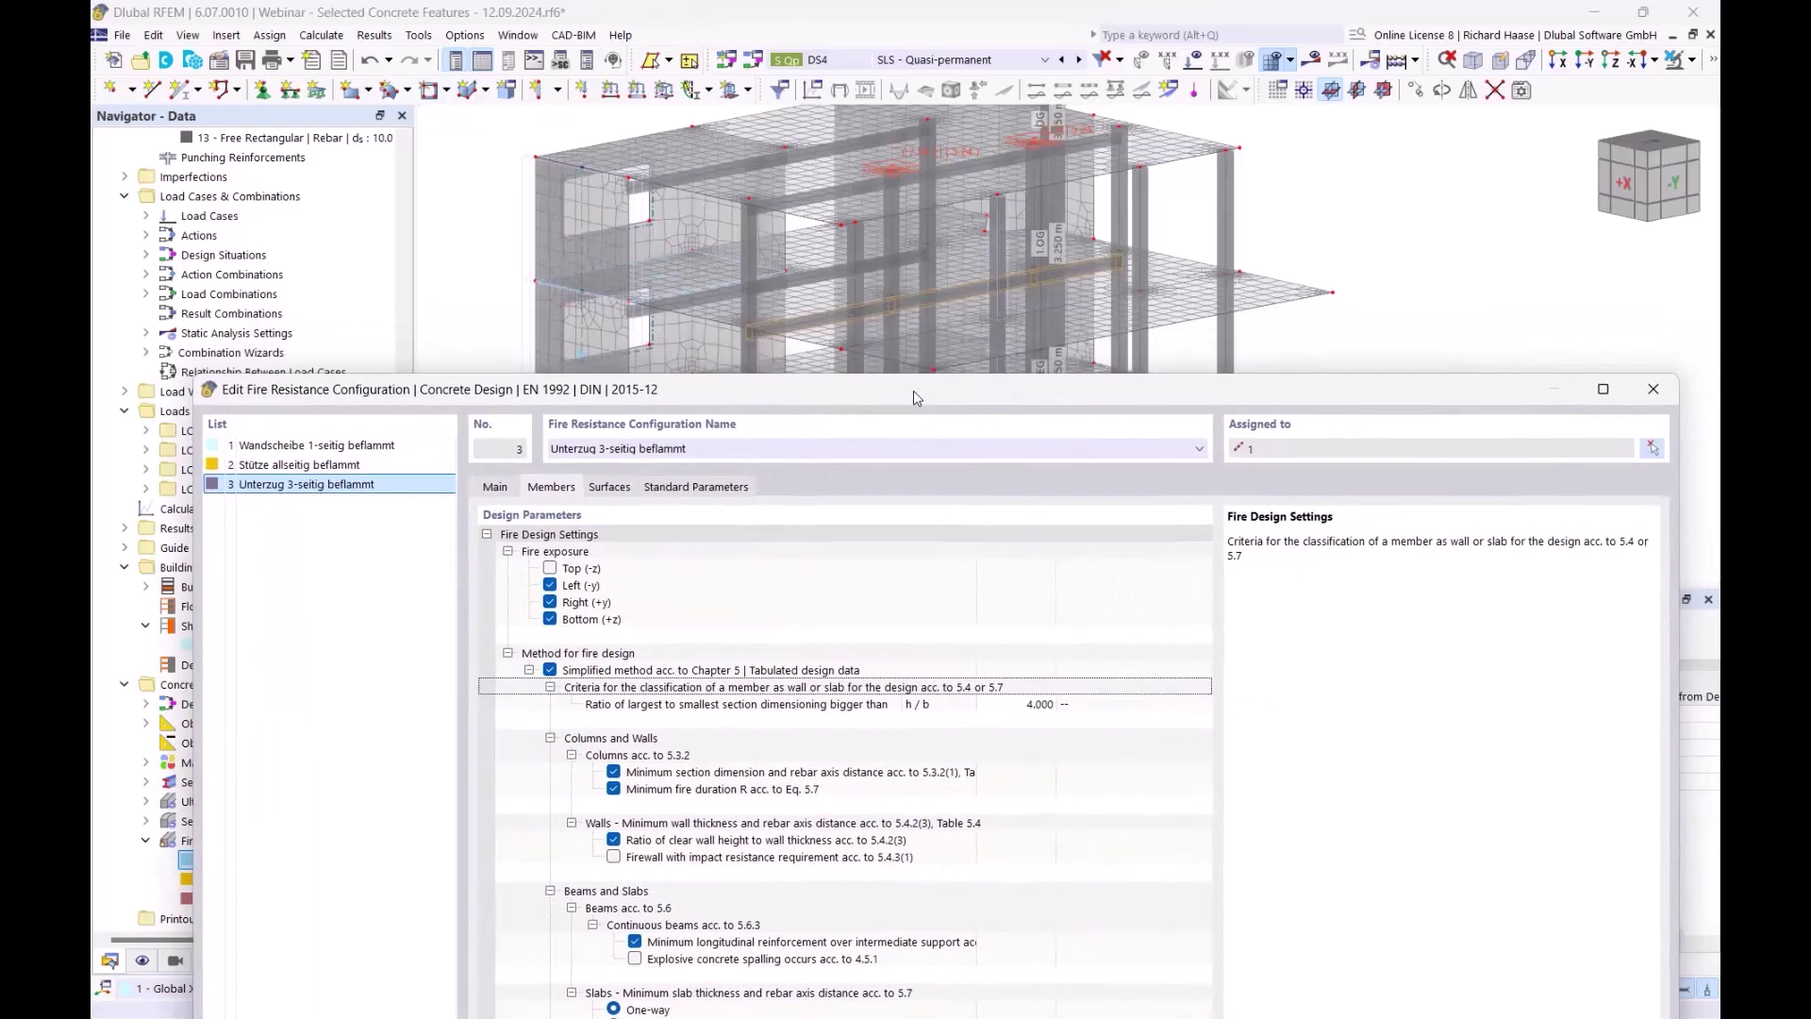
click(929, 715)
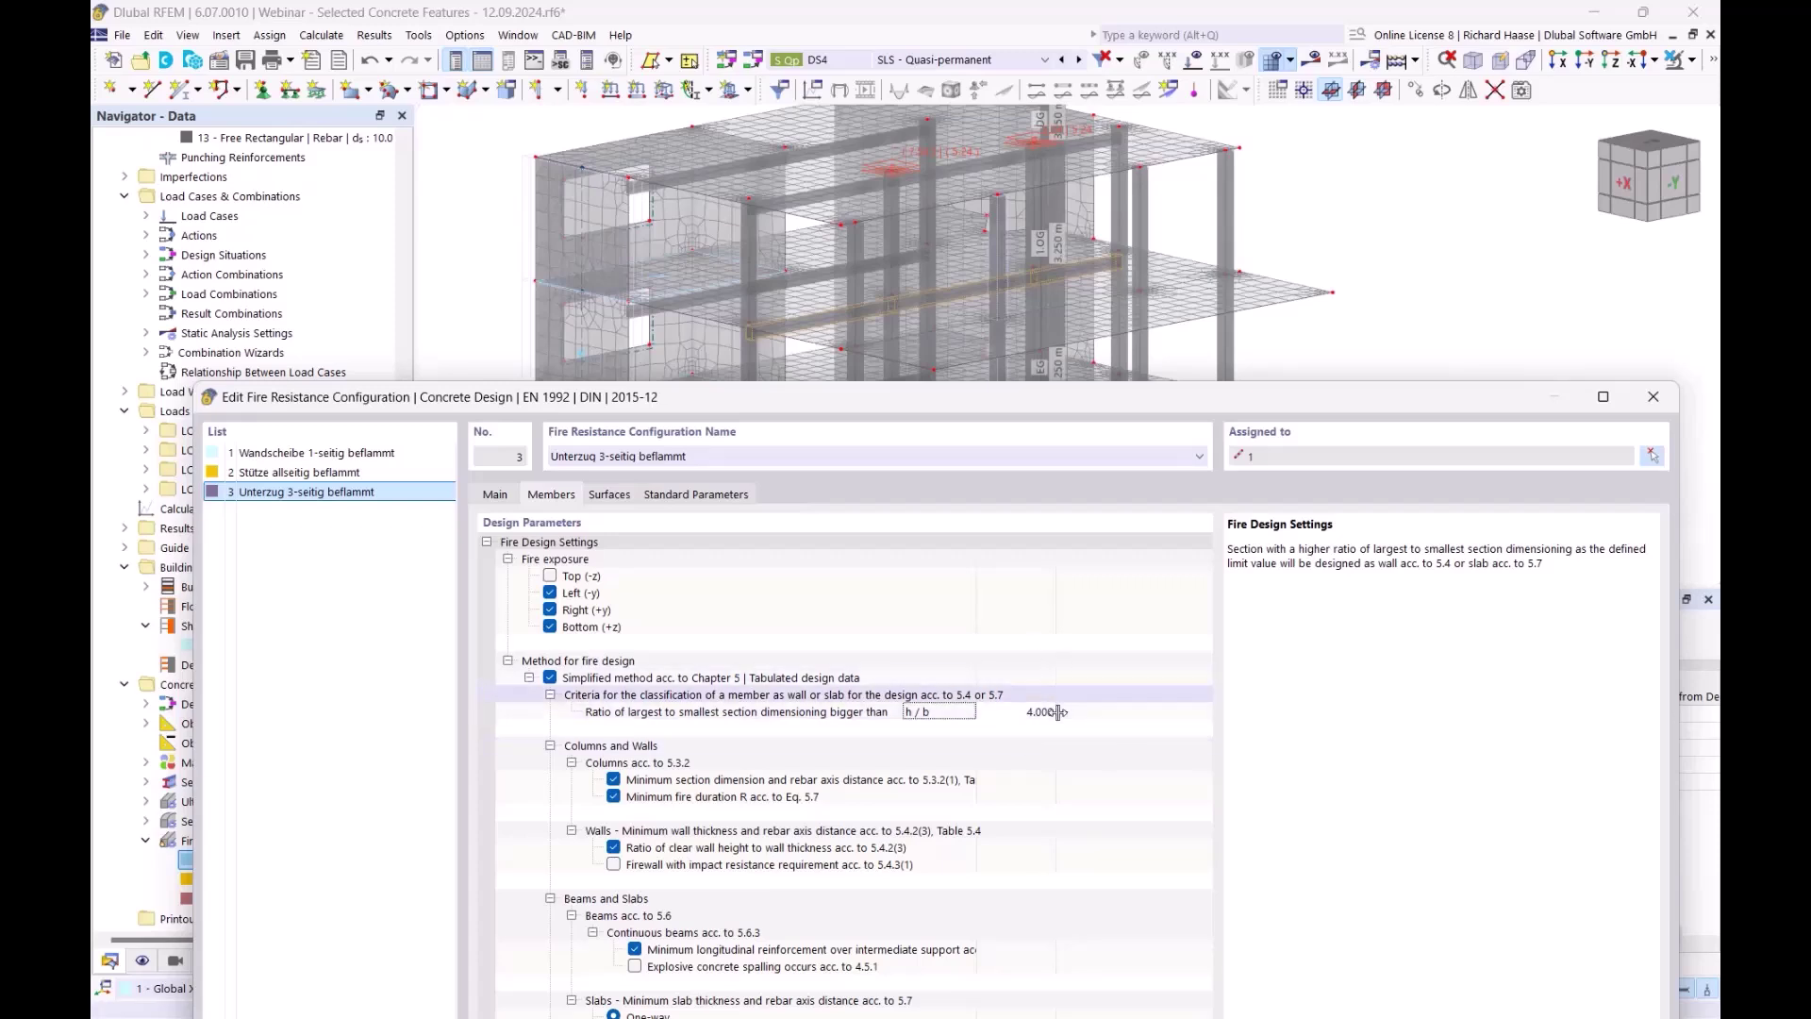
drag(996, 412, 1003, 655)
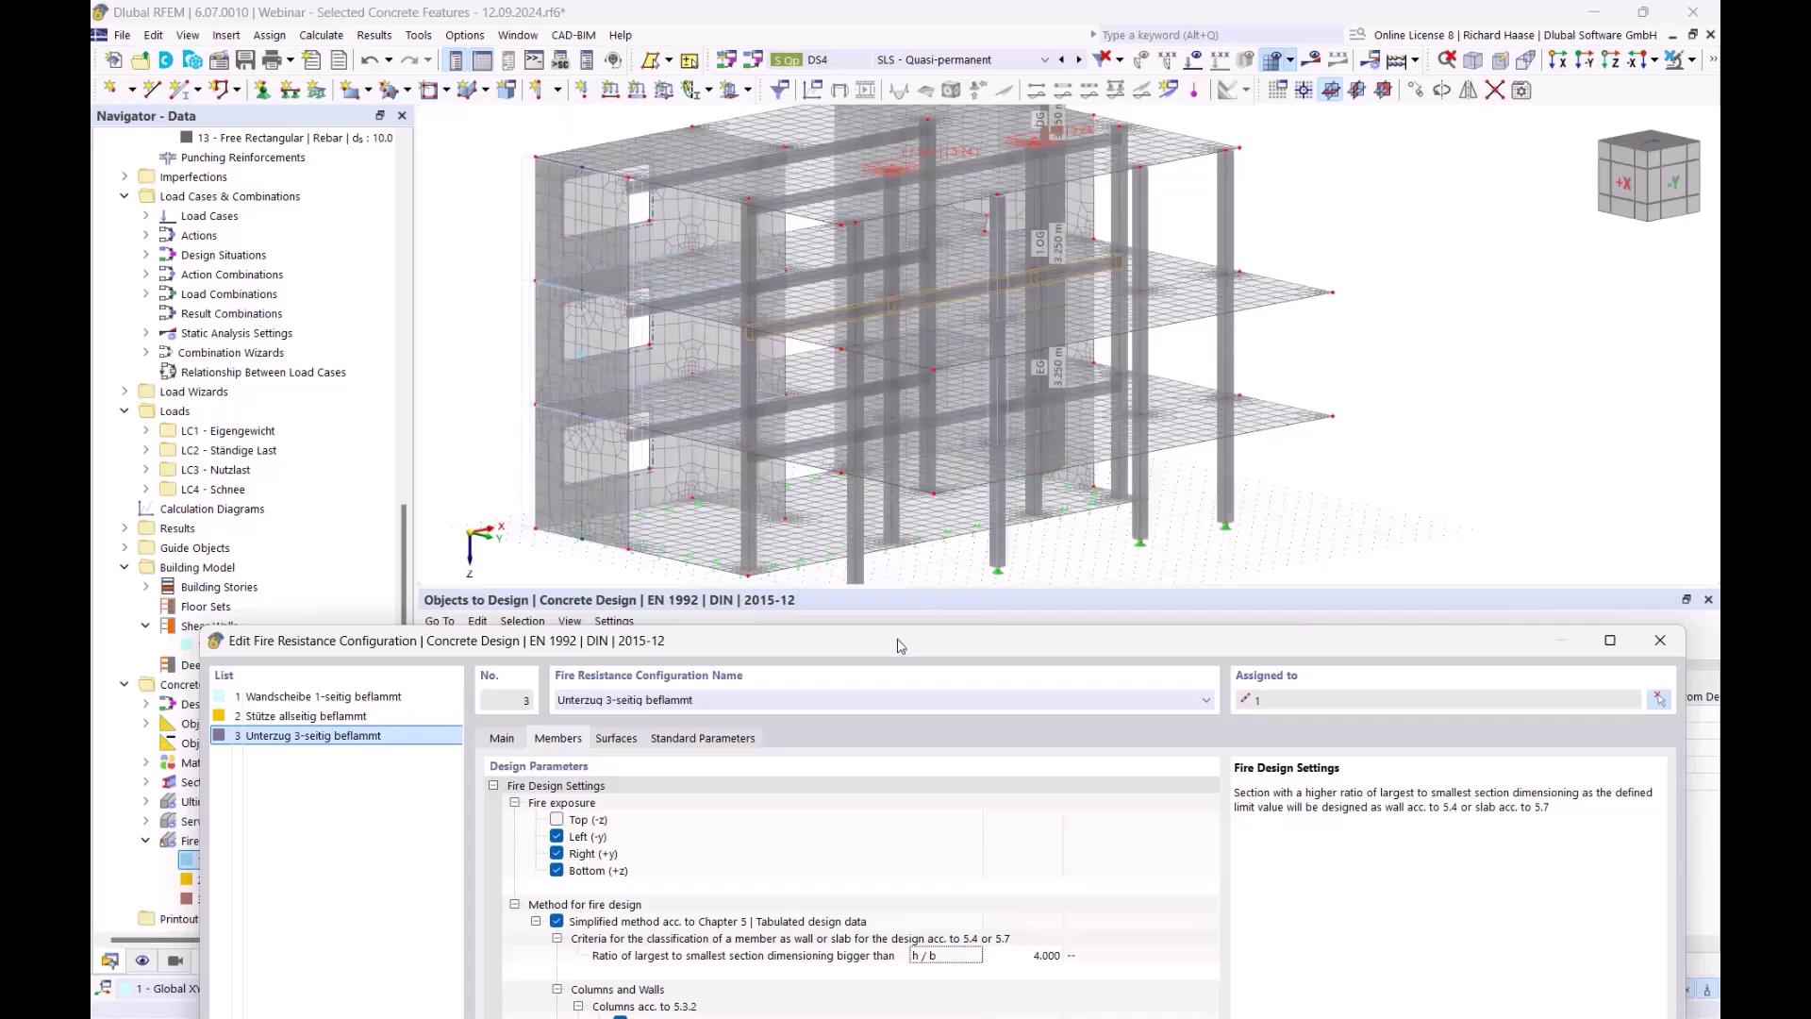
drag(897, 638, 947, 413)
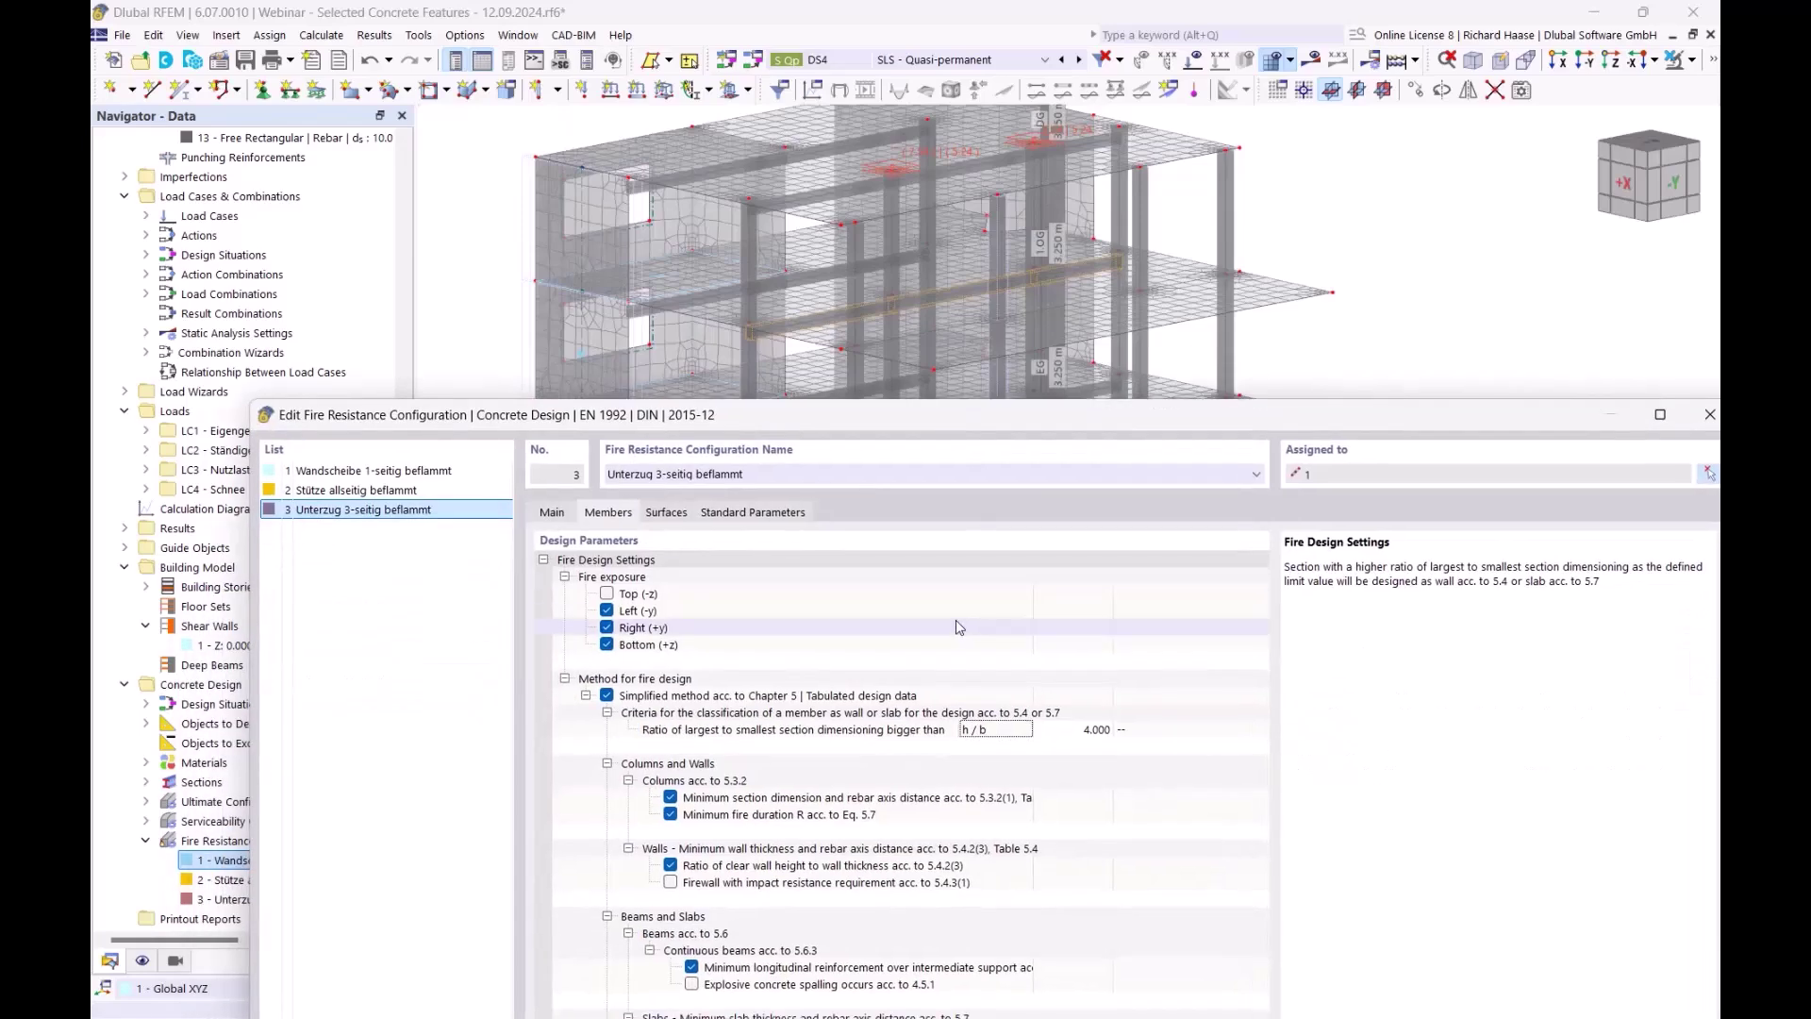
drag(957, 405, 946, 209)
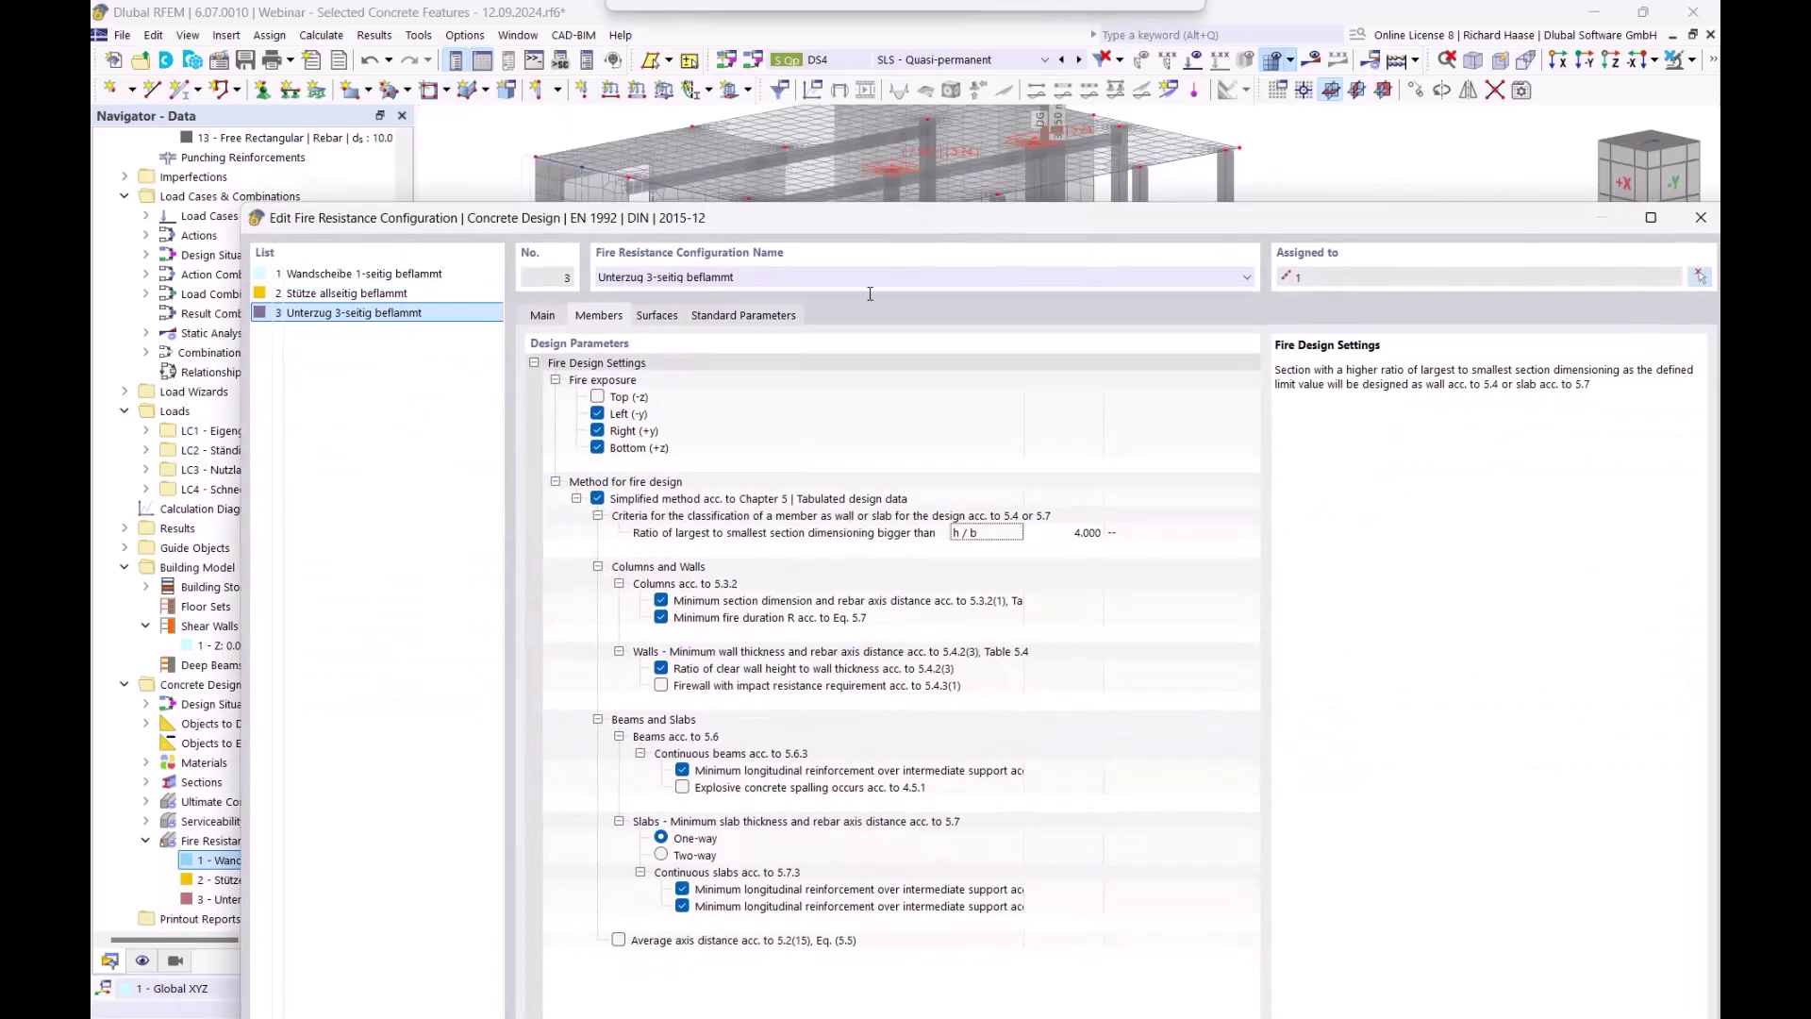
Read the full descriptions of the column, wall, beam and slab fire checks, widening the parameter column, and close the configuration
click(851, 605)
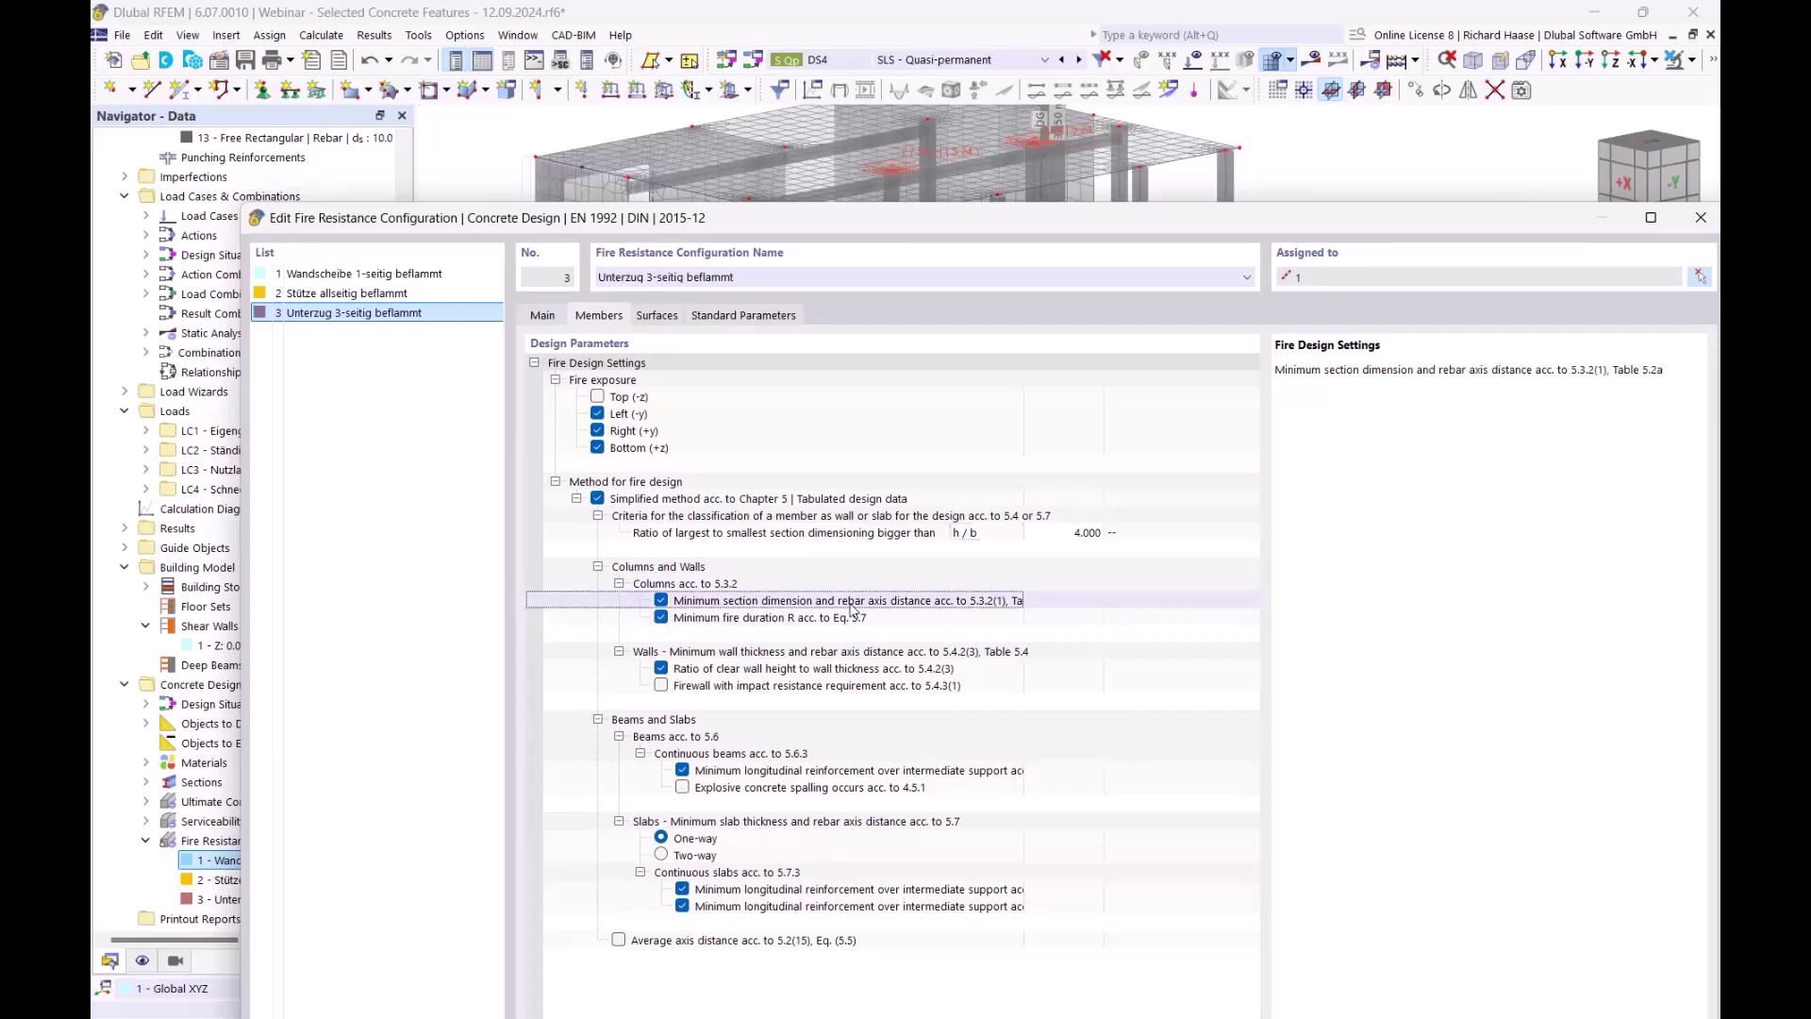
drag(1028, 605, 1097, 604)
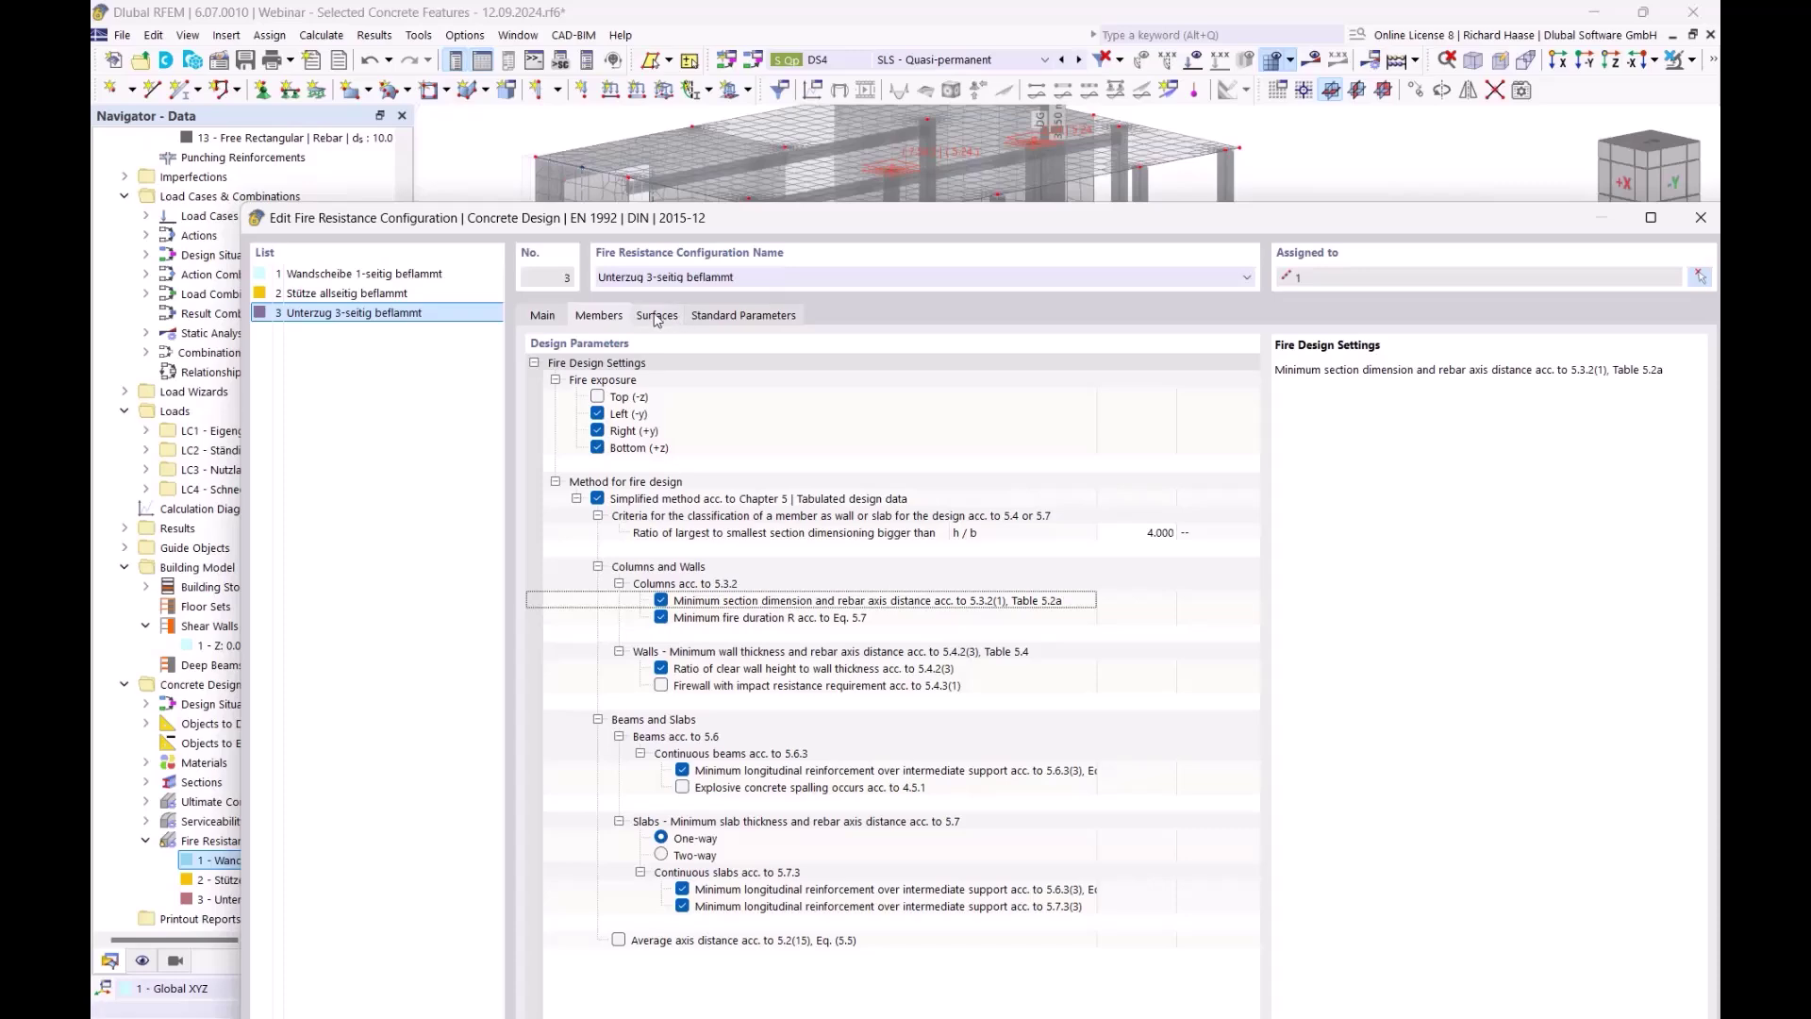
drag(769, 234, 645, 210)
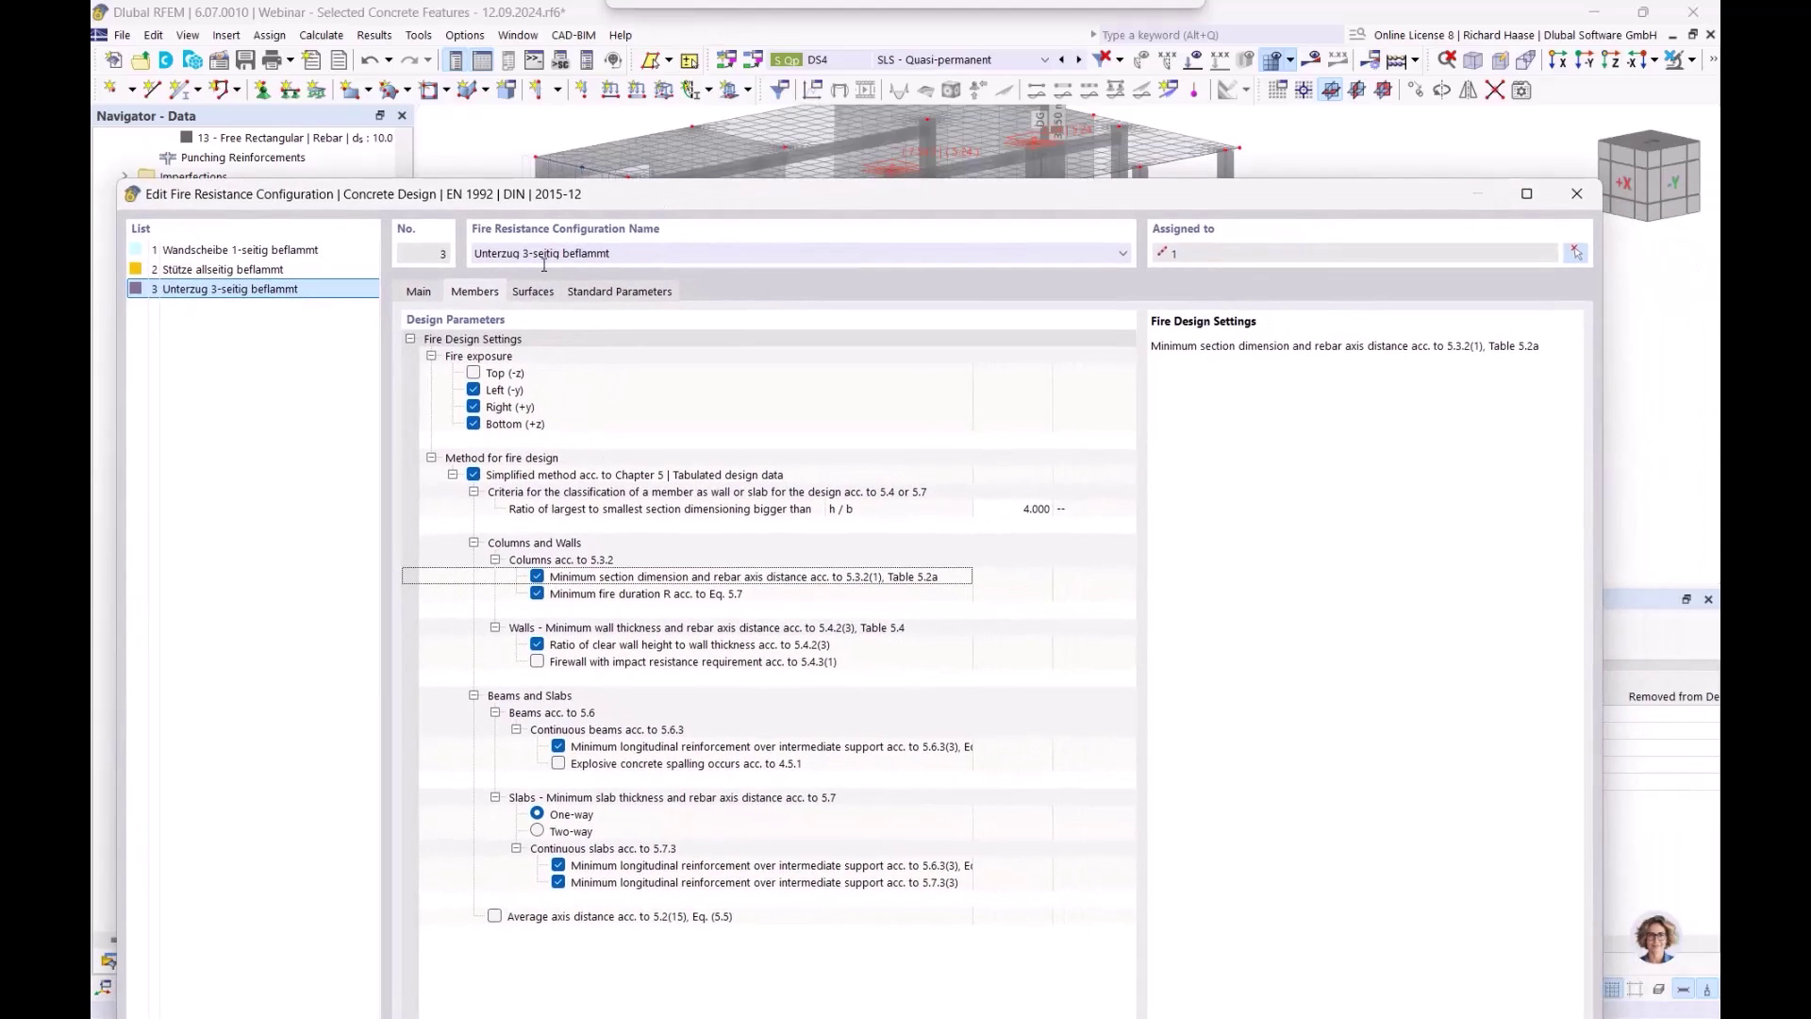
click(1589, 198)
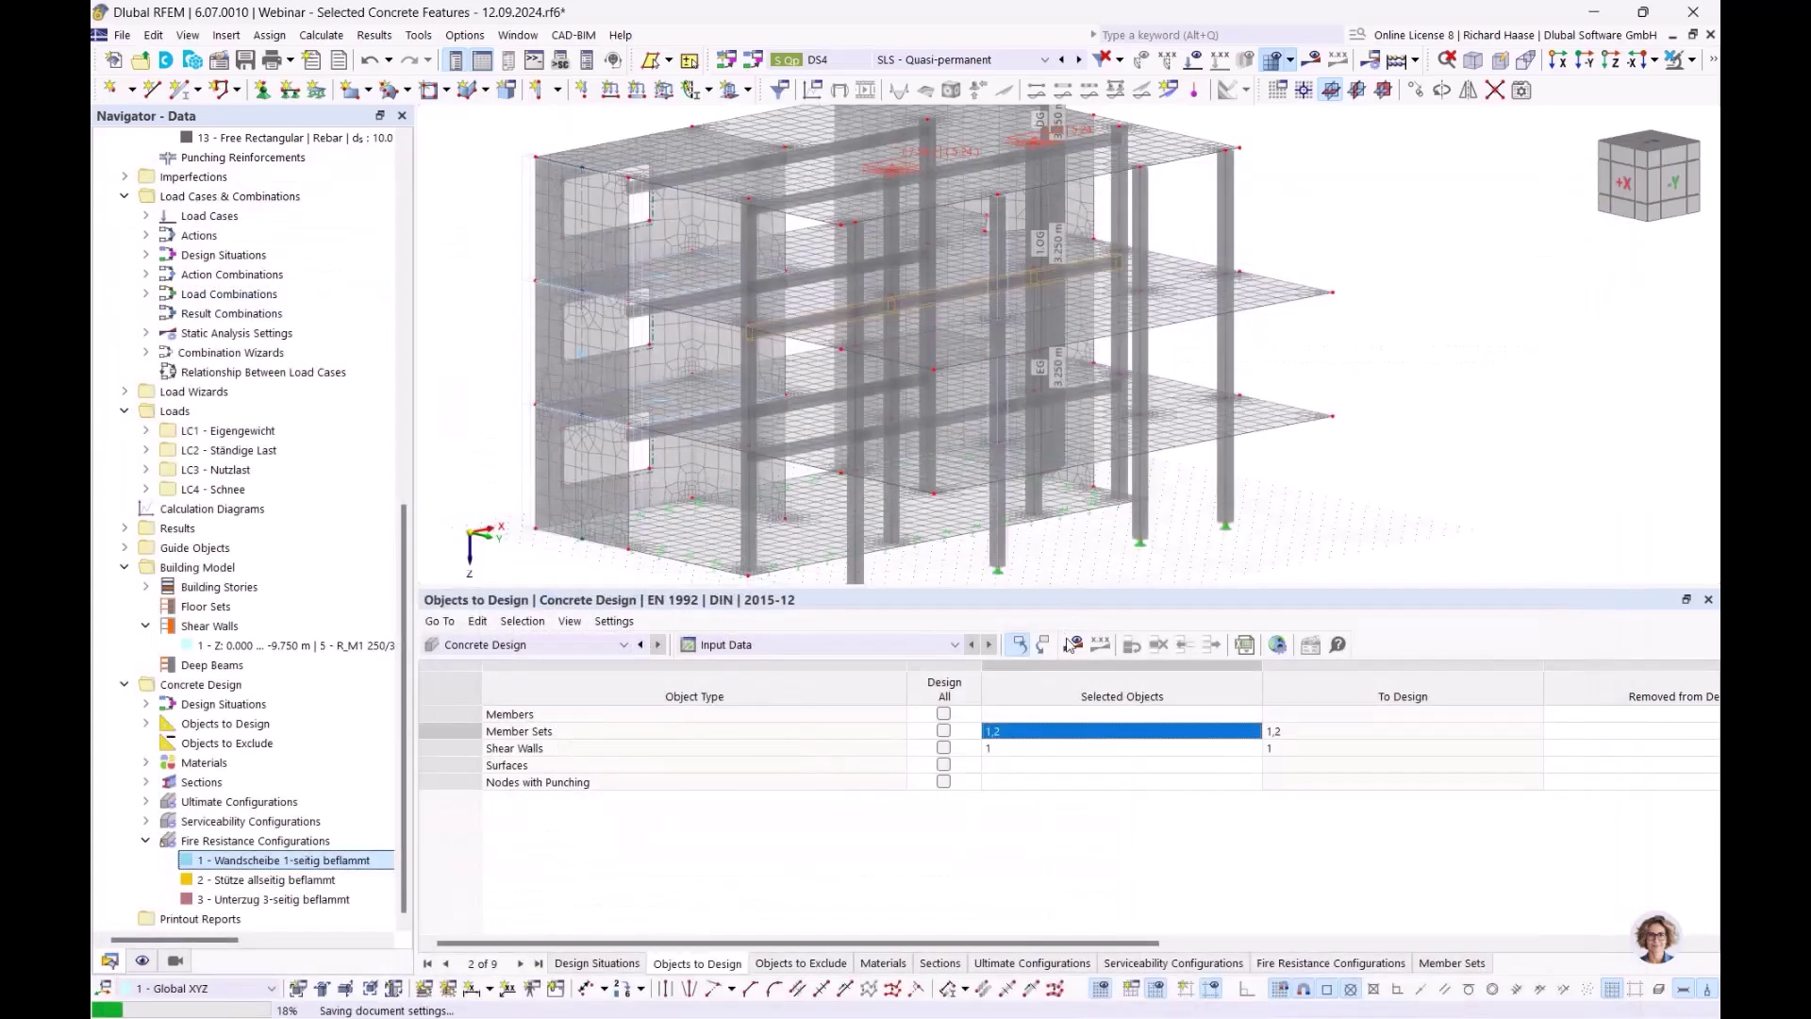
Calculate the concrete design and list the design ratios on shear walls by design situation, with shear wall 1 in view
click(1074, 645)
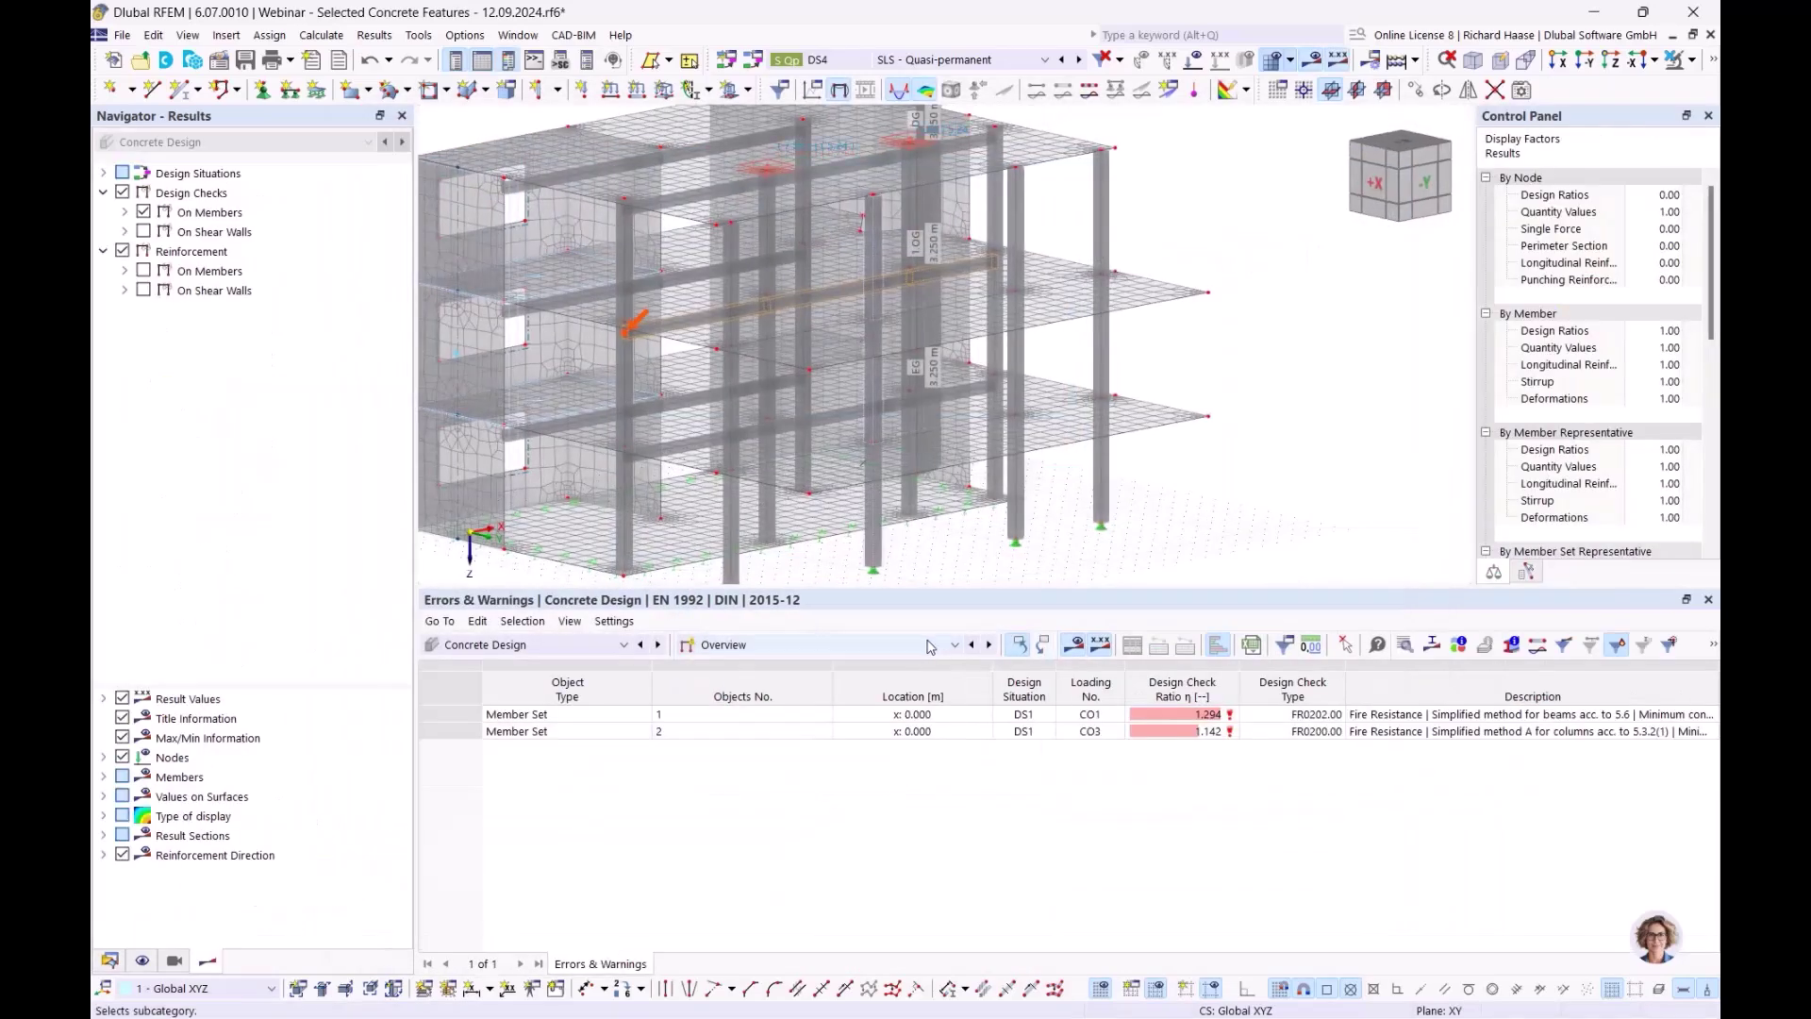
click(723, 645)
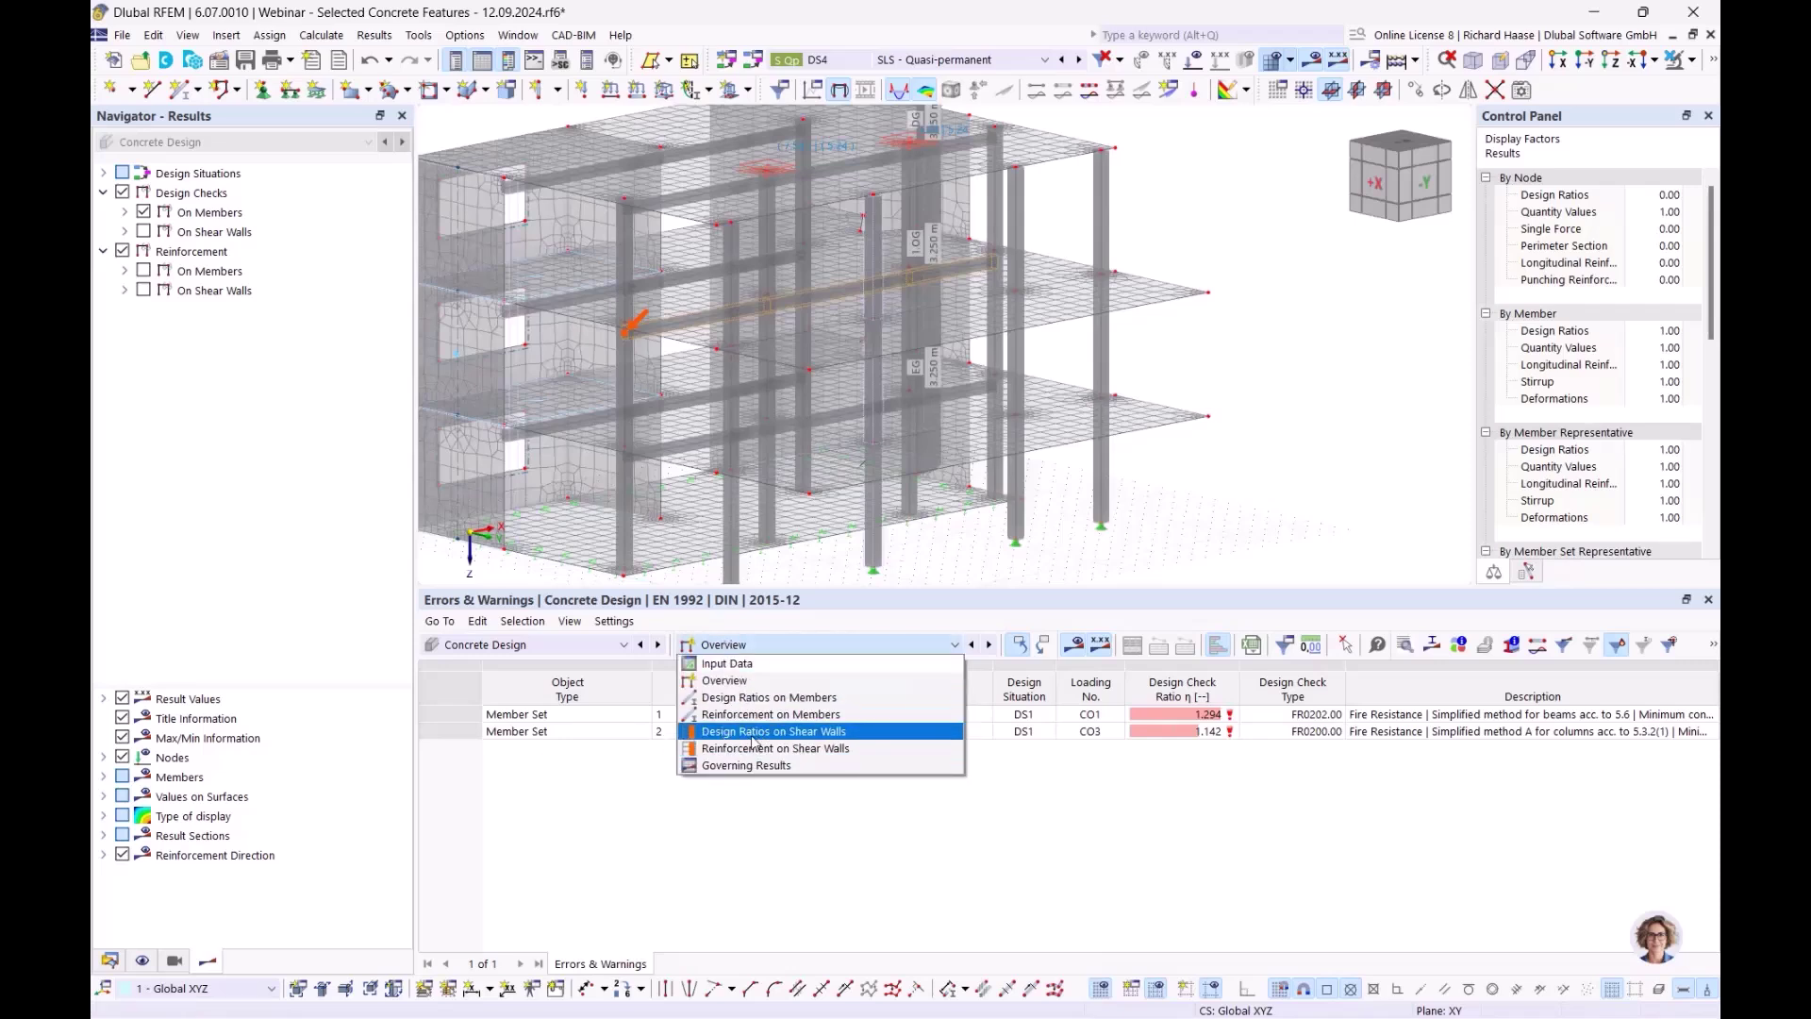
click(804, 735)
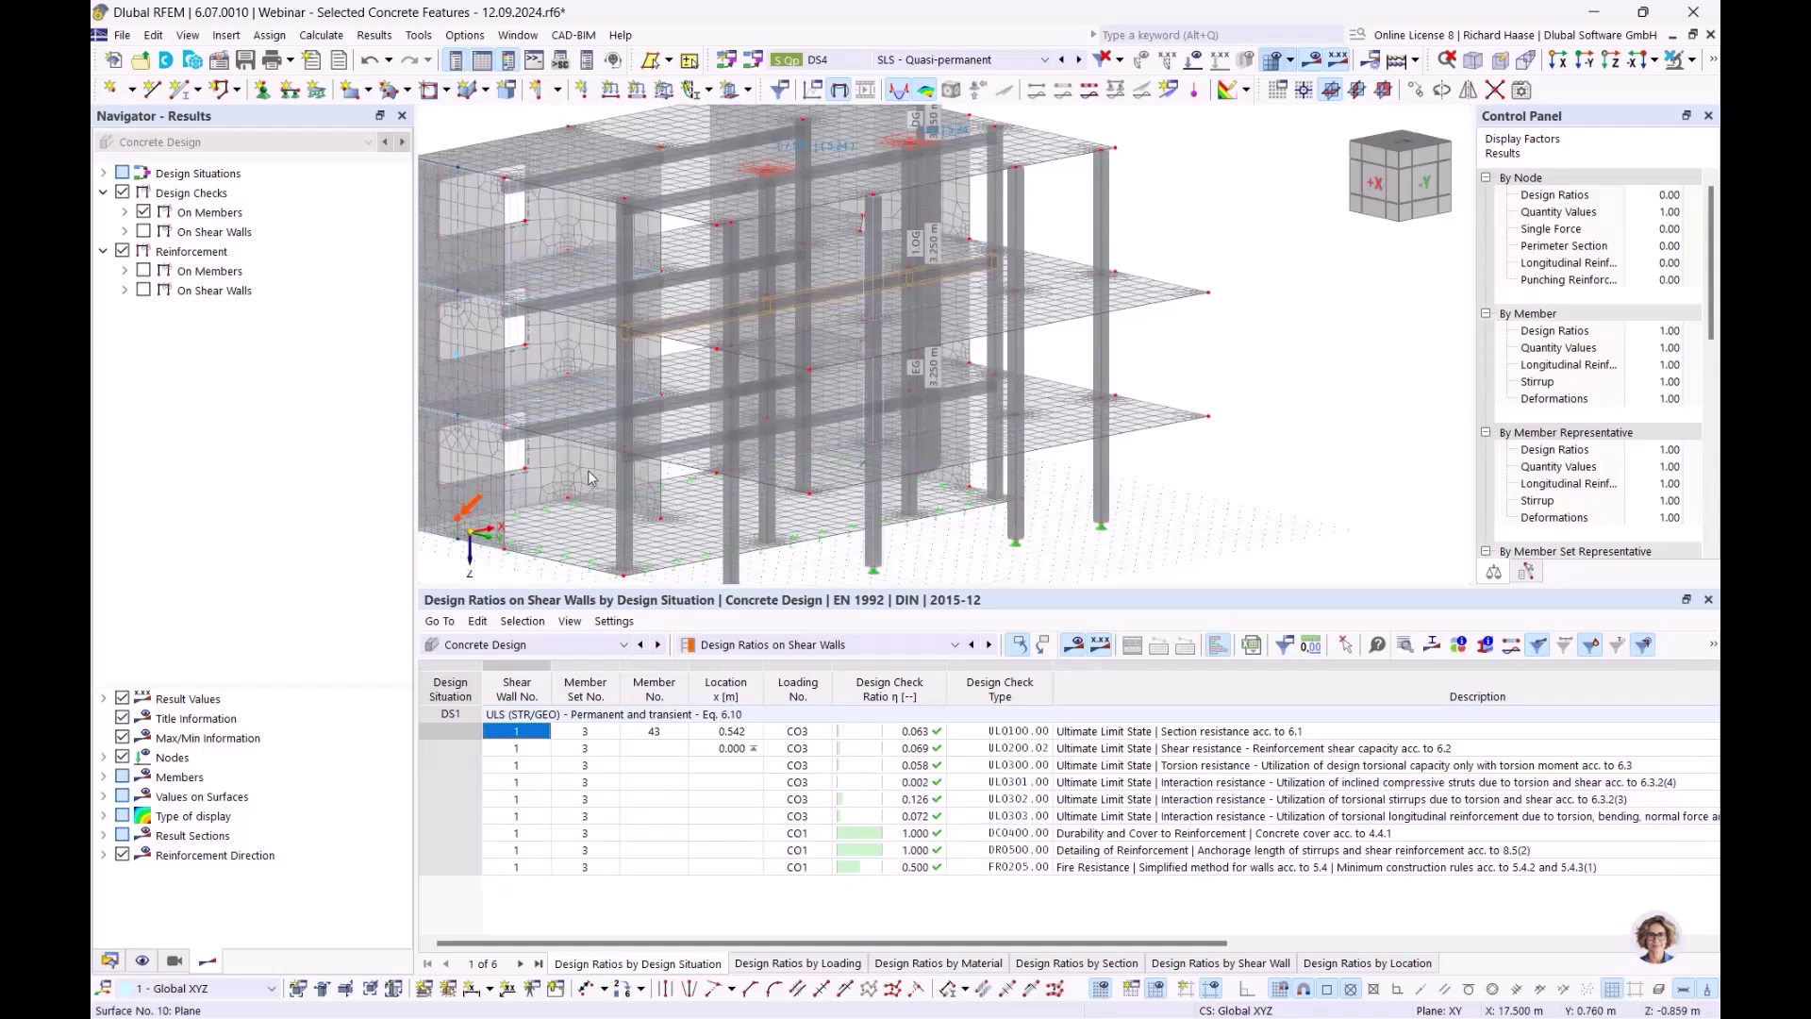
middle_drag(587, 478, 737, 445)
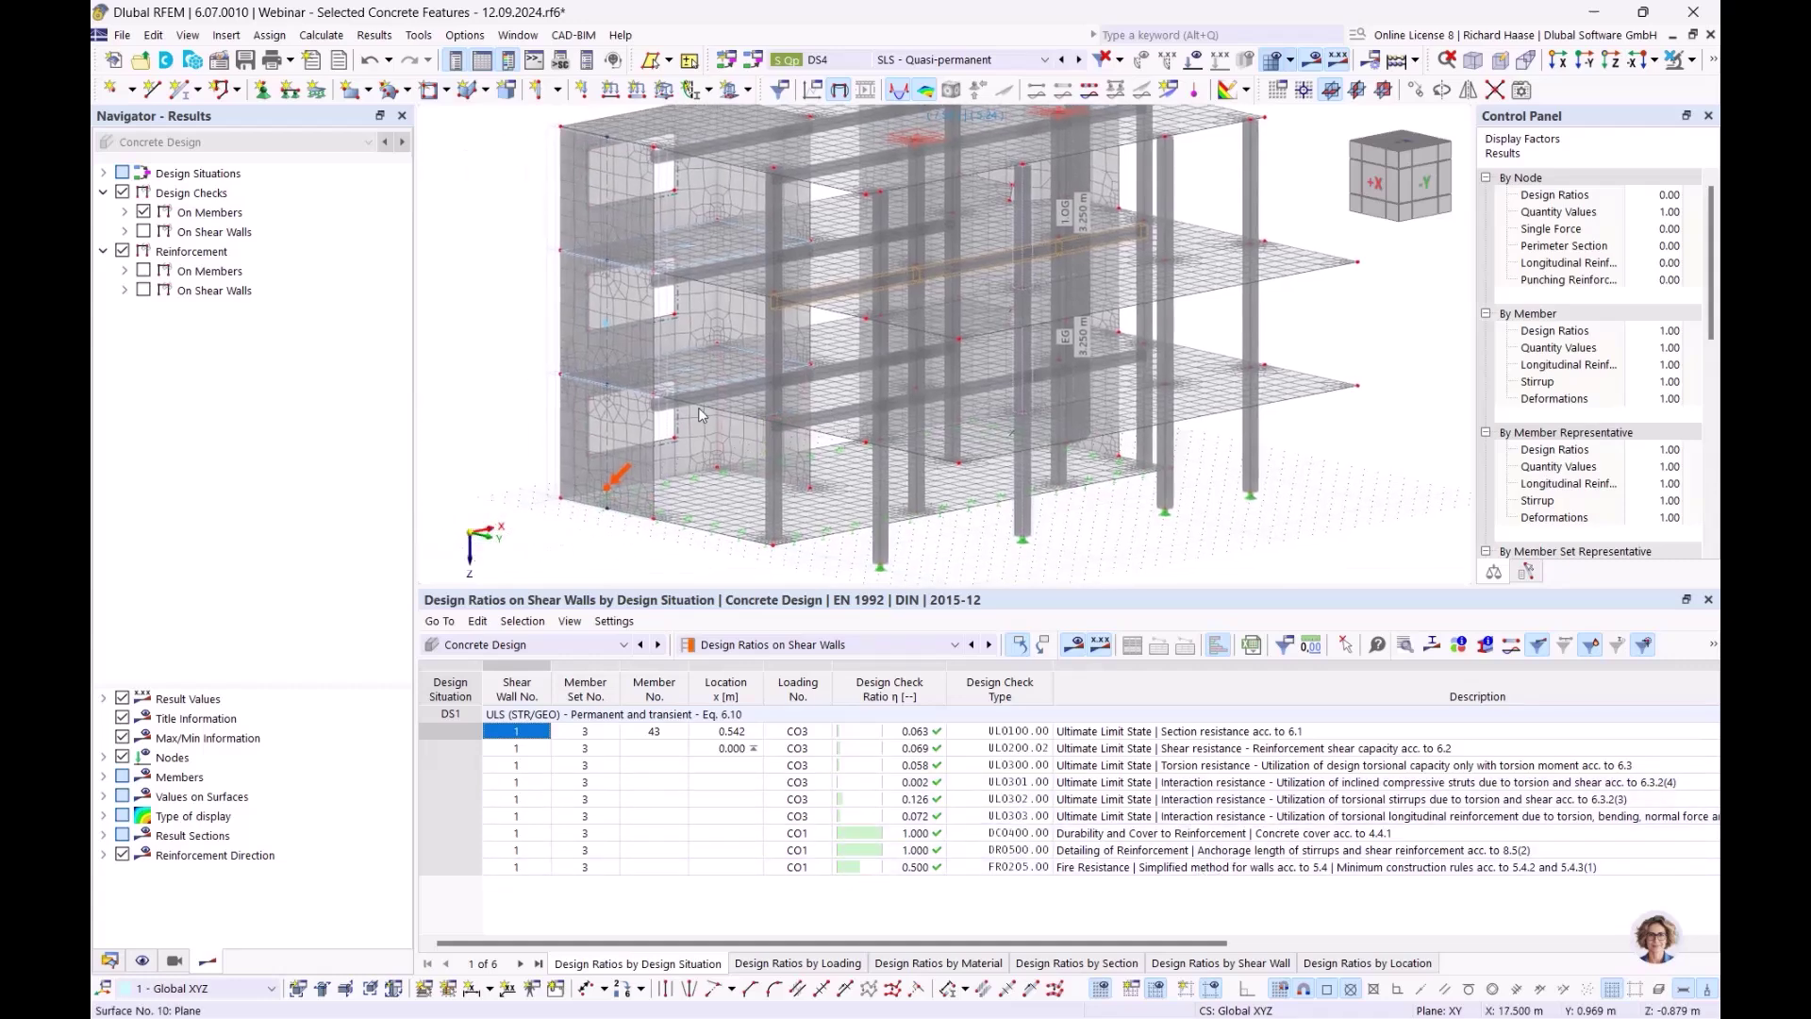
Examine the design check details of the shear wall's fire resistance check FR0205 down to its final ratio formula, and close them
click(1168, 870)
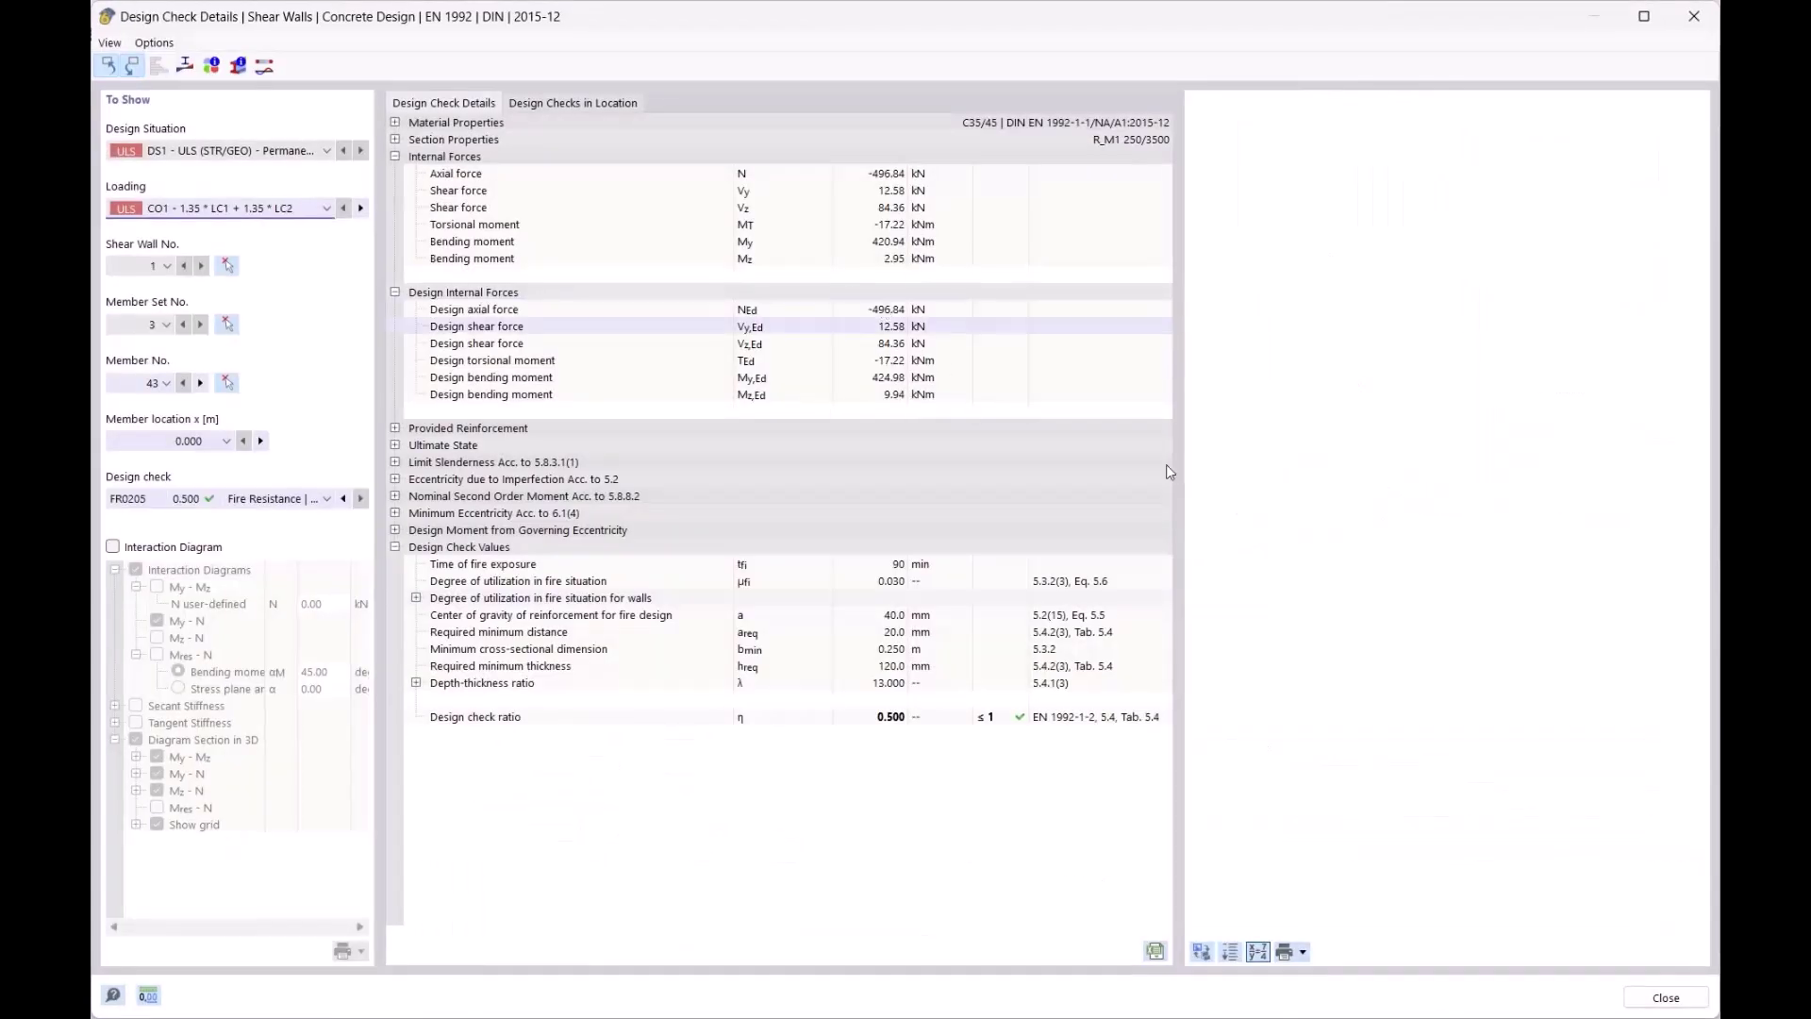
drag(1704, 215, 1716, 717)
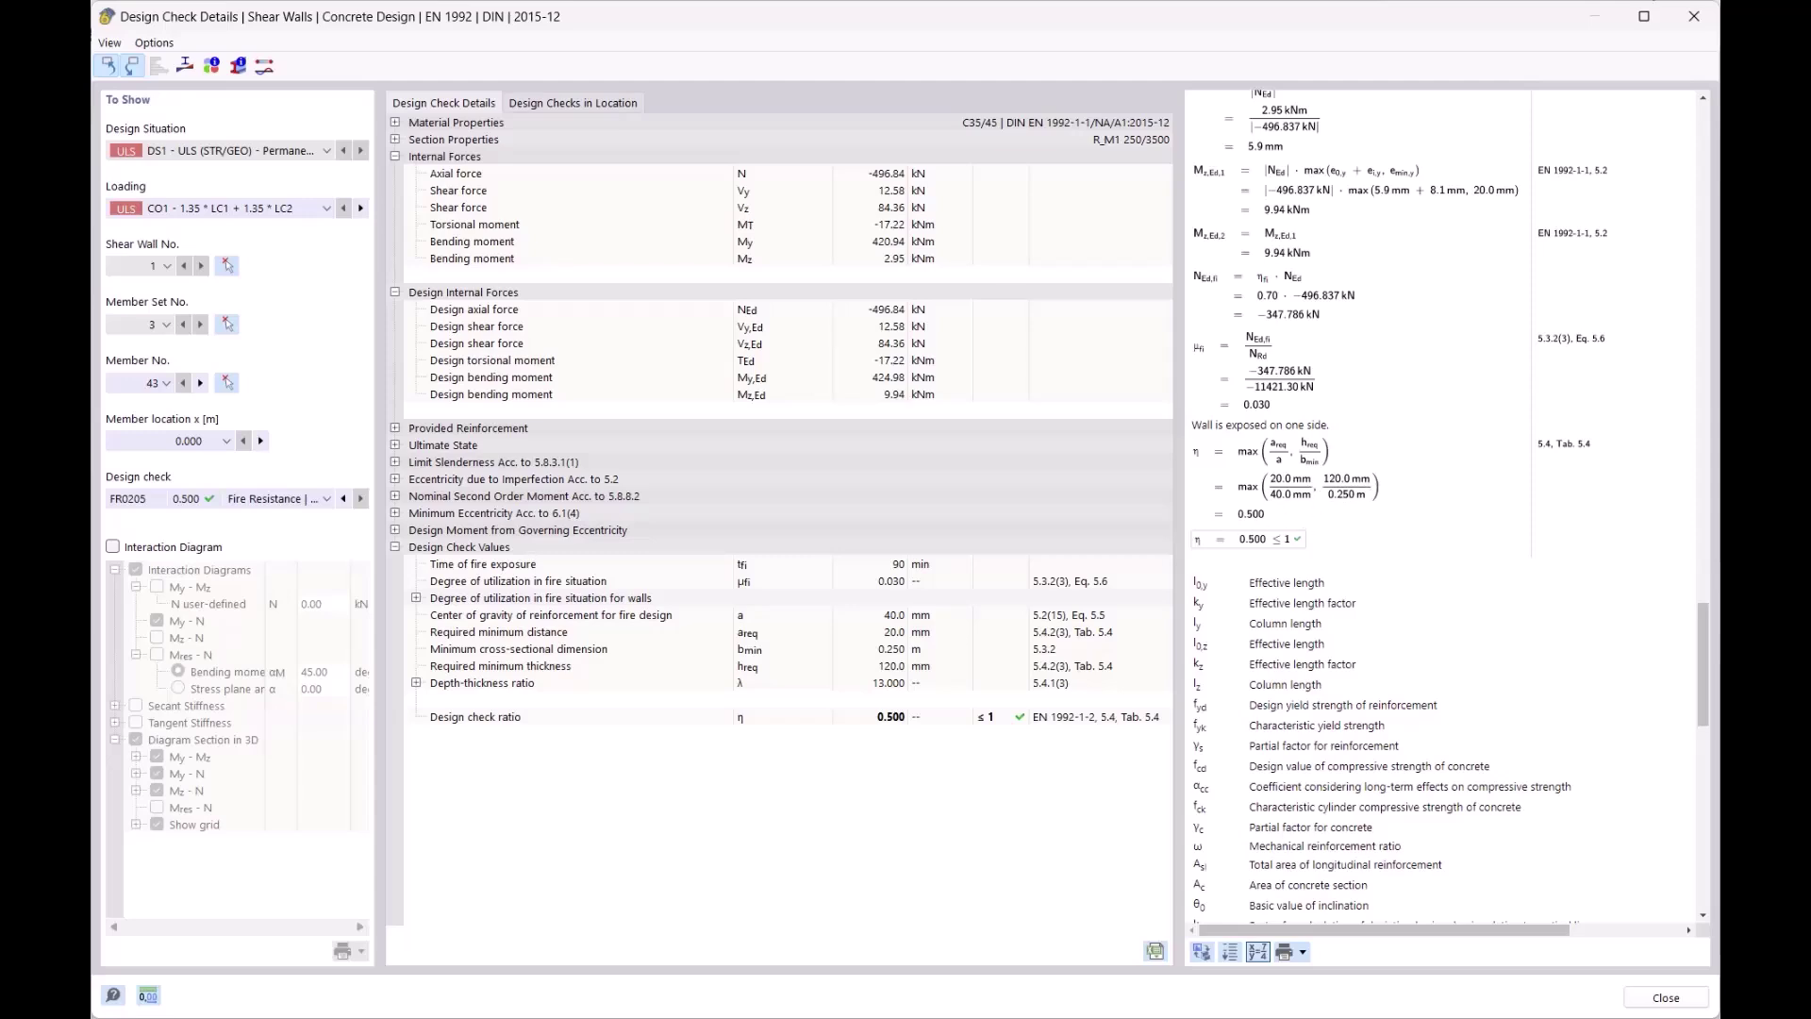
click(1693, 19)
Compare the effective length factors of member set "Stütze" for normal and fire design in its effective lengths definition, and close without changes
middle_drag(1158, 534, 1087, 543)
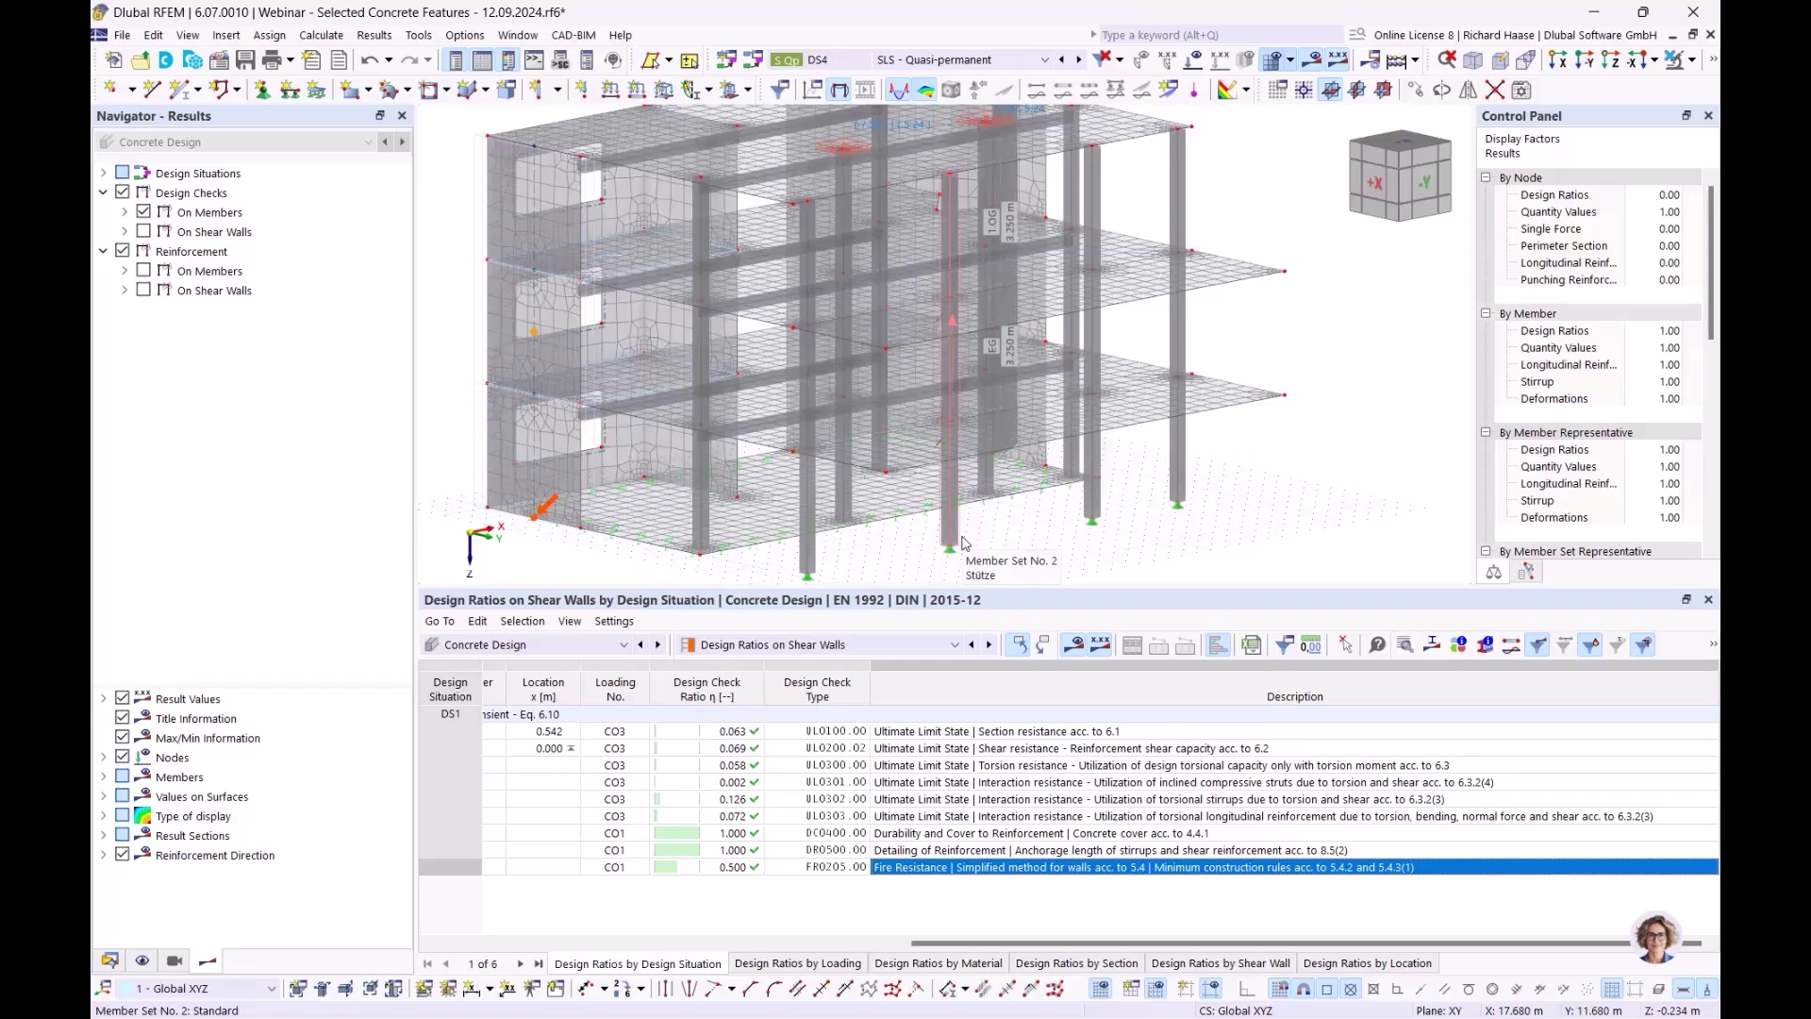
double_click(962, 537)
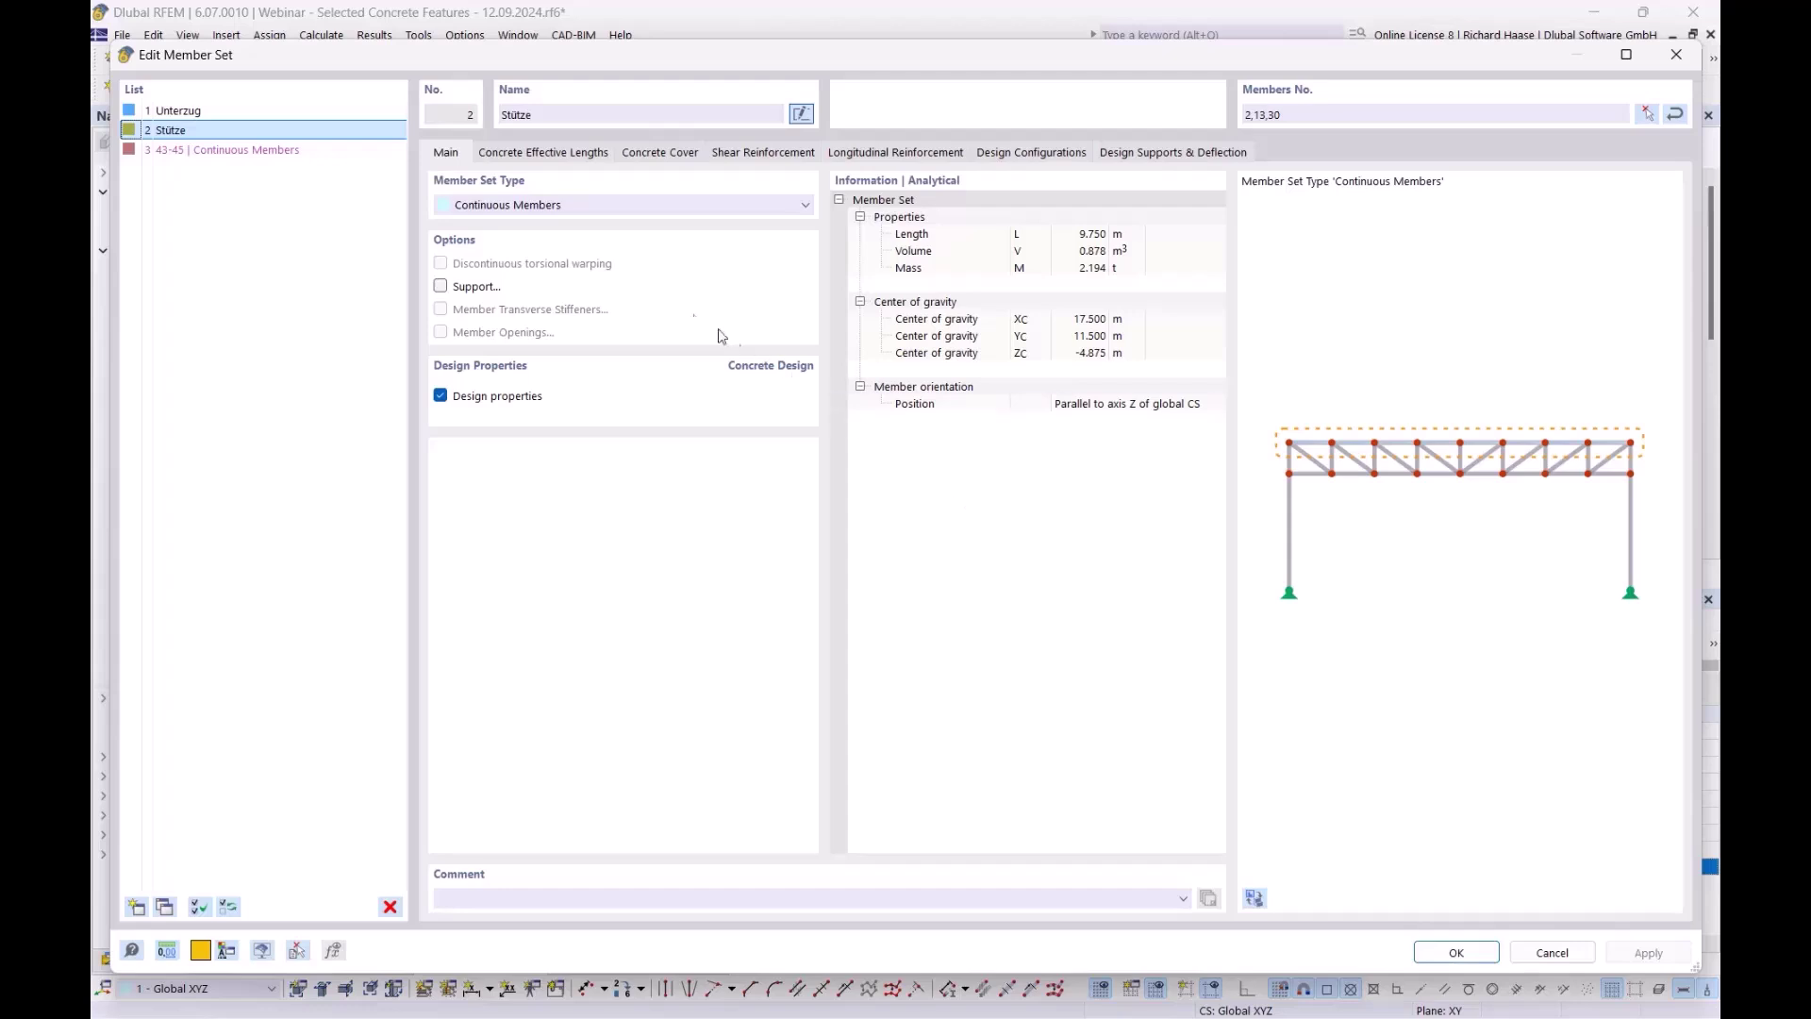
click(535, 154)
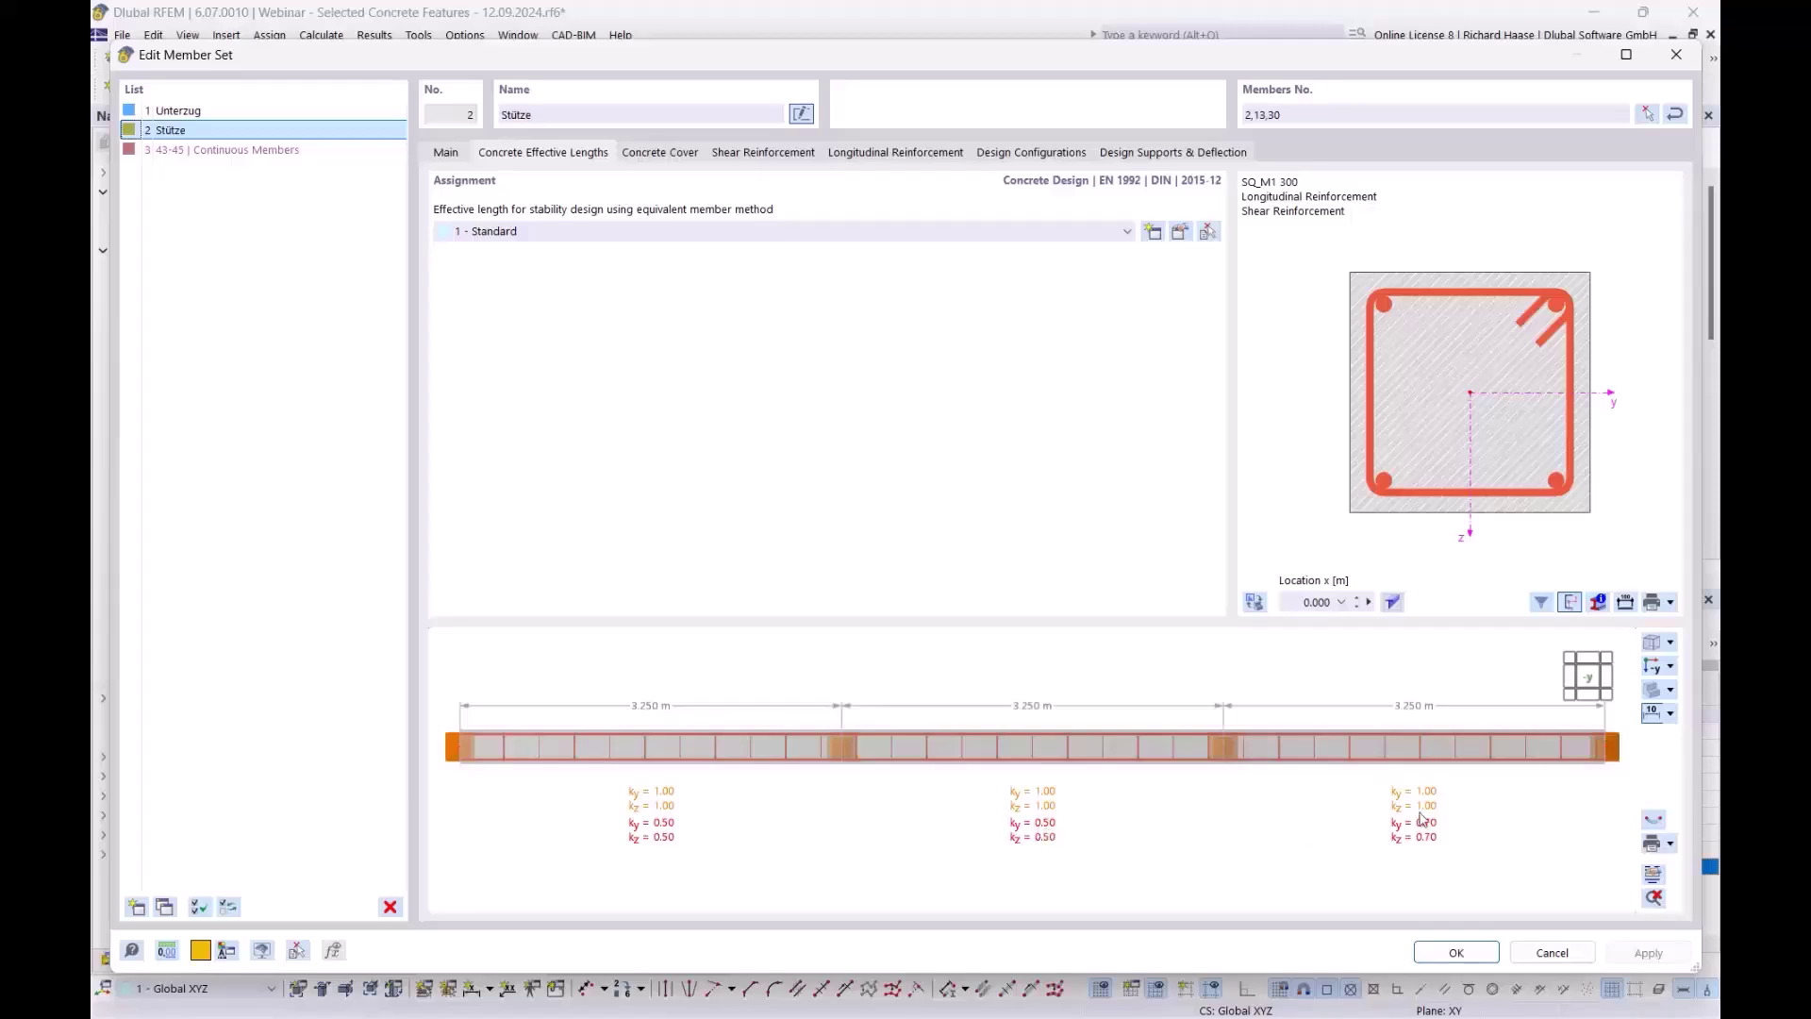
click(1179, 232)
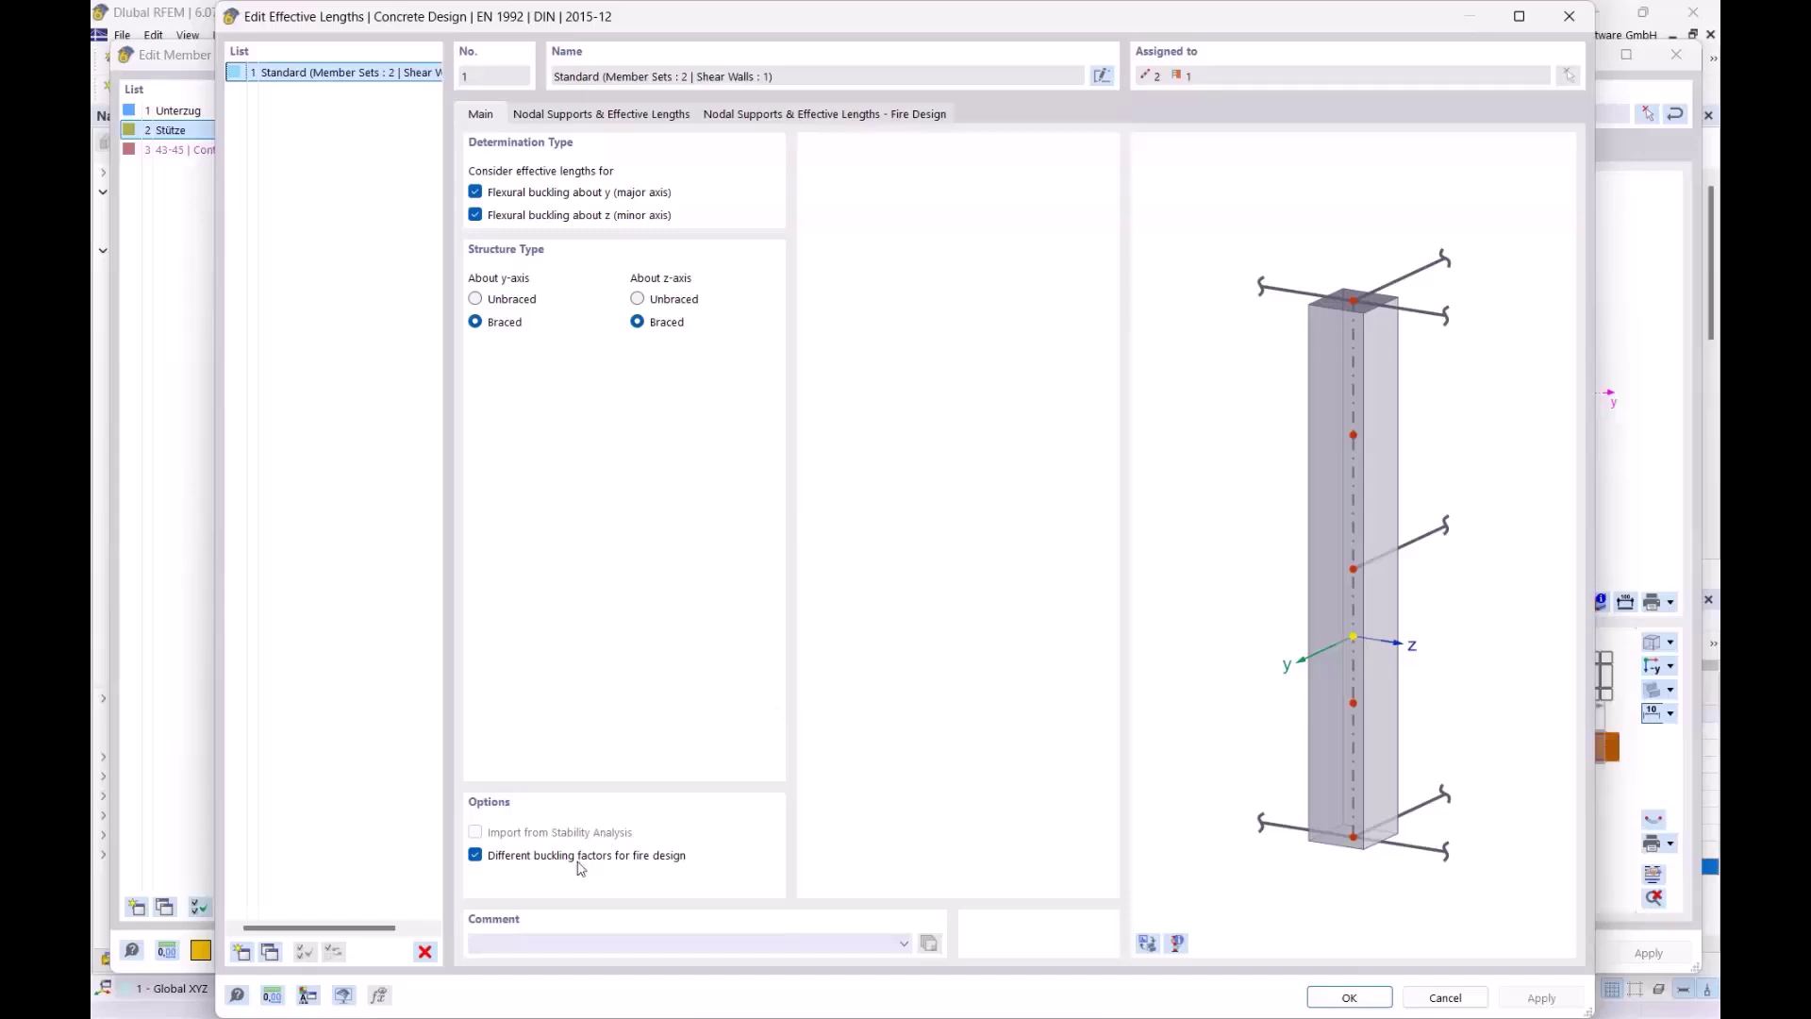
click(614, 116)
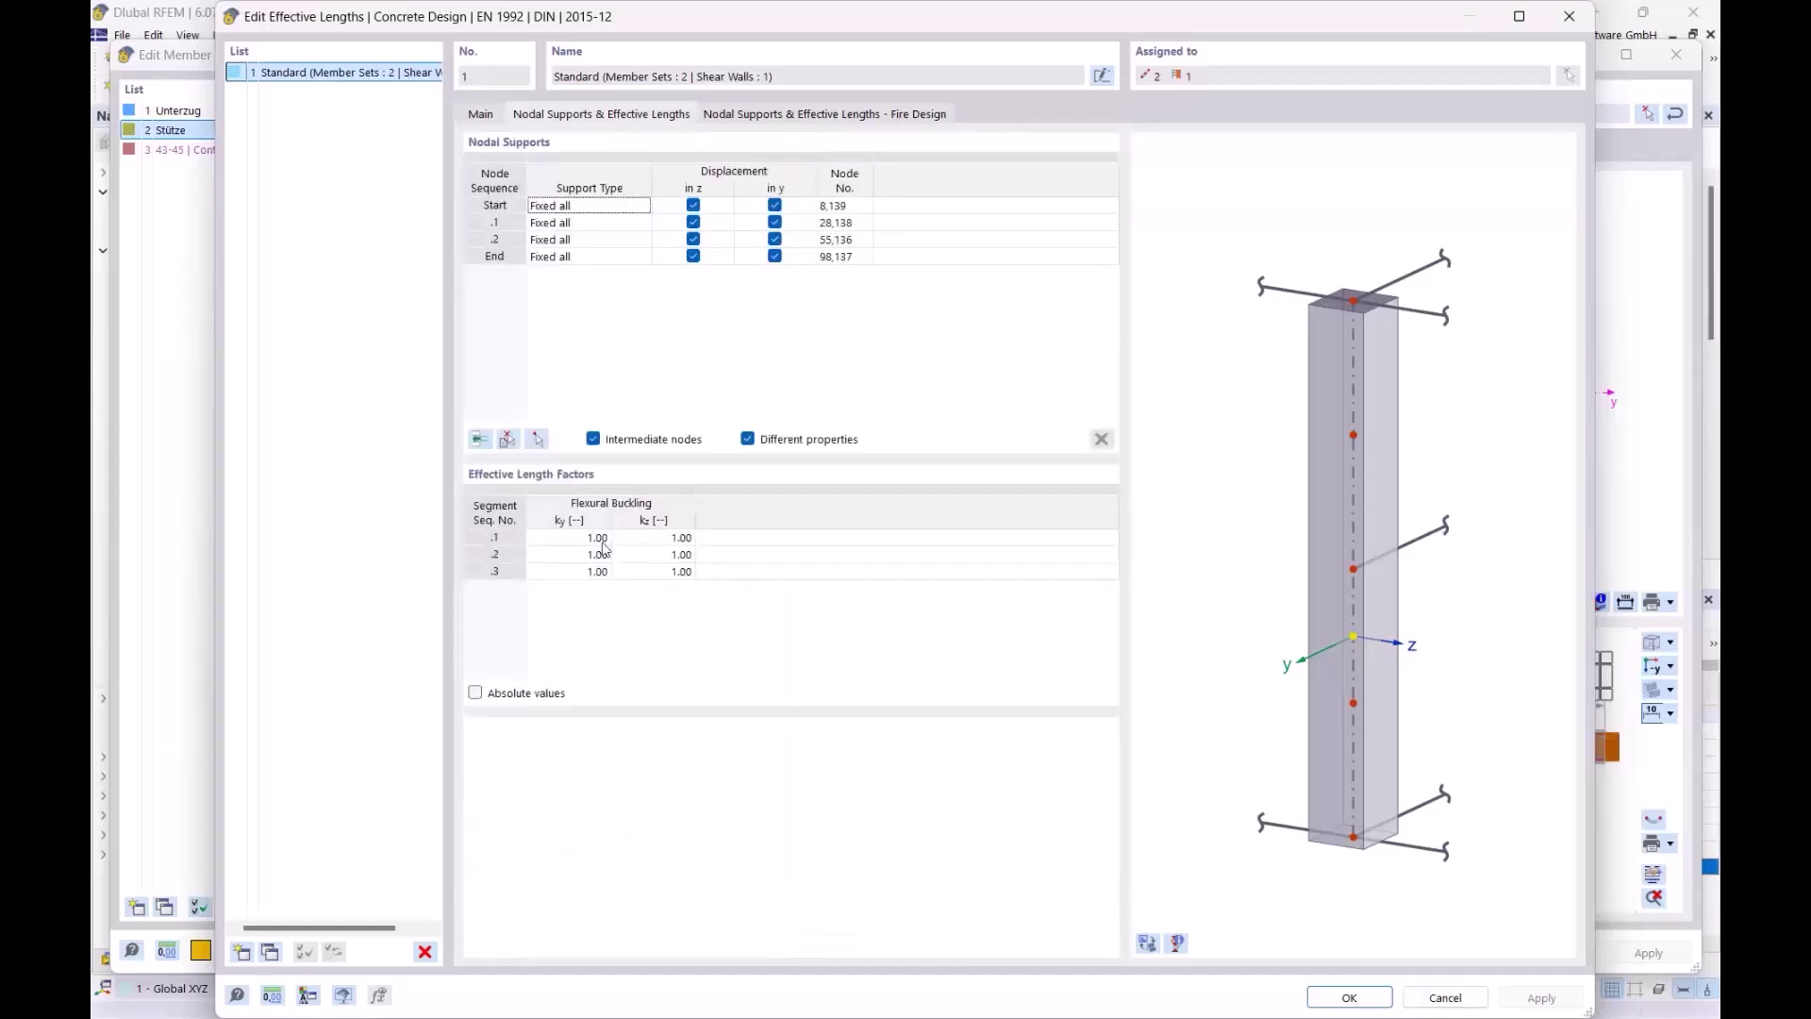
click(811, 114)
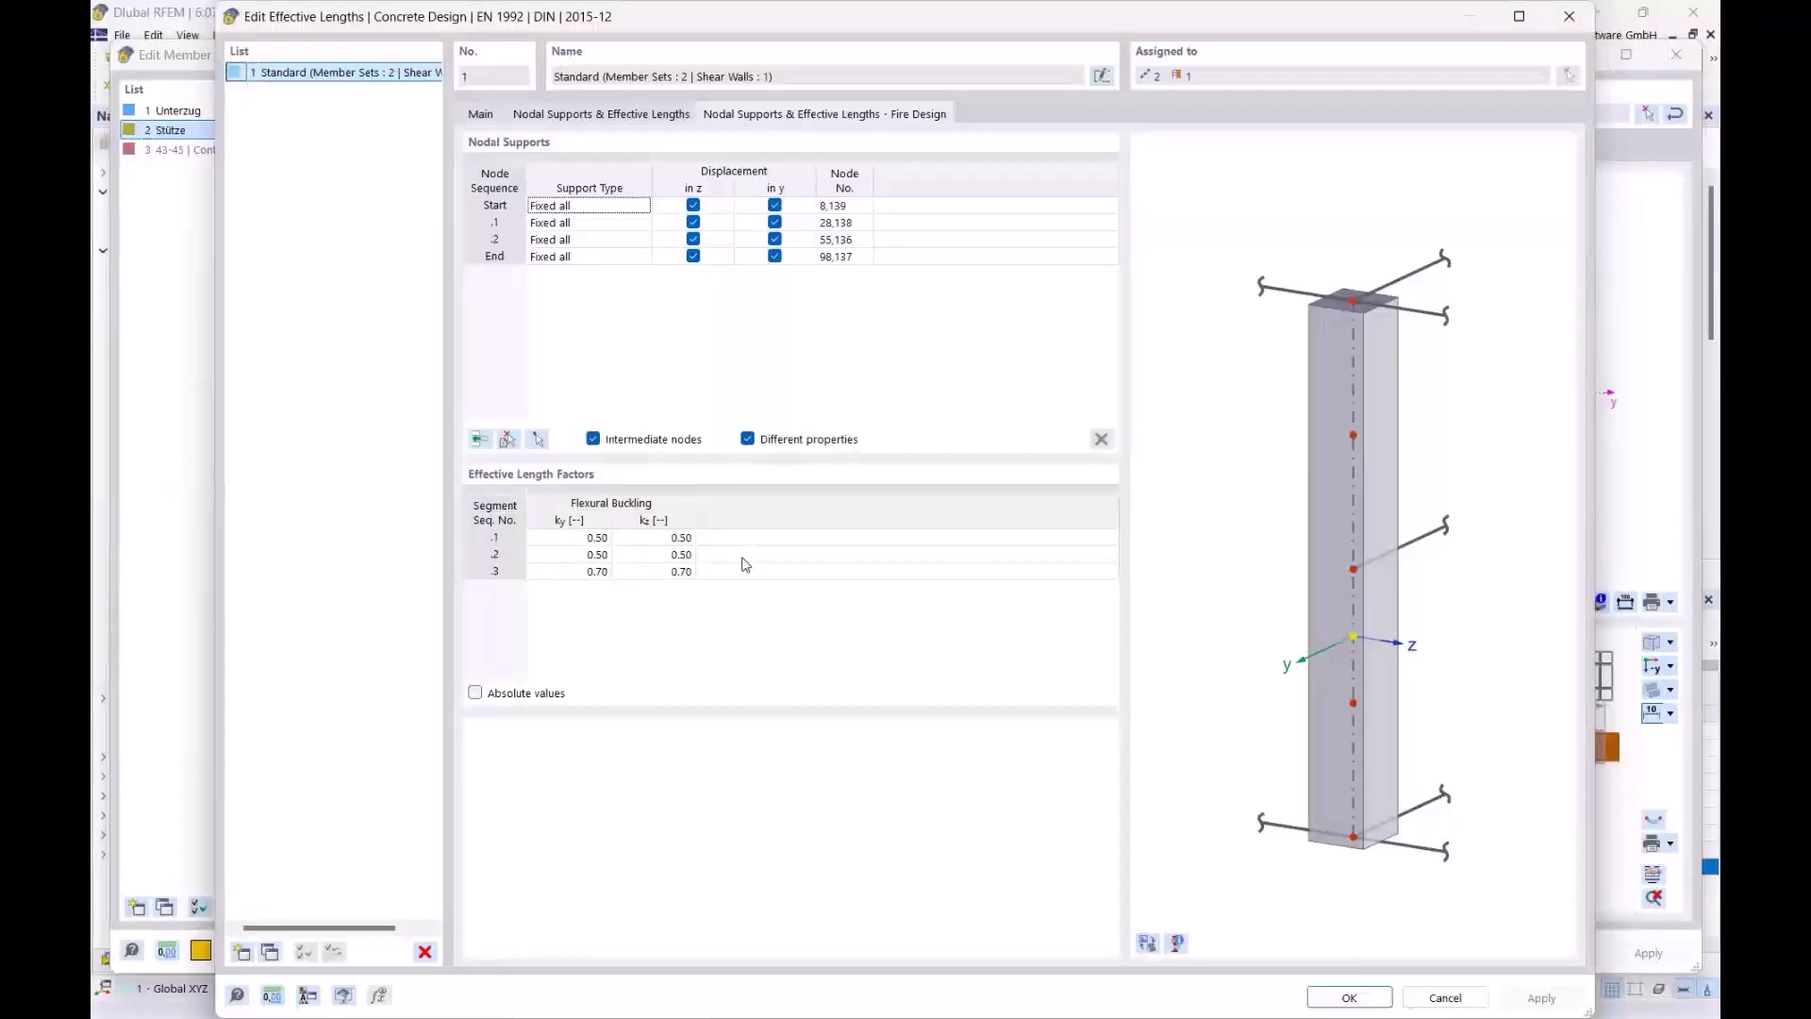
click(1569, 18)
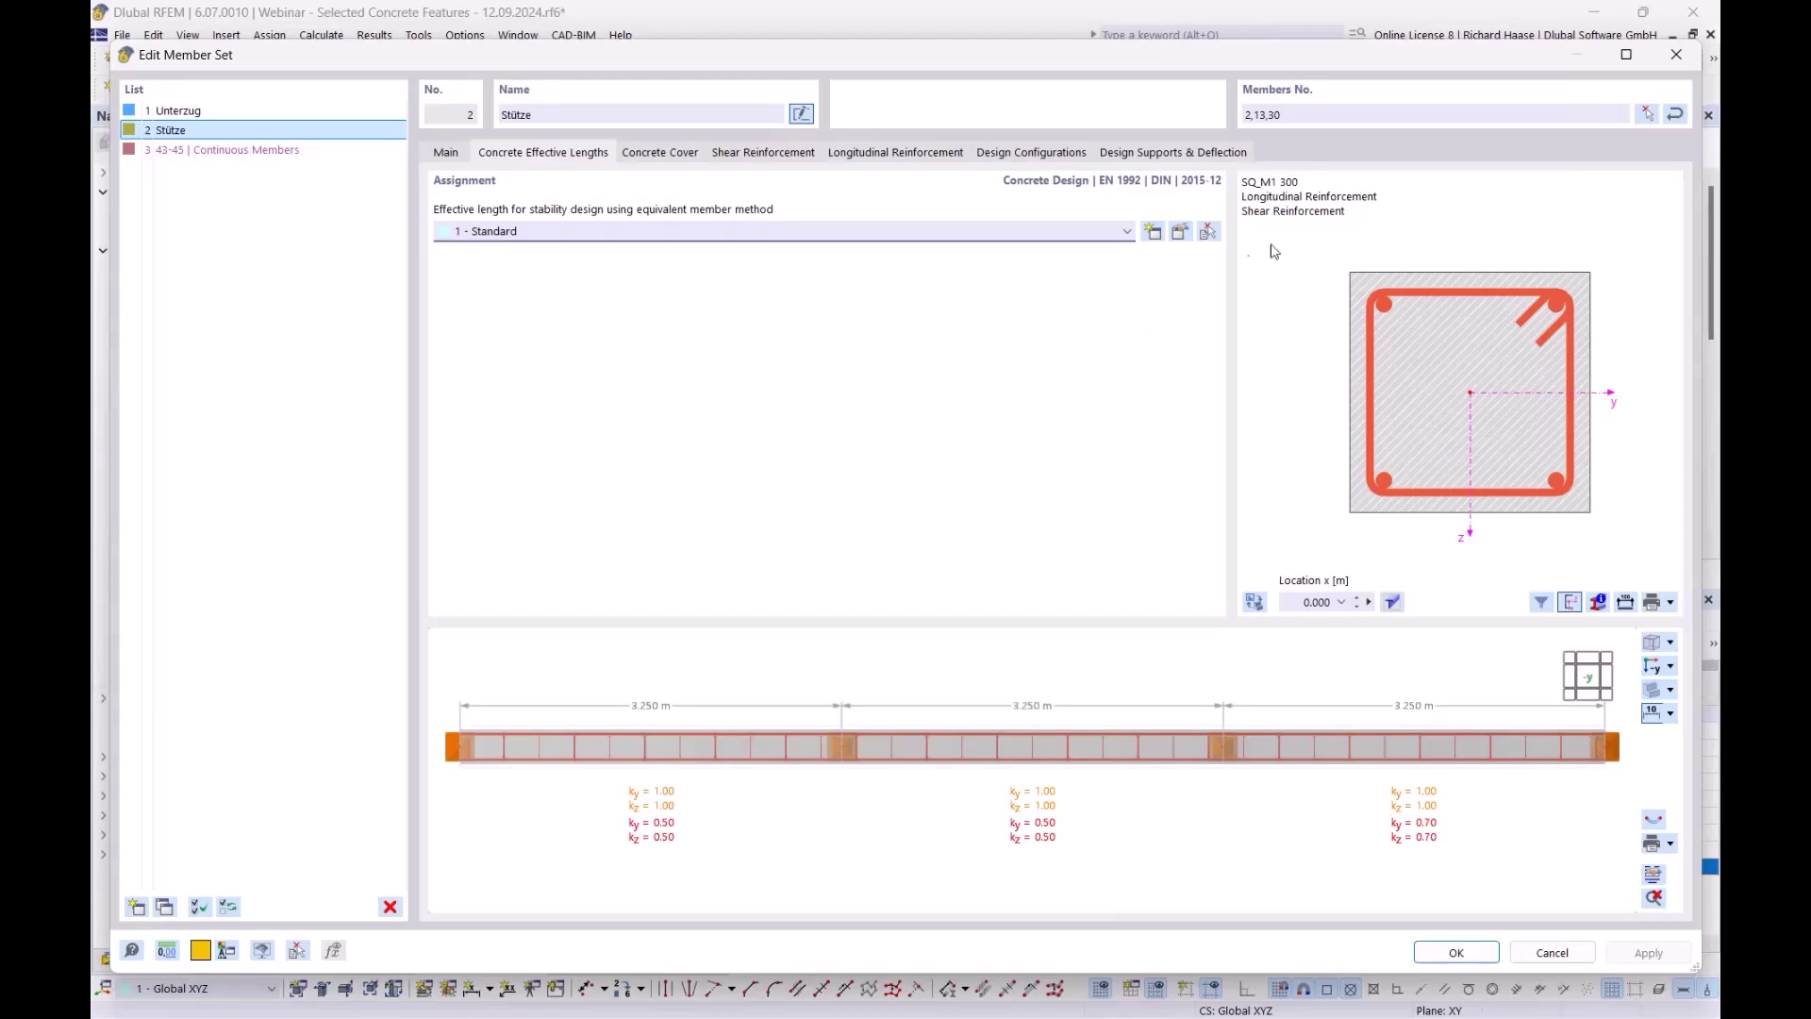
click(1678, 59)
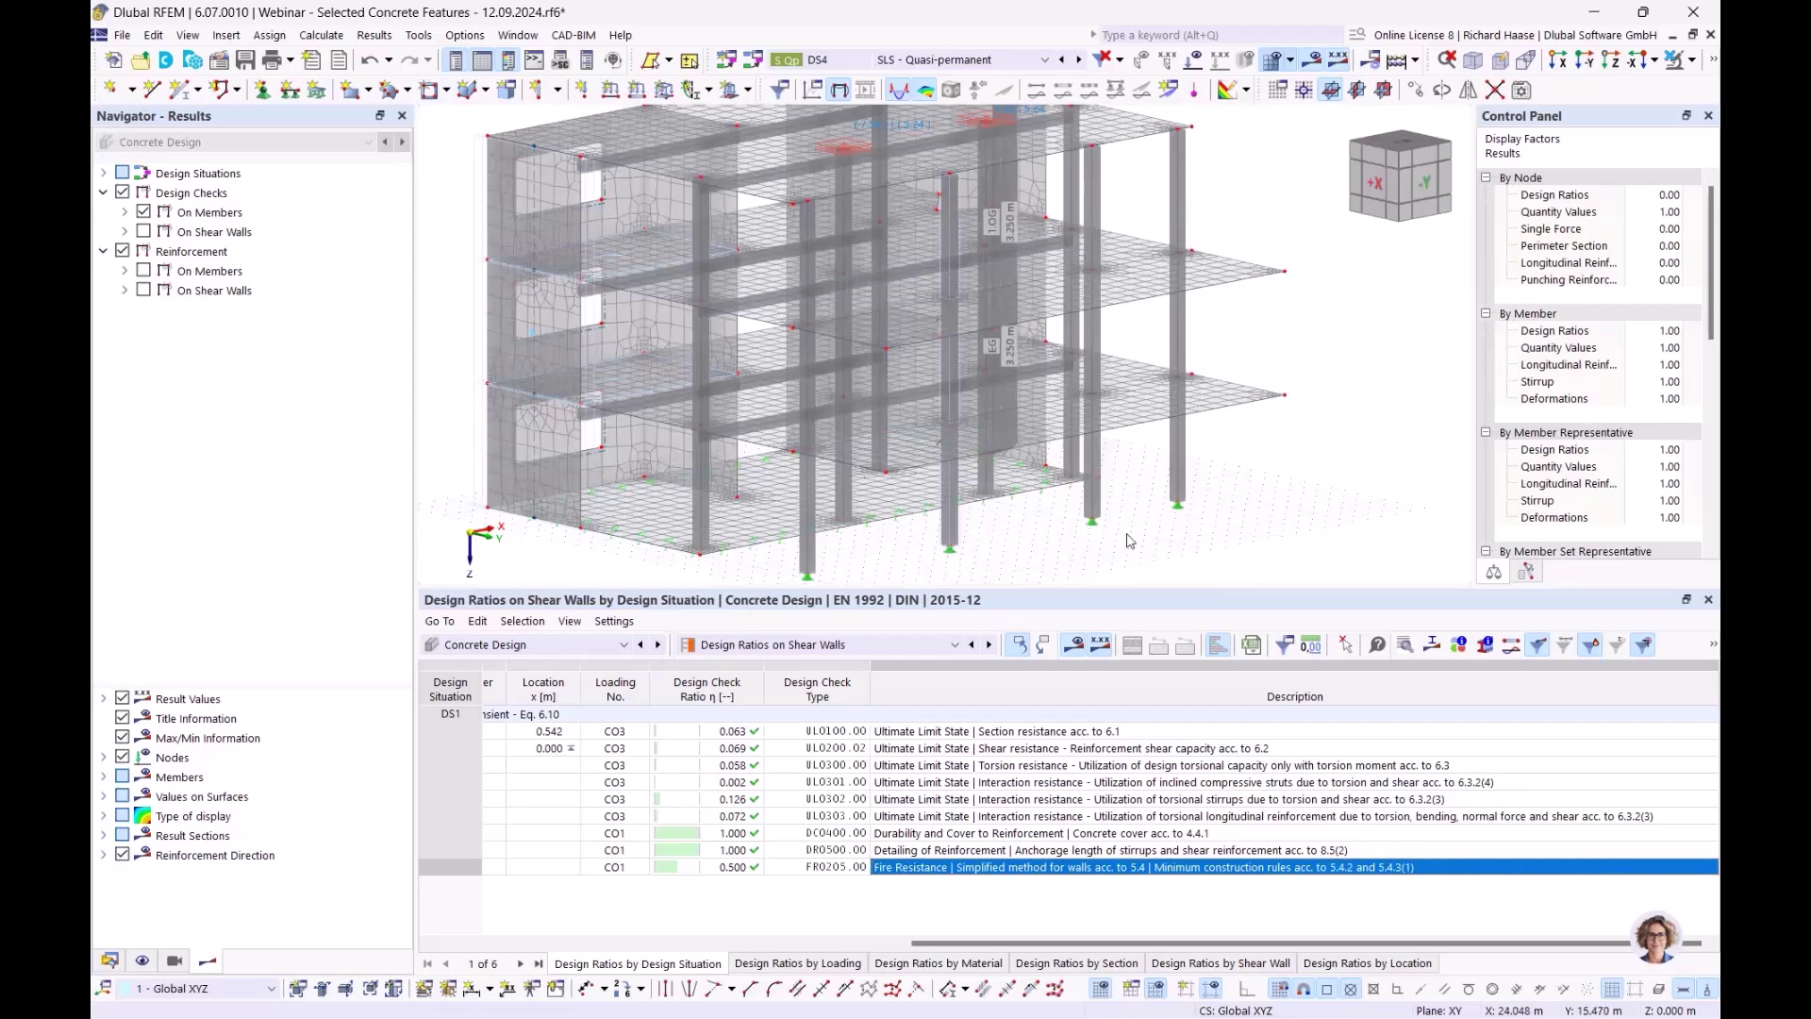
List the design ratios on members and compare the column fire resistance checks FR0200 and FR0201 by simplified method A
click(776, 649)
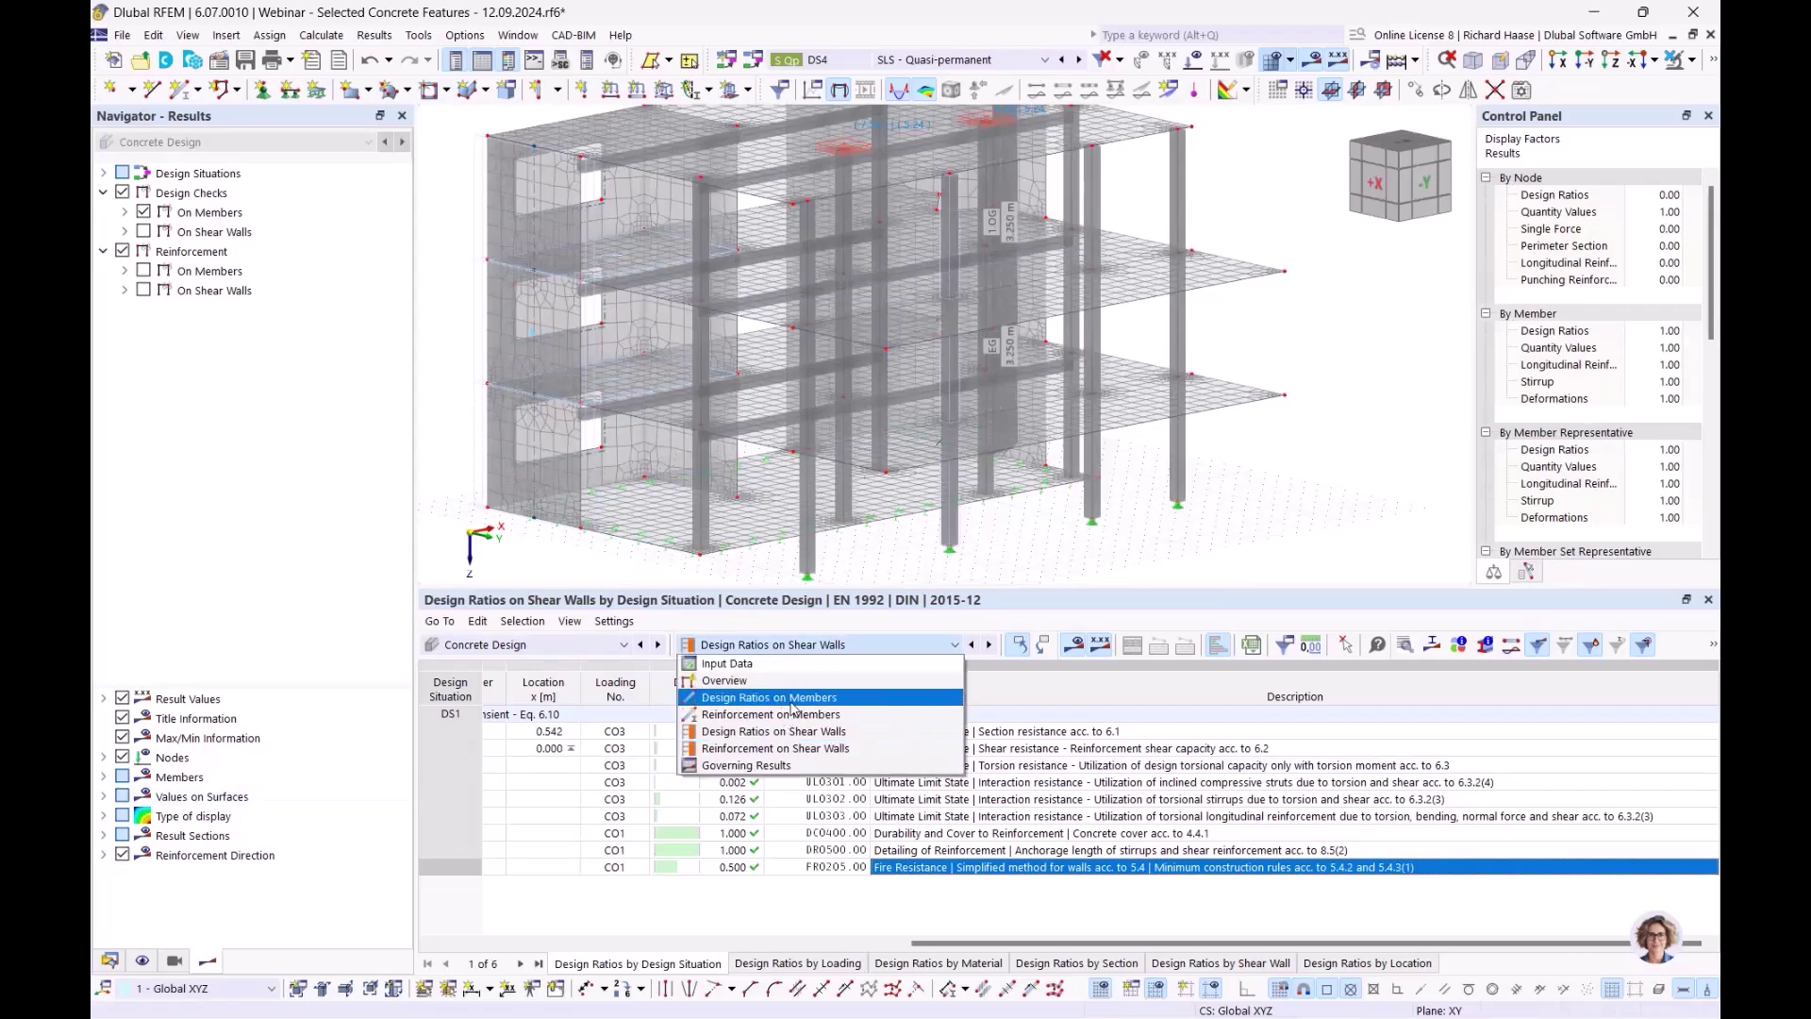
click(788, 696)
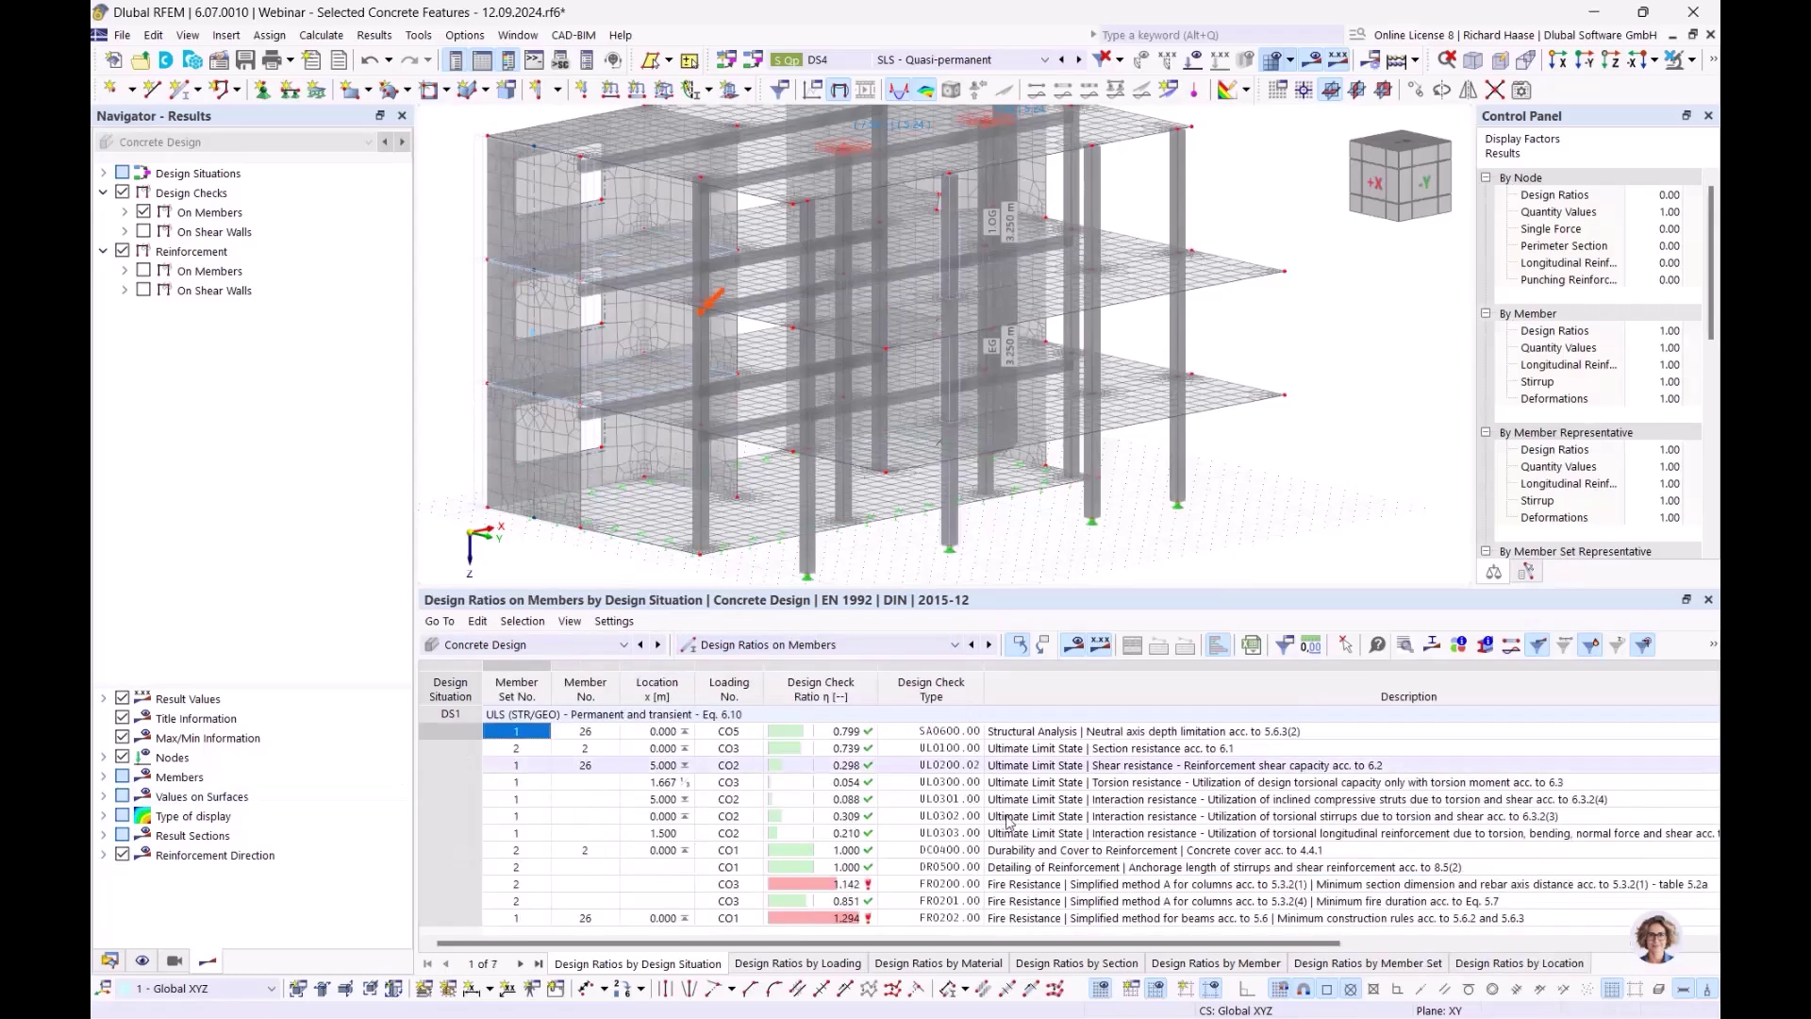
click(1143, 887)
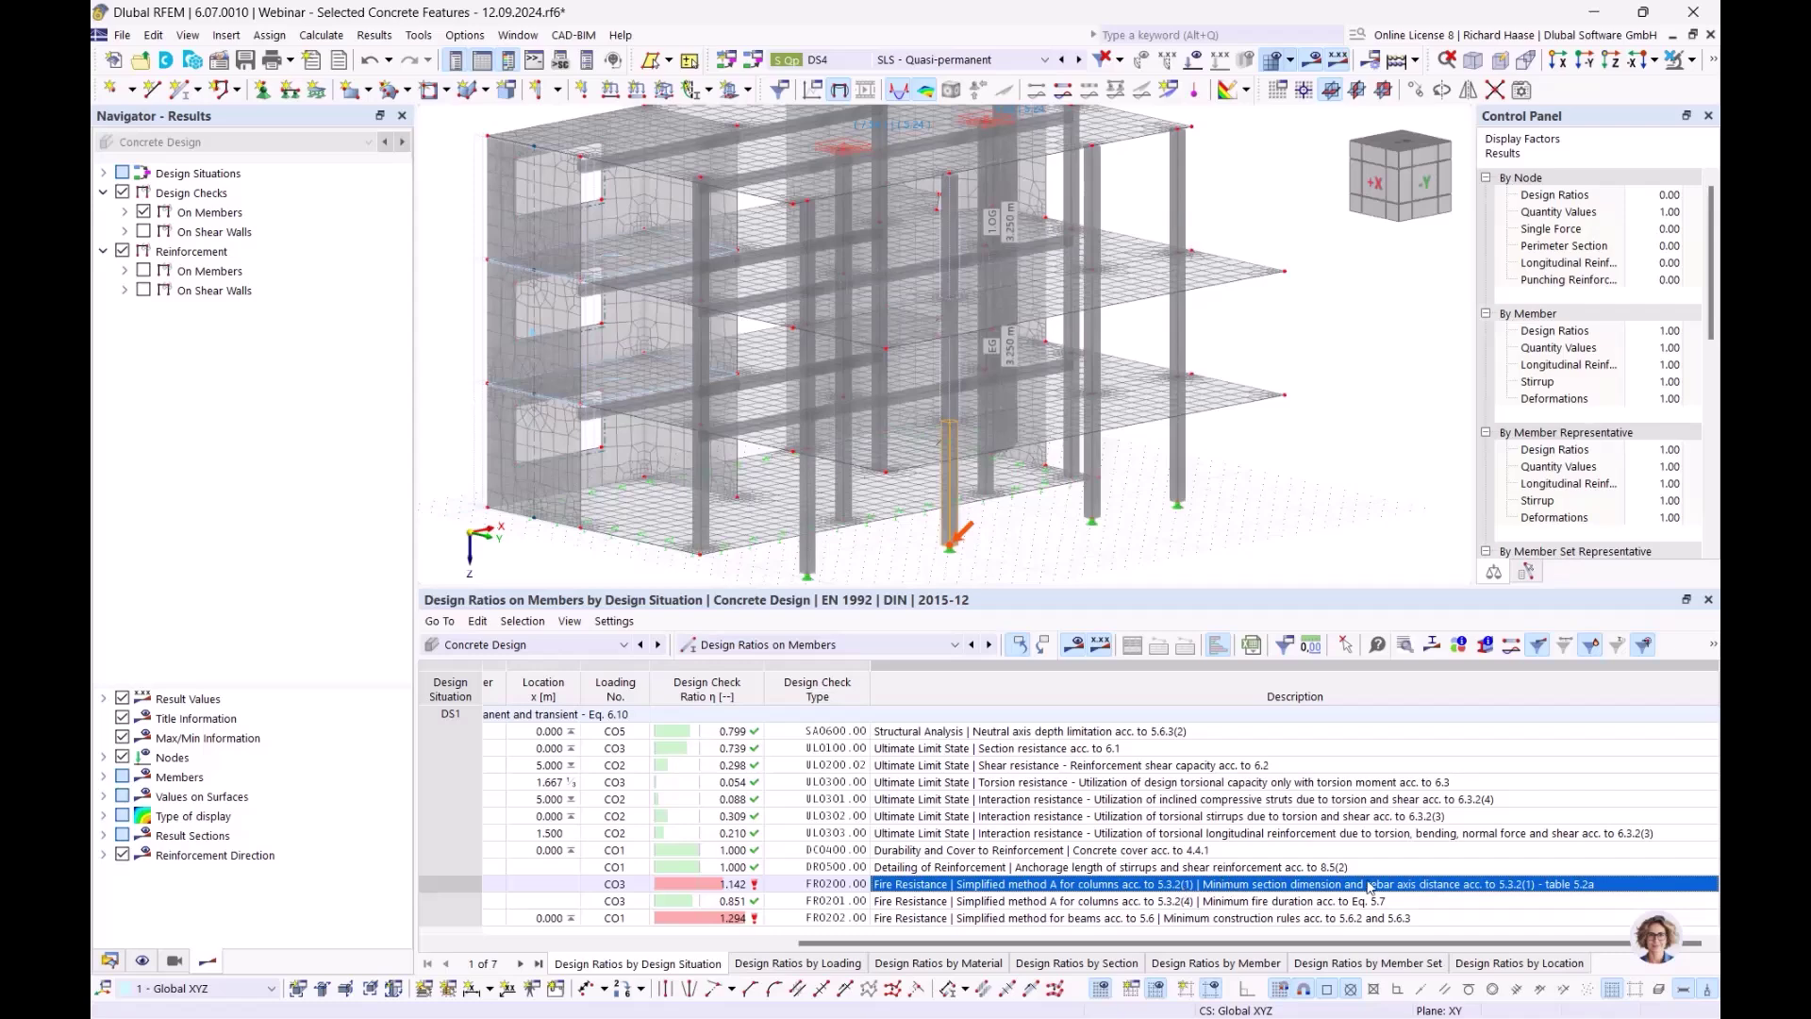
click(1226, 901)
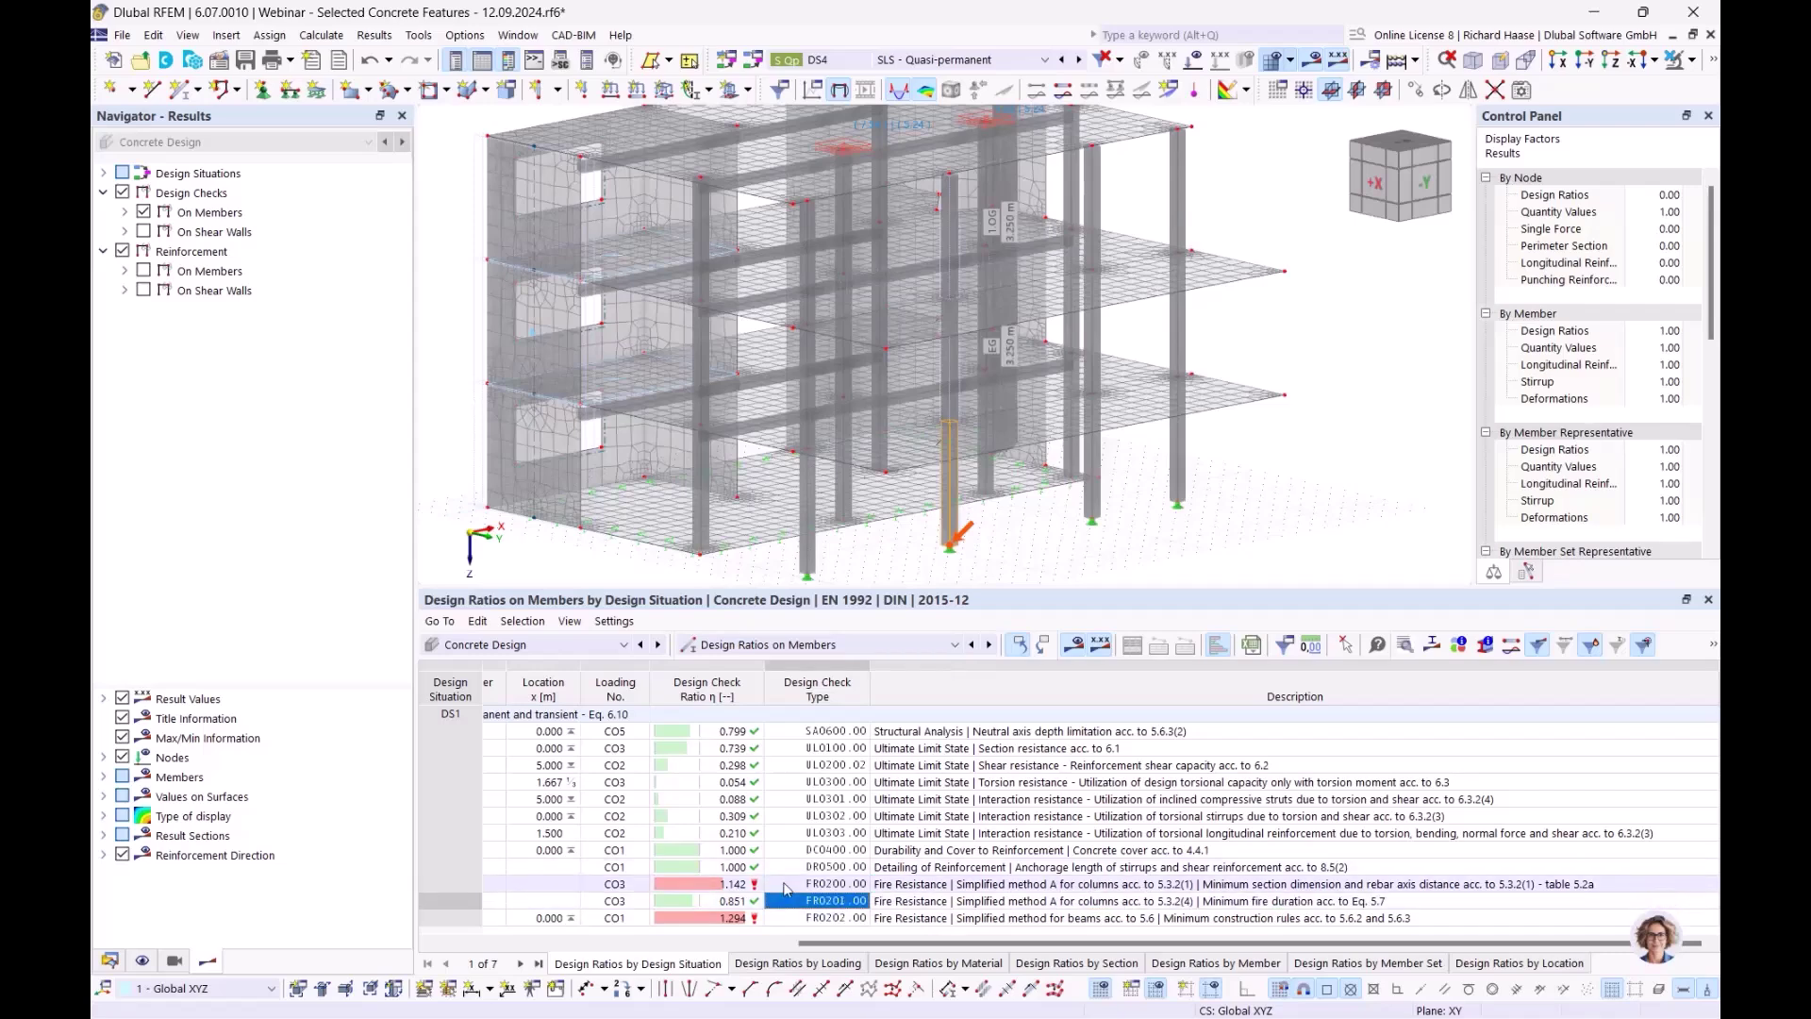
click(781, 886)
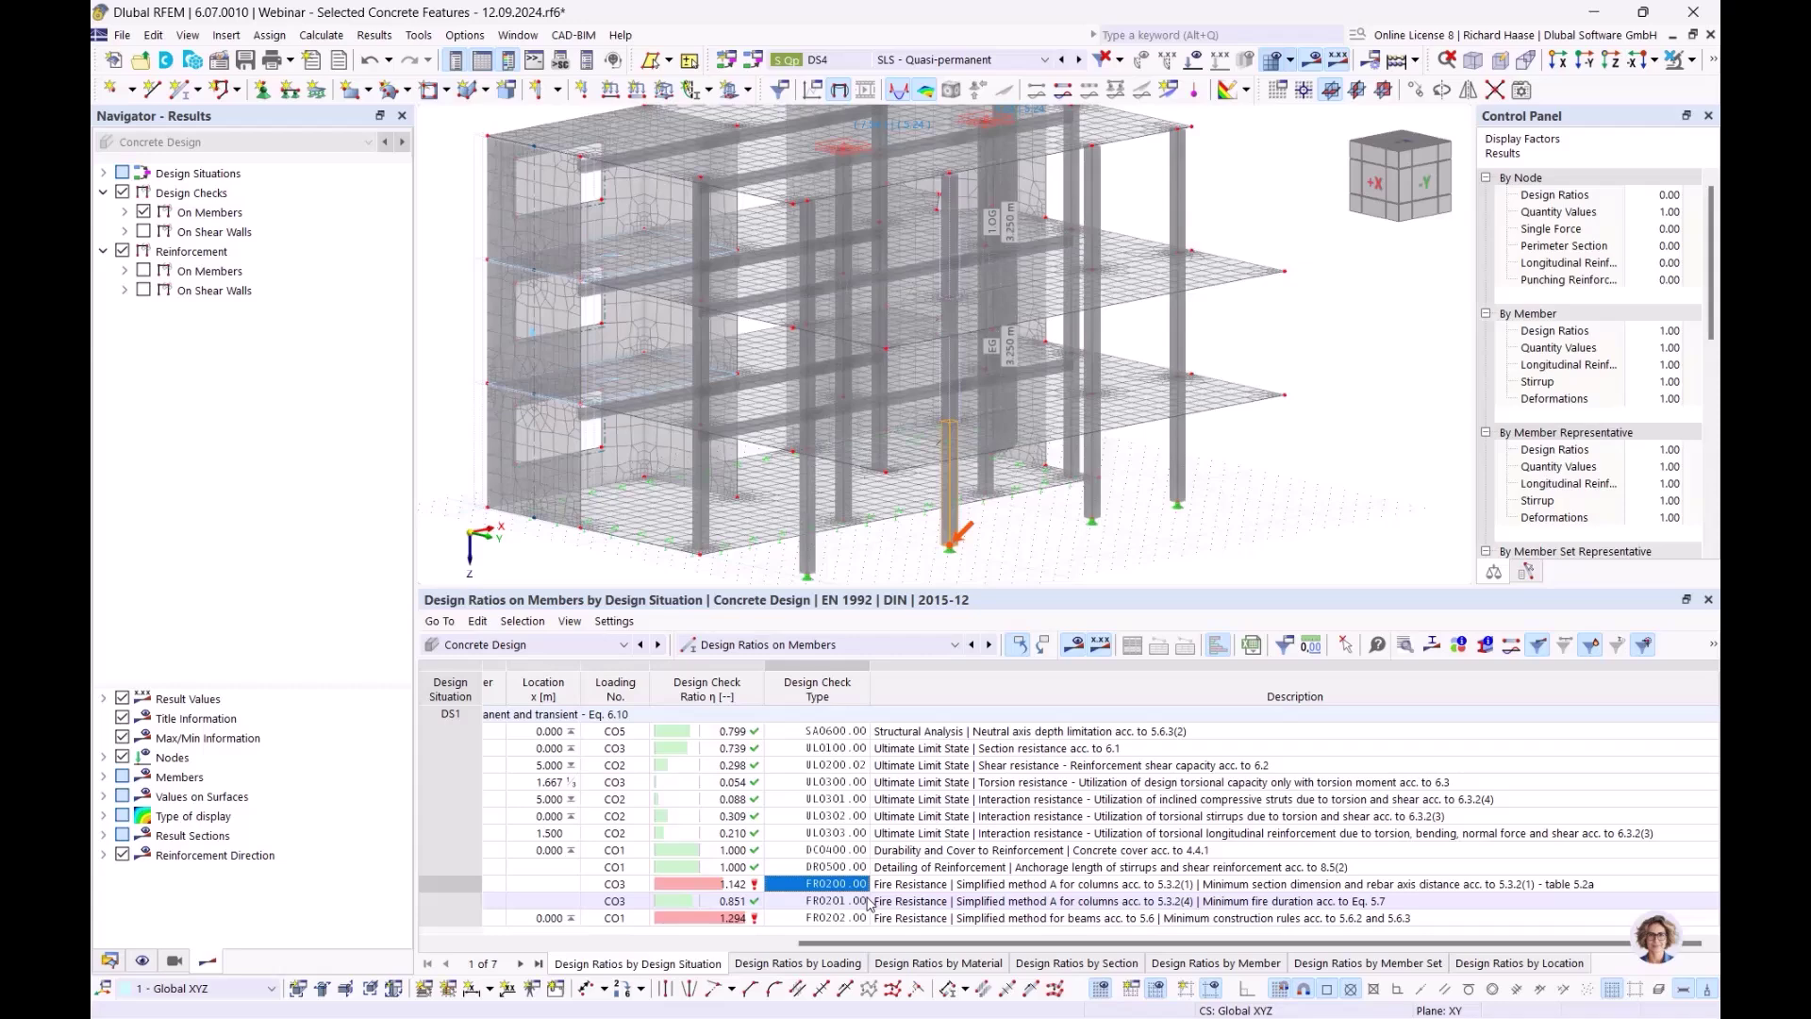
key(Right)
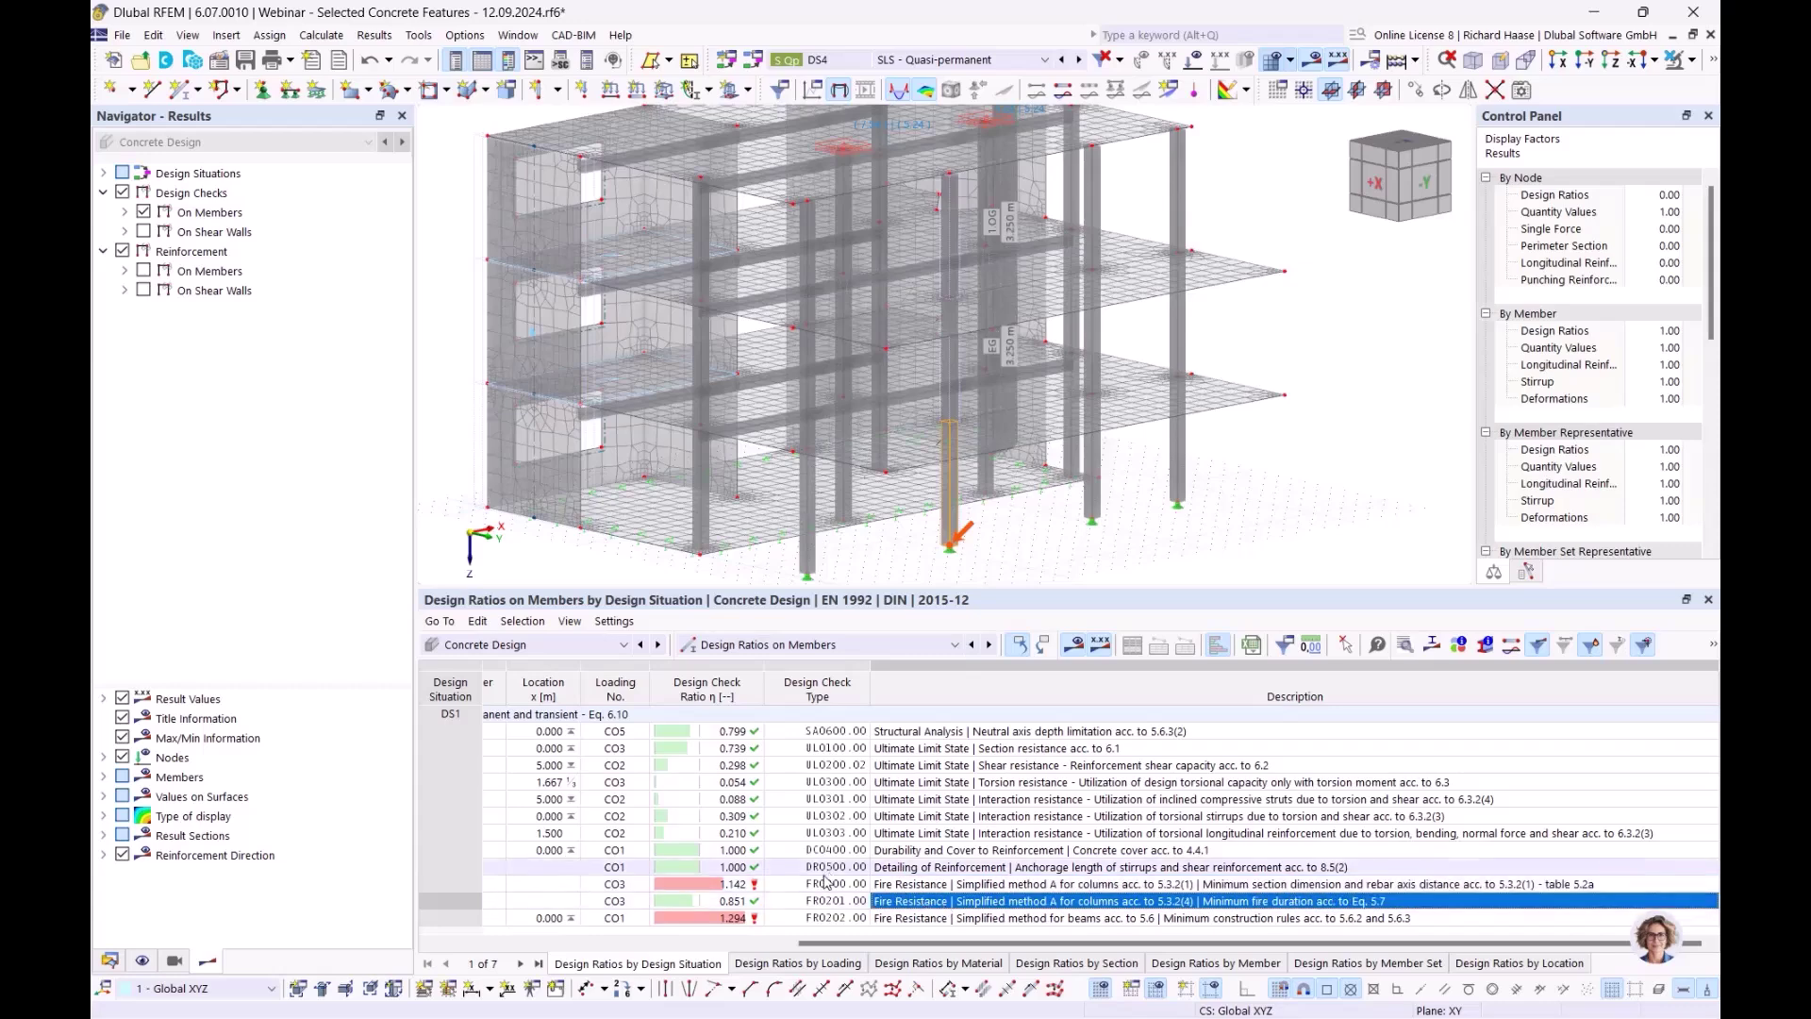
click(839, 887)
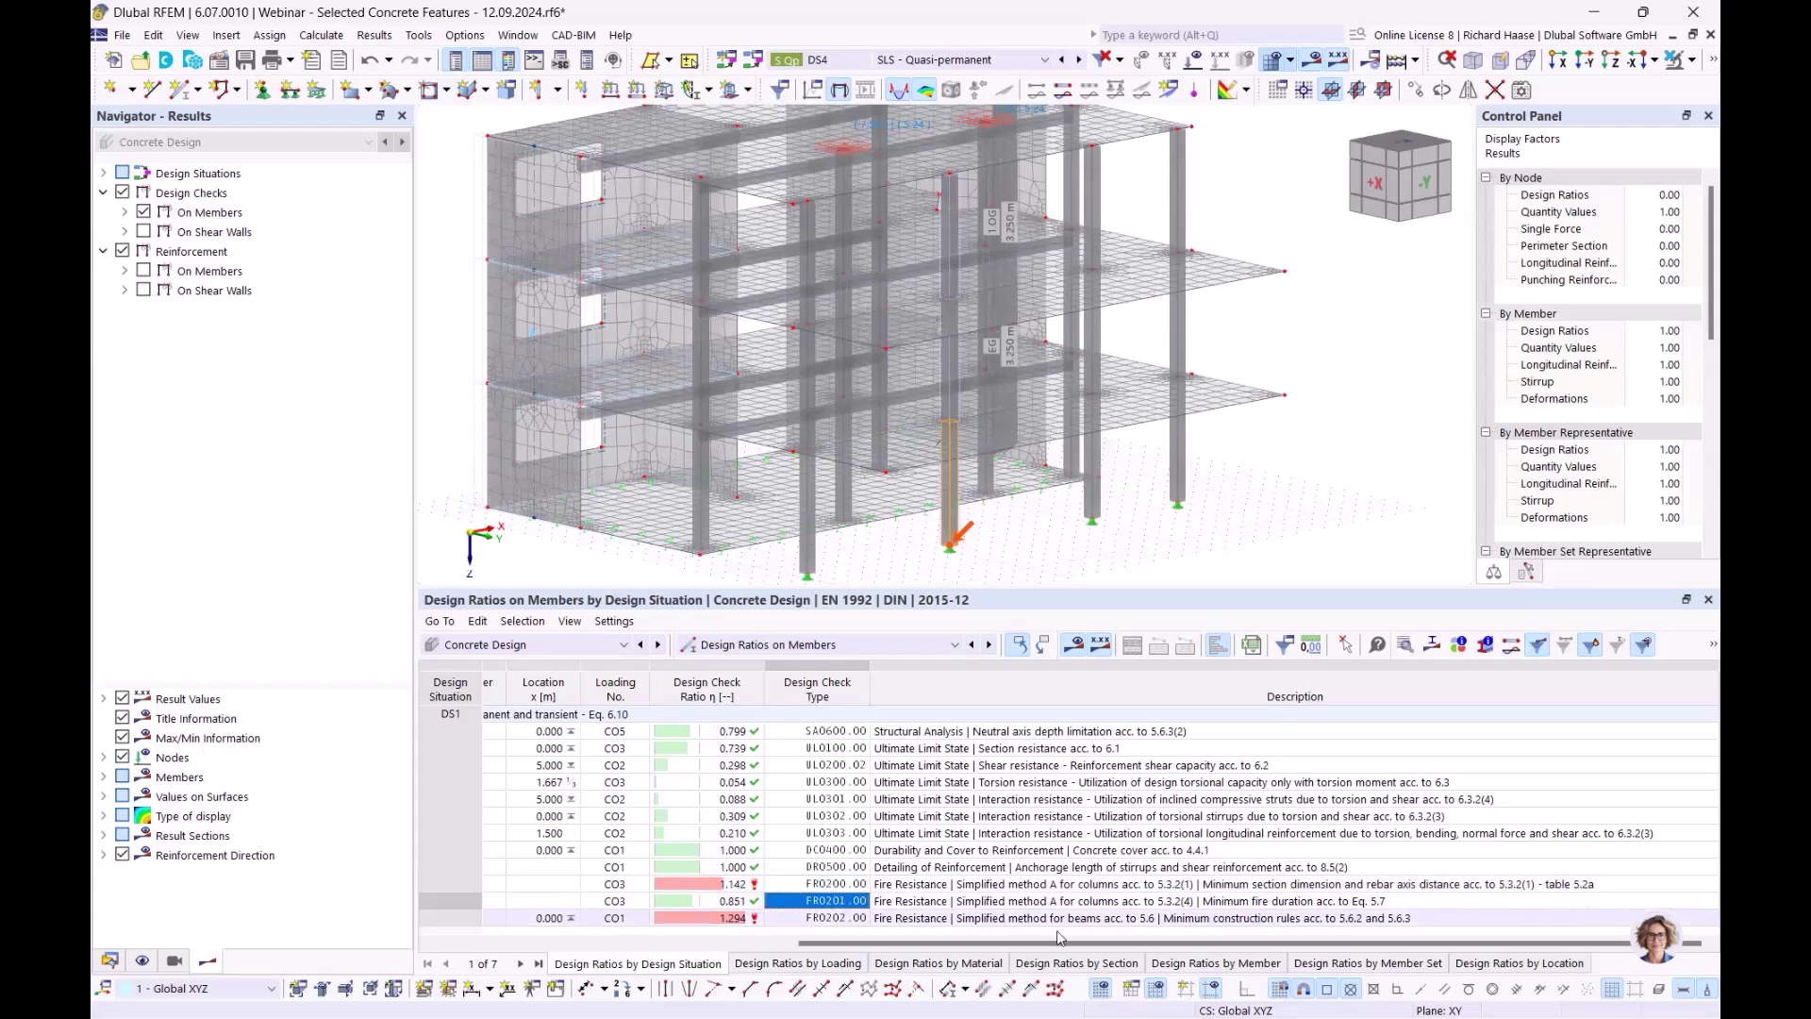
click(1085, 904)
click(1092, 886)
click(1096, 902)
click(1102, 886)
click(1106, 902)
click(1109, 886)
click(1113, 902)
click(1115, 887)
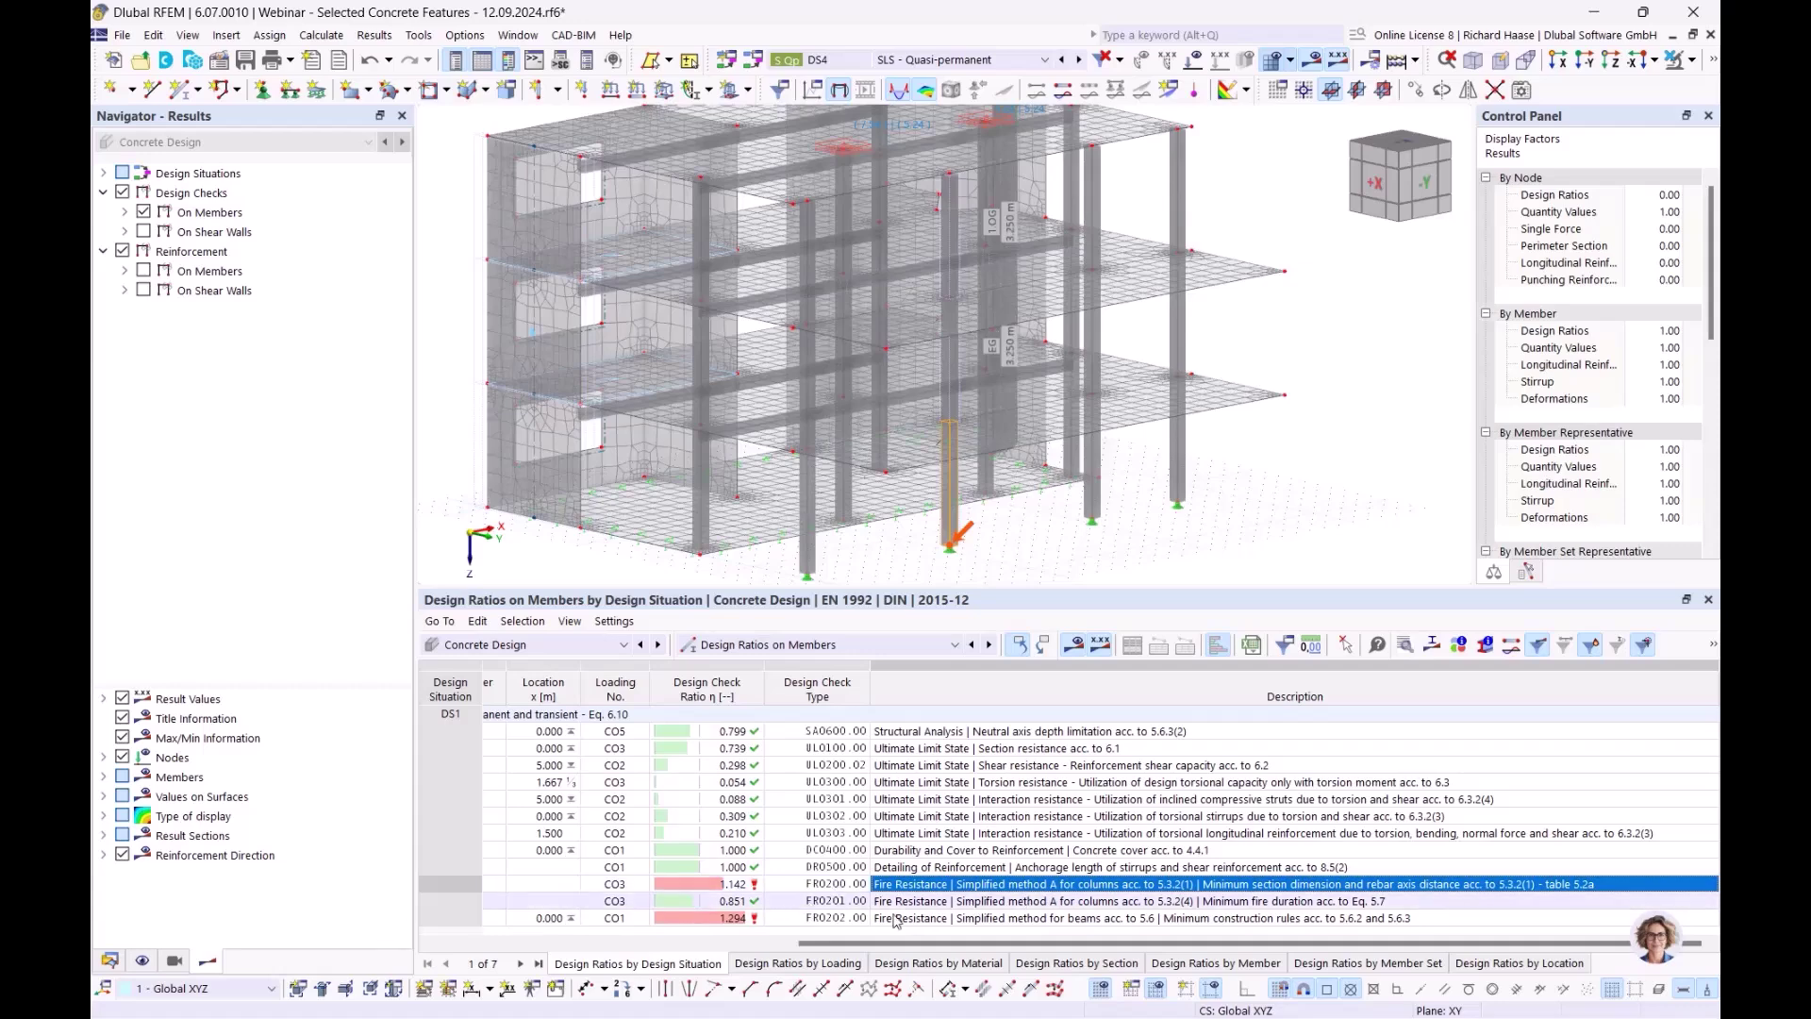
Examine the required minimum section dimension and minimum distance in the details of beam fire resistance check FR0202, and close them
click(994, 918)
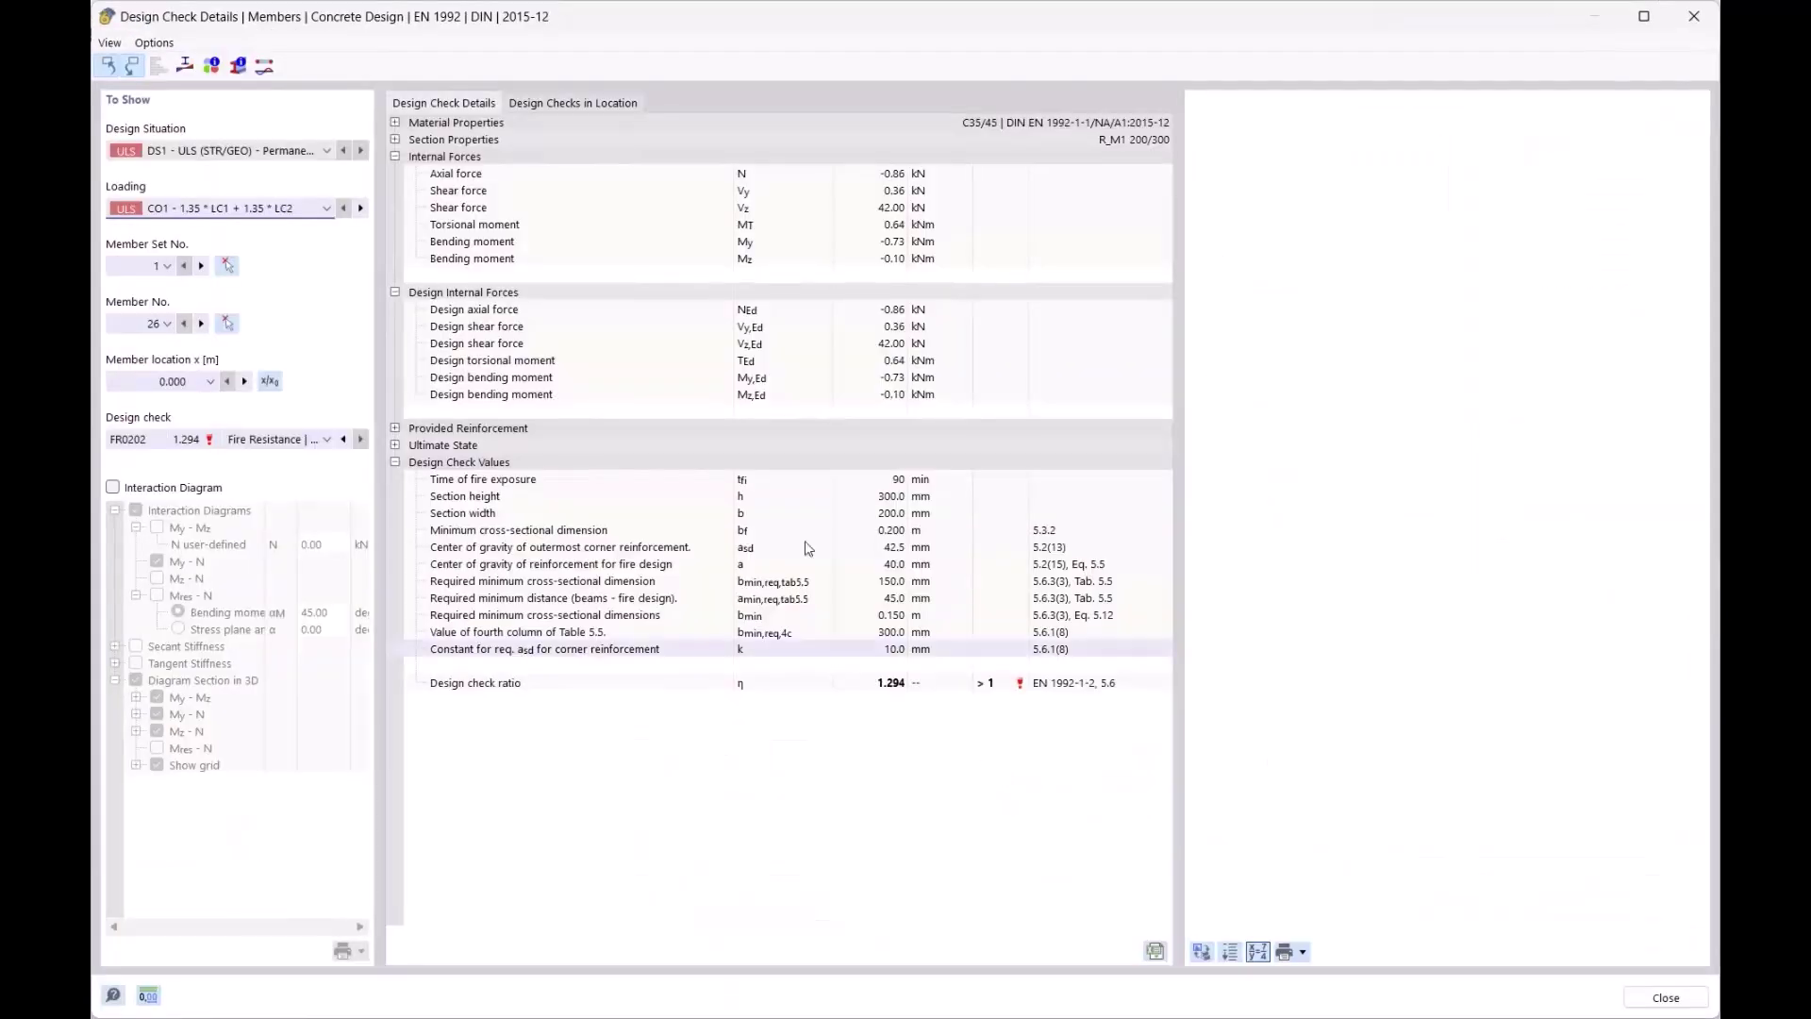
click(788, 587)
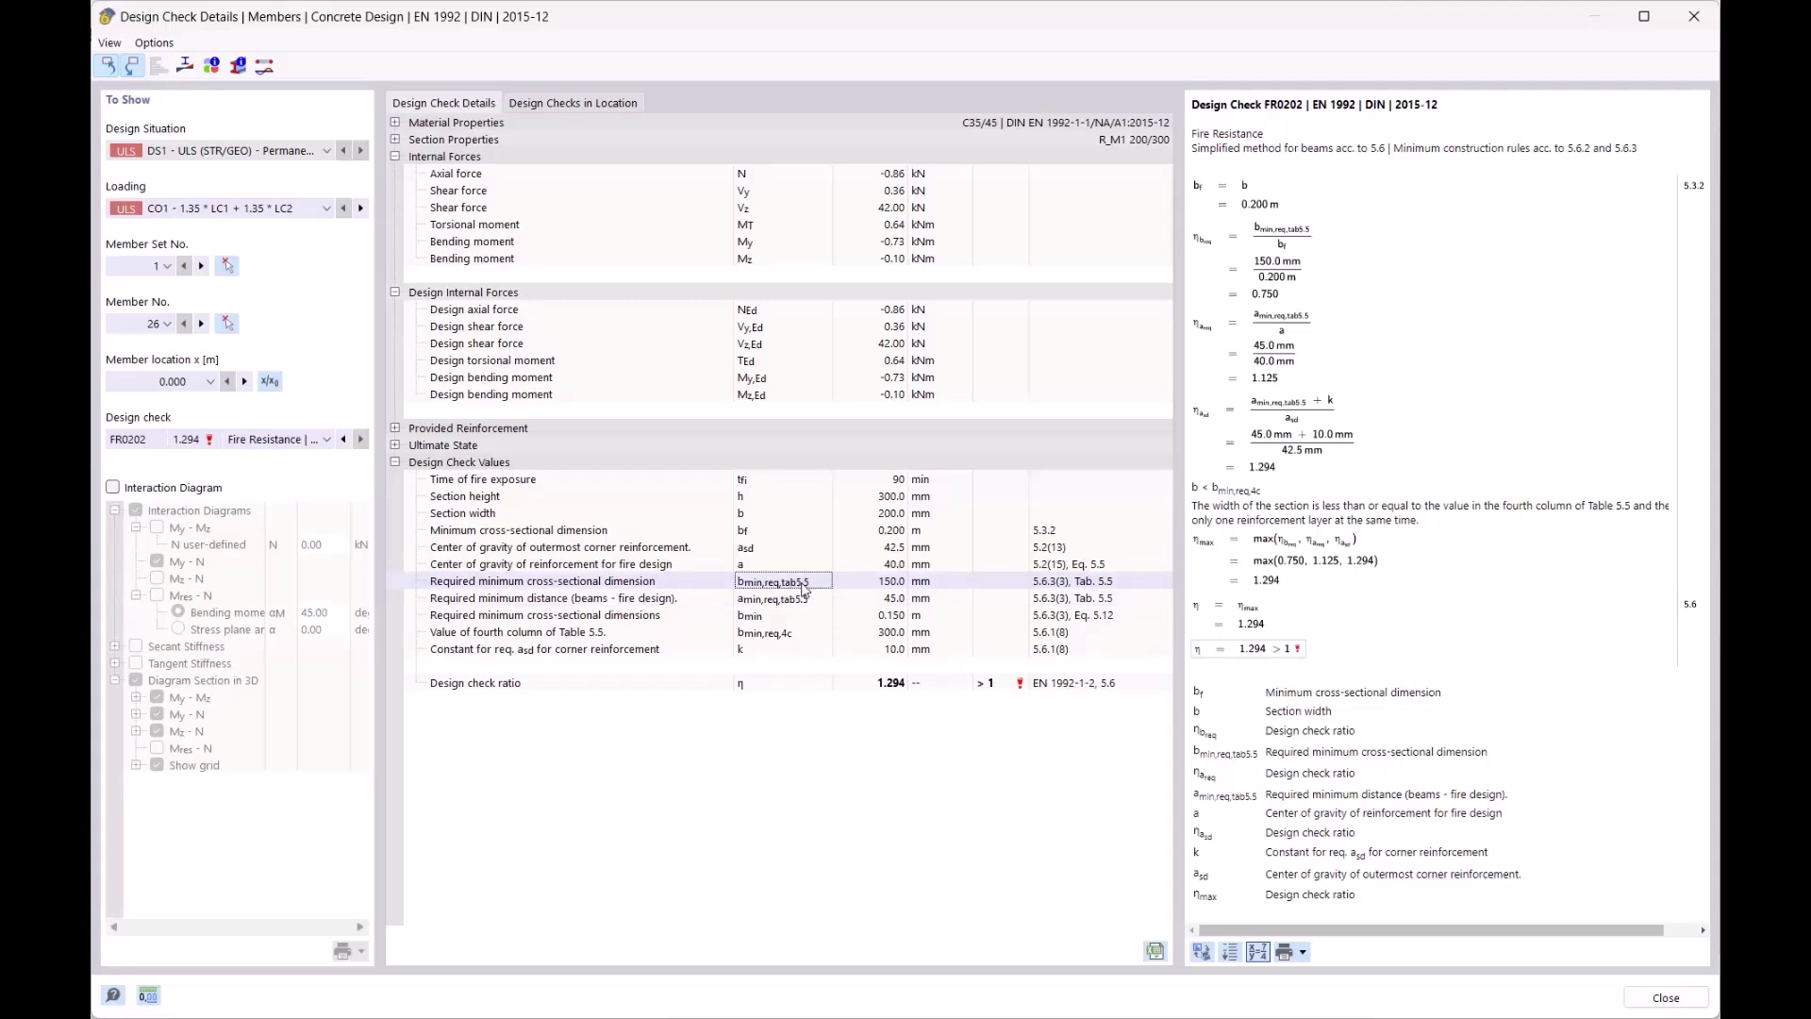
click(812, 604)
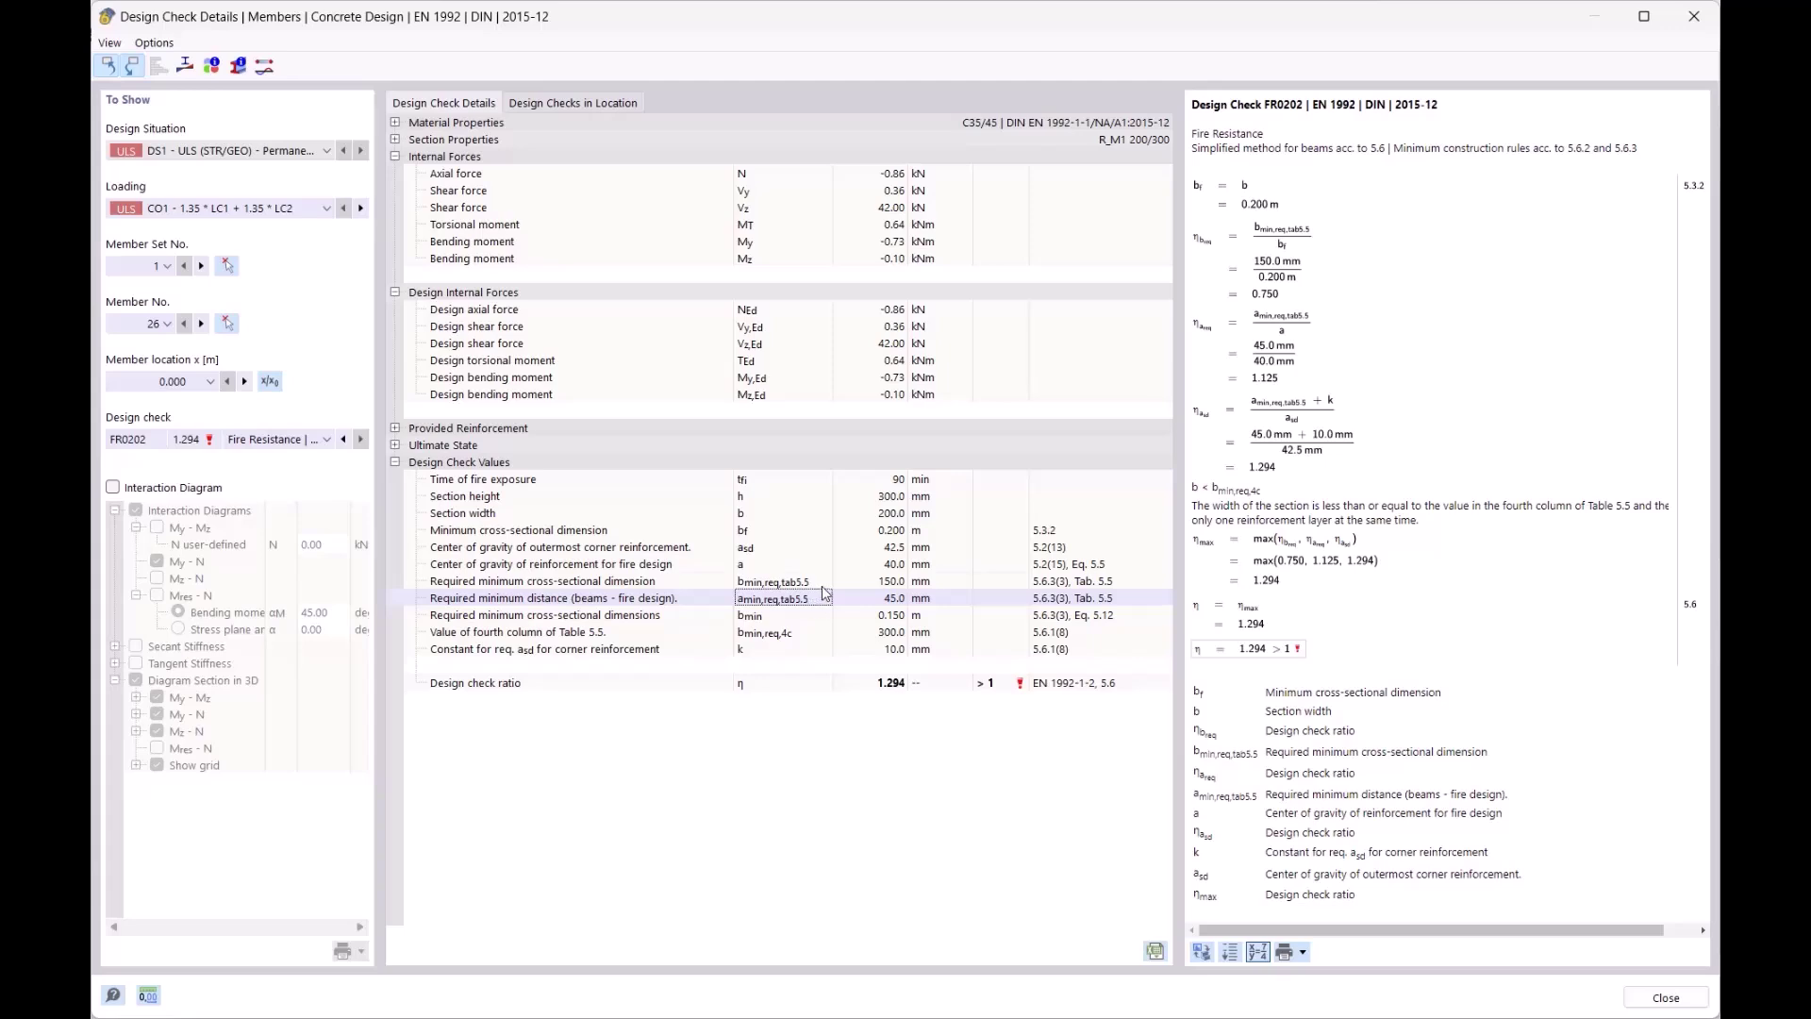
click(821, 586)
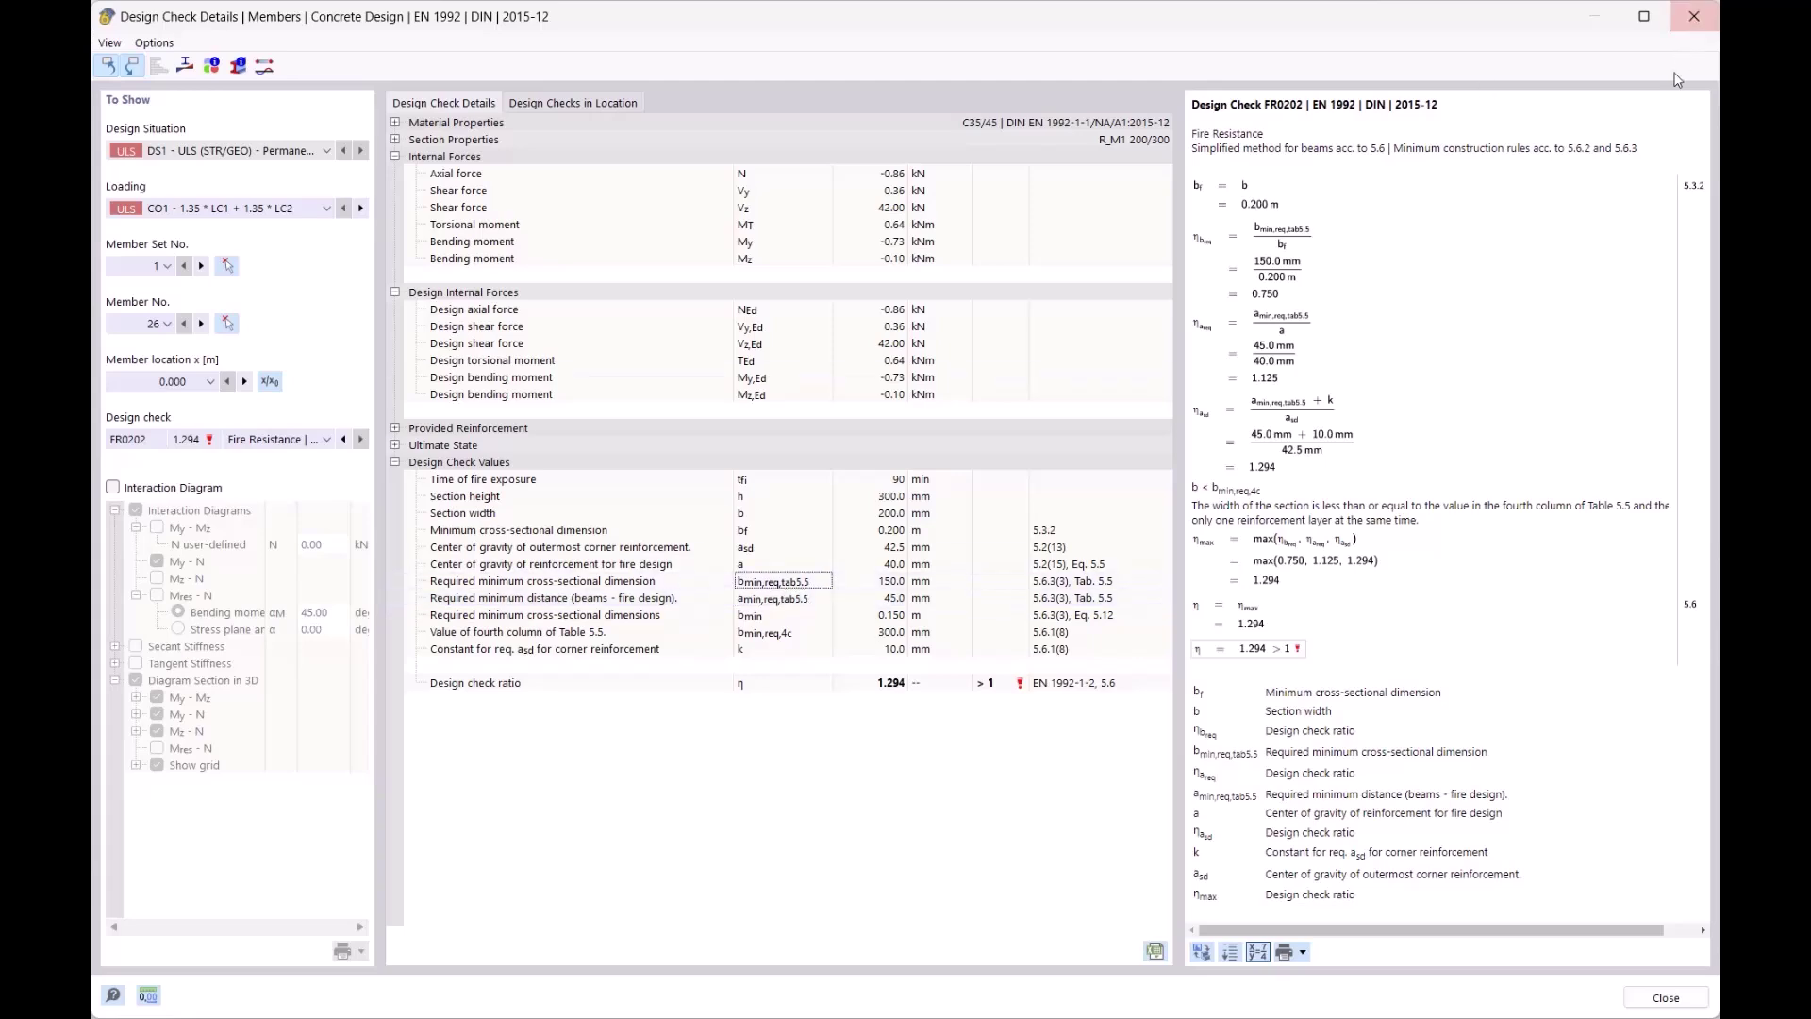
click(1693, 17)
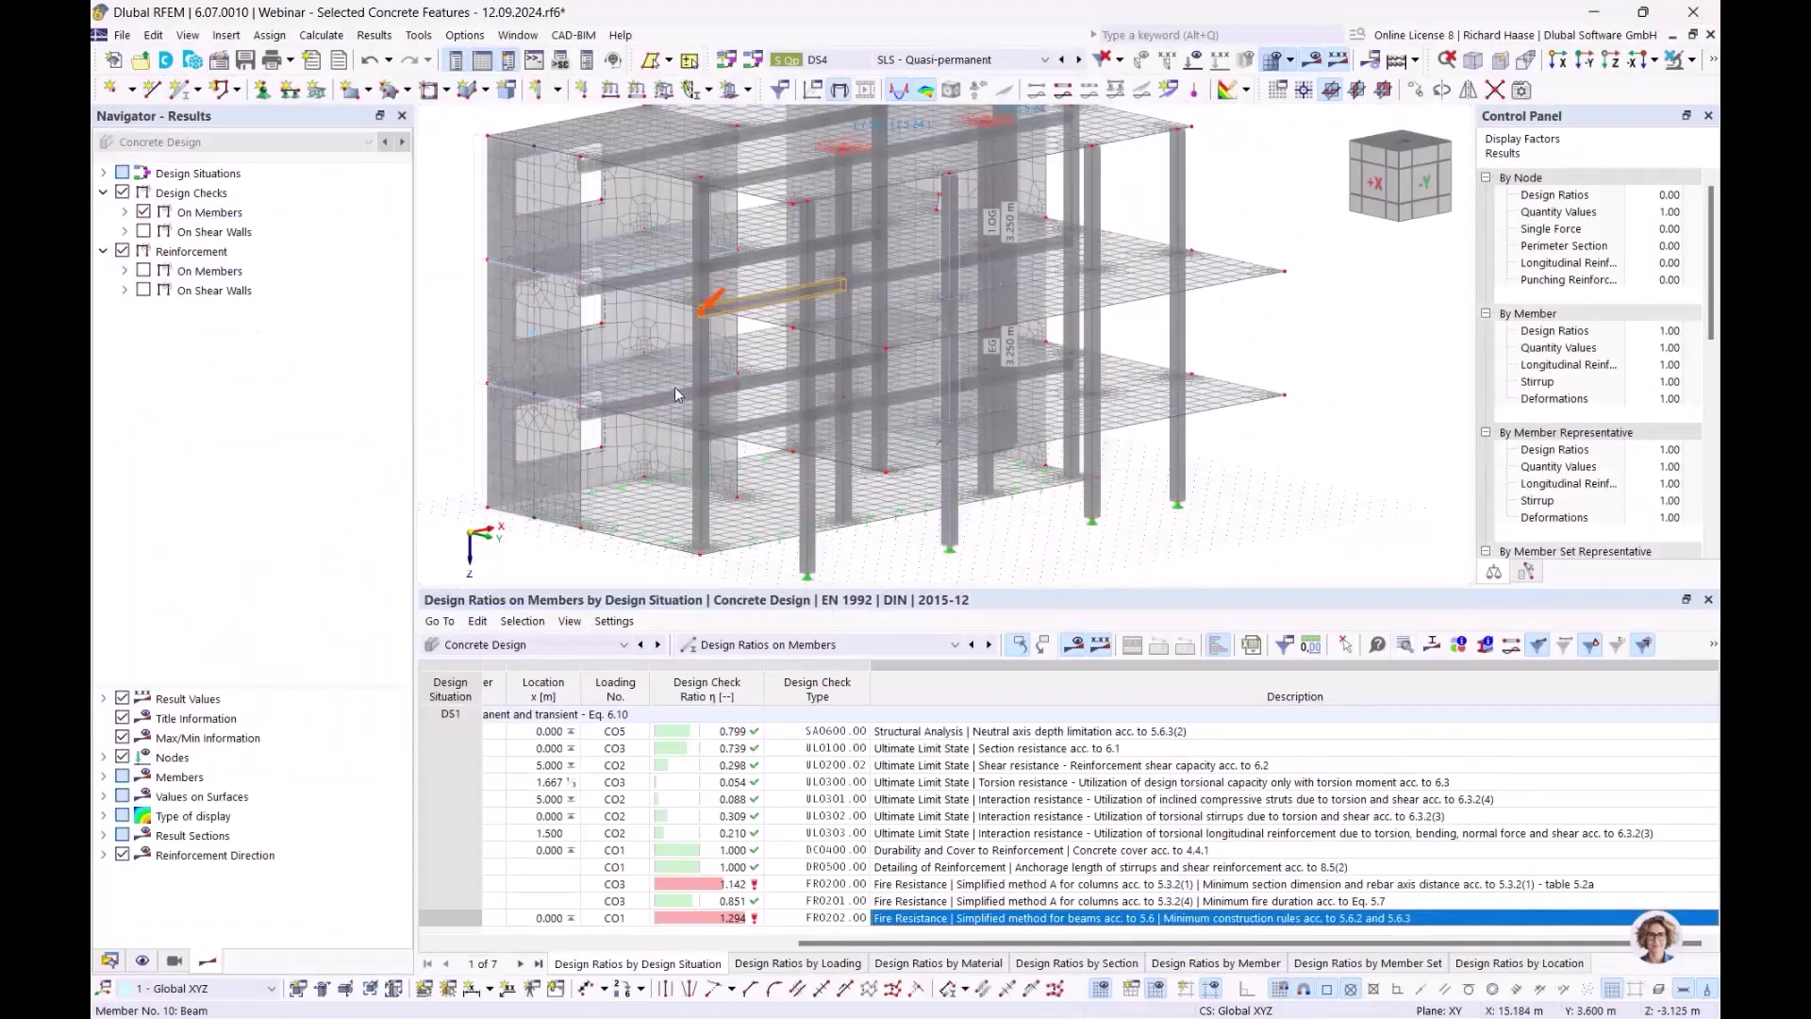
Open beam member set "Unterzug" for editing and assign design support "1 - Endlager" at its start and end
mouse_move(907, 377)
ctrl+middle_down()
mouse_move(960, 372)
mouse_move(886, 392)
ctrl+middle_up()
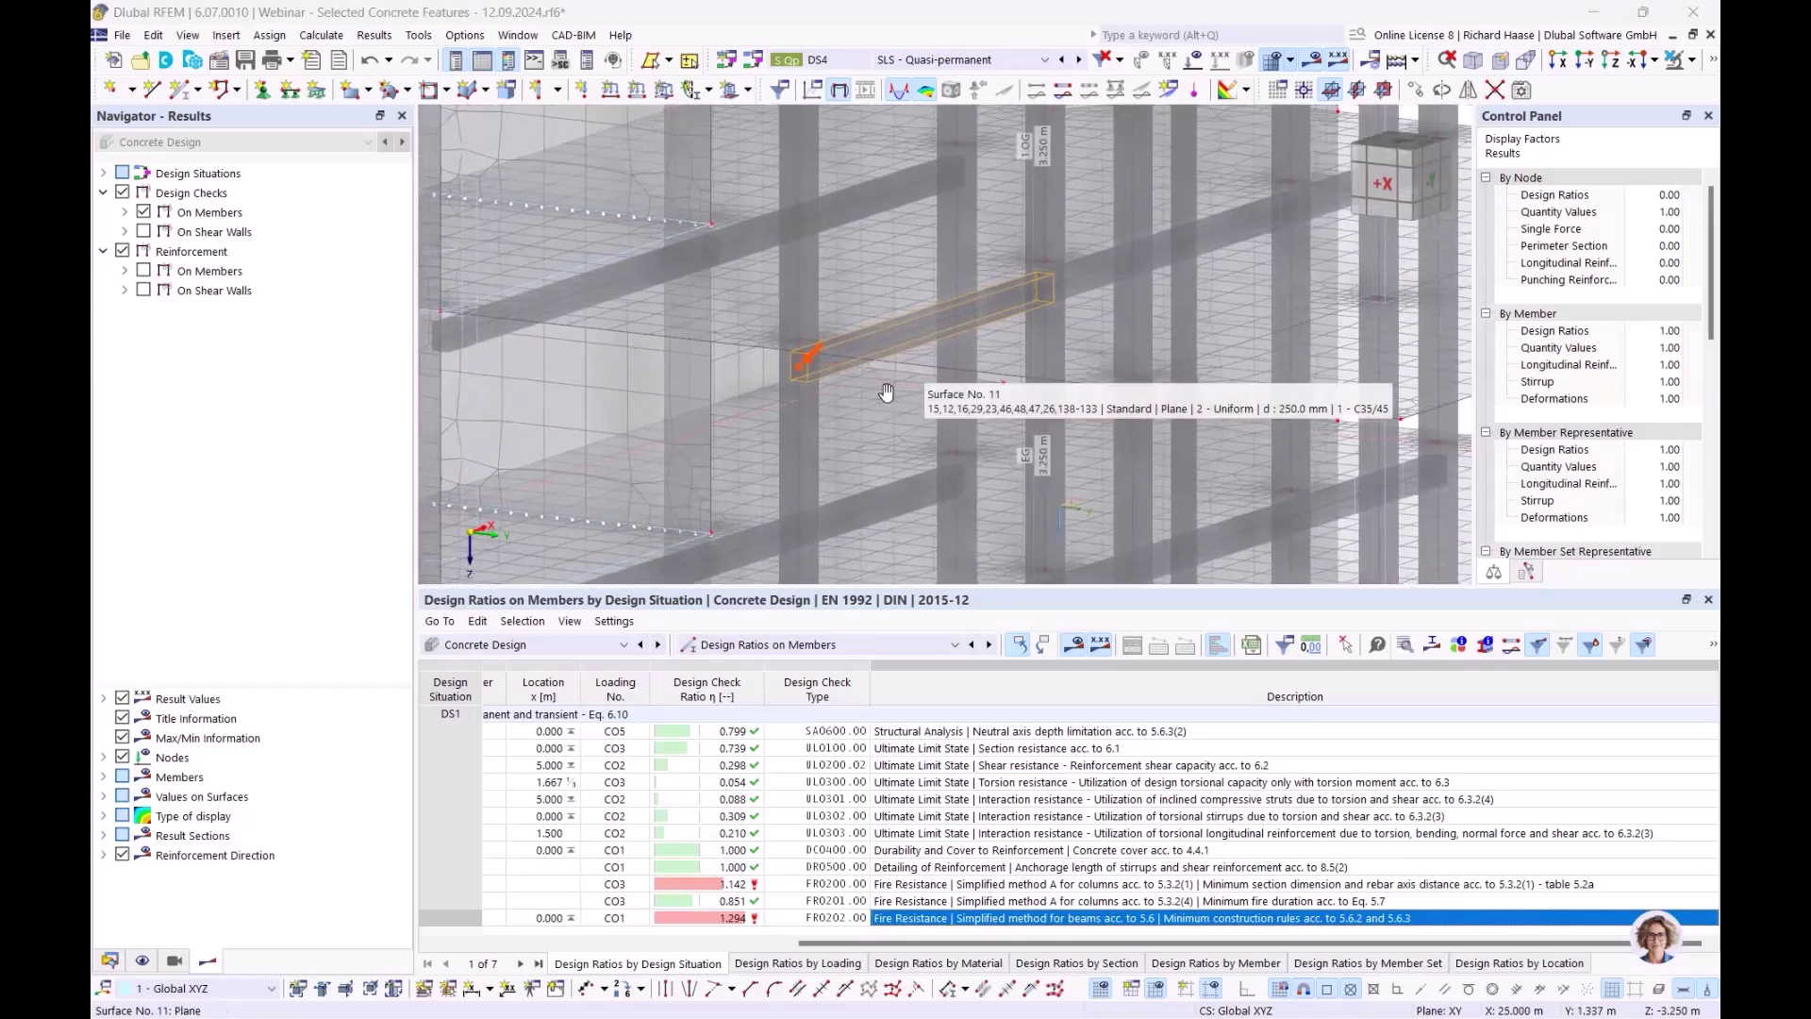
scroll(823, 377, up, 3)
double_click(823, 385)
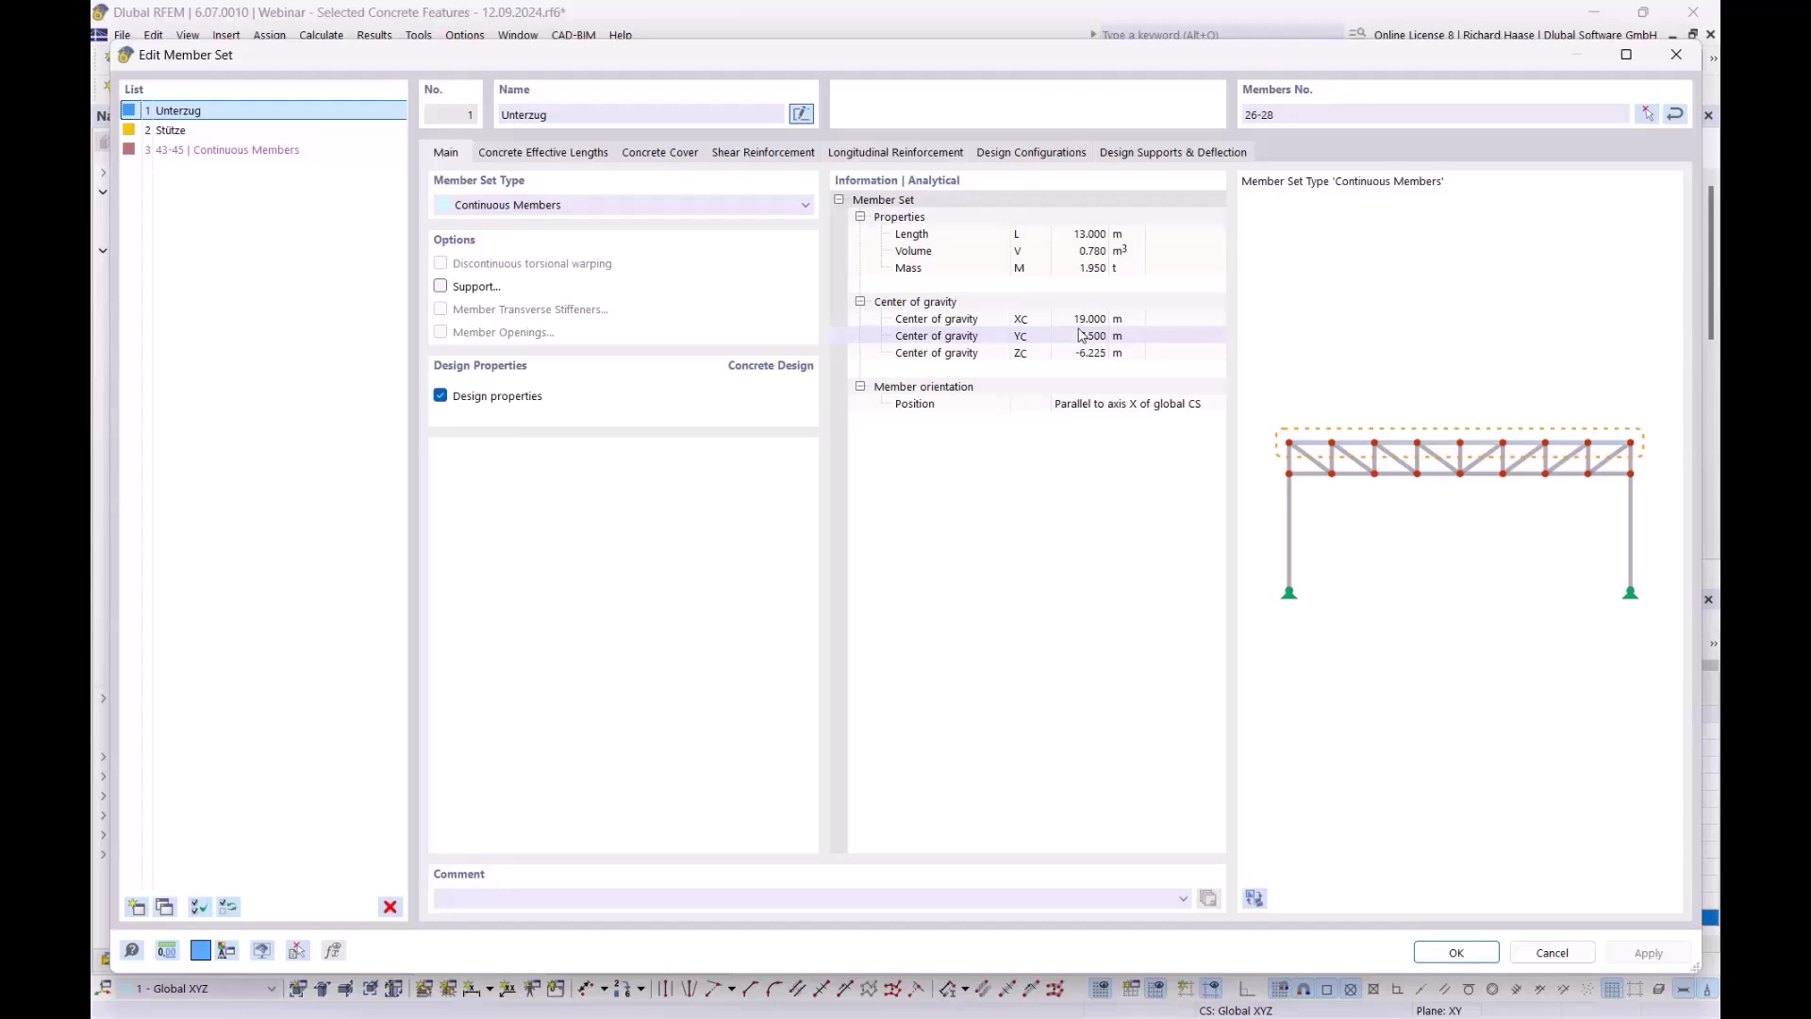
click(1177, 153)
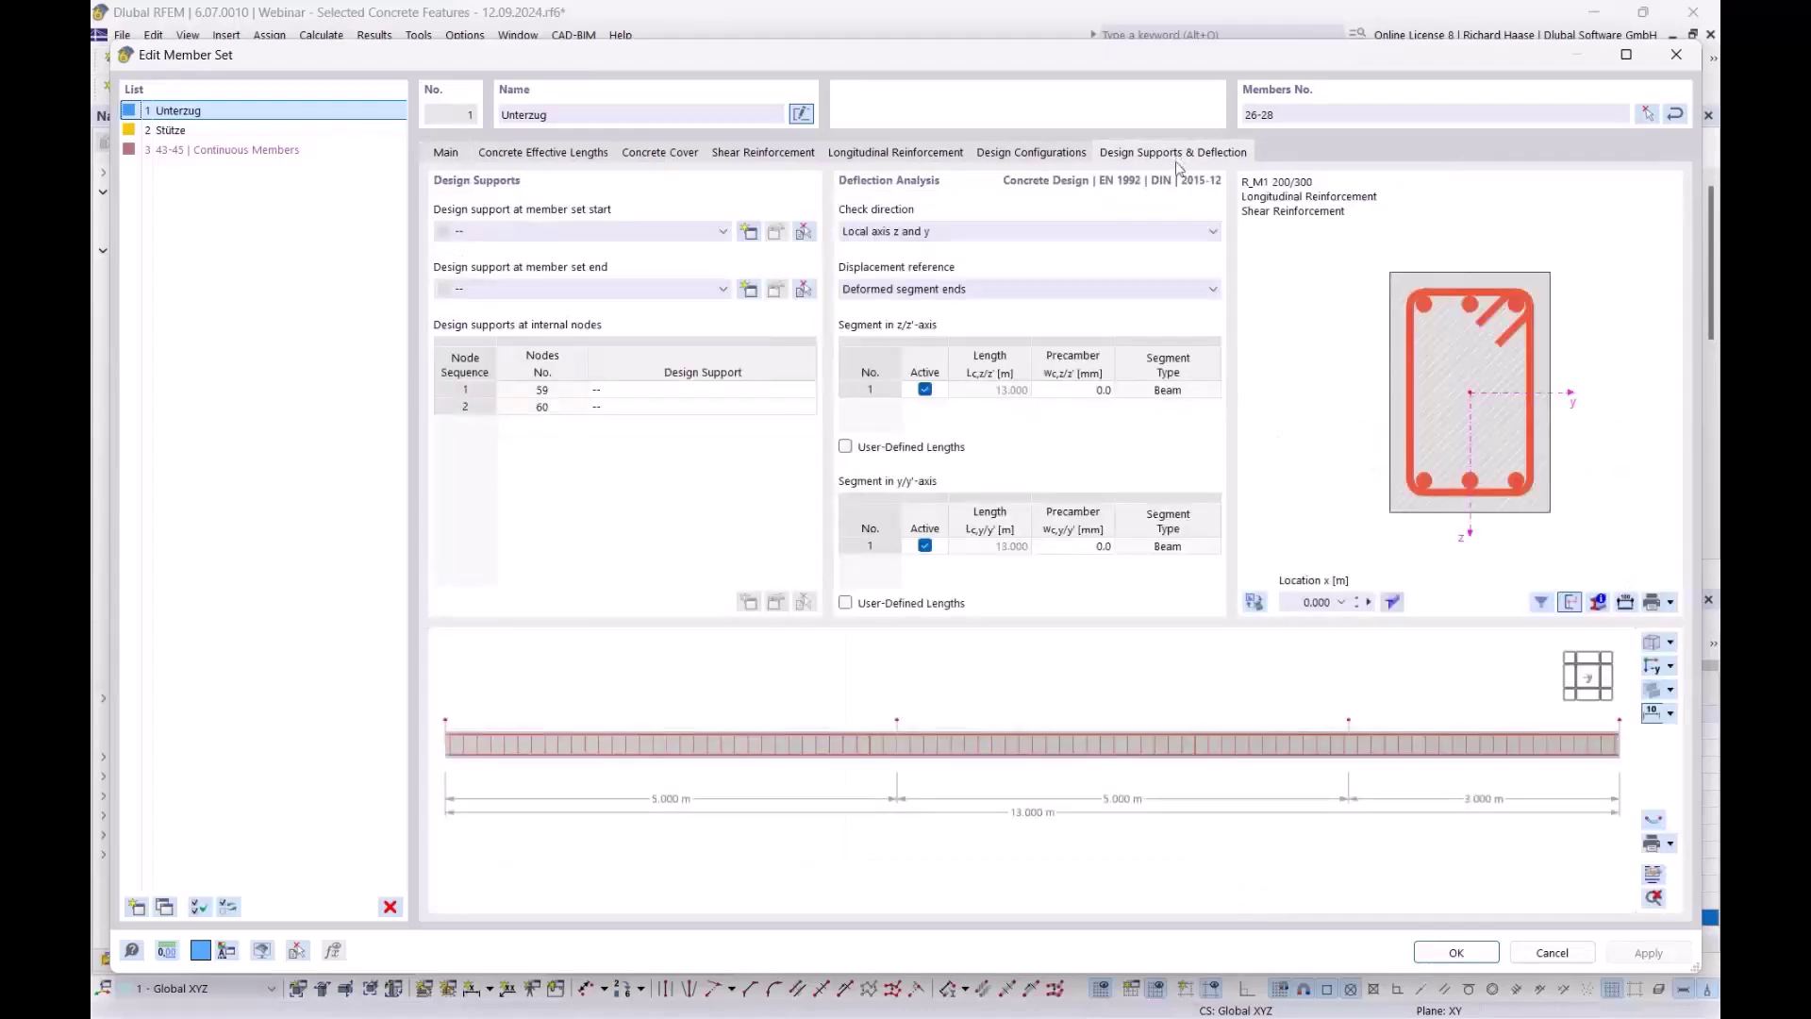
scroll(836, 741, down, 1)
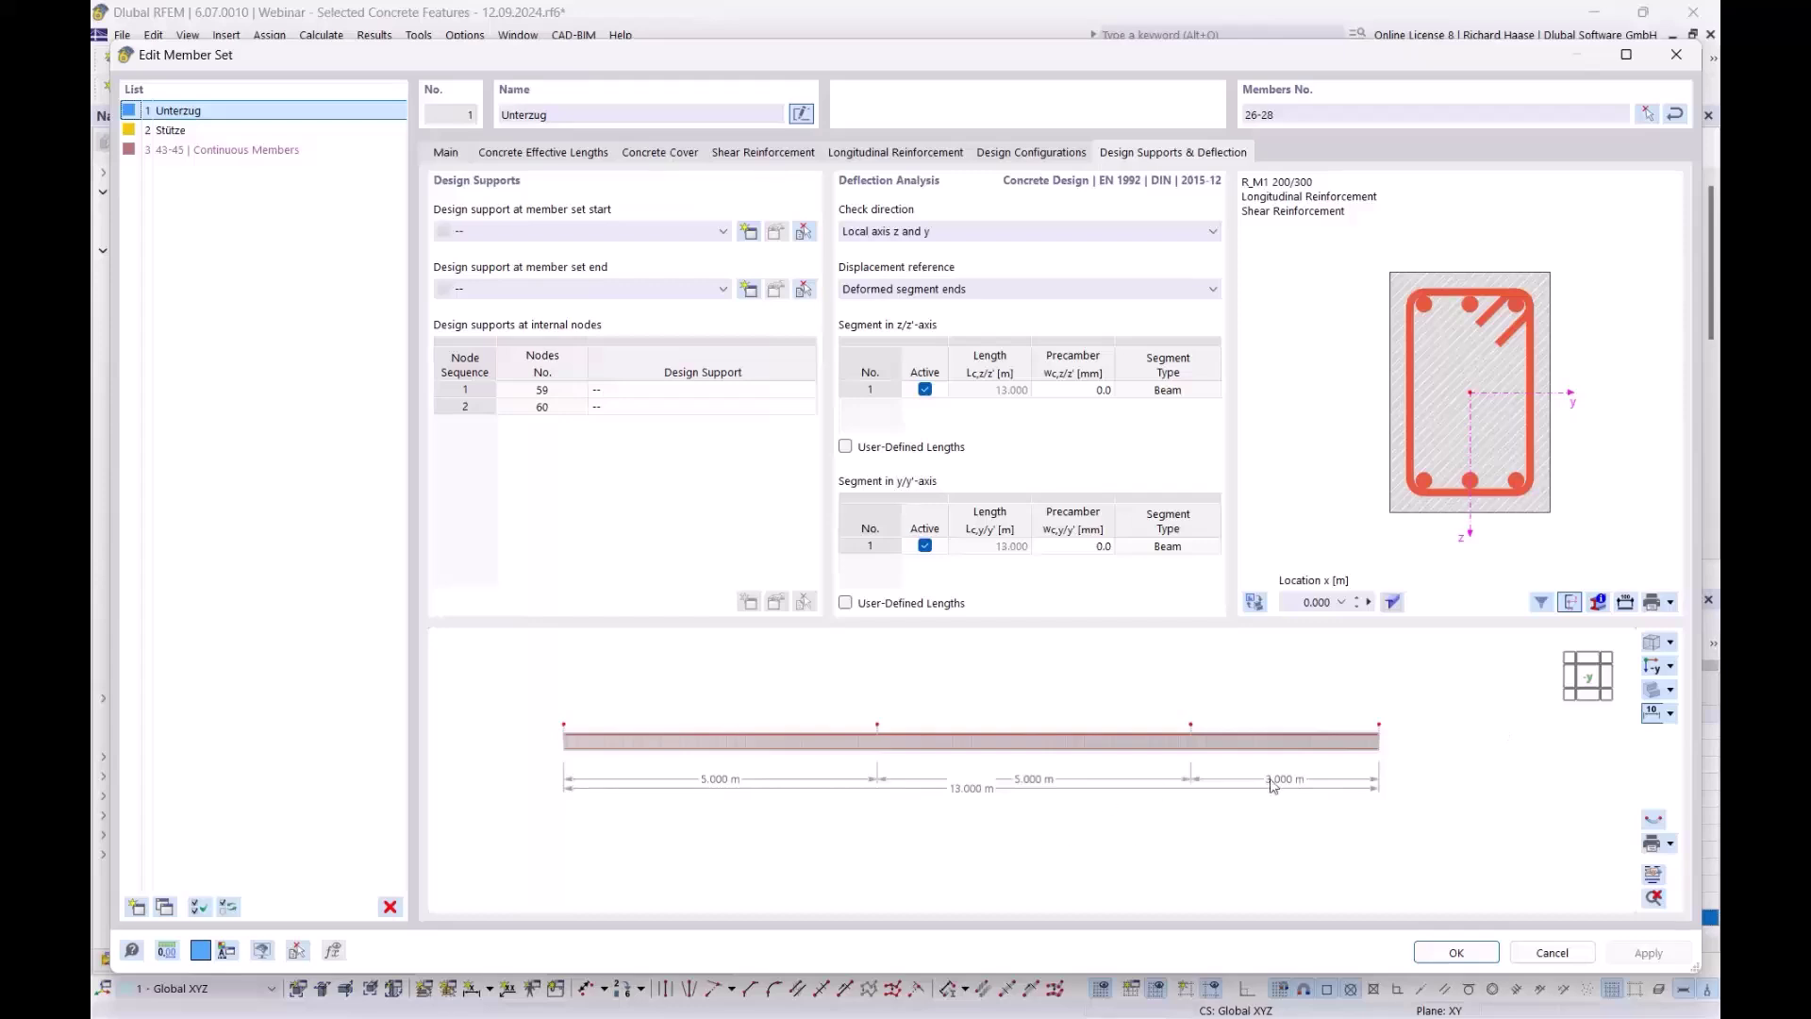
click(552, 233)
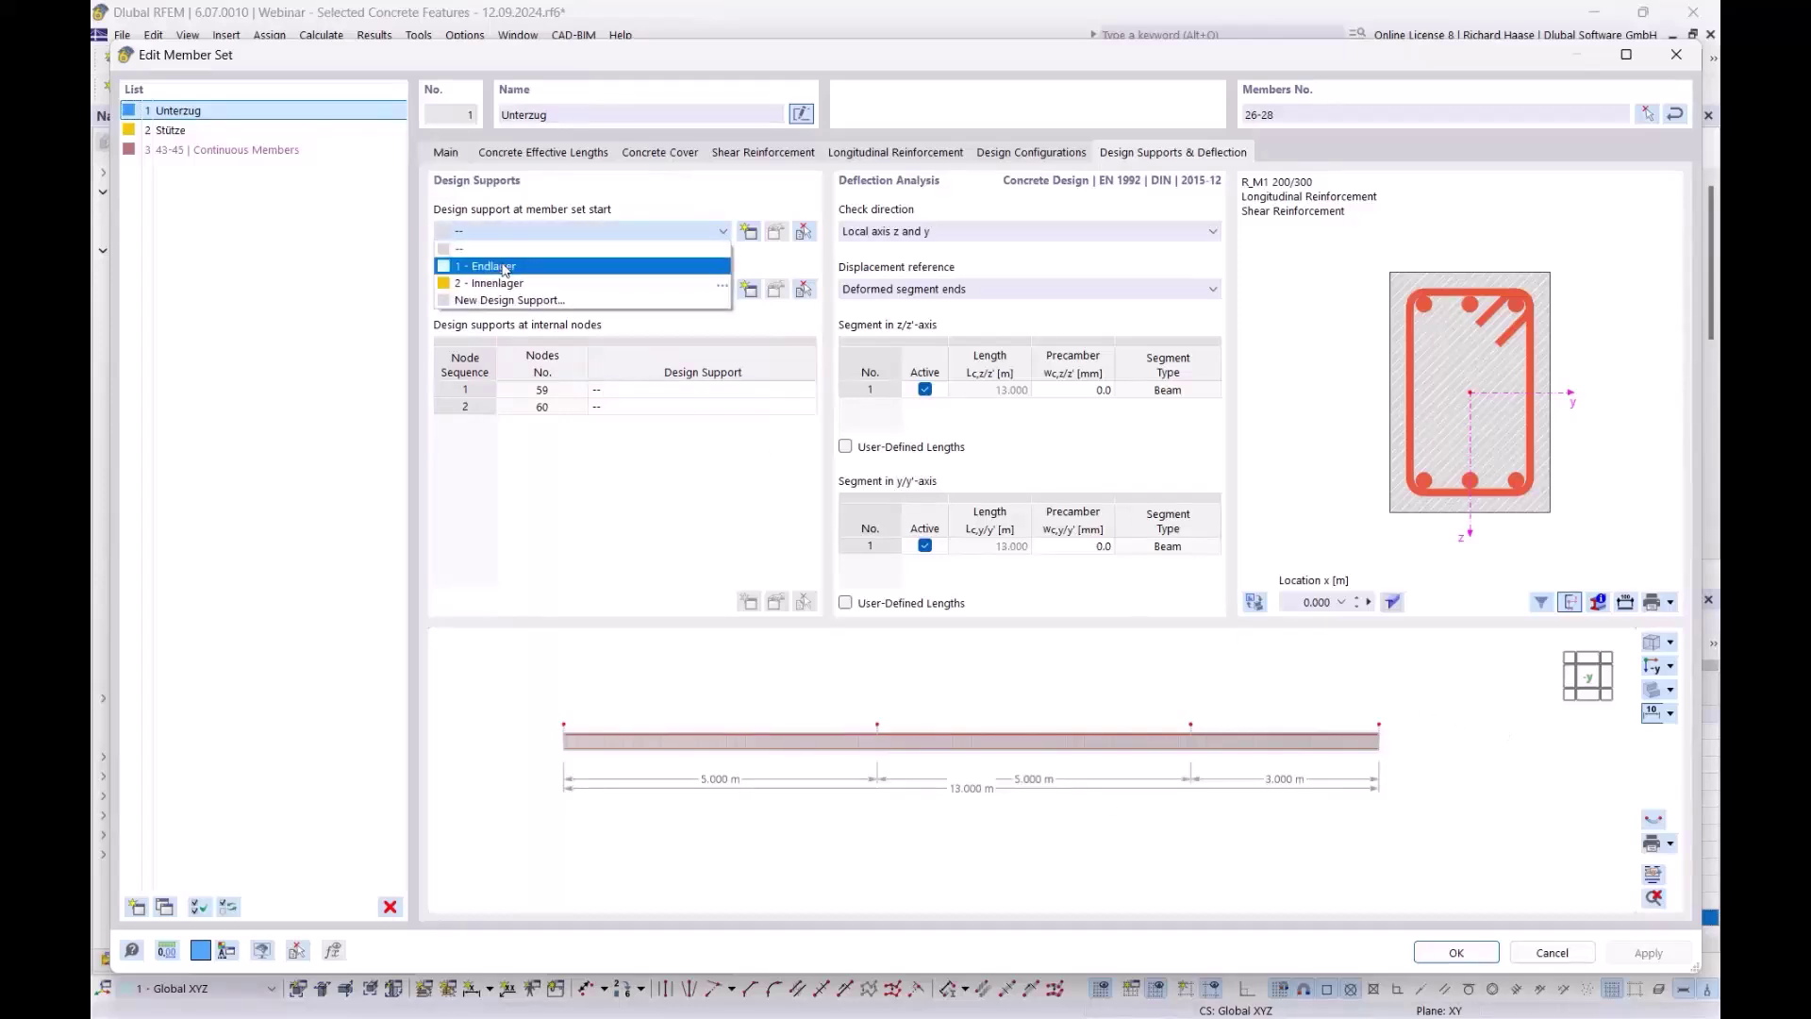
click(505, 268)
click(592, 292)
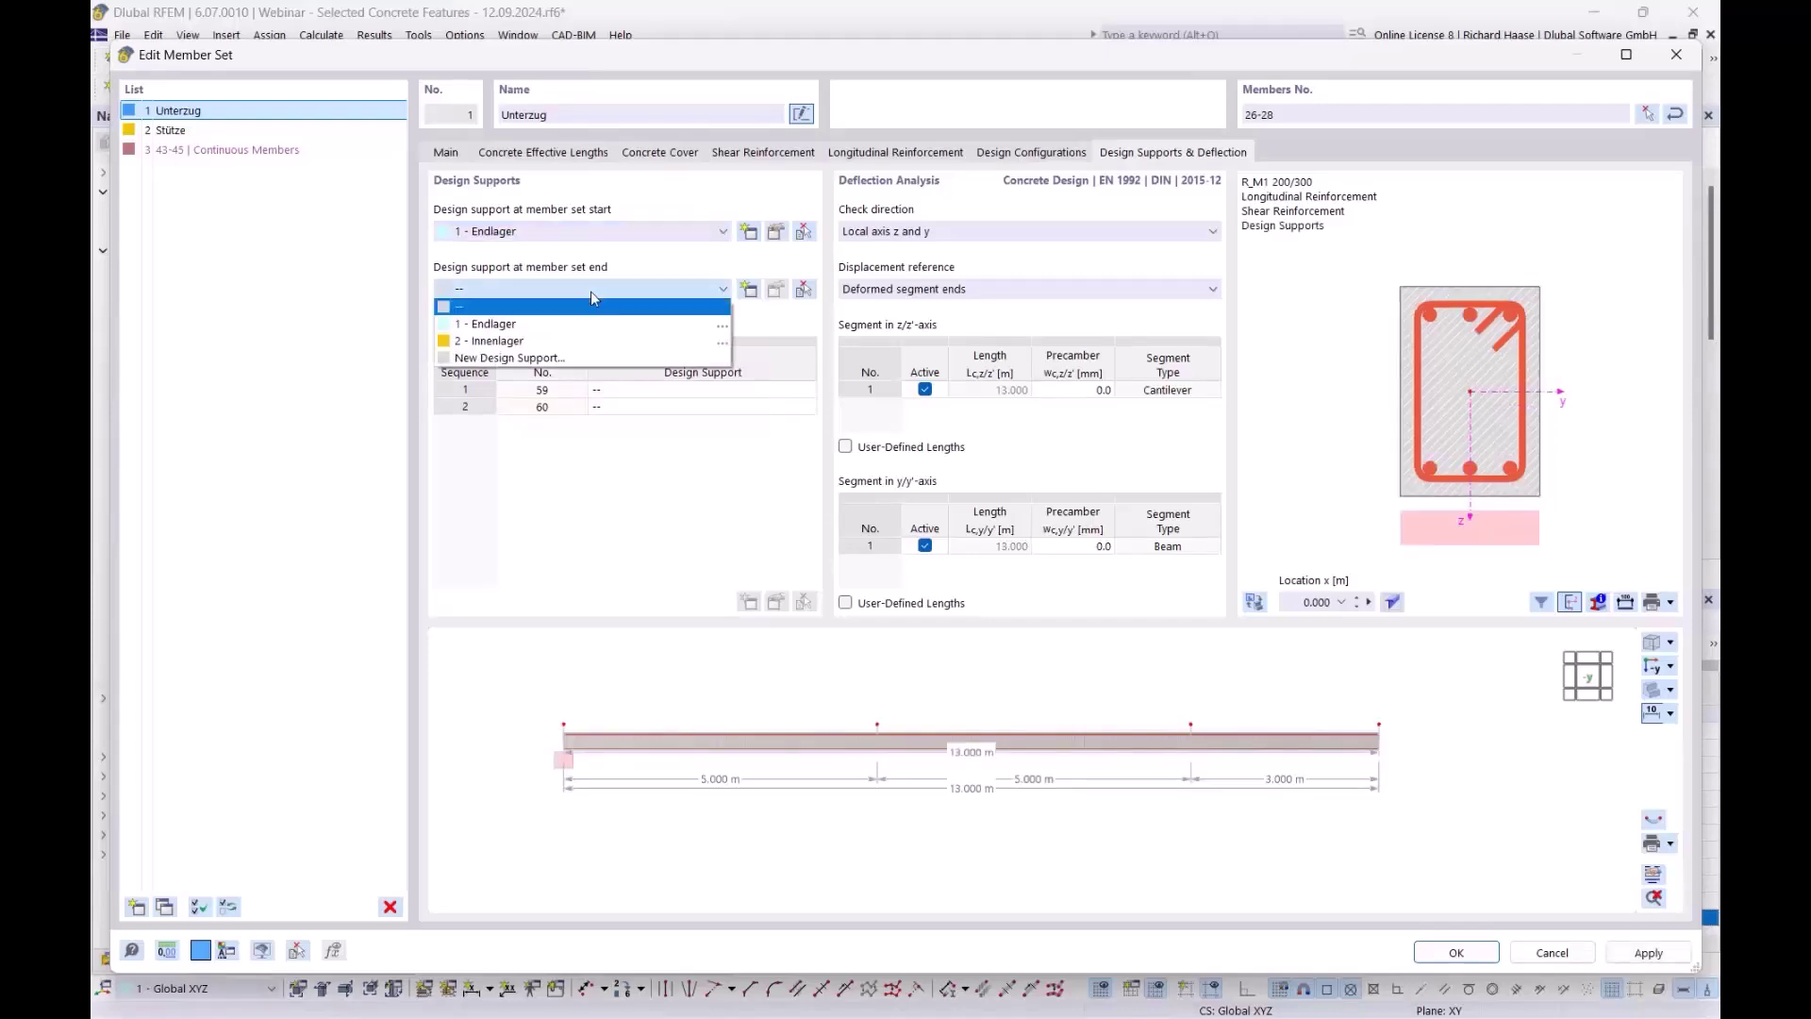
click(577, 324)
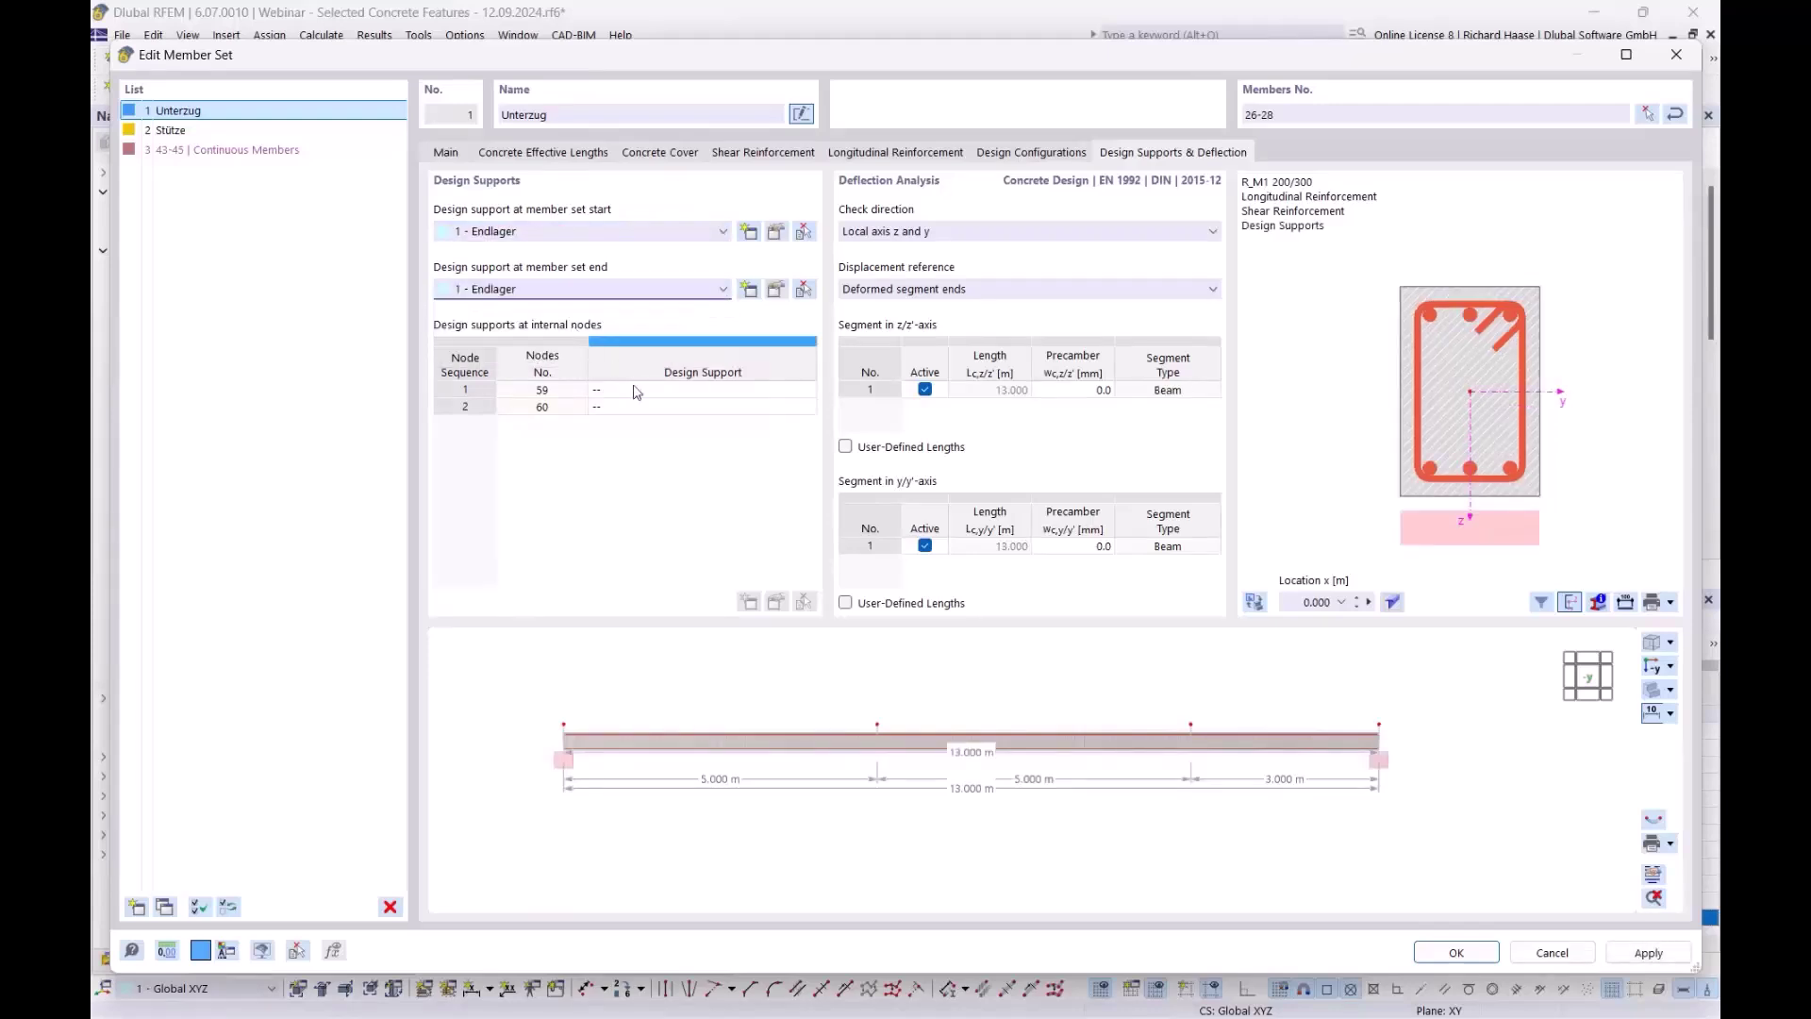
Assign design support "2 - Innenlager" at internal nodes 59 and 60 of member set "Unterzug"
click(639, 391)
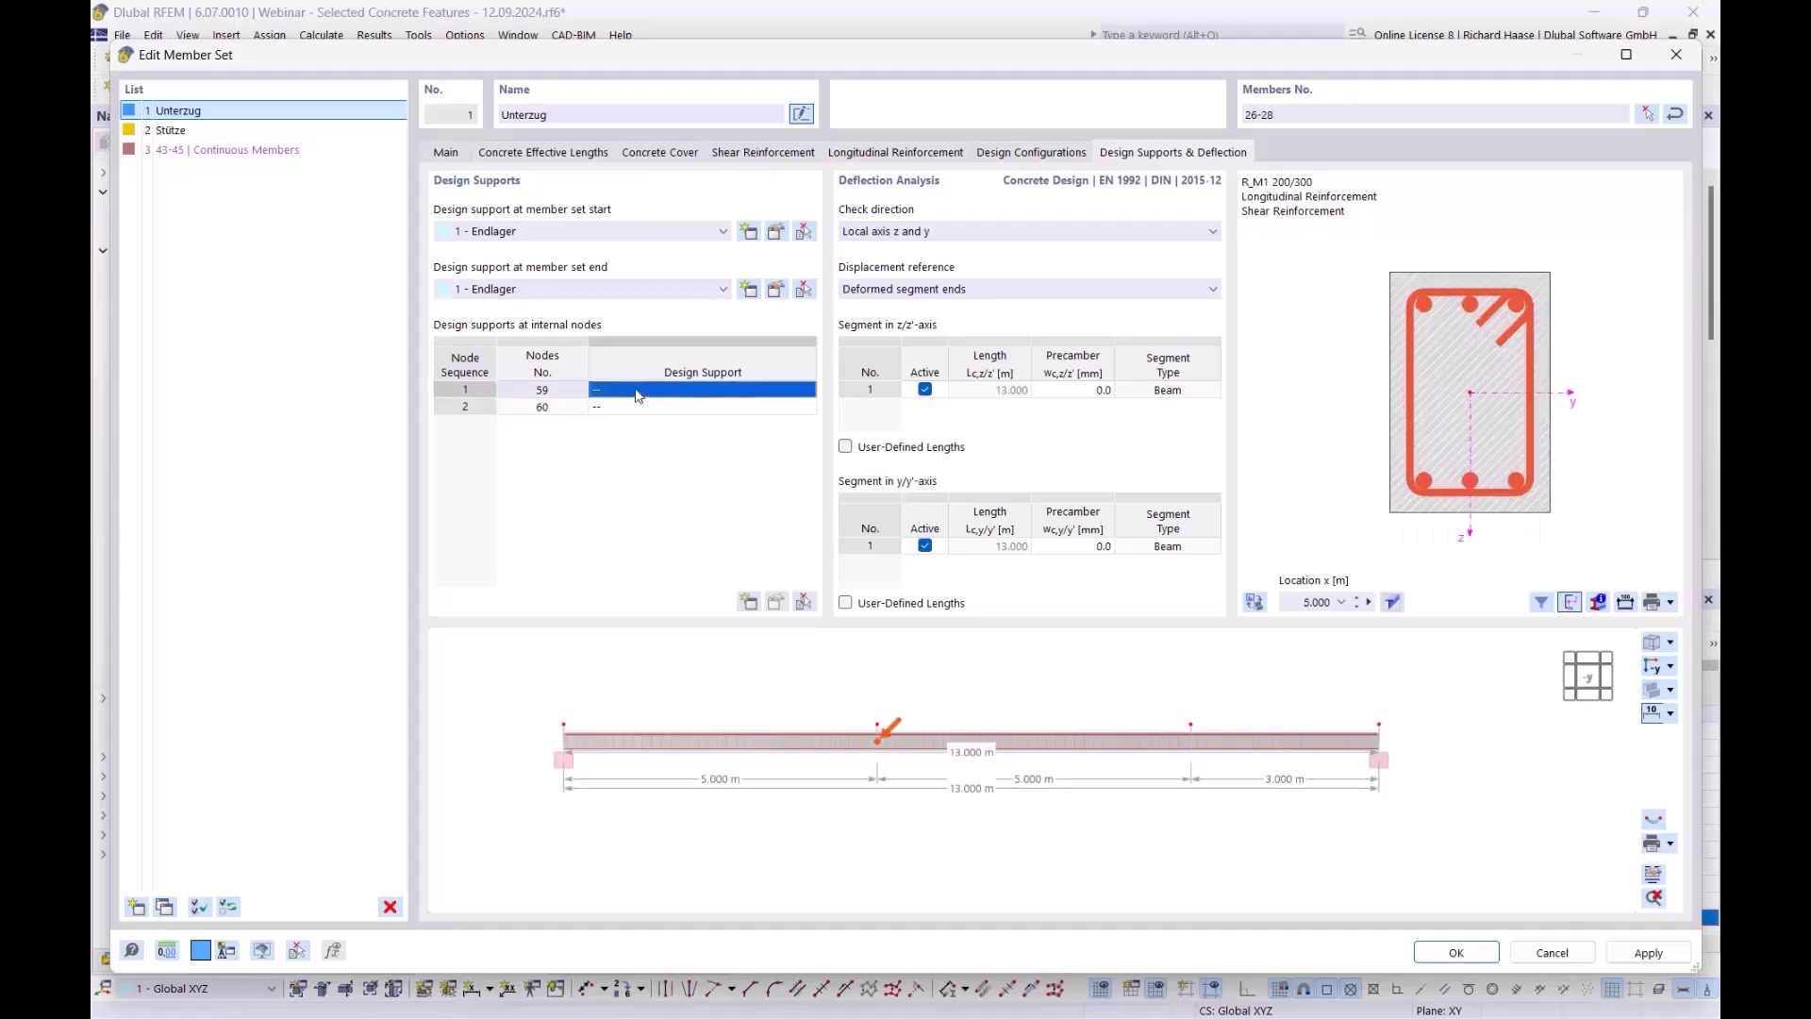
click(641, 397)
click(649, 439)
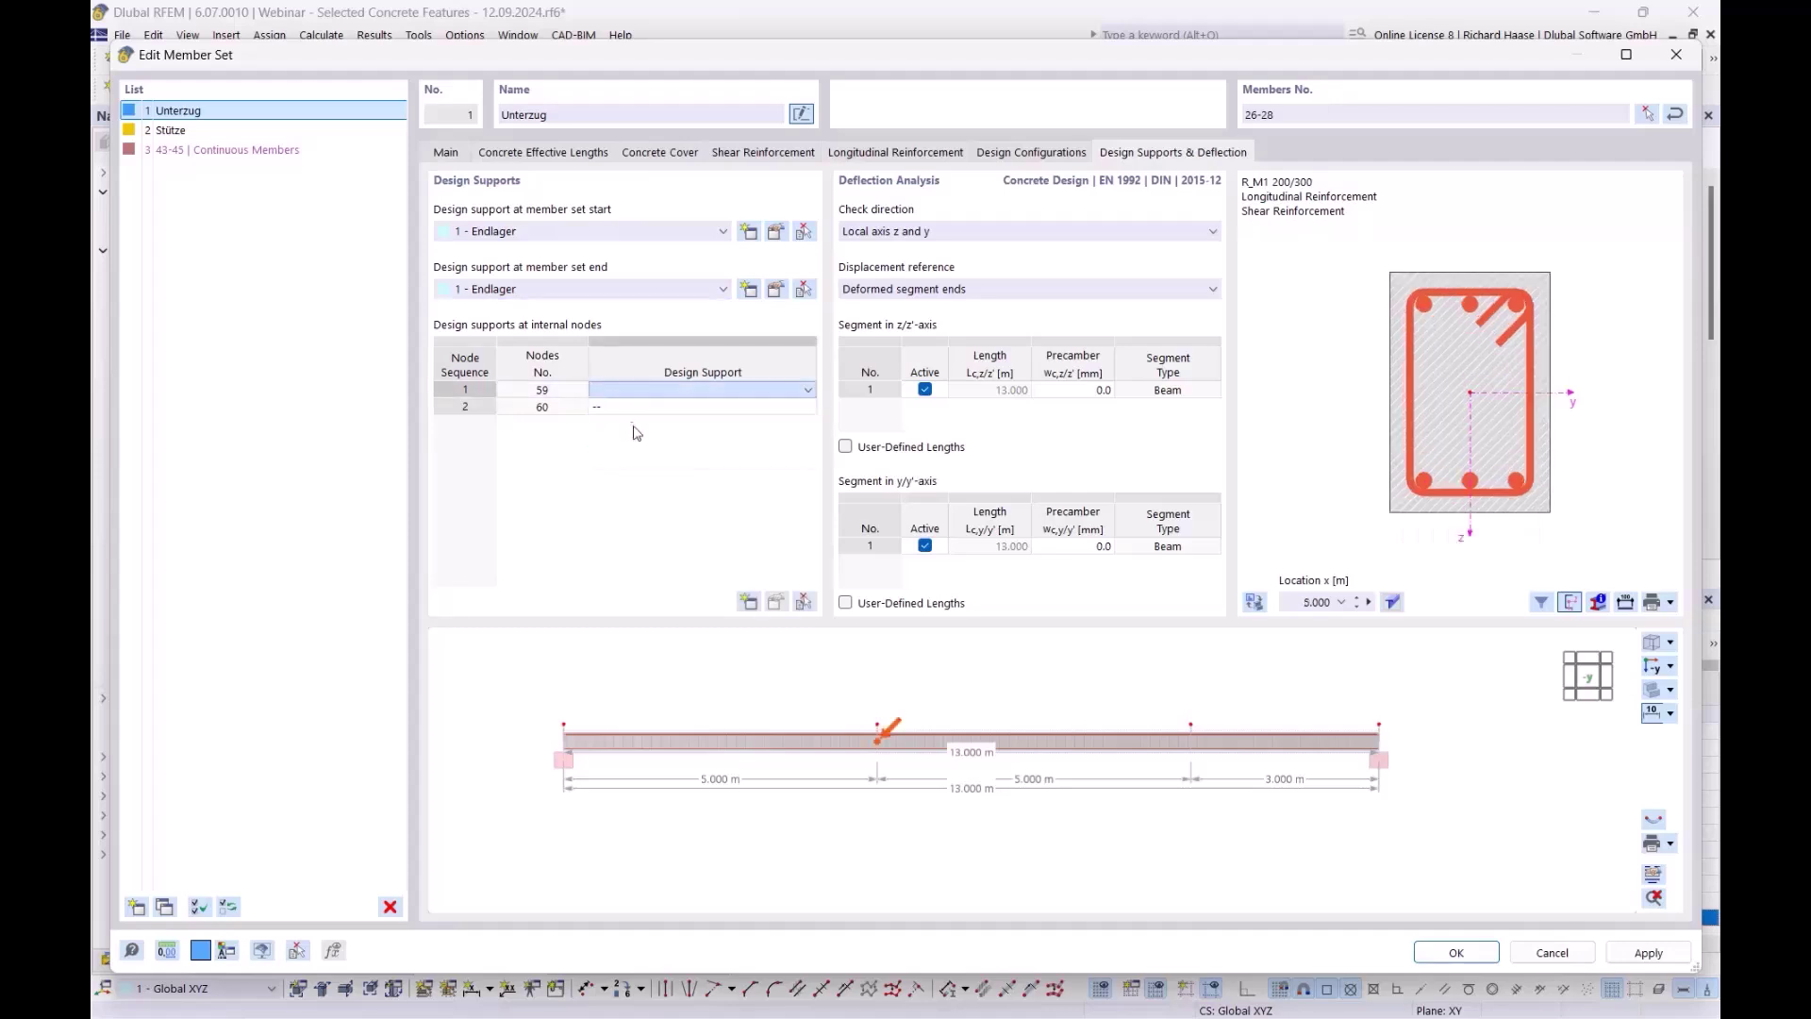
click(653, 408)
click(656, 412)
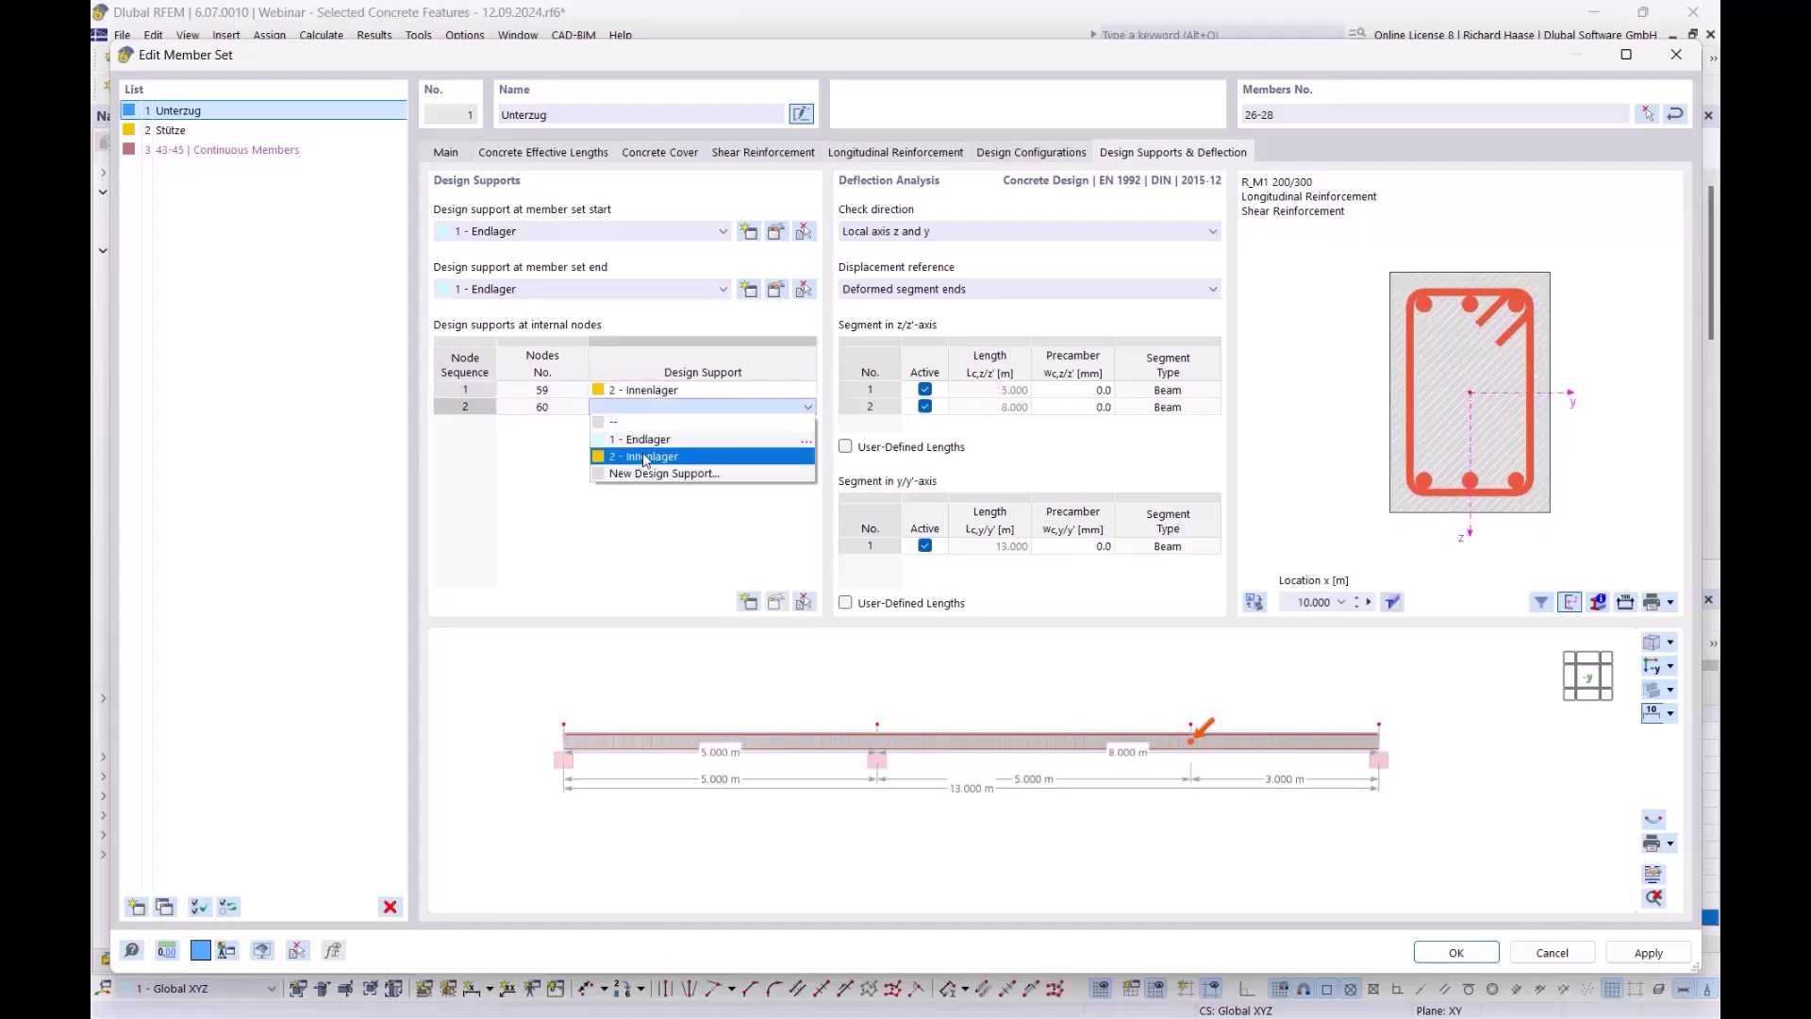
click(646, 458)
Review the settings of design supports "Endlager" and "Innenlager", and confirm the edited member set "Unterzug"
click(776, 289)
drag(713, 7, 994, 814)
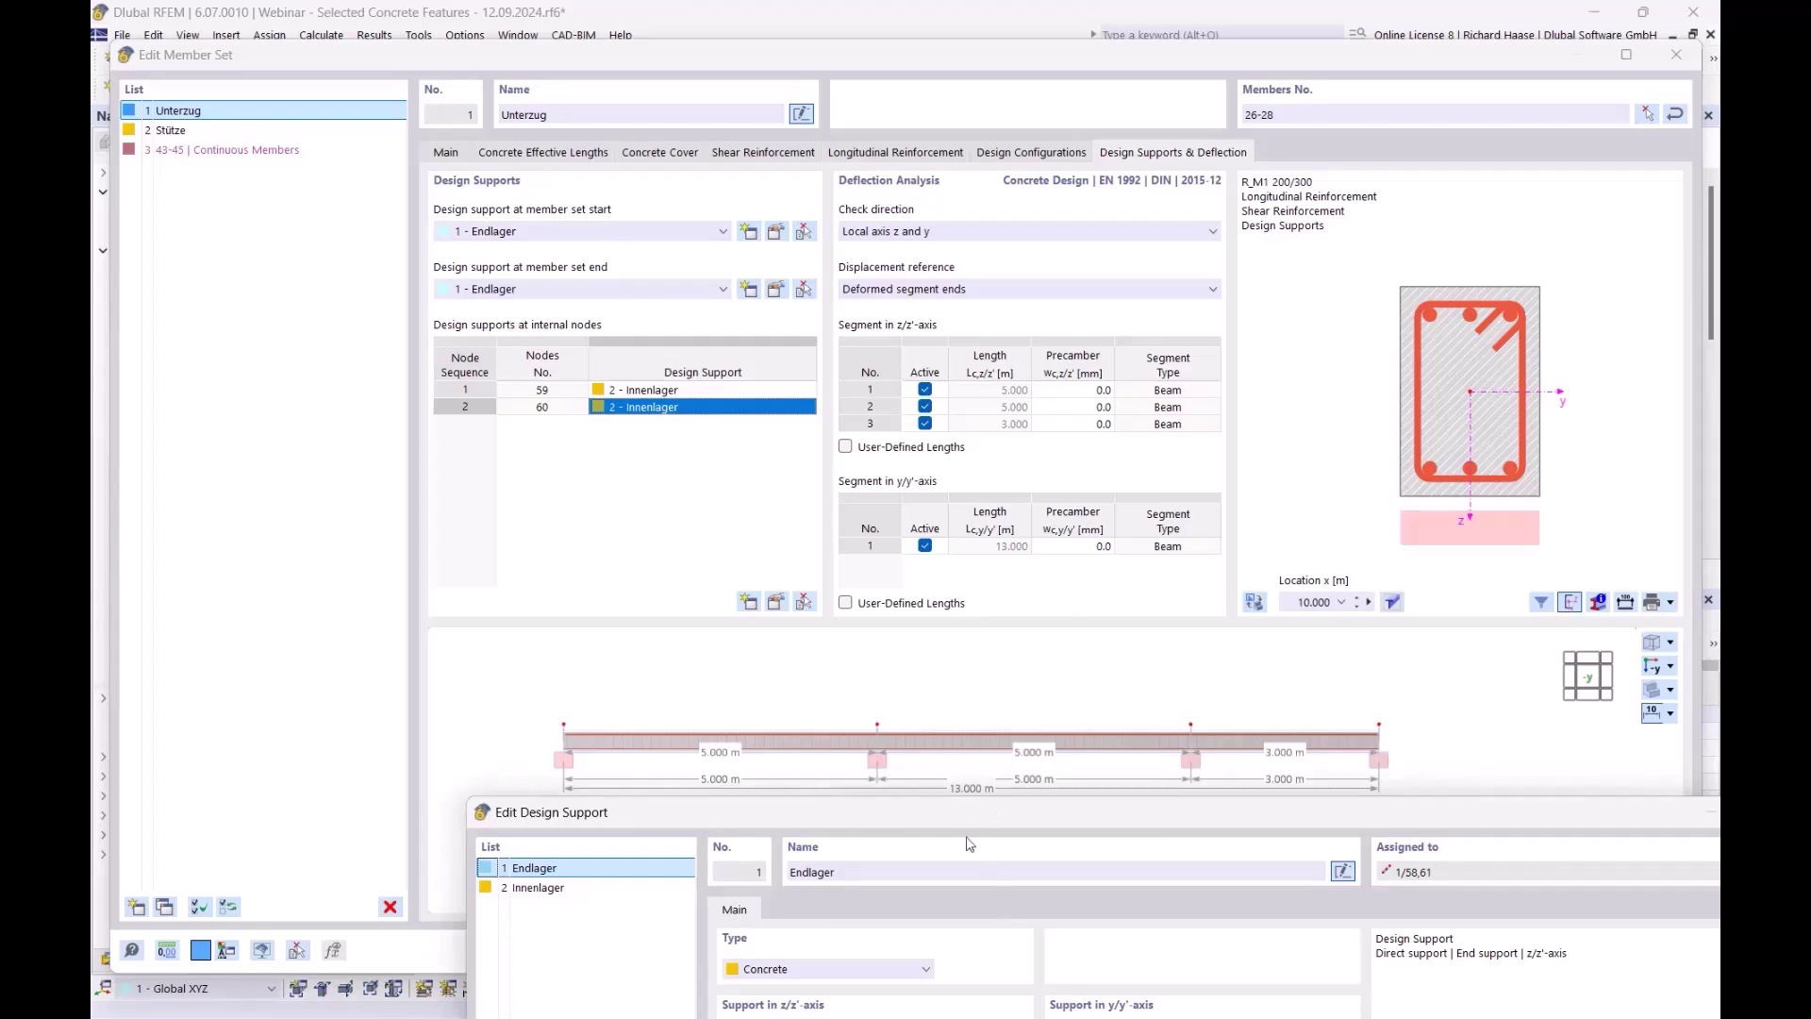
drag(998, 820, 963, 382)
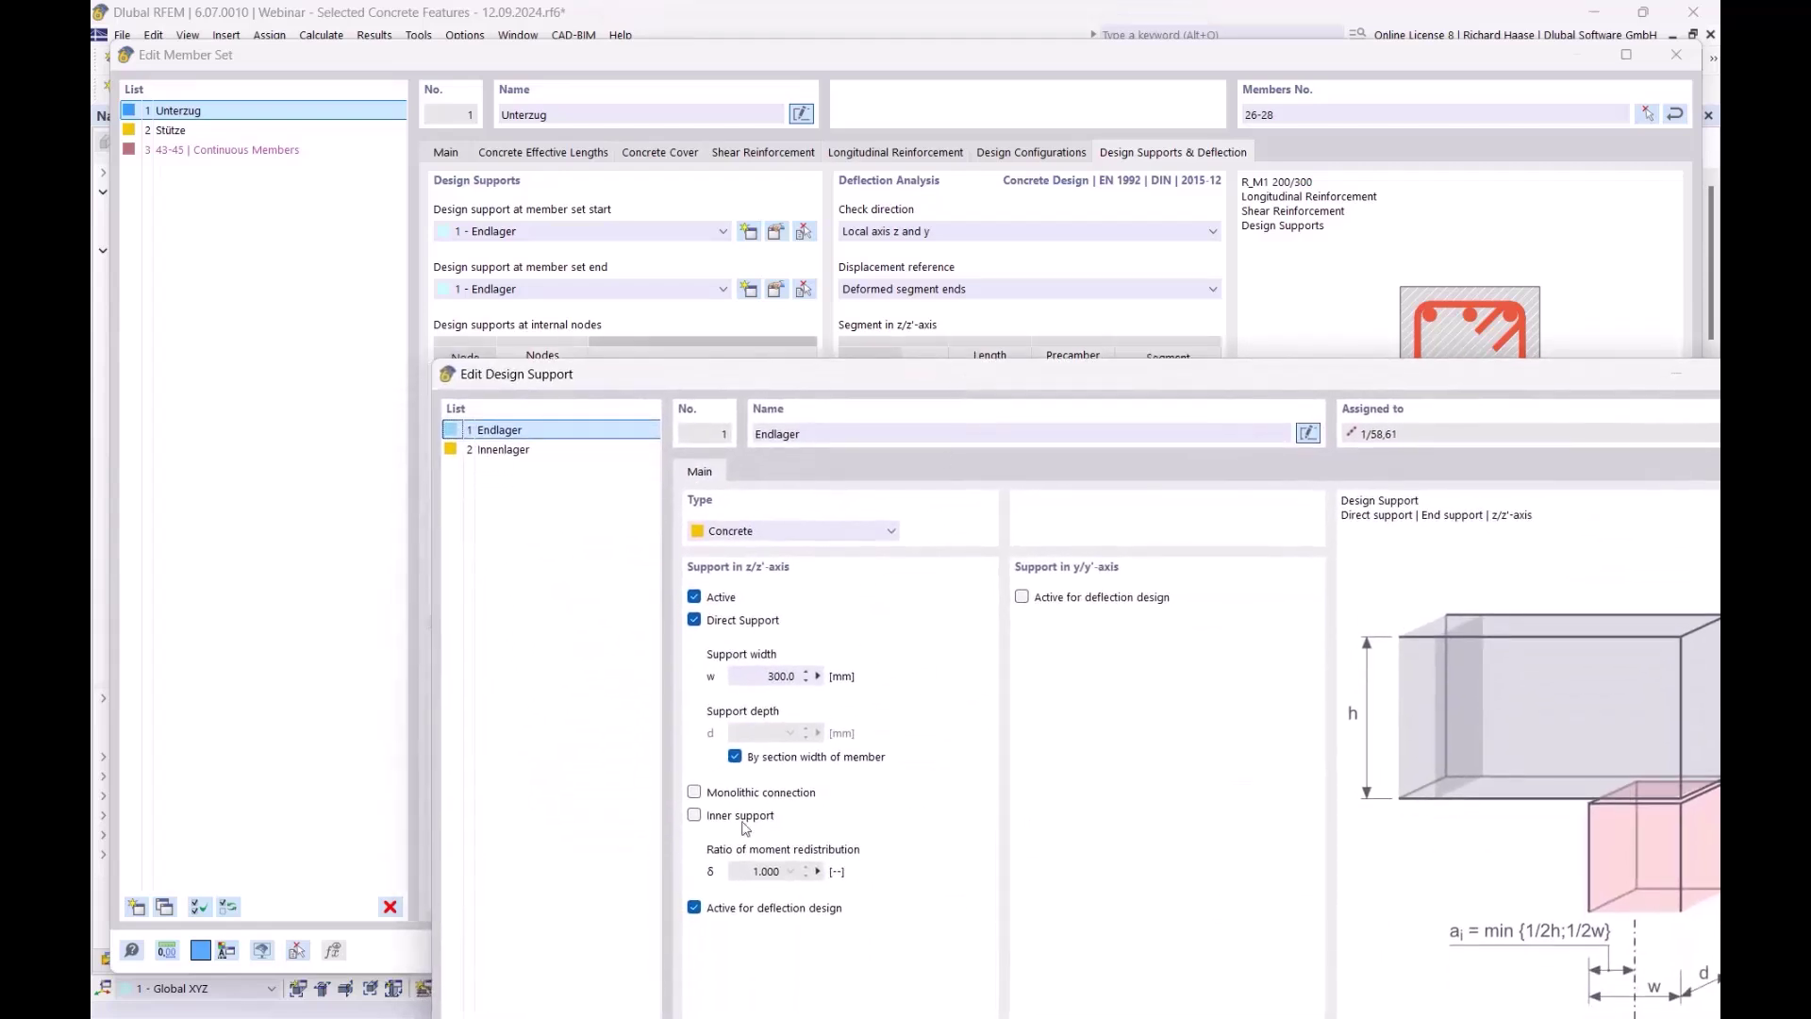
click(529, 450)
drag(869, 382, 895, 832)
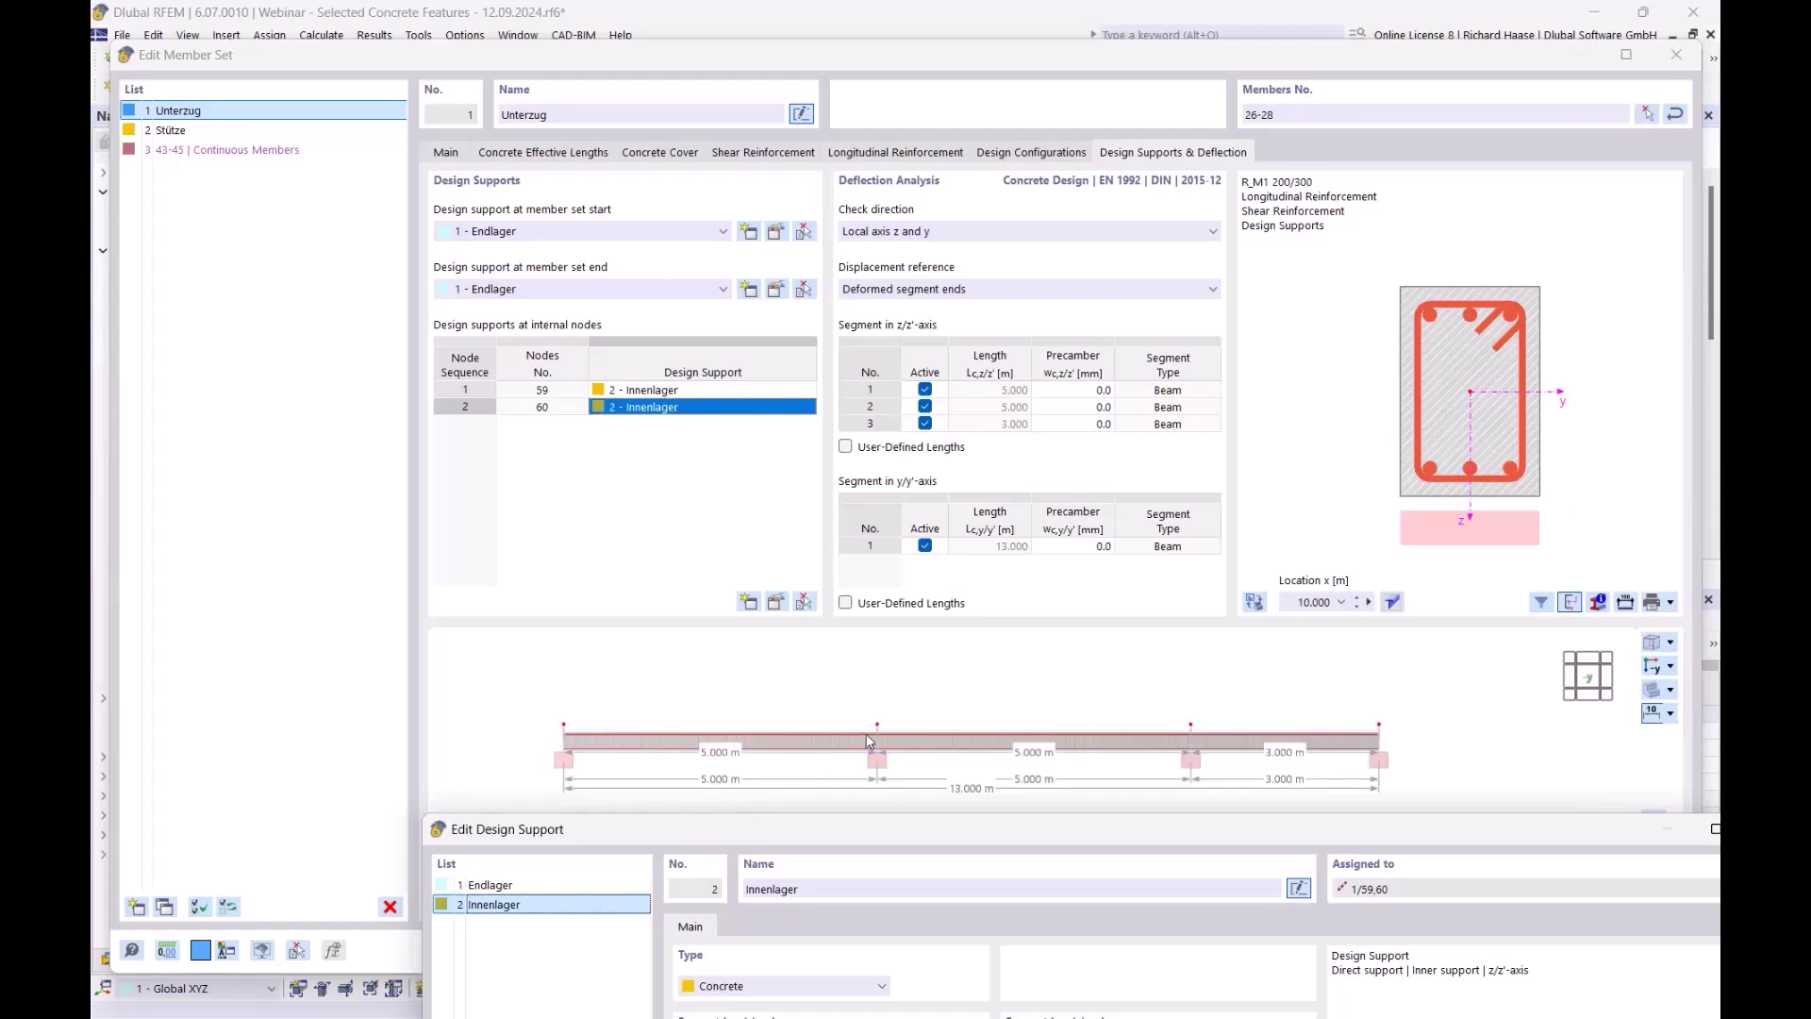
drag(1426, 826, 1244, 116)
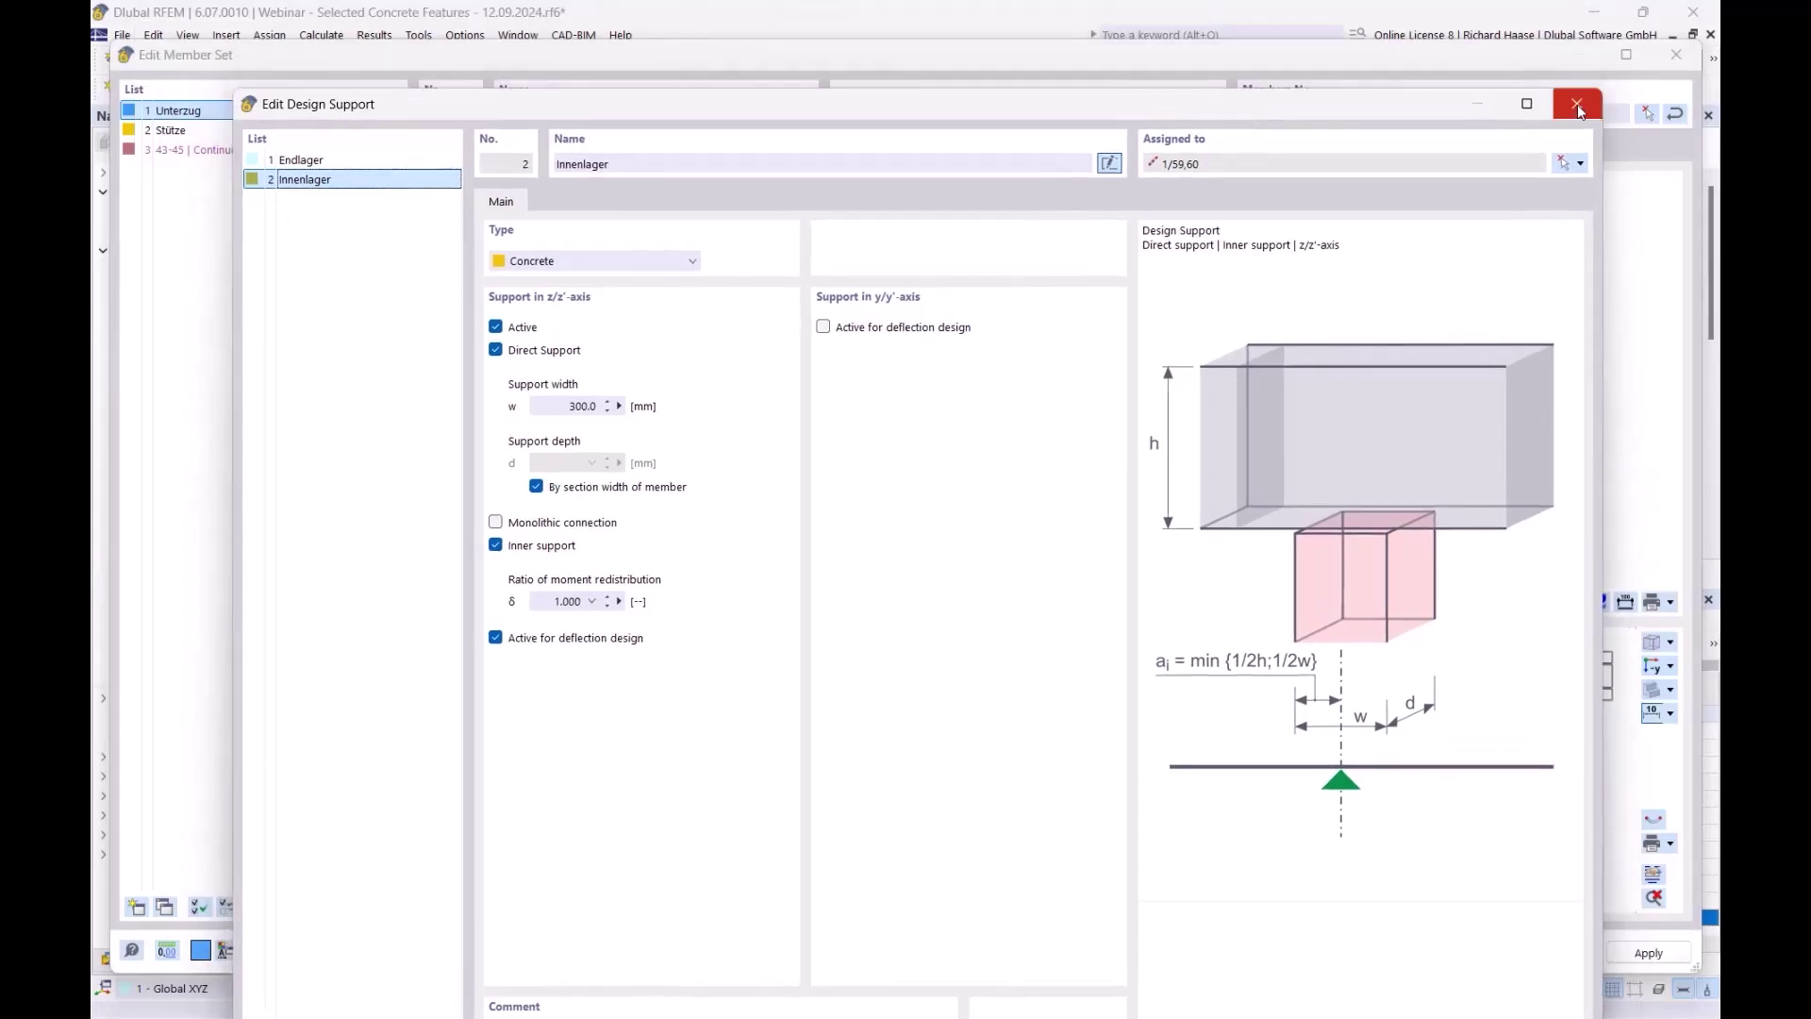
click(1578, 111)
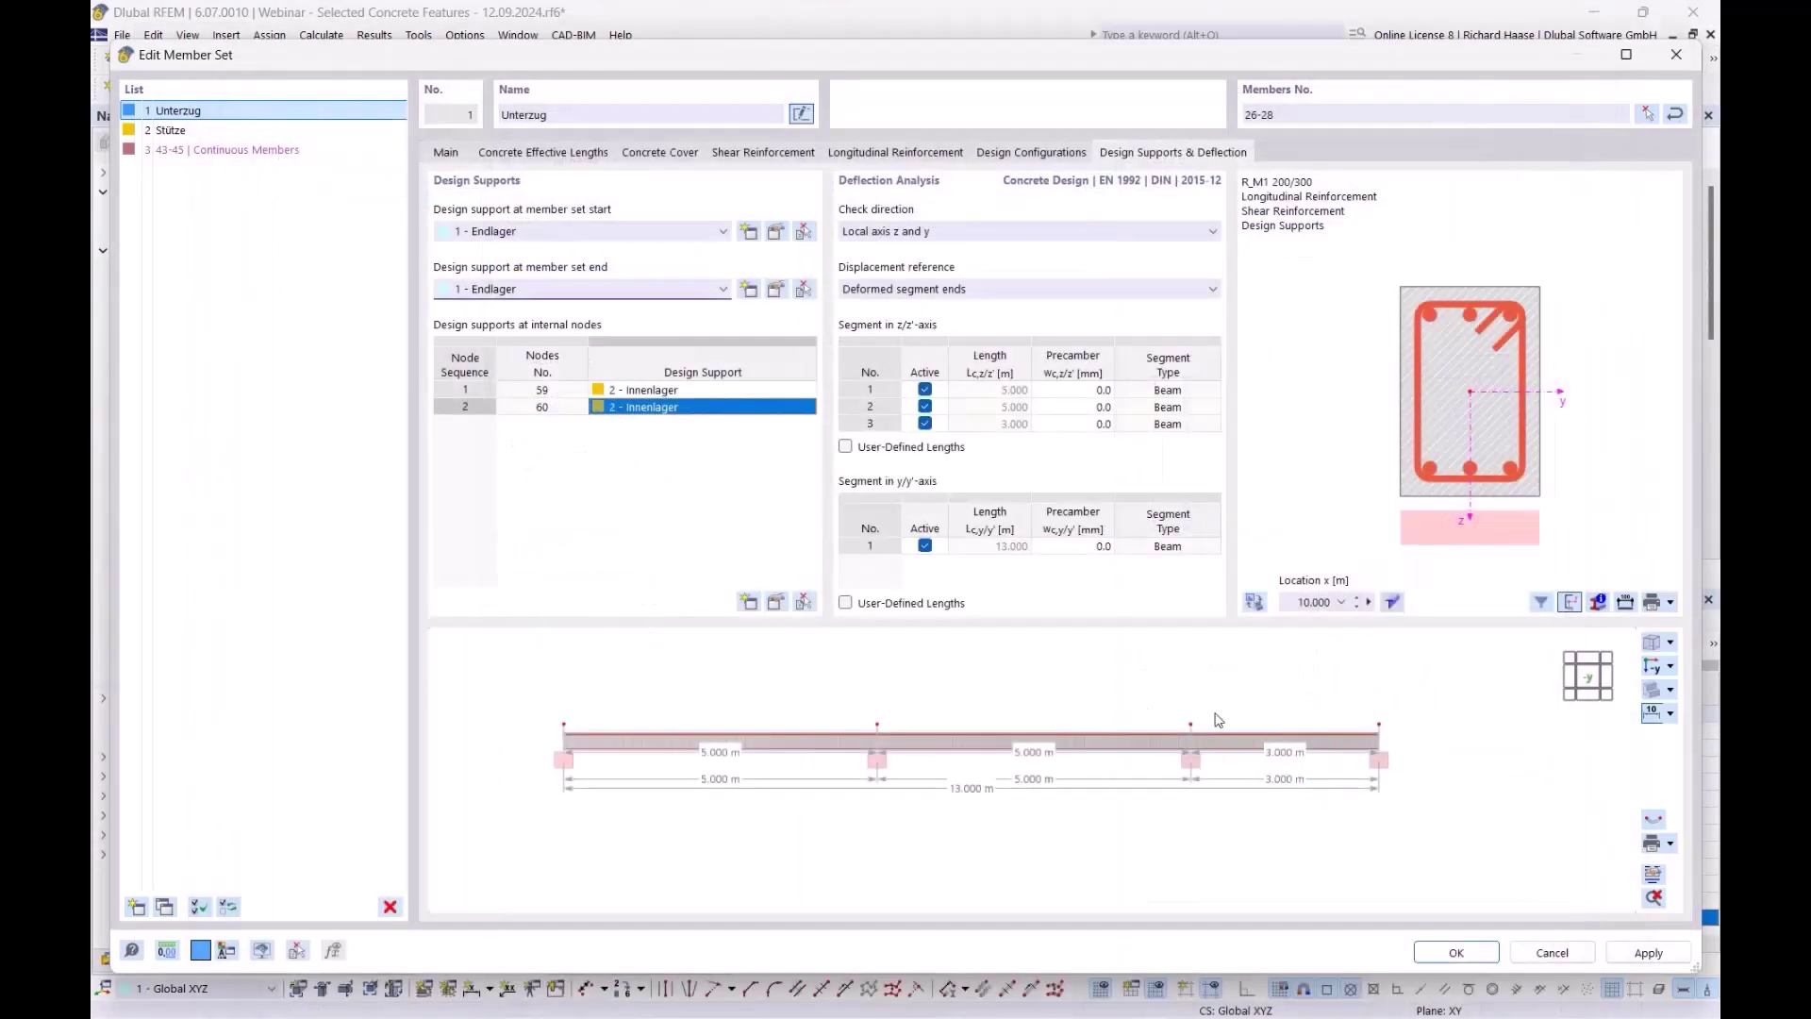
click(1460, 951)
Calculate the concrete design results and open the details of beam fire resistance check FR0202 from the design ratios on members
click(1087, 625)
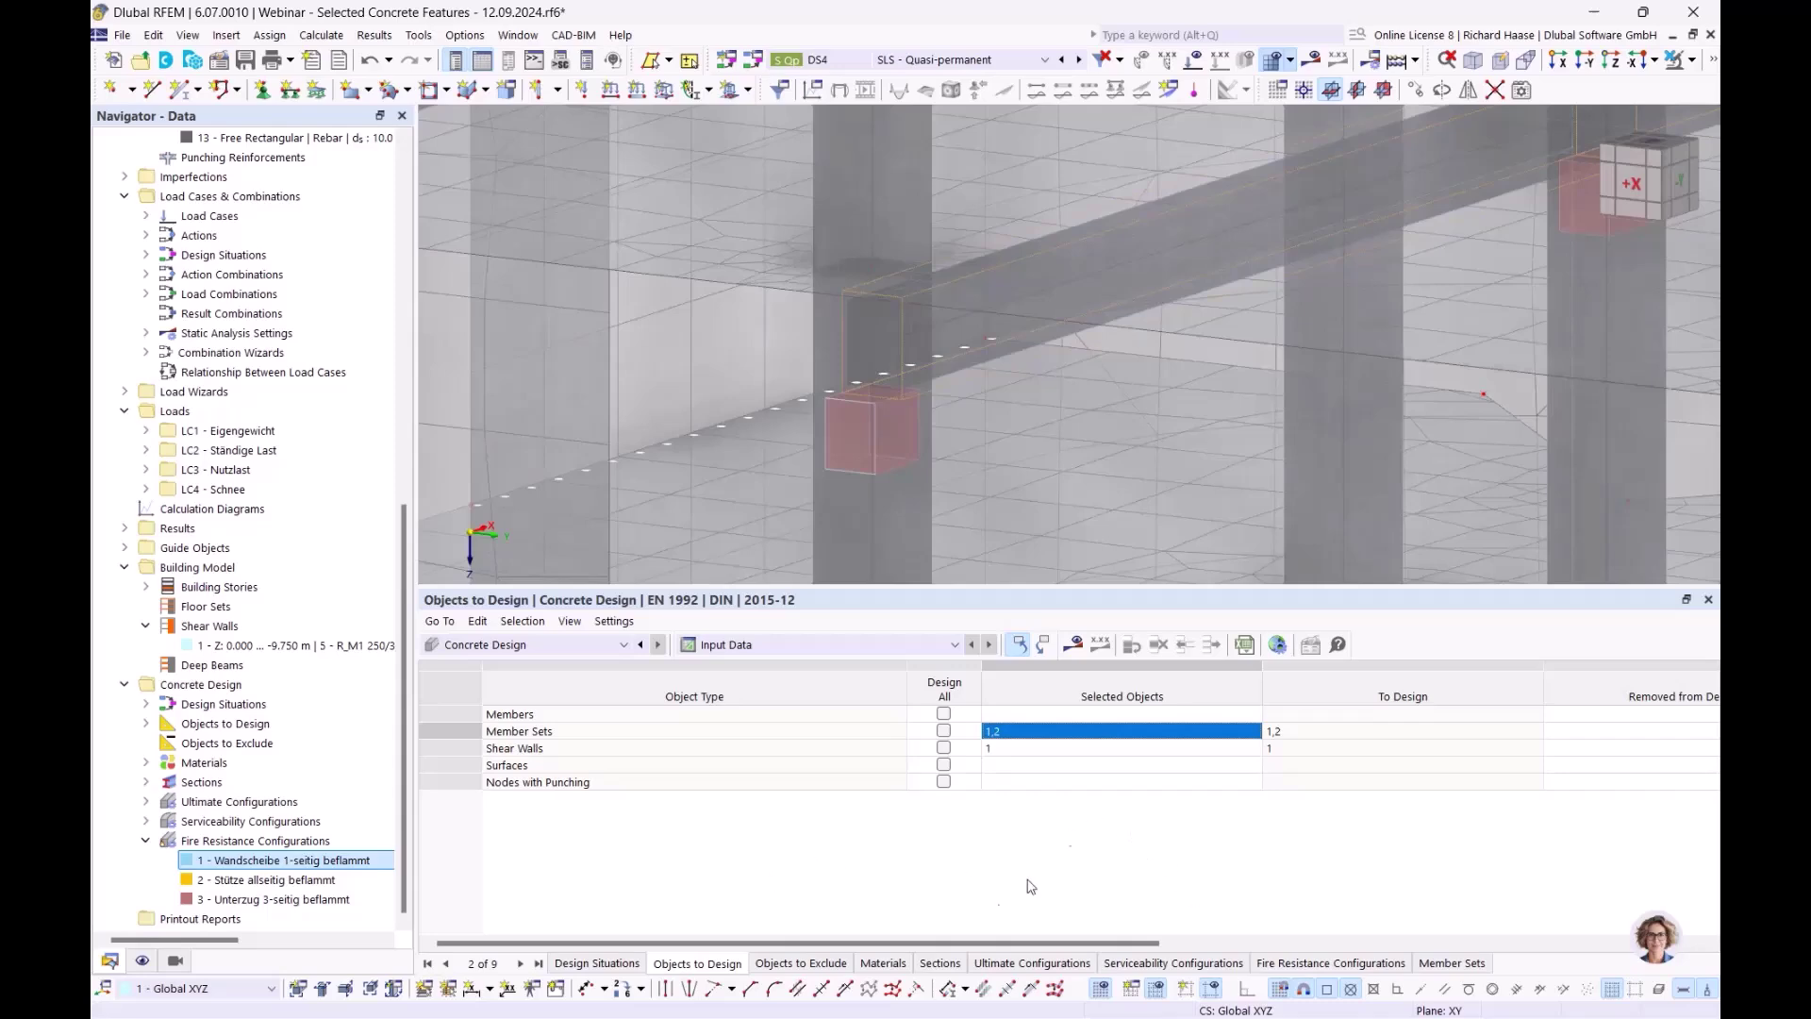
click(1073, 647)
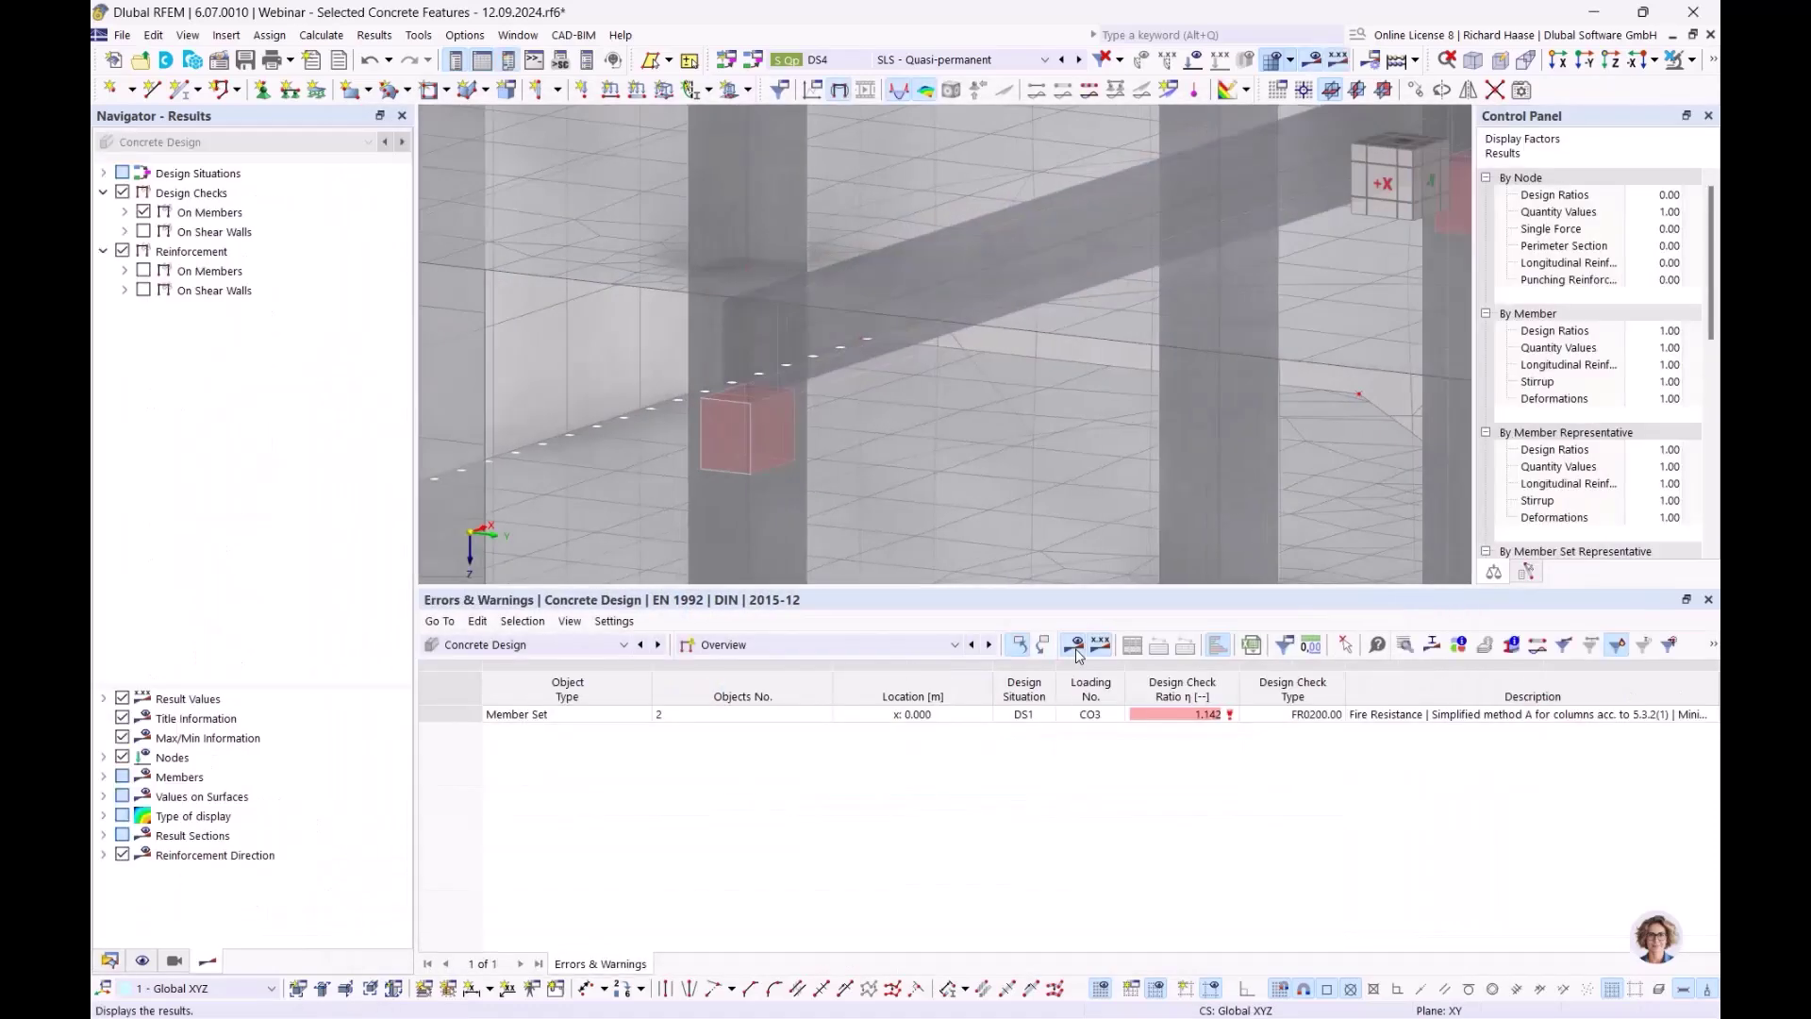
click(719, 645)
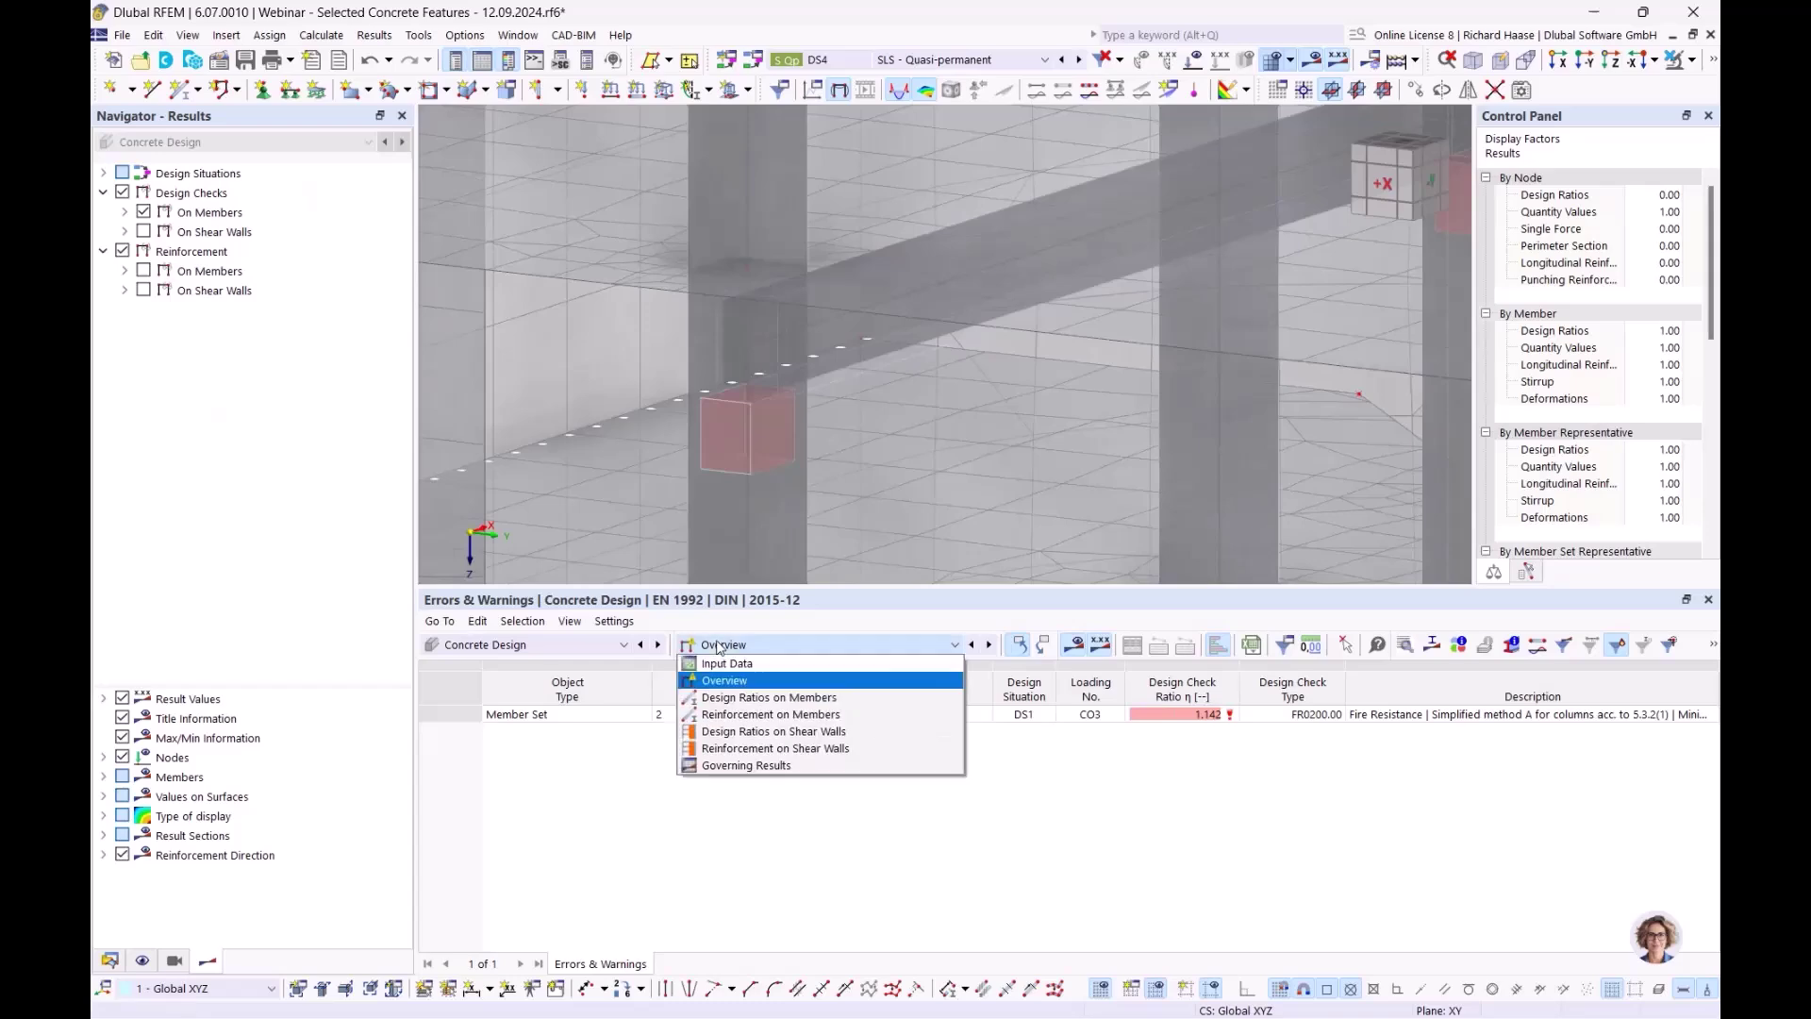
click(743, 698)
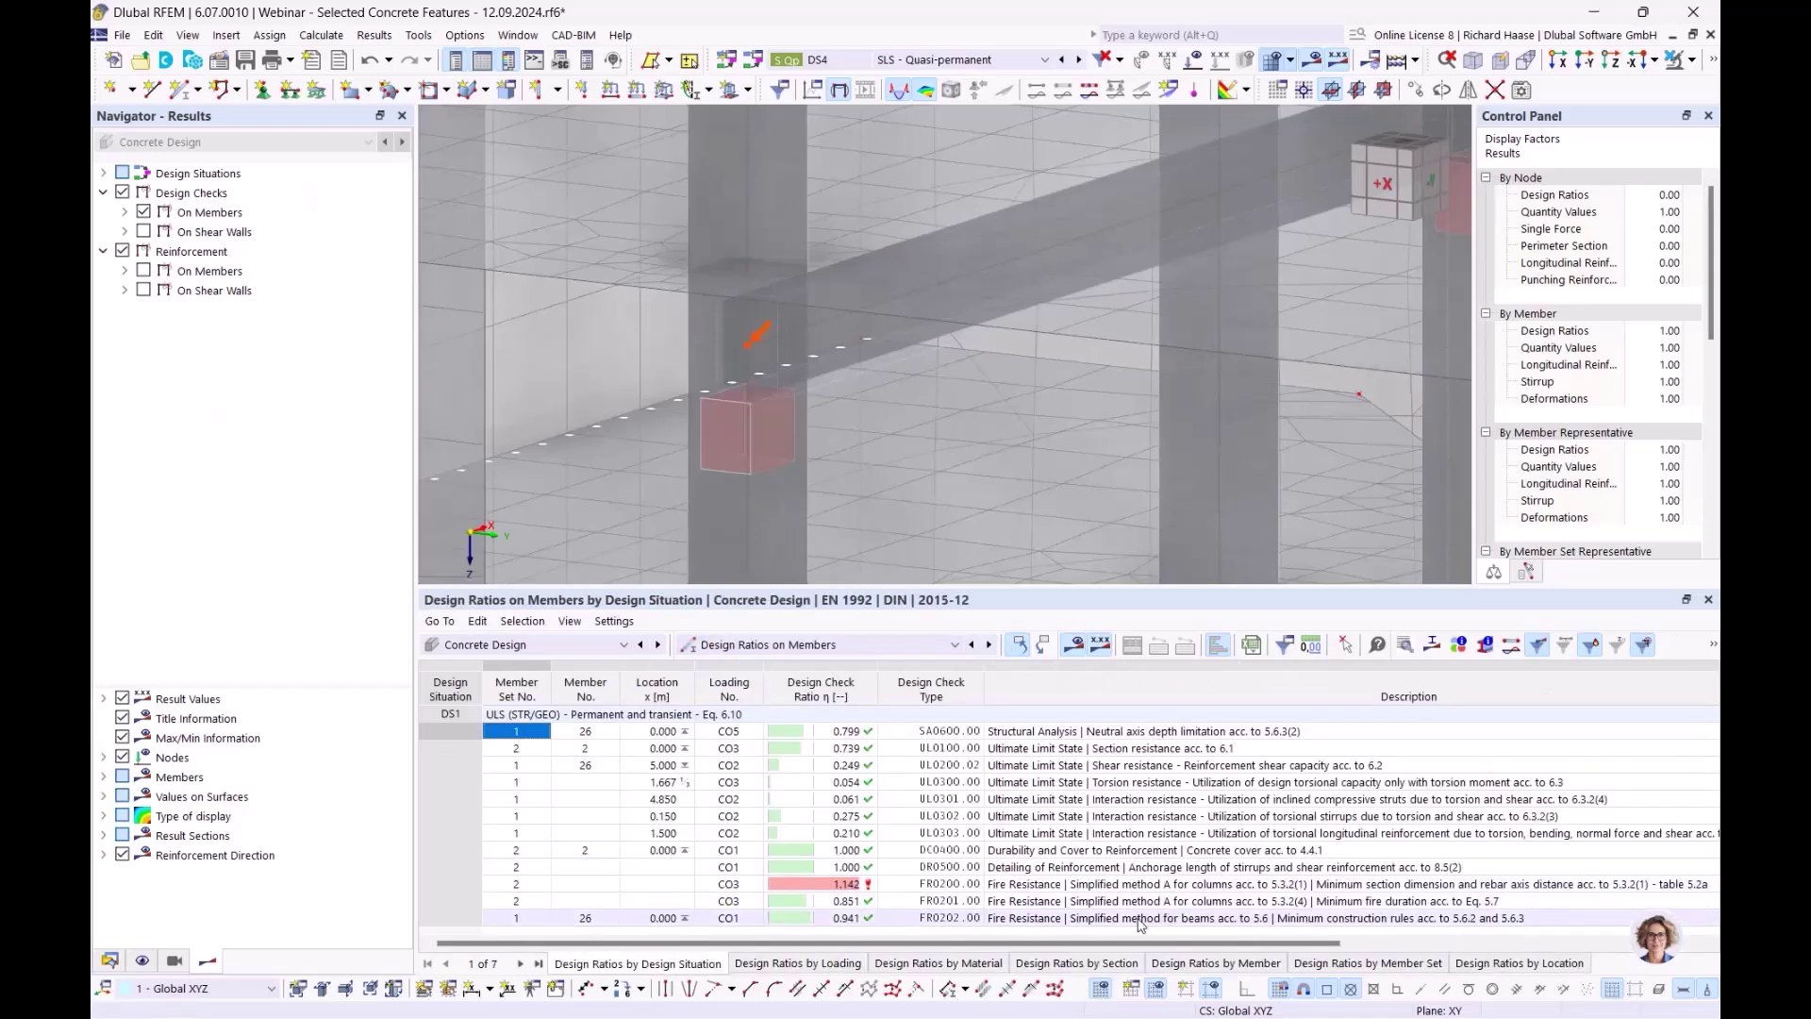
click(1139, 920)
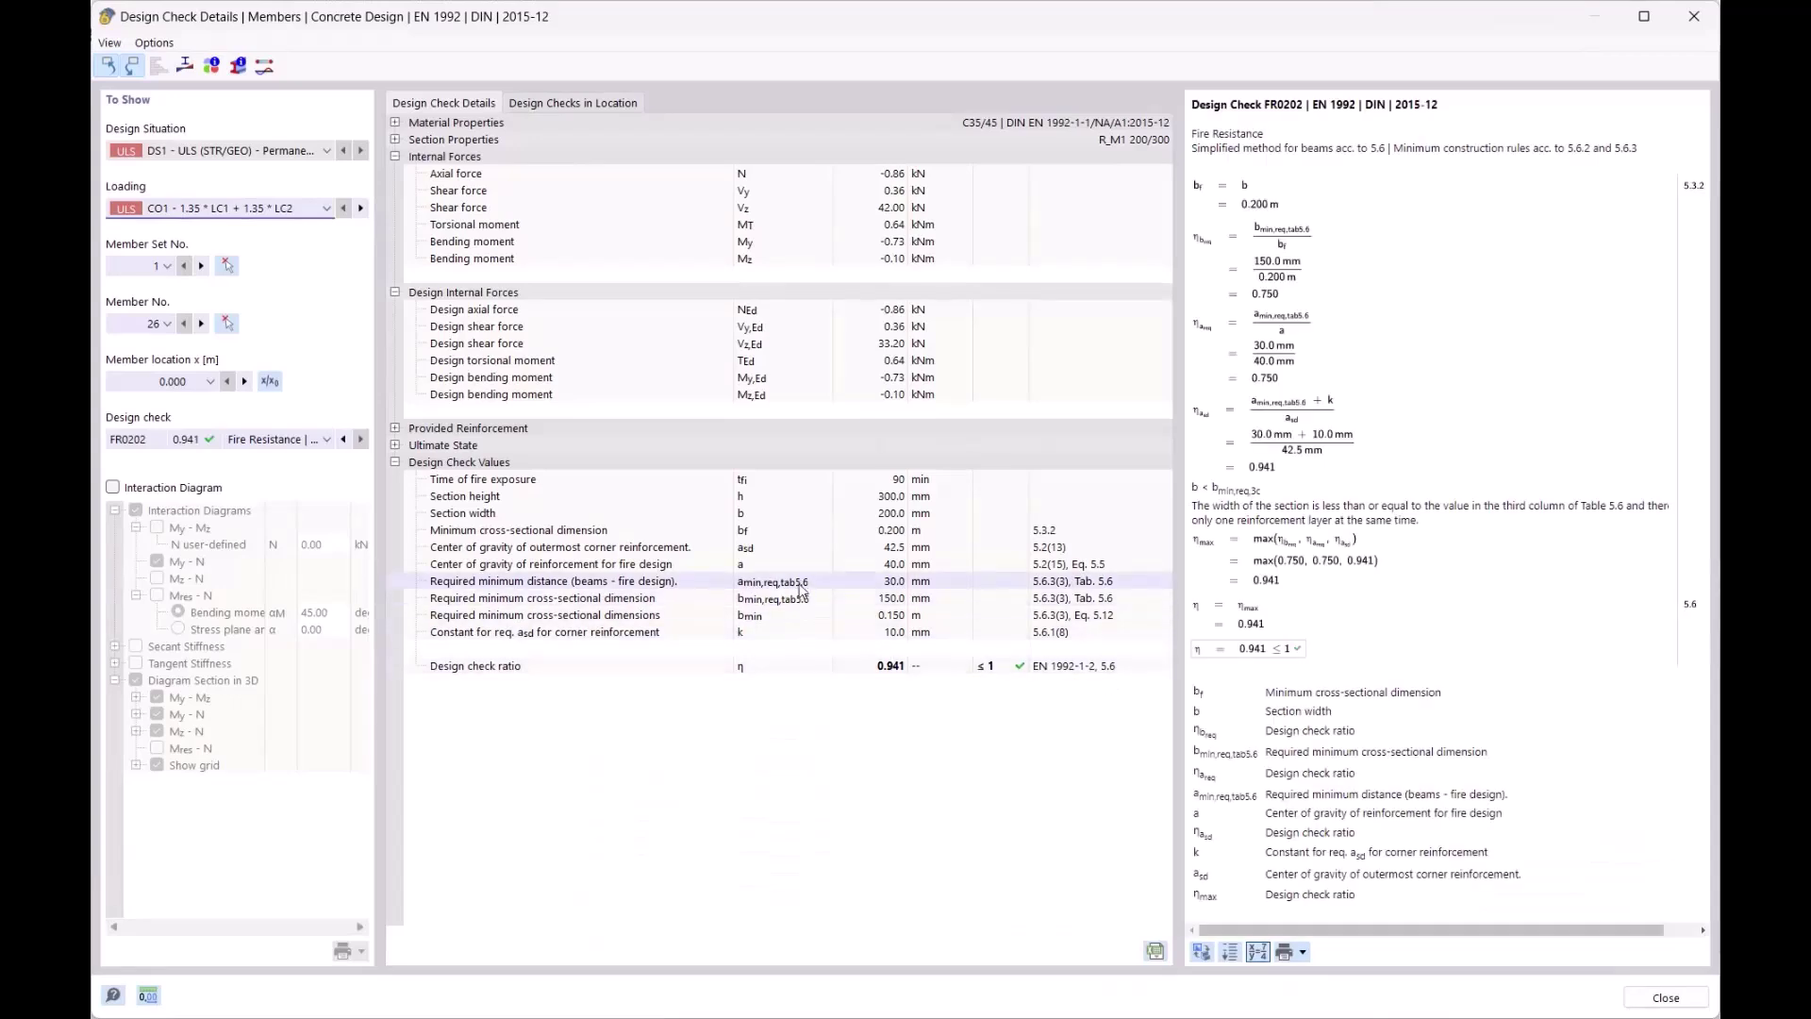
Review the required minimum distance for the beam's fire design and close the design check details
click(808, 584)
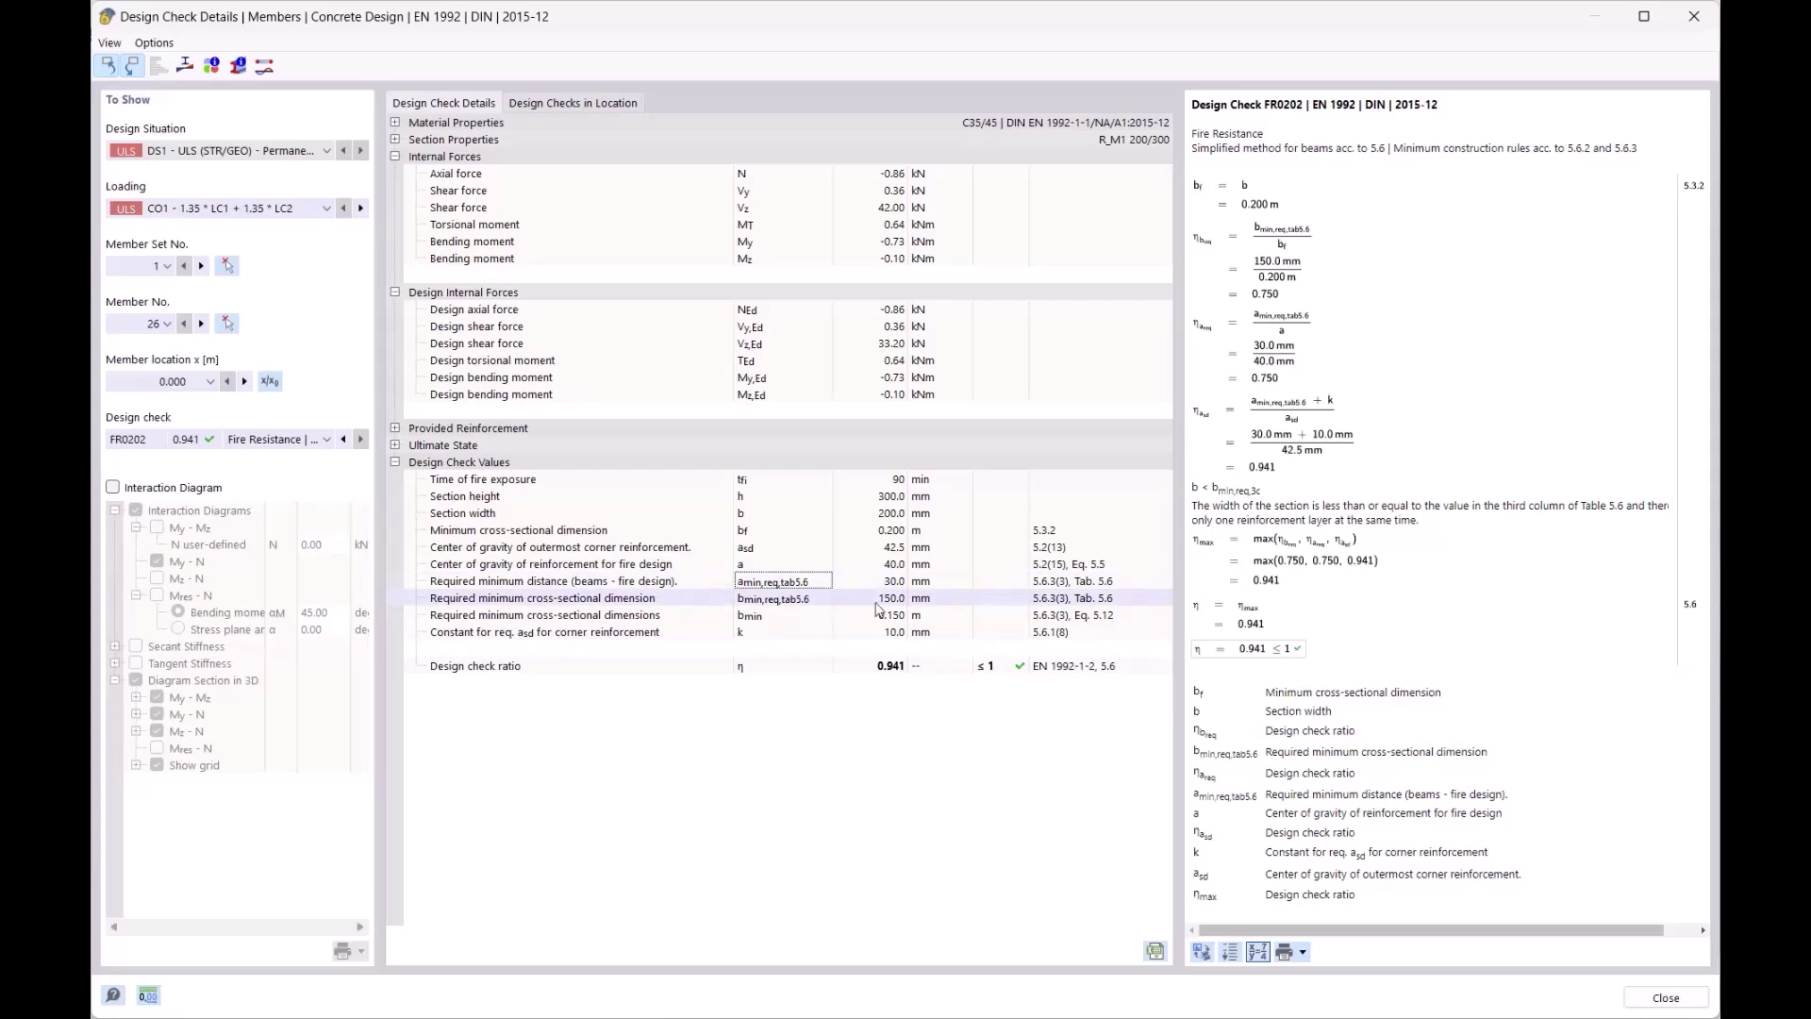
click(1694, 16)
scroll(863, 332, down, 5)
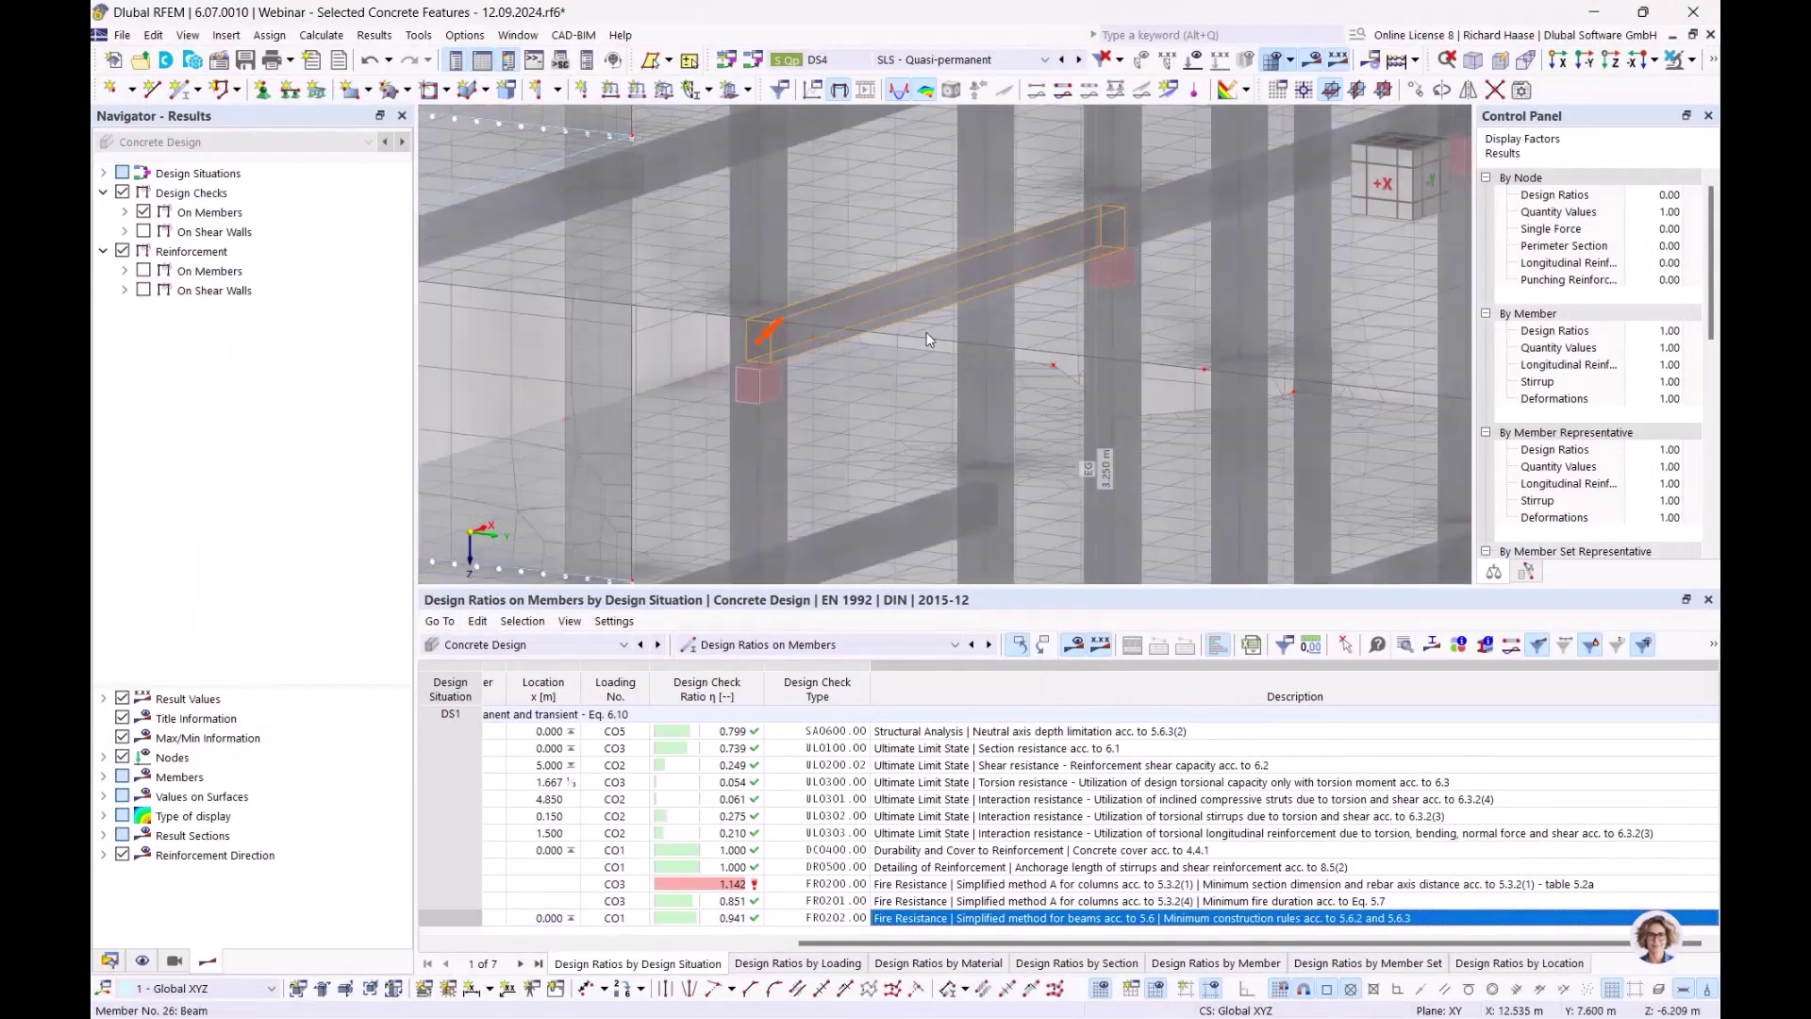
middle_drag(976, 321, 927, 340)
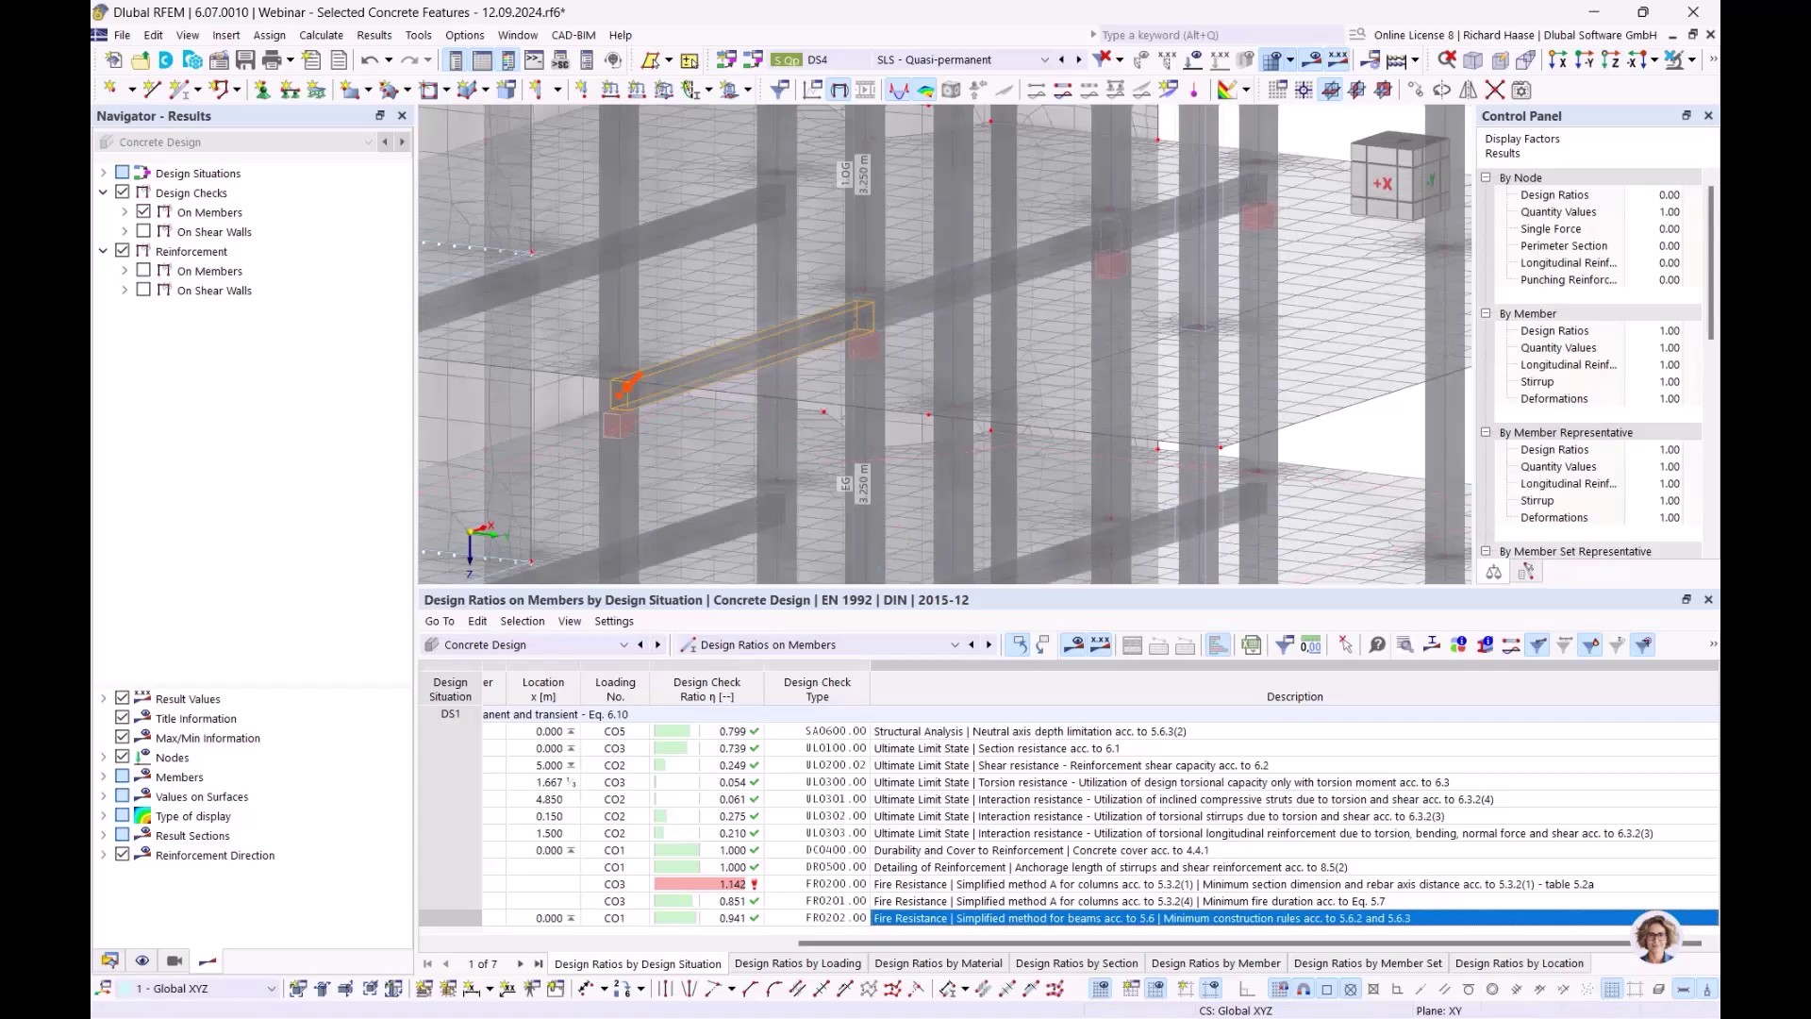
Clear the selected member sets and shear walls from the concrete design's objects to design, accepting deletion of the existing results
click(741, 649)
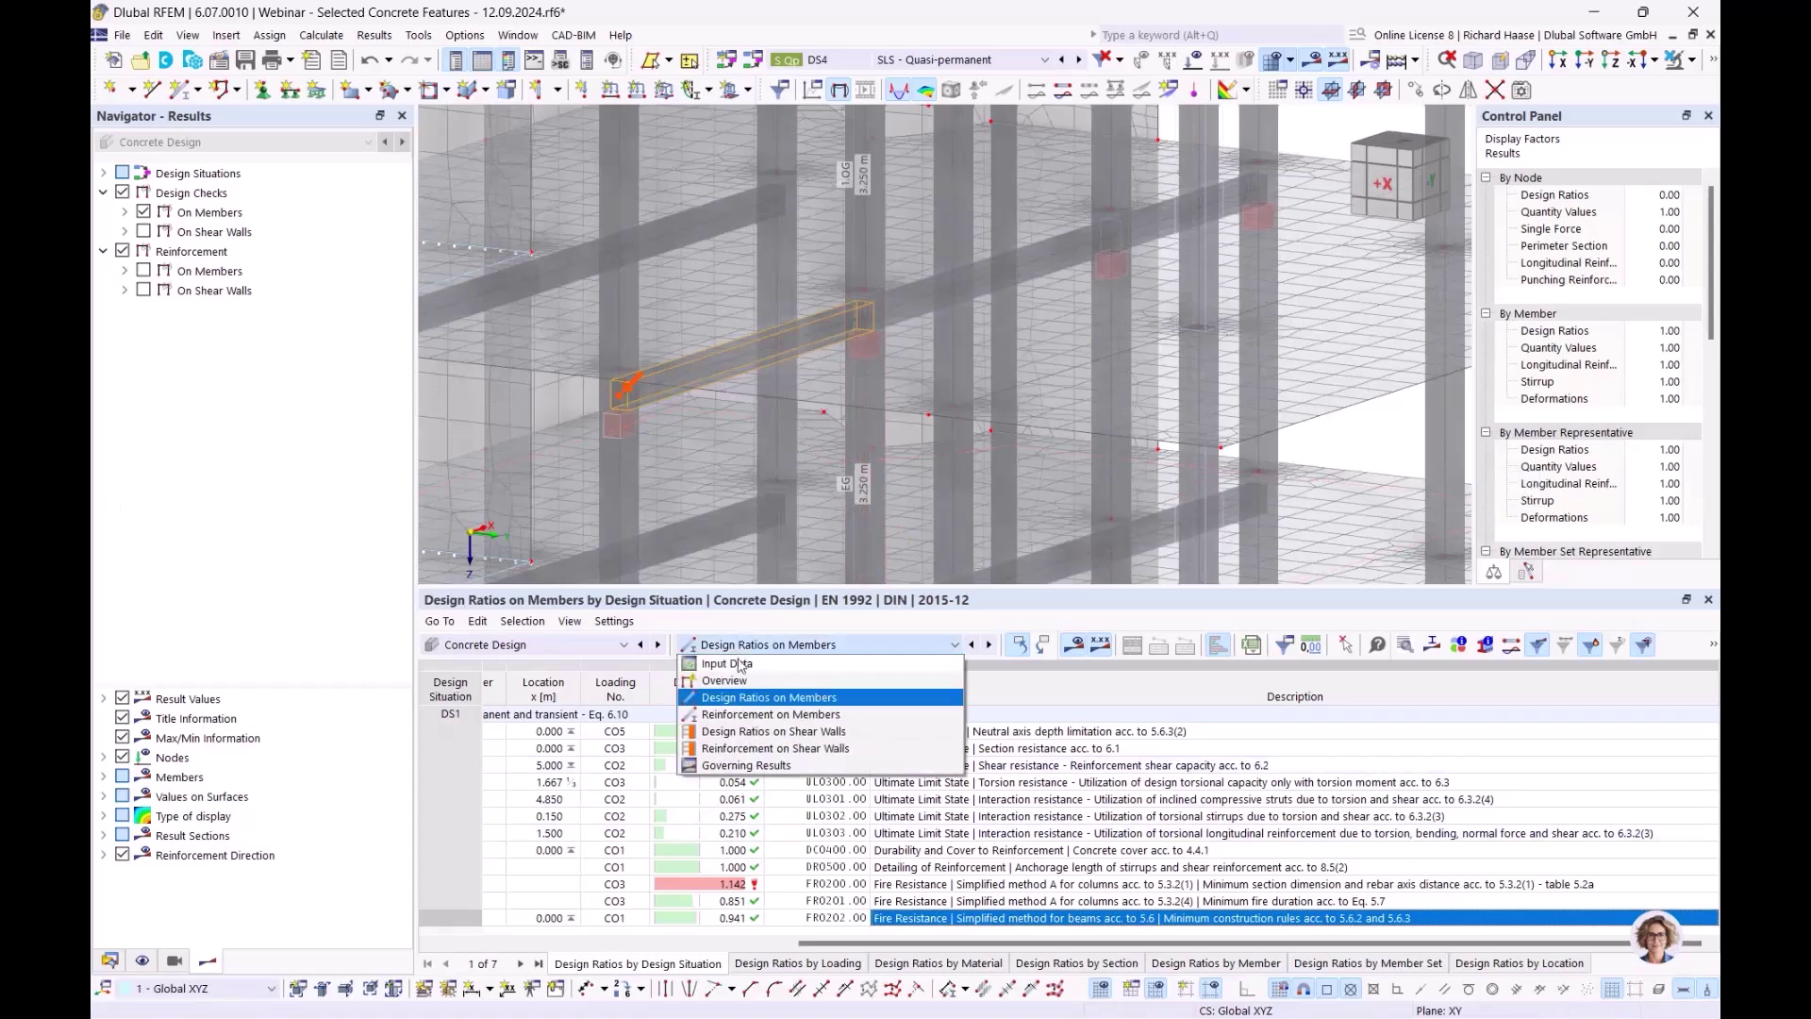
click(726, 663)
click(1029, 734)
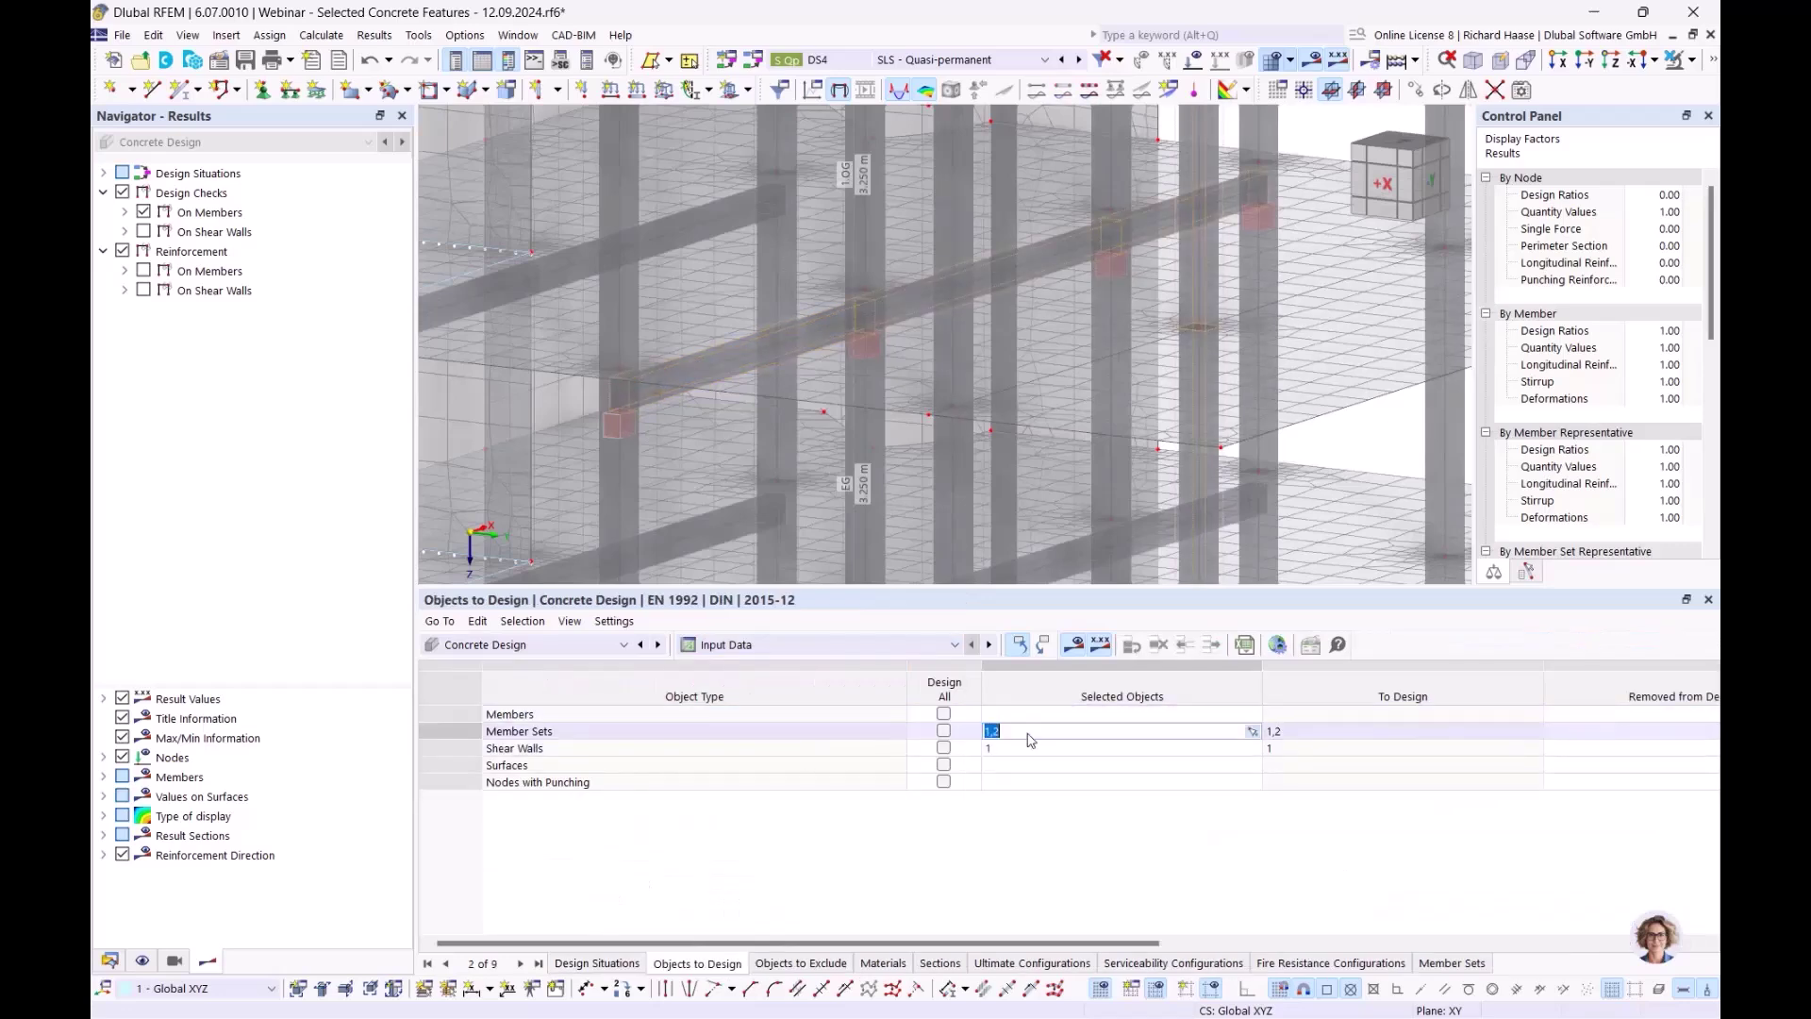
key(Delete)
click(1019, 783)
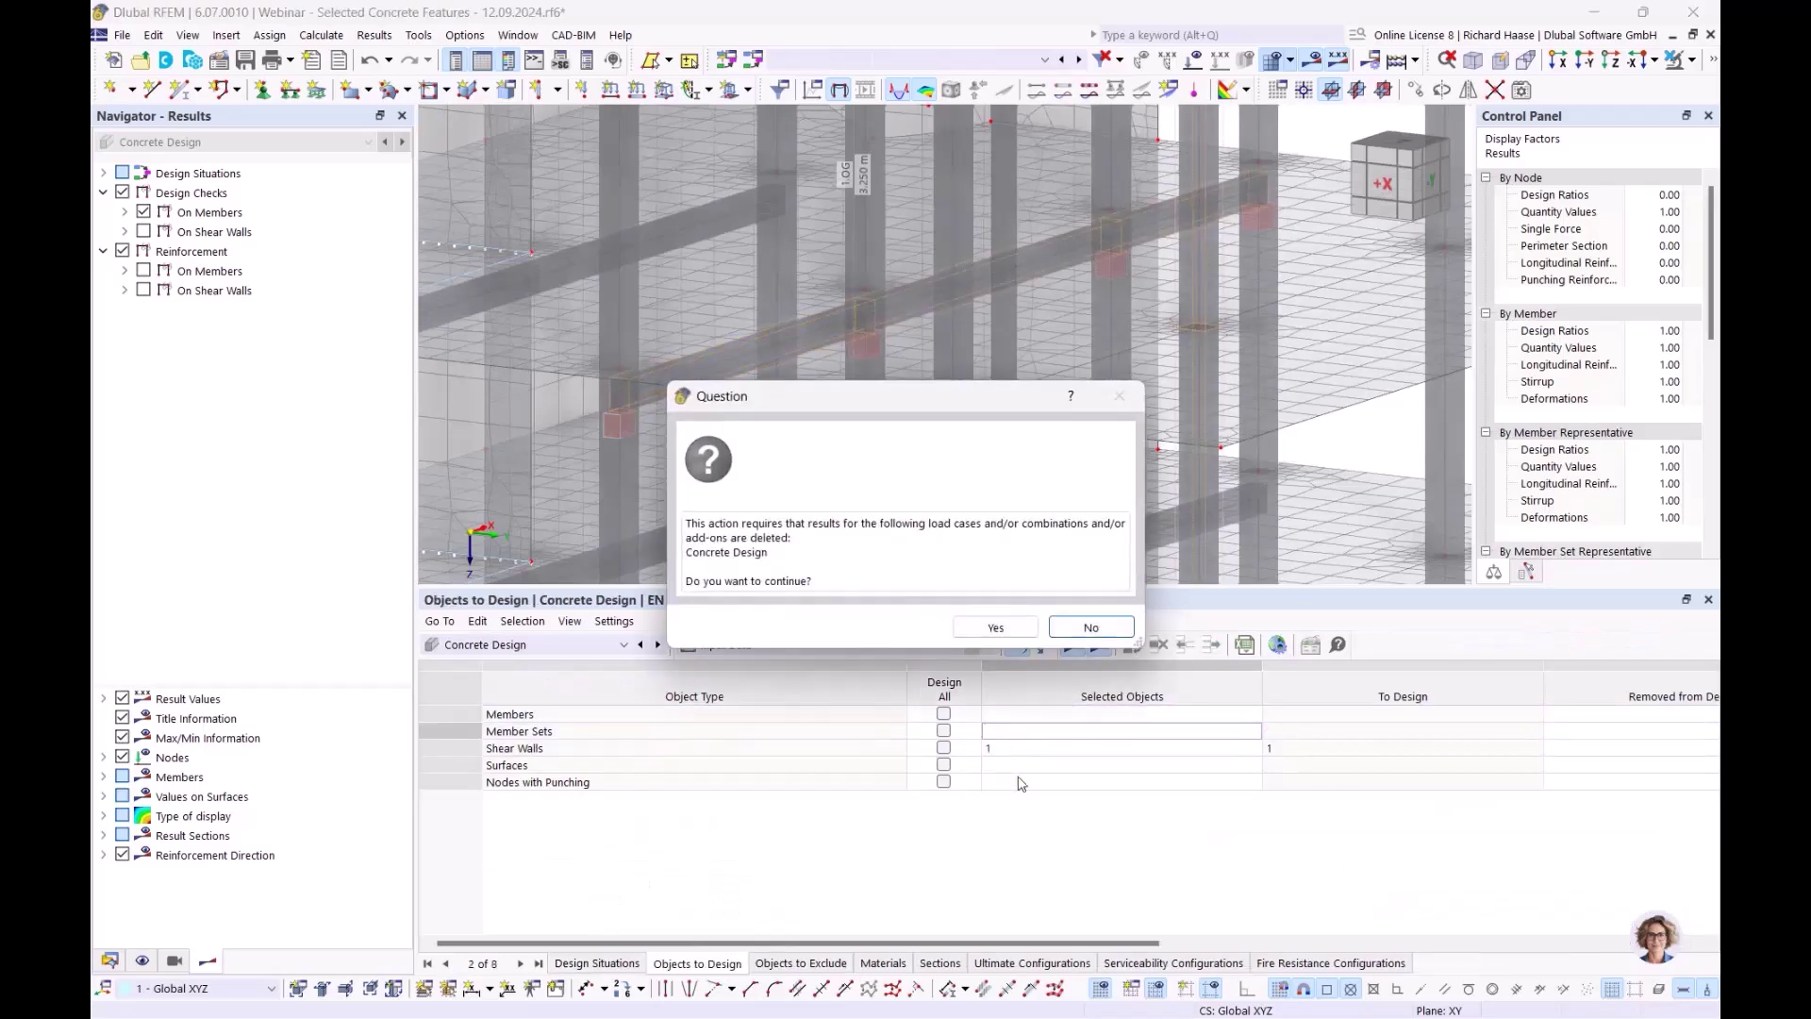
click(995, 627)
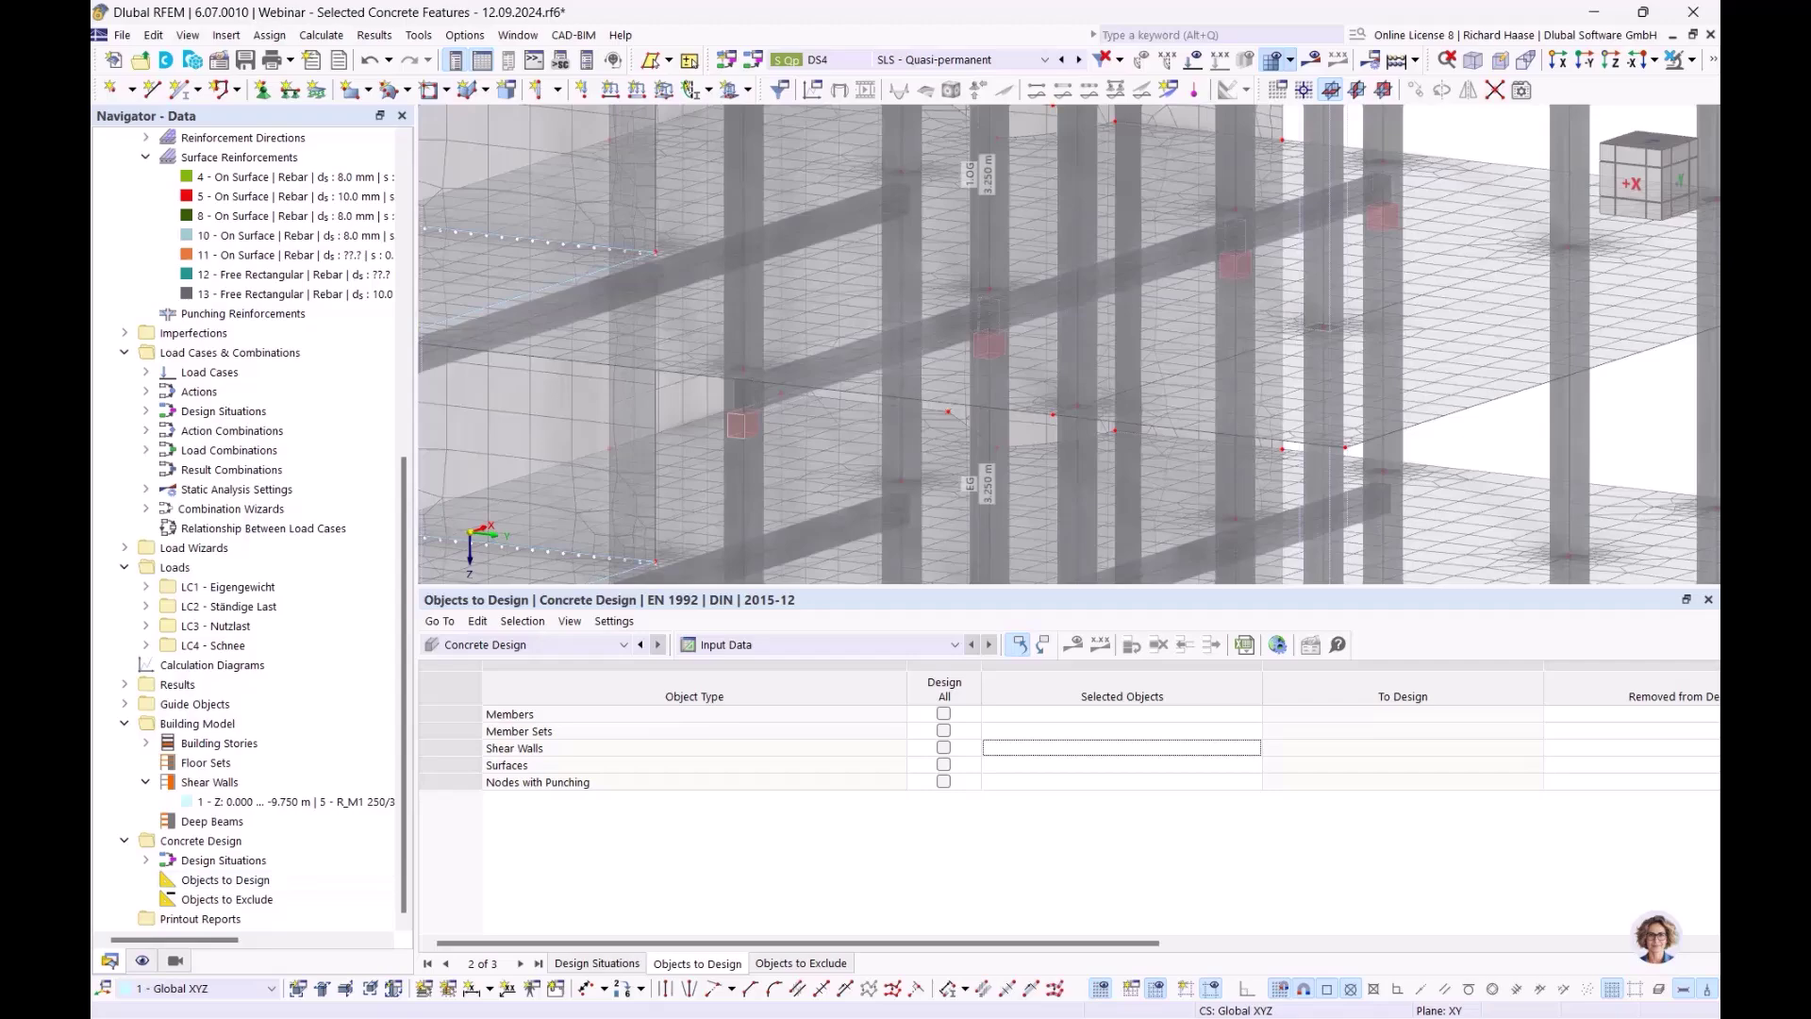
Switch to PowerPoint, present the fire resistance design and punching shear reinforcement slides, and end the slide show
key(alt+Tab)
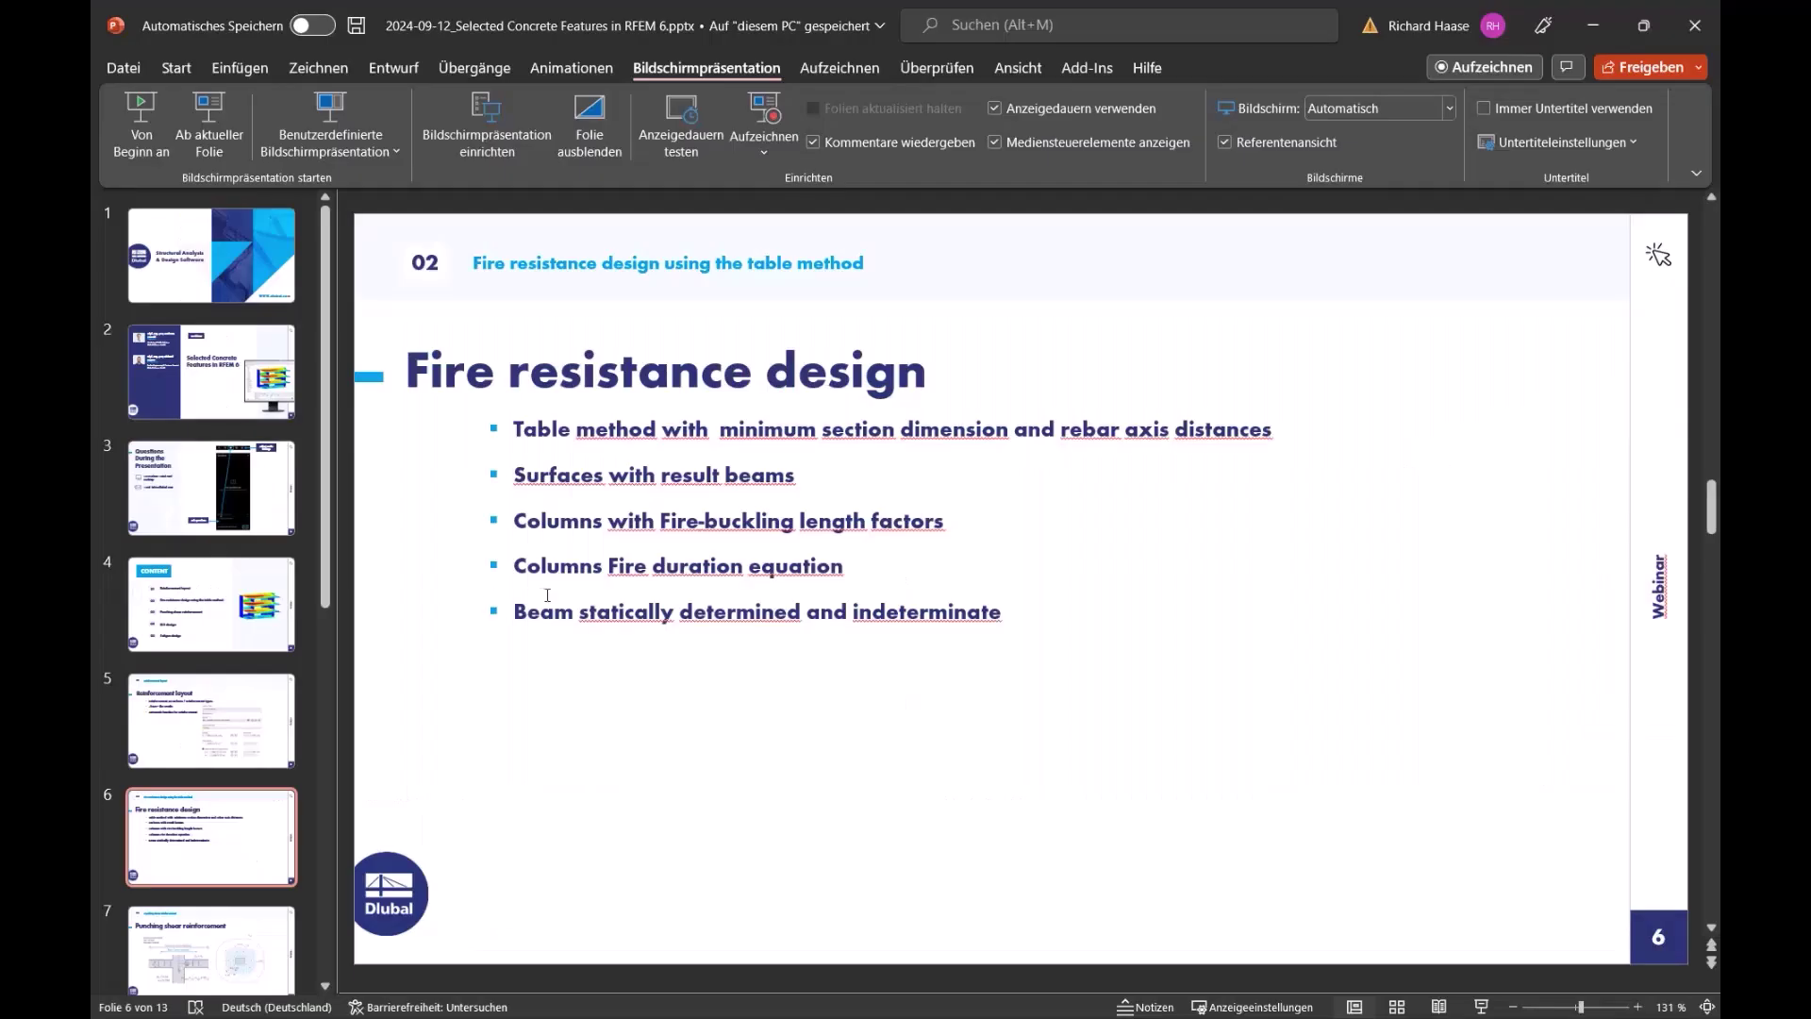
click(217, 116)
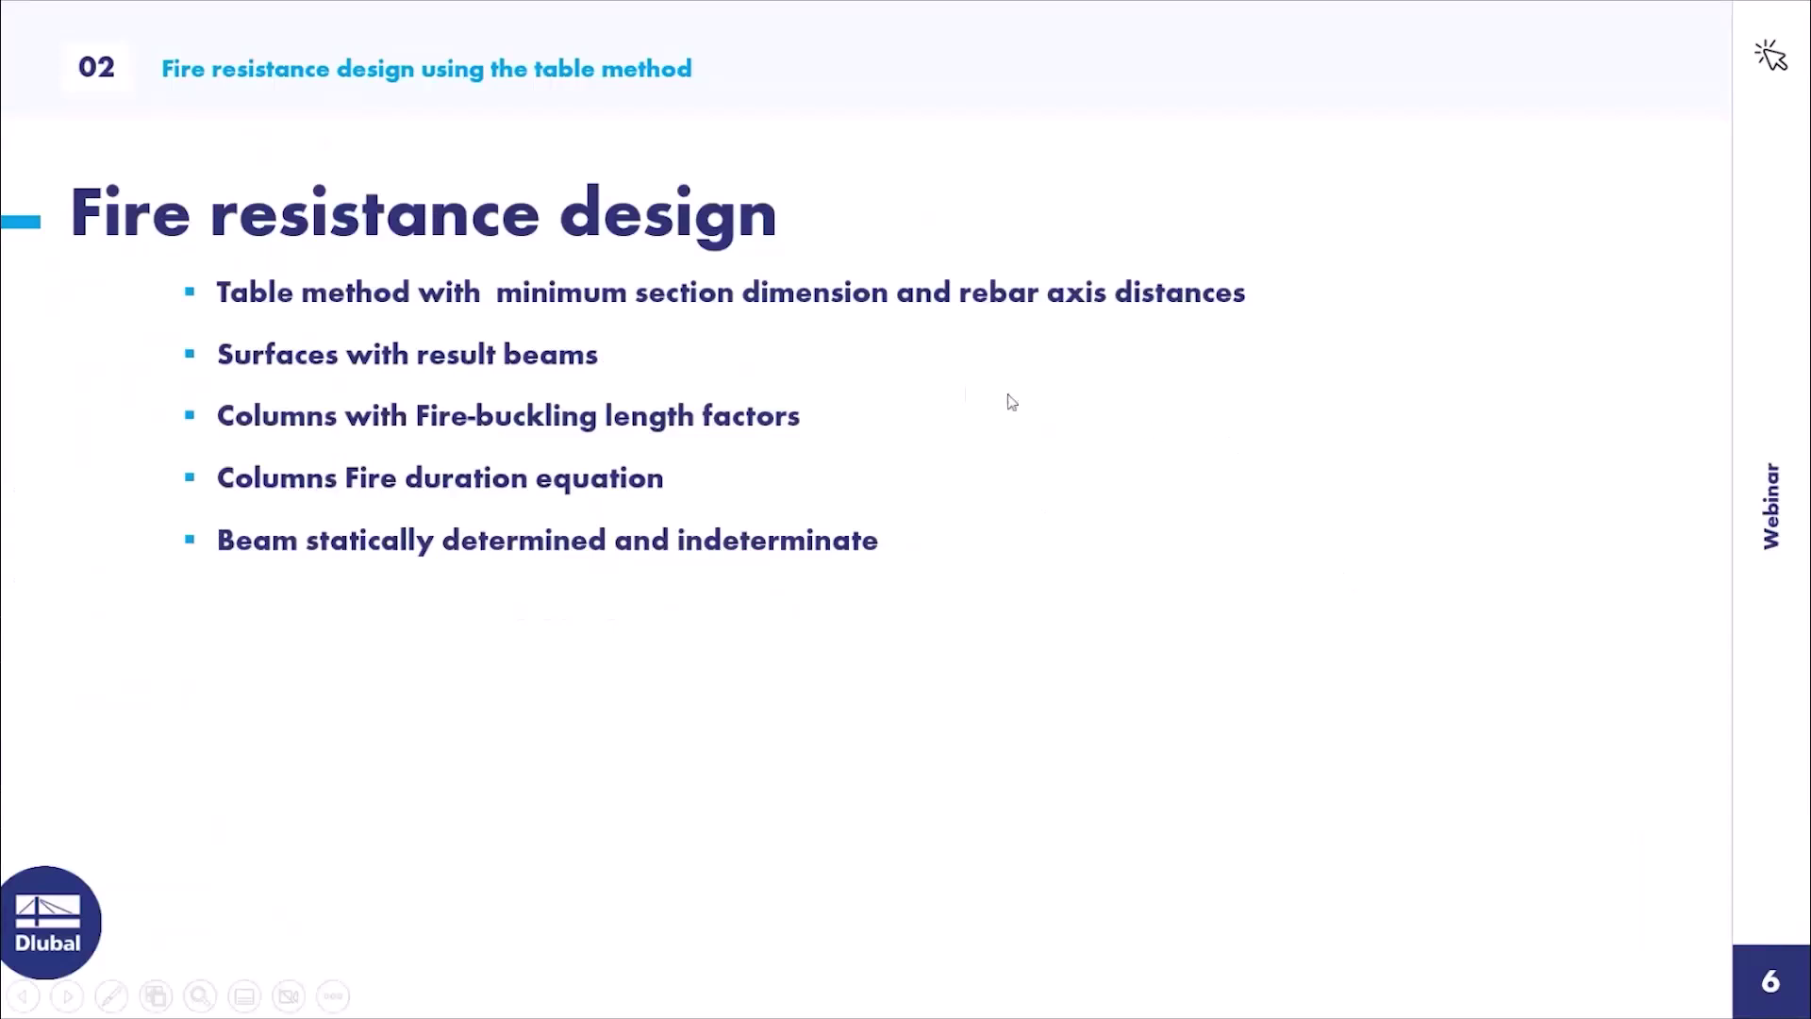
click(943, 389)
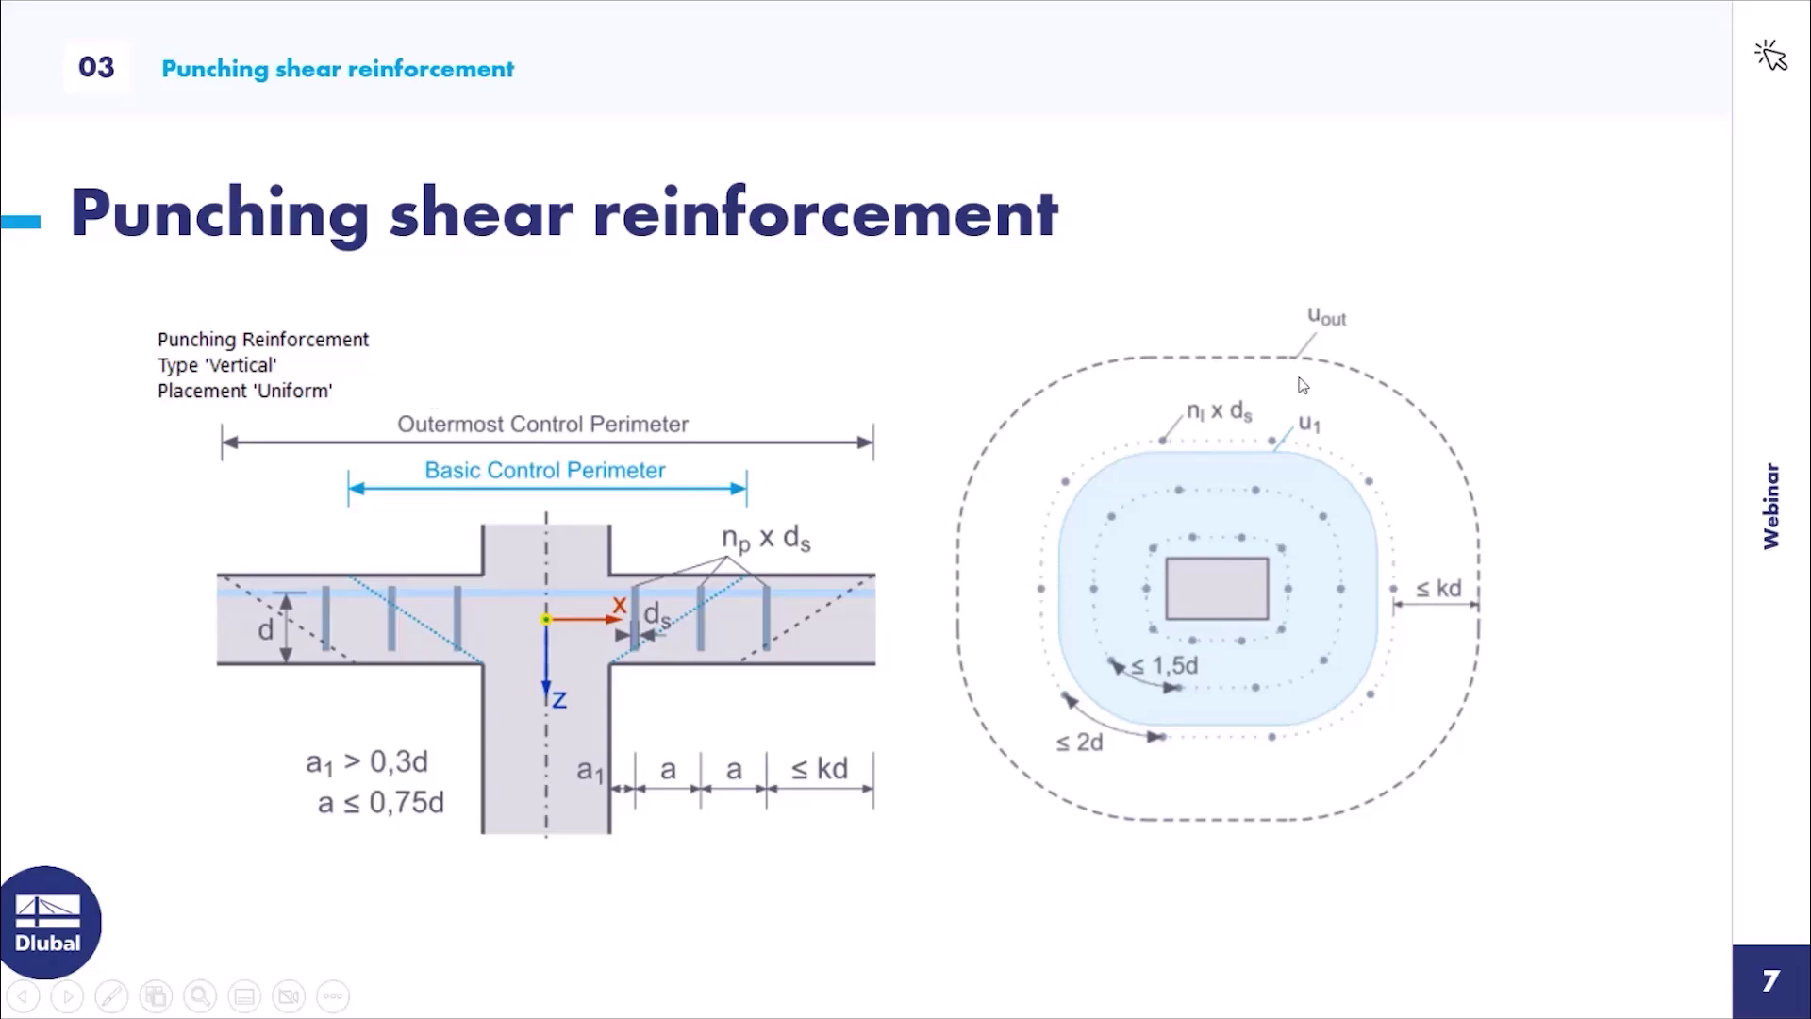
key(Escape)
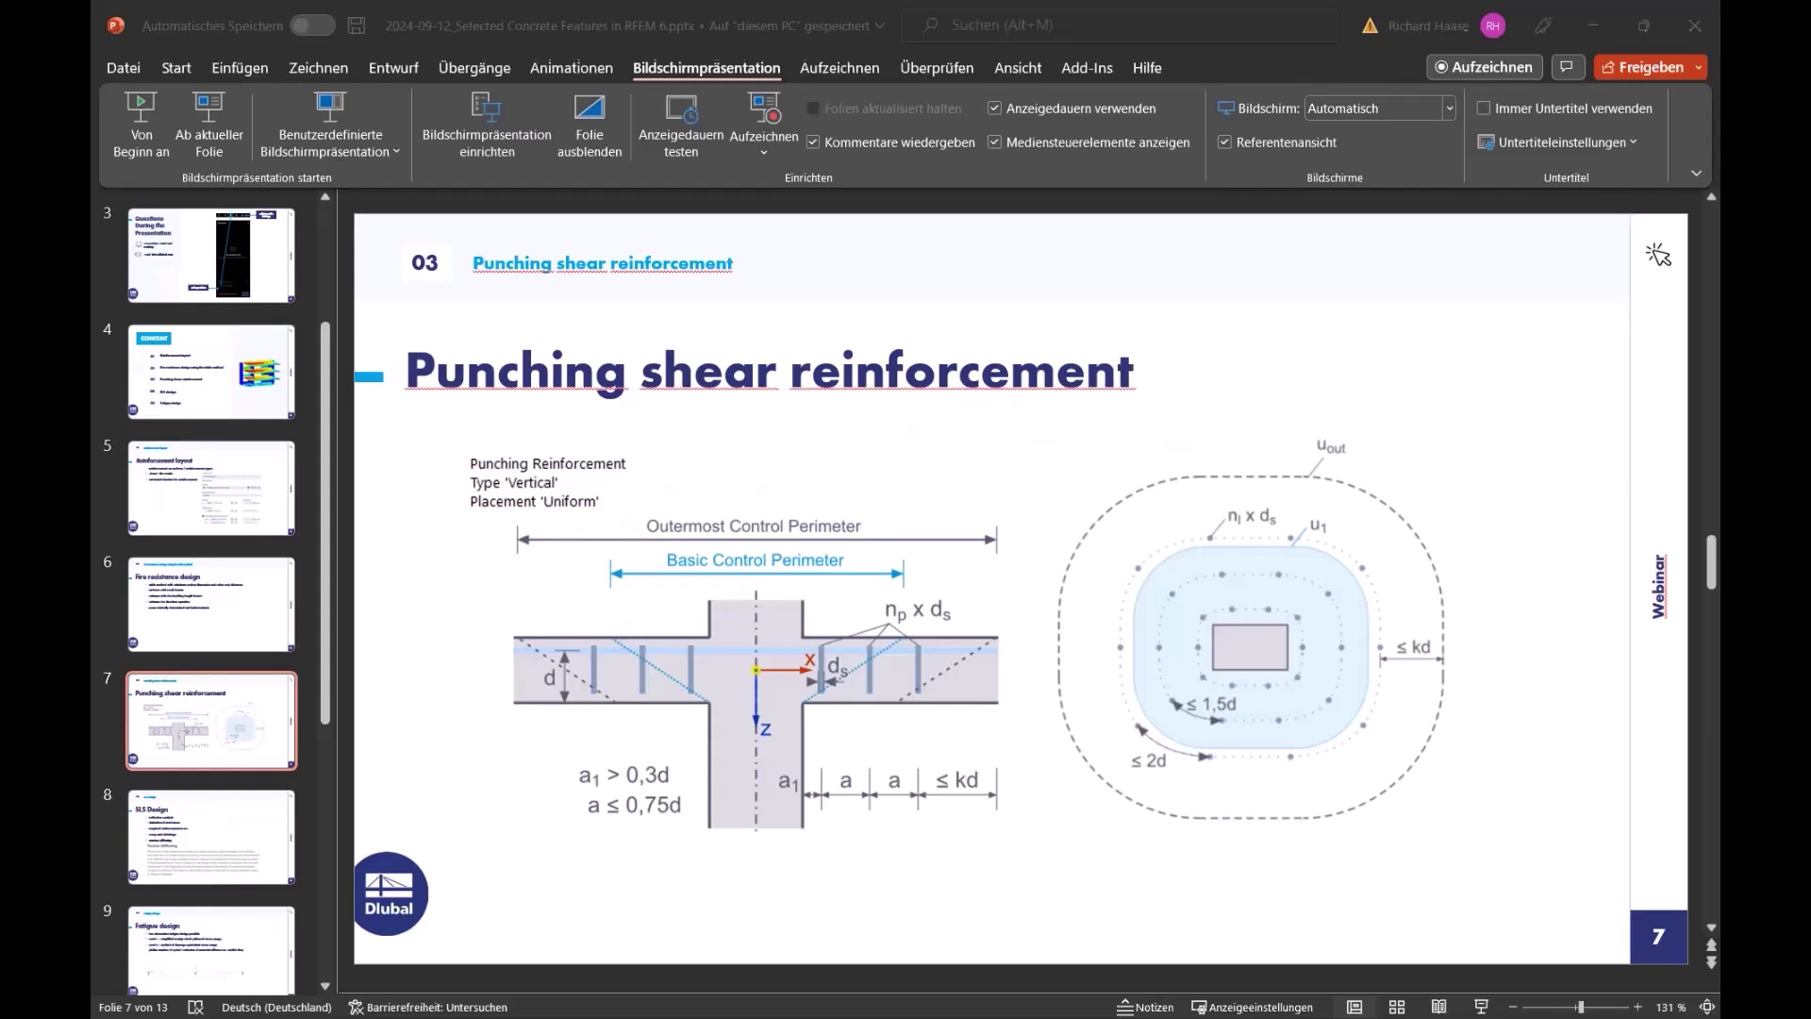
Switch back to RFEM and select node 28 on the slab as the node with punching to design
key(alt+Tab)
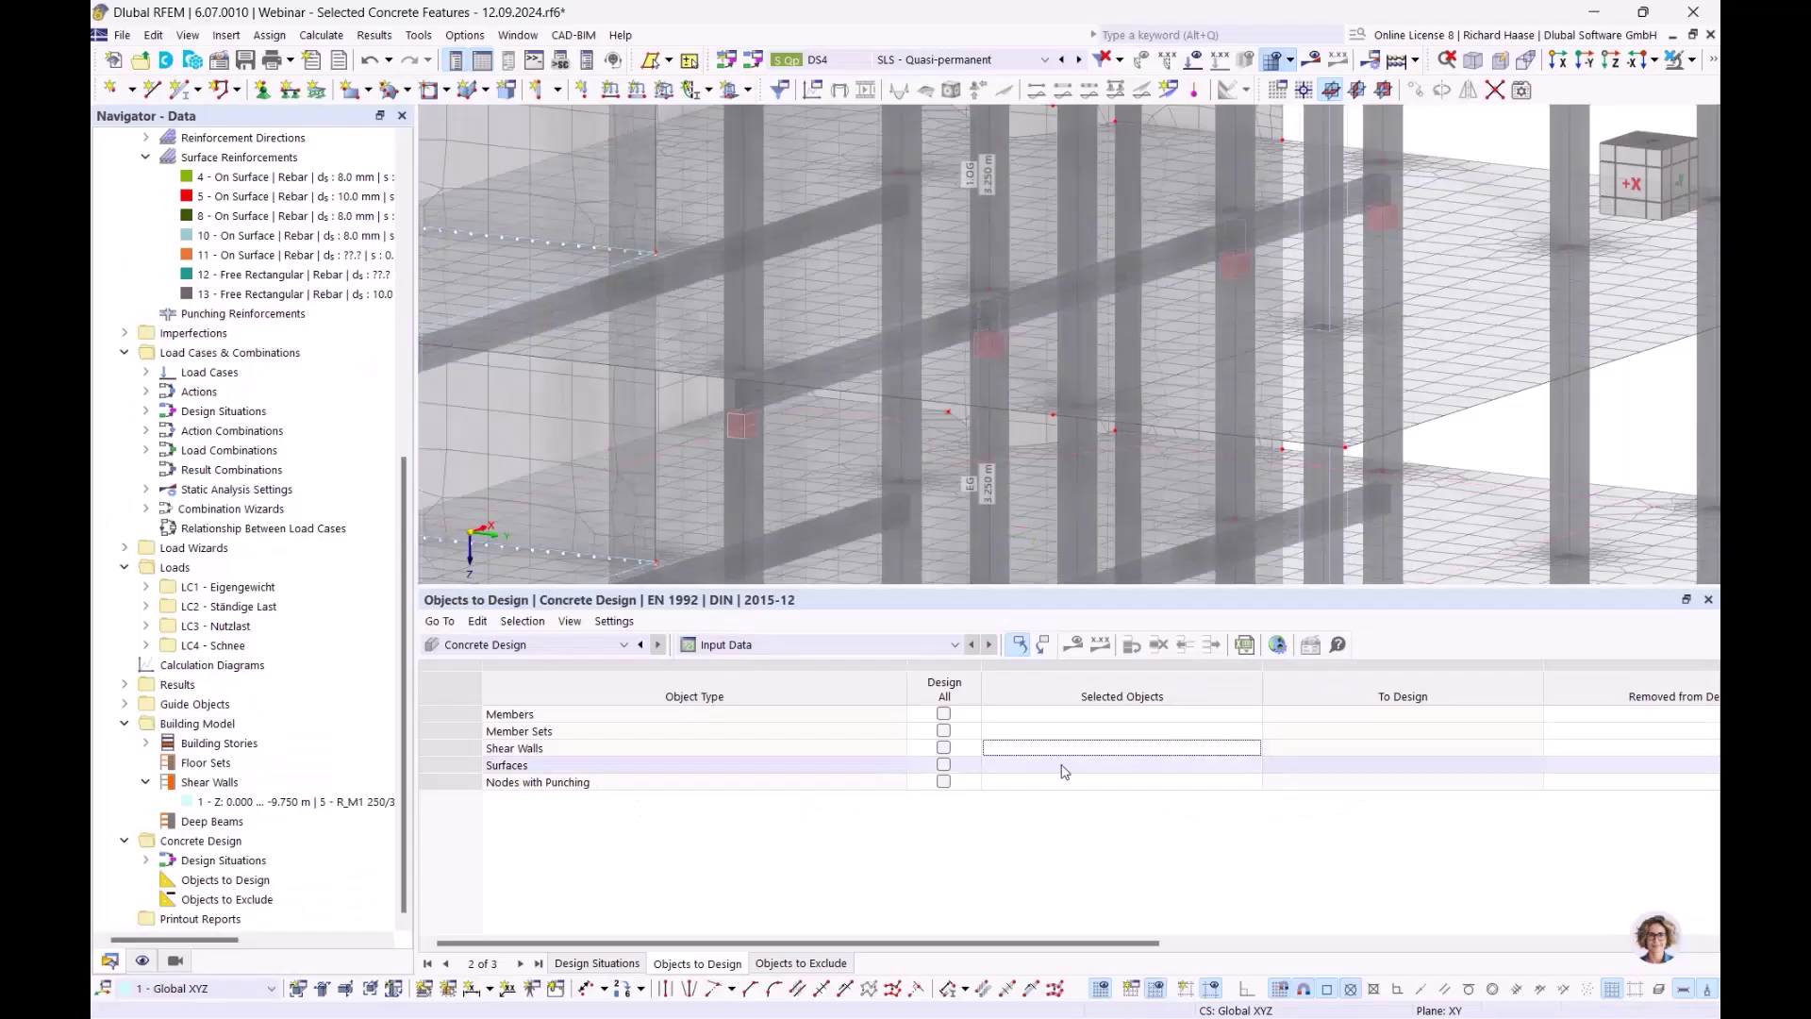
scroll(1164, 458, down, 5)
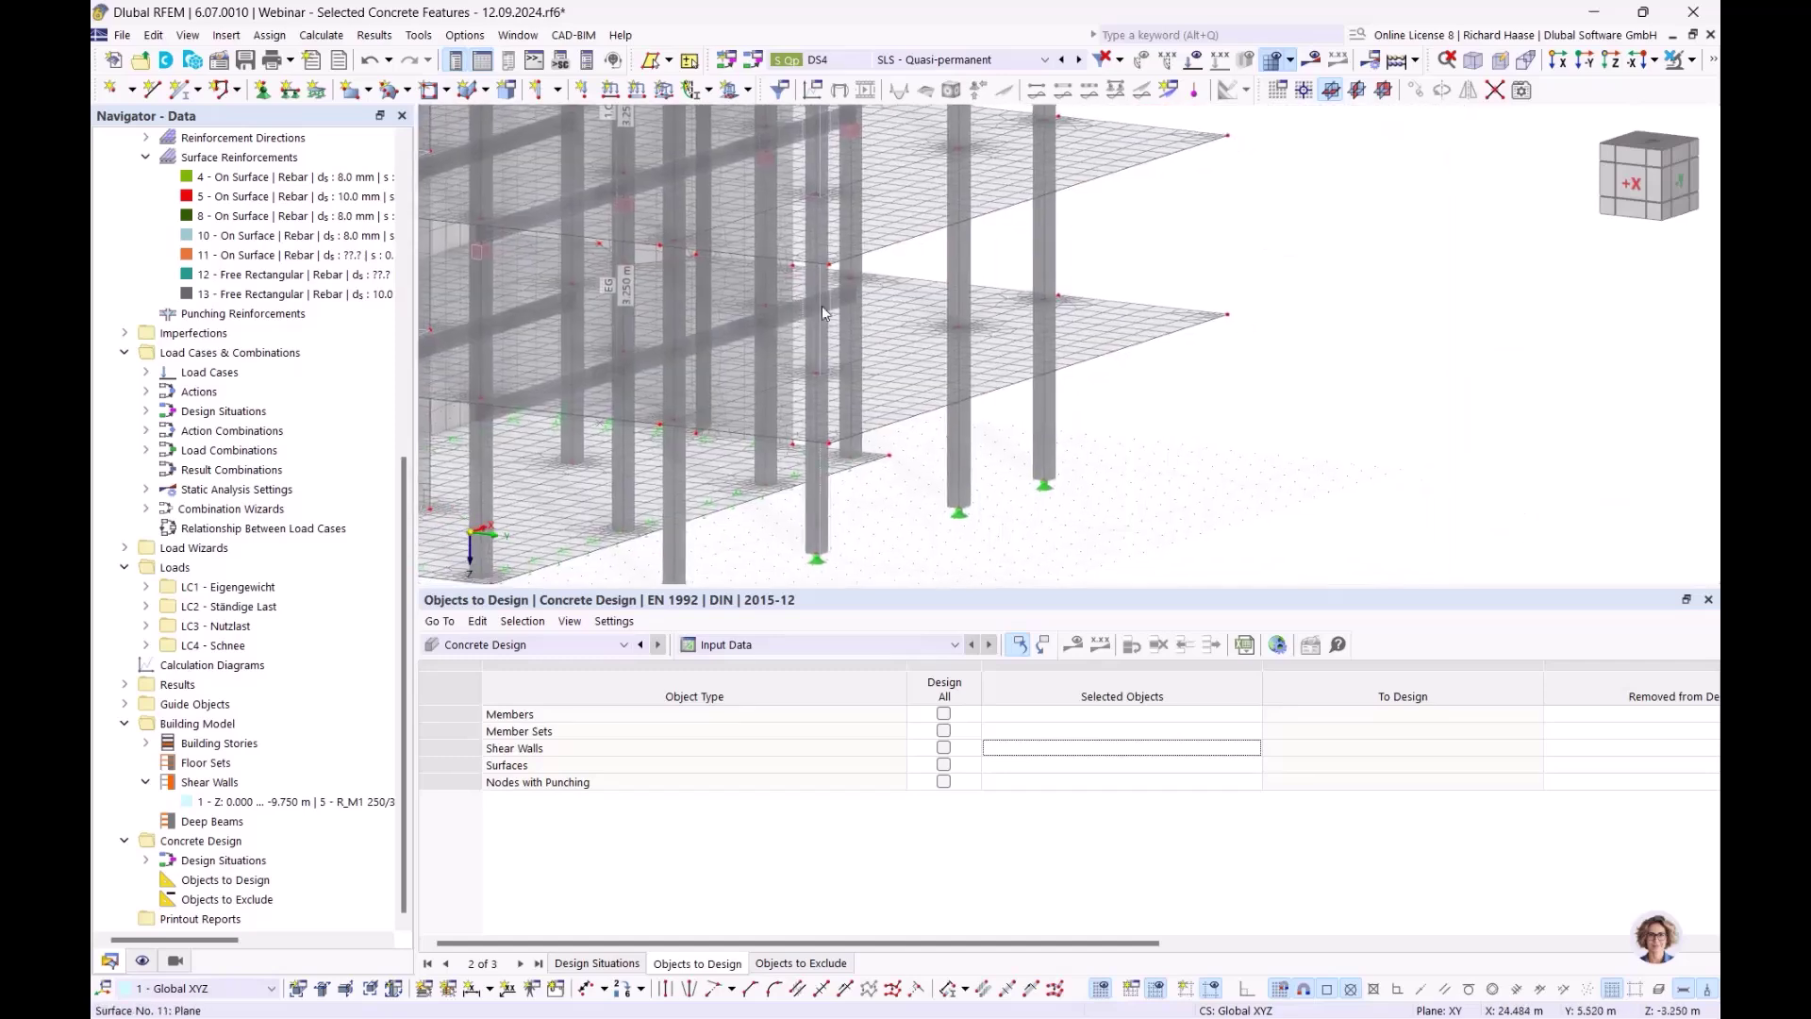
ctrl+middle_drag(948, 353, 962, 379)
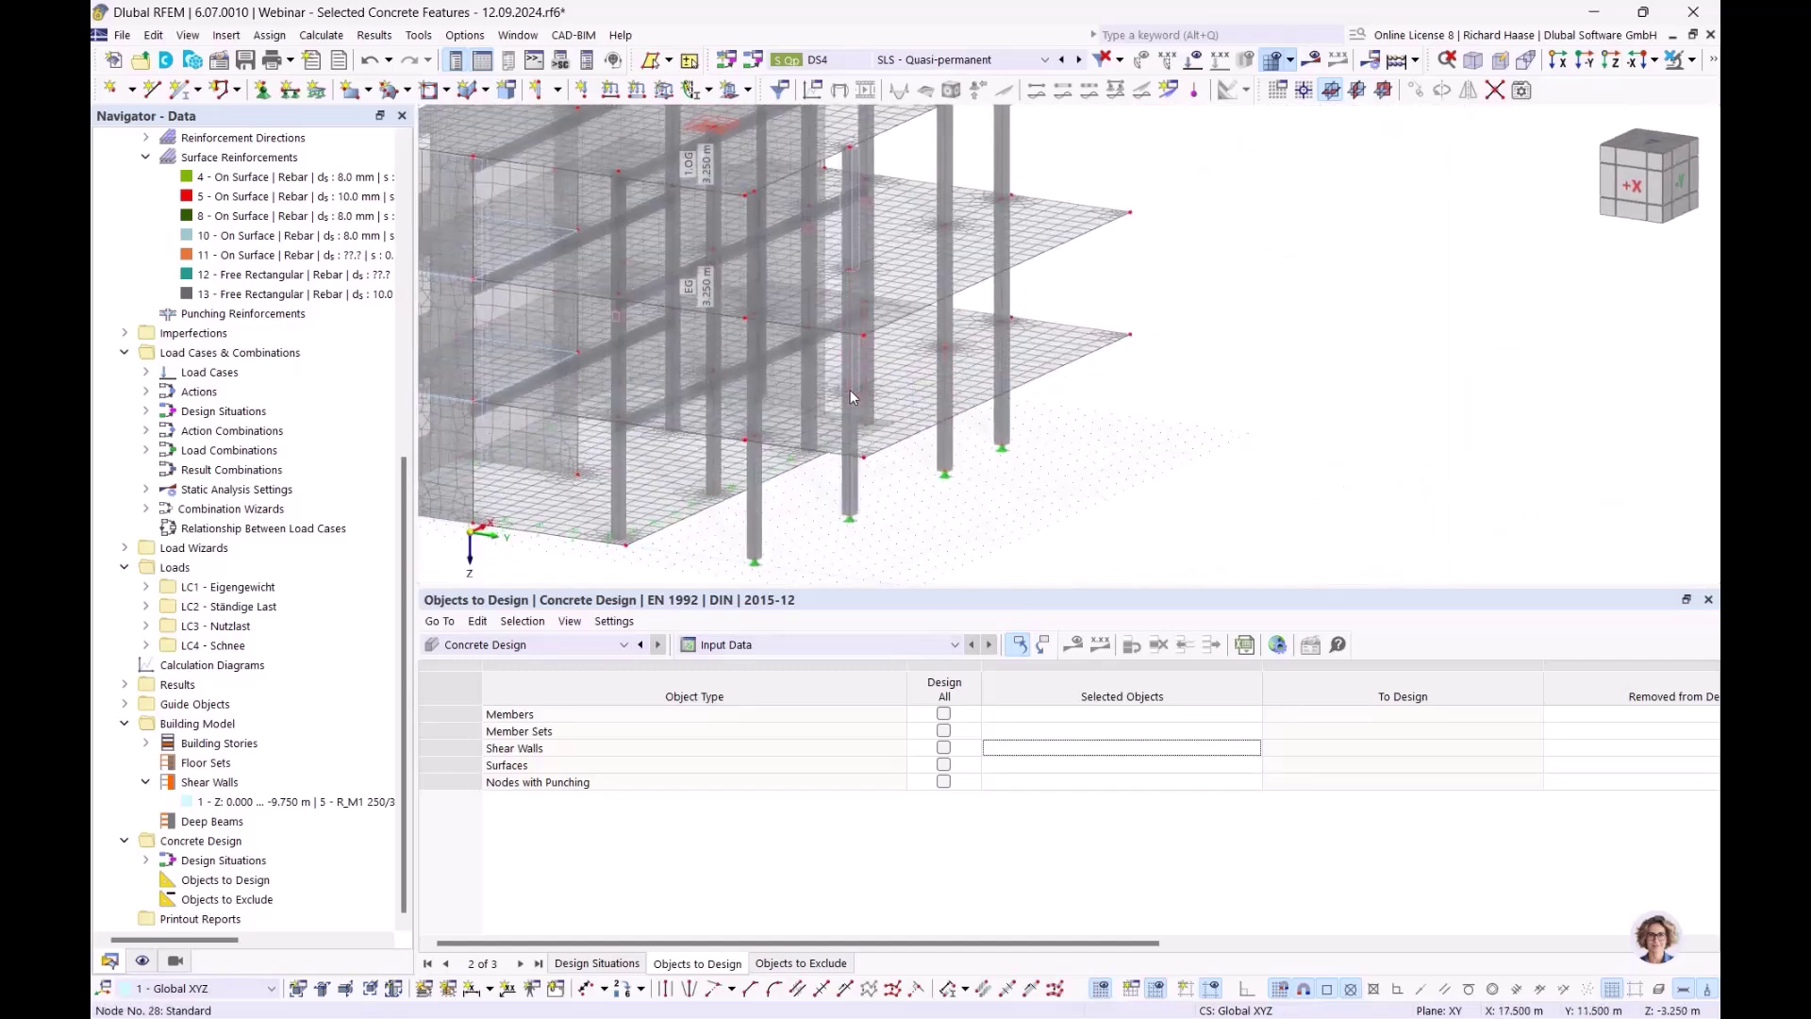
click(1053, 785)
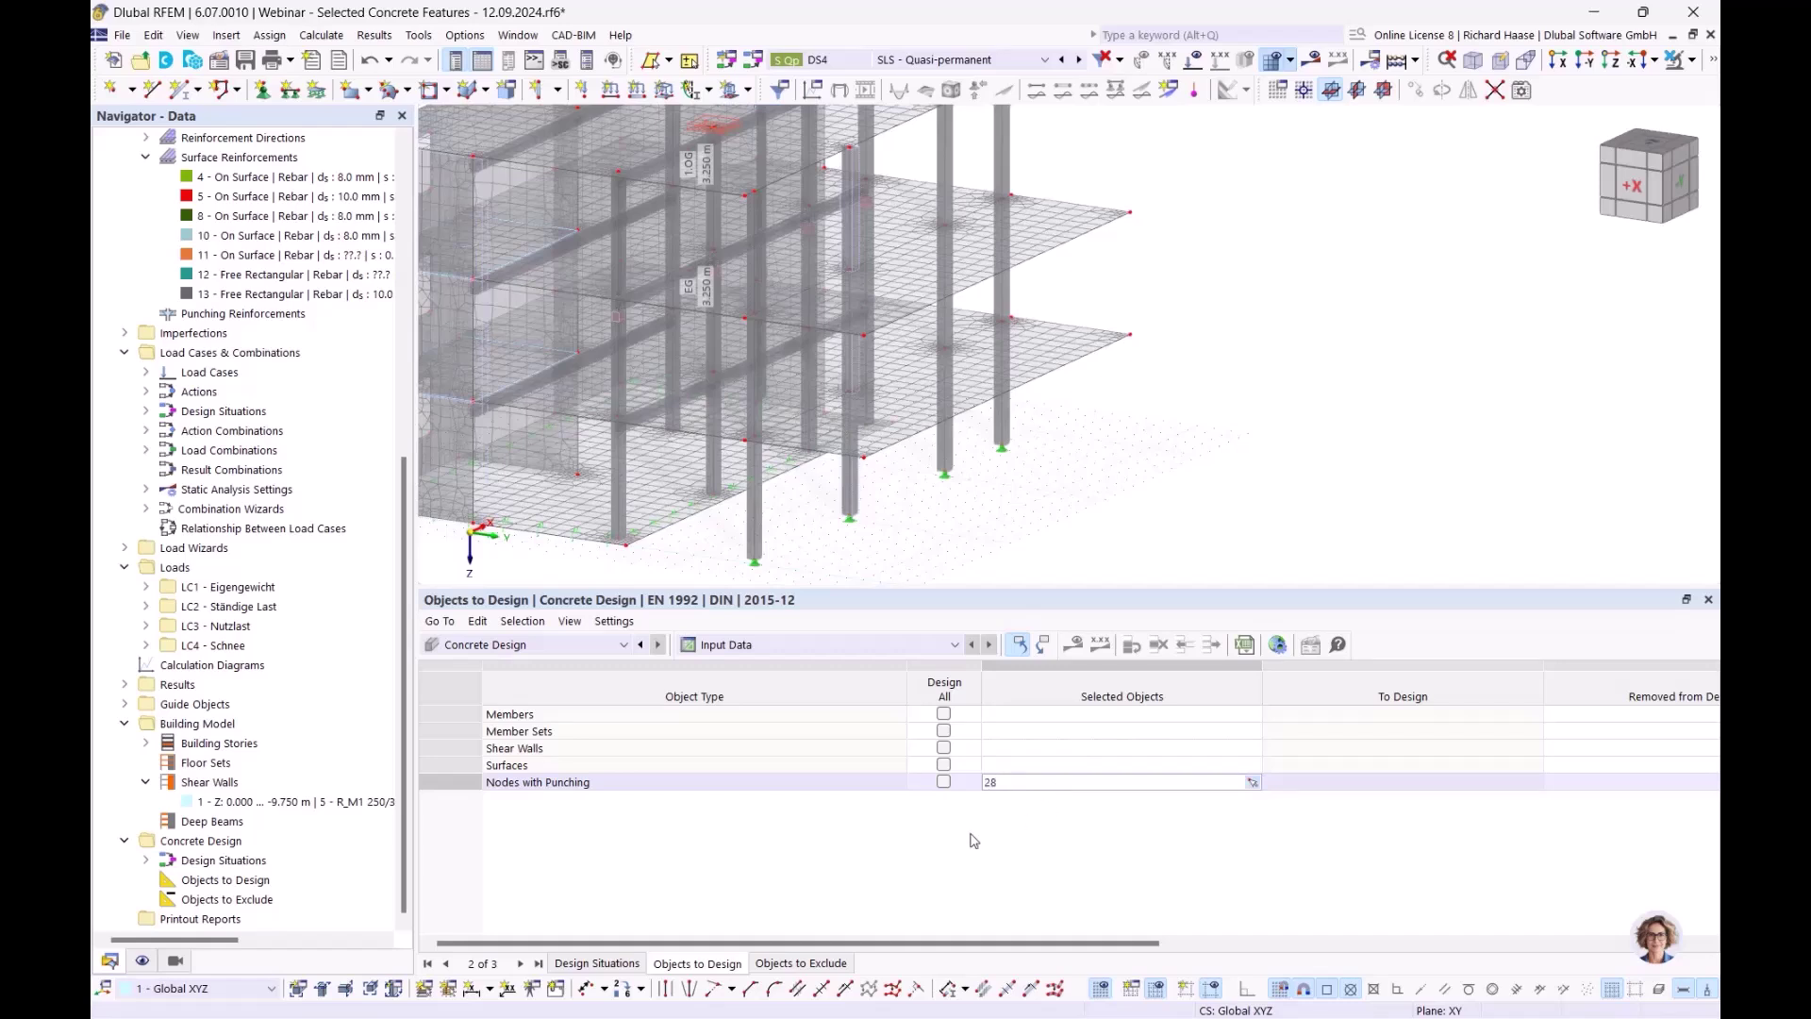
click(913, 851)
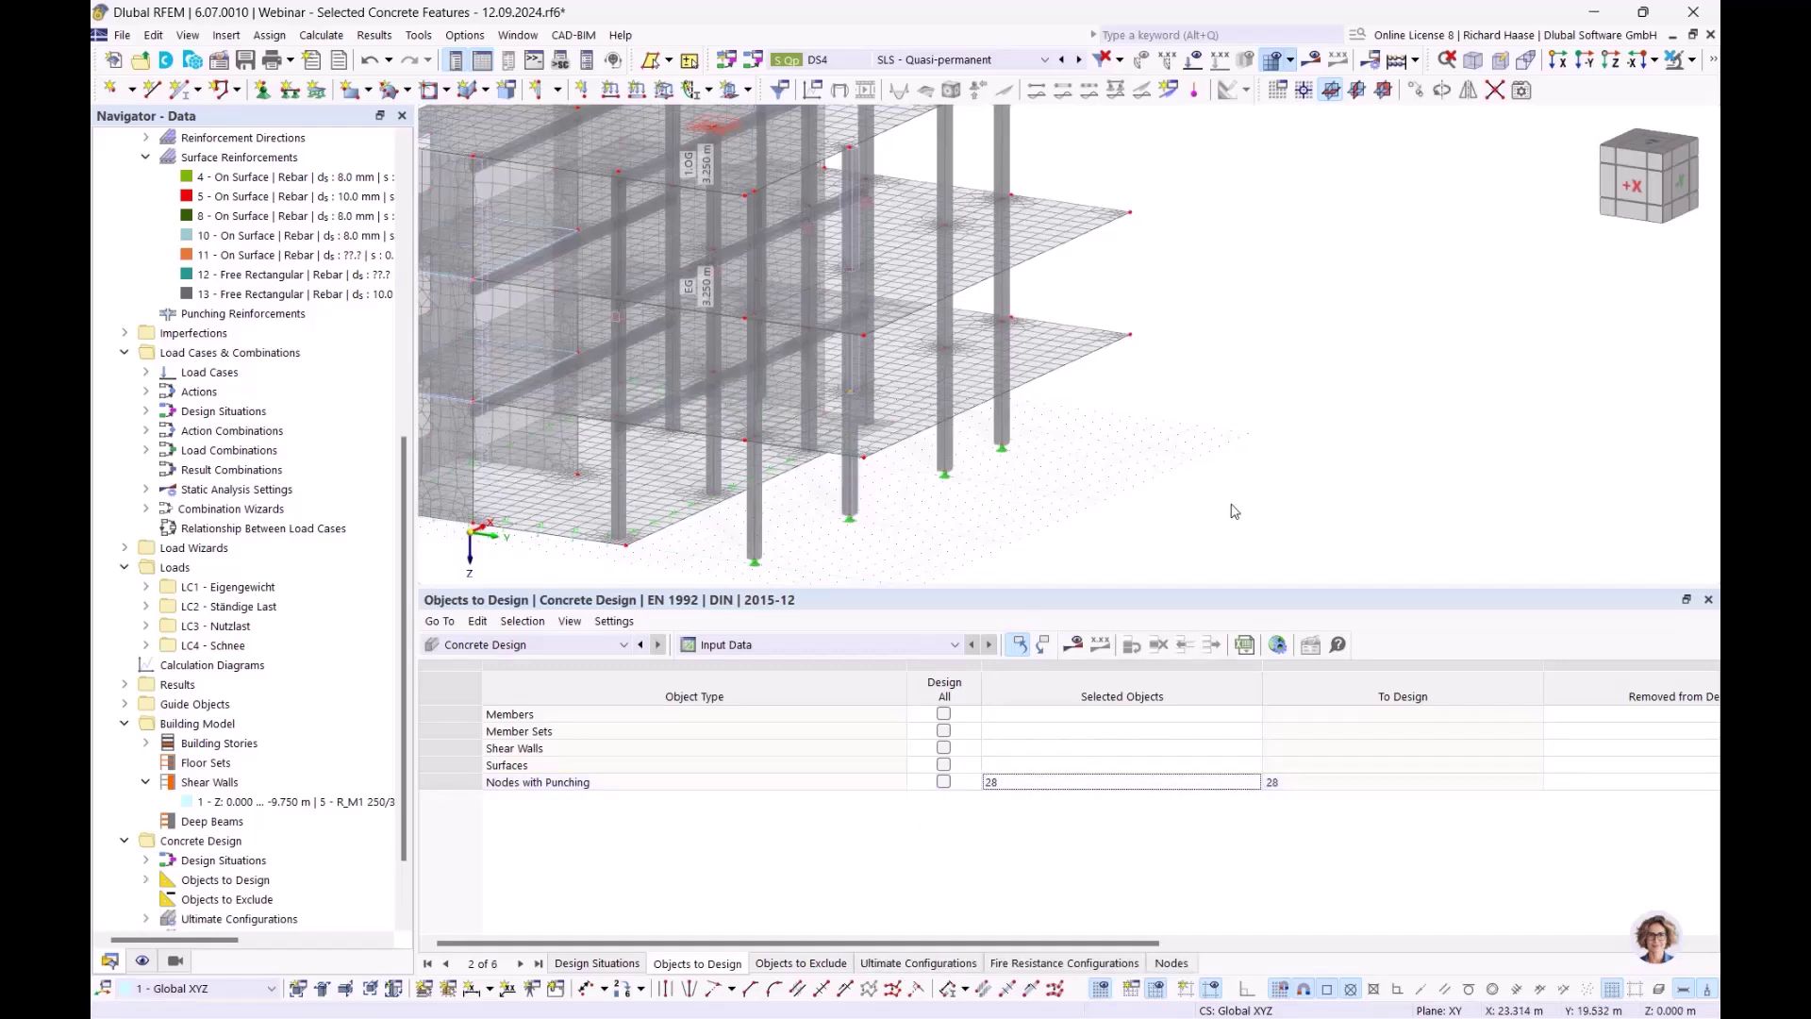
Run the concrete design for the punching node and show the table of design ratios on nodes
middle_drag(1233, 506, 1173, 514)
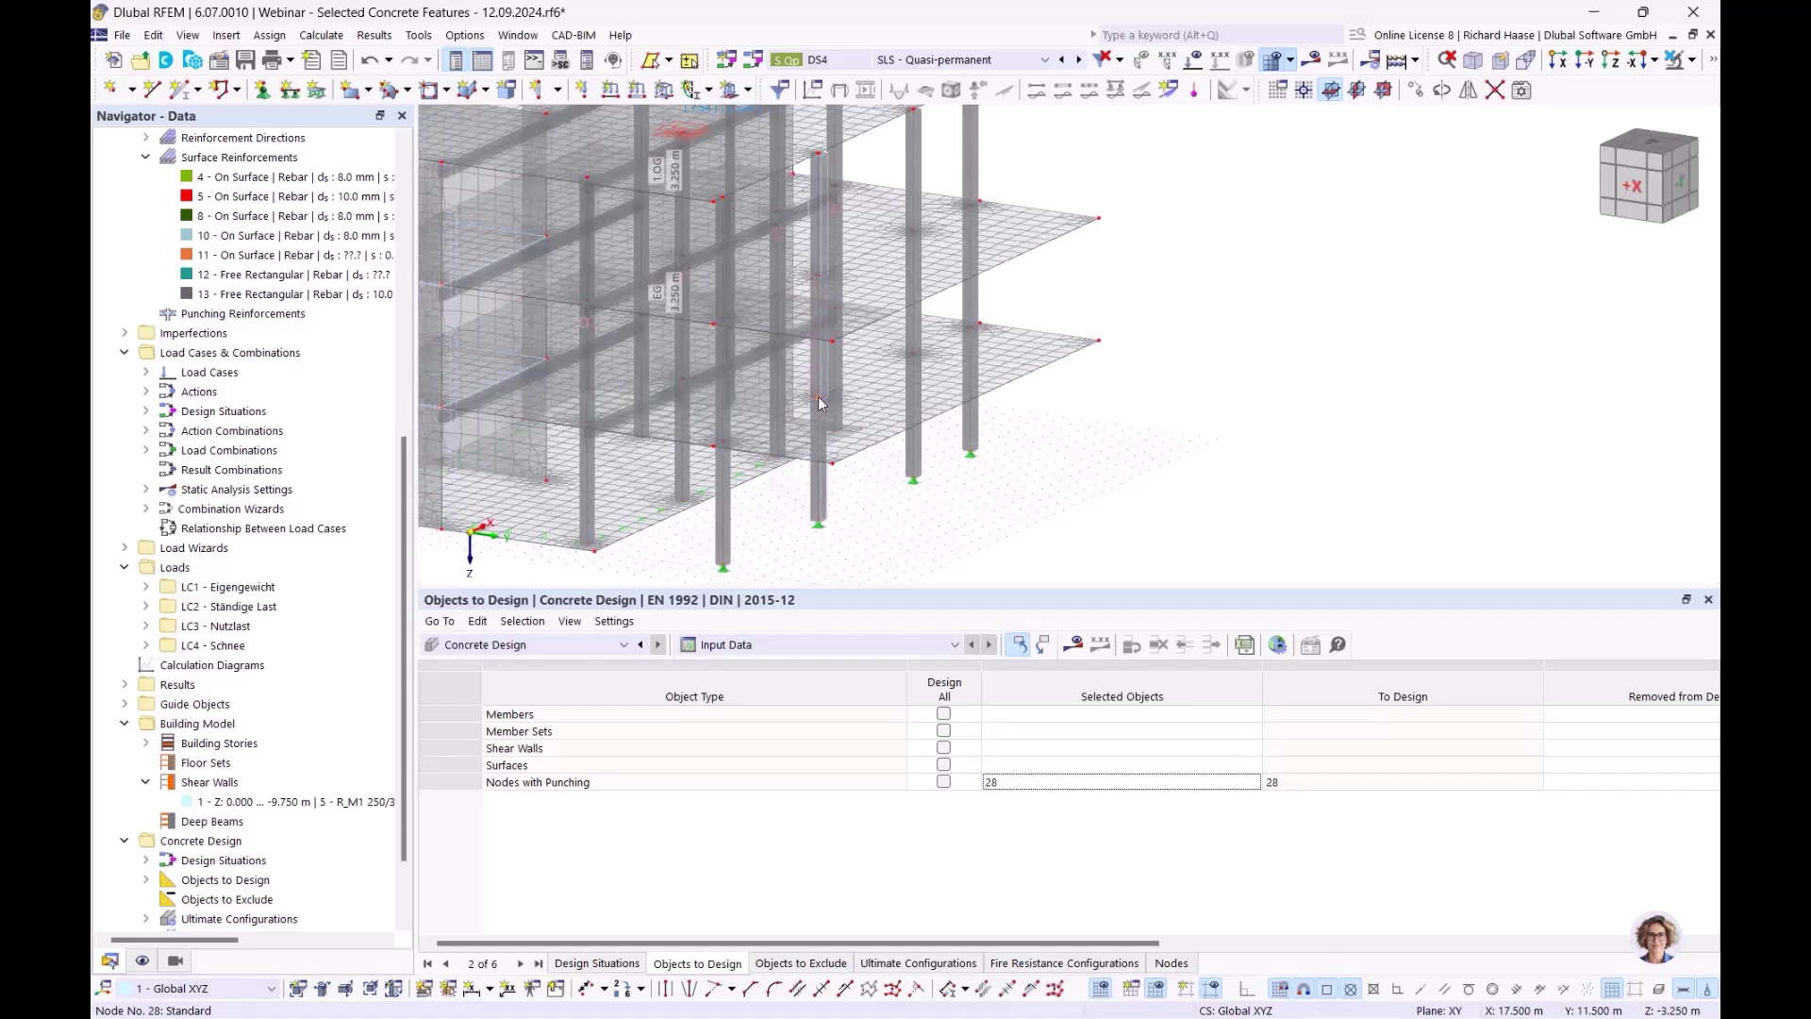
click(1075, 645)
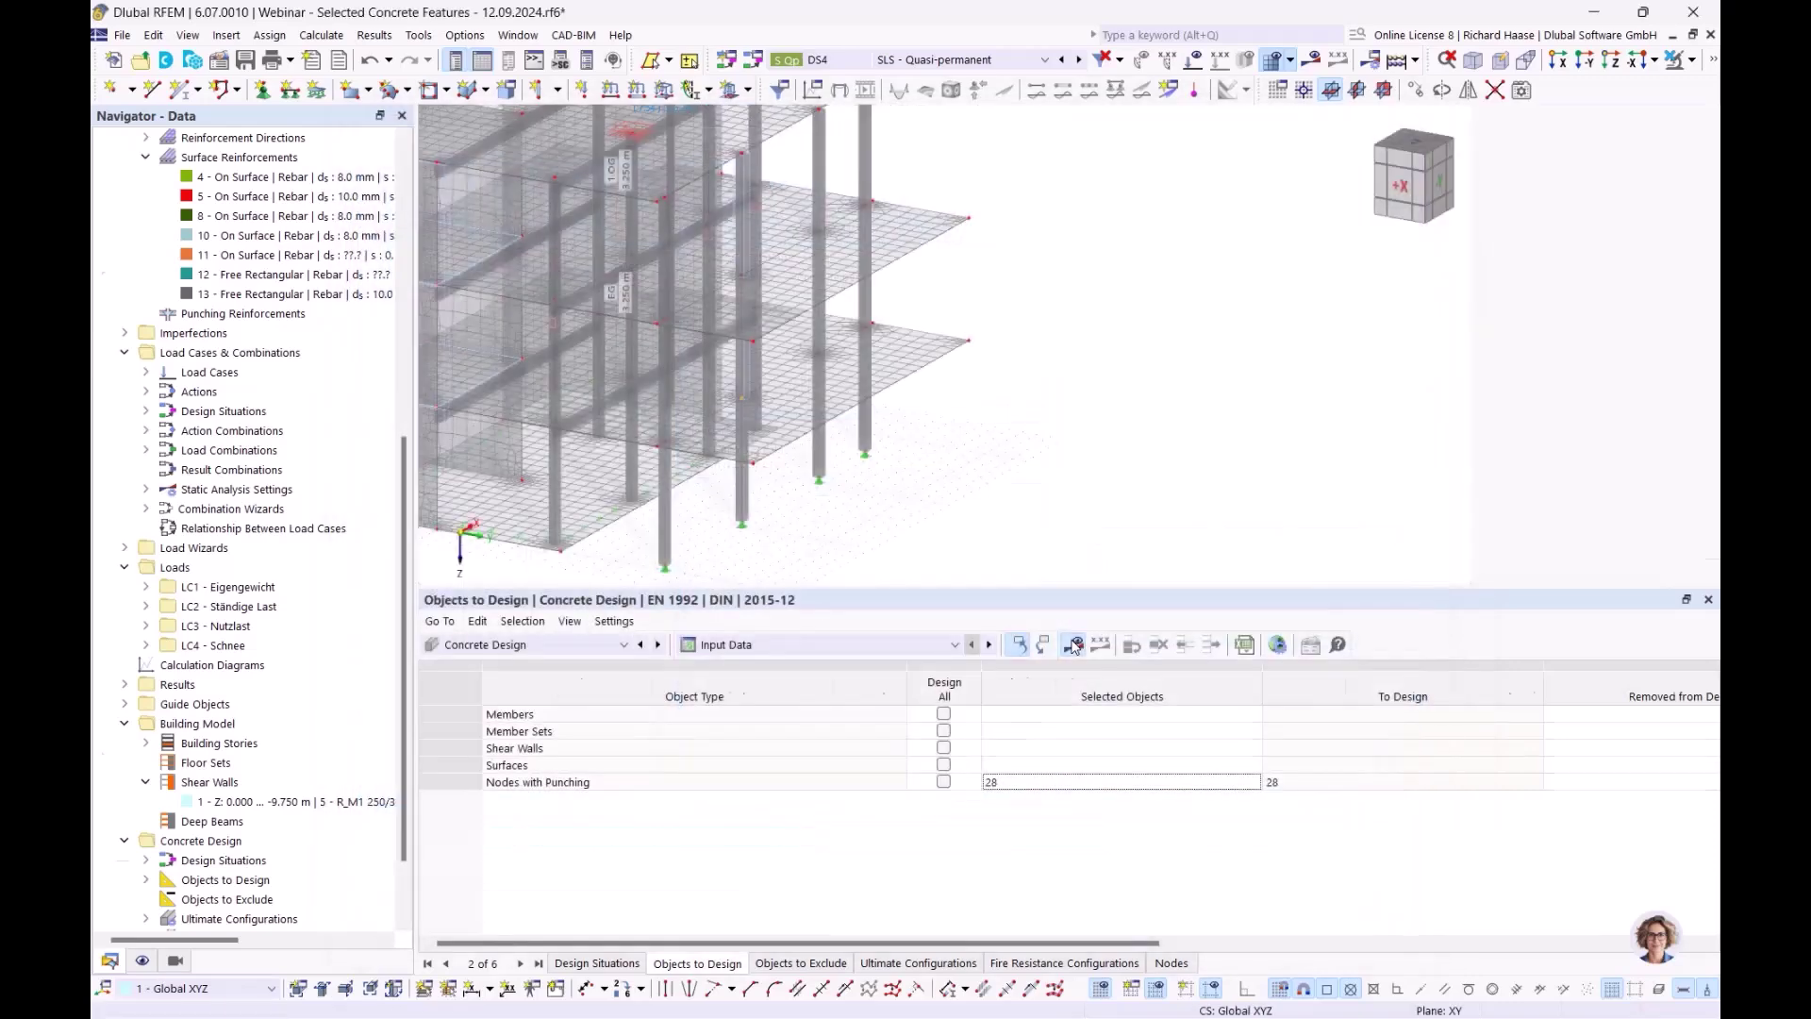
click(754, 644)
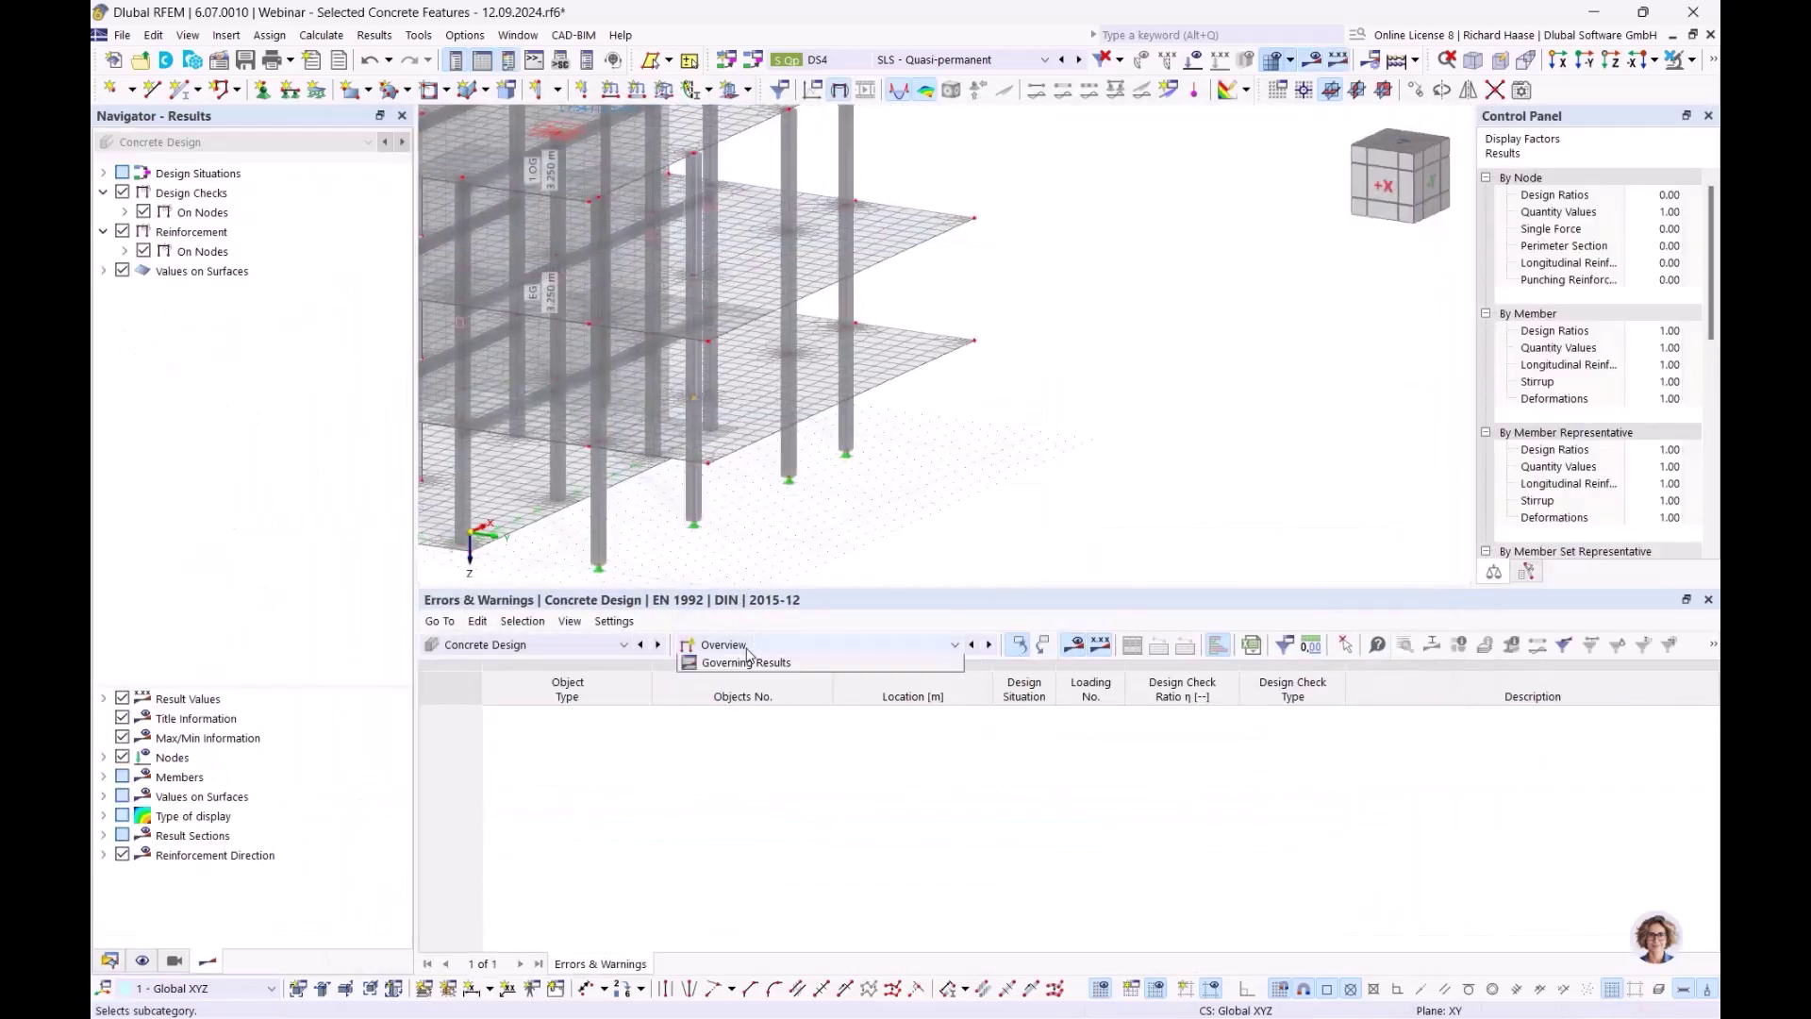
click(759, 697)
middle_drag(1001, 480, 1108, 557)
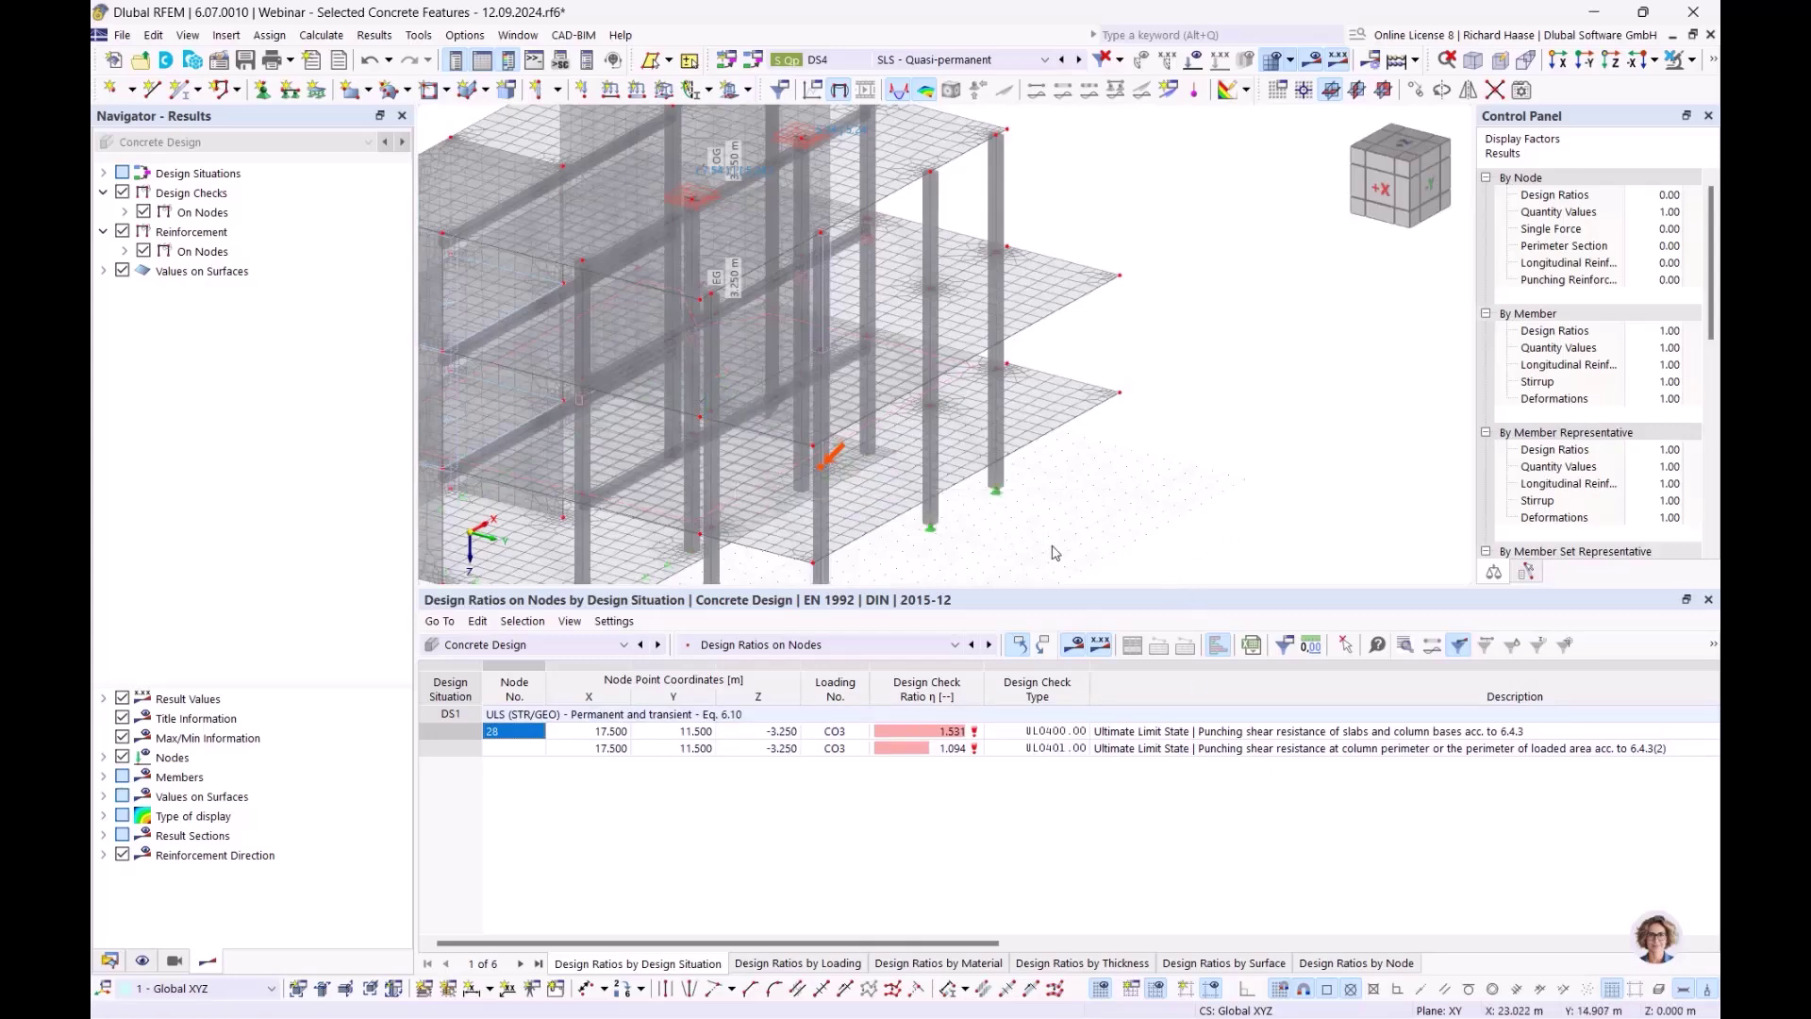
ctrl+middle_drag(1054, 547, 1118, 558)
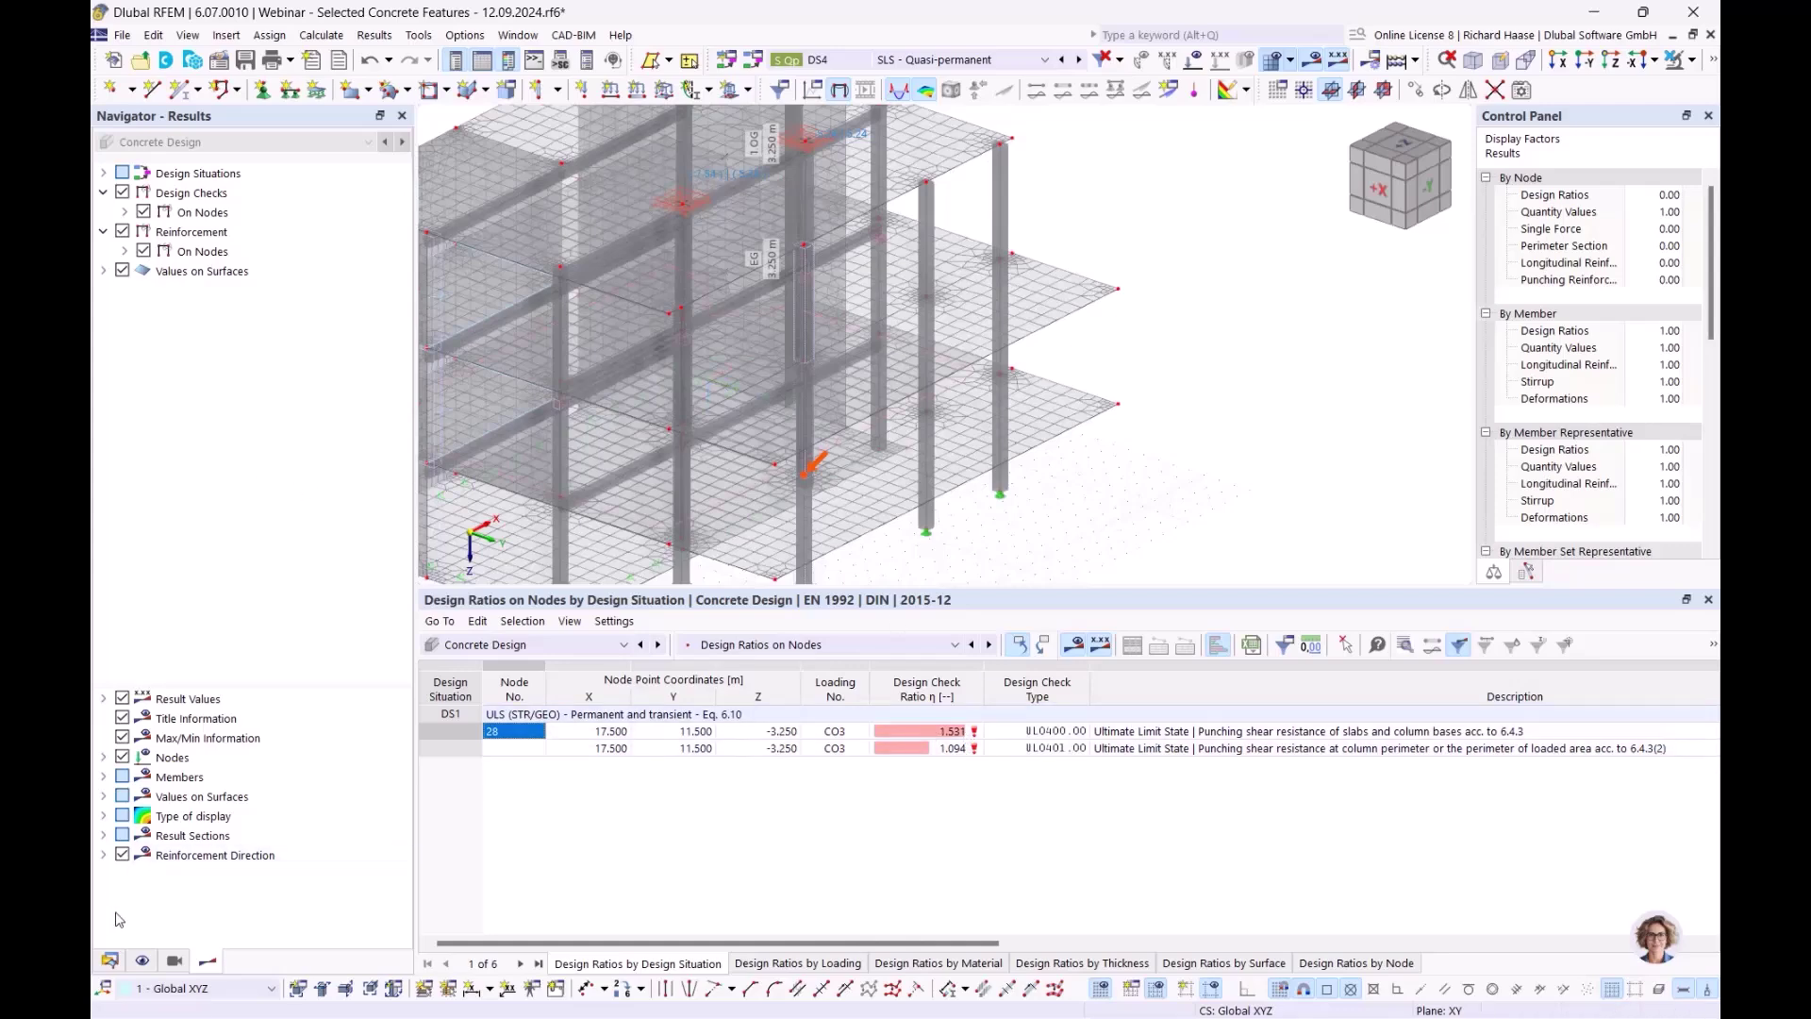
click(110, 962)
scroll(161, 453, up, 2)
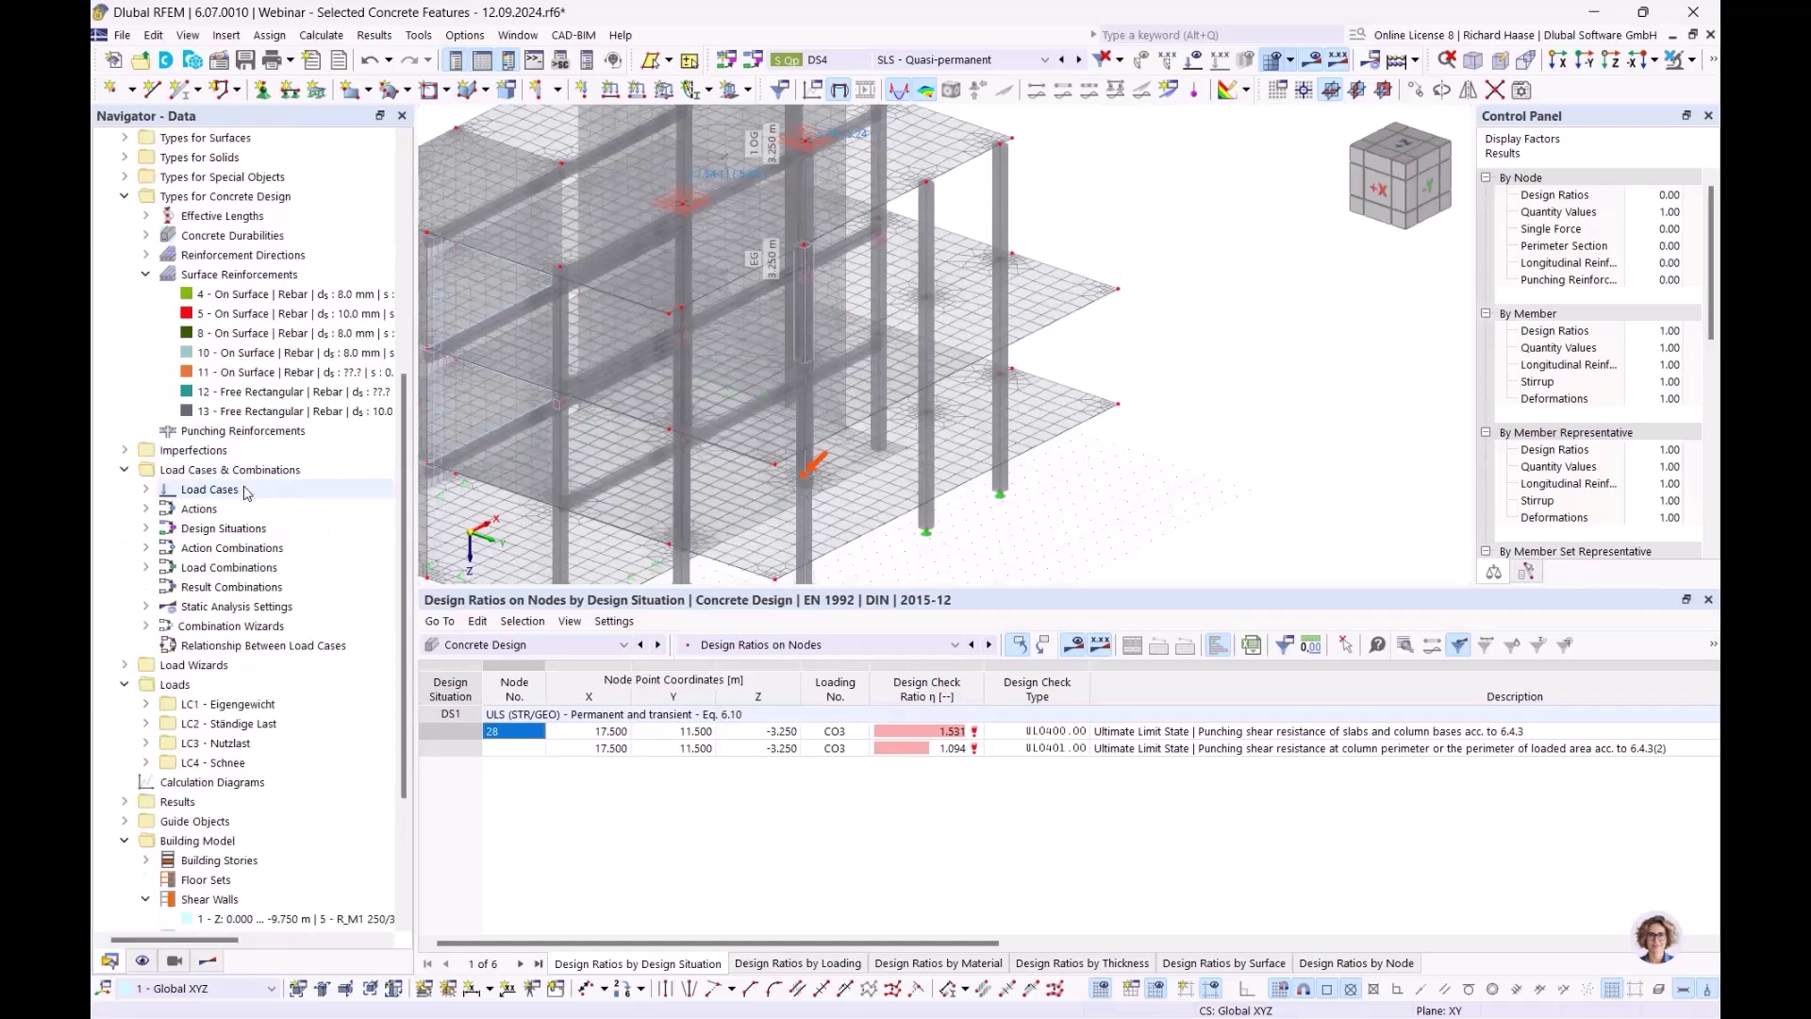
right_click(237, 275)
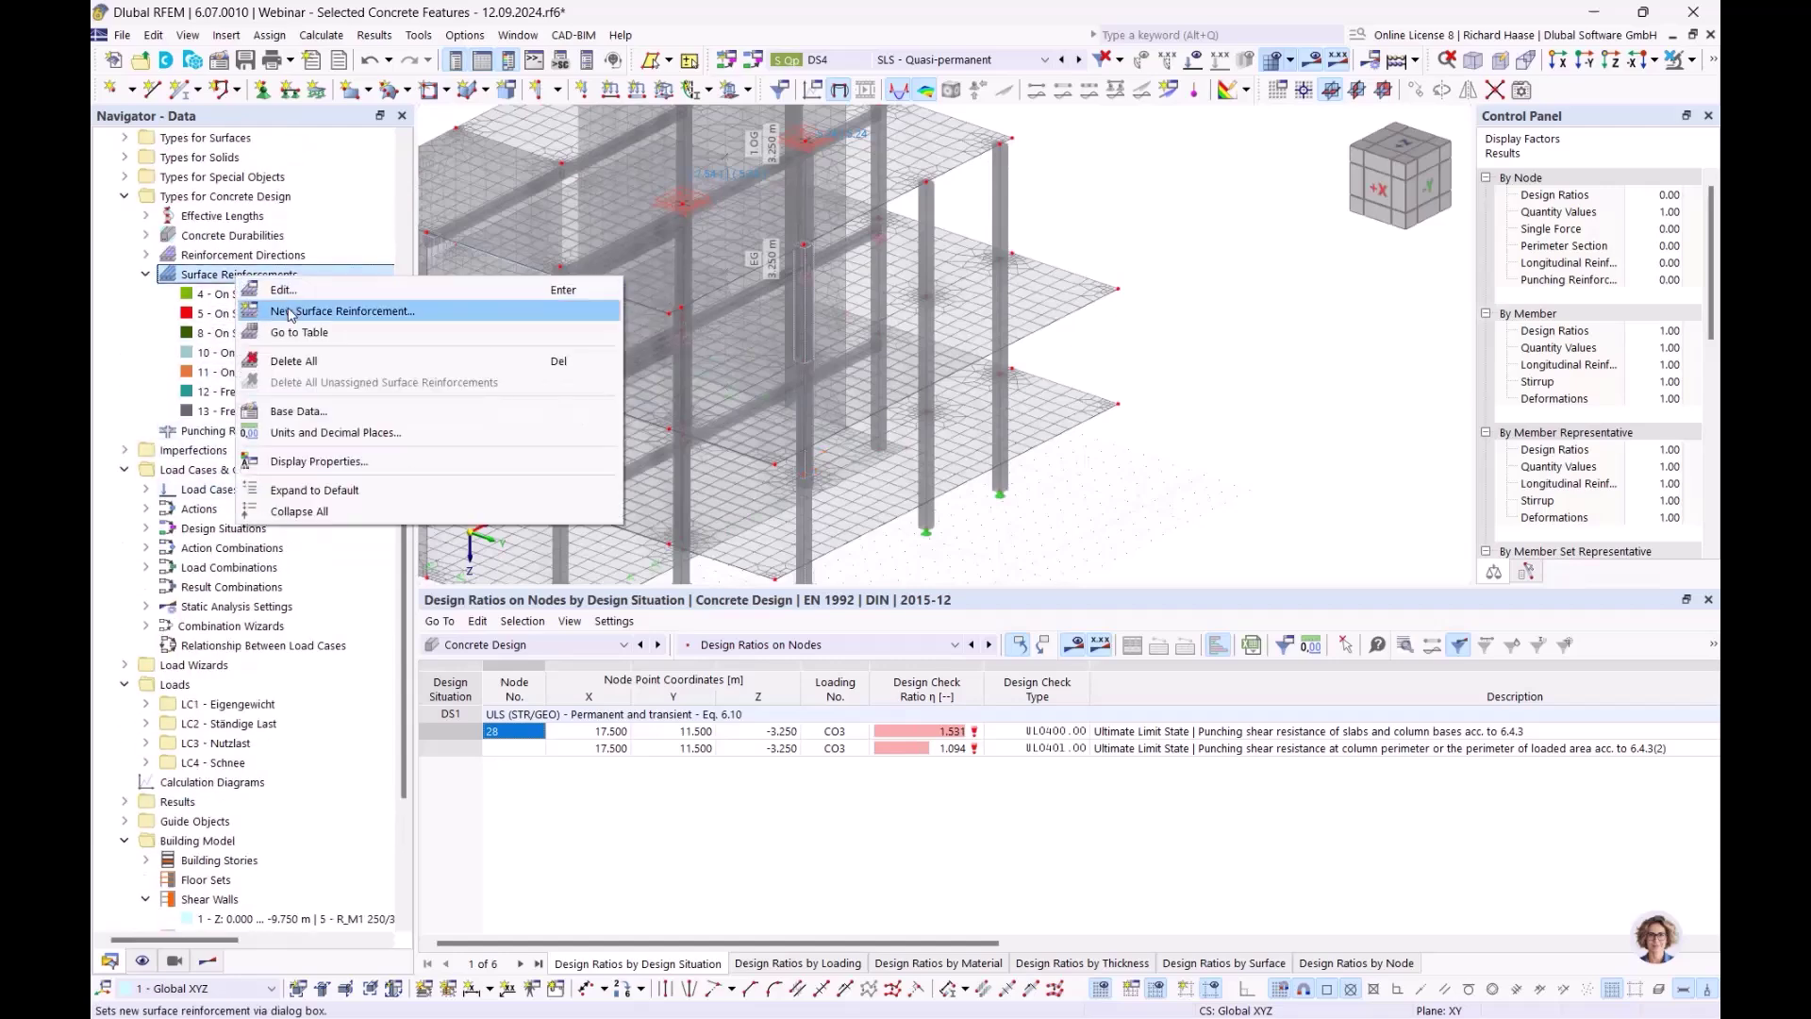
click(291, 312)
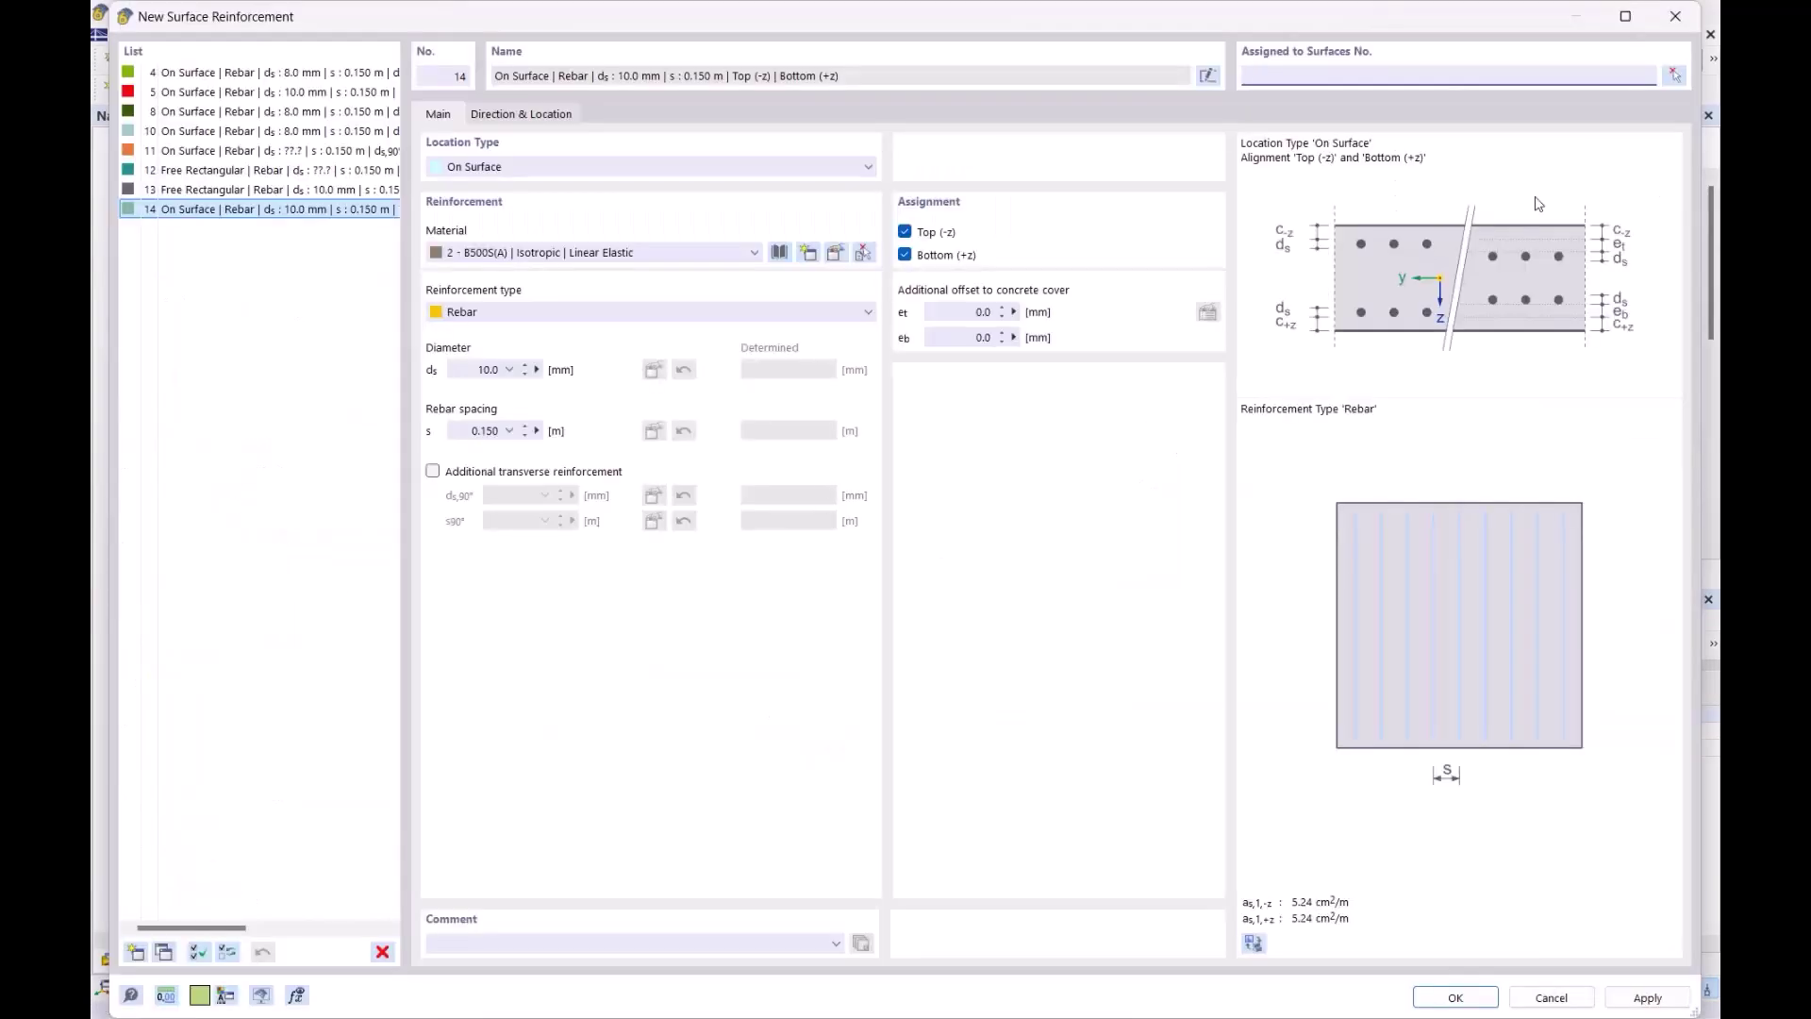
click(1675, 16)
Display the required top longitudinal reinforcement on nodes, first as,req,1,-z and then as,req,2,-z, and examine it at the punching node
click(221, 957)
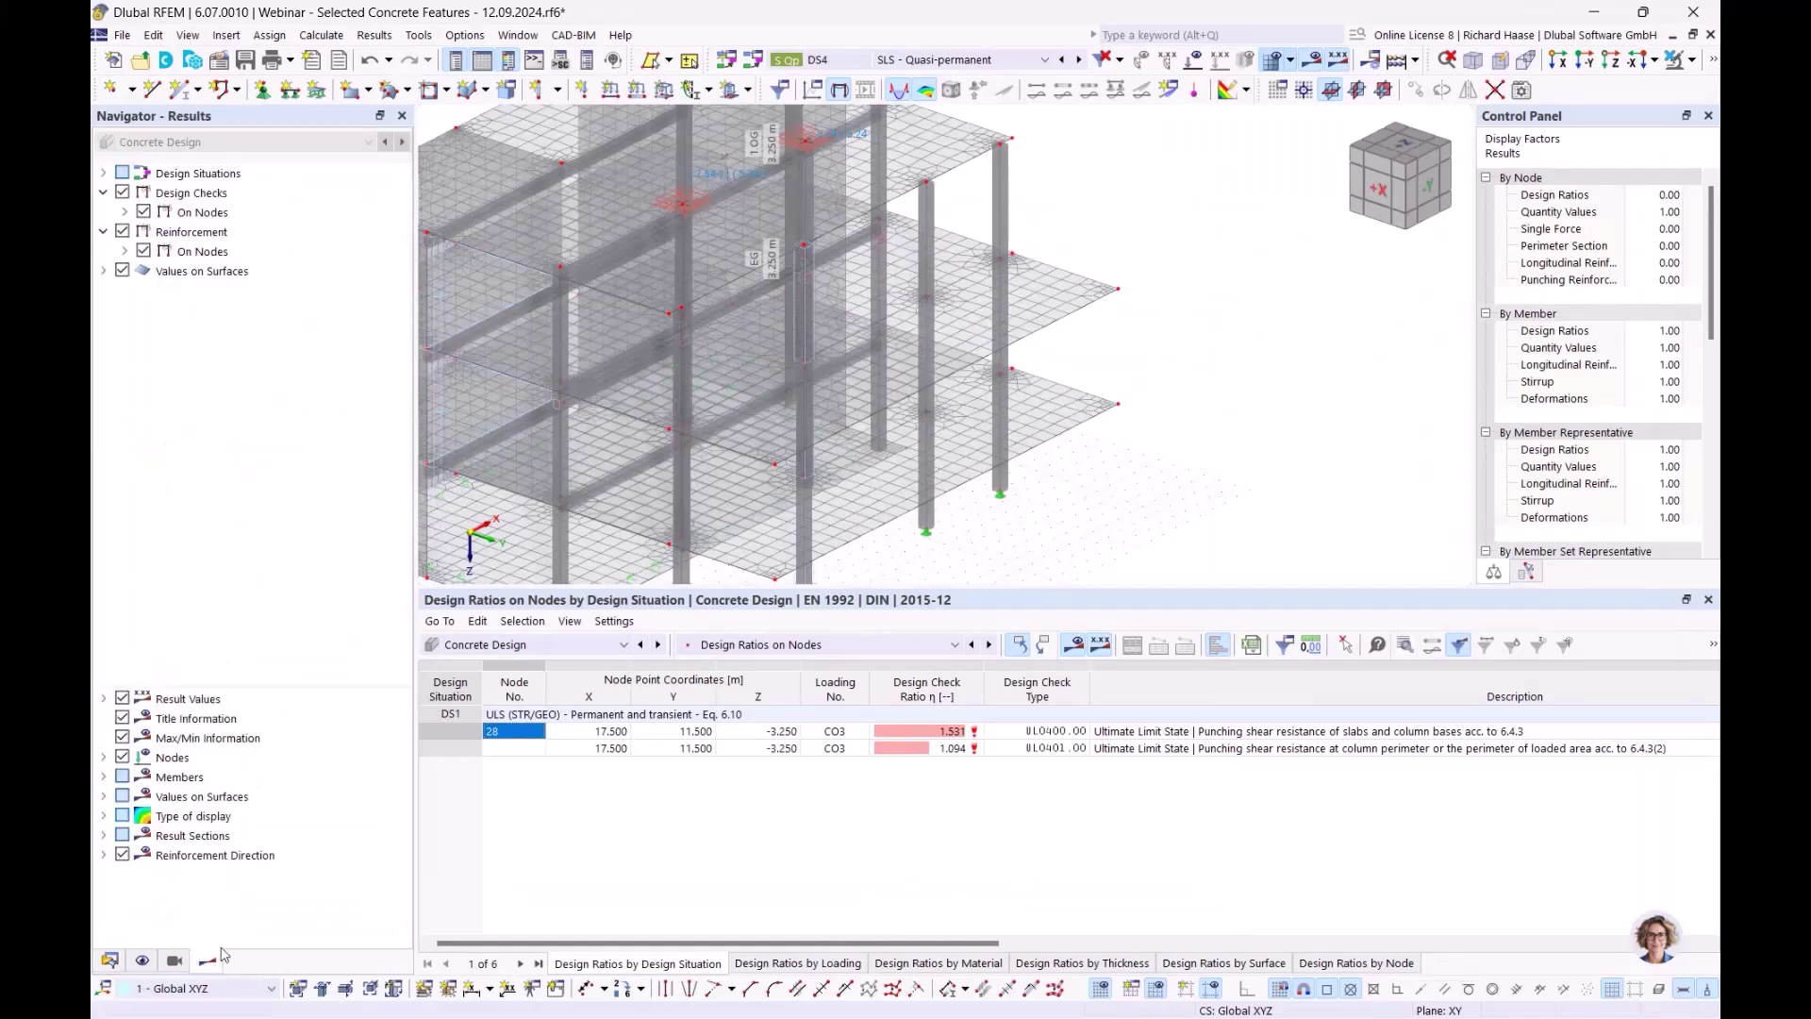
click(125, 251)
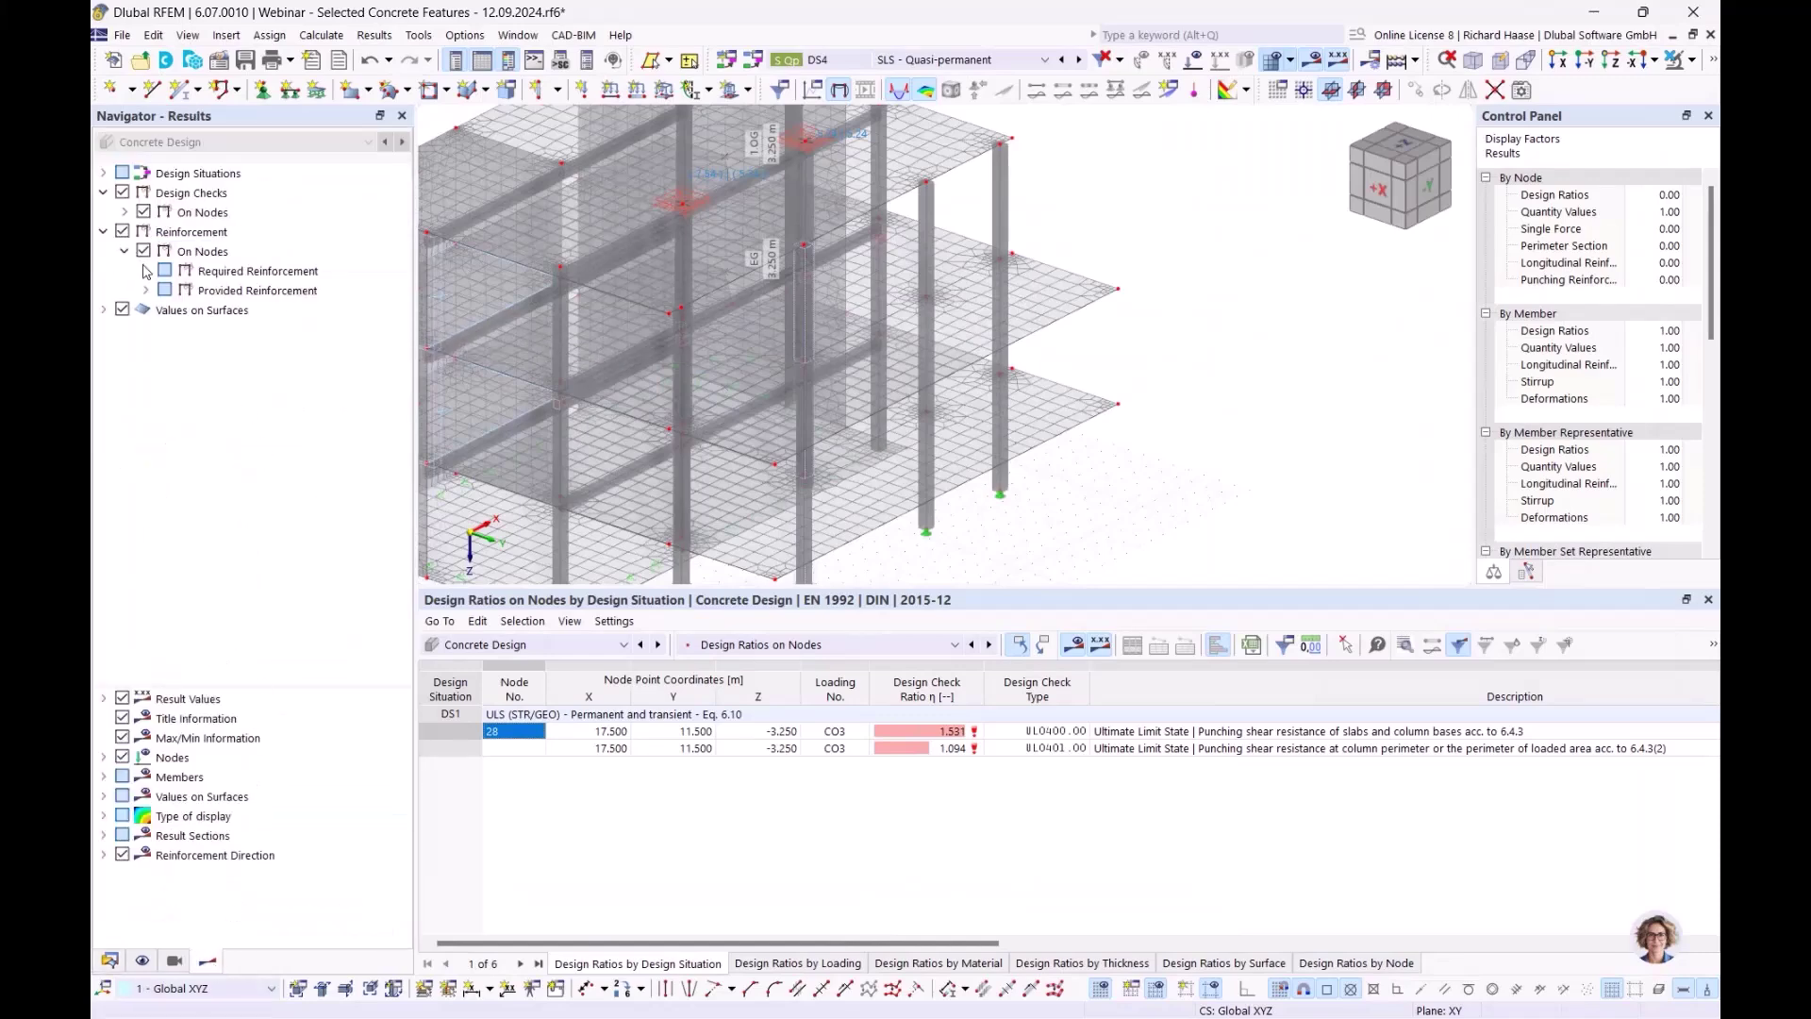
click(146, 272)
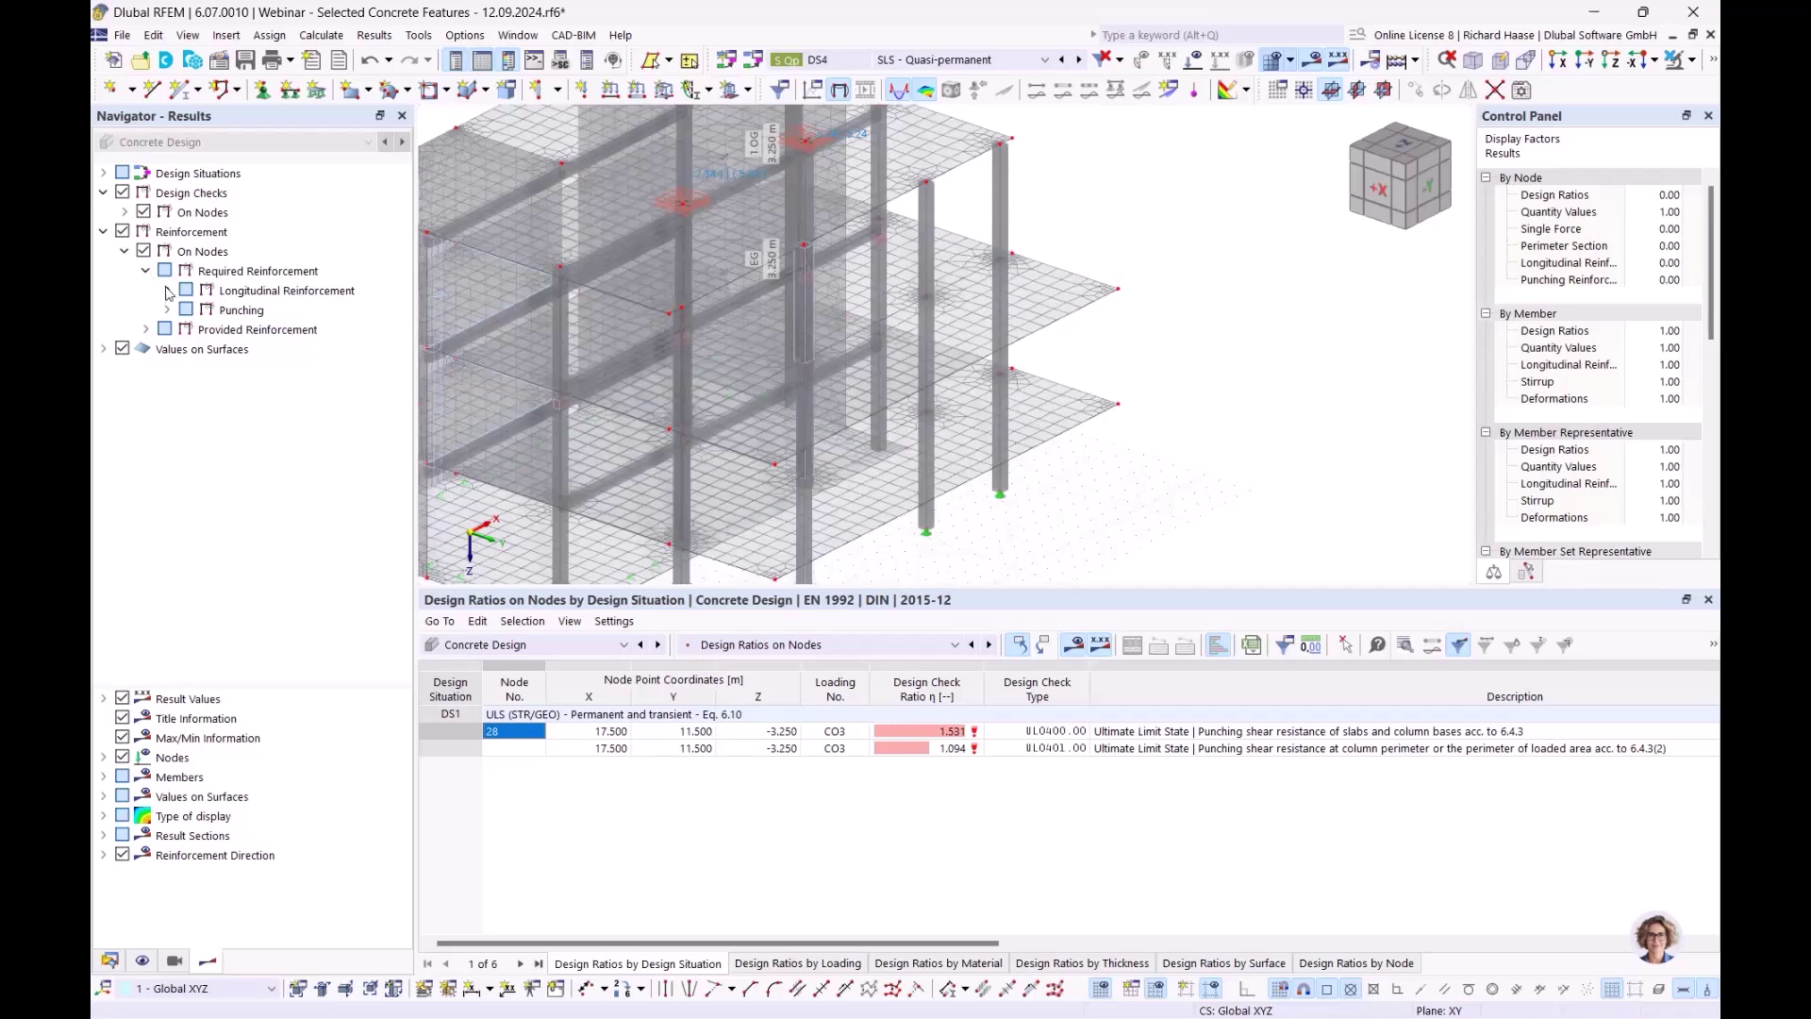
click(166, 291)
click(210, 311)
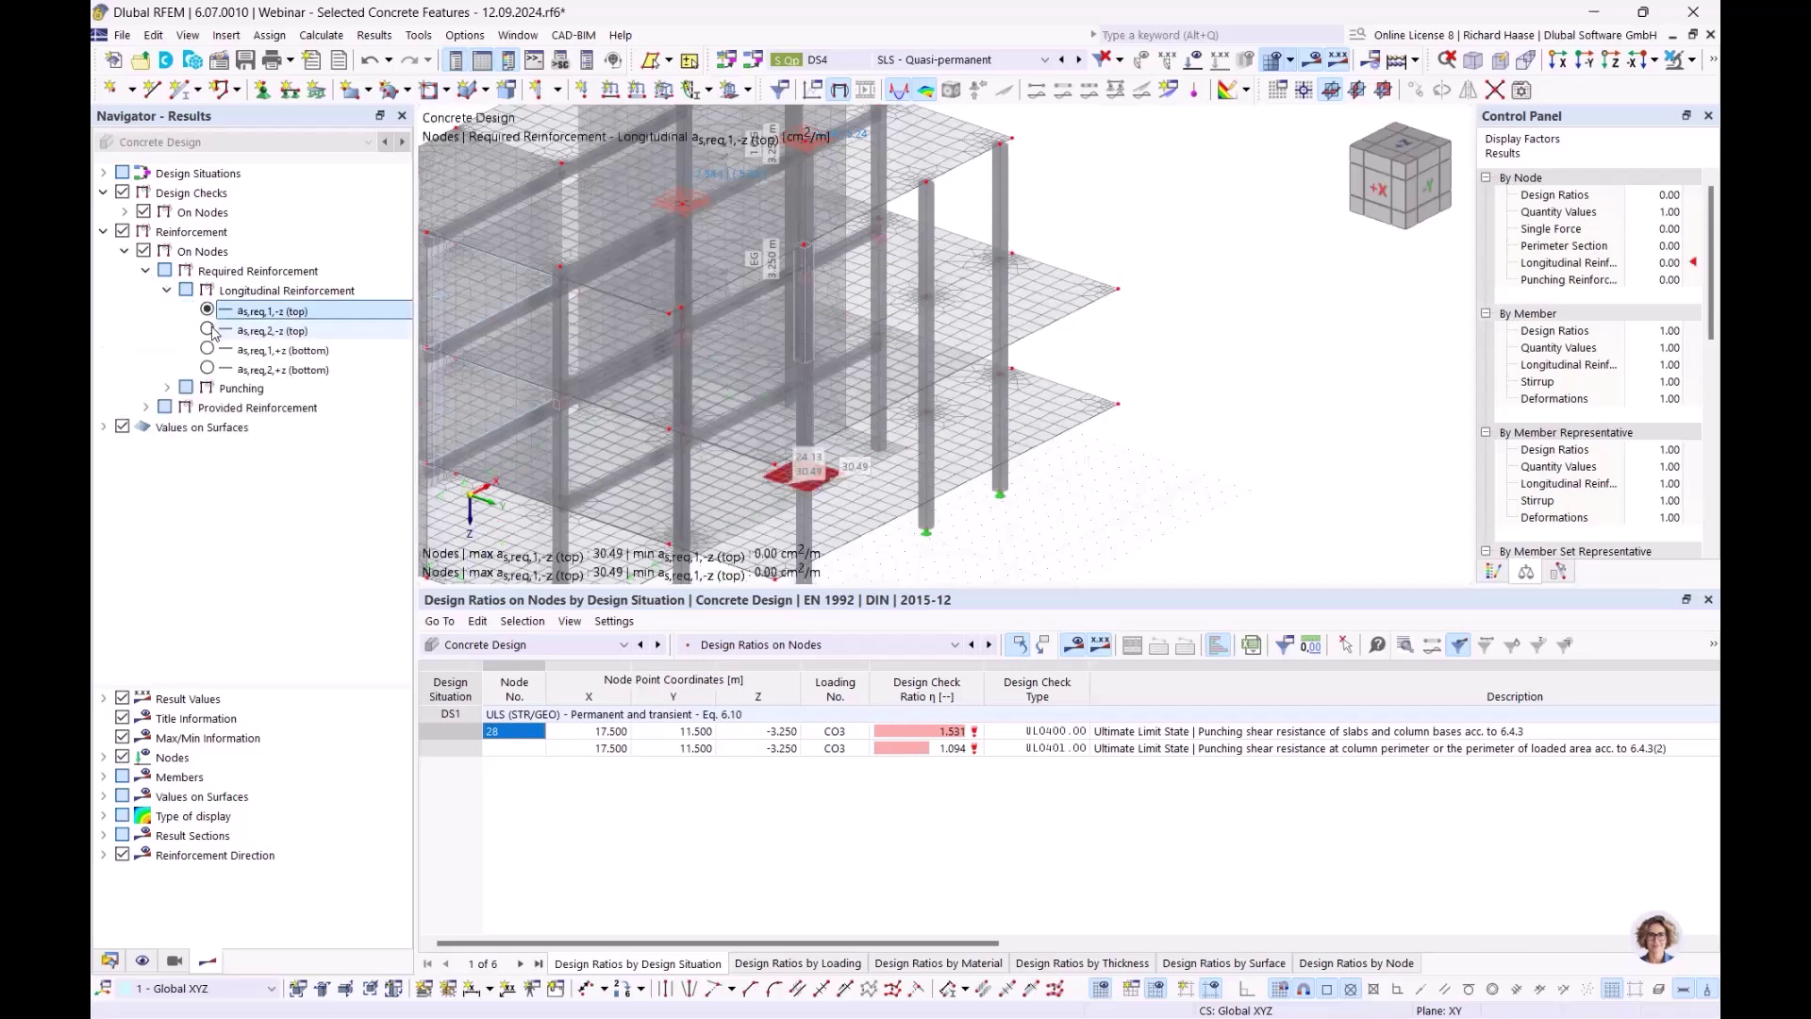
click(208, 329)
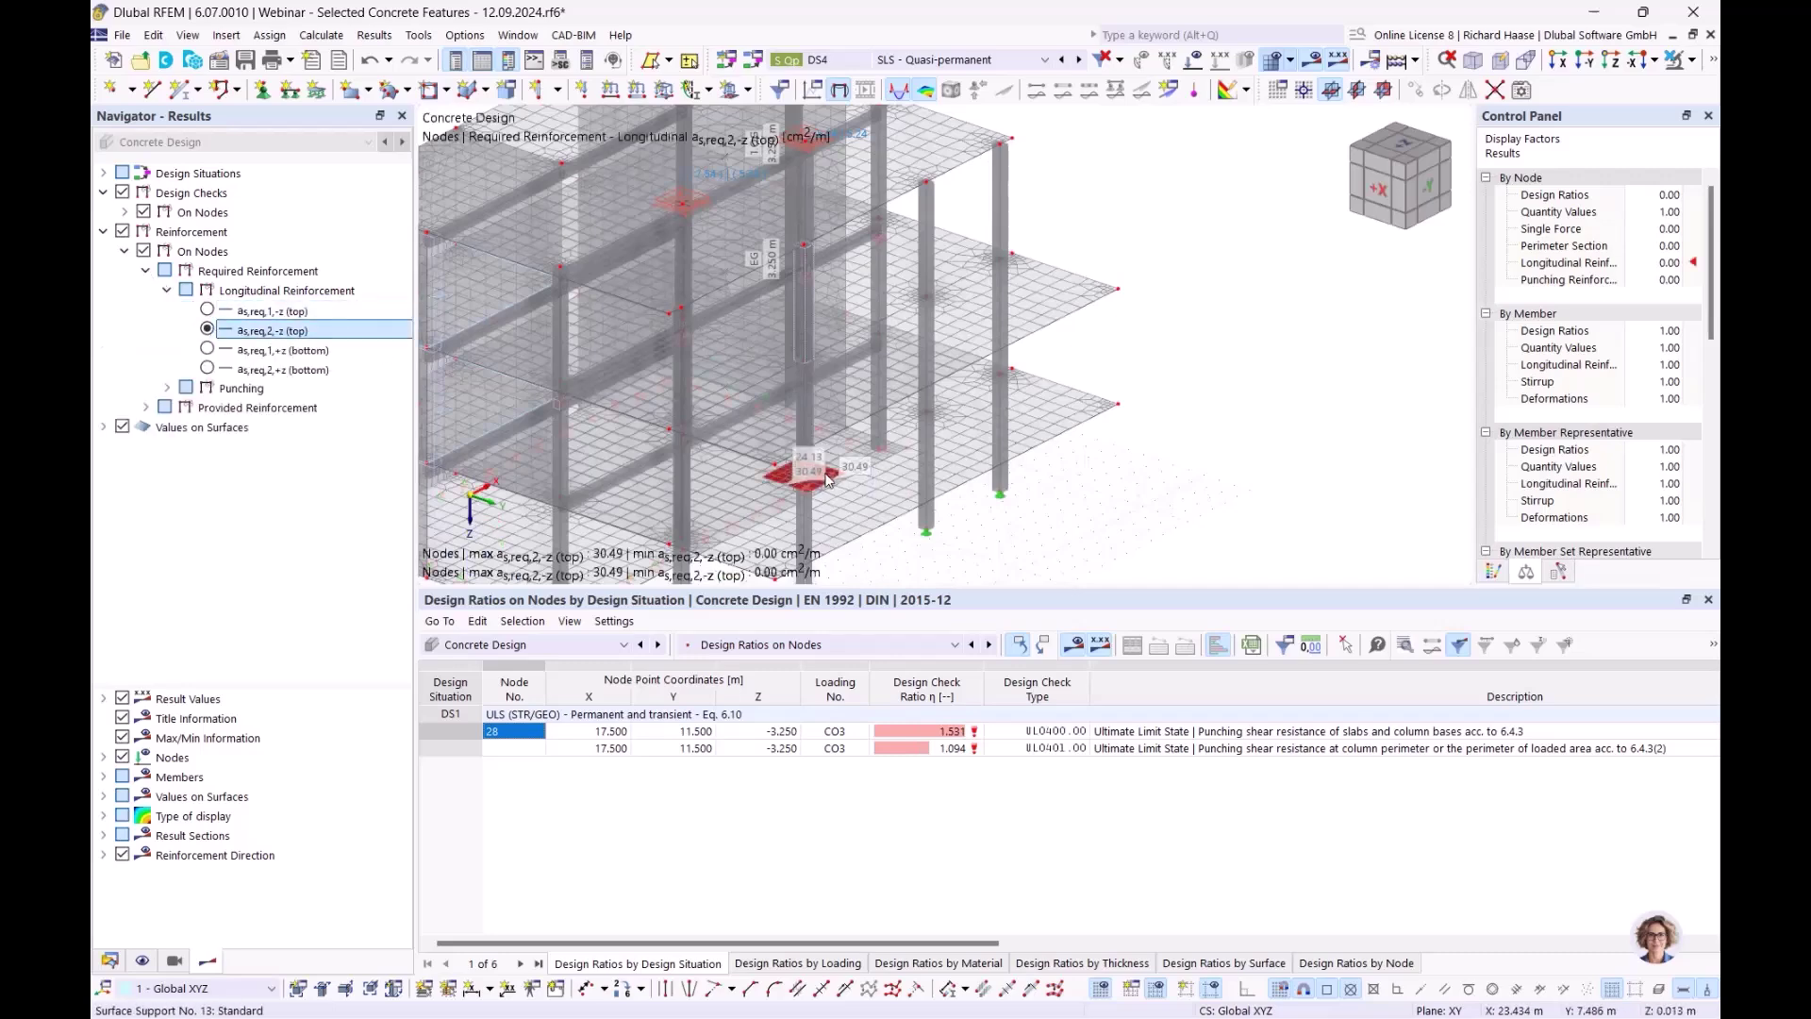
scroll(800, 491, up, 4)
scroll(800, 491, up, 2)
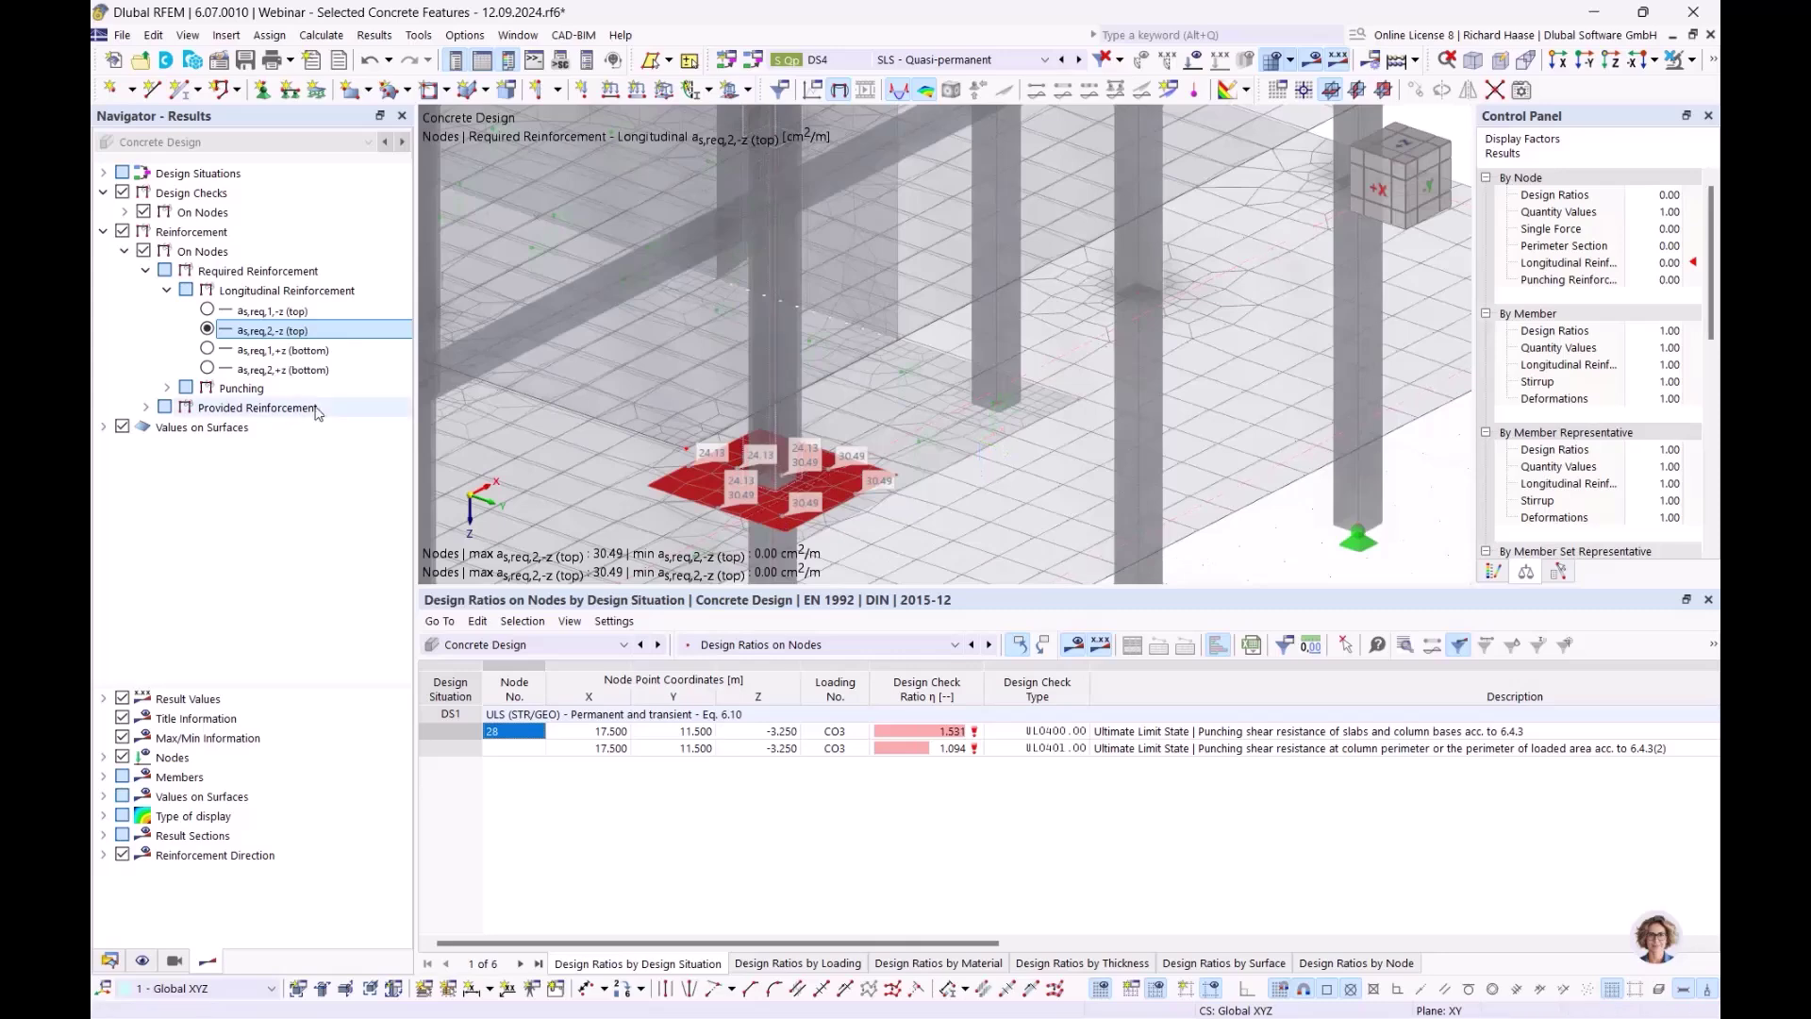
Create a new surface reinforcement of rebars with a diameter of 20 mm
scroll(795, 512, down, 4)
click(111, 962)
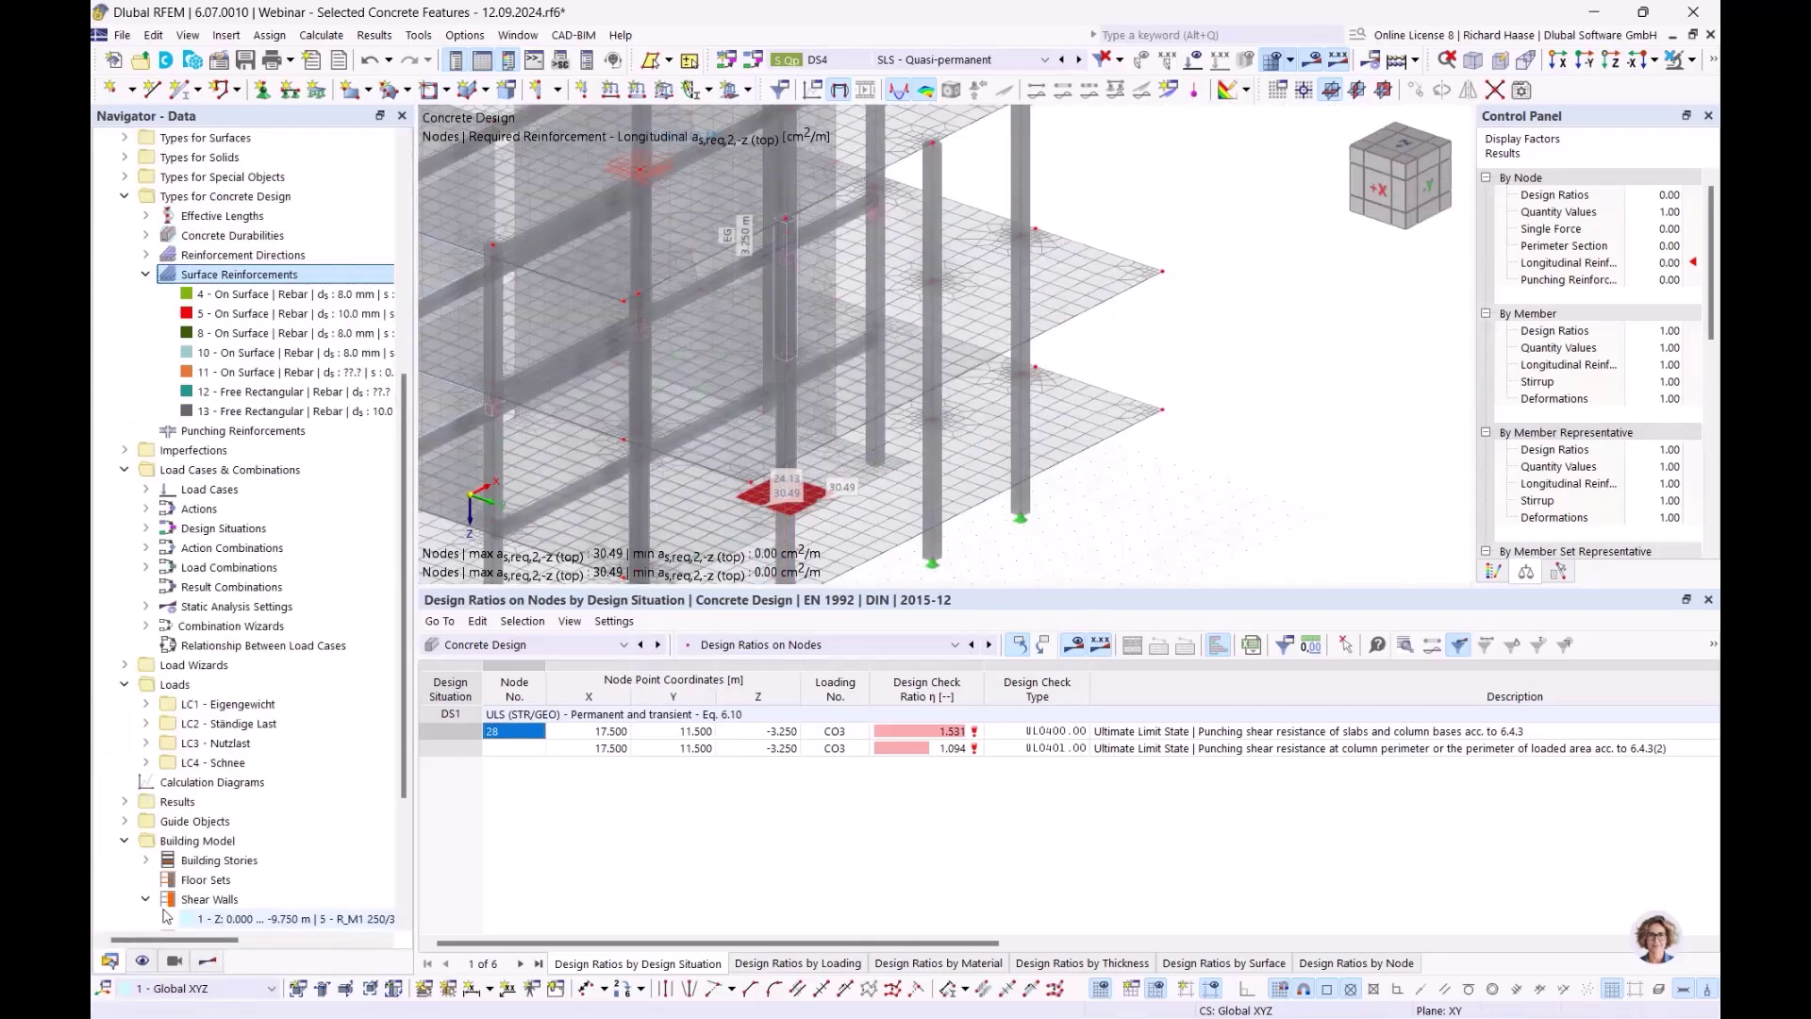
right_click(274, 281)
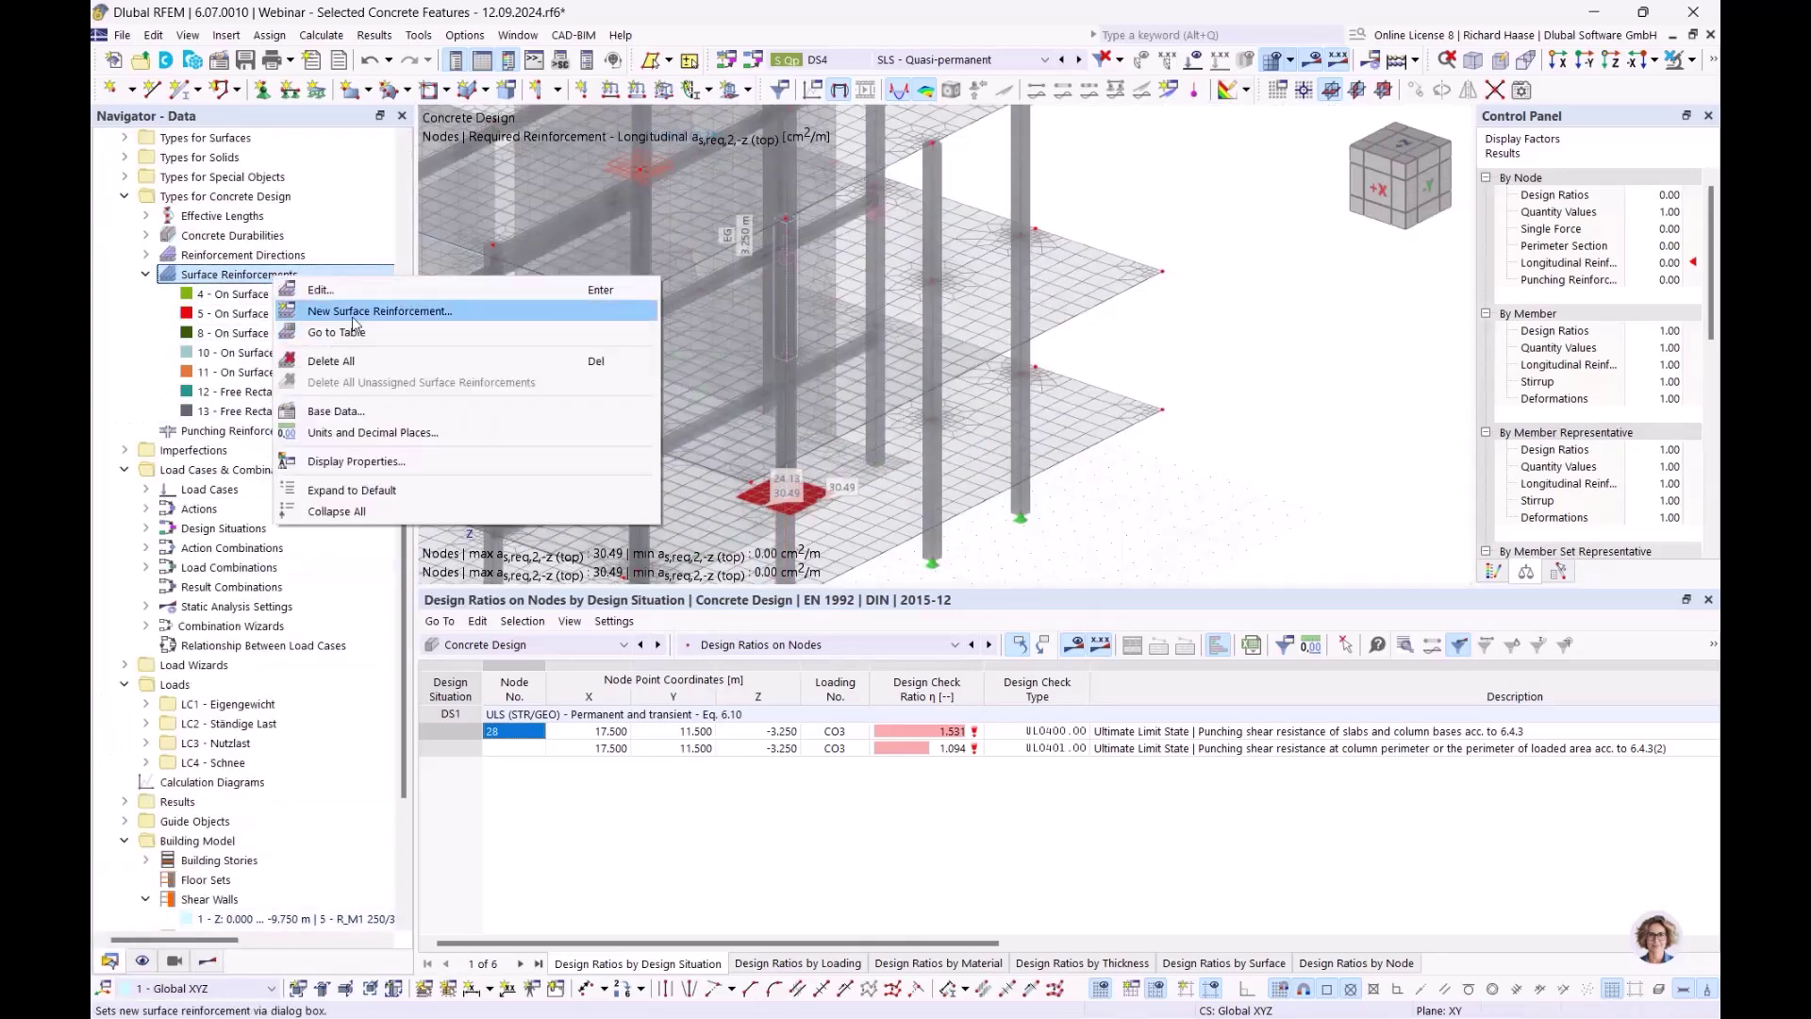
click(357, 313)
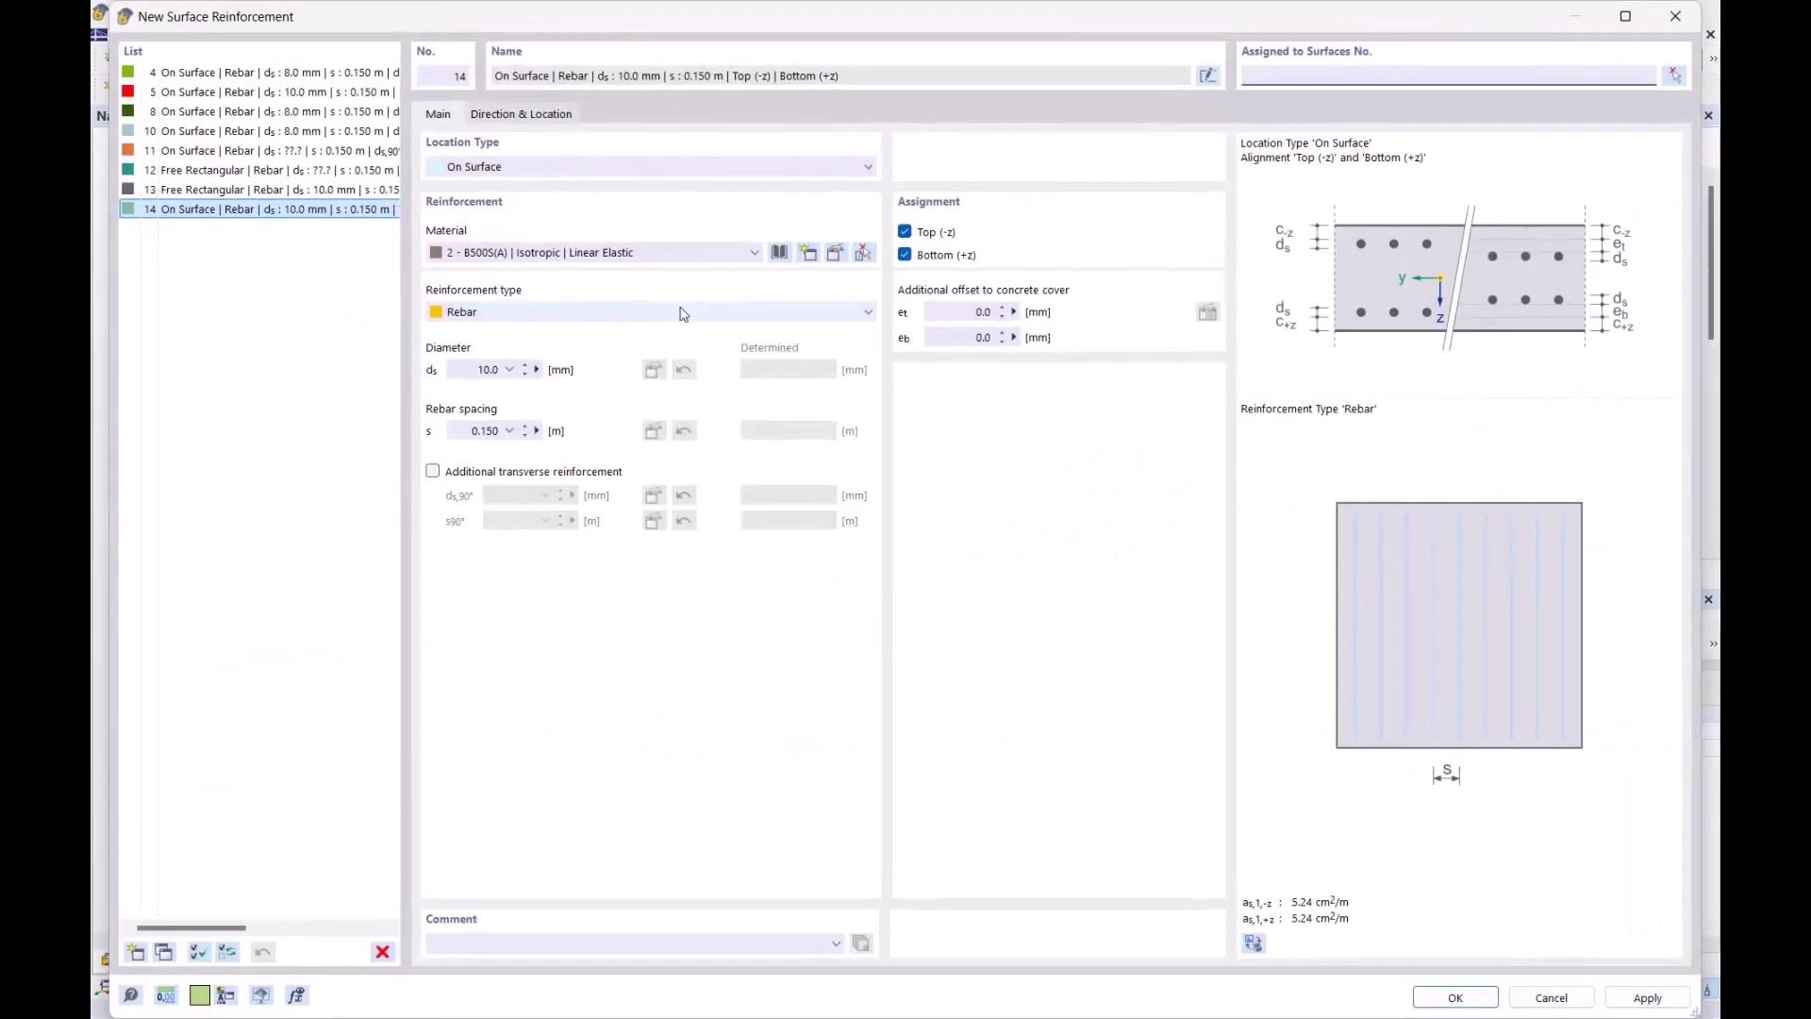
click(471, 370)
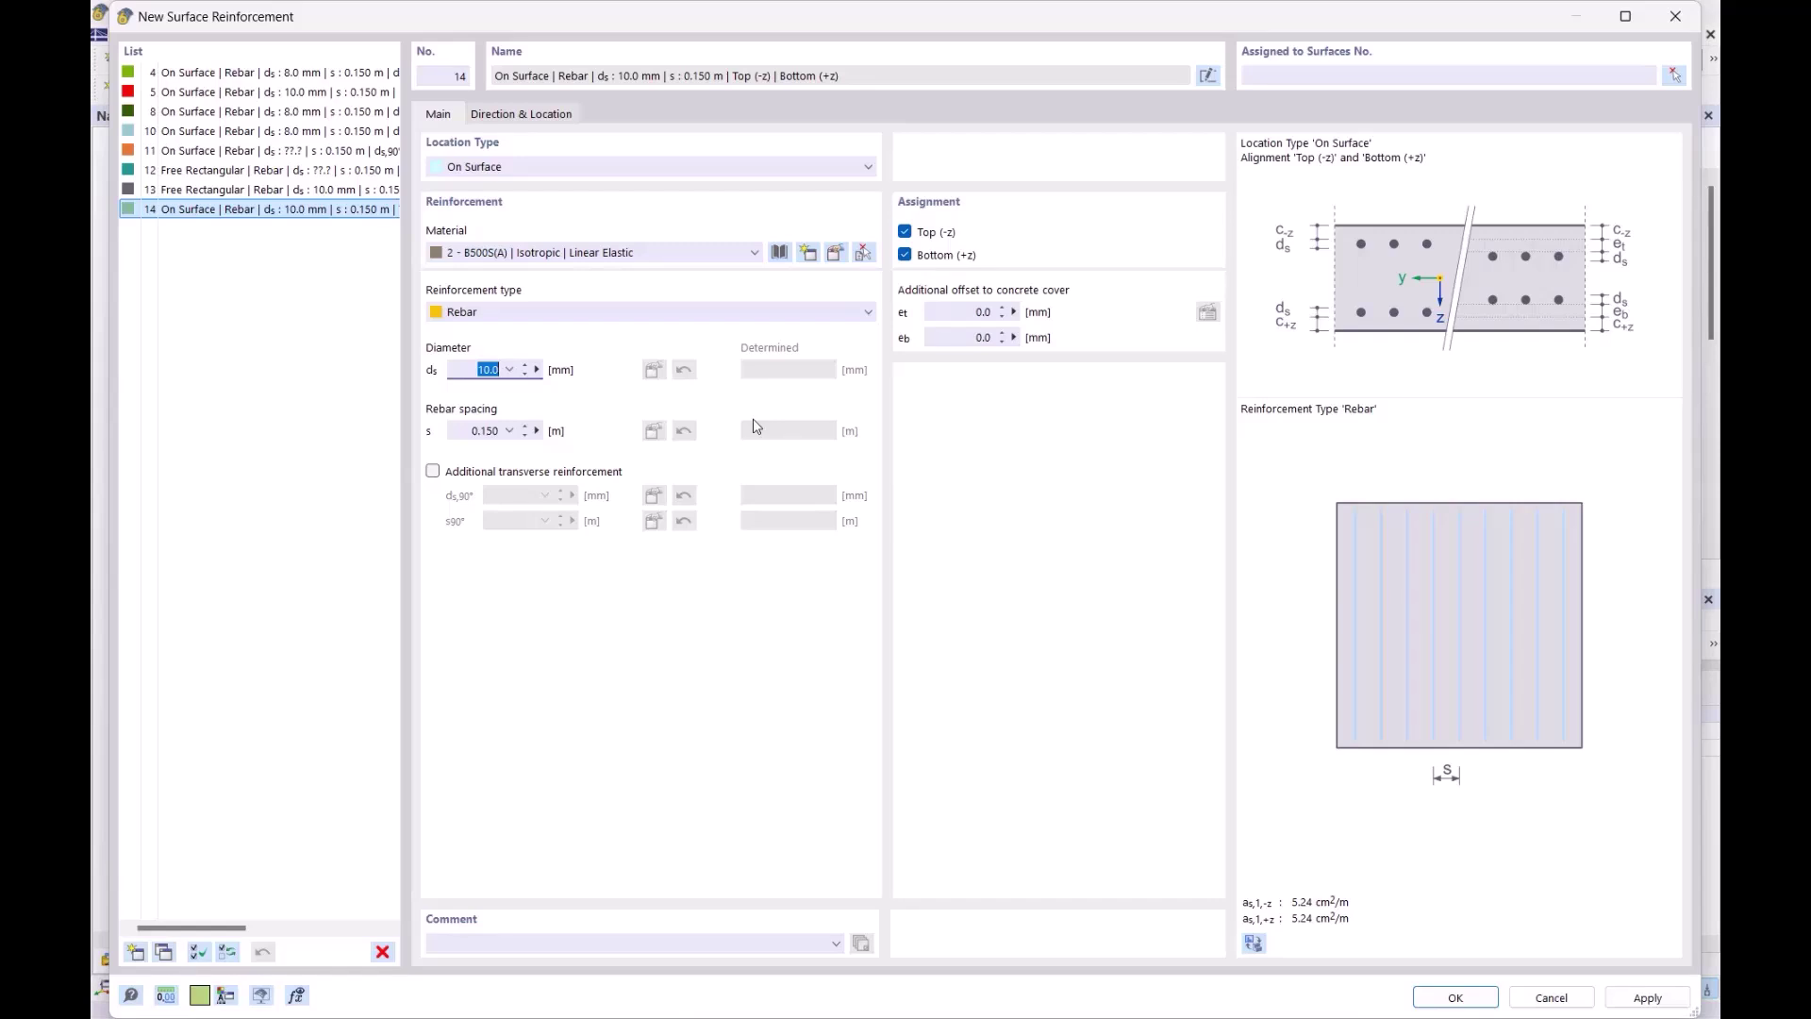
text(20)
Keep the rebar spacing at 0.150 m and add transverse reinforcement with a diameter of 20 mm
click(478, 429)
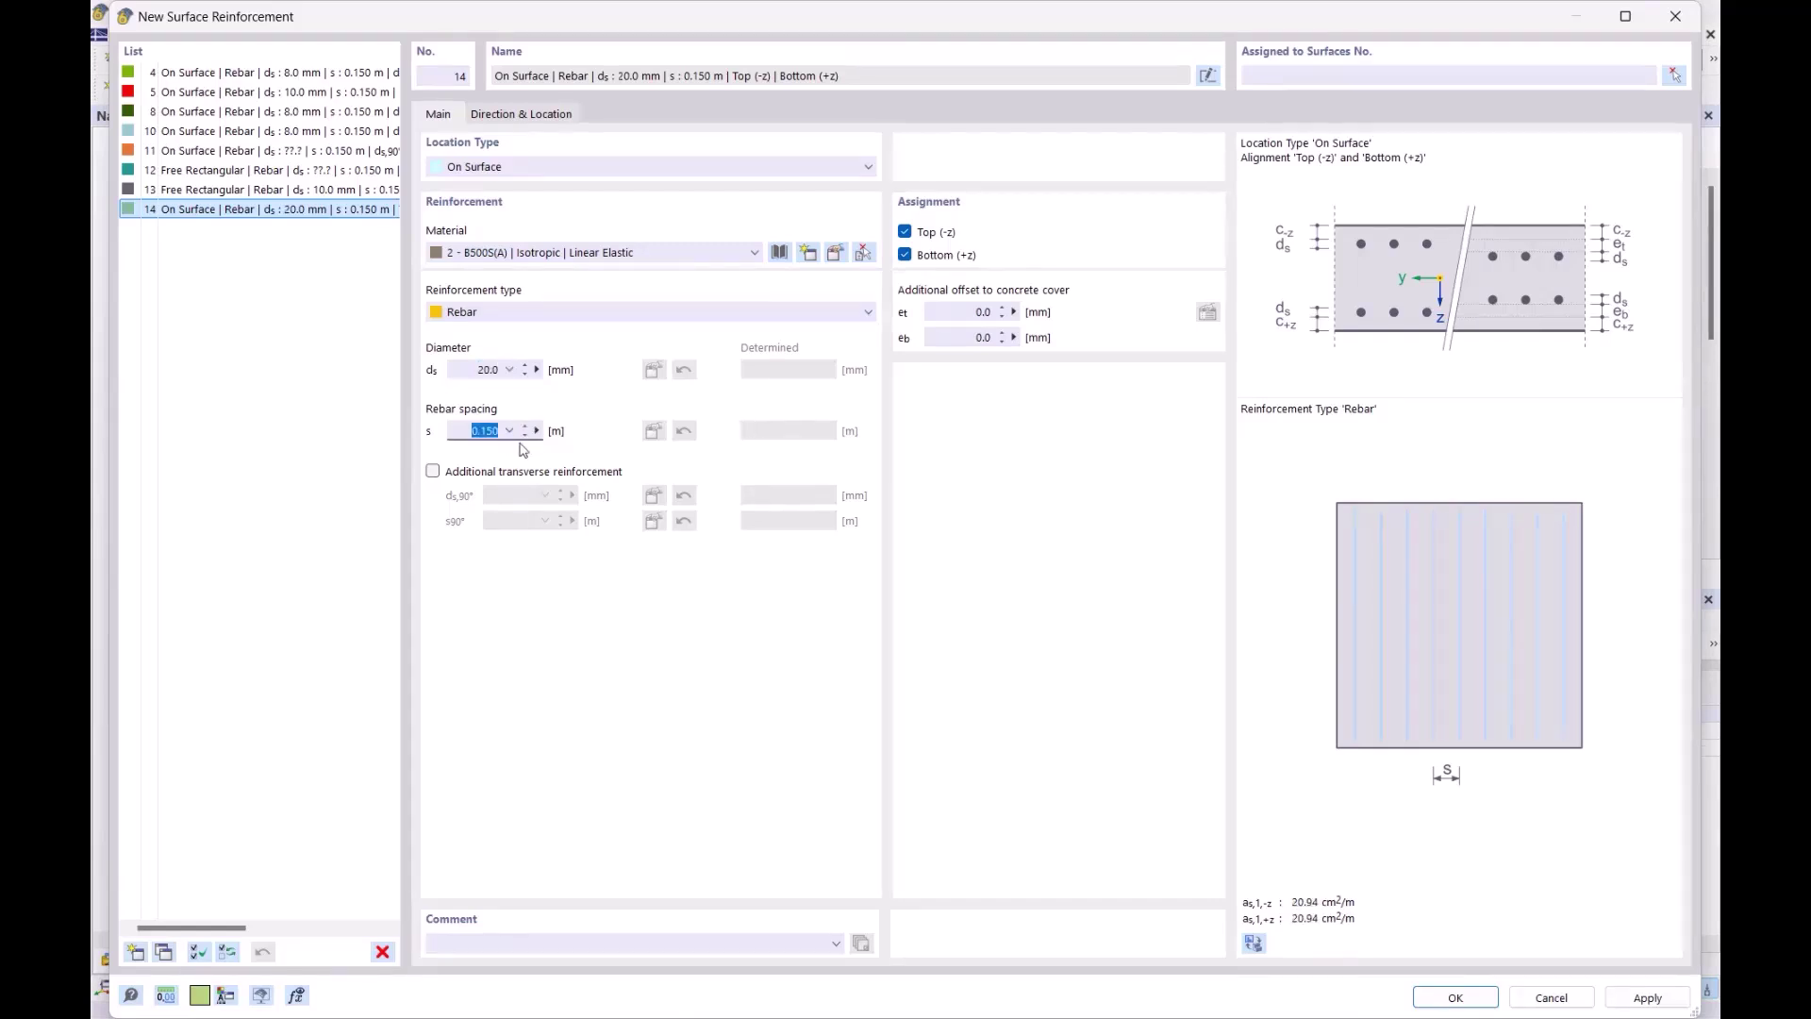
click(509, 471)
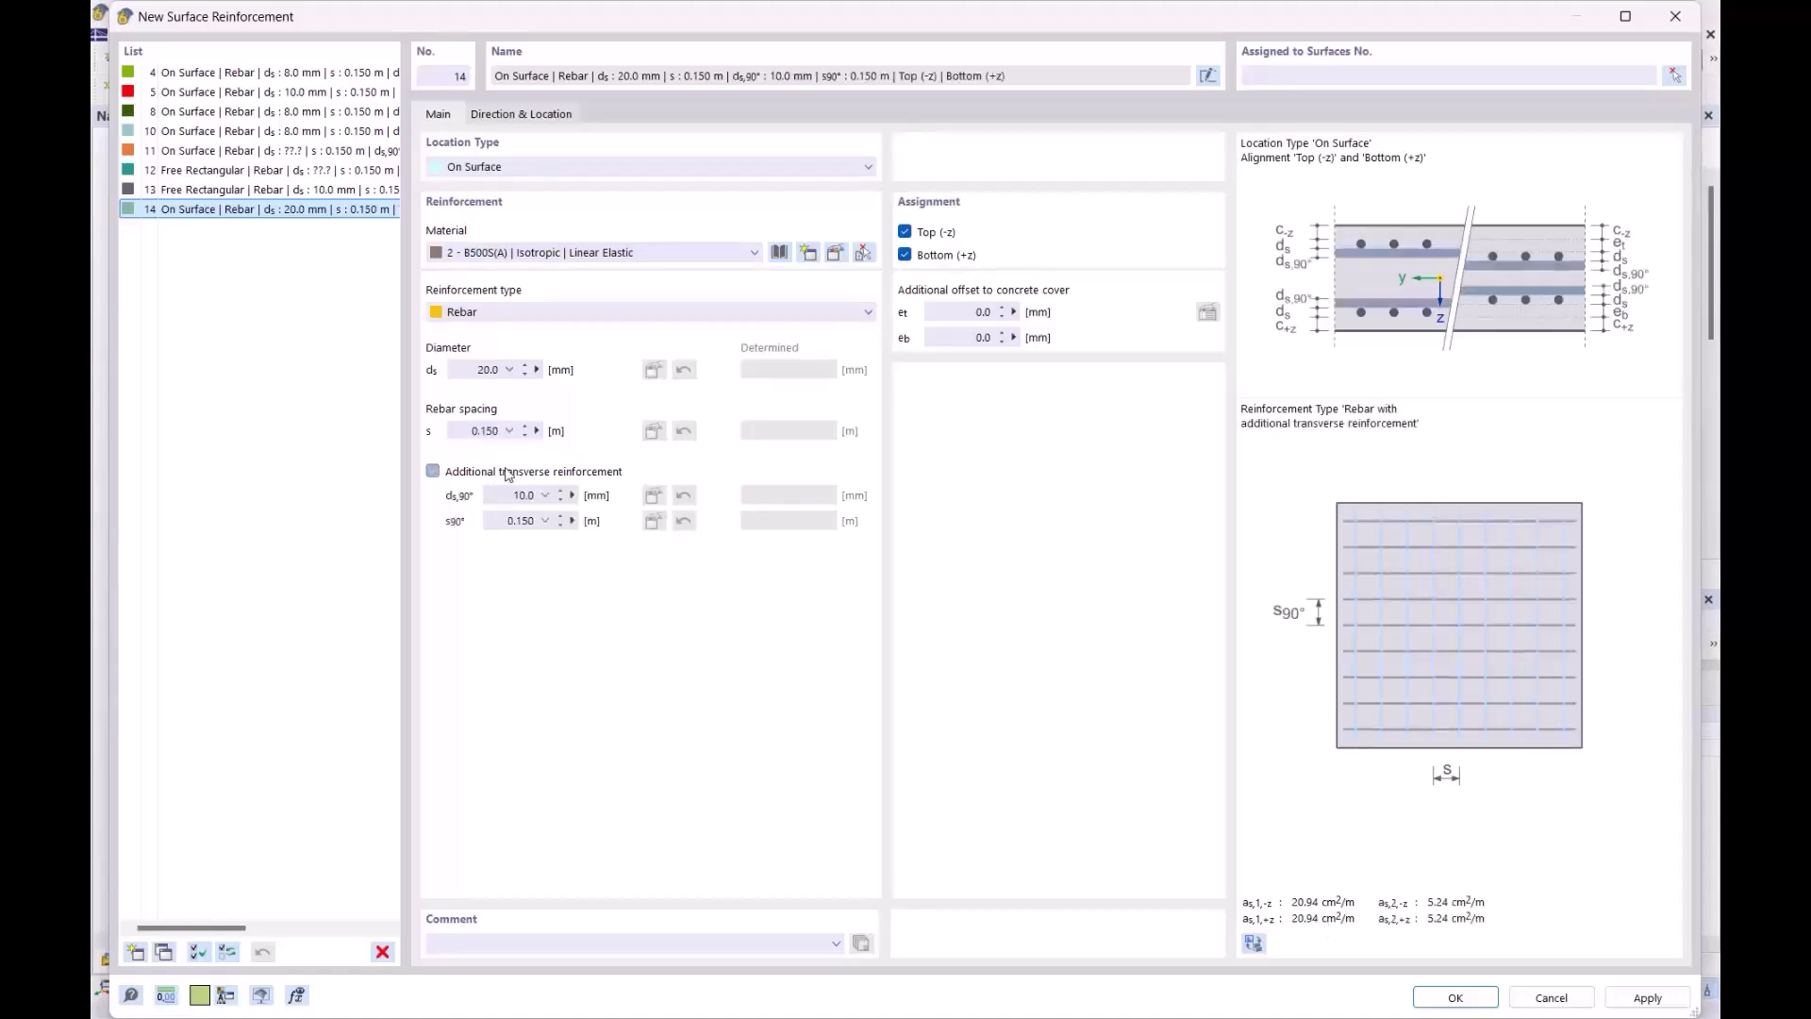
key(Tab)
text(20)
click(518, 519)
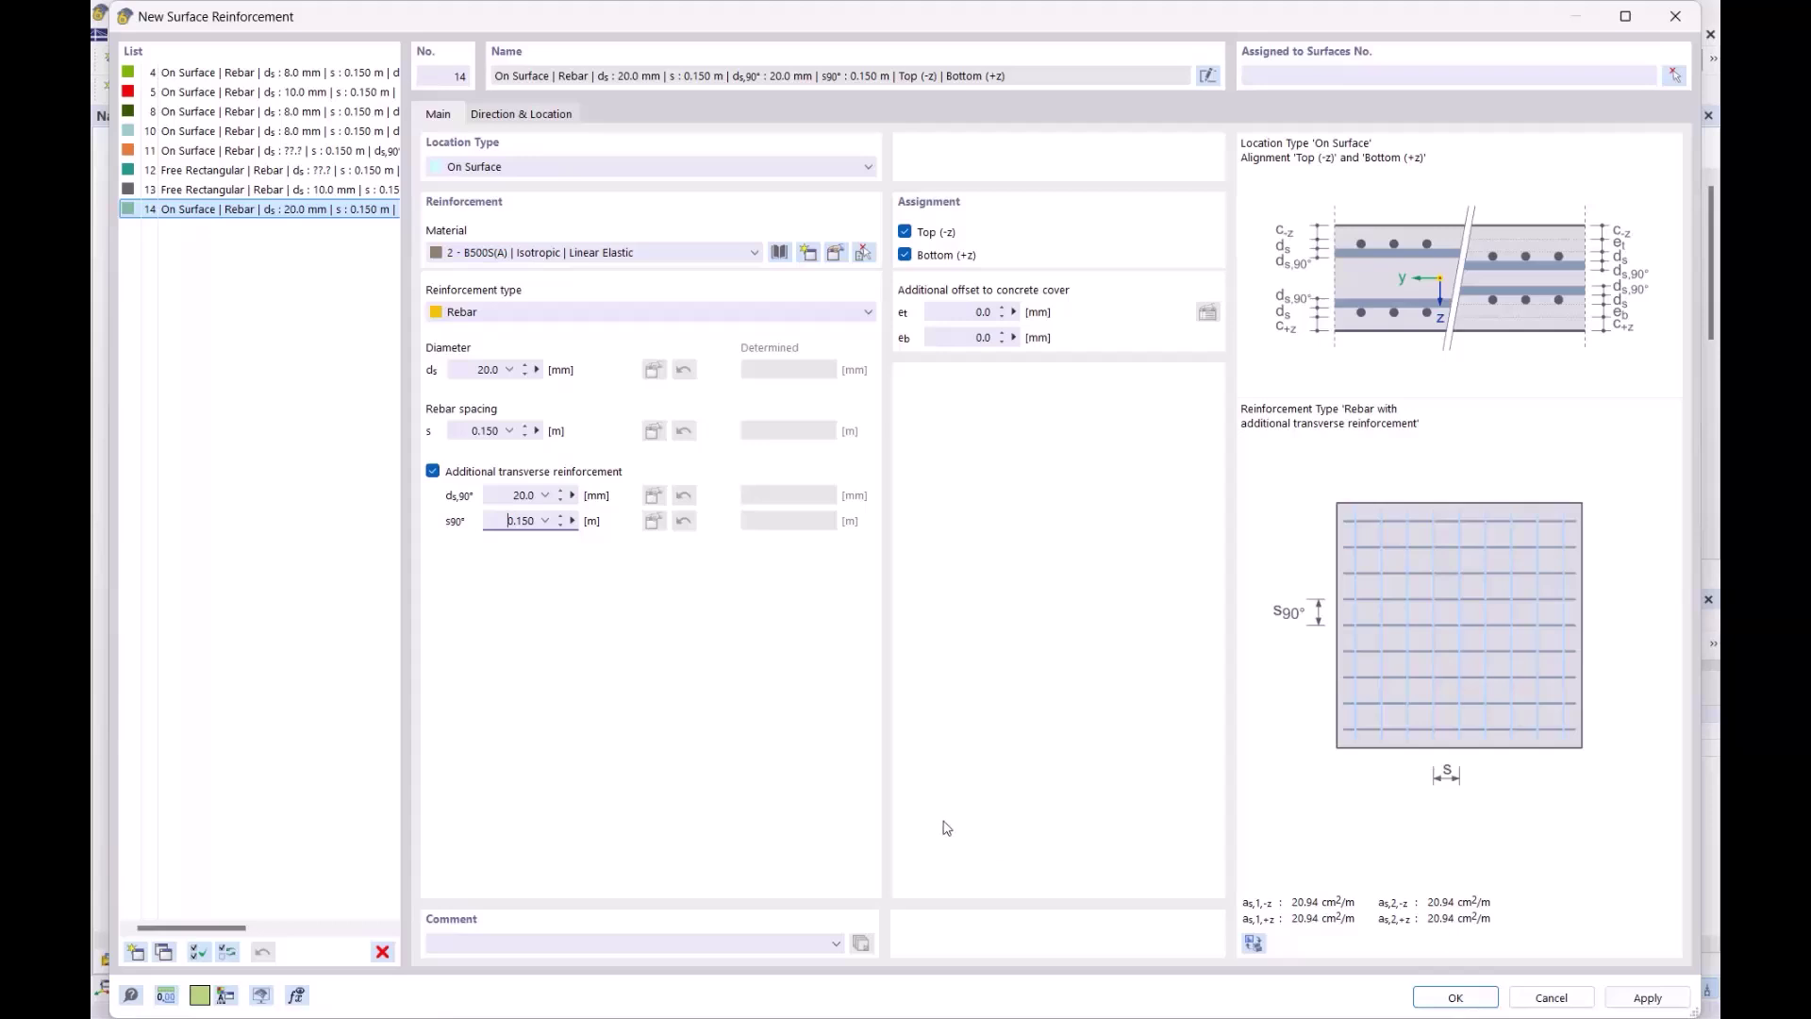
Set the location type to Free Rectangular and define the rectangle by center and sides, with a and b both 2.5 m
click(486, 162)
click(487, 200)
click(534, 115)
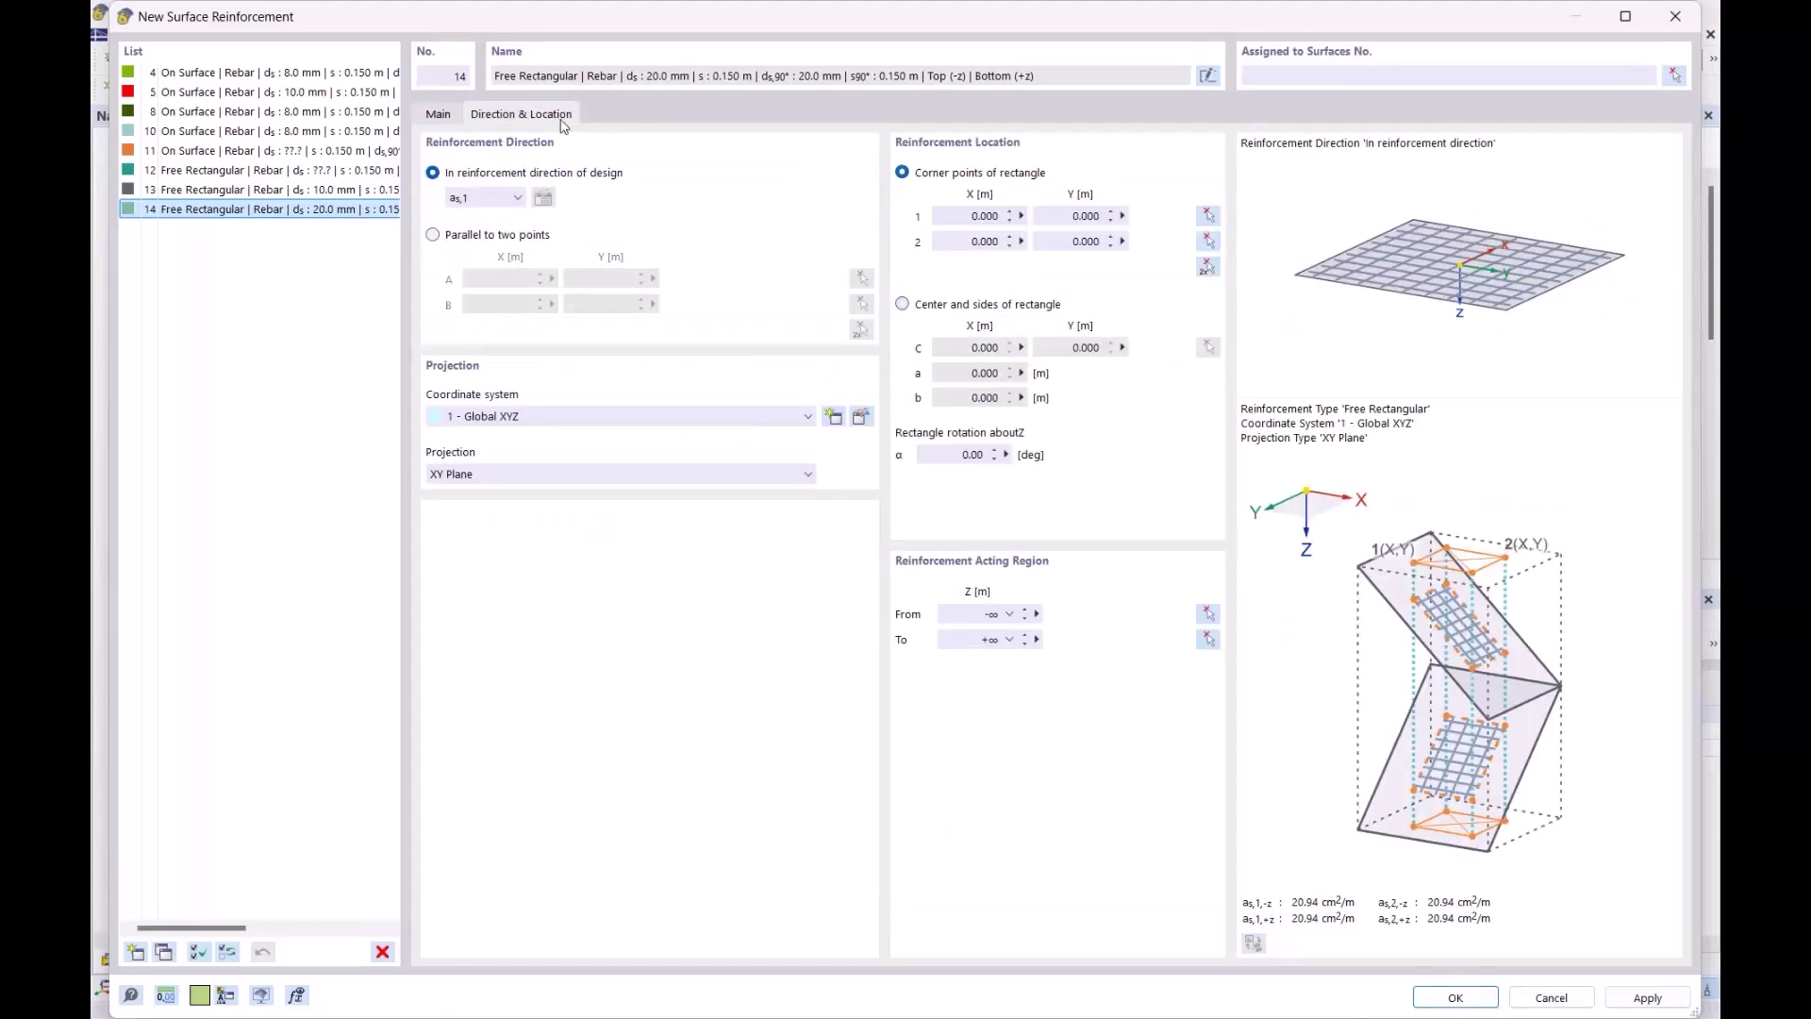
click(966, 307)
click(981, 373)
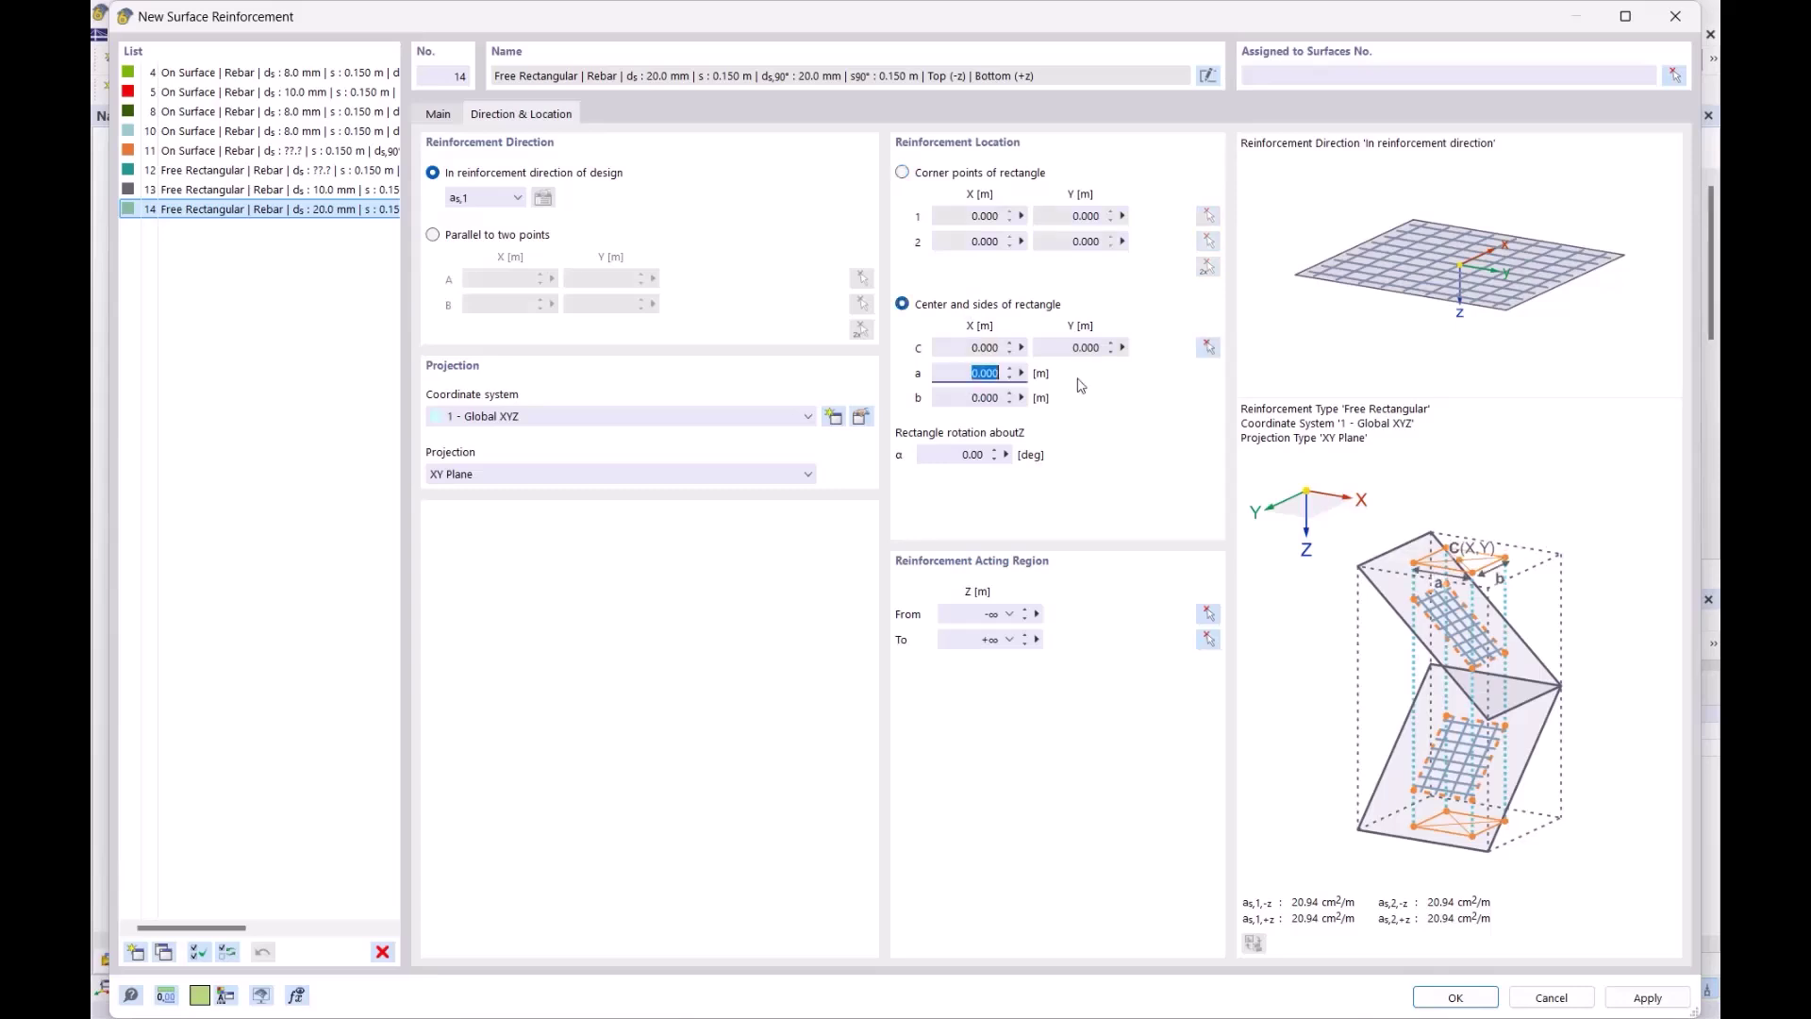
text(2.5)
key(Tab)
text(2.5)
Pick node 28 as the center of the reinforcement rectangle and save the new surface reinforcement
click(968, 347)
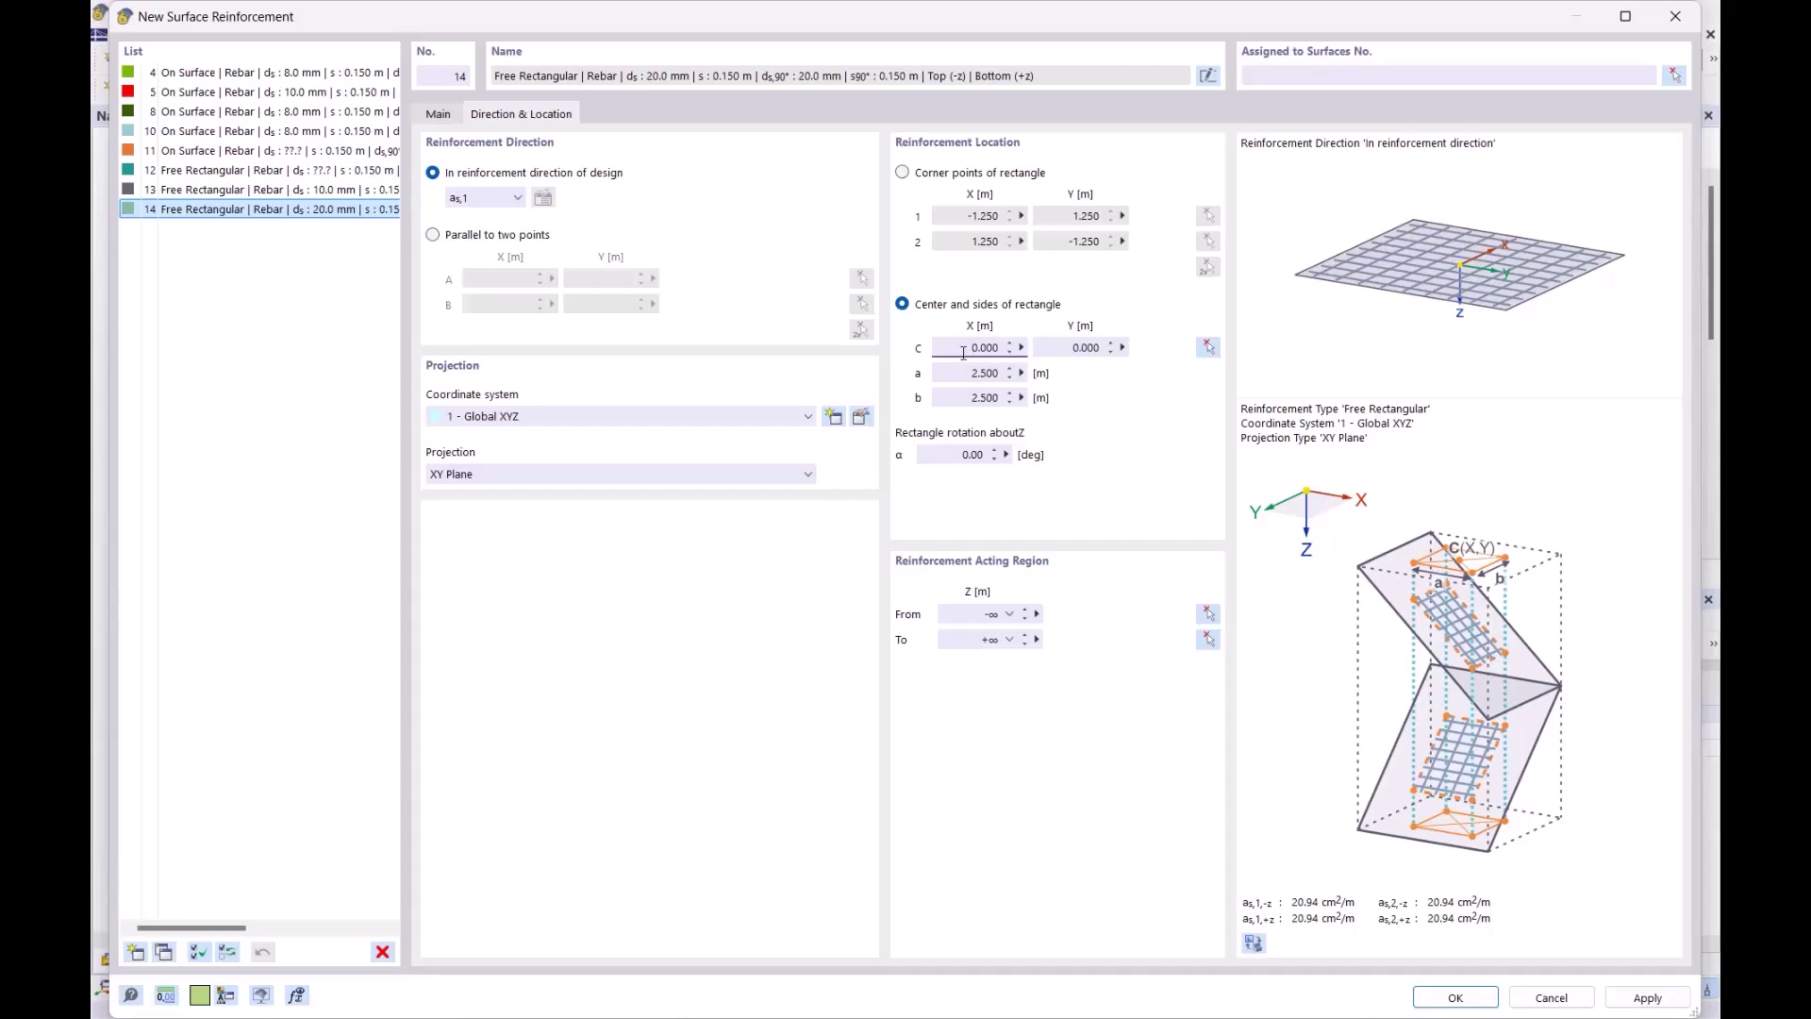
click(1207, 347)
scroll(894, 492, up, 3)
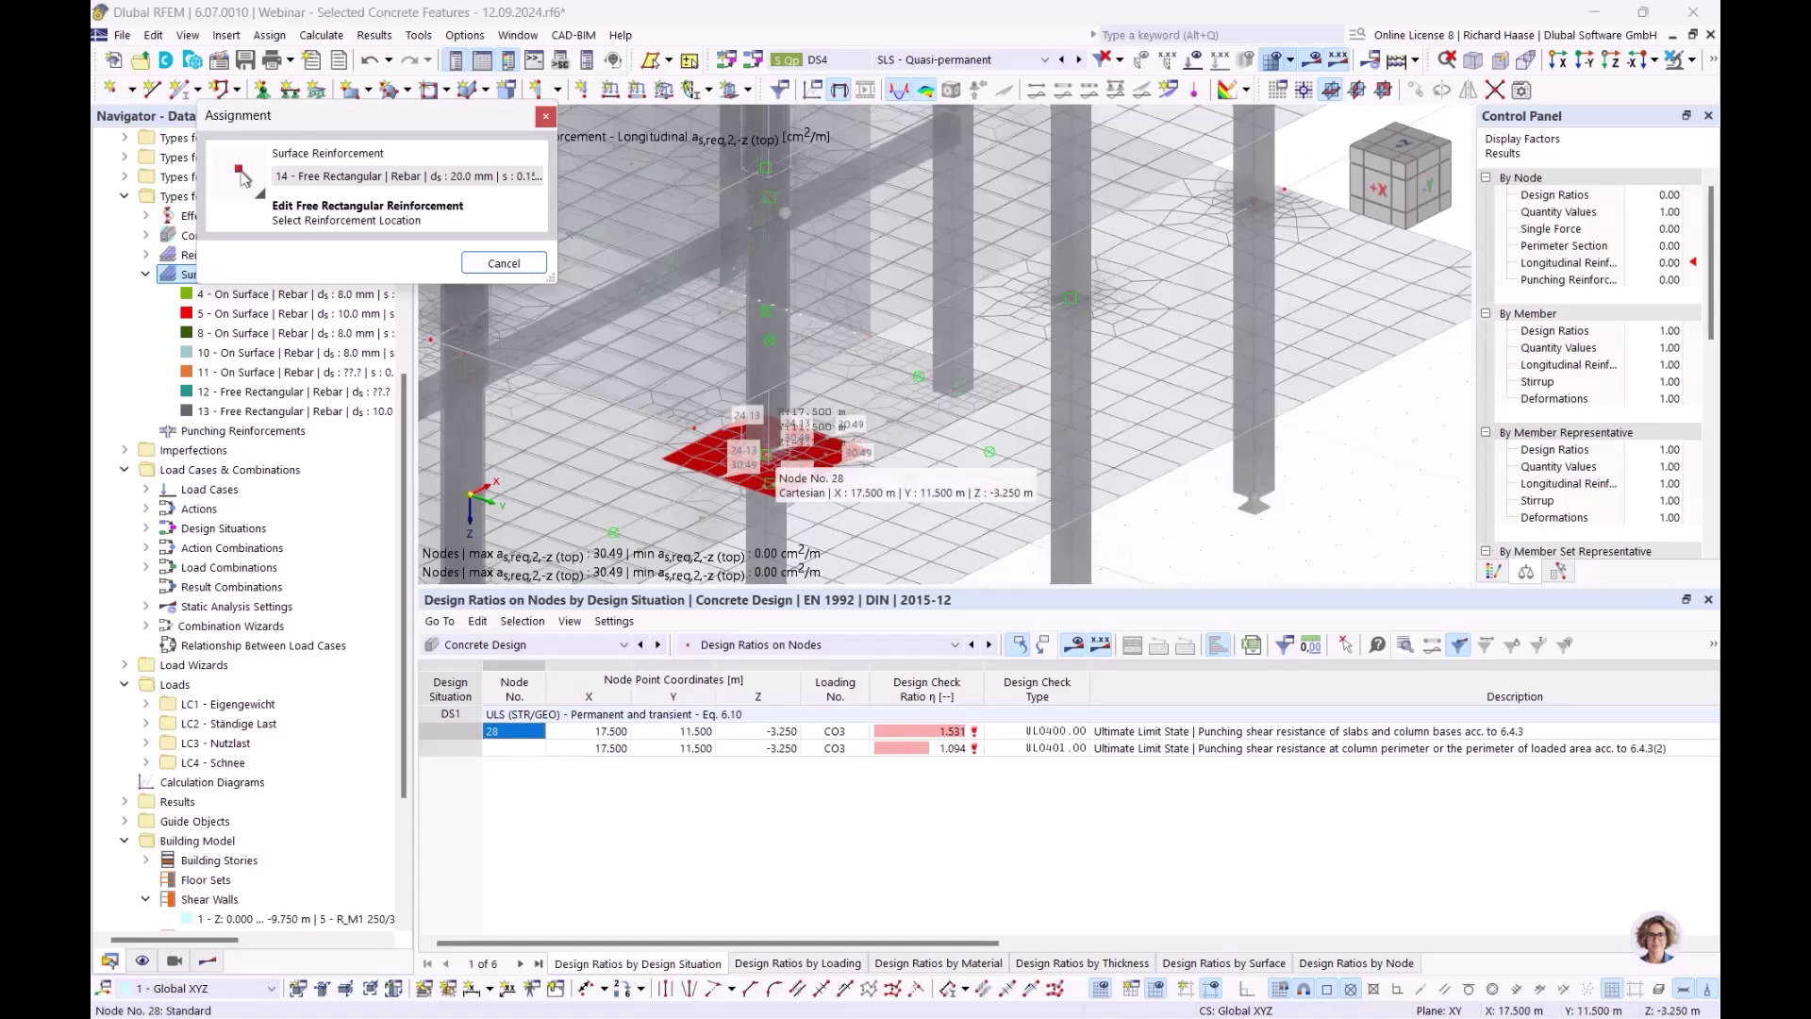
click(766, 482)
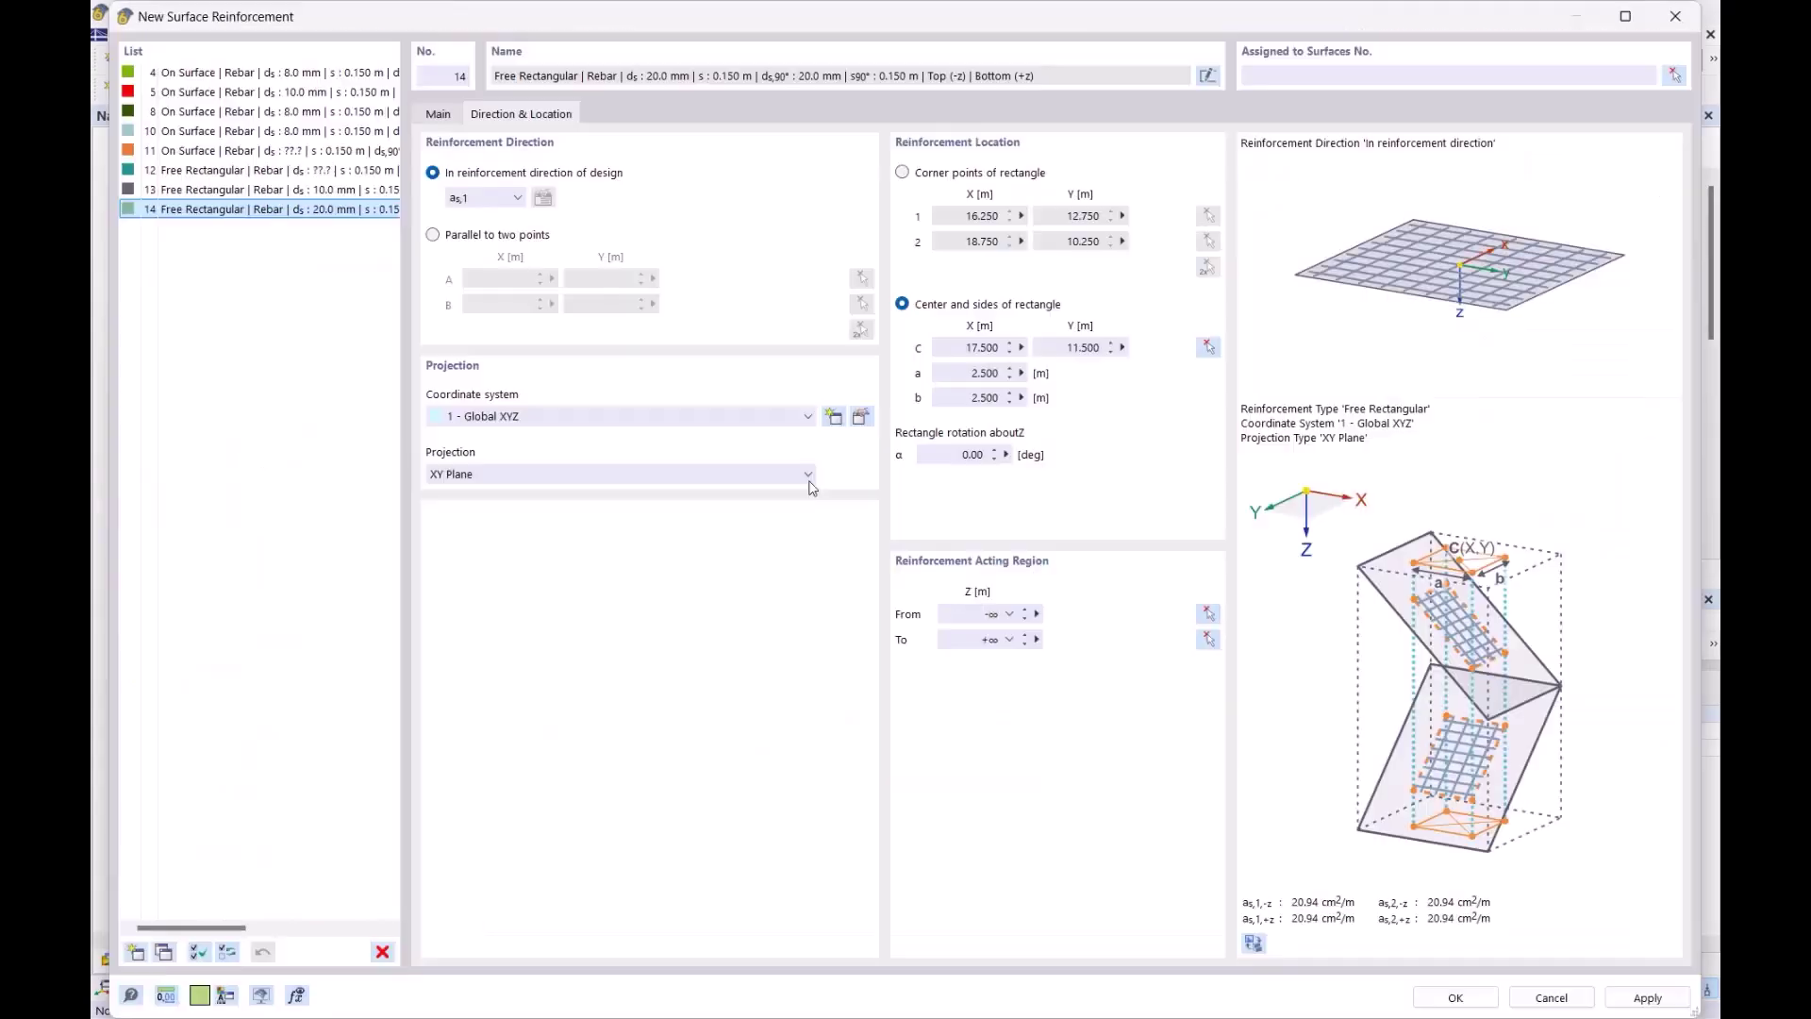
click(1453, 997)
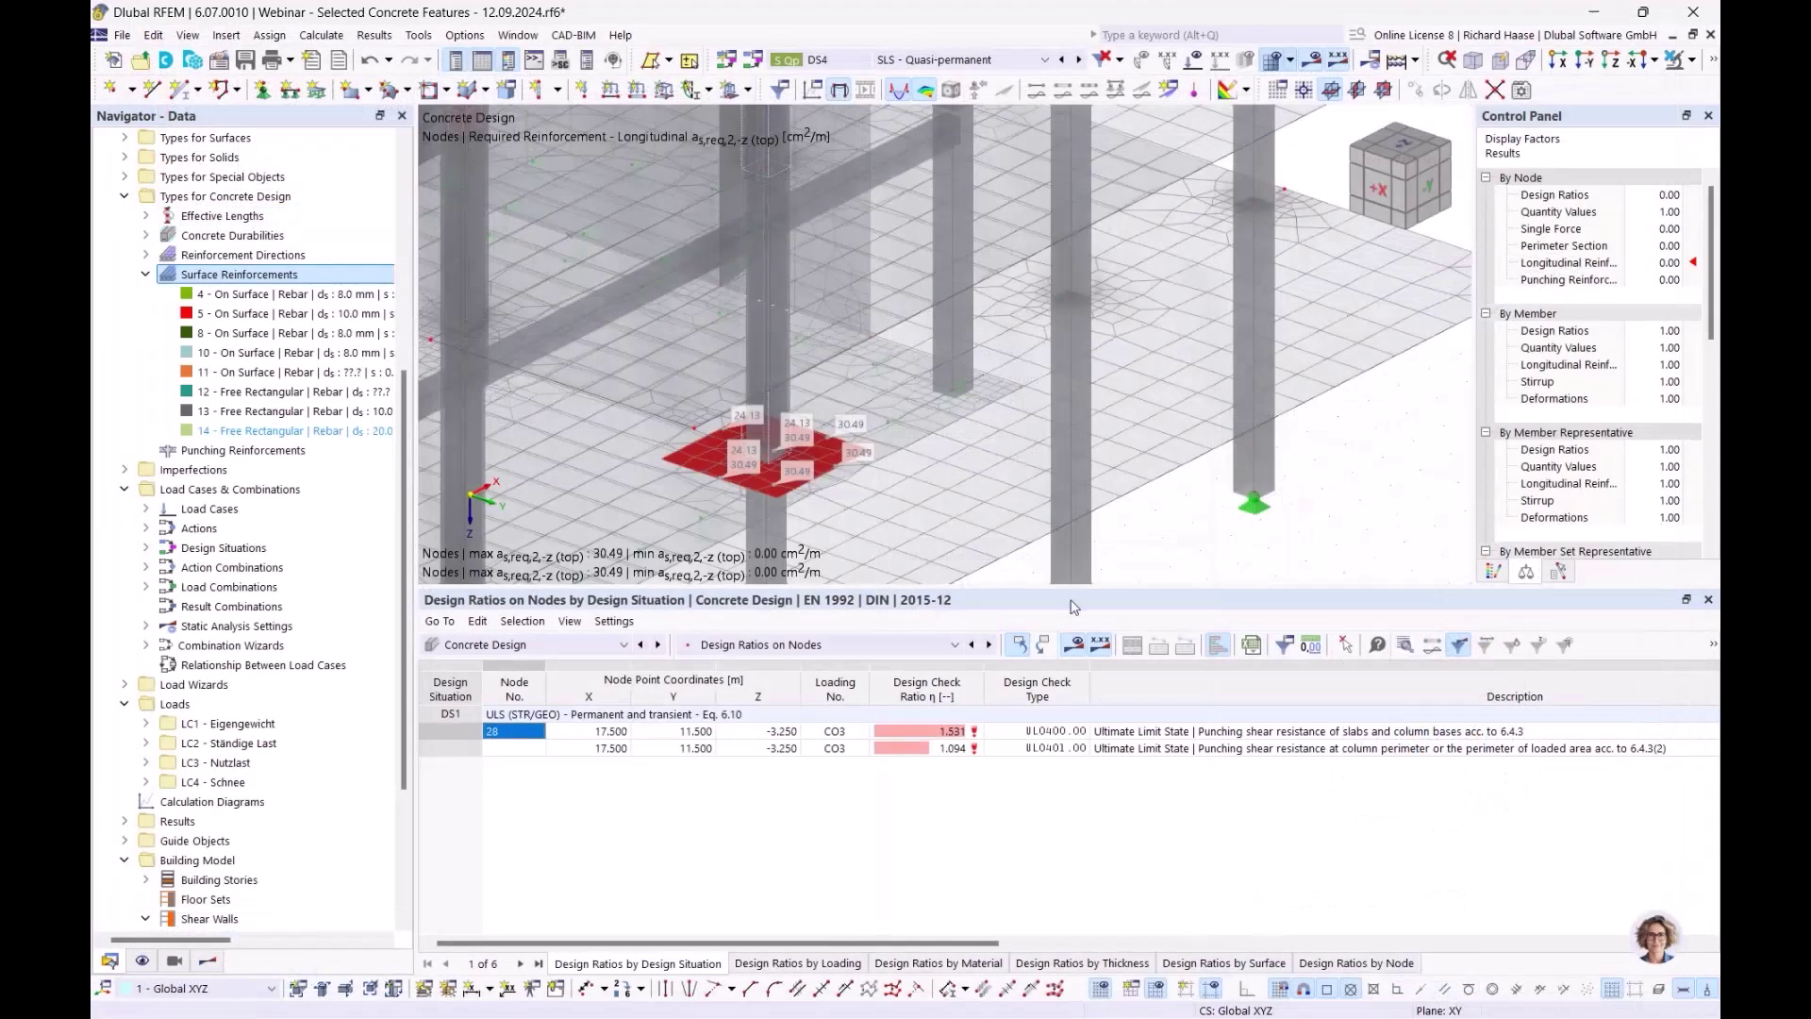
Assign the 20 mm free rectangular reinforcement to surface 26, accepting deletion of the existing results
scroll(921, 510, down, 2)
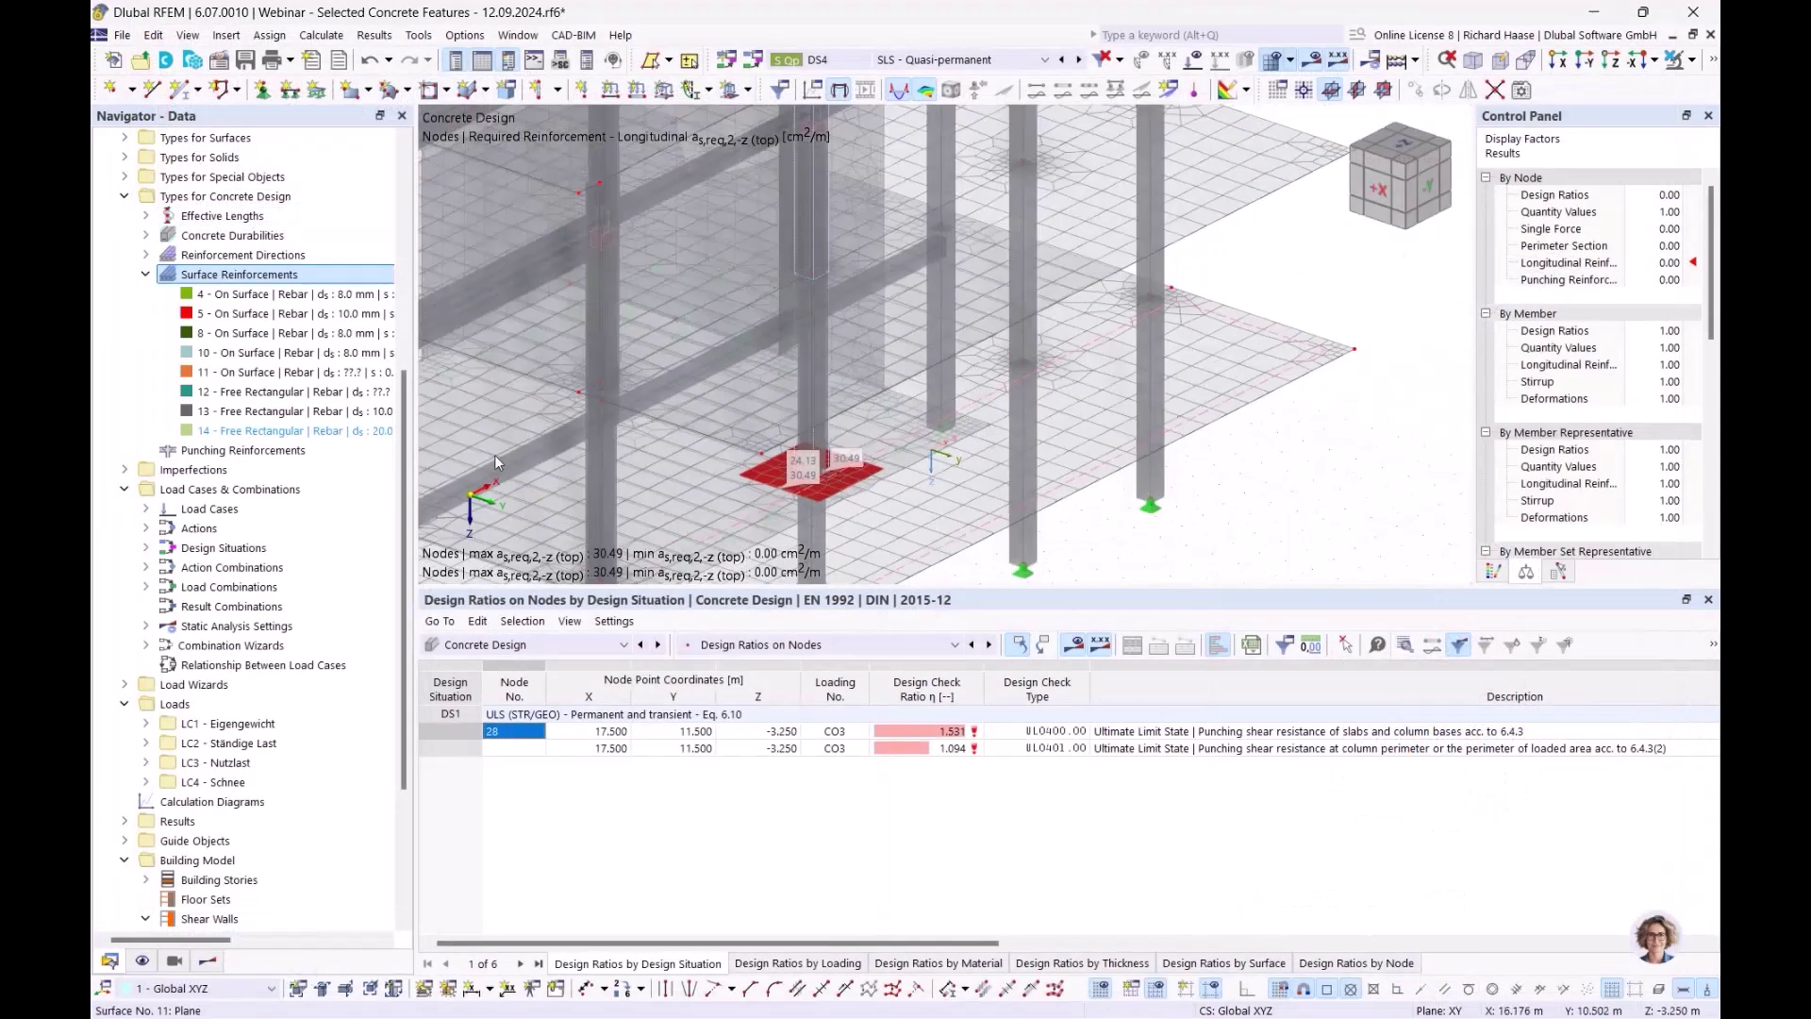
double_click(351, 432)
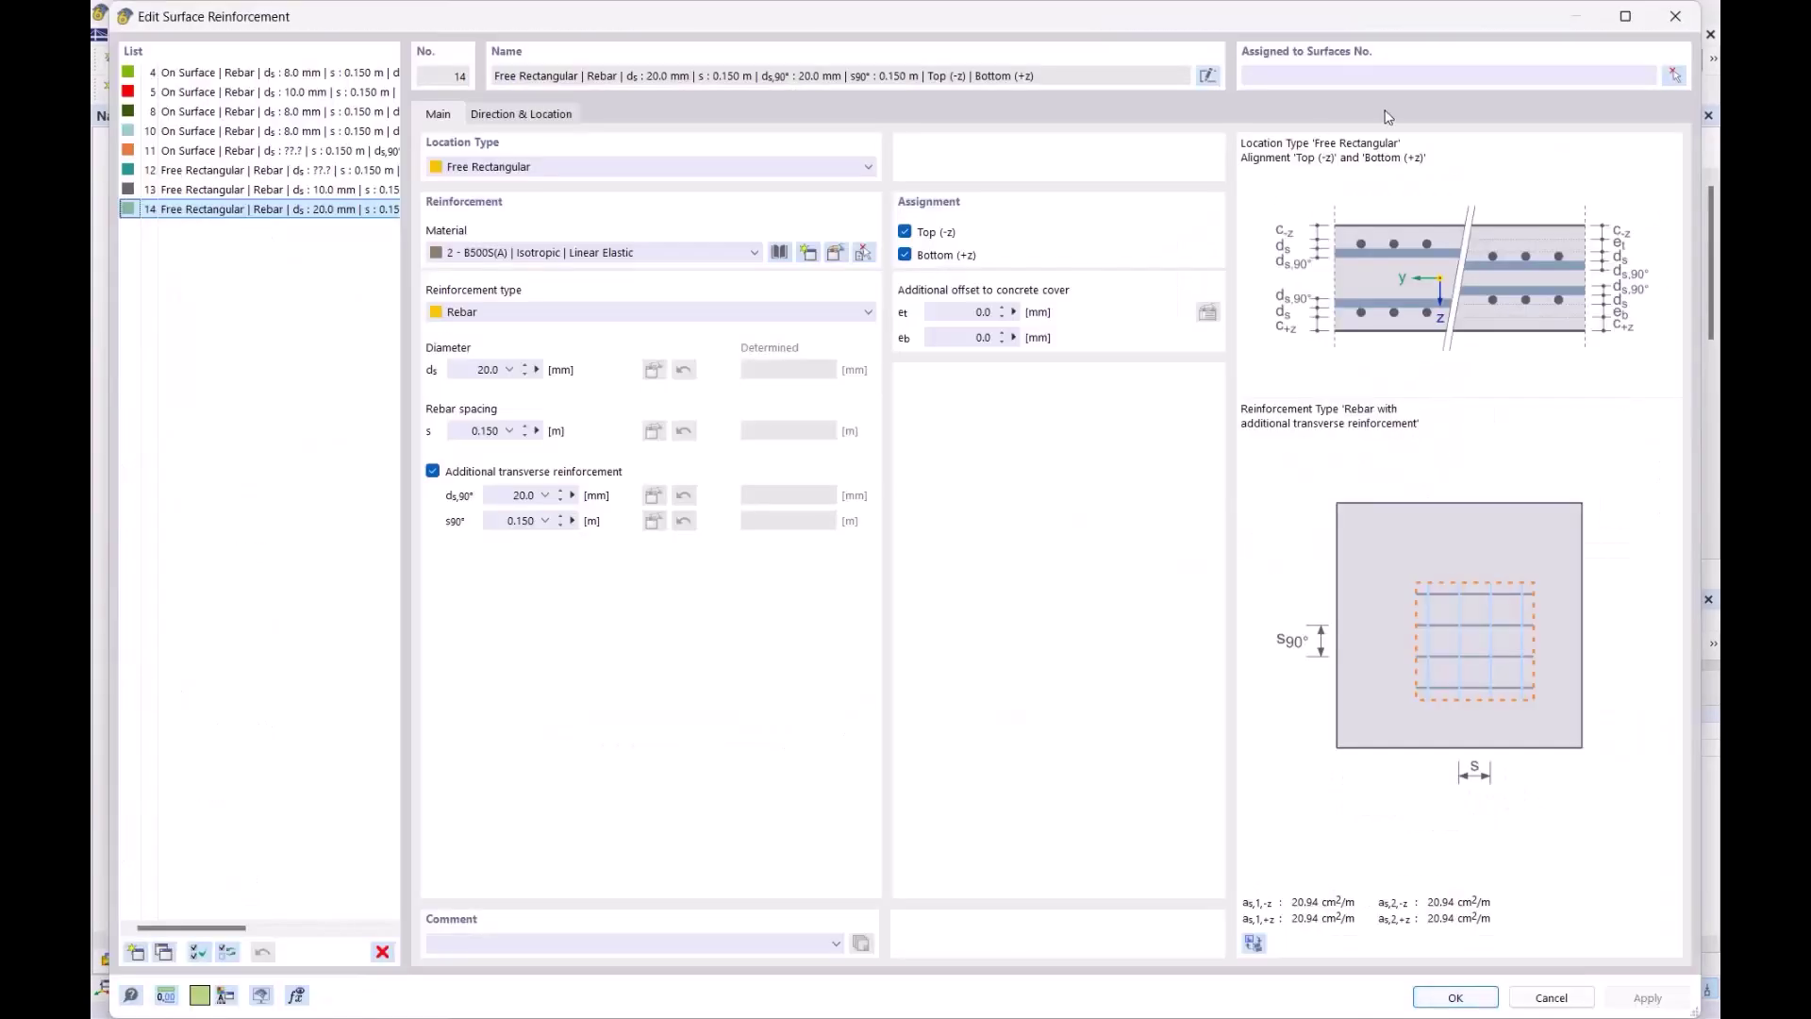
click(1674, 75)
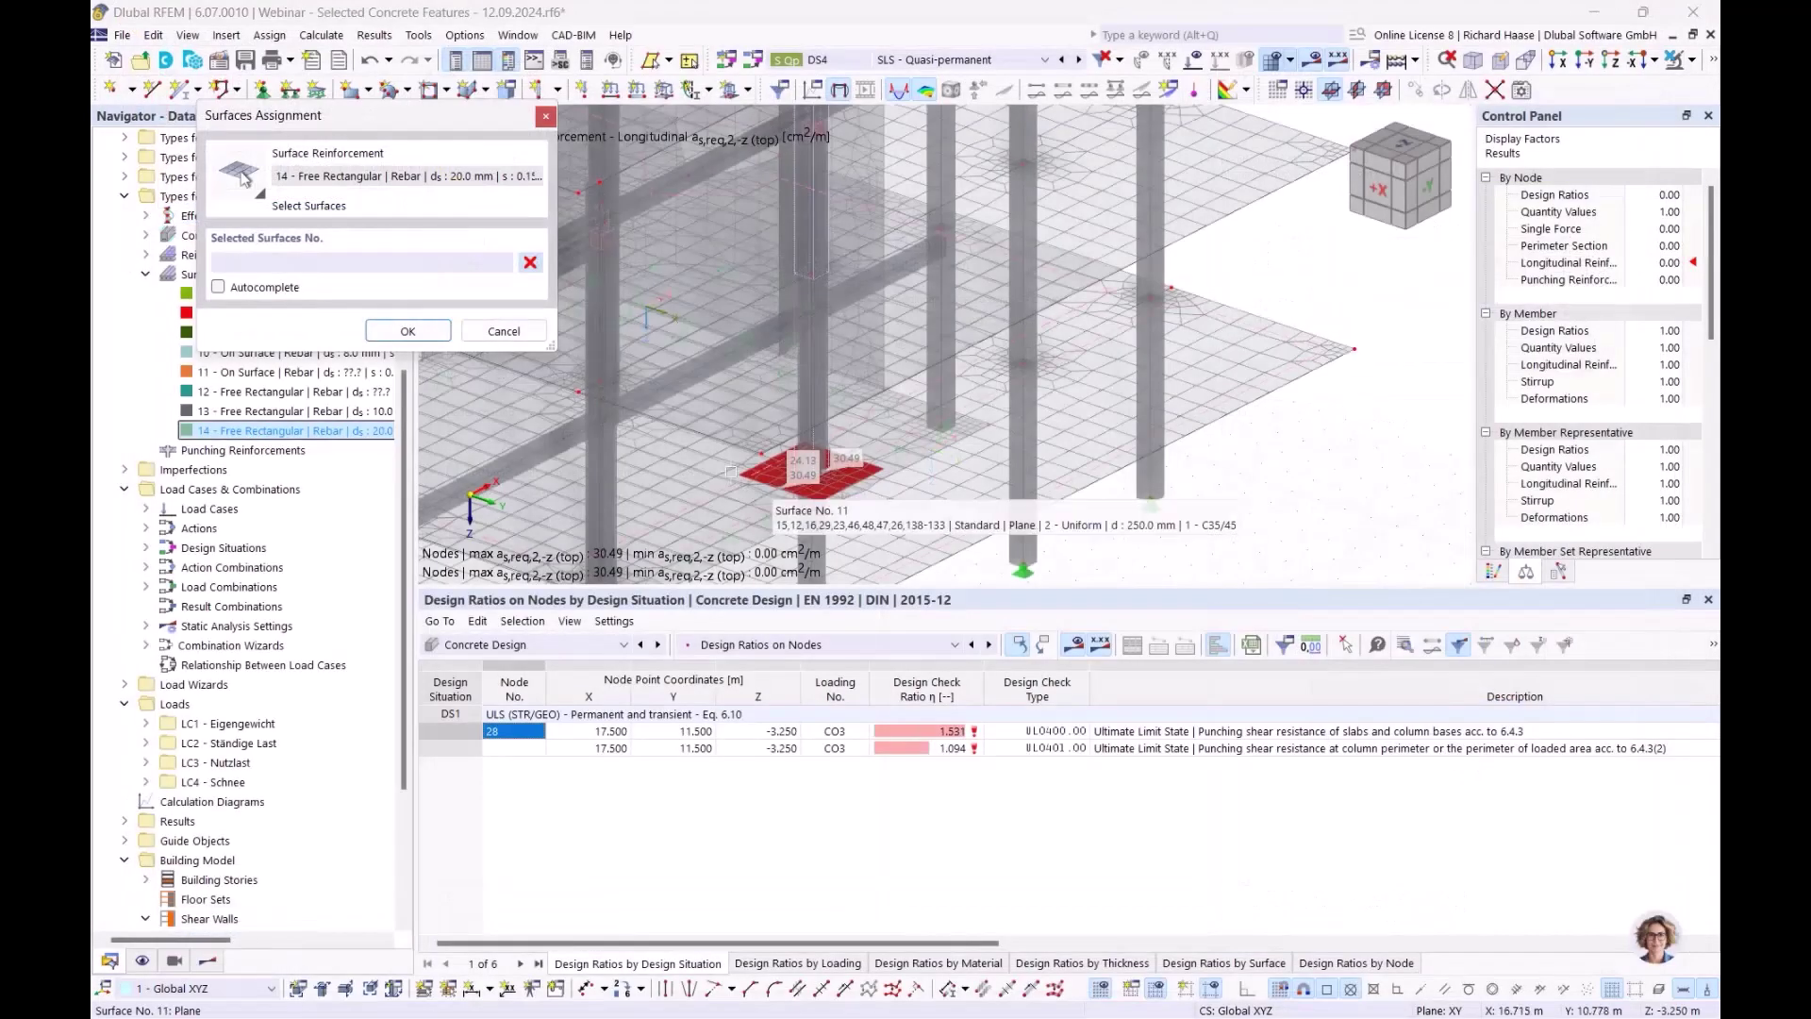
middle_drag(713, 469, 790, 386)
click(790, 386)
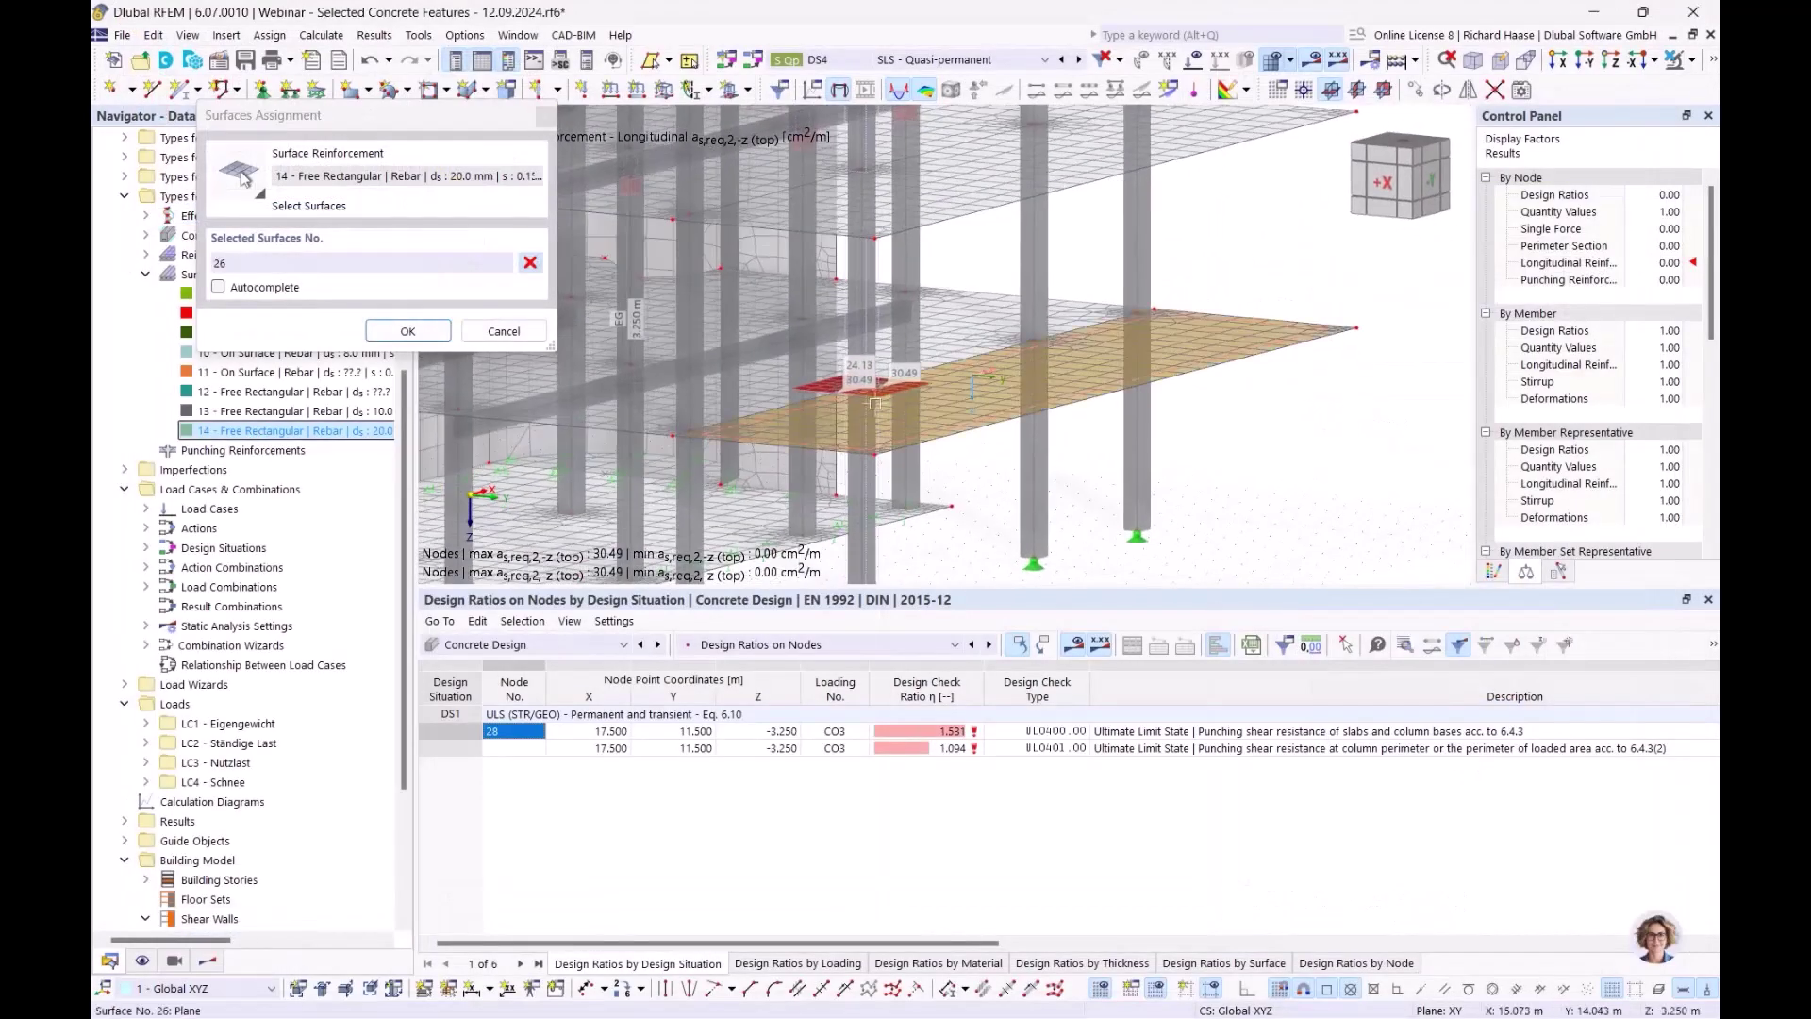
click(423, 332)
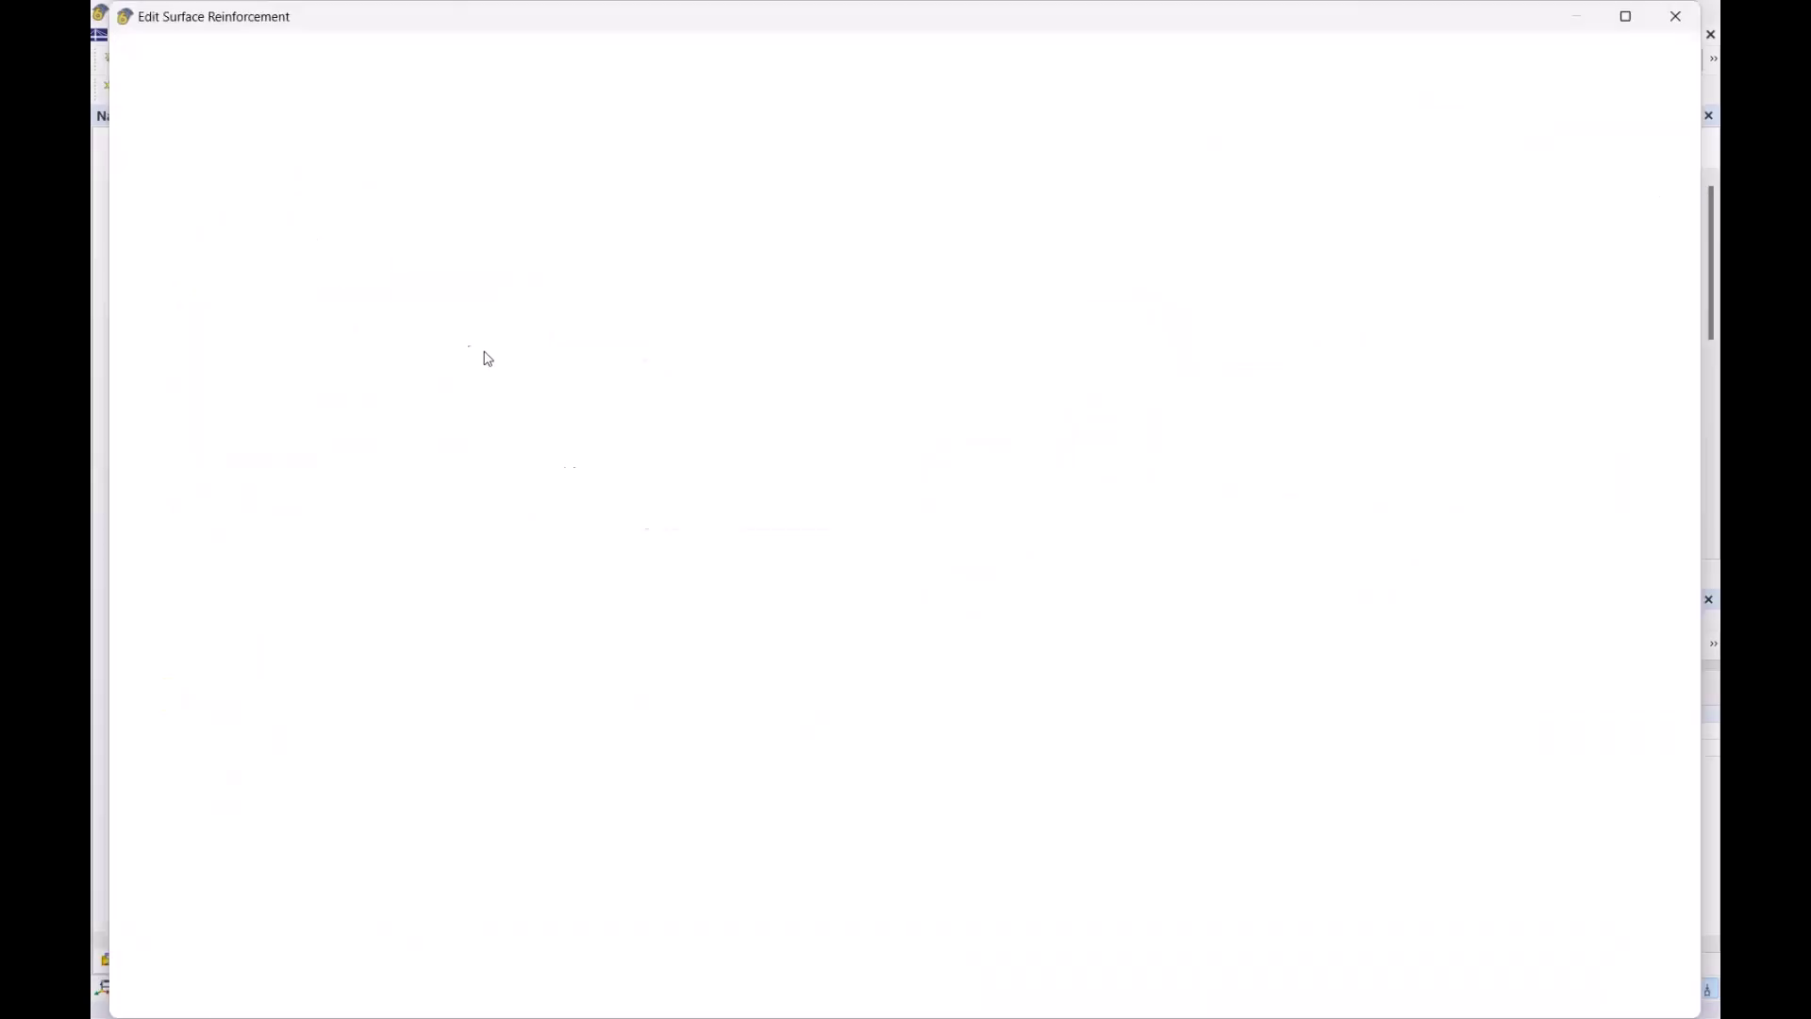
click(1455, 996)
click(994, 626)
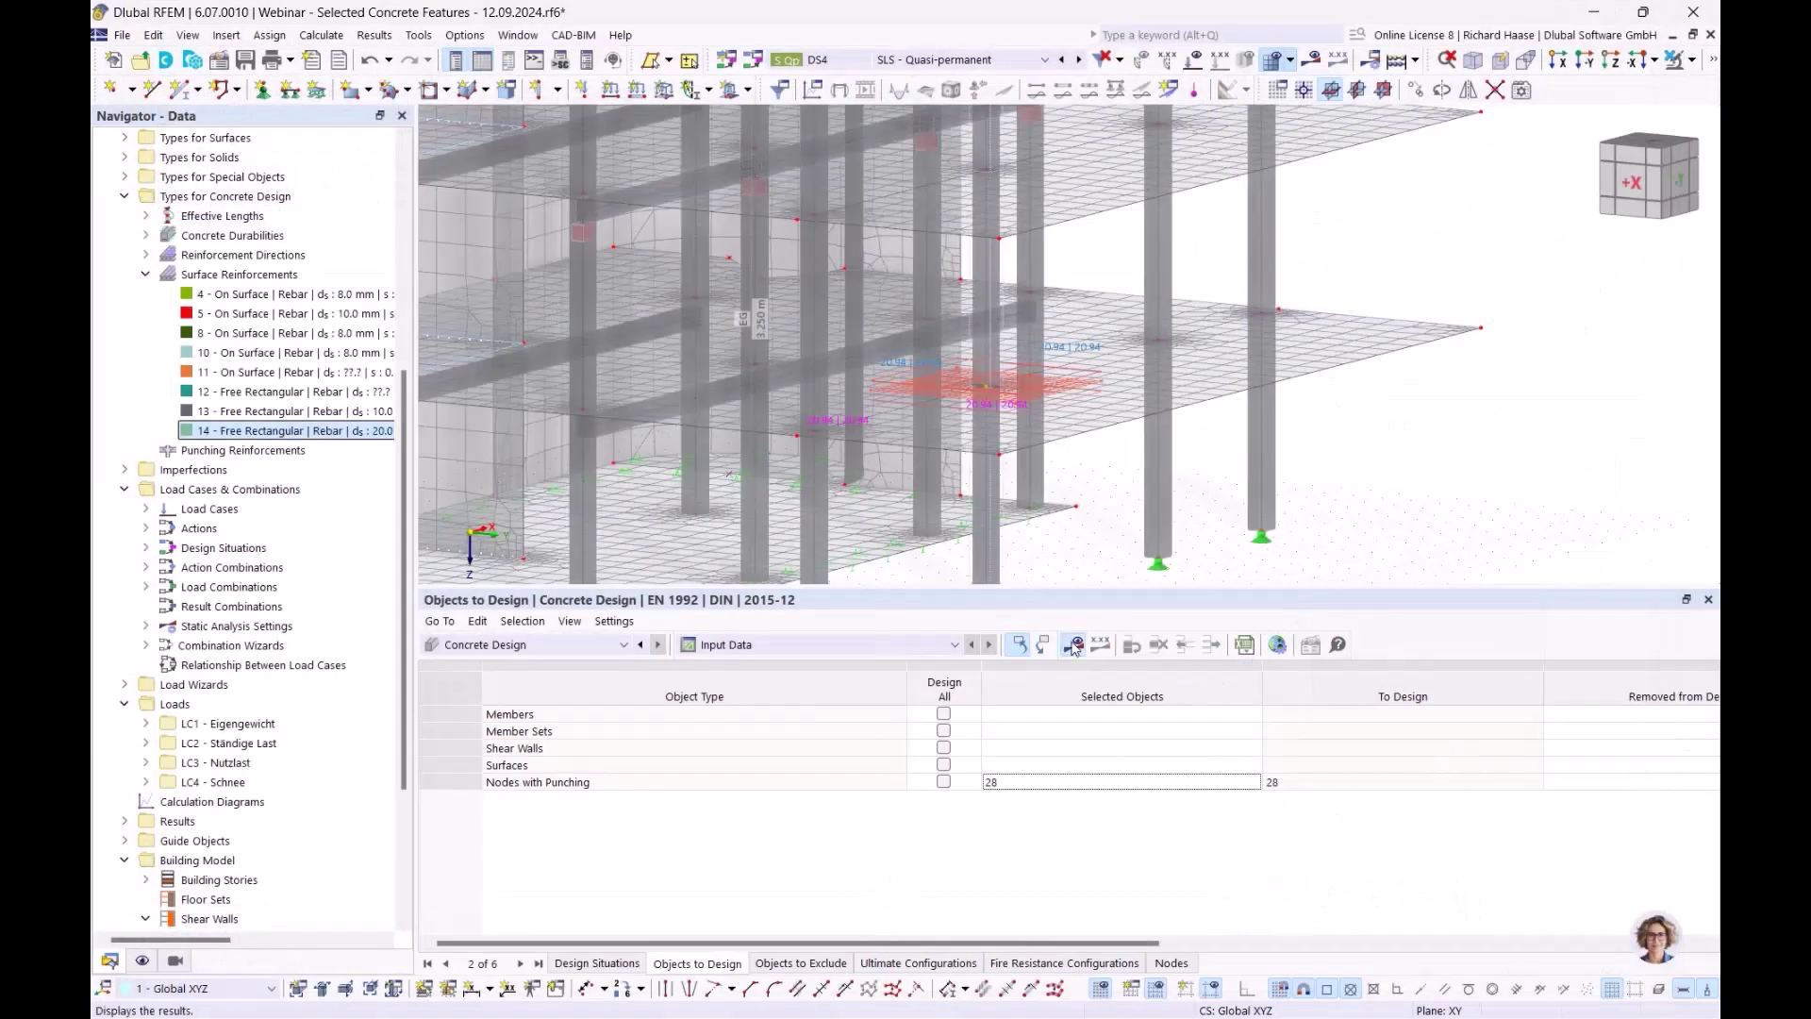
Recalculate the concrete design and examine the required top reinforcement as,req,2,-z and as,req,1,-z at the punching node
click(1074, 644)
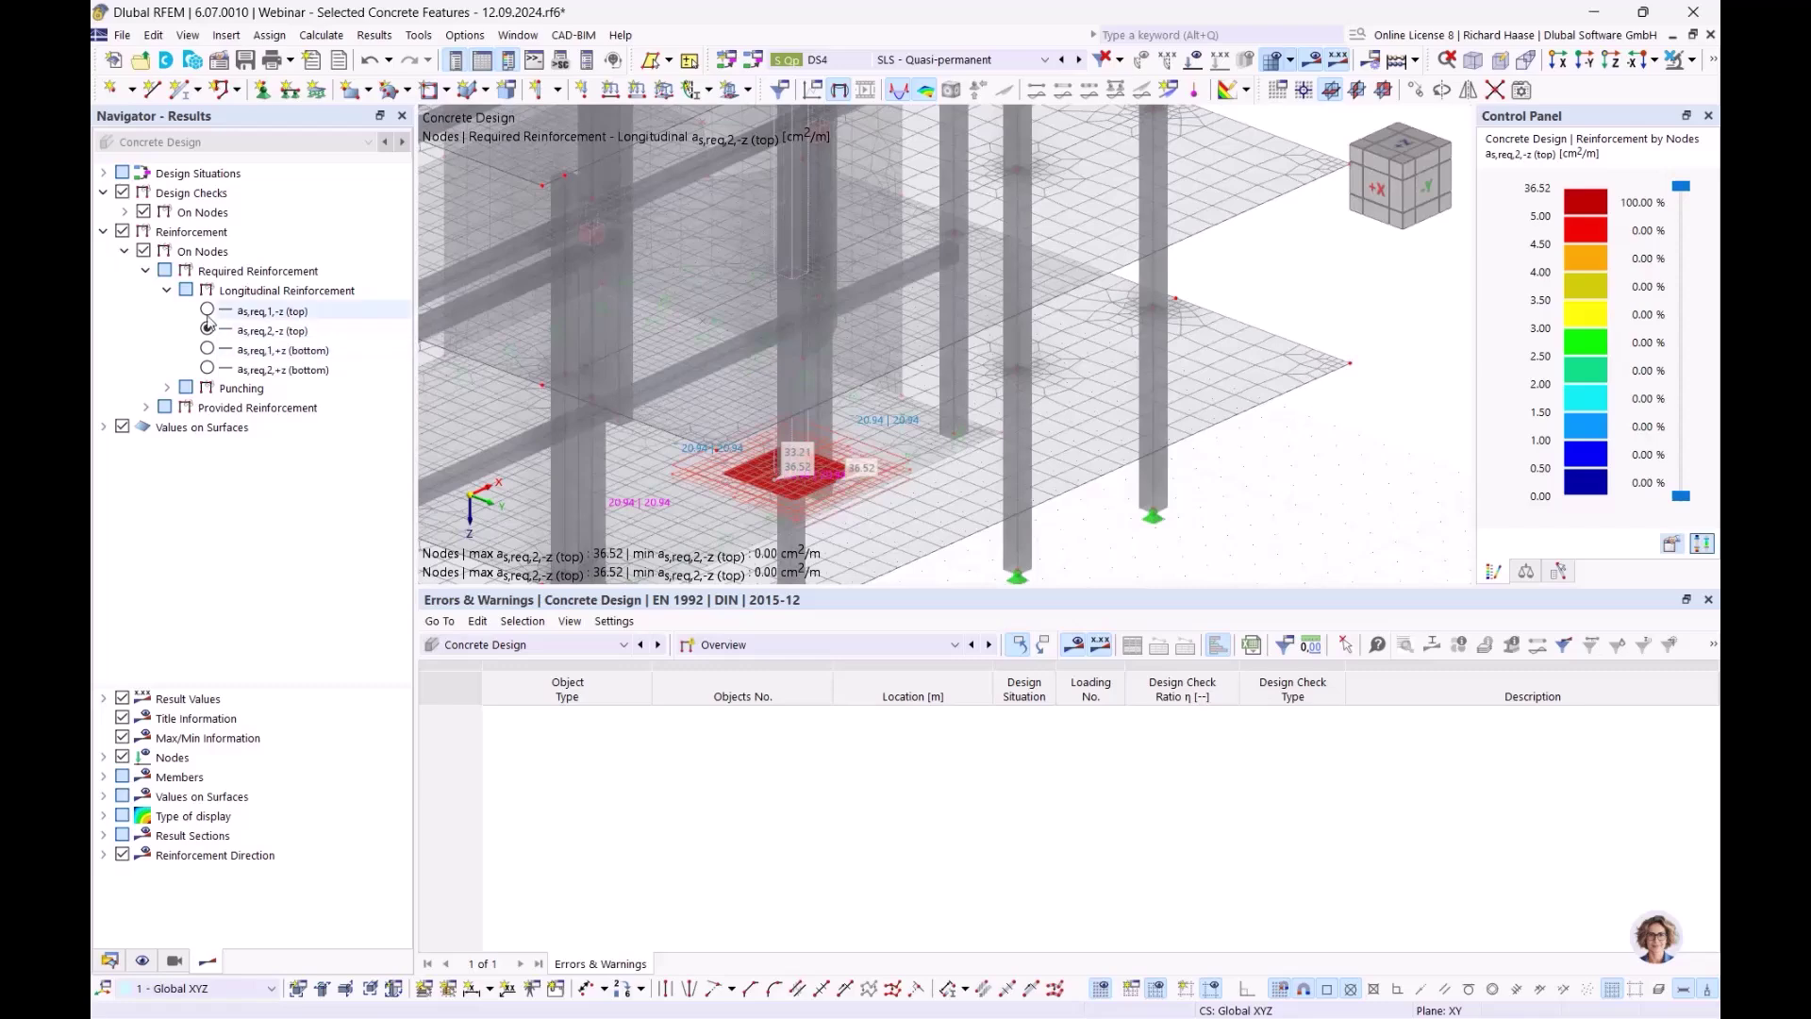
scroll(866, 517, up, 3)
middle_drag(853, 512, 879, 457)
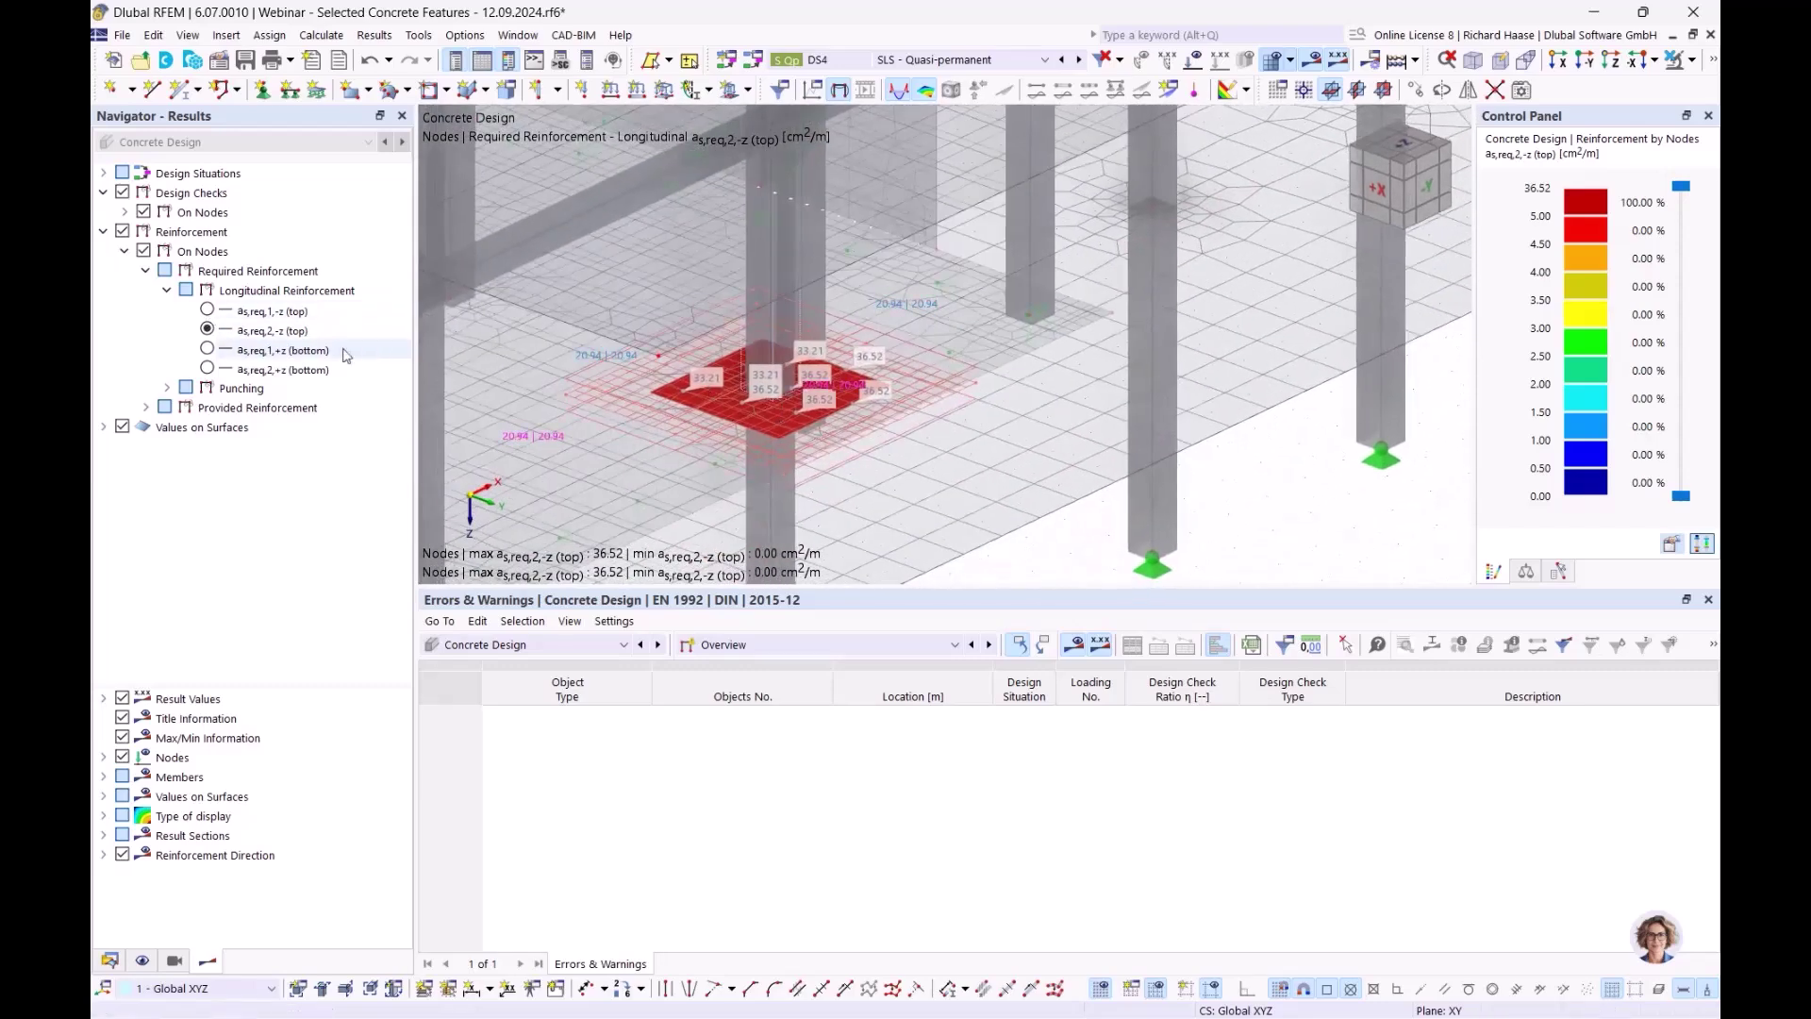
click(208, 310)
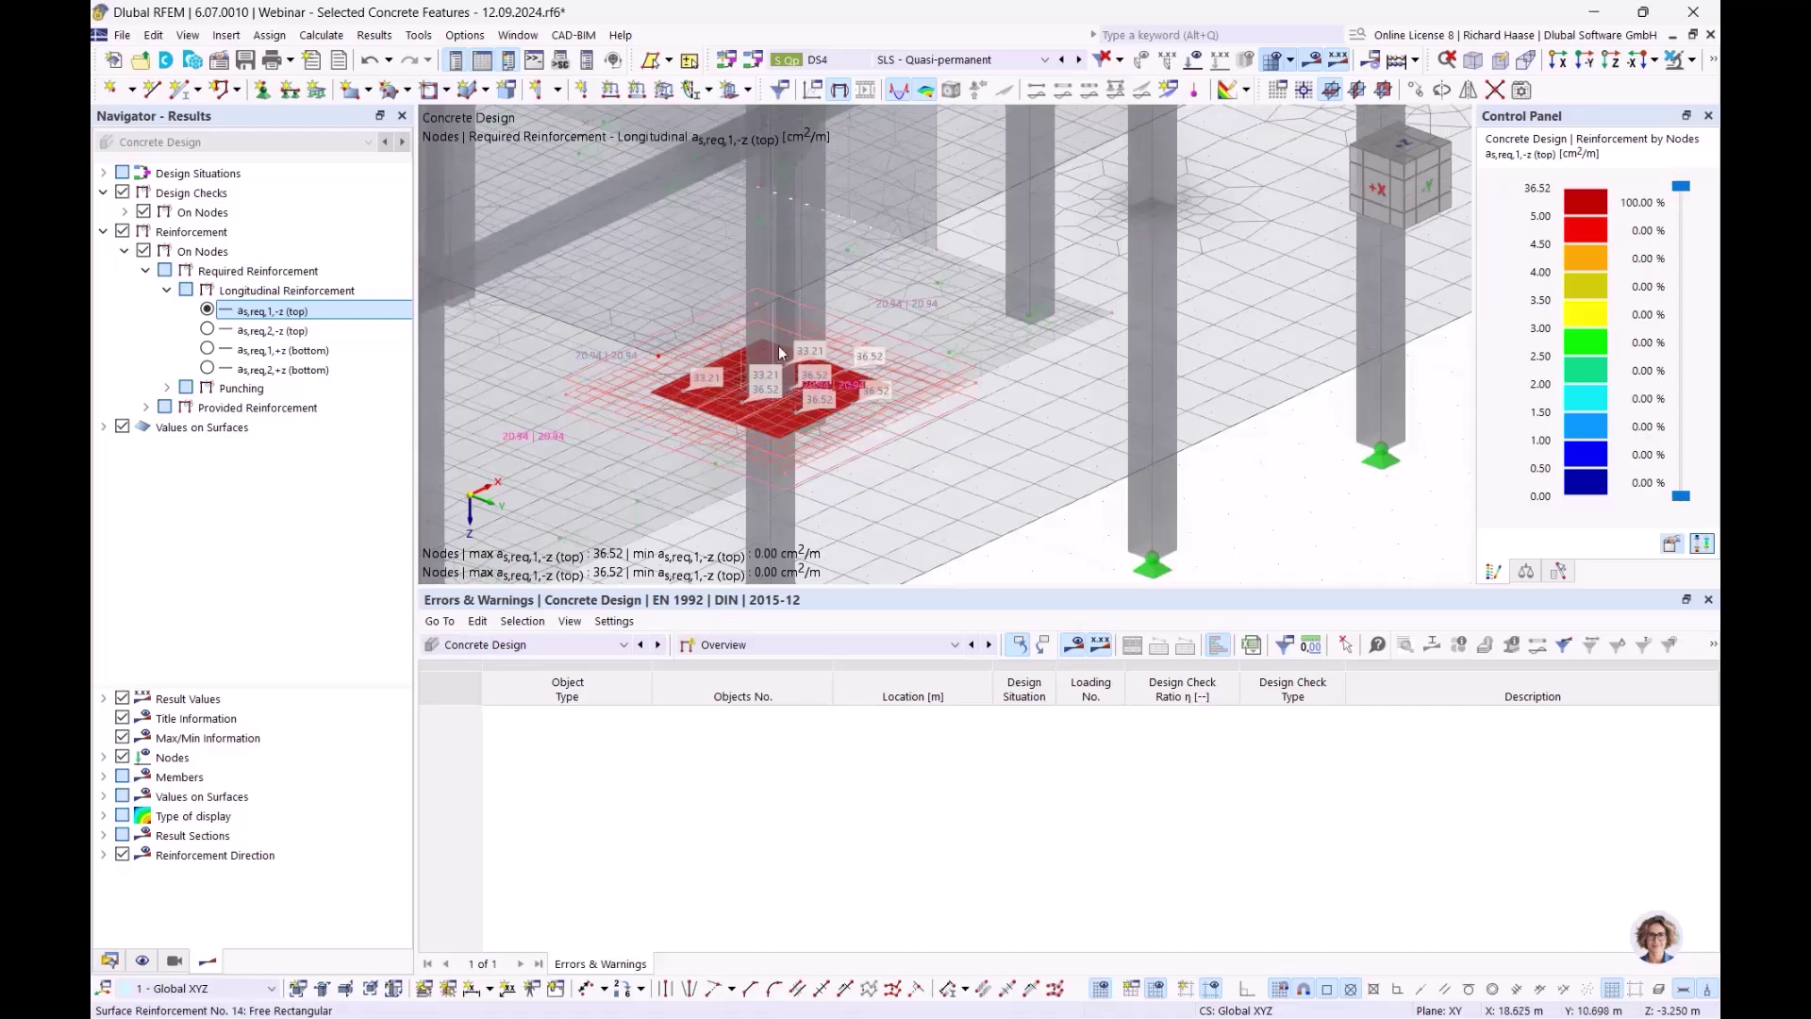
mouse_move(813, 321)
mouse_move(896, 377)
Display the required punching reinforcement Asw,req and review the punching shear resistance check to 6.4.3 in the design ratios on nodes
click(167, 387)
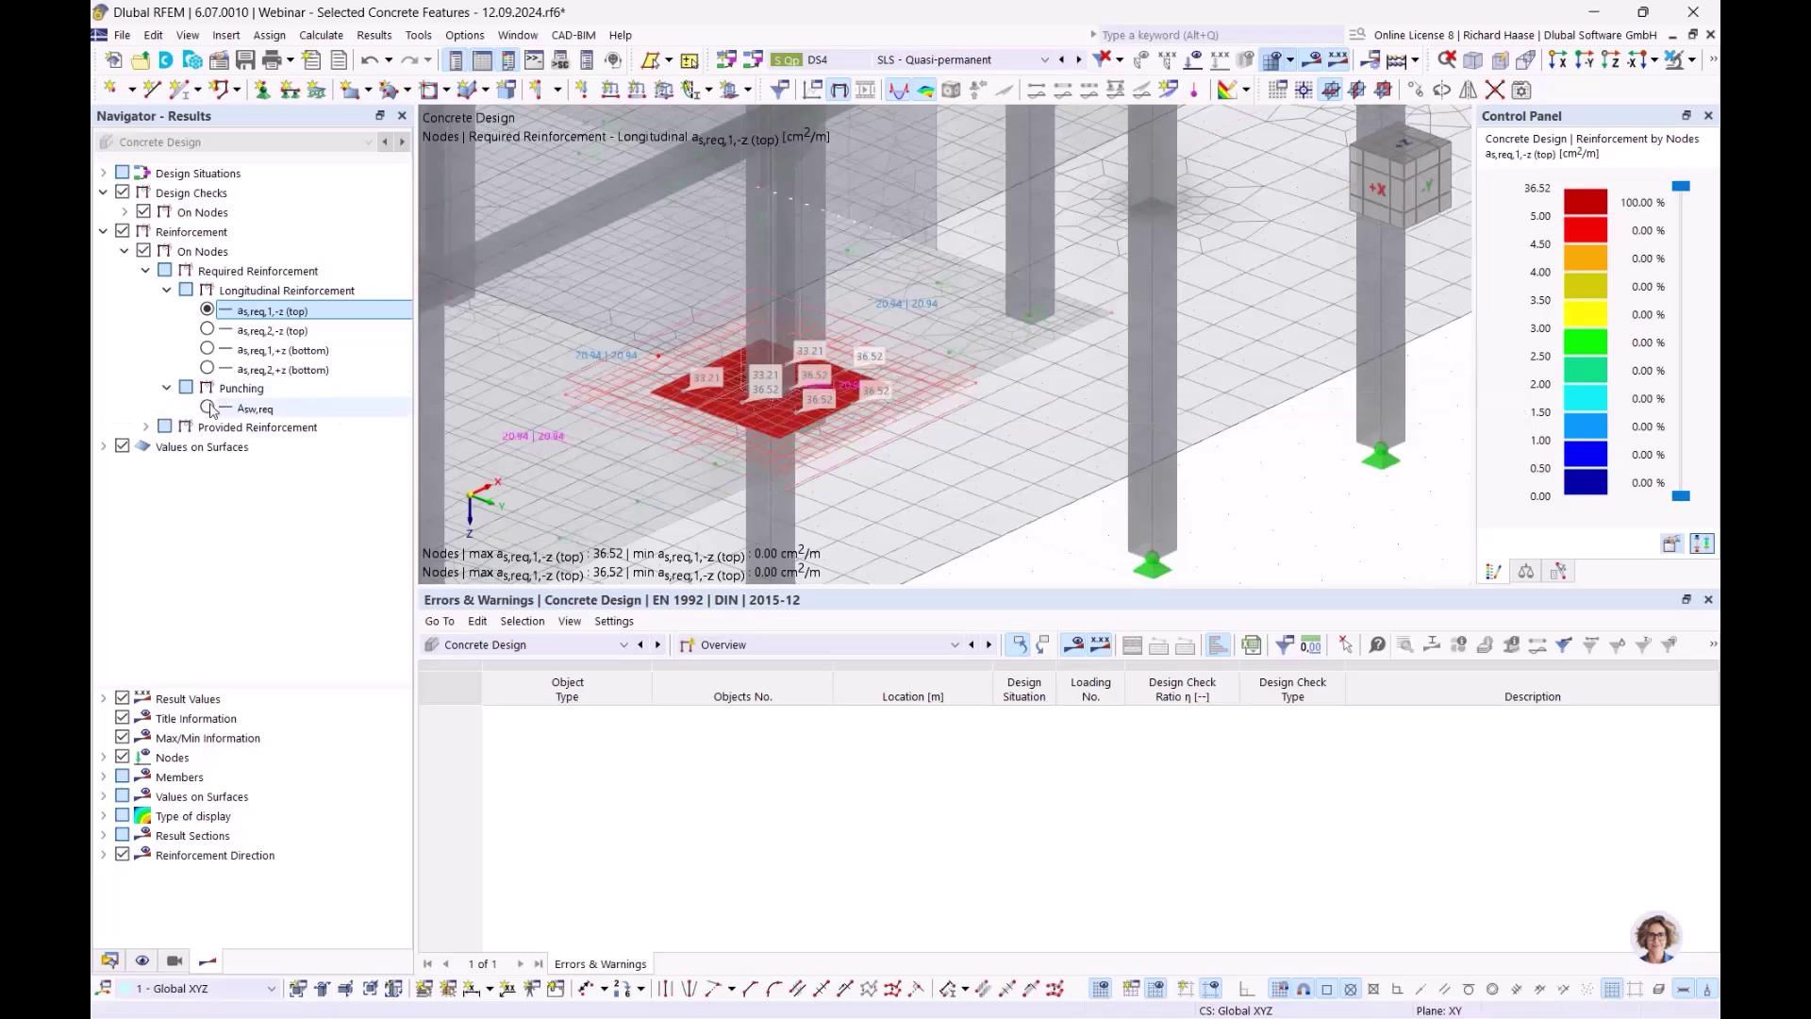
click(207, 407)
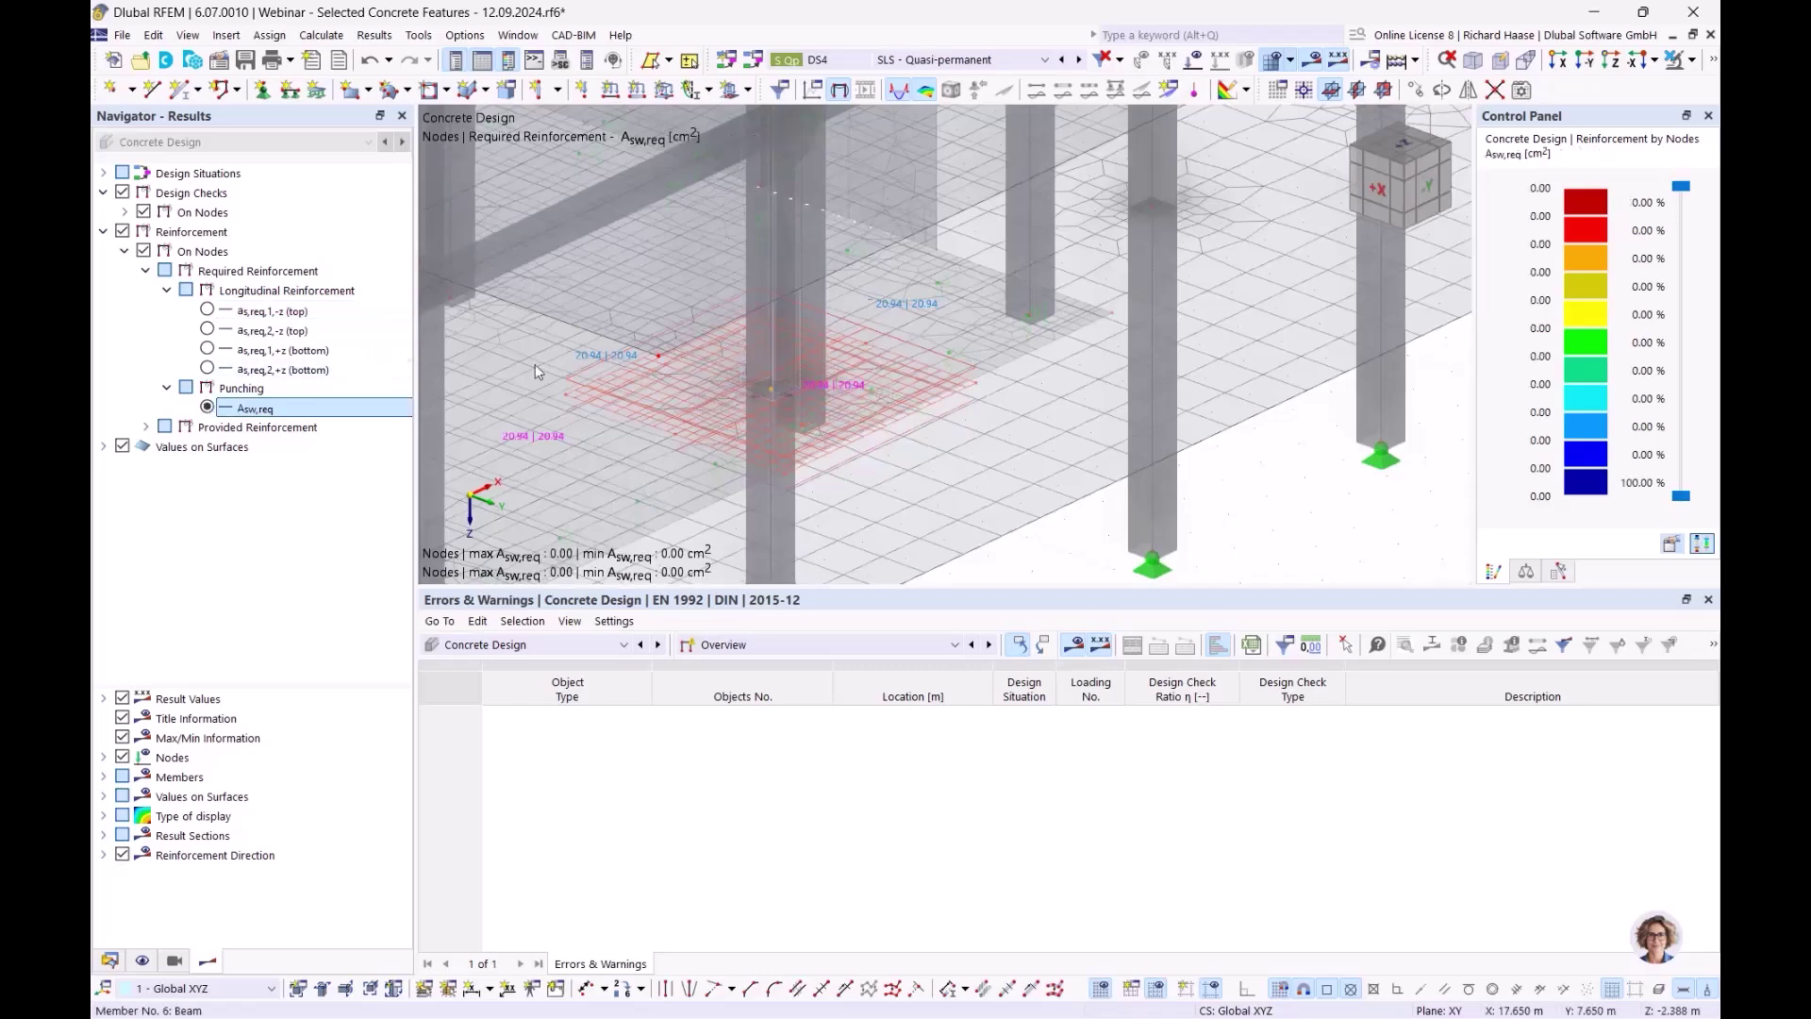
scroll(596, 383, down, 5)
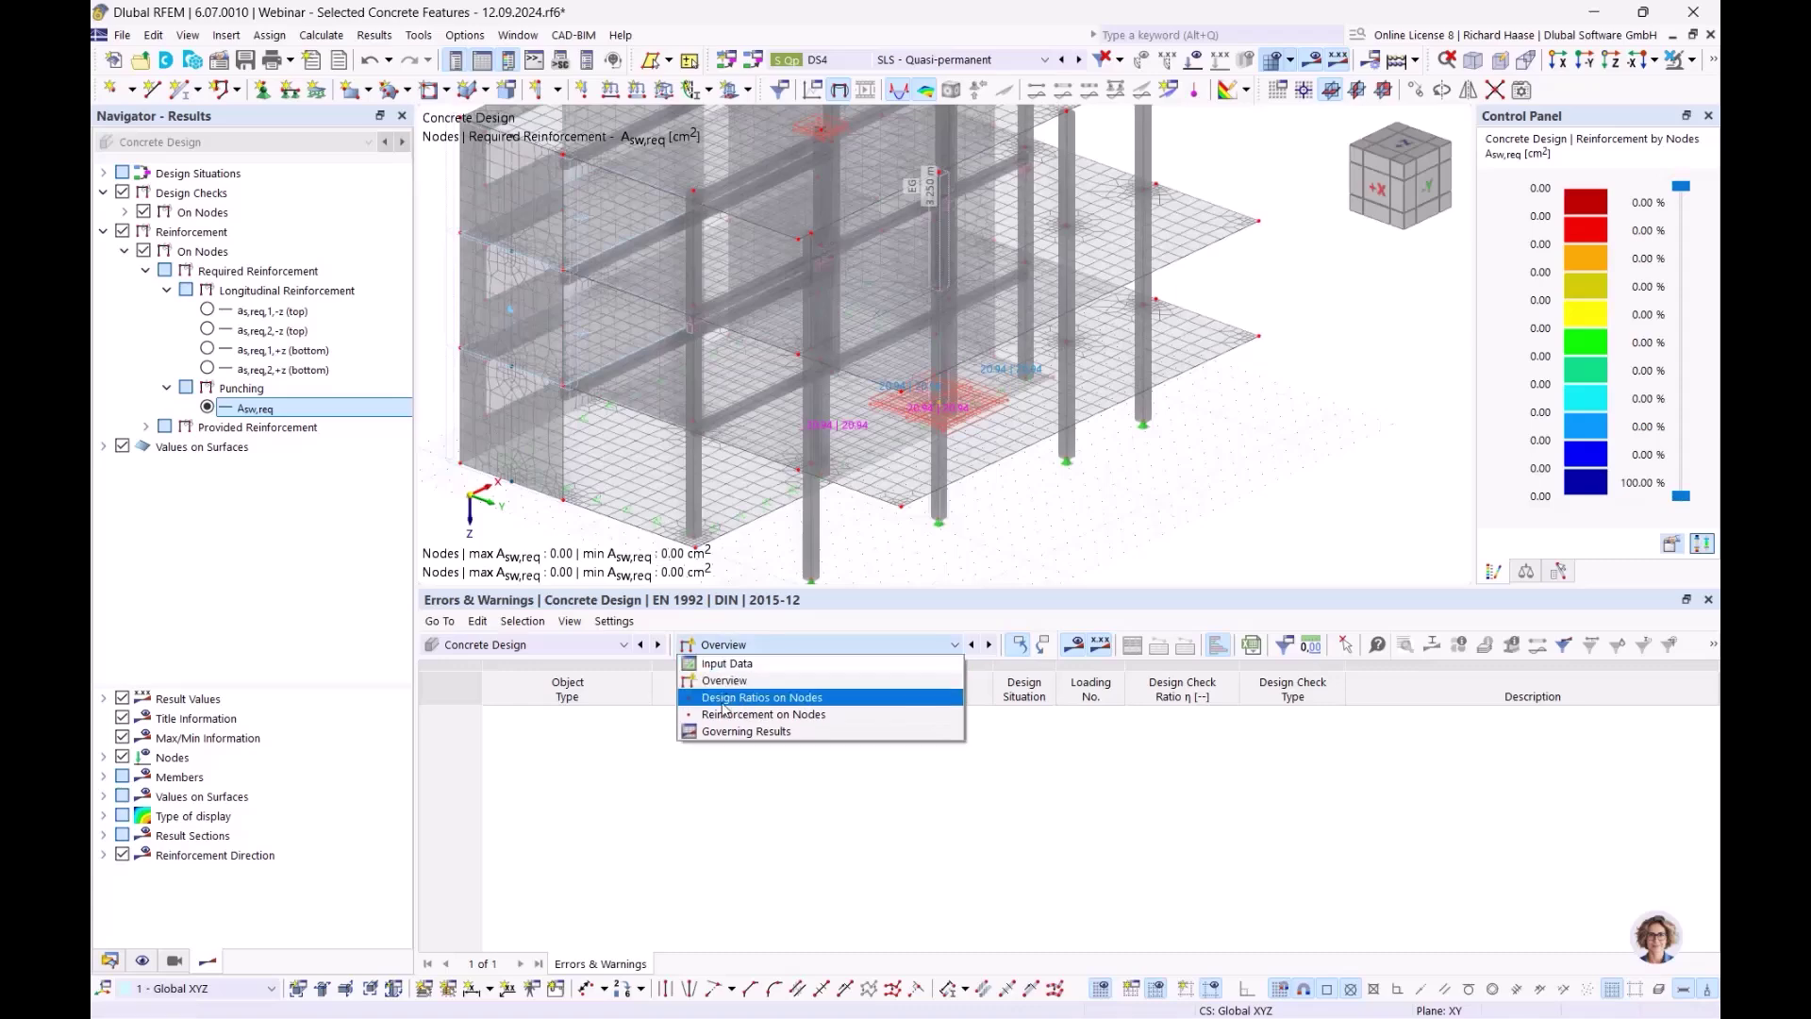
click(725, 705)
click(1290, 731)
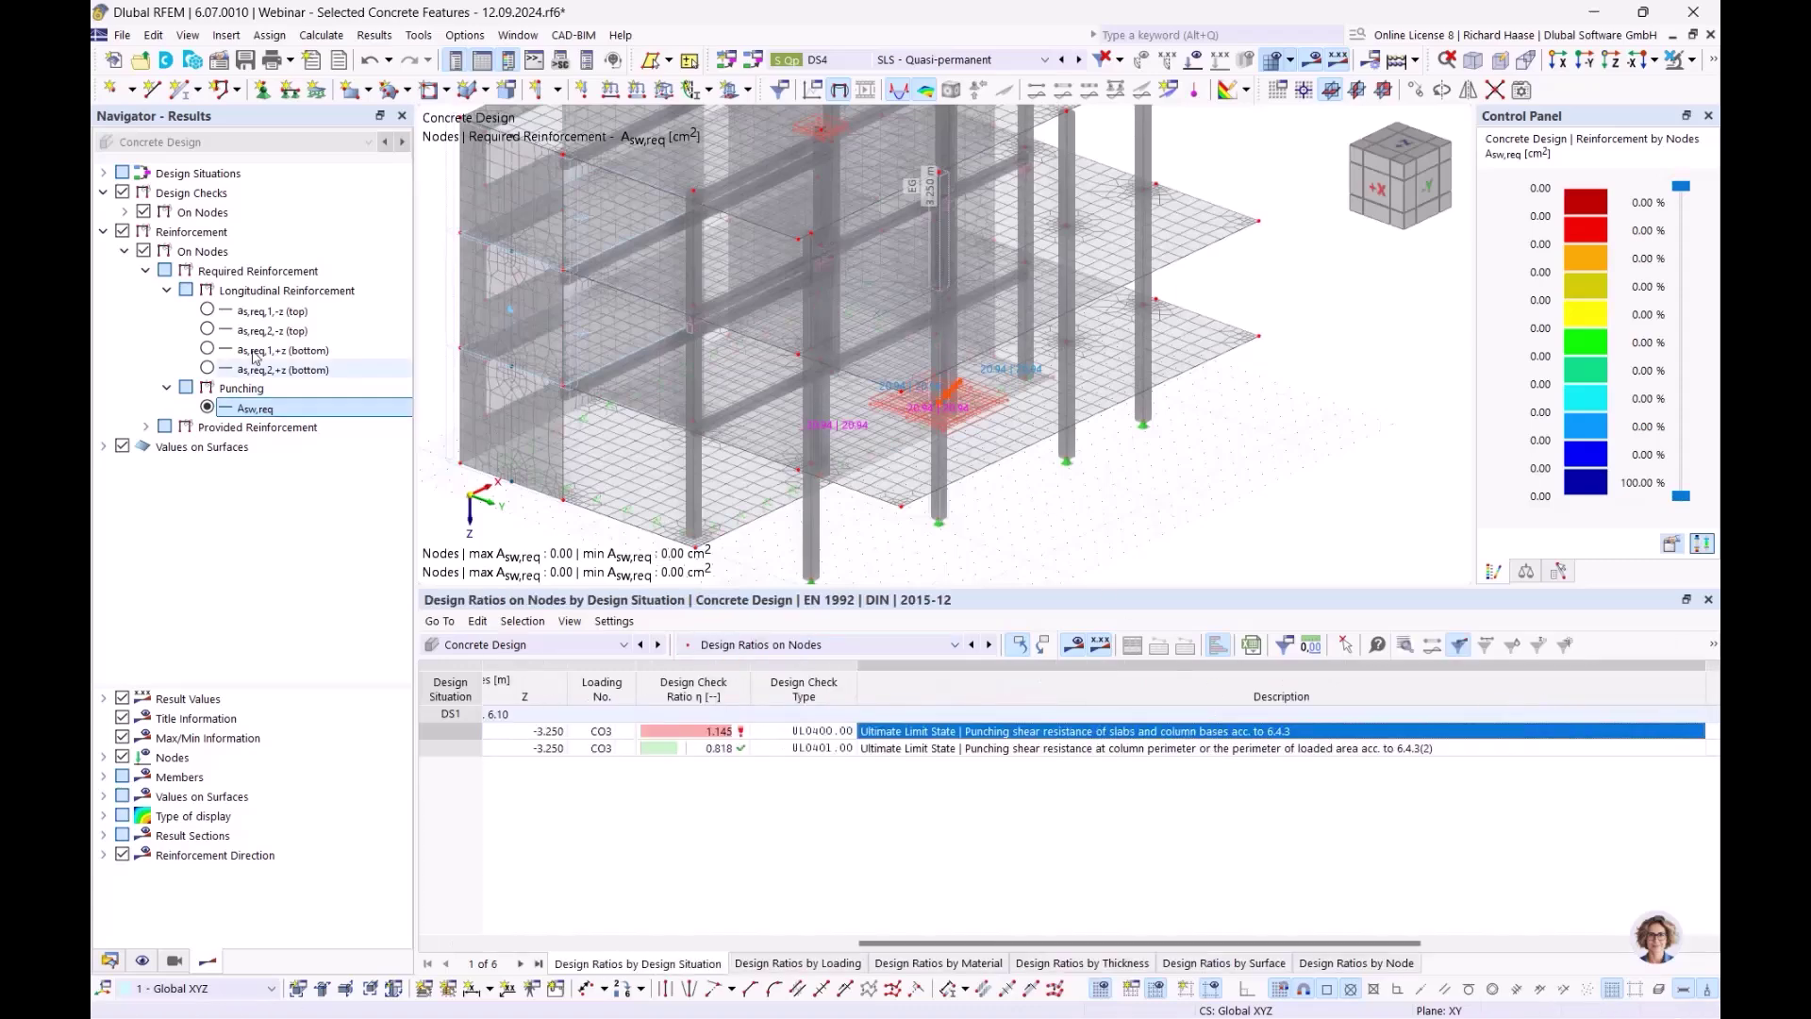
Display the required longitudinal reinforcement in turn for both top directions and both bottom directions, ending with as,req,2,+z
click(207, 312)
click(206, 330)
click(207, 349)
click(207, 368)
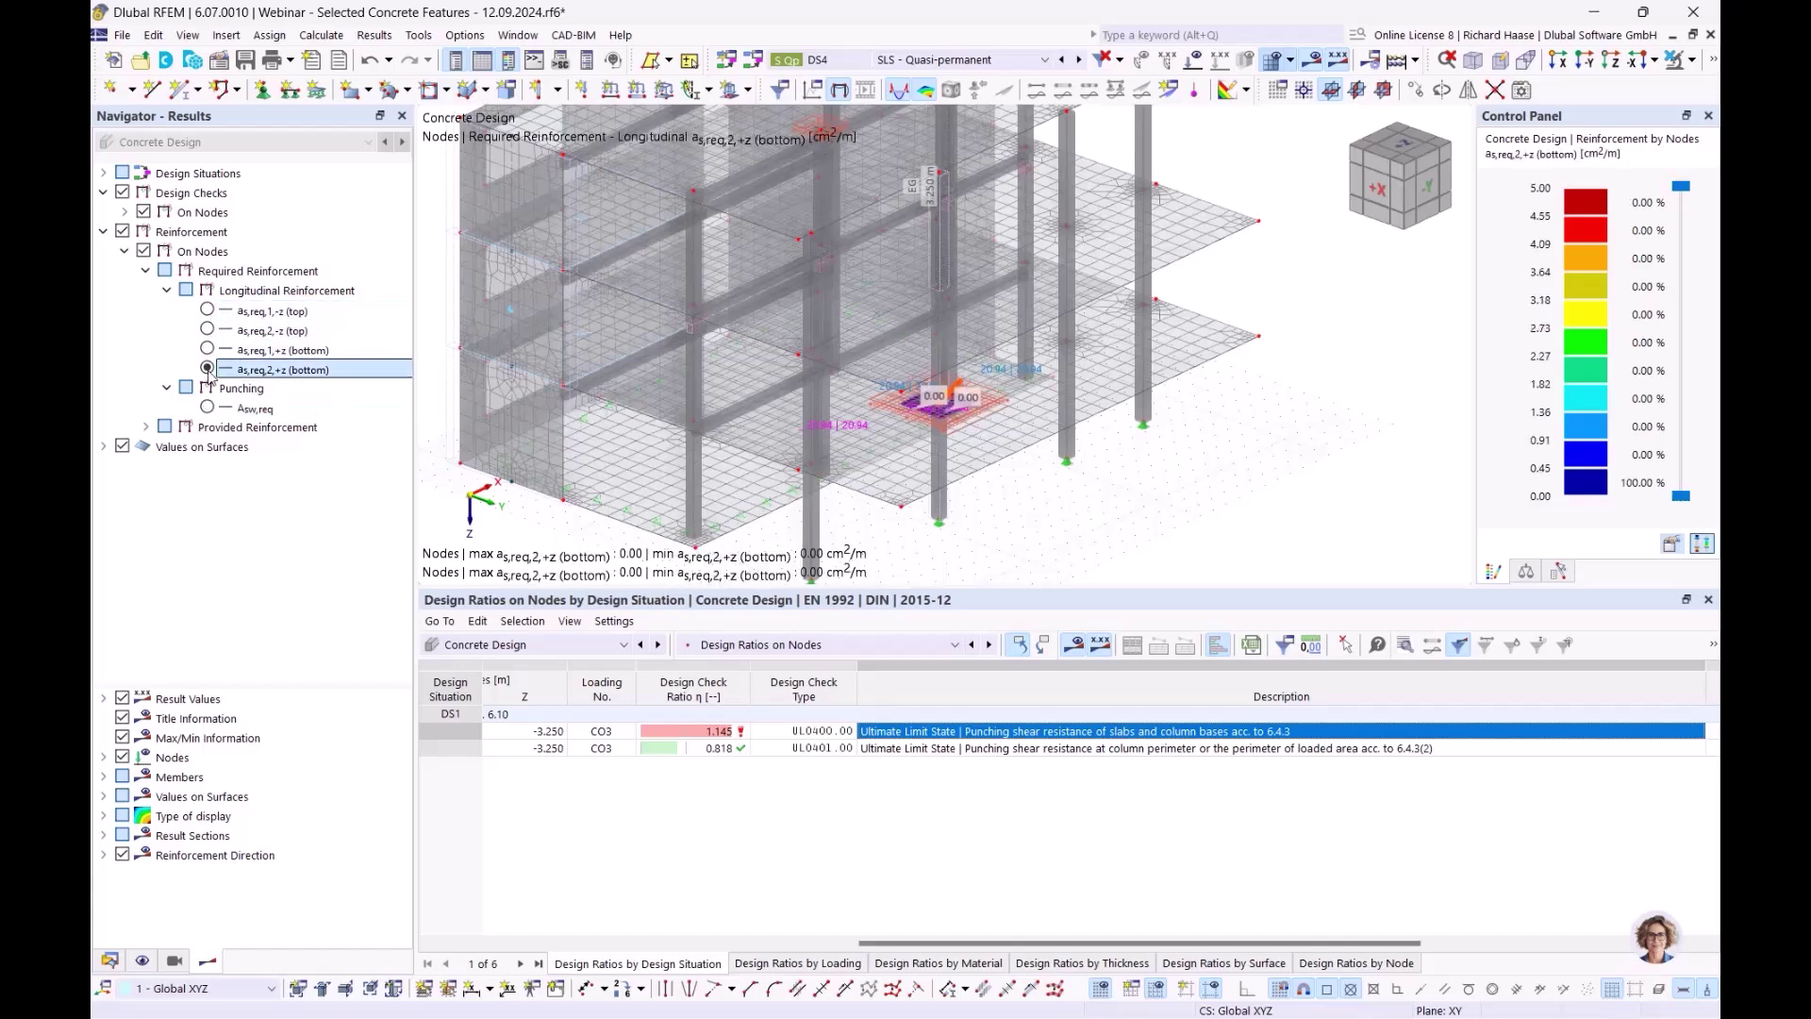
Replace concrete material 1, C35/45, with C30/37 from the material library, accepting deletion of the existing results
click(110, 961)
scroll(210, 217, up, 5)
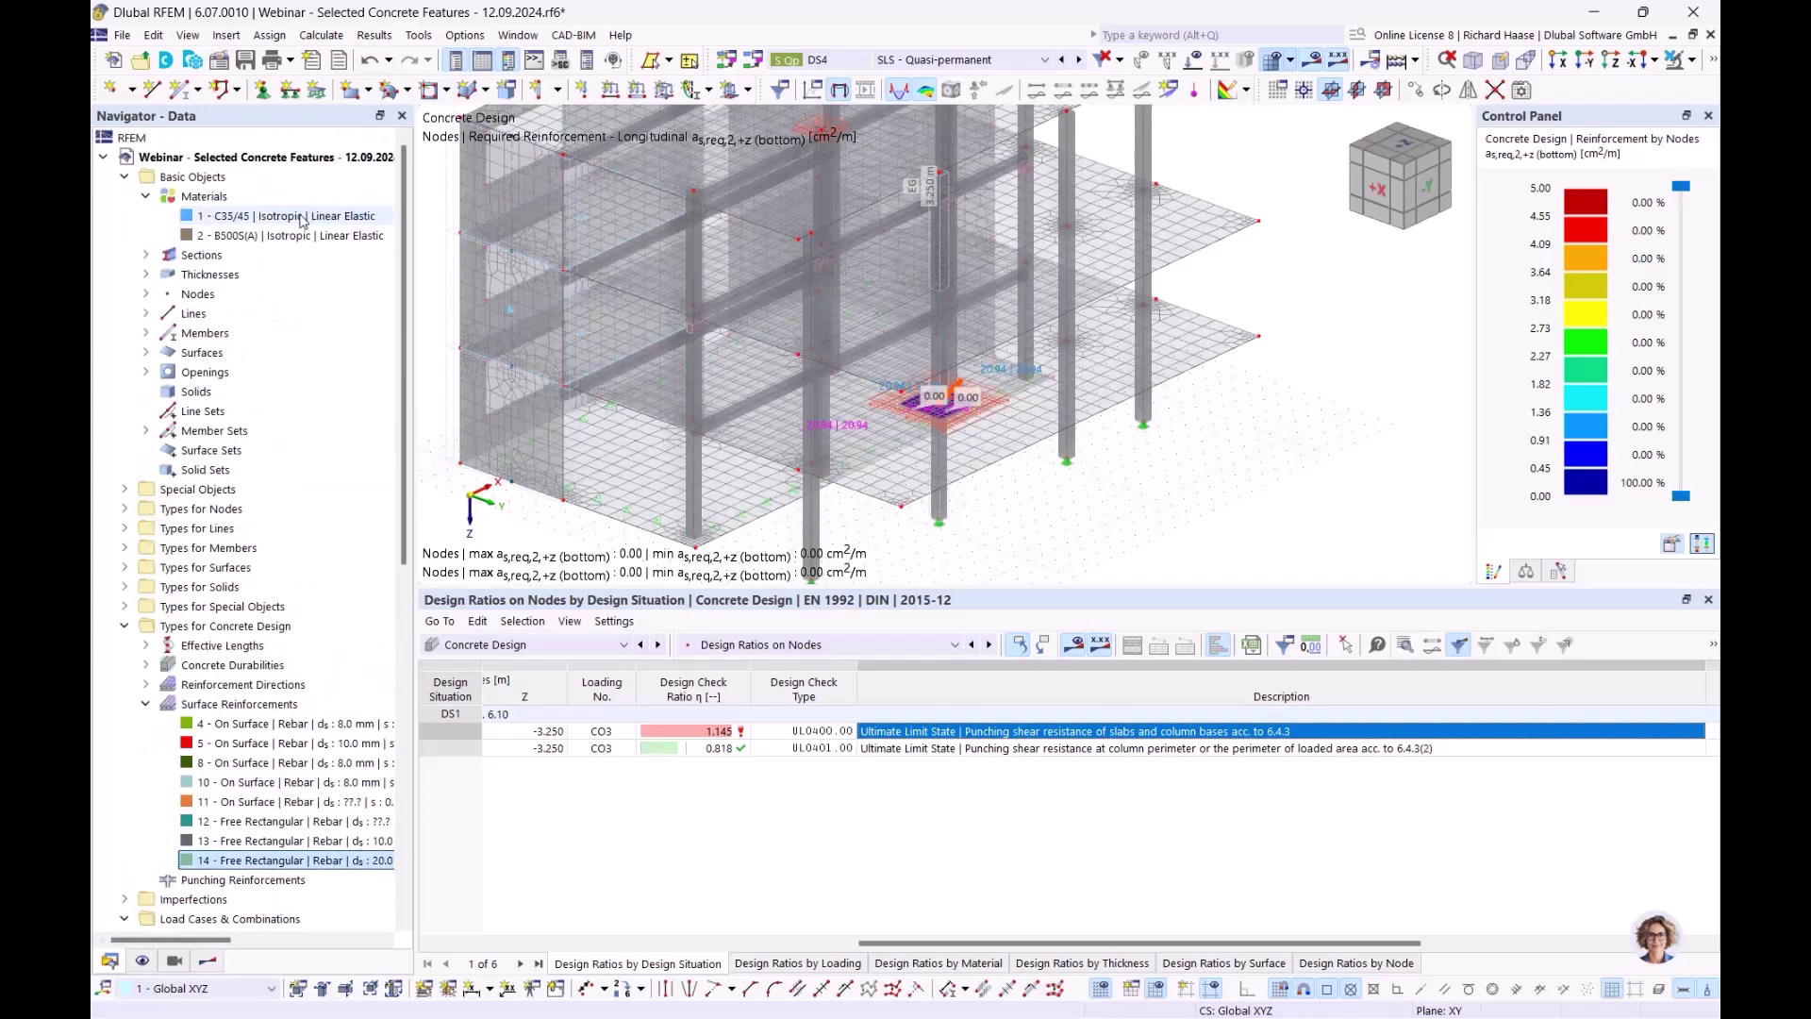
click(293, 219)
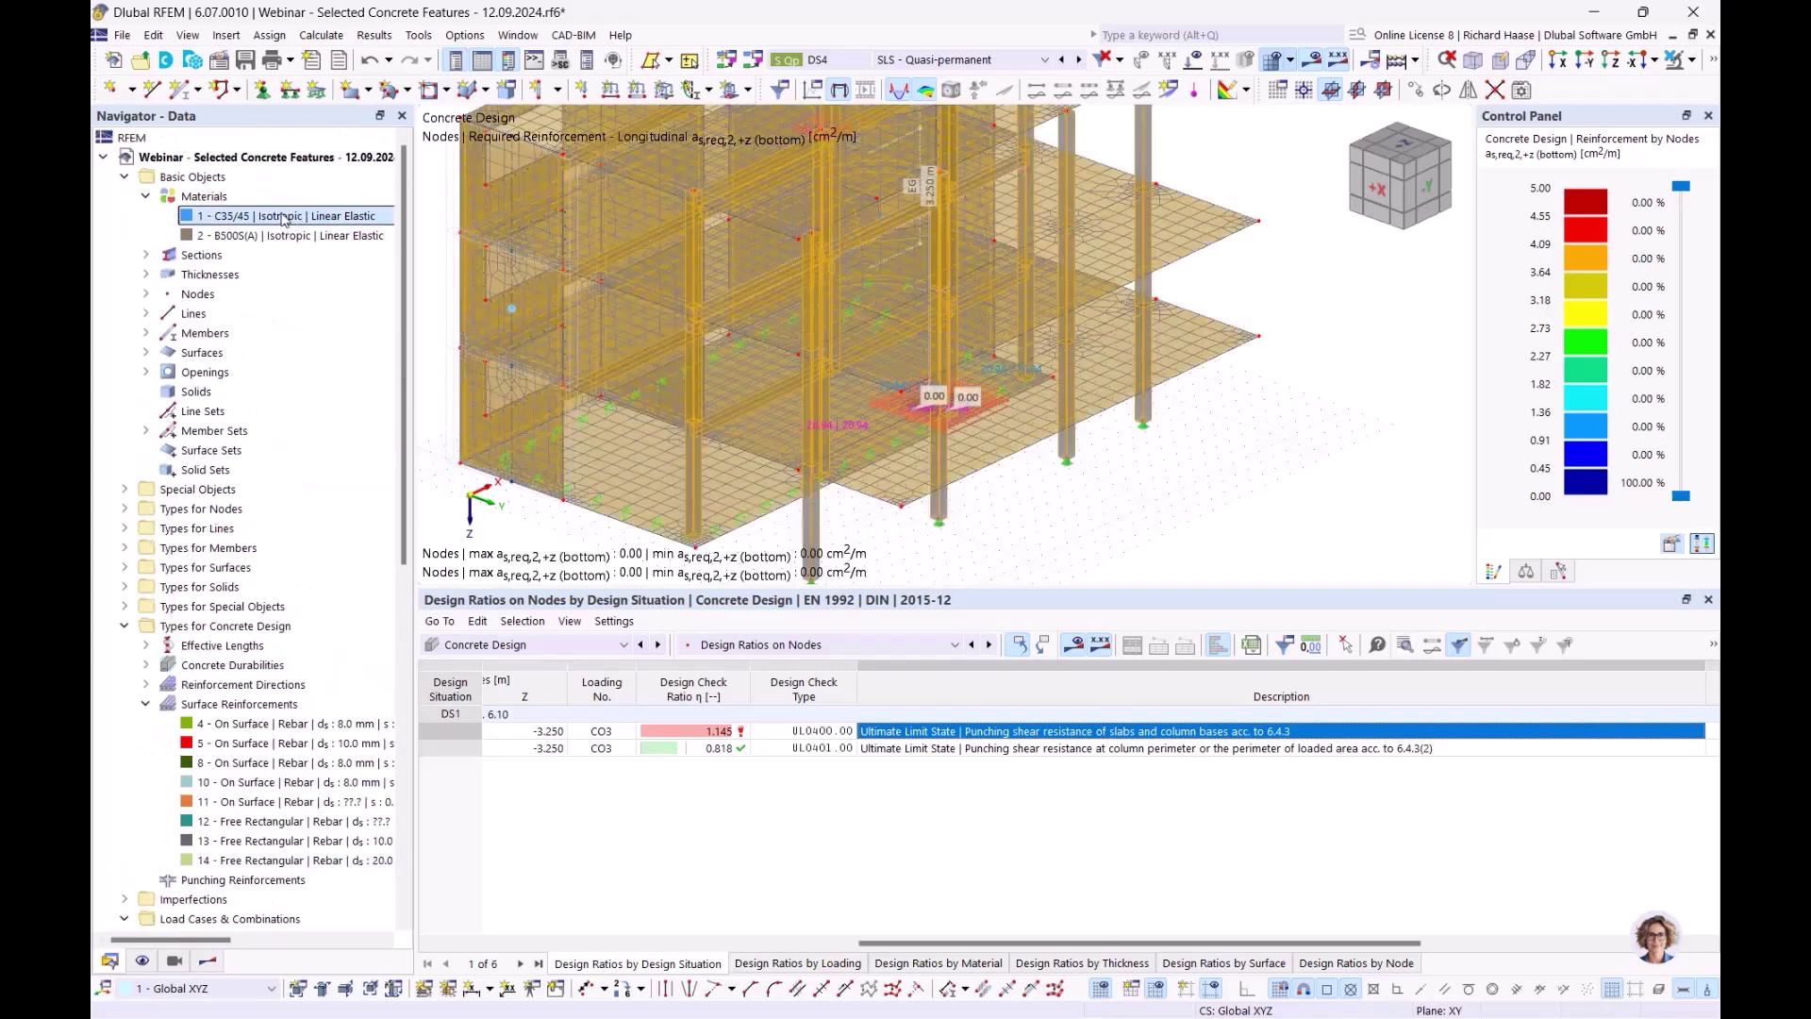
click(427, 321)
double_click(298, 218)
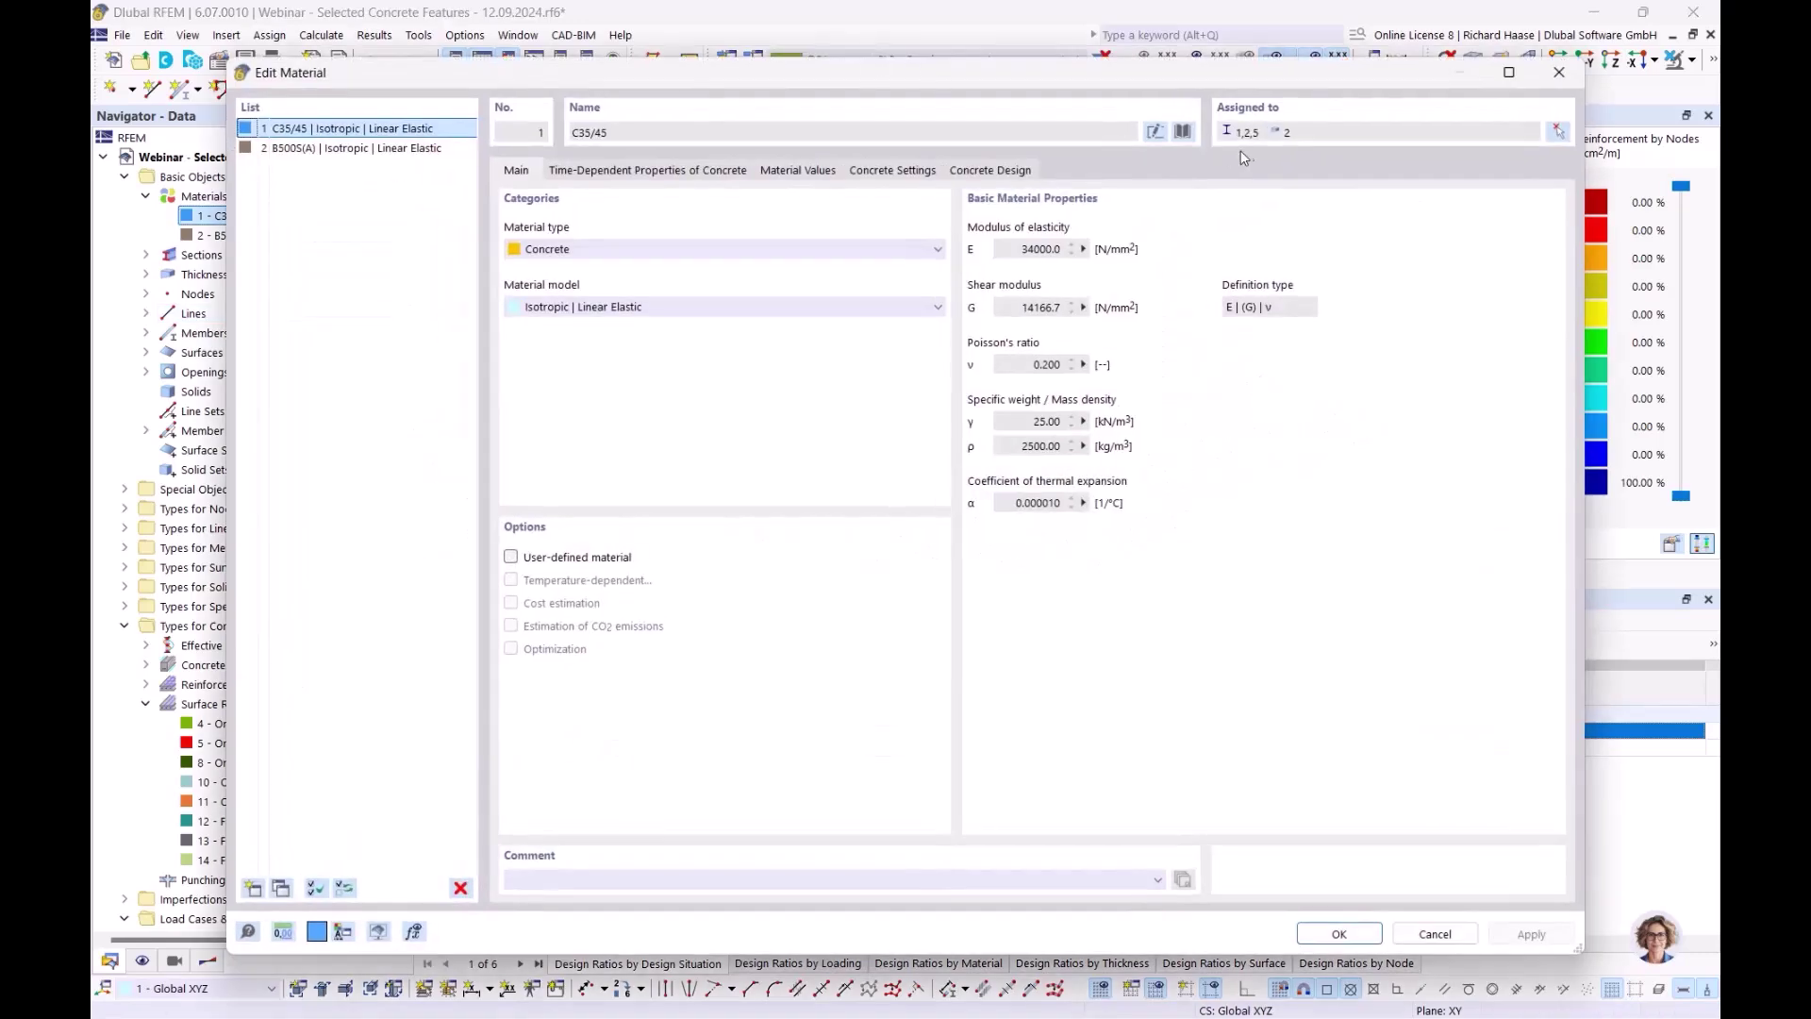
click(1183, 131)
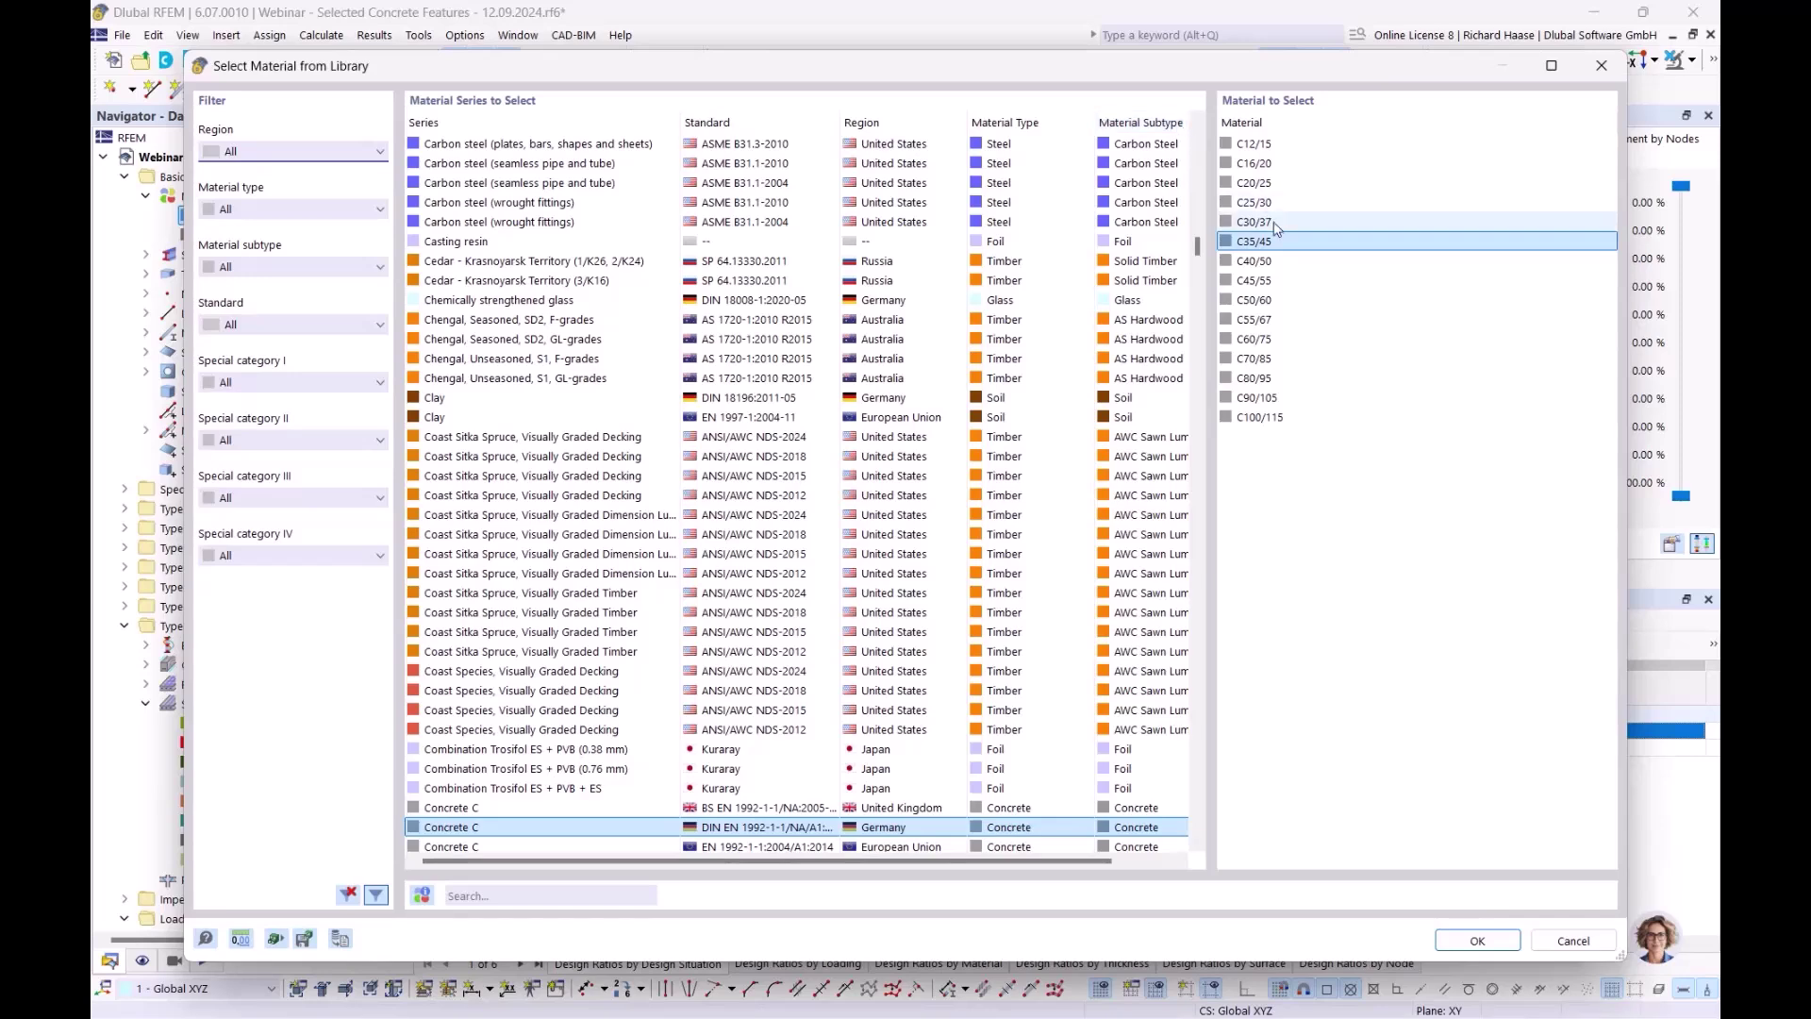
click(1273, 223)
click(1477, 940)
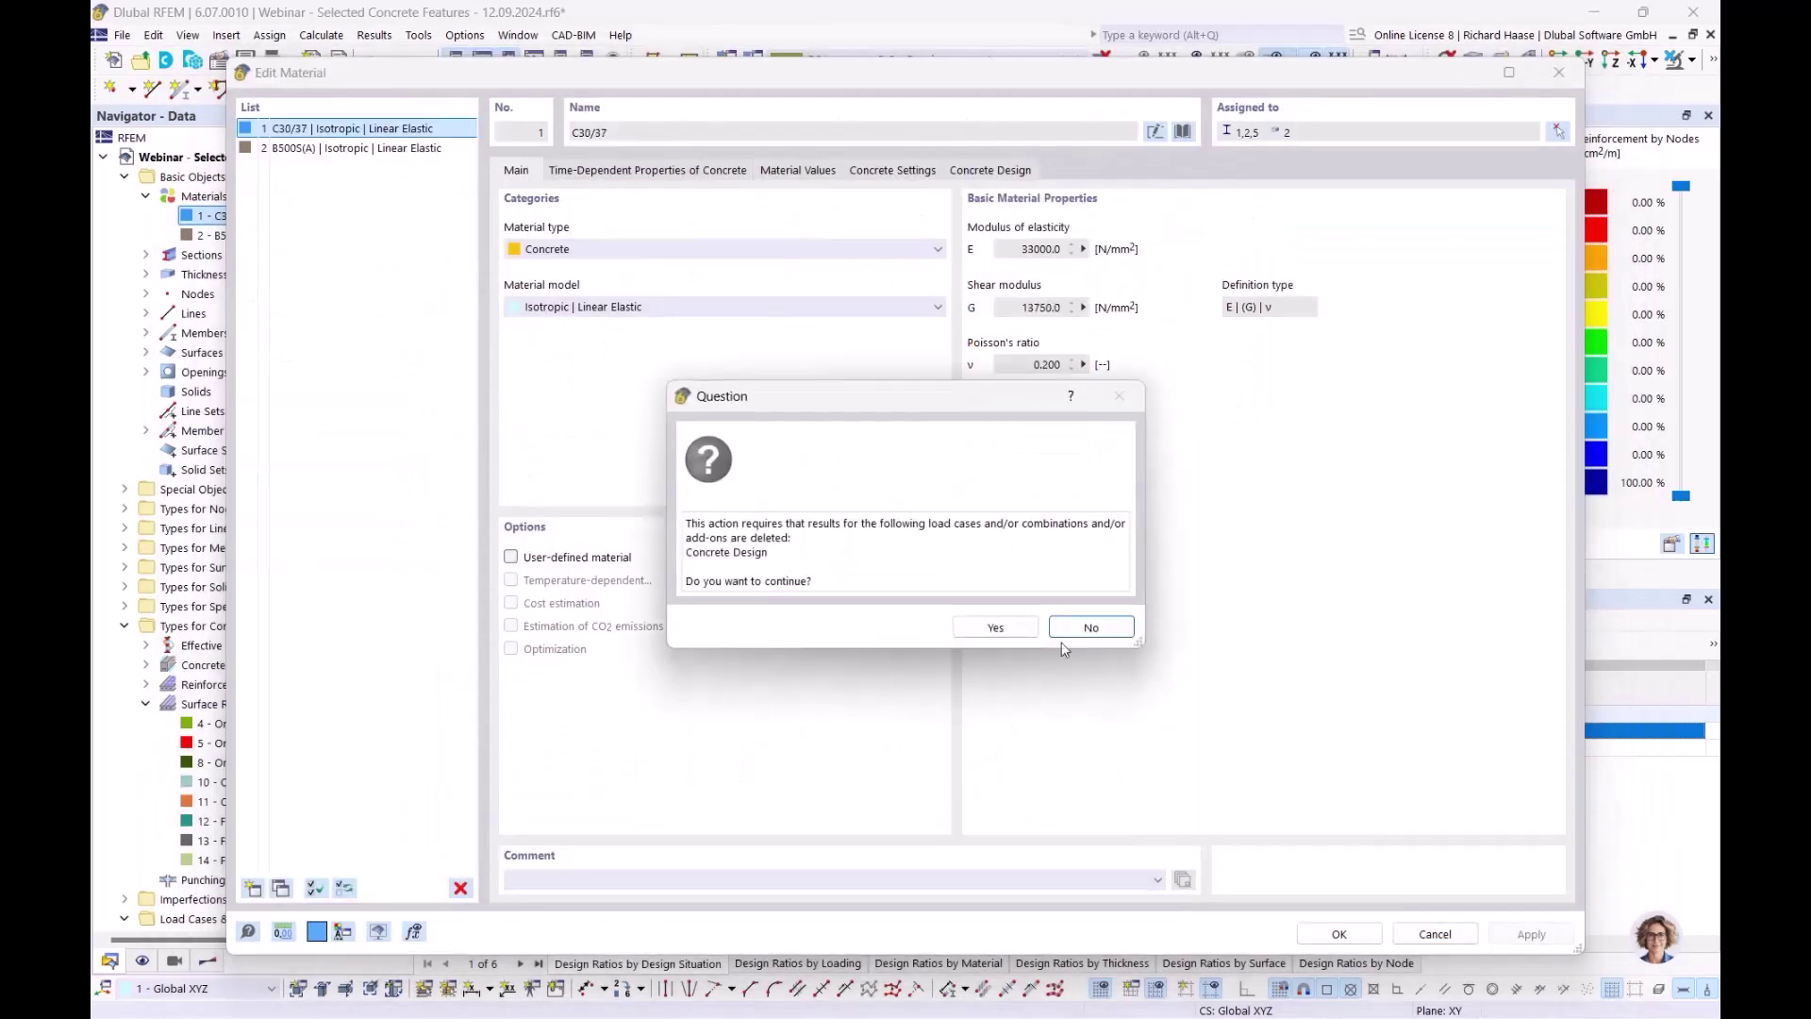
click(995, 627)
click(1306, 941)
click(982, 609)
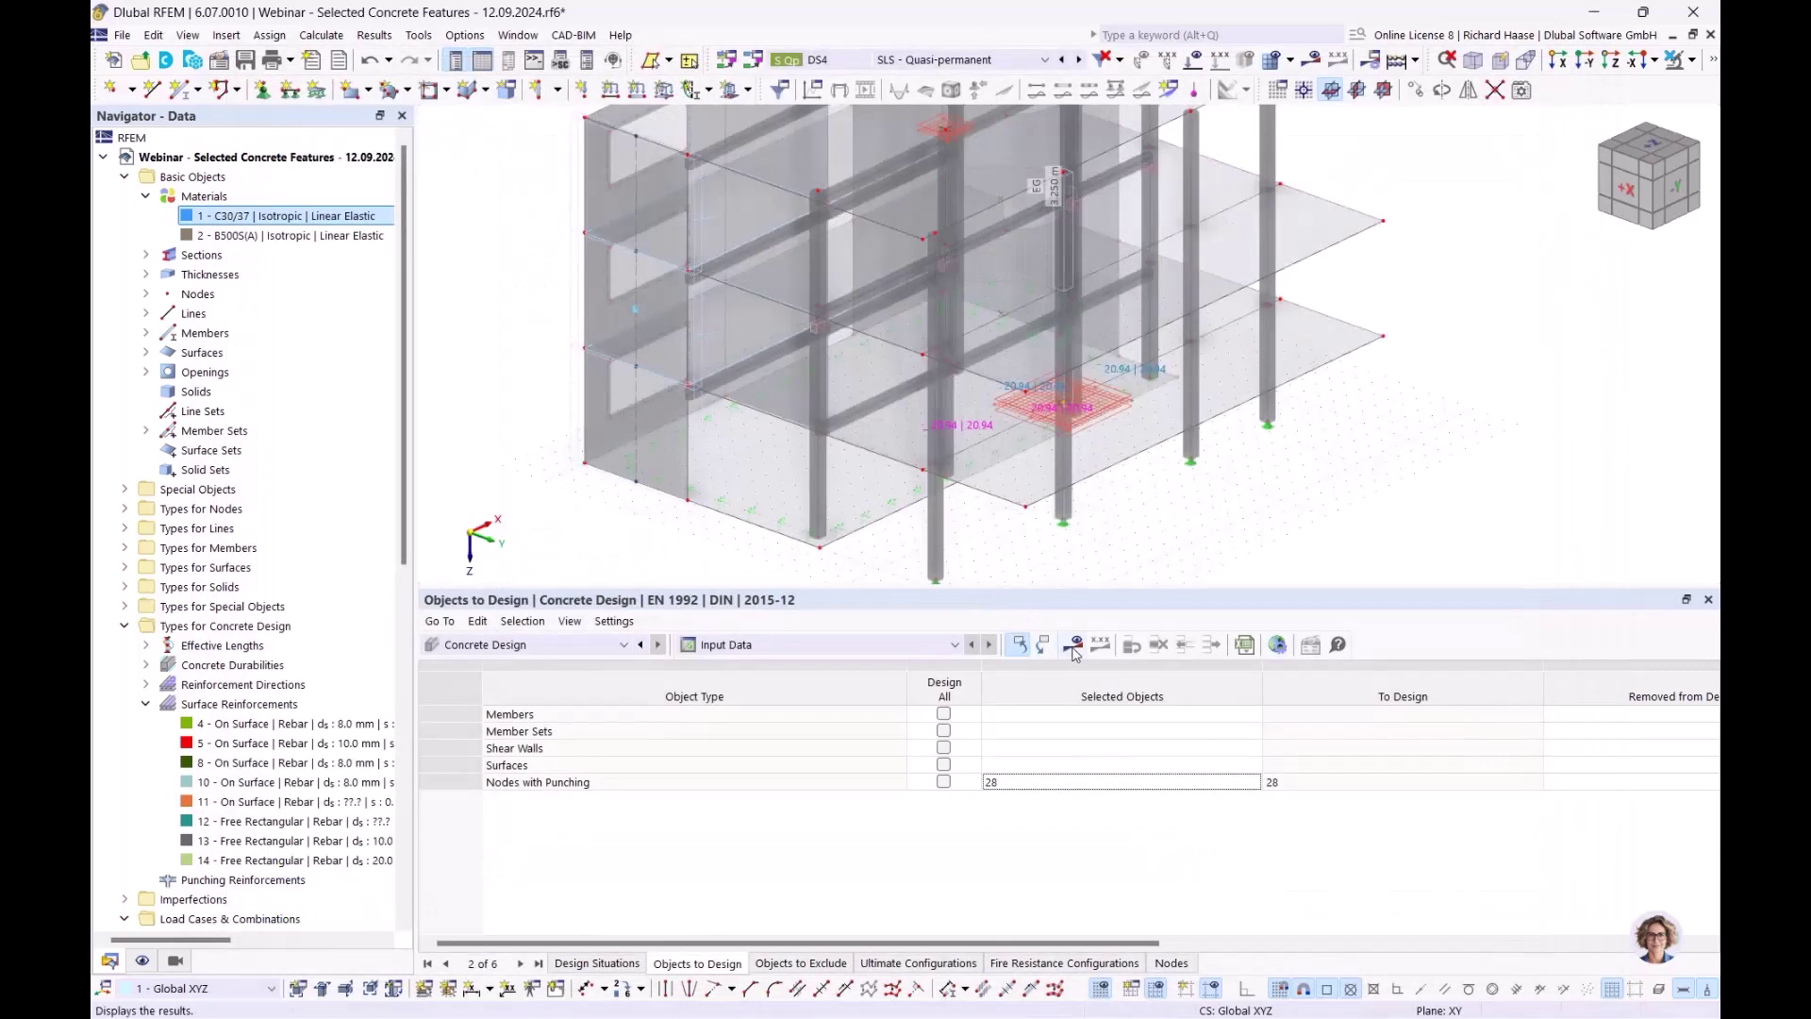
Recalculate the concrete design with the C30/37 concrete and display the required punching reinforcement Asw,req
click(1074, 649)
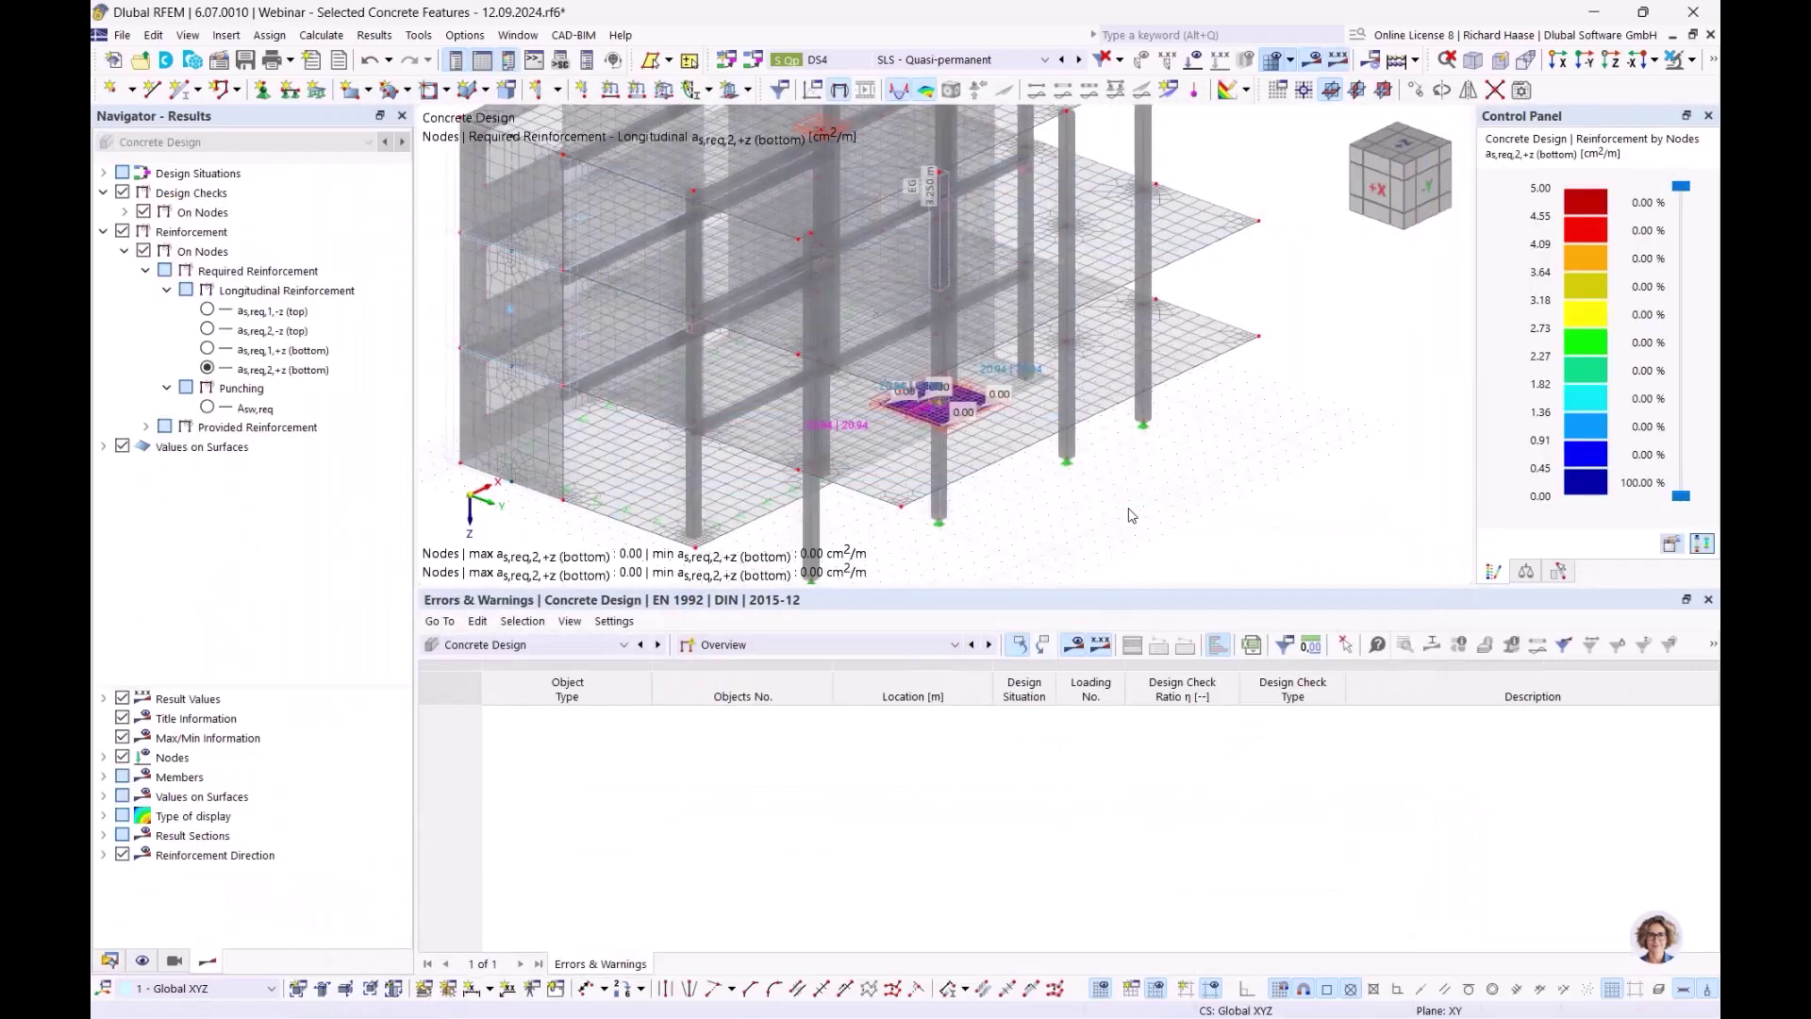
click(207, 407)
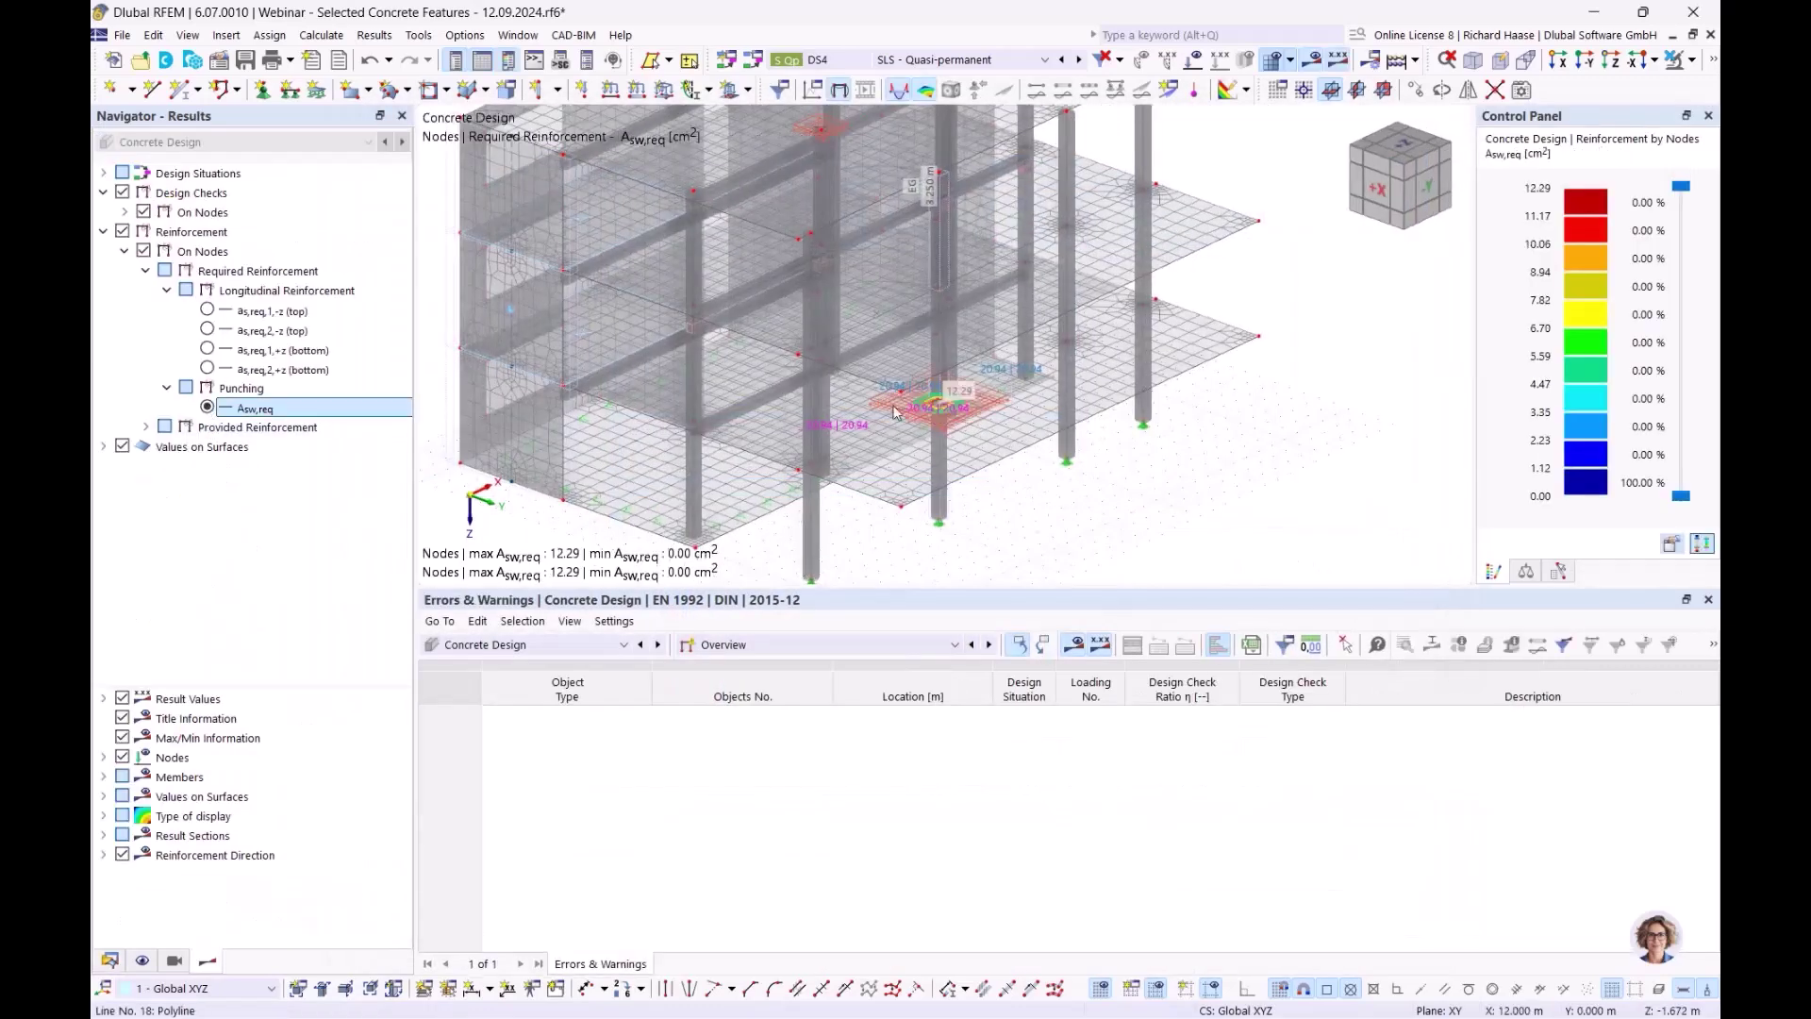
Examine the required punching reinforcement perimeters around the column at node 28 up close
click(109, 960)
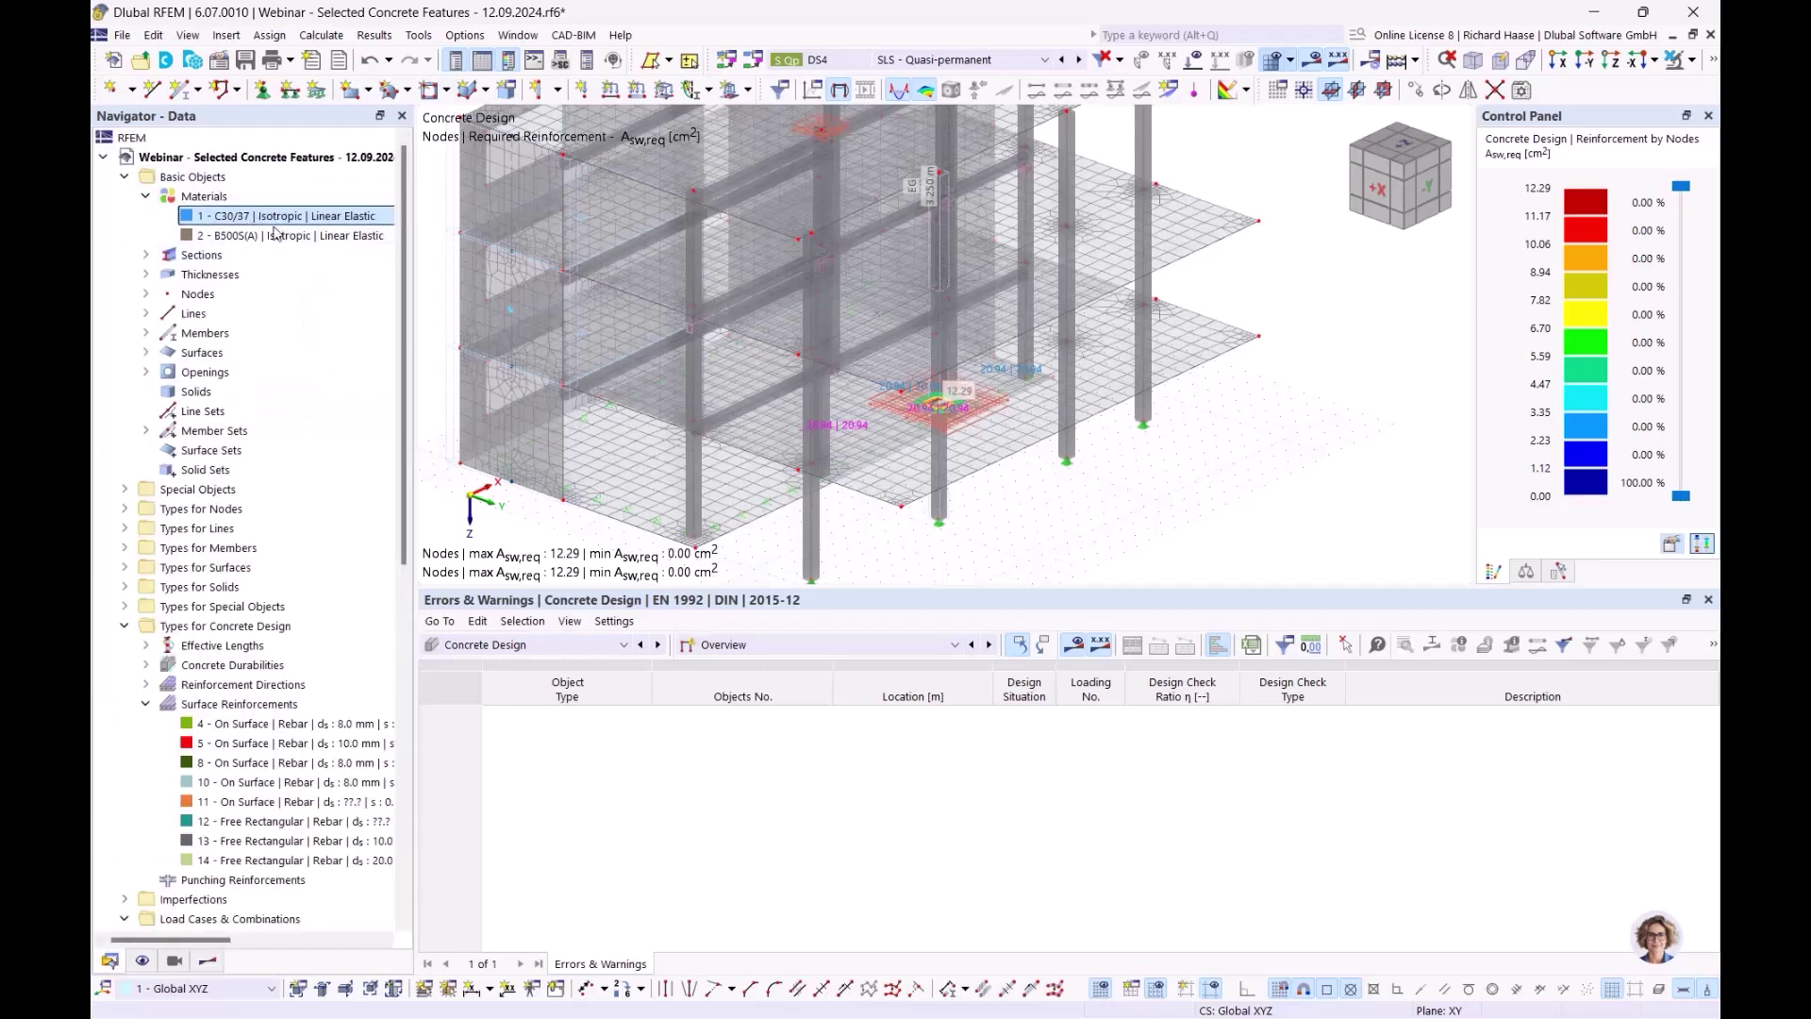
ctrl+middle_drag(1228, 509, 1217, 536)
scroll(1218, 536, up, 8)
scroll(1187, 370, up, 5)
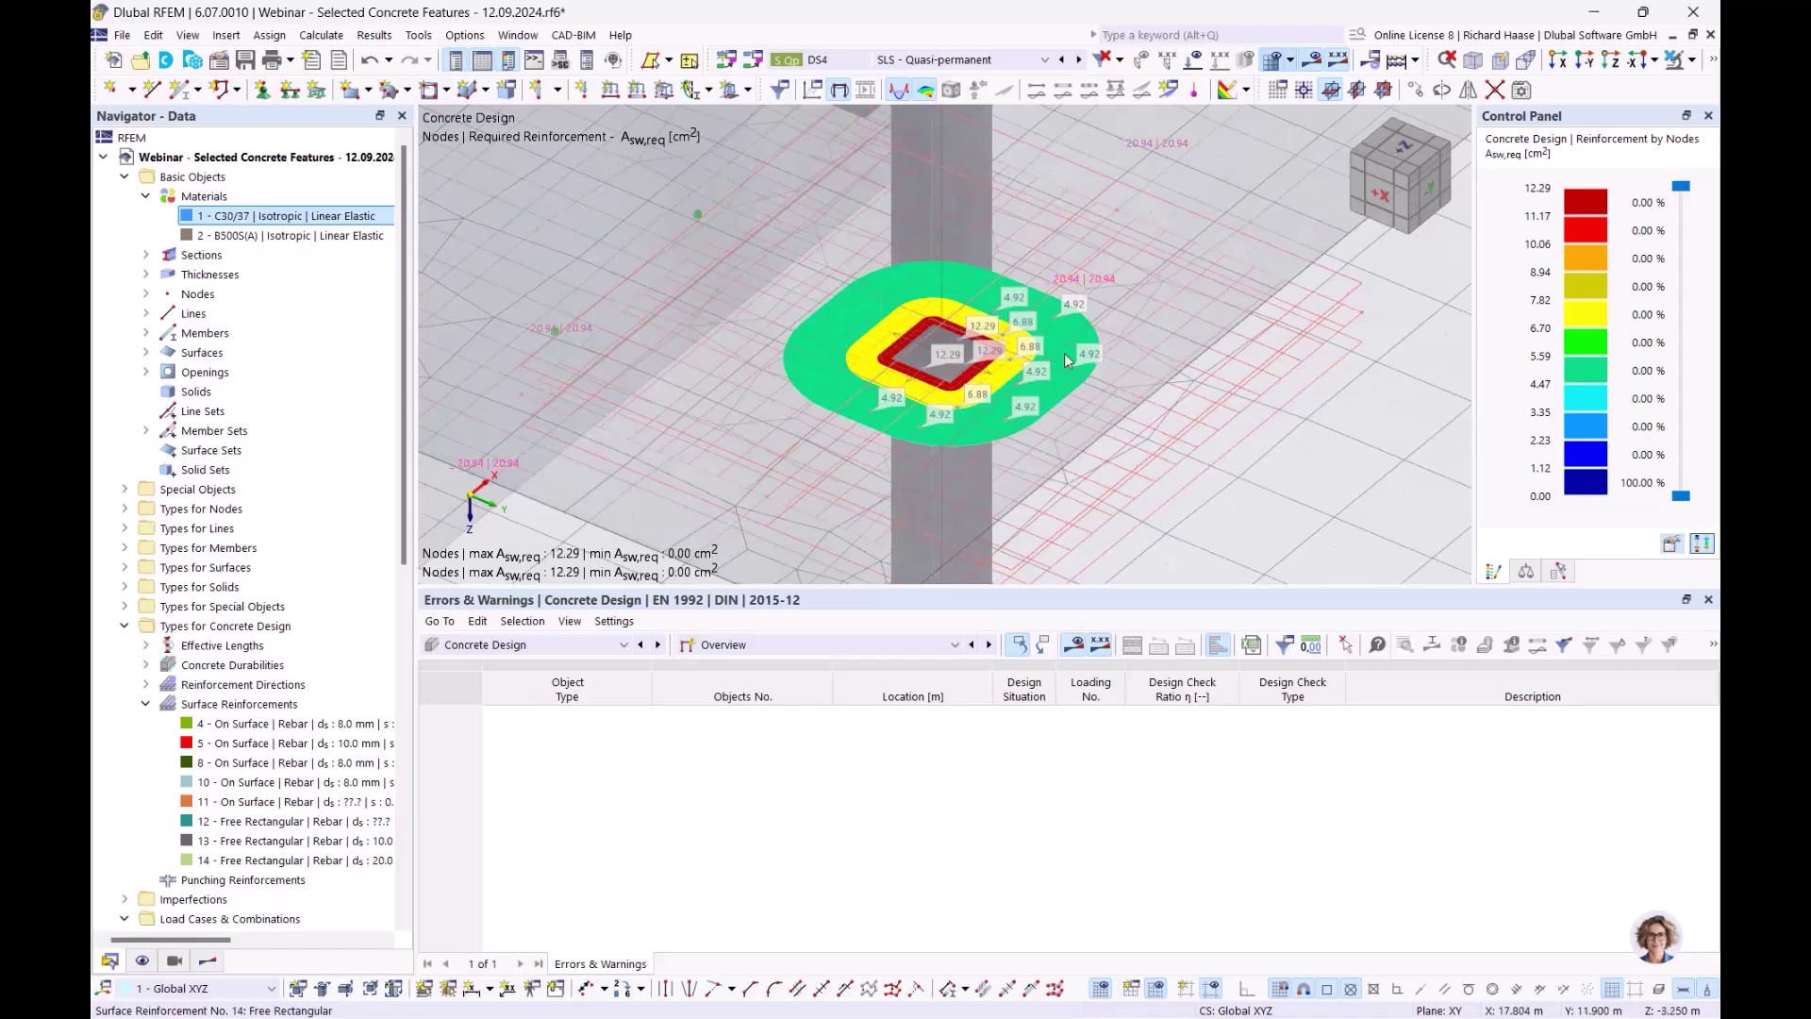
Show the concrete design ratios on nodes and compare them with the required punching reinforcement at node 28
click(208, 960)
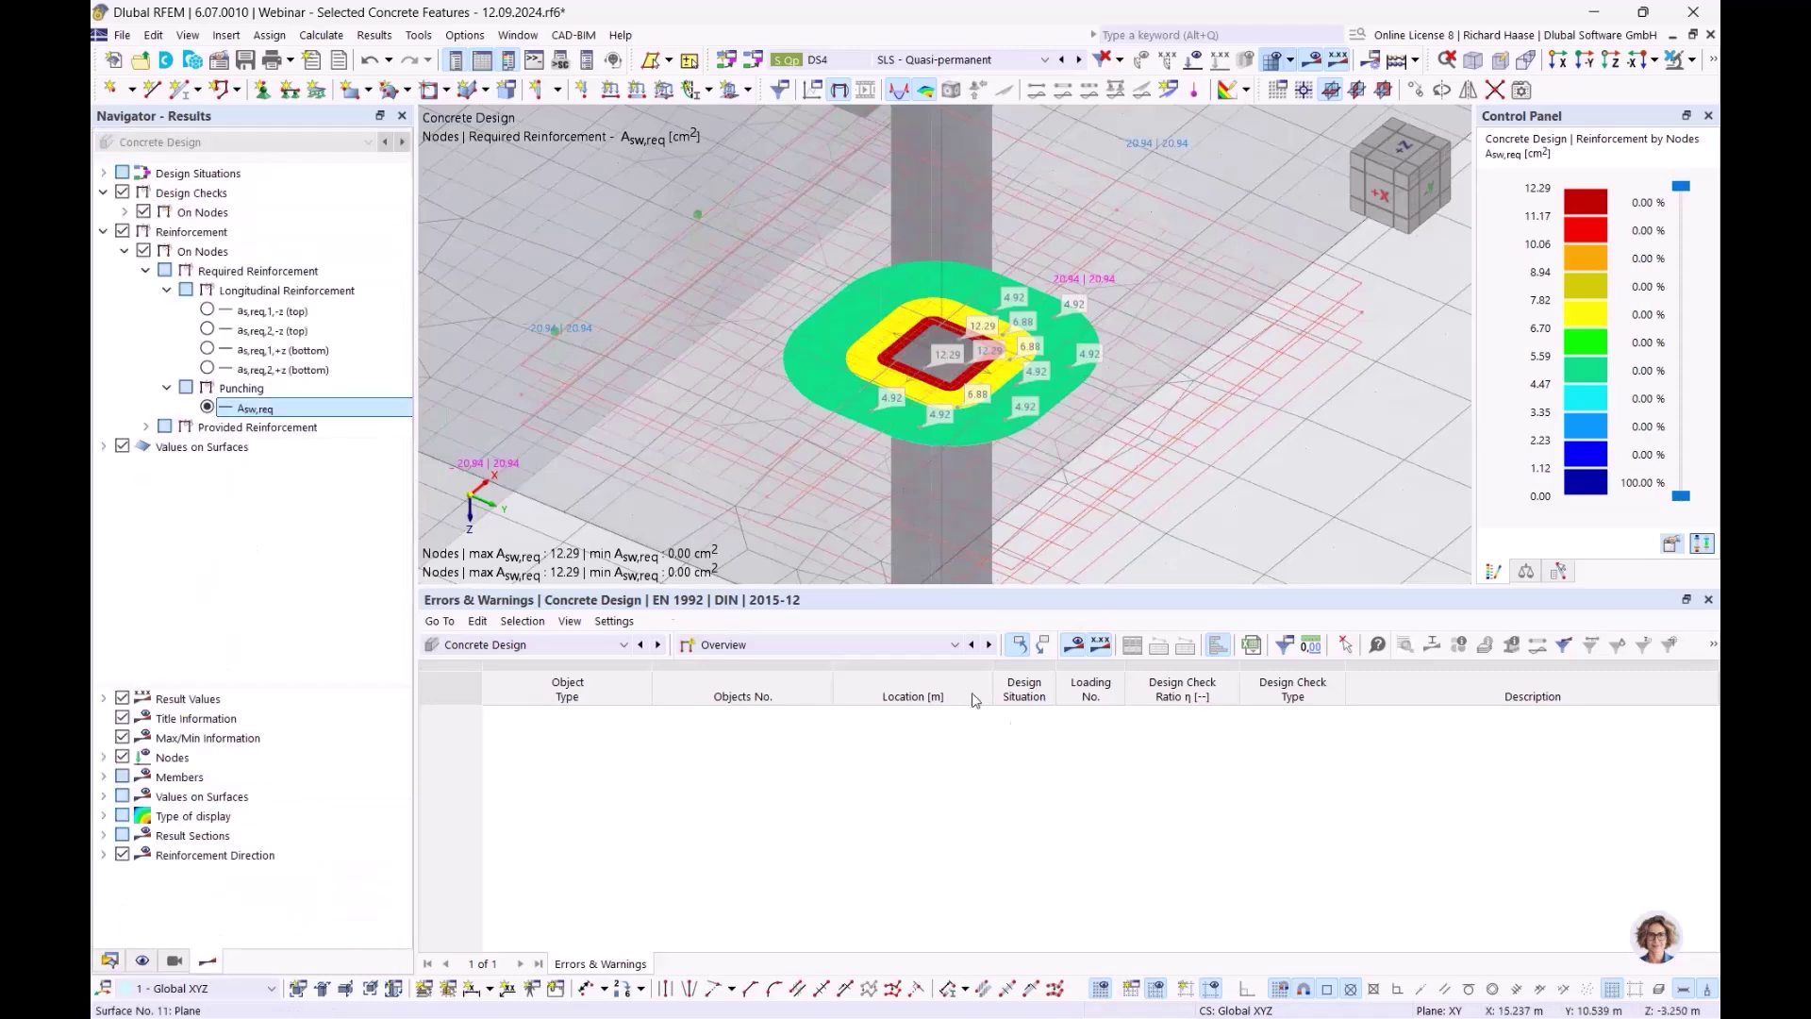
click(788, 644)
click(764, 680)
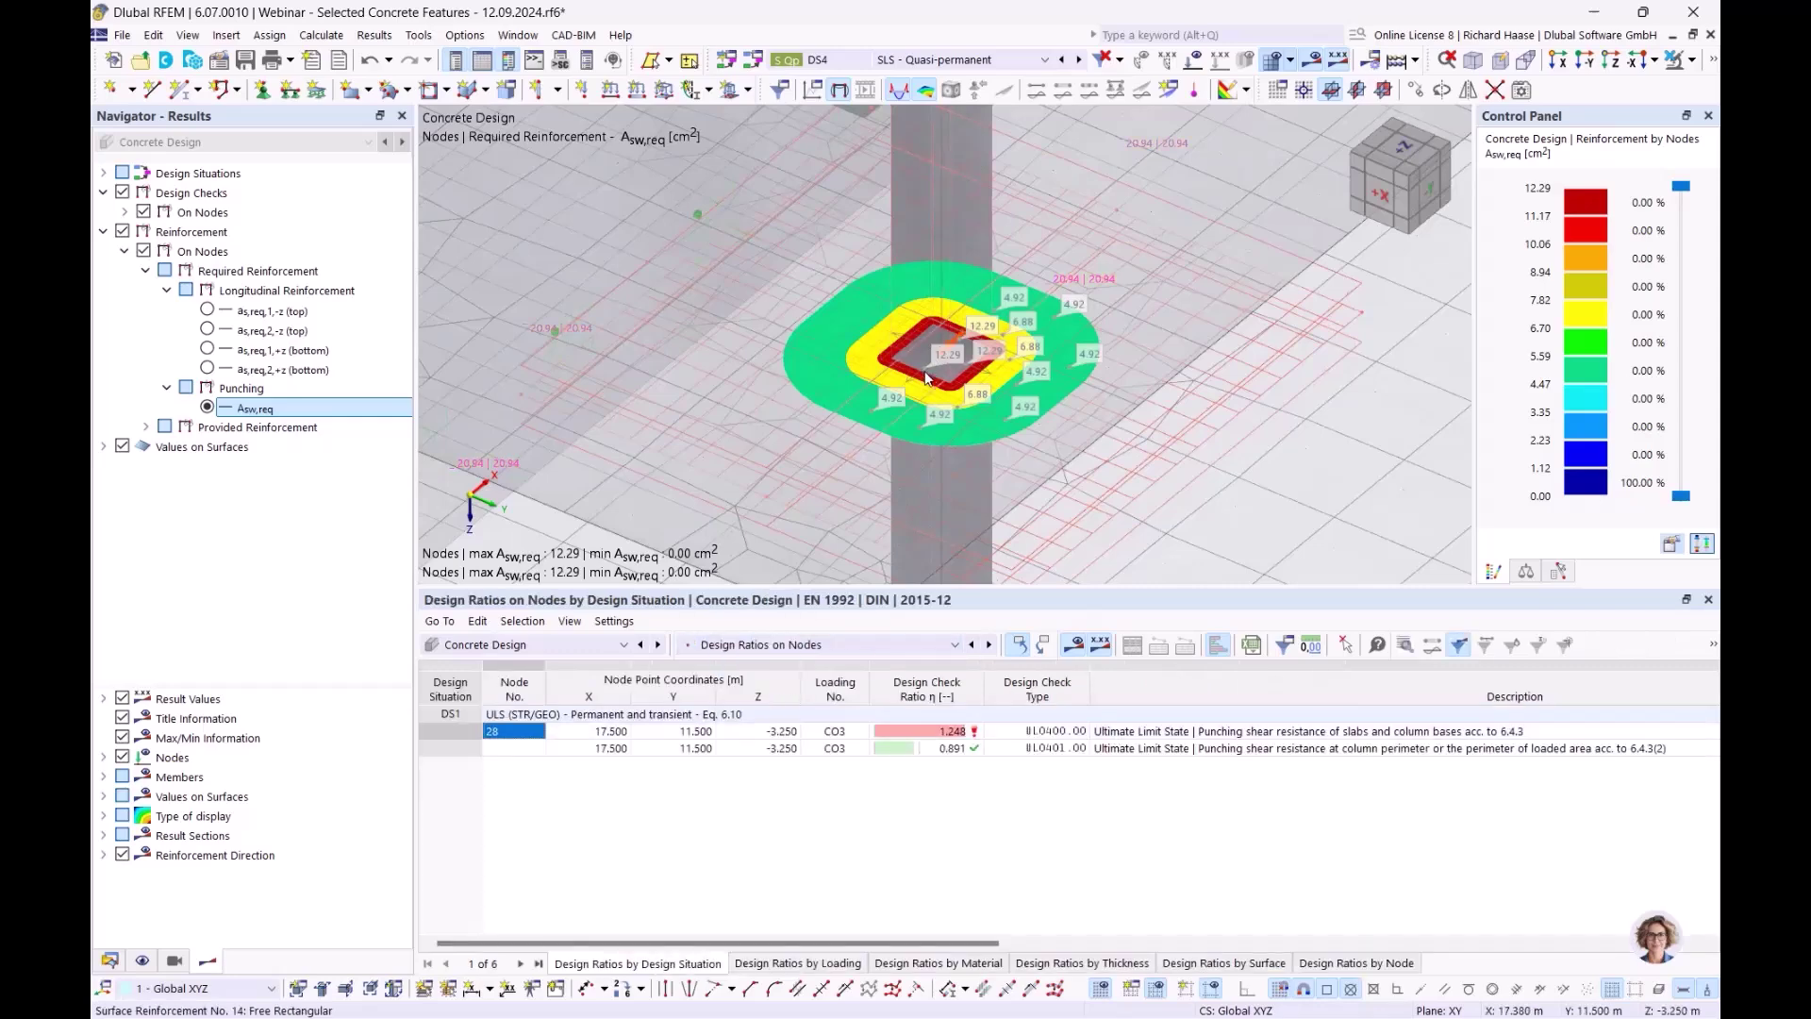
scroll(919, 378, up, 2)
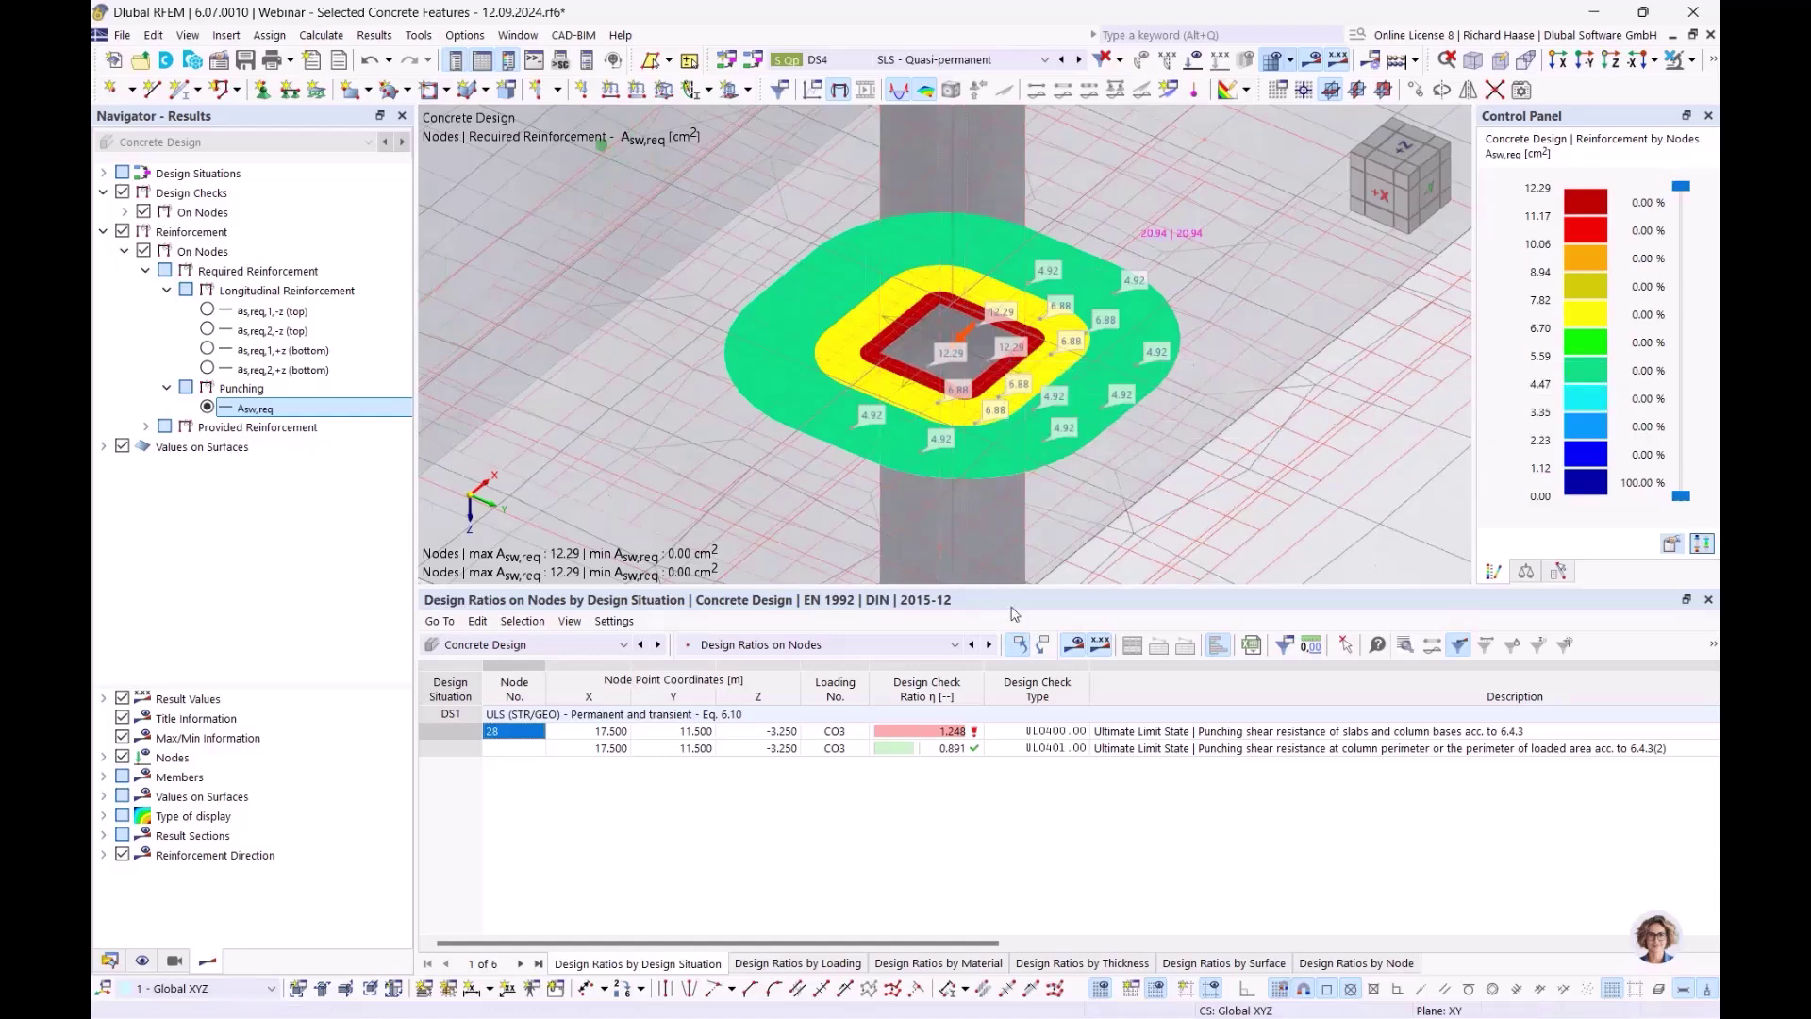
Create a new punching reinforcement for node 28, keeping the Vertical type and Uniform placement
double_click(955, 353)
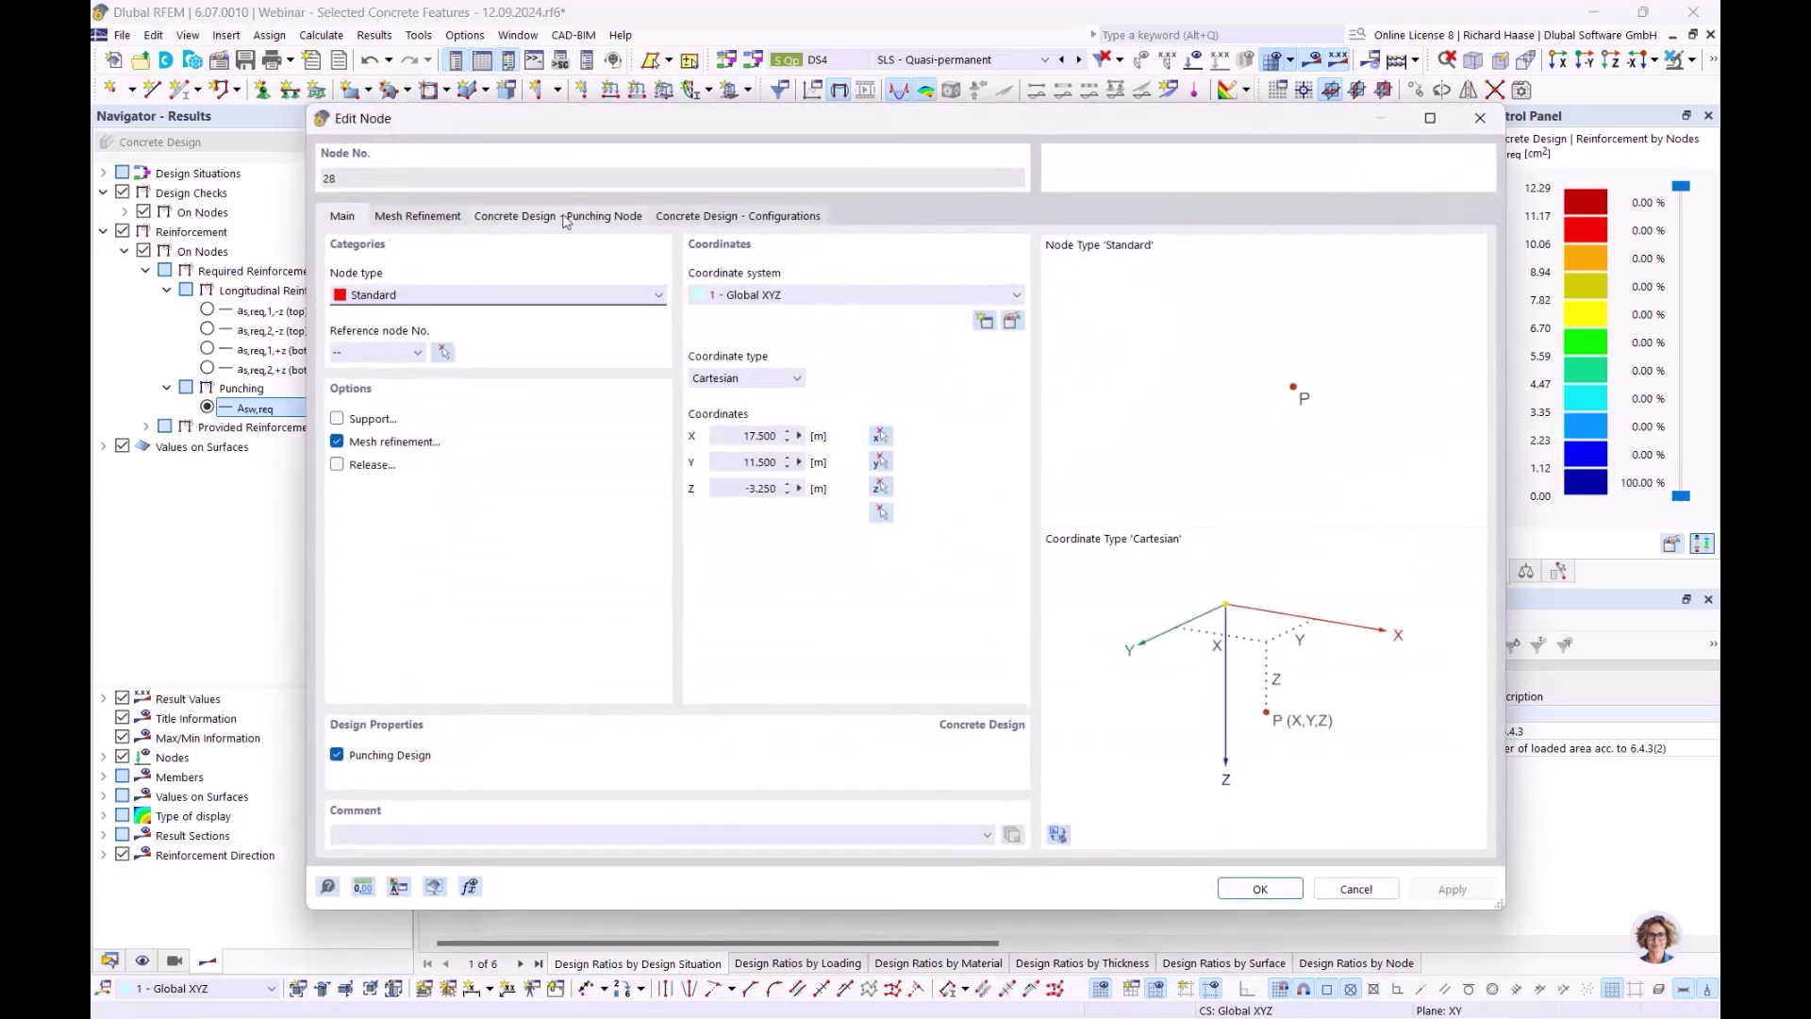
click(605, 219)
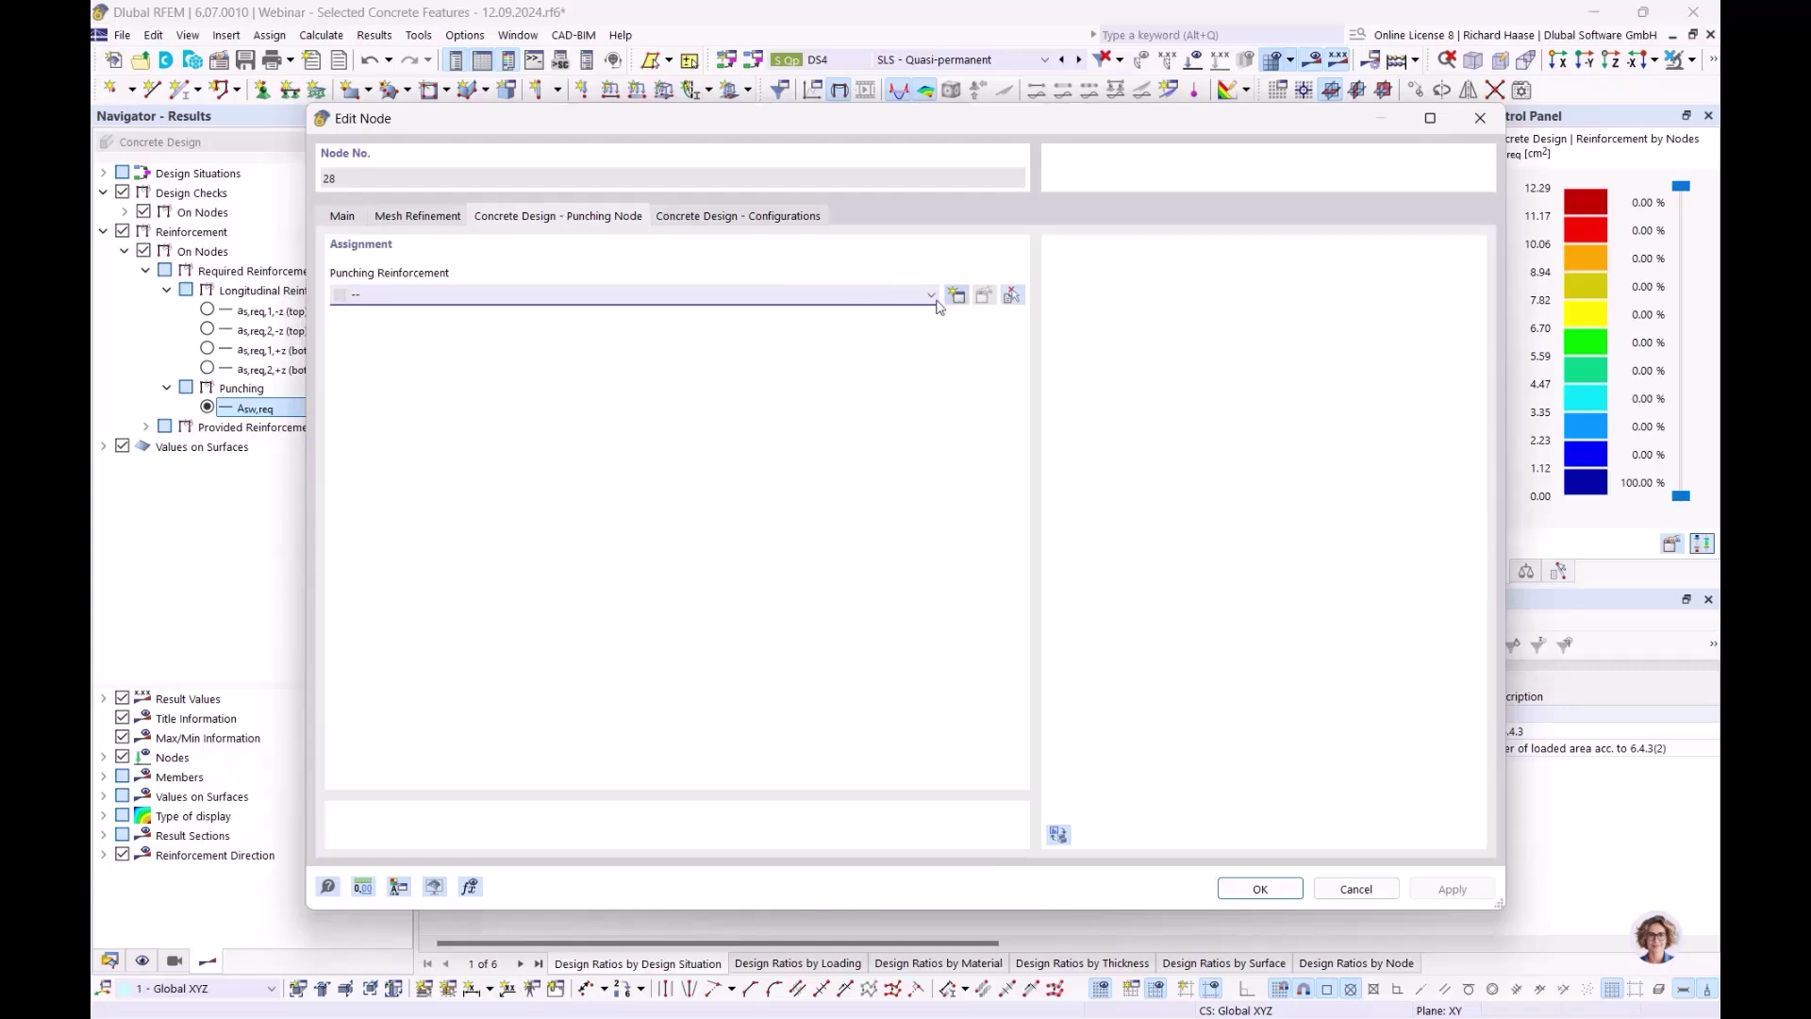
click(956, 297)
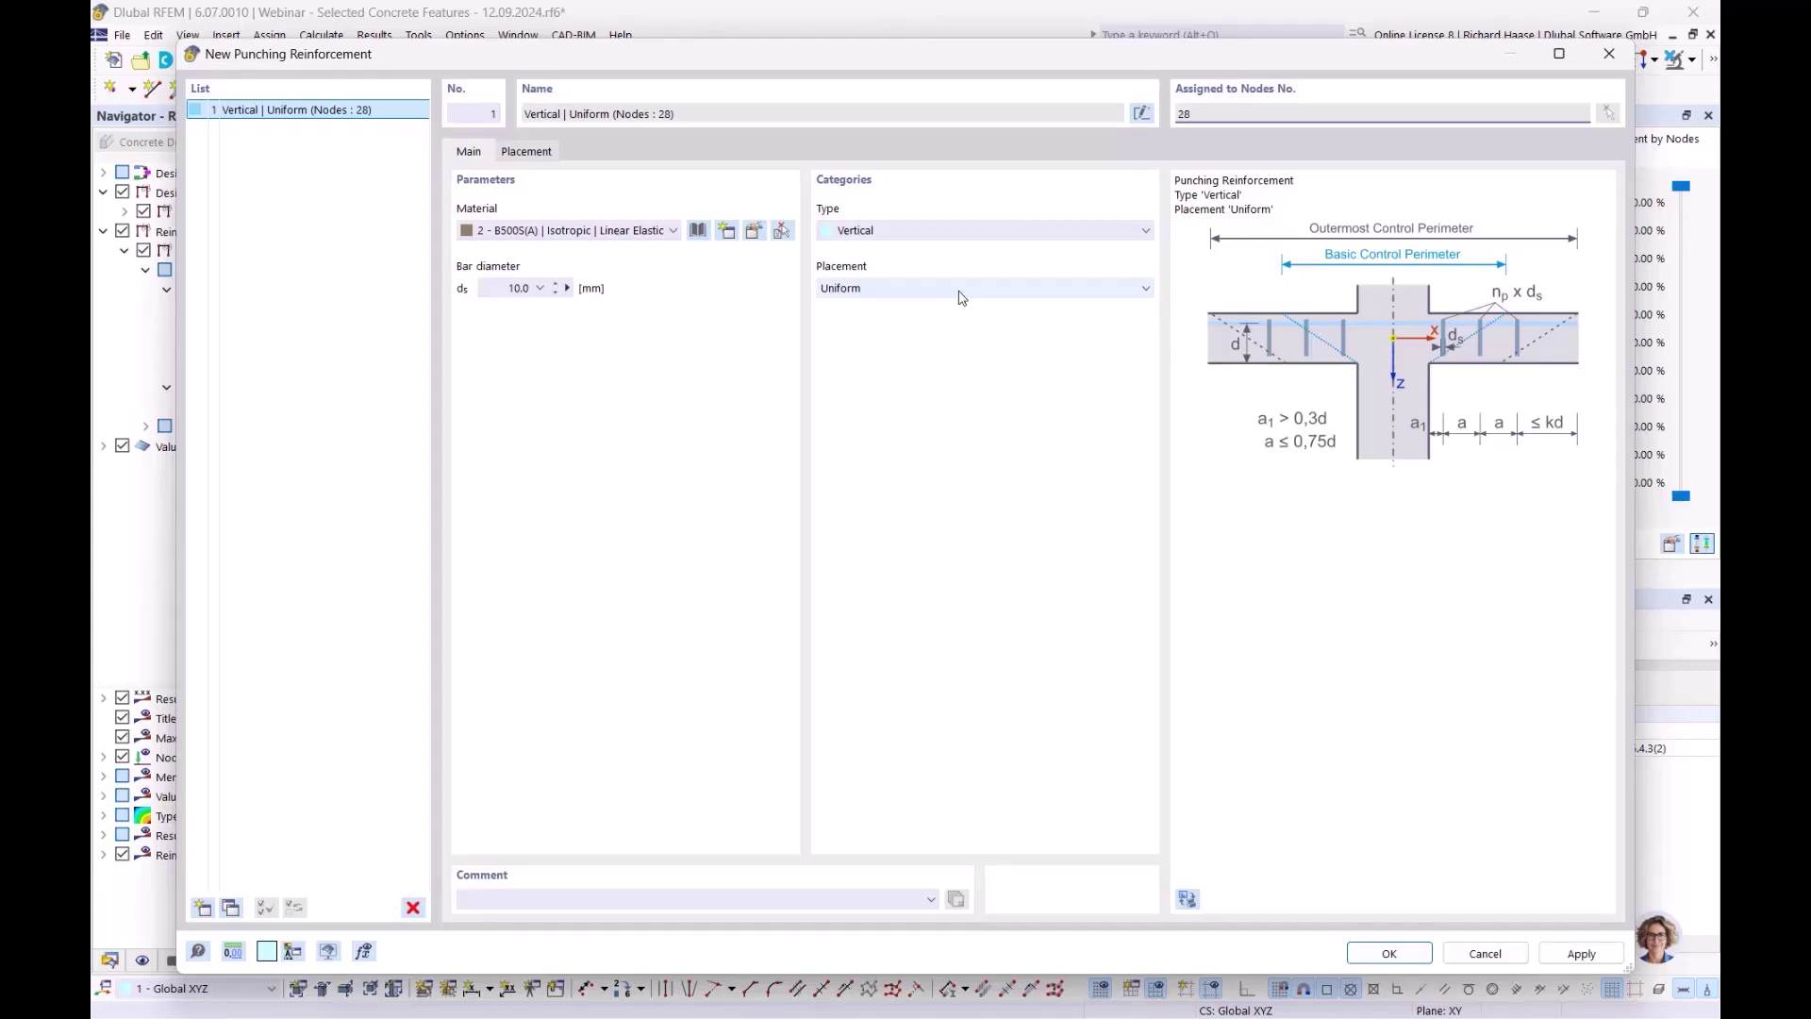
click(959, 292)
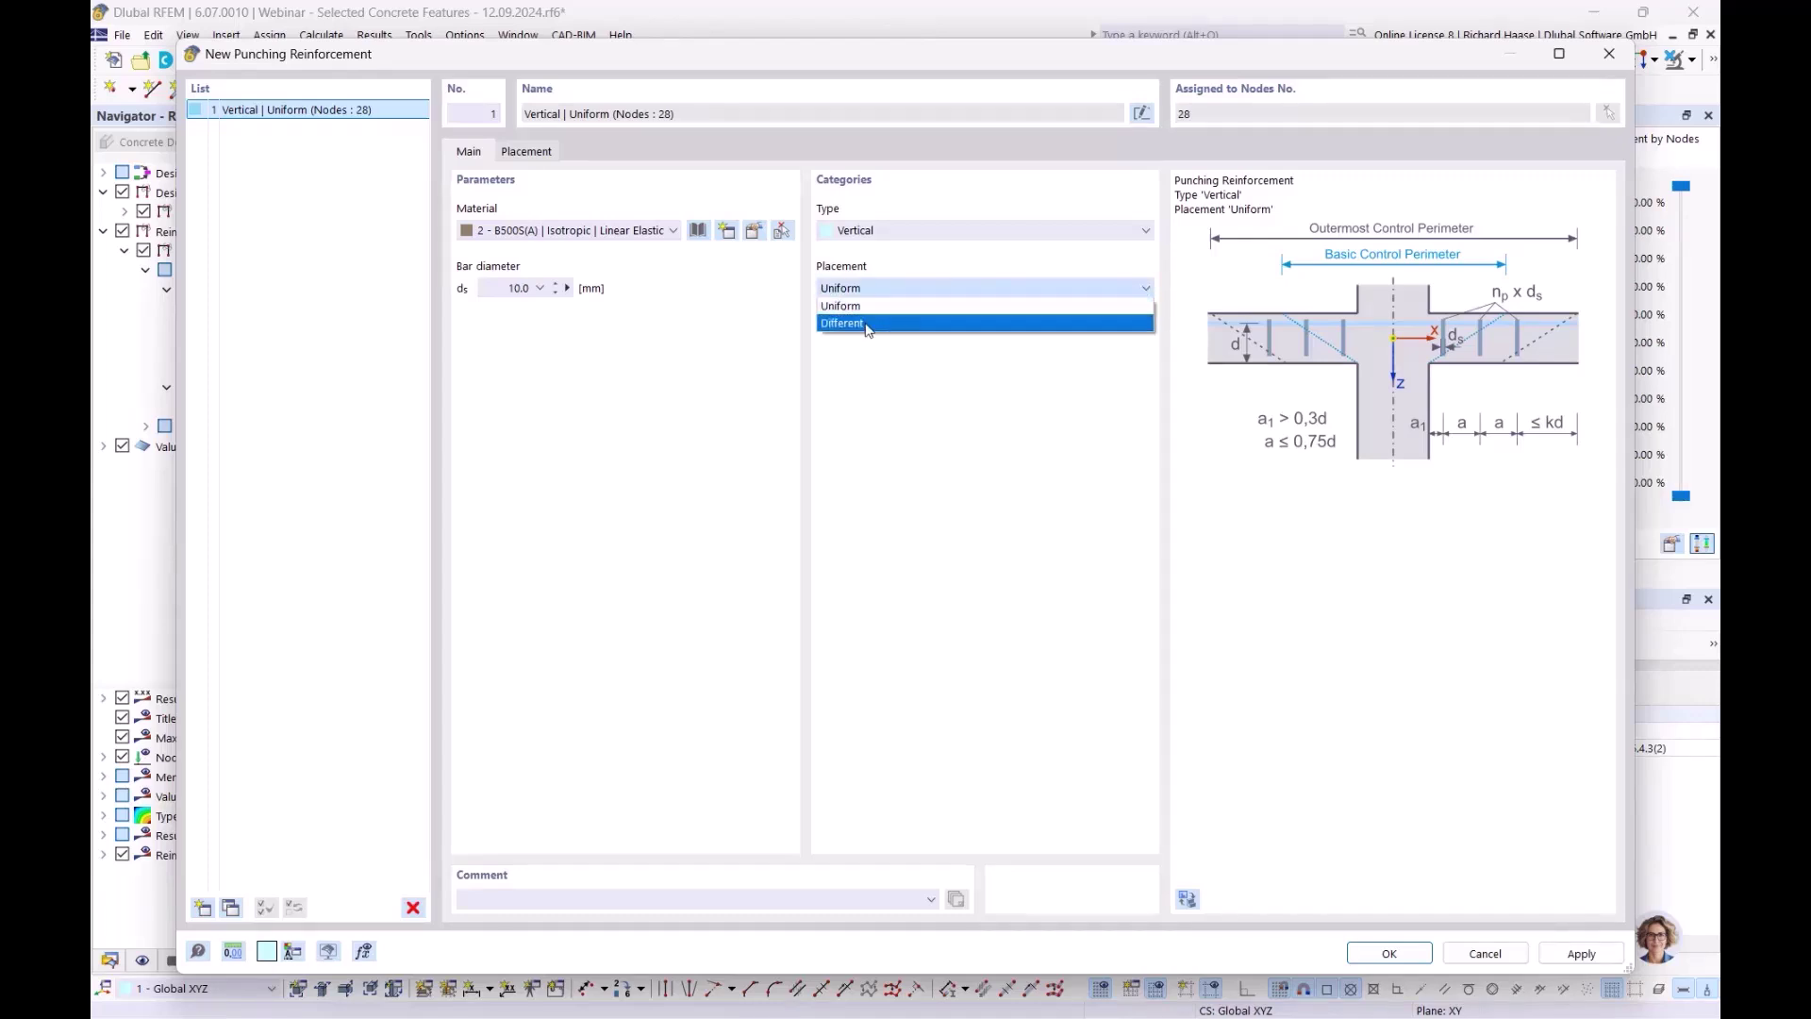
click(911, 308)
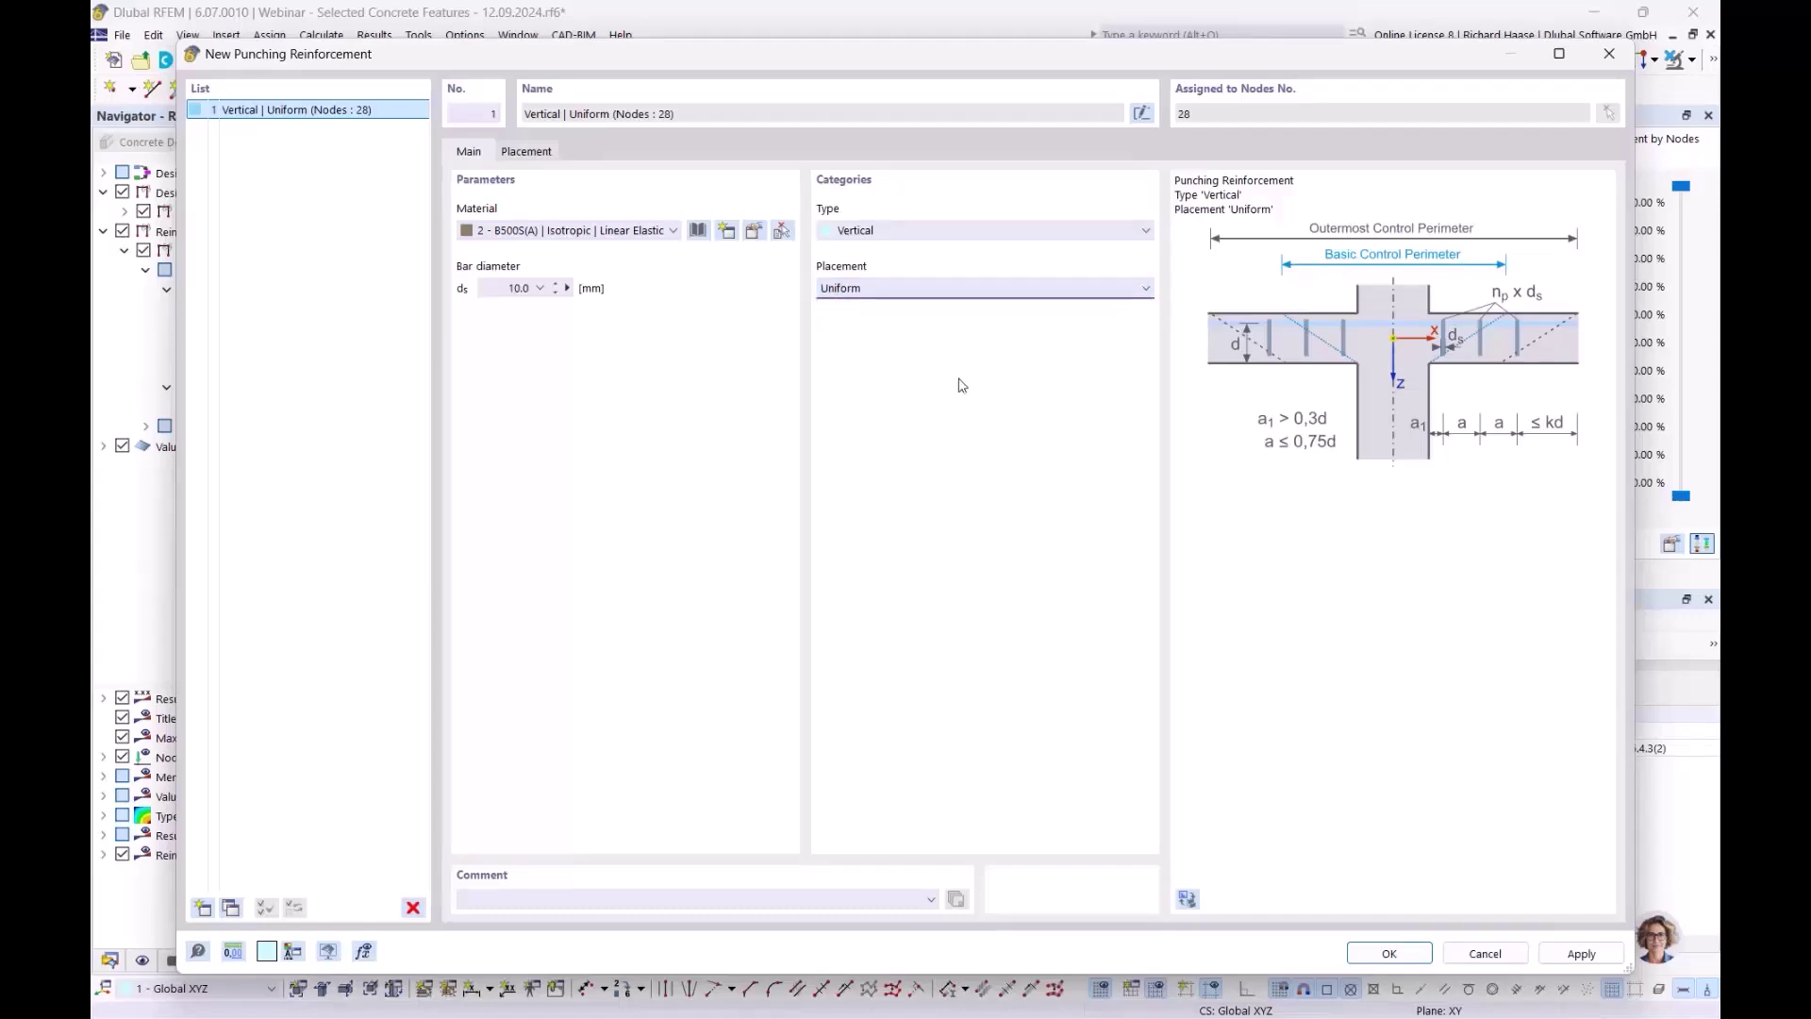
Review the uniform placement's settings for number of perimeters, legs per perimeter and perimeter spacing
click(526, 153)
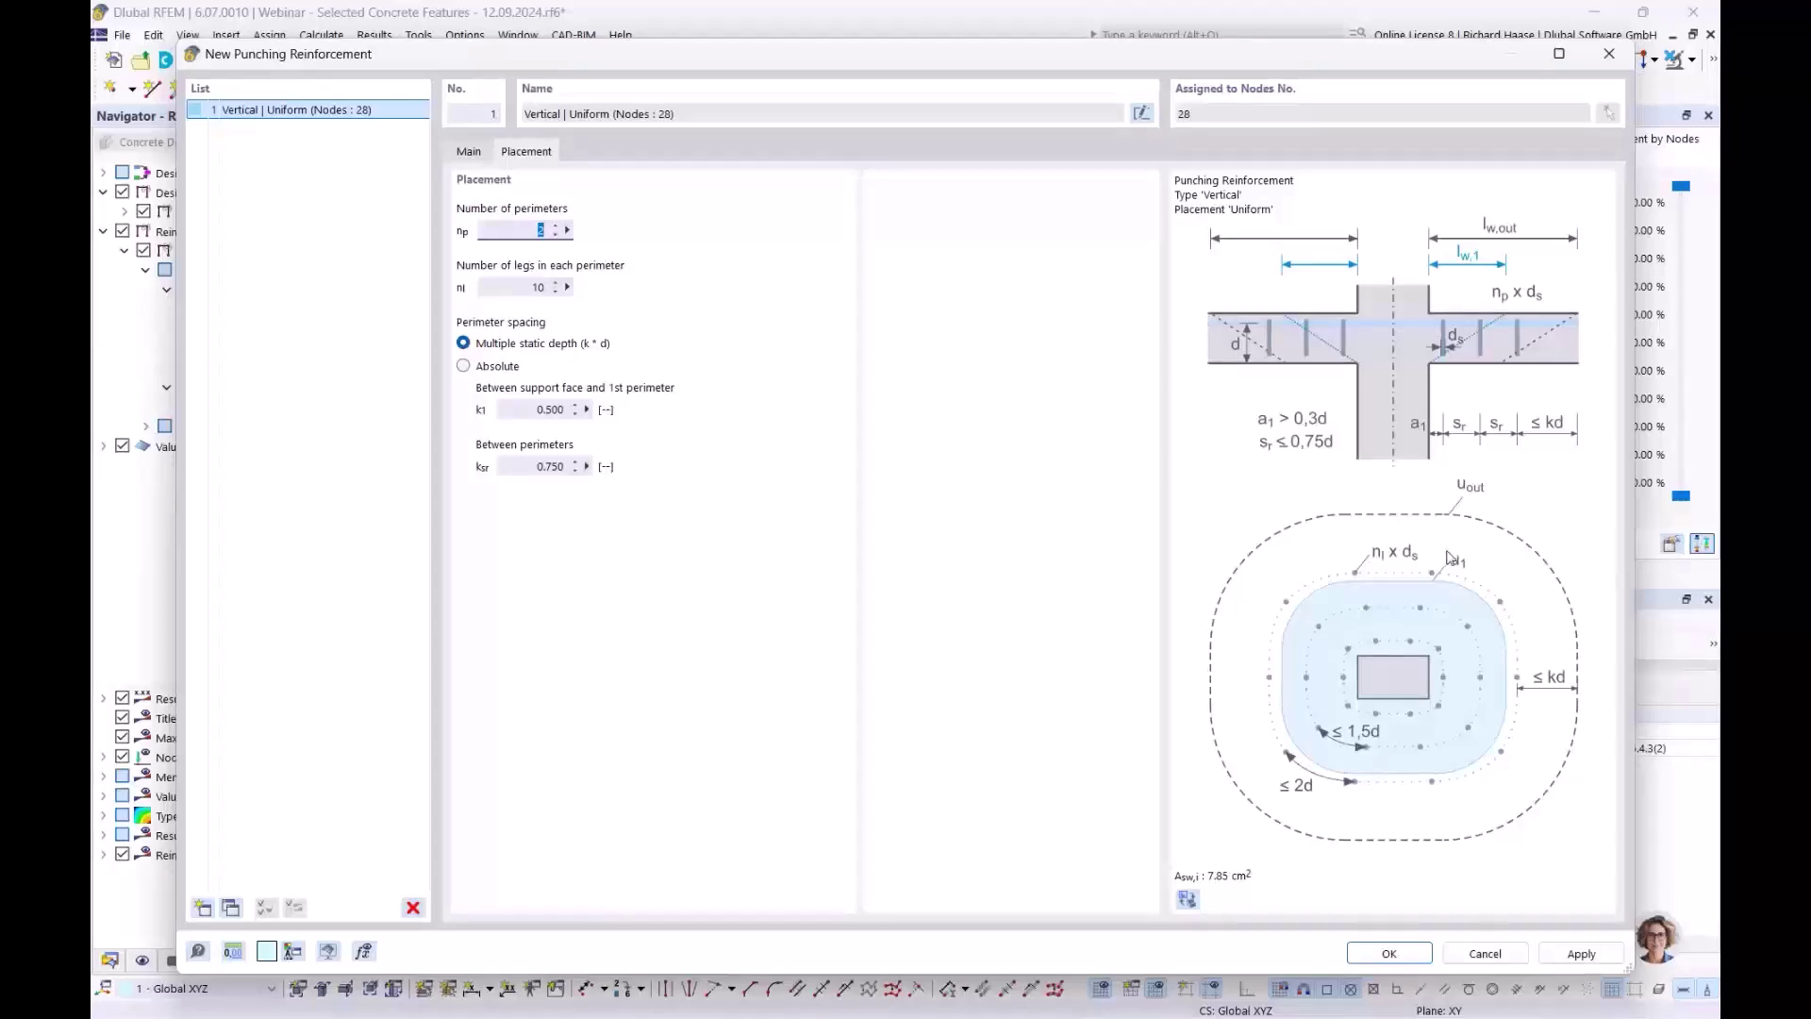
click(474, 152)
click(907, 289)
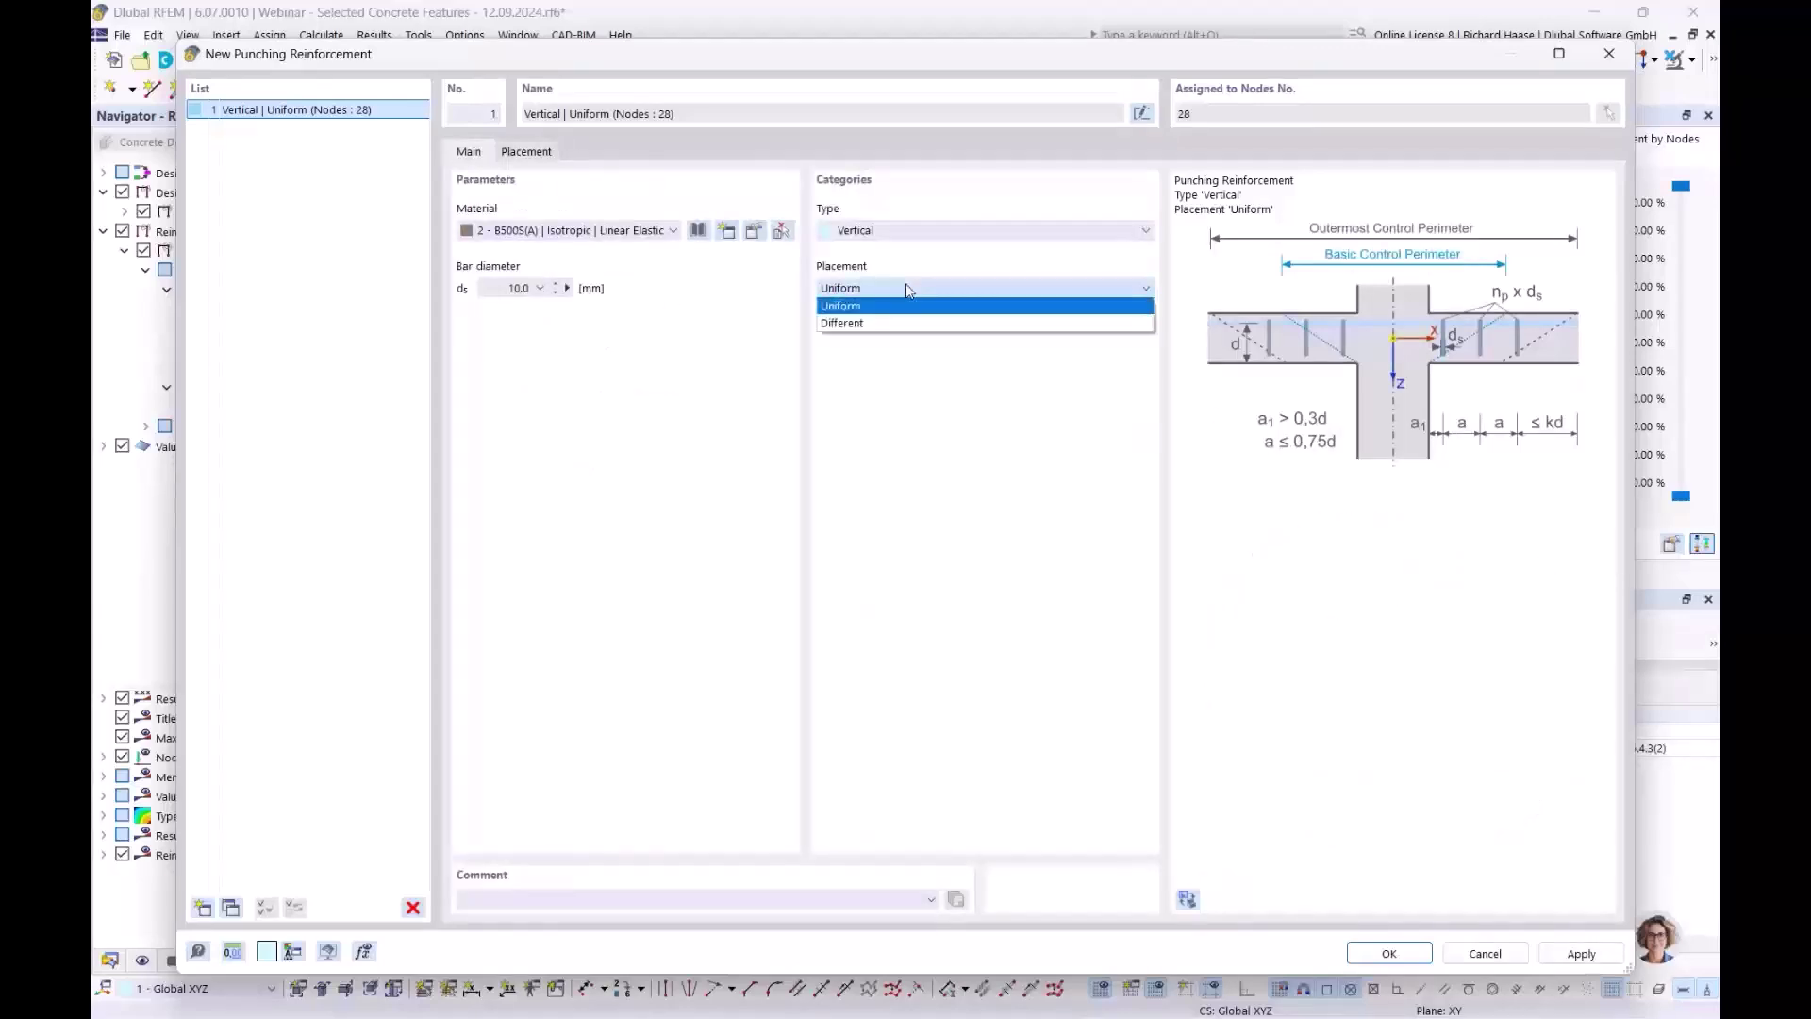
click(905, 287)
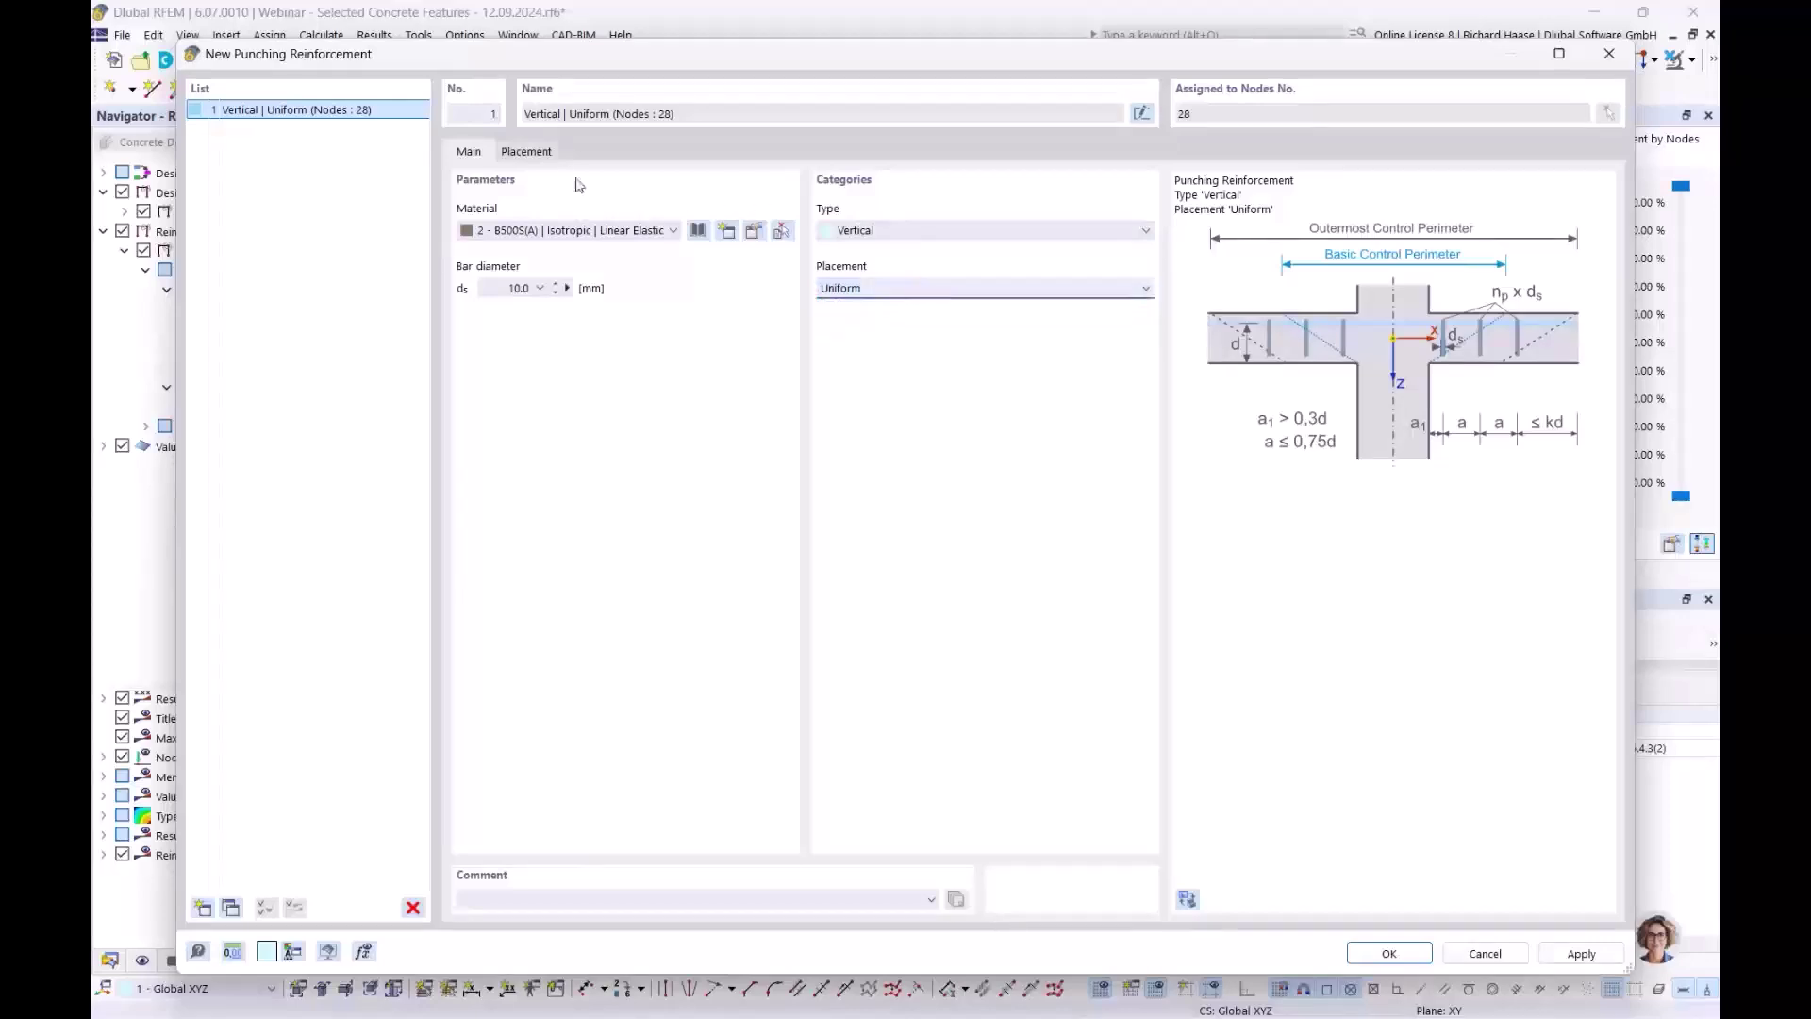
click(547, 156)
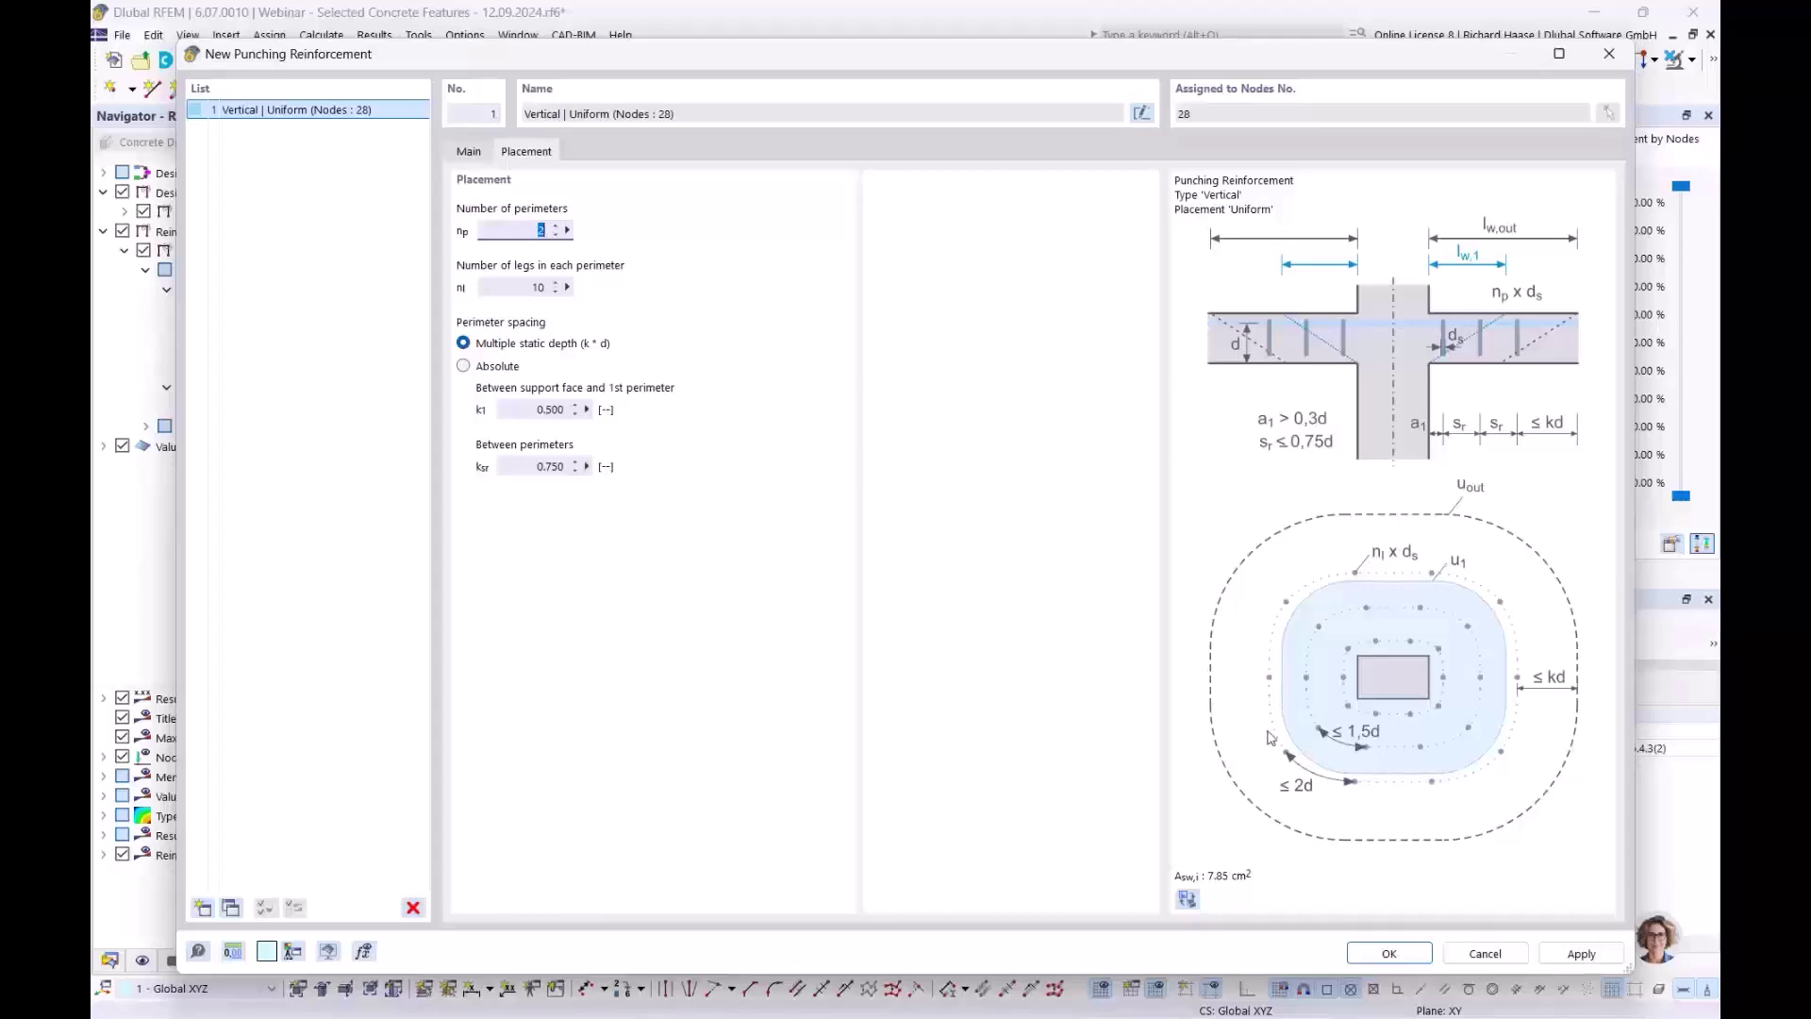
Try the Different placement to review its perimeter table, and return the placement to Uniform
click(468, 150)
click(894, 288)
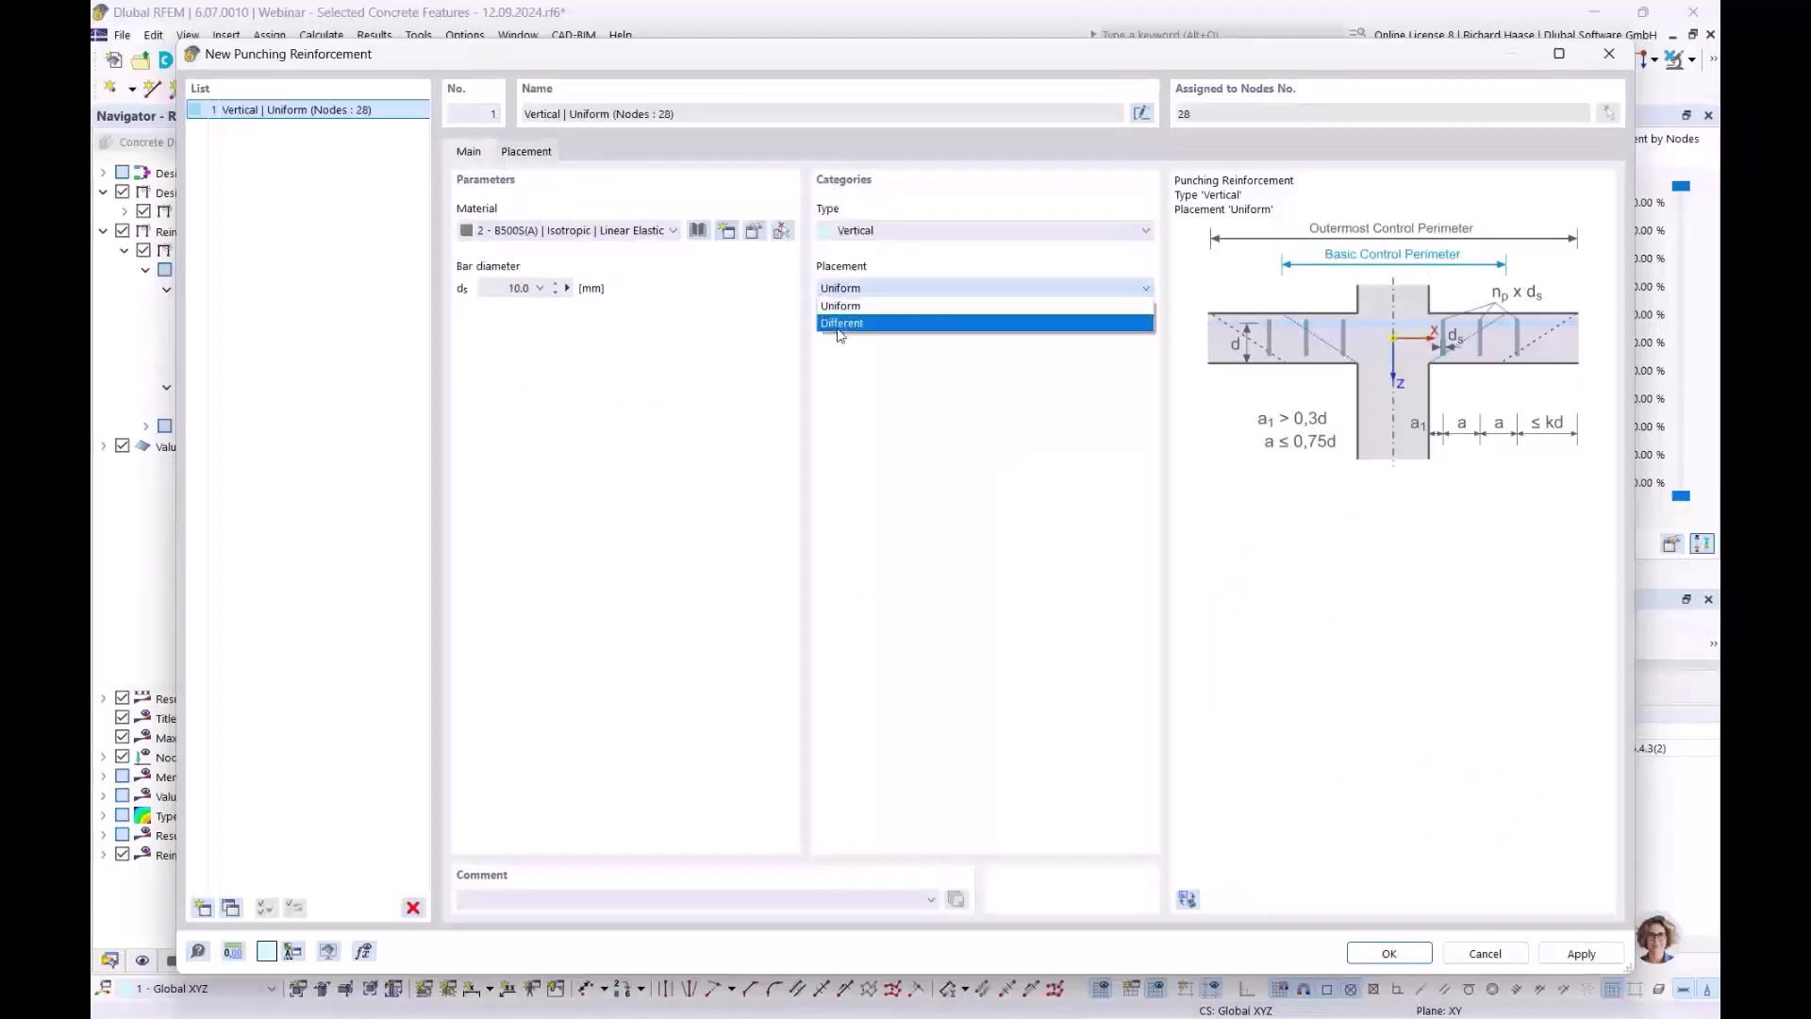
click(897, 324)
click(525, 151)
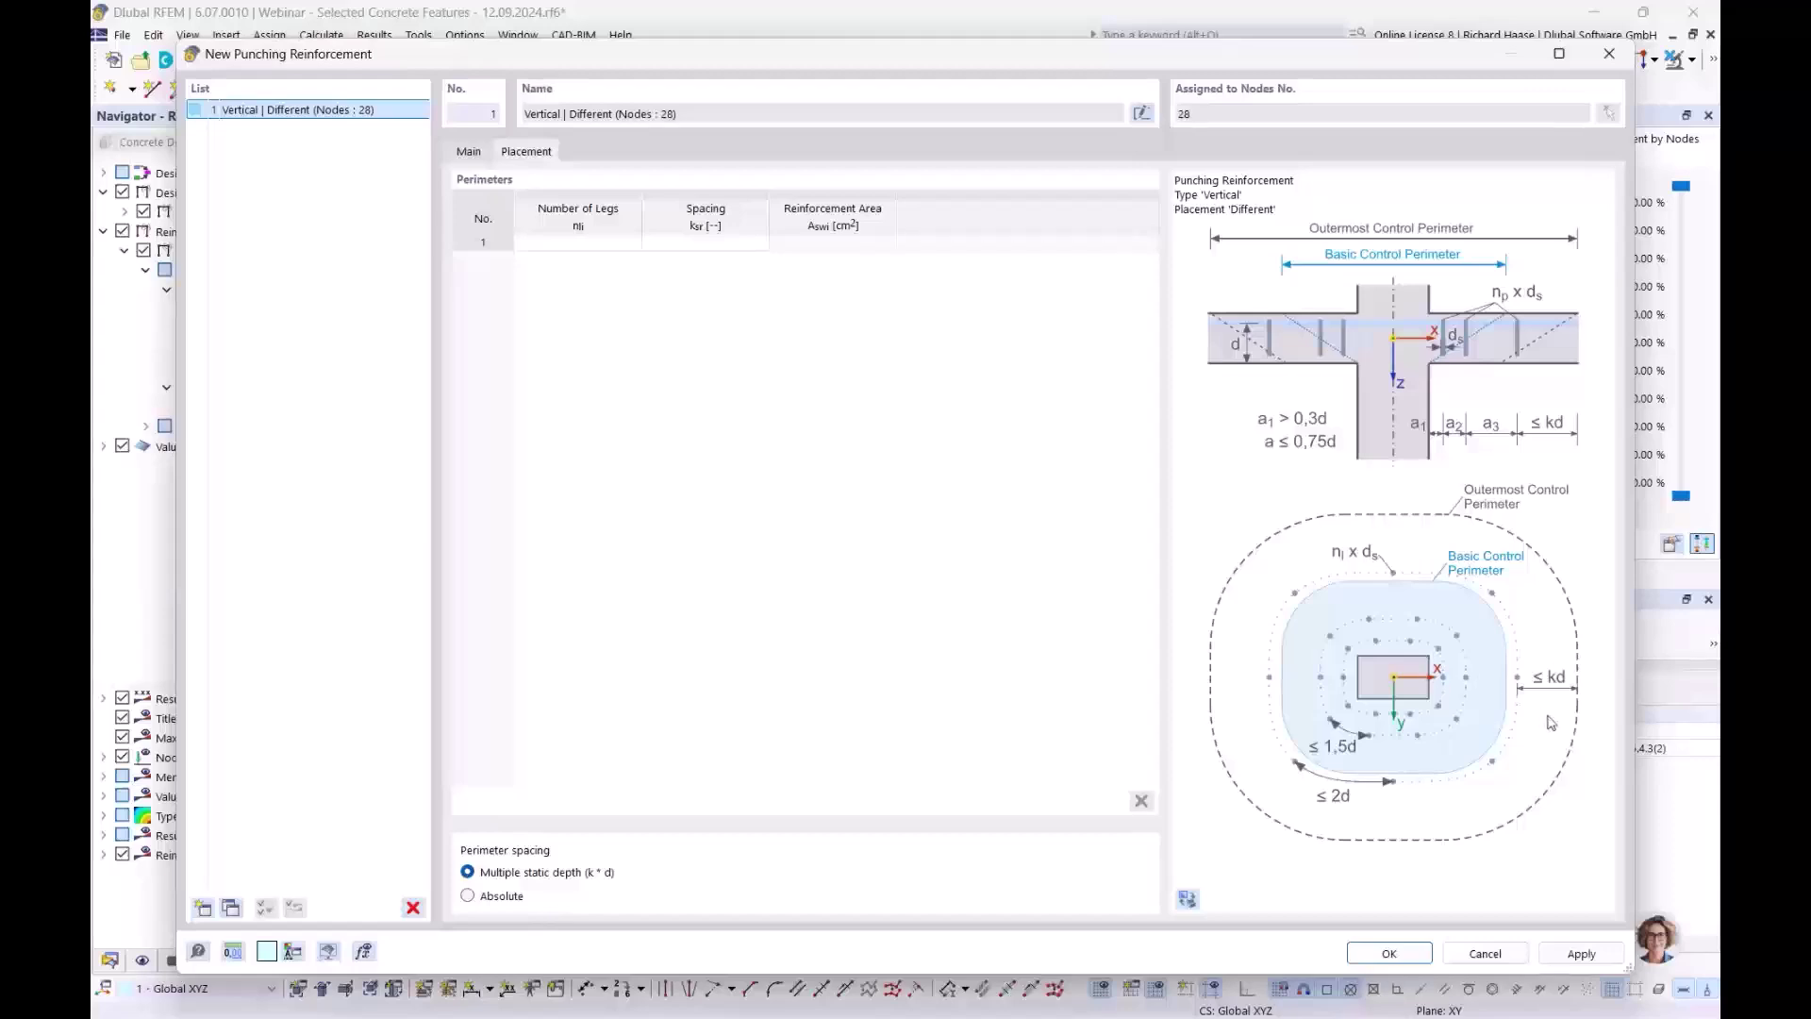
click(468, 153)
click(856, 288)
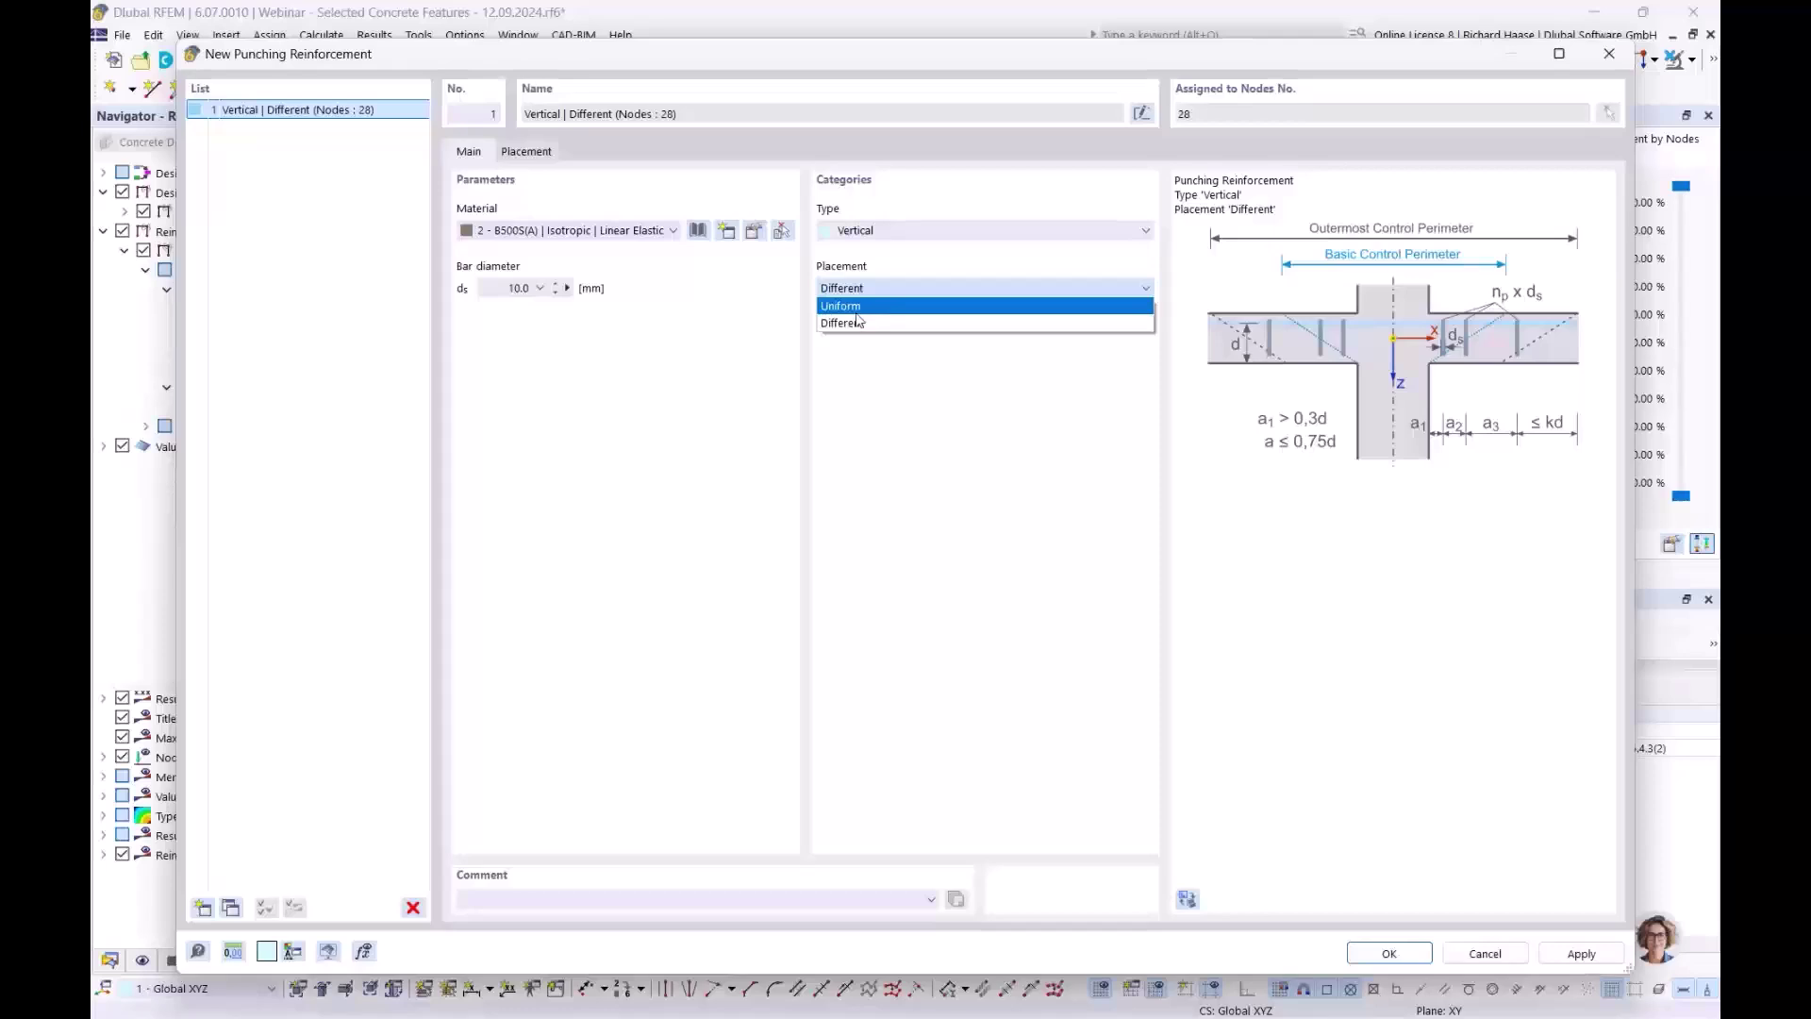
click(864, 307)
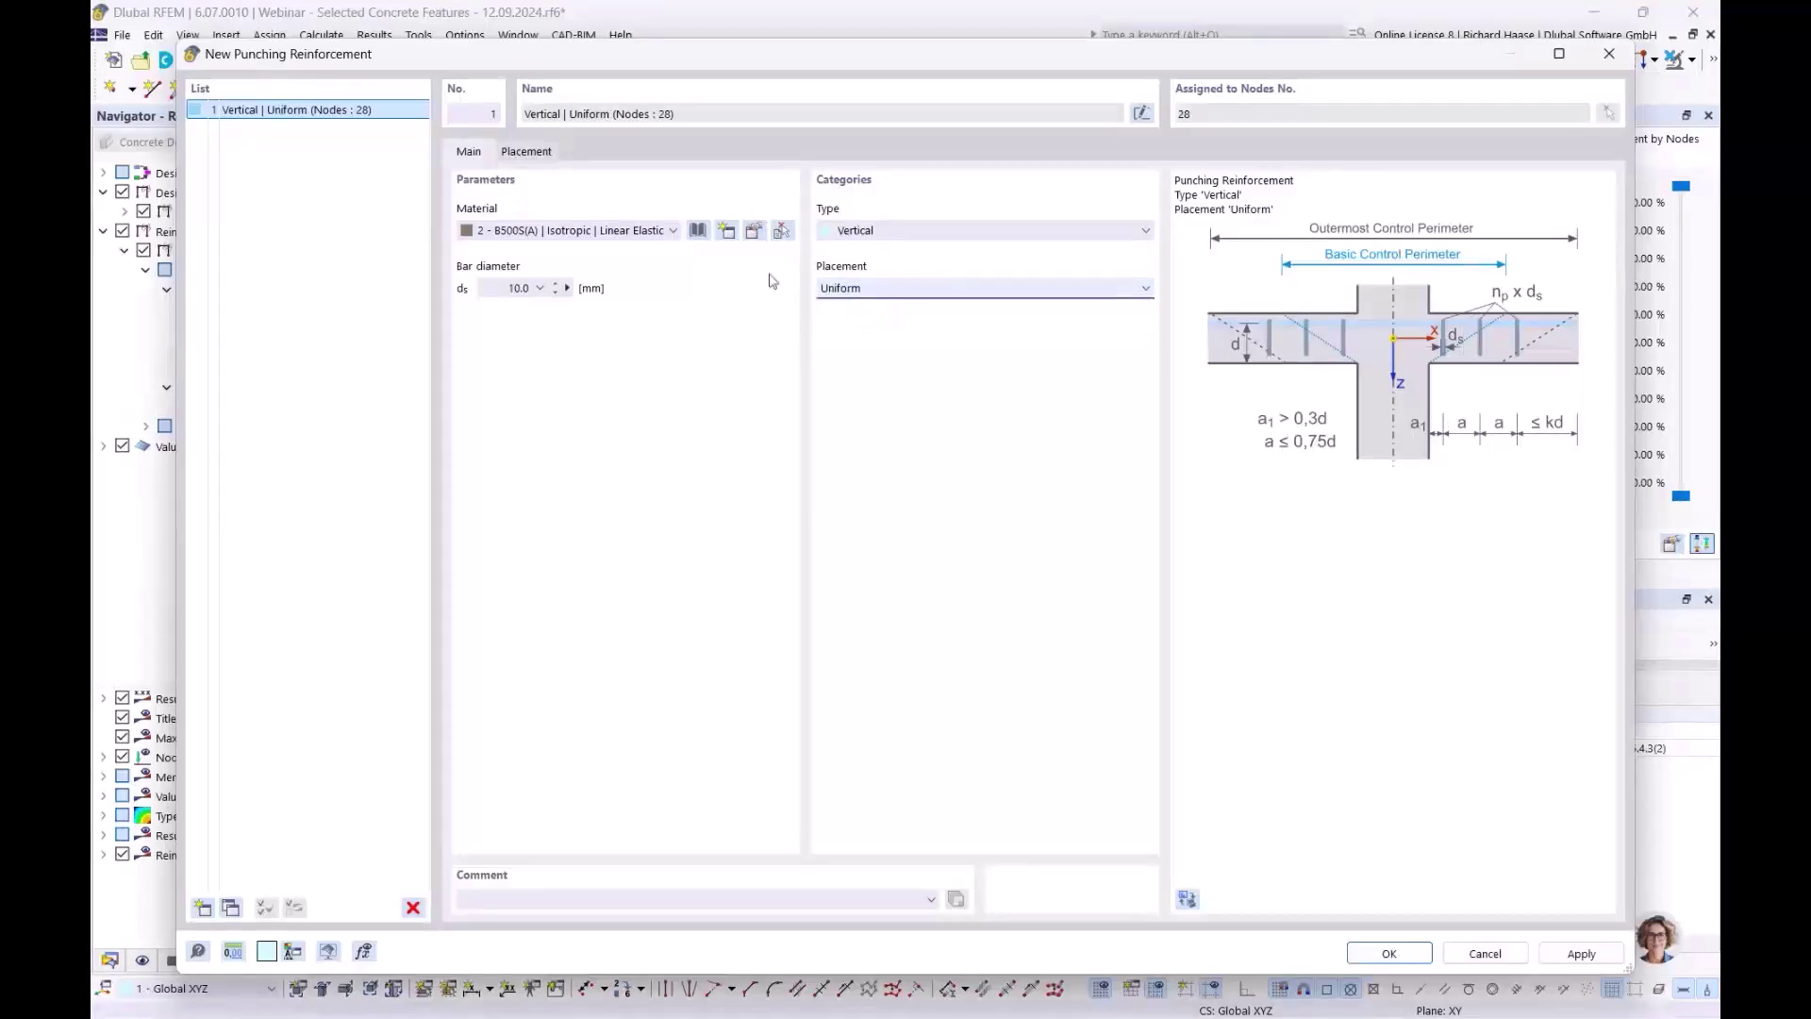
Set the punching reinforcement to 4 perimeters with 16 legs each and apply it to node 28
click(528, 153)
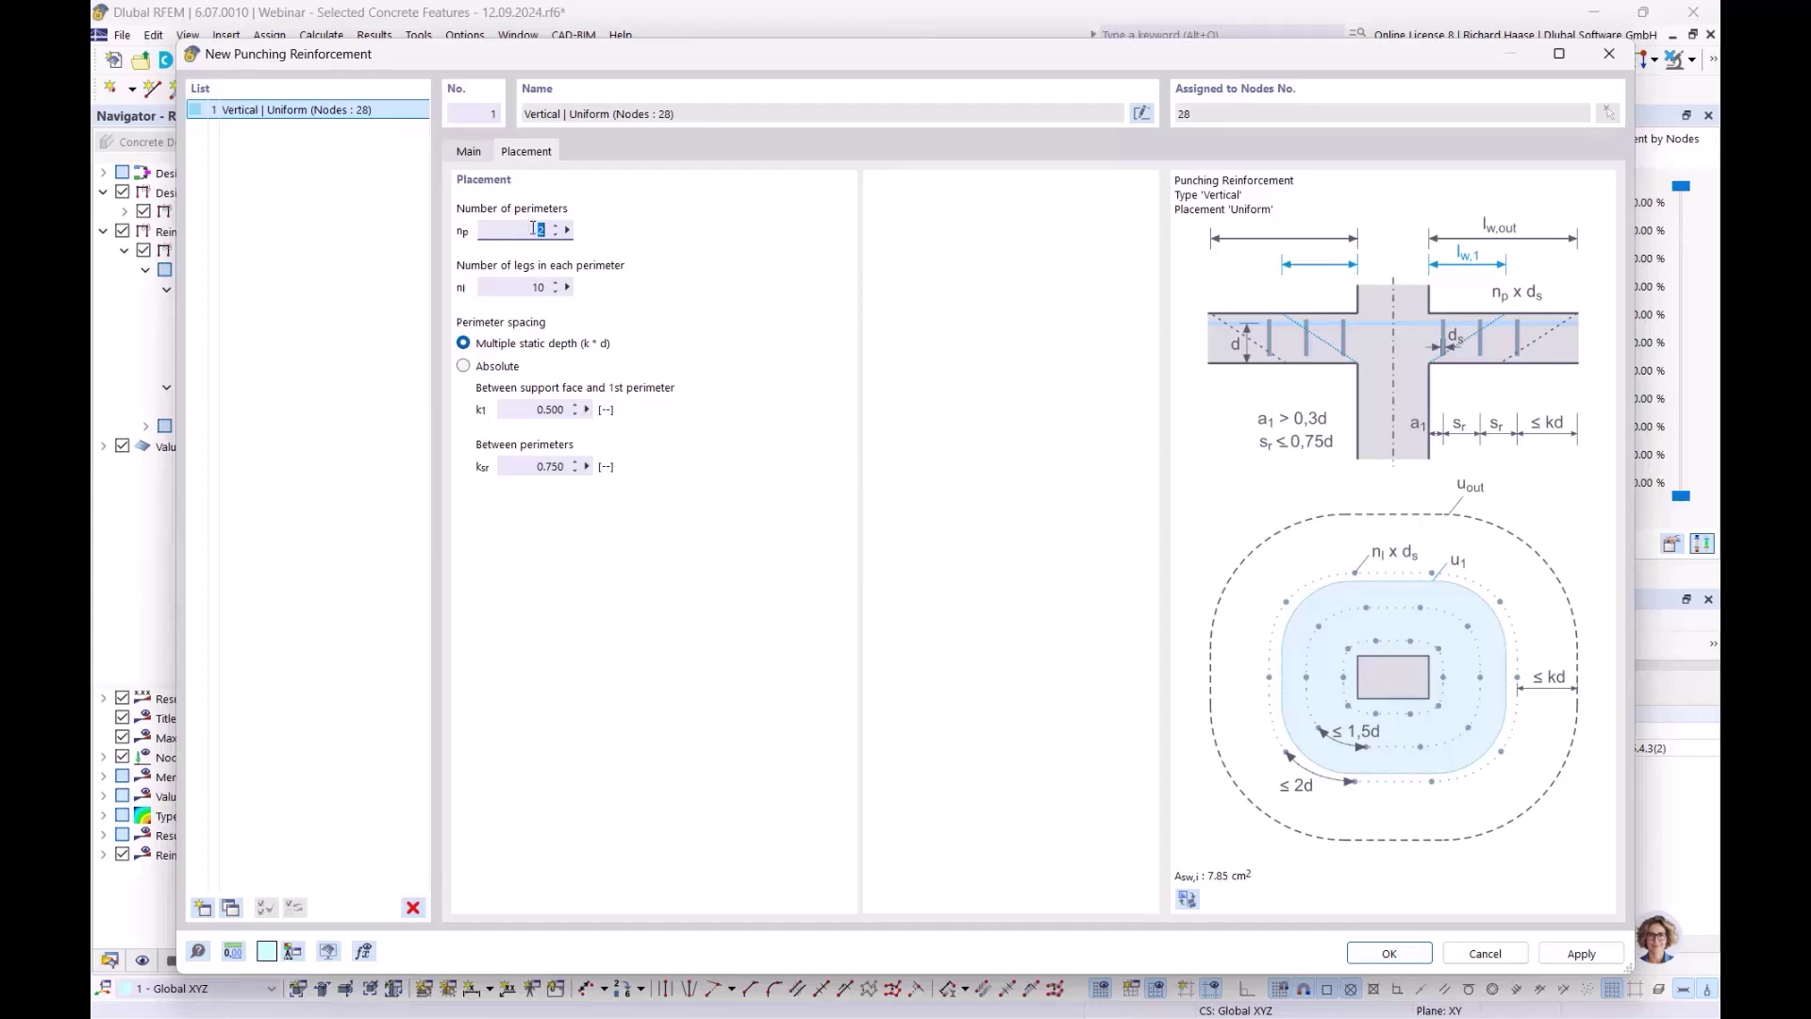
click(517, 286)
text(16)
key(Tab)
click(1389, 953)
click(1005, 628)
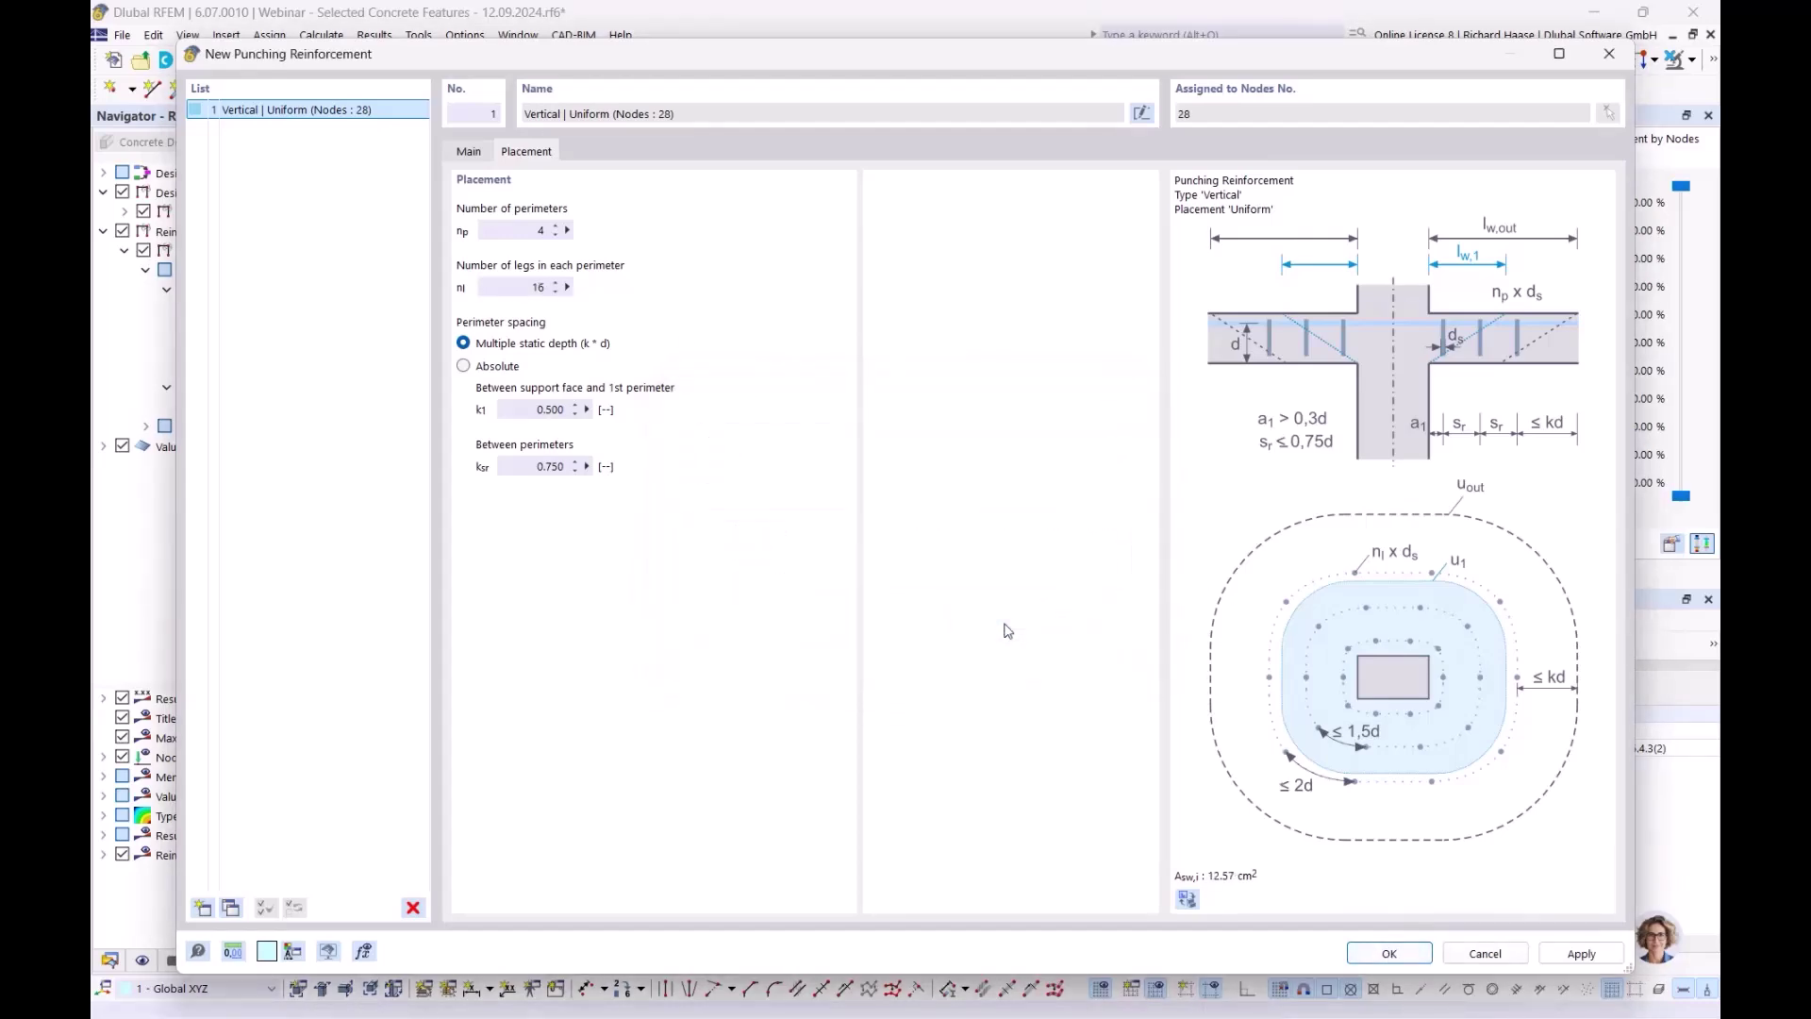
click(1235, 884)
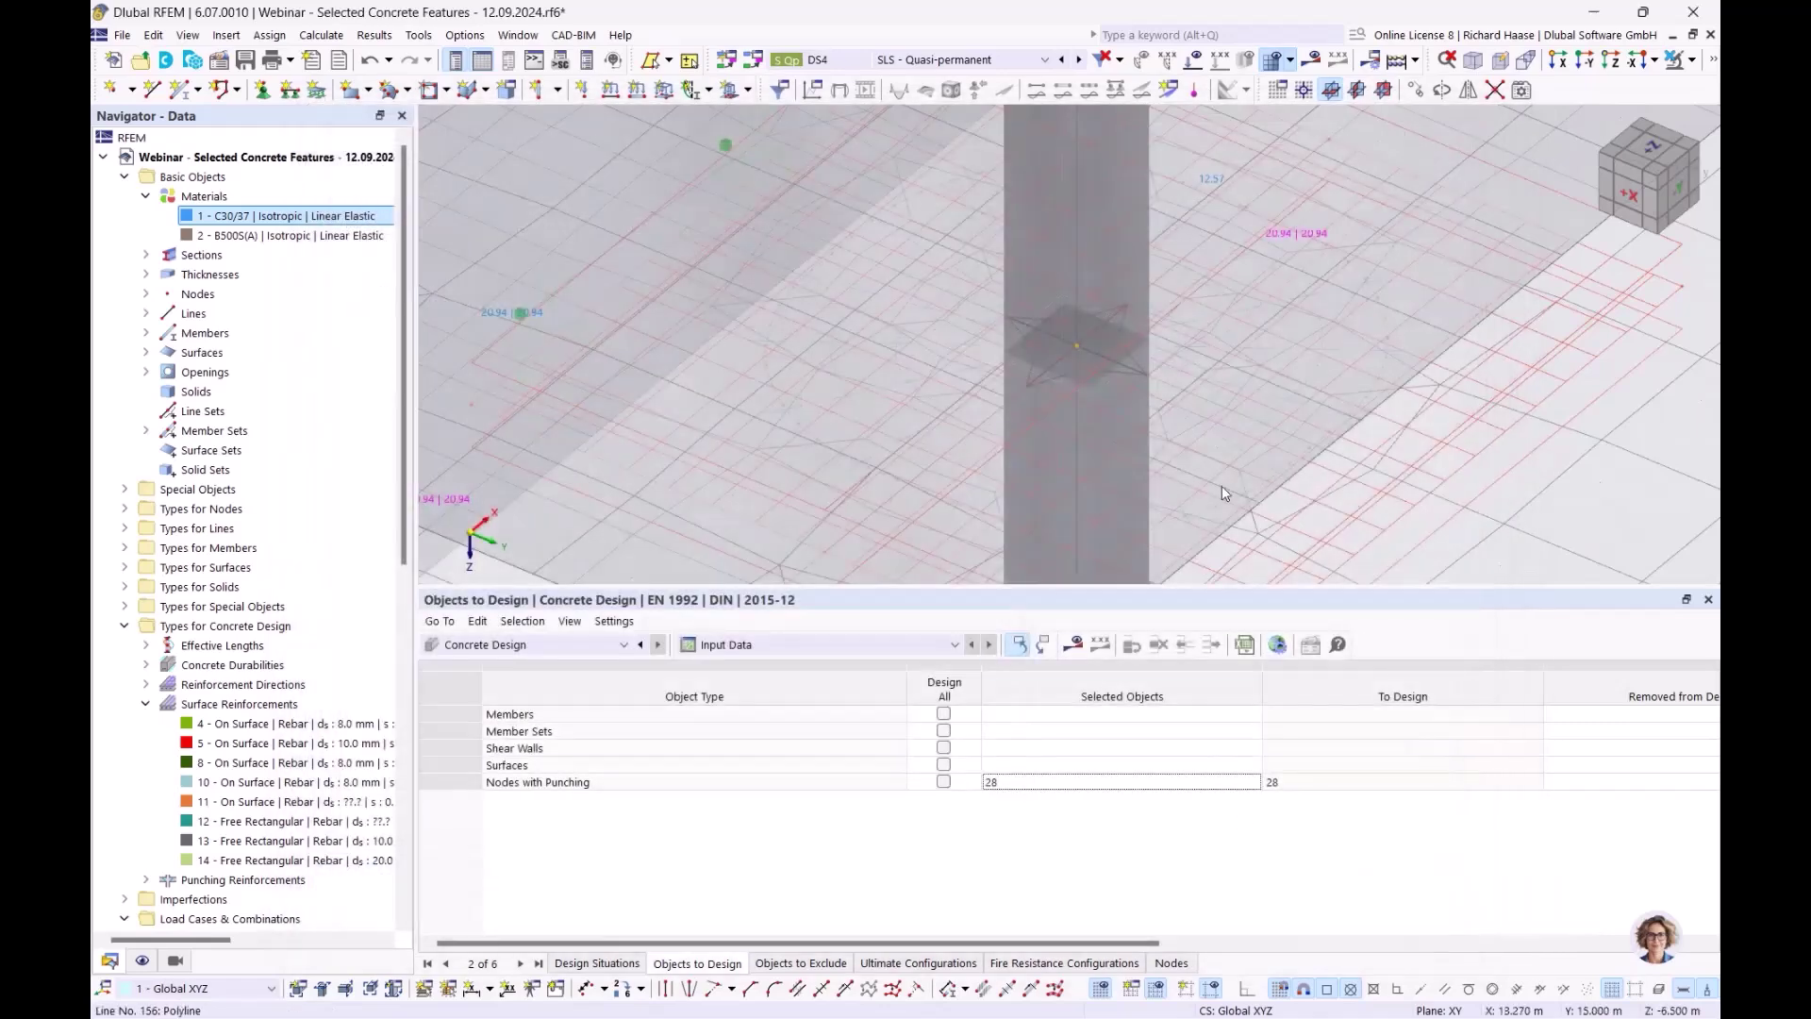
Examine the modelled punching reinforcement perimeters around the column at node 28
middle_drag(938, 438, 942, 439)
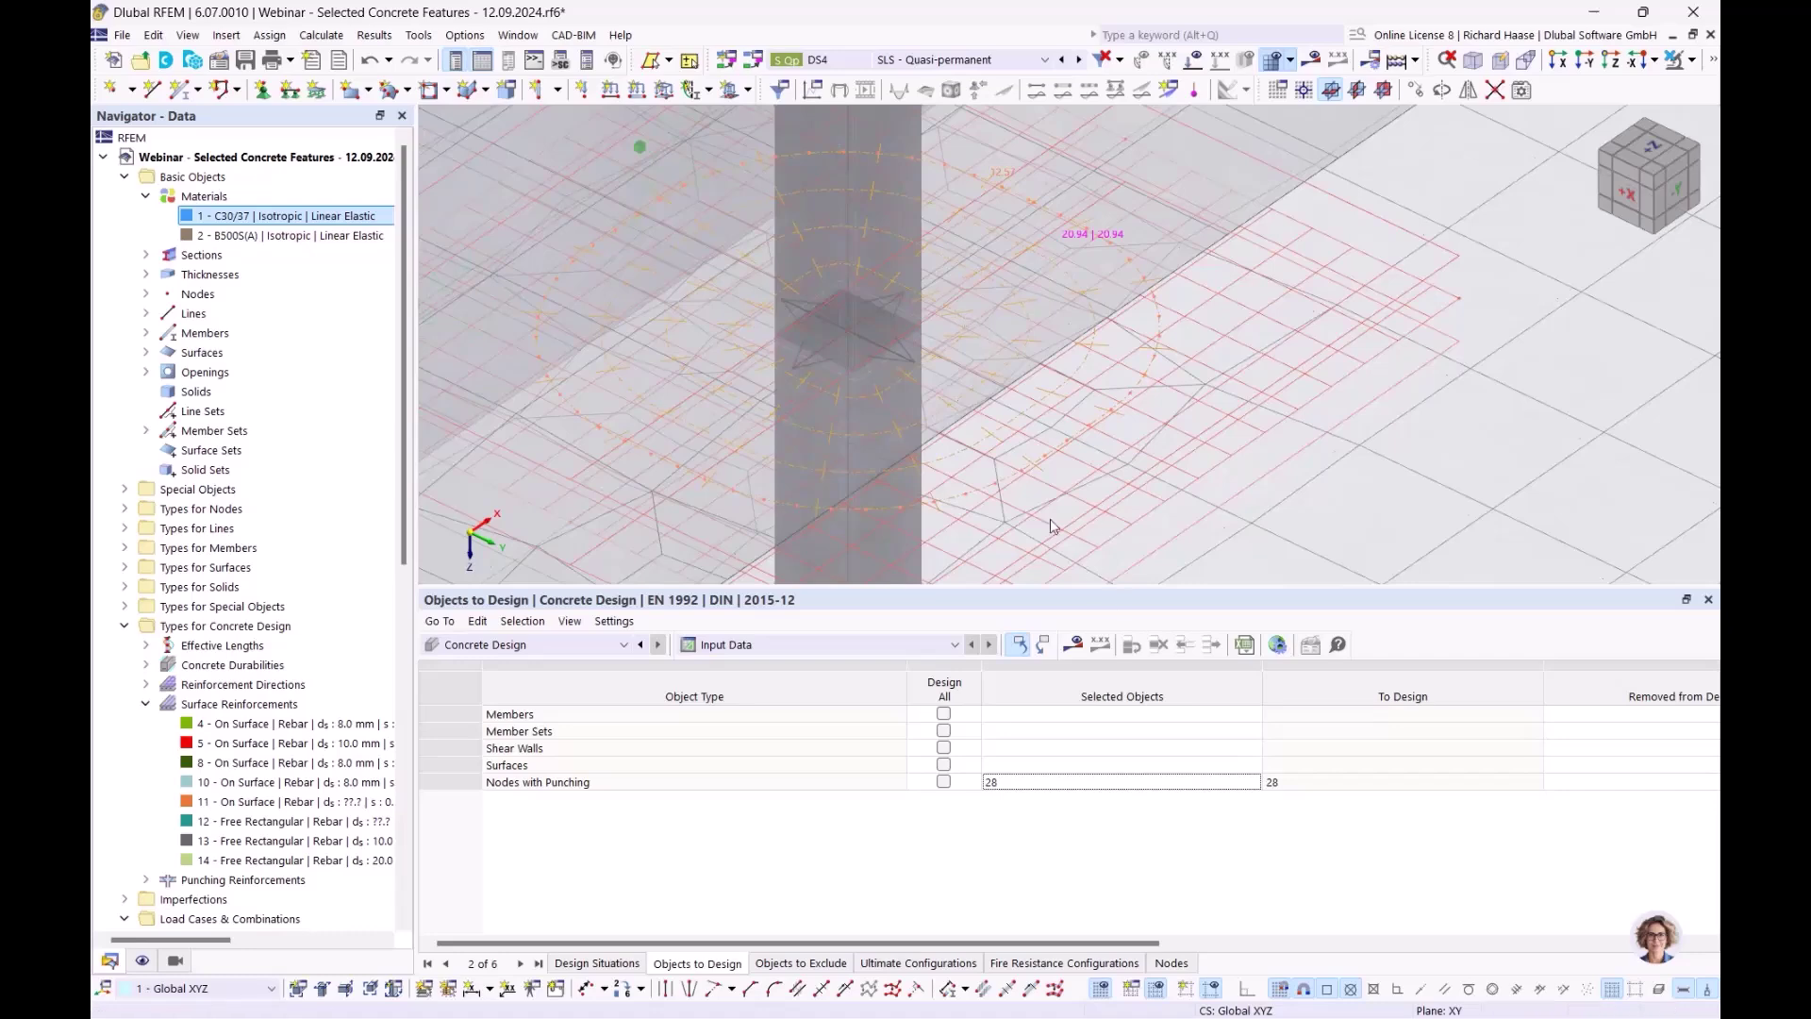
scroll(997, 307, down, 4)
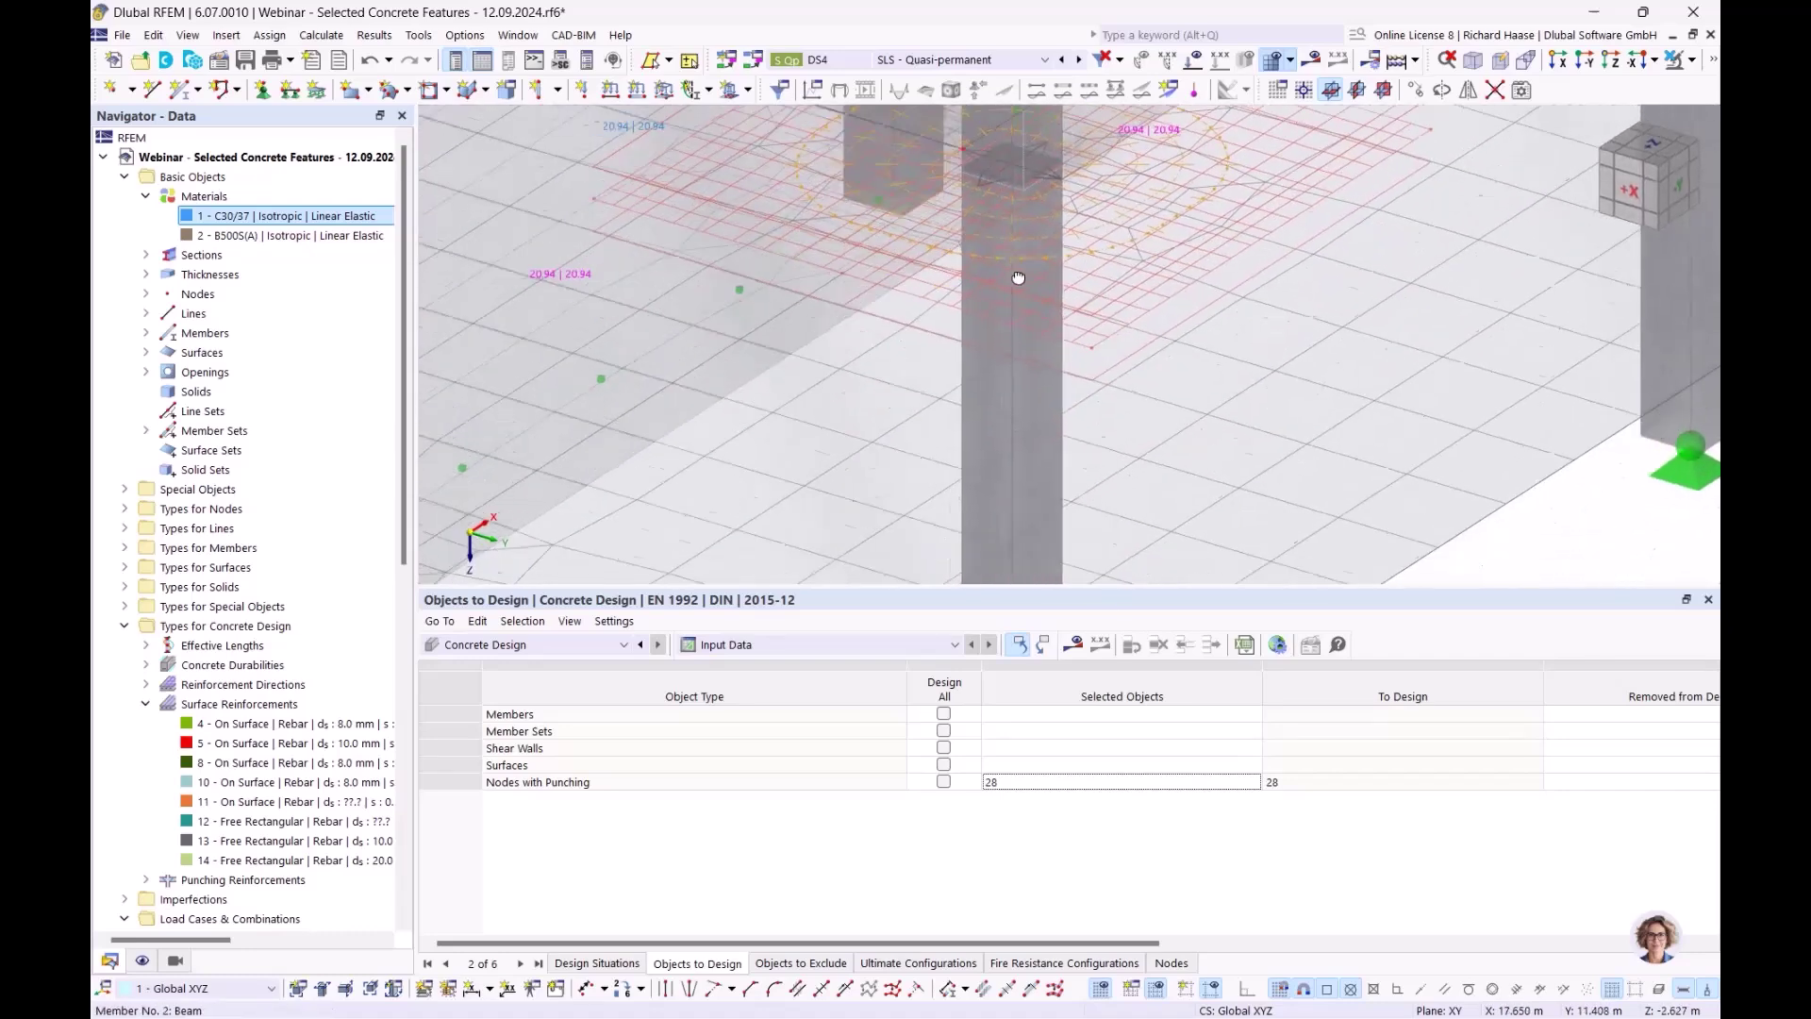
scroll(996, 258, up, 5)
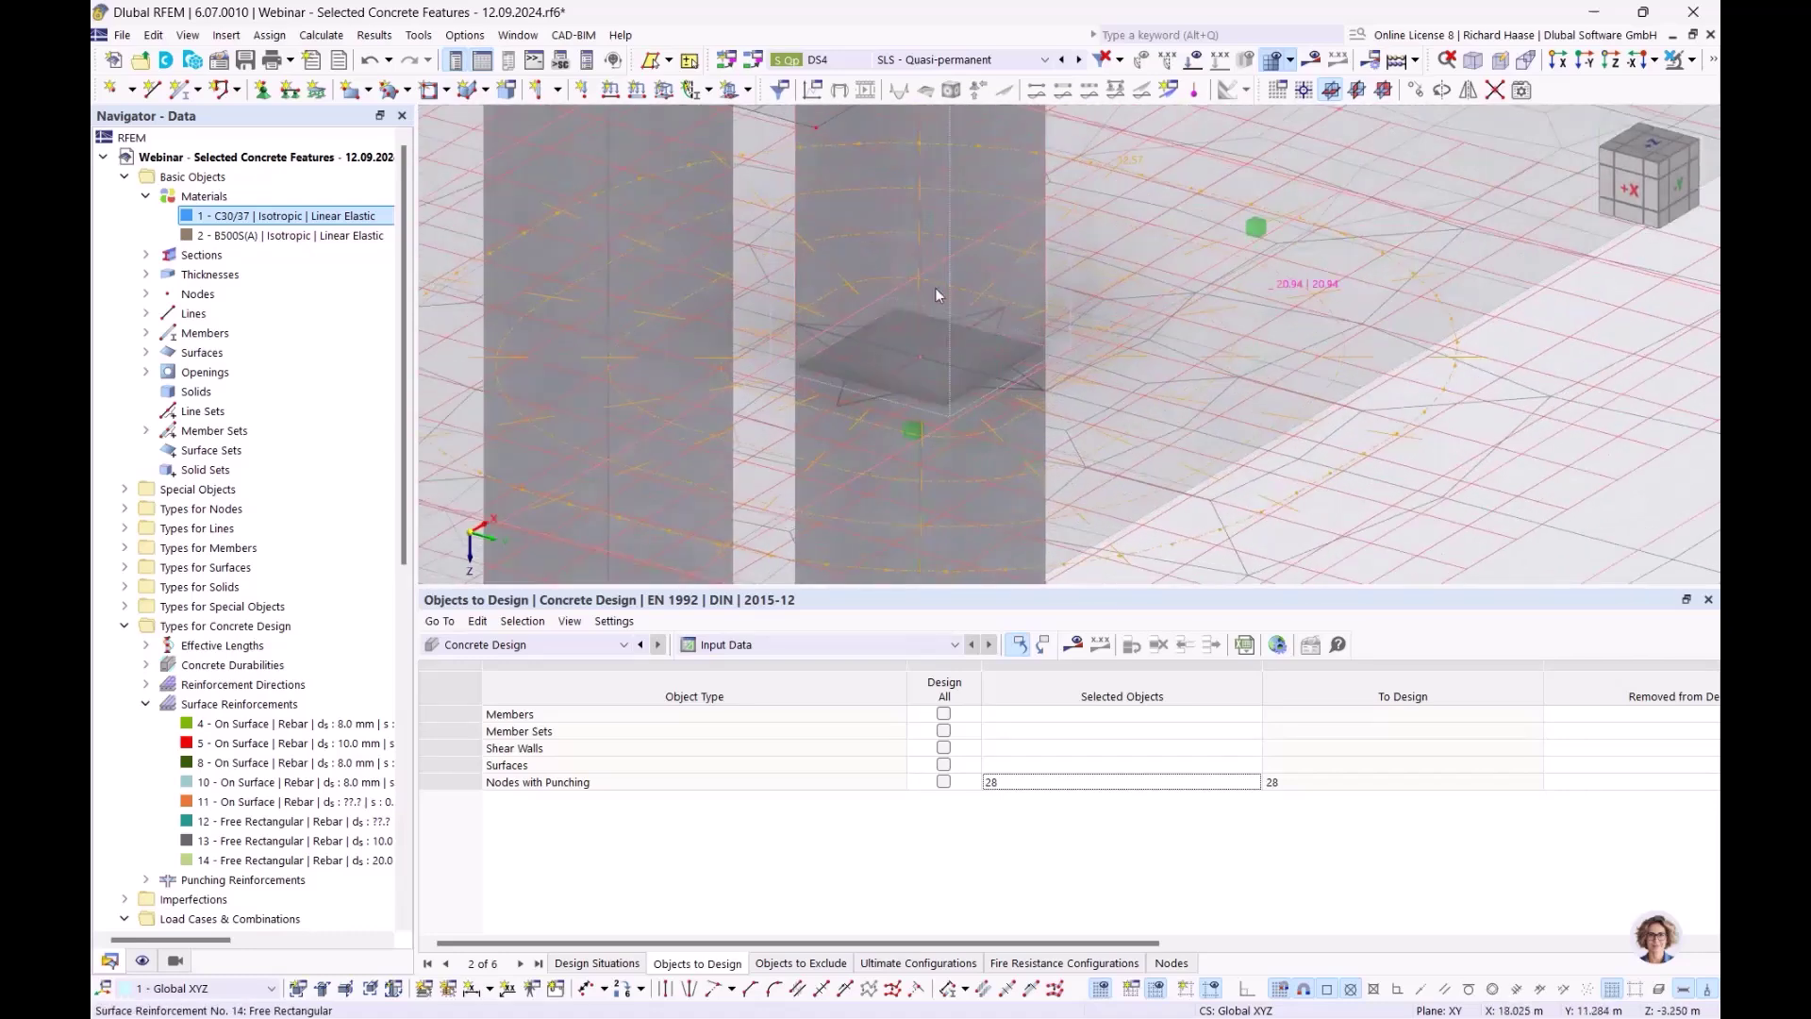
scroll(1085, 415, down, 3)
scroll(1031, 392, up, 2)
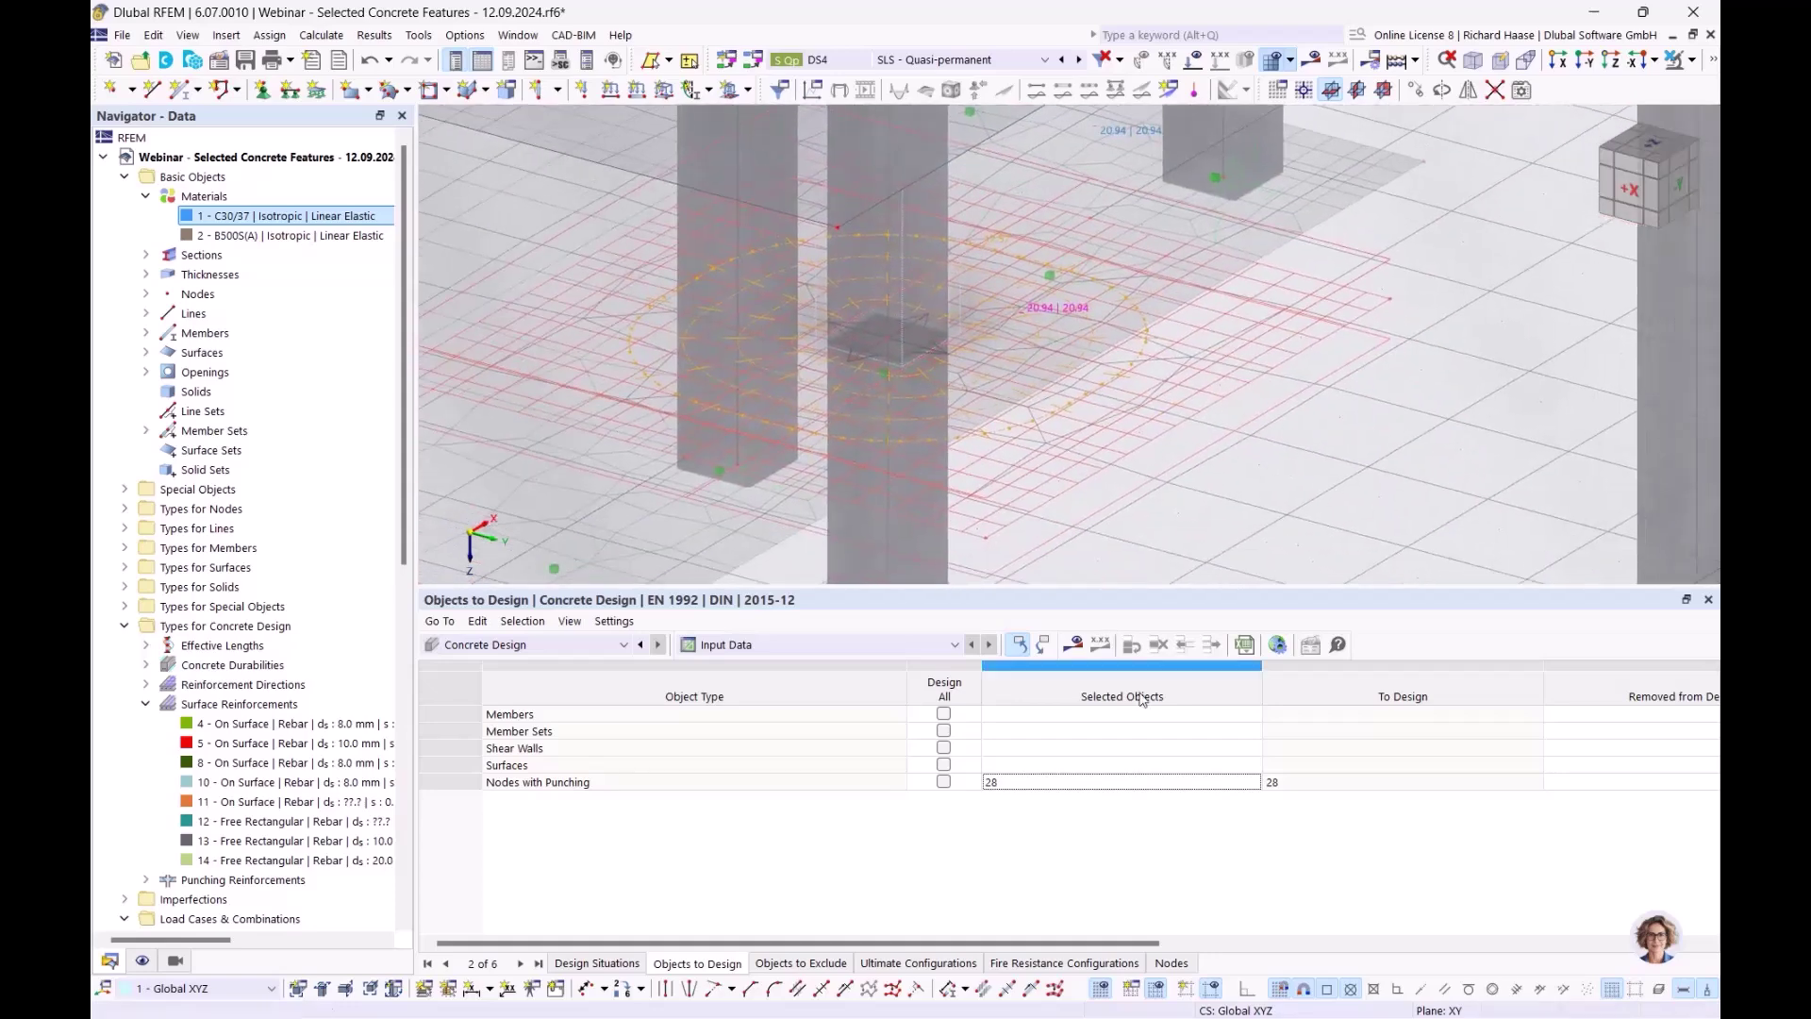
Recalculate the concrete design with the punching reinforcement and review the 6.4.3 punching shear and 9.4.3(2) minimum stirrup leg area checks
click(1076, 647)
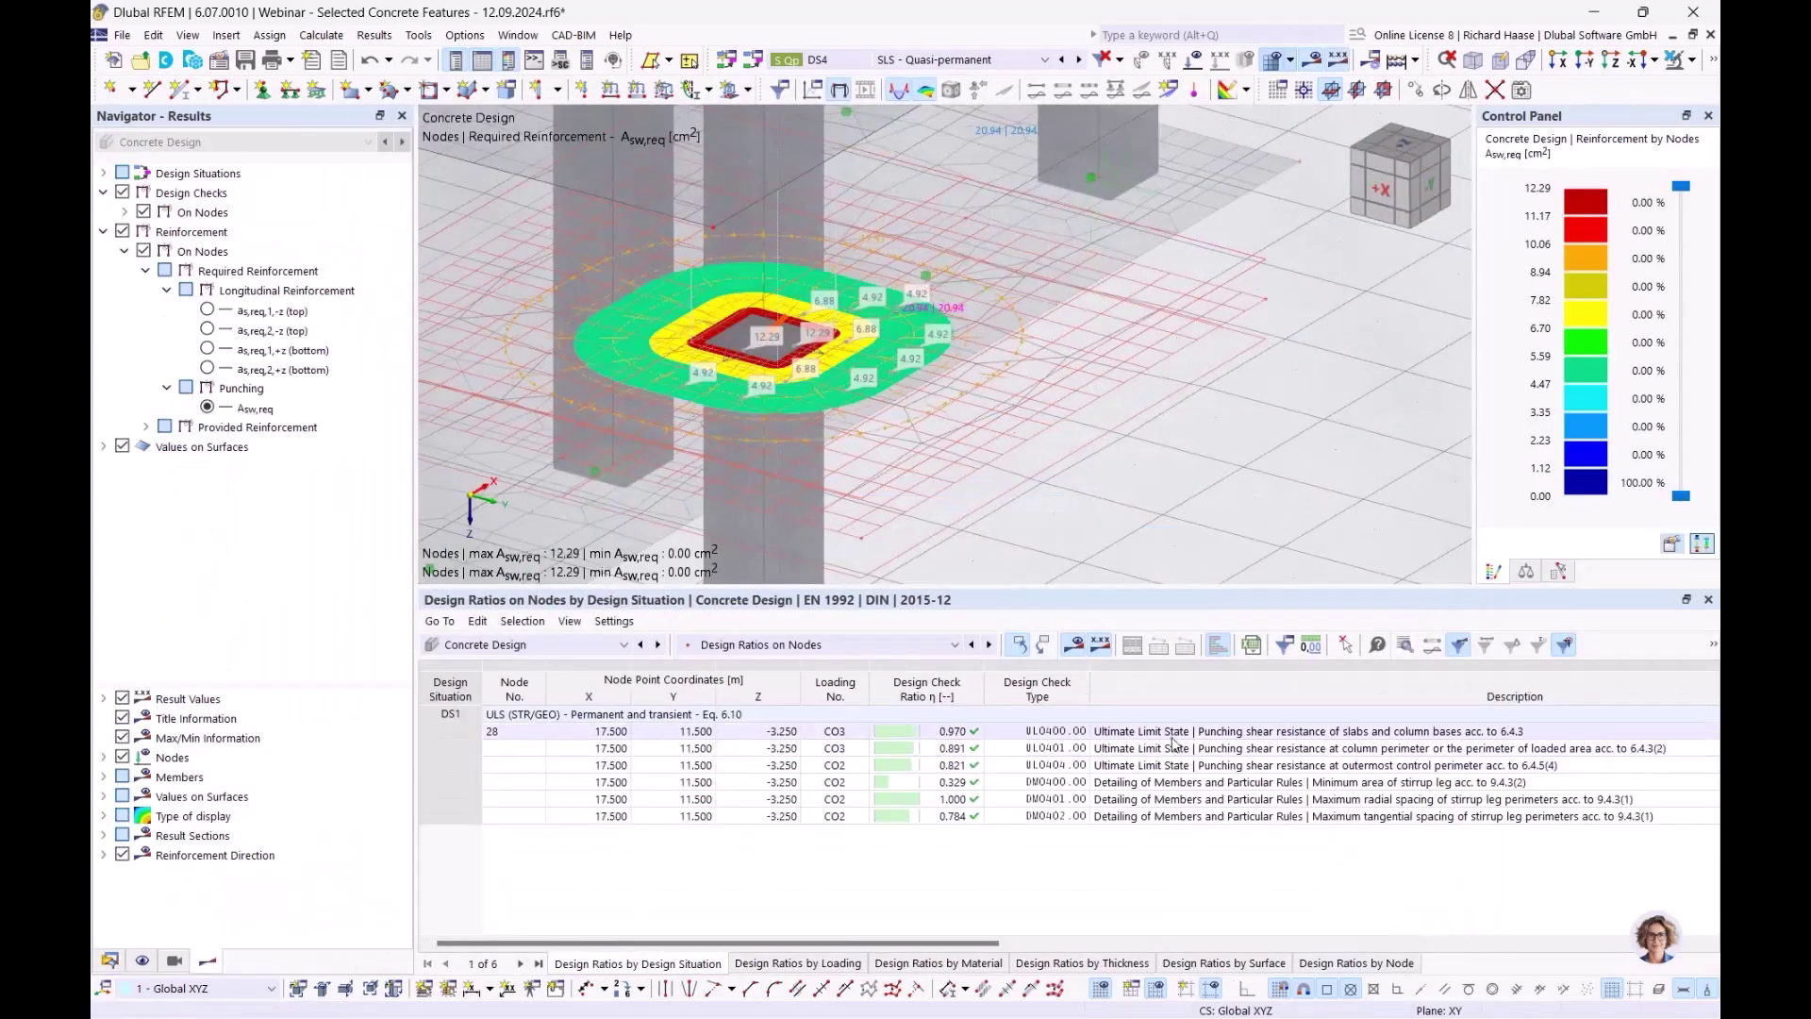
click(1174, 735)
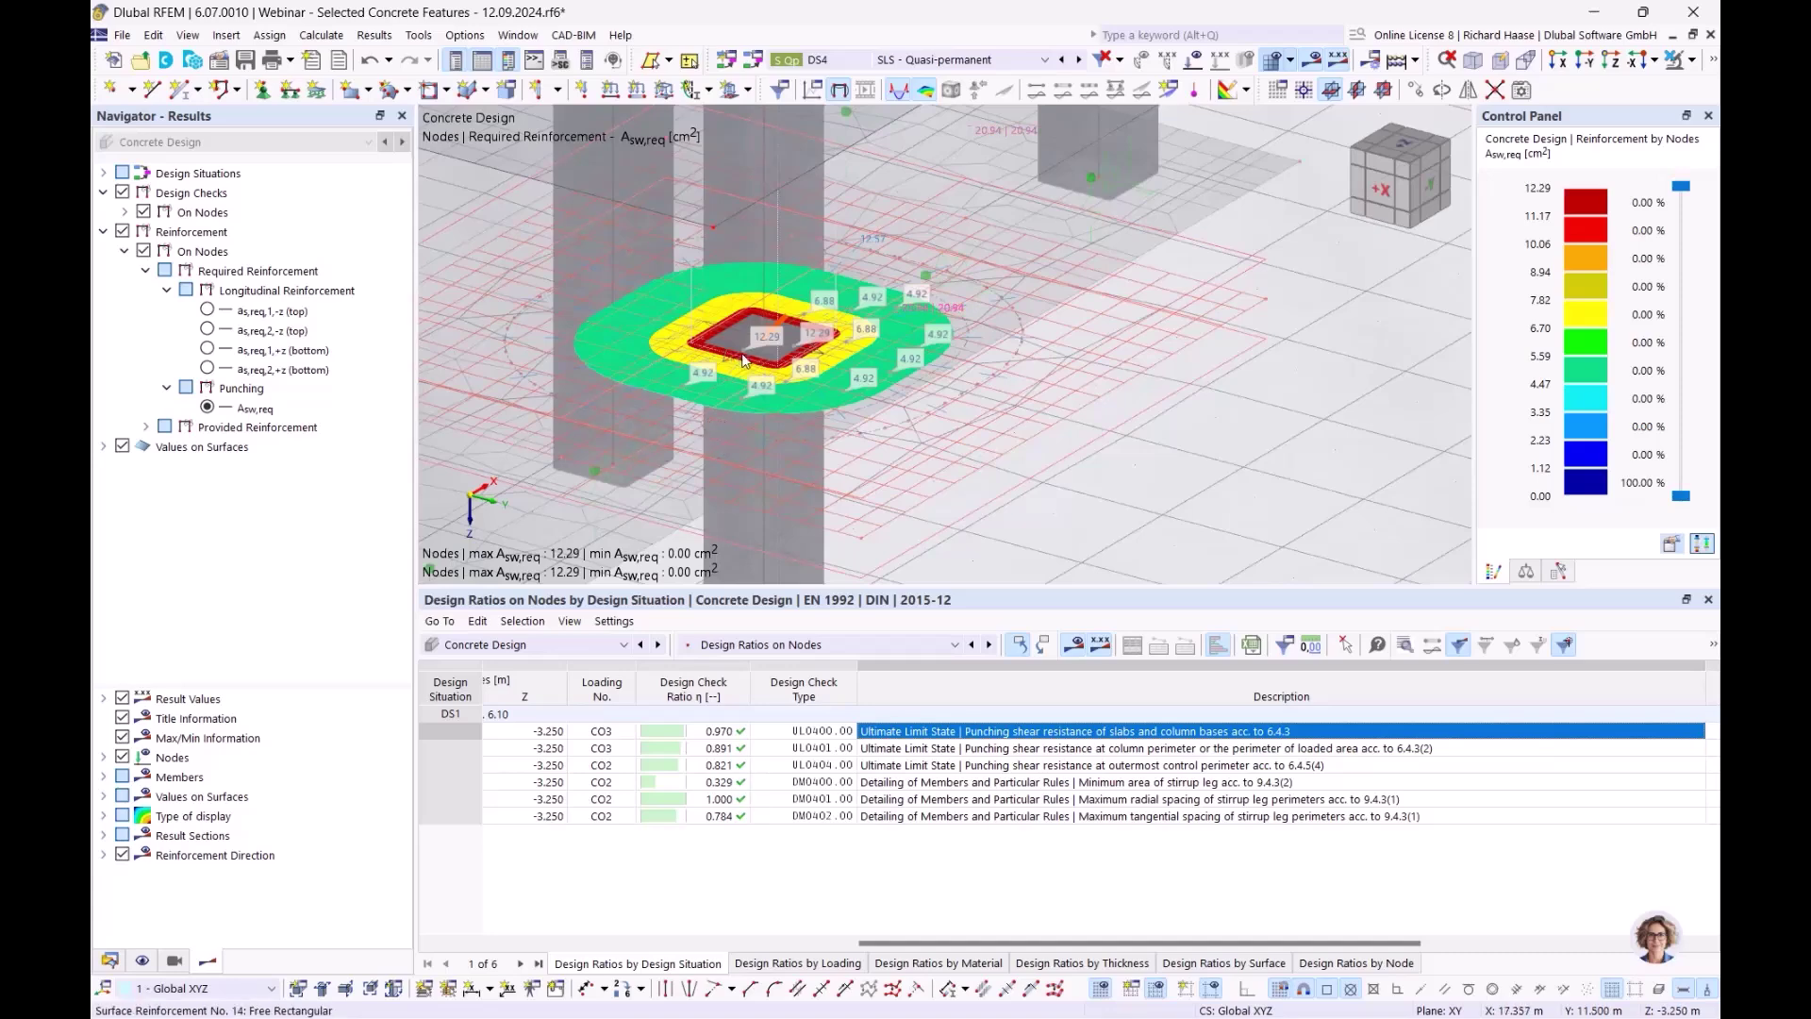
mouse_move(738, 355)
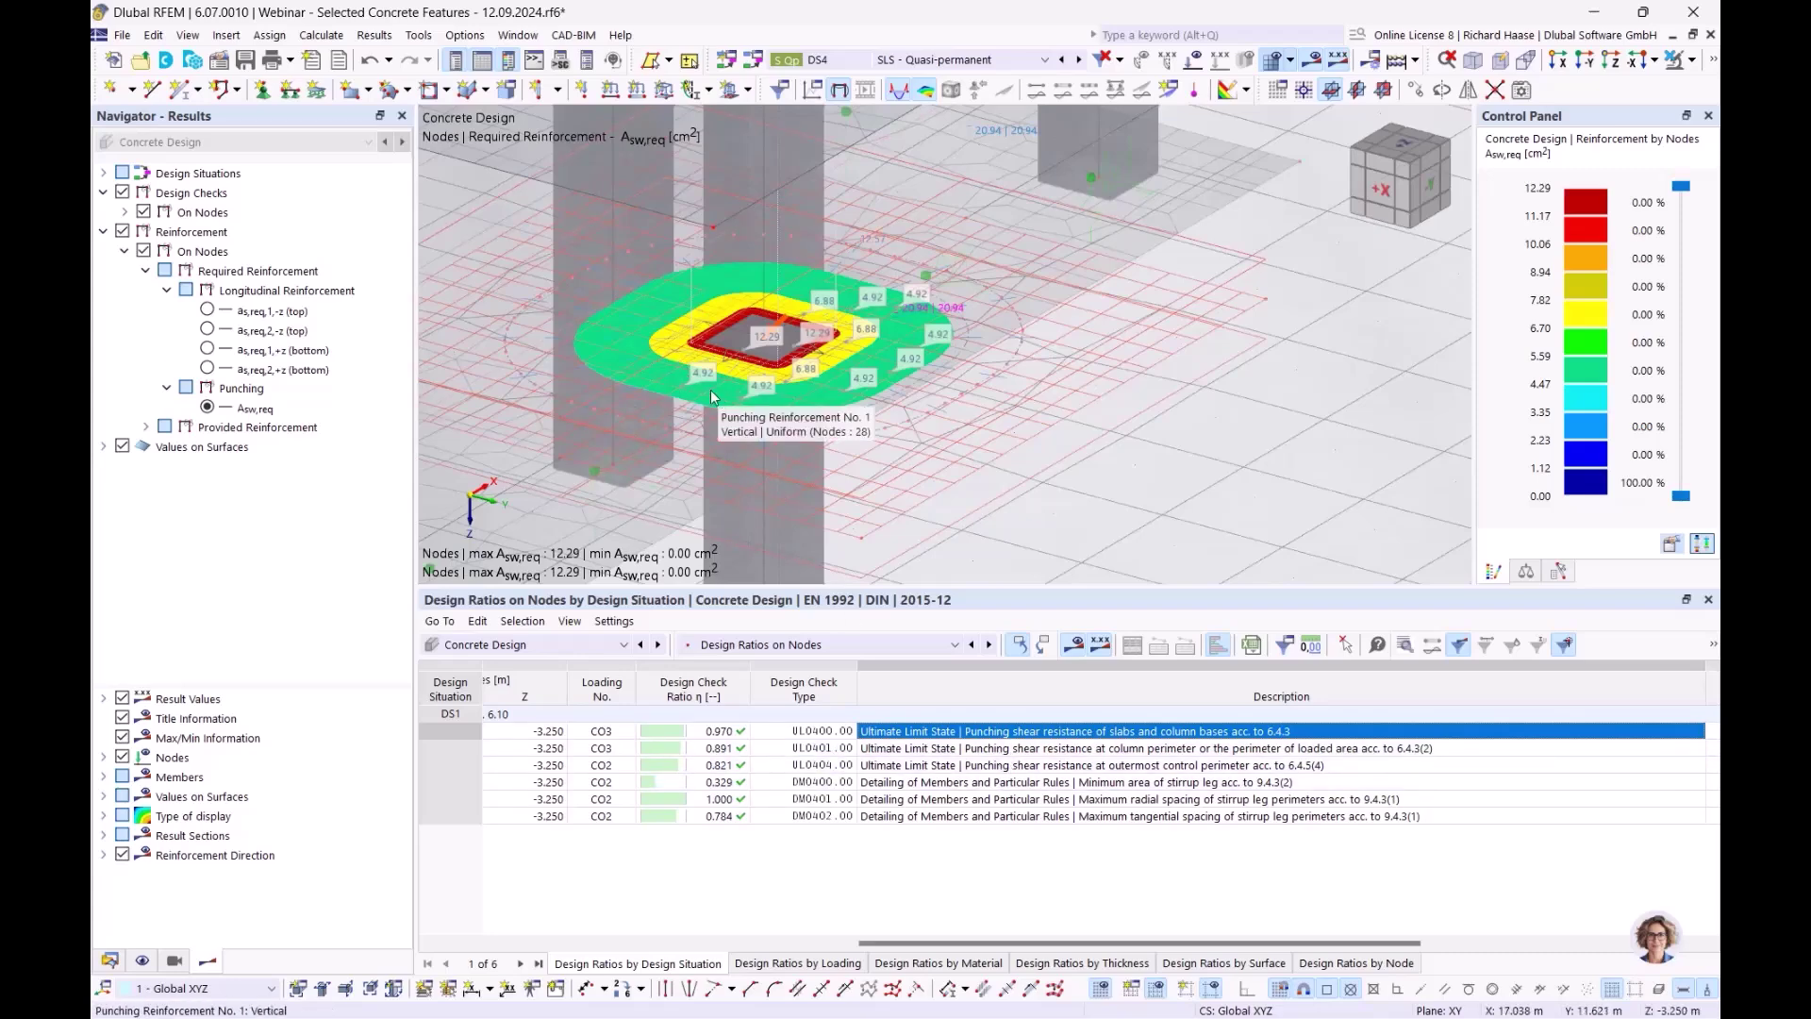
click(1021, 785)
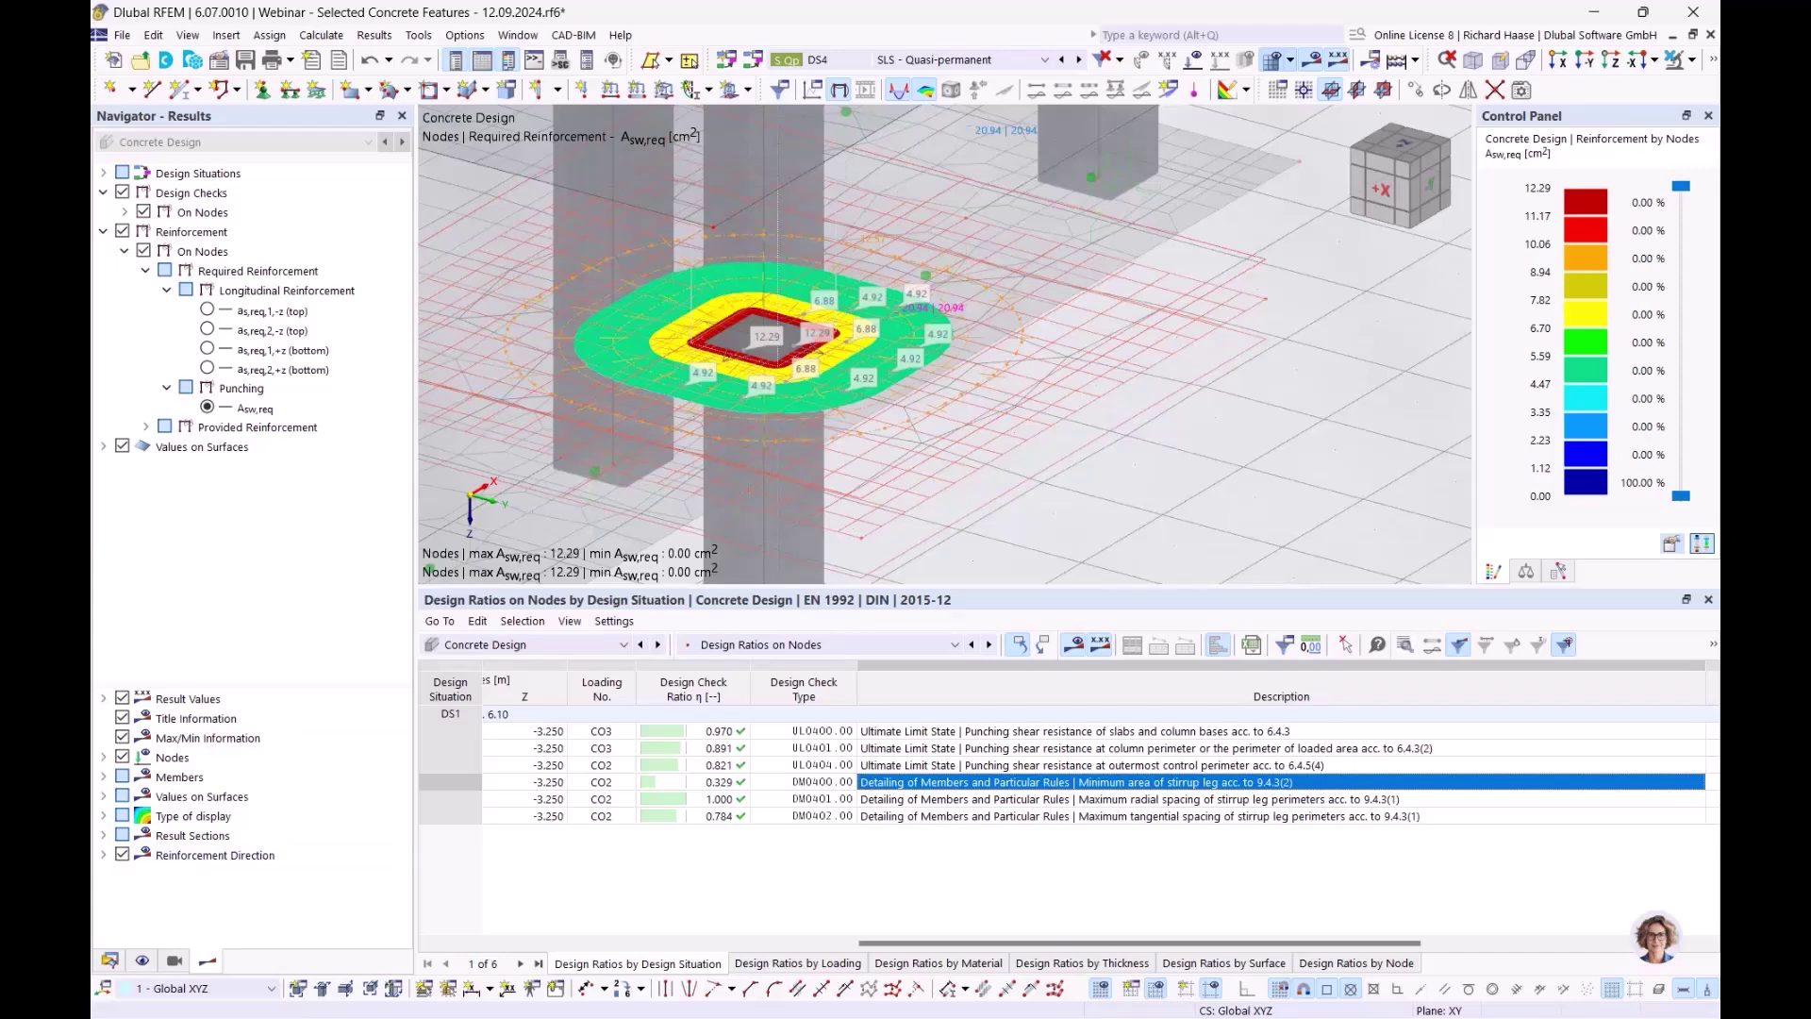
Switch to the PowerPoint webinar presentation and start the slide show from the SLS Design slide
key(alt+Tab)
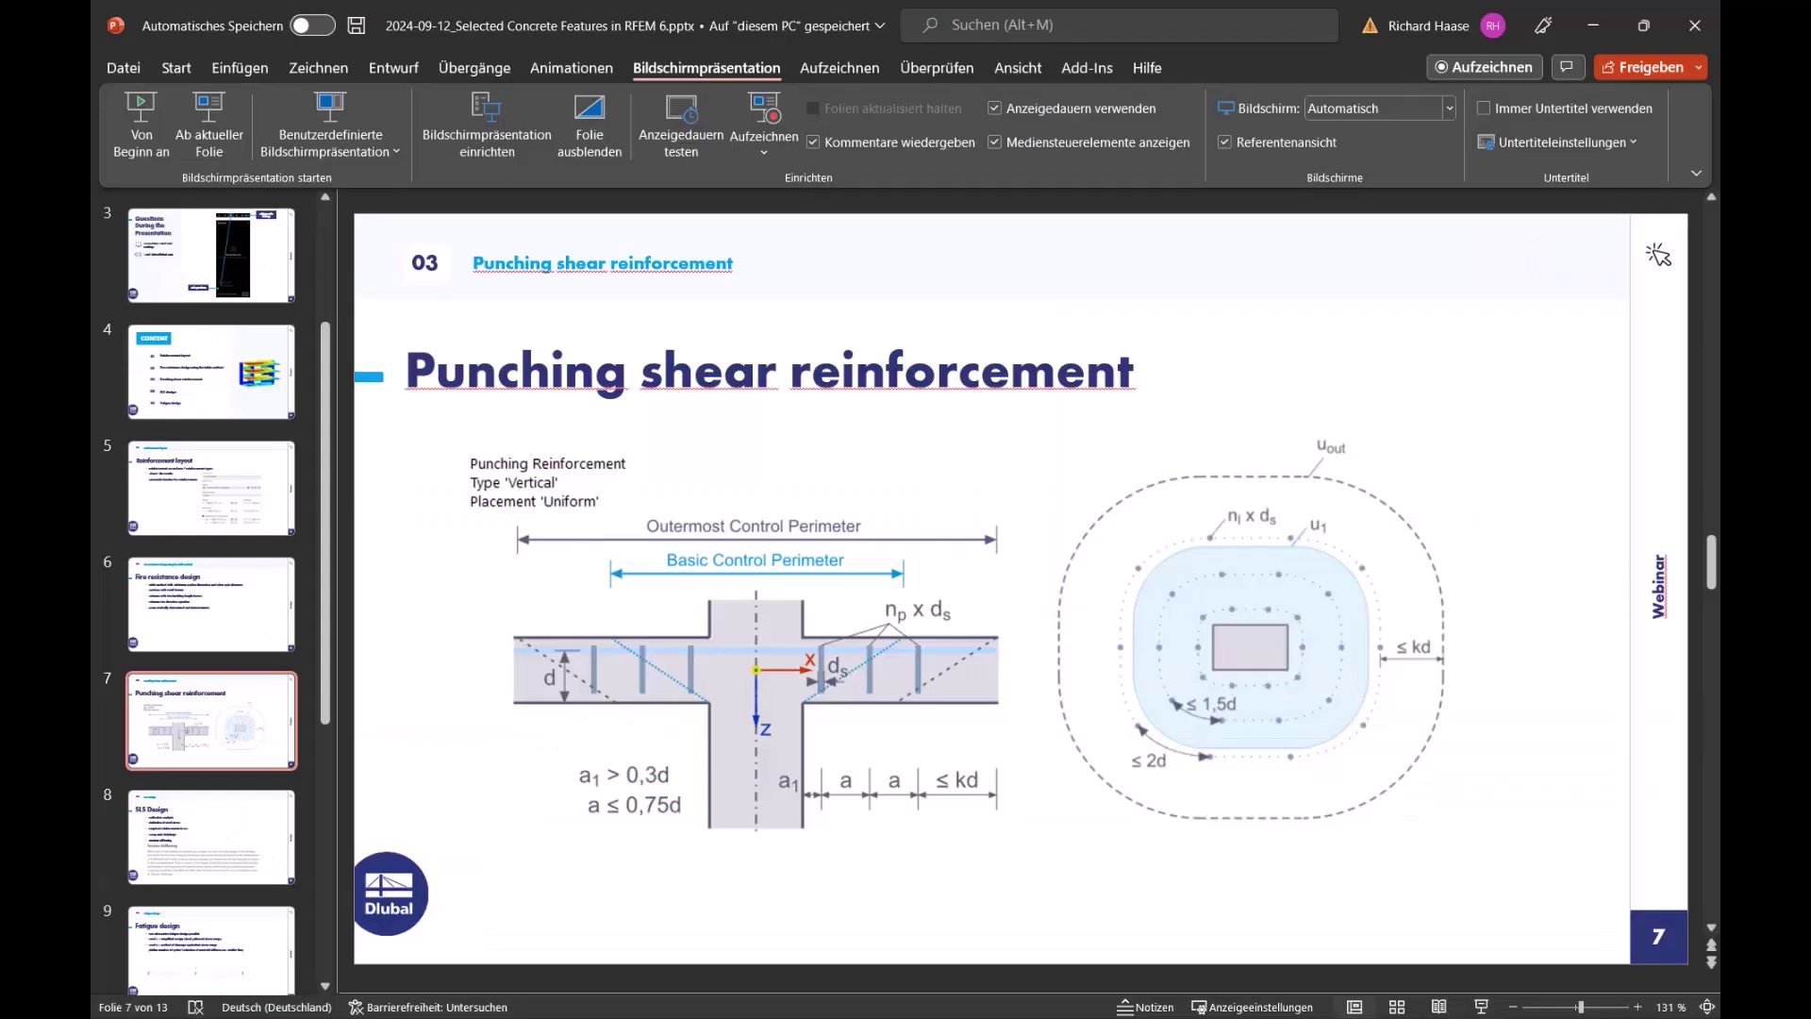
scroll(789, 561, down, 1)
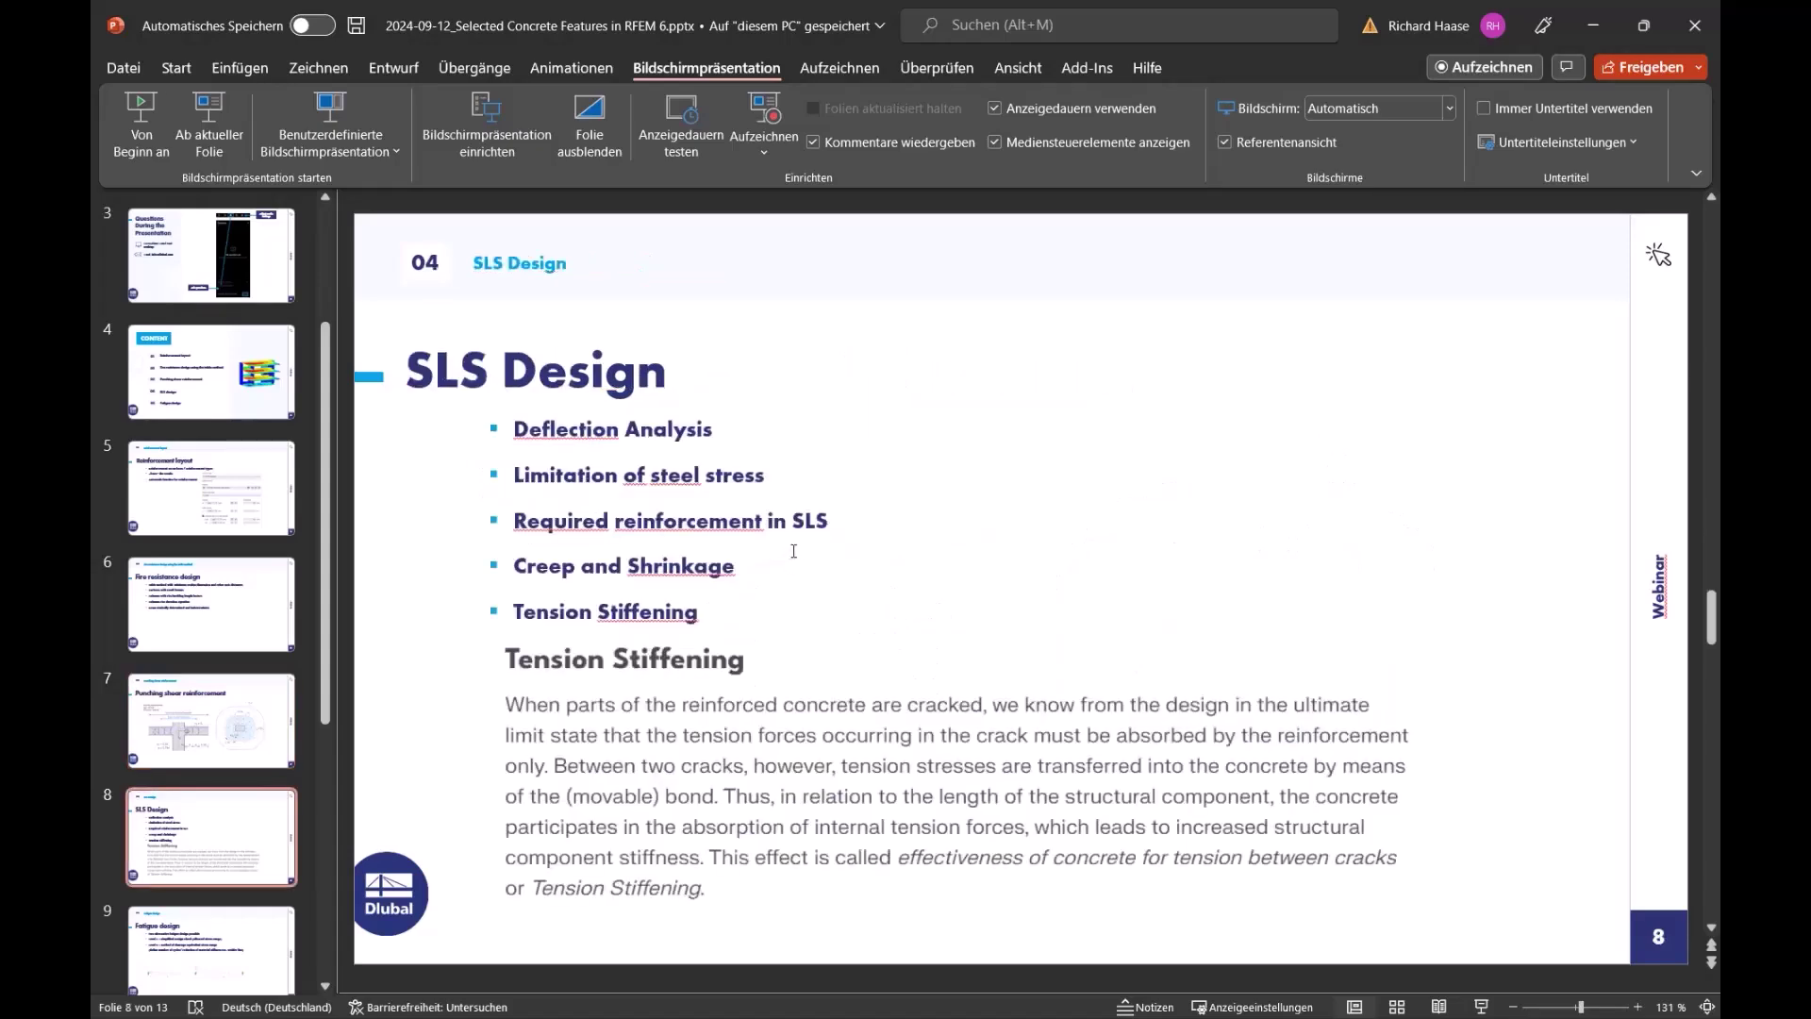
click(216, 130)
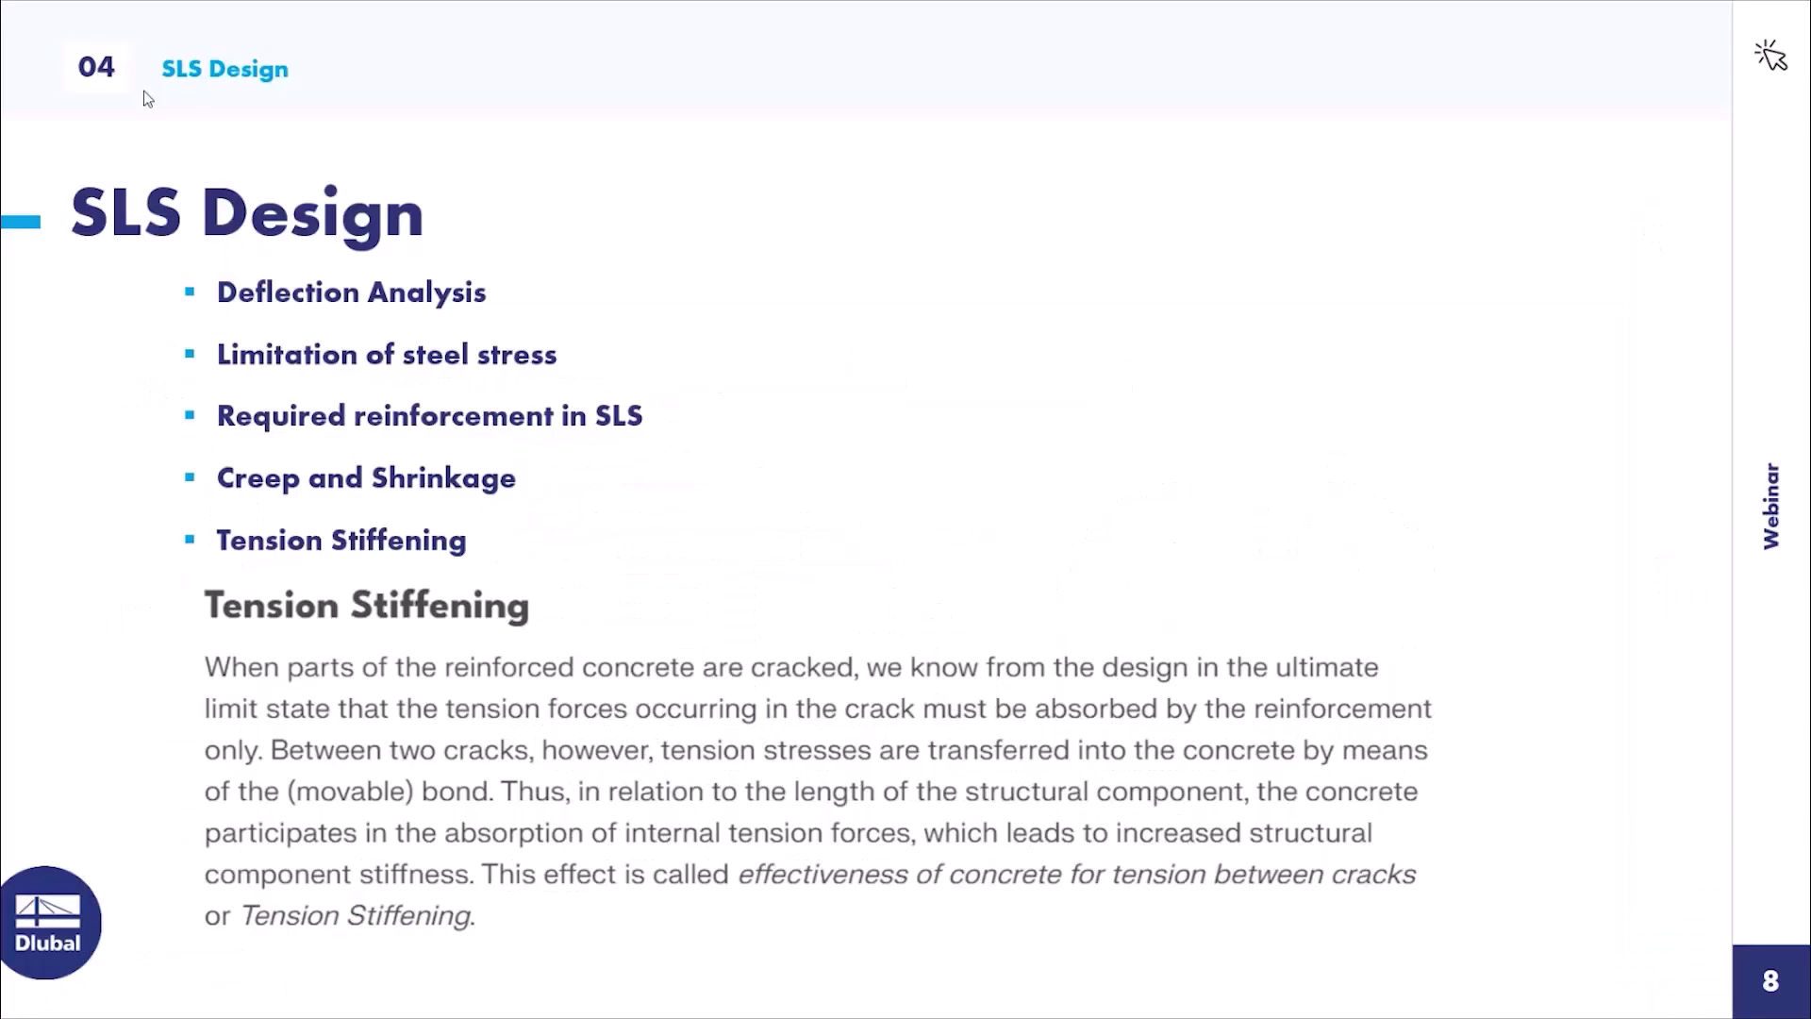
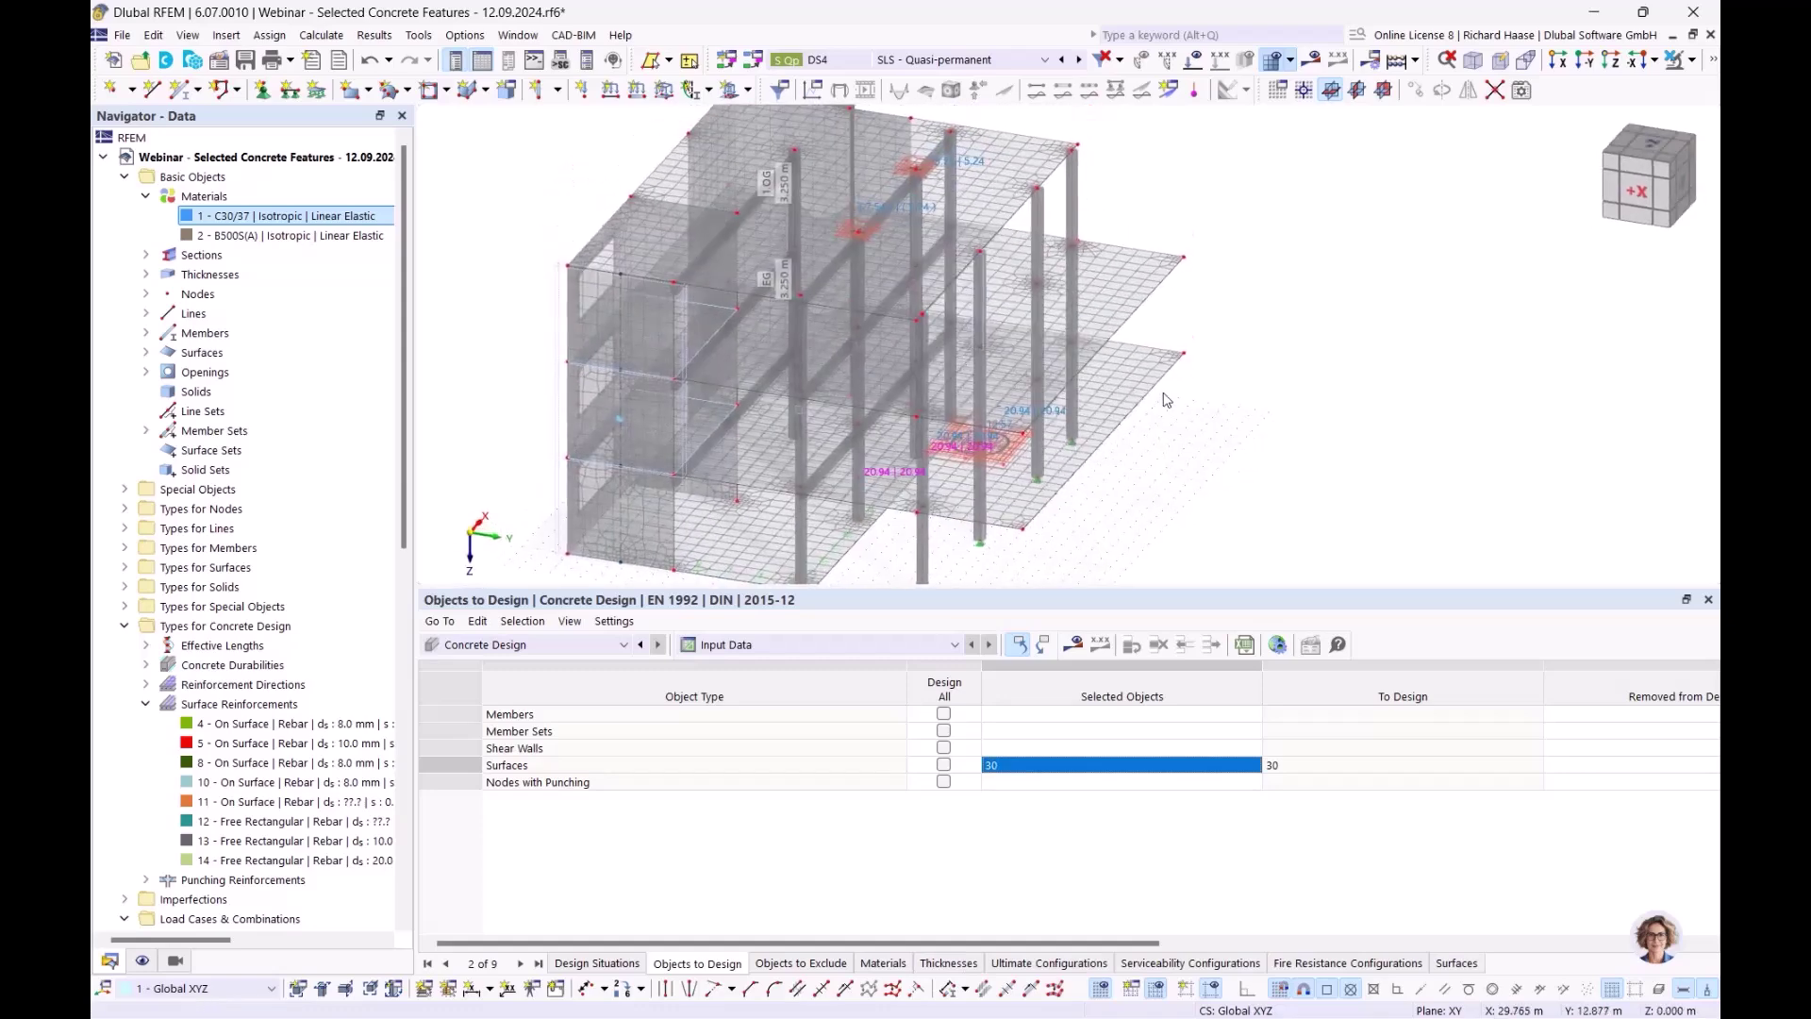
Open the deflection analysis settings of surface 30 and choose Cantilever as the surface type
double_click(1019, 388)
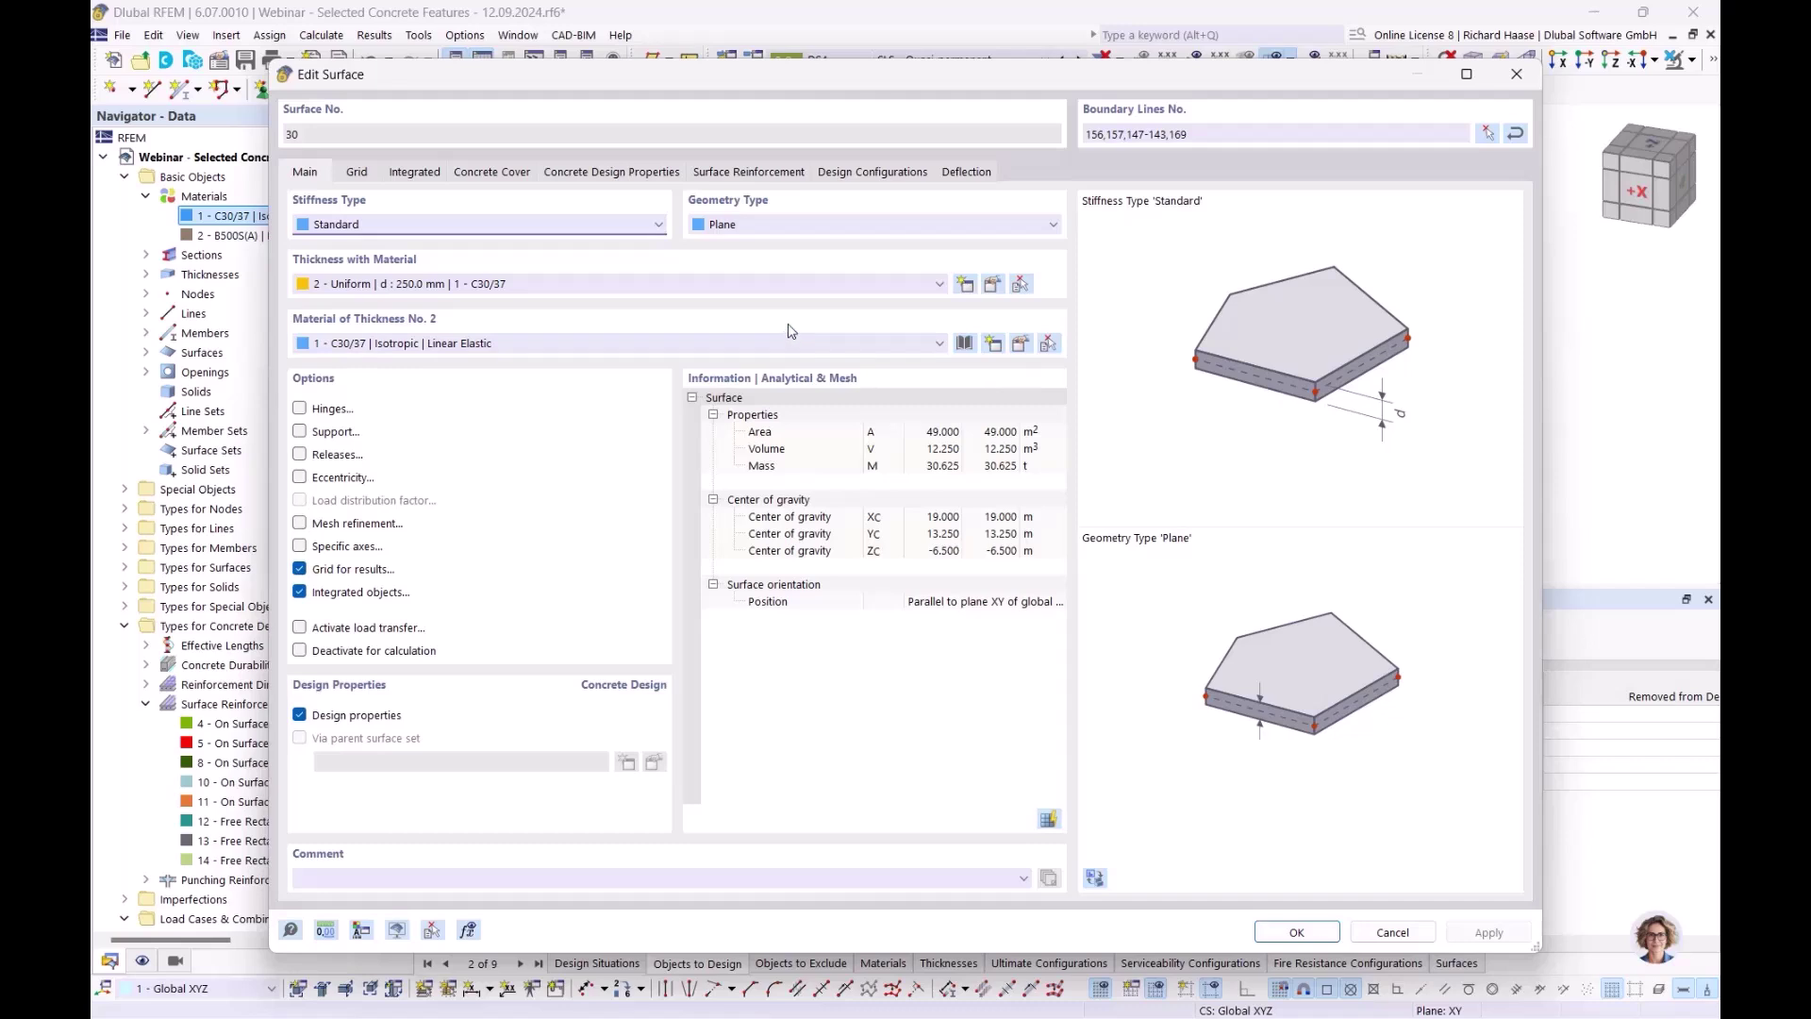
click(968, 172)
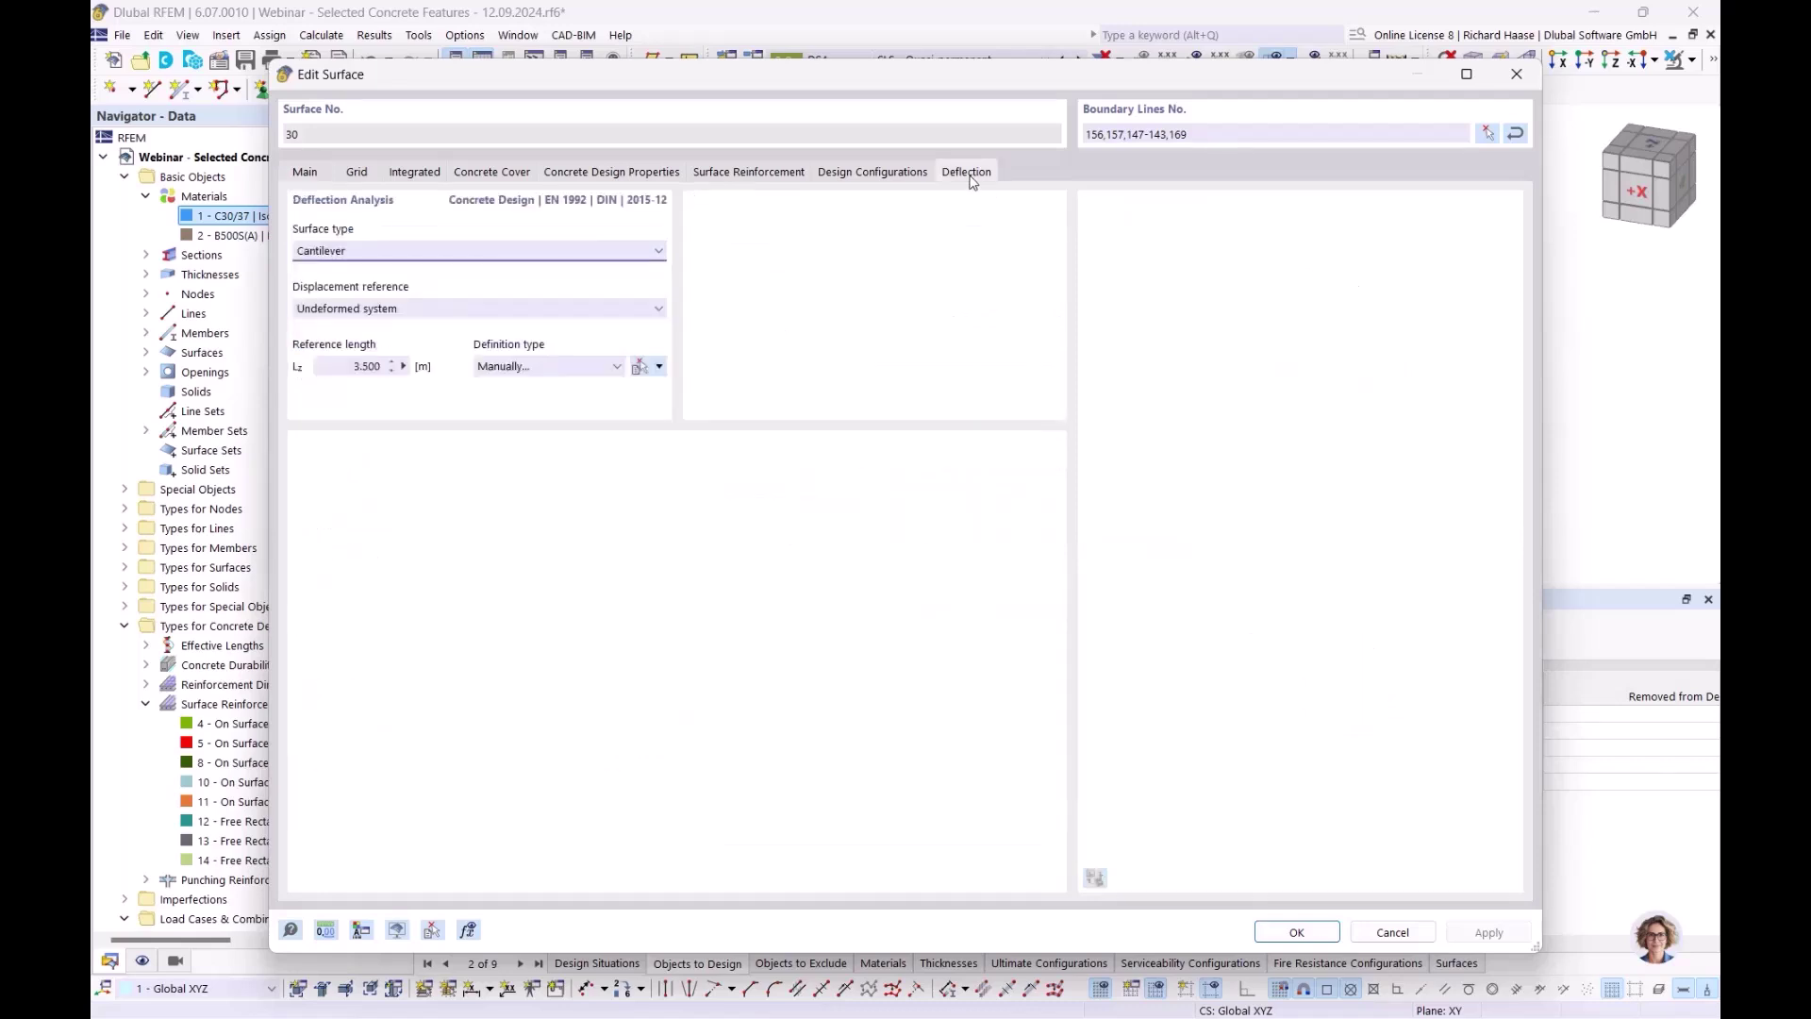
drag(896, 79, 1116, 476)
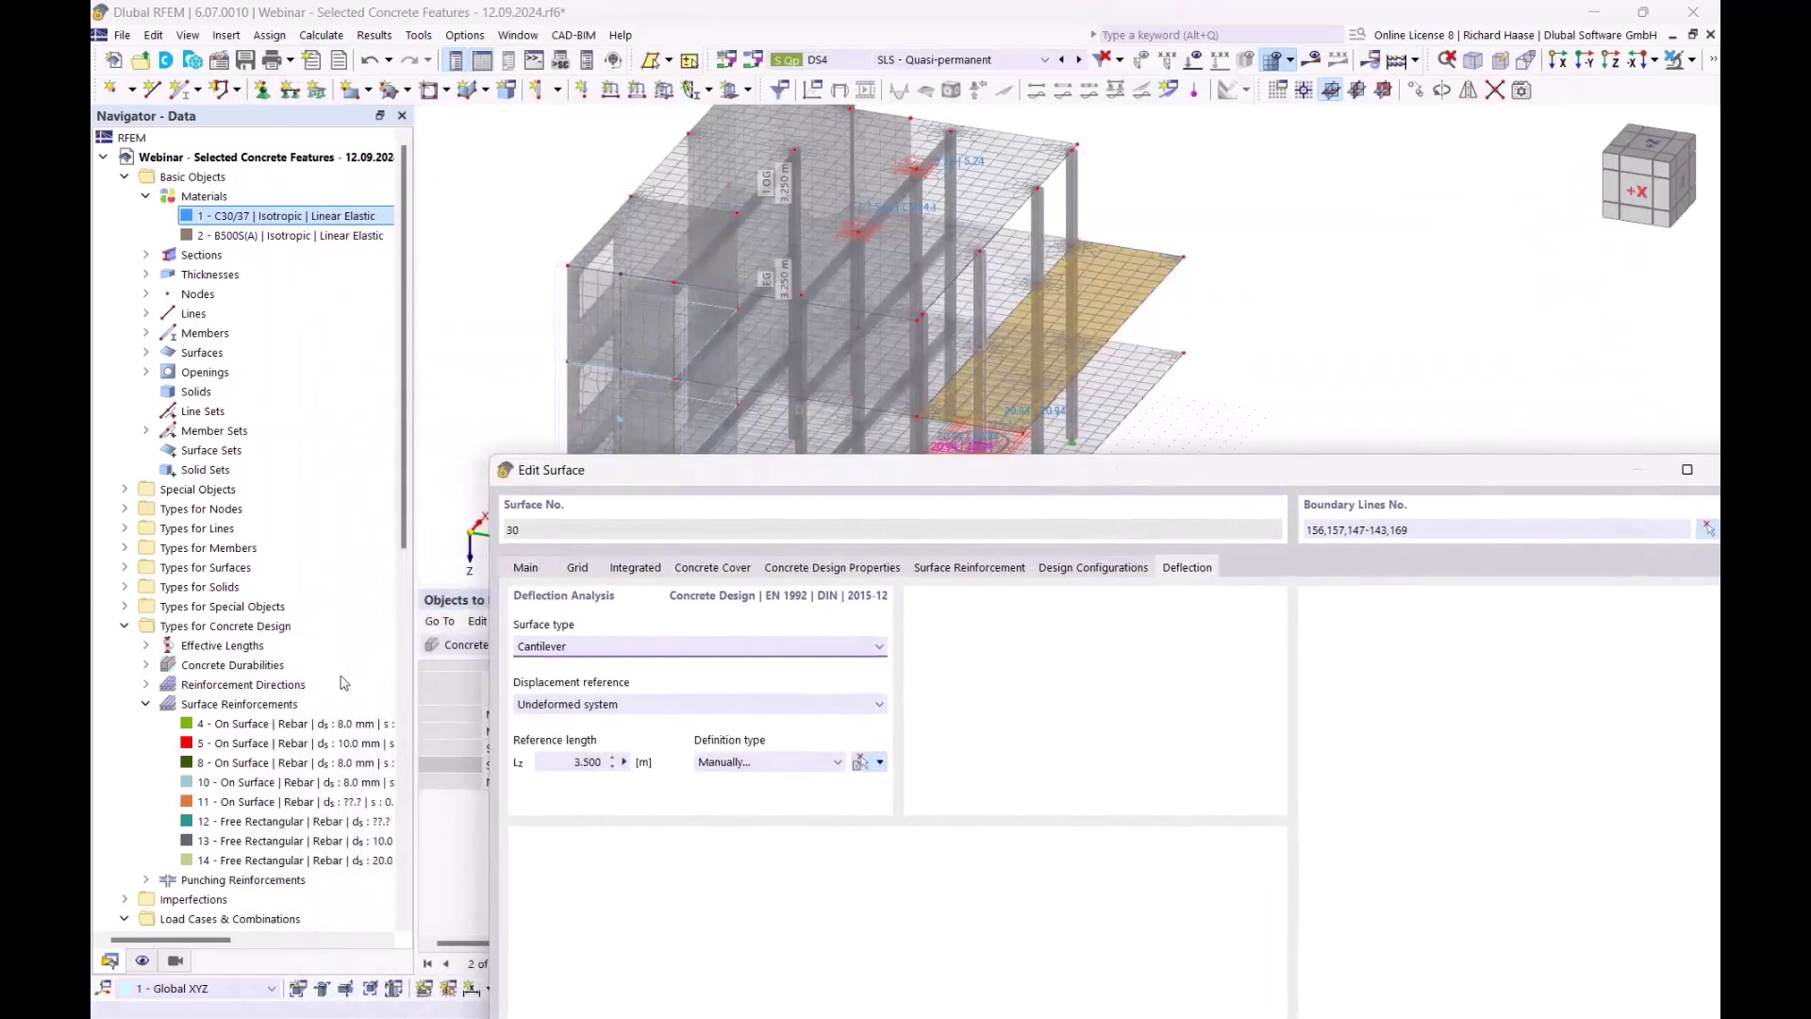
click(595, 651)
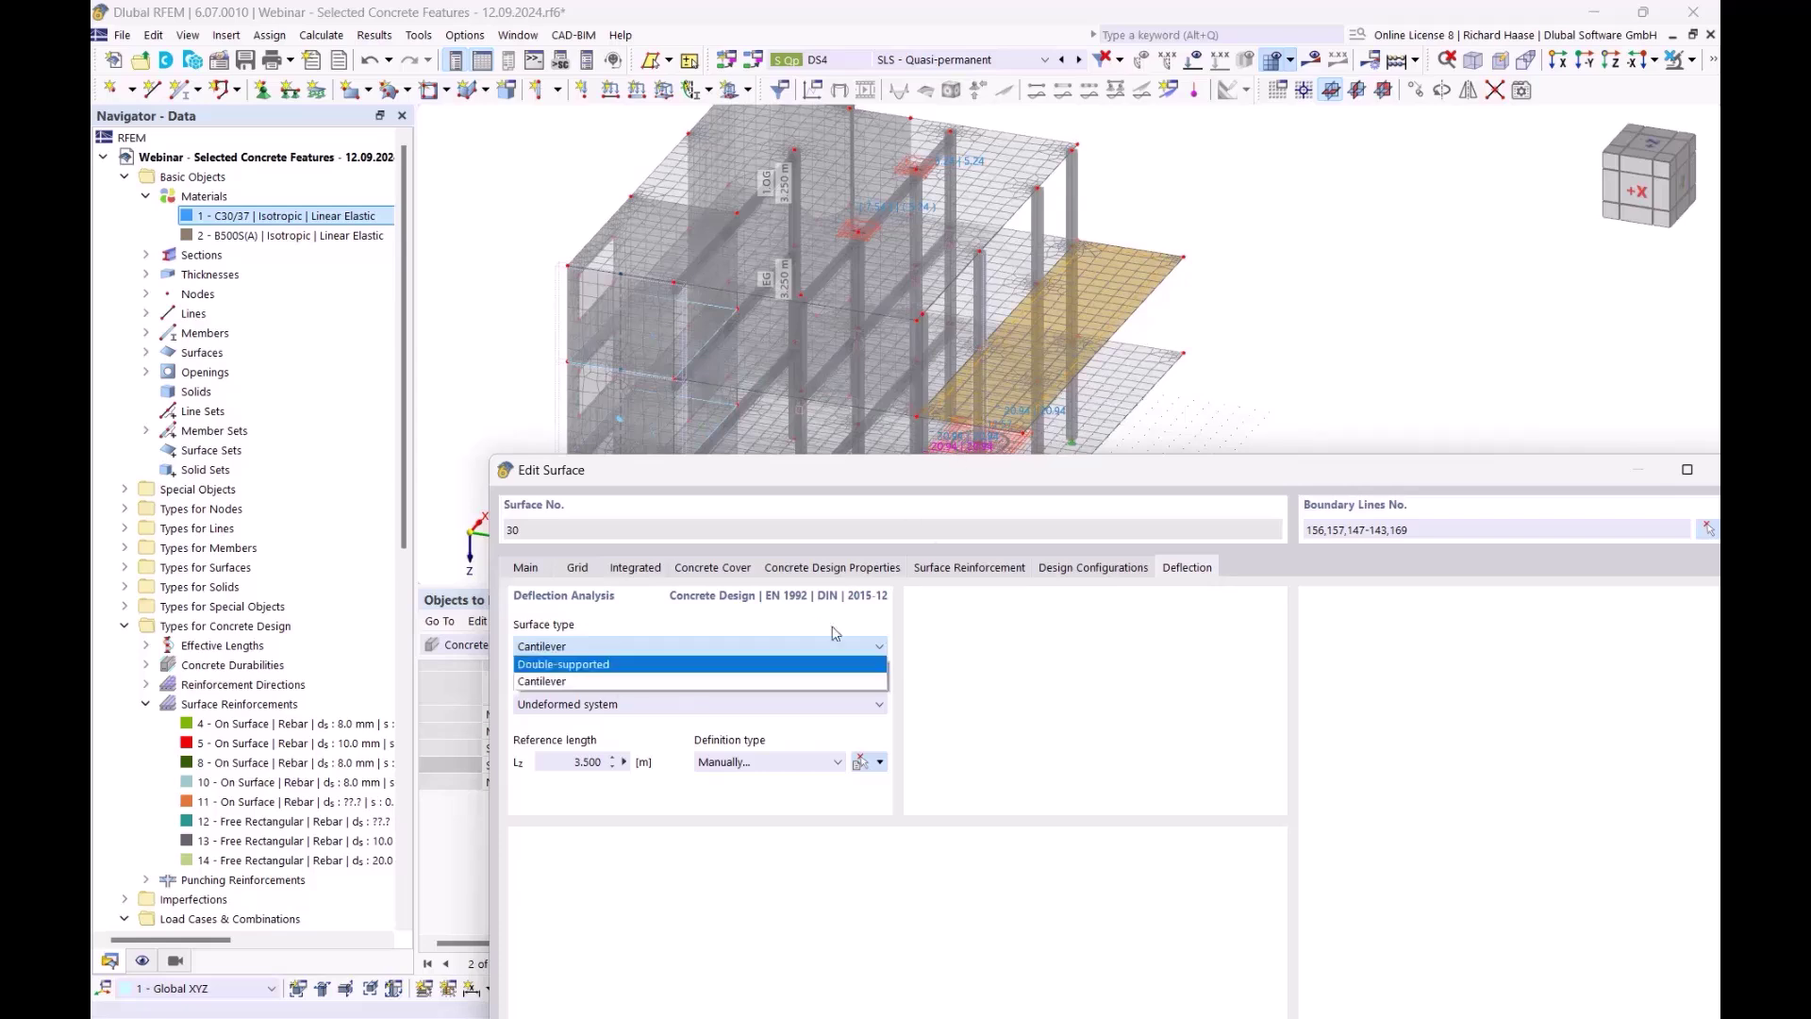
click(581, 683)
drag(1143, 467, 1067, 489)
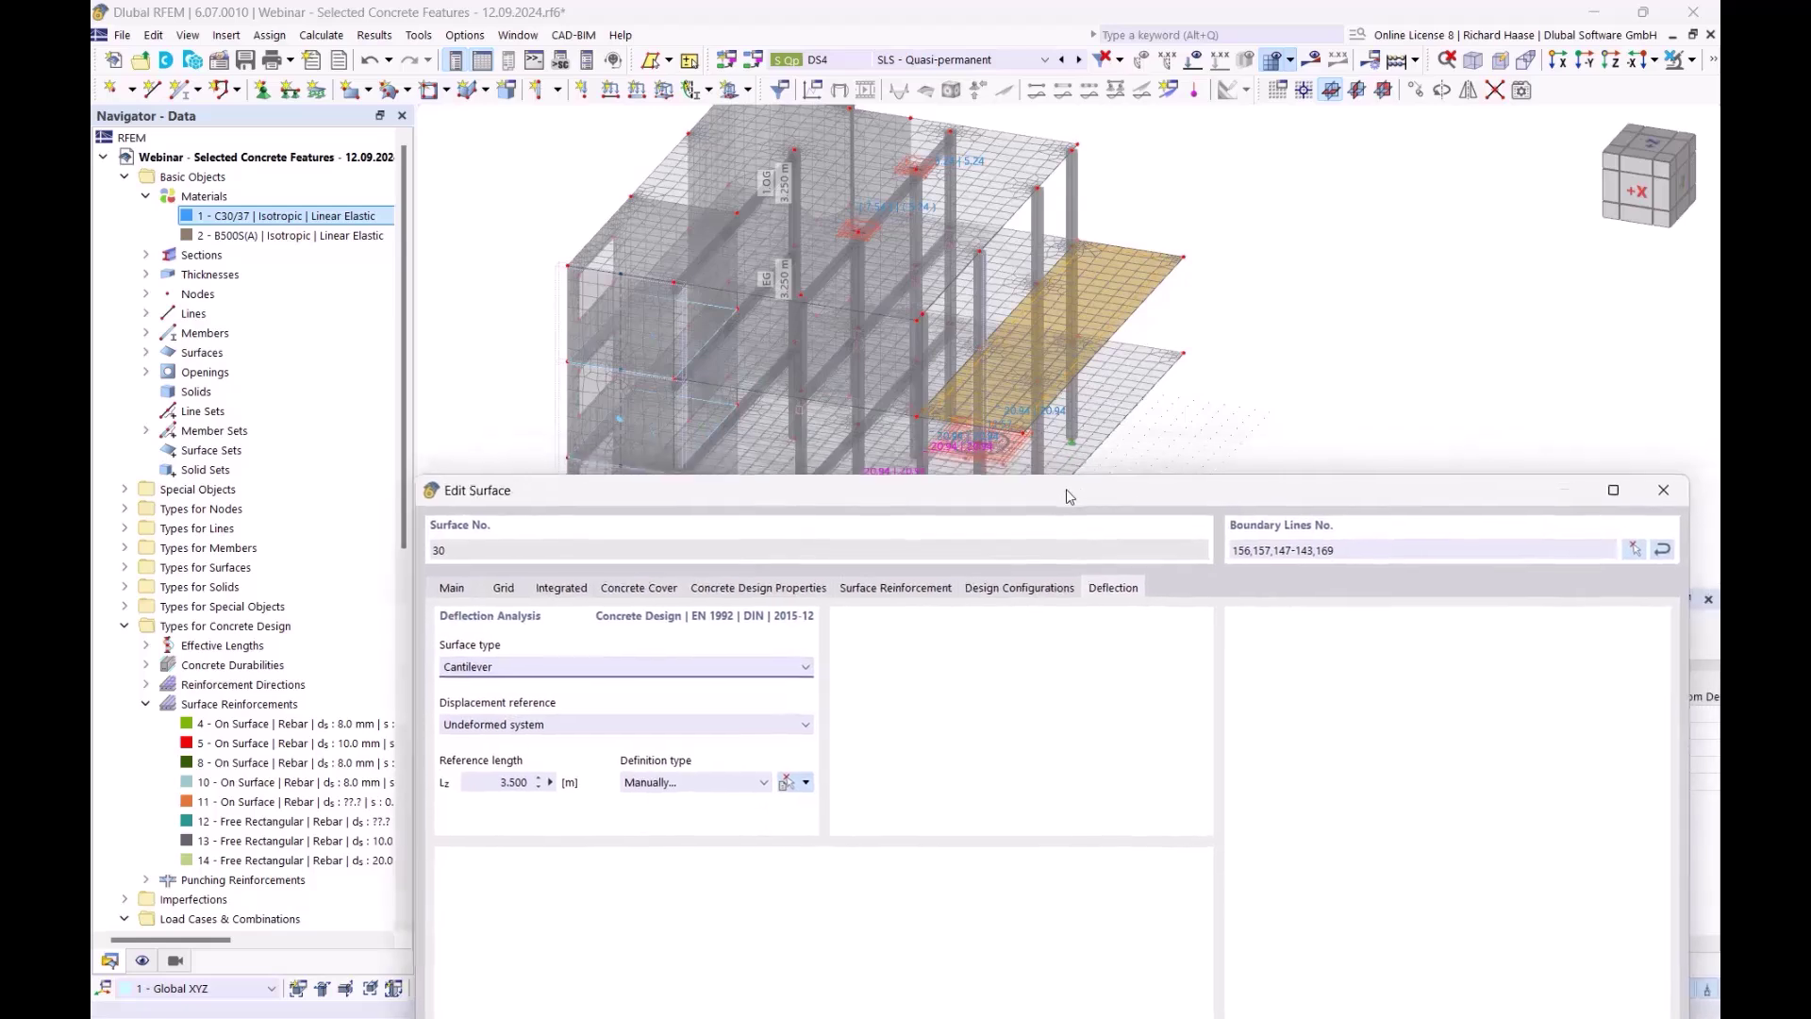
Try defining surface 30's deflection reference length by maximum boundary line and by minimum boundary line
click(684, 785)
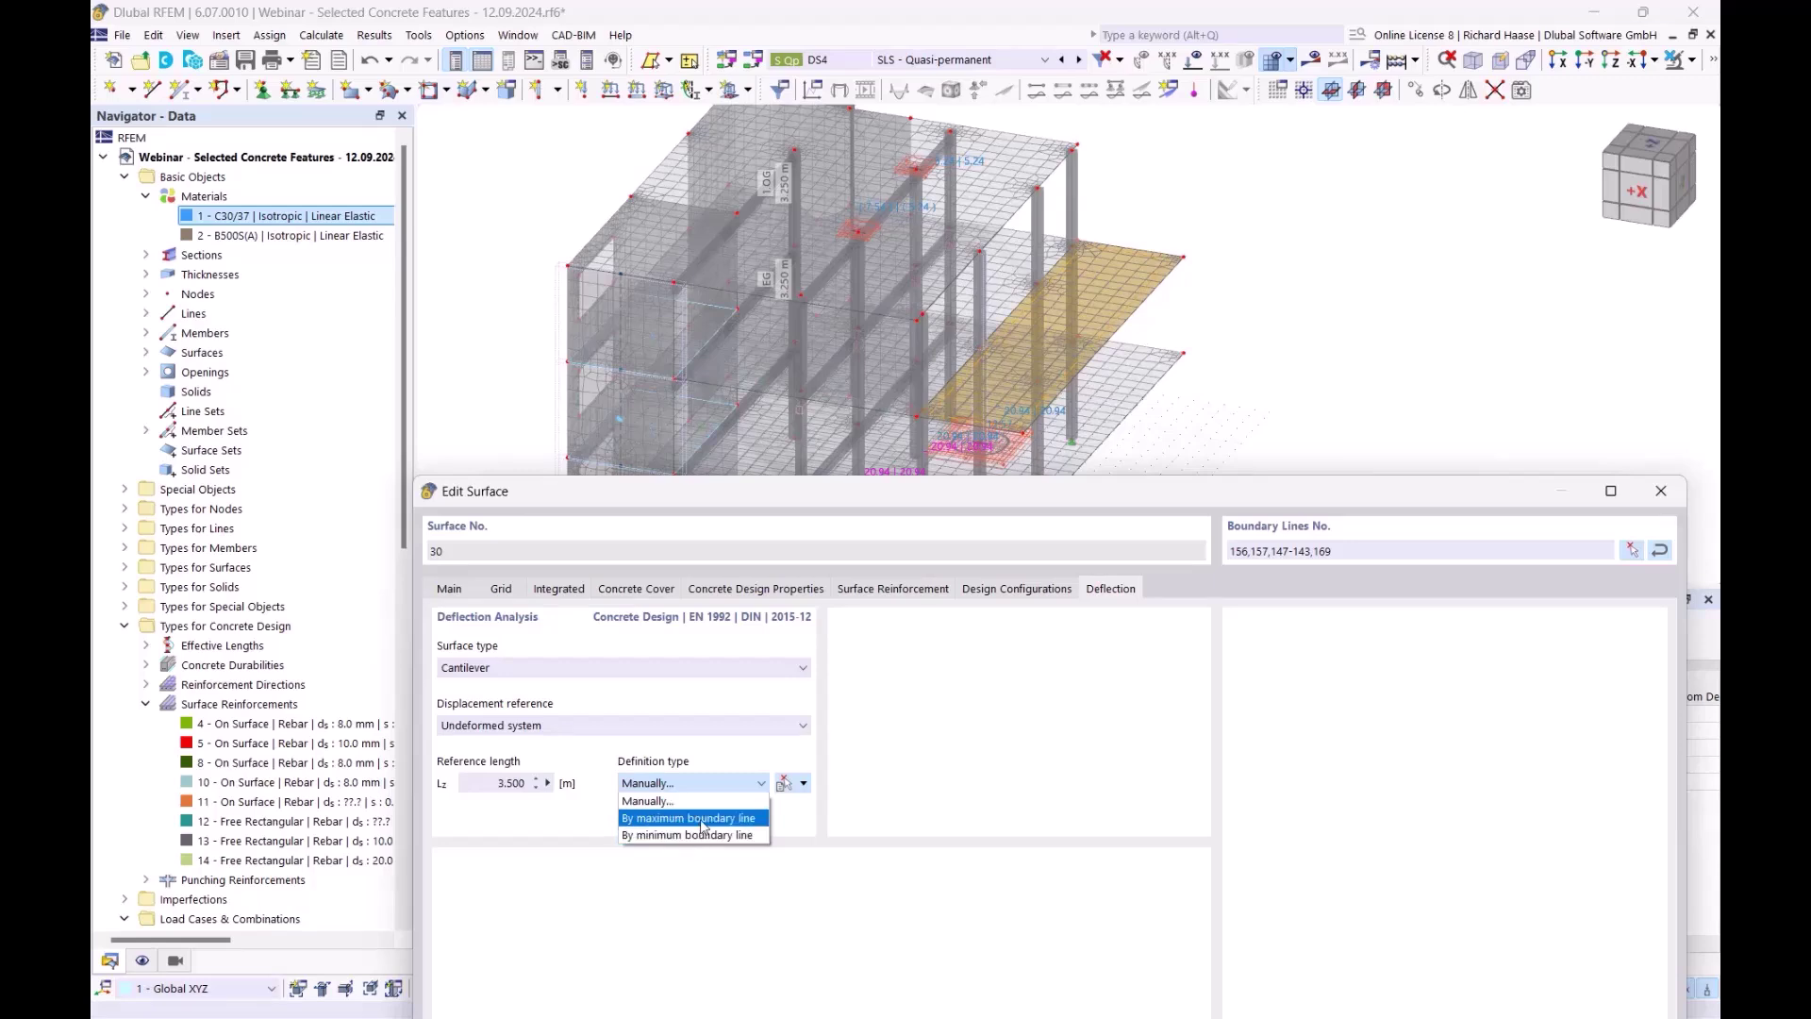
click(703, 819)
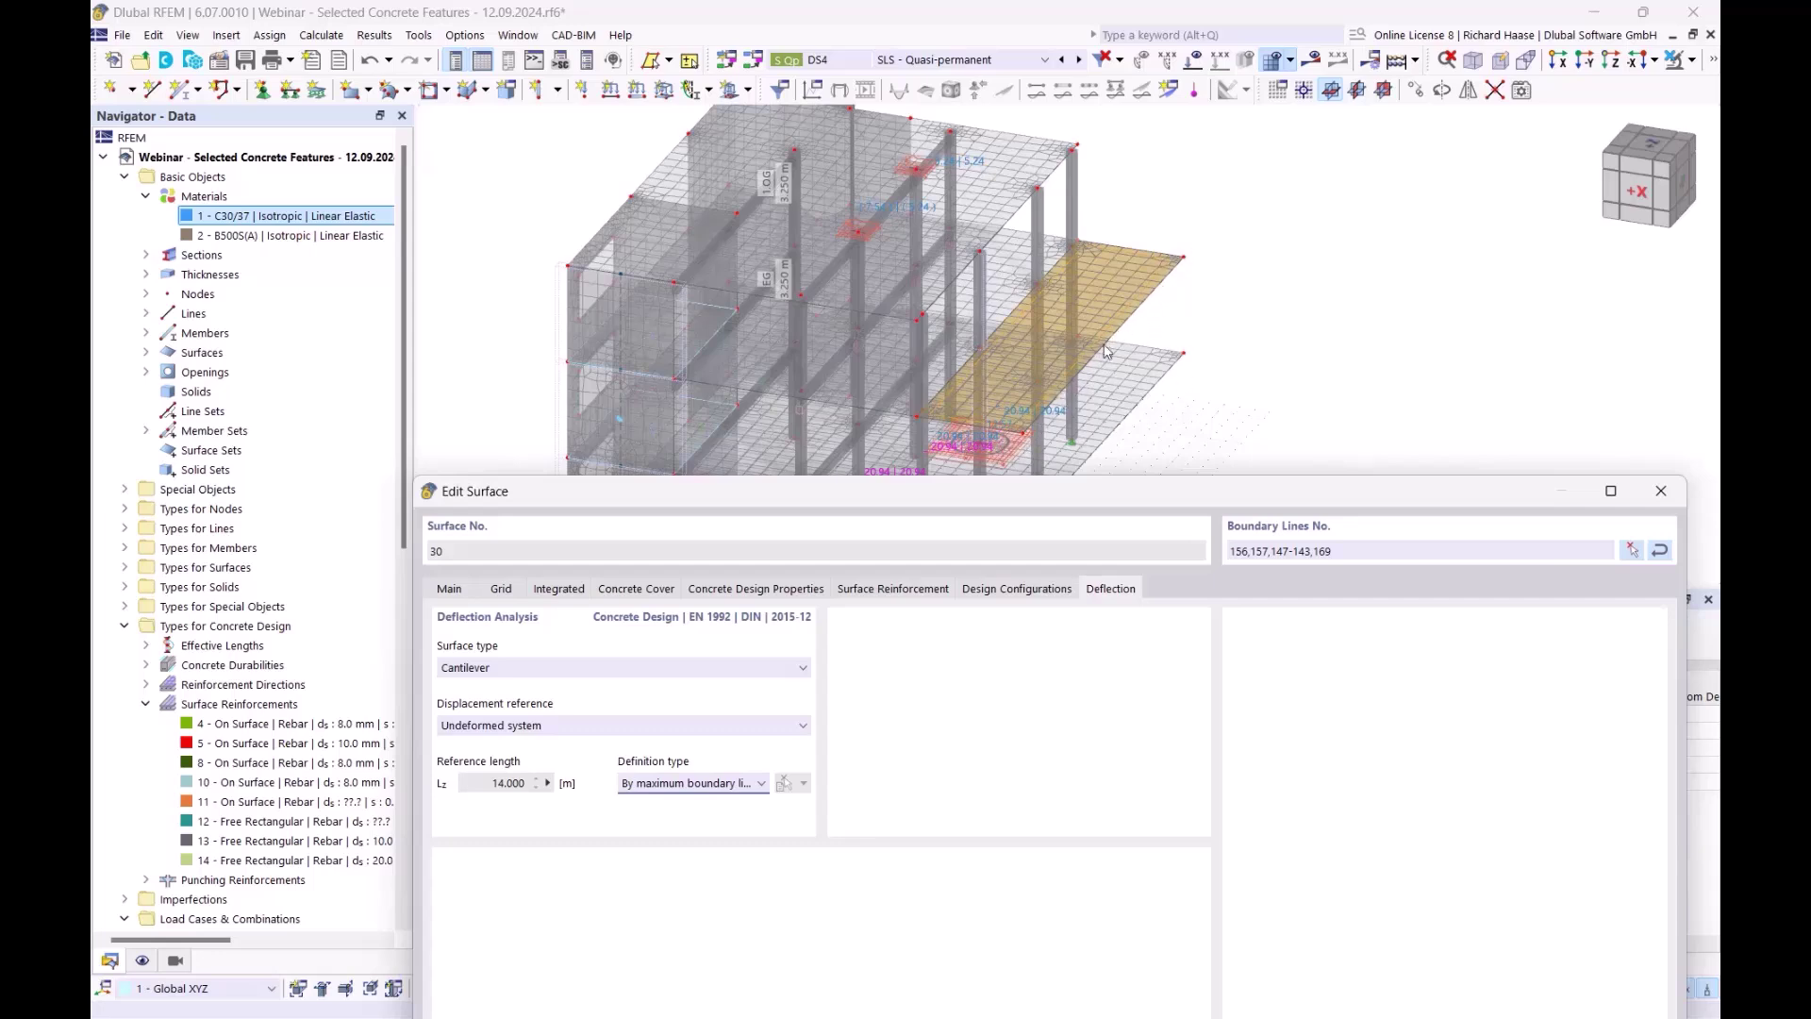
click(722, 783)
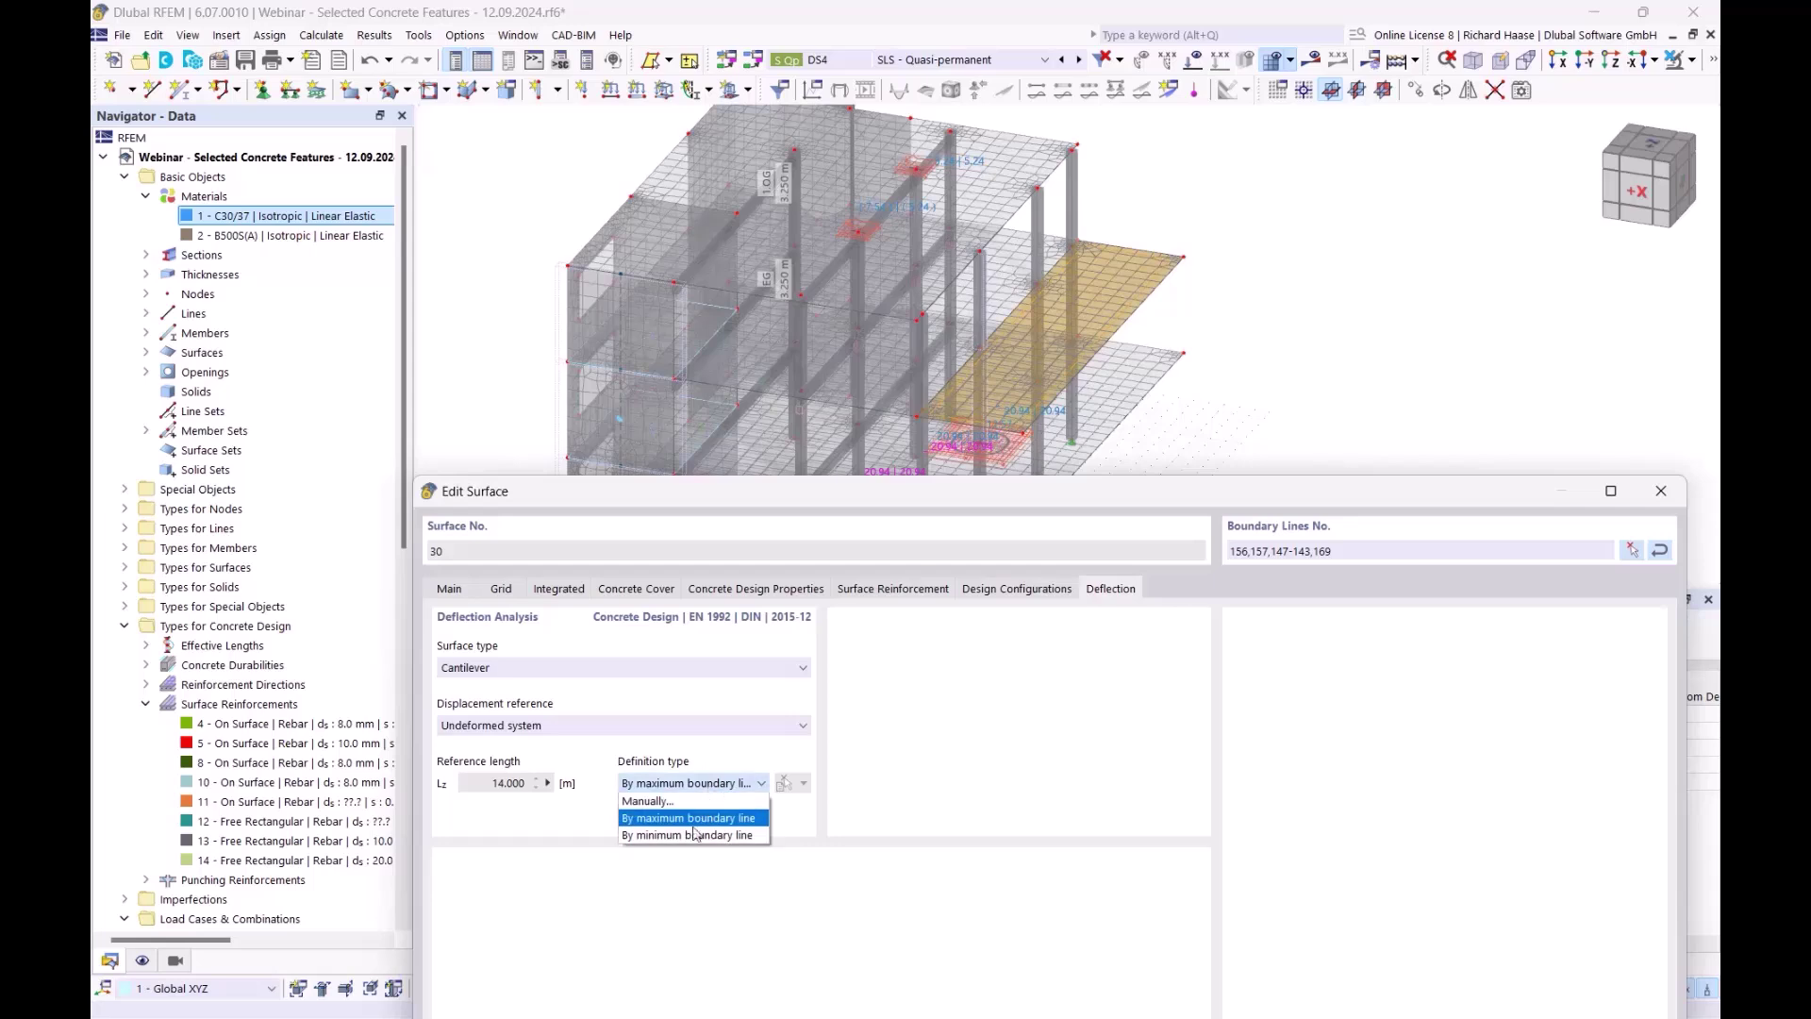
click(684, 836)
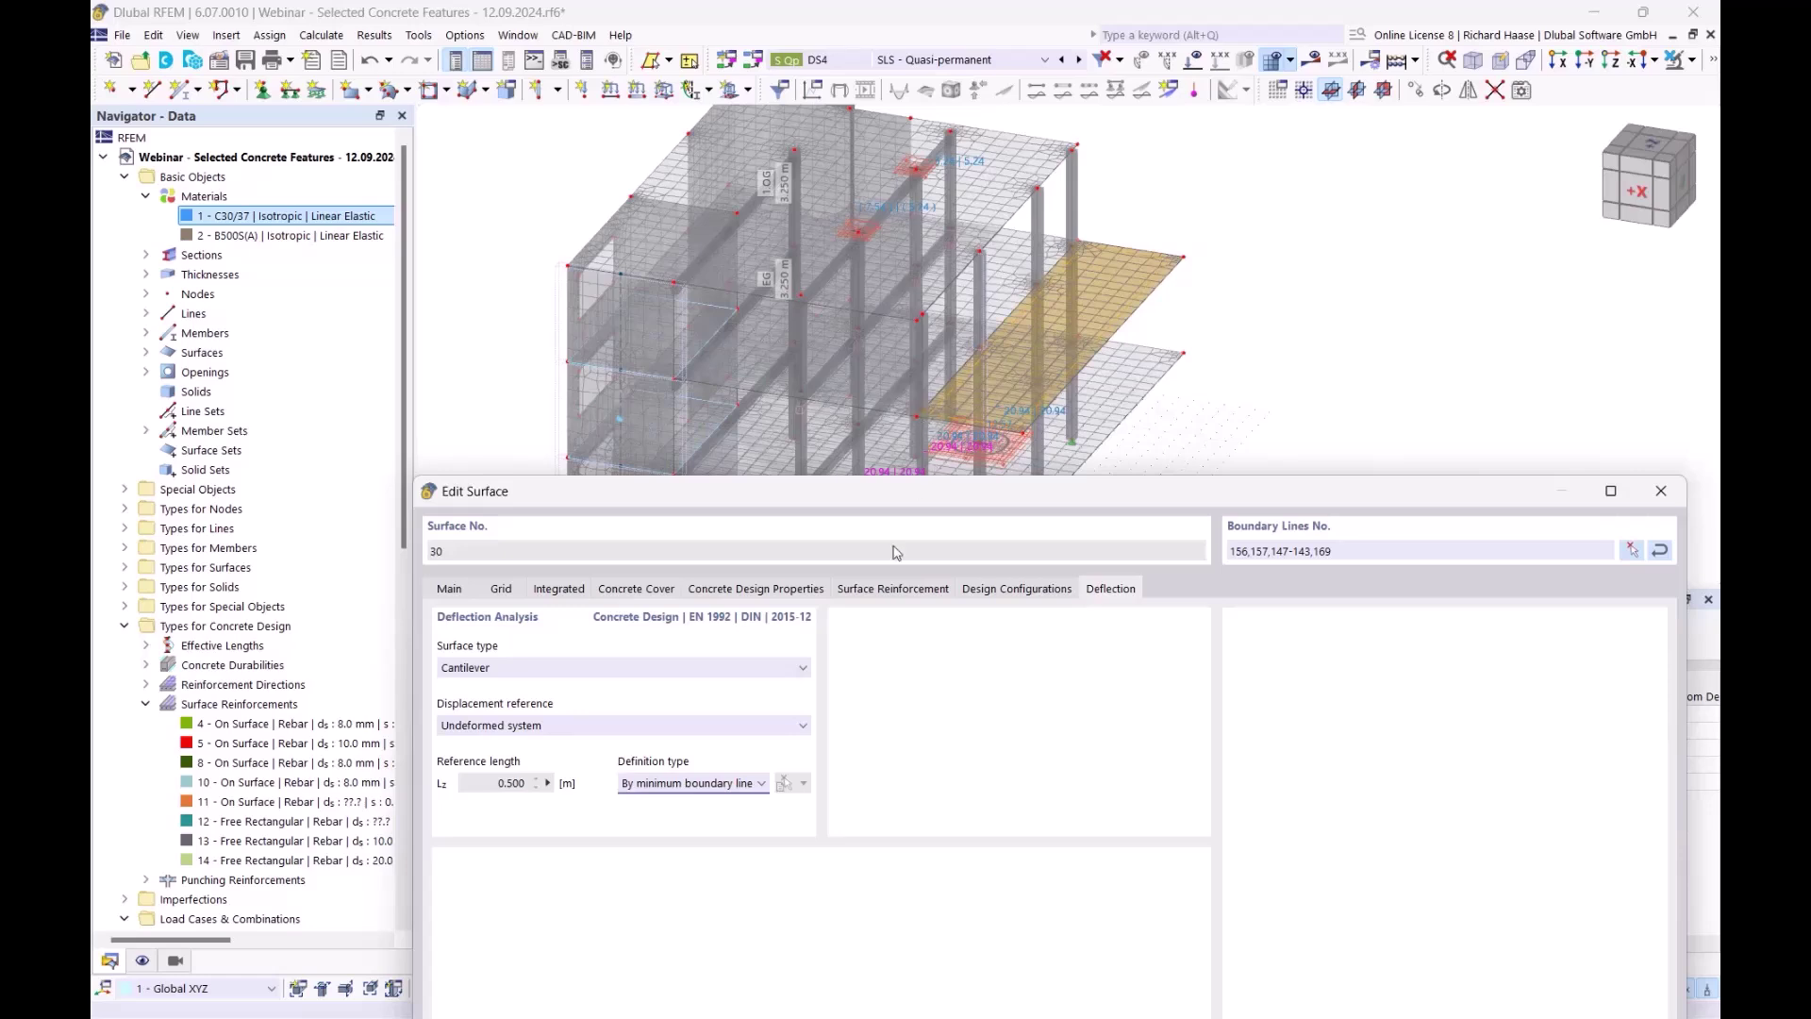
Define surface 30's reference length manually as 3.500 m by picking its short edge line in the model, and apply the surface settings
click(758, 782)
click(729, 801)
click(789, 784)
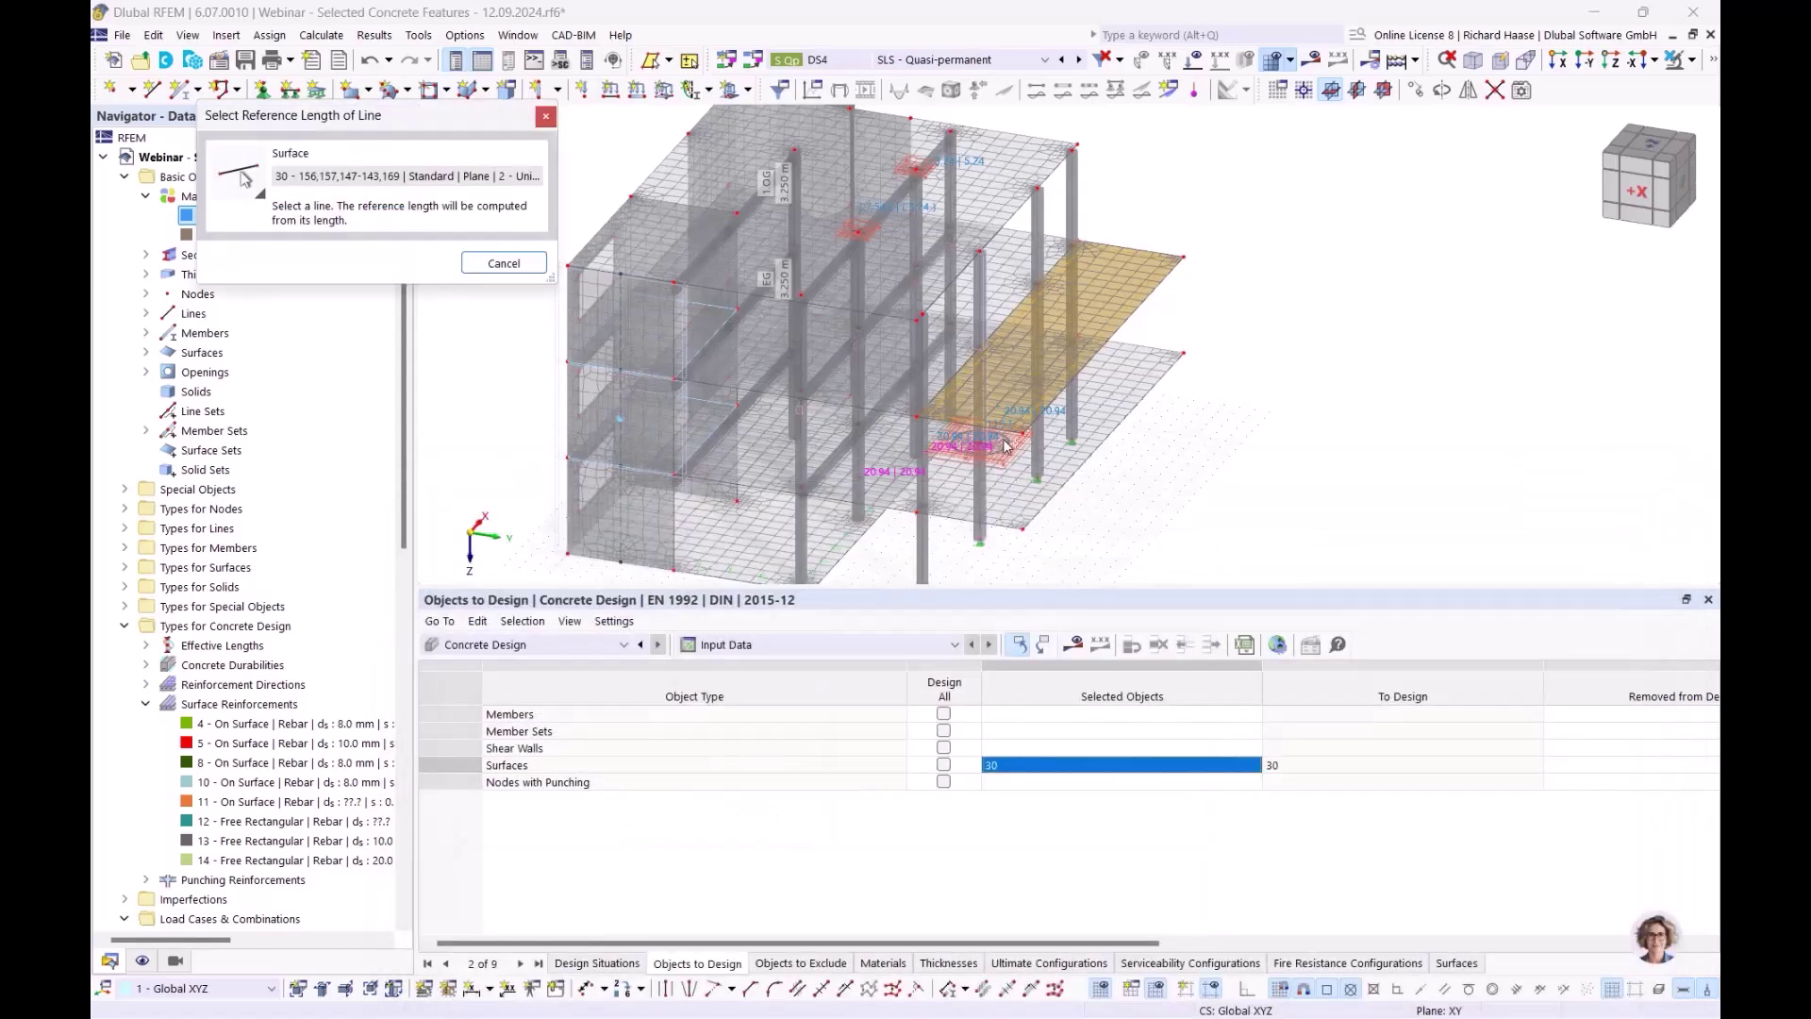
scroll(913, 401, up, 3)
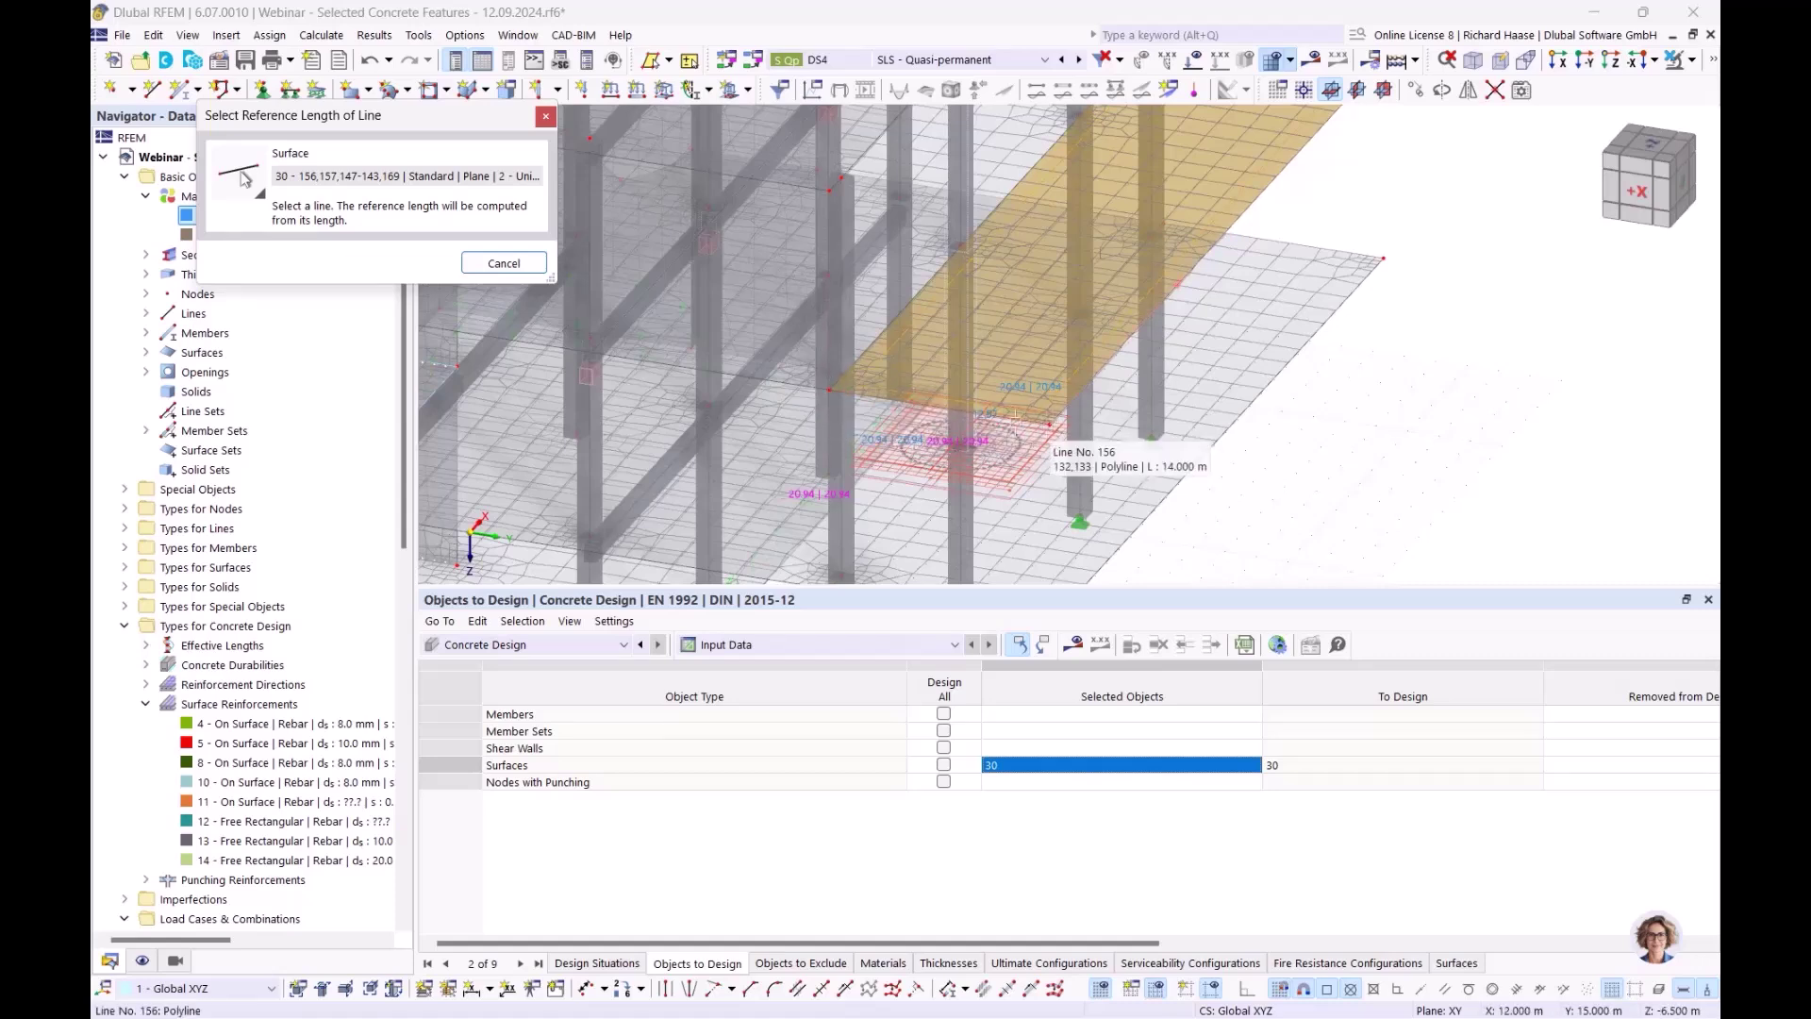
click(933, 406)
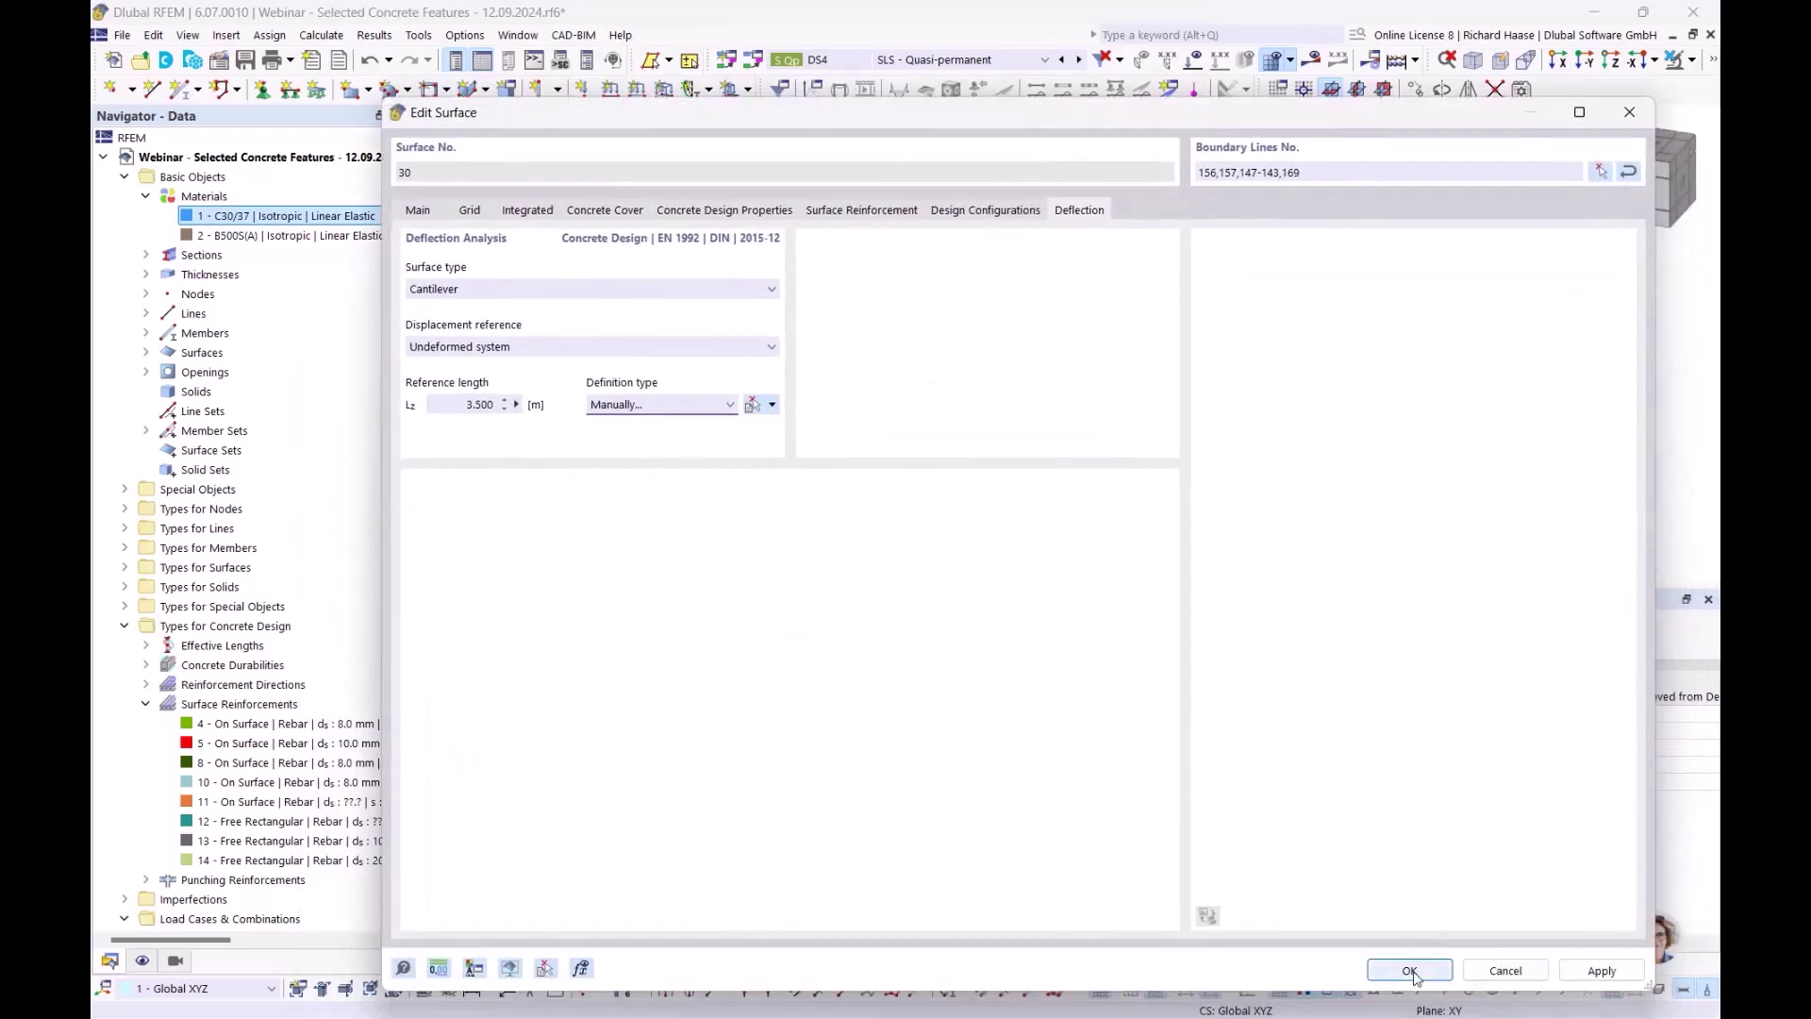
click(1410, 972)
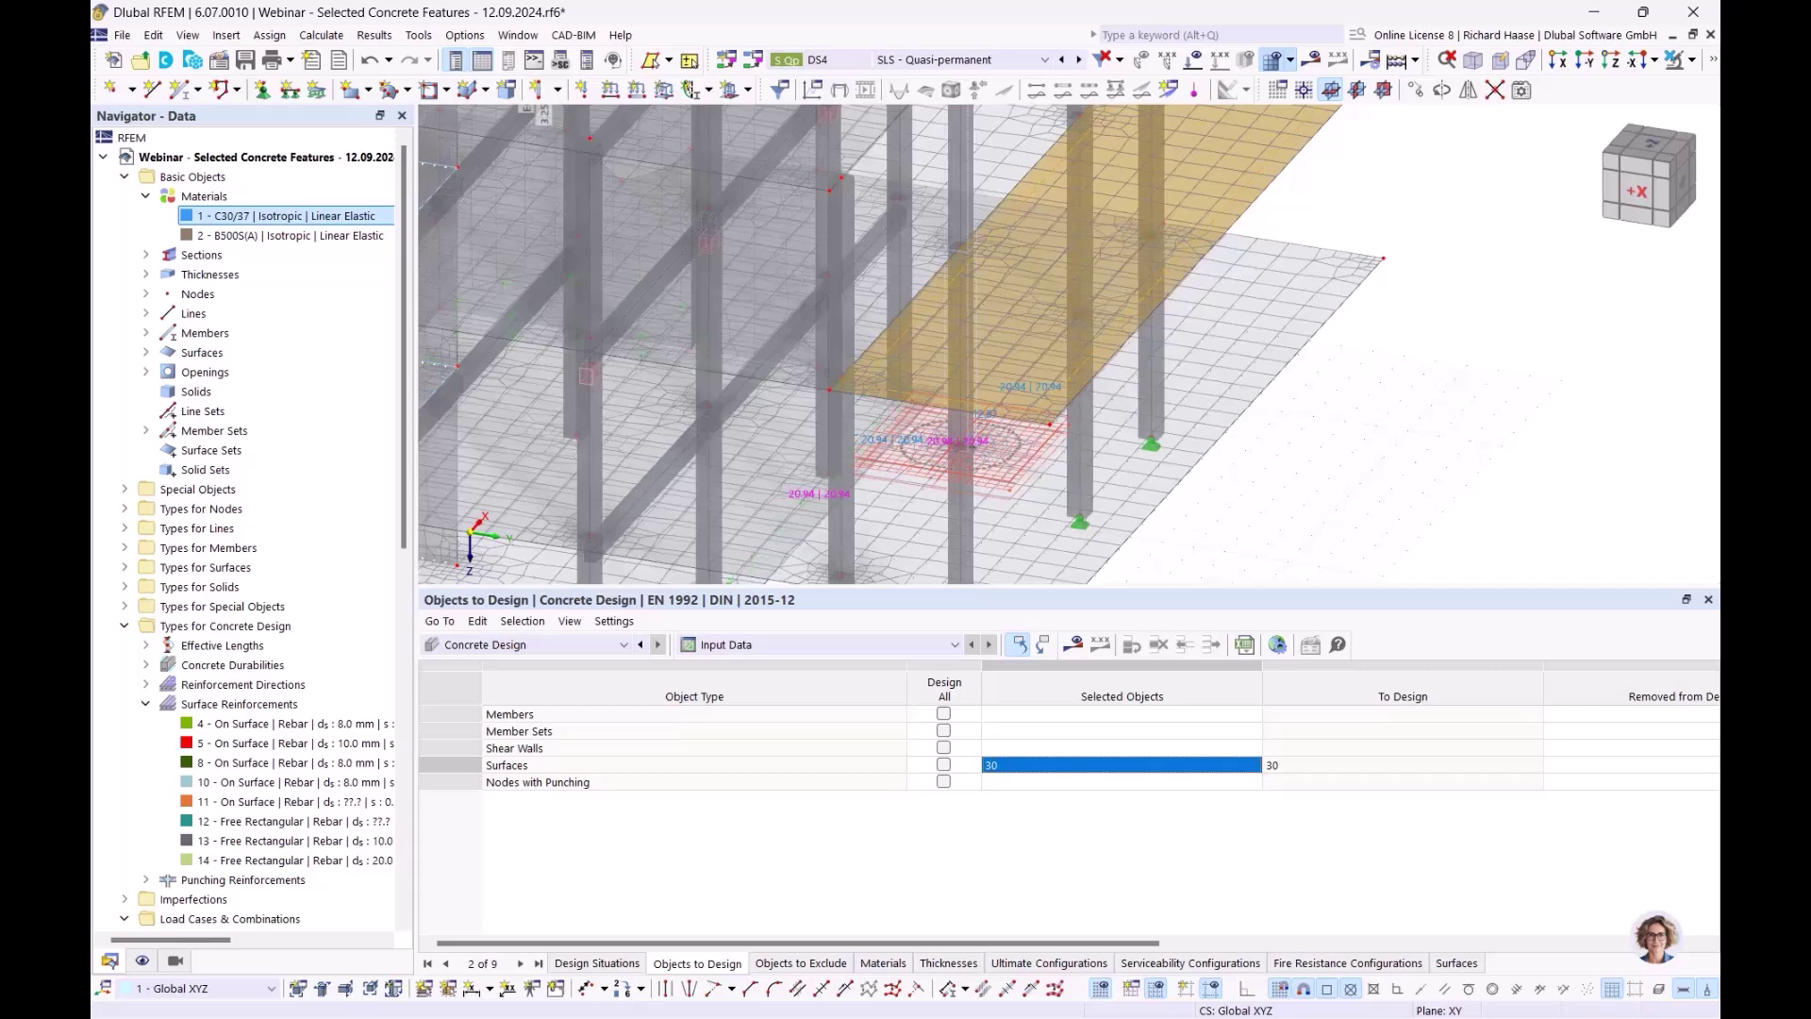
Edit surface reinforcement 11 assigned to surface 30, setting the rebar diameter to 8.0 mm and the spacing to 0.200 m
double_click(875, 359)
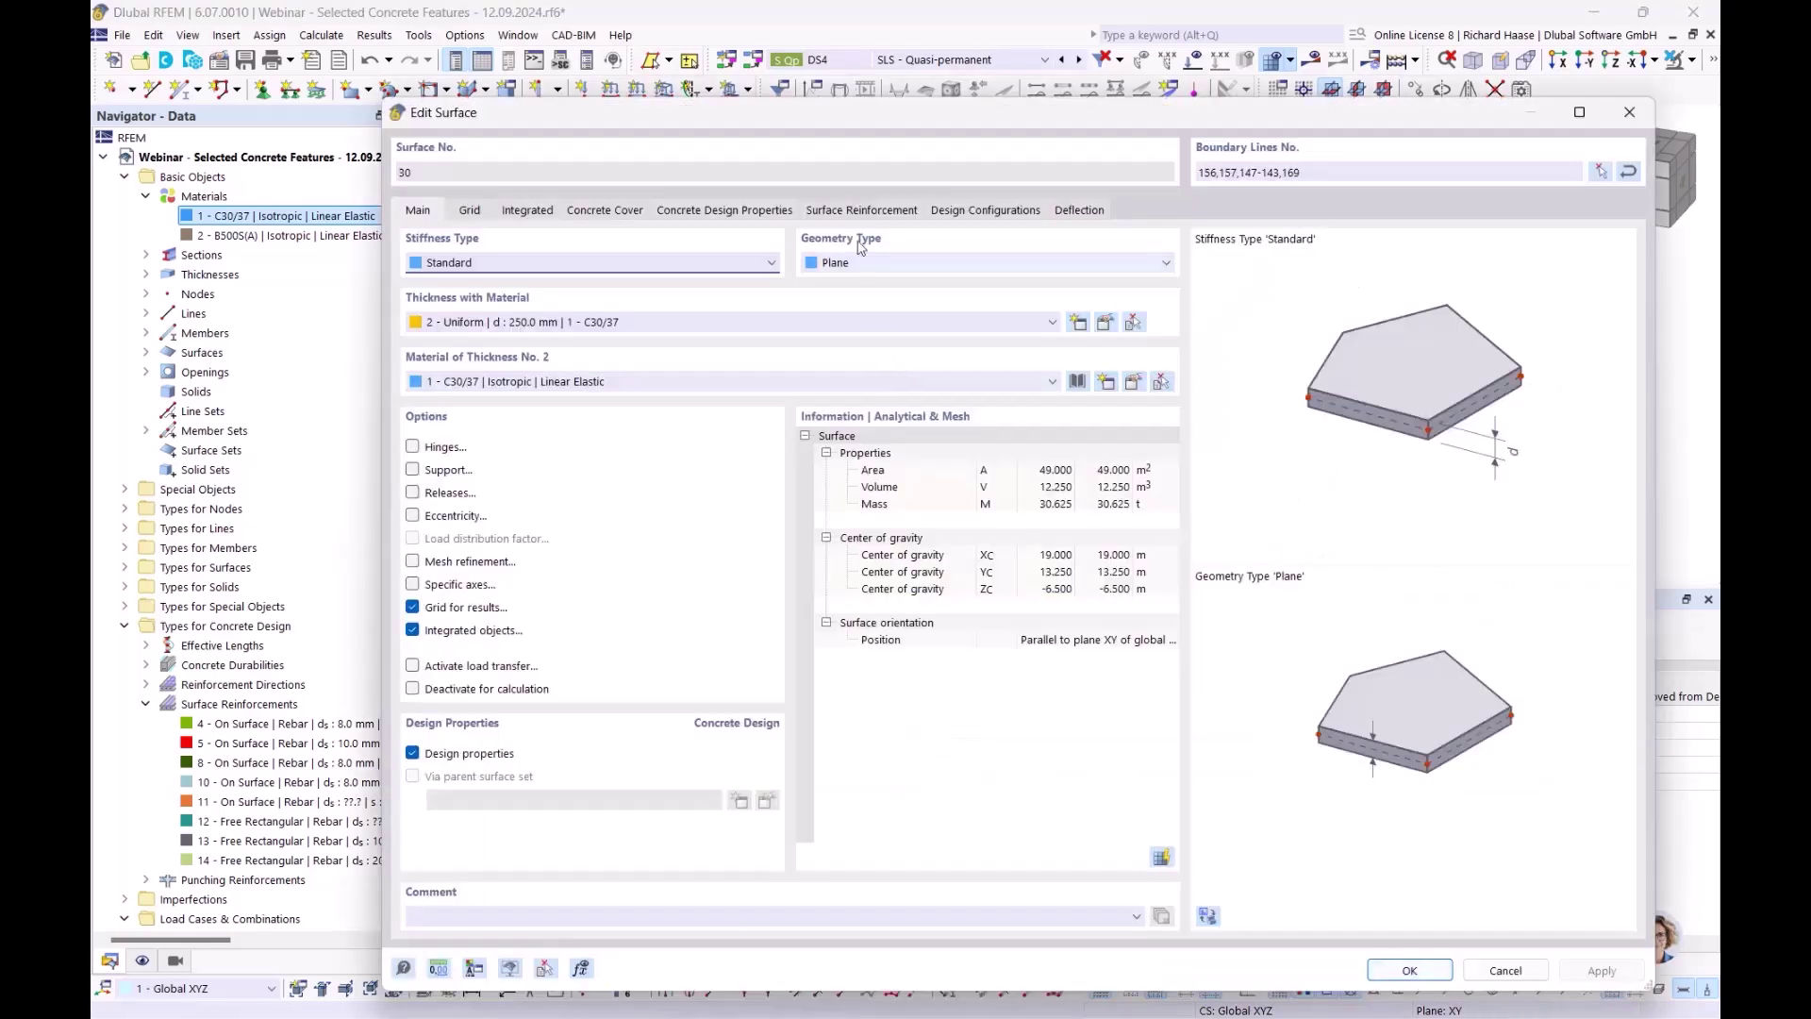
click(862, 210)
click(877, 303)
click(445, 443)
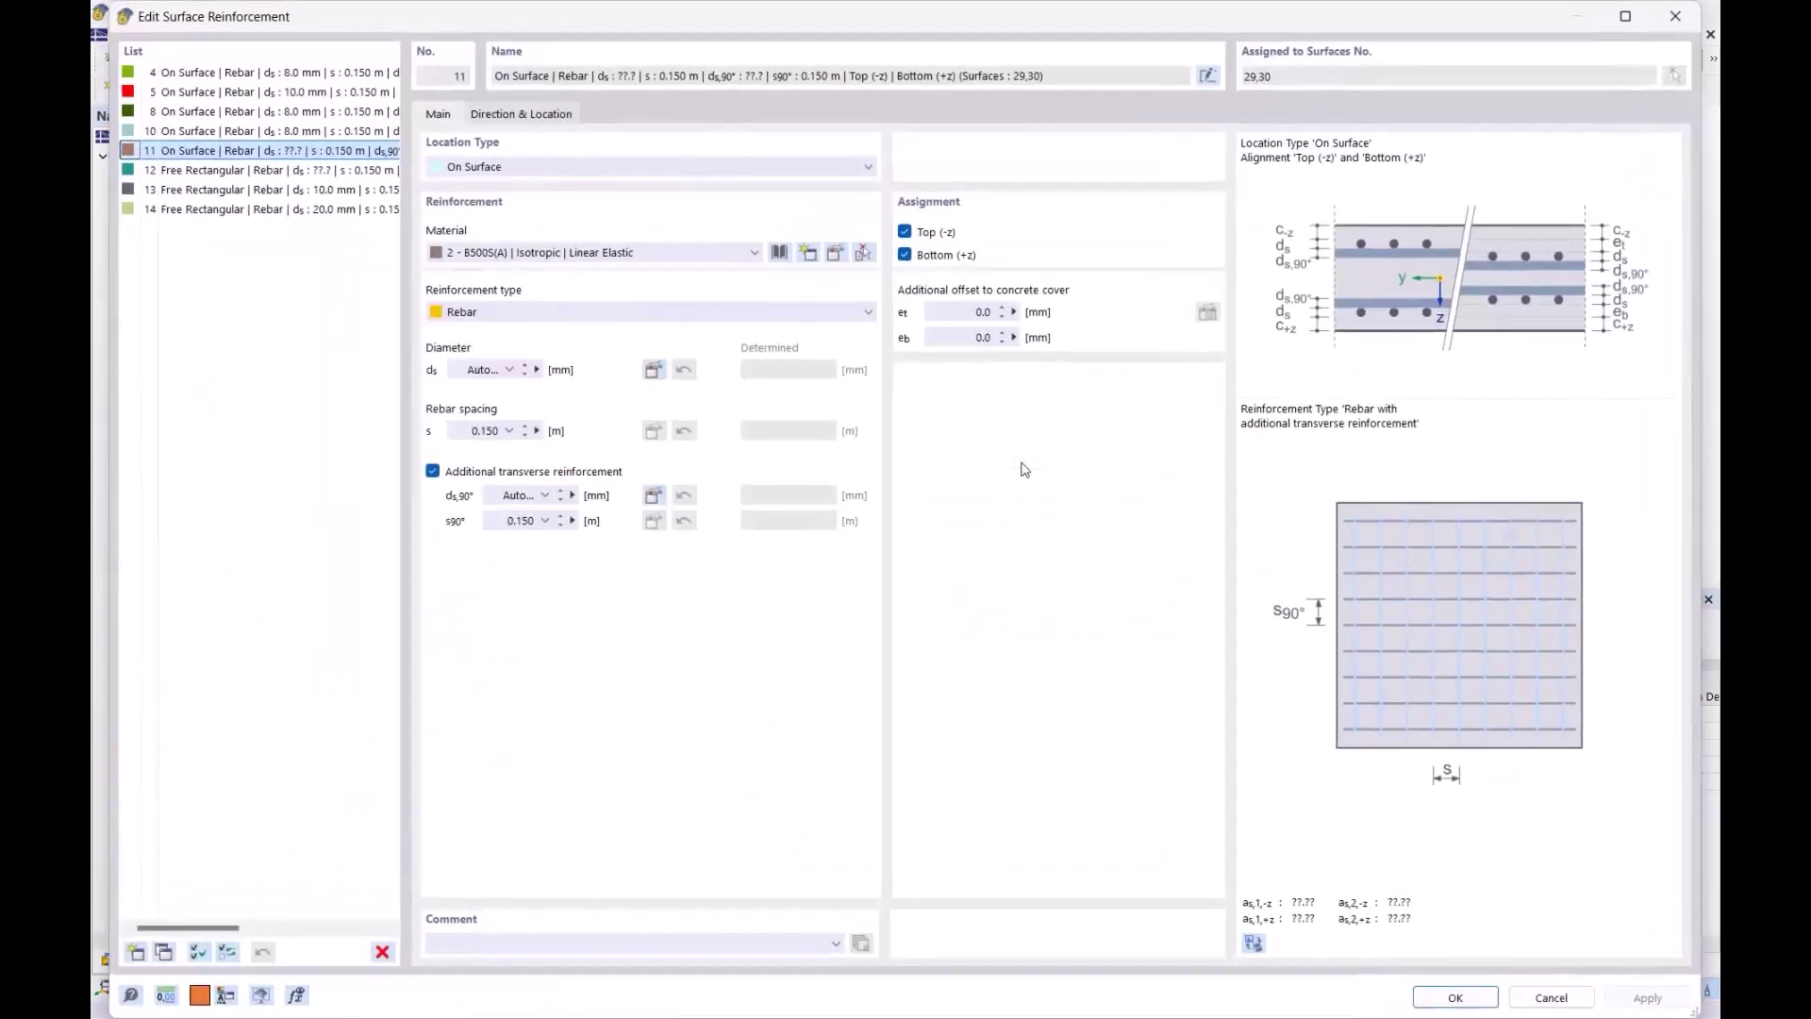
click(508, 368)
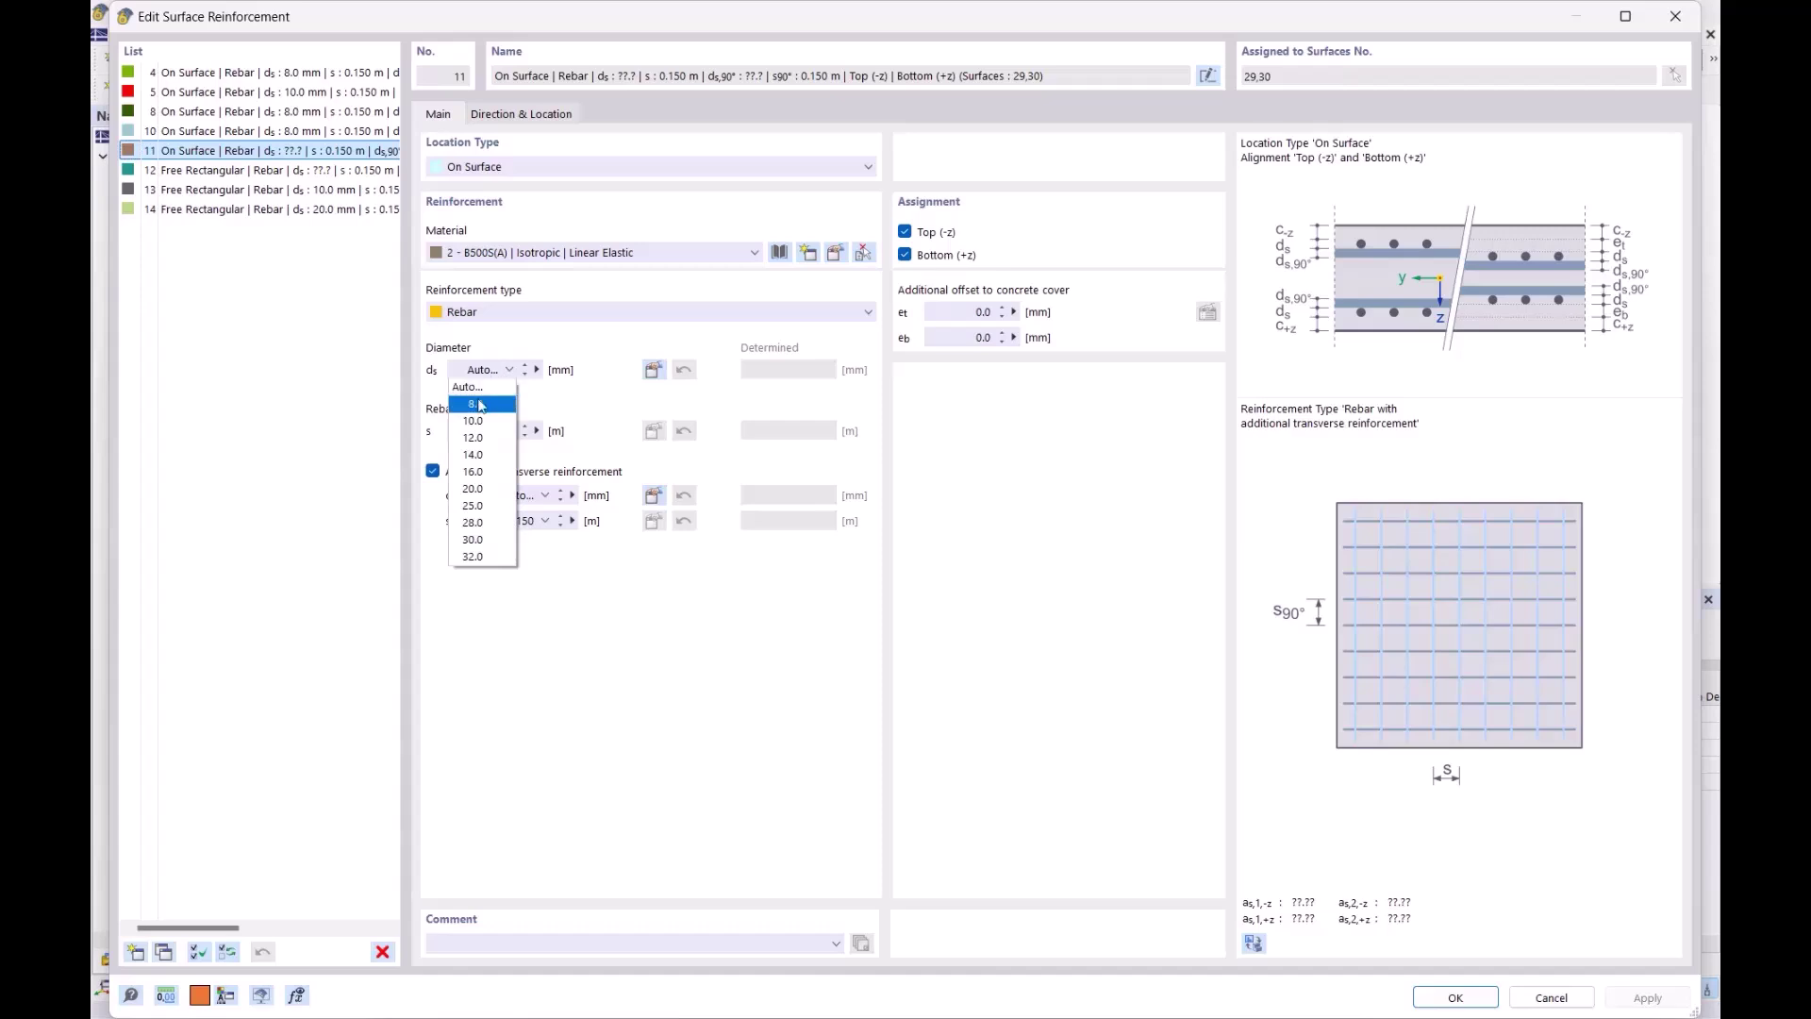
click(477, 404)
key(Tab)
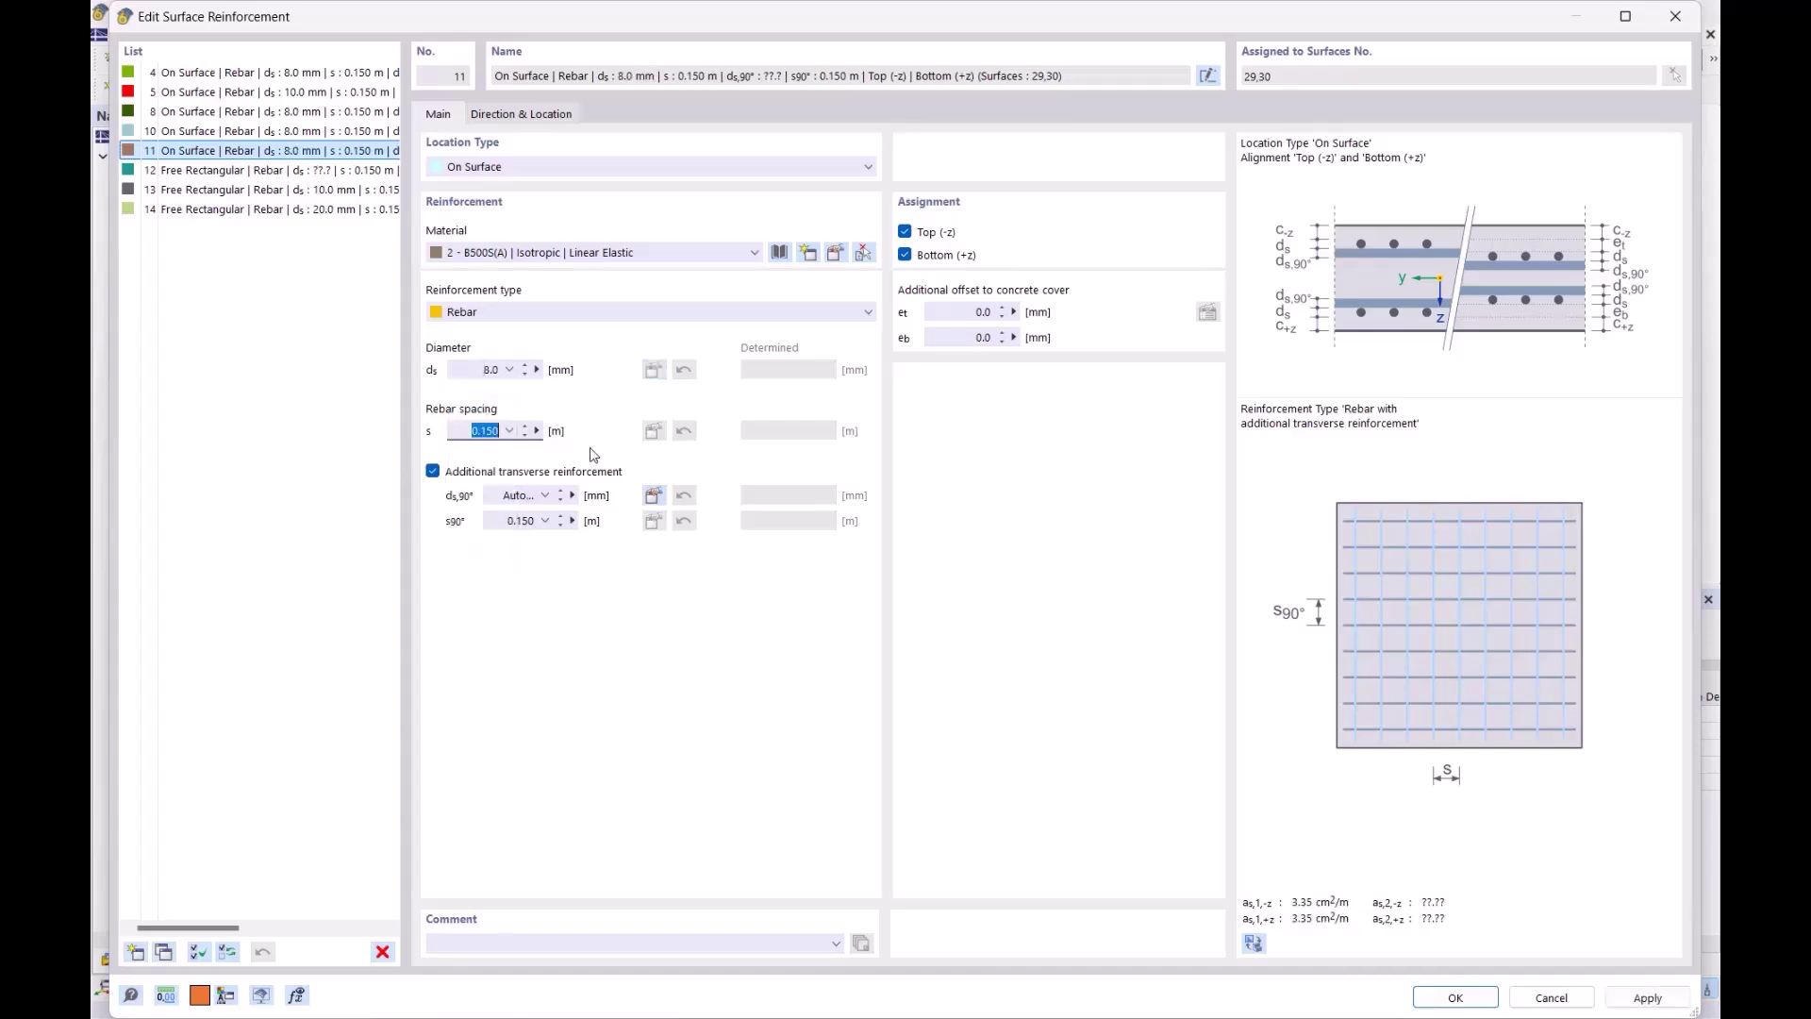
text(.2)
Set the additional transverse reinforcement to 8.0 mm diameter and 0.200 m spacing, and confirm the reinforcement and surface edits
key(Tab)
text(.8)
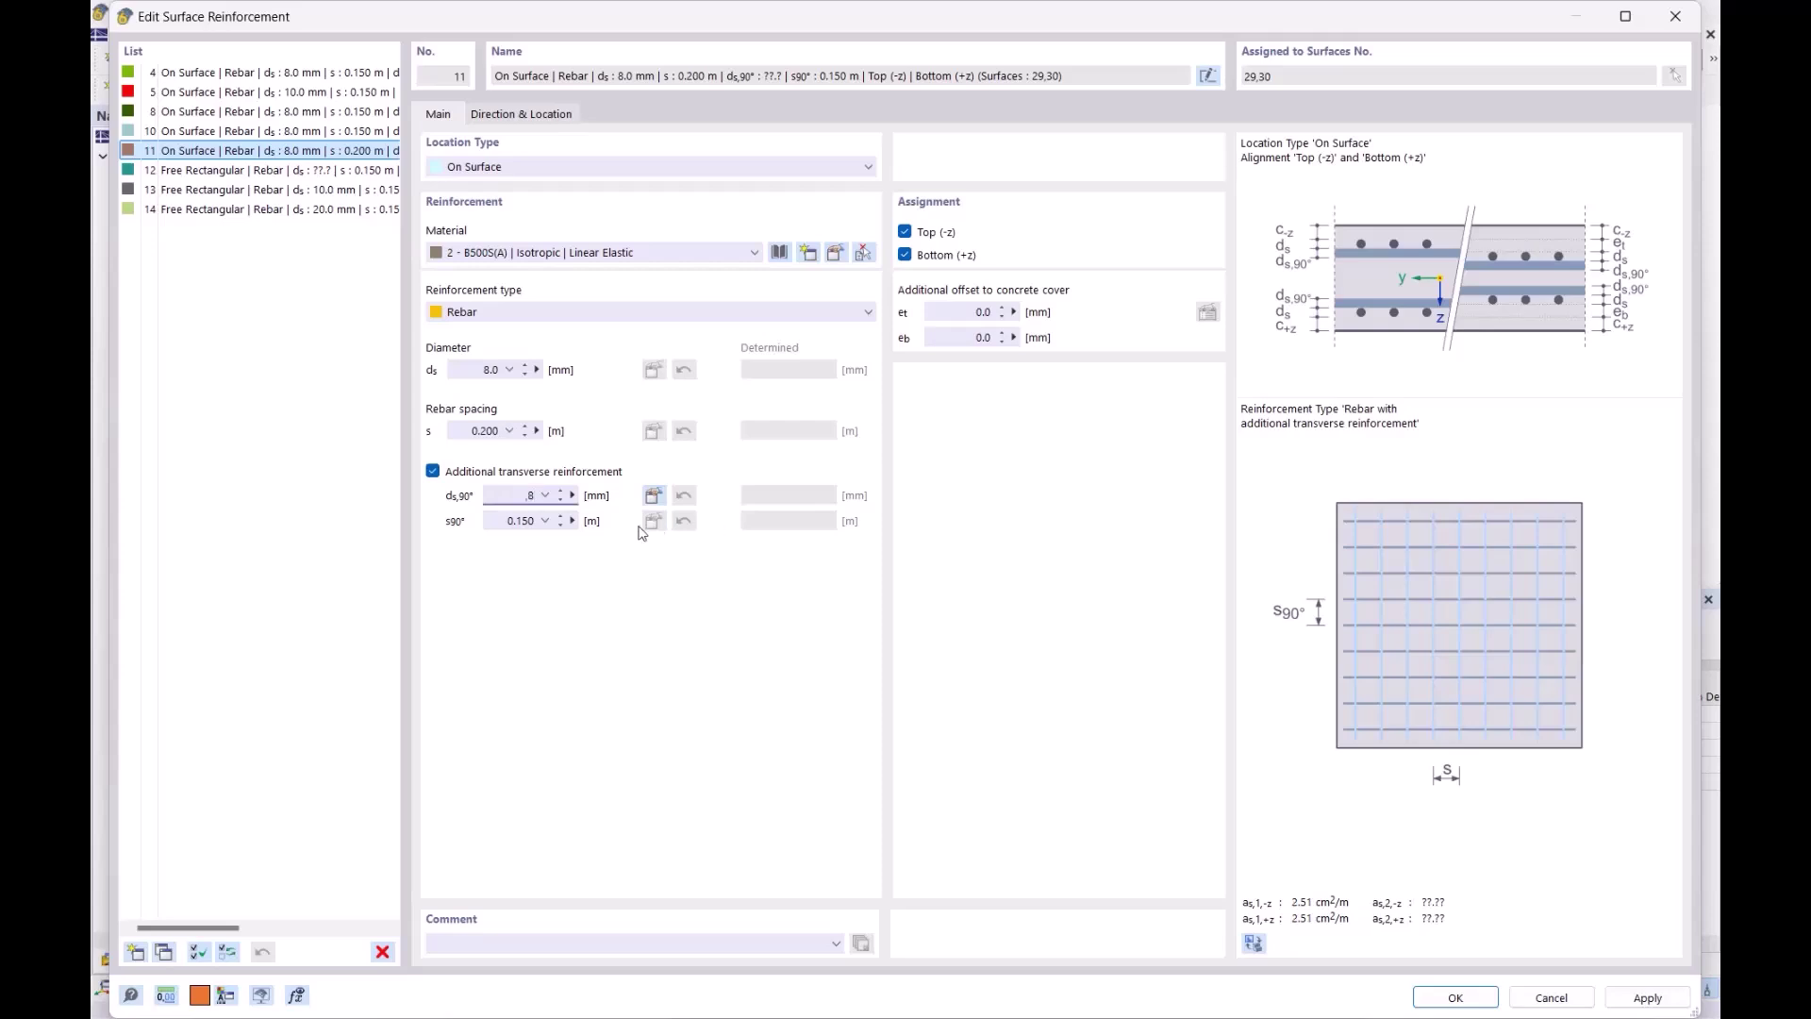
key(Tab)
text(.2)
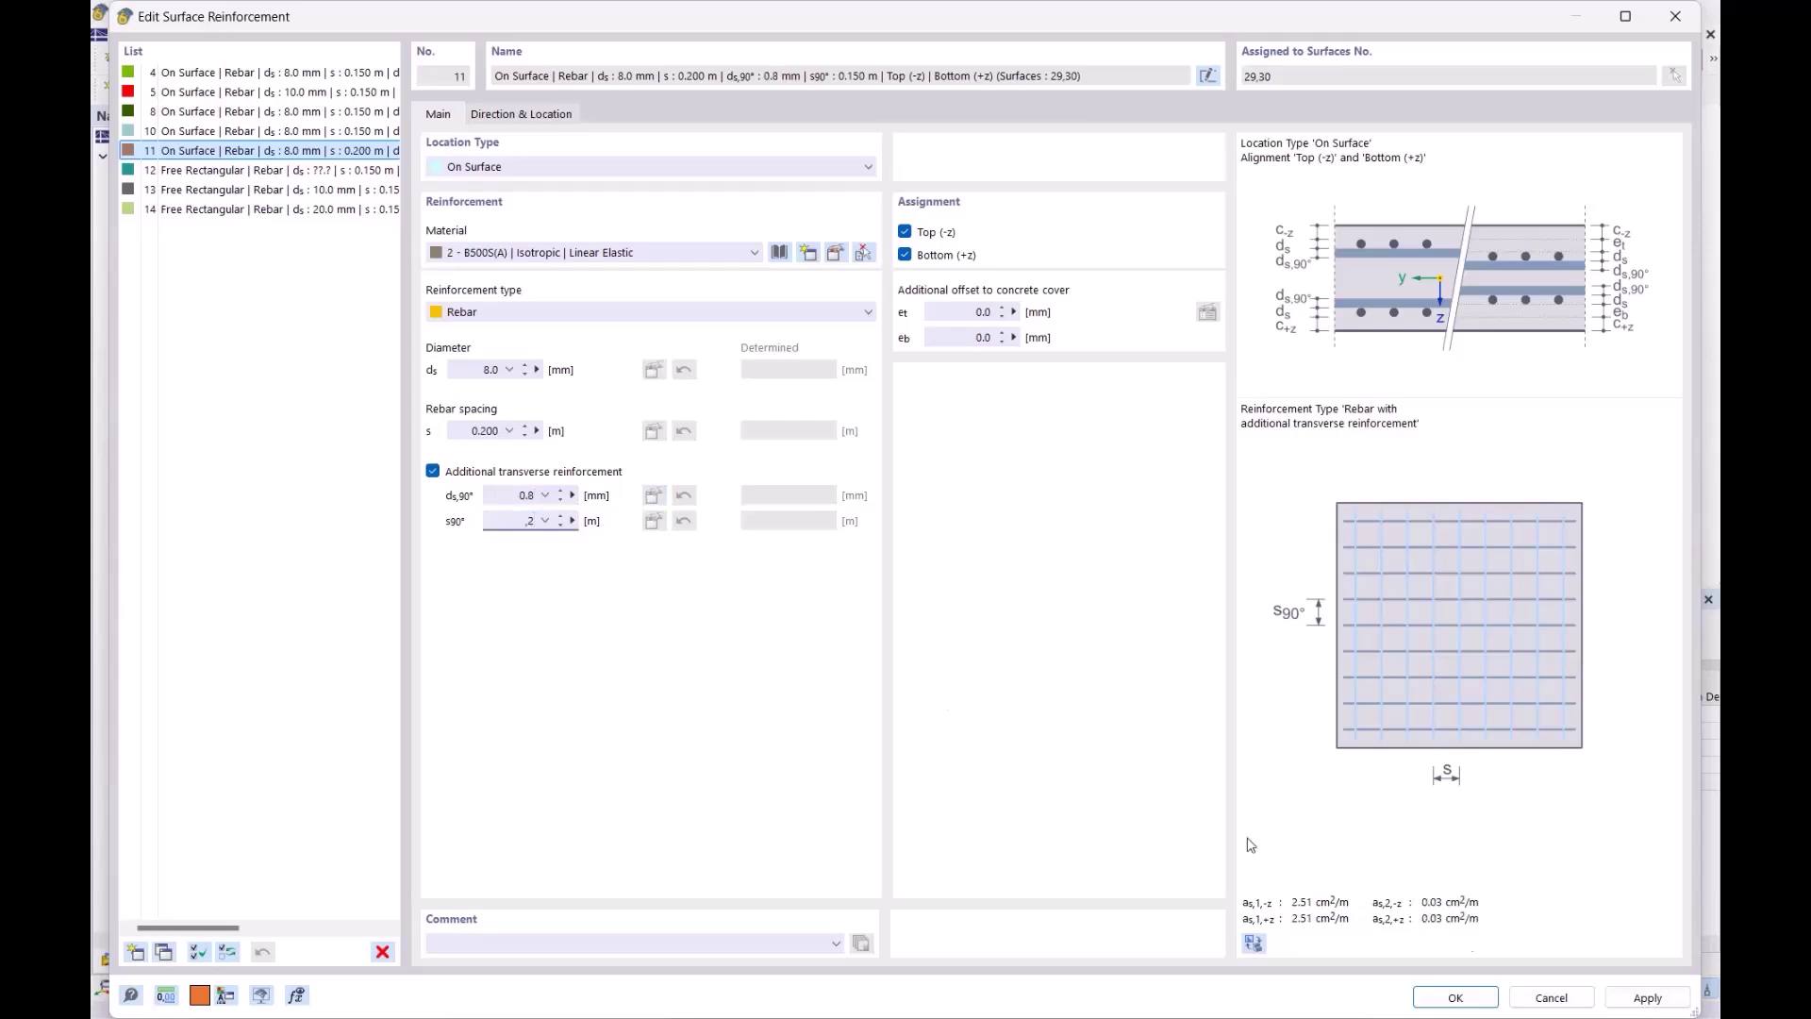
click(1457, 998)
click(1085, 660)
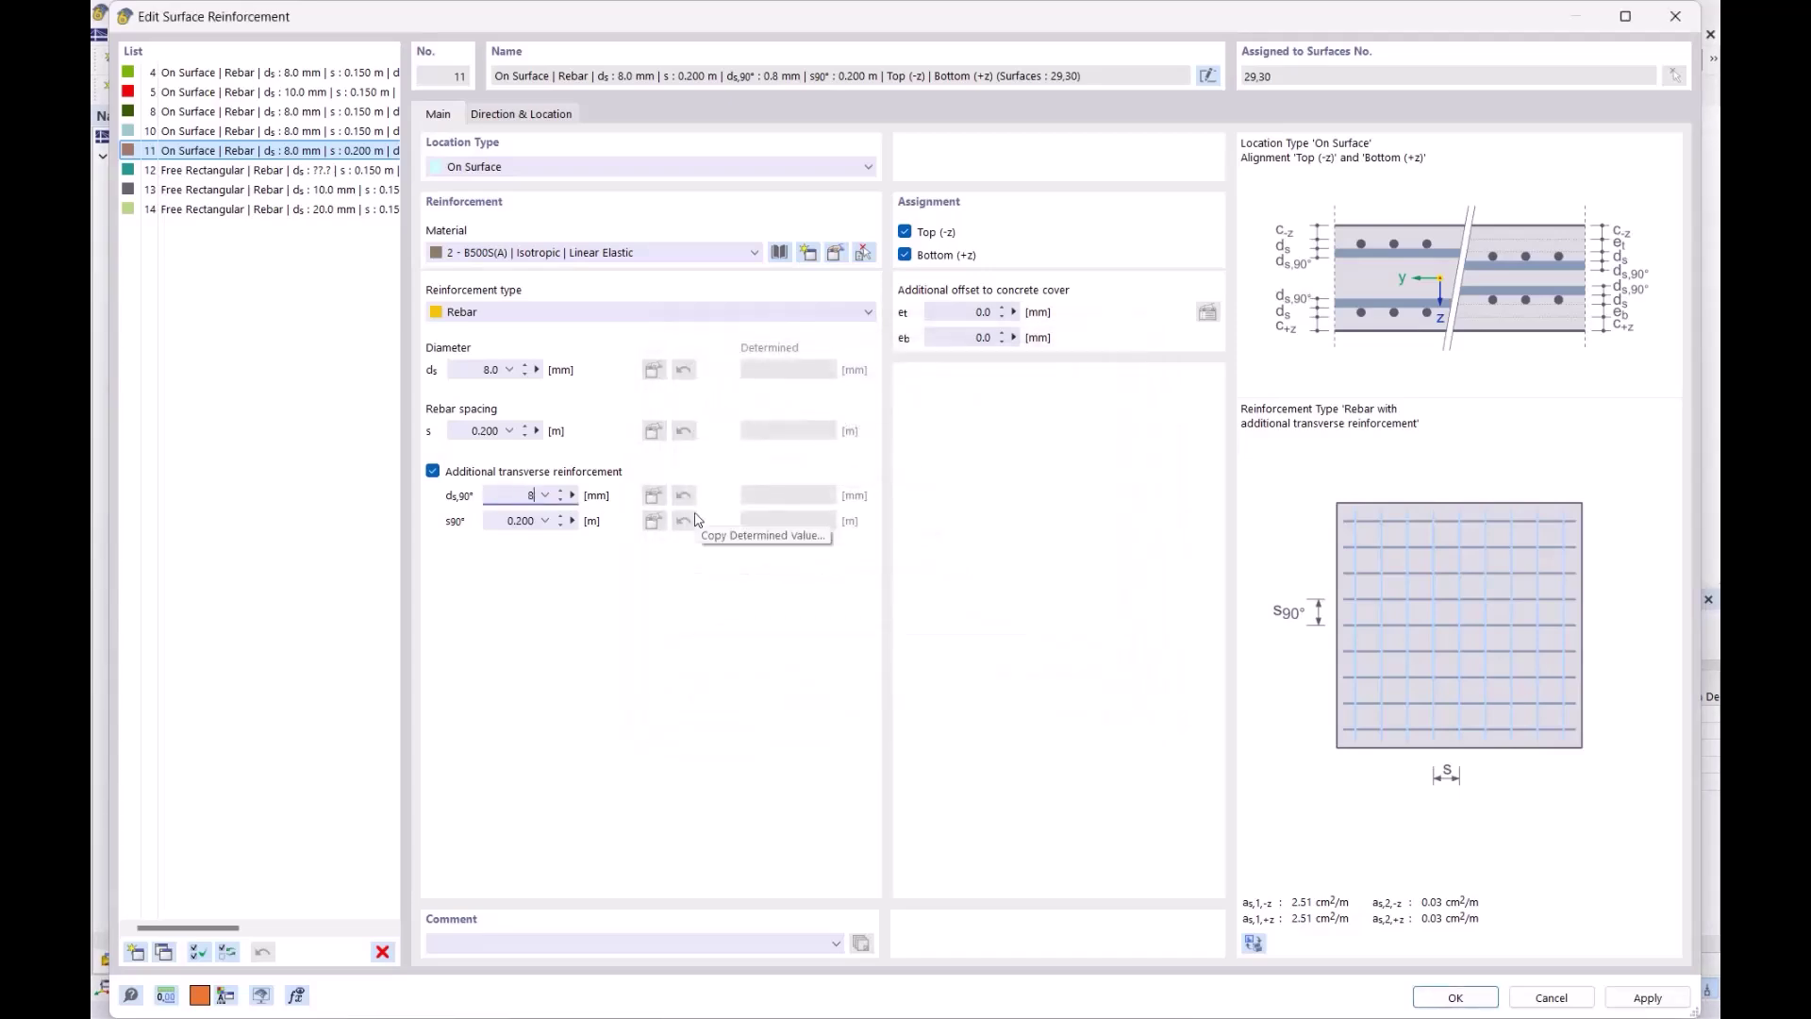
click(1457, 998)
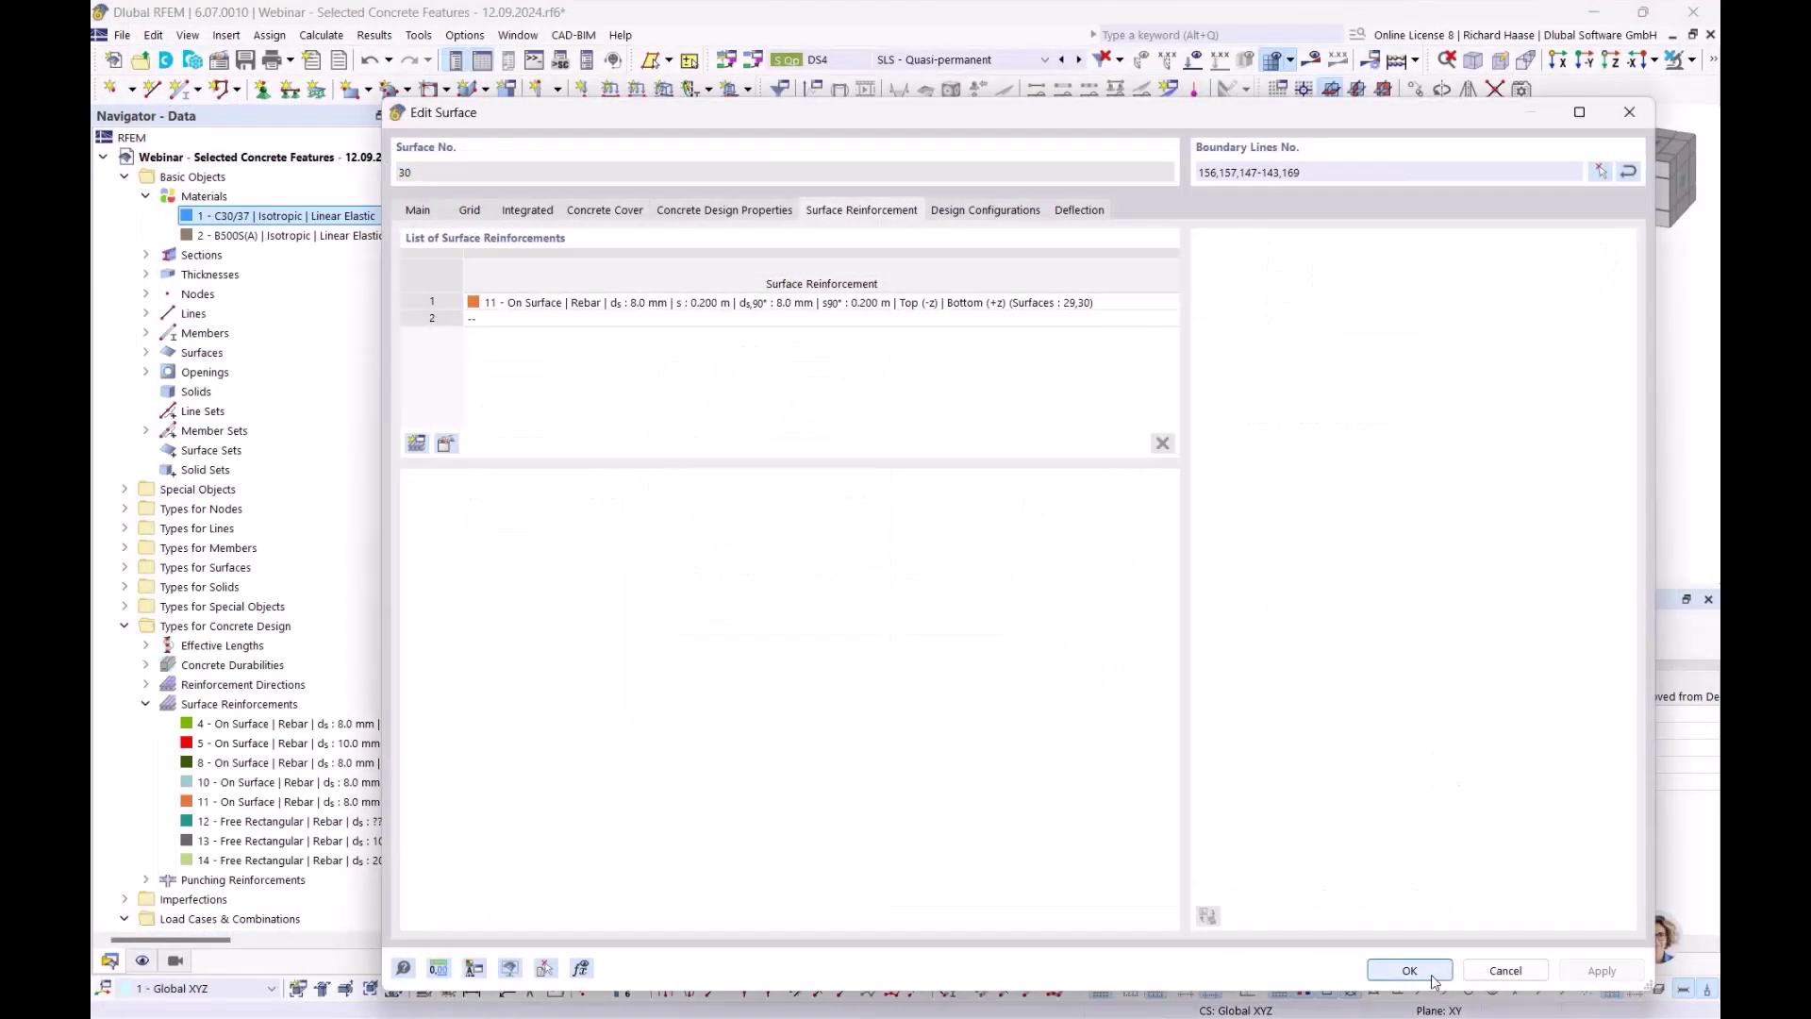
click(1422, 971)
Open the Standard serviceability configuration of the concrete design for editing
middle_drag(1390, 465, 1177, 471)
scroll(345, 830, down, 12)
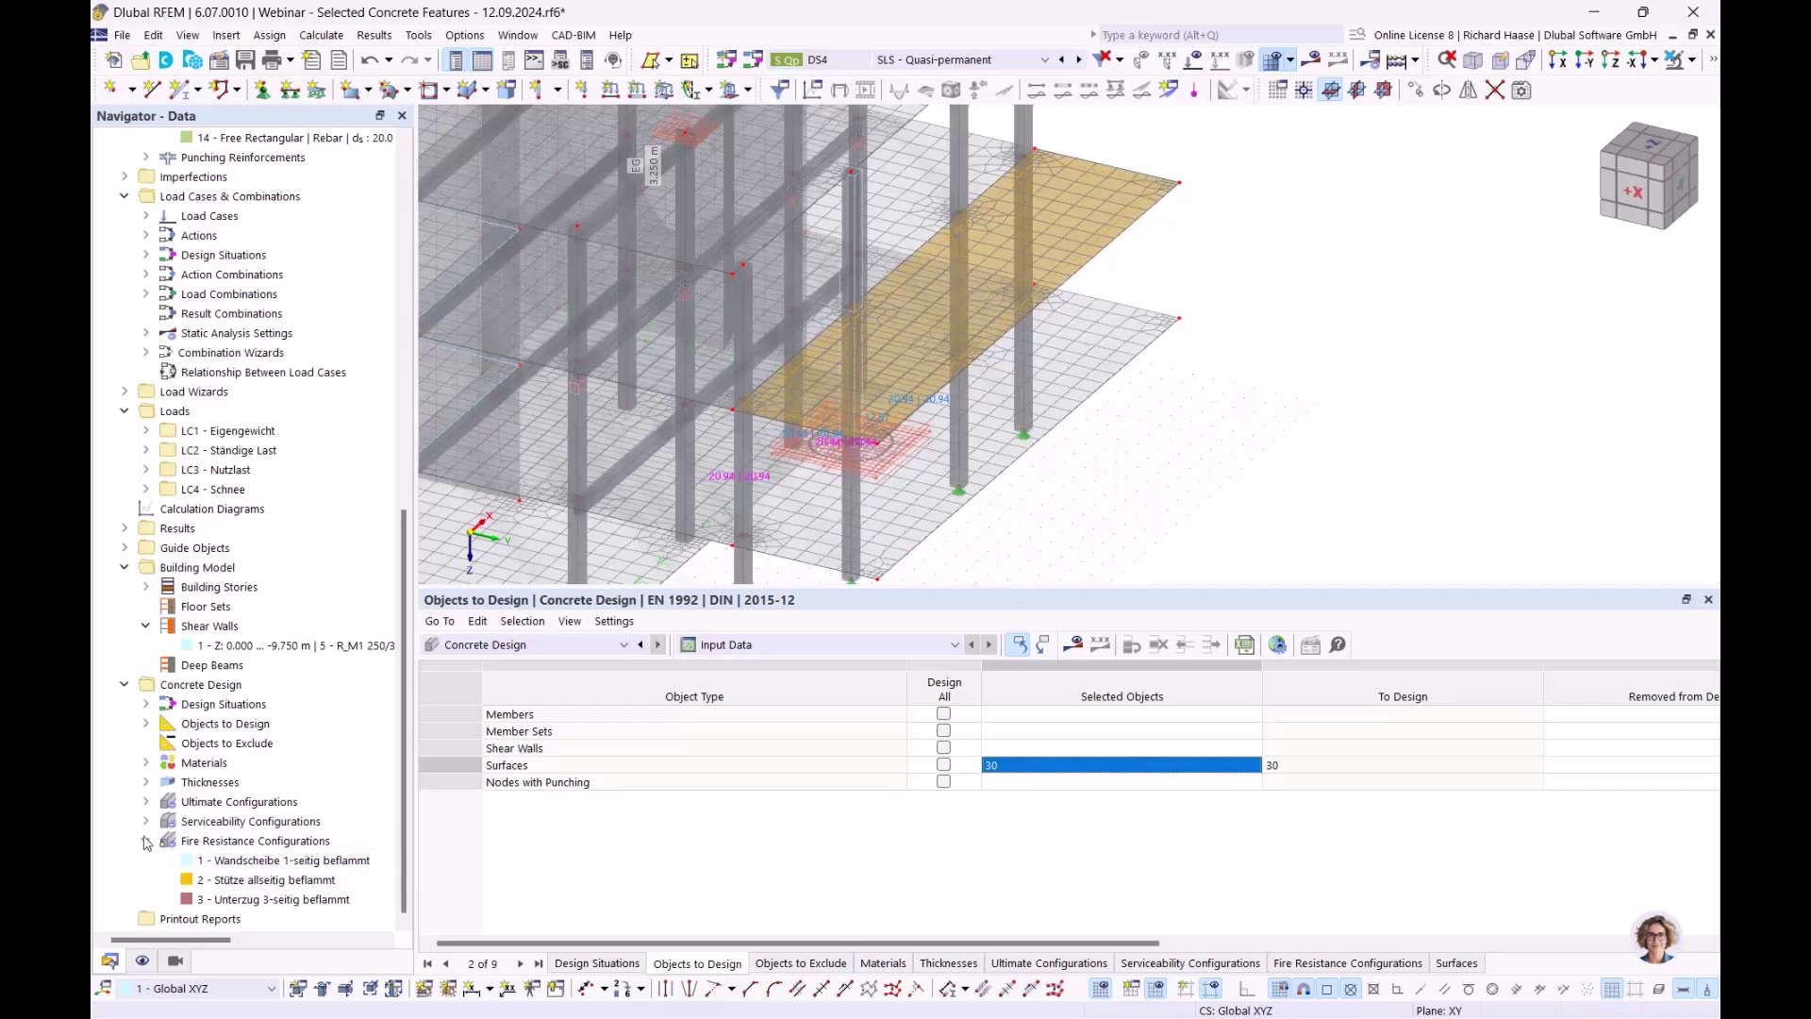
click(145, 841)
click(146, 879)
double_click(212, 898)
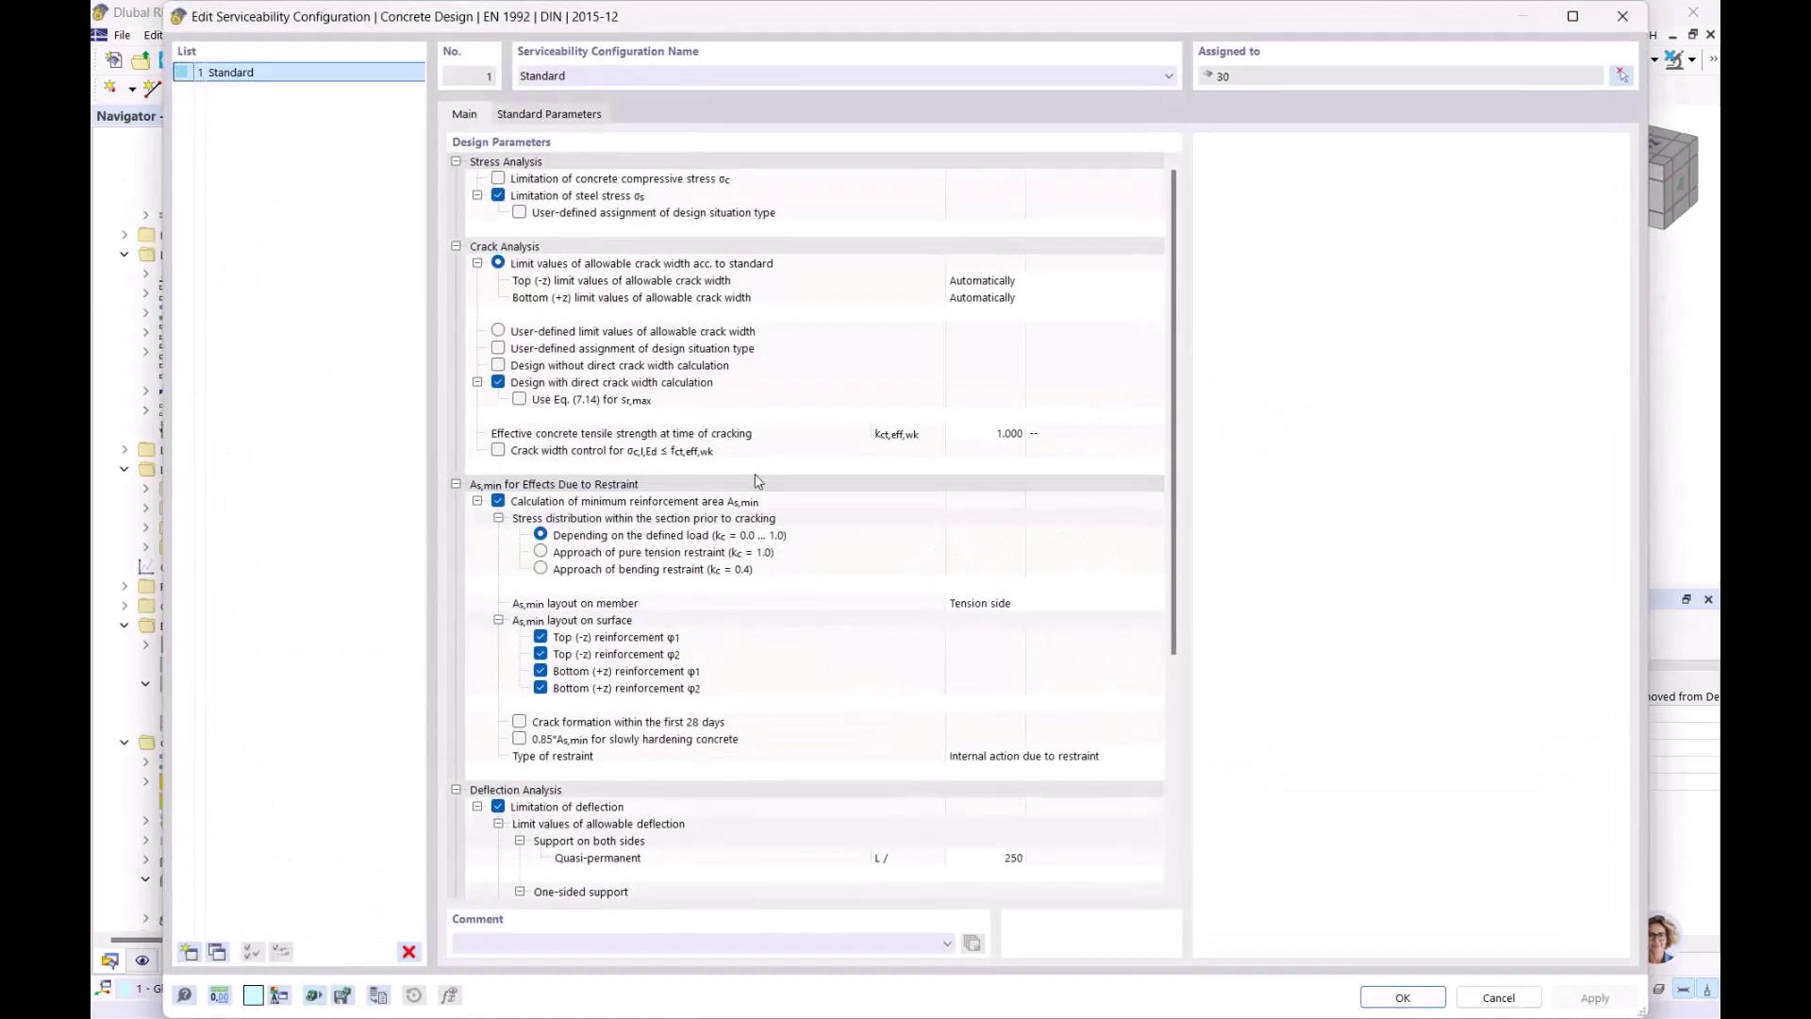
Enable the user-defined assignment of design situation type for the steel stress limitation and examine its Quasi-Permanent and Frequent options
click(587, 196)
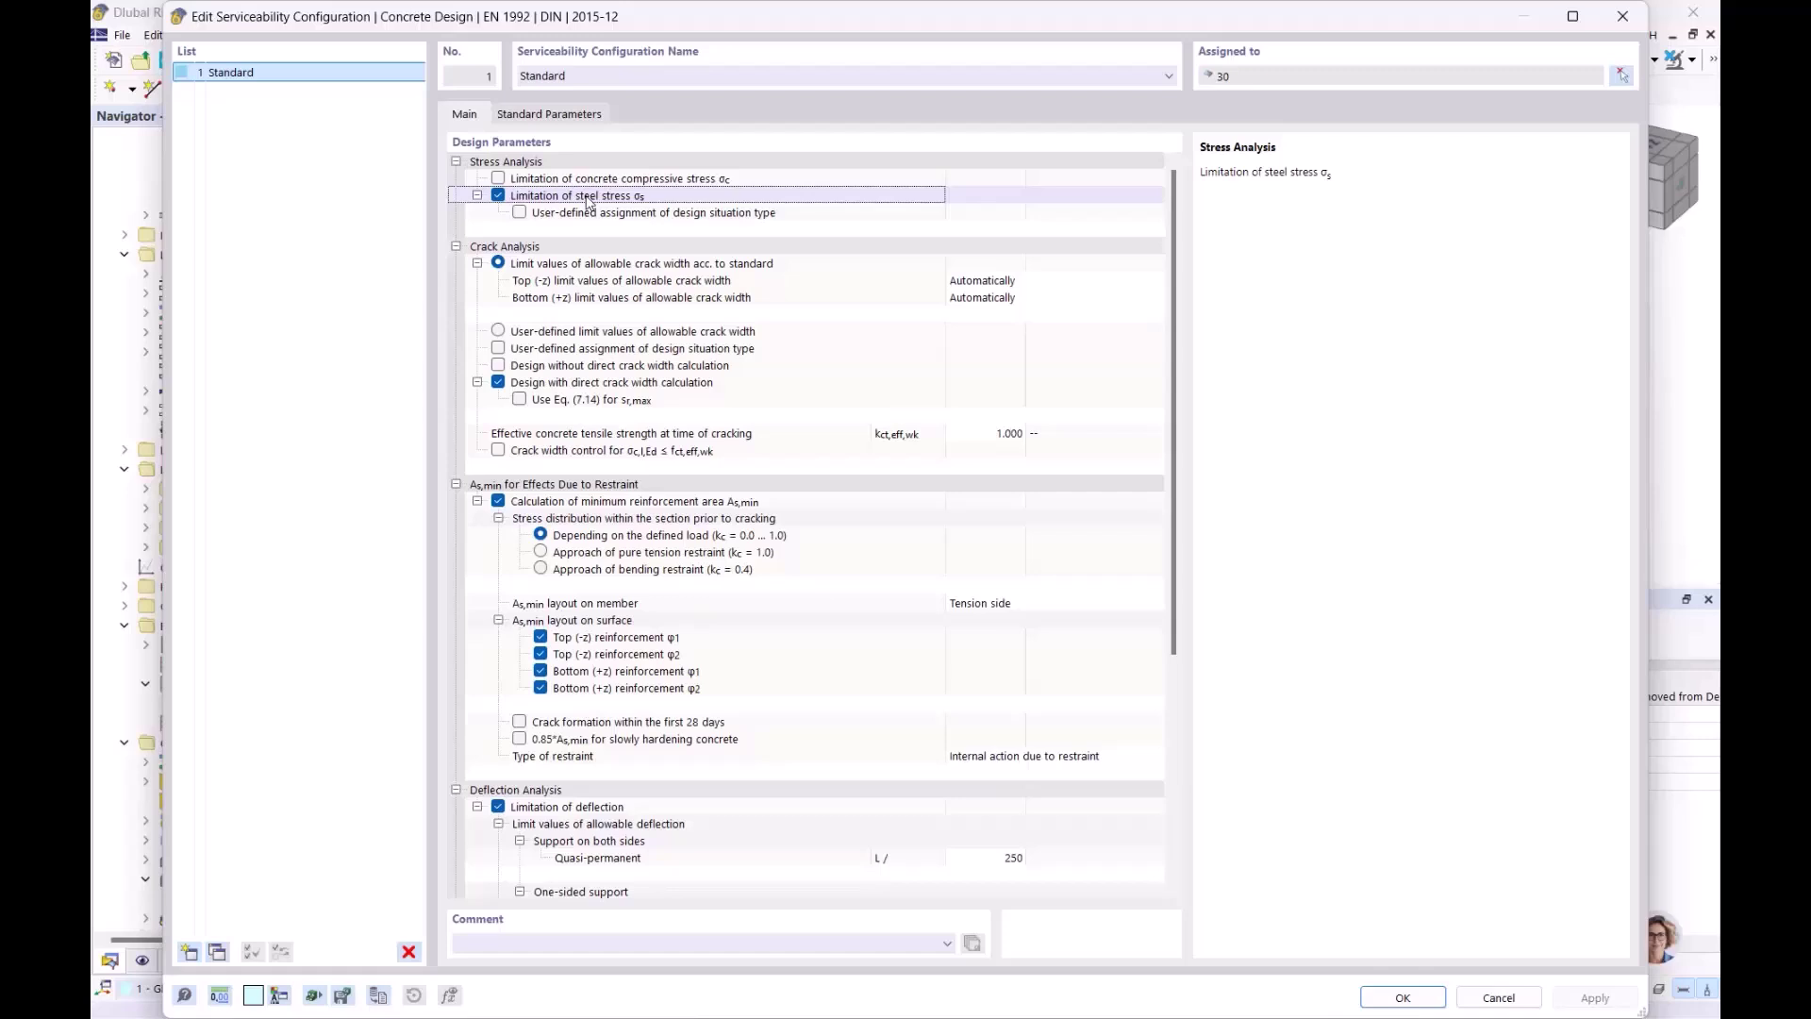
click(520, 213)
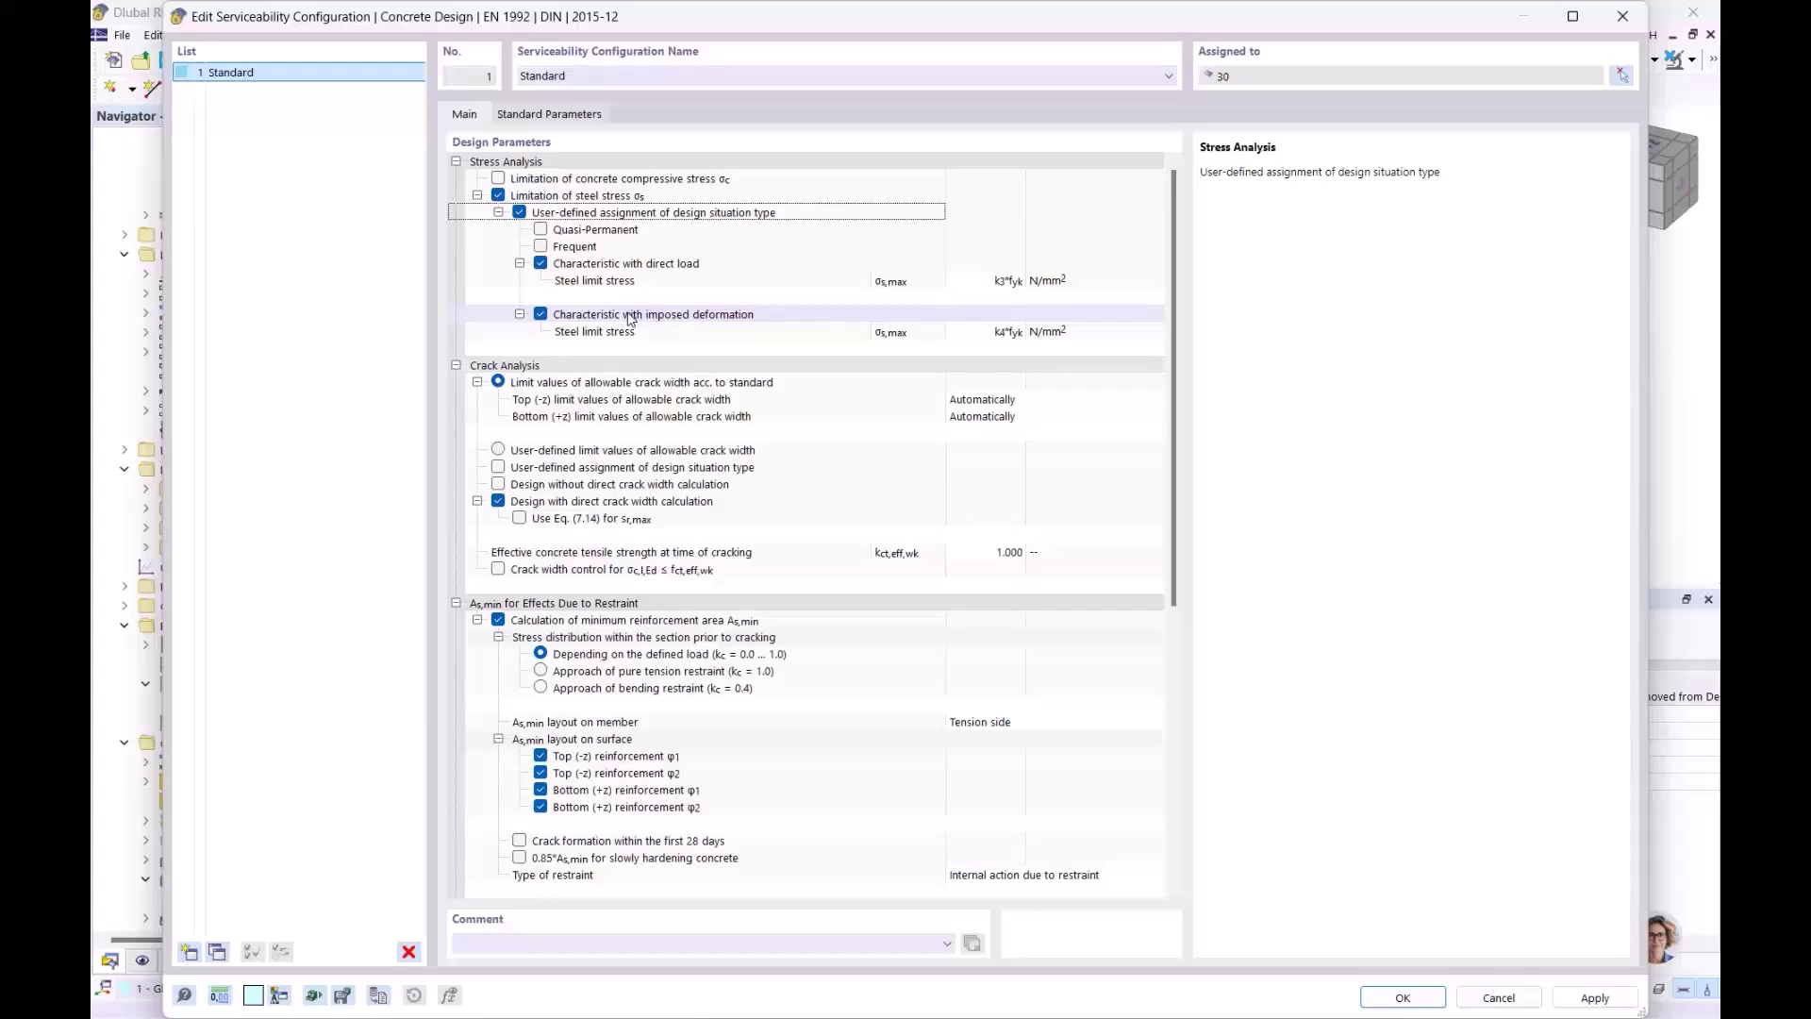
click(609, 232)
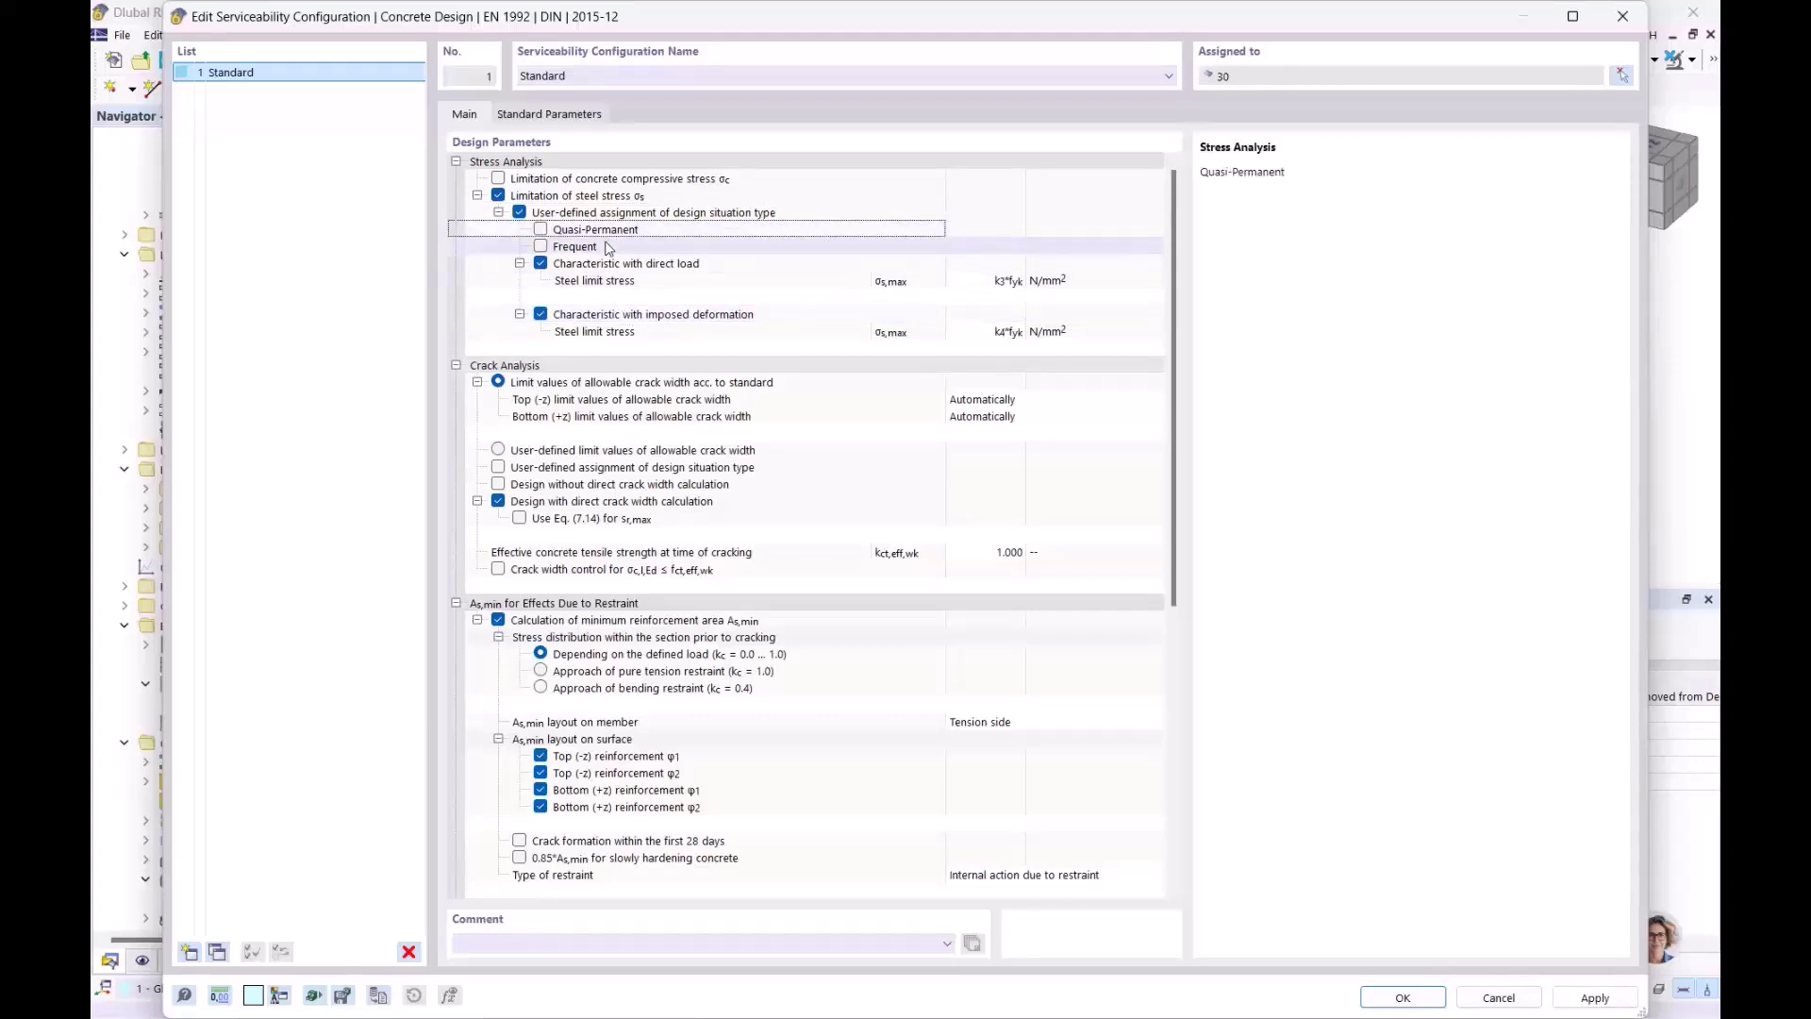
click(608, 247)
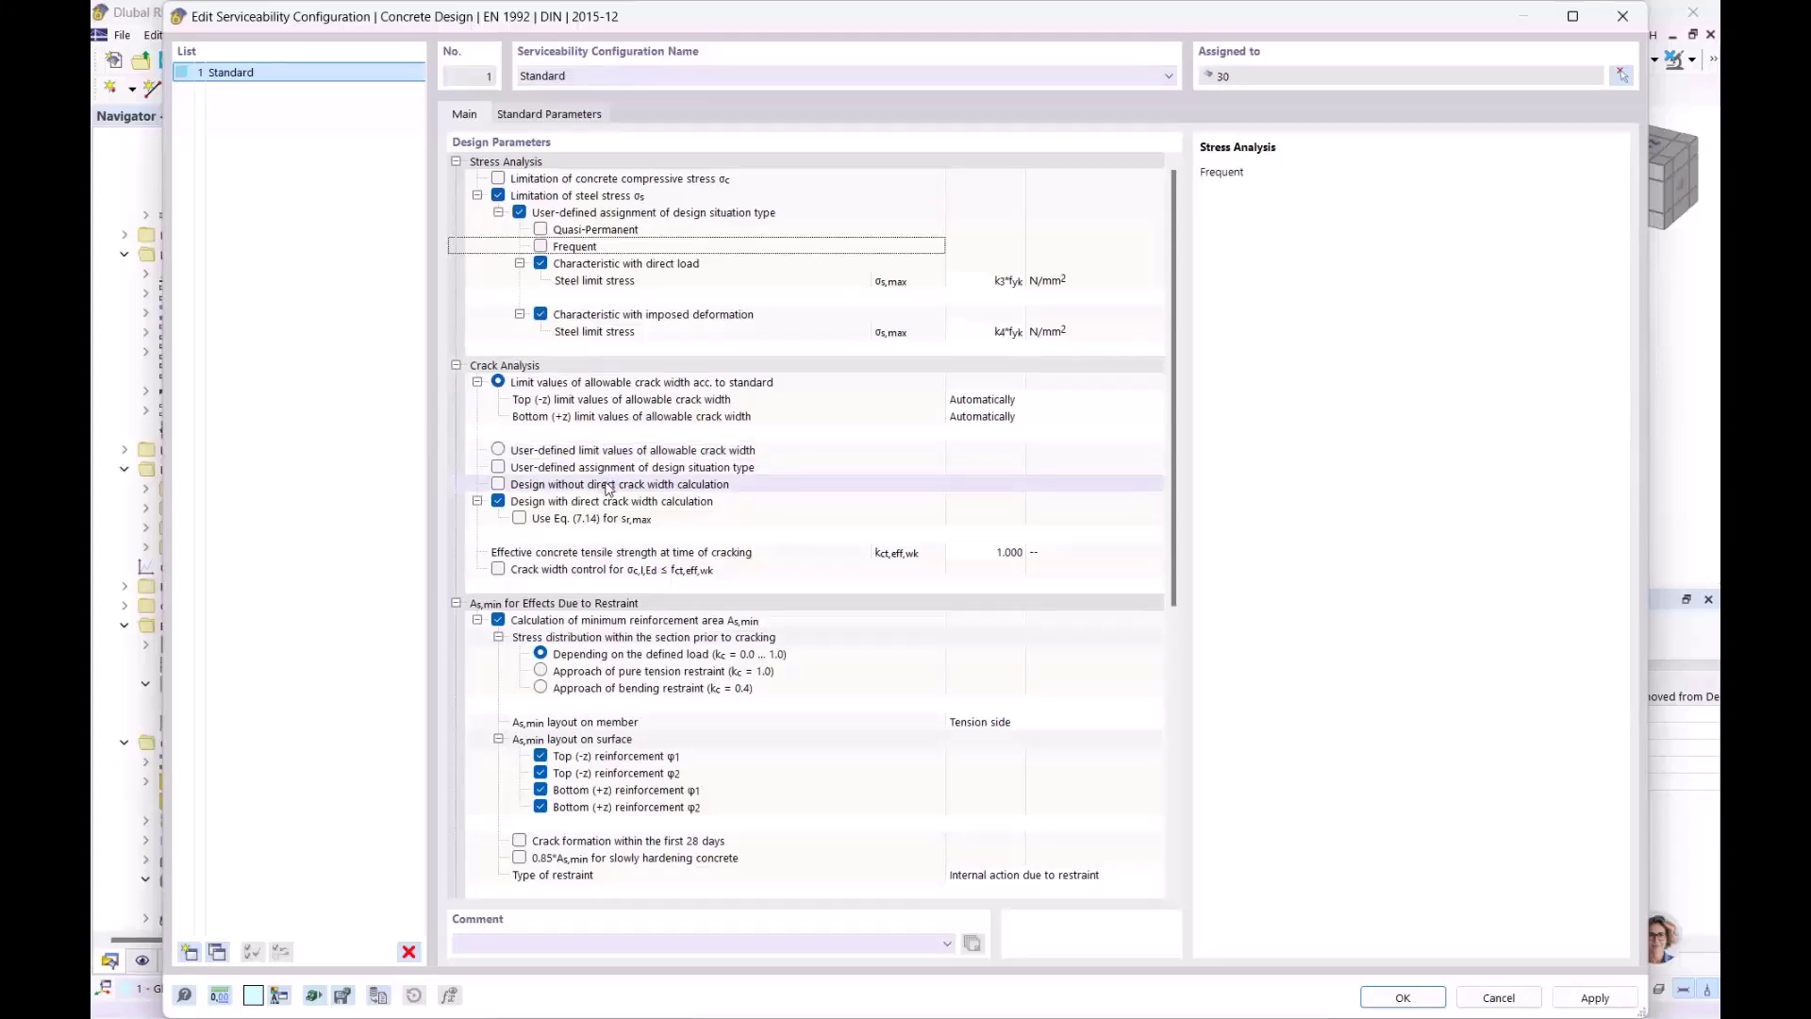
Try the user-defined assignment of design situation type for the crack analysis and the deflection analysis, switching each off again
click(500, 470)
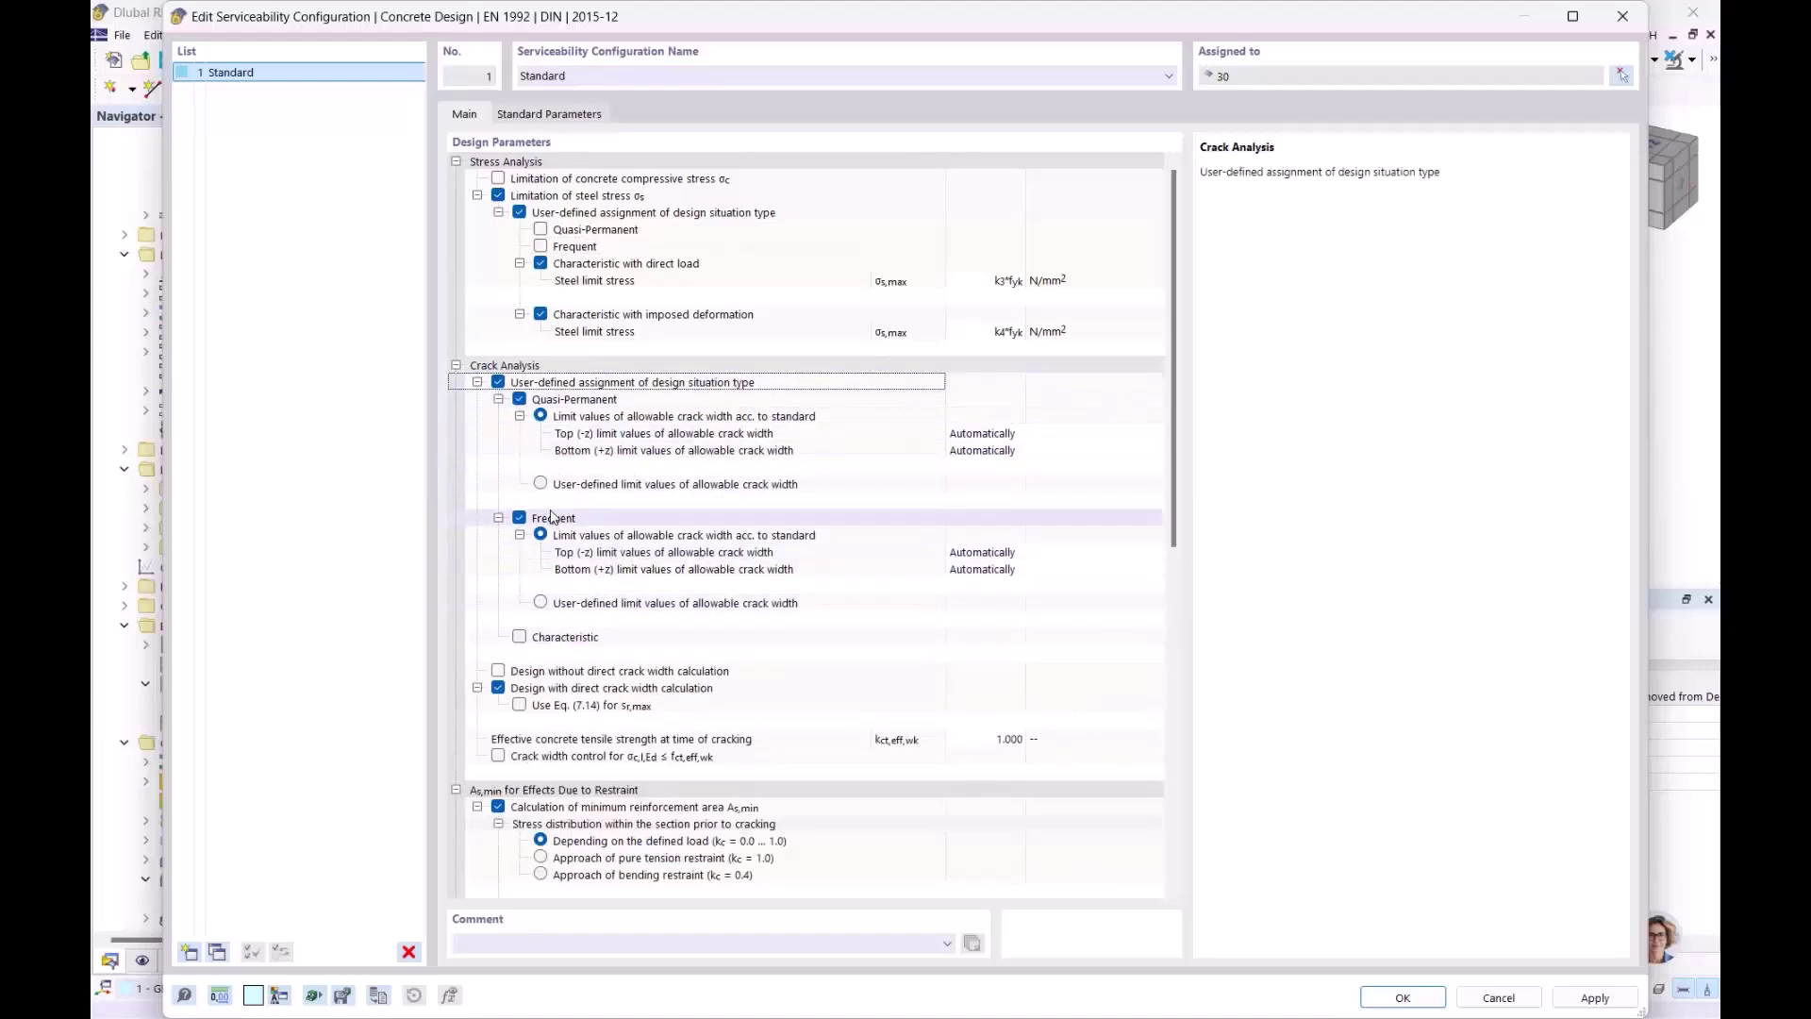
click(498, 382)
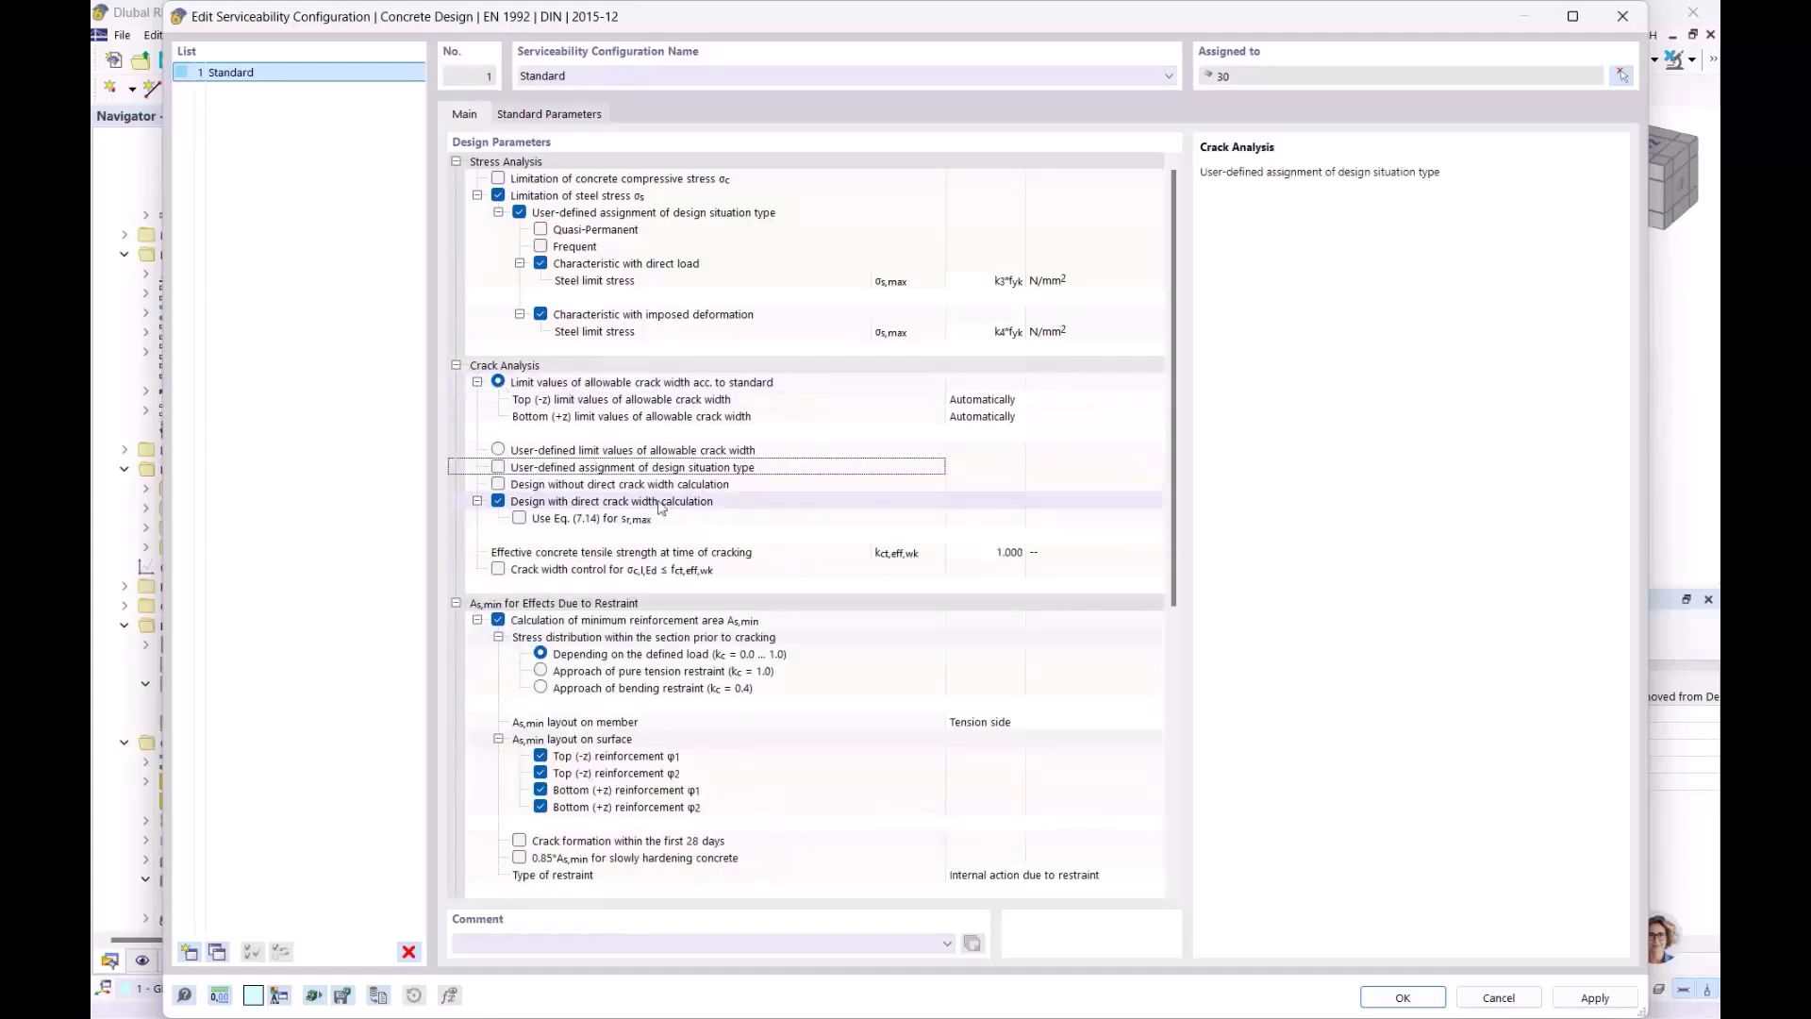
scroll(698, 460, down, 3)
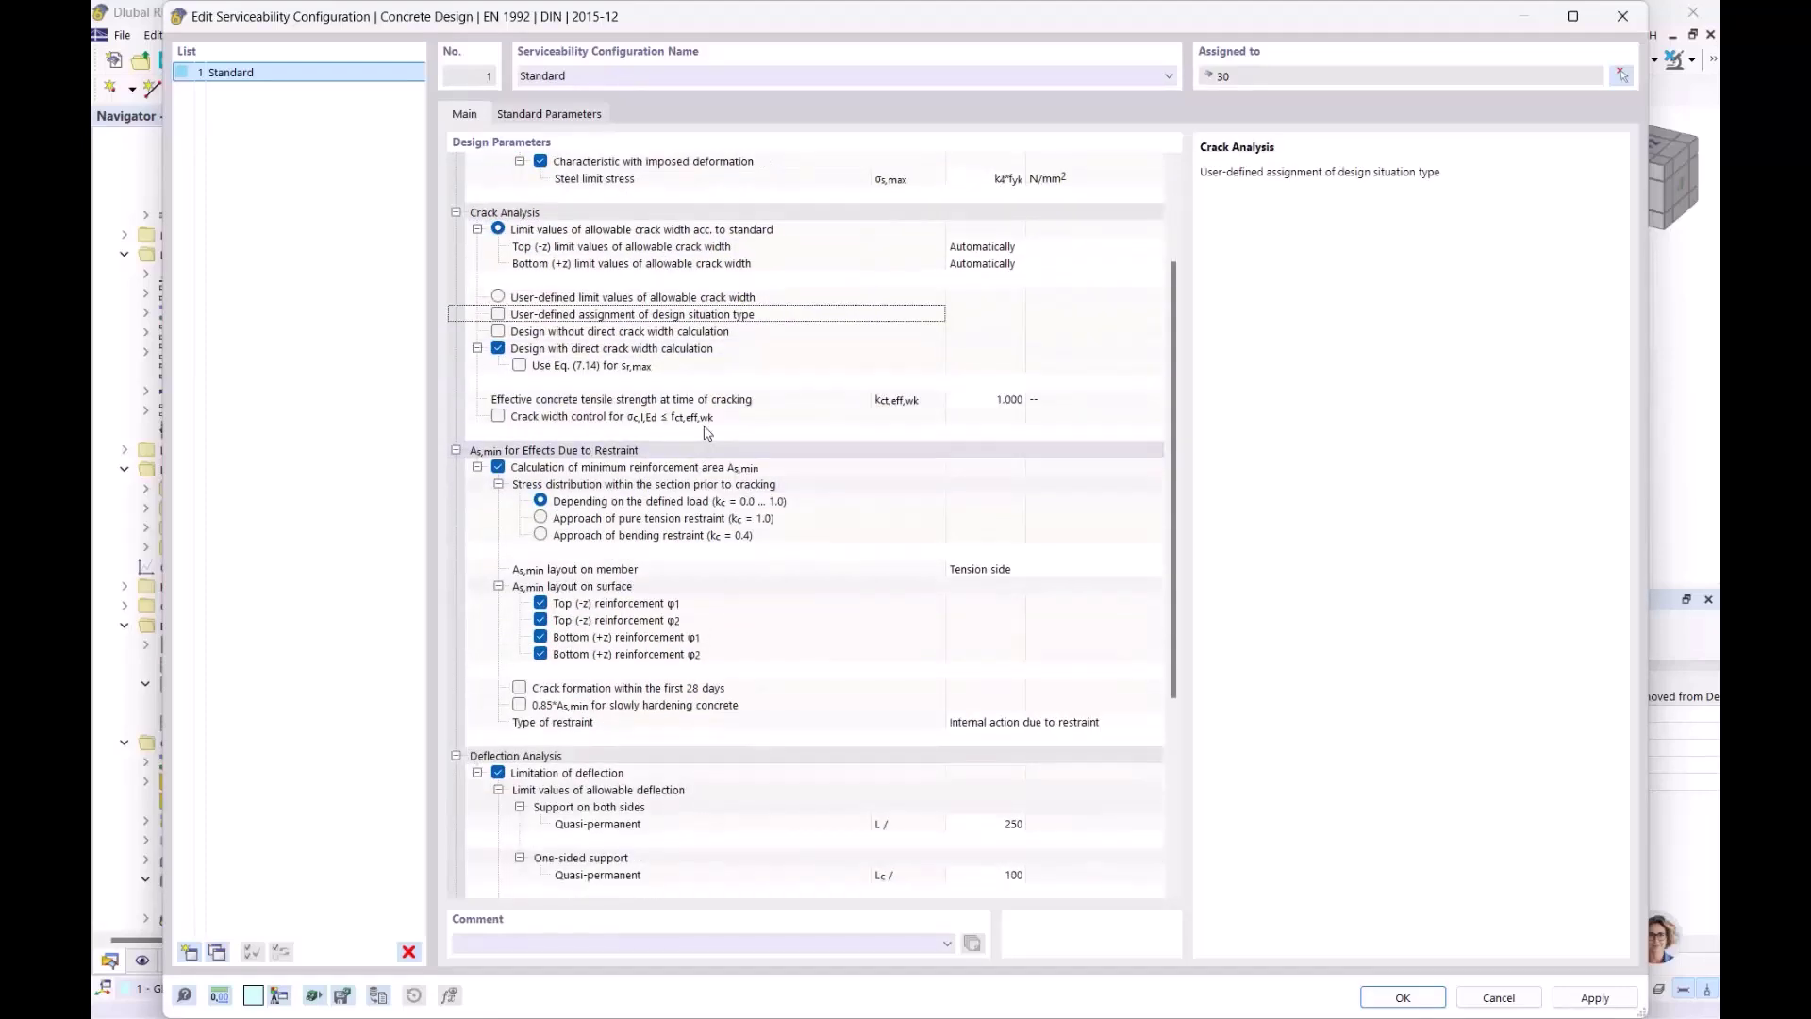
scroll(708, 431, down, 4)
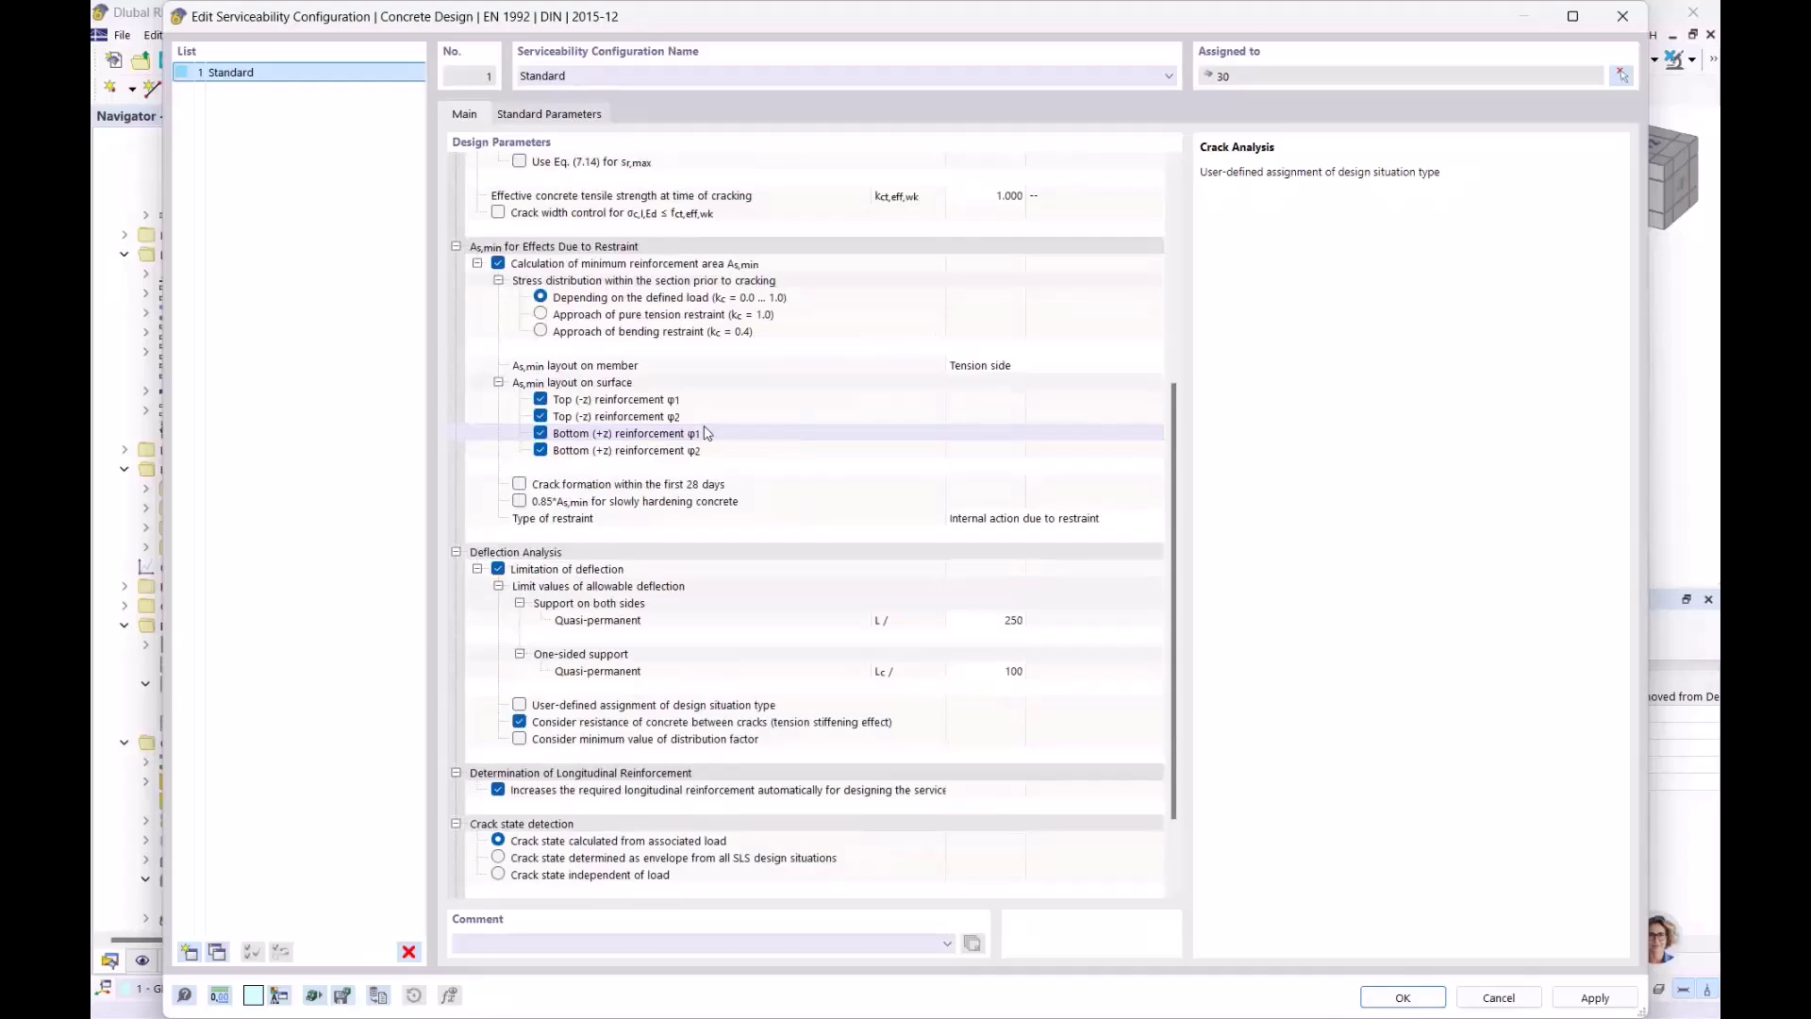
scroll(707, 433, down, 1)
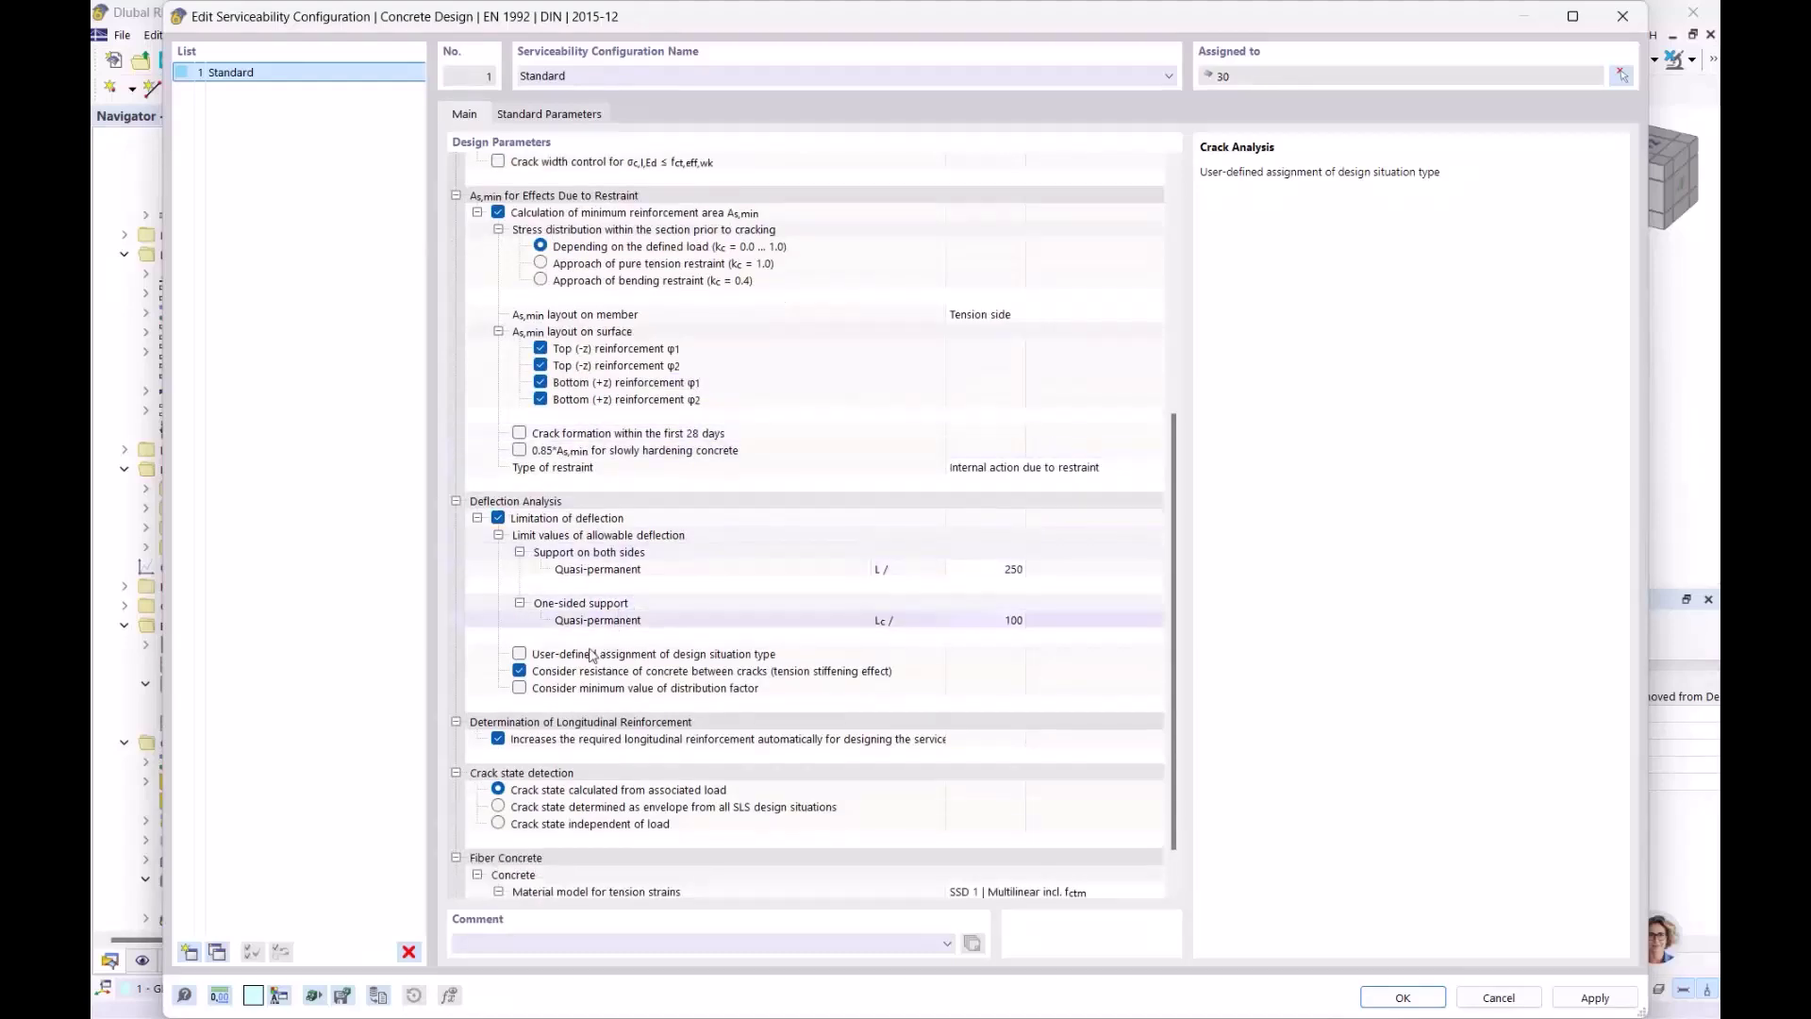
click(519, 654)
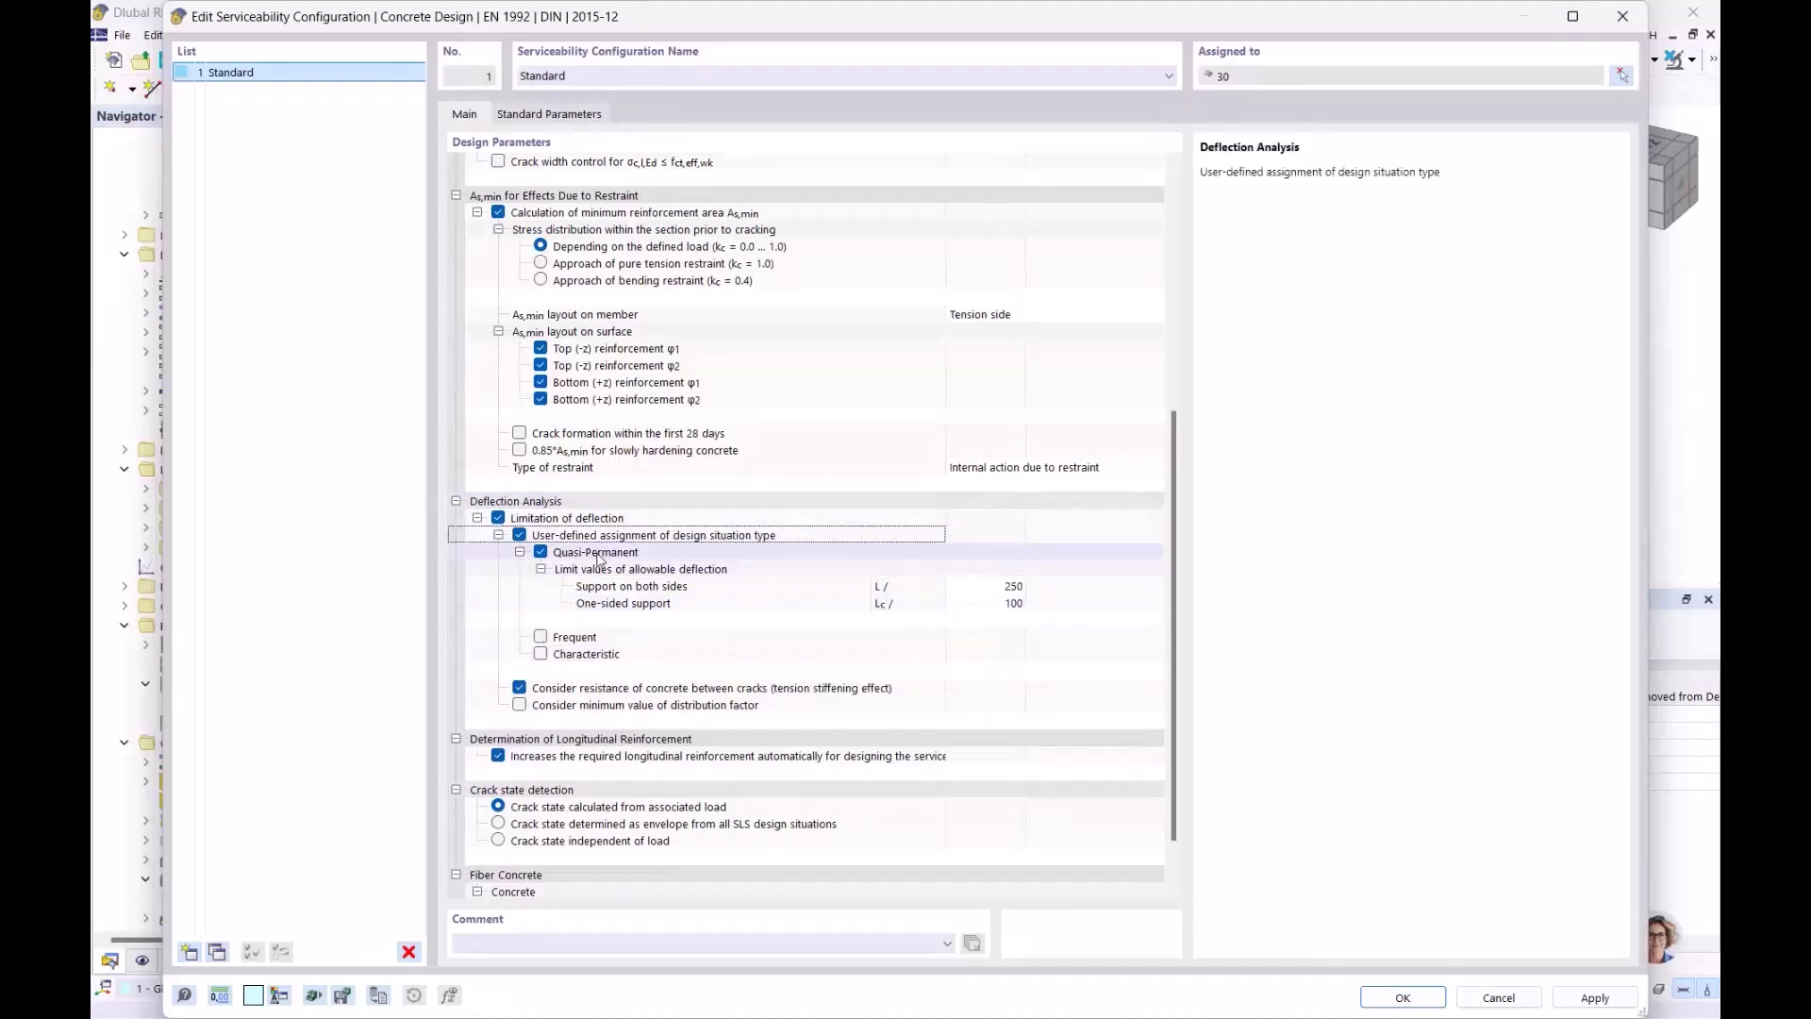
click(575, 640)
click(578, 655)
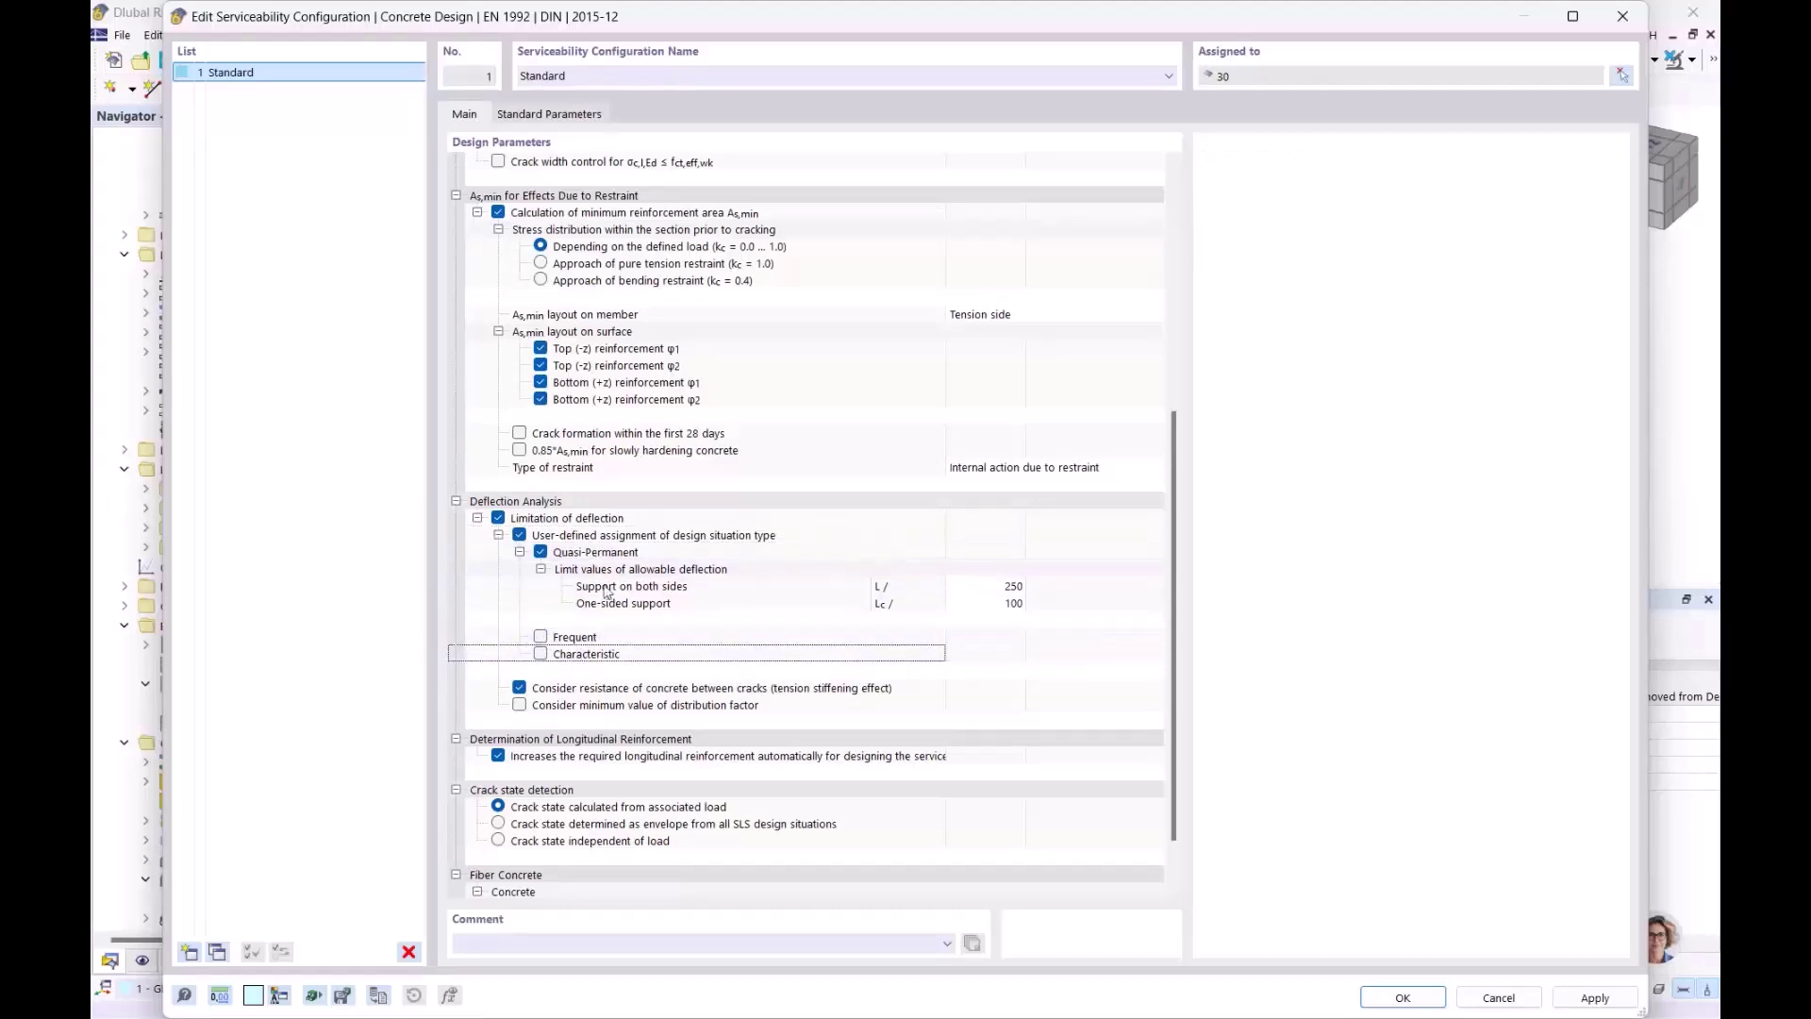
click(520, 535)
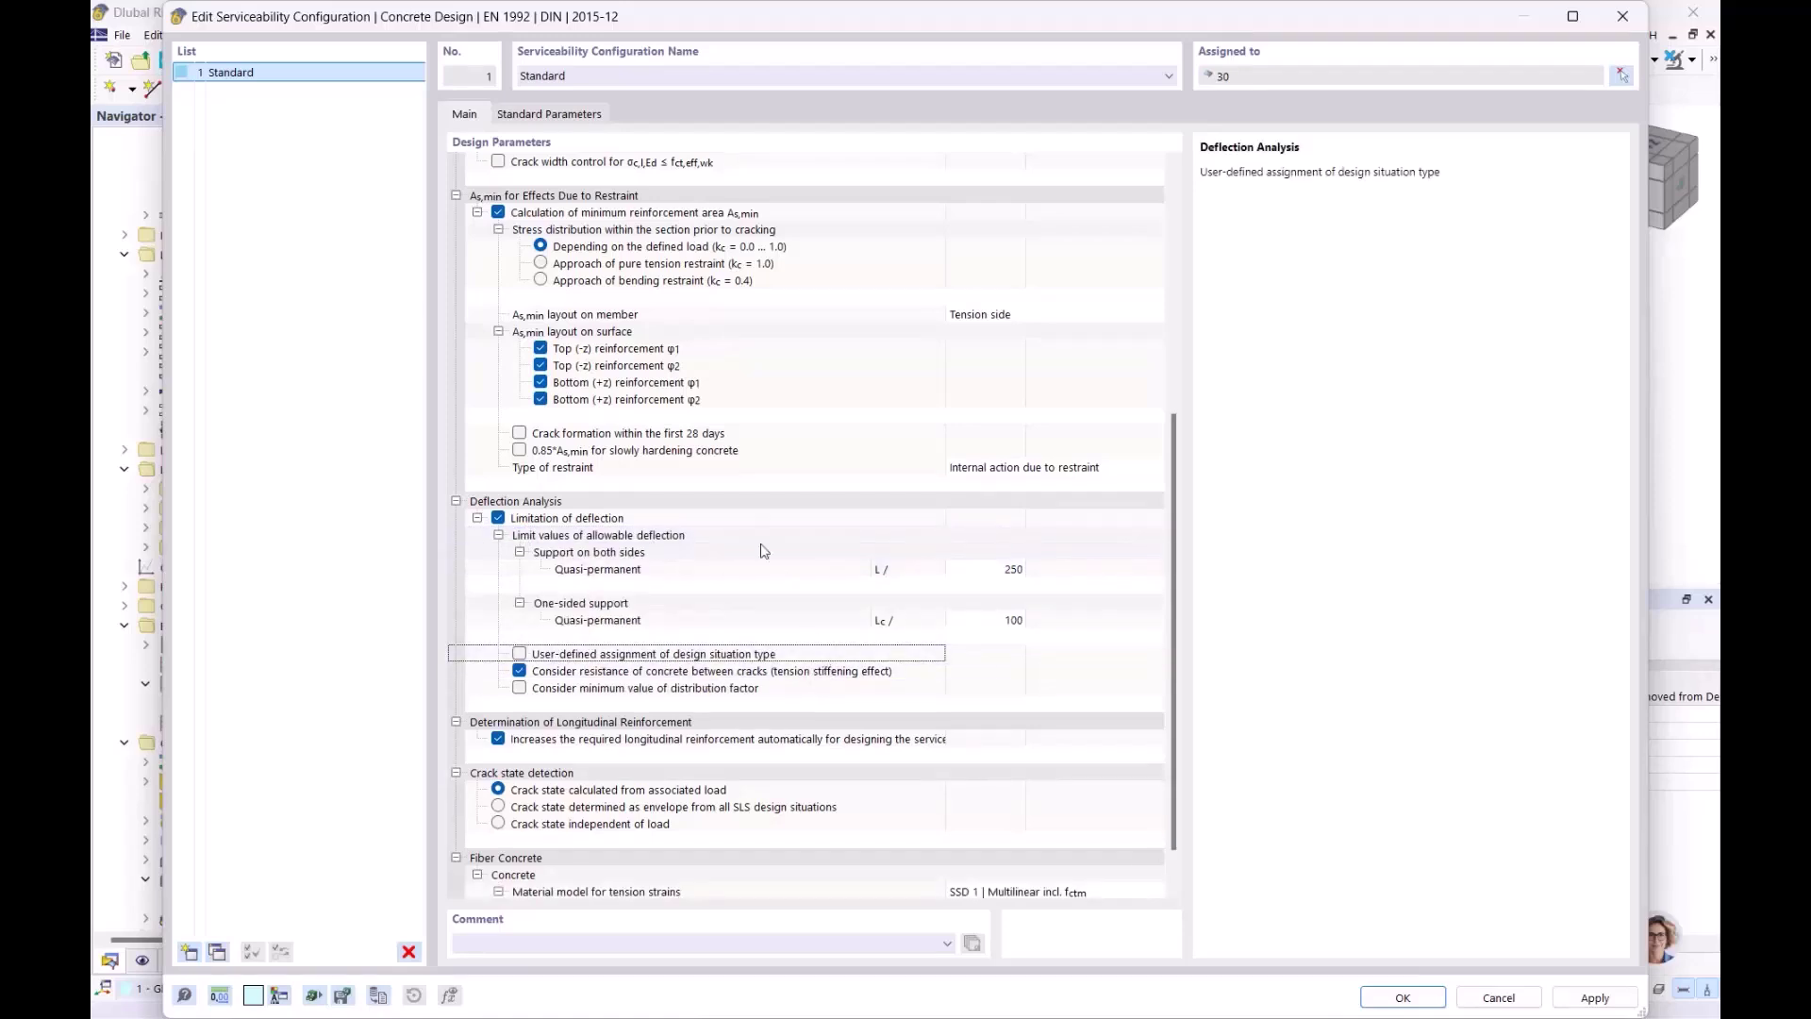
Switch off the automatic longitudinal reinforcement increase and the steel stress limitation's user-defined design situation assignment, and confirm the serviceability configuration
scroll(758, 547, down, 1)
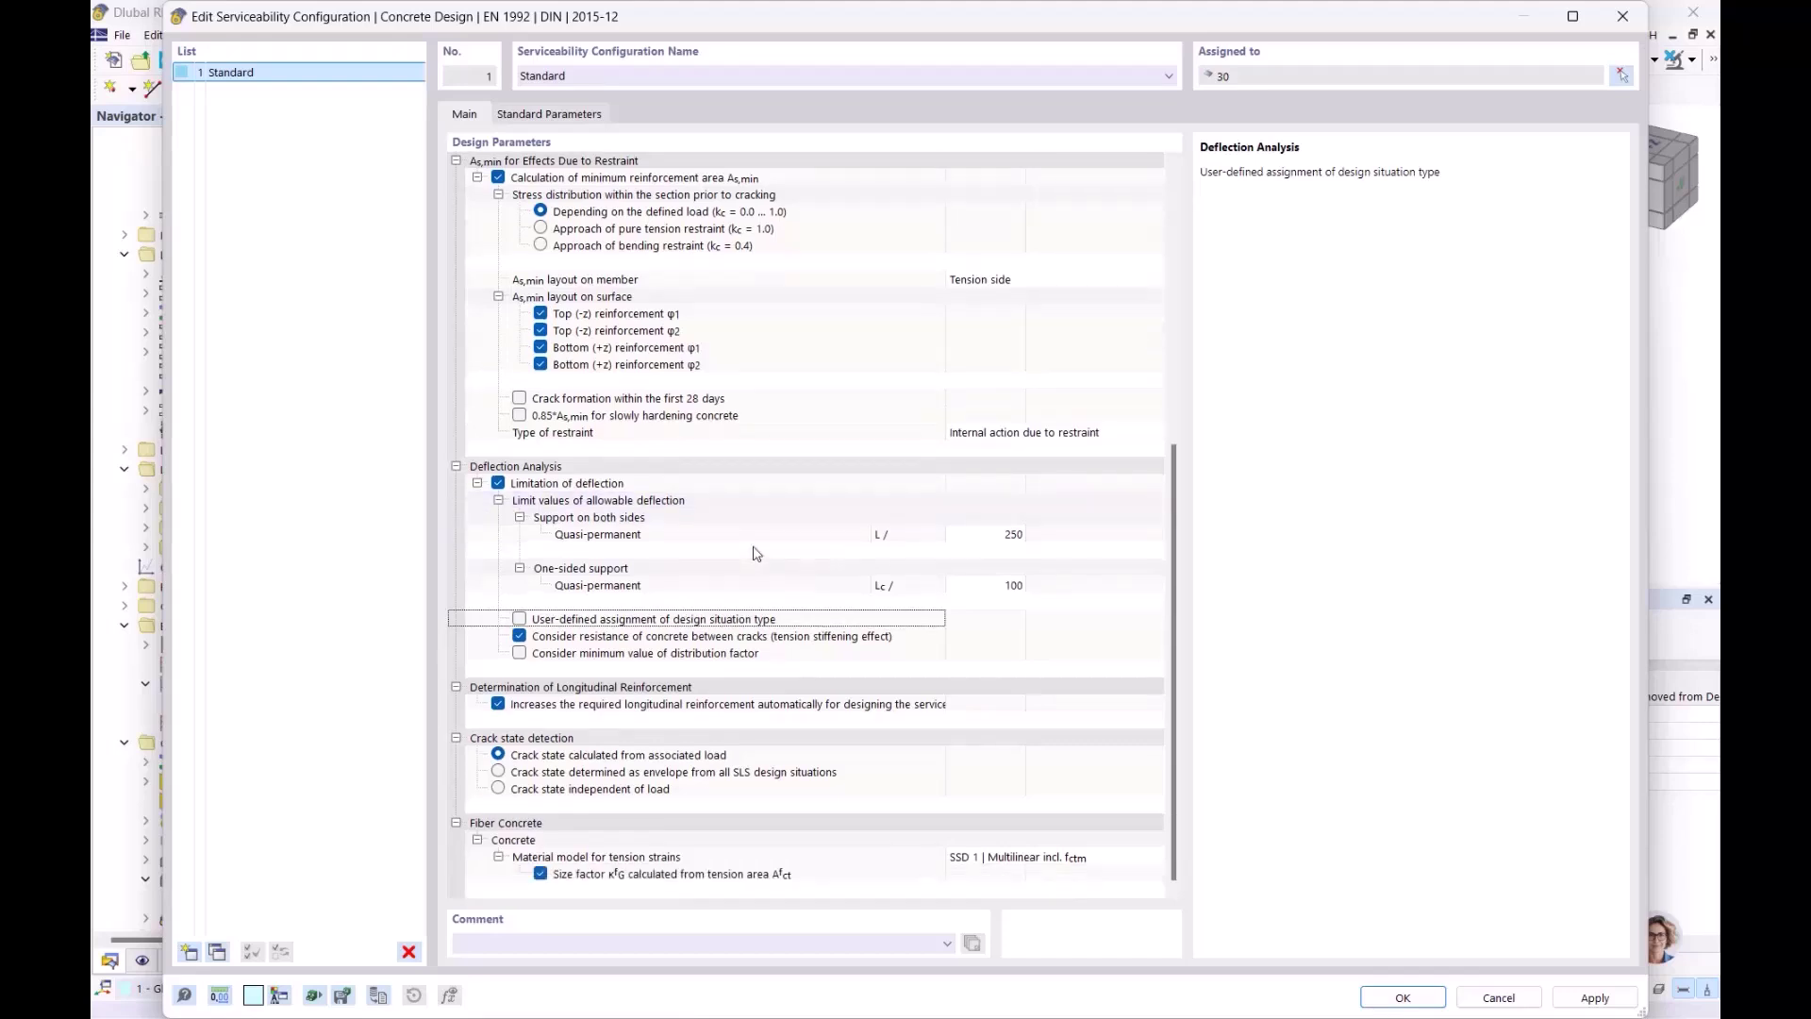
click(499, 704)
scroll(729, 668, up, 5)
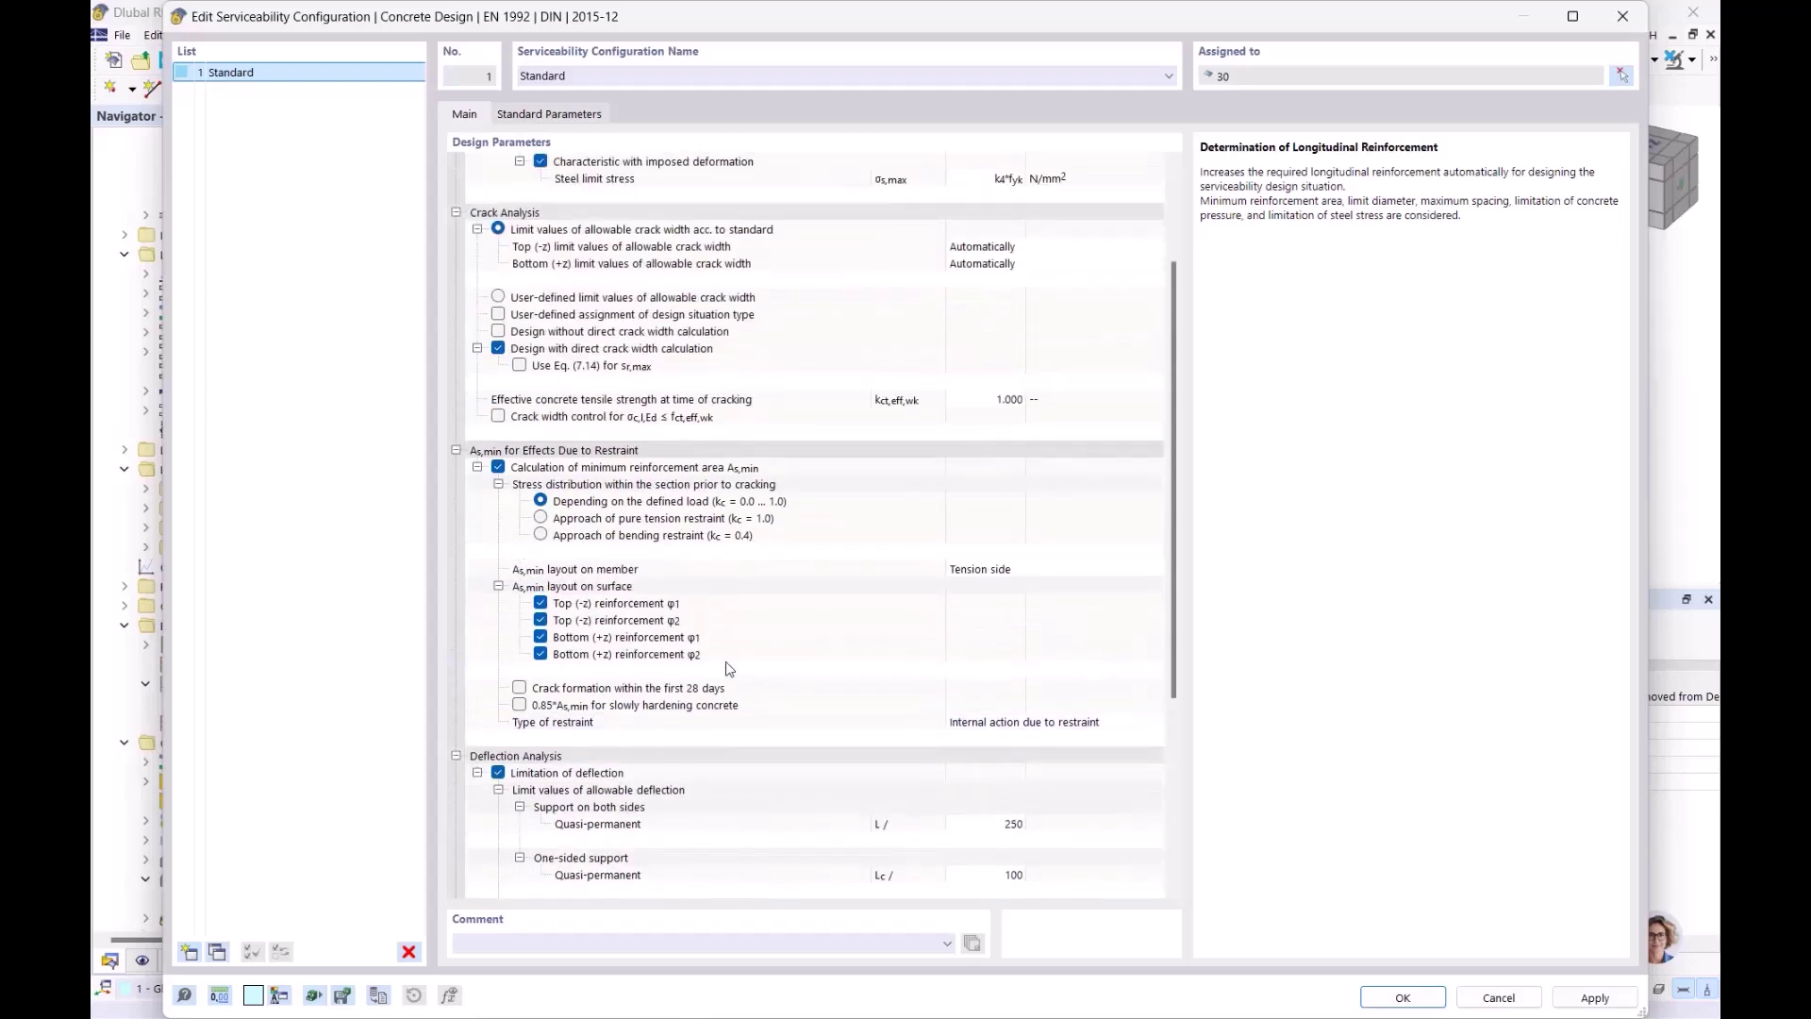
scroll(729, 668, up, 3)
click(559, 198)
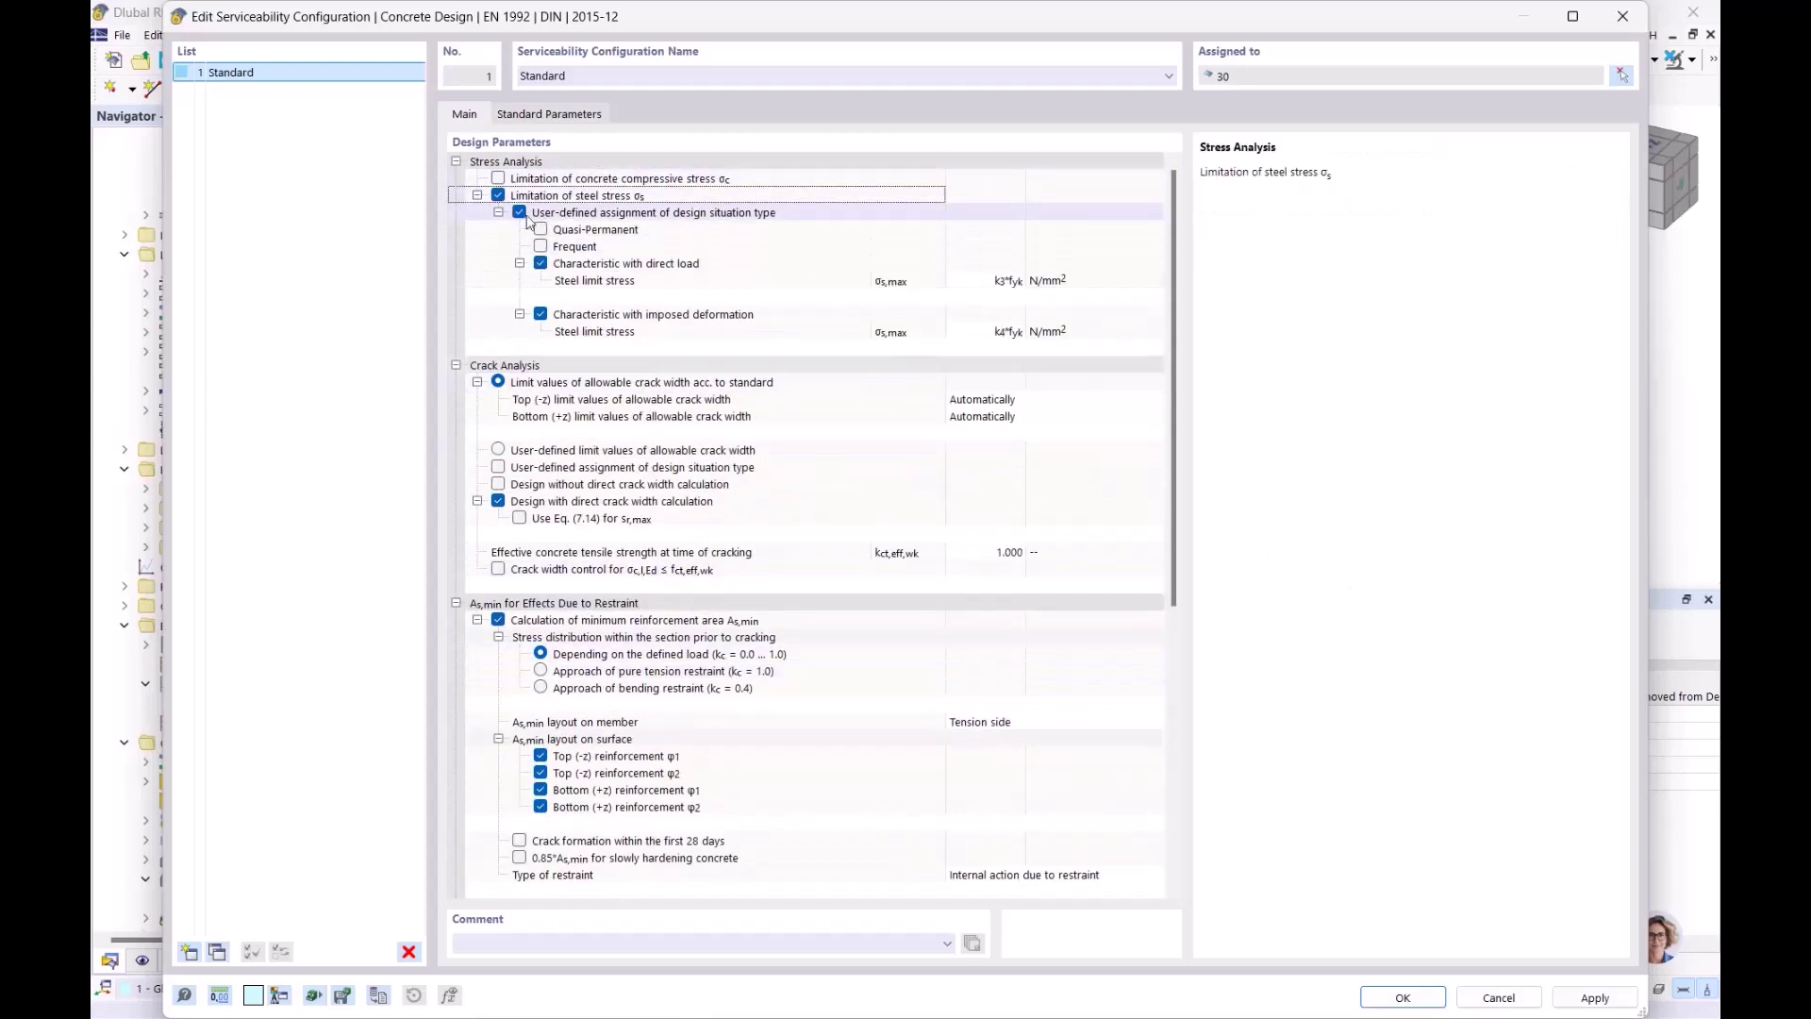
click(519, 213)
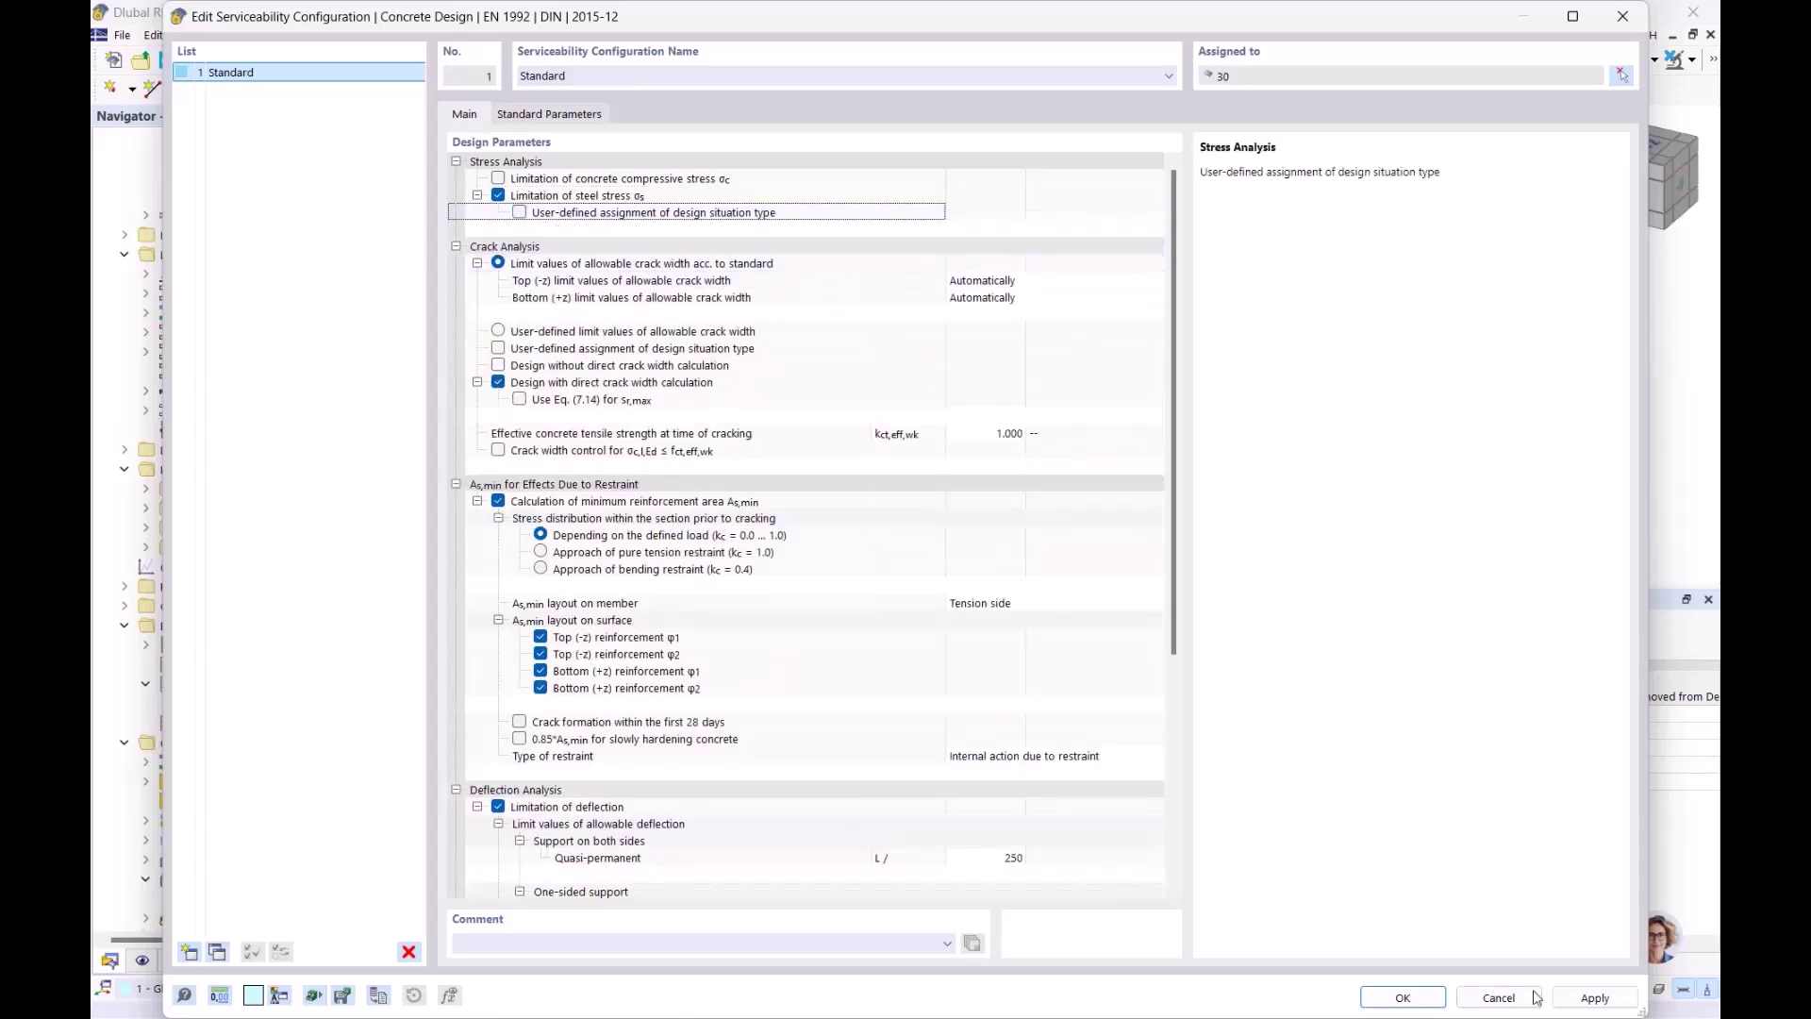
click(1404, 996)
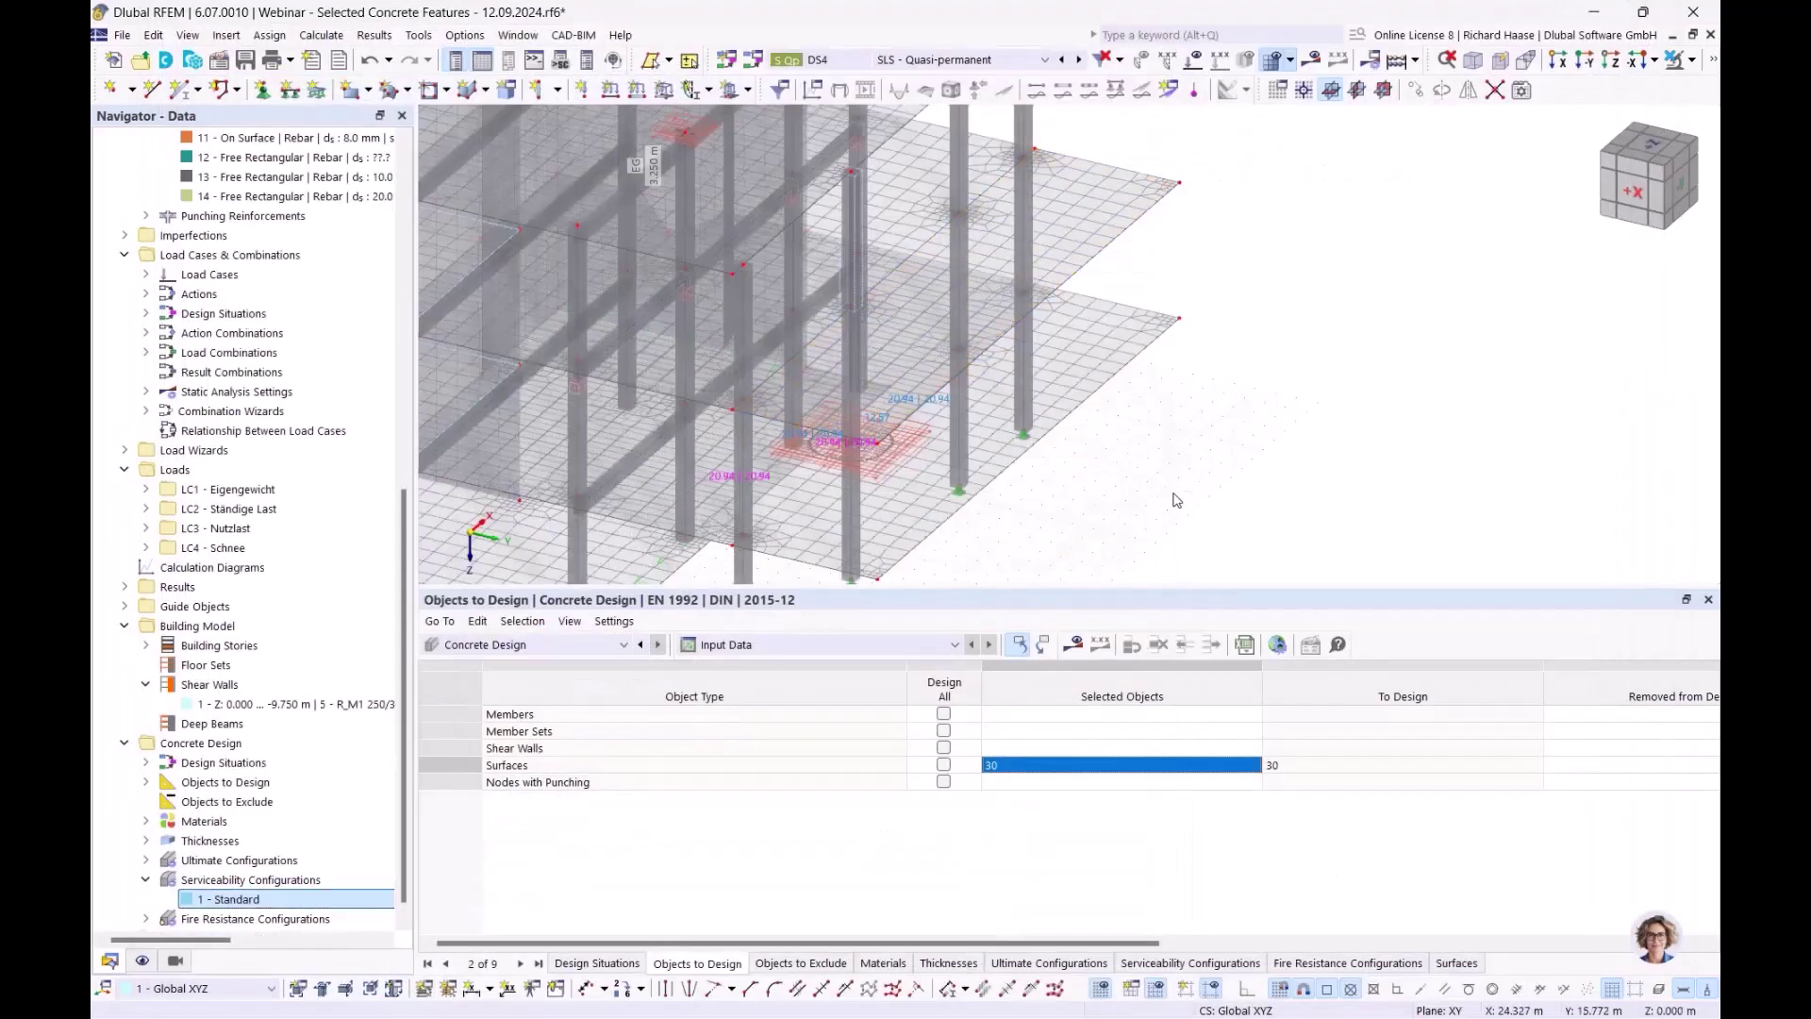
Try to display the concrete design results, and delete the mesh of the model
click(1073, 644)
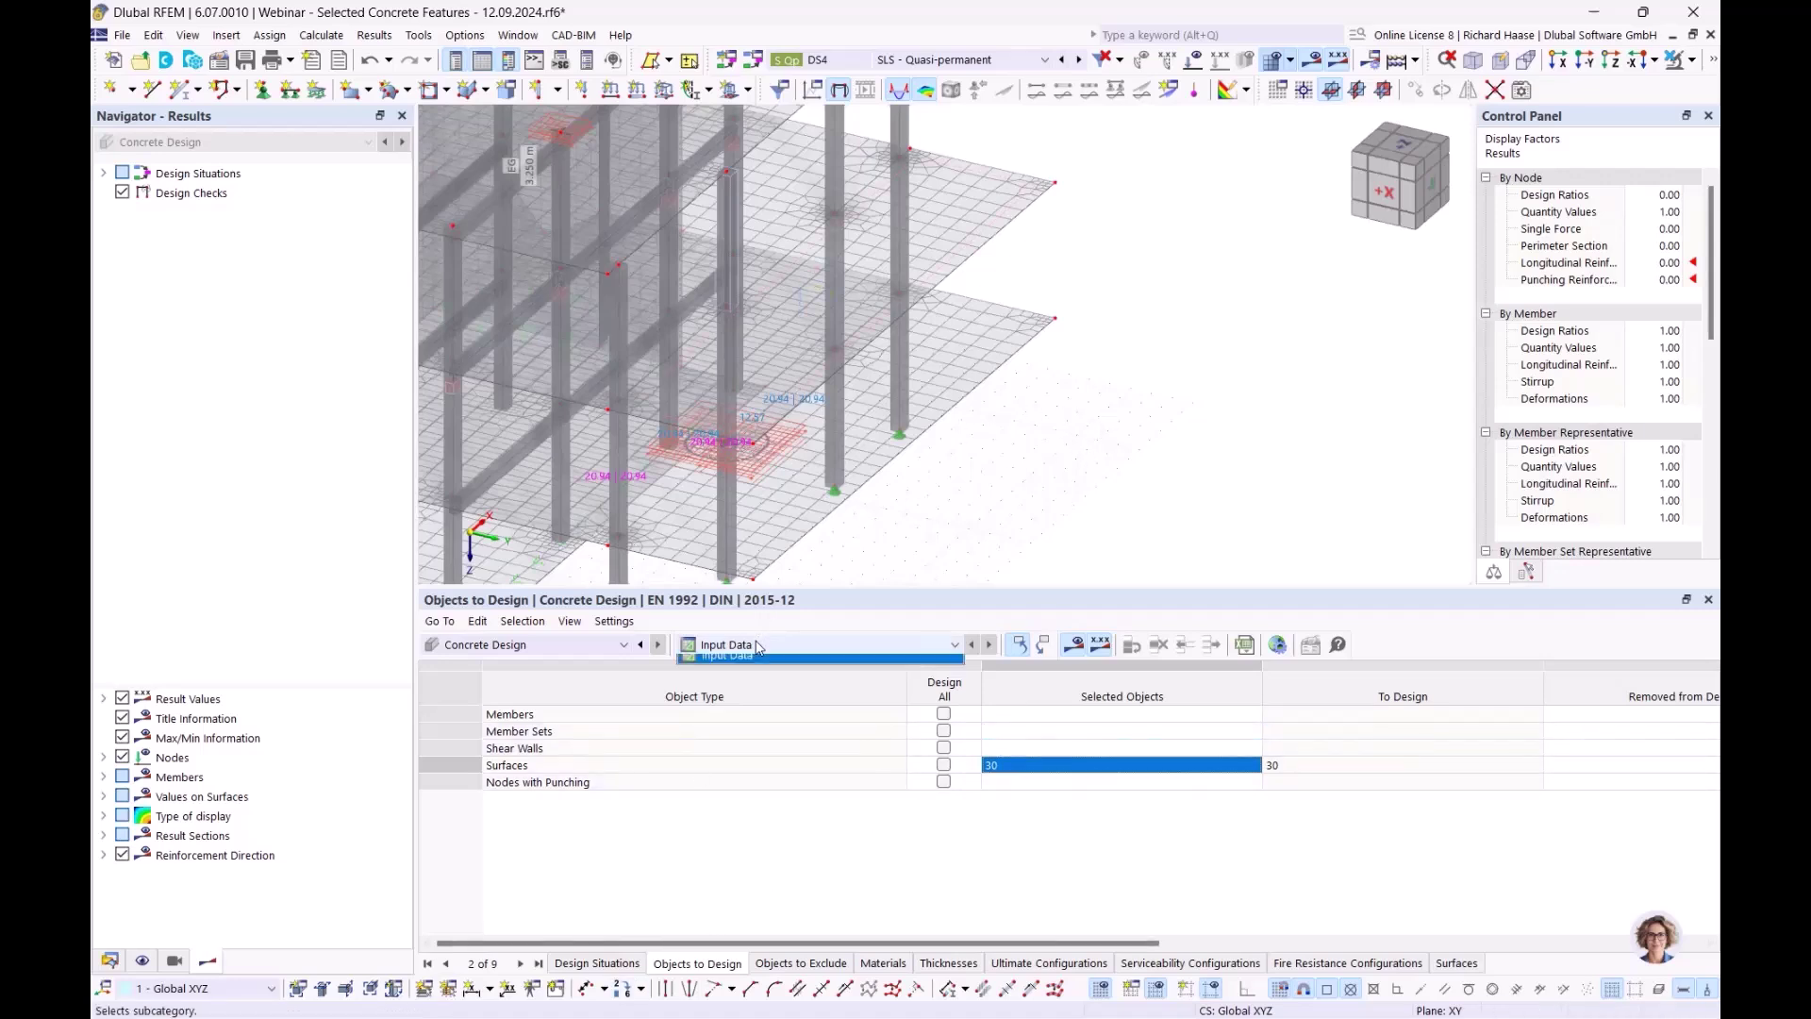
scroll(1153, 485, down, 2)
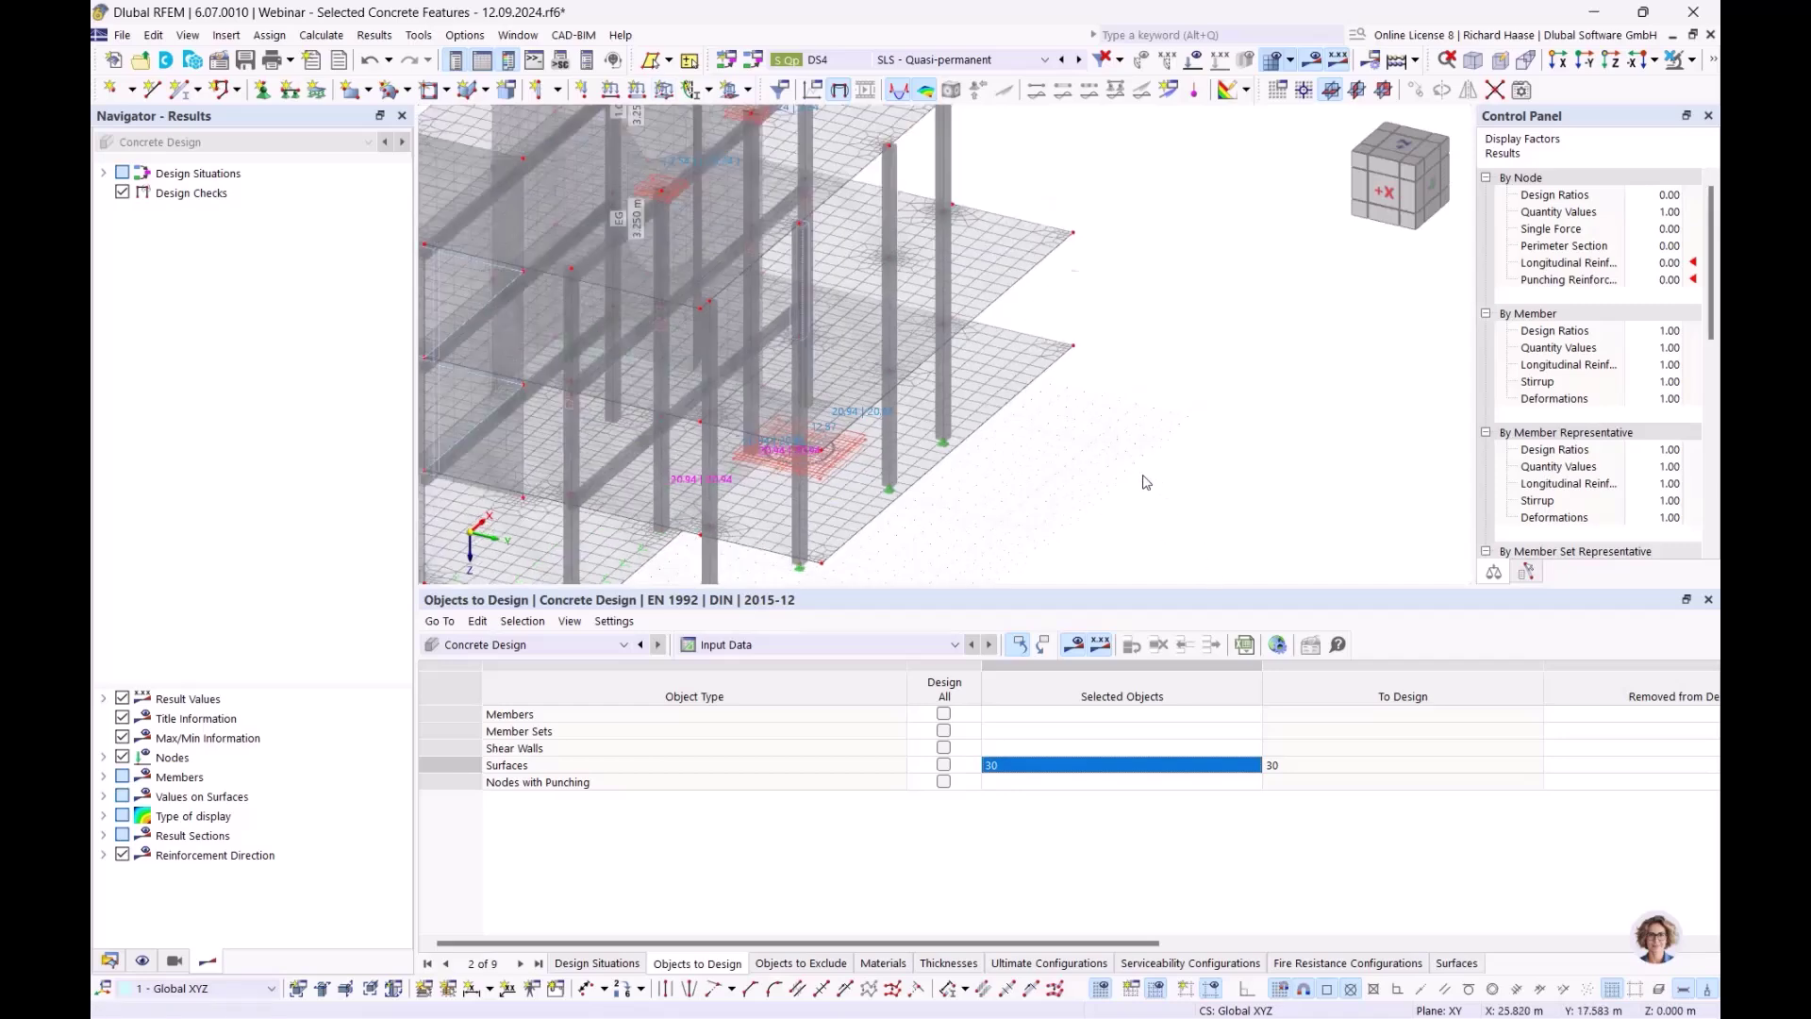
middle_drag(1197, 475, 1292, 487)
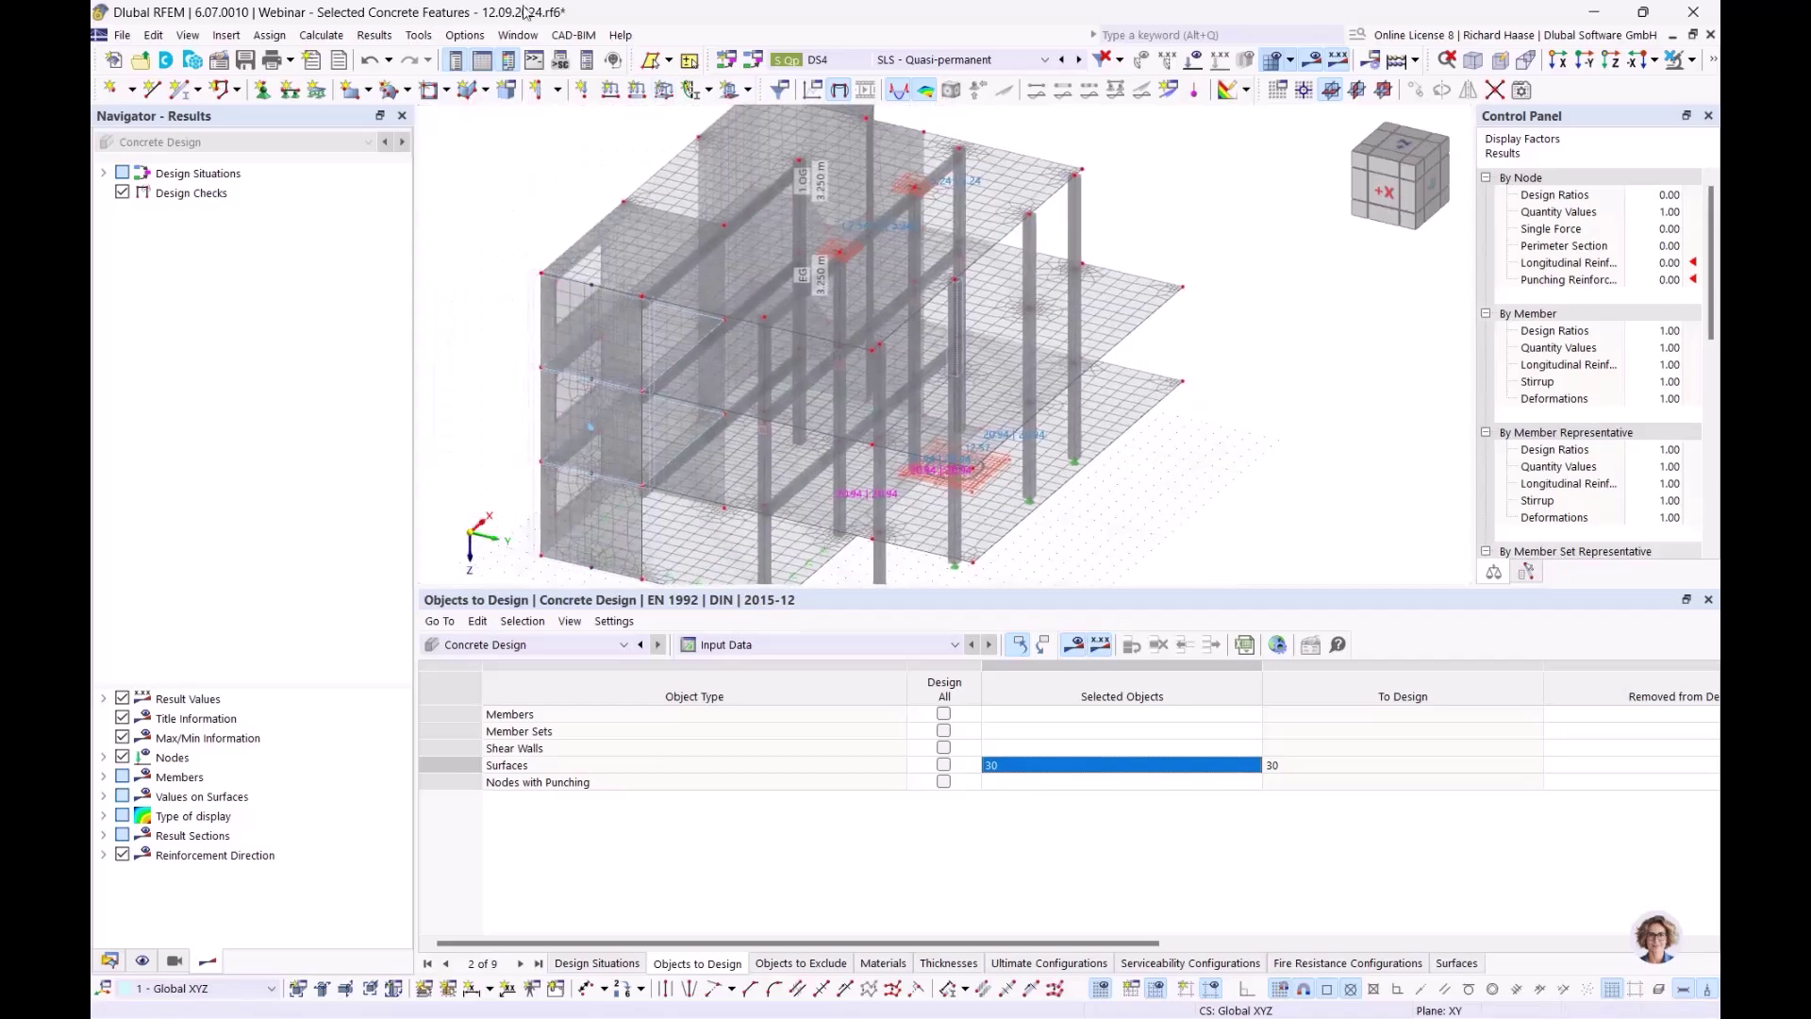
click(321, 34)
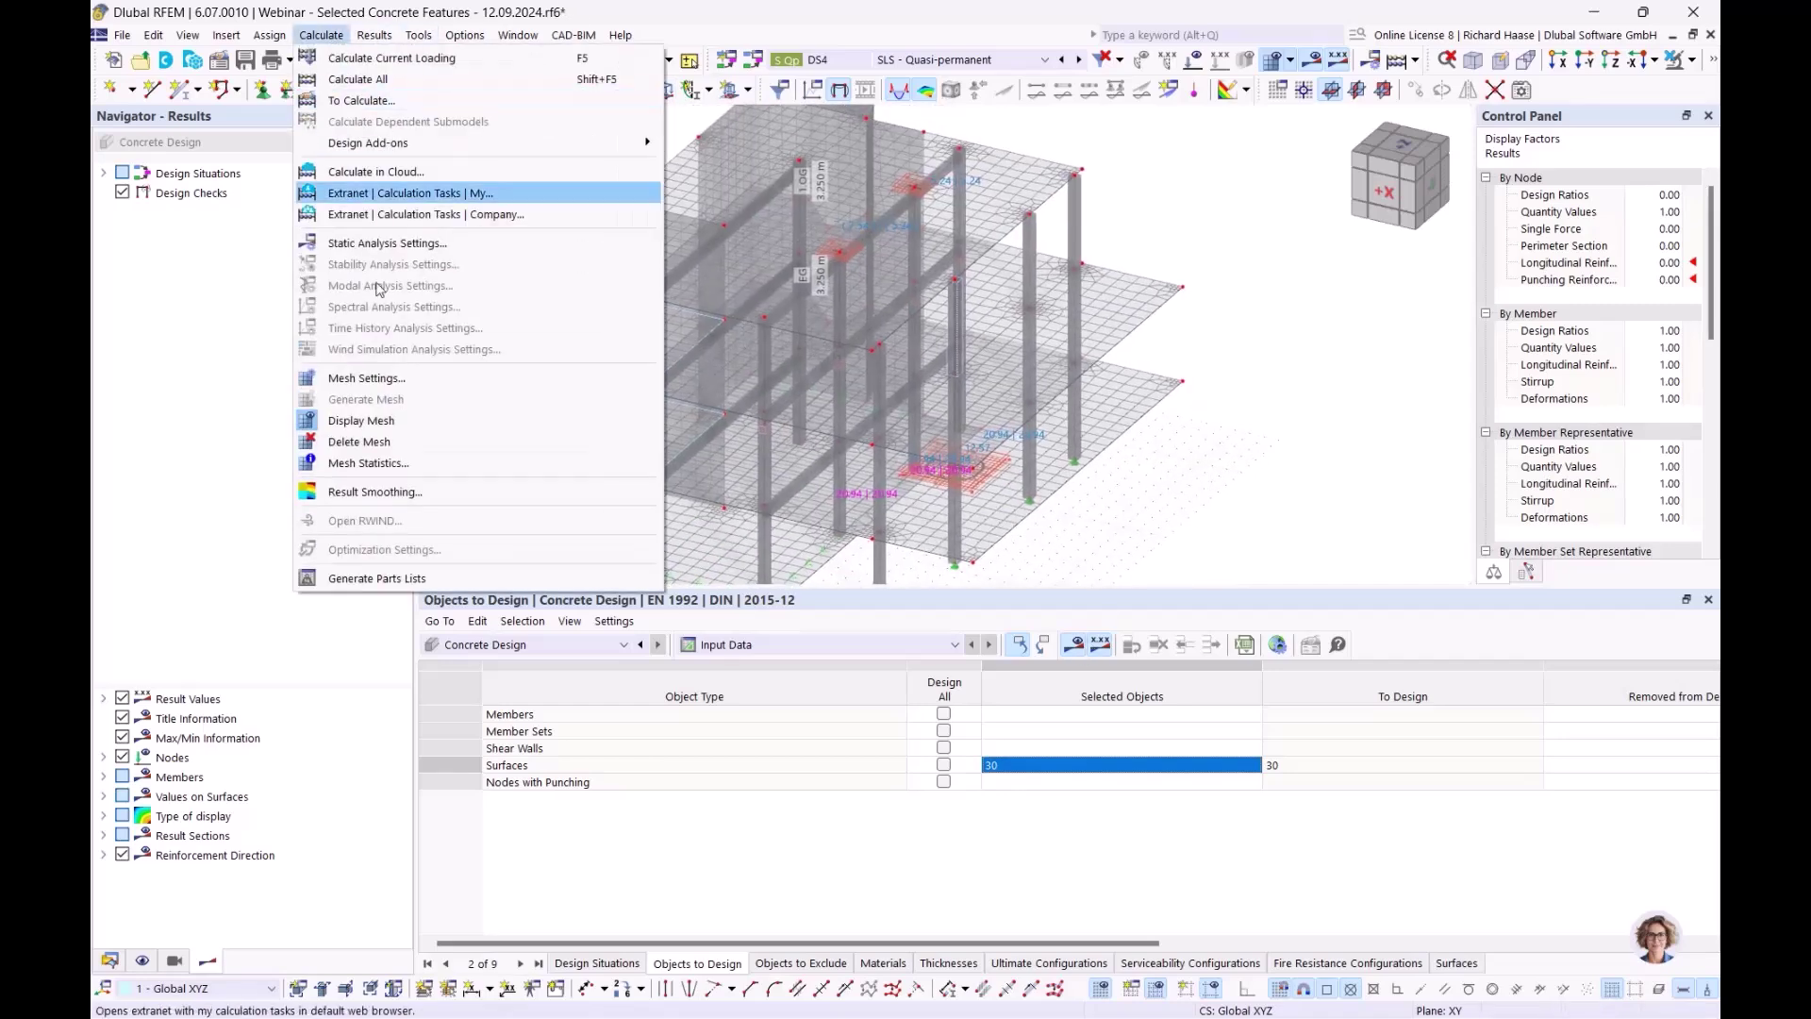
click(387, 442)
click(996, 611)
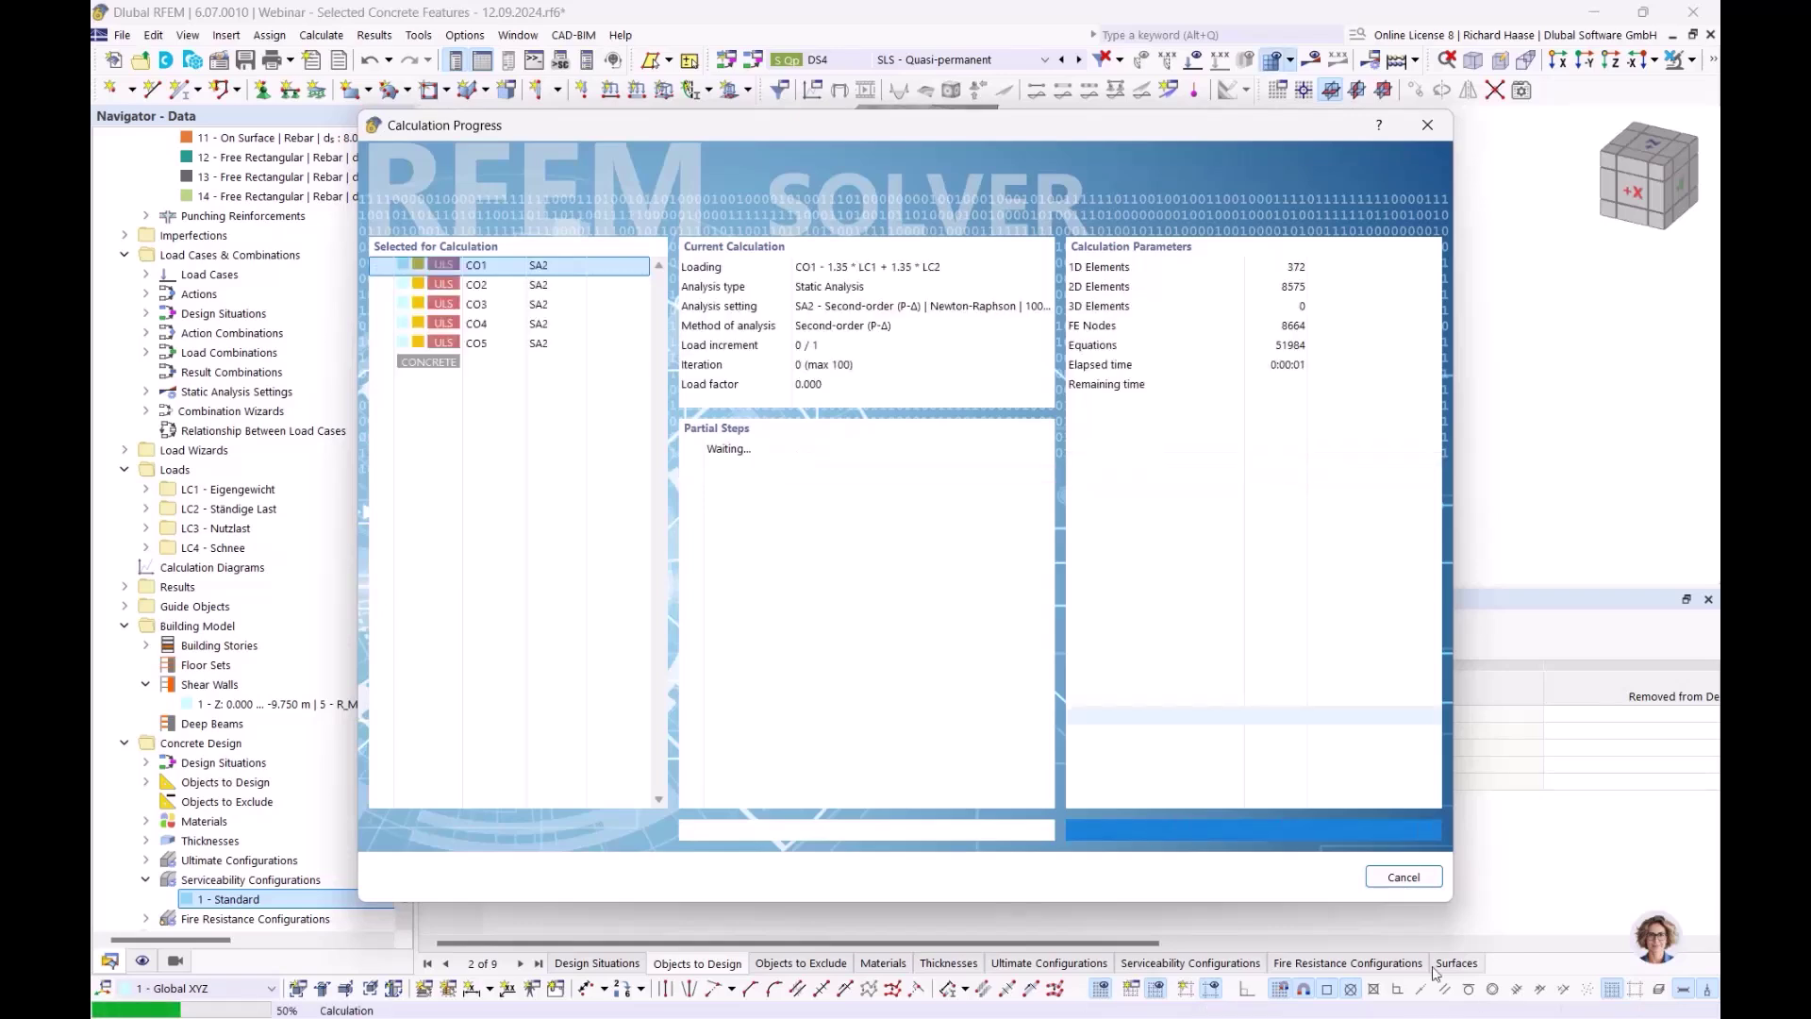
Cancel the running calculation of the ULS load combinations
click(1403, 877)
click(900, 610)
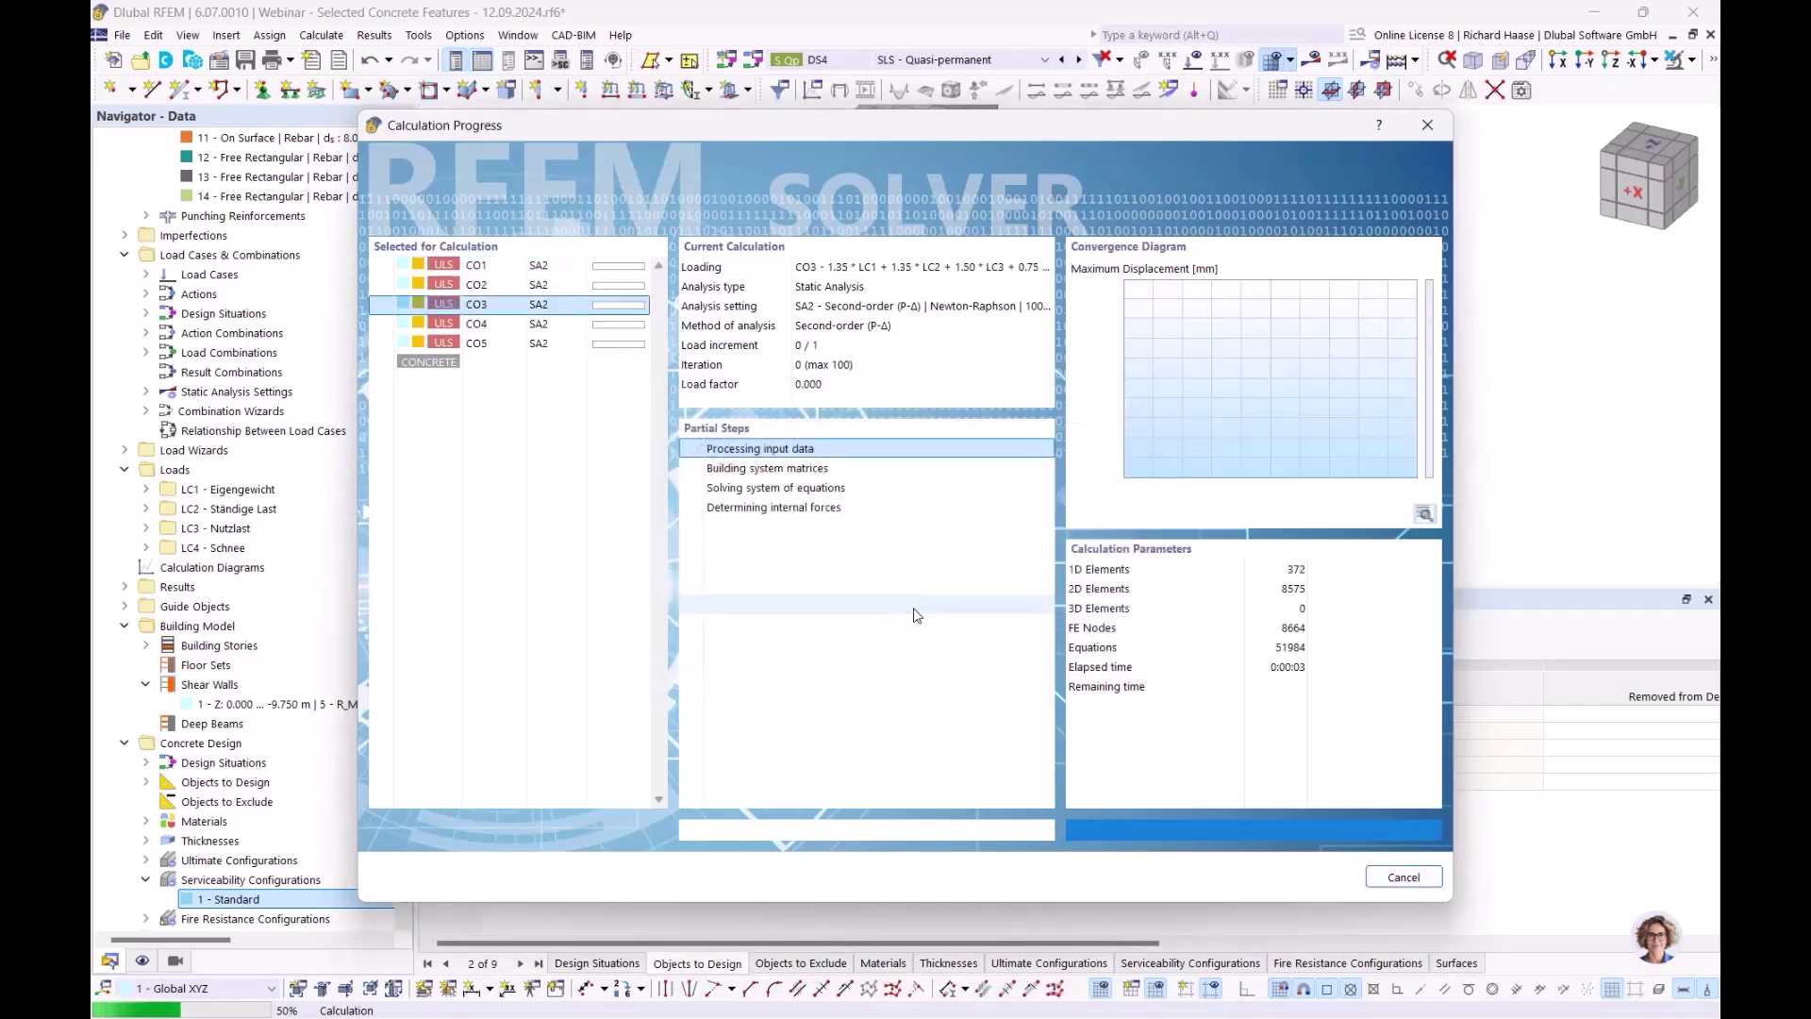
click(1088, 610)
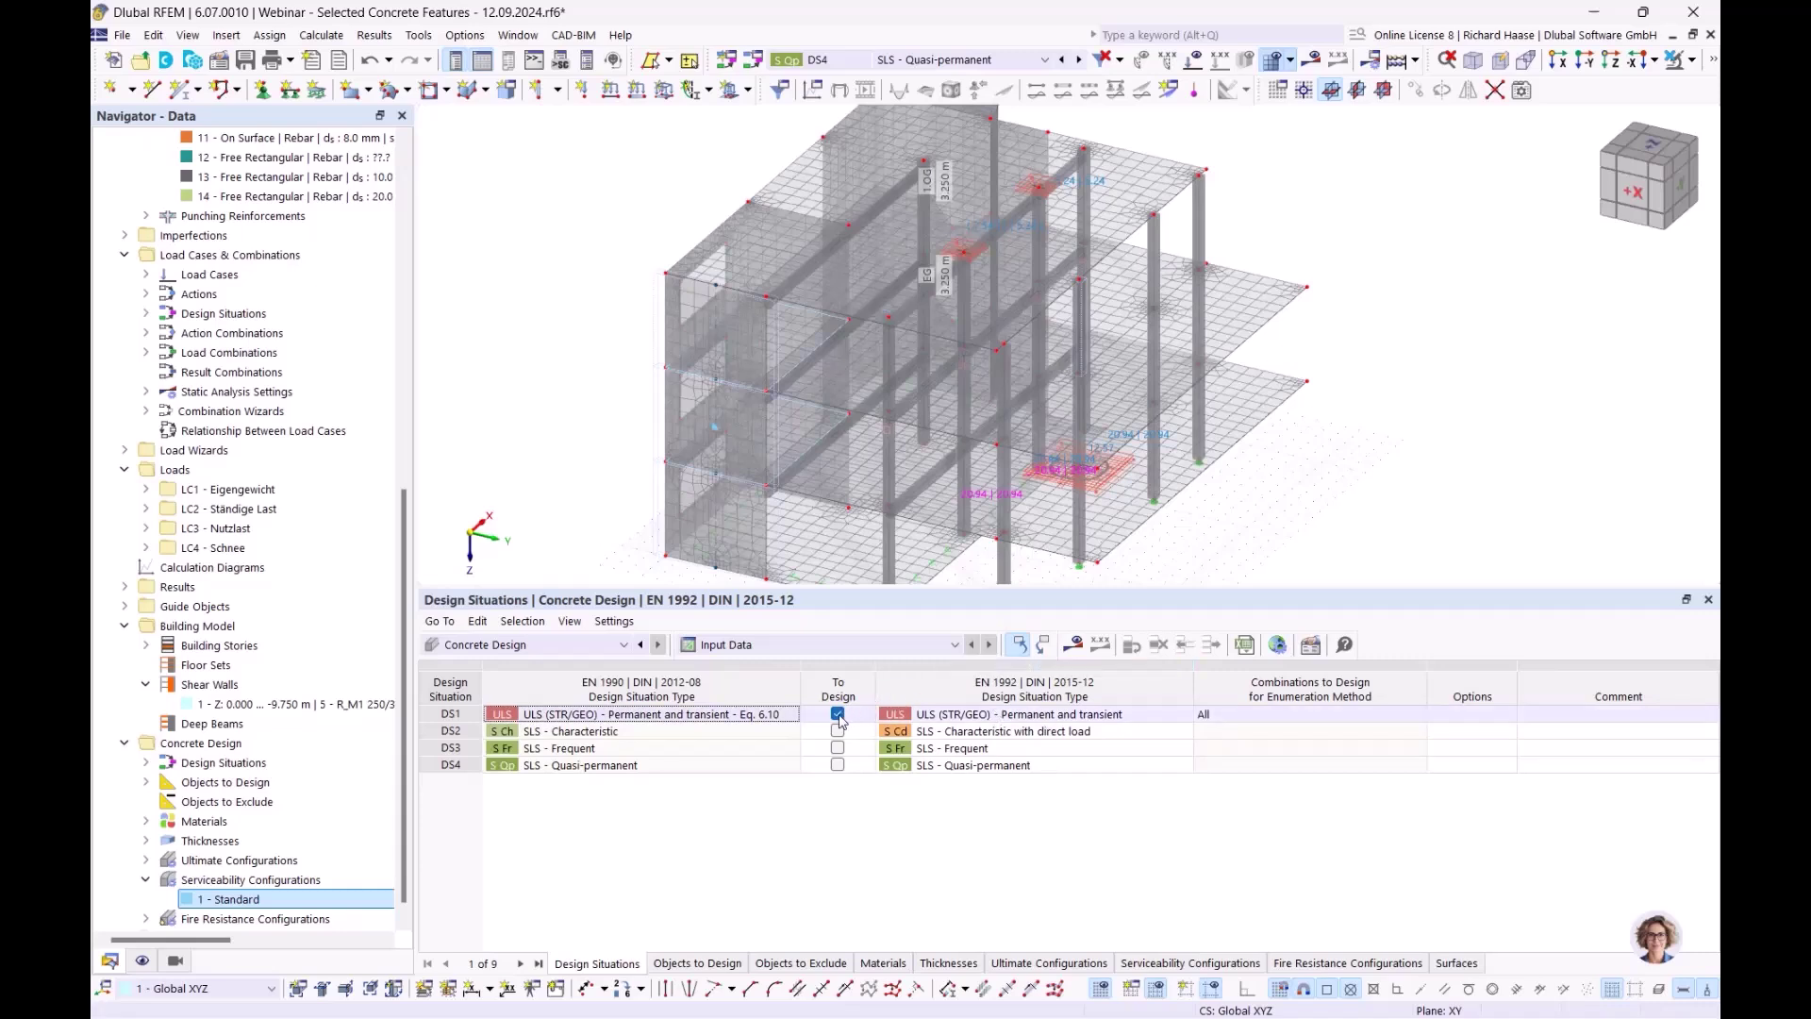
Exclude design situation DS1 from the concrete design and include the SLS situations DS2, DS3 and DS4
click(837, 716)
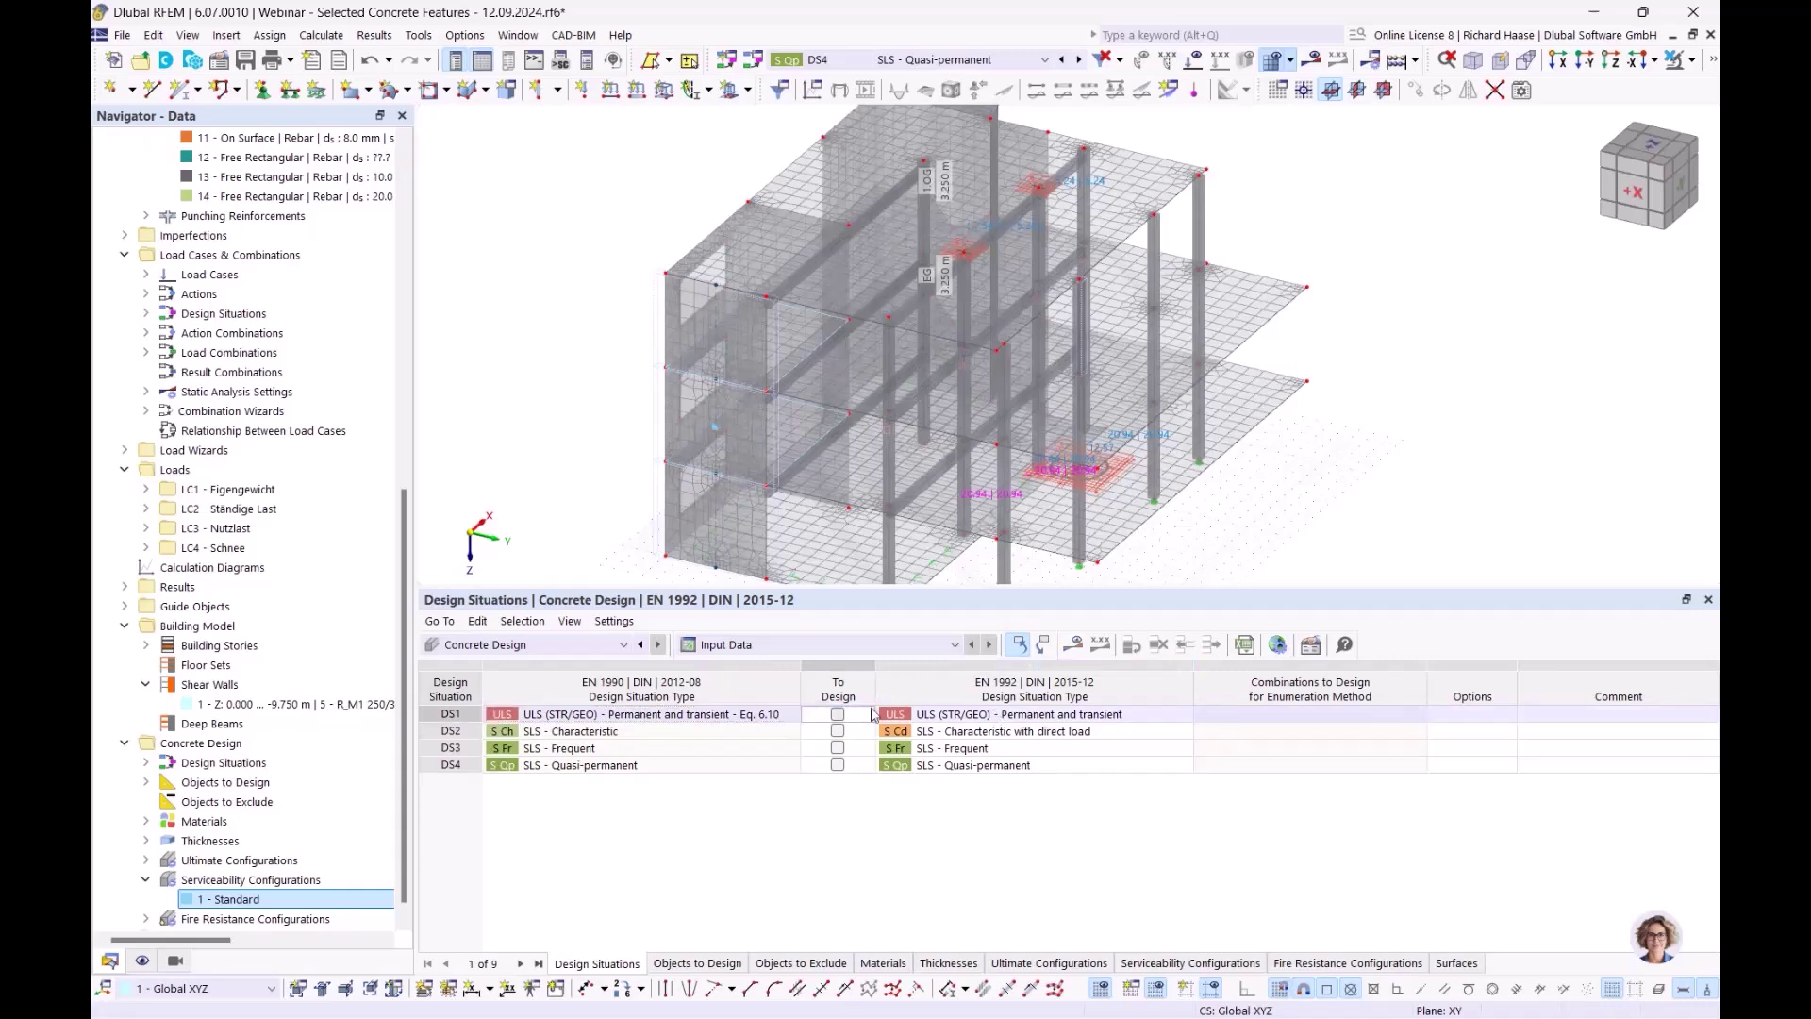
click(837, 731)
click(838, 748)
click(839, 765)
click(838, 765)
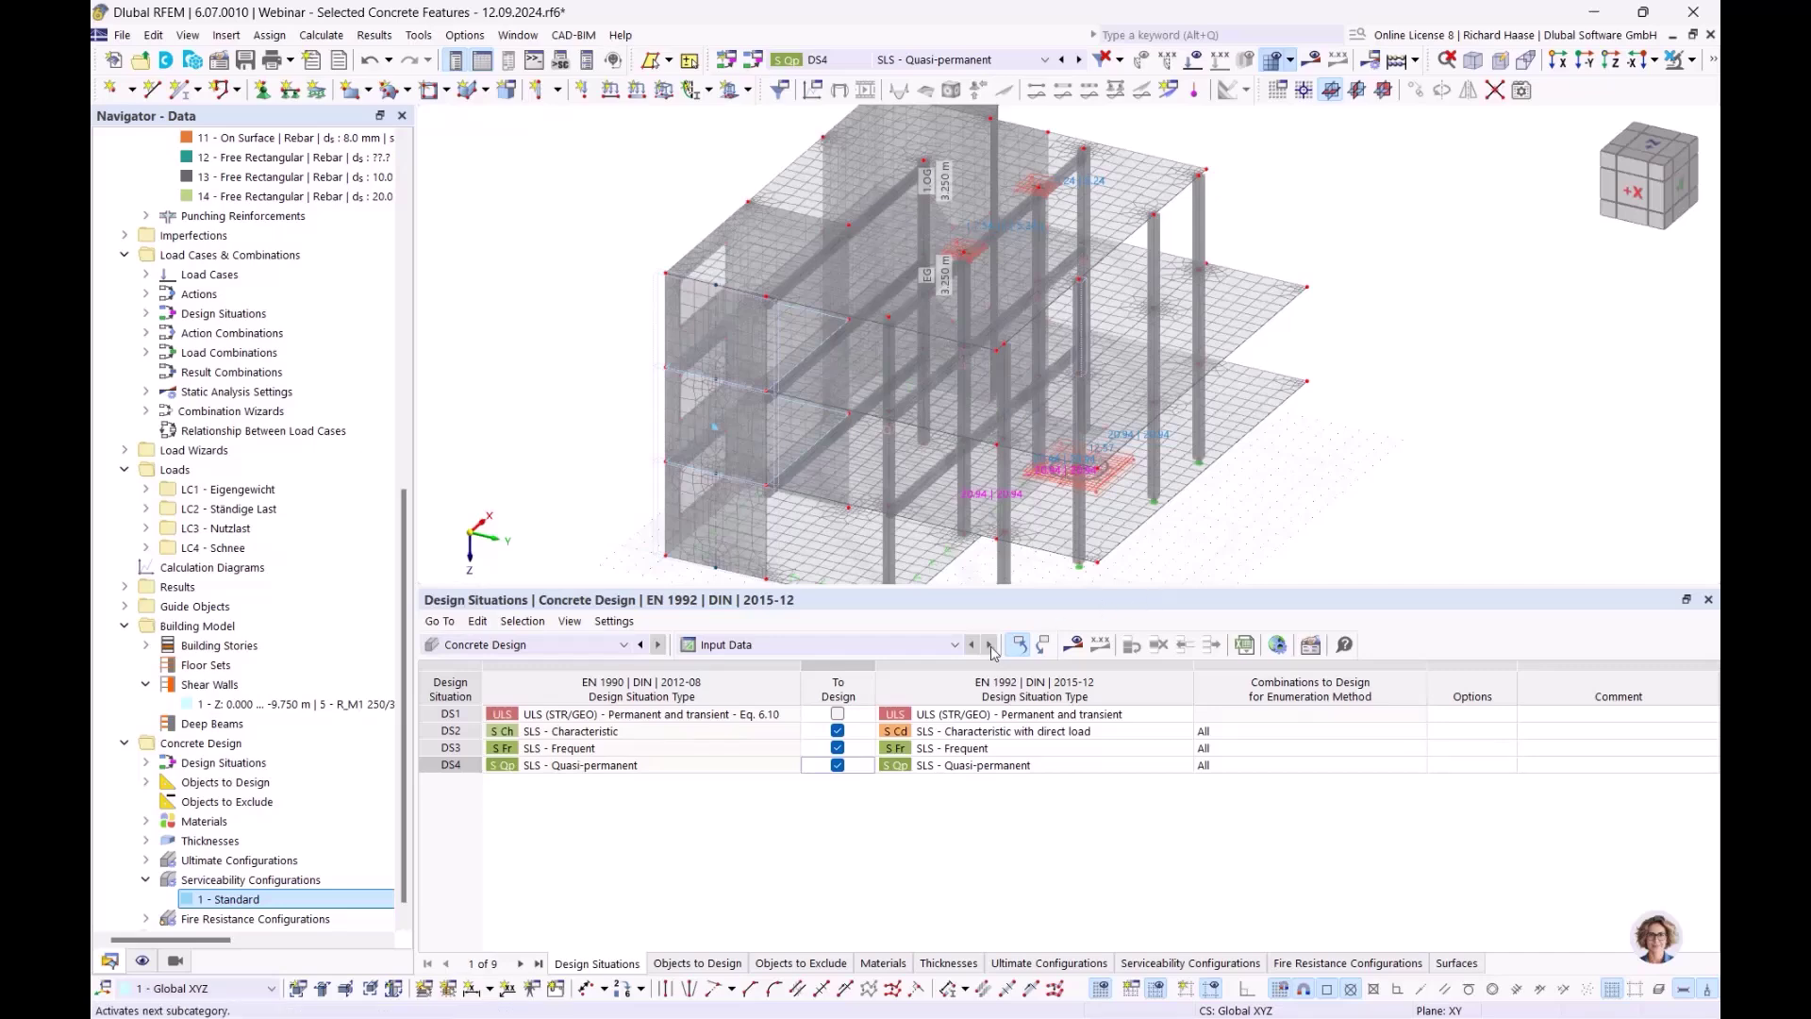
Run the concrete design and examine the reinforcement stress limitation check of surface 30 in the design ratios on surfaces
click(1077, 650)
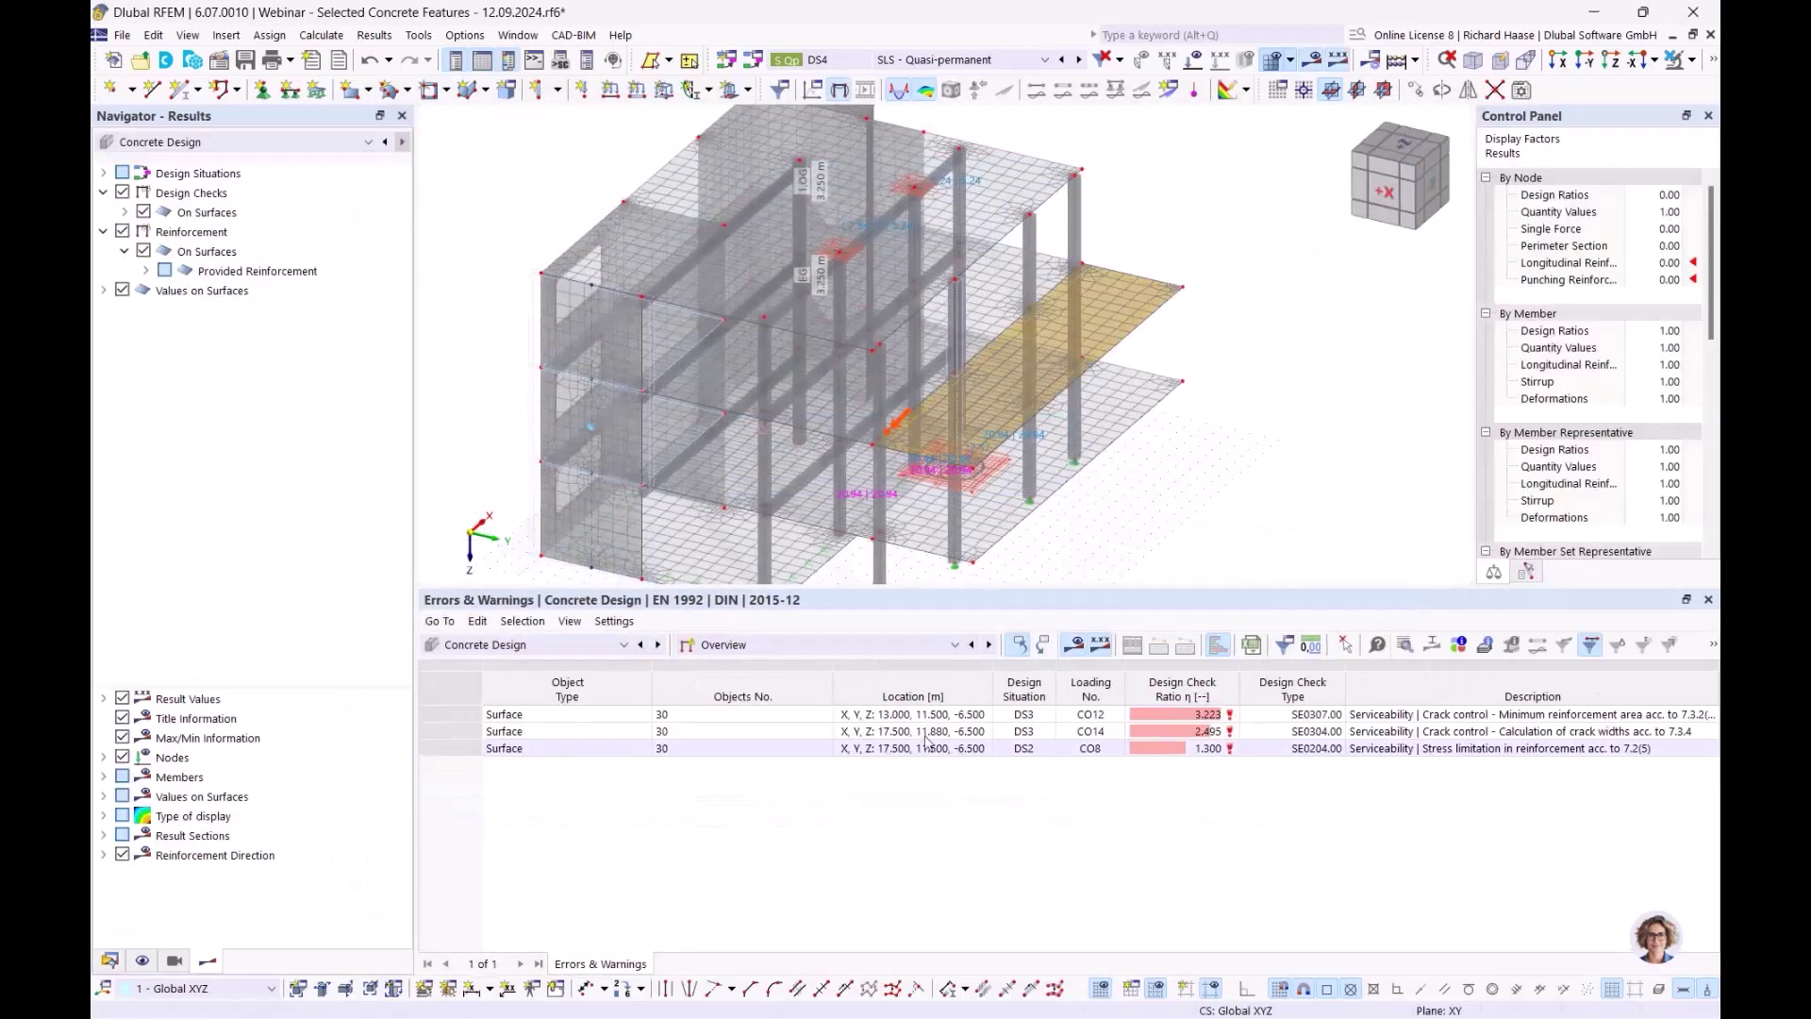
click(797, 645)
click(793, 698)
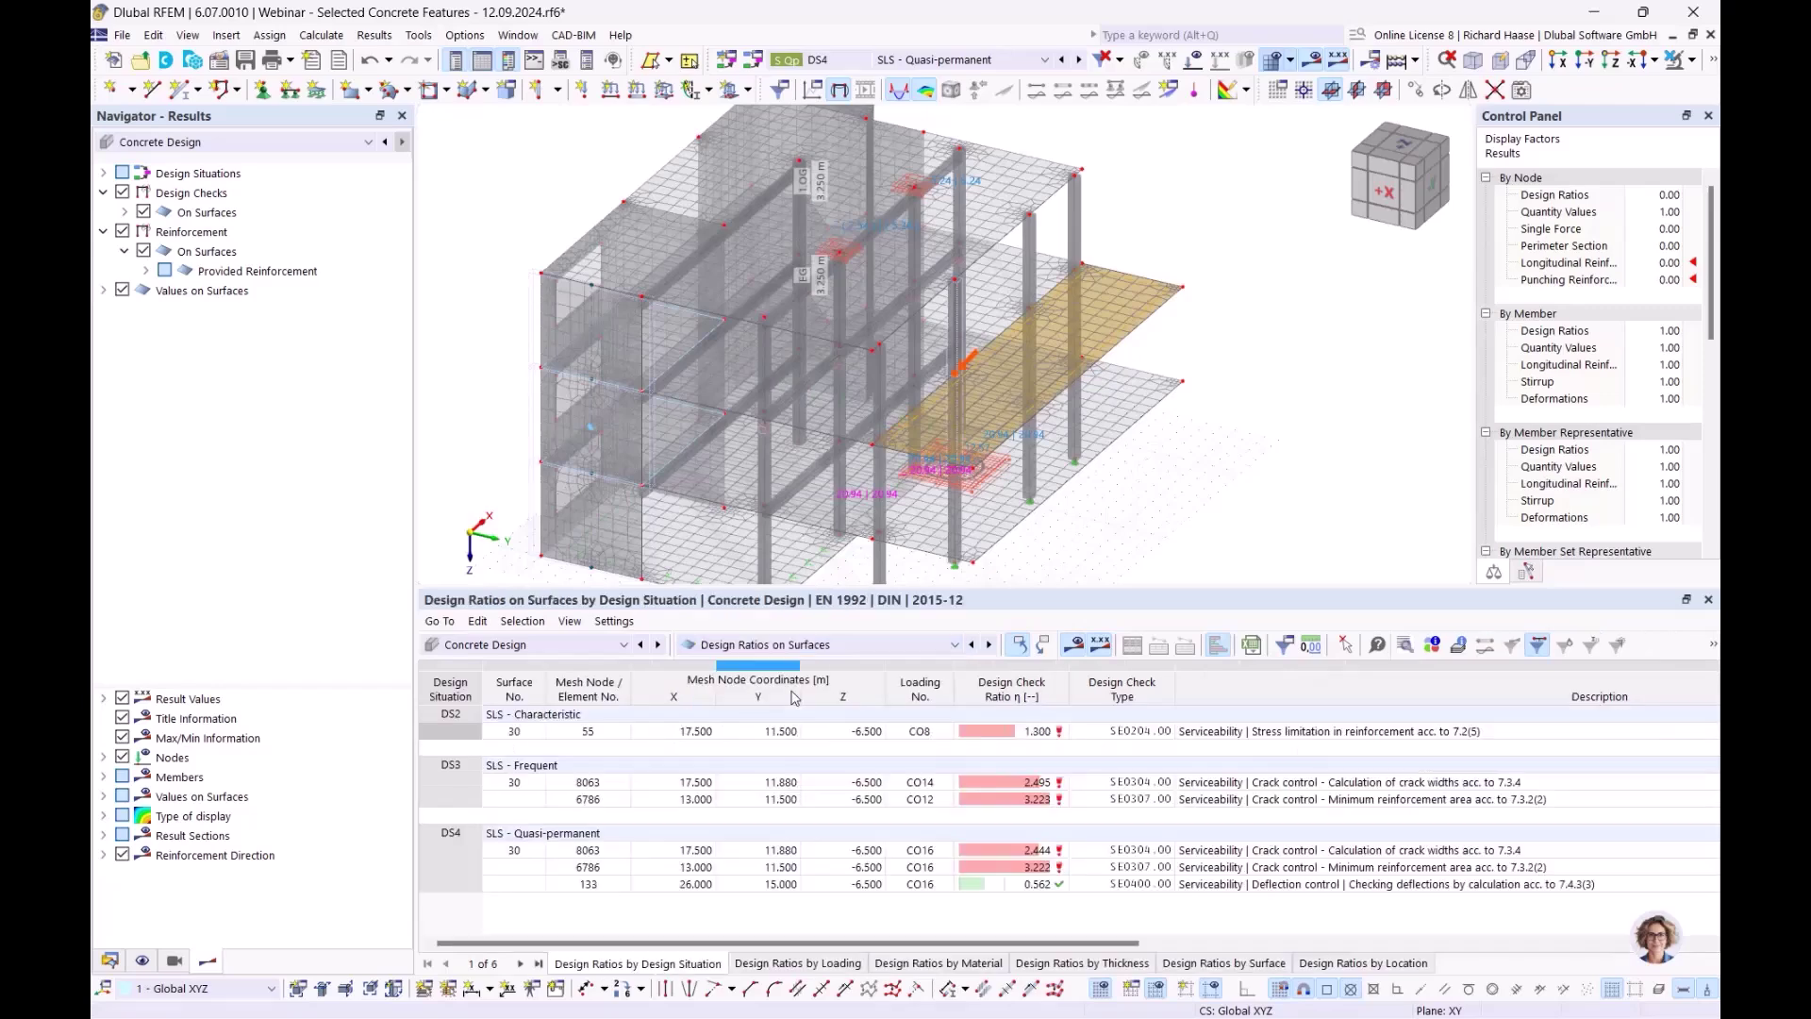
click(1274, 733)
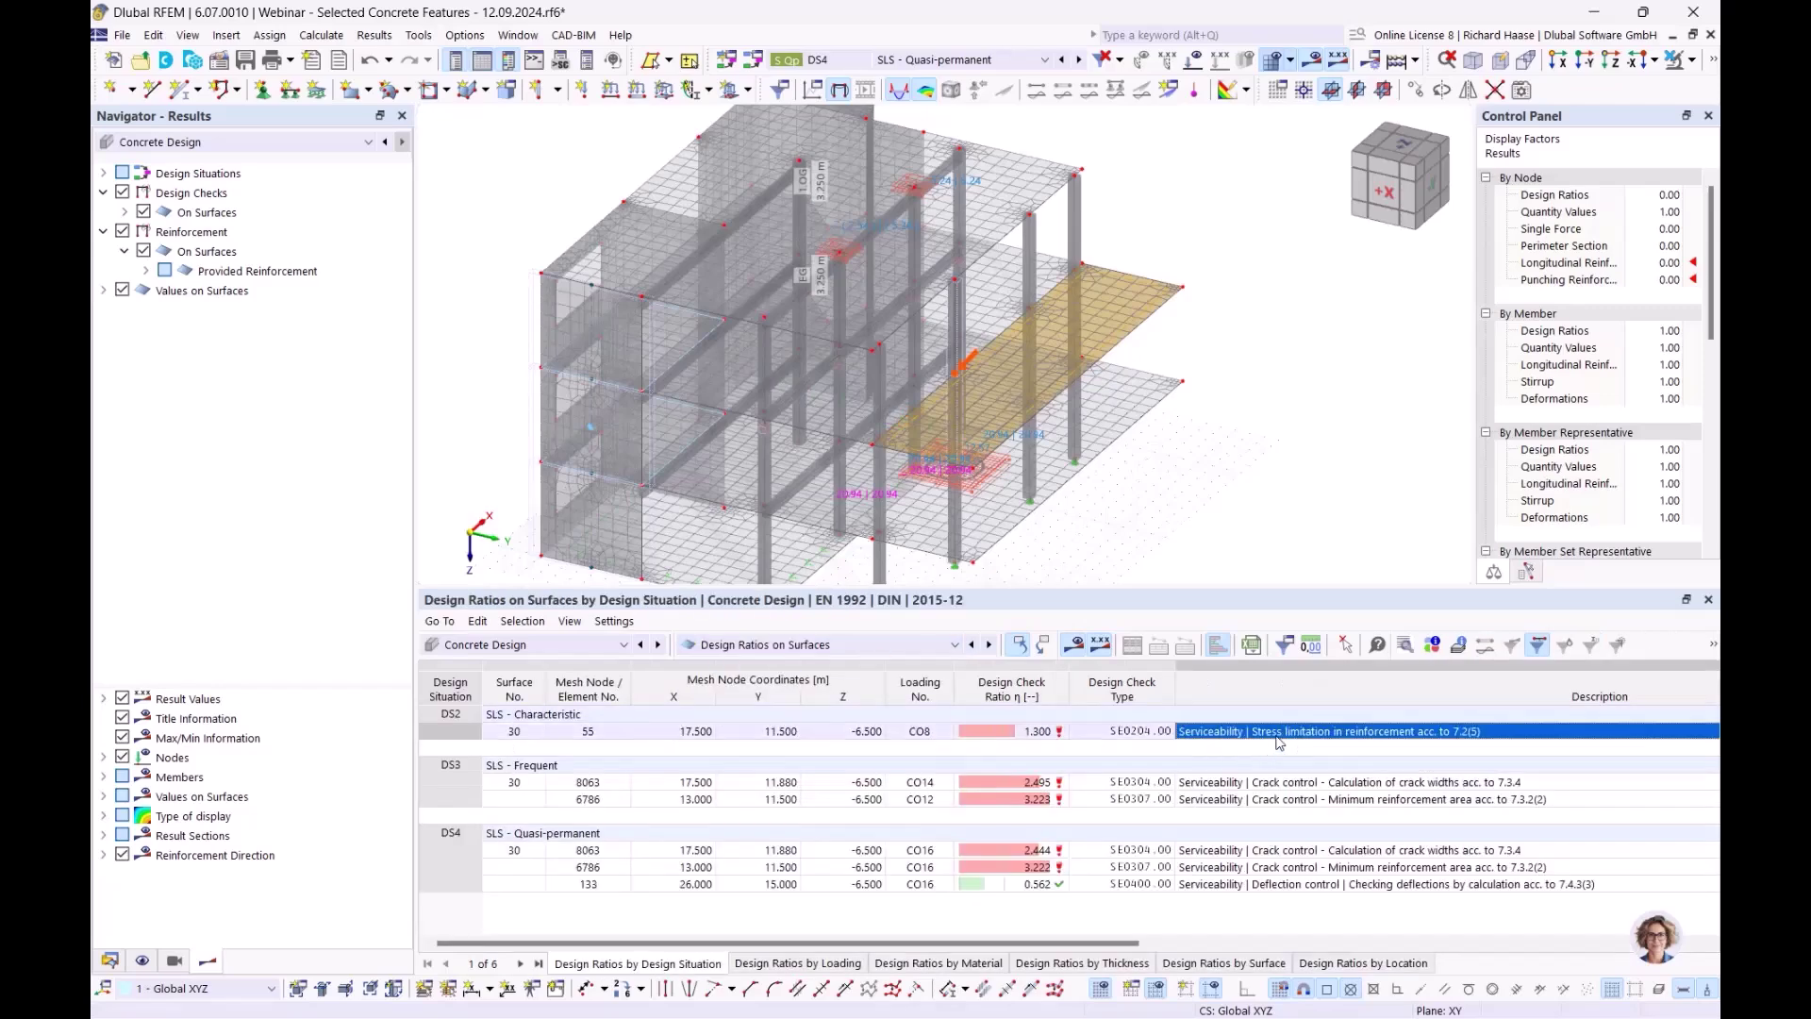
scroll(1185, 462, up, 4)
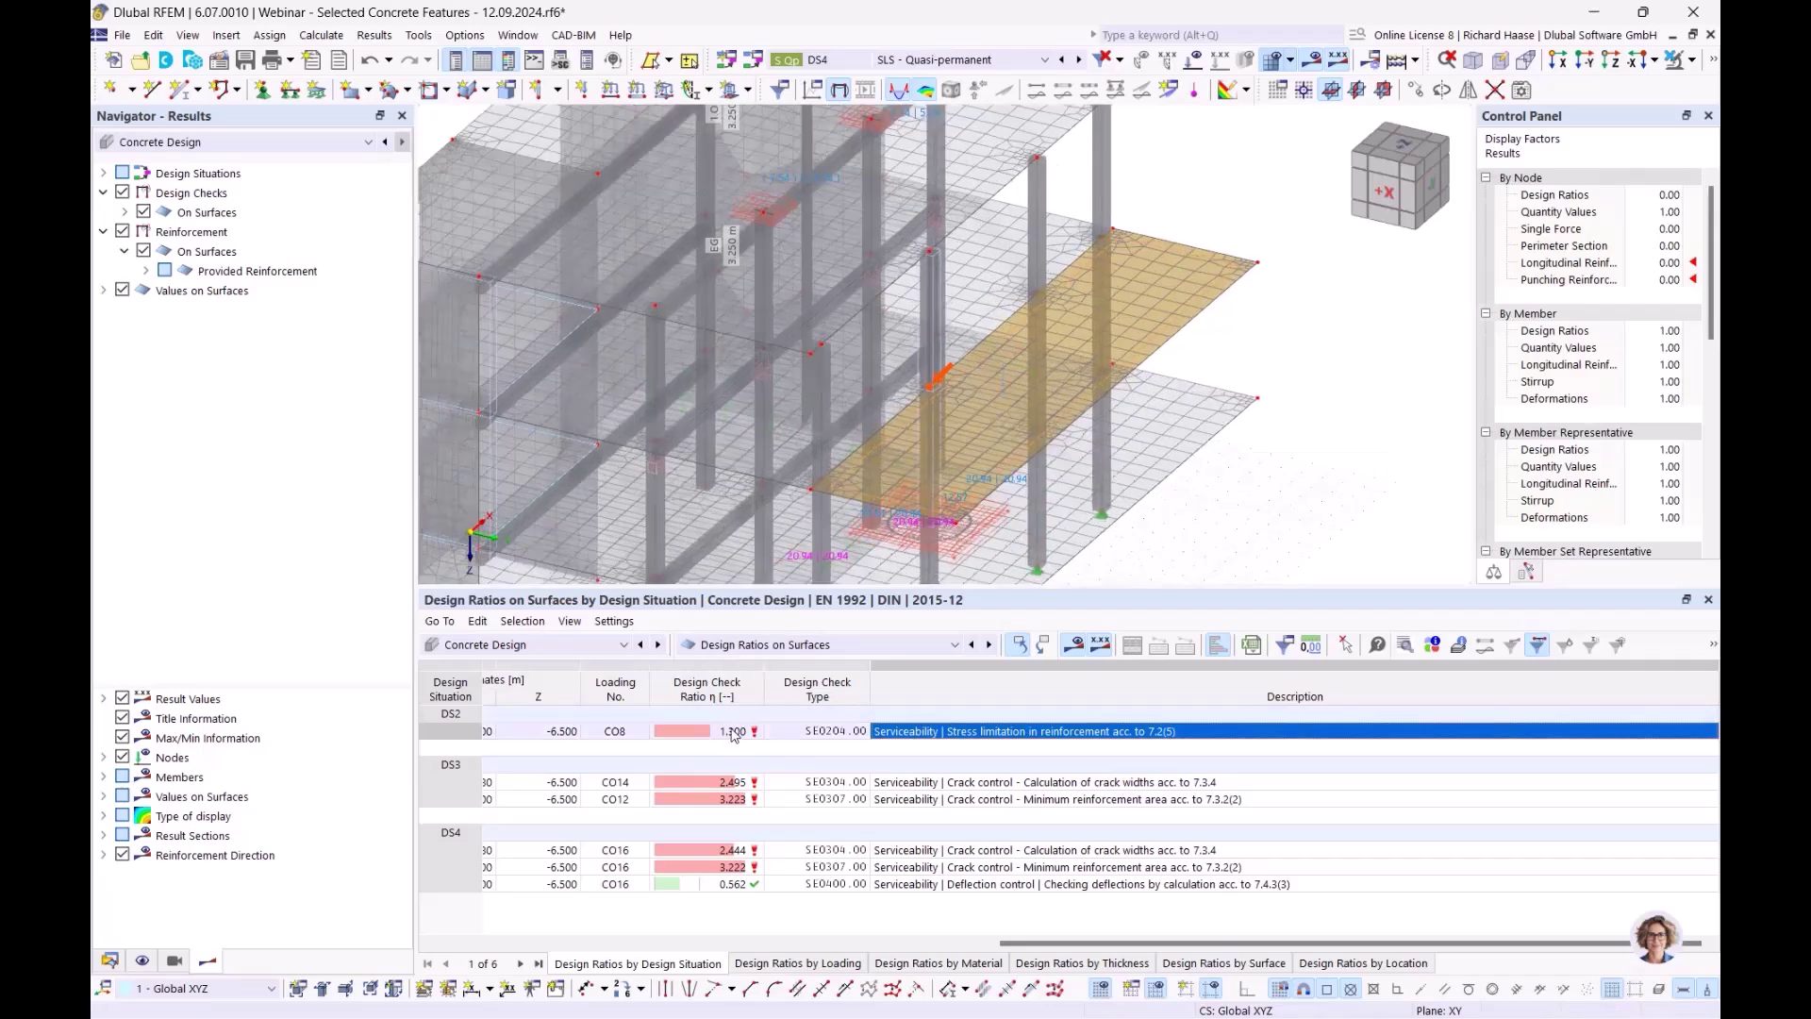
Display the provided top longitudinal reinforcement as,prov,1,-z of surface 30 on the model
click(240, 273)
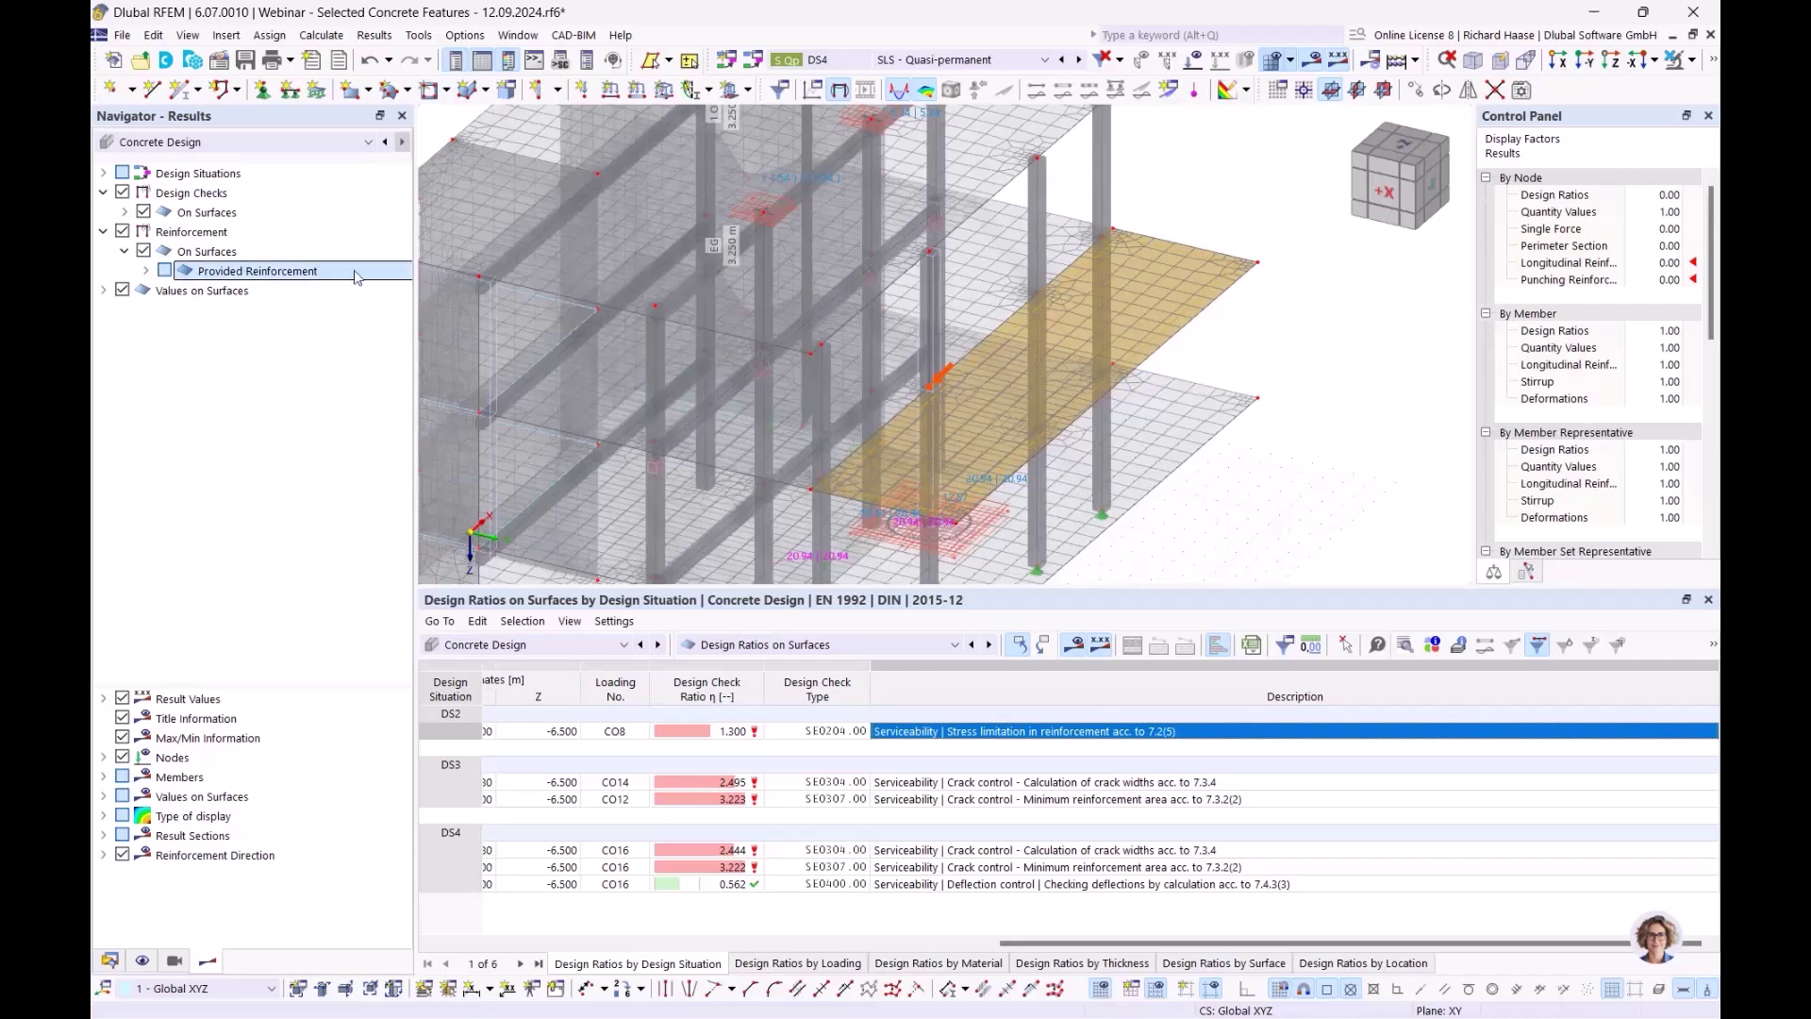
click(146, 271)
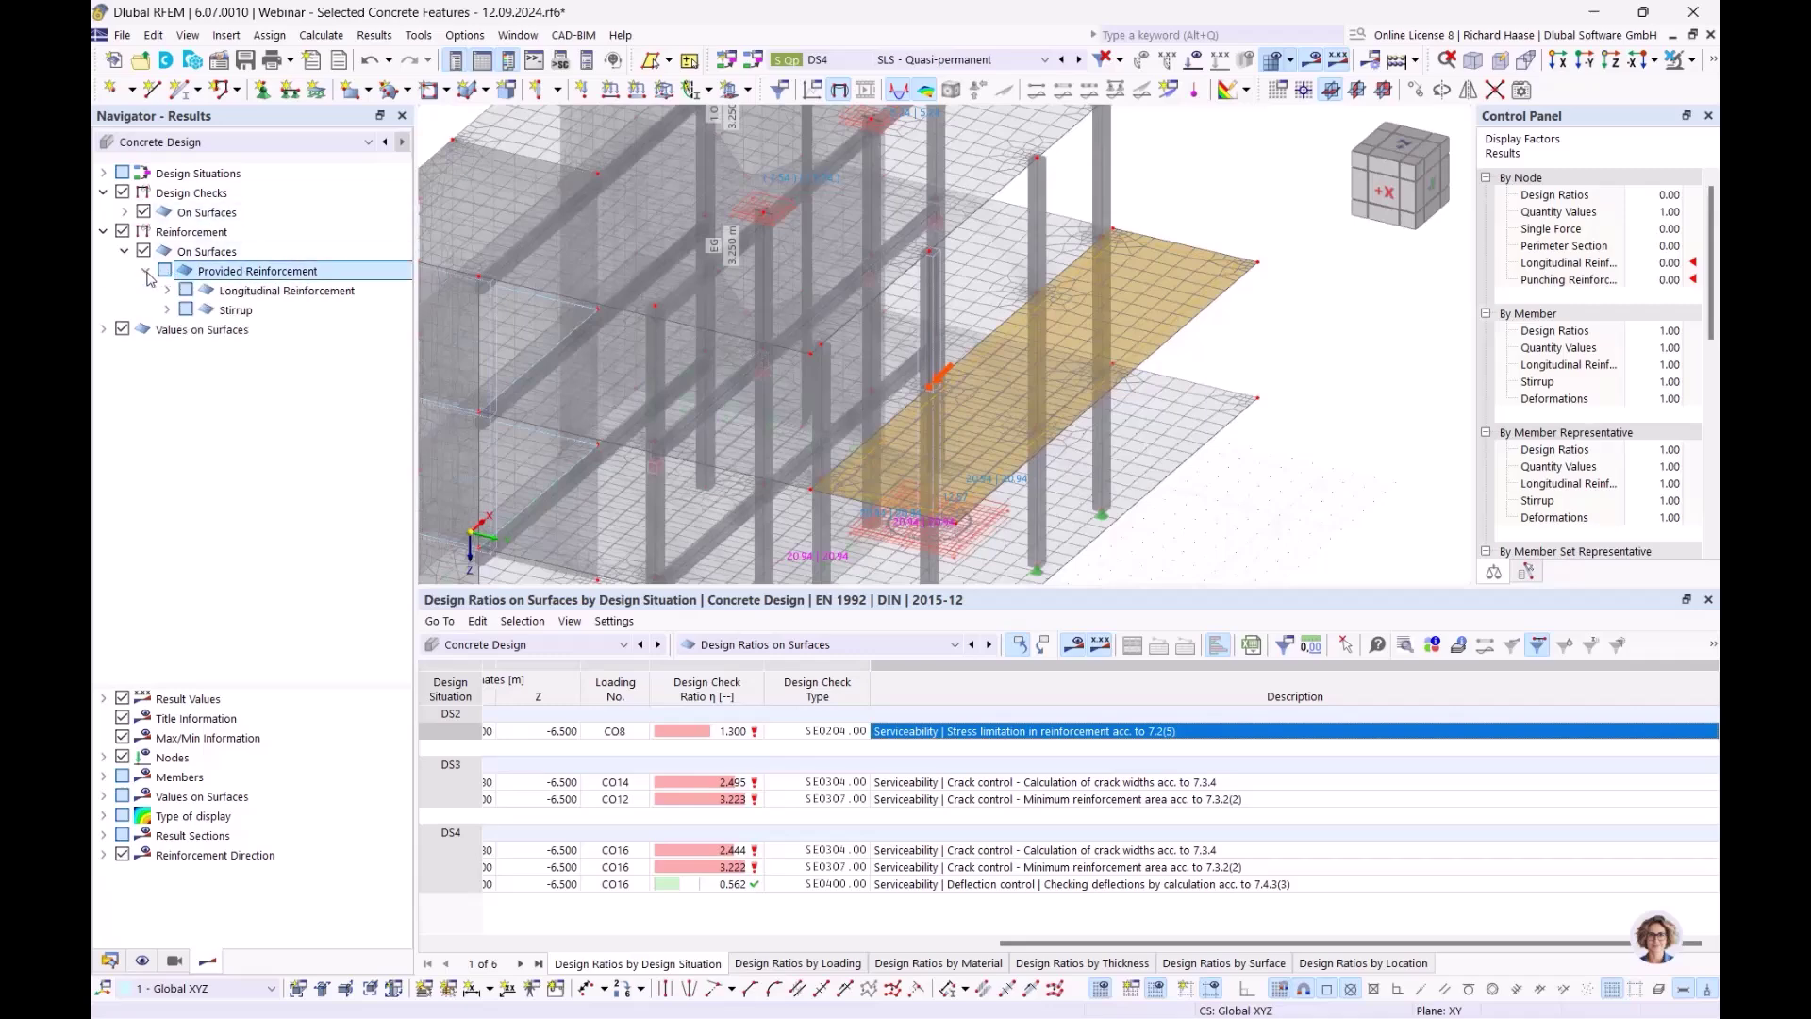
click(167, 291)
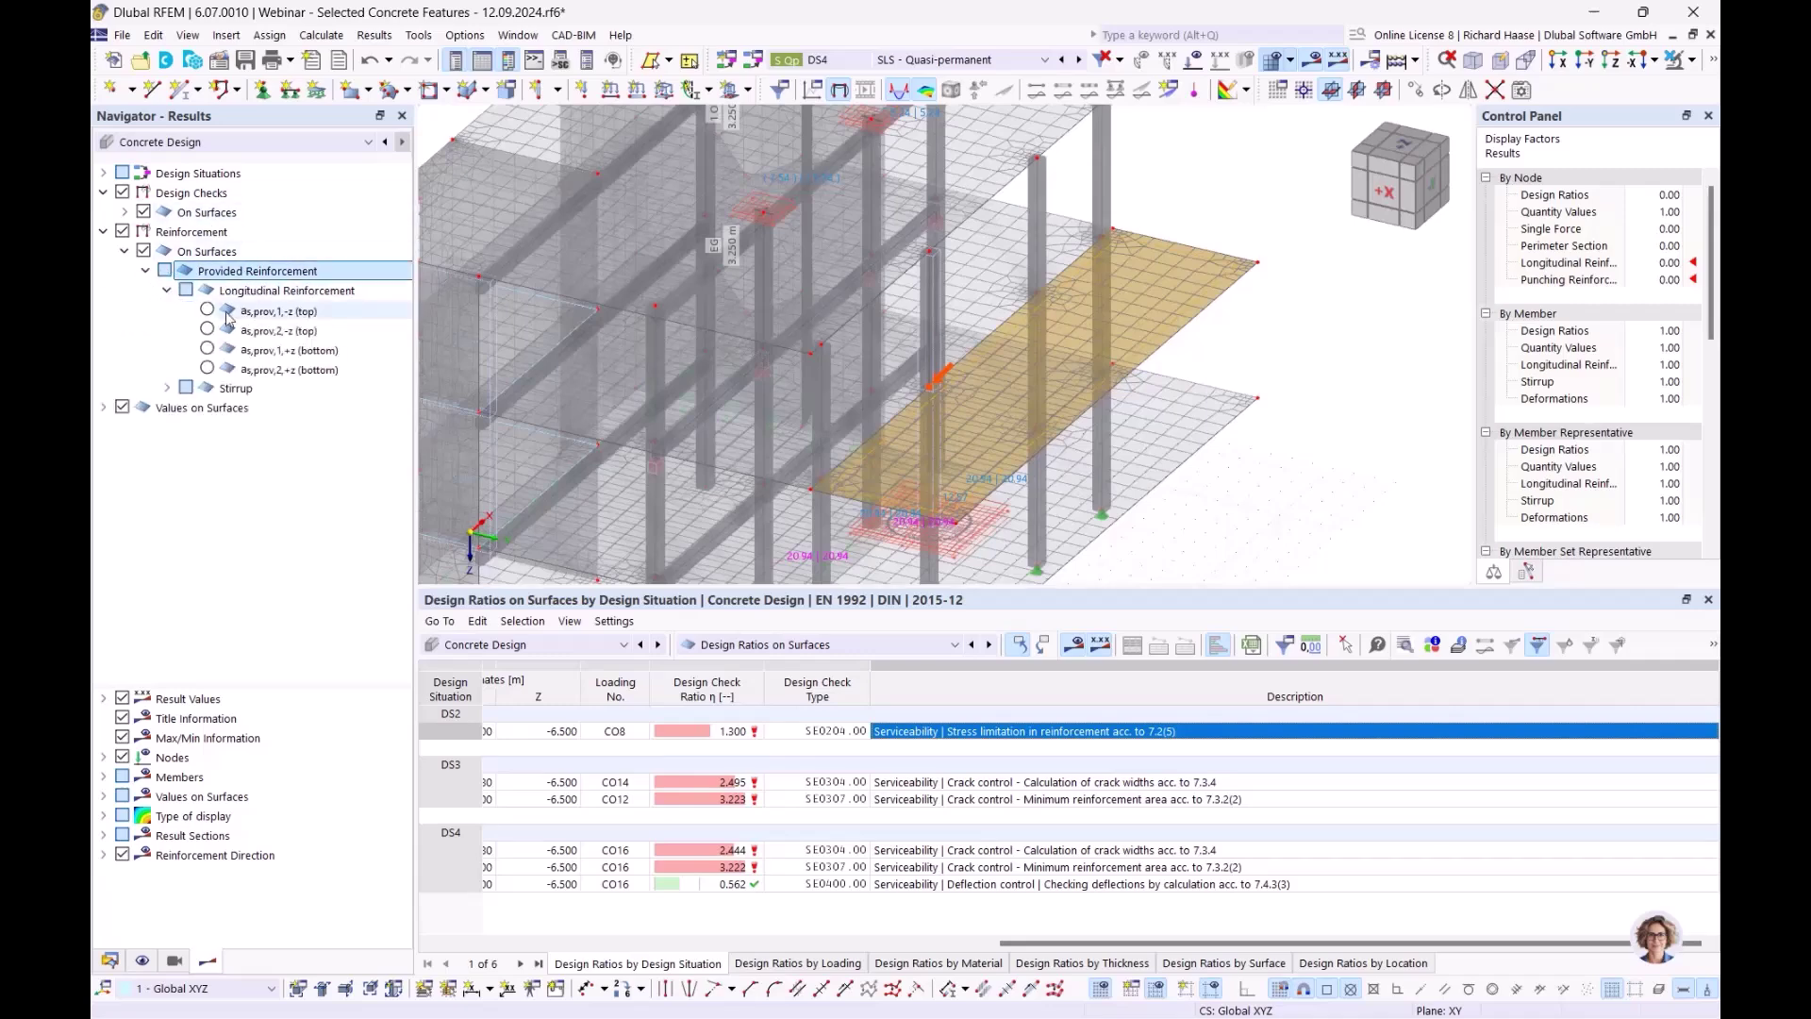
click(207, 310)
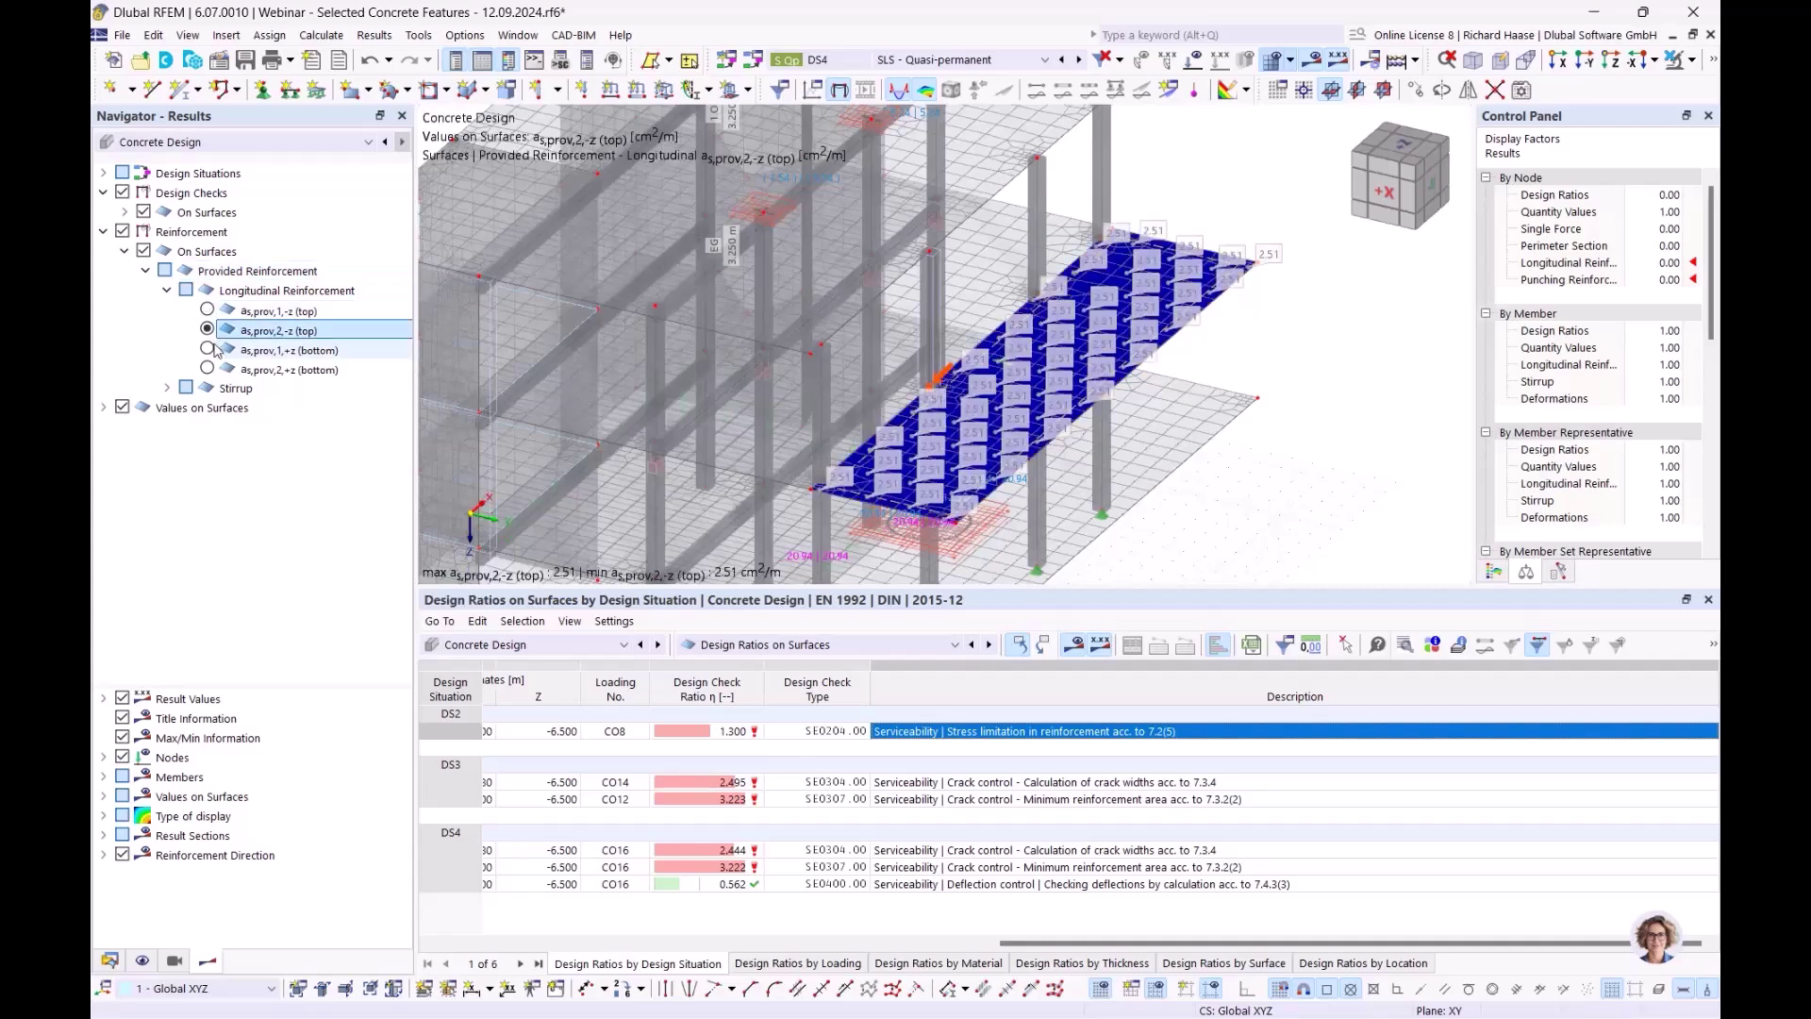
click(167, 291)
click(145, 271)
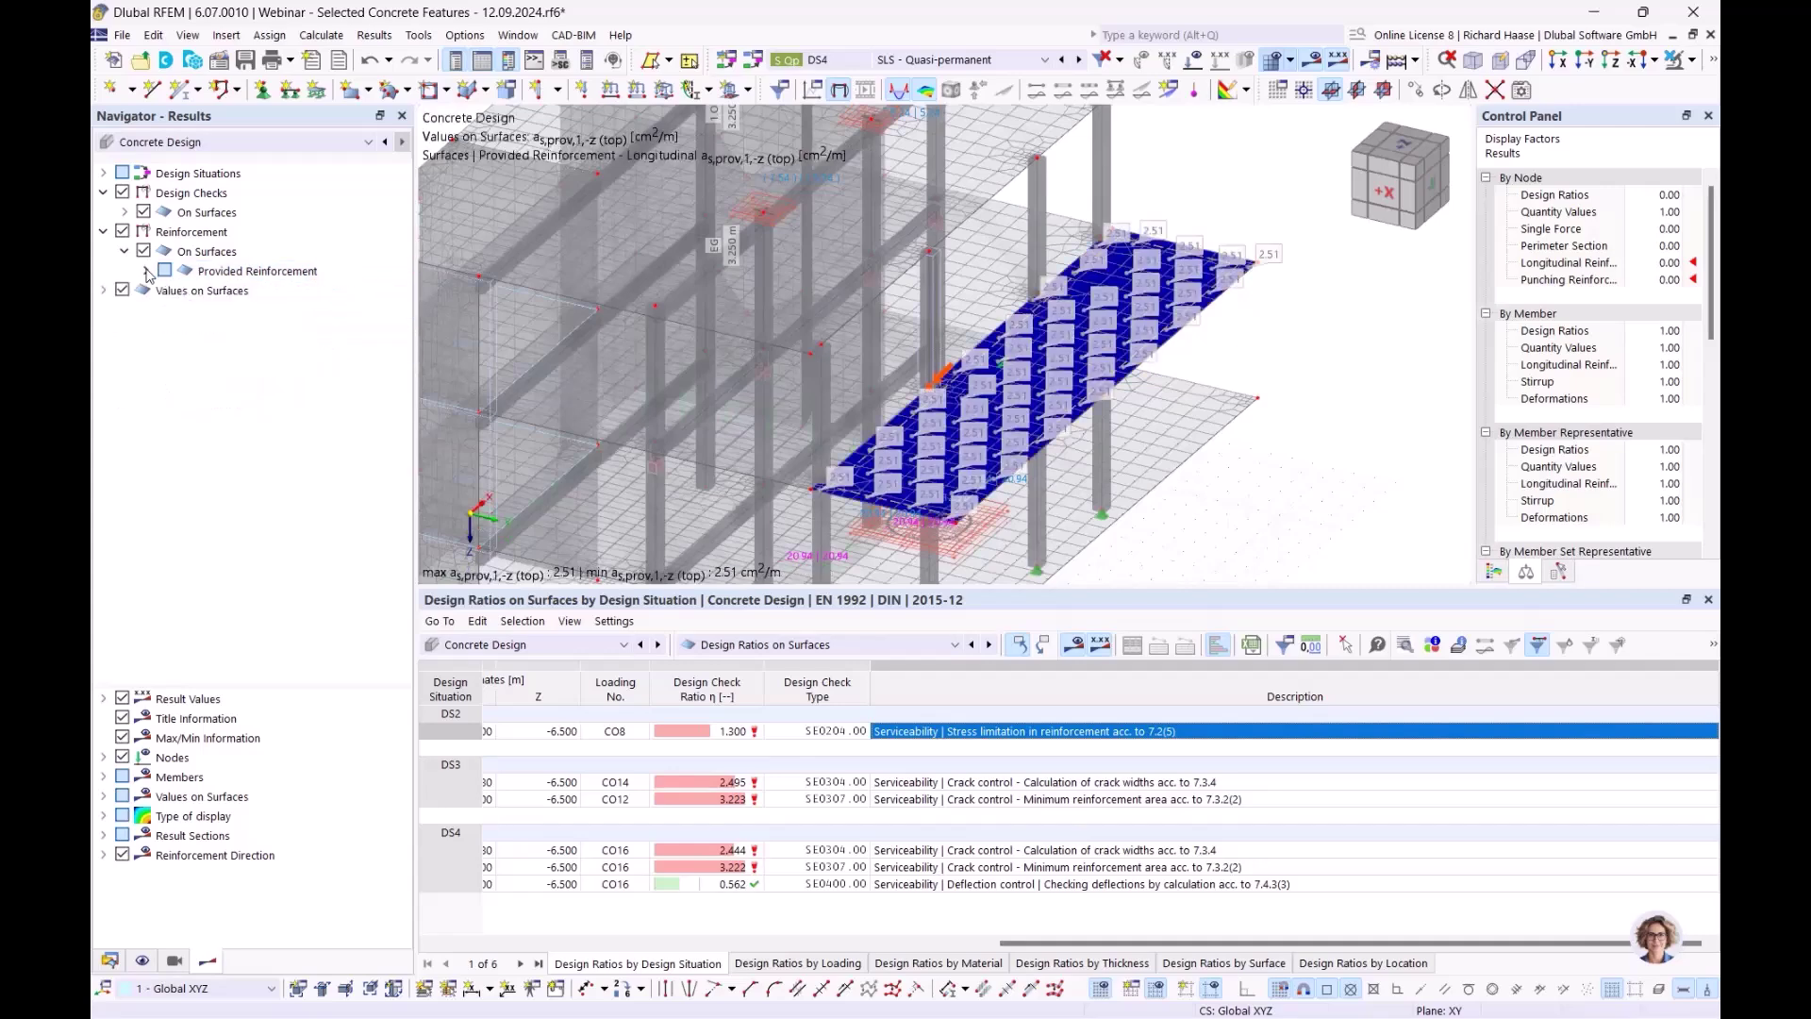
Enable the automatic increase of the required longitudinal reinforcement for the serviceability design in the Standard serviceability configuration
click(110, 963)
scroll(279, 878, down, 1)
double_click(254, 879)
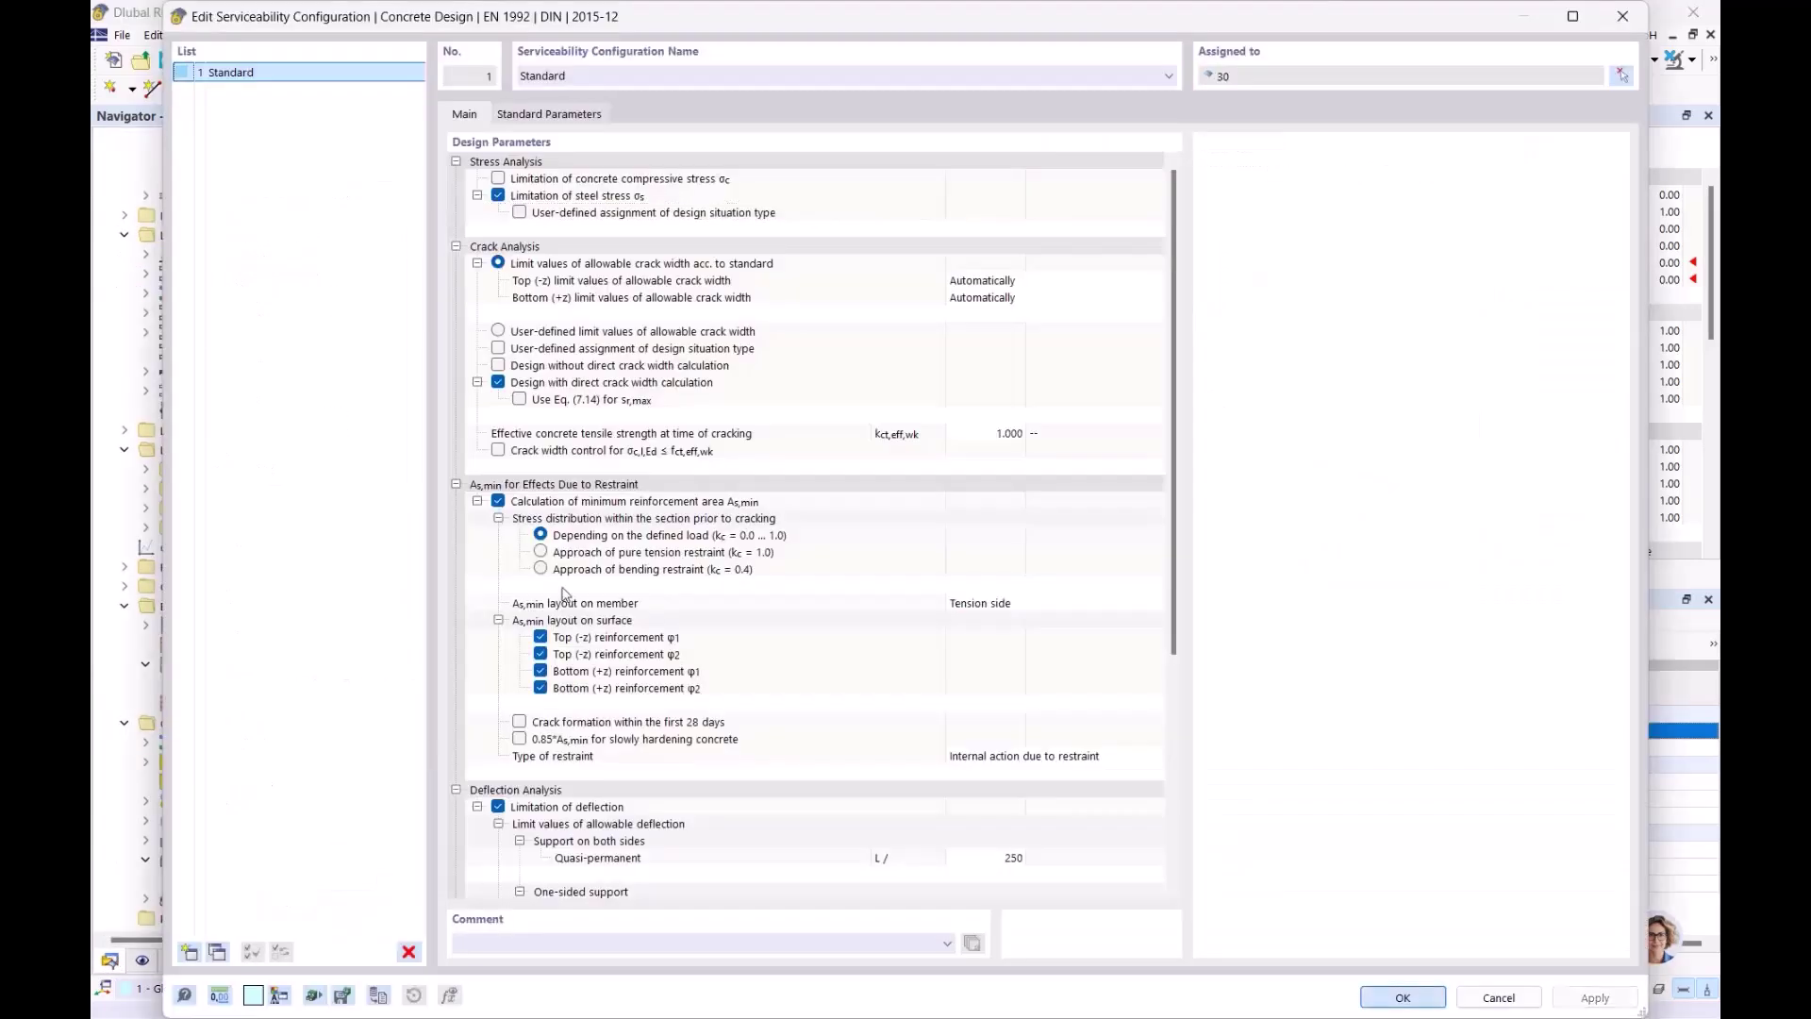
scroll(707, 485, down, 5)
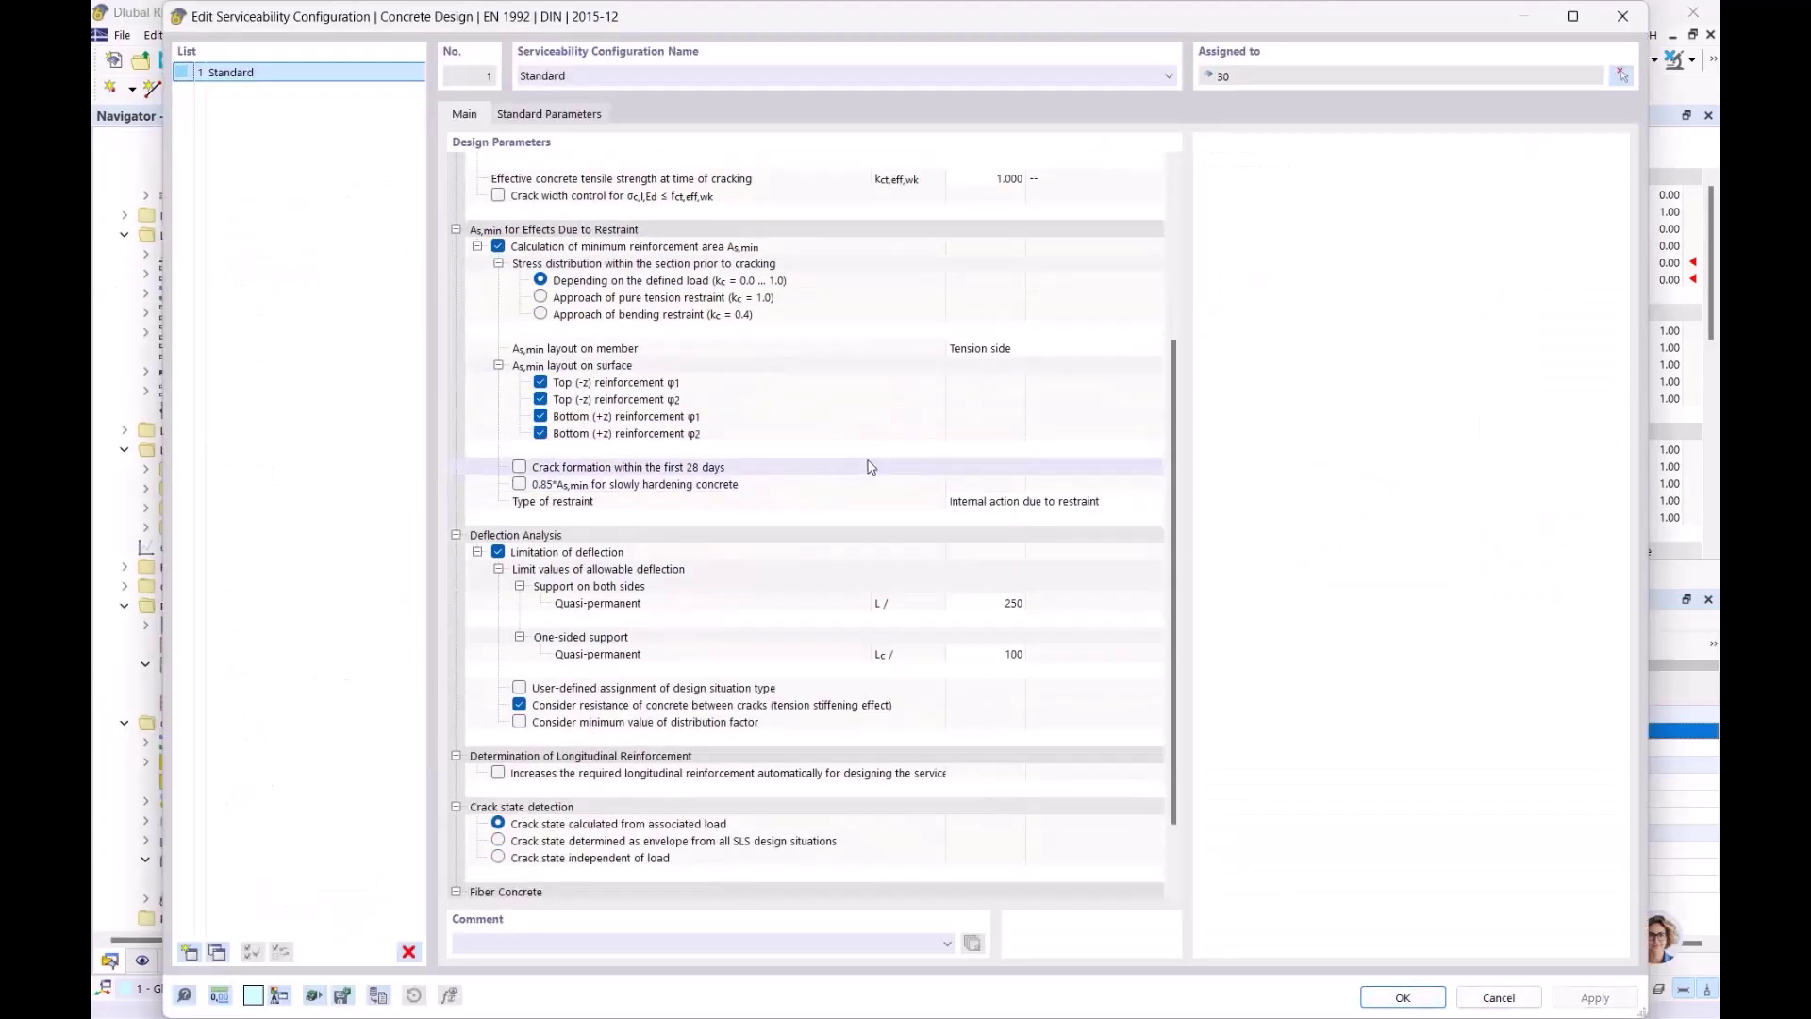
click(846, 774)
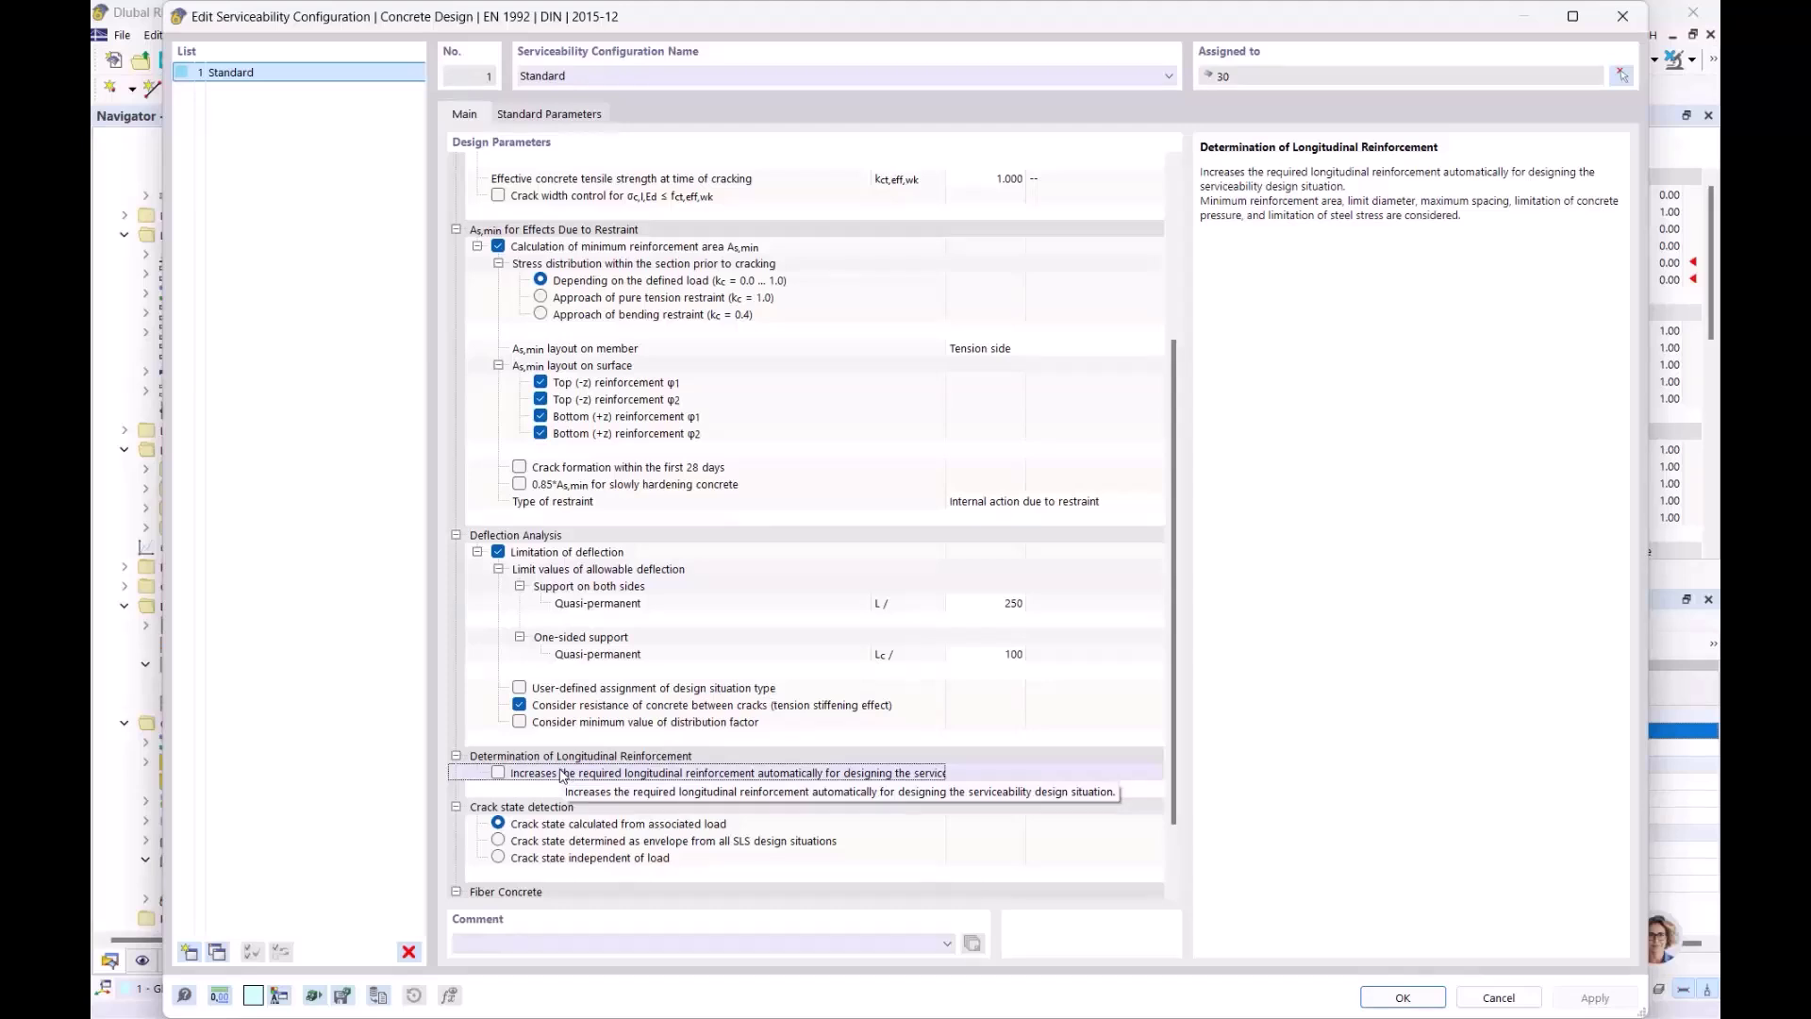
click(498, 773)
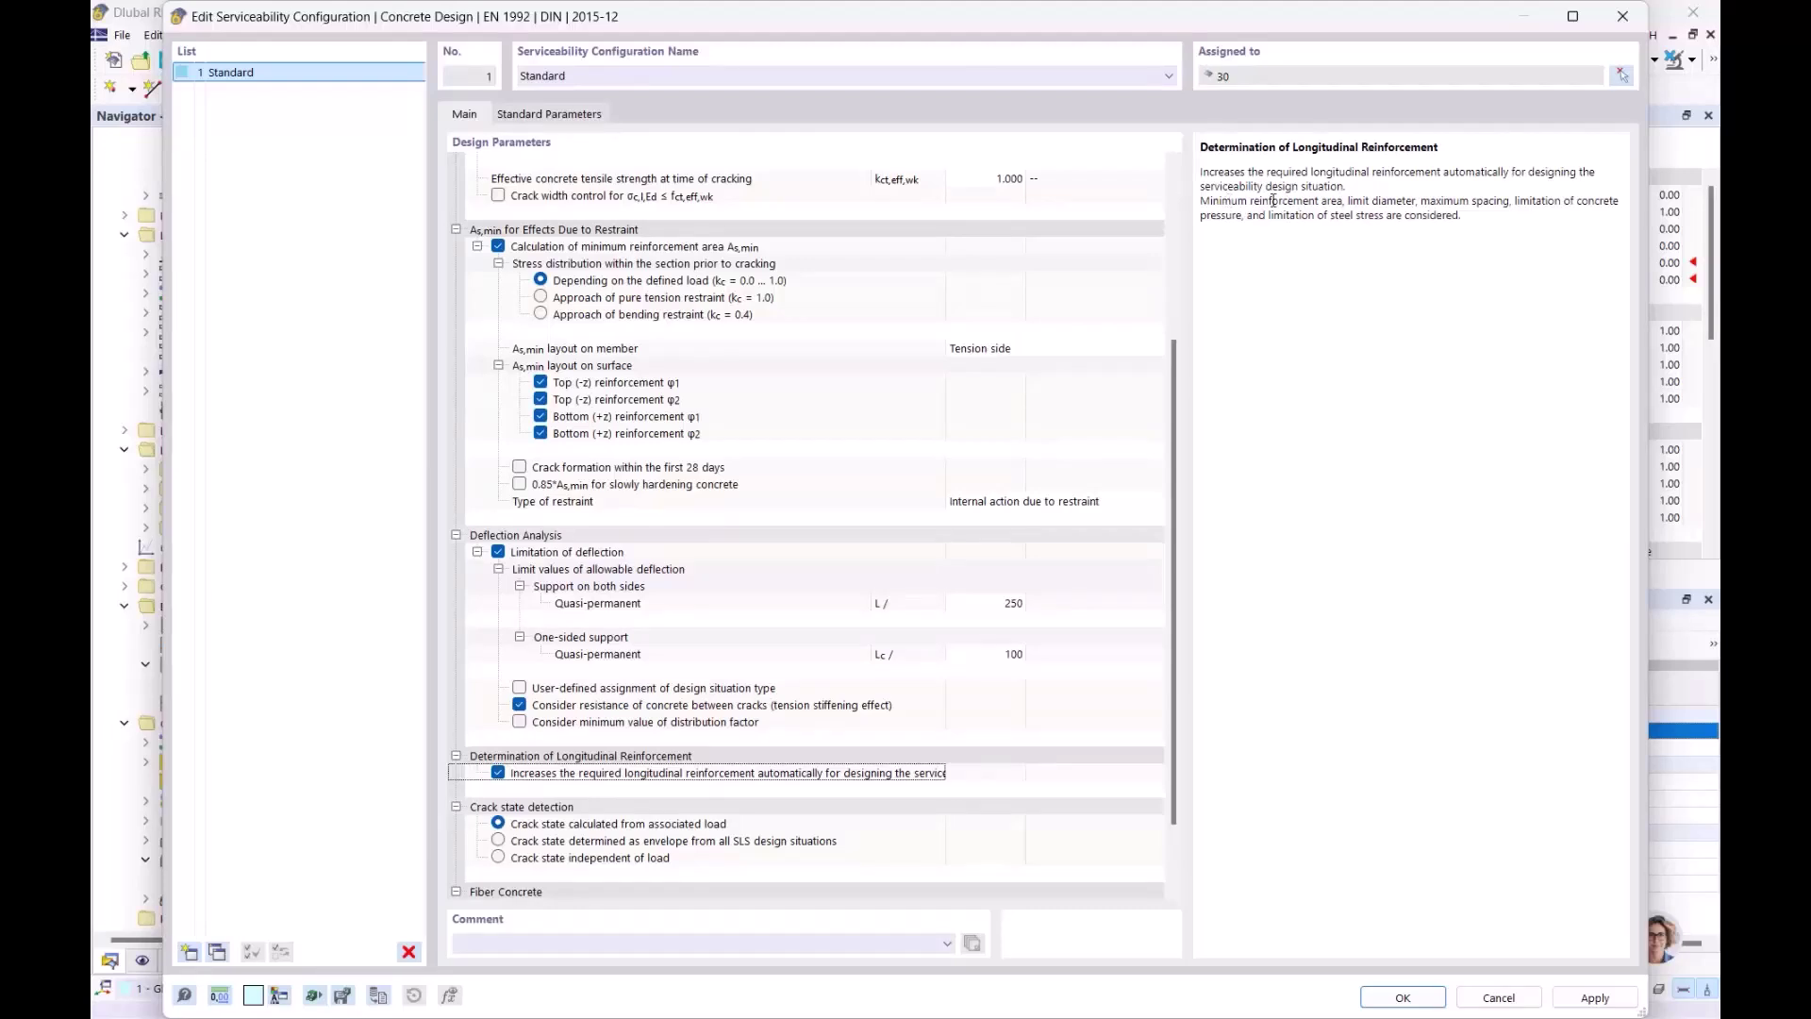
Review the criteria considered for the longitudinal reinforcement, and confirm the serviceability configuration, accepting deletion of the concrete design results
drag(1232, 201, 1377, 209)
click(1403, 232)
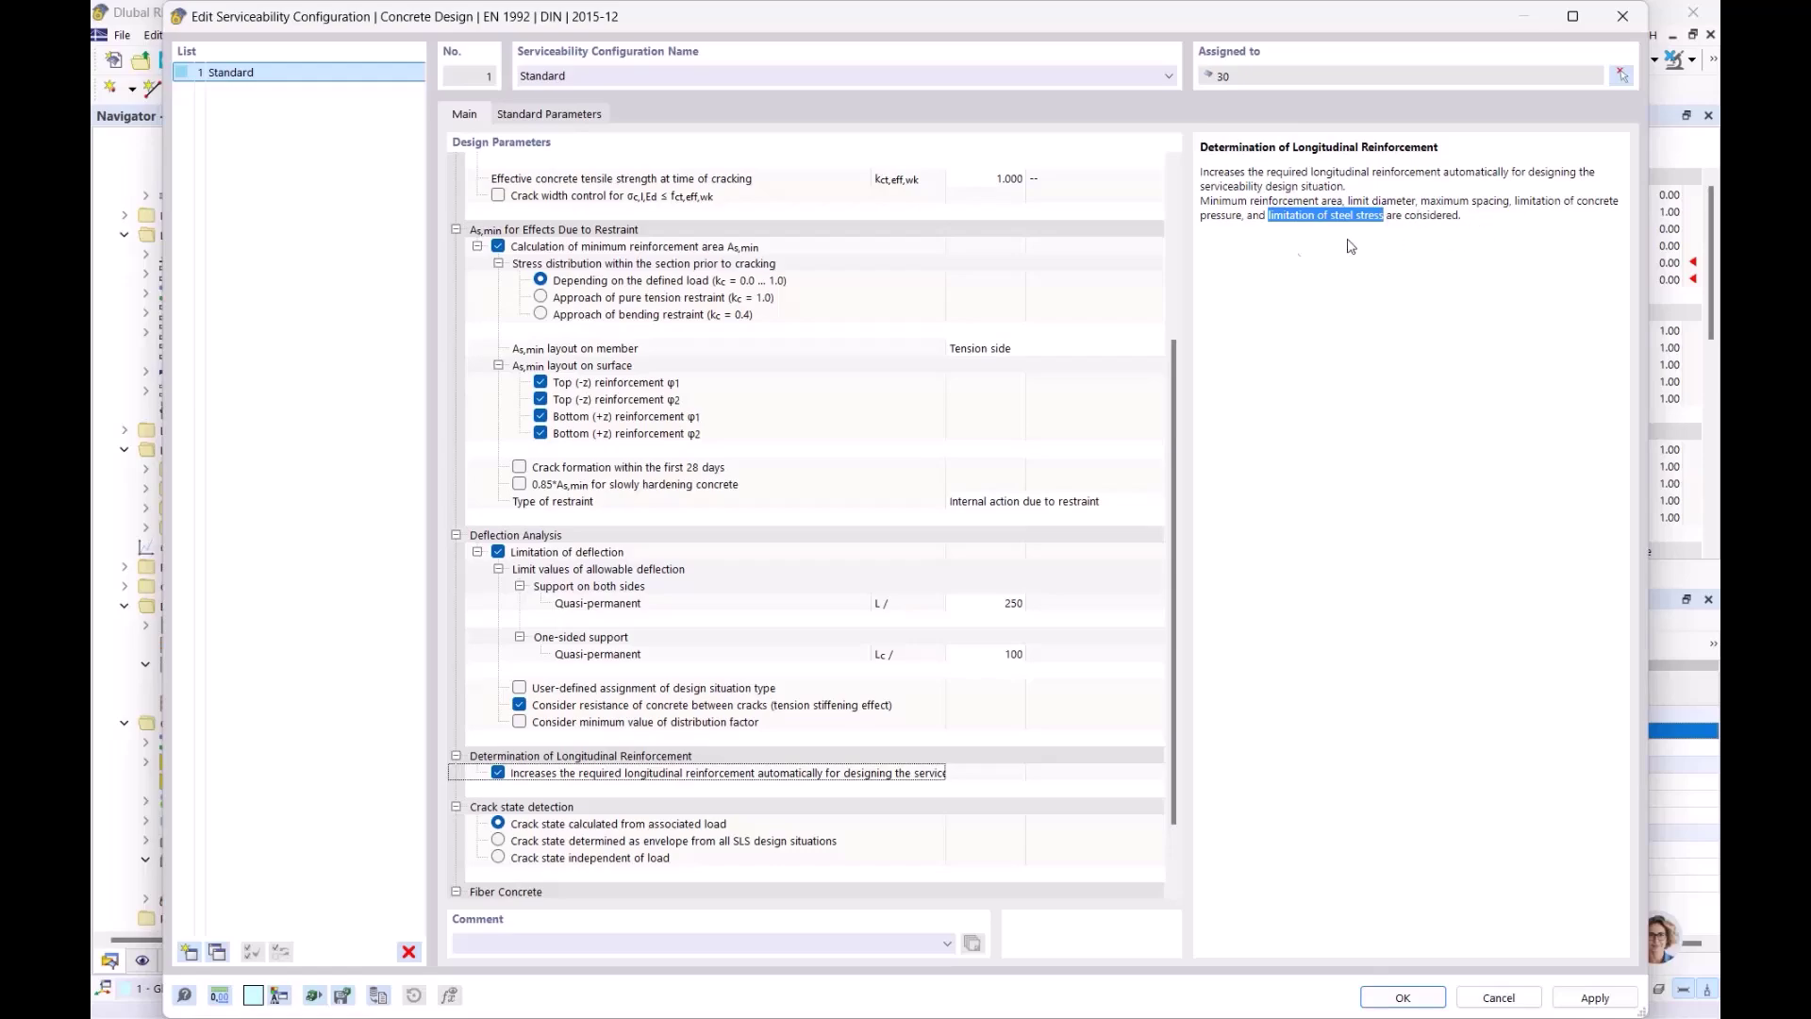
mouse_move(924, 20)
mouse_down()
mouse_move(943, 349)
mouse_move(983, 126)
mouse_move(907, 94)
mouse_move(908, 31)
mouse_move(909, 47)
mouse_up()
drag(1331, 59, 1334, 41)
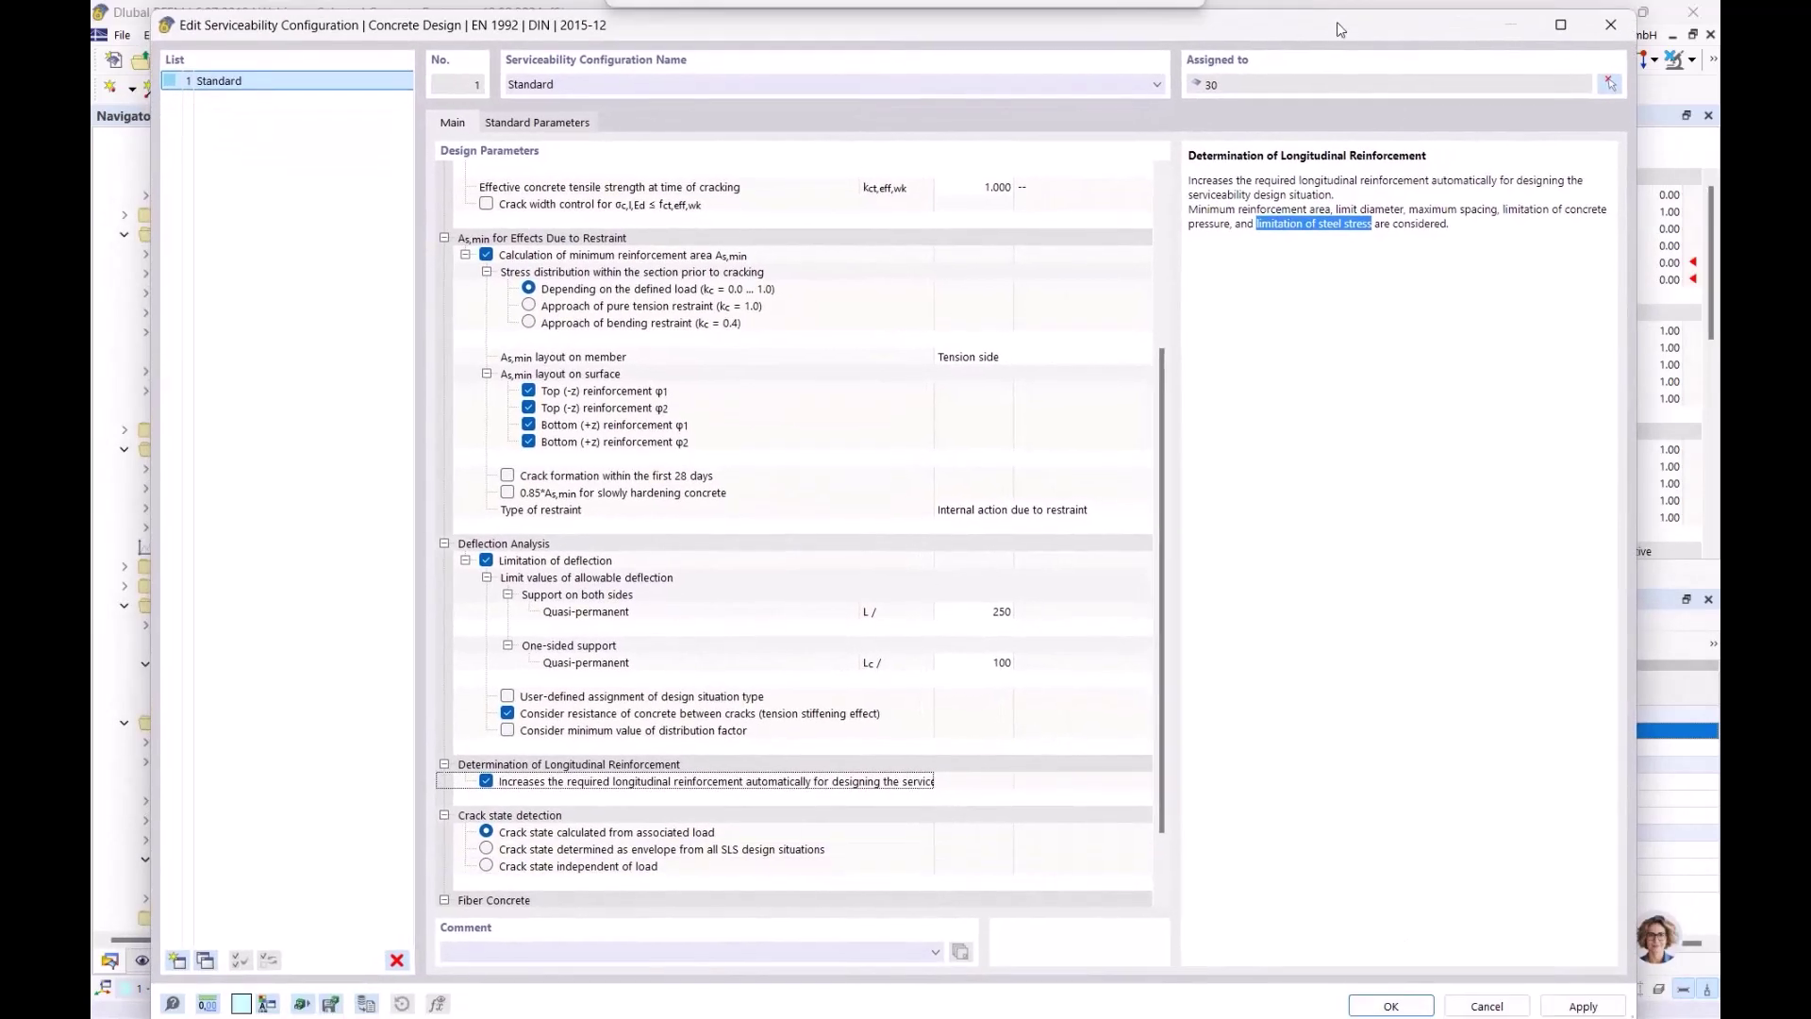
click(1394, 1002)
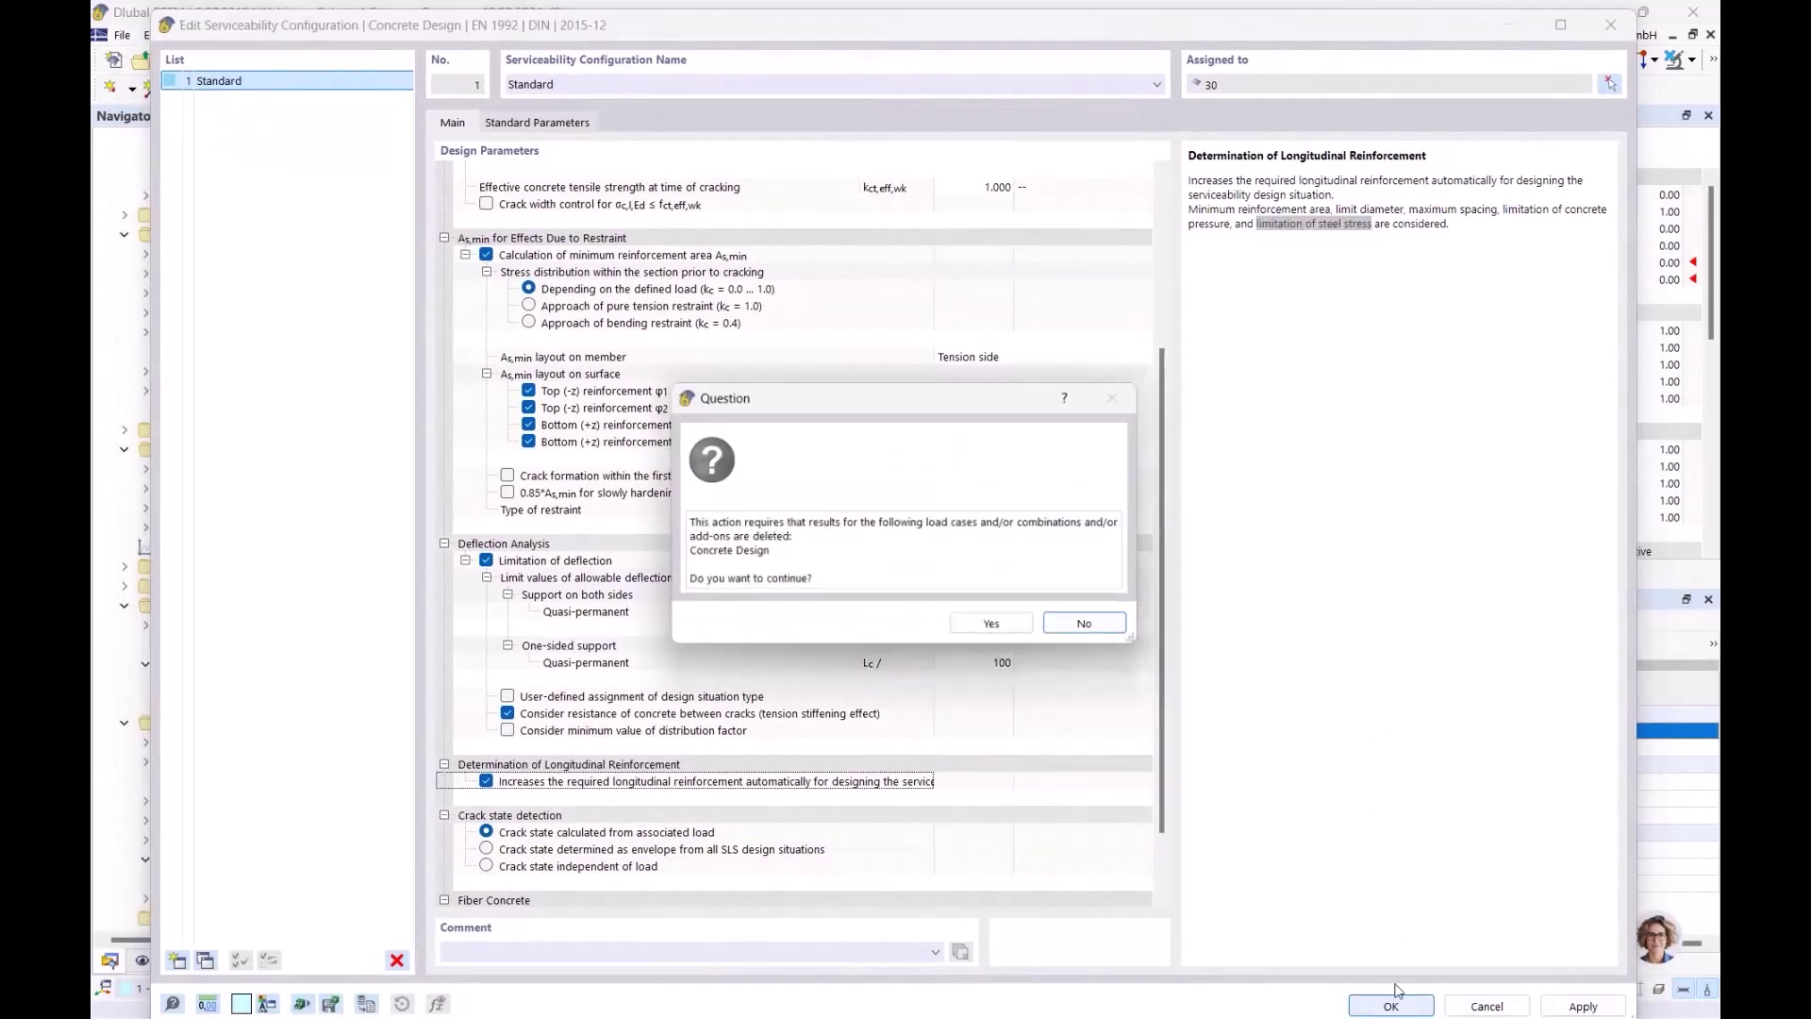
click(990, 624)
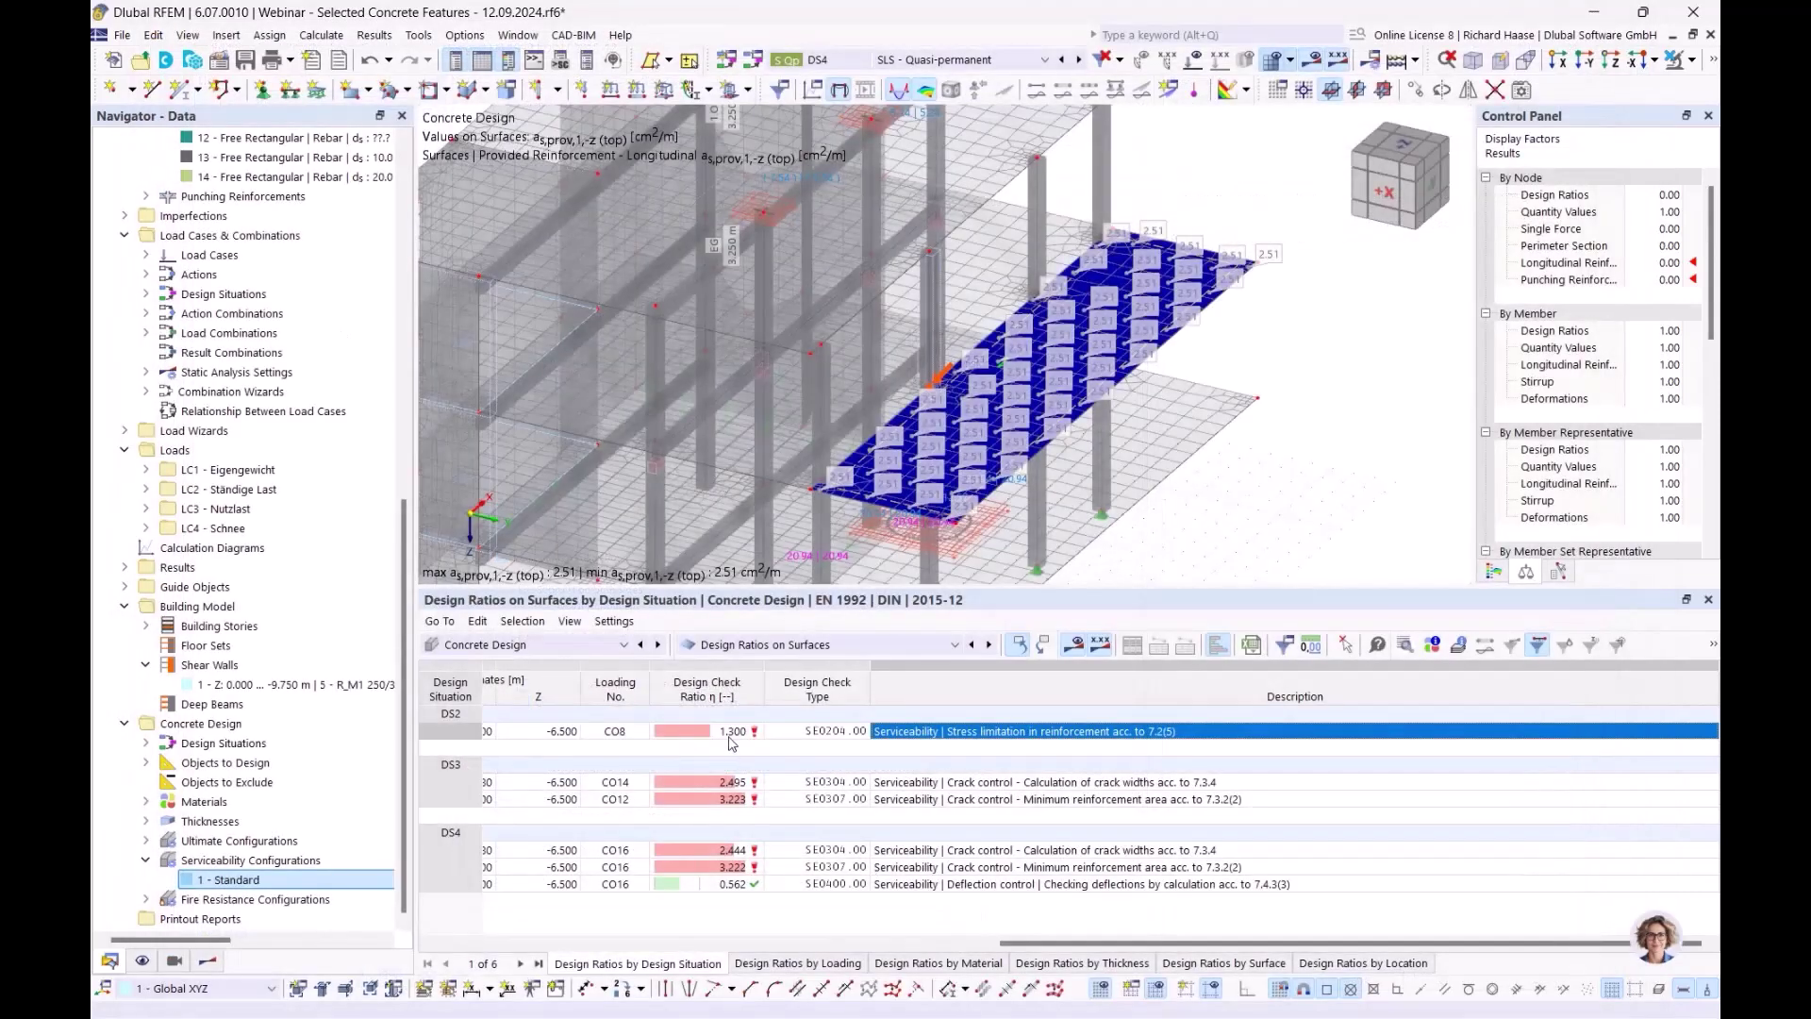
Recalculate the concrete design and examine surface 30's reinforcement stress limitation ratio for the SLS - Characteristic situation
click(1072, 642)
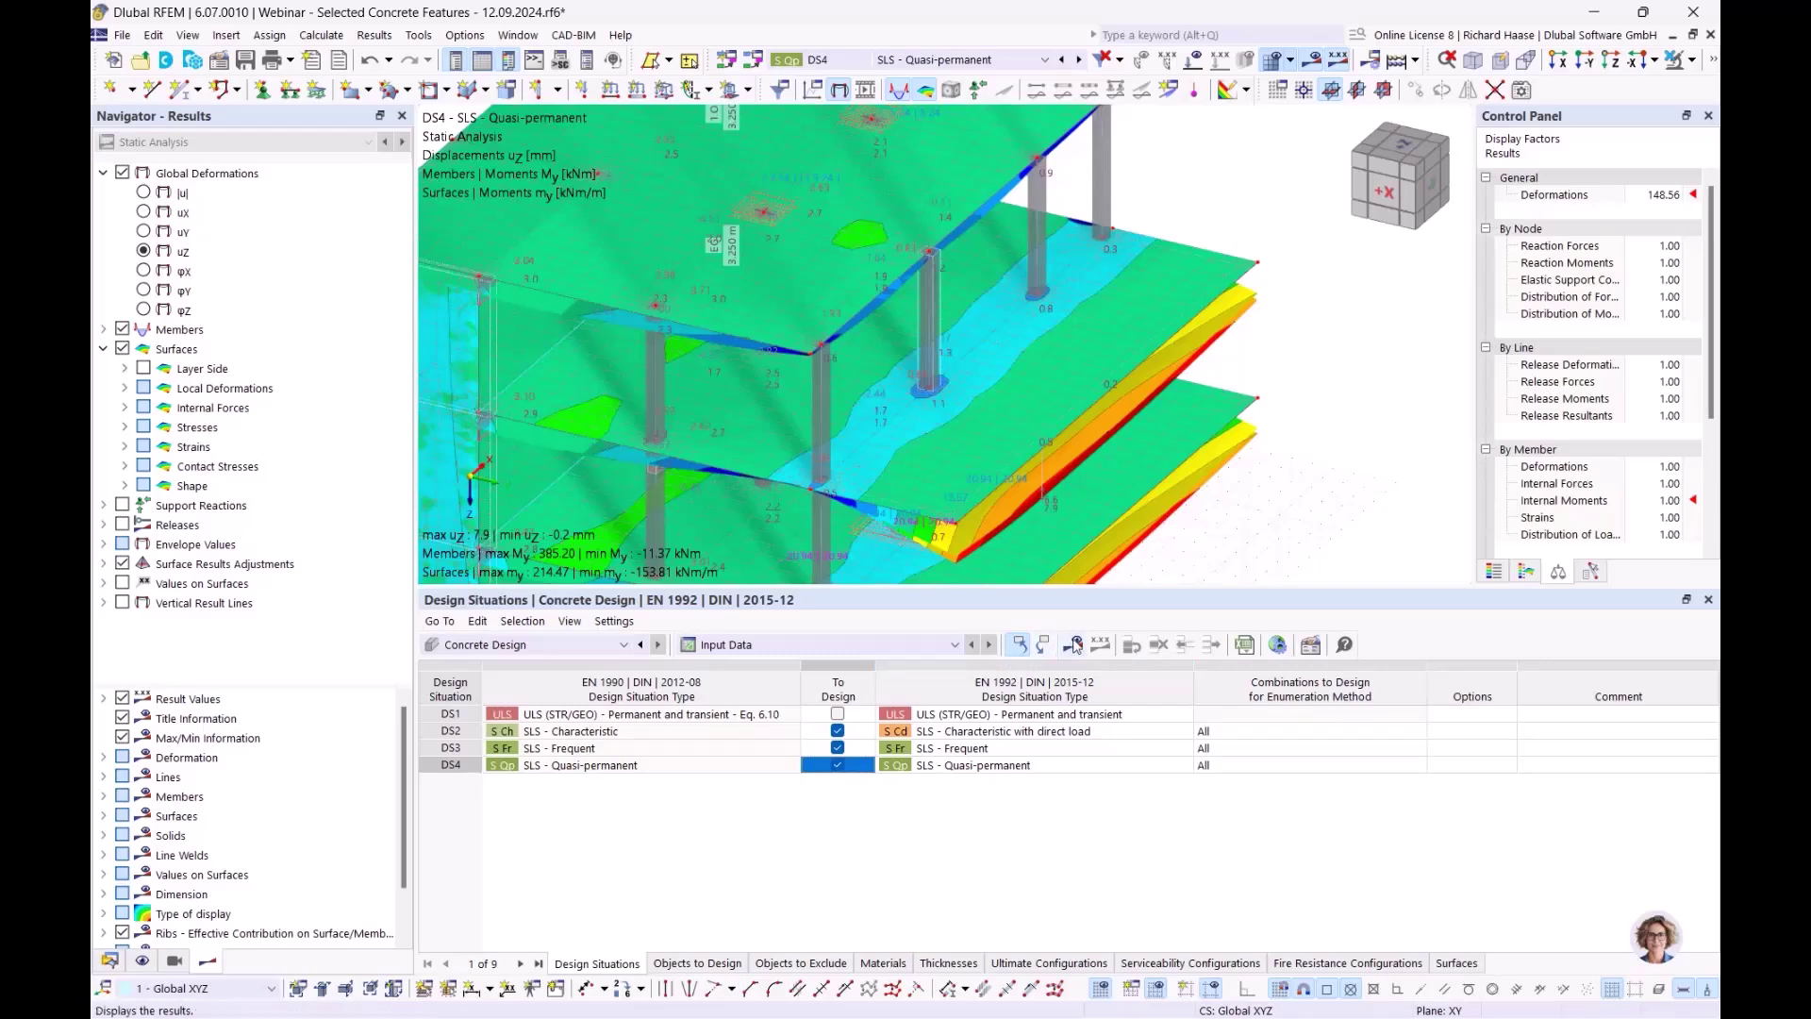
click(1075, 644)
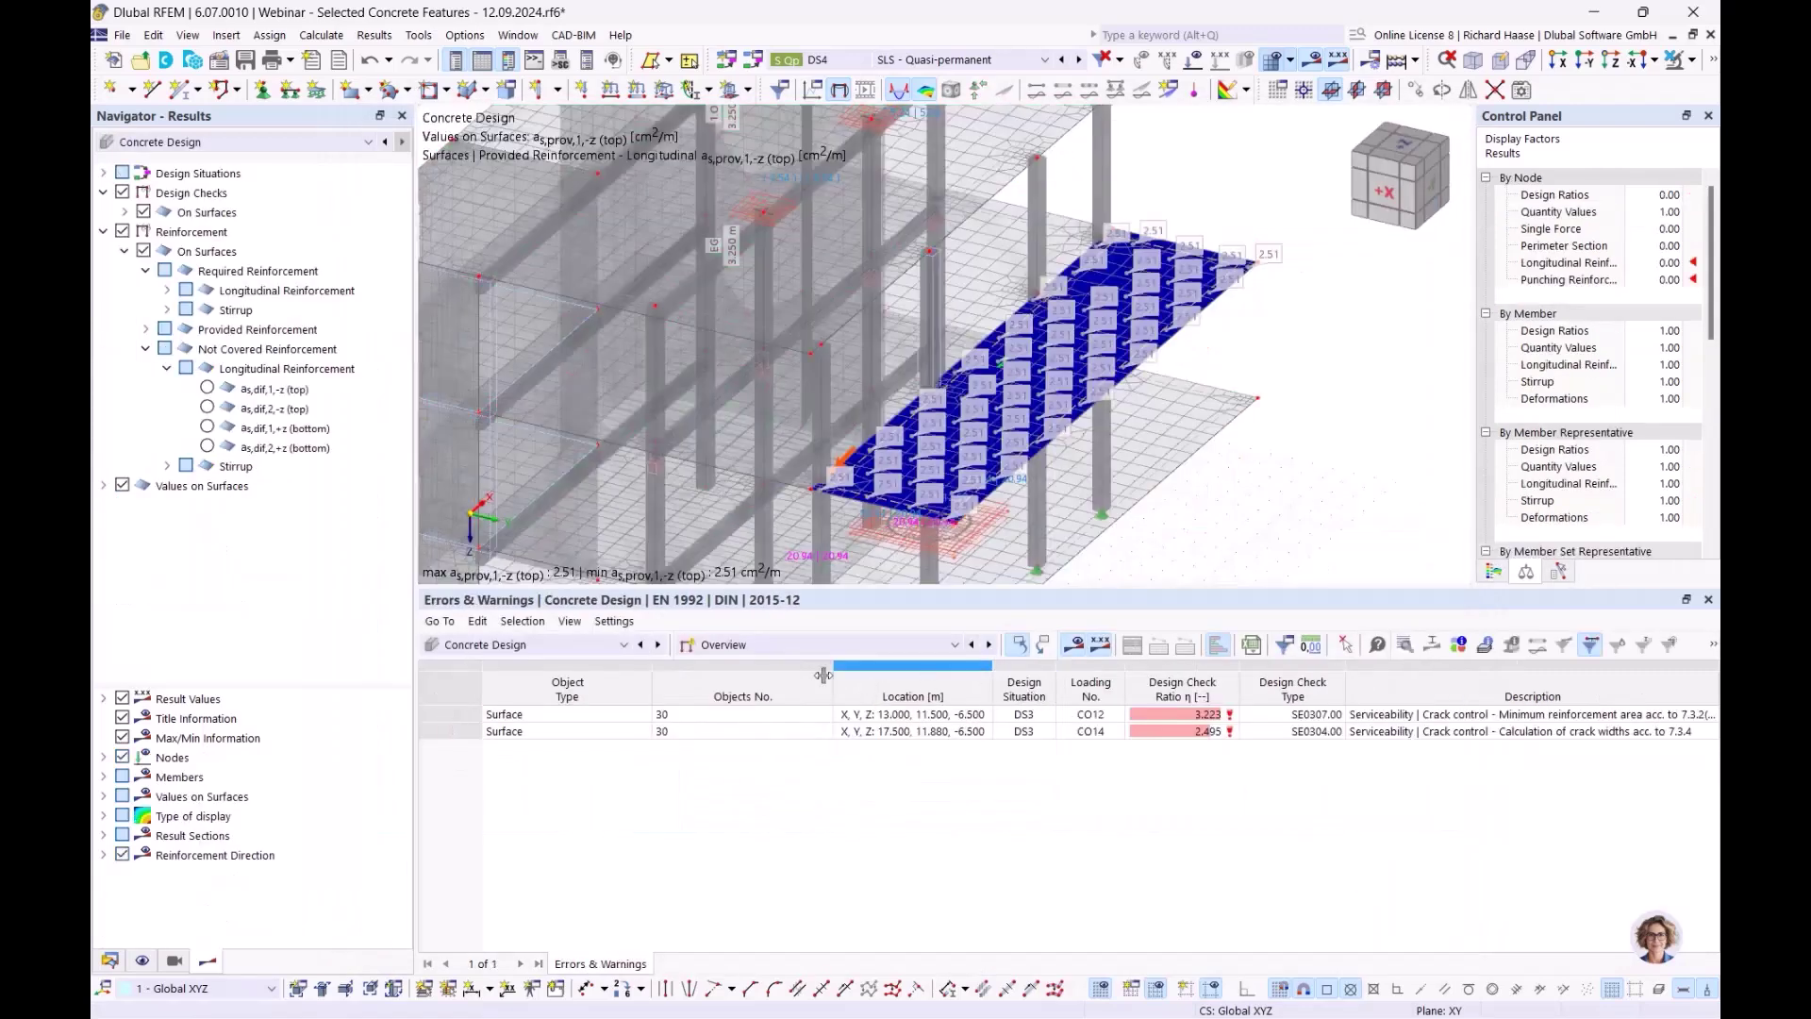
click(776, 644)
click(775, 697)
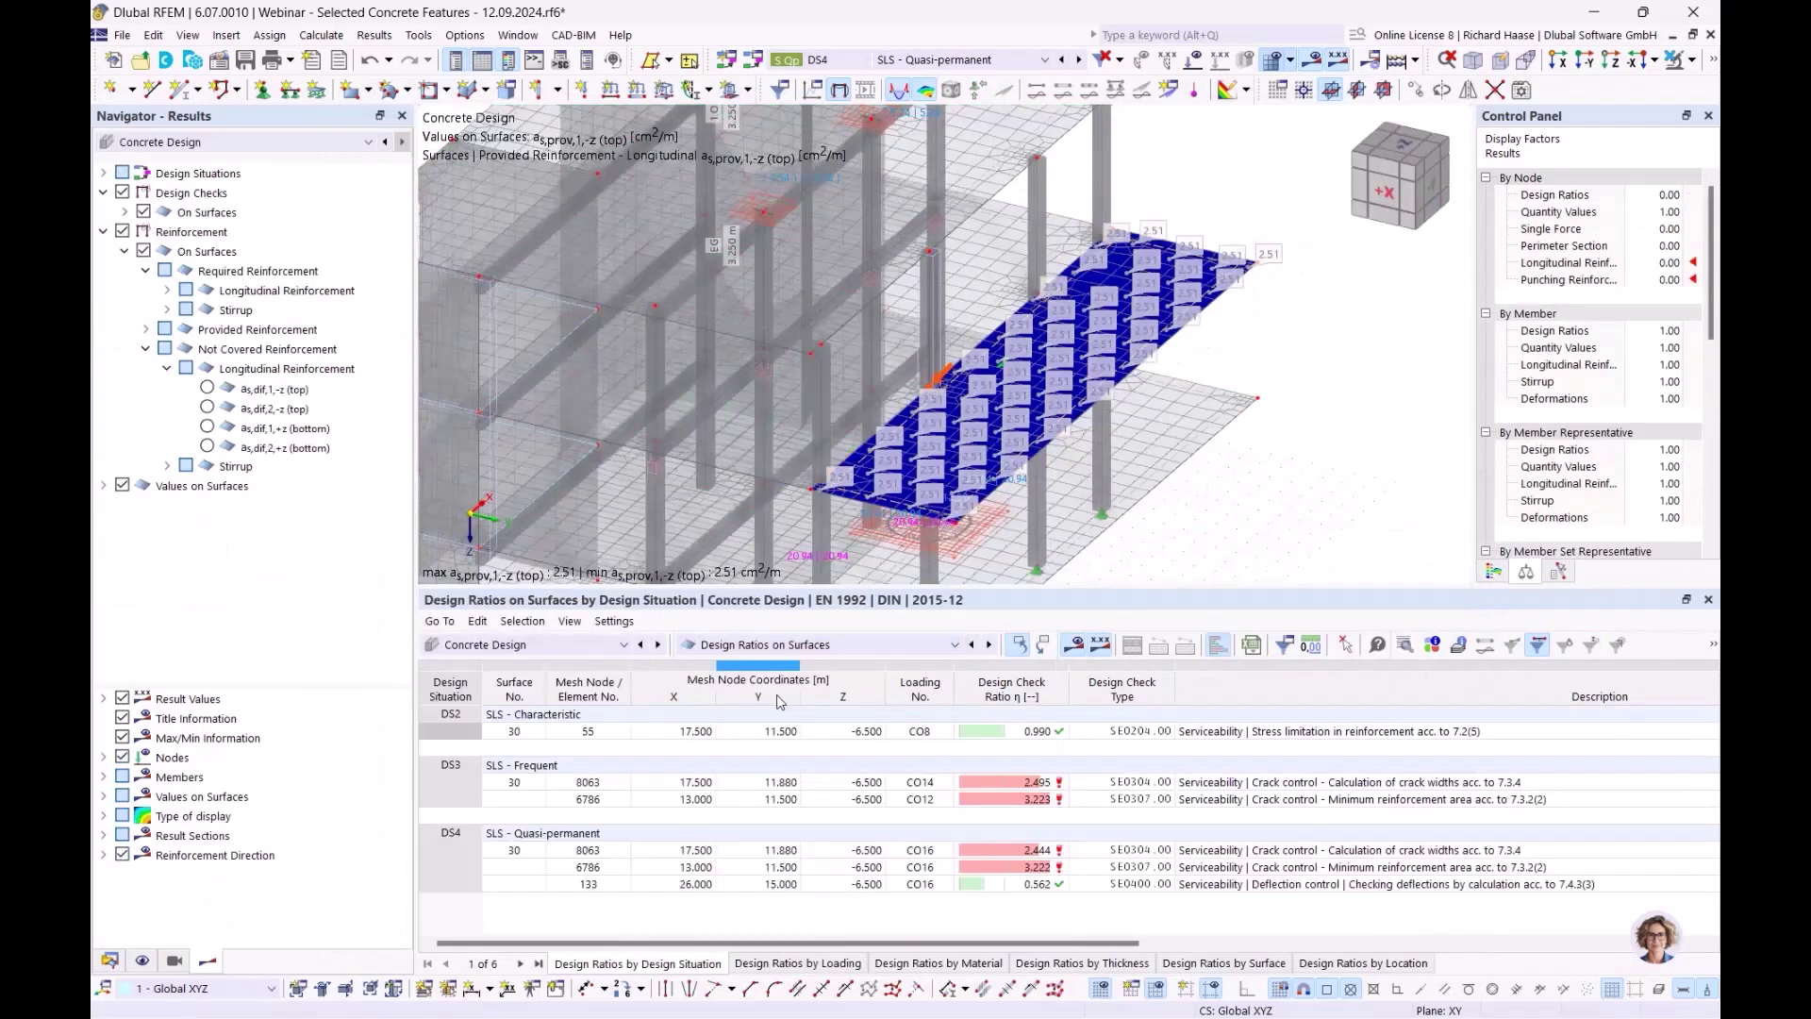
click(1050, 736)
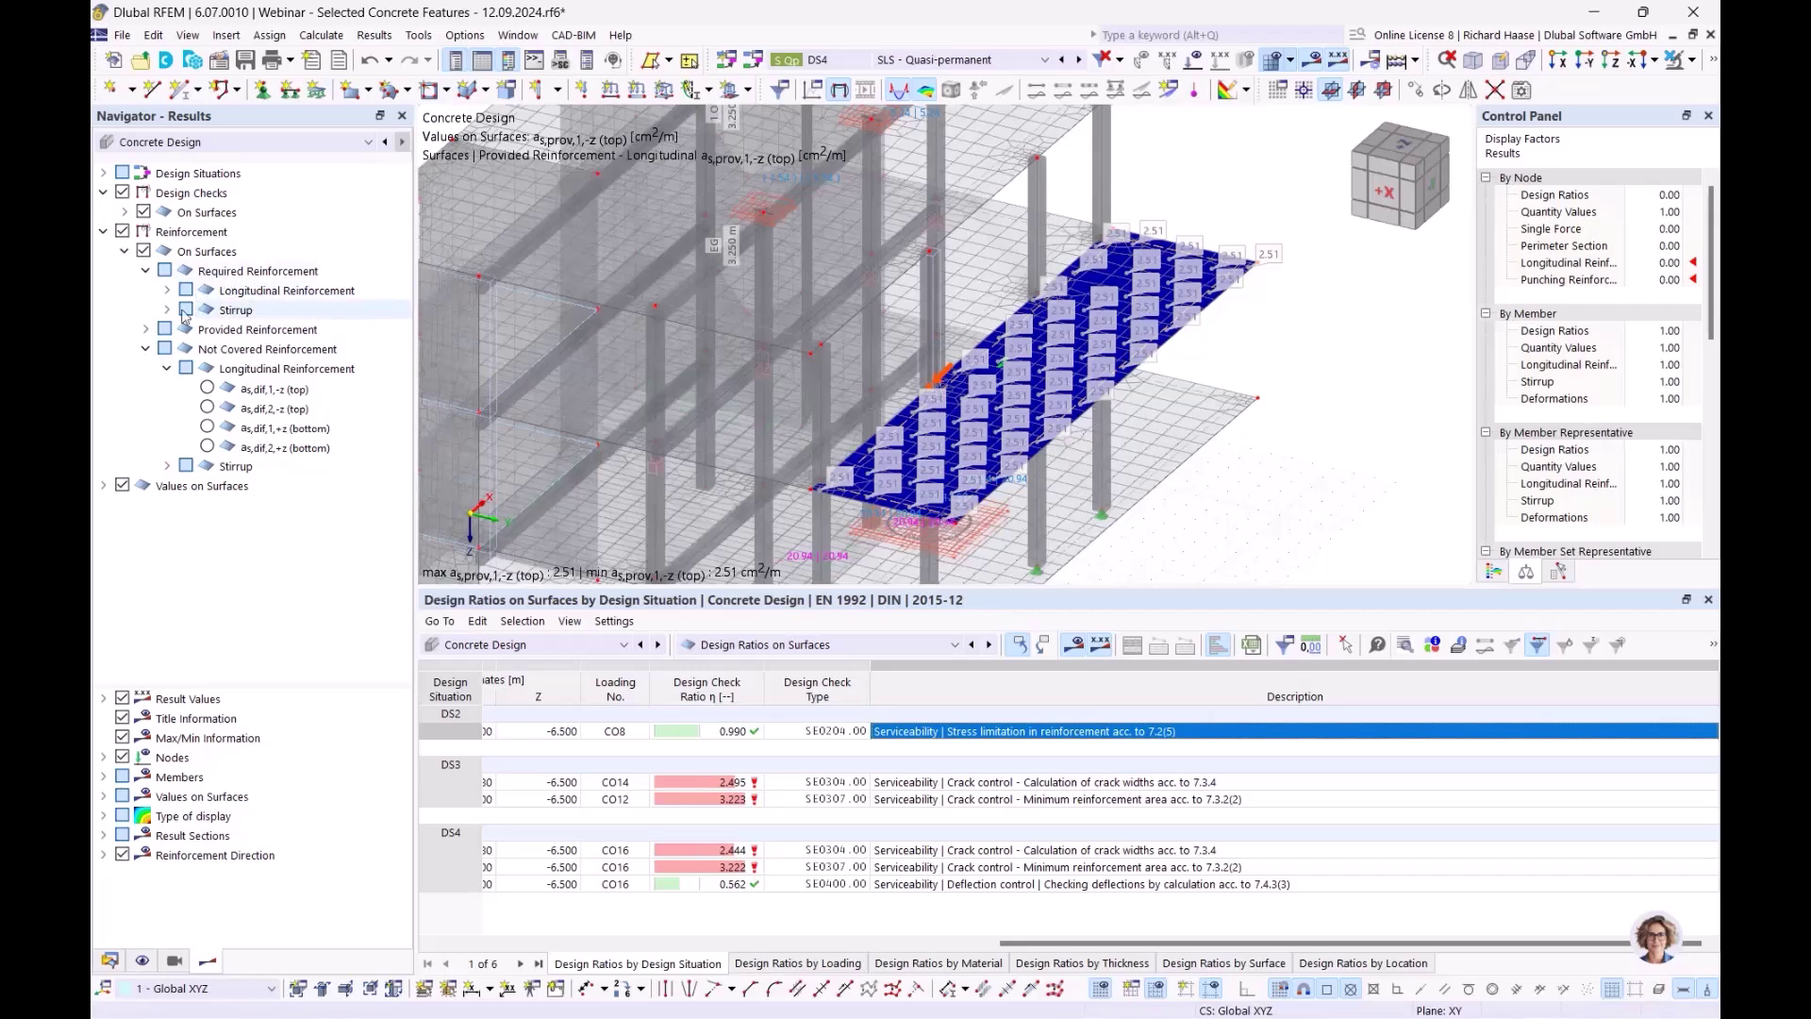
Collapse the surface reinforcement result categories and re-examine the ratio of surface 30's reinforcement stress limitation check for SLS - Characteristic
click(147, 349)
click(271, 330)
click(145, 271)
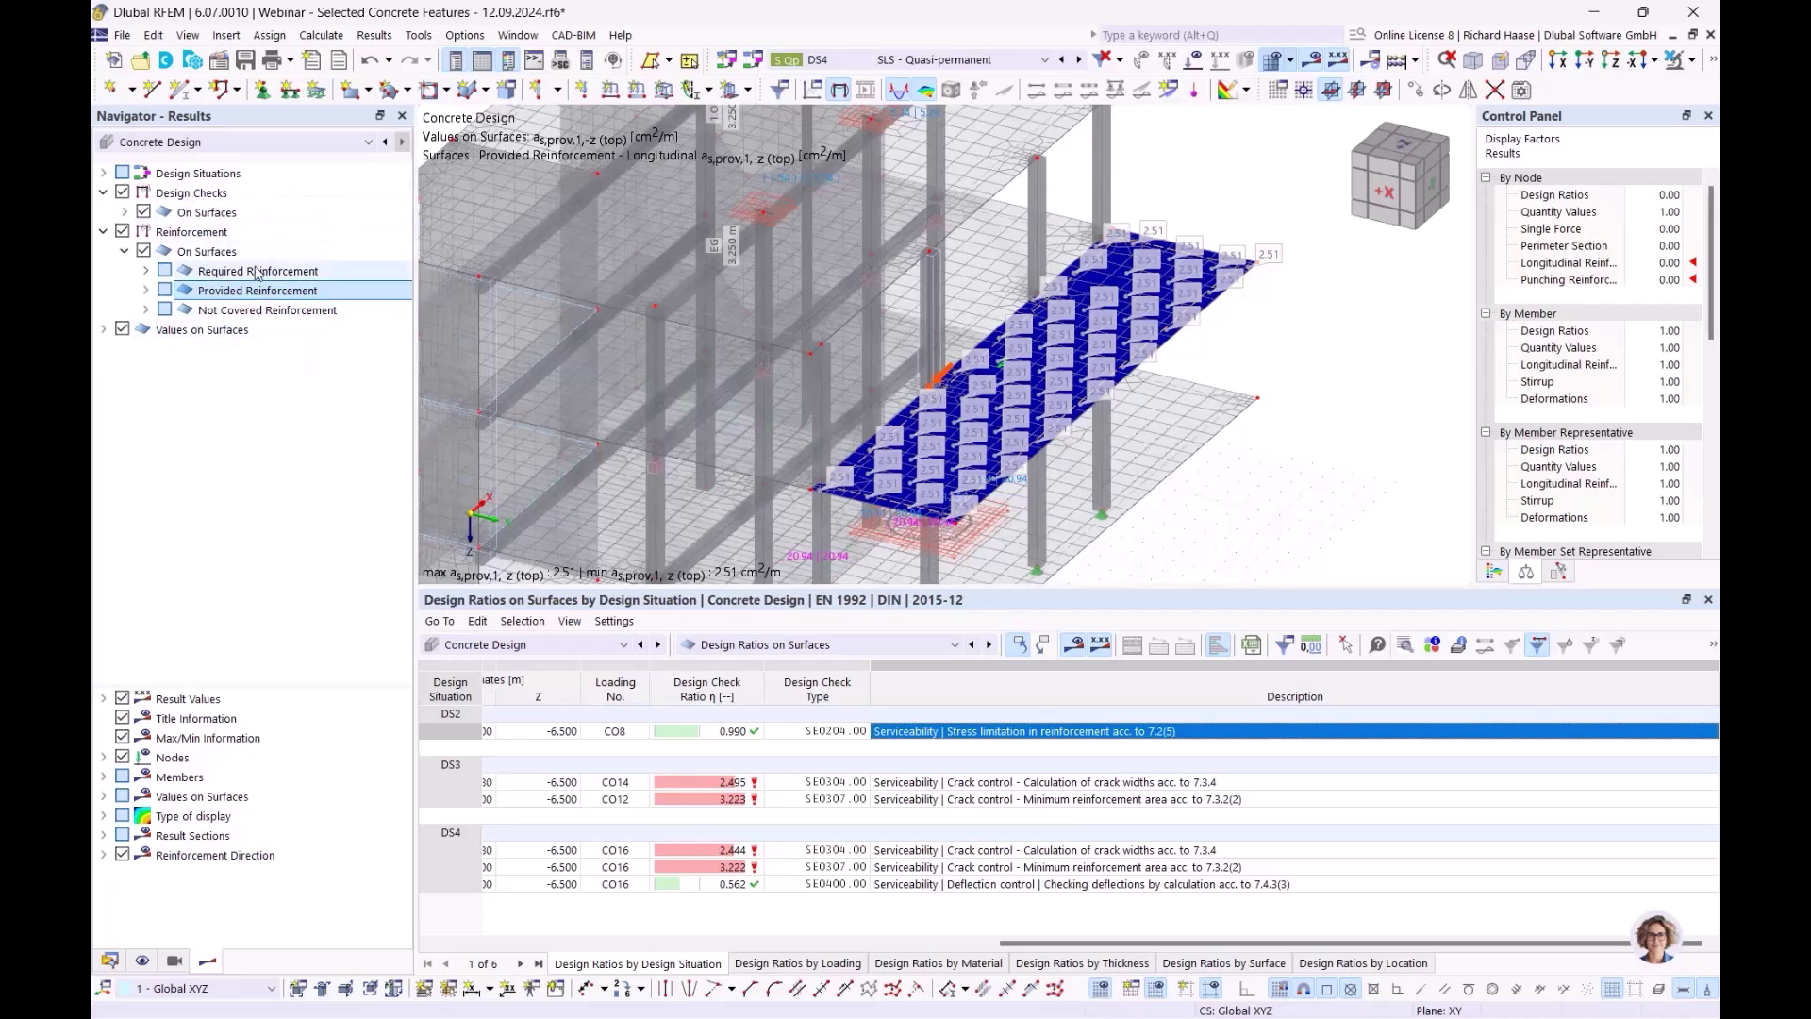
click(251, 312)
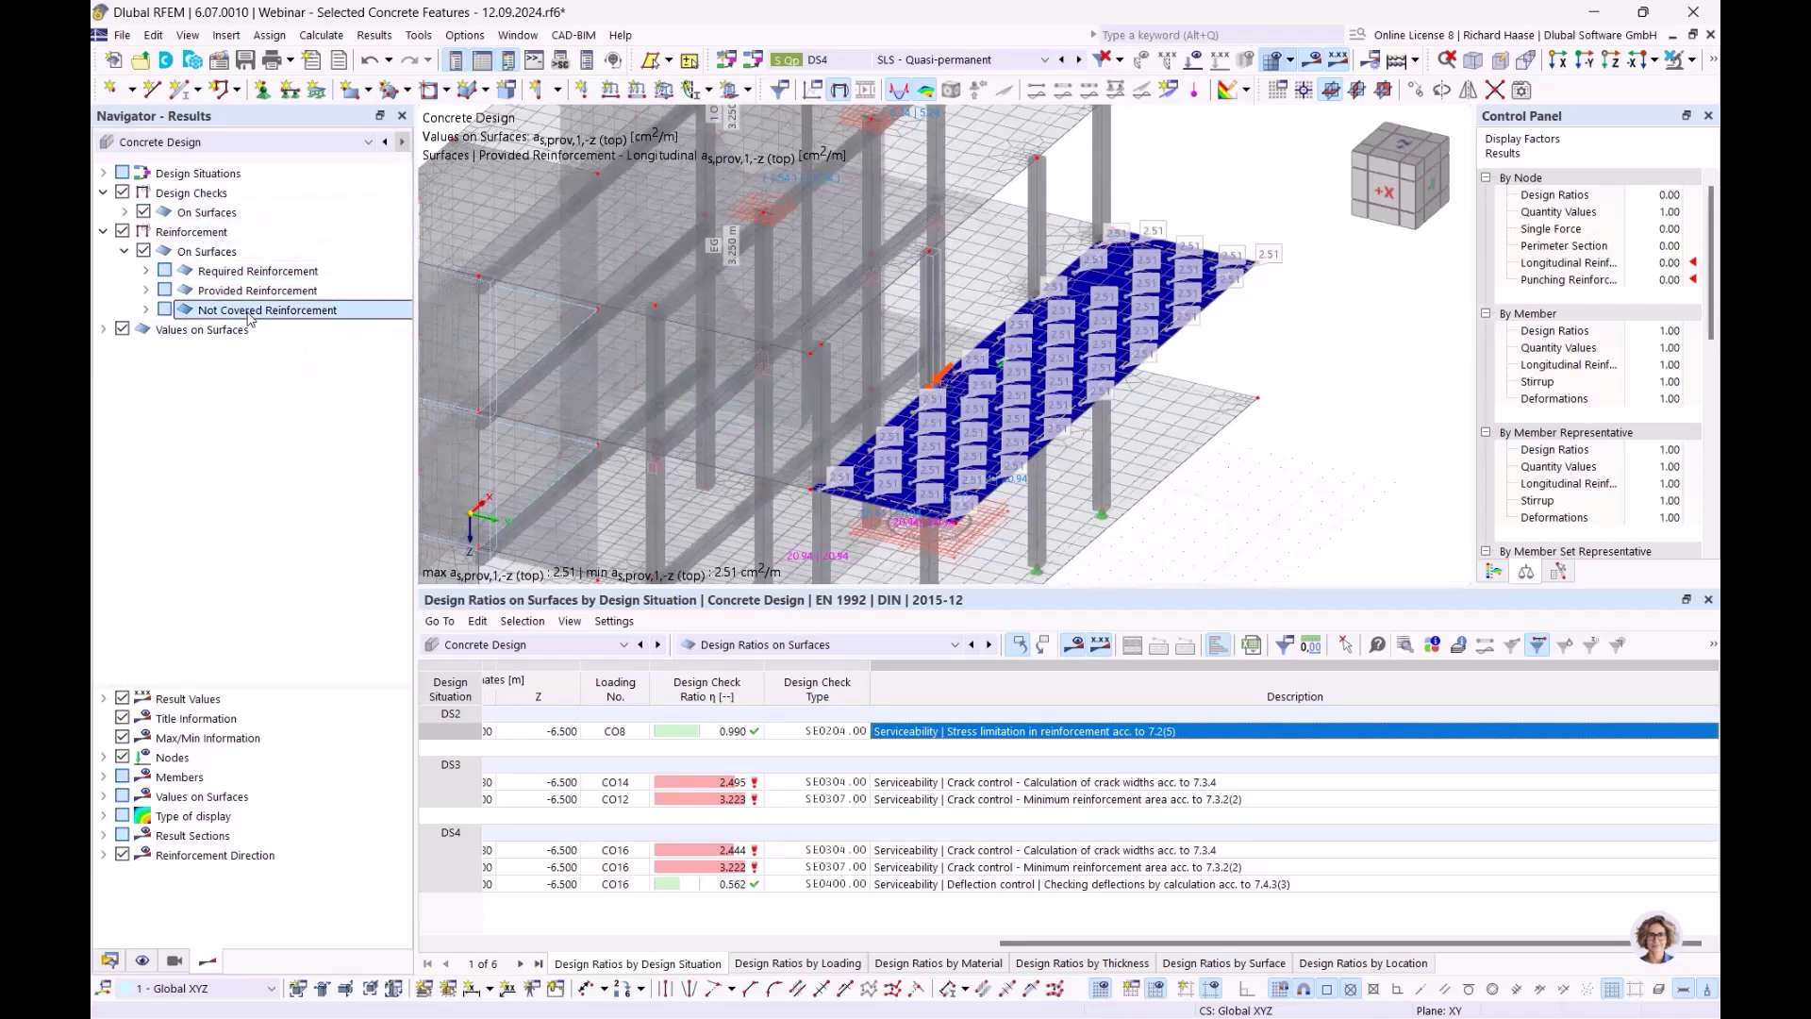
click(731, 733)
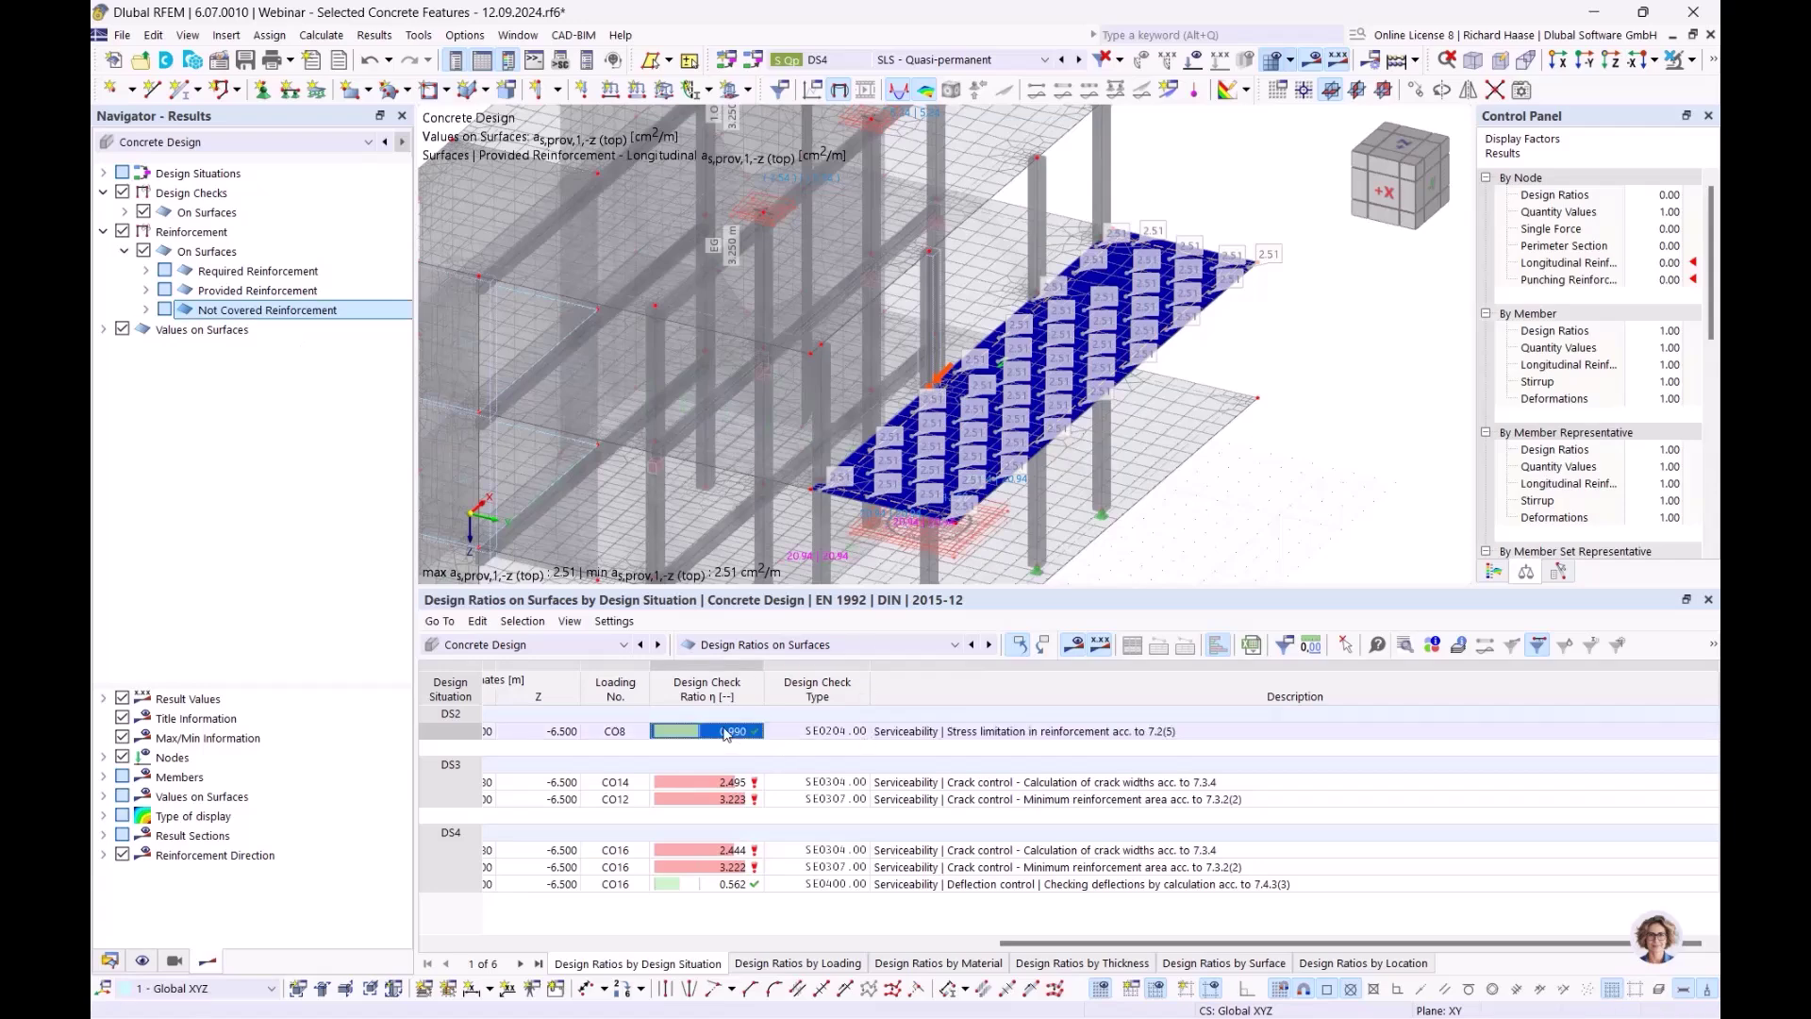
click(974, 732)
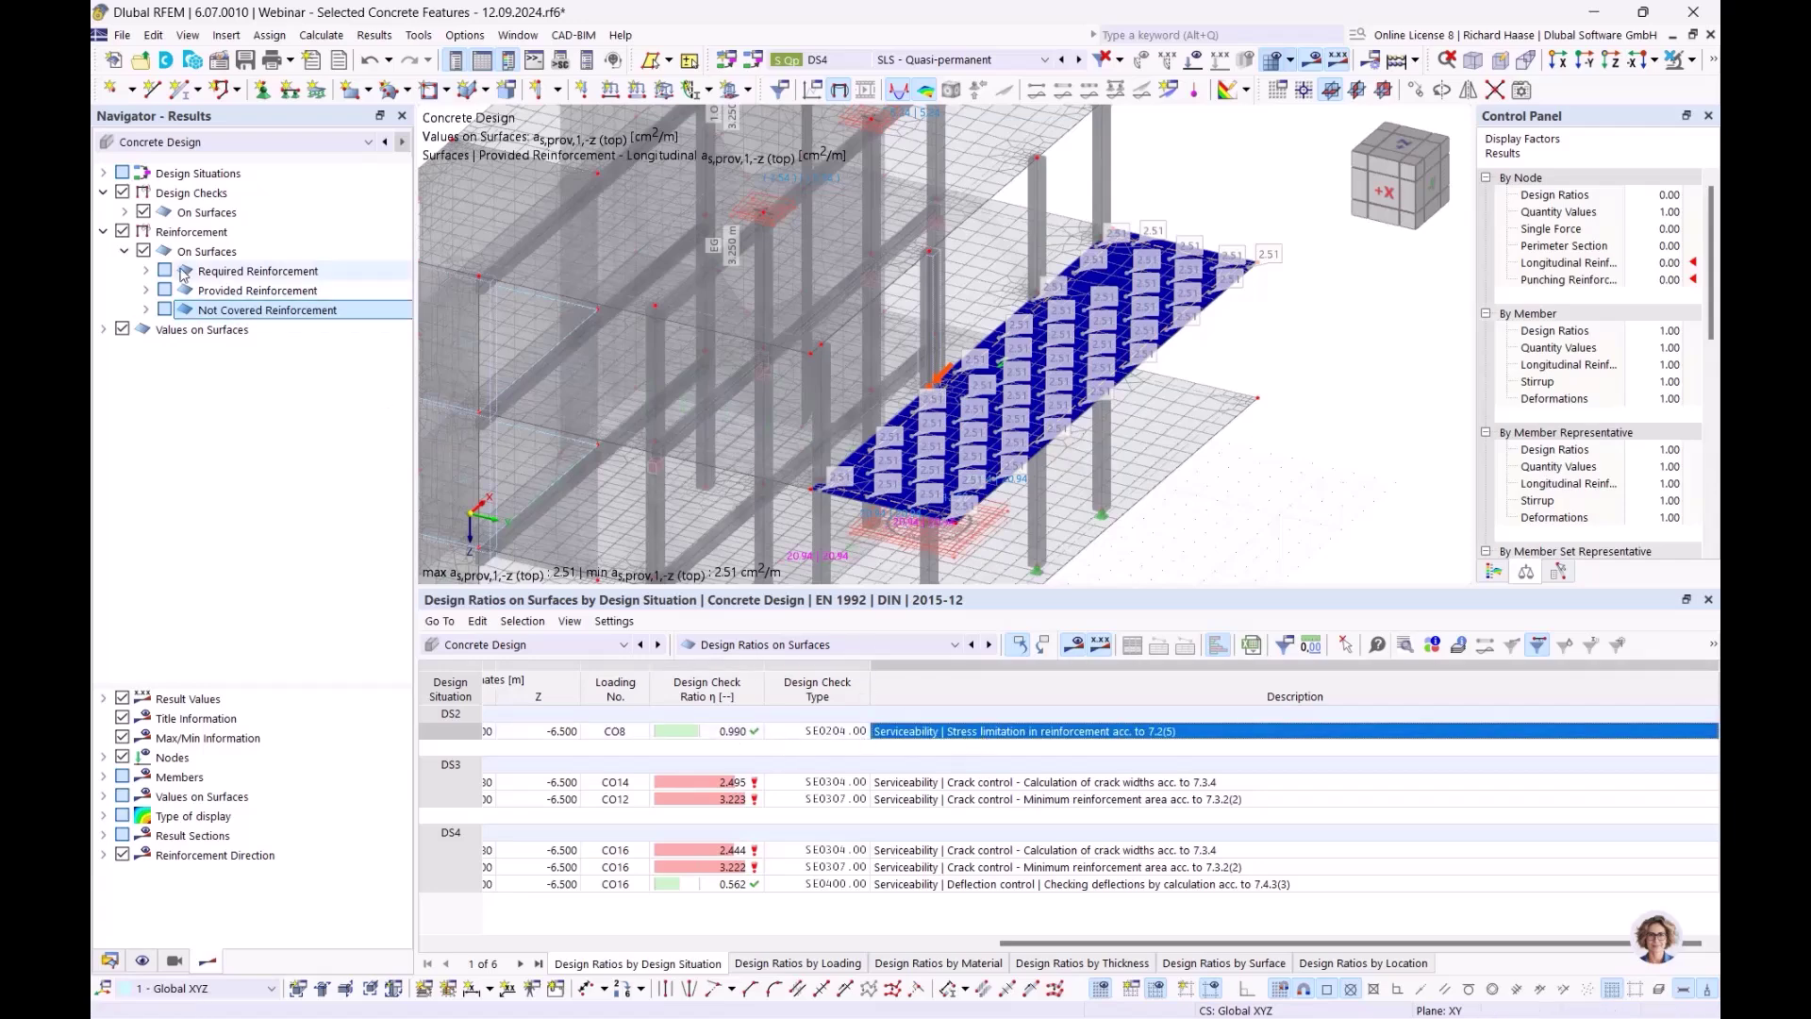
Display the not covered top longitudinal reinforcement as,dif,1,-z of surface 30 on the model
click(146, 270)
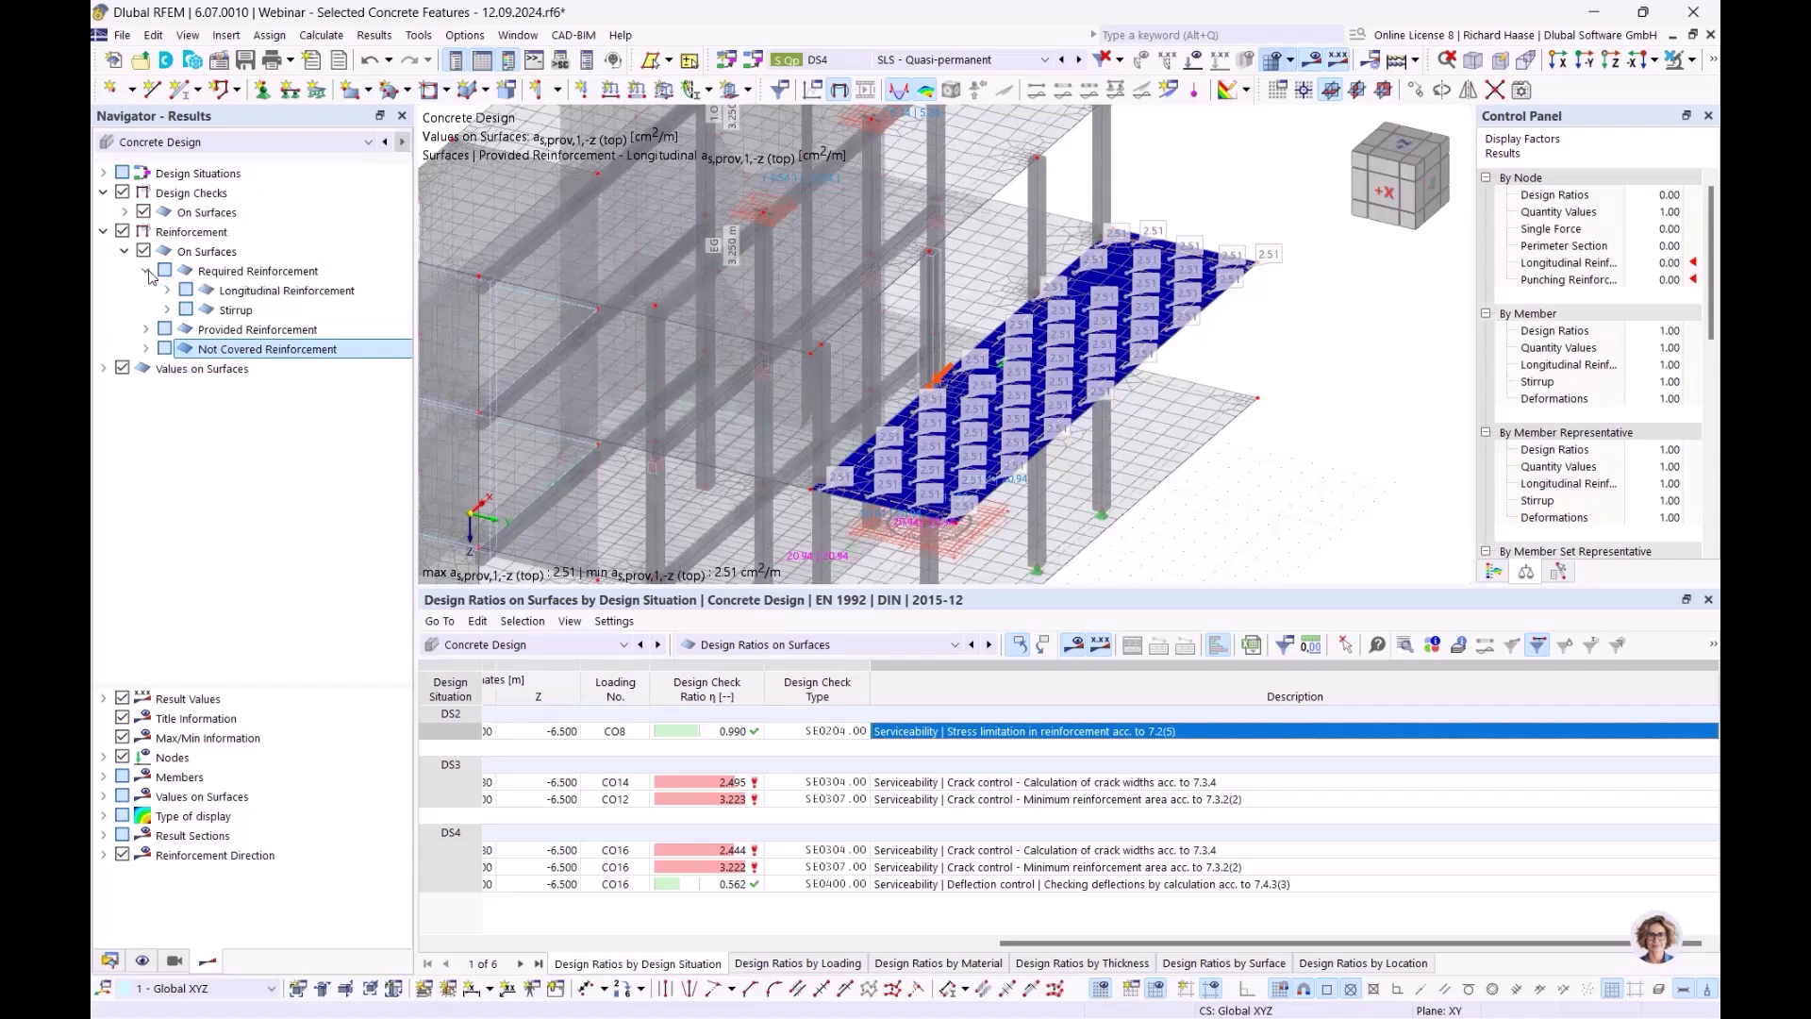
click(166, 291)
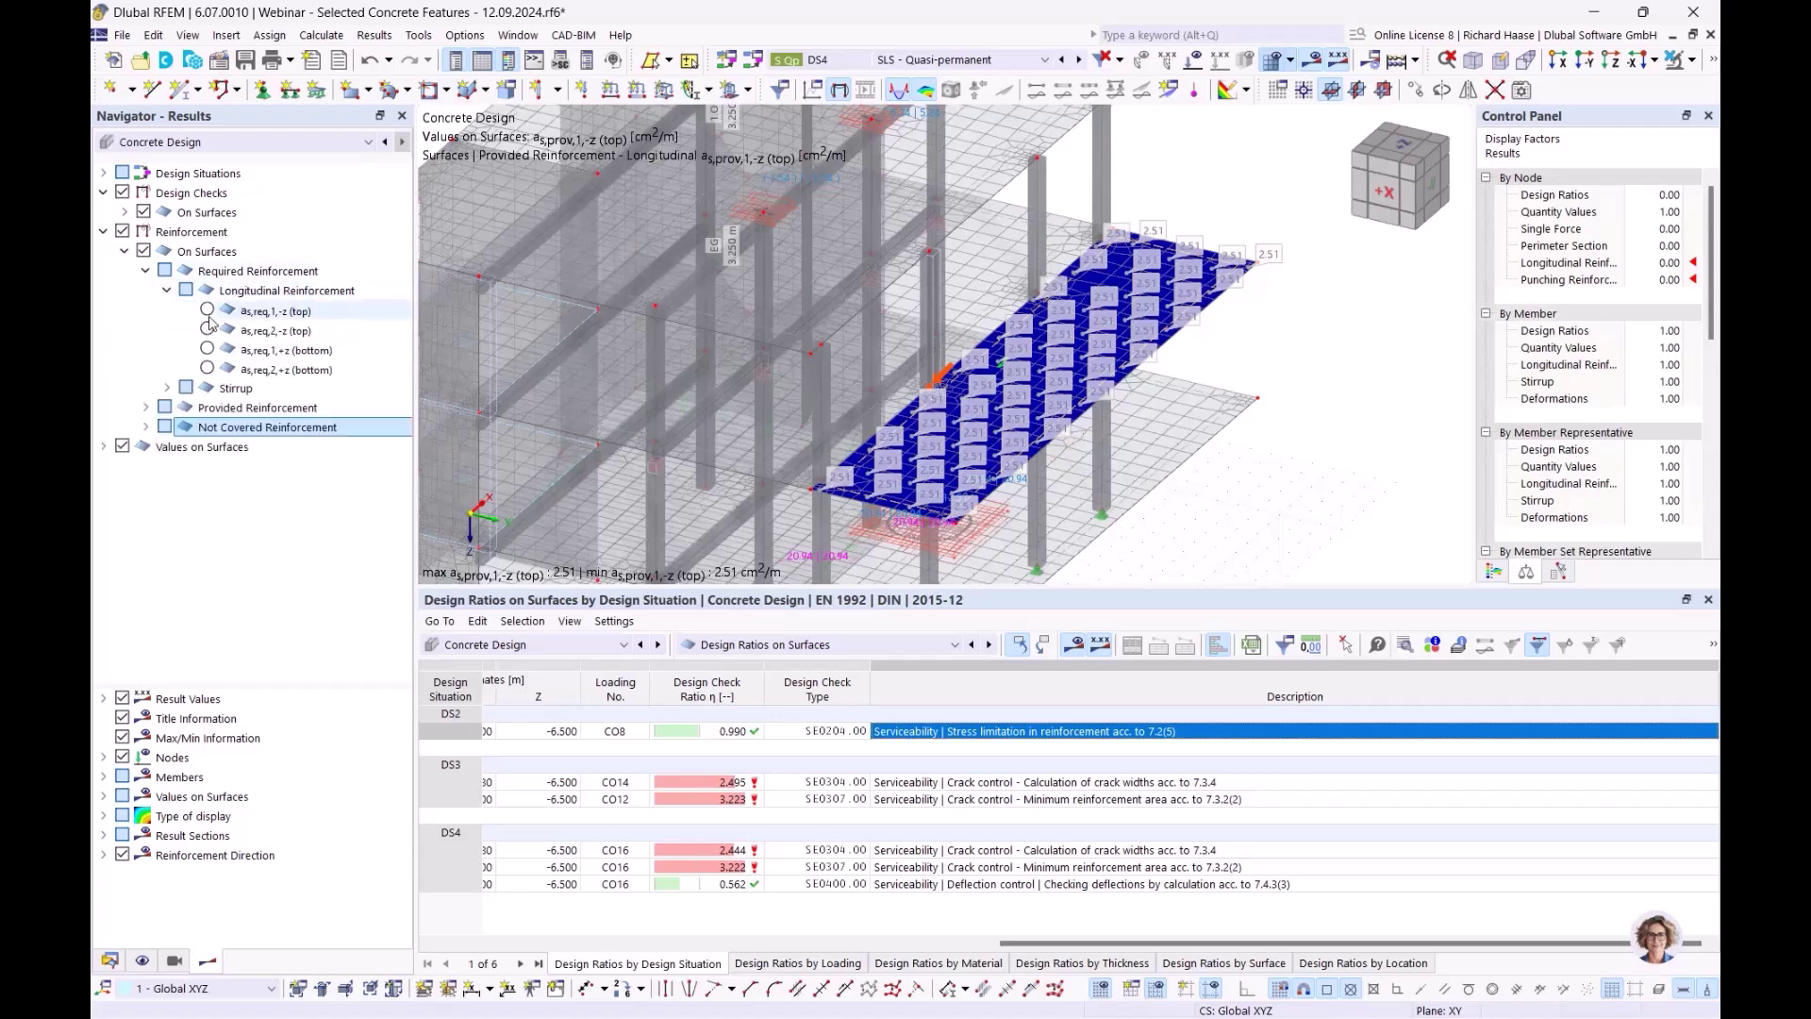
click(146, 270)
click(147, 310)
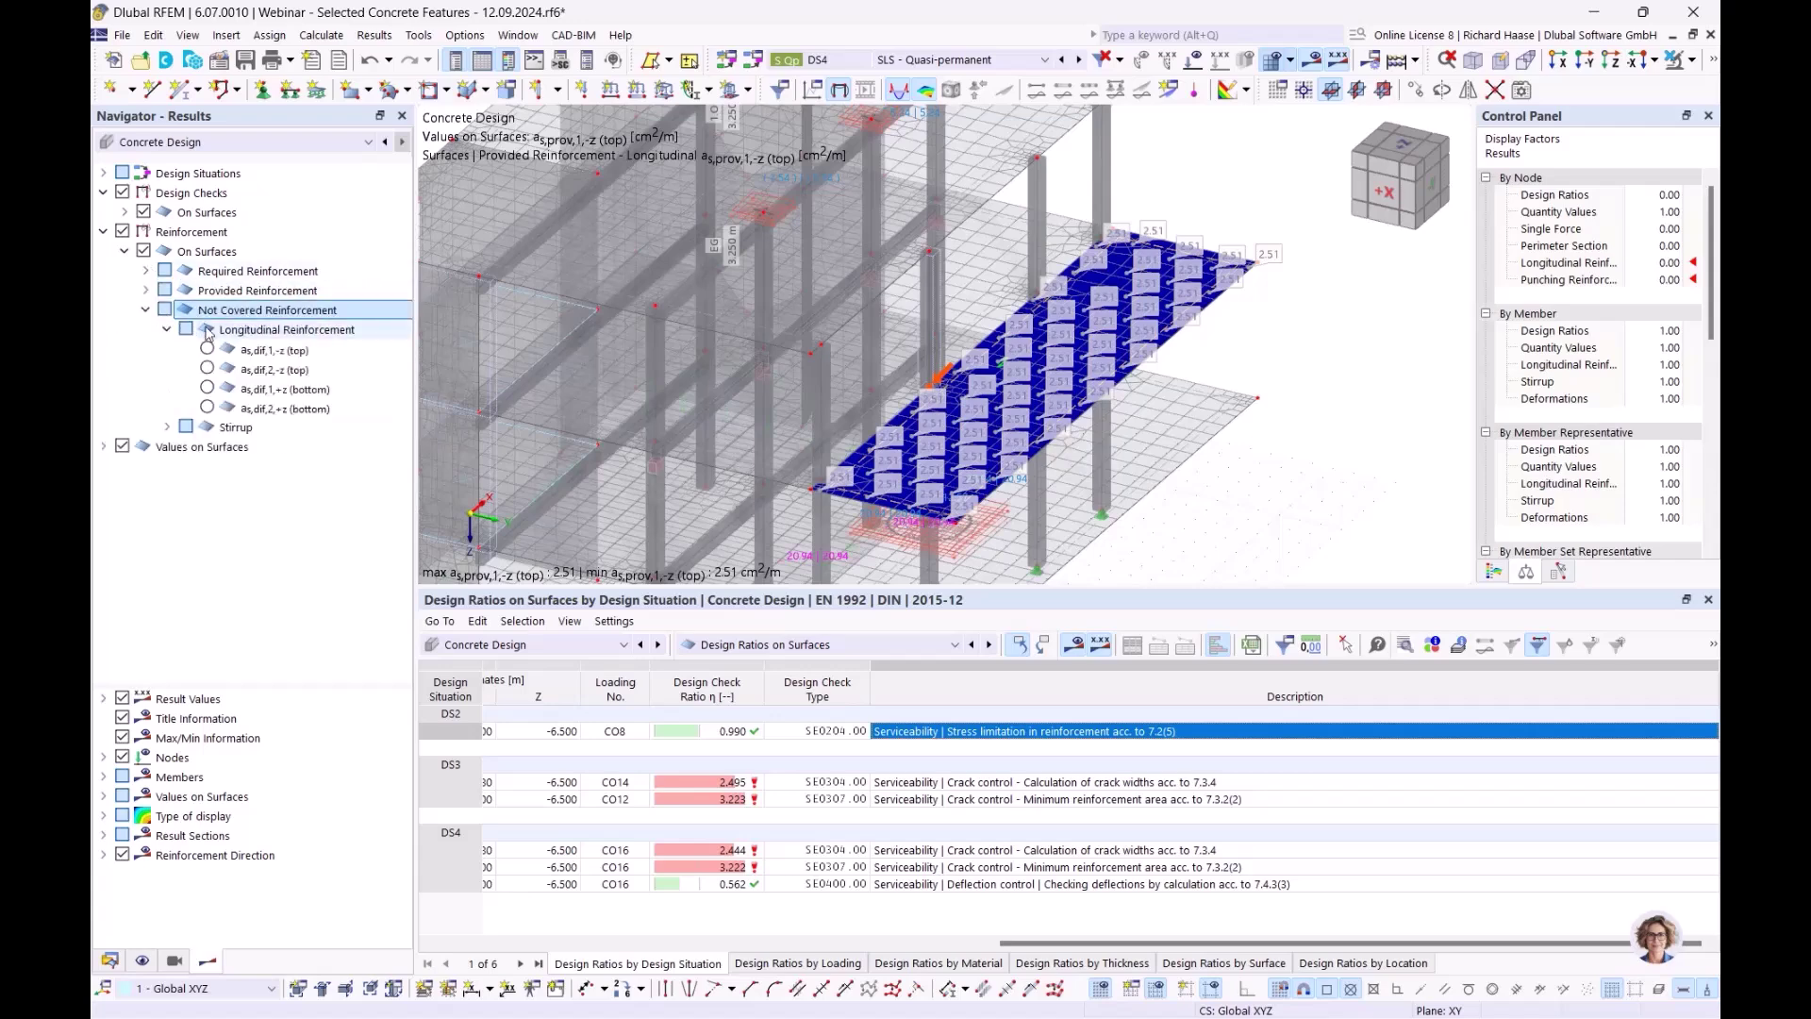
click(207, 349)
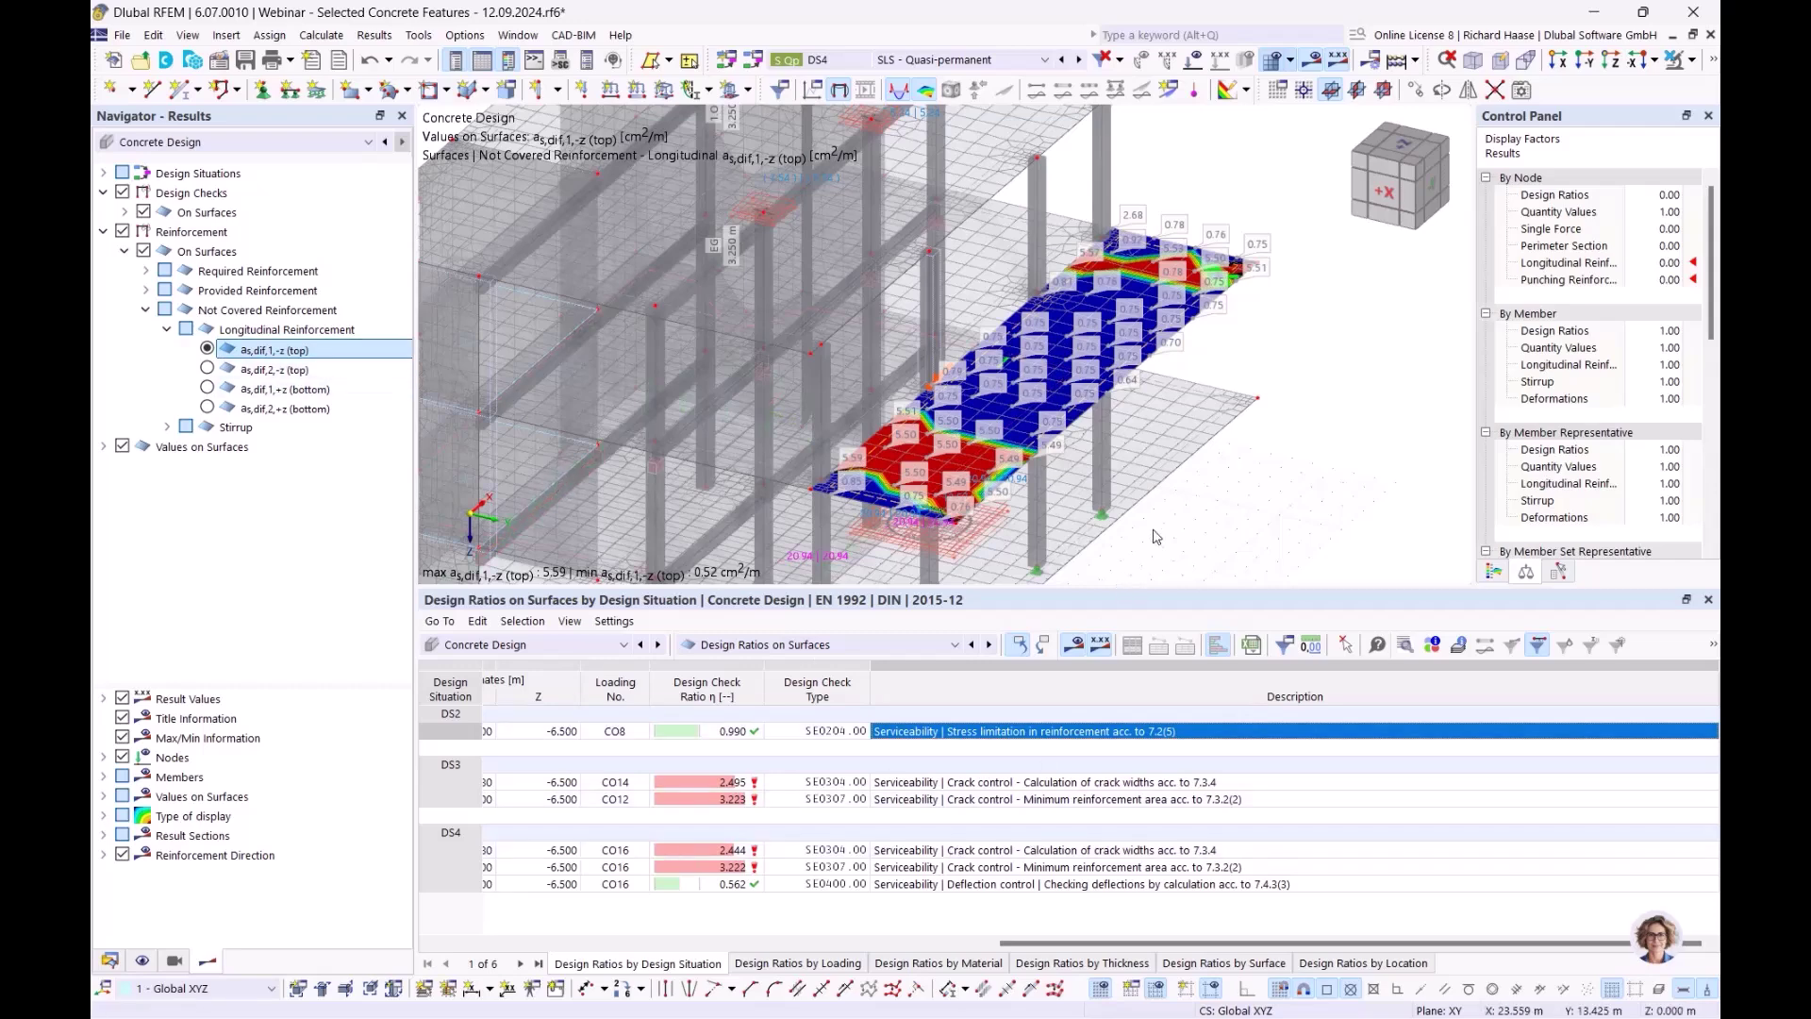
ctrl+middle_drag(1254, 429, 1228, 444)
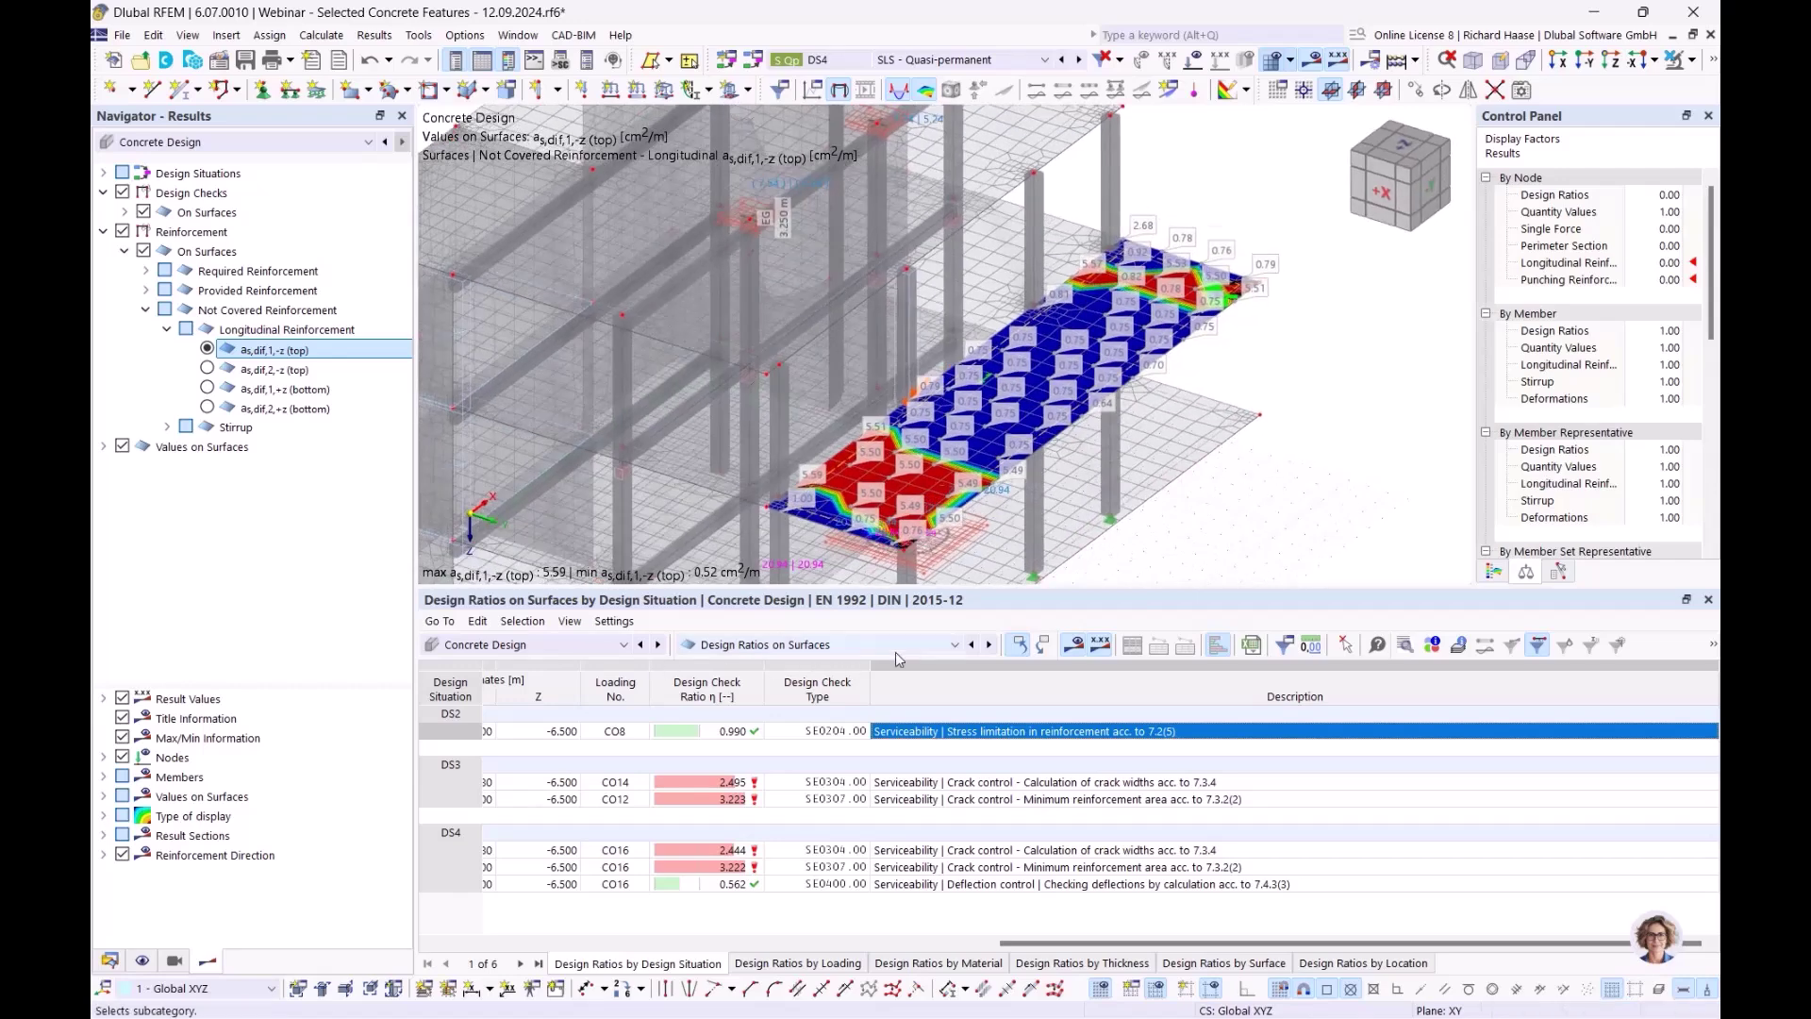
Show the concrete design input data and review the global settings, including the life cycle of results, without changing anything
click(892, 650)
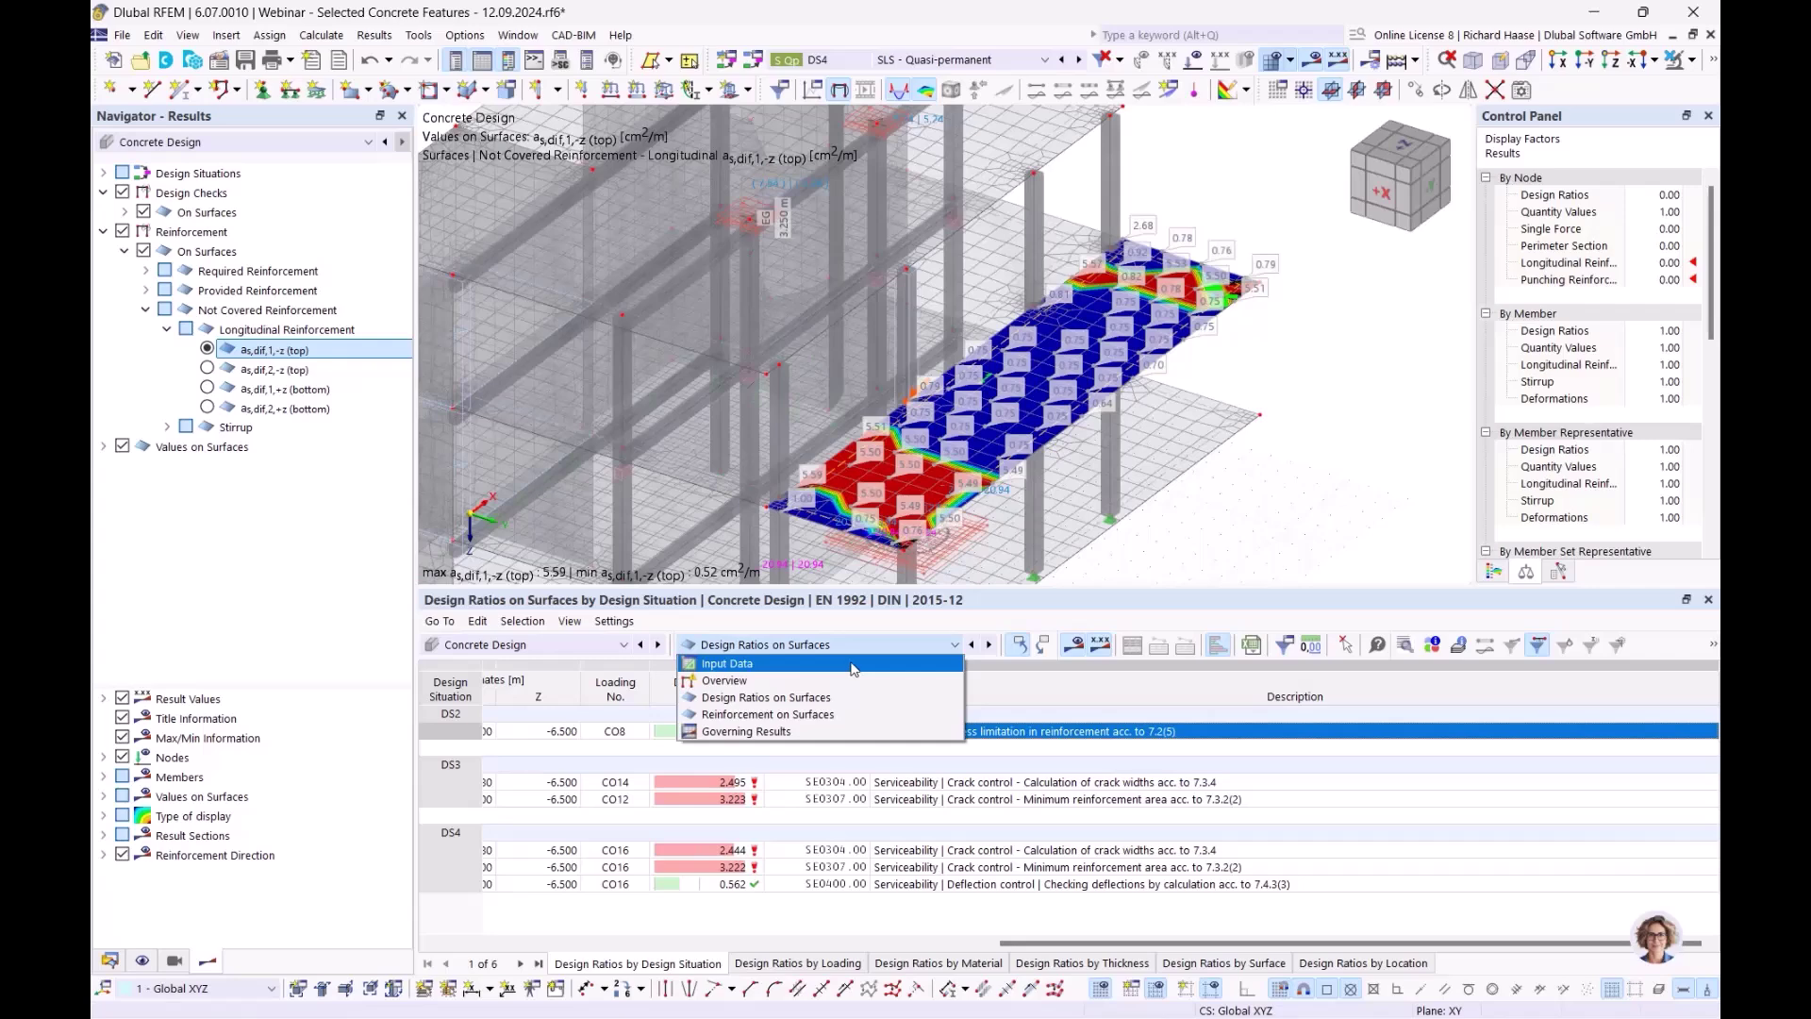
click(851, 666)
click(1211, 644)
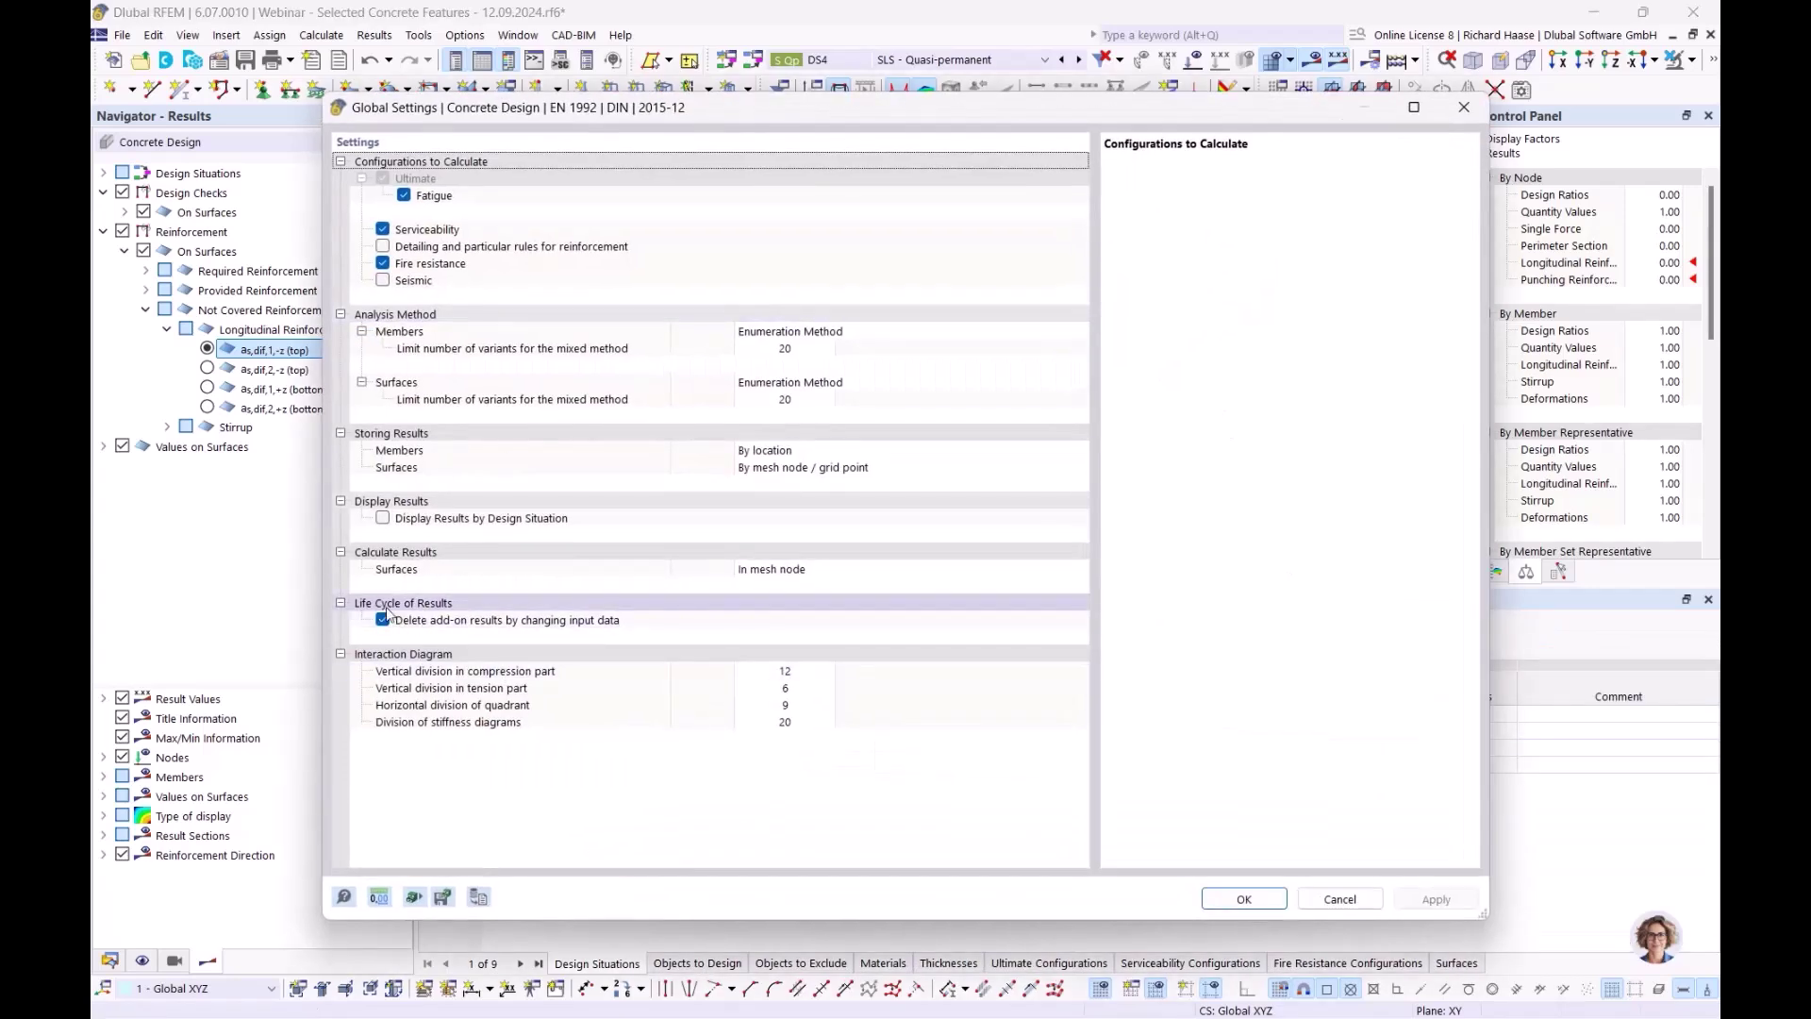
click(1463, 107)
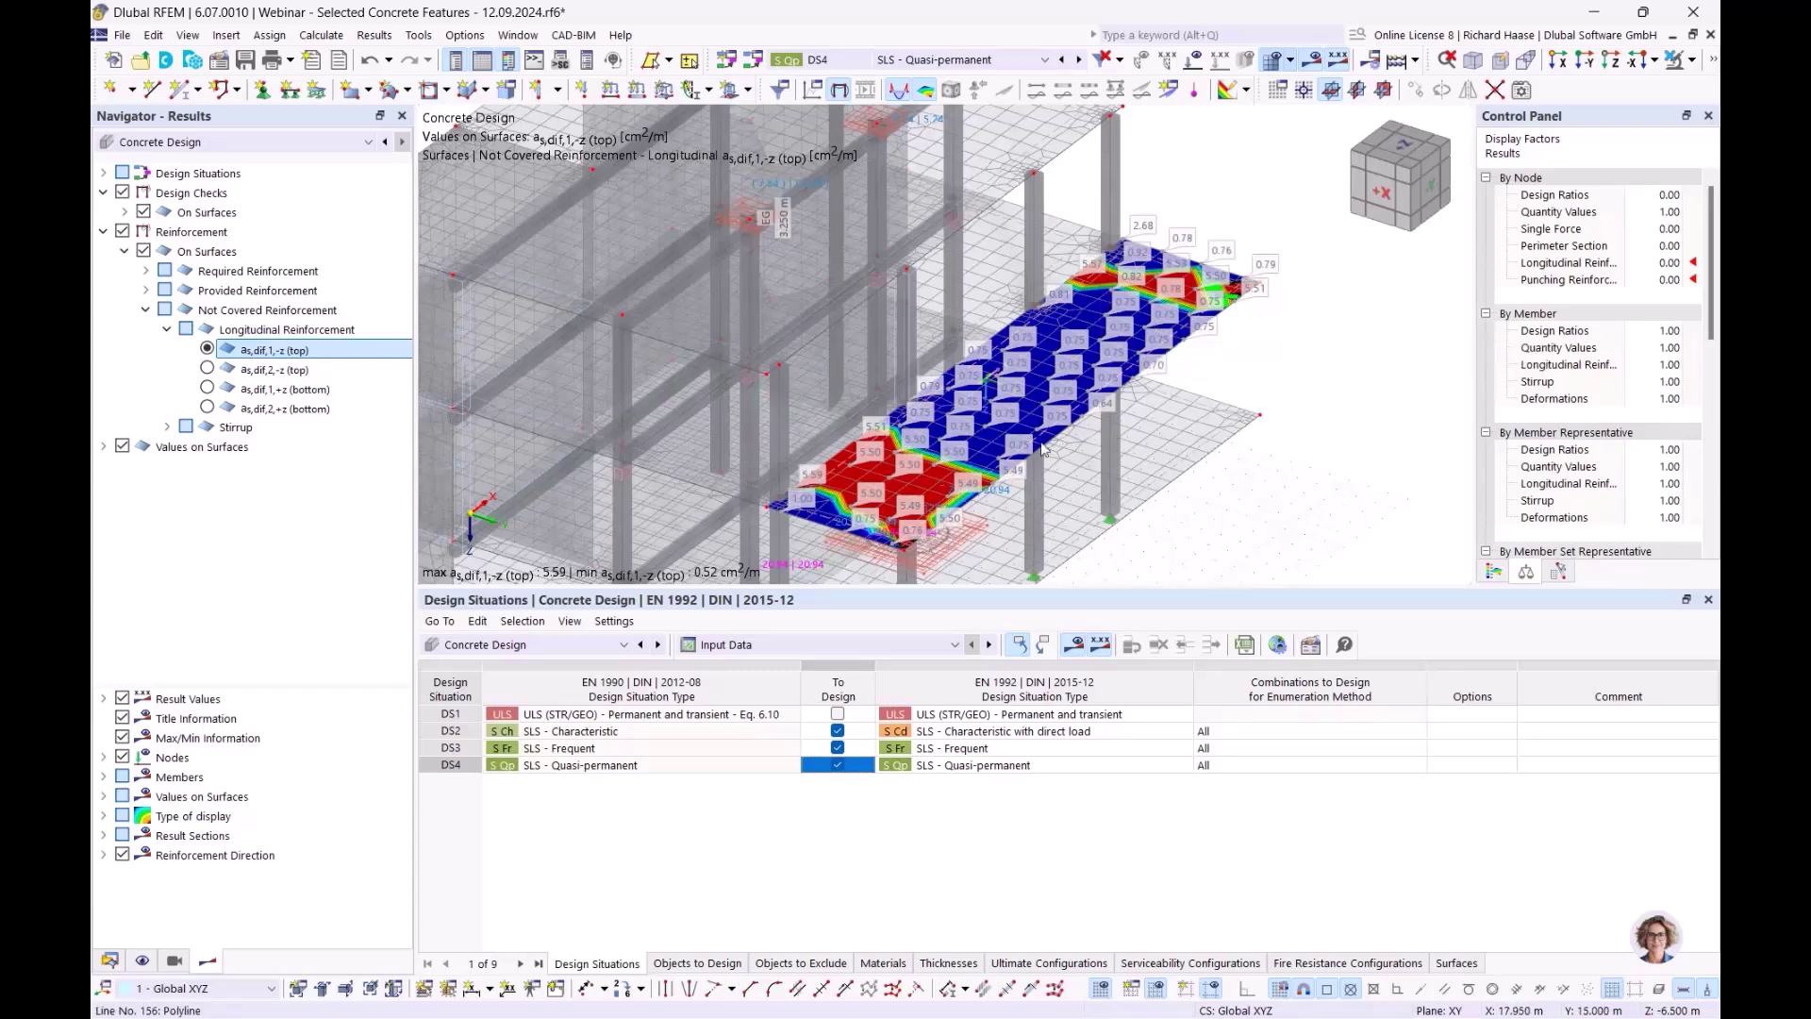
Set both the rebar diameter and the additional transverse diameter of surface 30's reinforcement to automatic, accepting 10 to 25 mm for the main bars
double_click(828, 523)
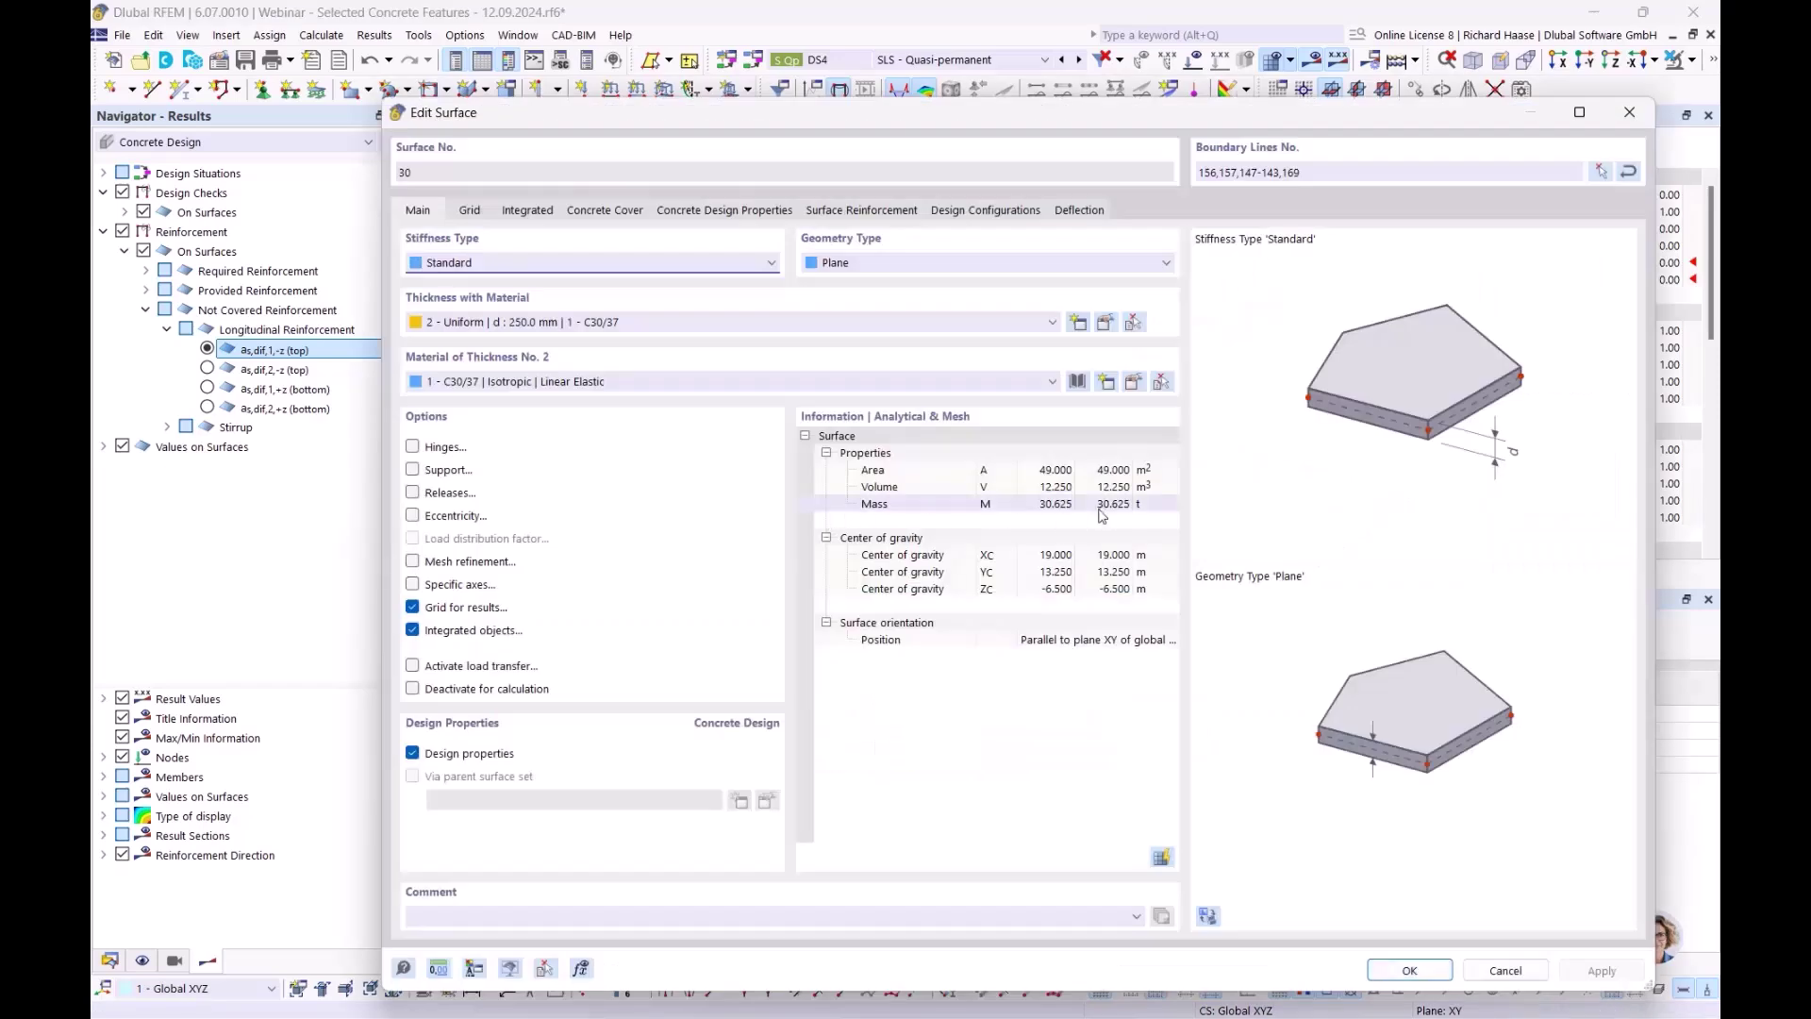
click(835, 211)
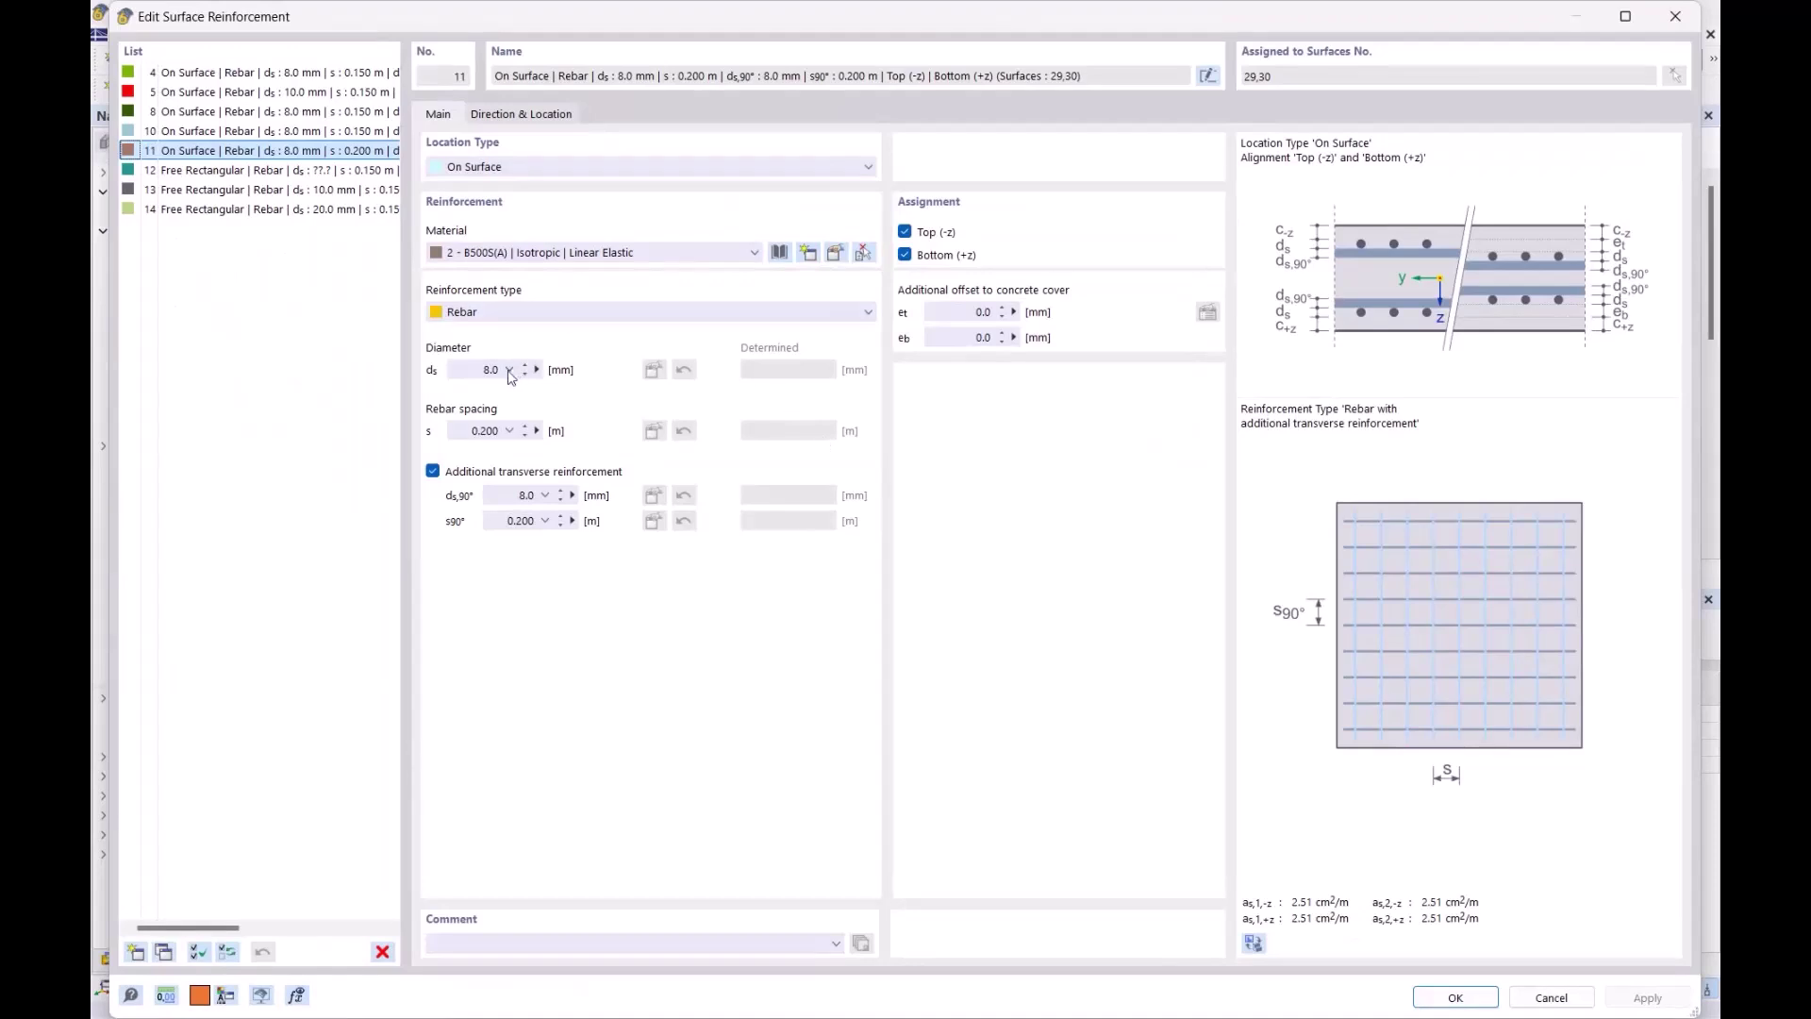
click(509, 371)
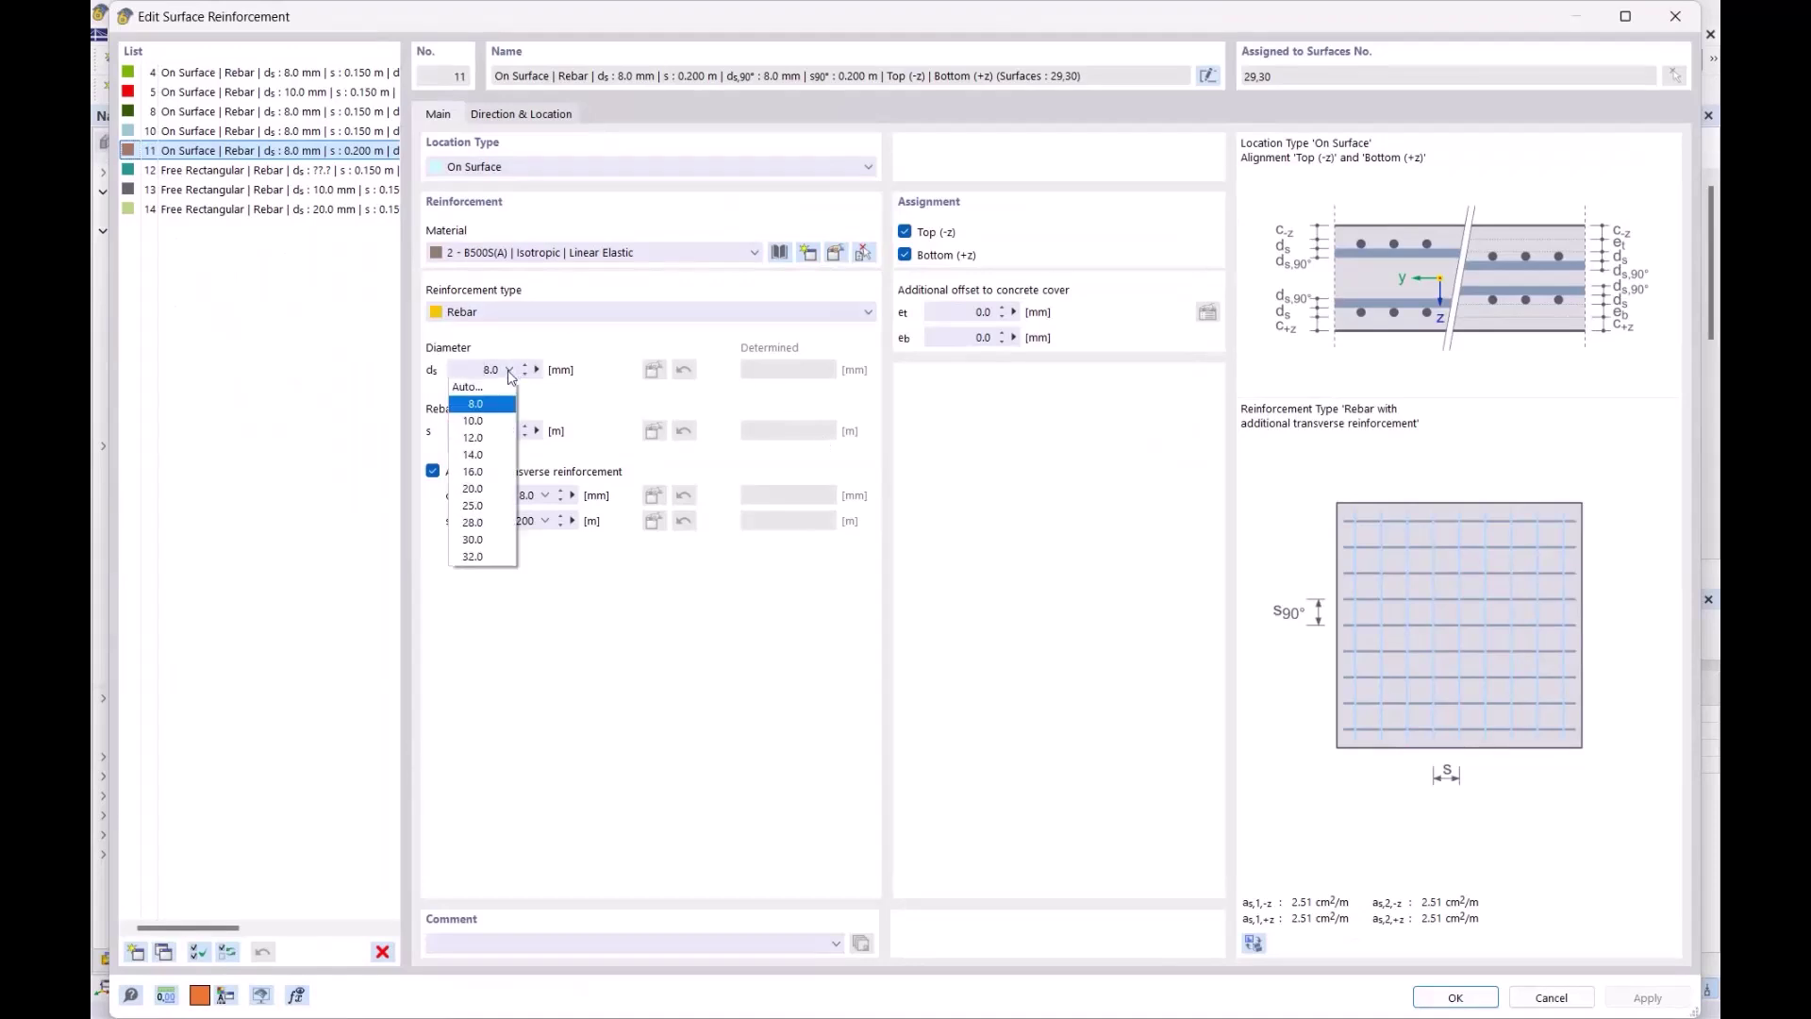
click(514, 385)
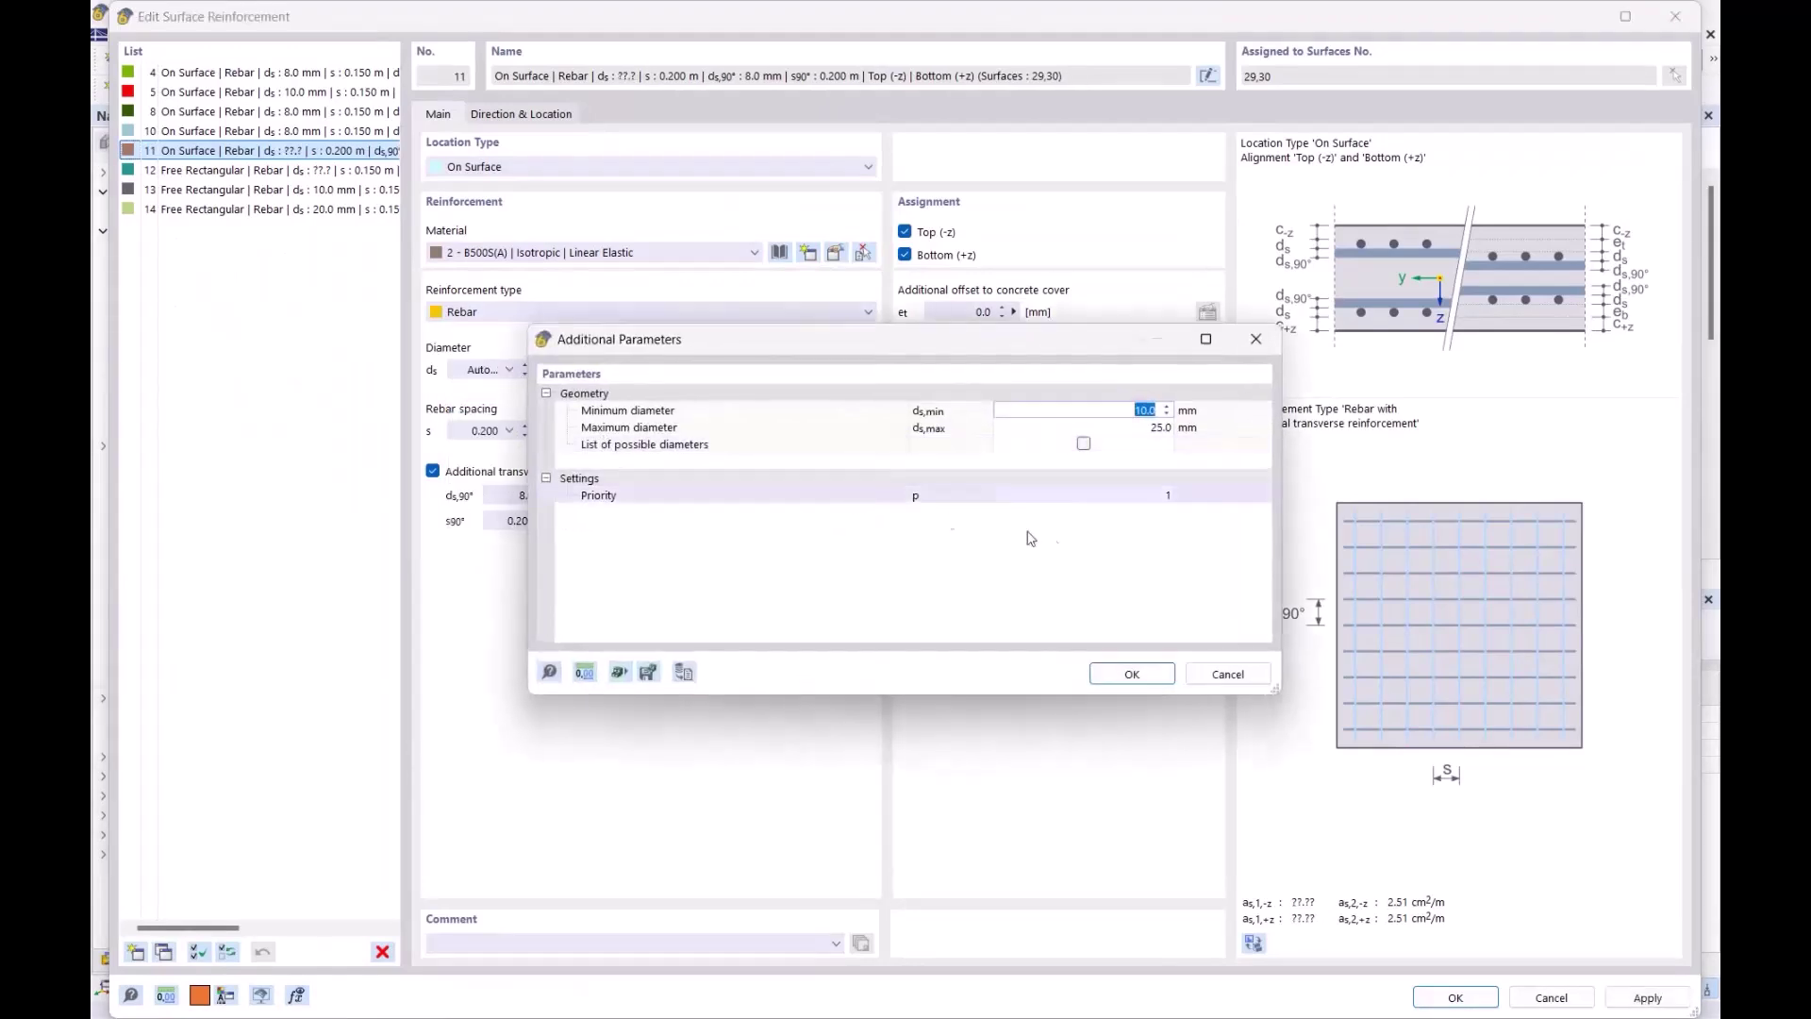
click(1129, 674)
click(519, 496)
click(514, 510)
key(Return)
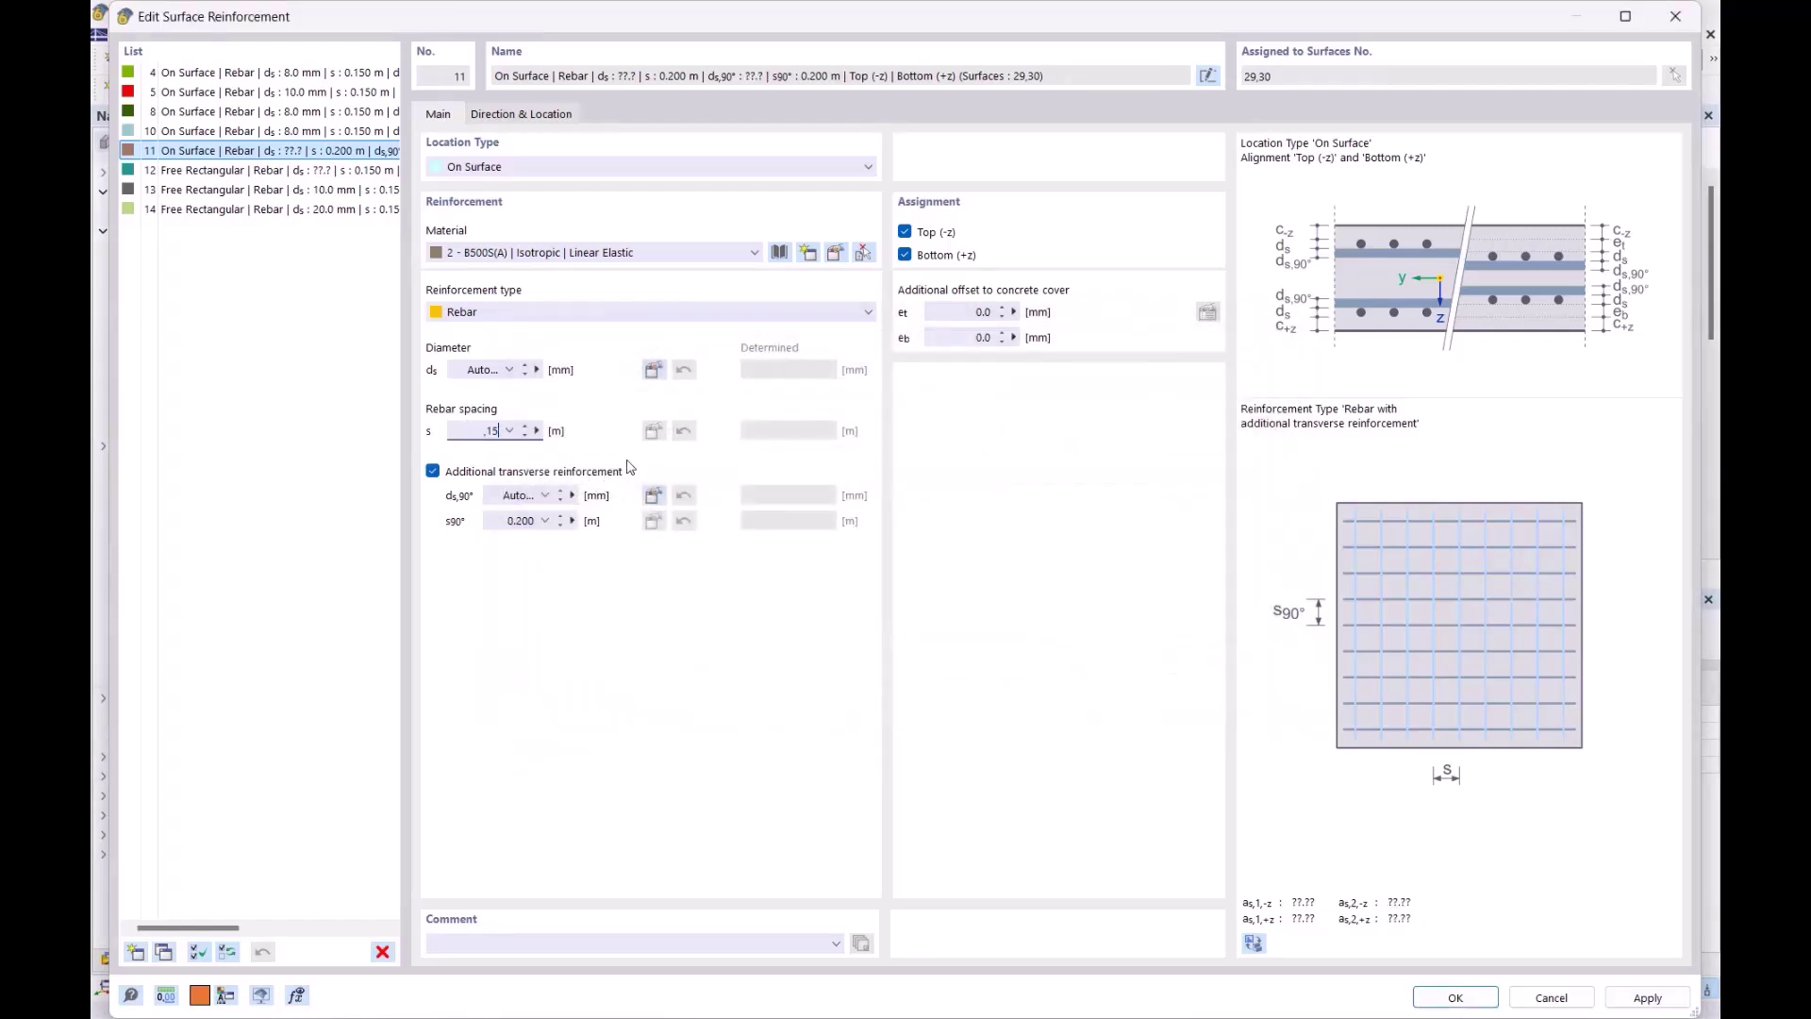
Set the rebar spacing of surface 30's reinforcement to 0.15 m and confirm the reinforcement and surface edits
click(507, 524)
click(1455, 997)
click(998, 626)
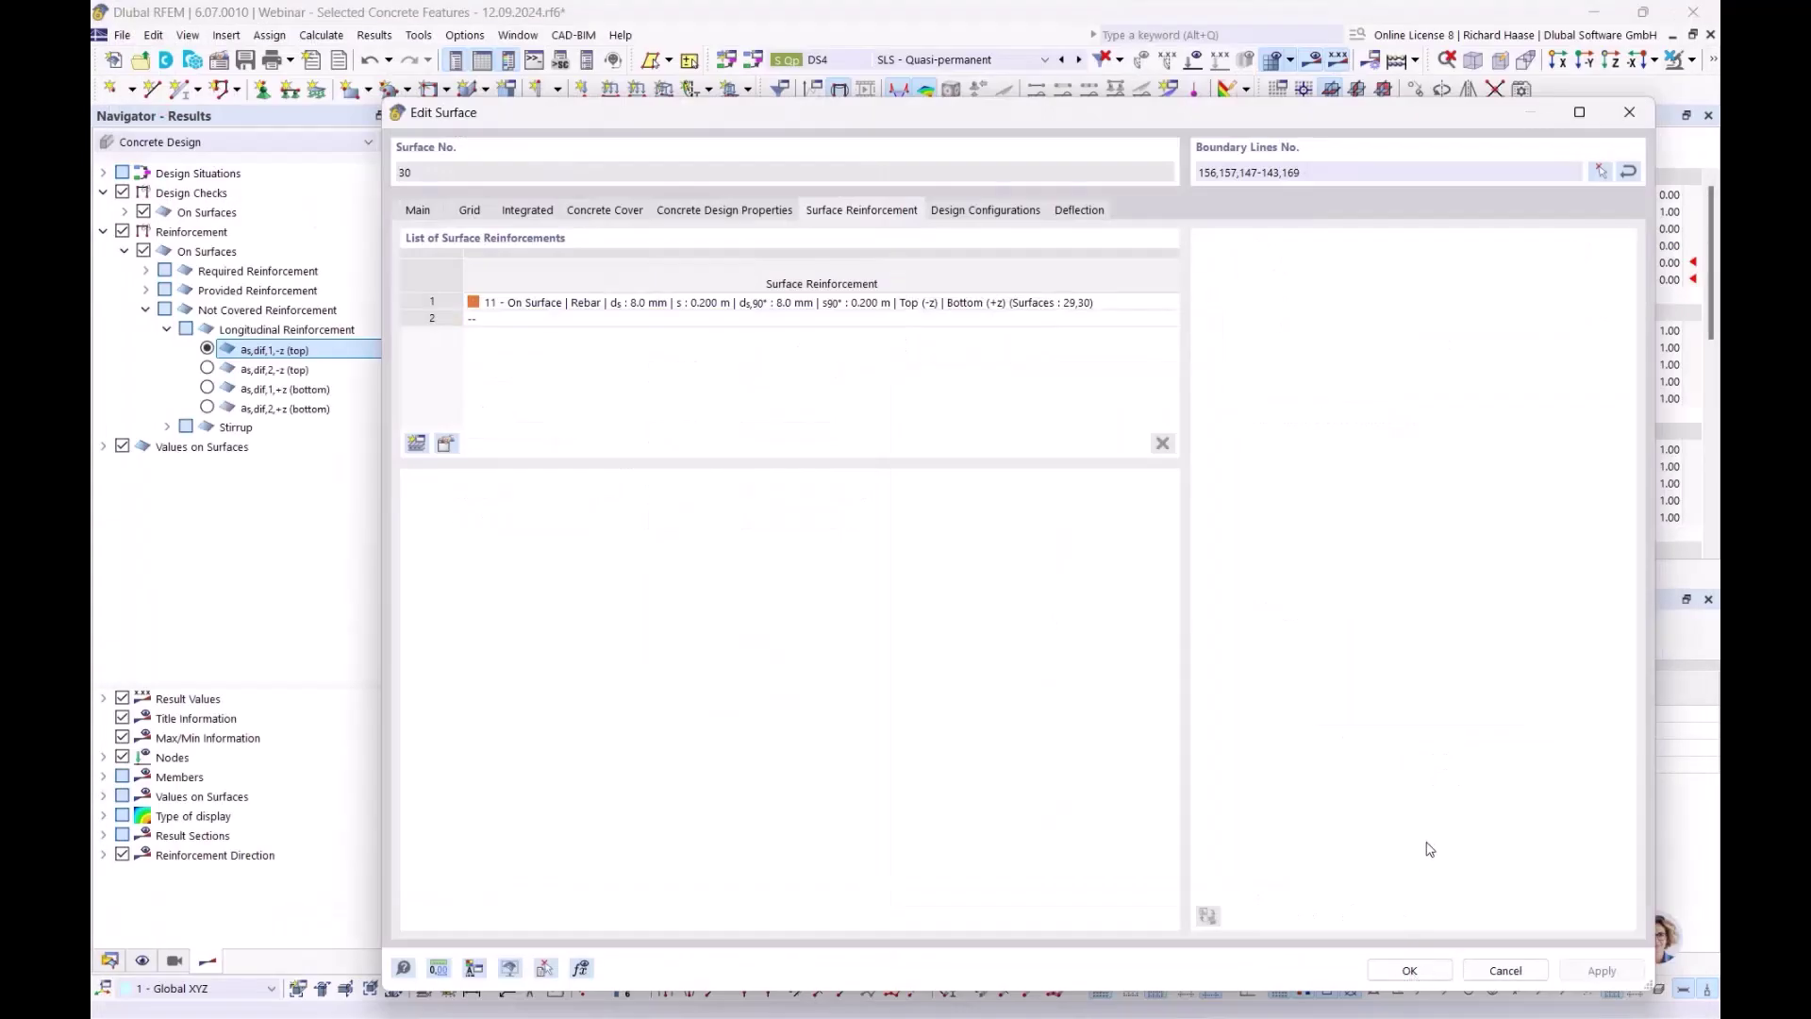
click(1409, 969)
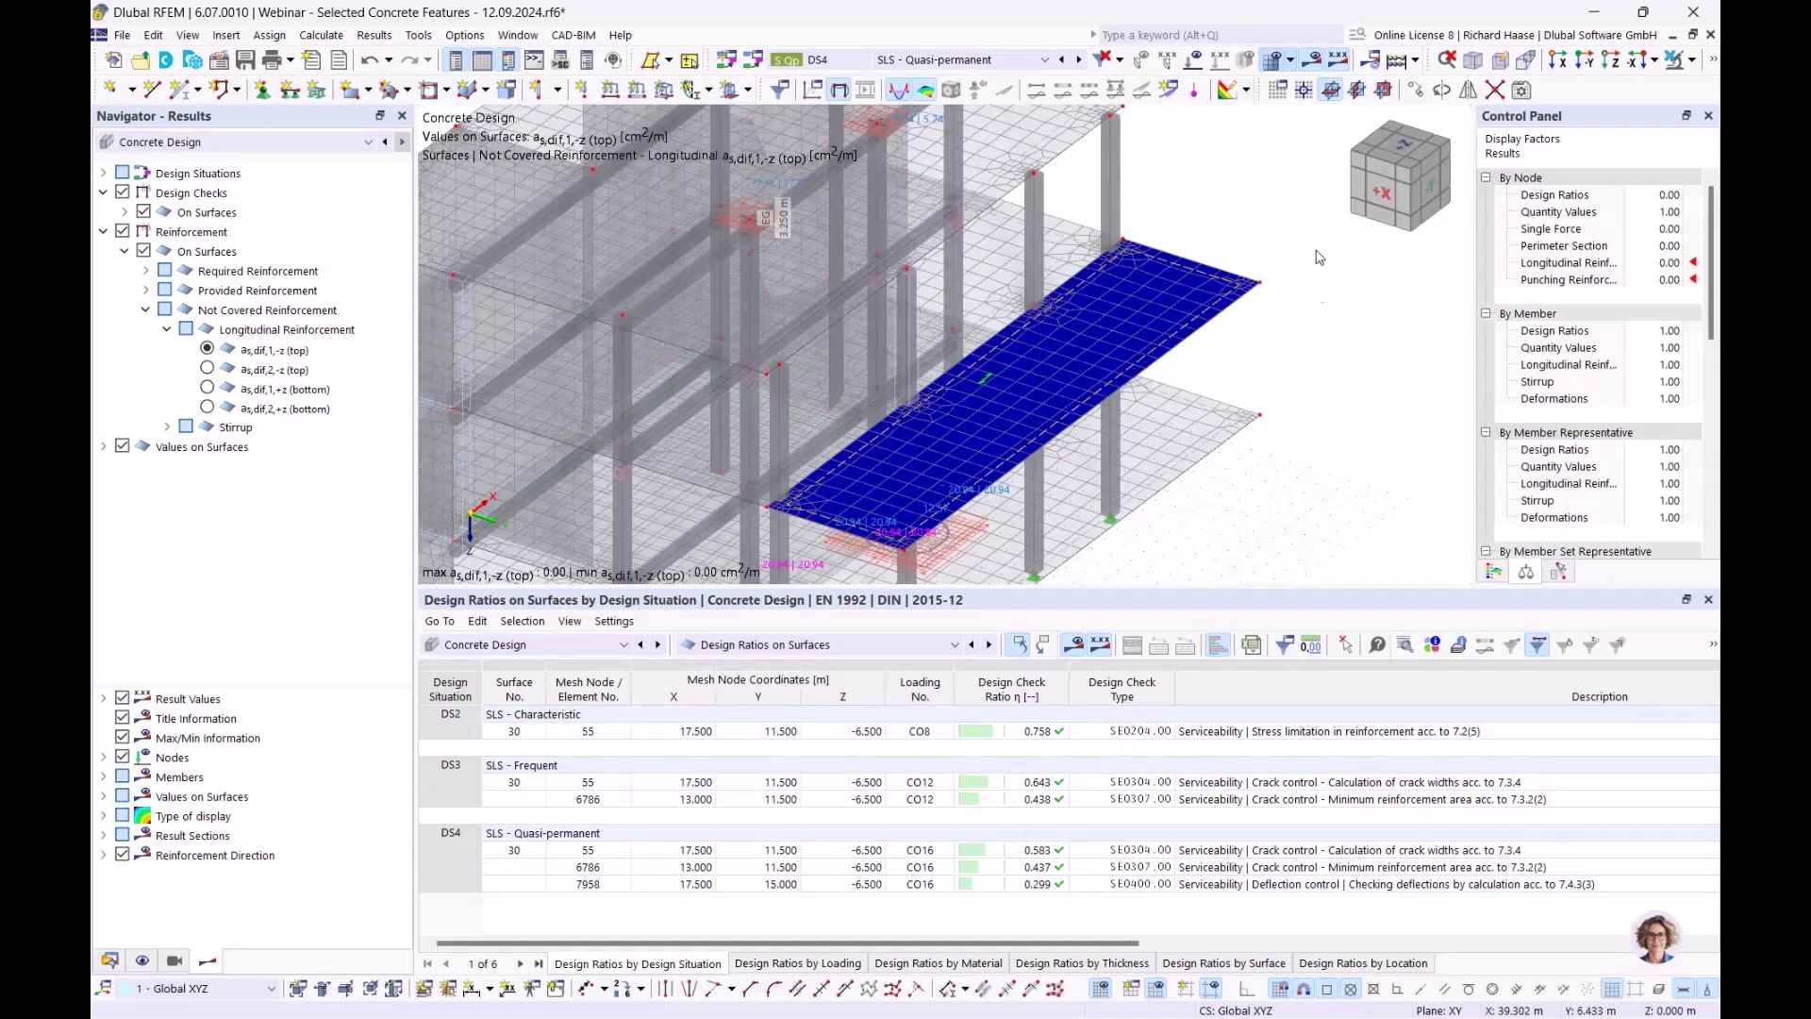
Display the static analysis deformation uZ for design situation DS4, SLS - Quasi-permanent, on the model
scroll(1381, 334, down, 1)
middle_drag(1380, 333, 1129, 214)
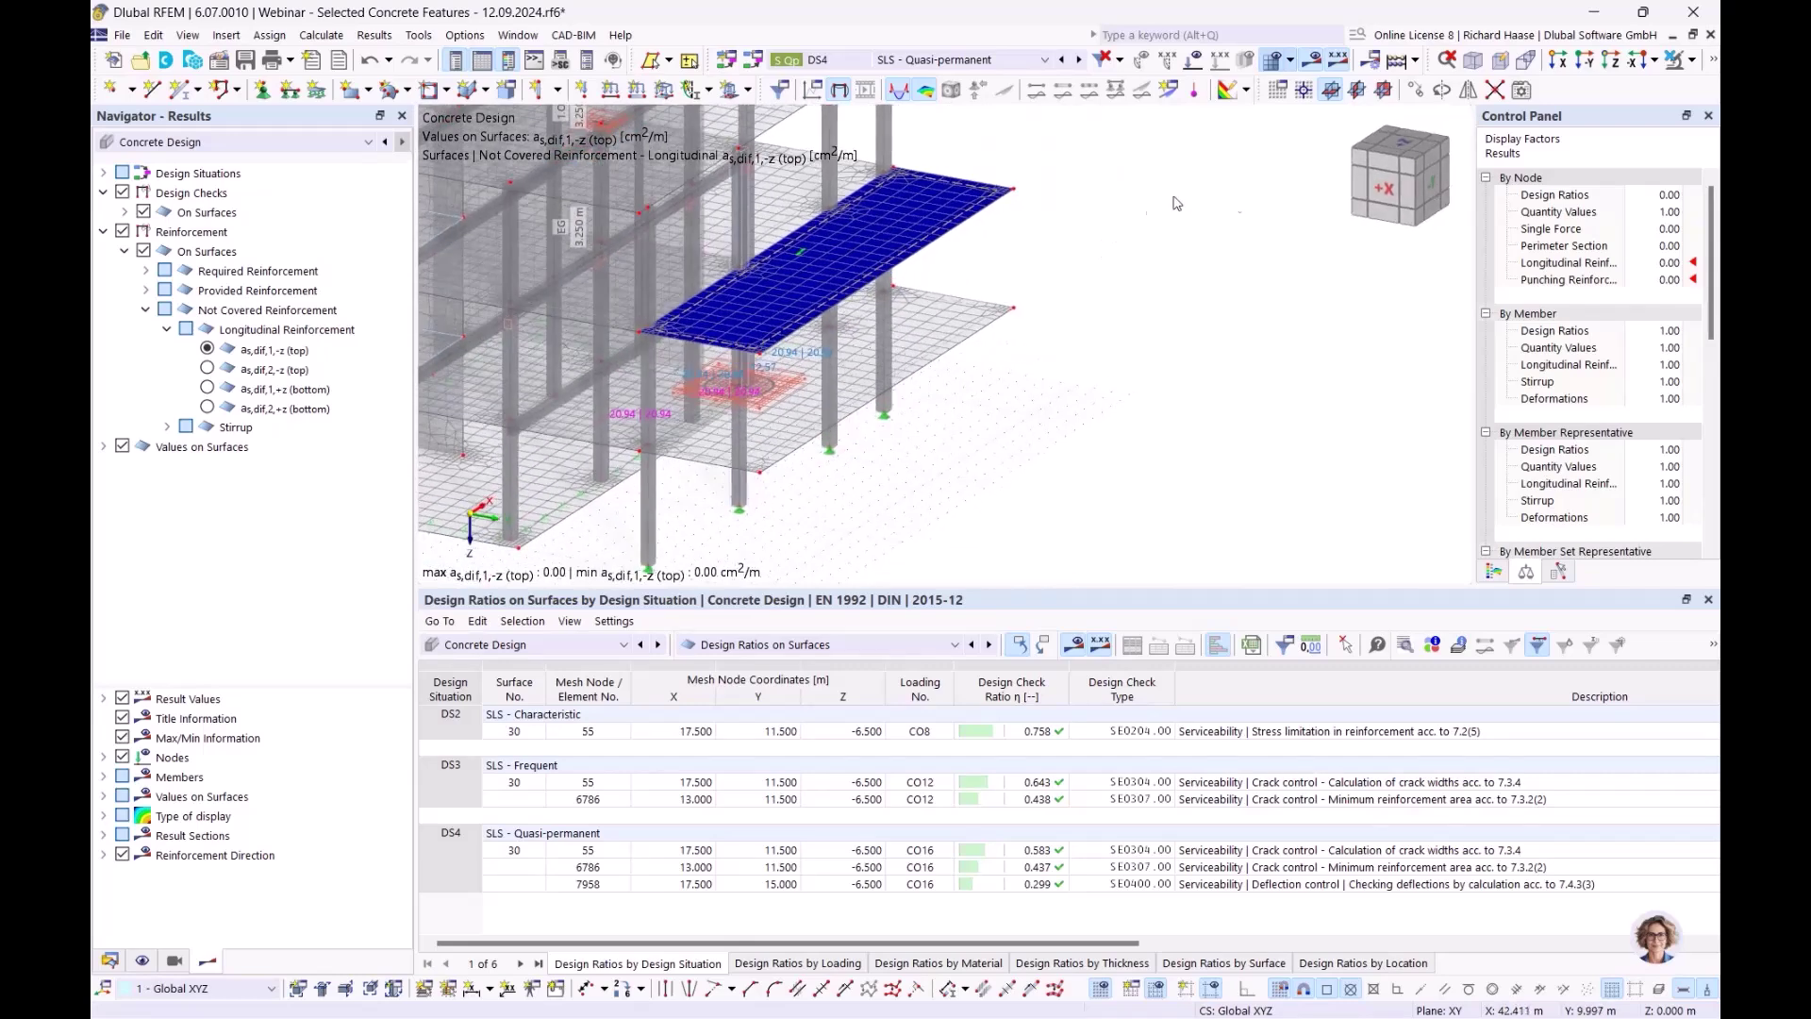
click(948, 59)
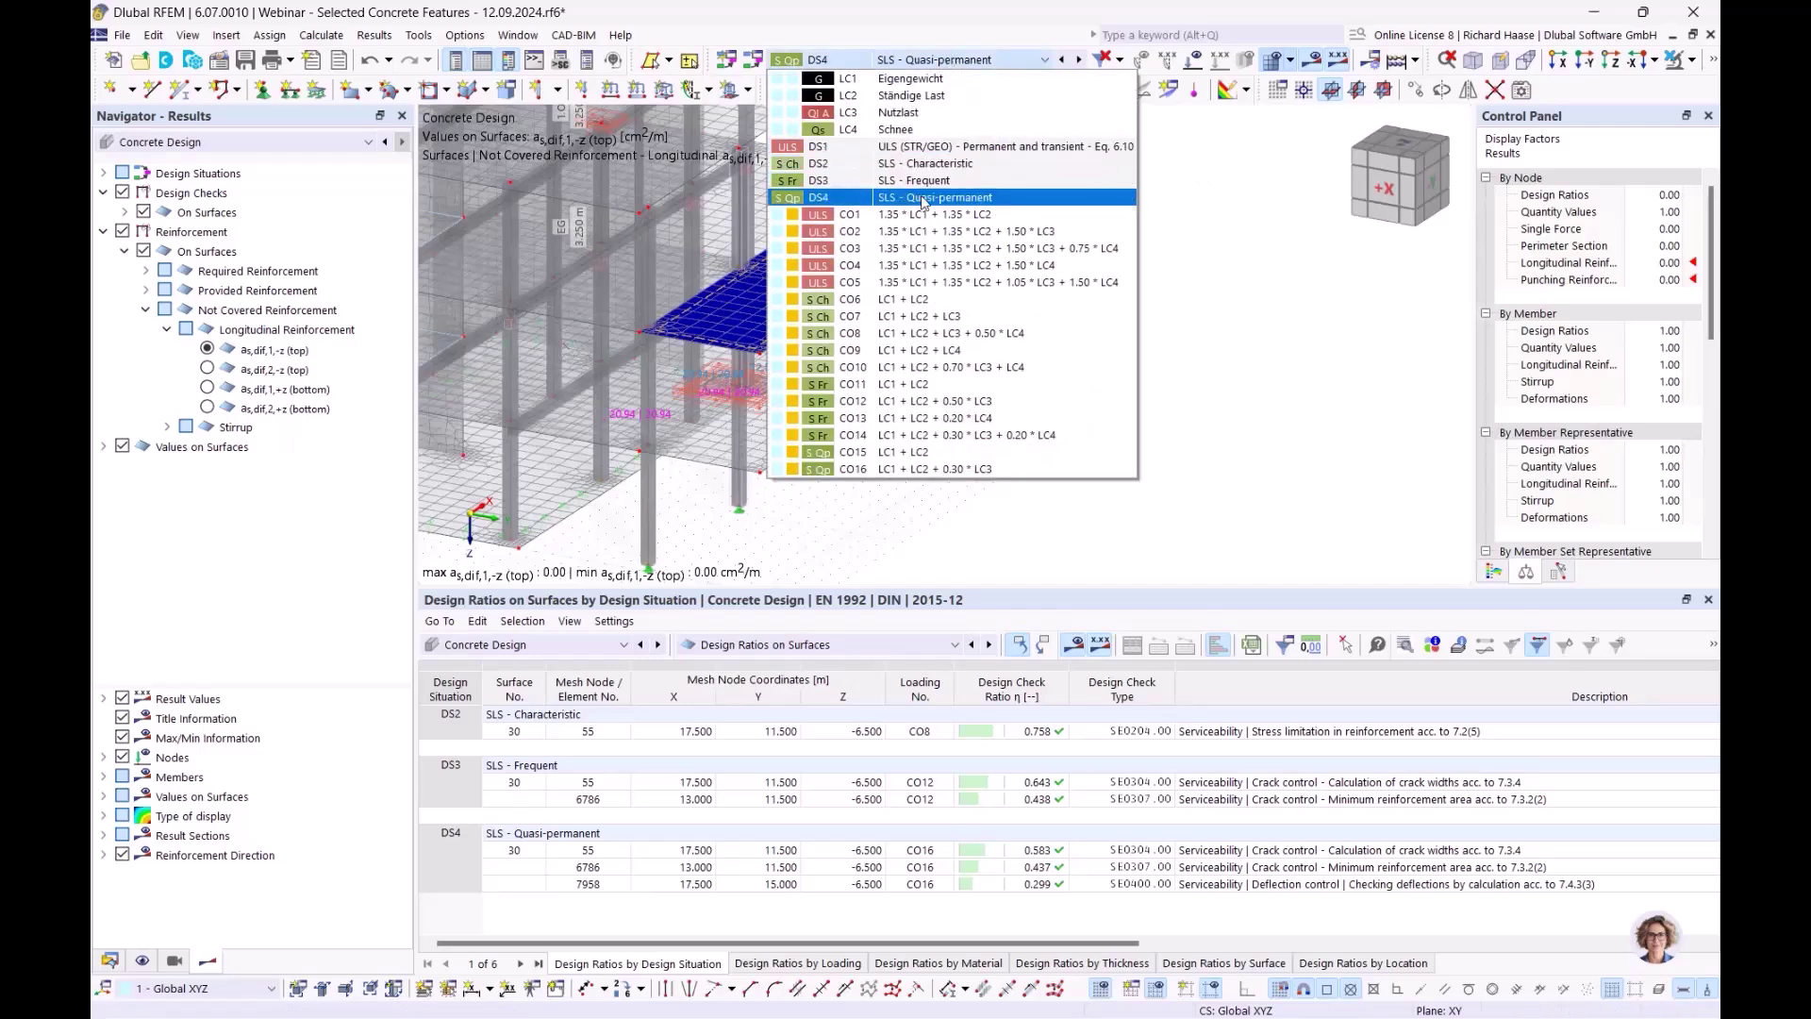
click(922, 198)
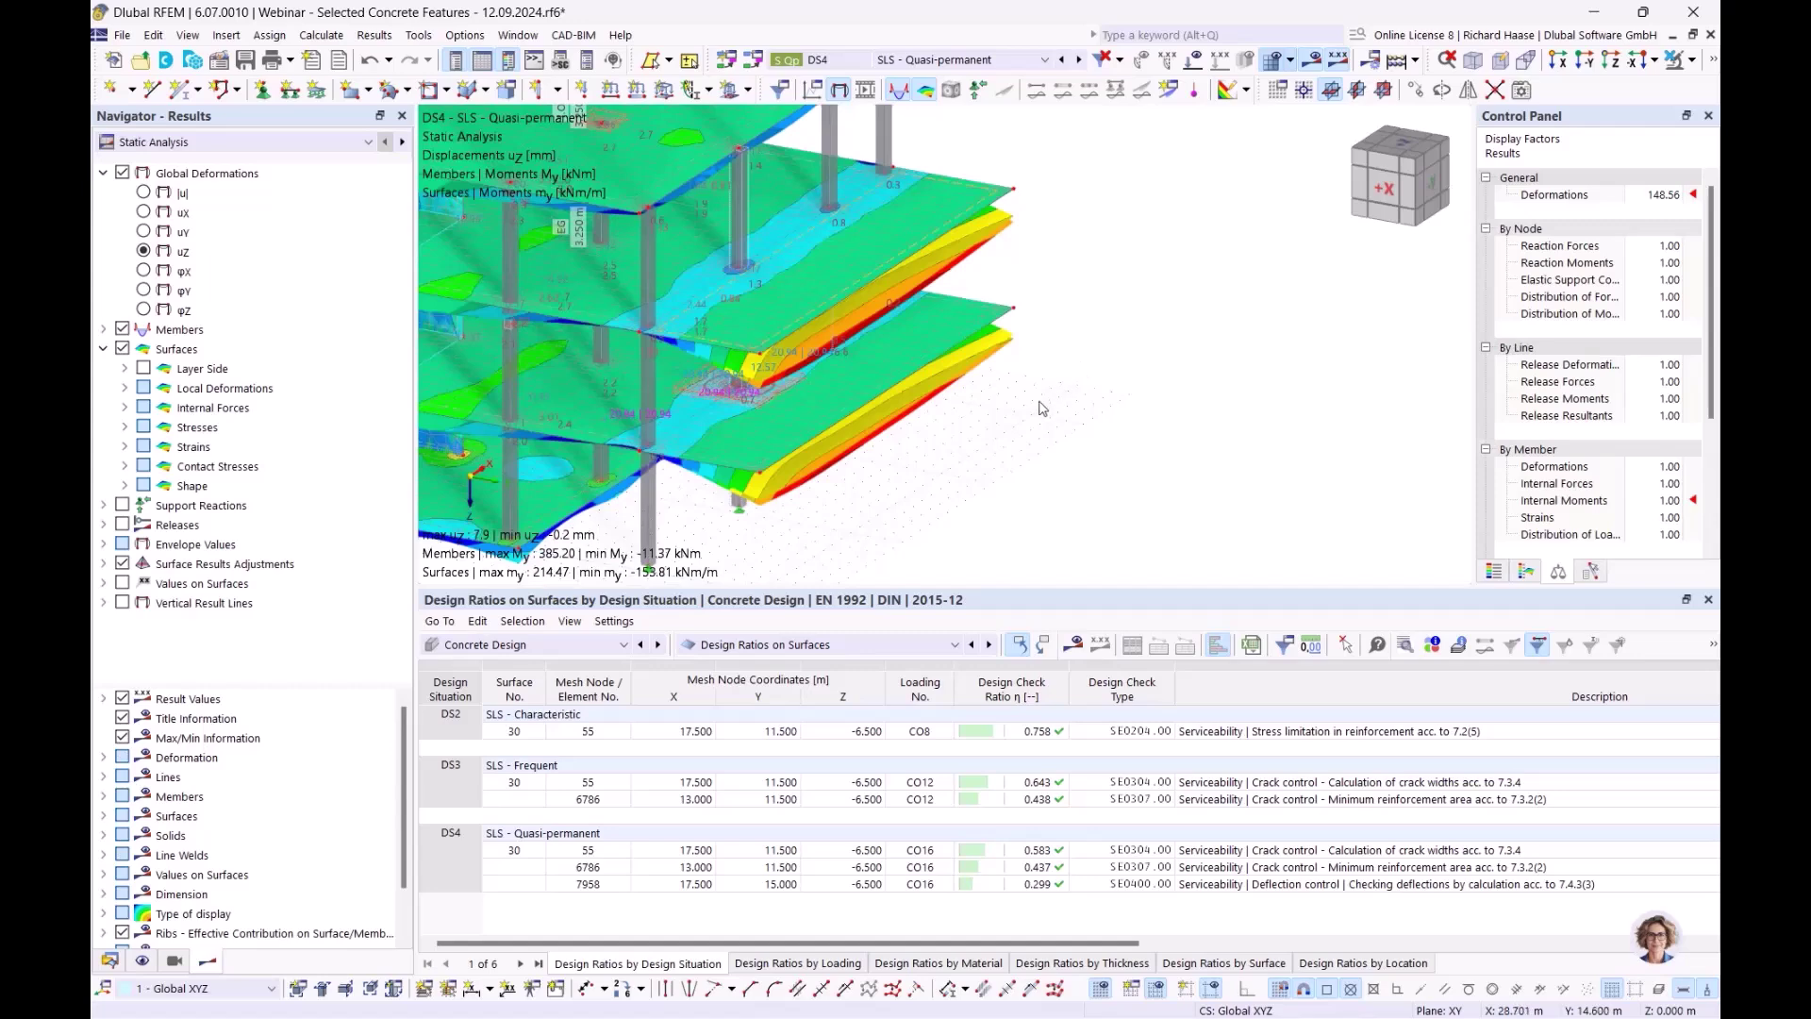
middle_drag(1040, 402, 1150, 362)
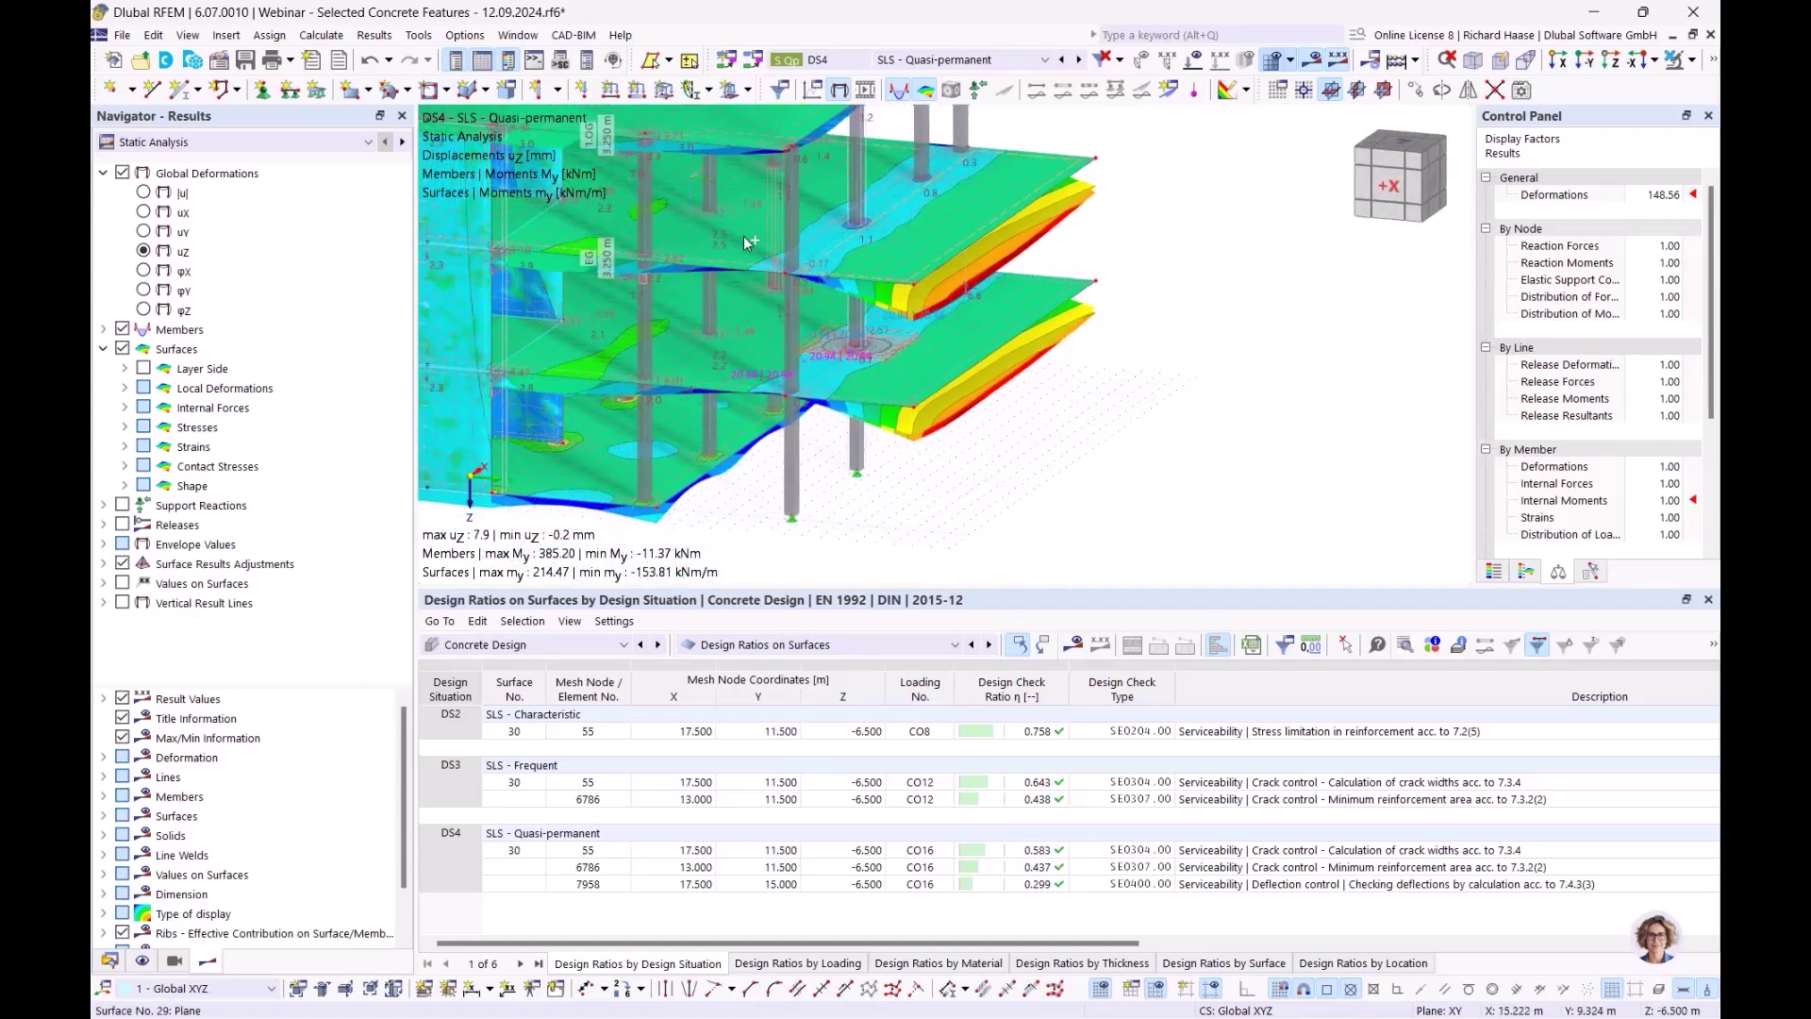
Isolate the floor slab containing surface 30 in visibility mode and inspect its cantilever edge deflection uZ
click(1692, 60)
click(1688, 88)
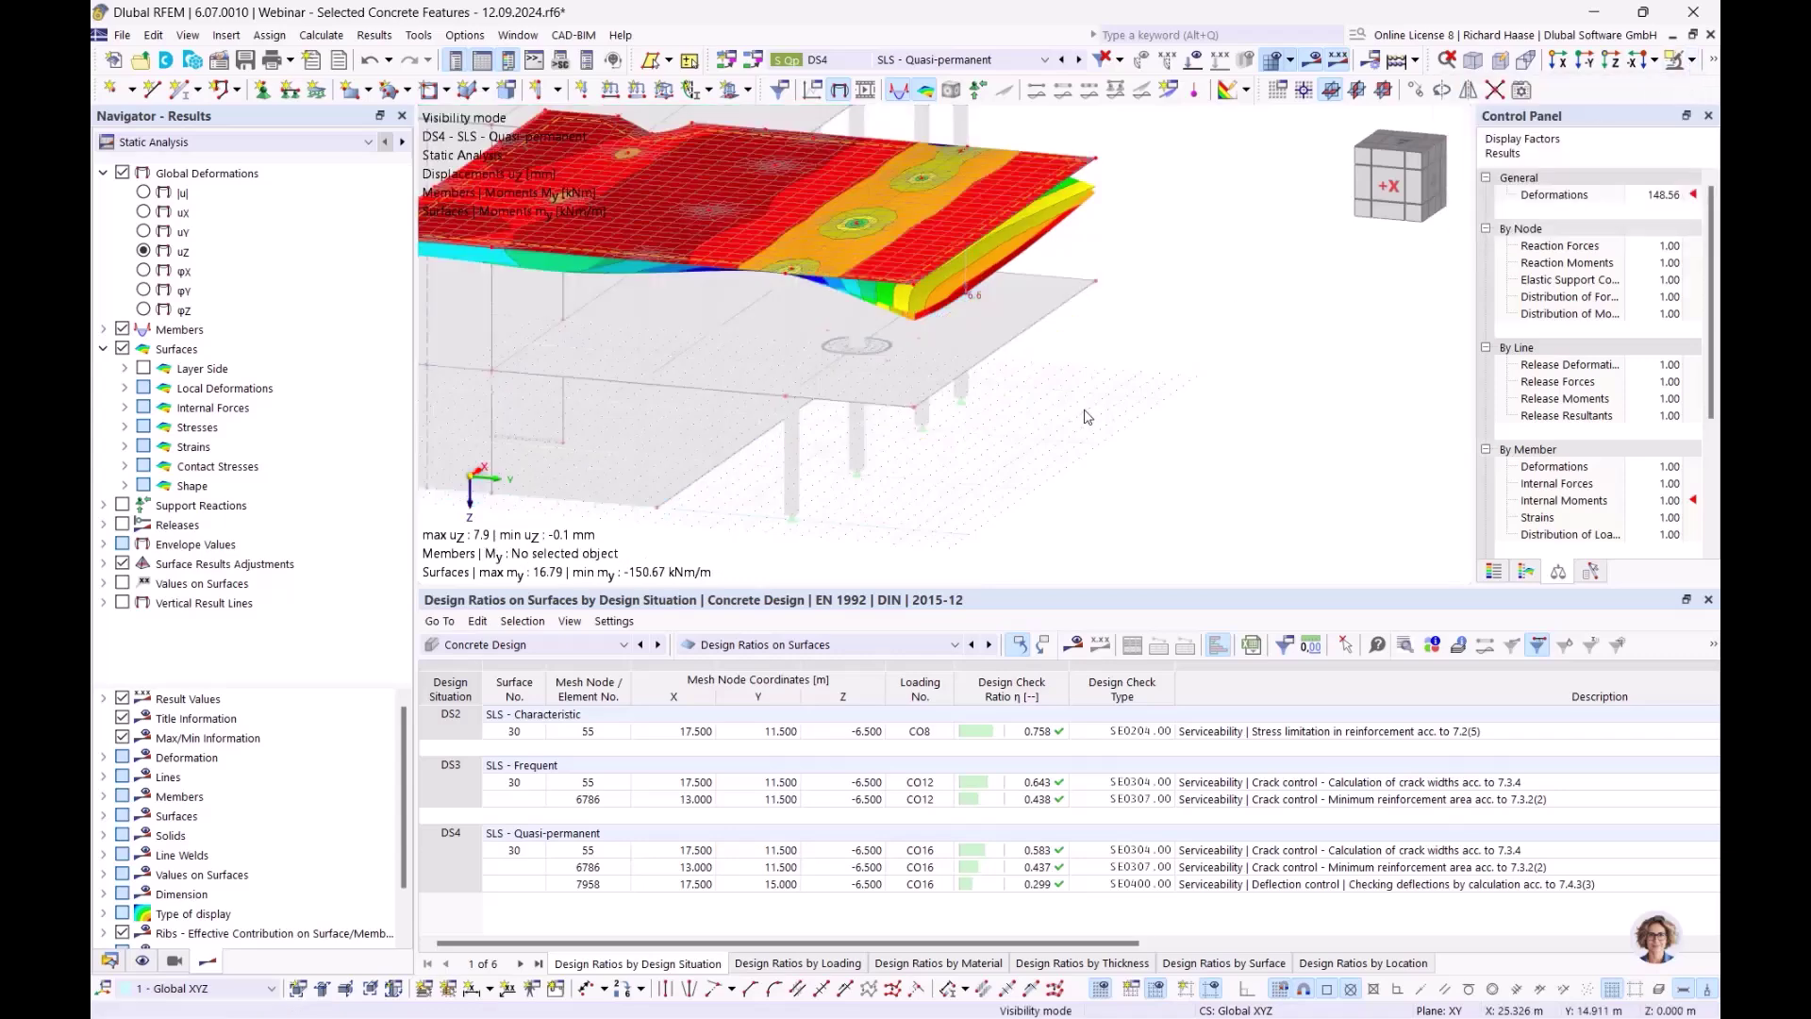
scroll(1025, 286, up, 3)
ctrl+middle_drag(1025, 286, 991, 272)
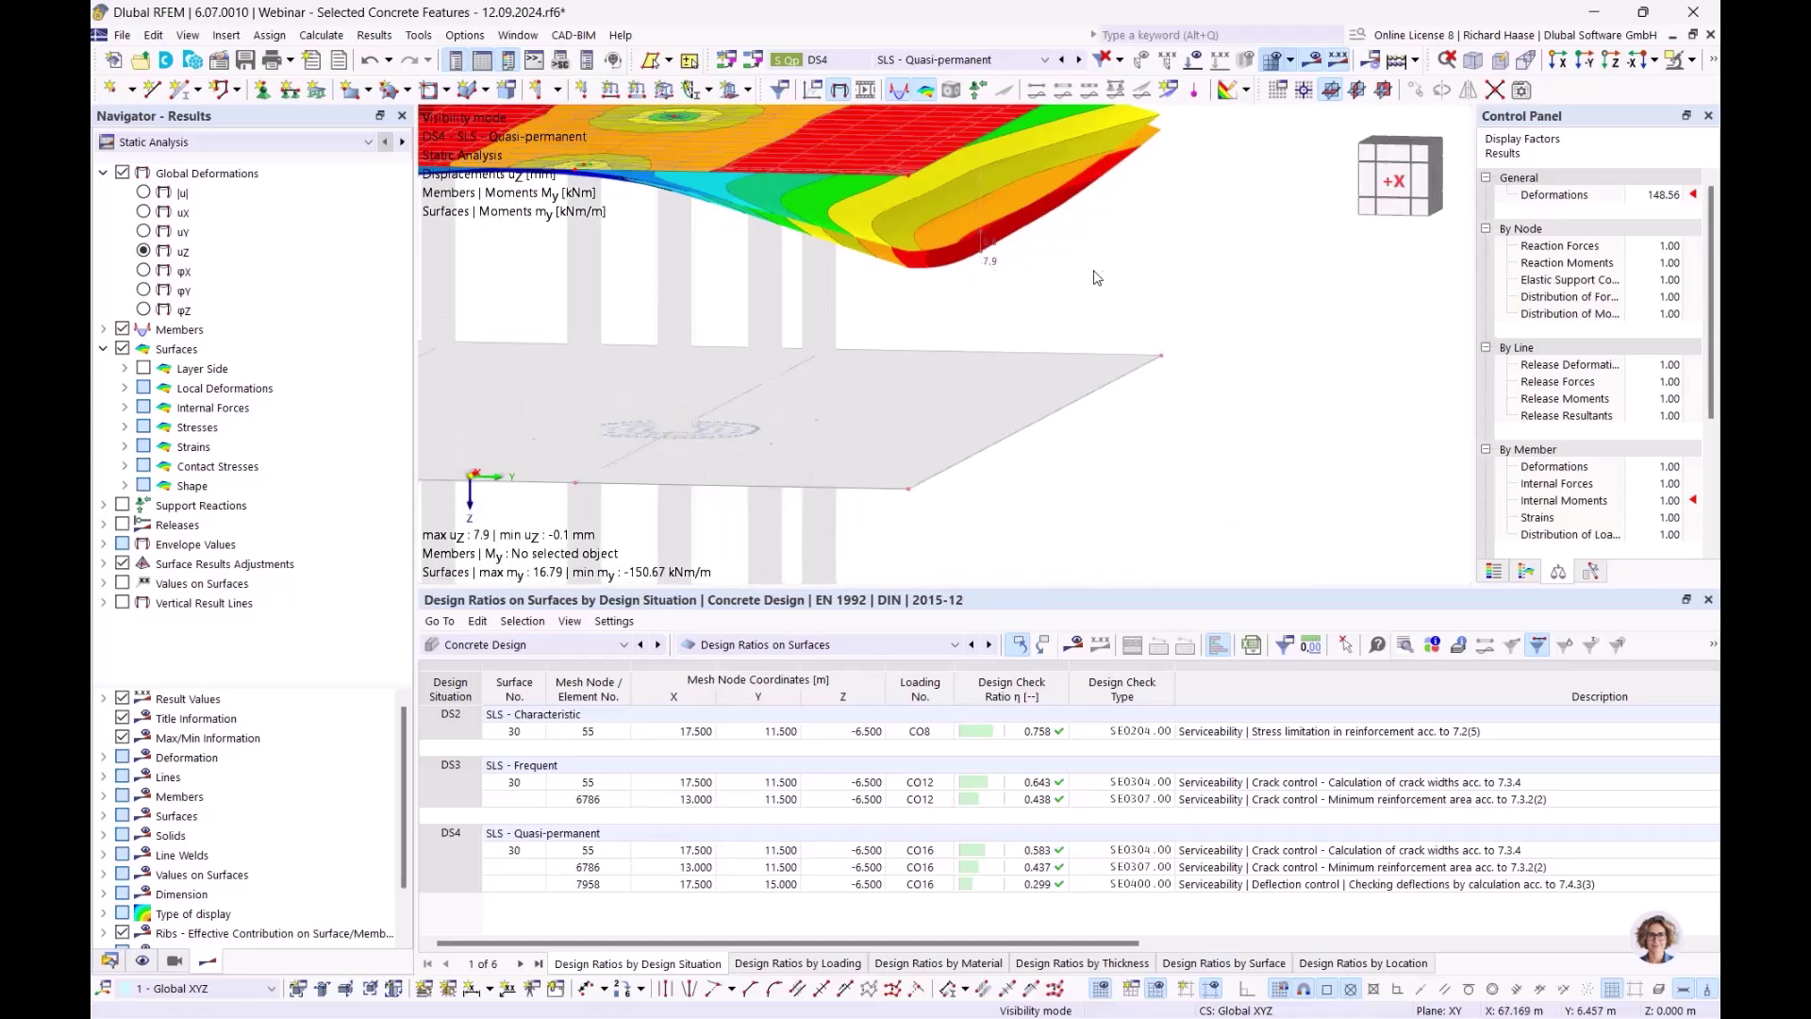
ctrl+middle_drag(1089, 283, 1012, 313)
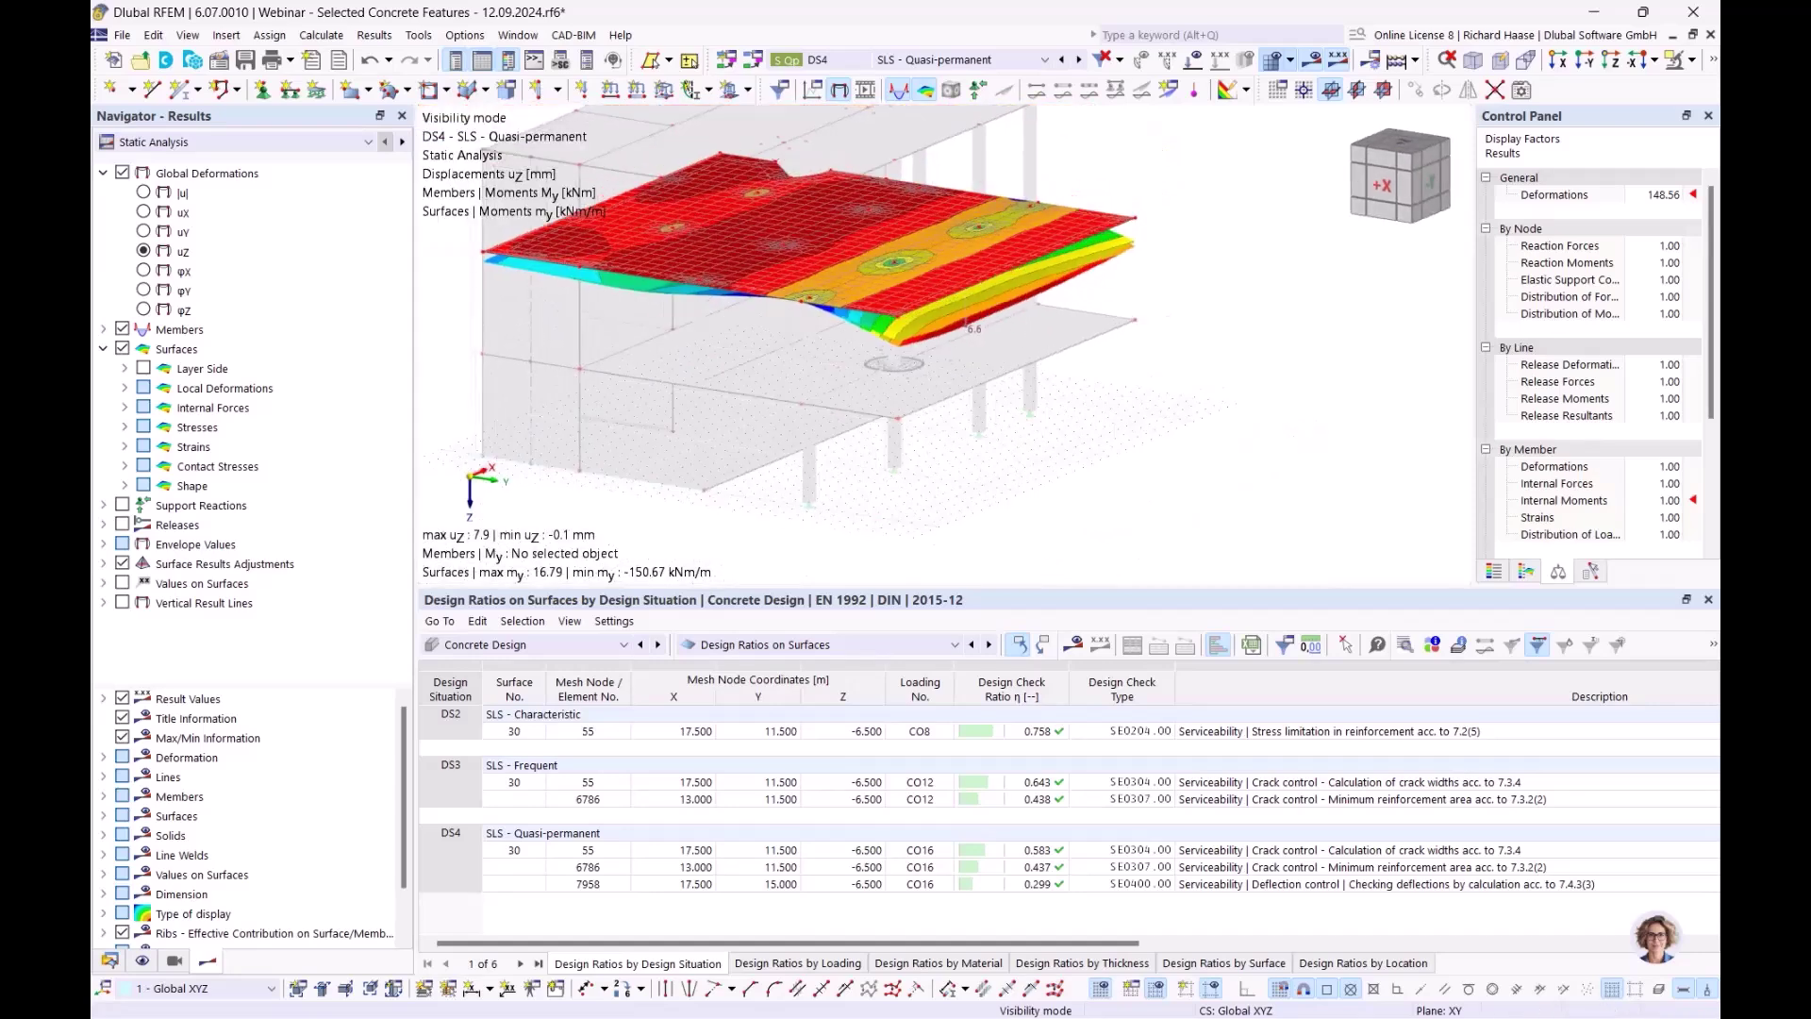
Disable the resistance of concrete between cracks (tension stiffening effect) in the Standard serviceability configuration and recalculate the concrete design
click(111, 961)
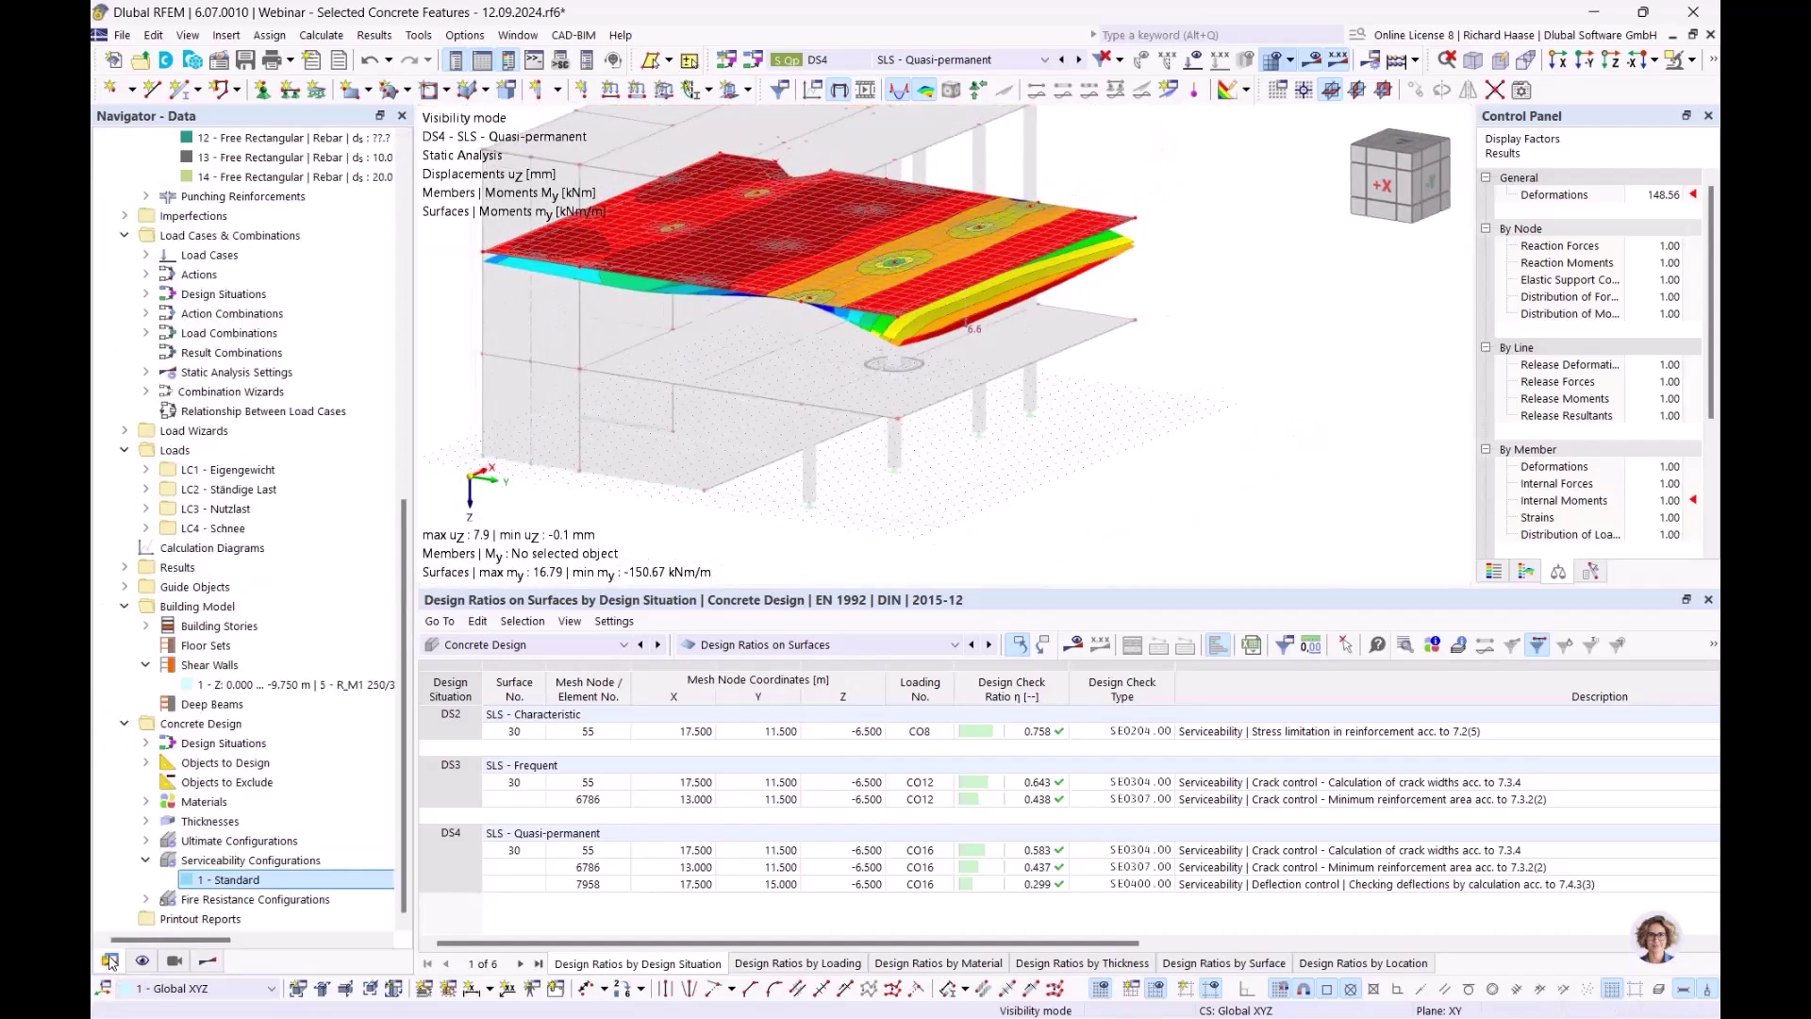
double_click(232, 879)
scroll(694, 536, down, 6)
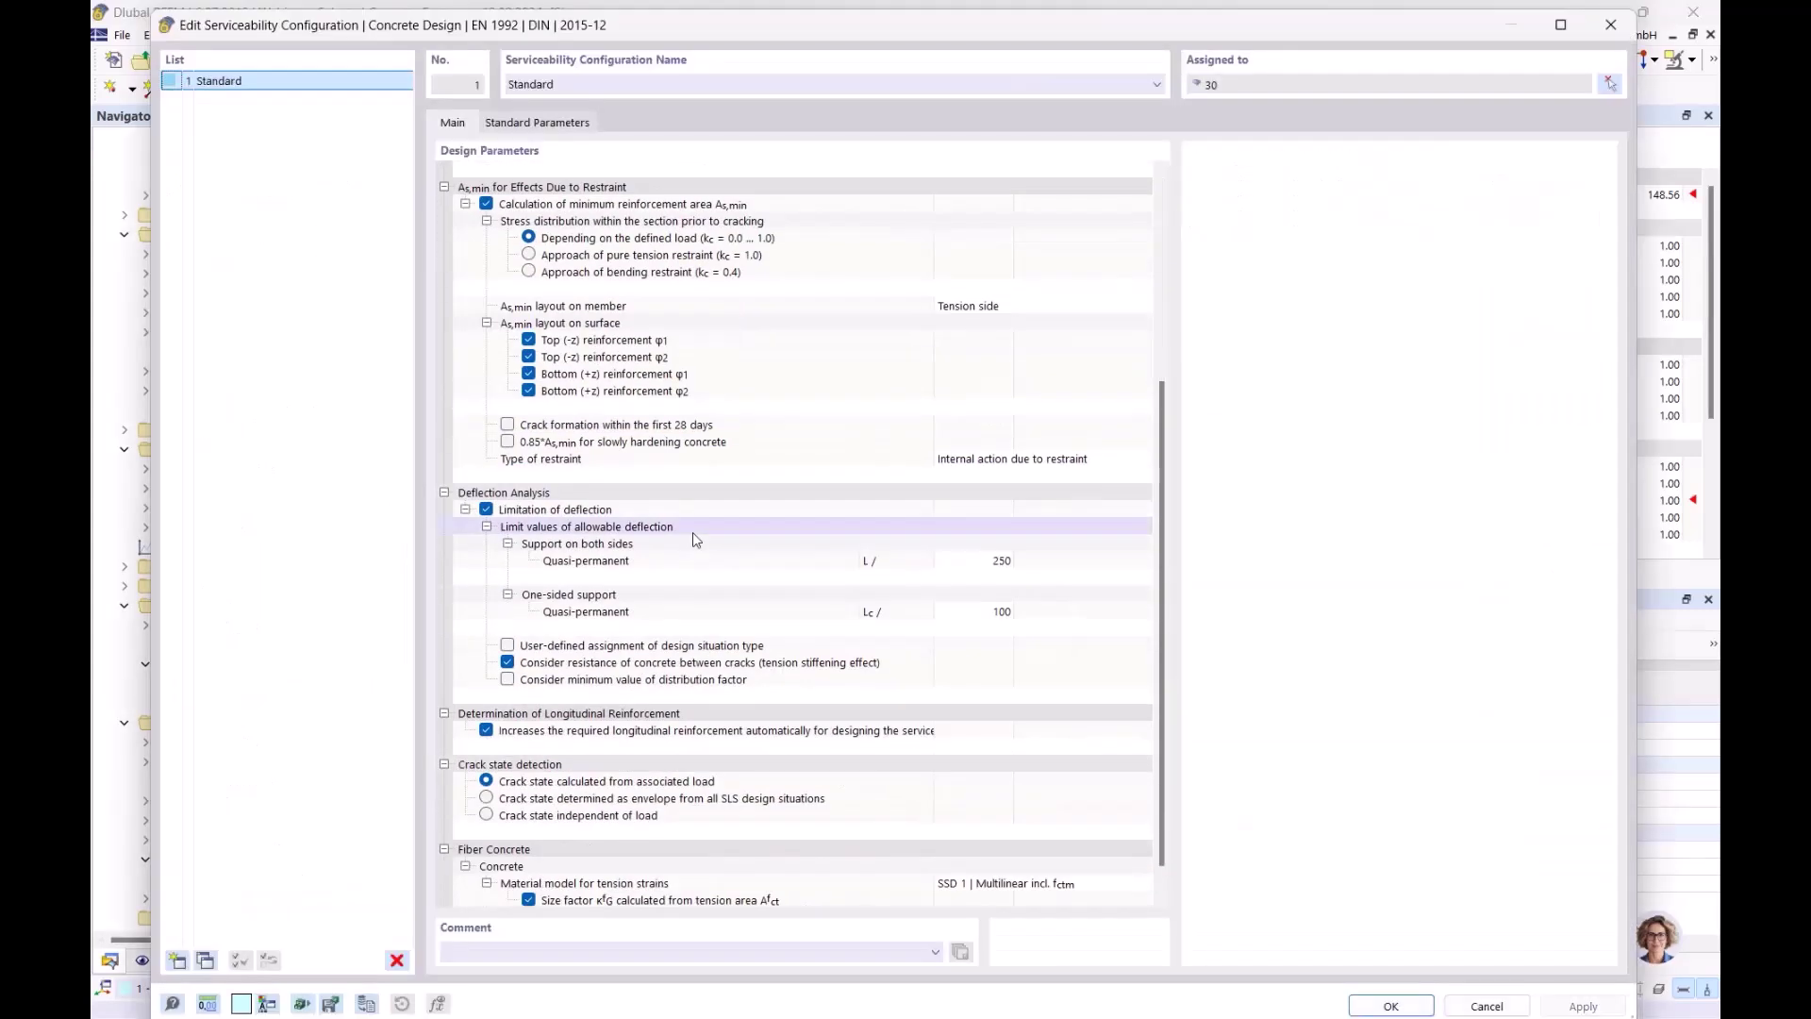
click(509, 664)
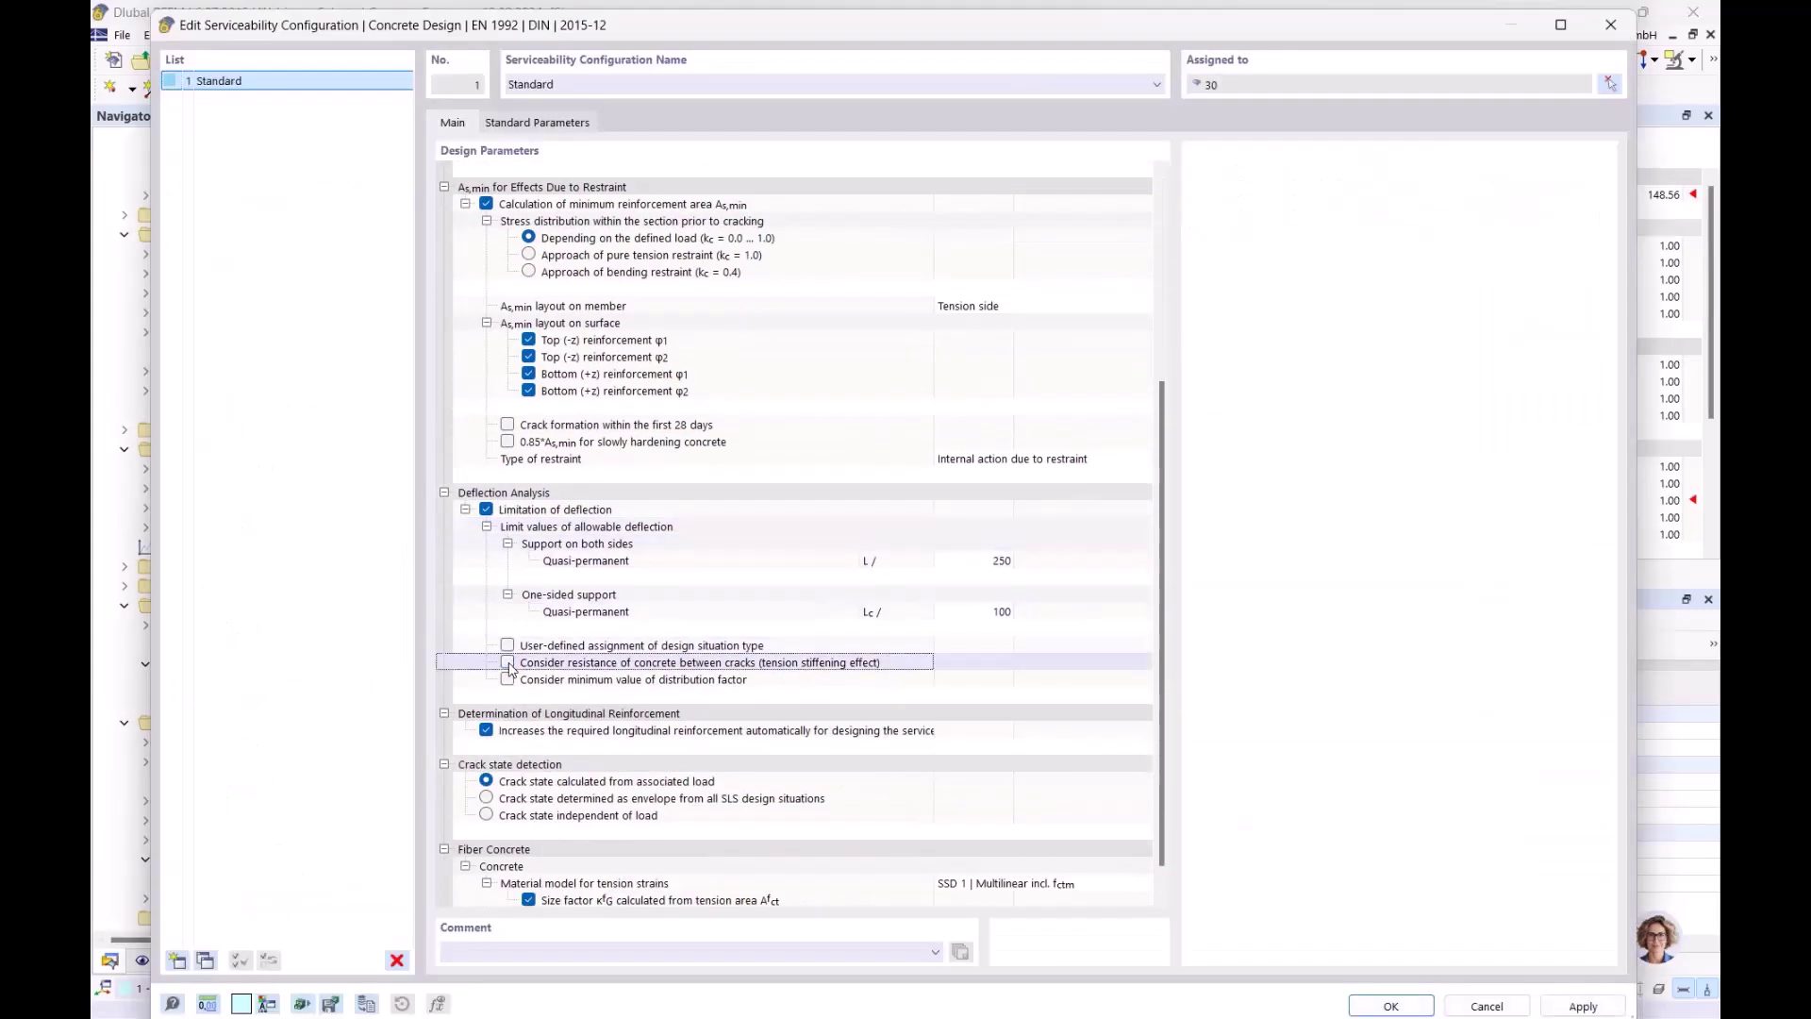
click(1389, 1006)
click(1009, 628)
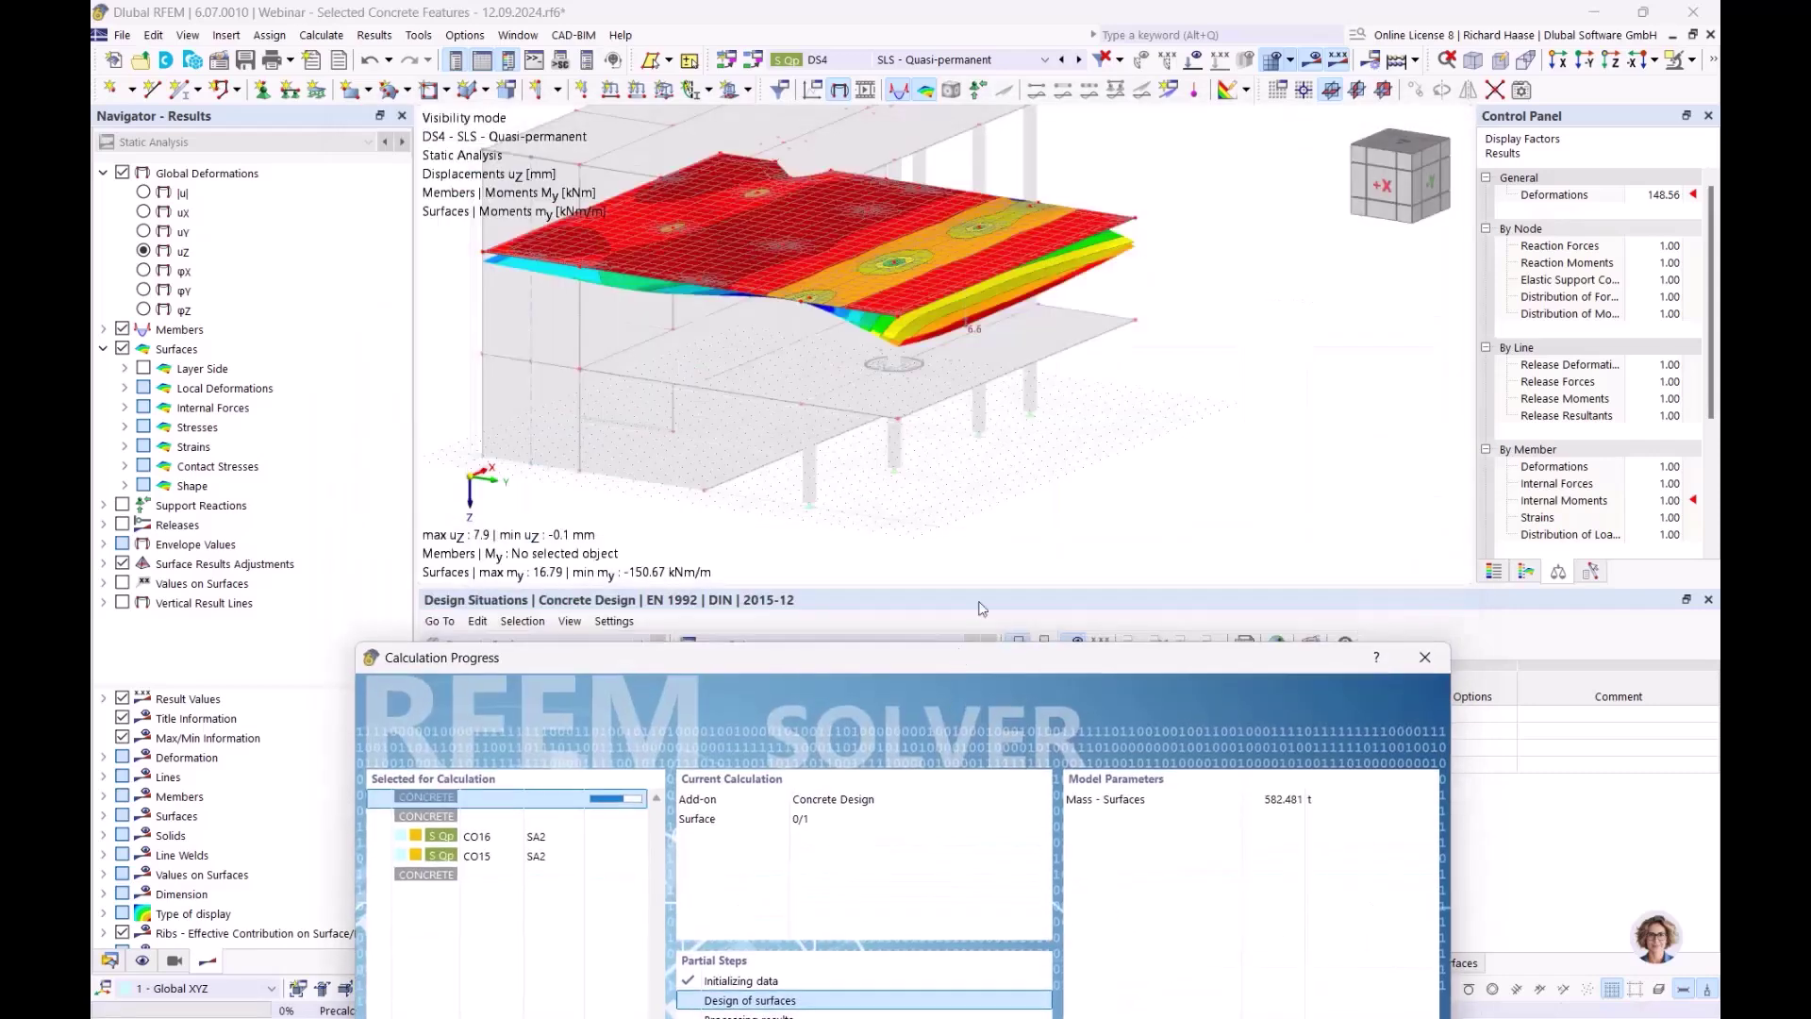
drag(956, 657, 976, 268)
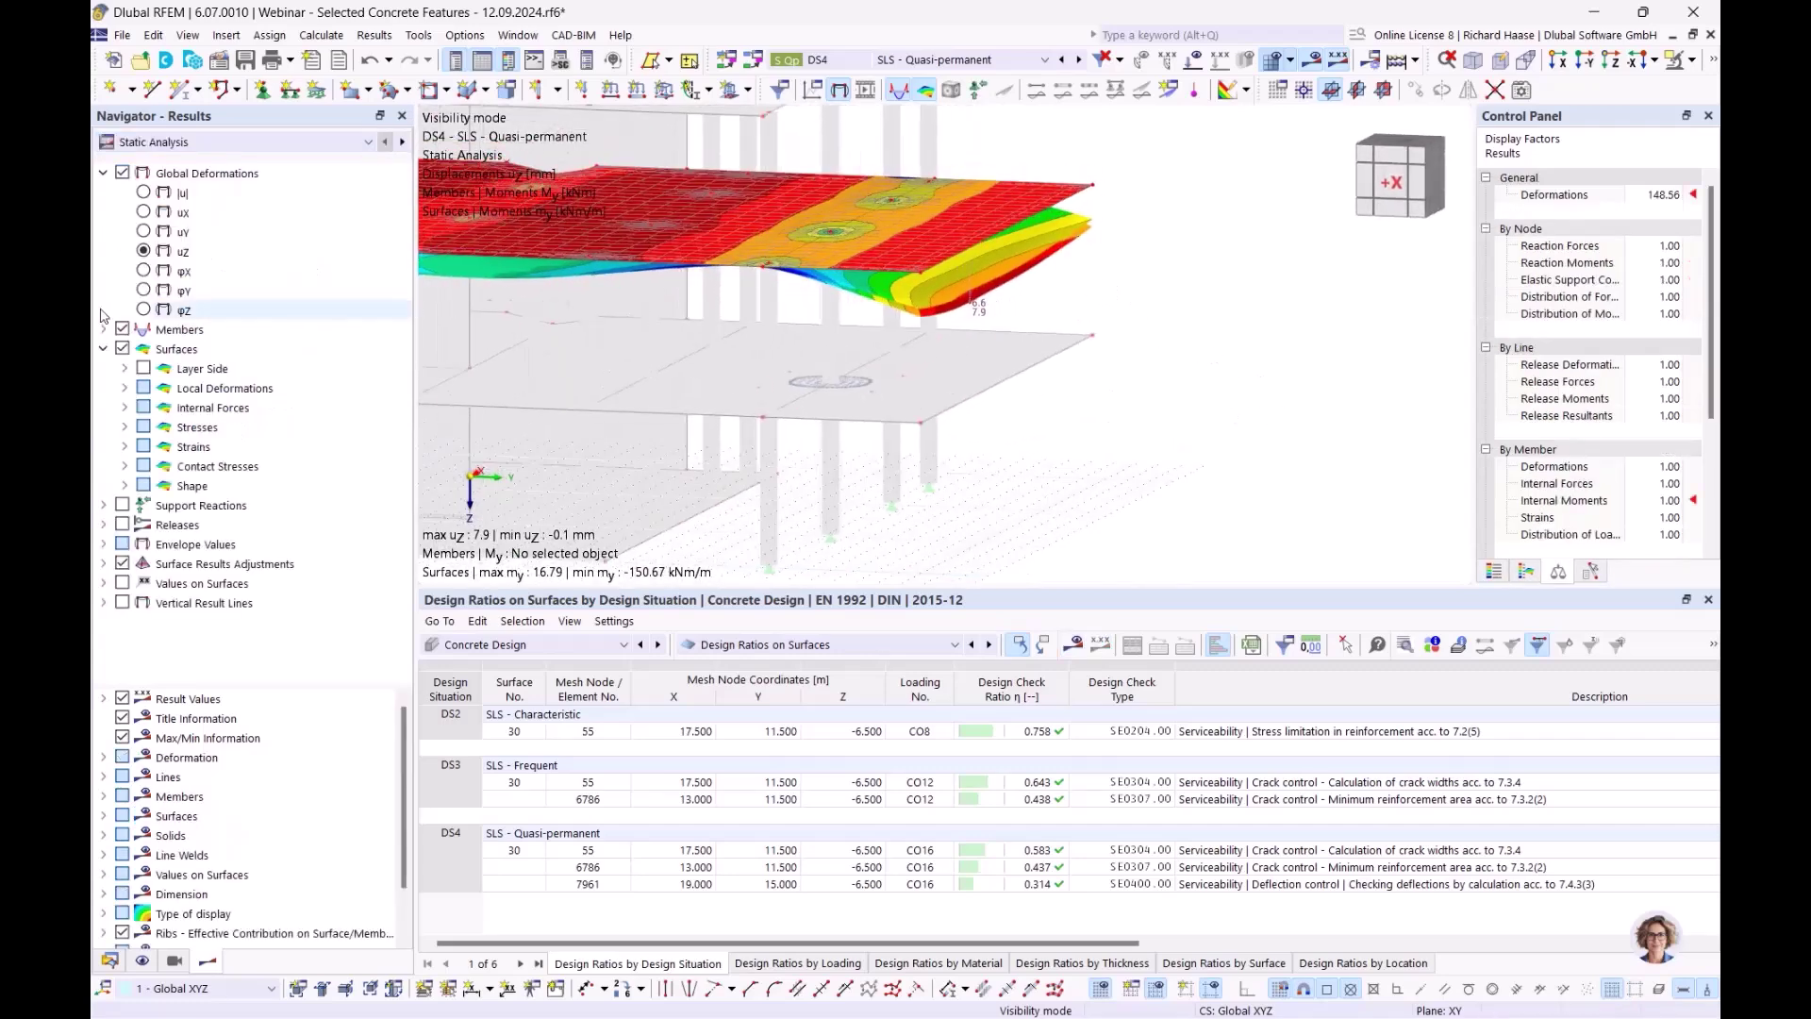
Enable creep and shrinkage in the time-dependent properties of concrete material C30/37, confirm, and recalculate the concrete design
click(111, 960)
scroll(254, 283, up, 12)
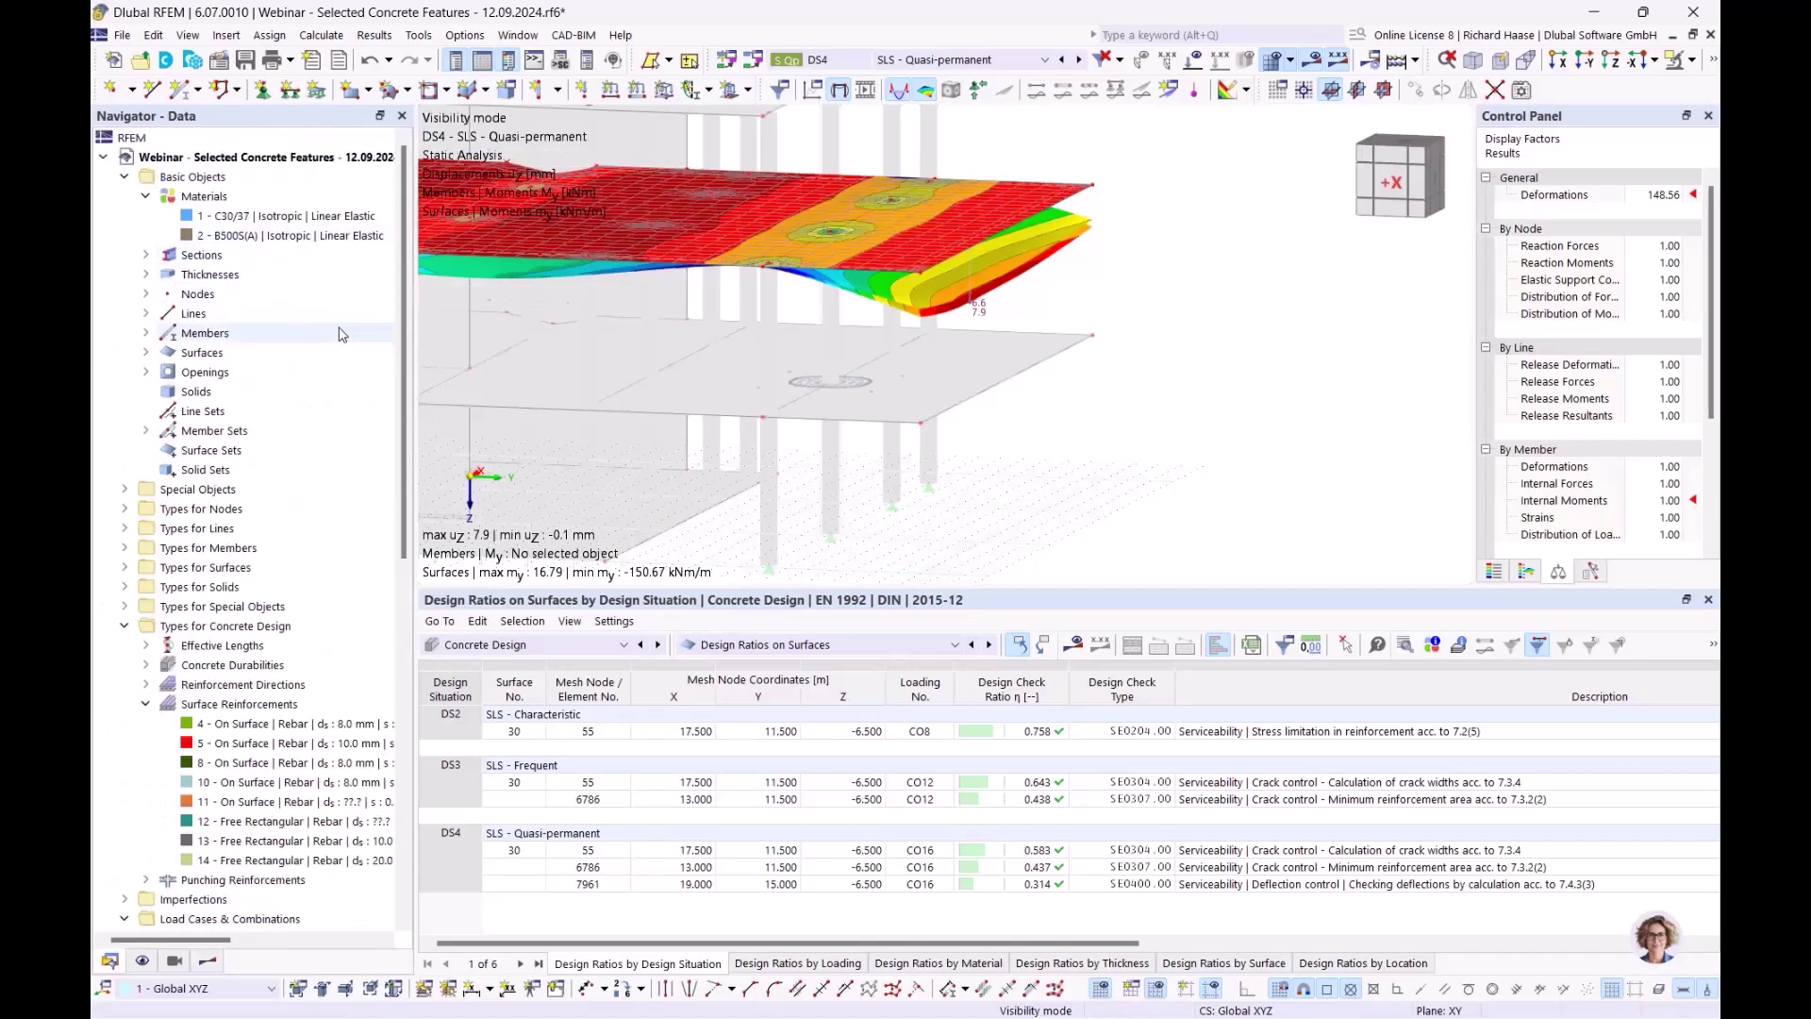
double_click(340, 217)
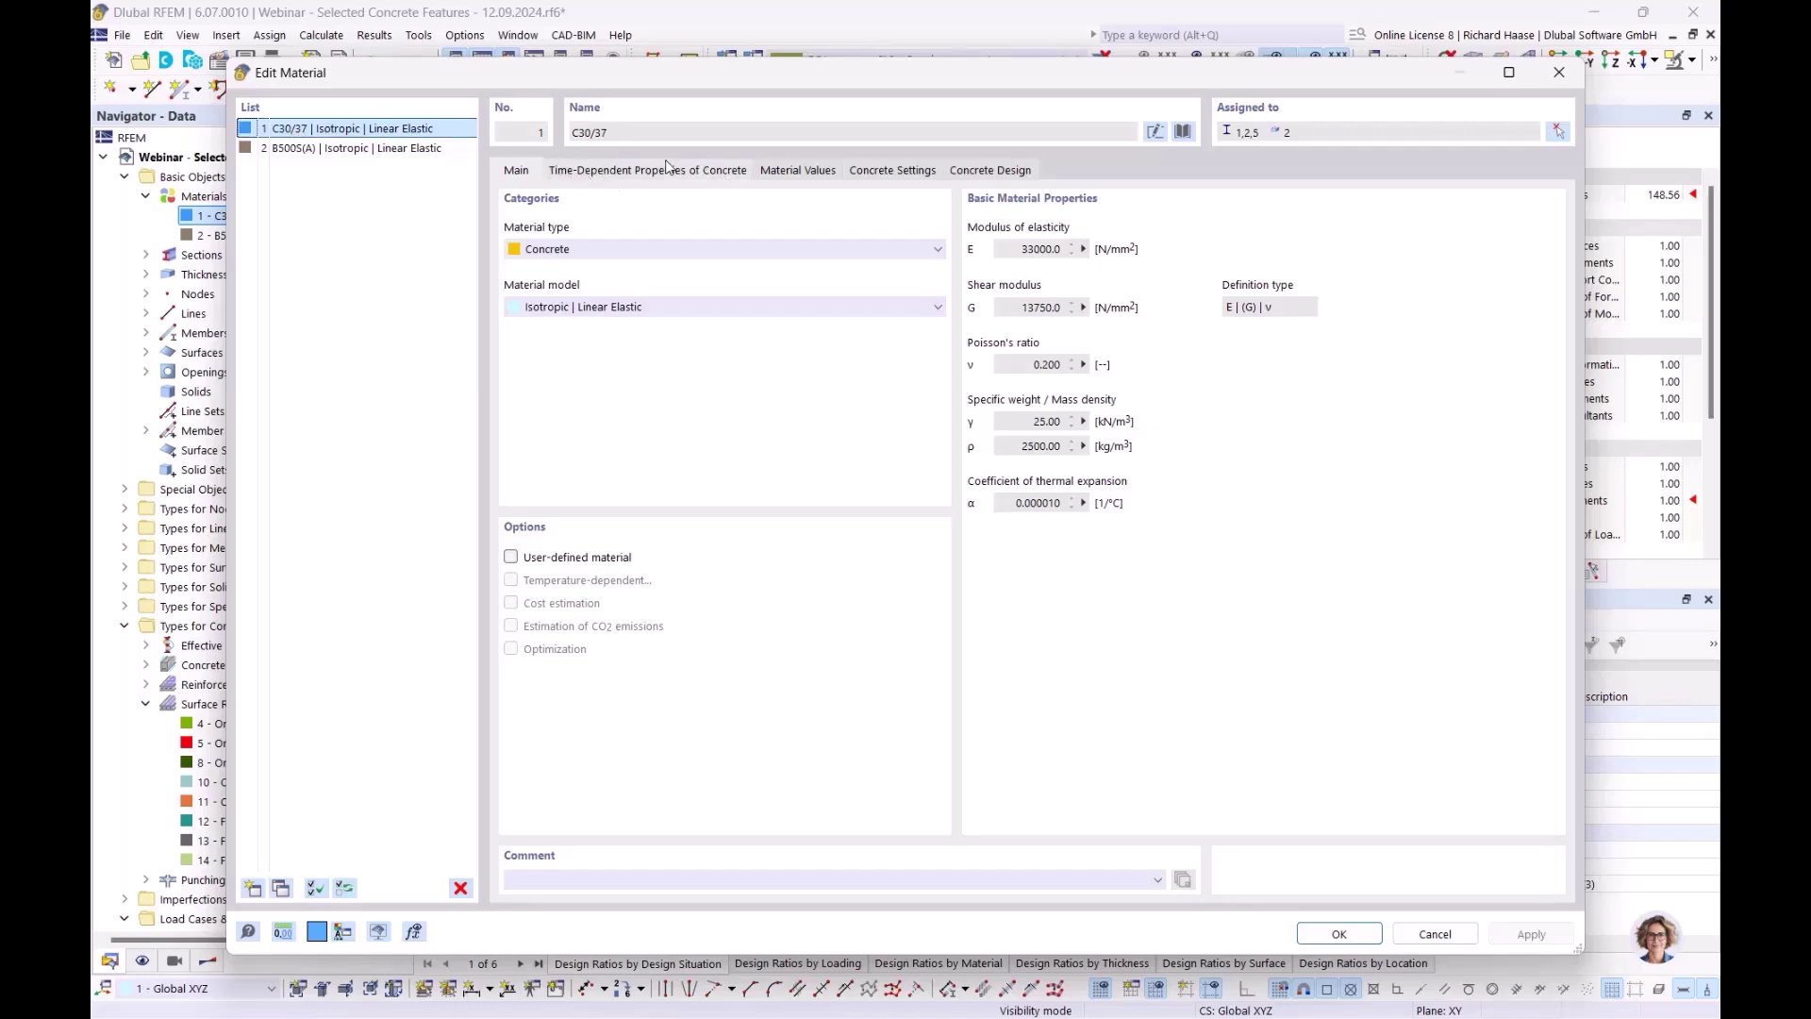
click(693, 173)
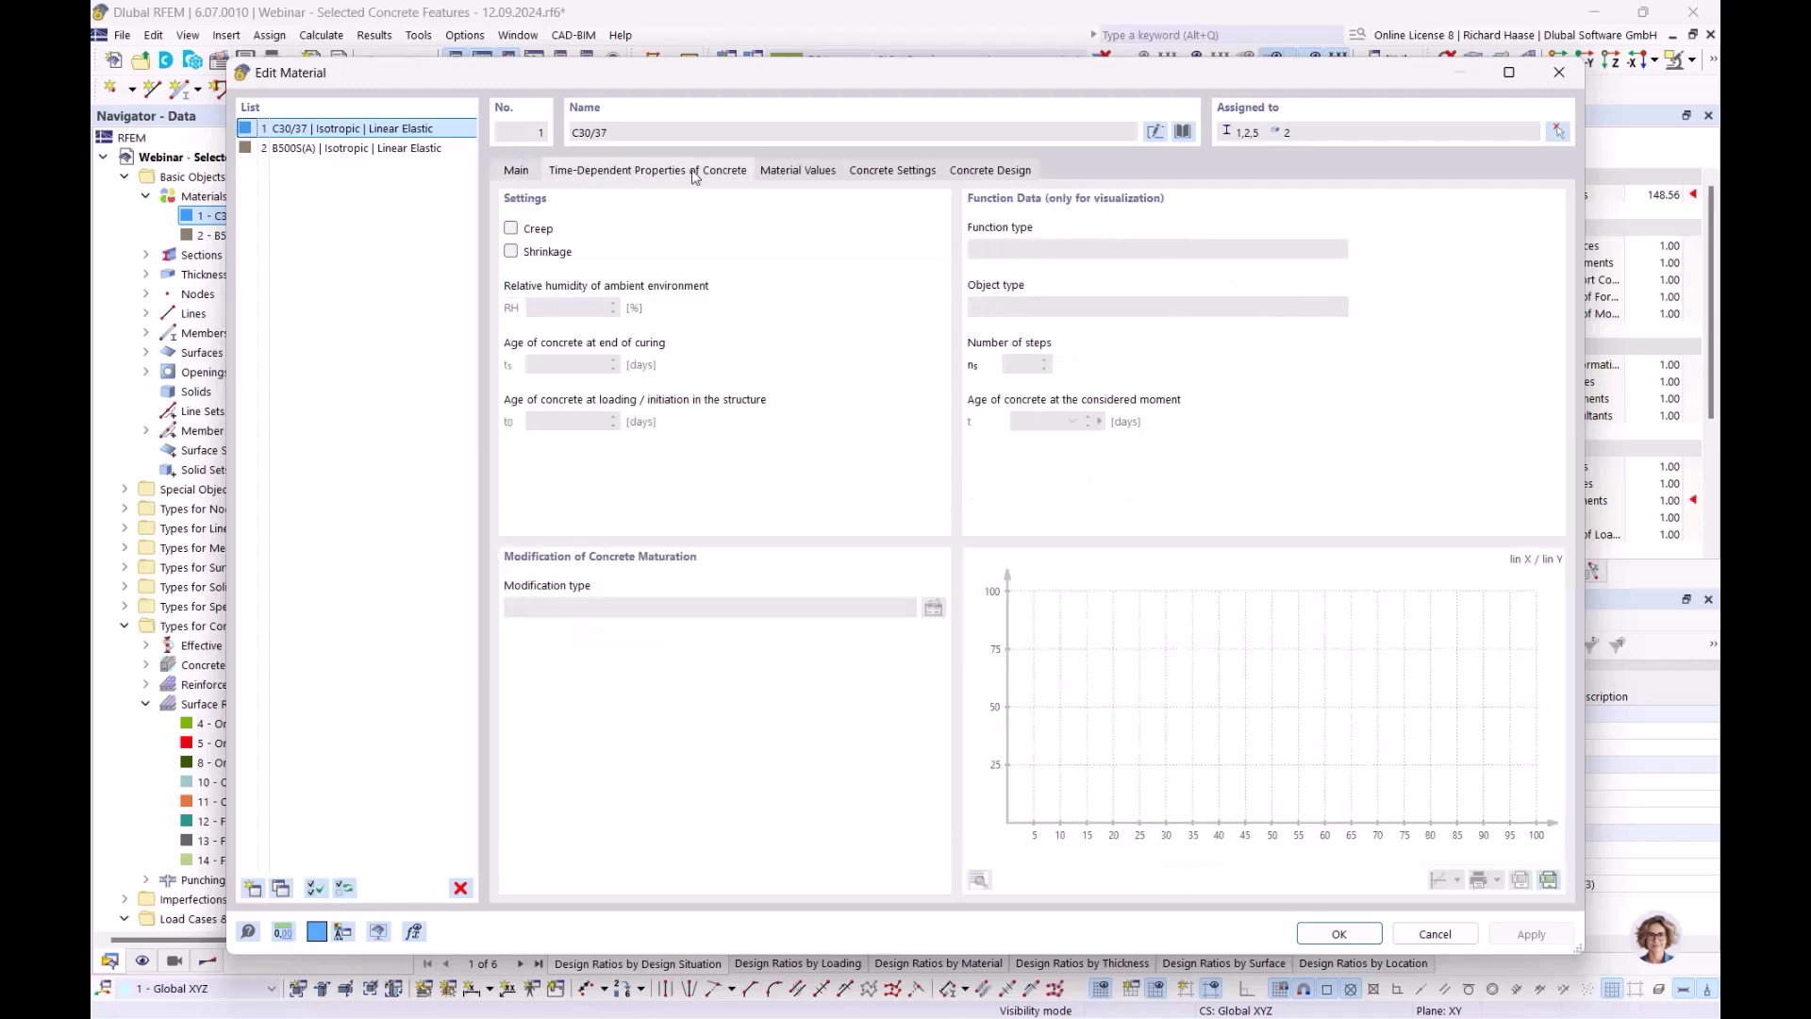
click(511, 229)
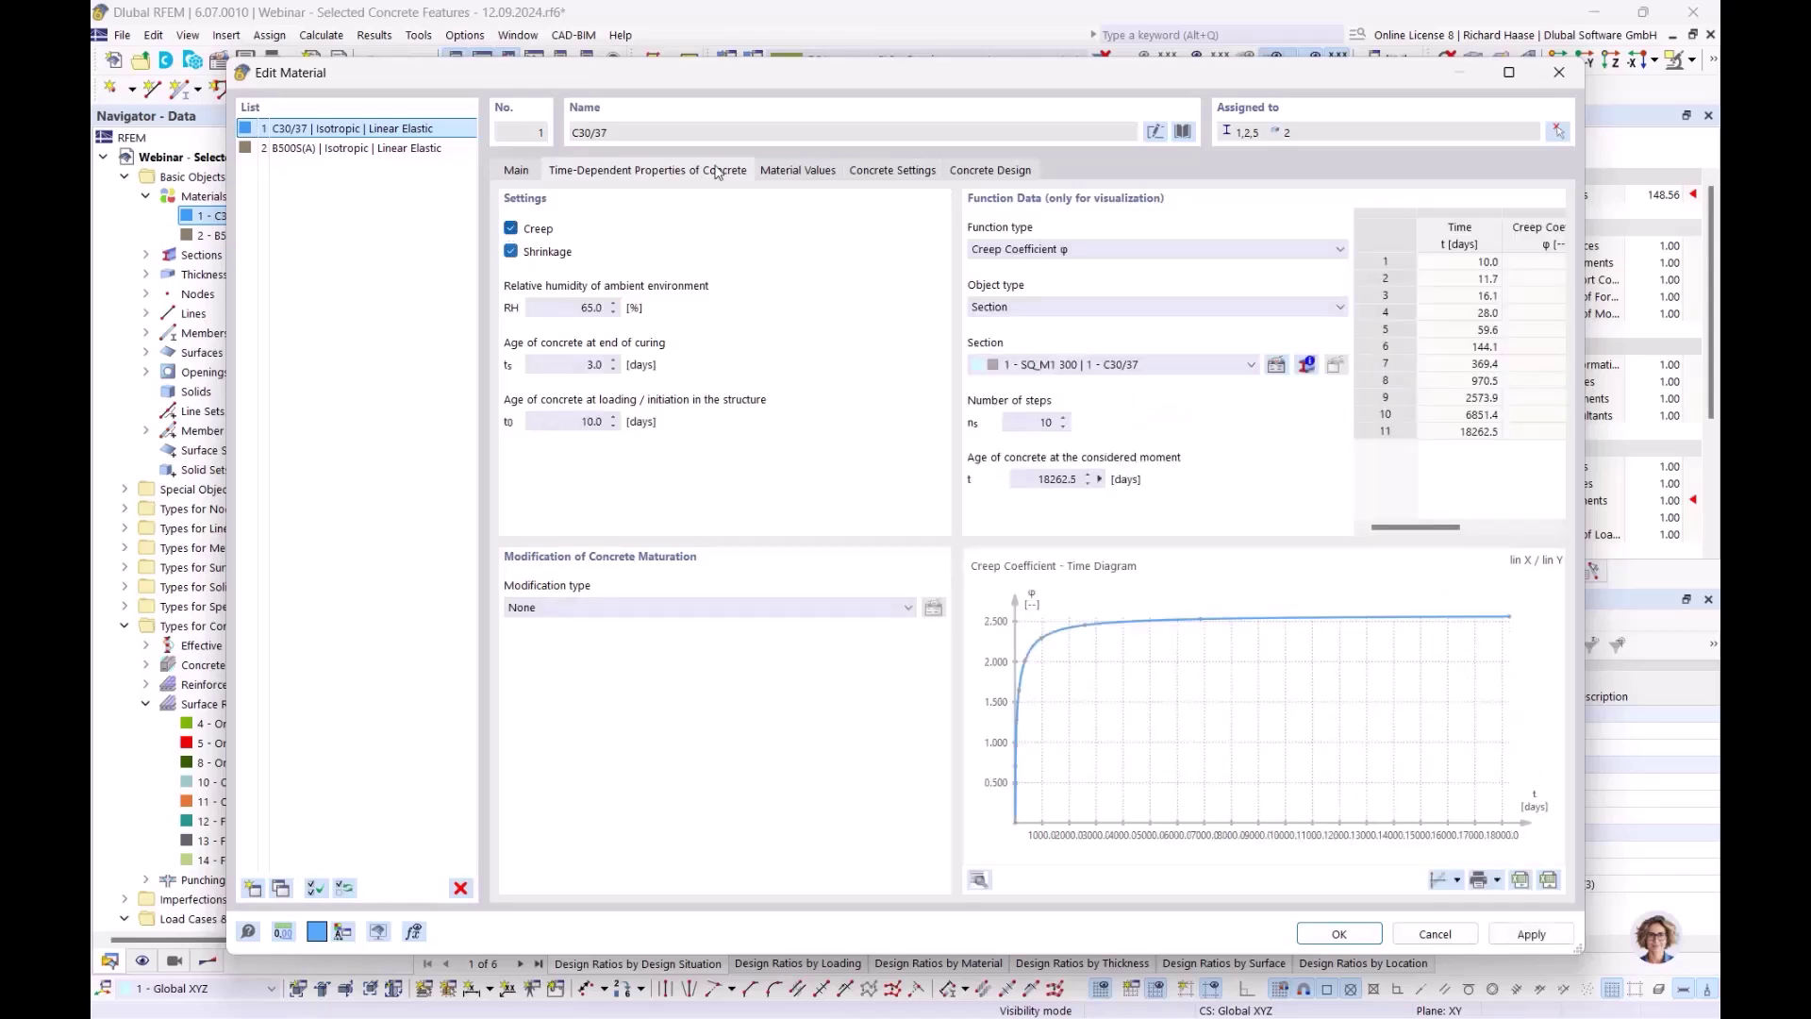
mouse_move(780, 85)
mouse_down()
mouse_move(882, 547)
mouse_move(886, 353)
mouse_move(780, 126)
mouse_up()
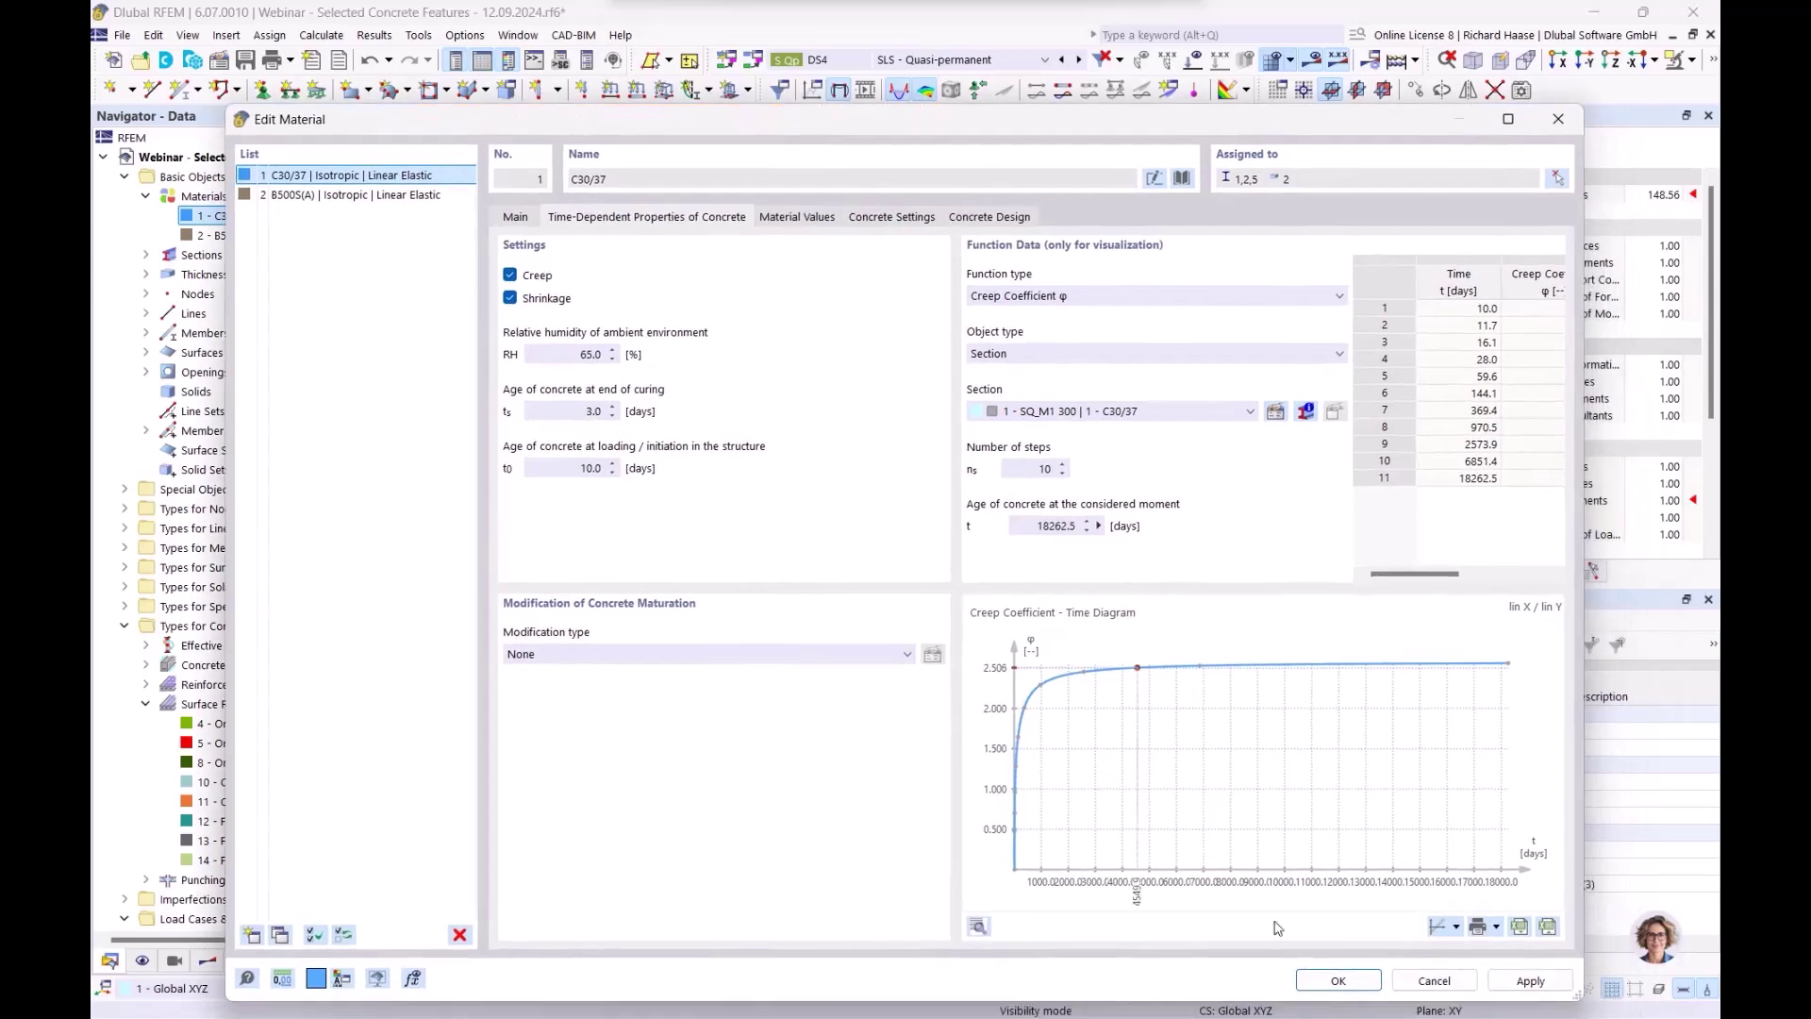
click(1320, 982)
click(1000, 611)
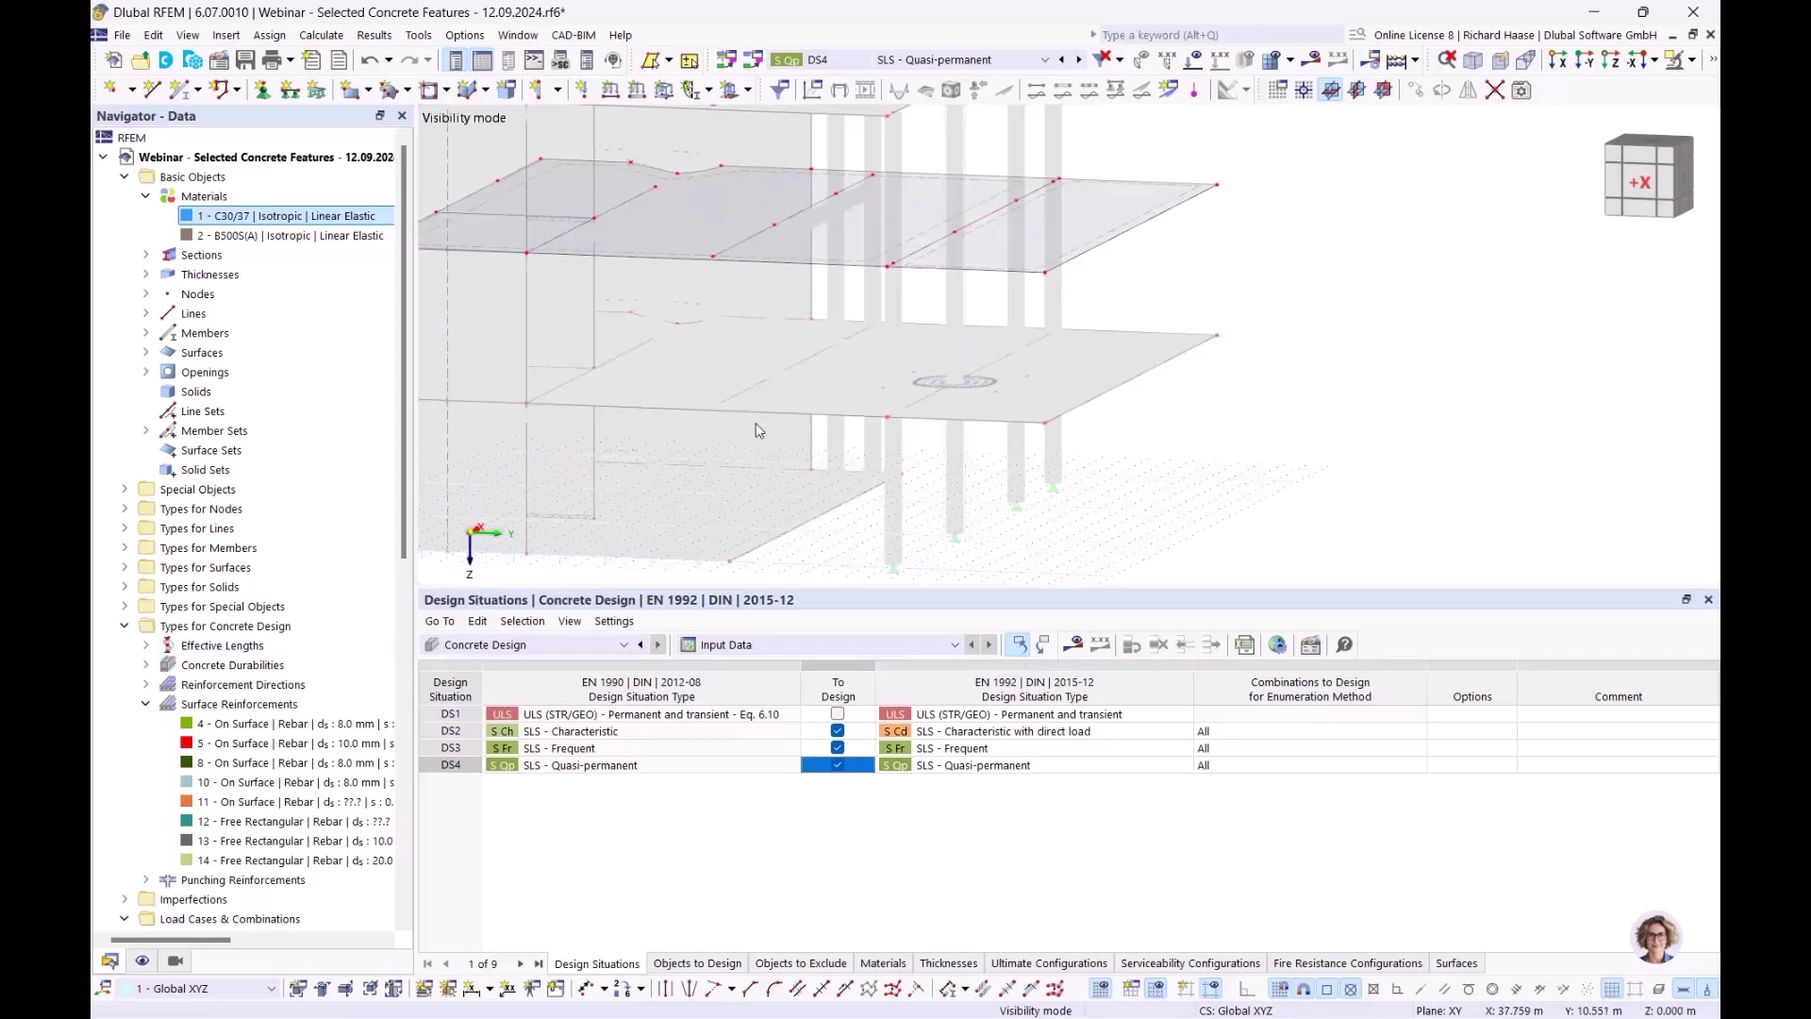
click(1072, 645)
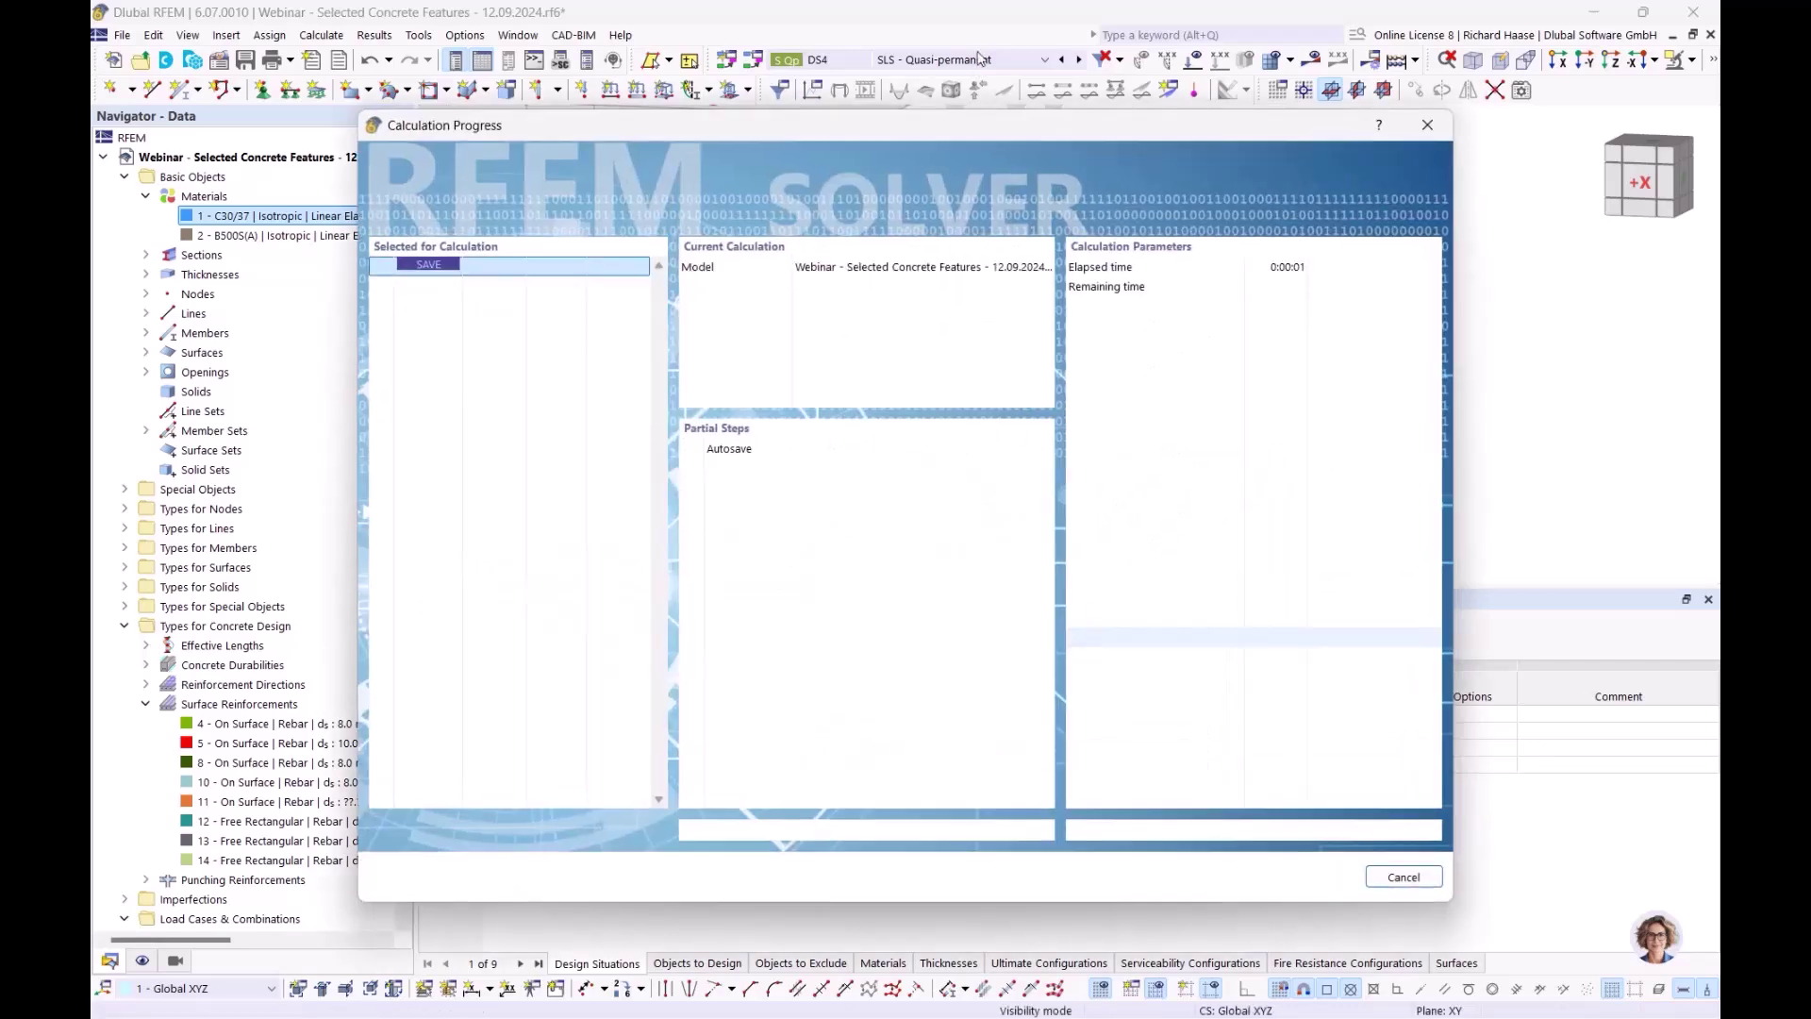
drag(976, 129, 1020, 194)
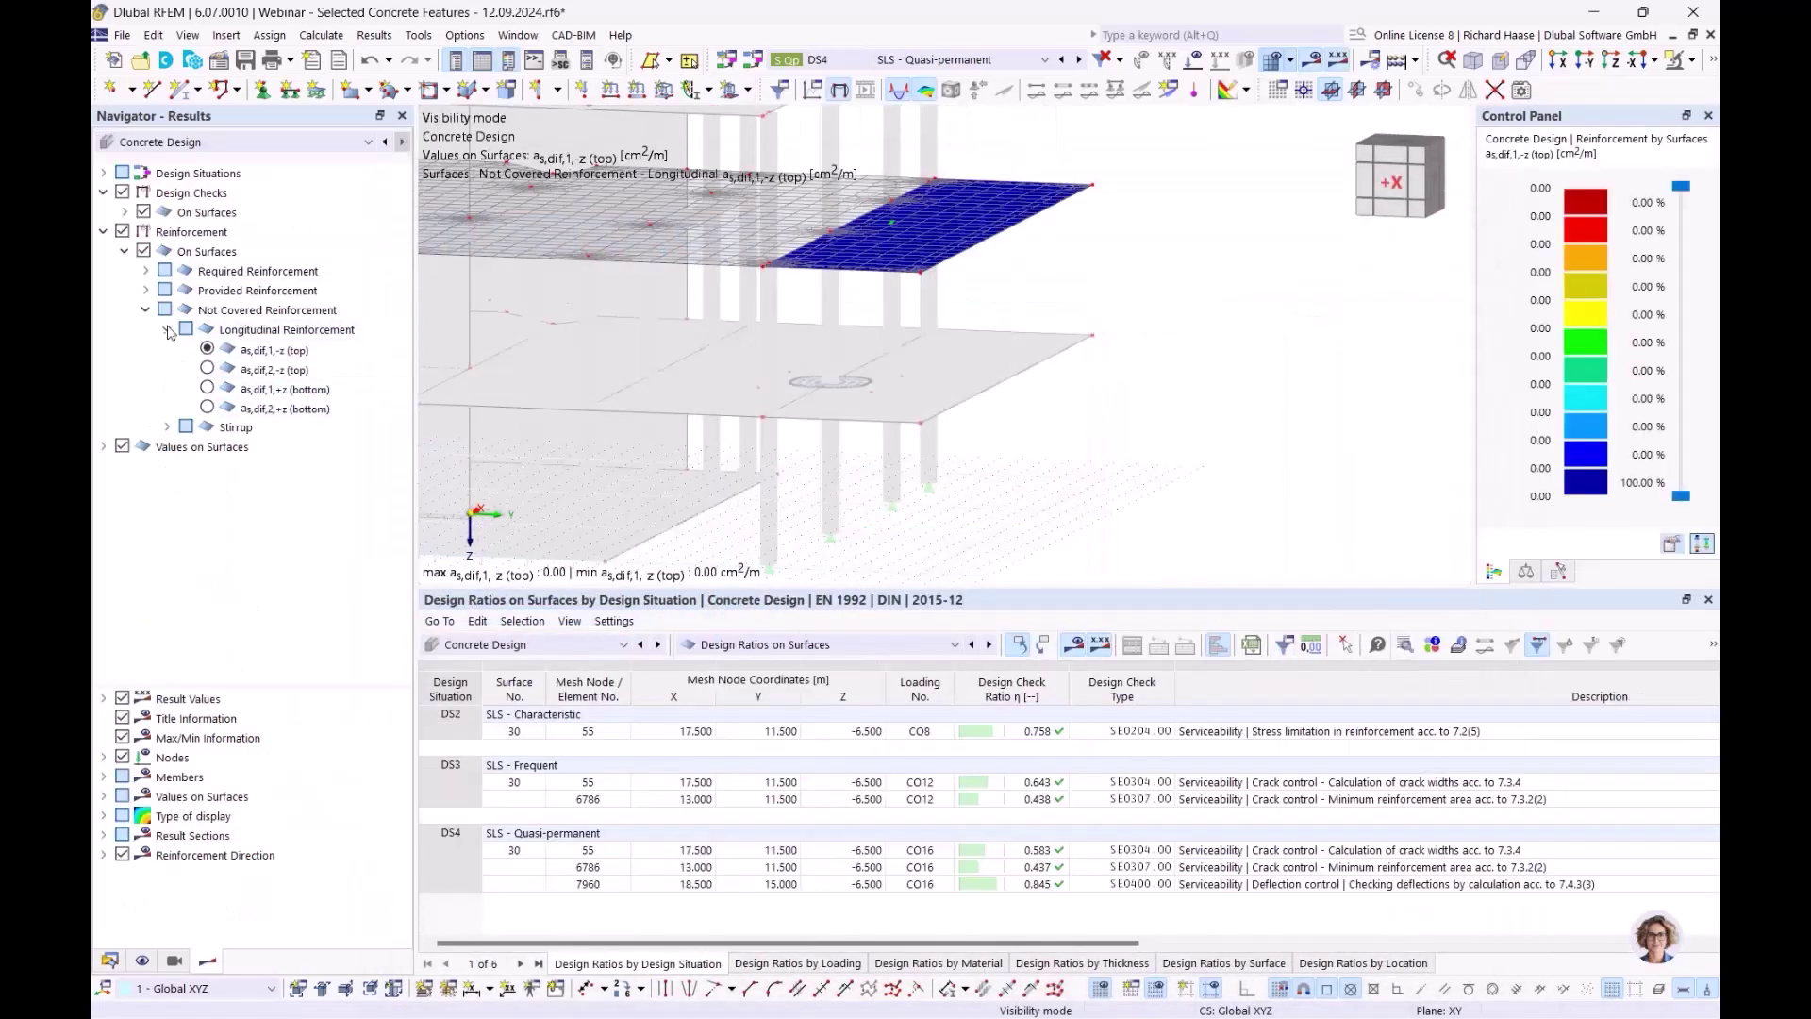
Hide the reinforcement results and view the deflection limit uz,lim and the deflection uz of design check SE0400 on the slab
click(104, 231)
click(123, 231)
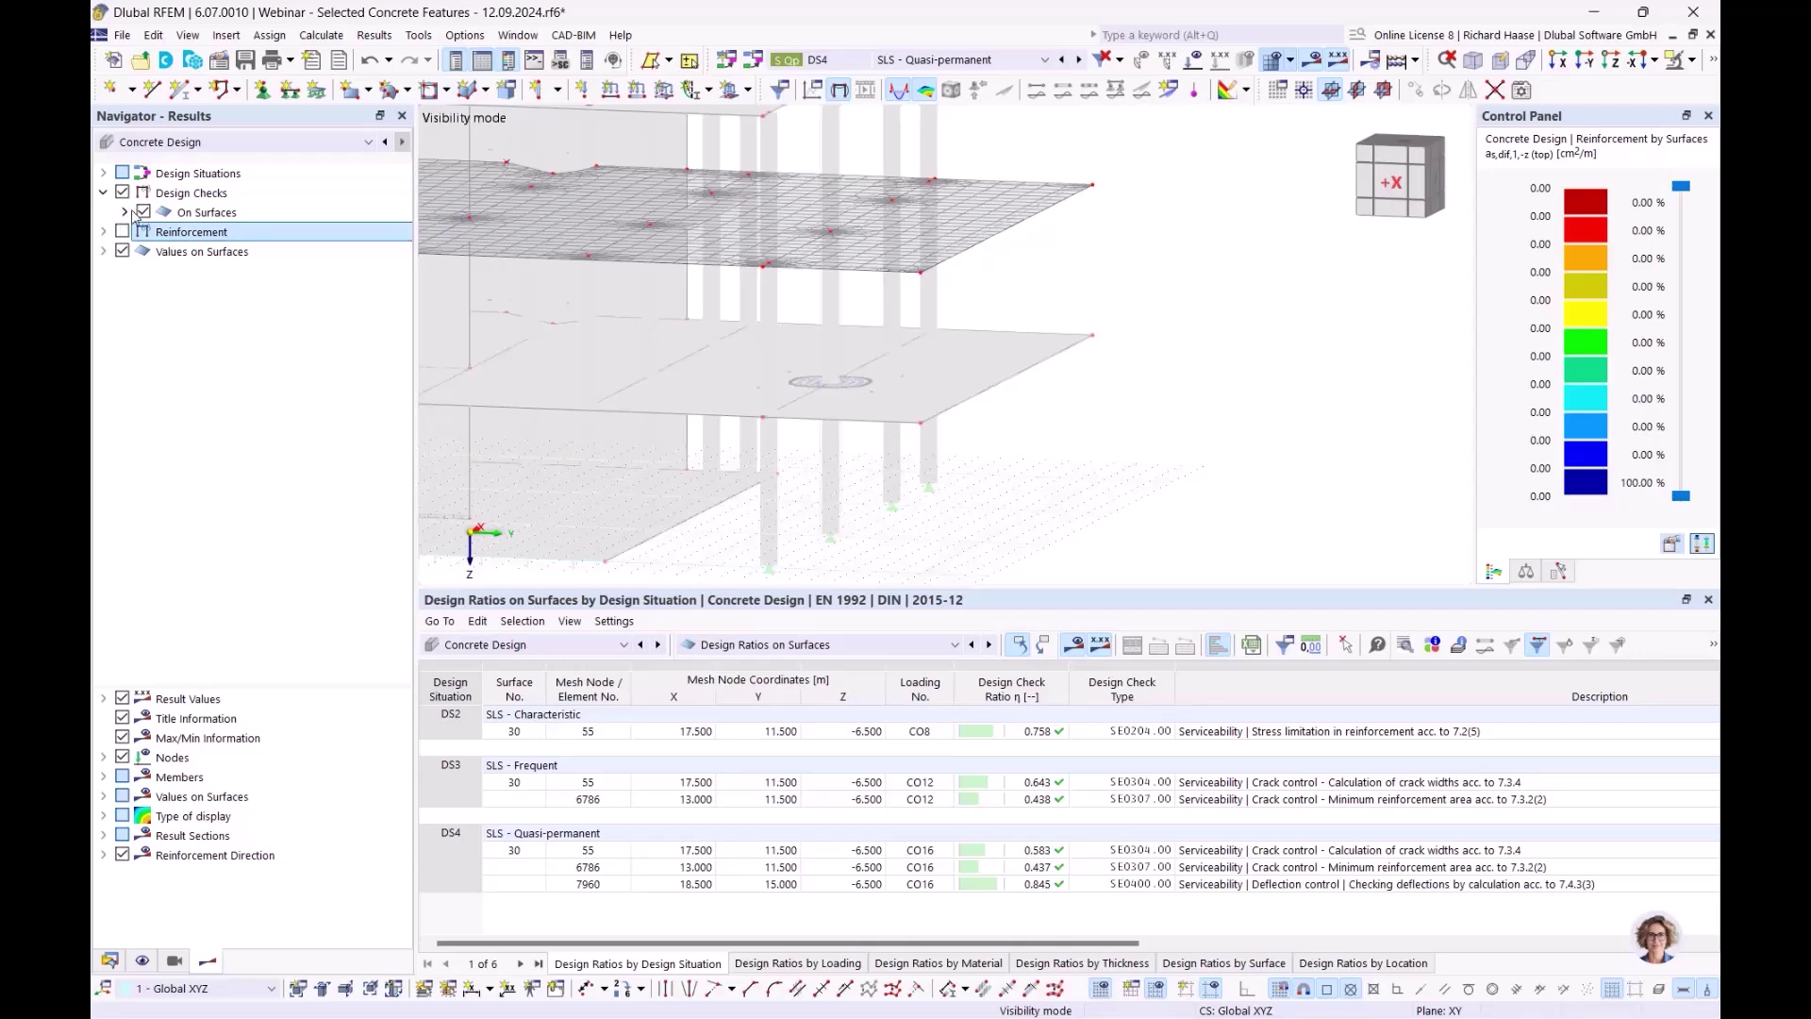
click(125, 212)
click(146, 231)
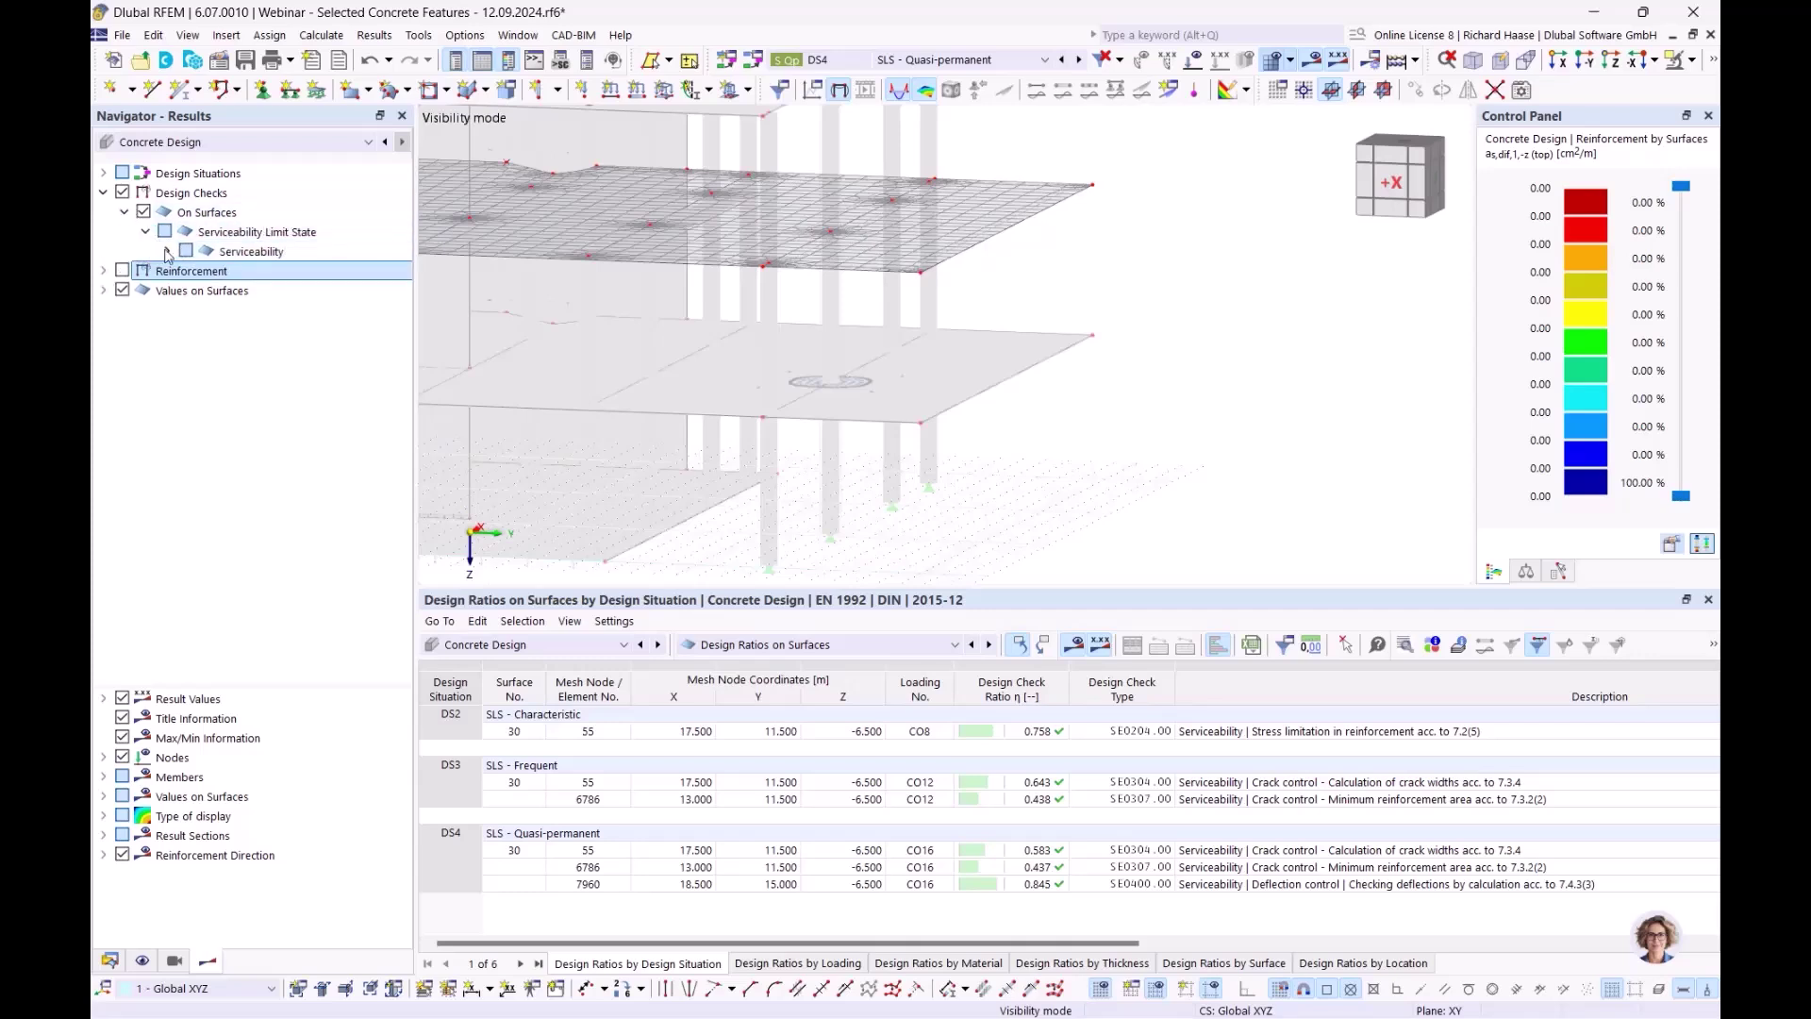
click(166, 251)
click(278, 313)
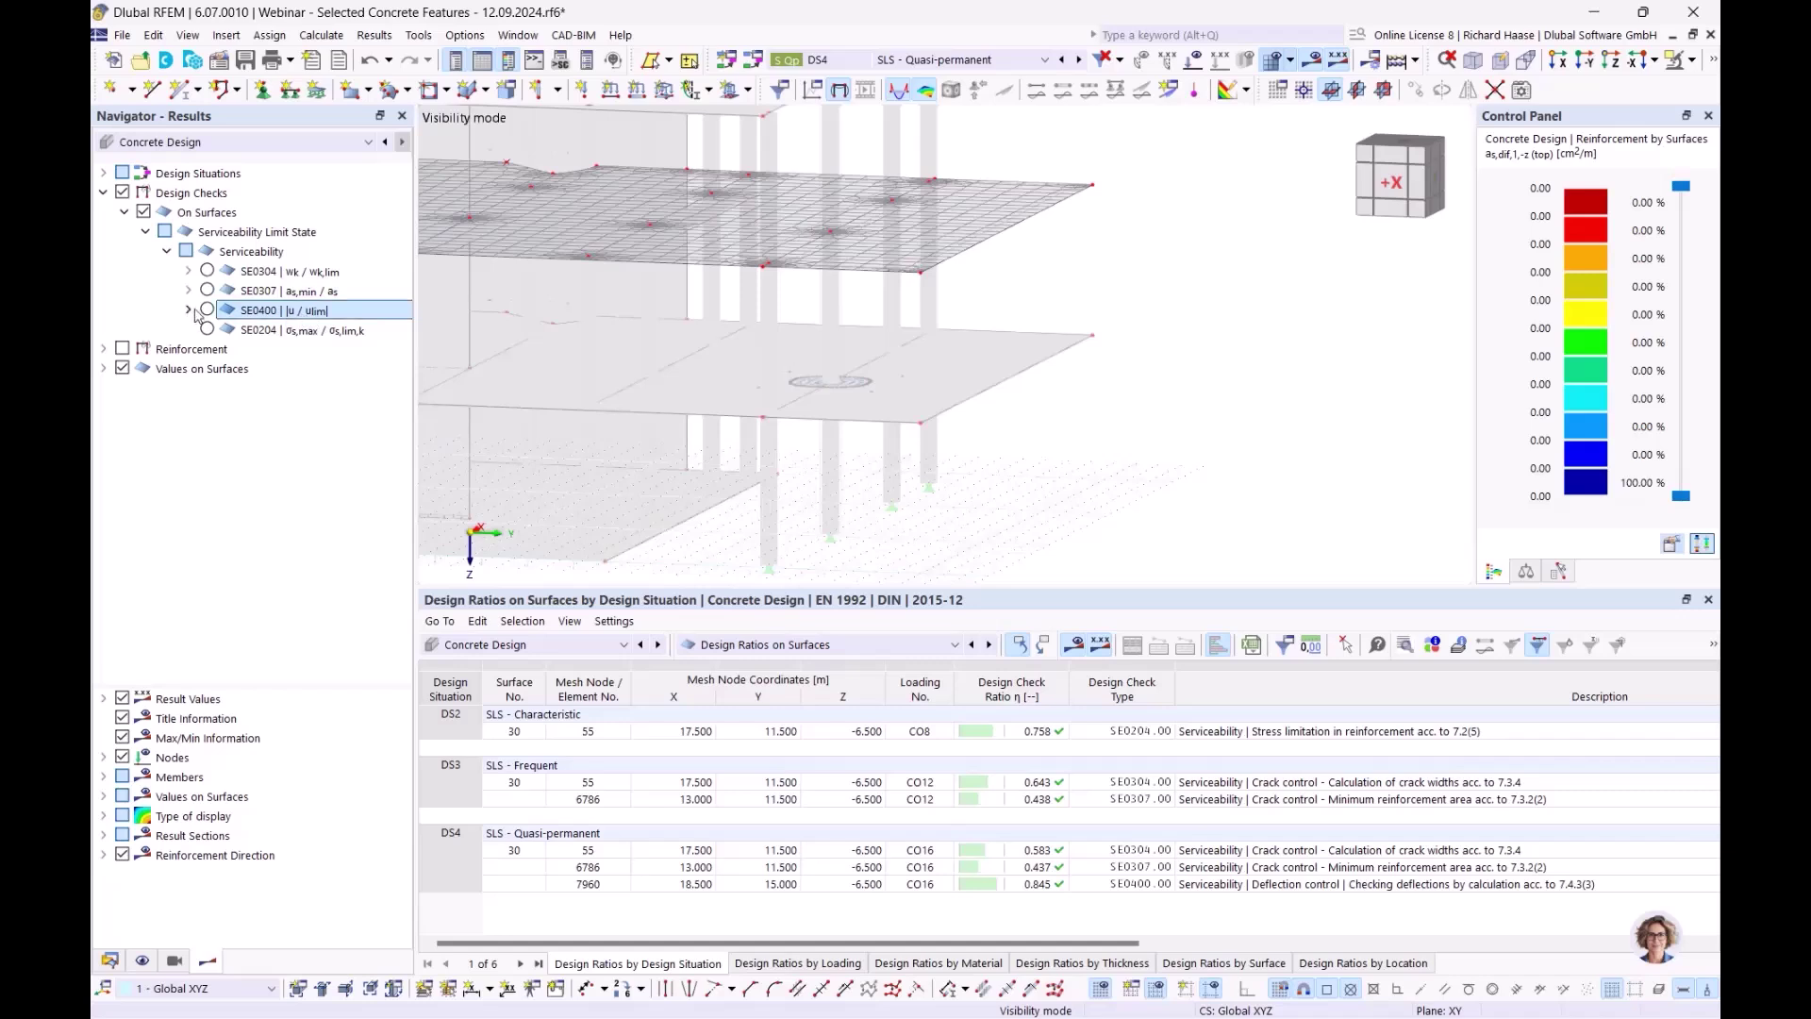
click(188, 309)
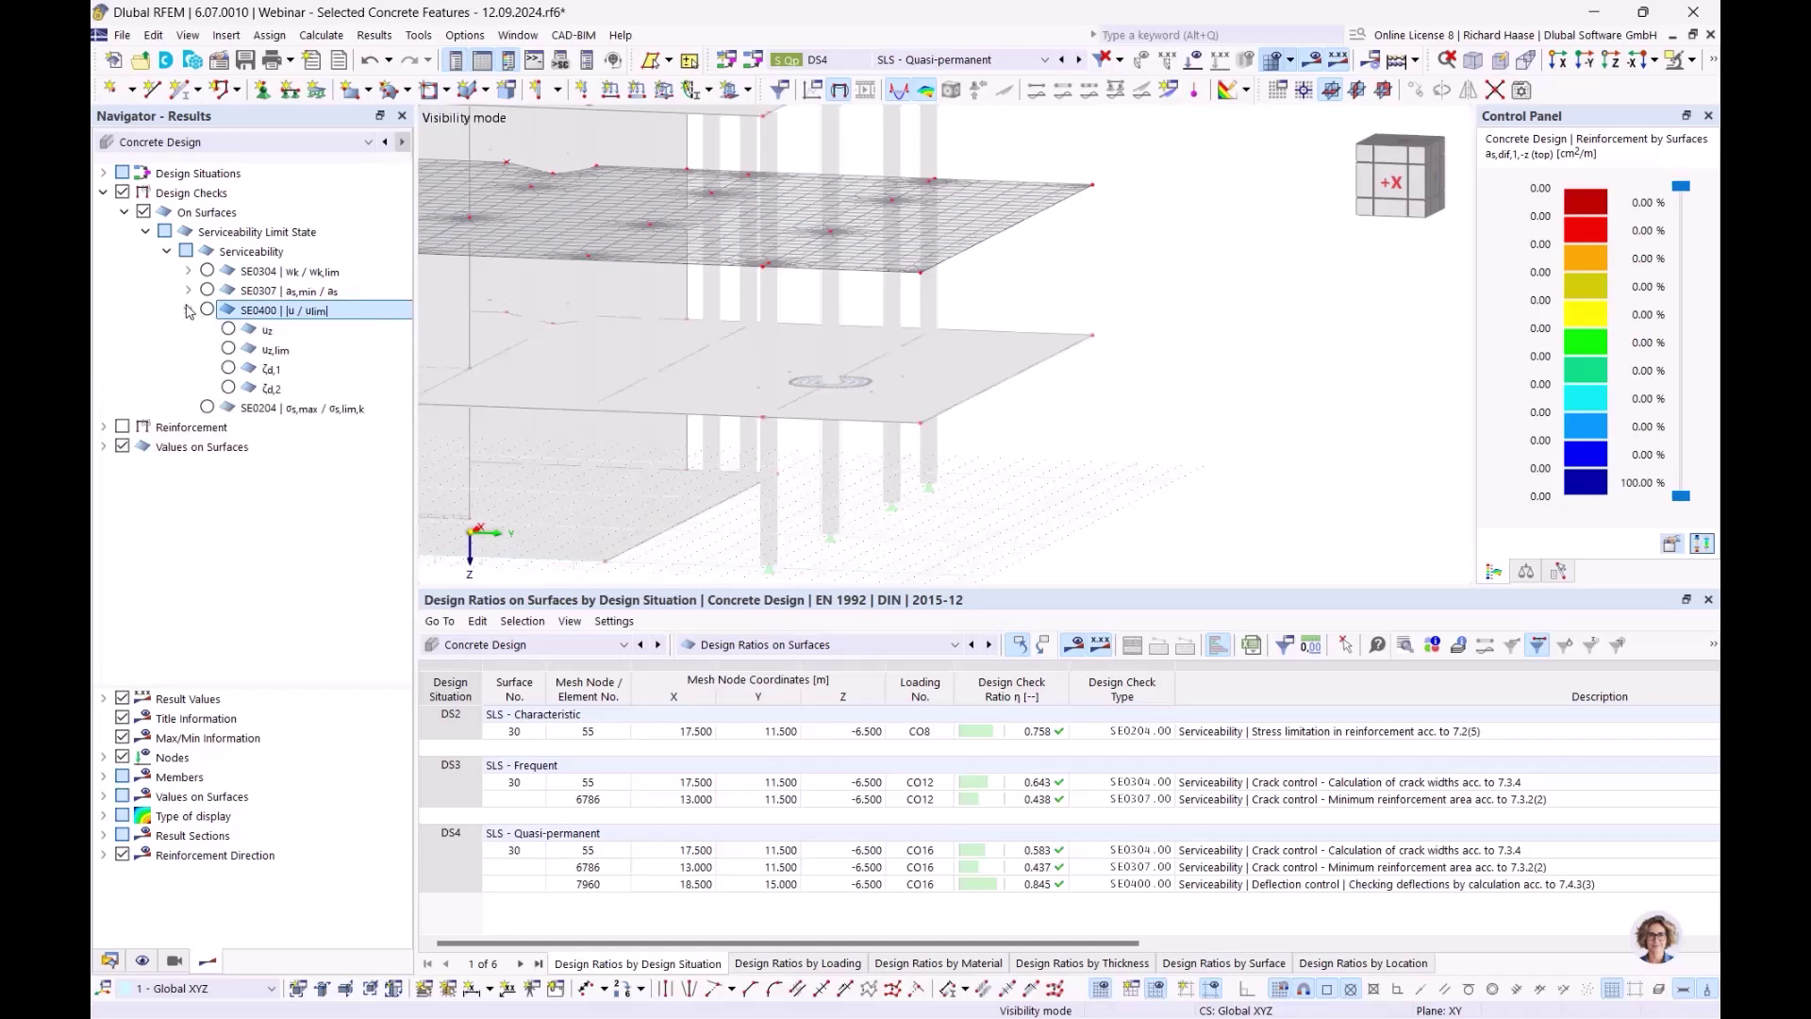
click(228, 349)
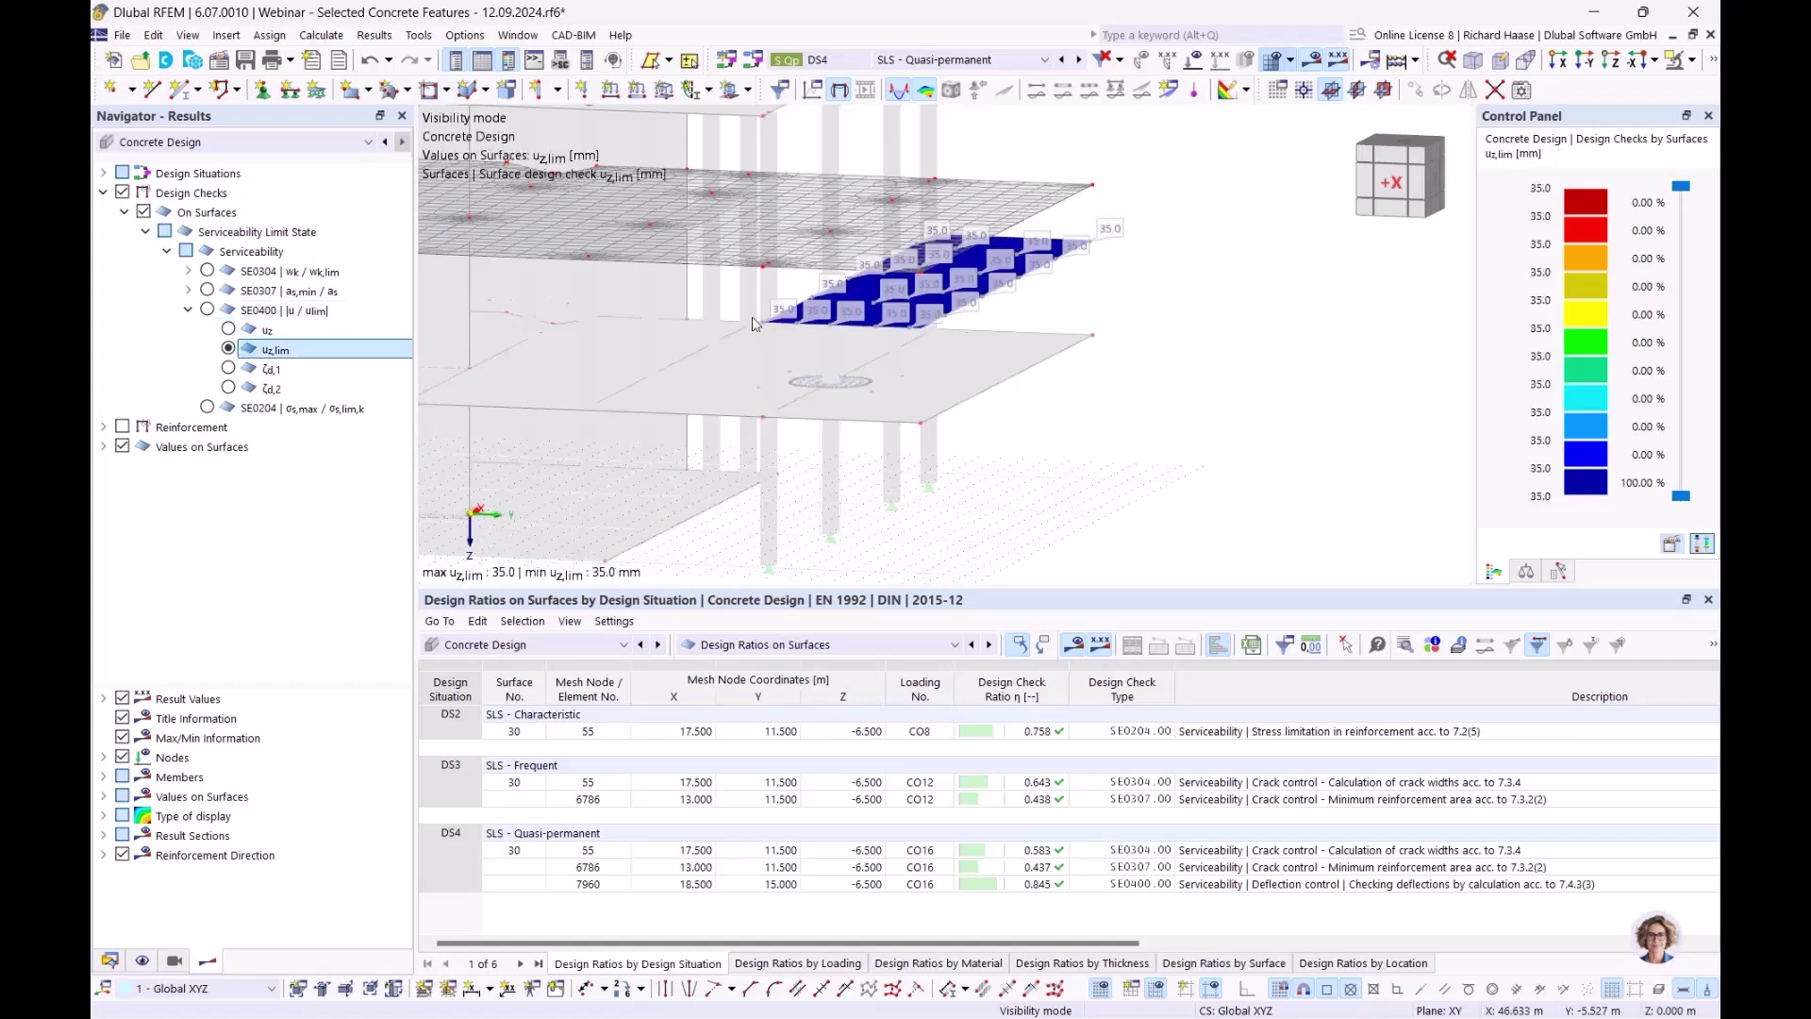
ctrl+middle_drag(1174, 314, 948, 329)
scroll(1204, 295, up, 3)
click(228, 329)
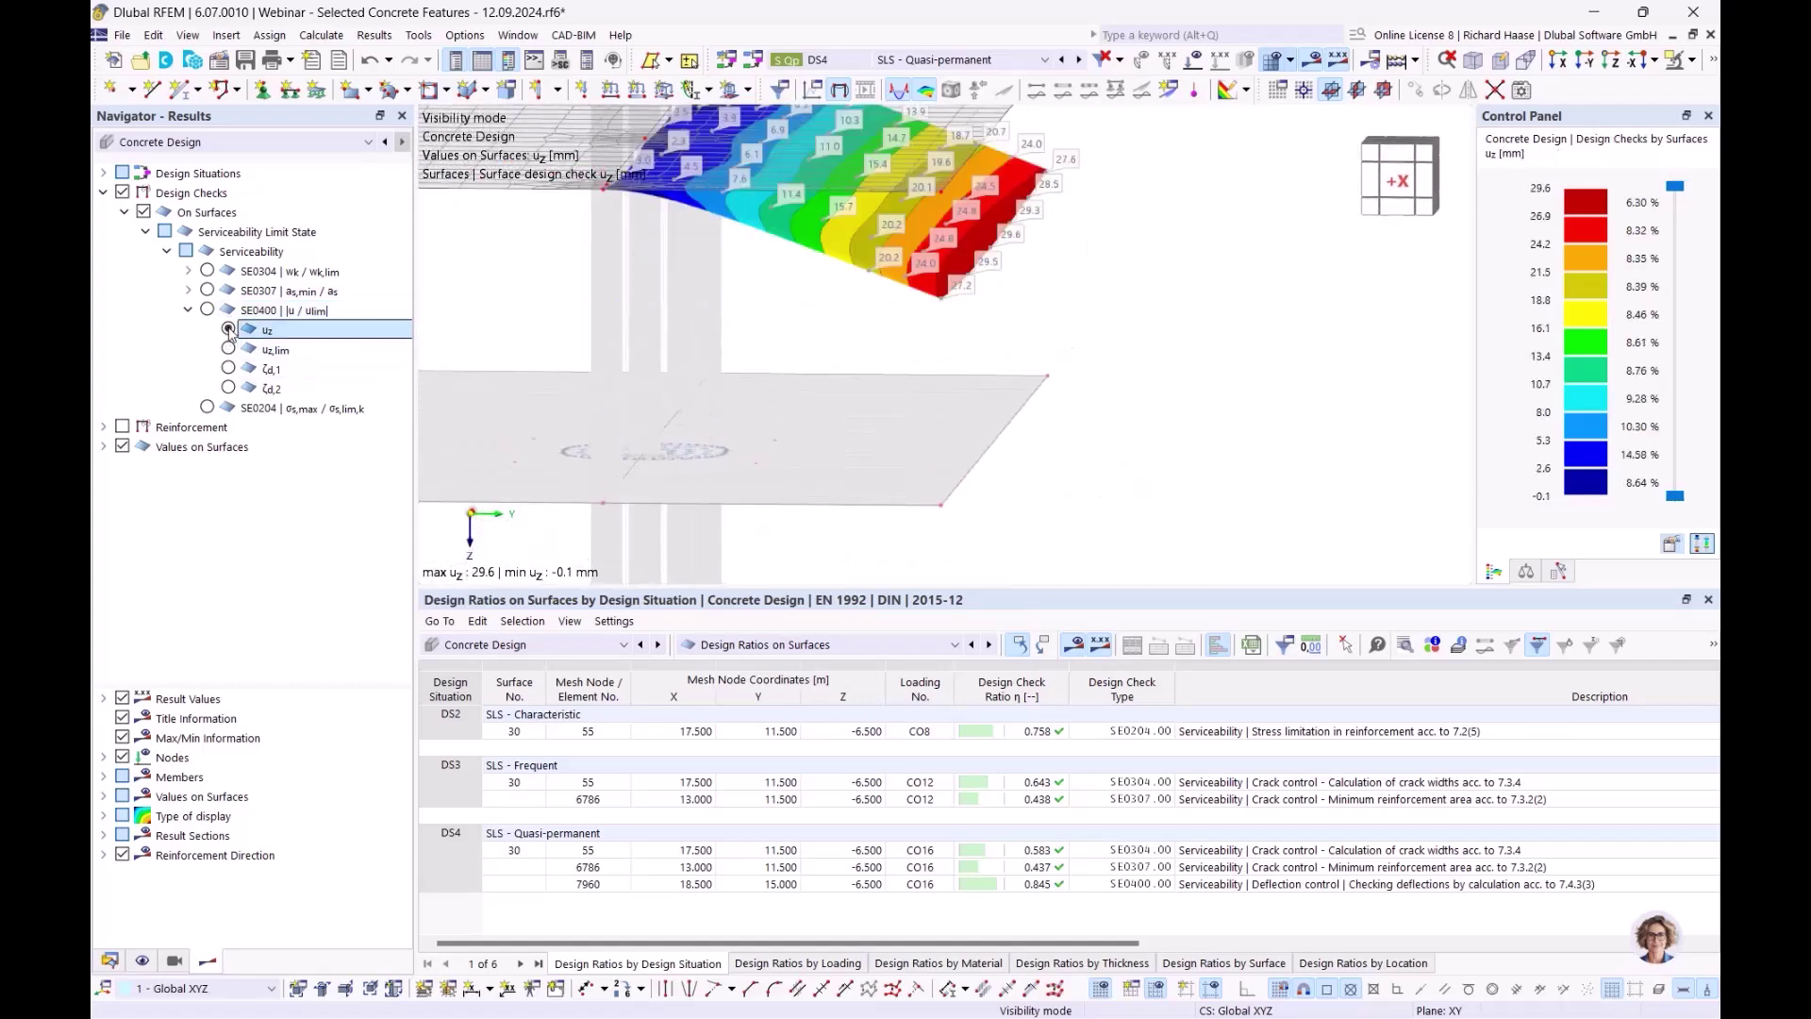
middle_drag(1117, 257, 1007, 302)
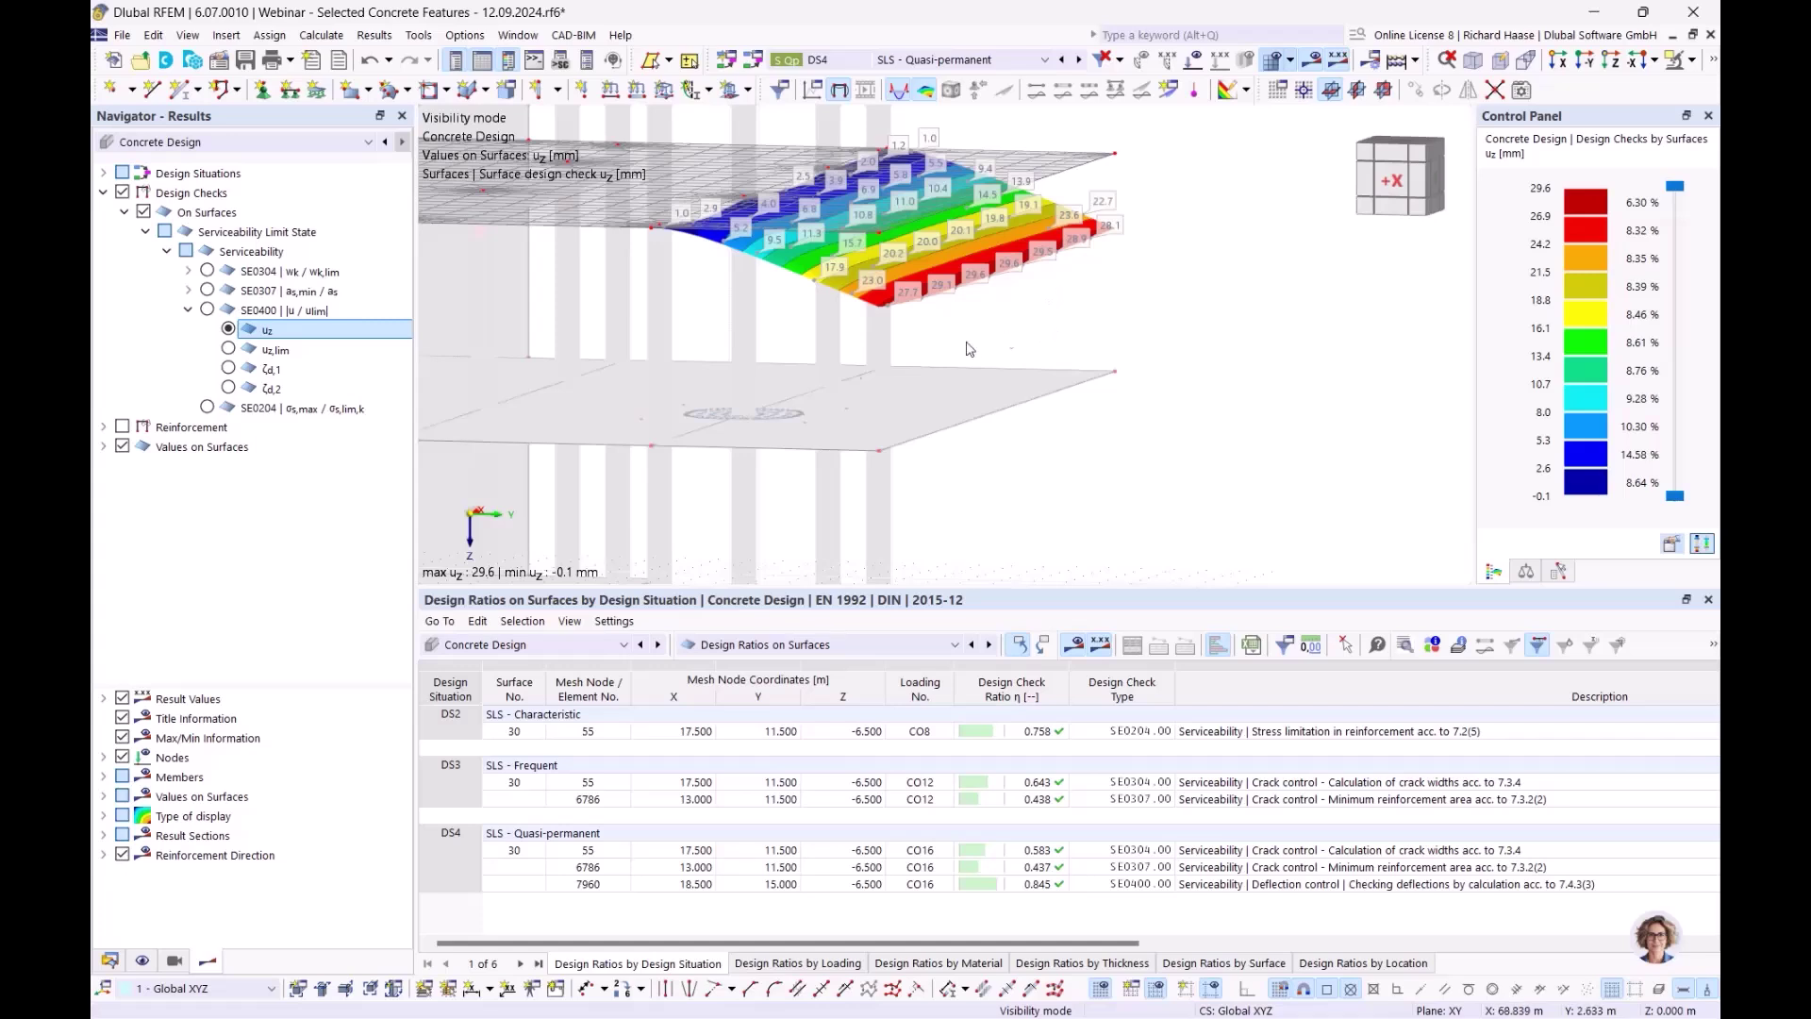
Examine the ζd,2 results of check SE0400 along the cantilever slab and return the display to deflection uz
click(276, 389)
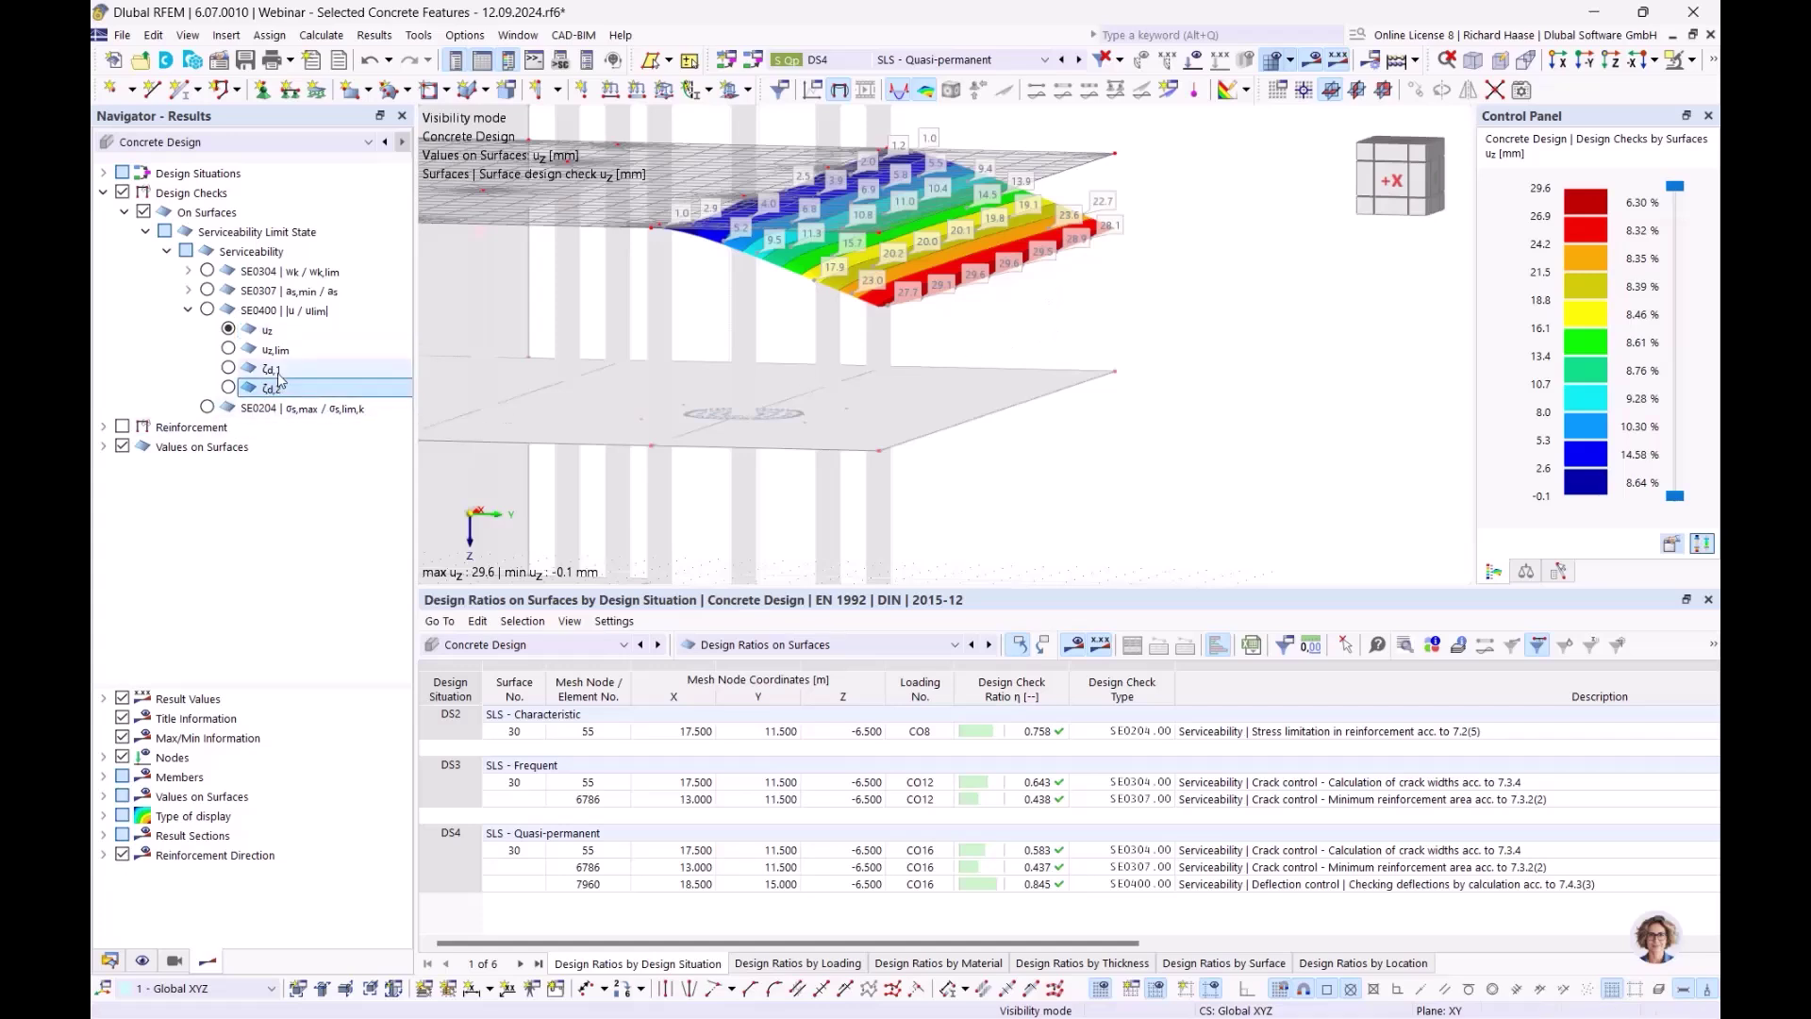
click(231, 389)
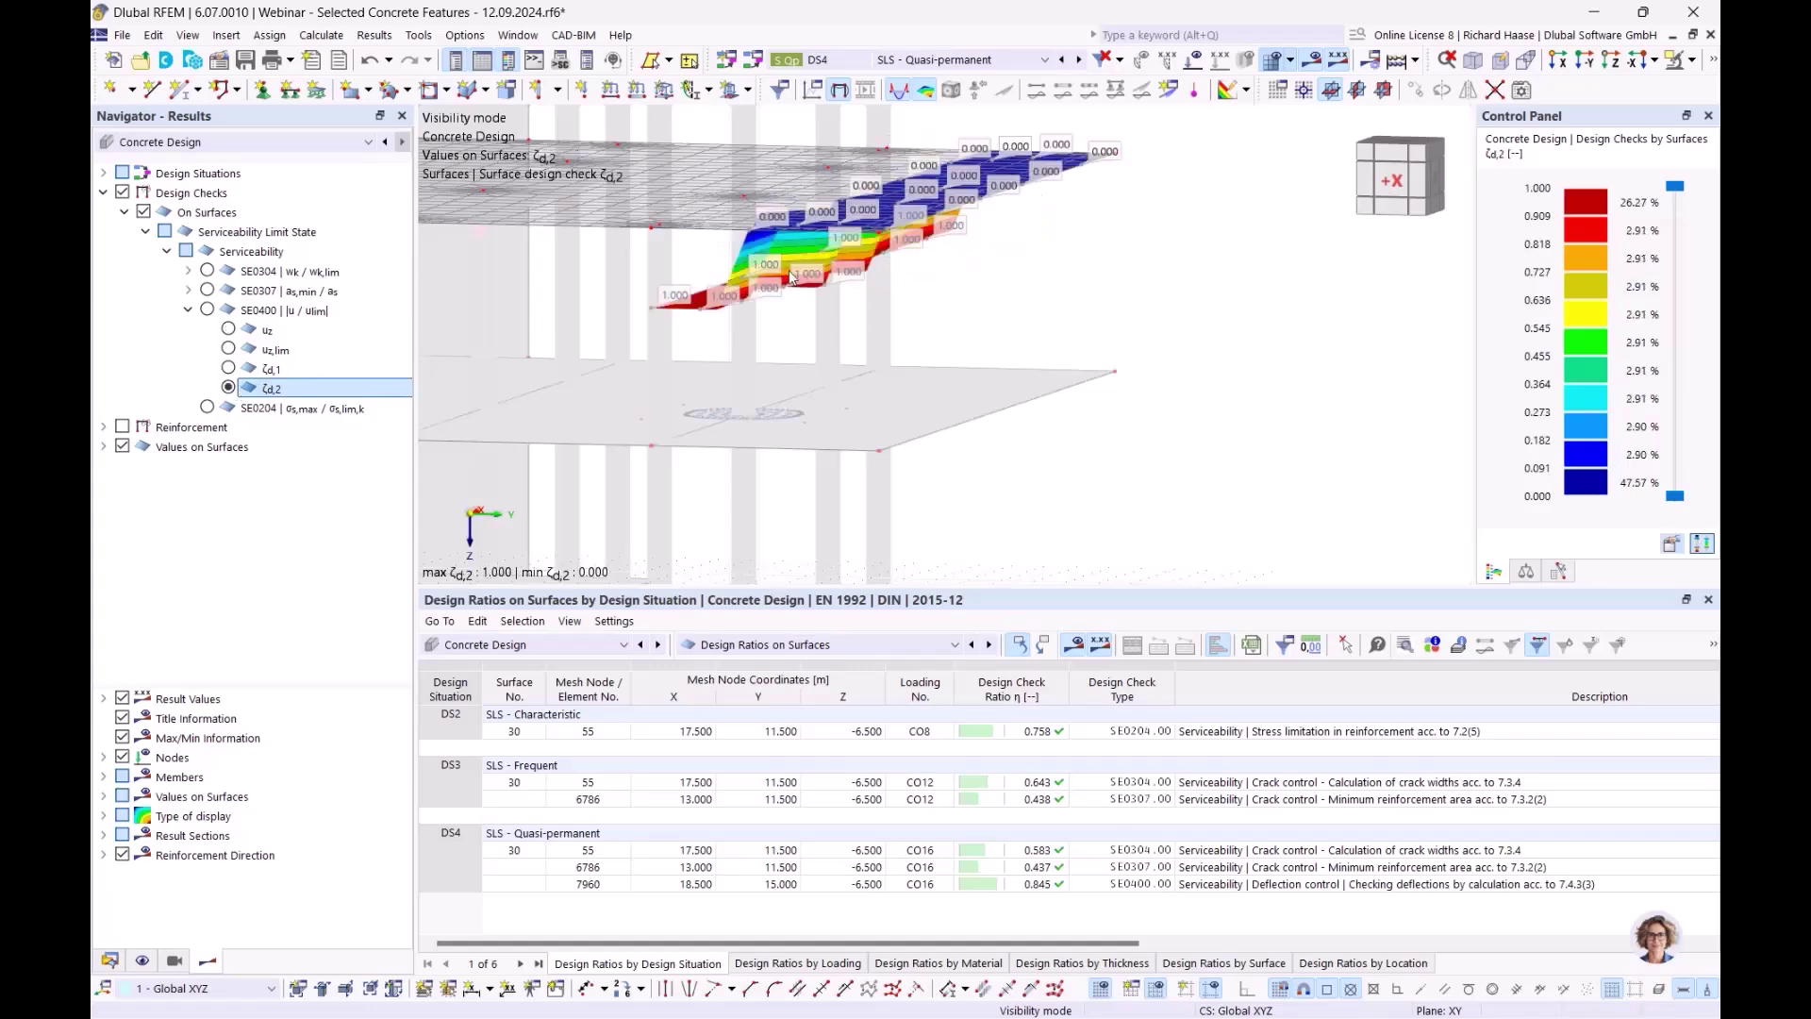
ctrl+middle_drag(993, 289, 939, 287)
scroll(731, 320, up, 3)
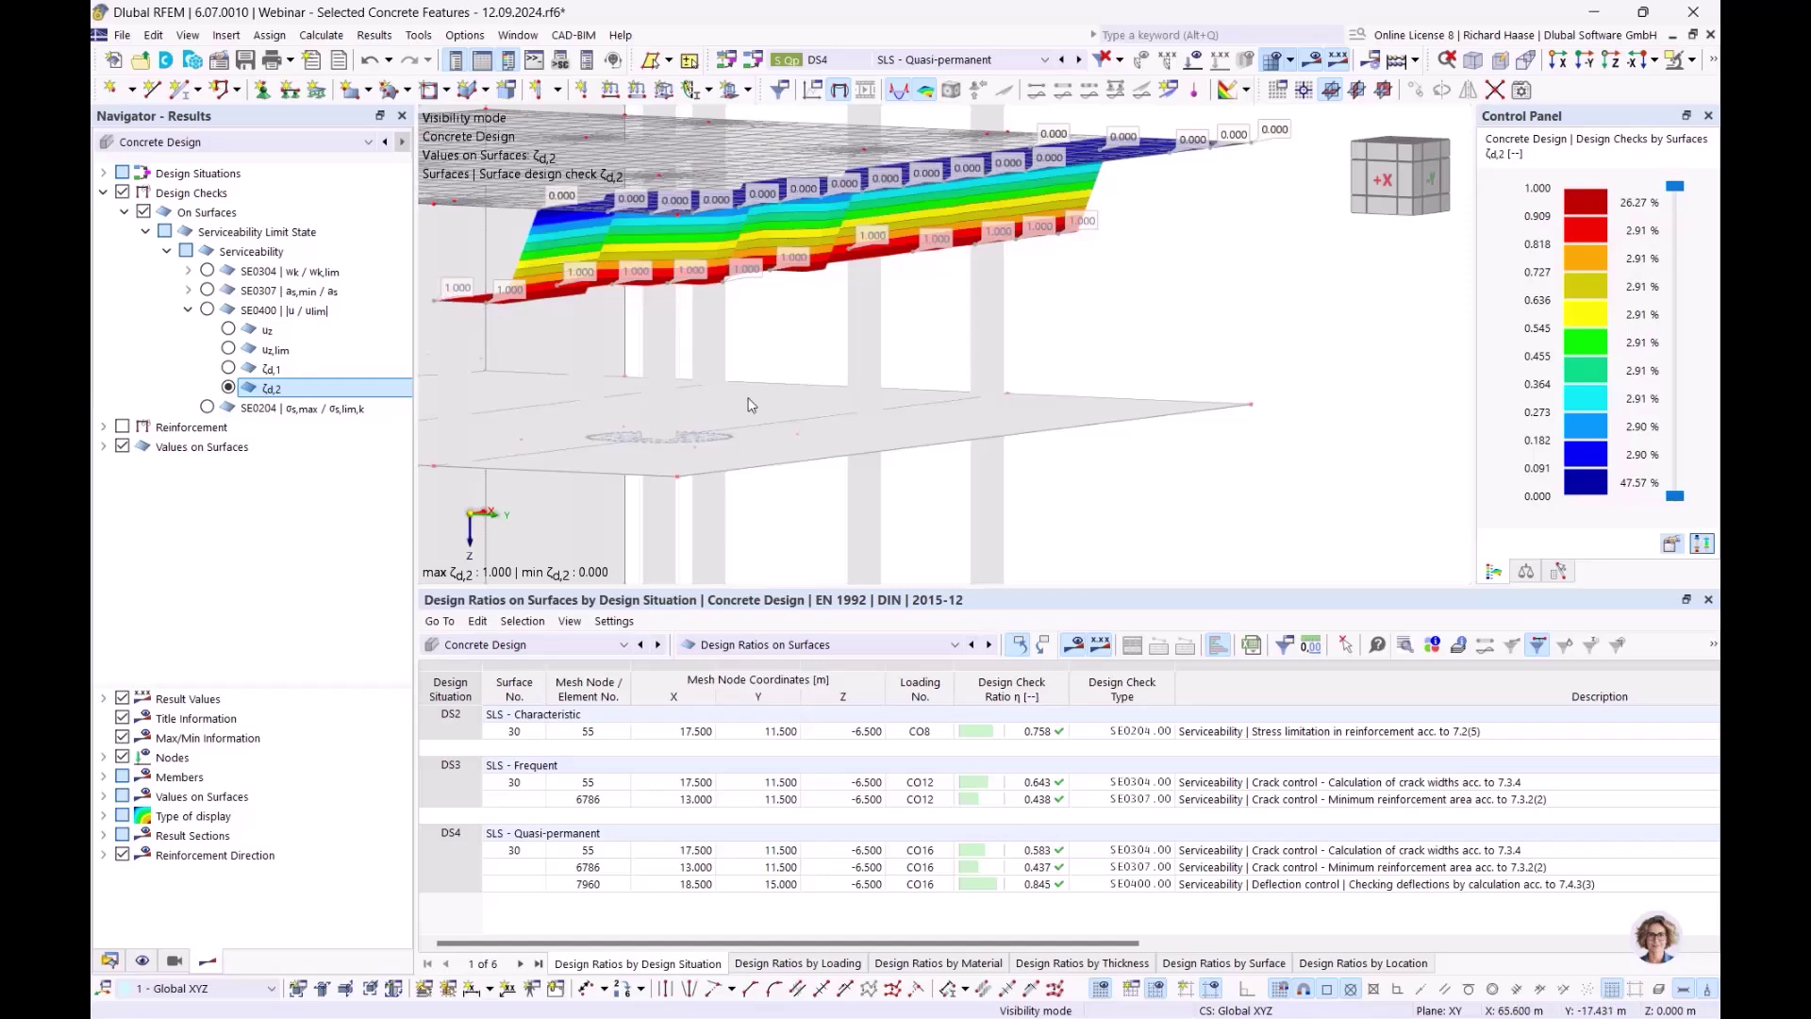
scroll(816, 372, down, 1)
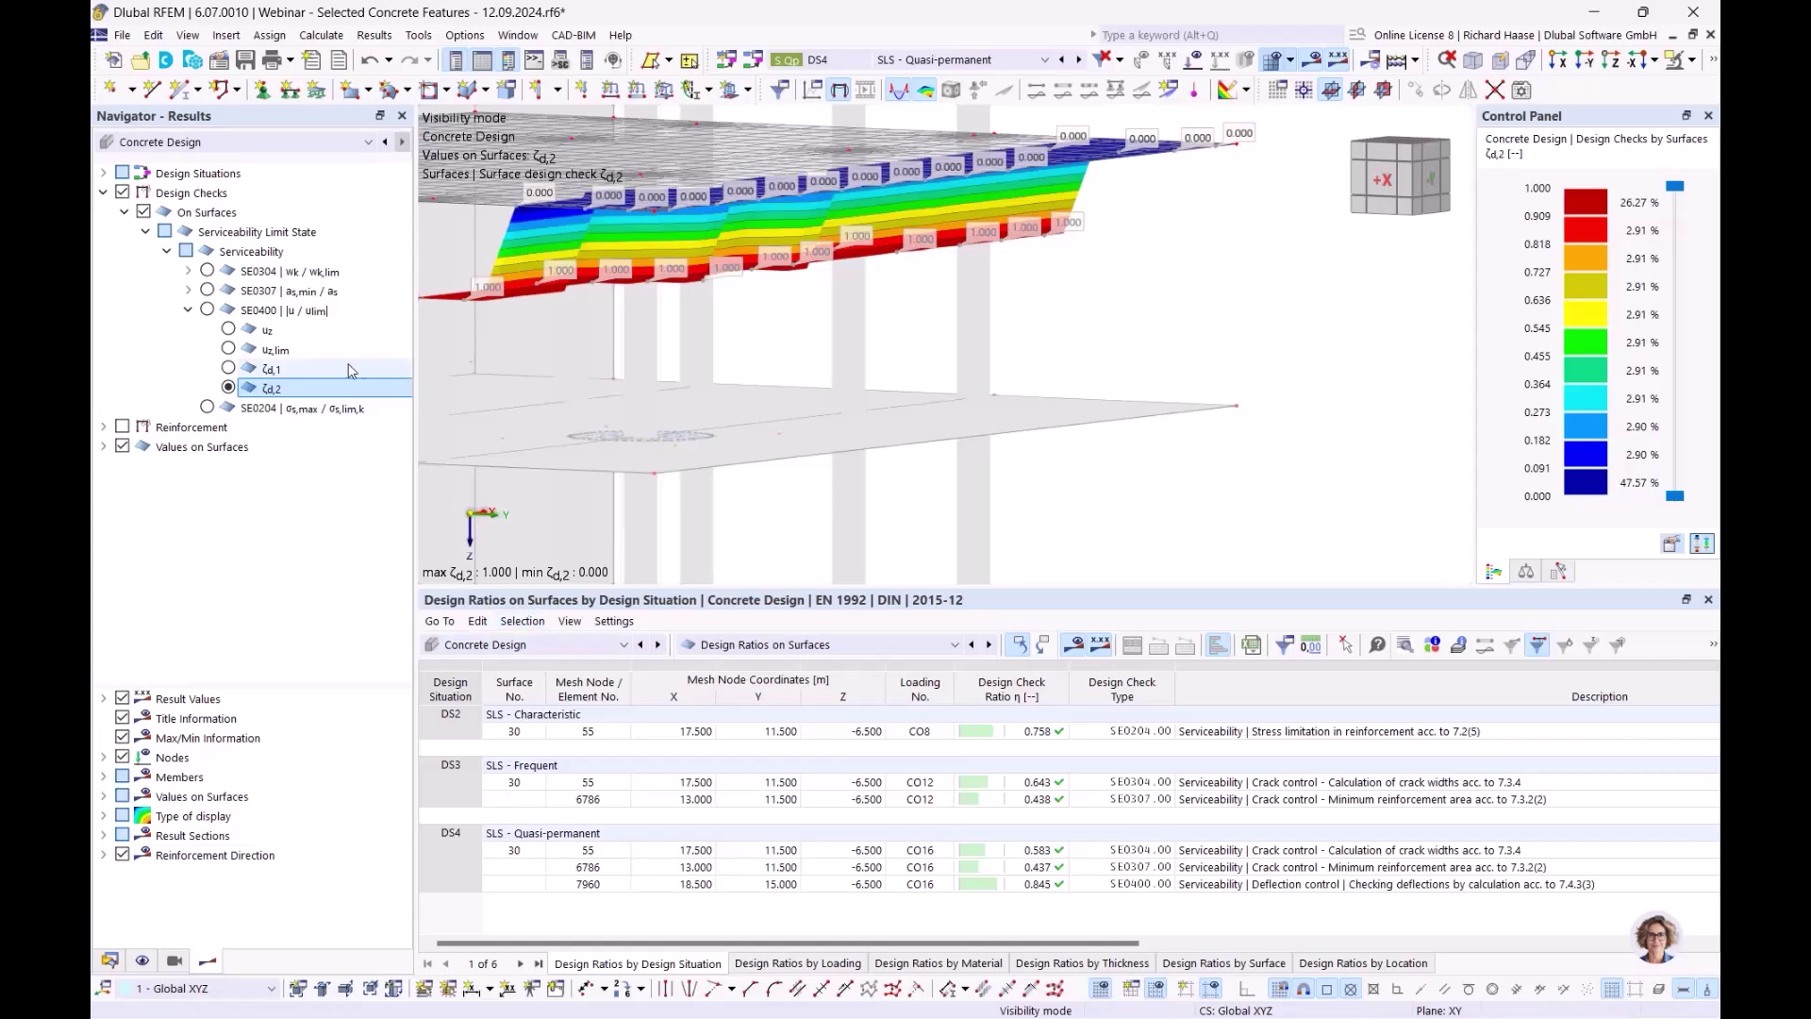
click(229, 331)
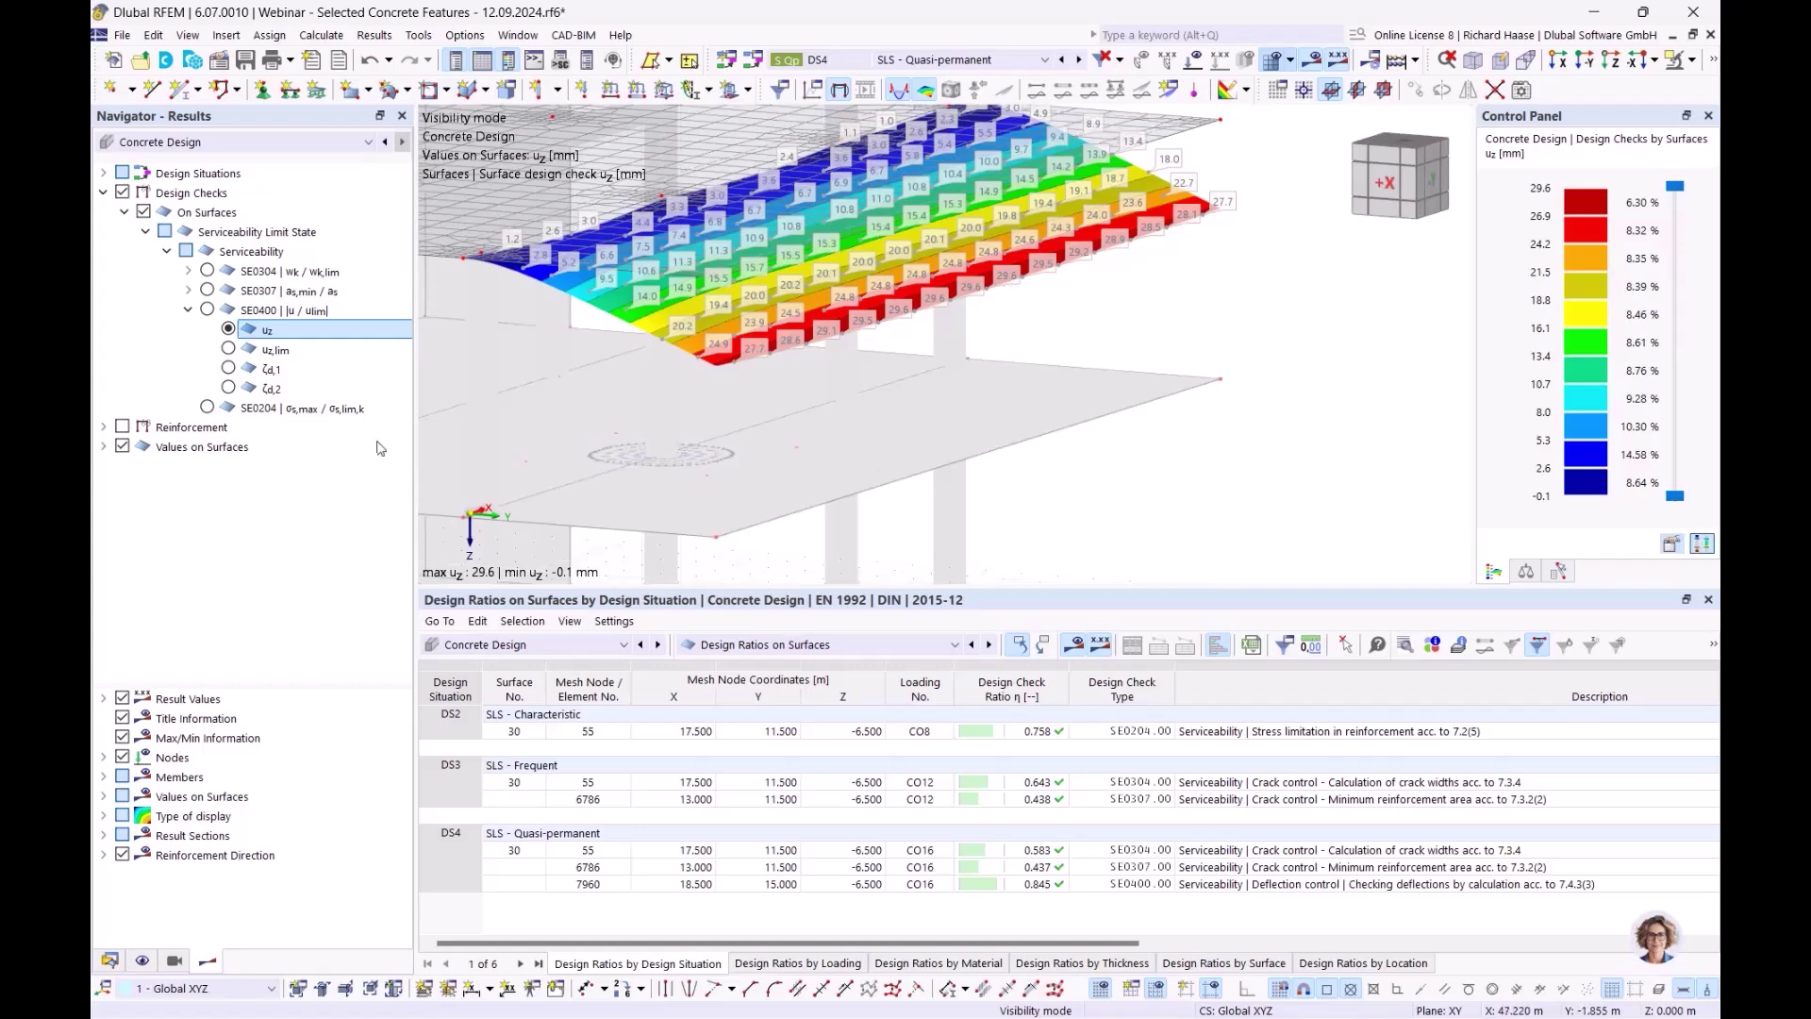
Enable the resistance of concrete between cracks (tension stiffening effect) in the Standard serviceability configuration and recalculate the concrete design
click(110, 963)
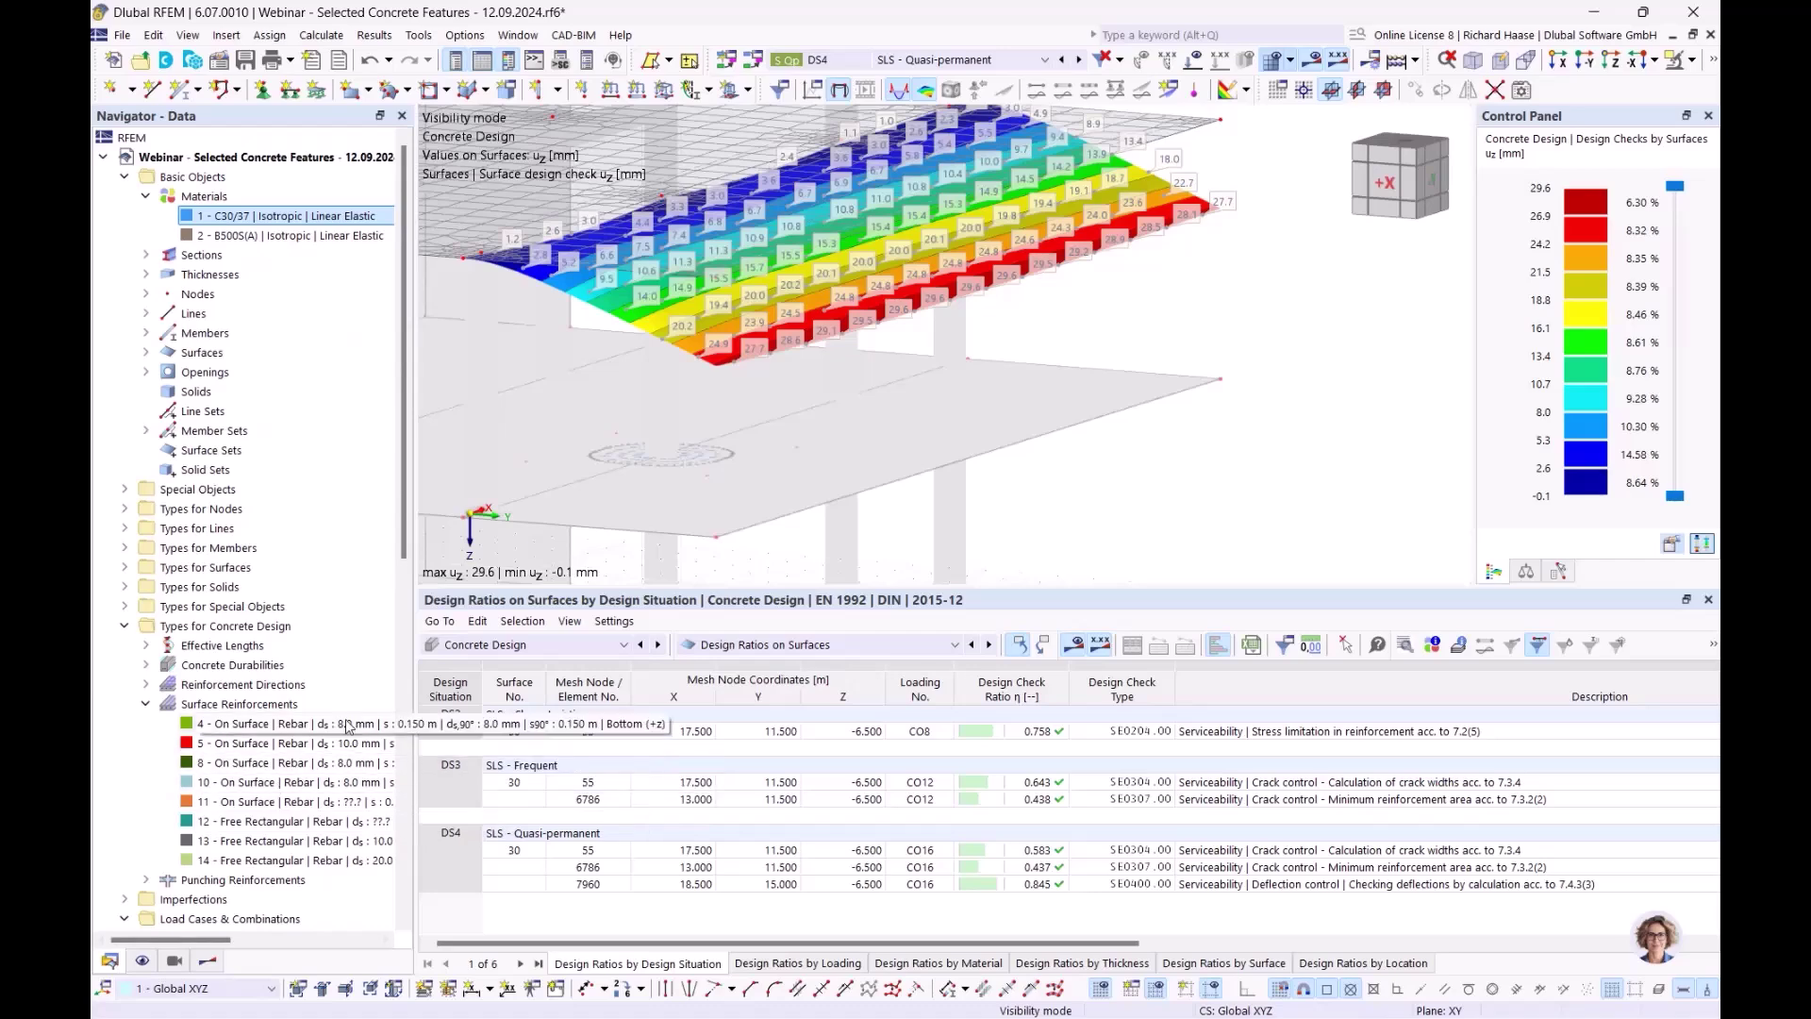
scroll(265, 868, down, 12)
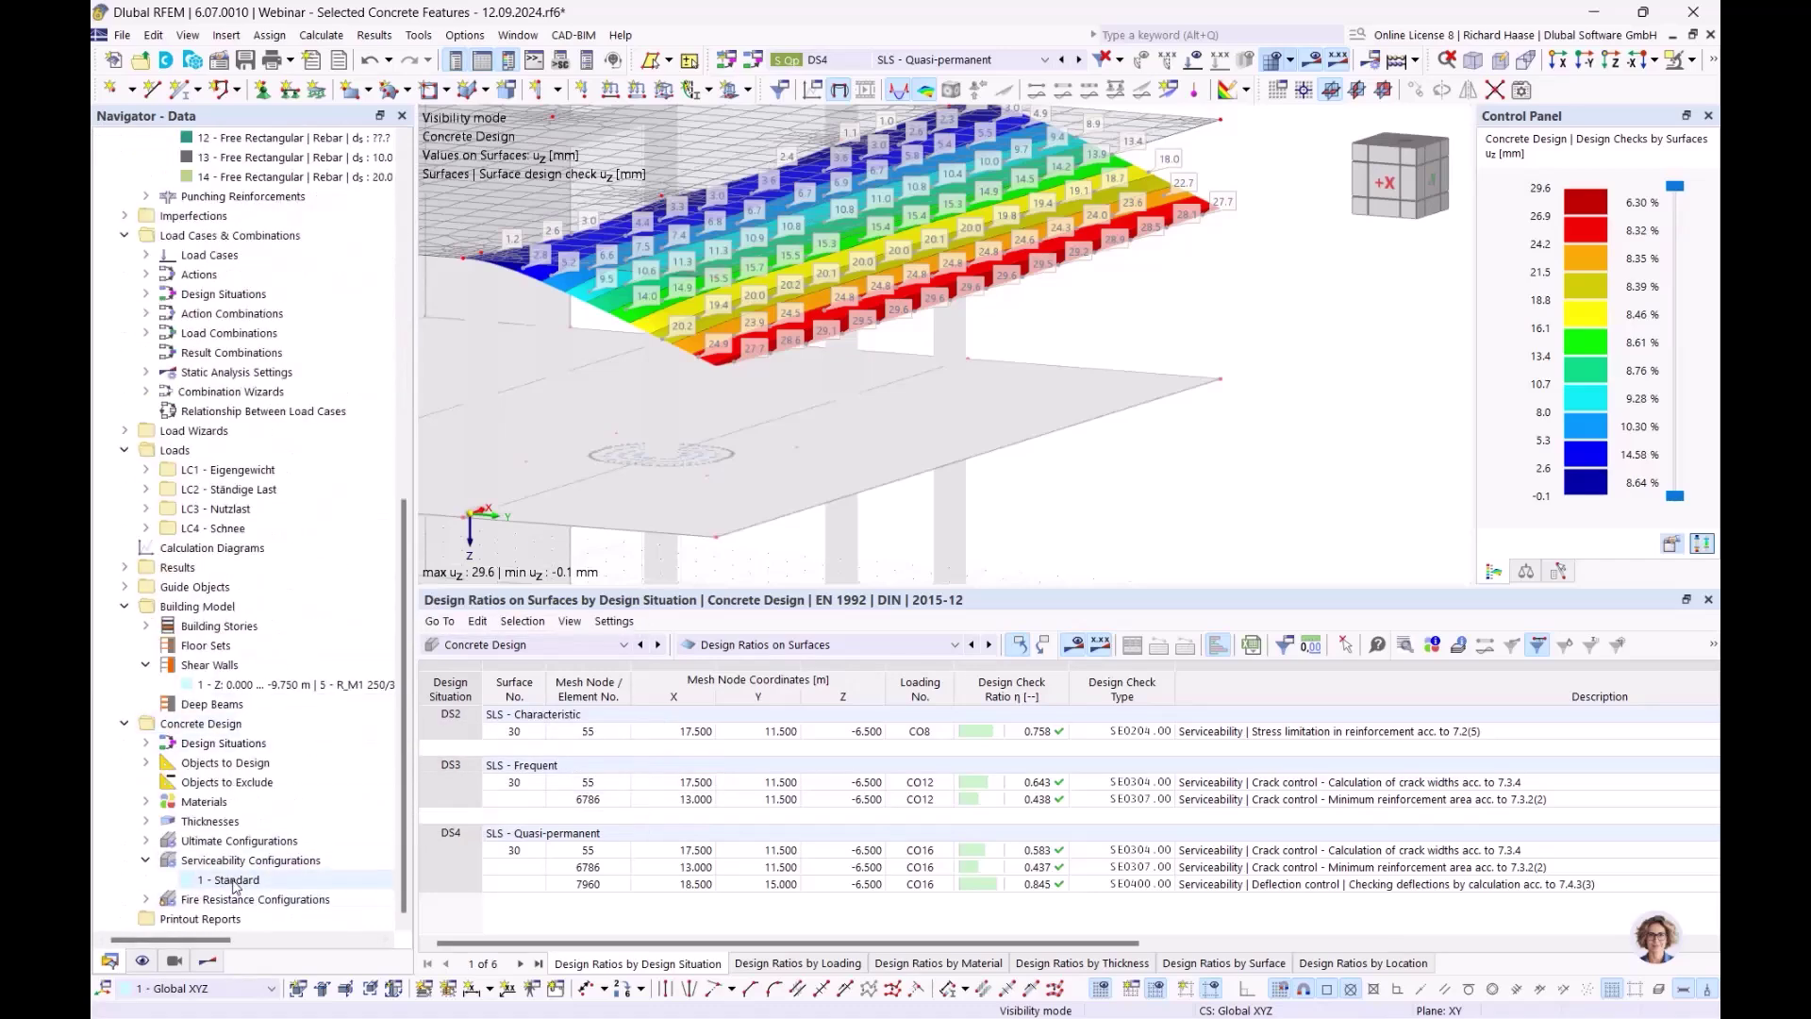
double_click(235, 880)
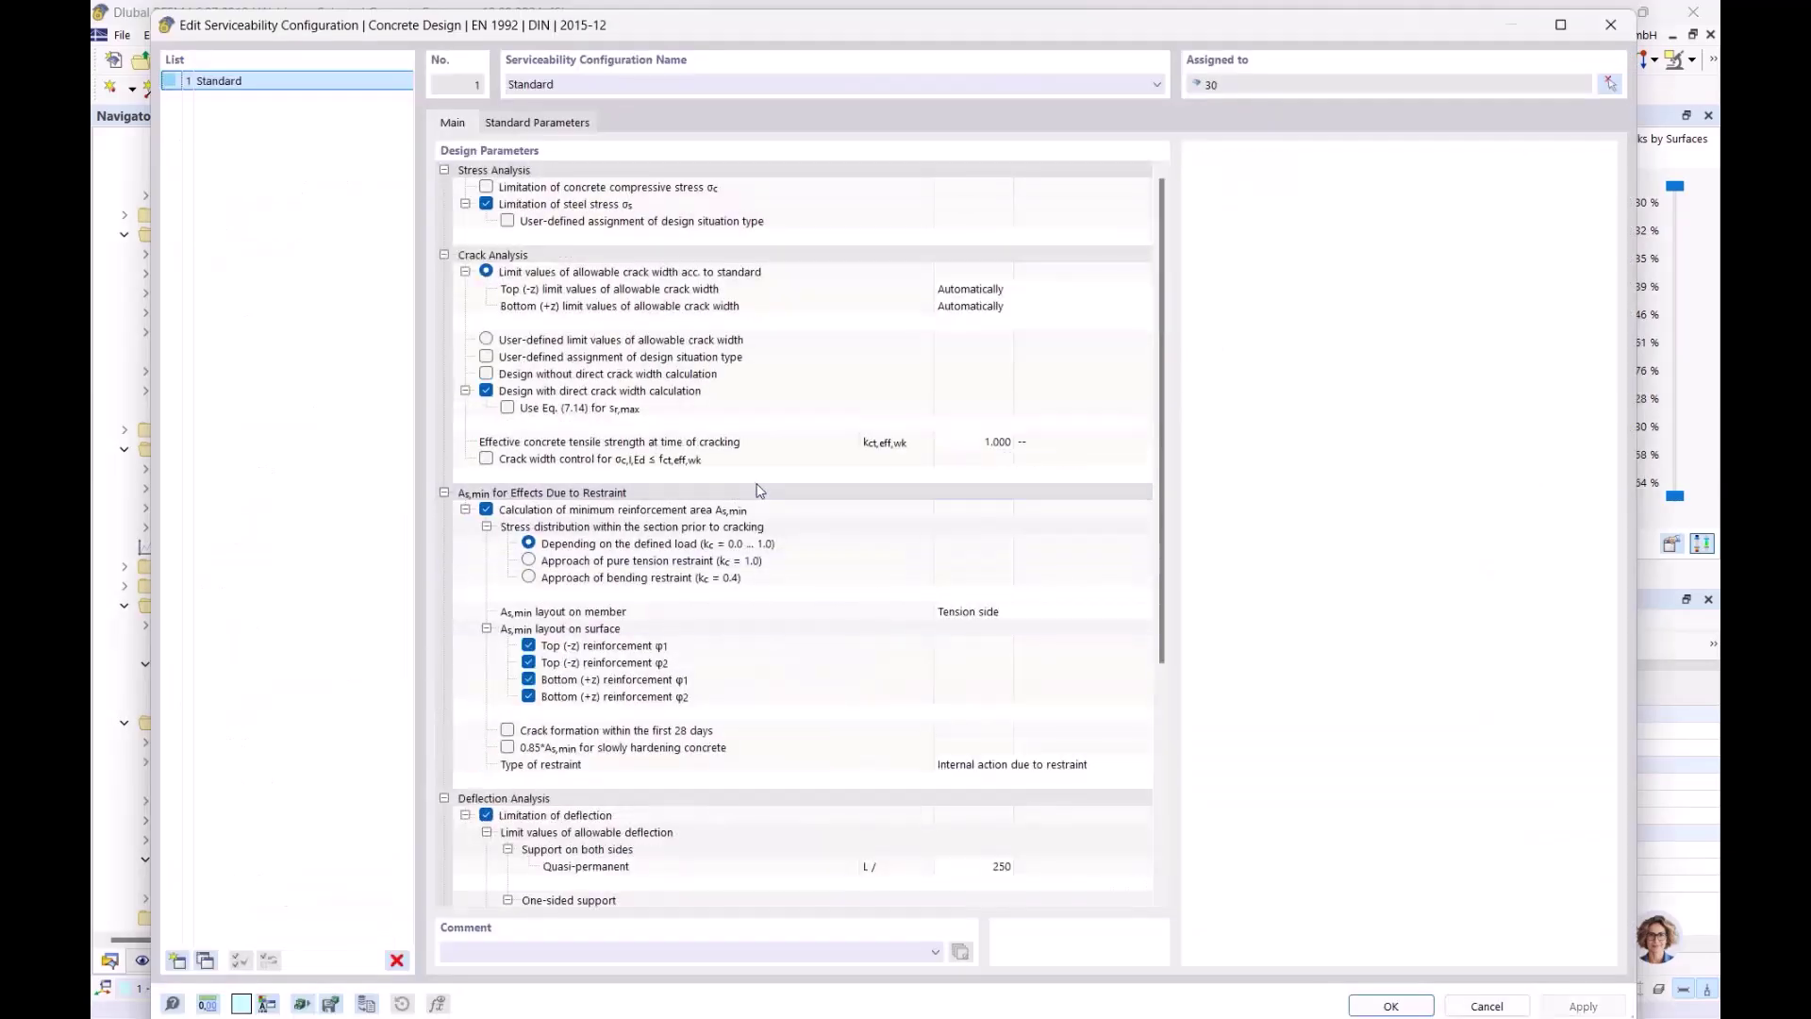
scroll(764, 486, down, 5)
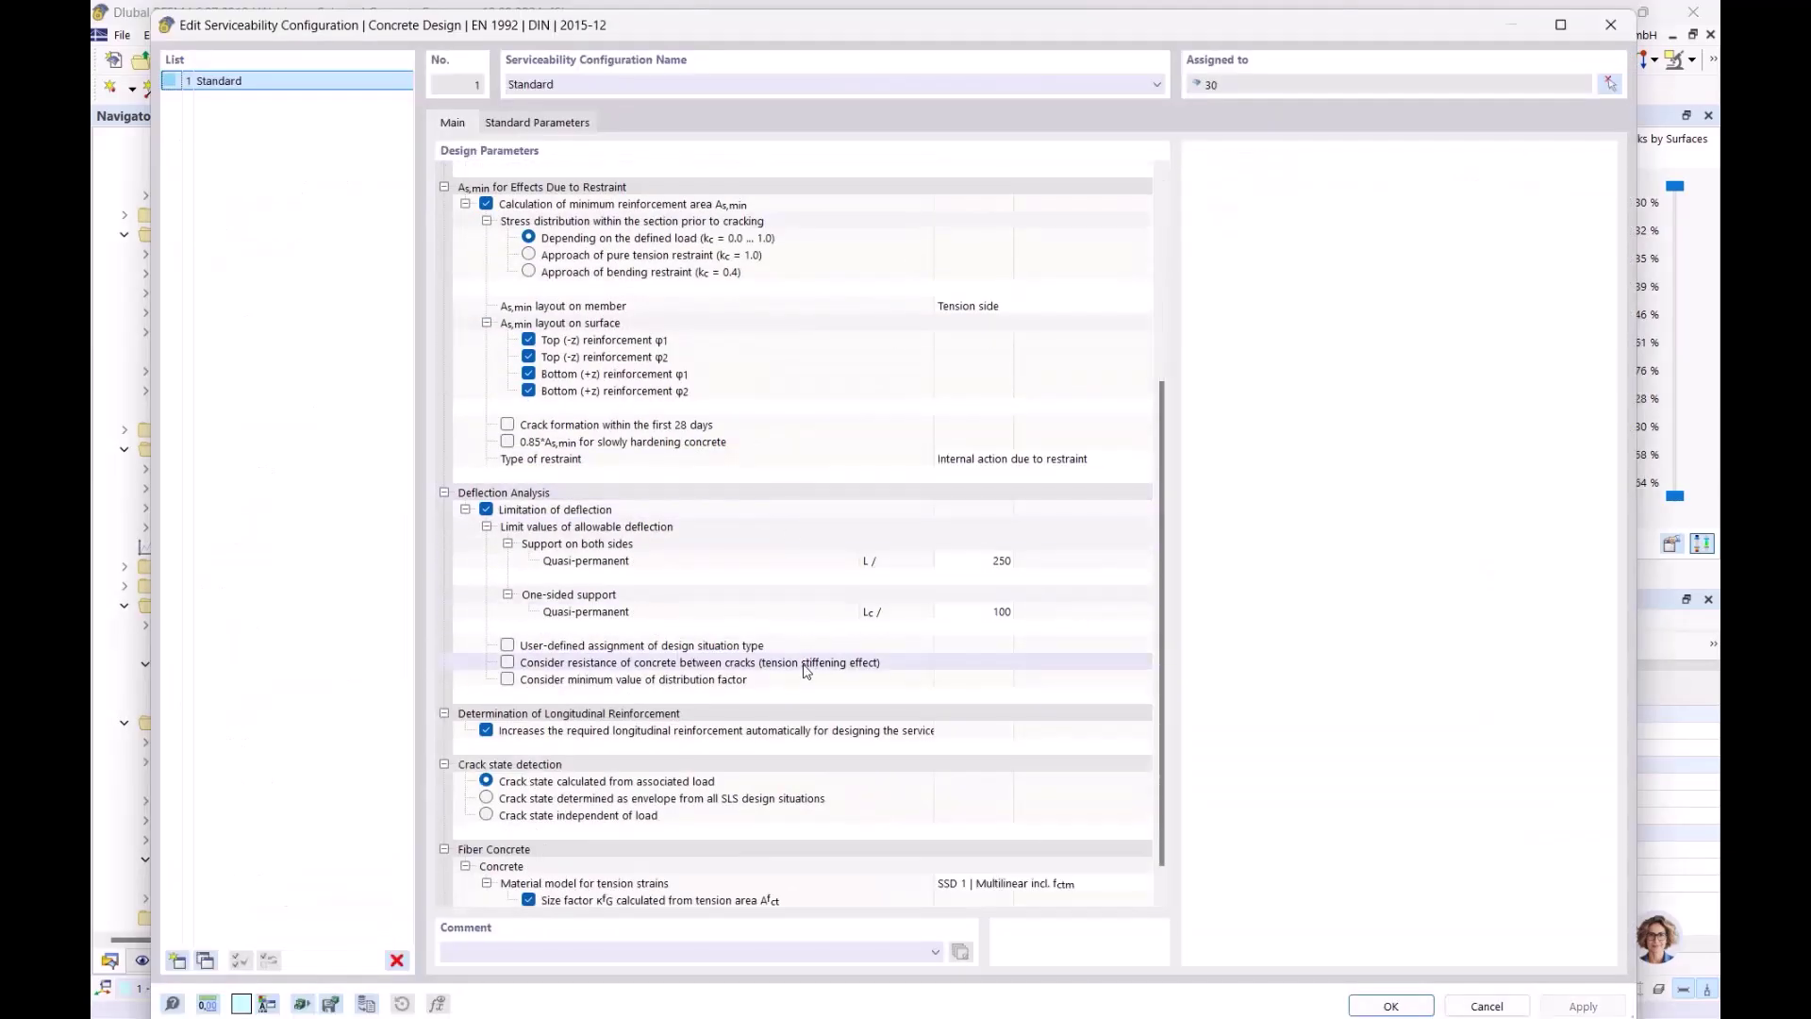
click(754, 672)
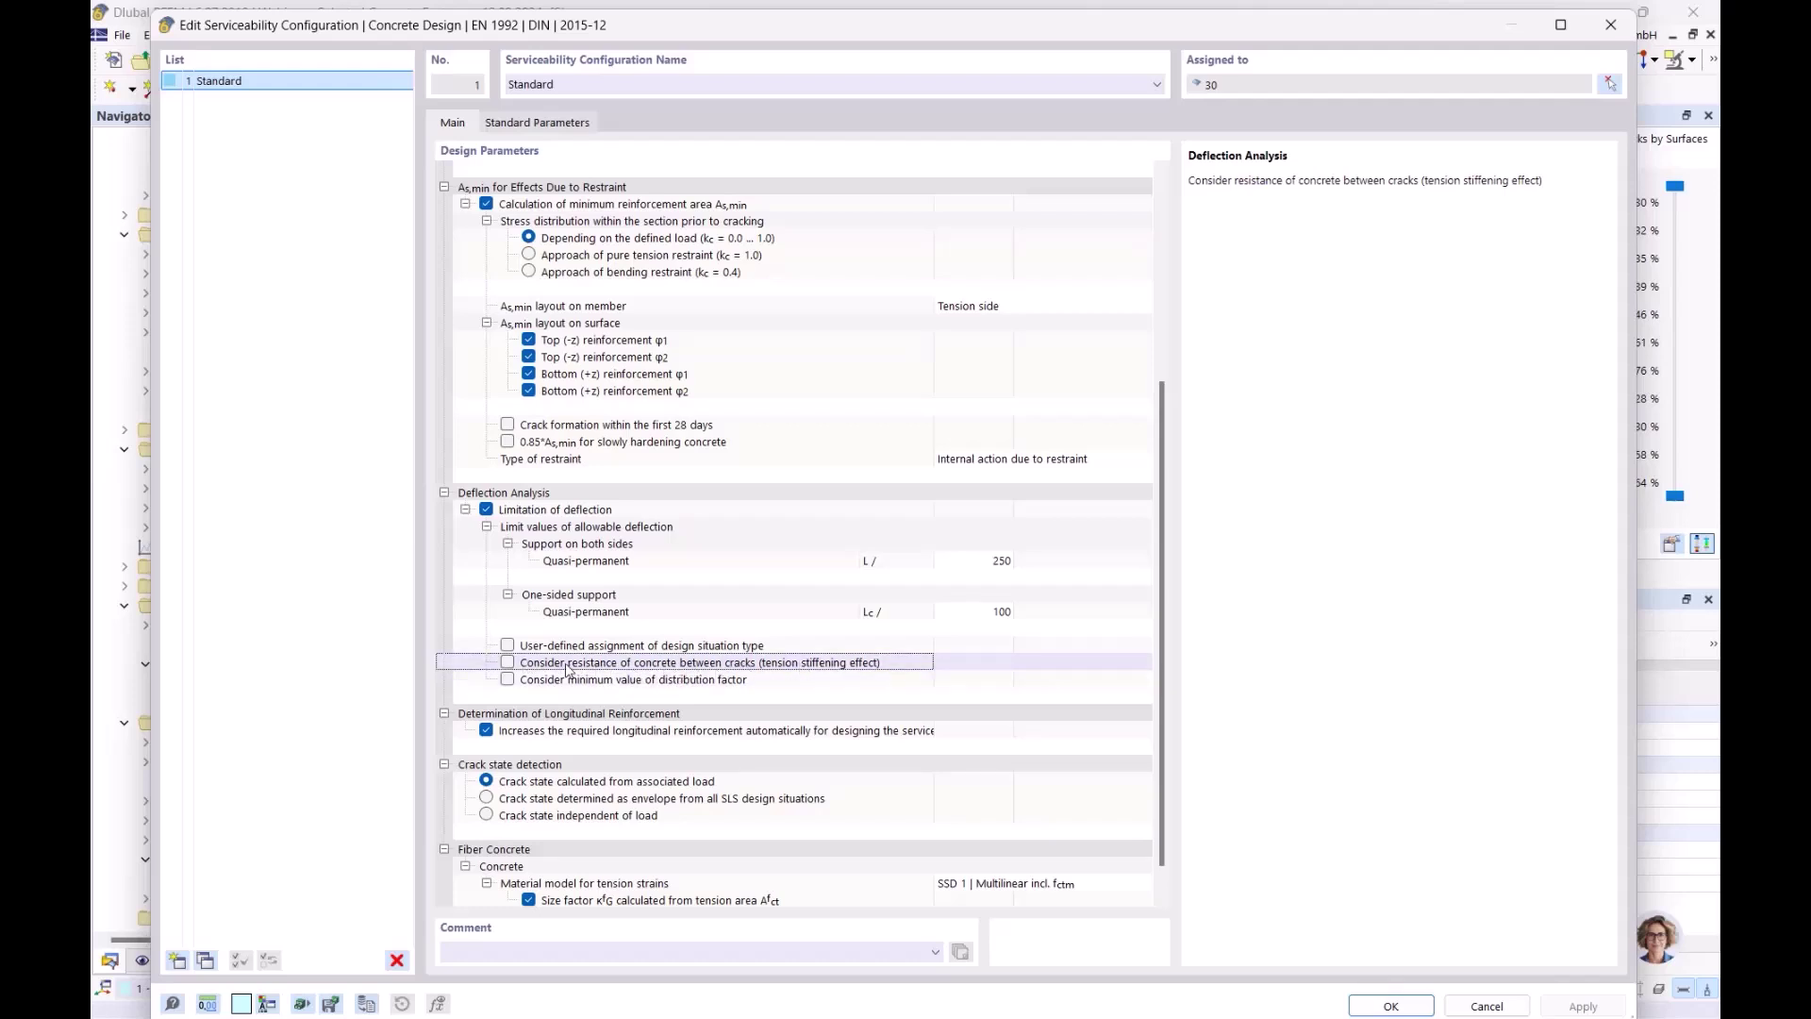
click(507, 662)
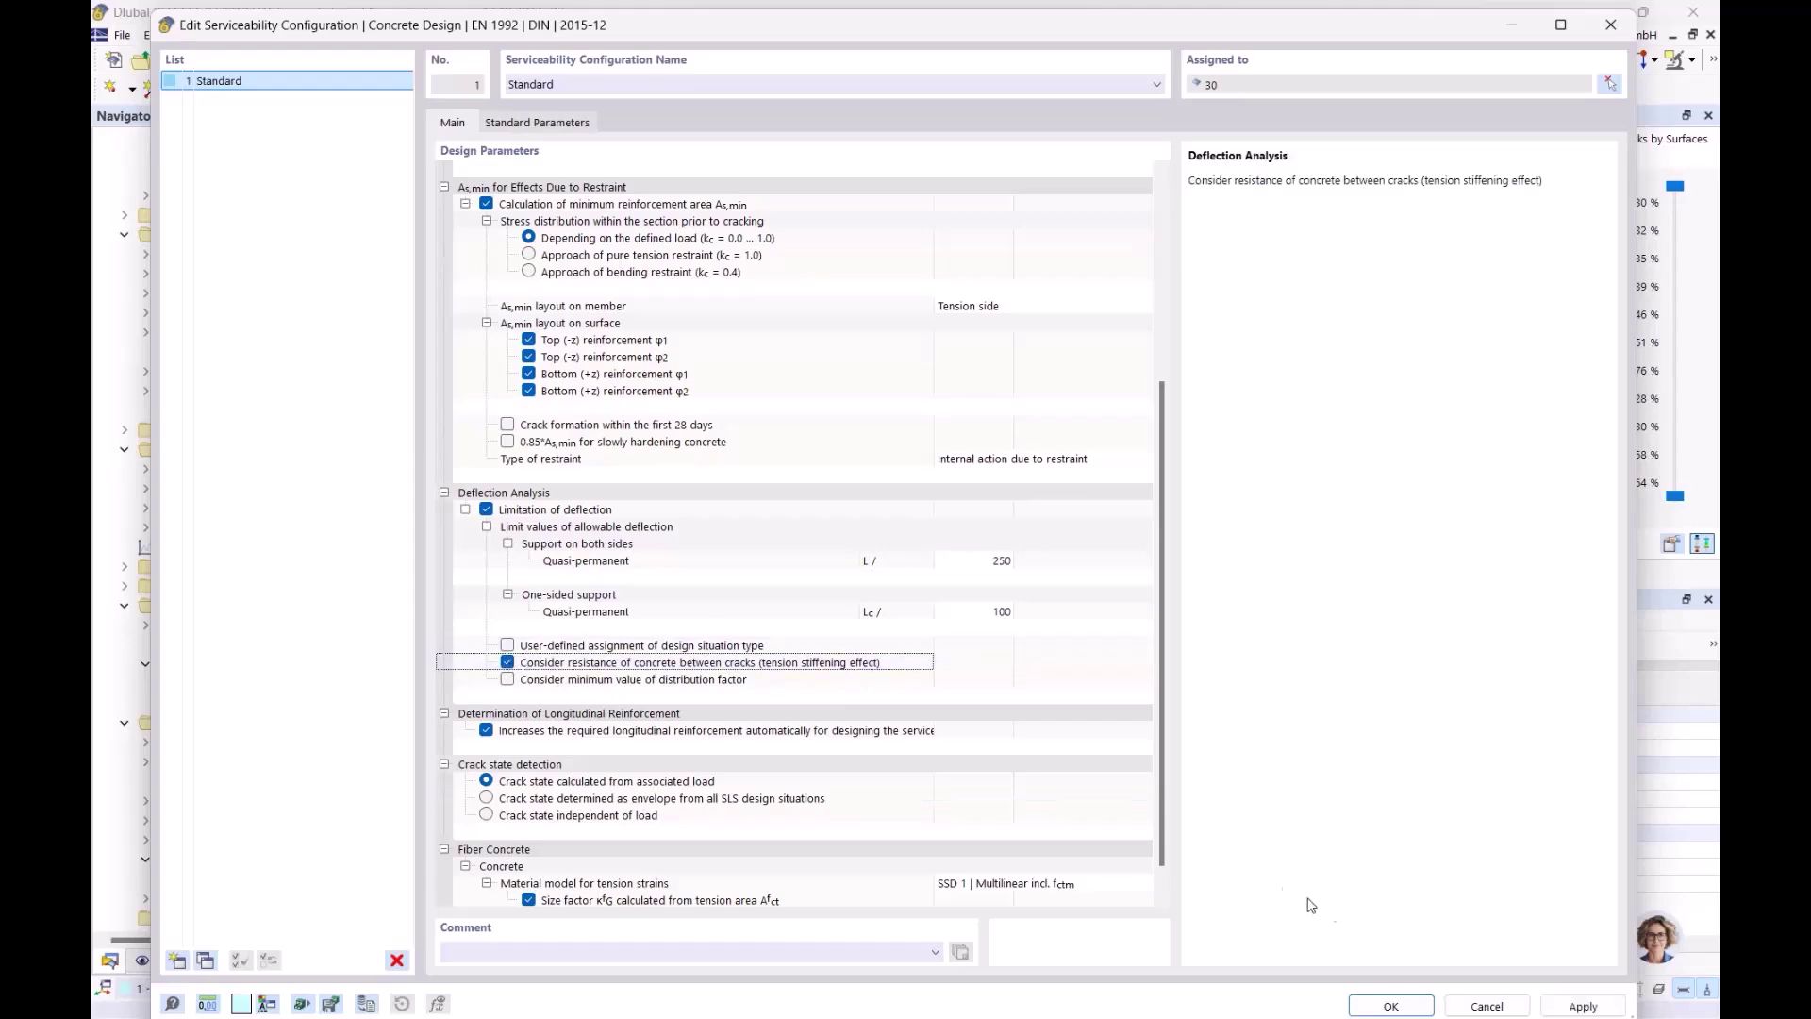
click(1391, 1005)
click(1071, 626)
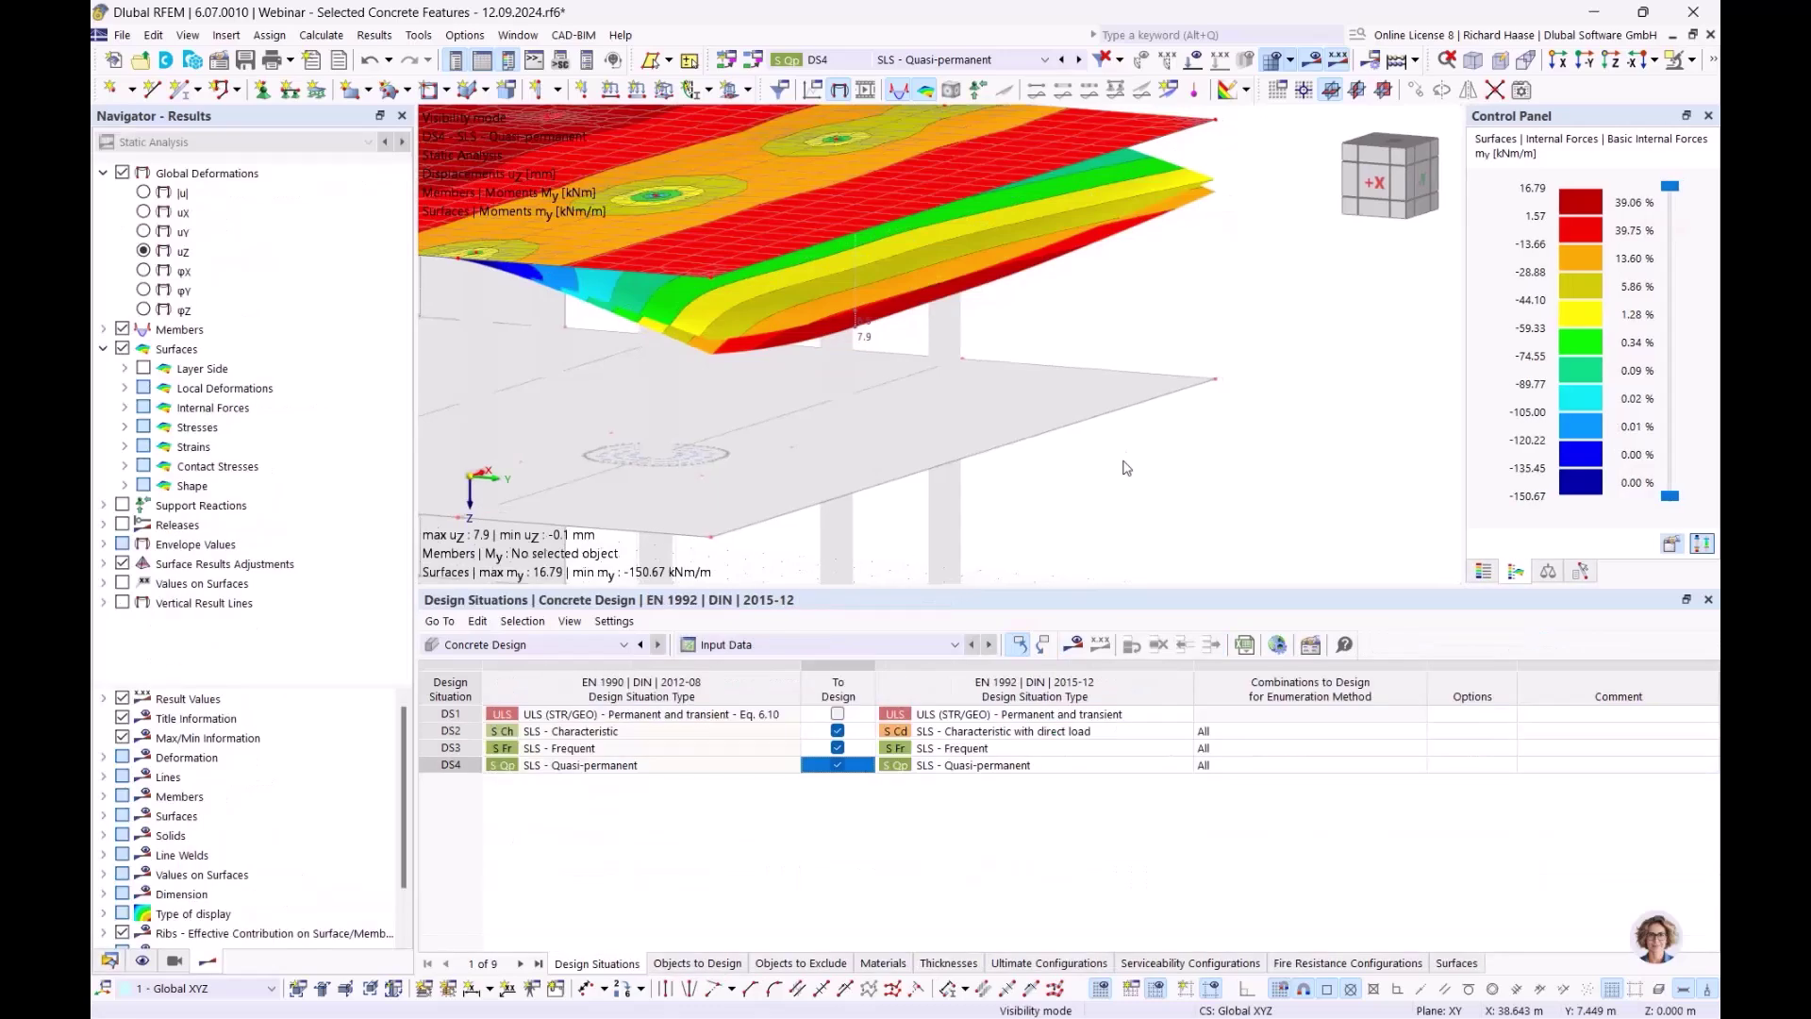
click(1072, 646)
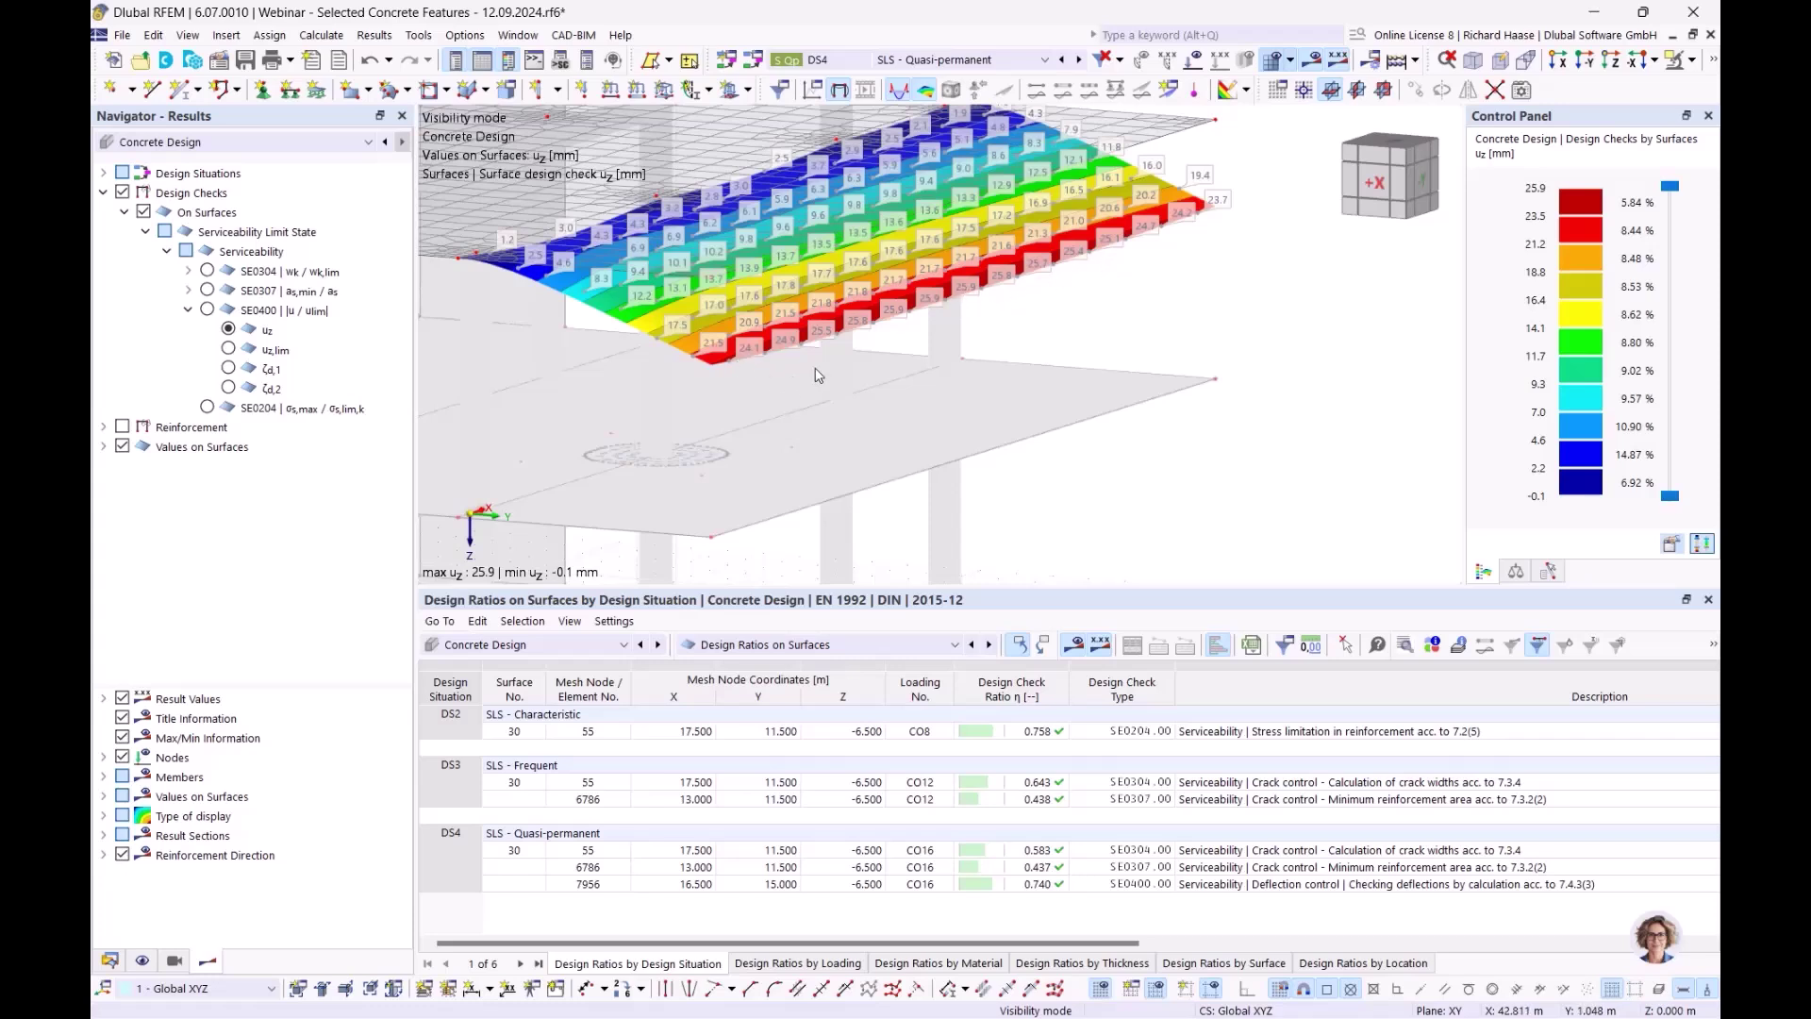
Compare the recalculated deflection uz and ζd,2 distribution on the cantilever slab from several angles, ending with uz displayed
ctrl+middle_drag(886, 409, 778, 457)
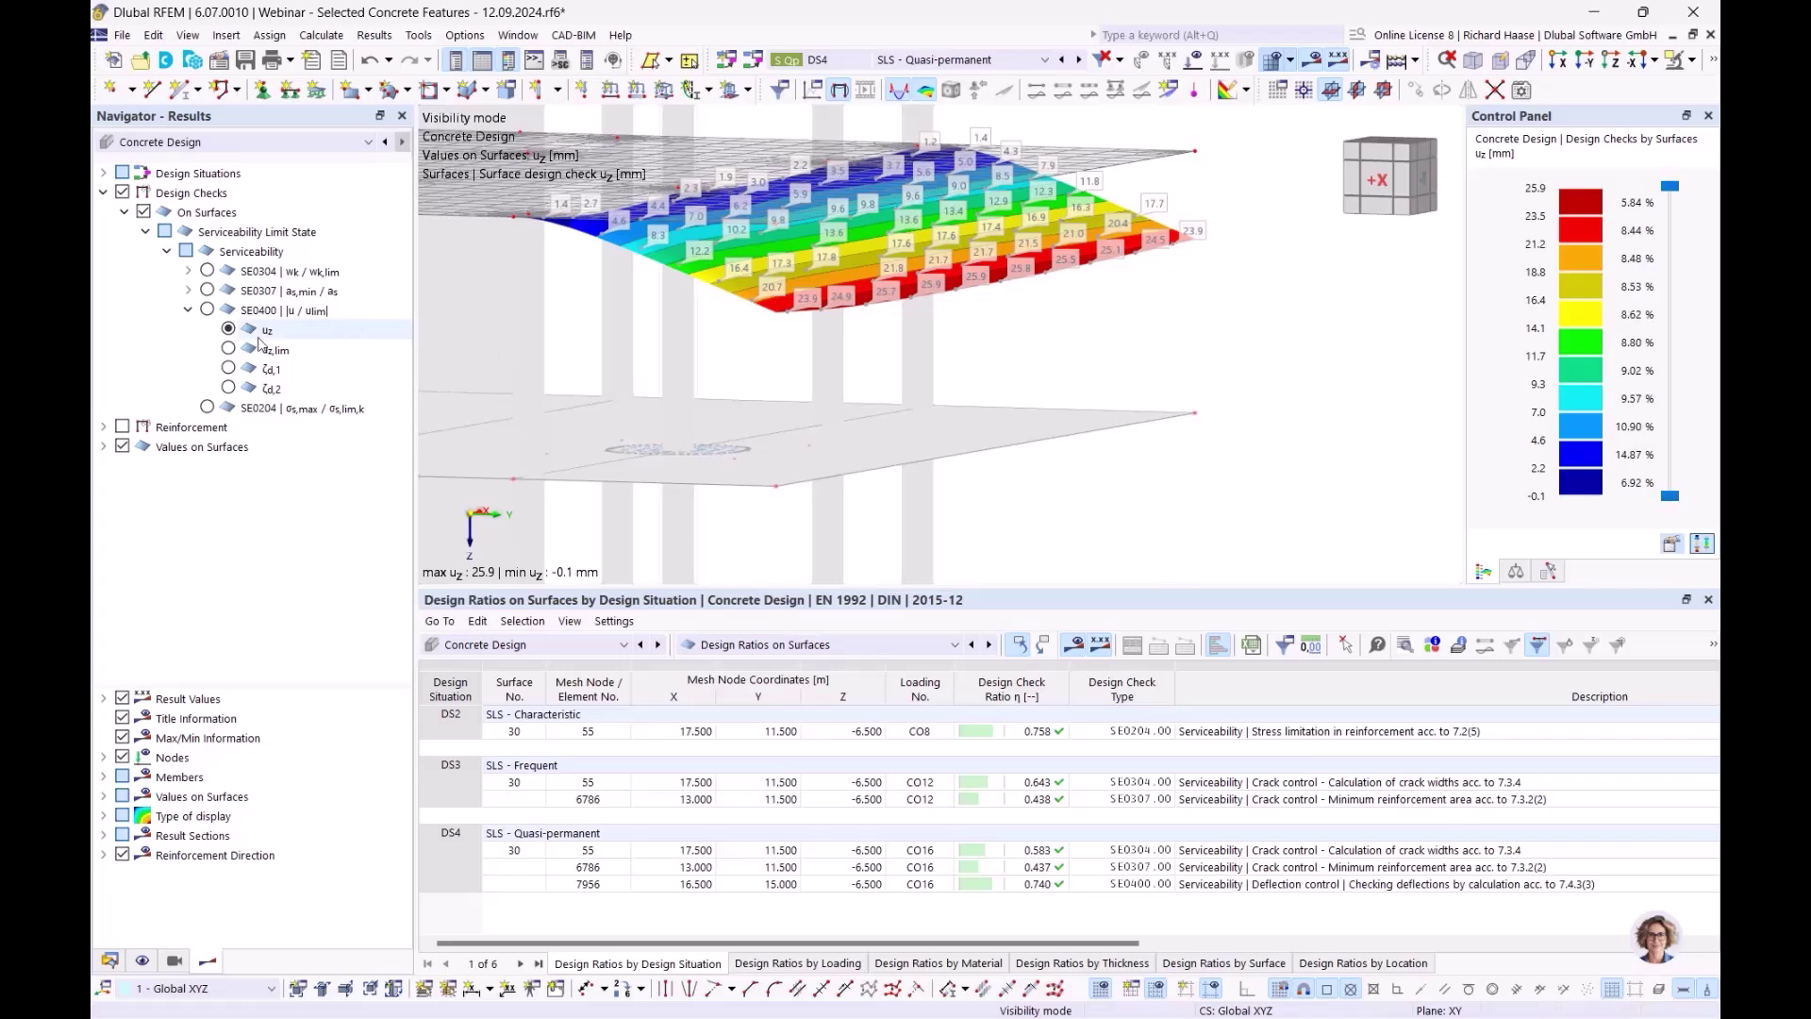
click(263, 389)
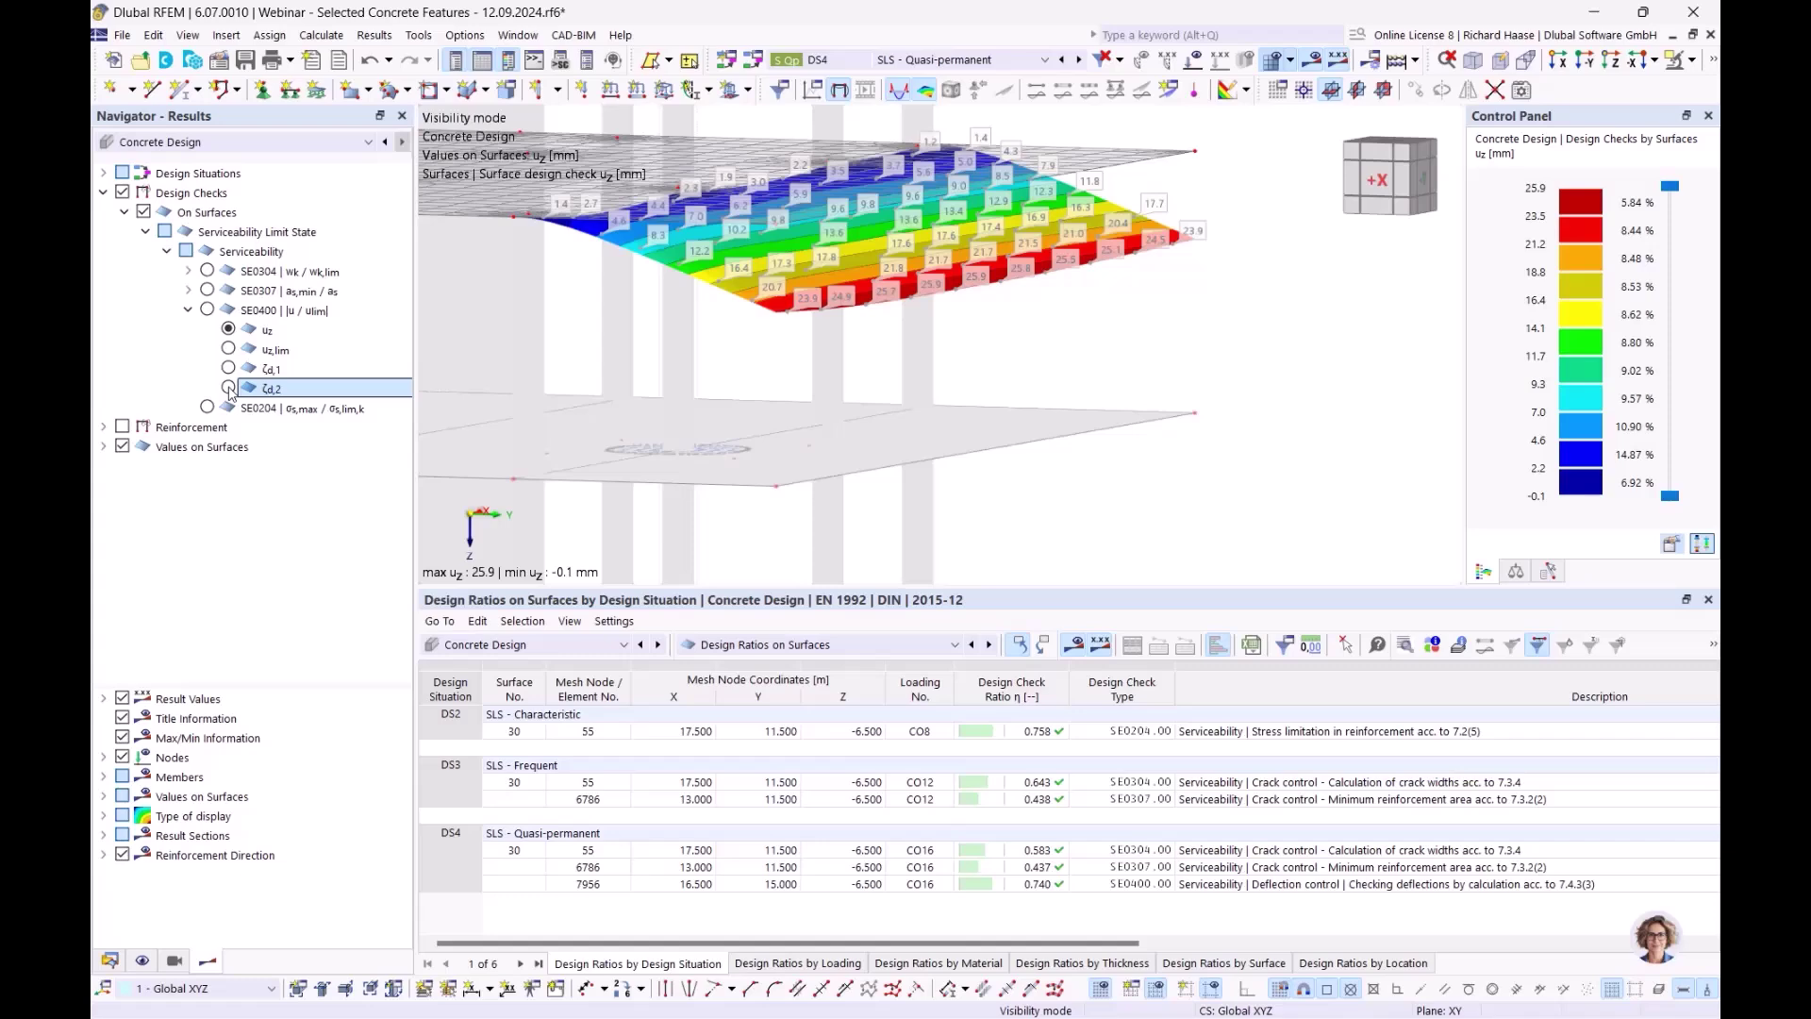
click(228, 387)
ctrl+middle_drag(731, 337, 877, 323)
scroll(691, 297, up, 1)
ctrl+middle_drag(693, 303, 766, 391)
ctrl+middle_drag(955, 353, 939, 360)
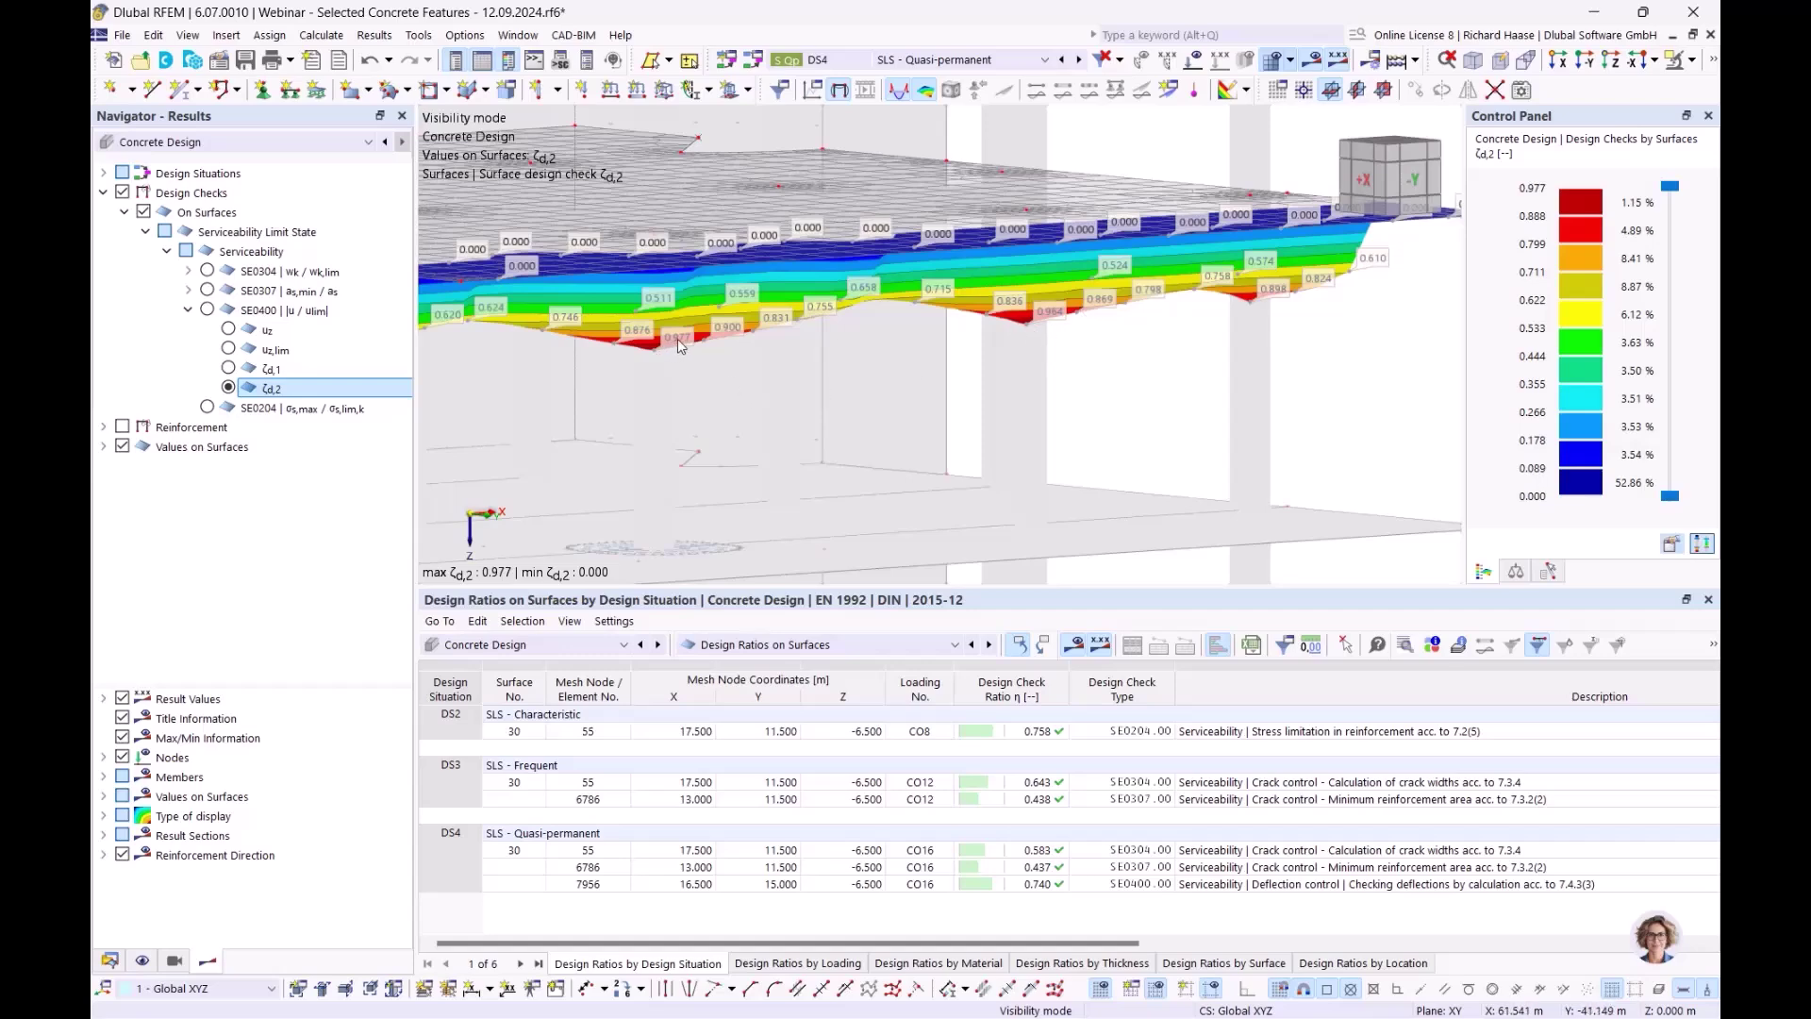
ctrl+middle_drag(742, 341, 655, 358)
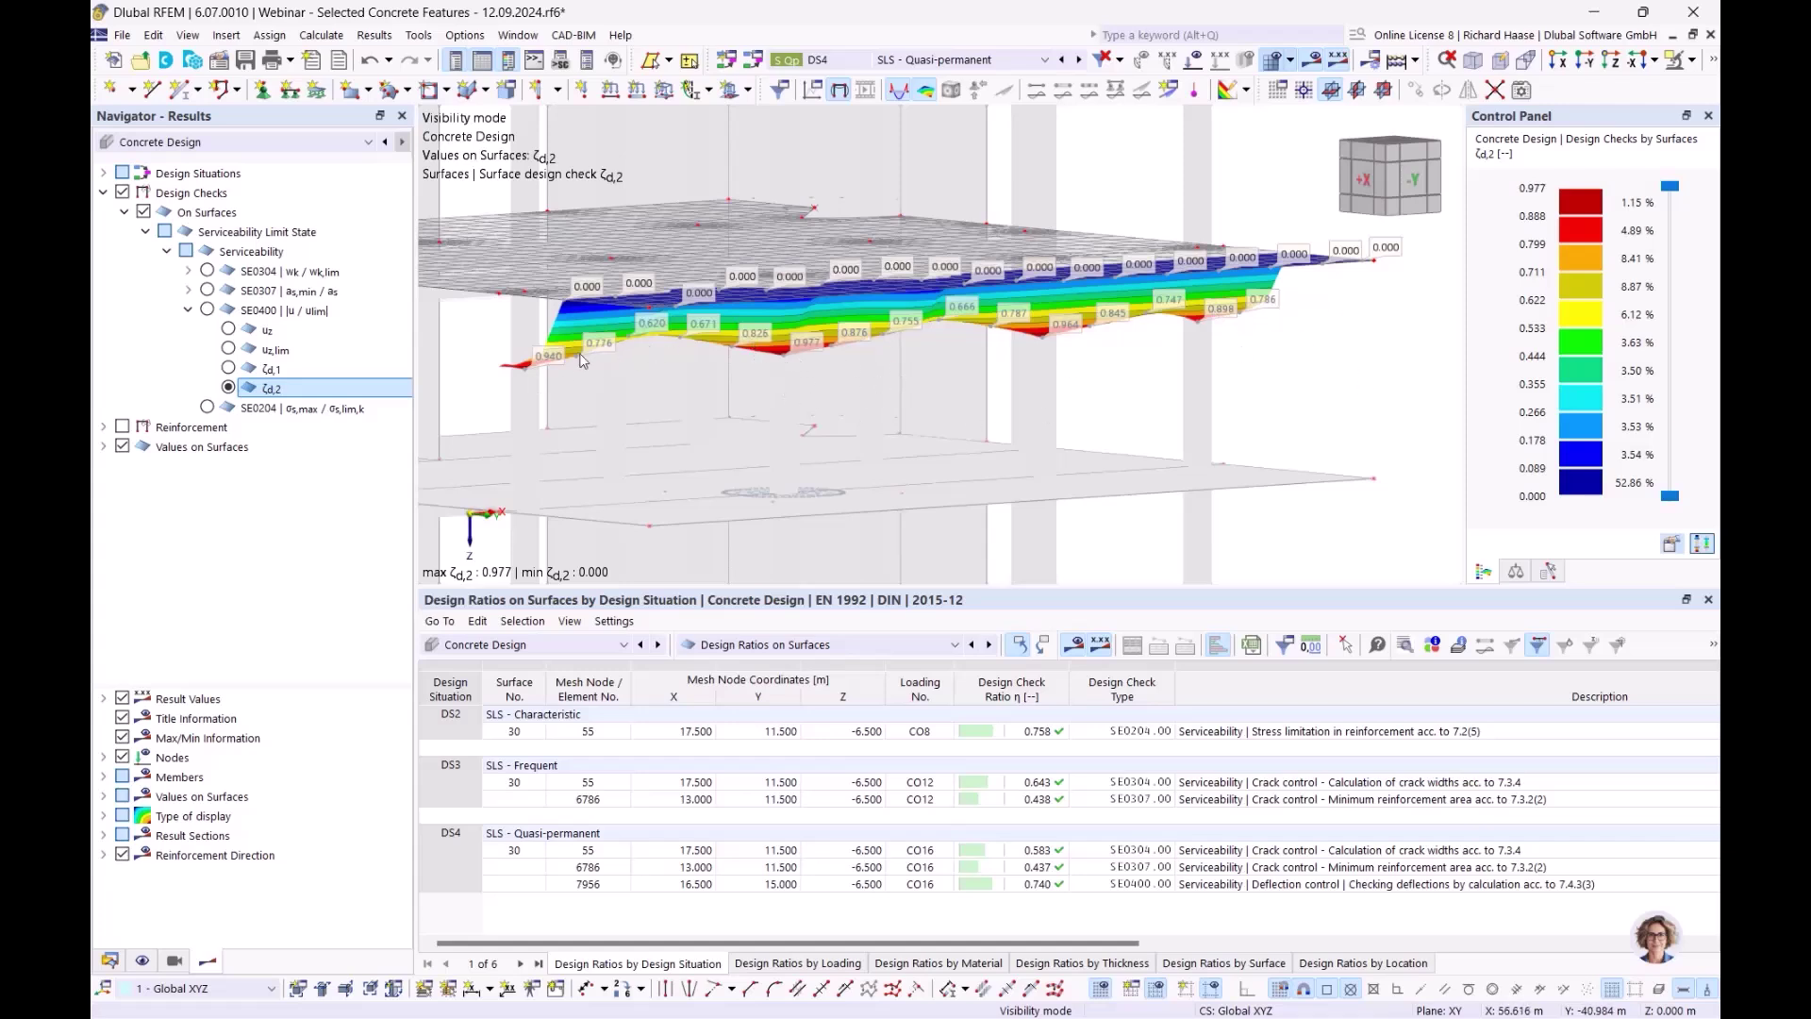
ctrl+middle_drag(893, 366, 915, 365)
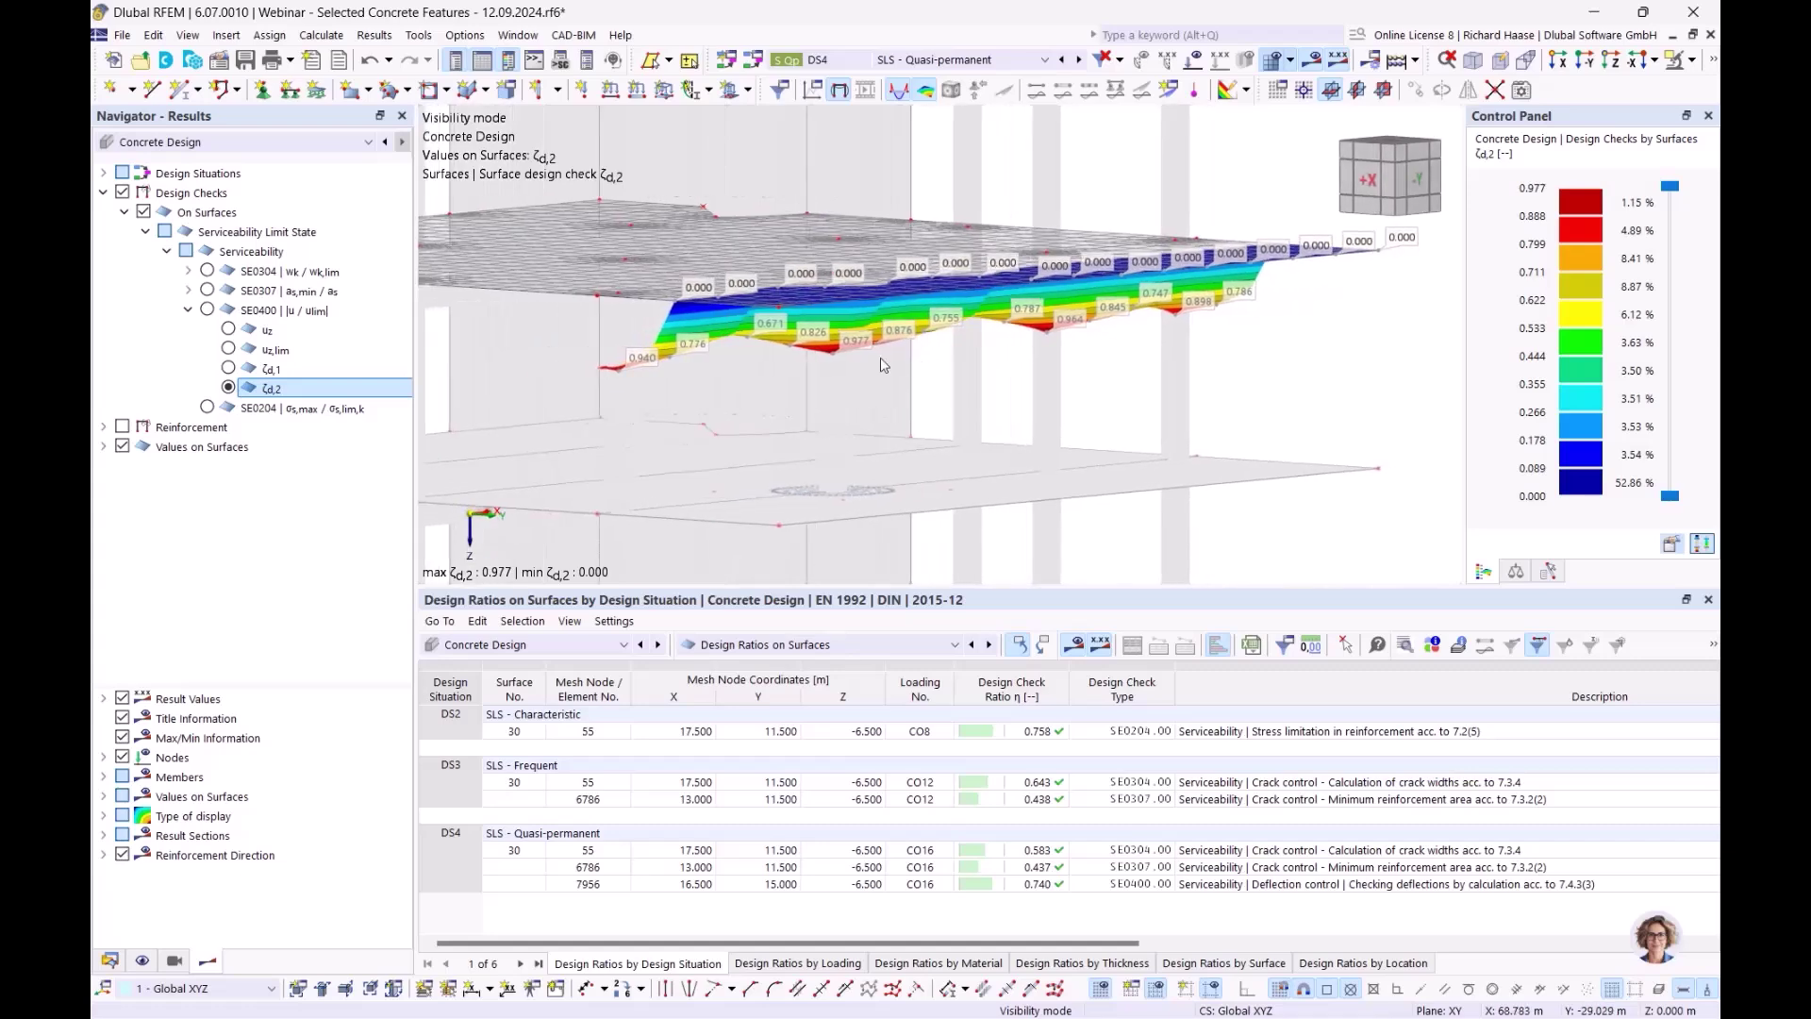
ctrl+middle_drag(1097, 437, 1042, 435)
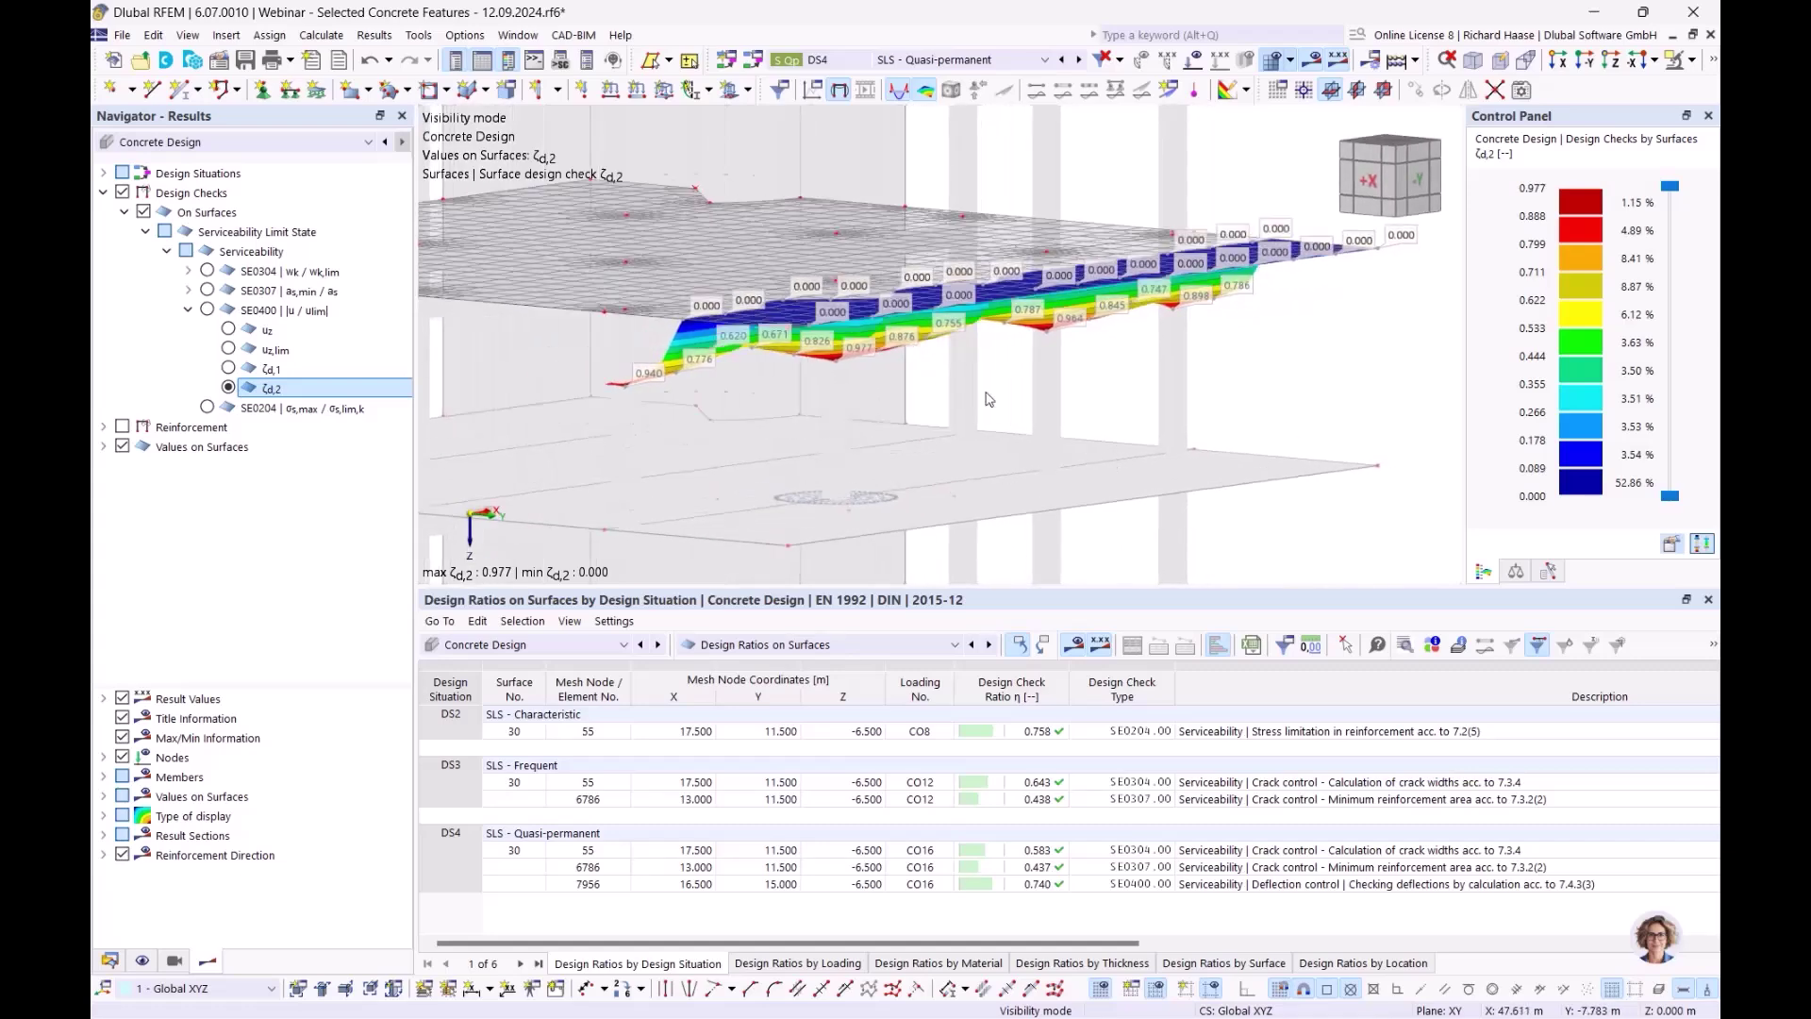
ctrl+middle_drag(1154, 402, 1229, 324)
click(229, 329)
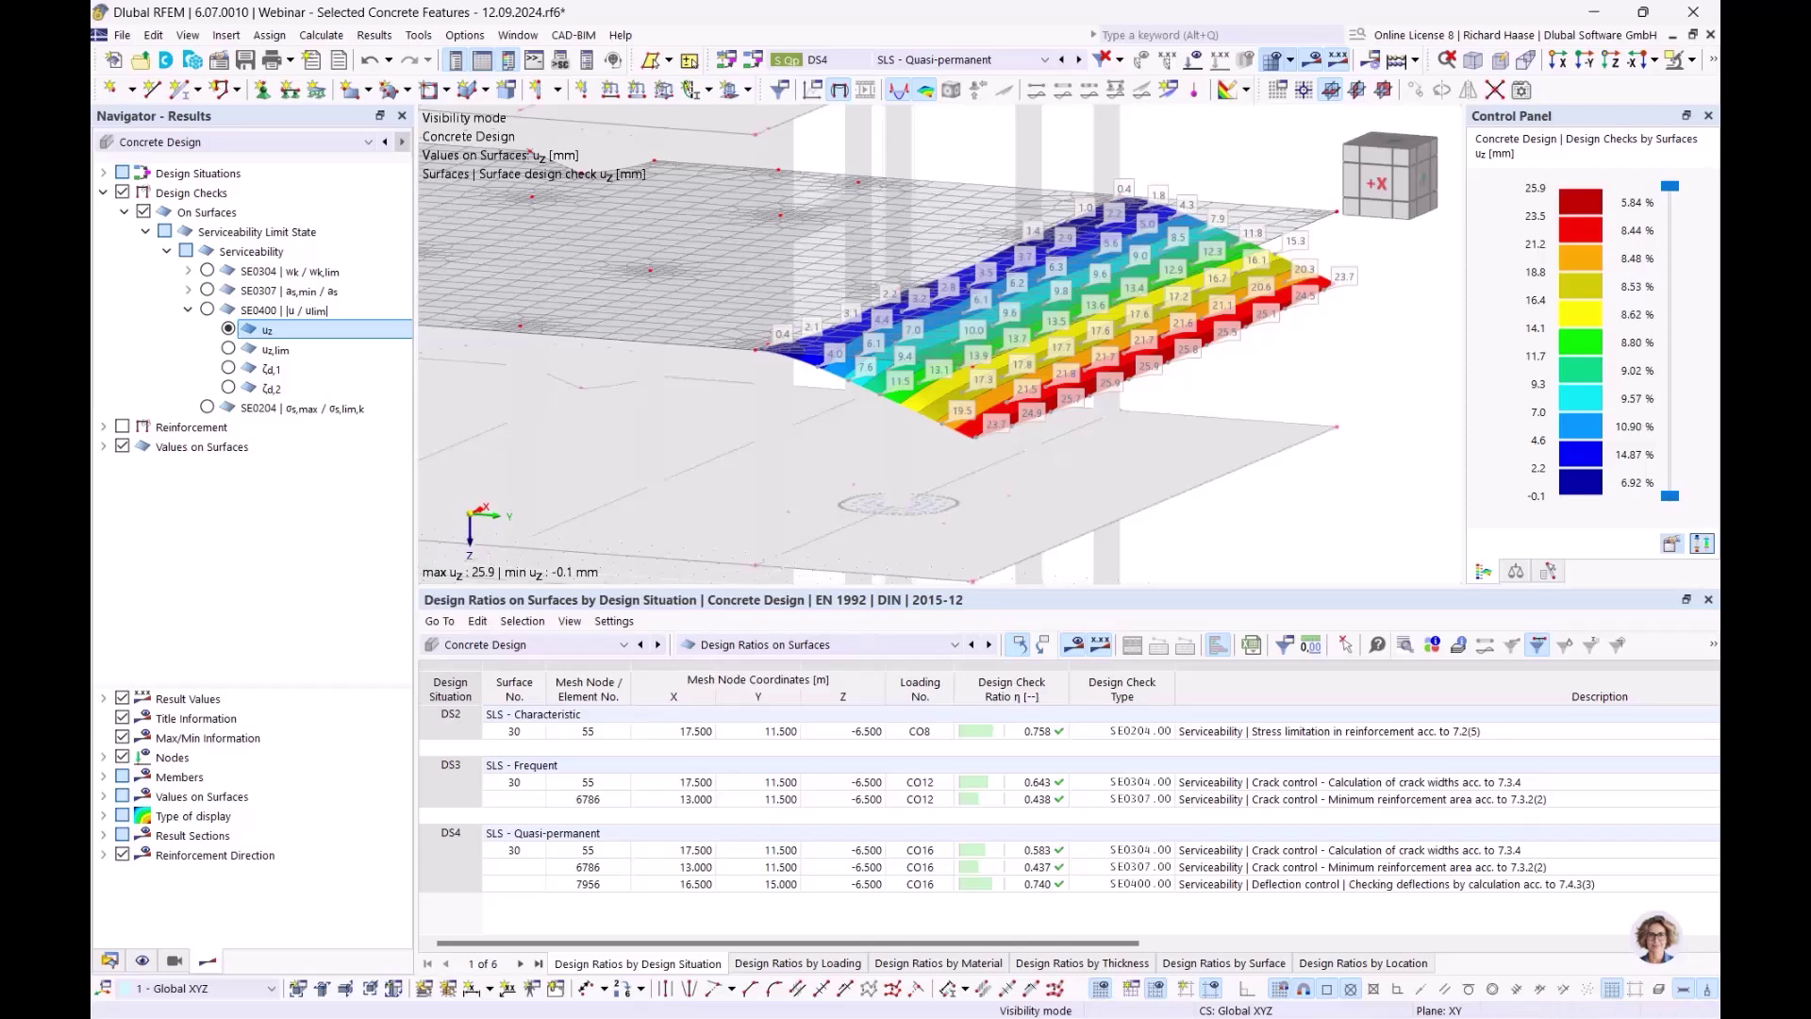
Switch to the PowerPoint presentation and advance from the SLS Design slide to the Fatigue design slide
key(alt+Tab)
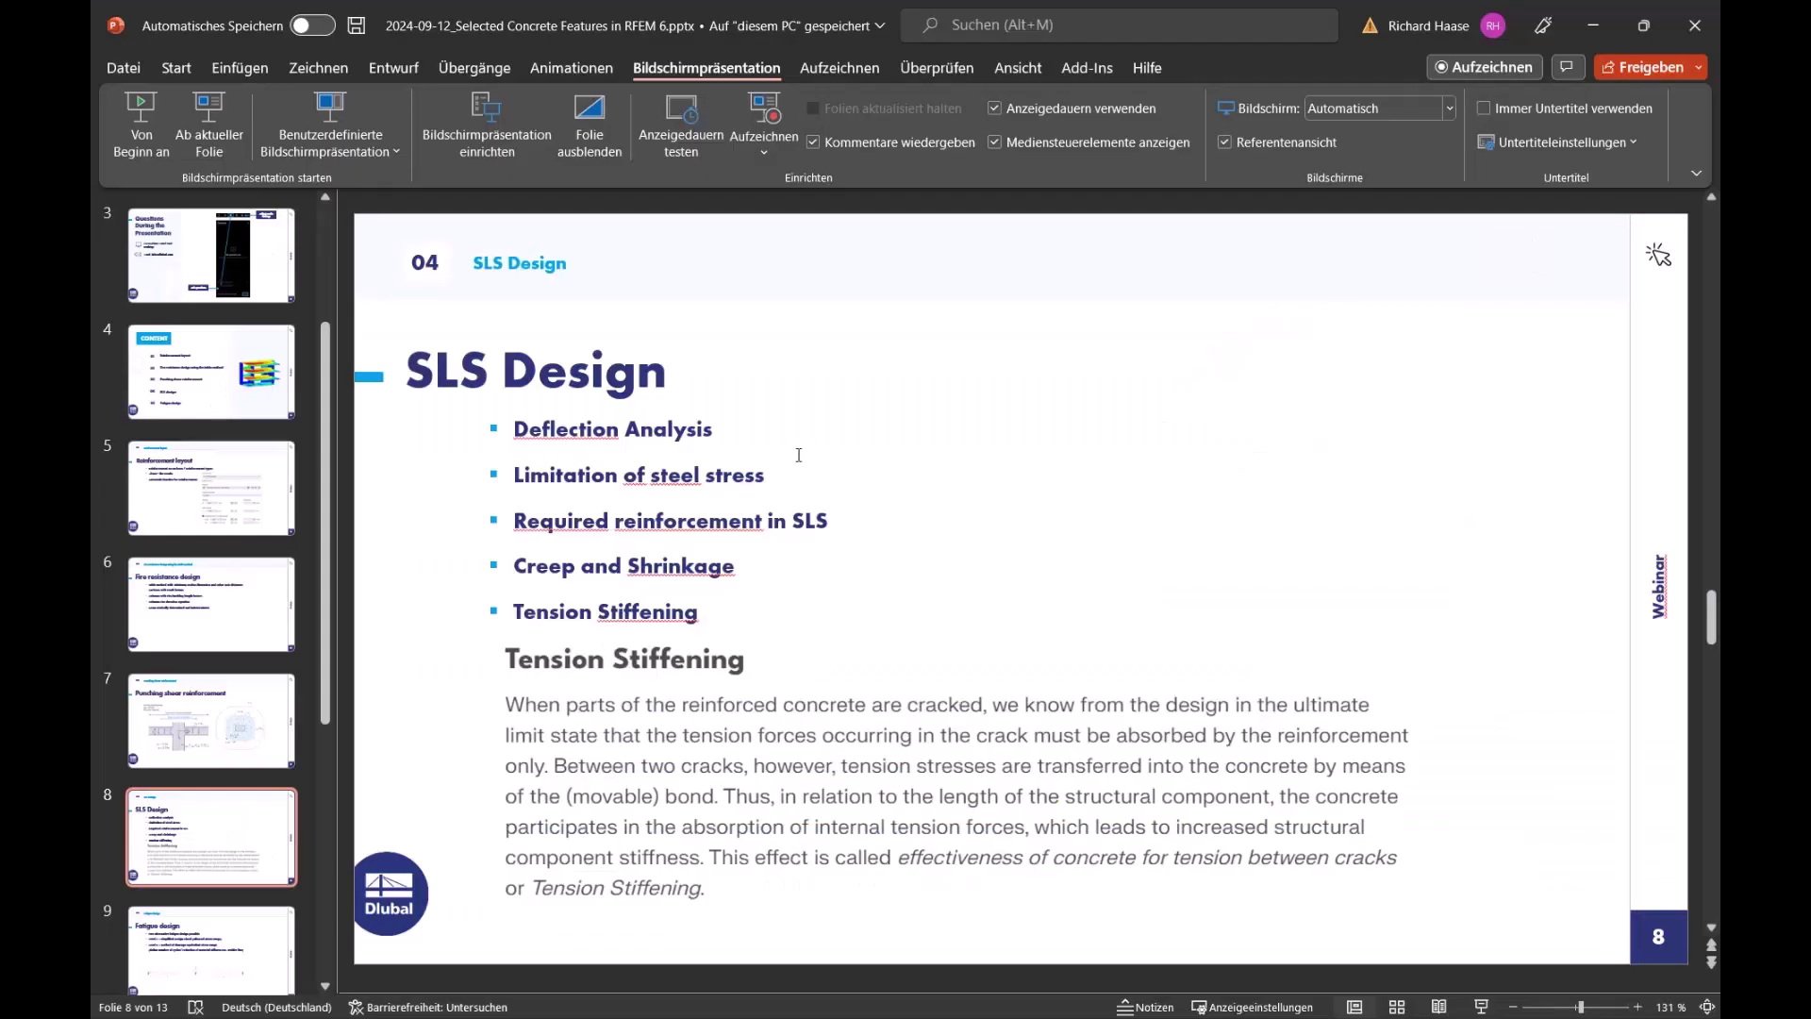
scroll(800, 453, down, 1)
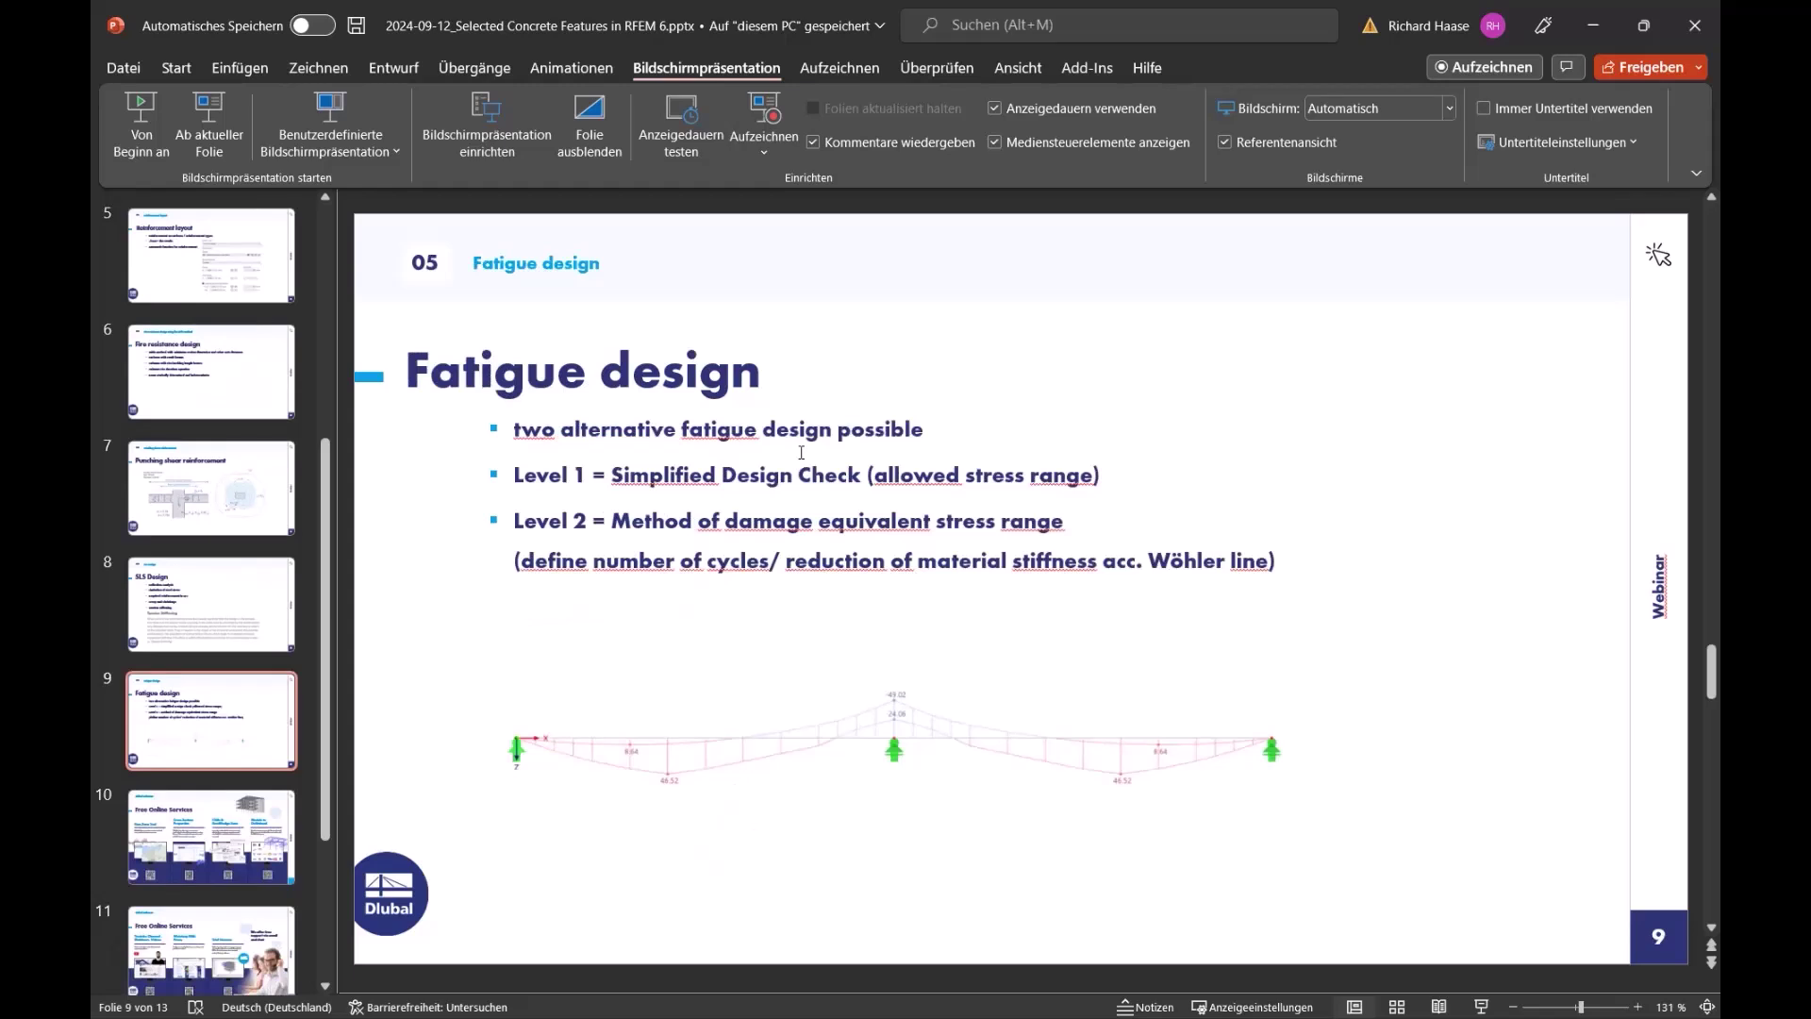
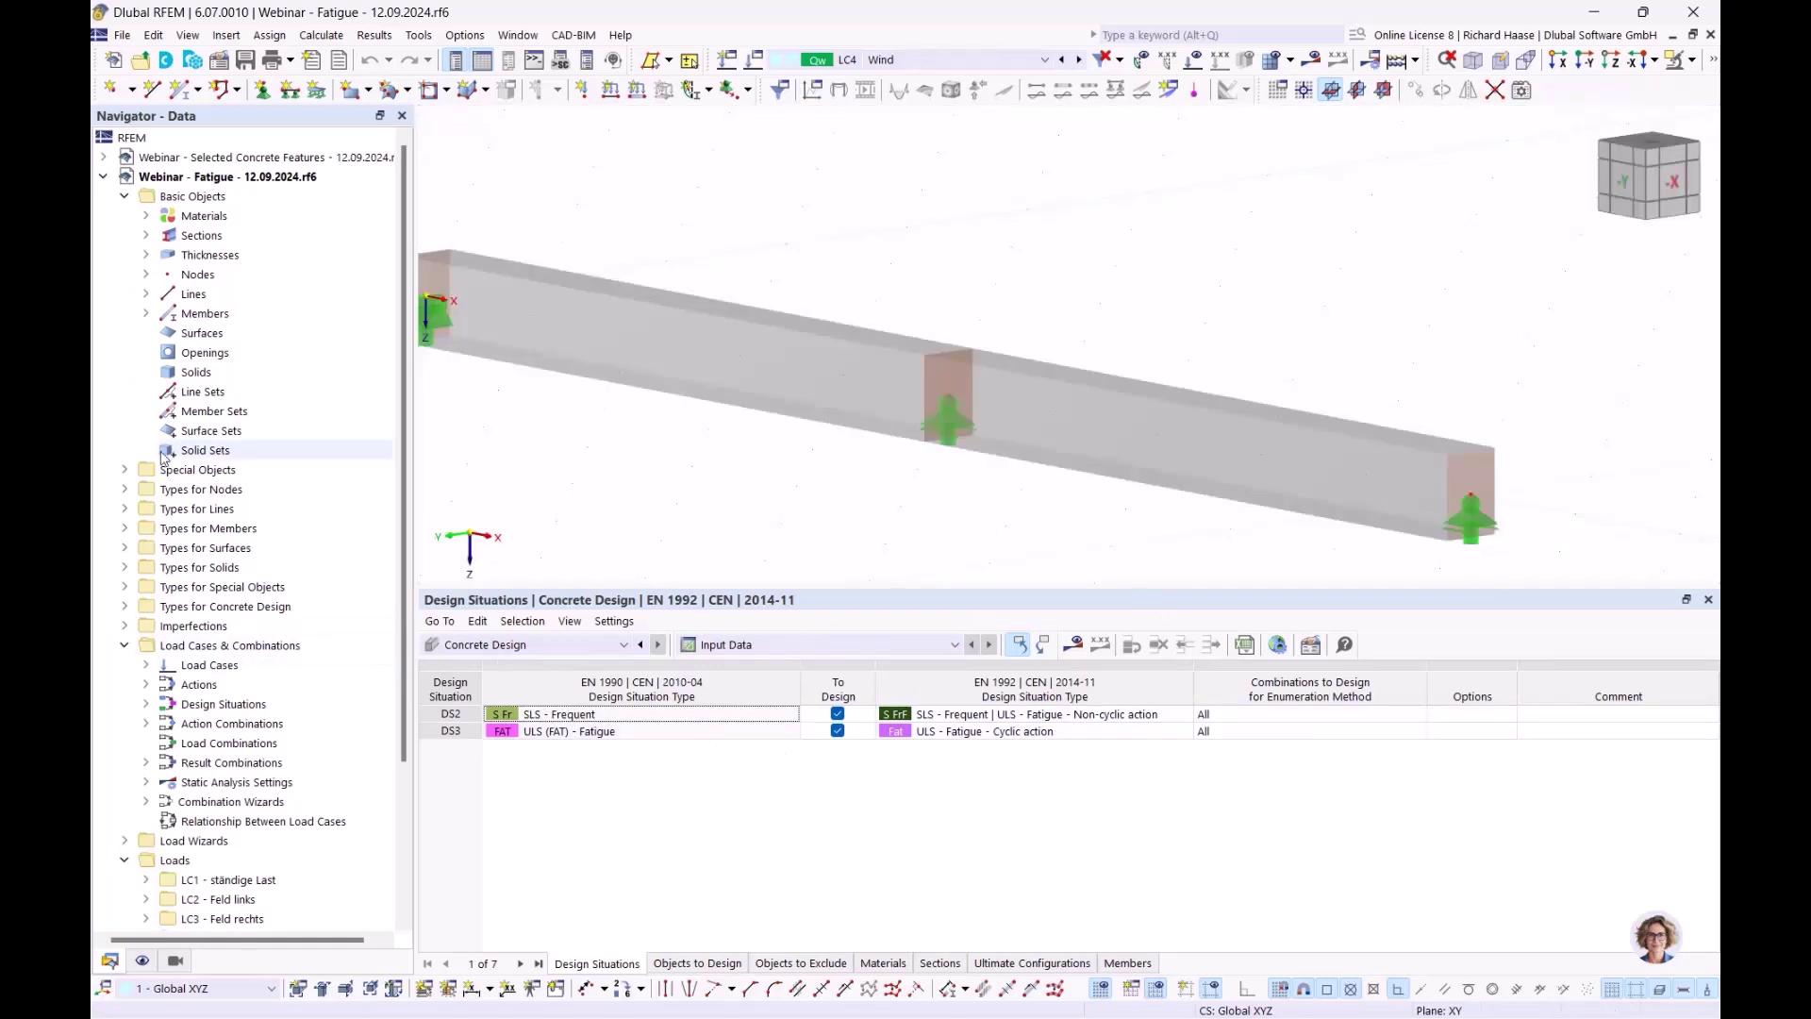
In the fatigue beam model's load cases and combinations, examine the combination rules of design situations DS2 SLS - Frequent and DS3 ULS (FAT) - Fatigue
scroll(226, 710, down, 1)
right_click(186, 609)
click(219, 618)
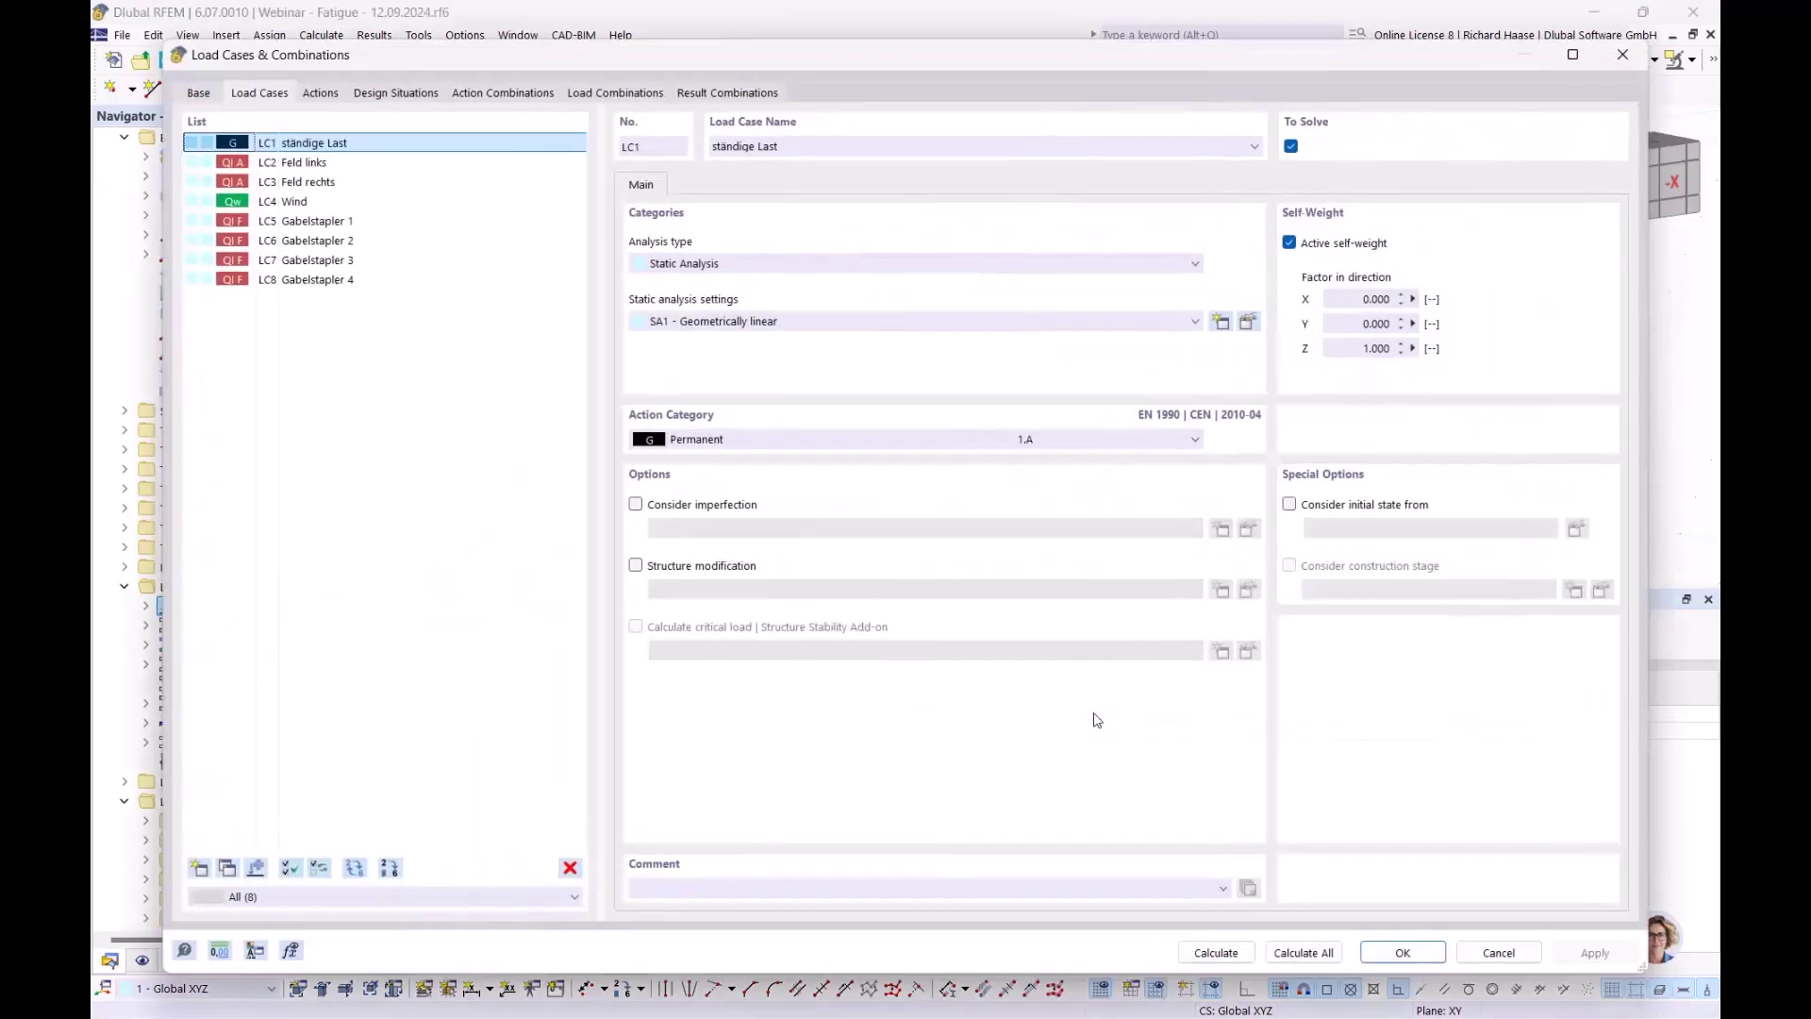
click(404, 93)
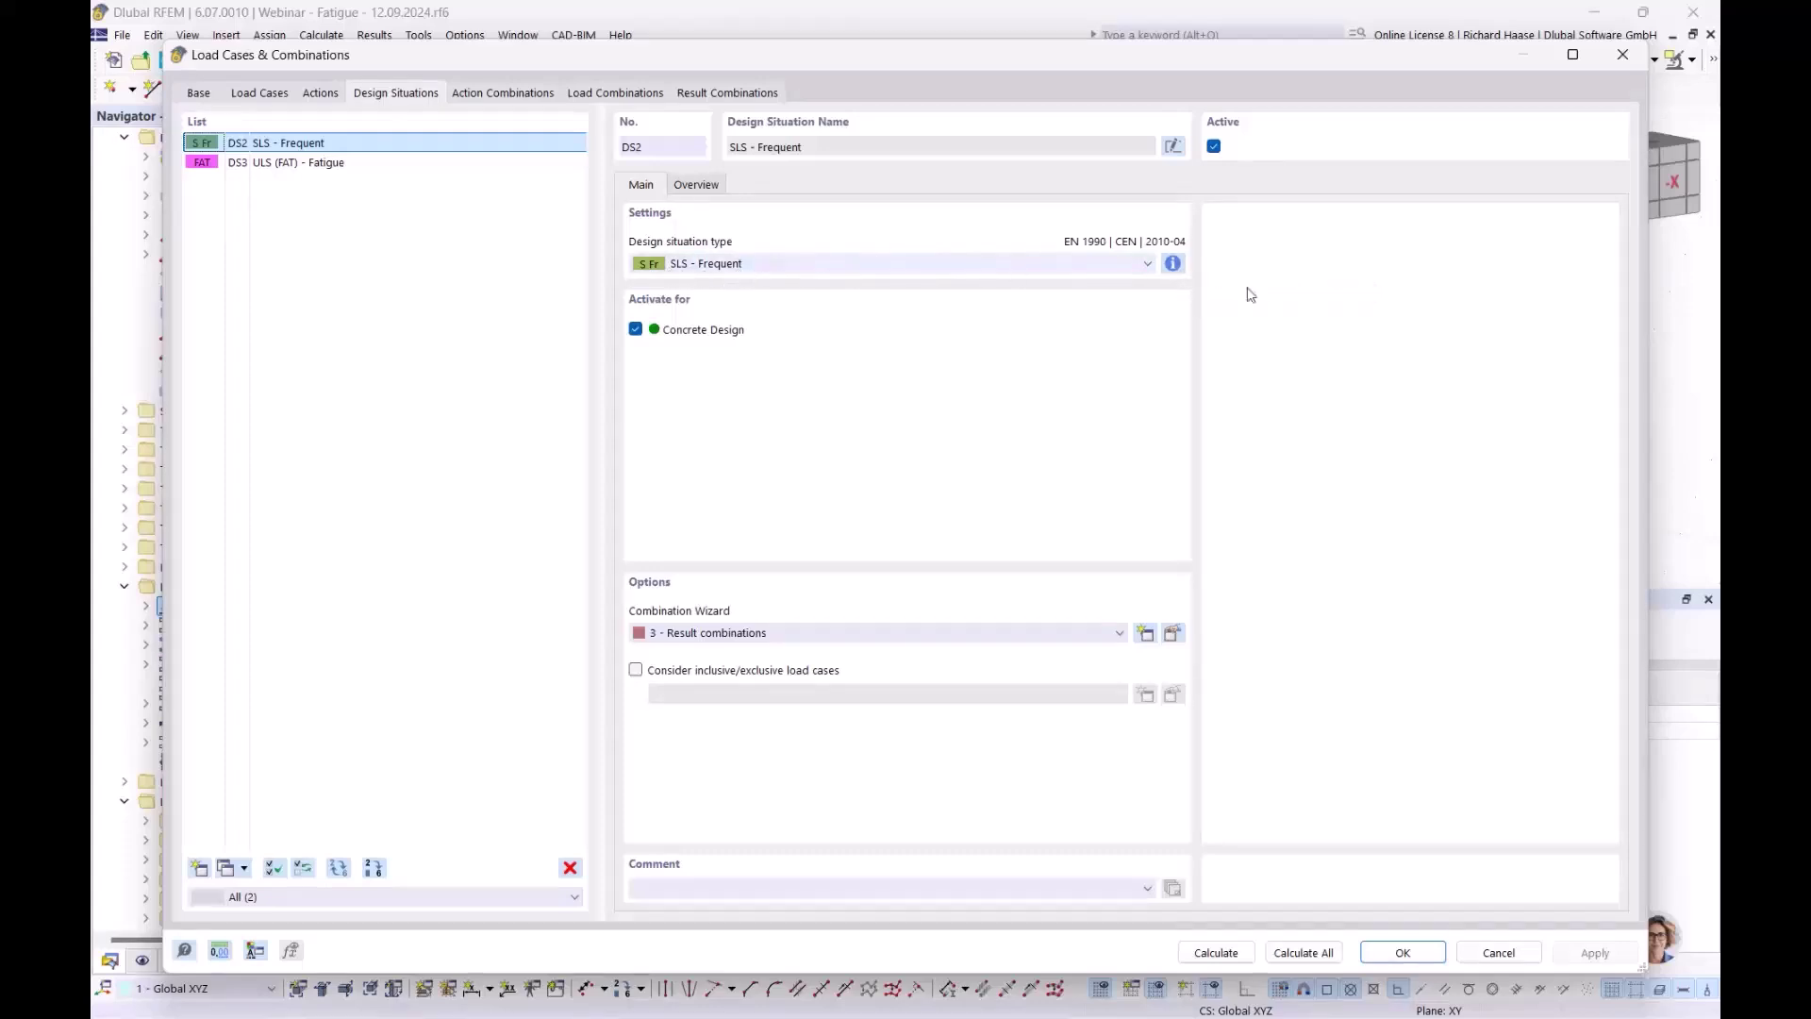
click(1173, 265)
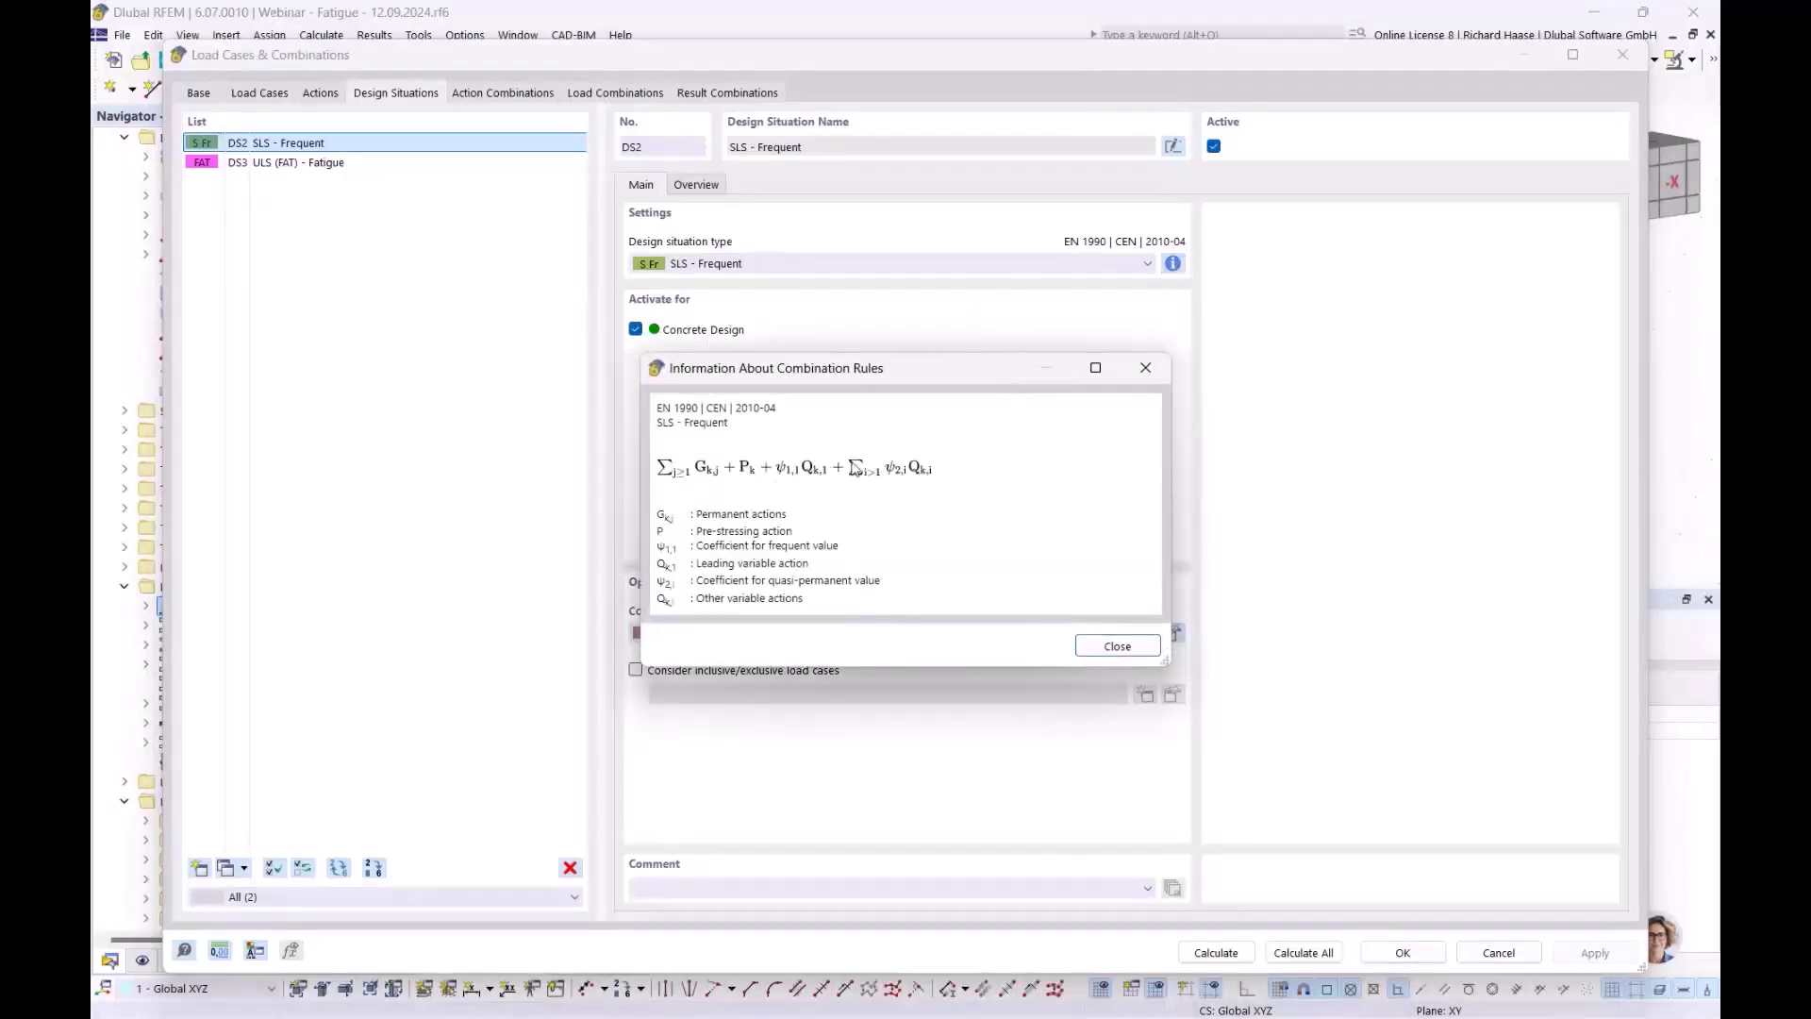
click(1117, 646)
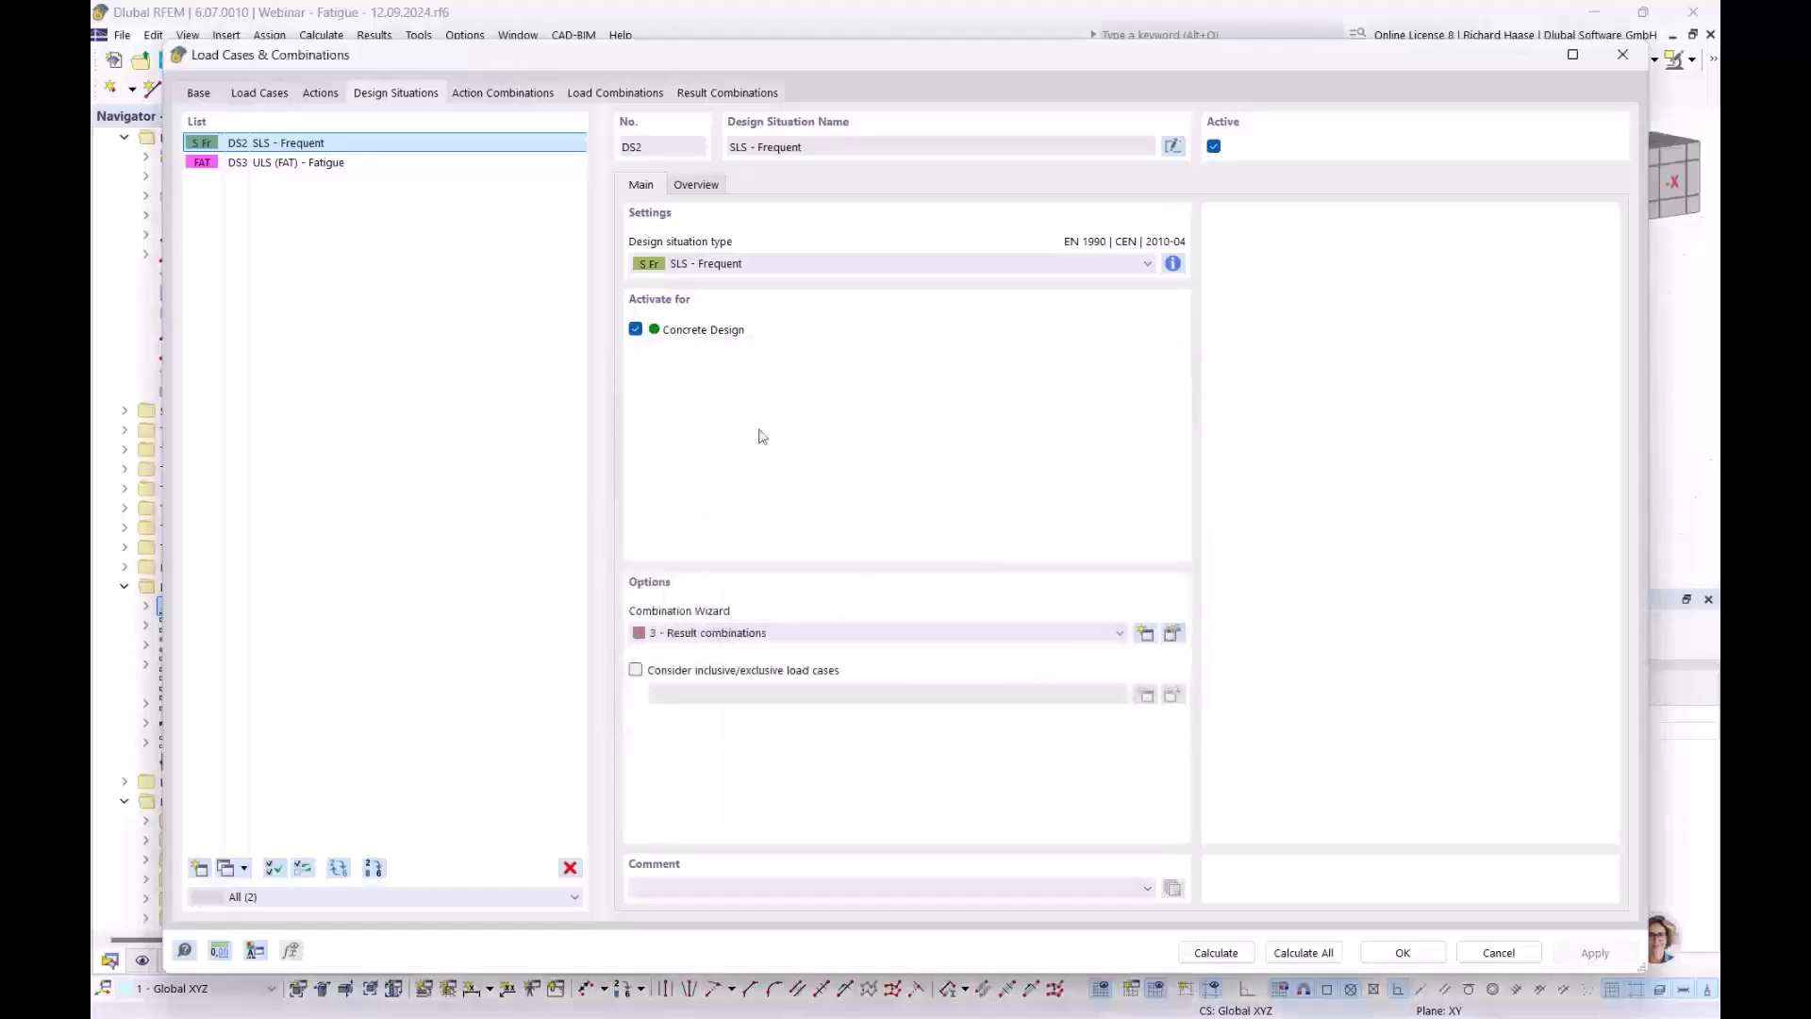
click(344, 166)
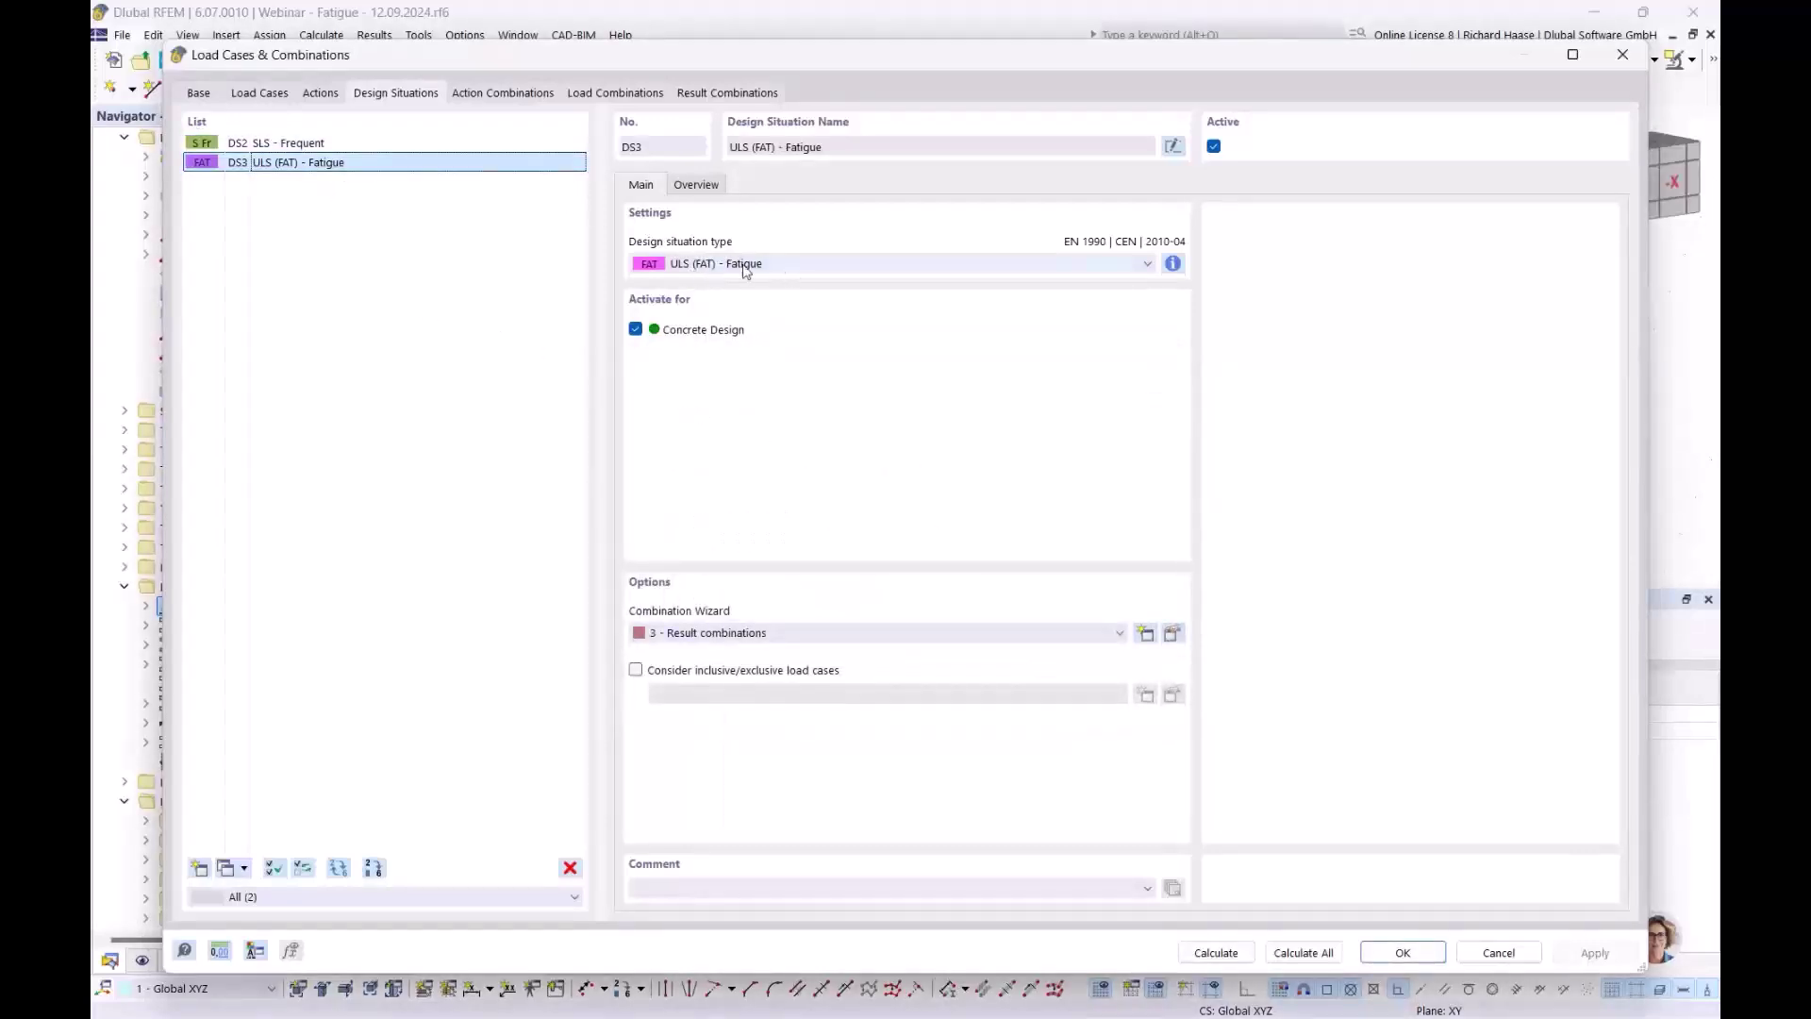
click(1172, 263)
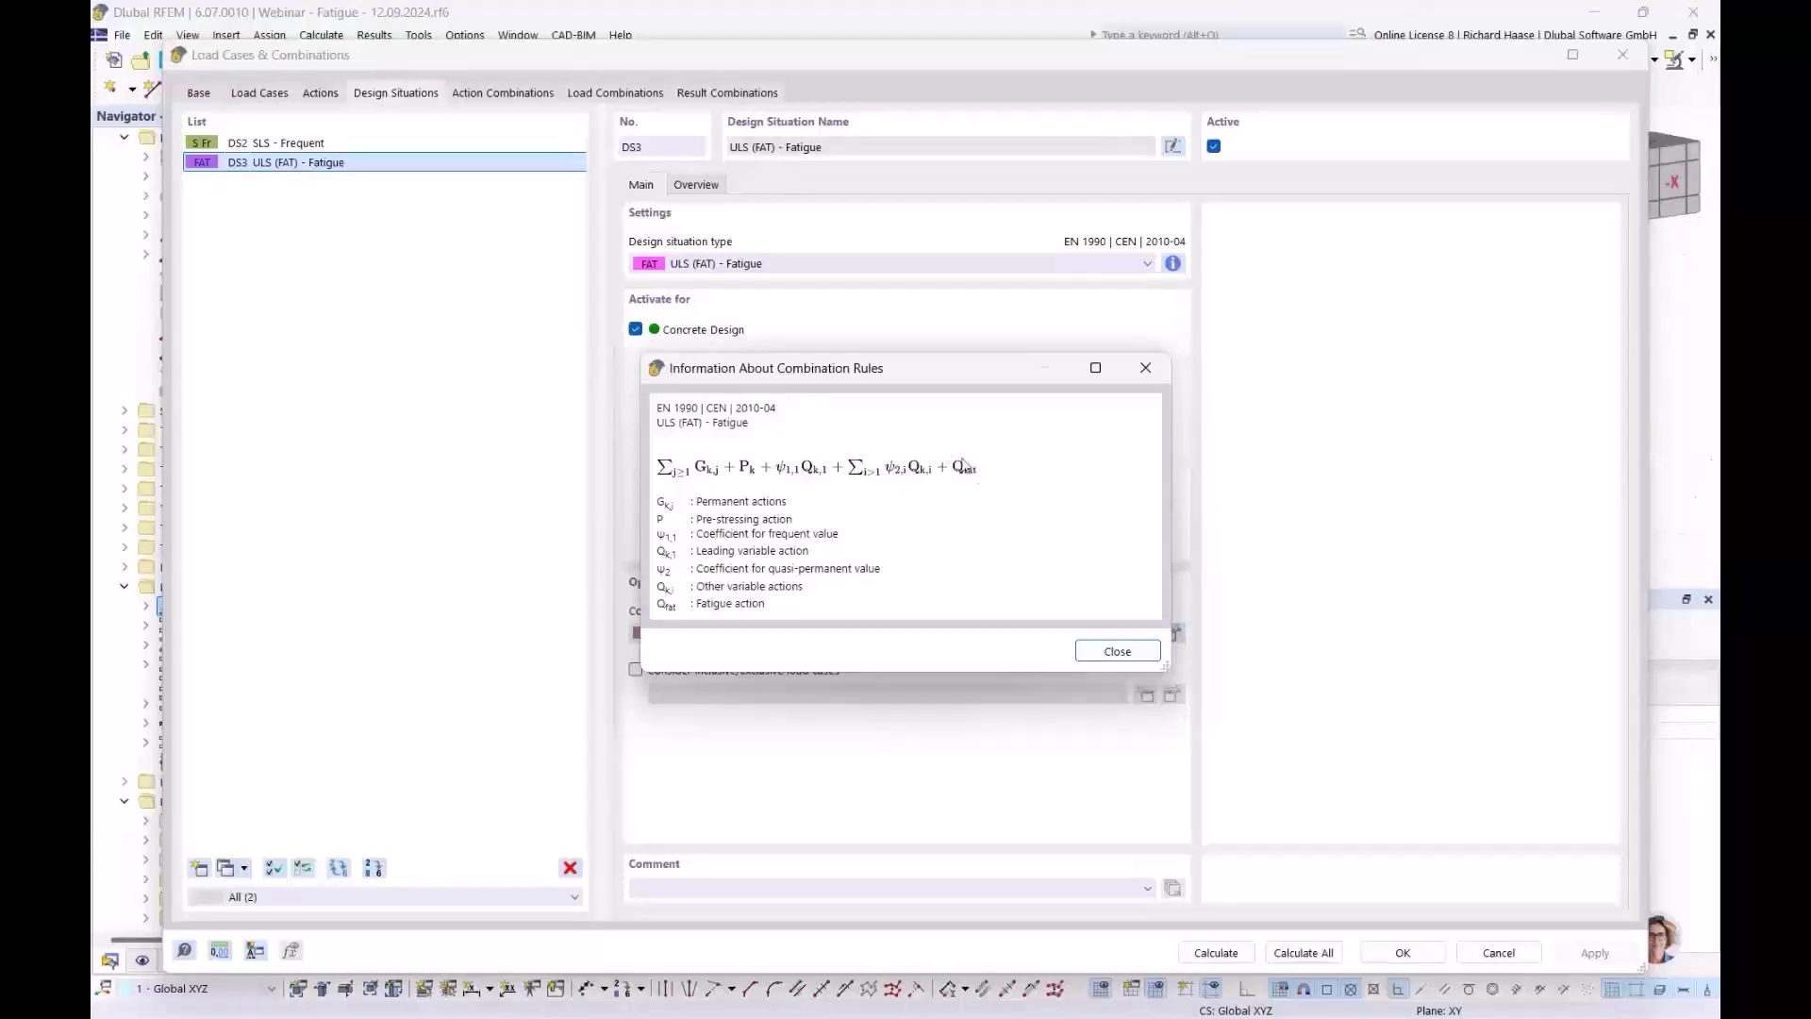
click(1101, 651)
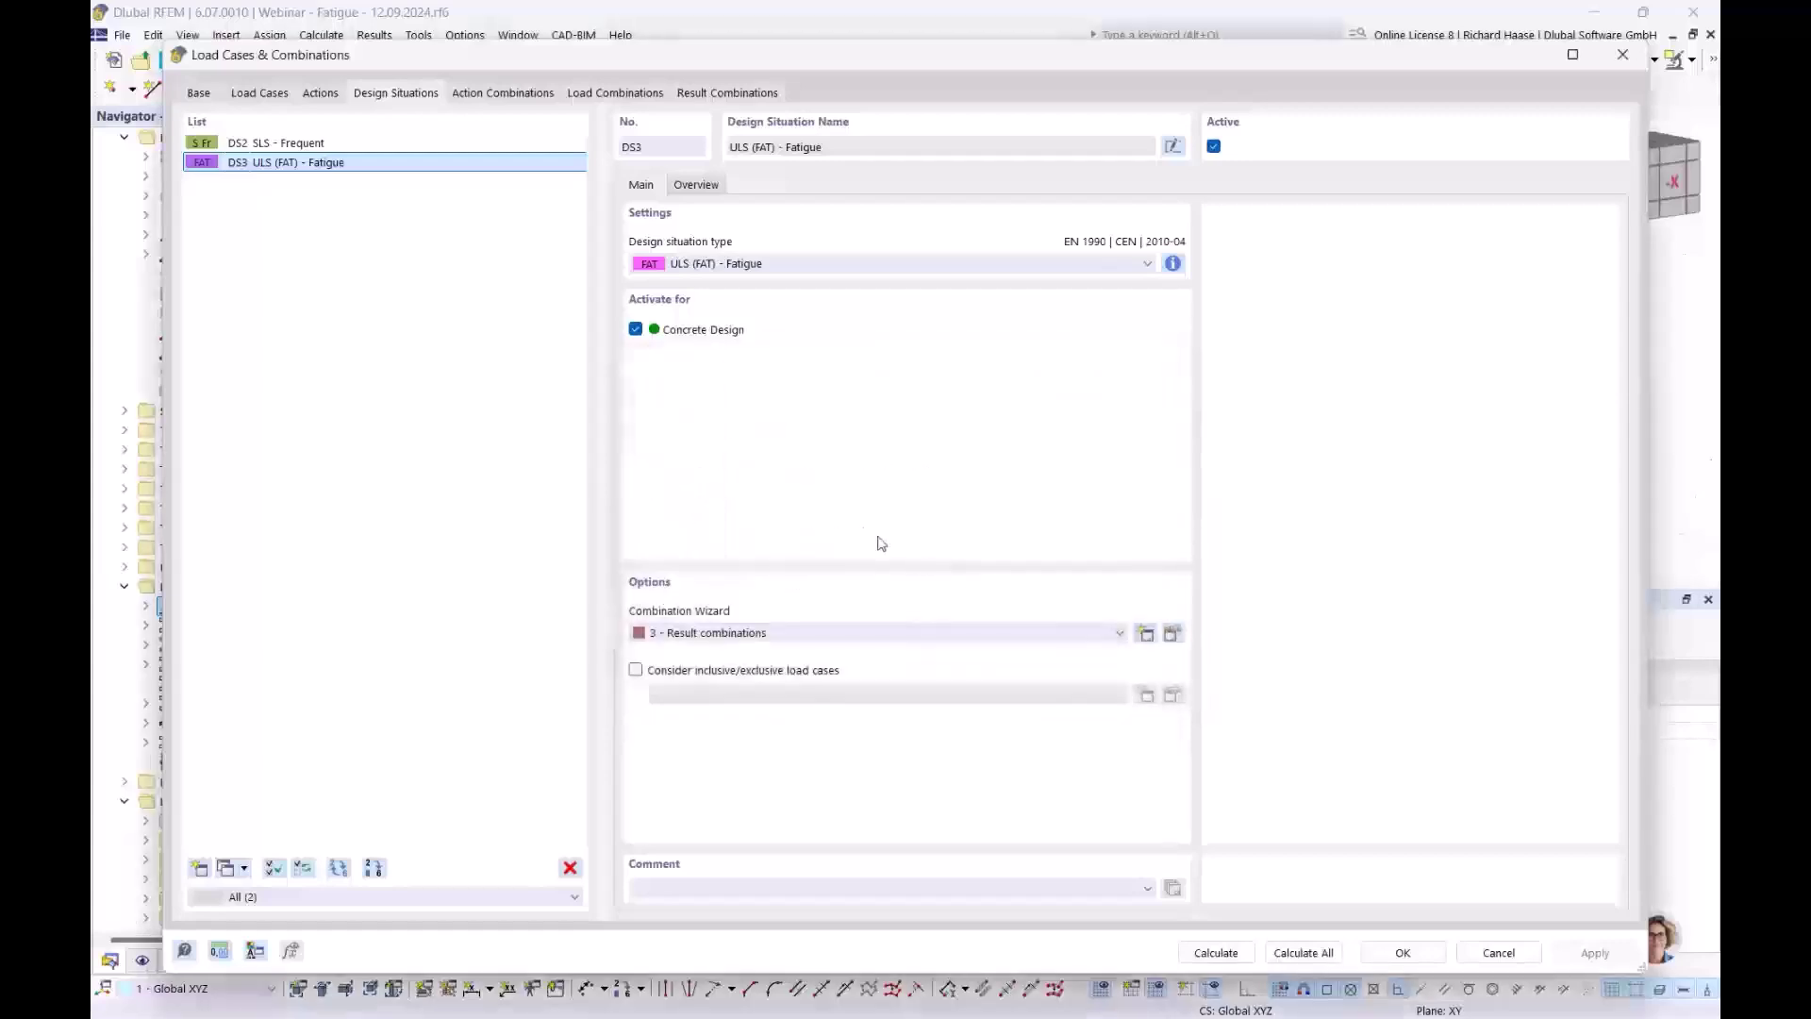
Review the action categories of load cases LC4, LC3 and LC5, and the fatigue load option of LC5 Gabelstapler 1
click(258, 93)
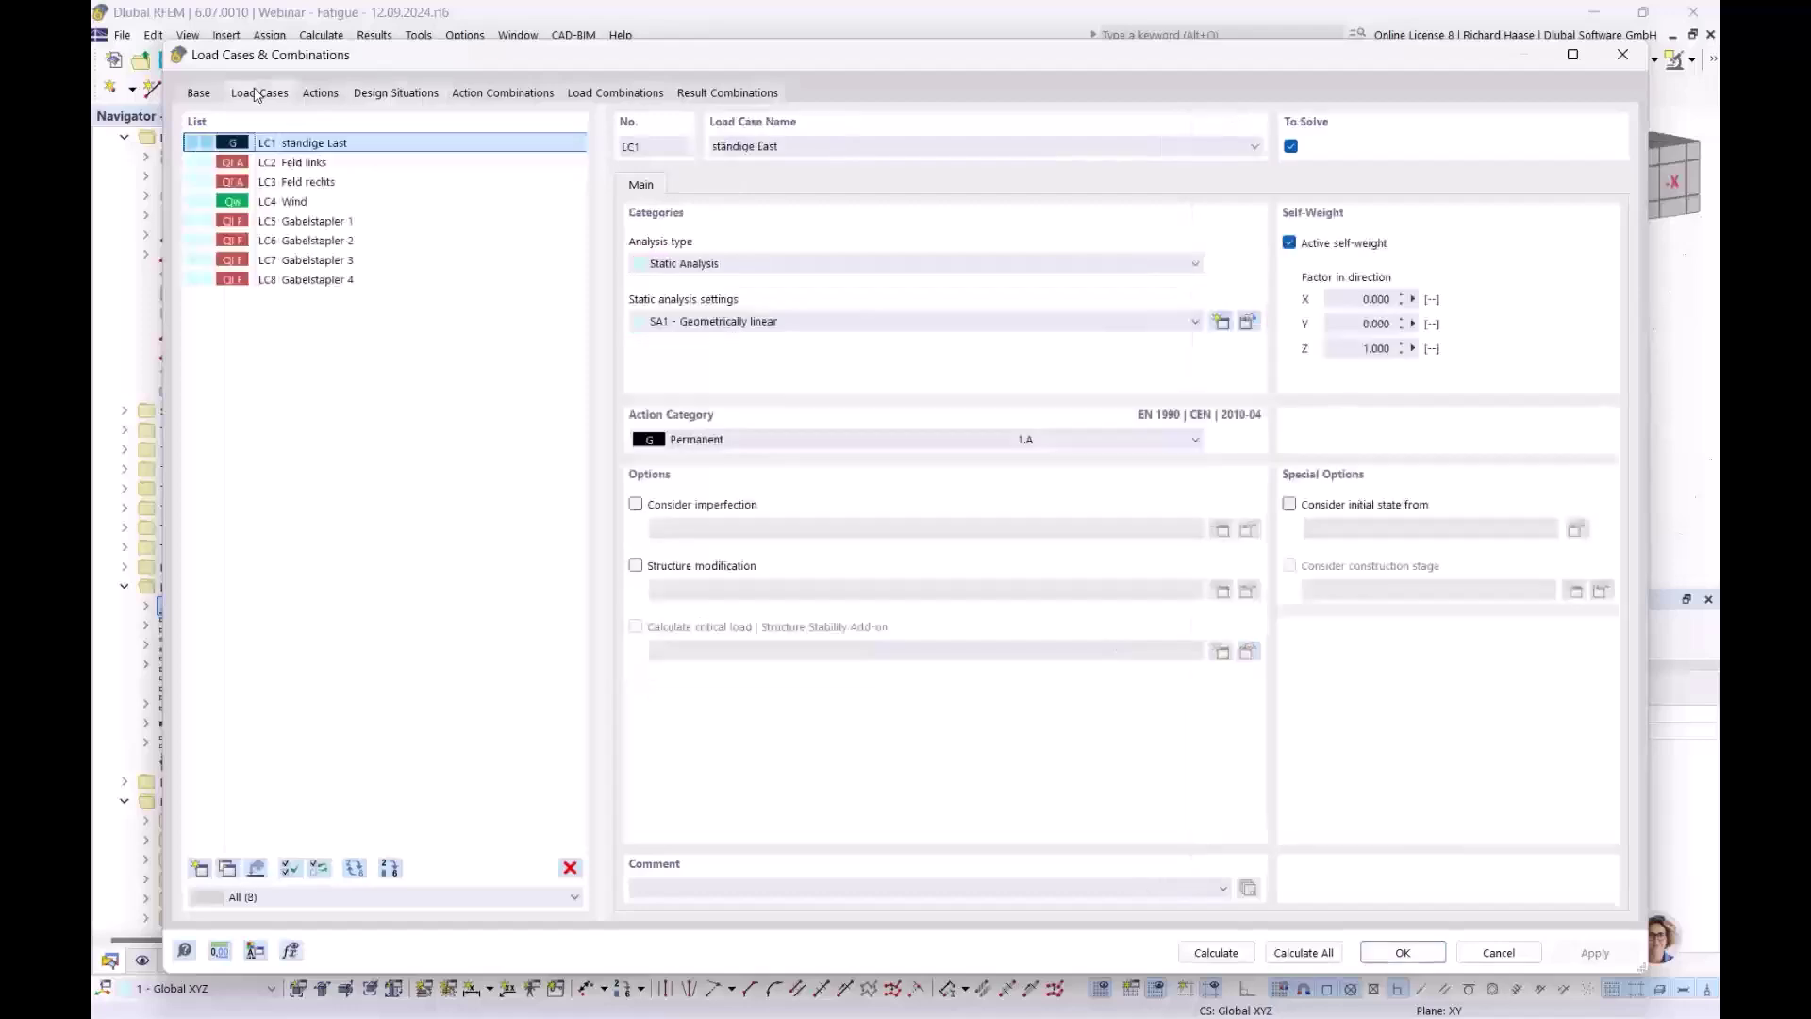
click(302, 182)
click(305, 200)
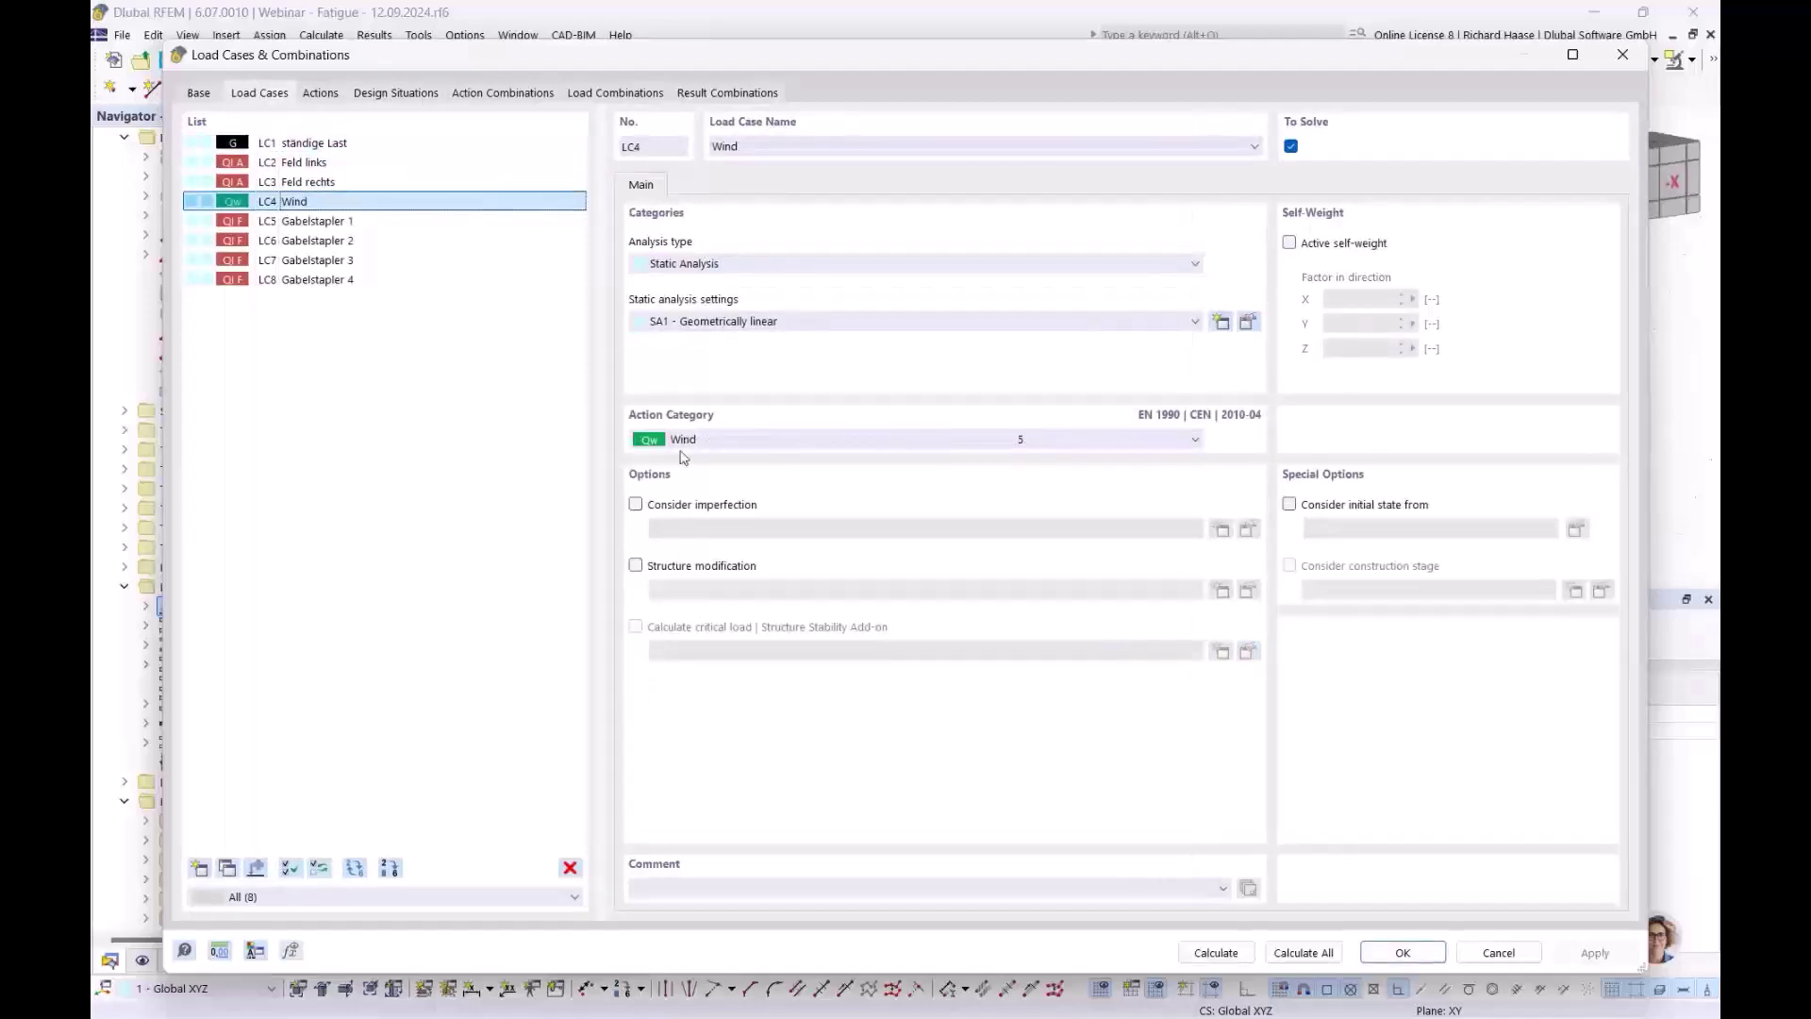
click(347, 183)
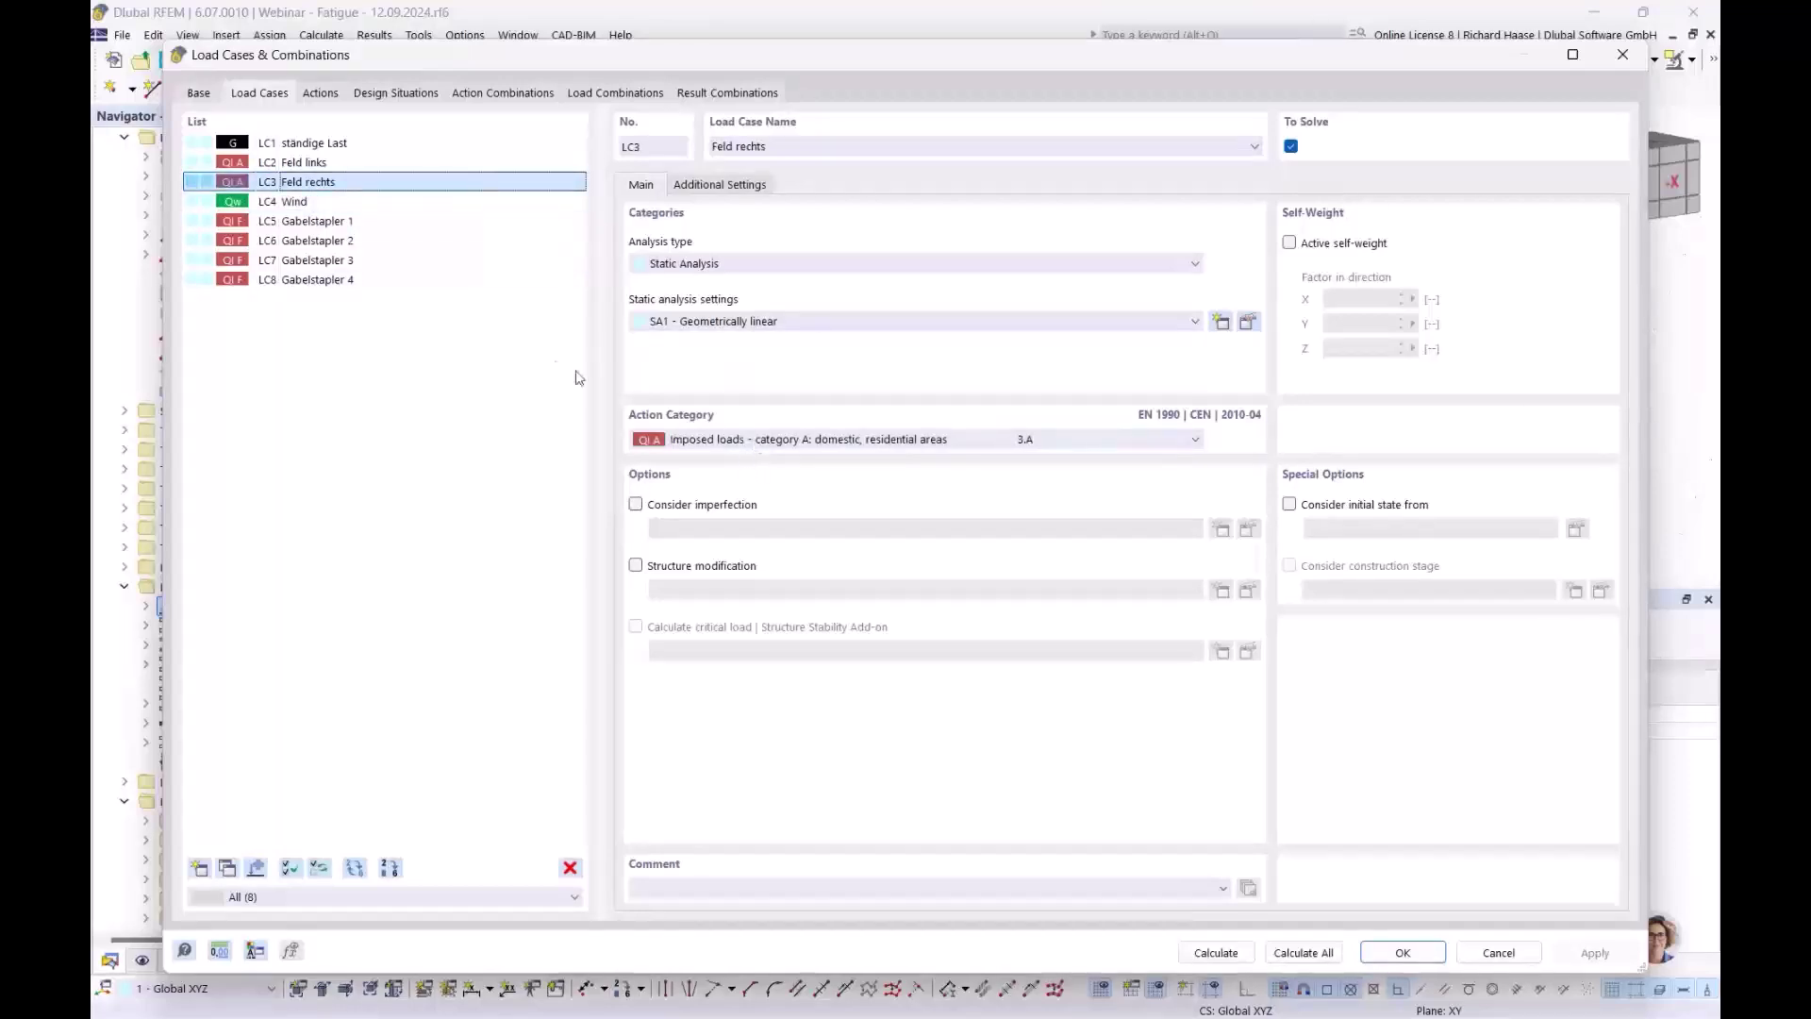
click(320, 222)
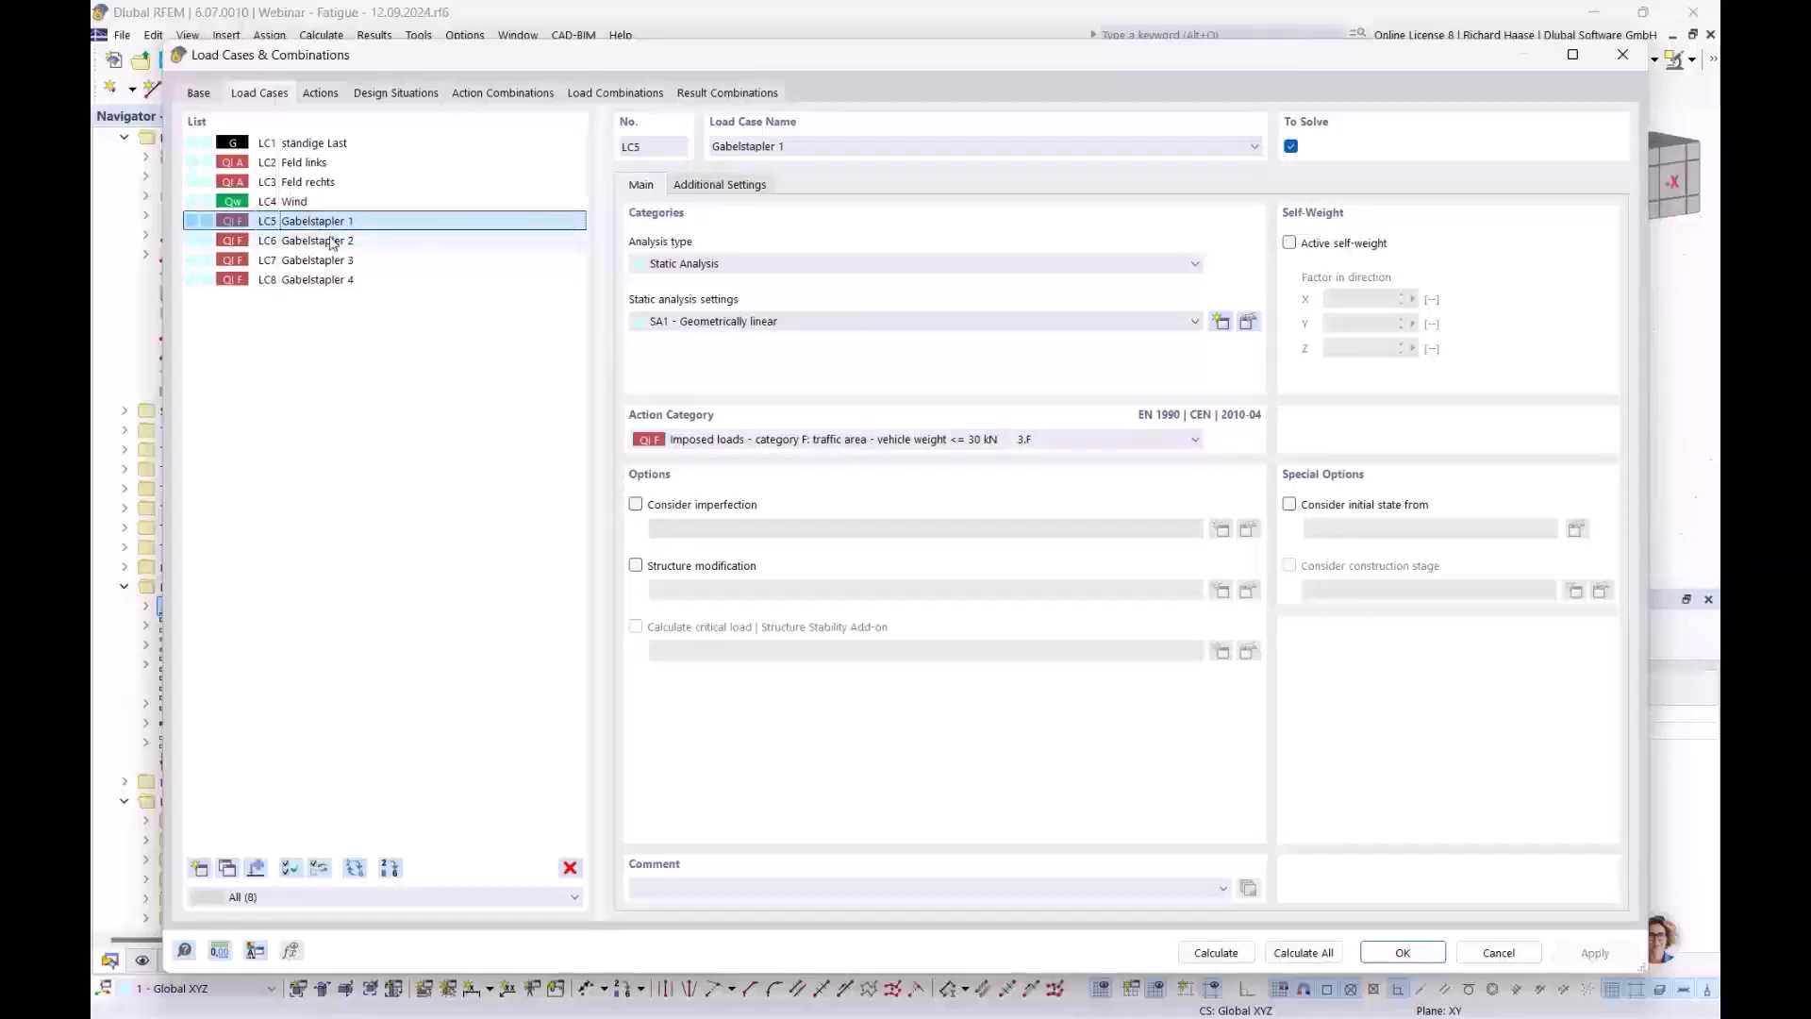
click(718, 186)
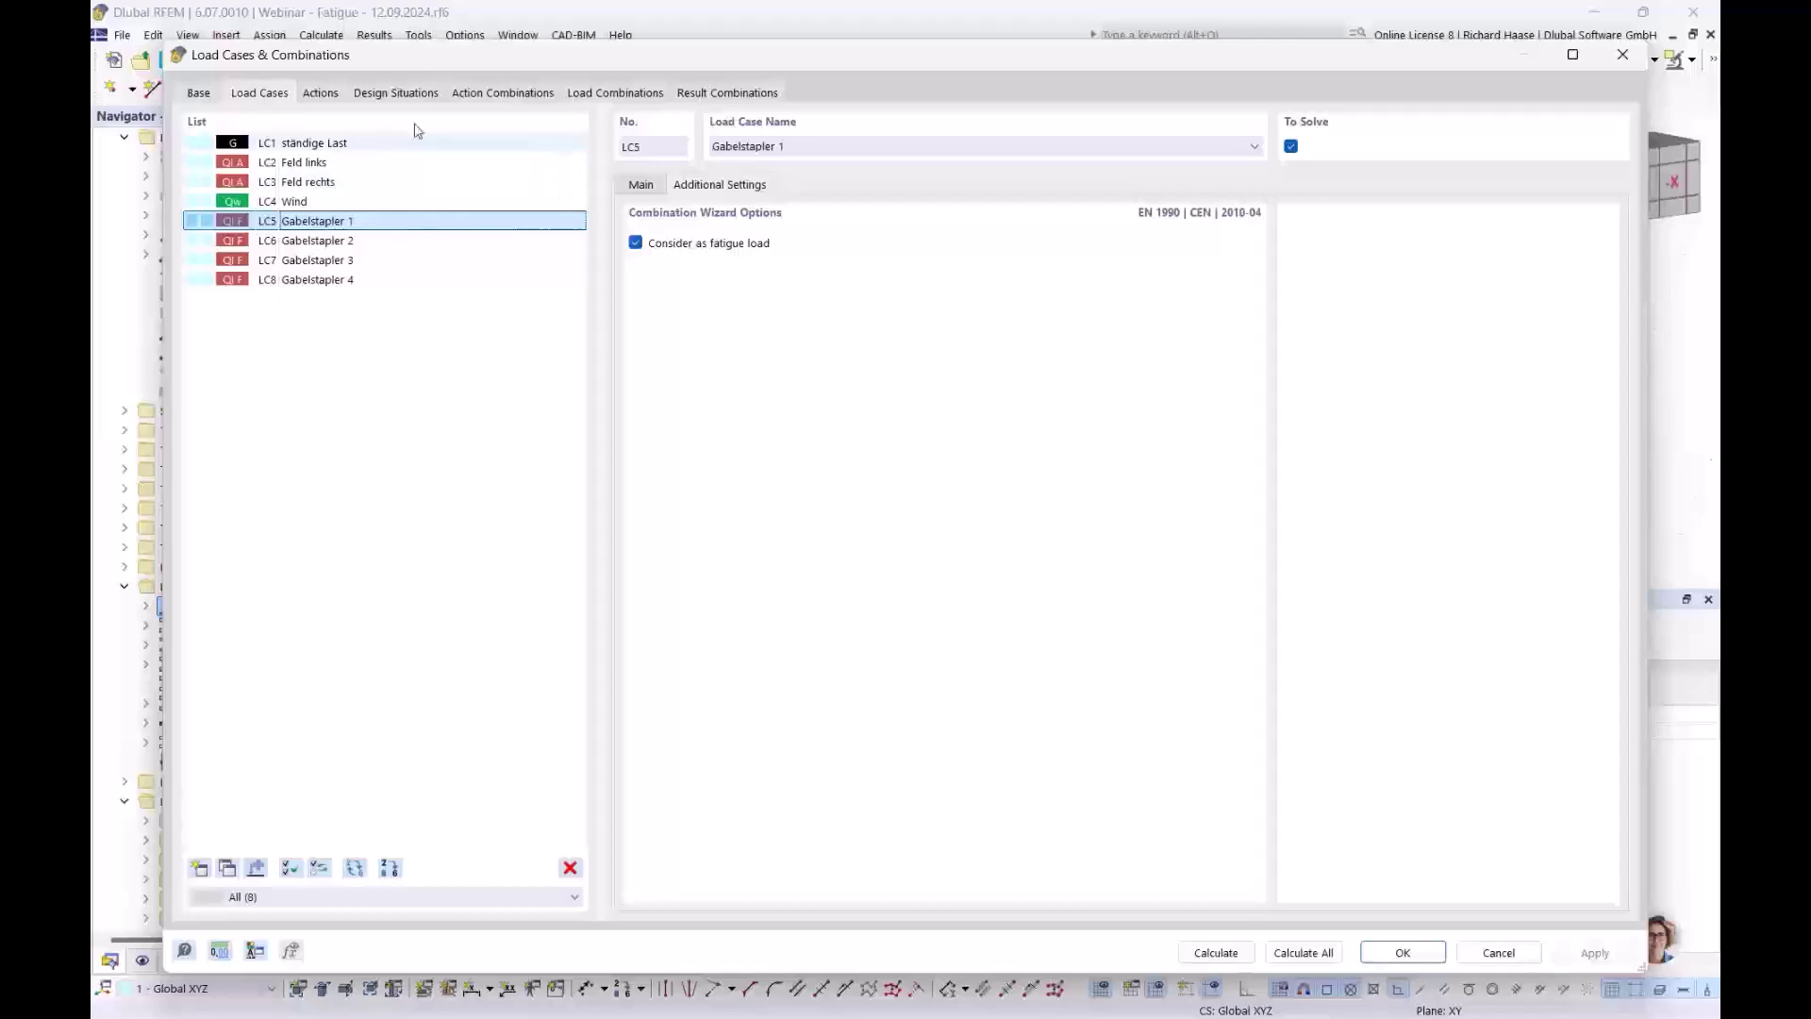
Check the action type and assigned load cases of fatigue action A5, and close the load cases and combinations
click(320, 94)
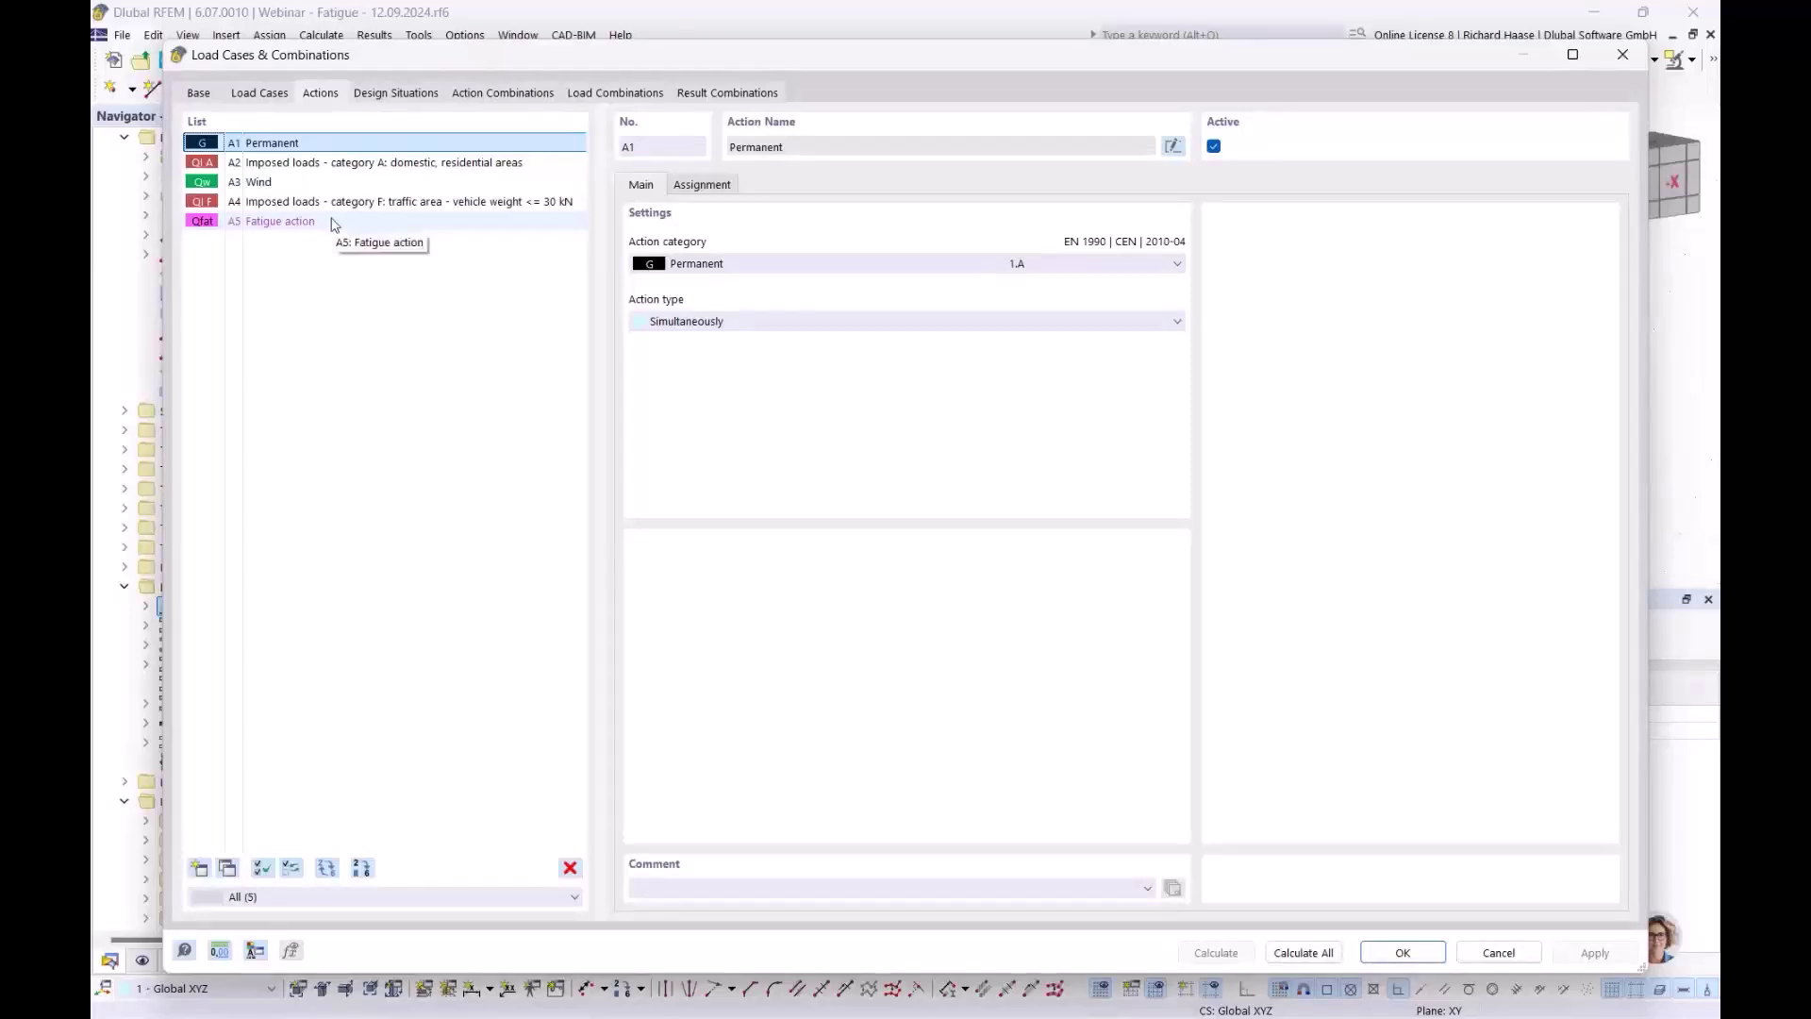
click(288, 222)
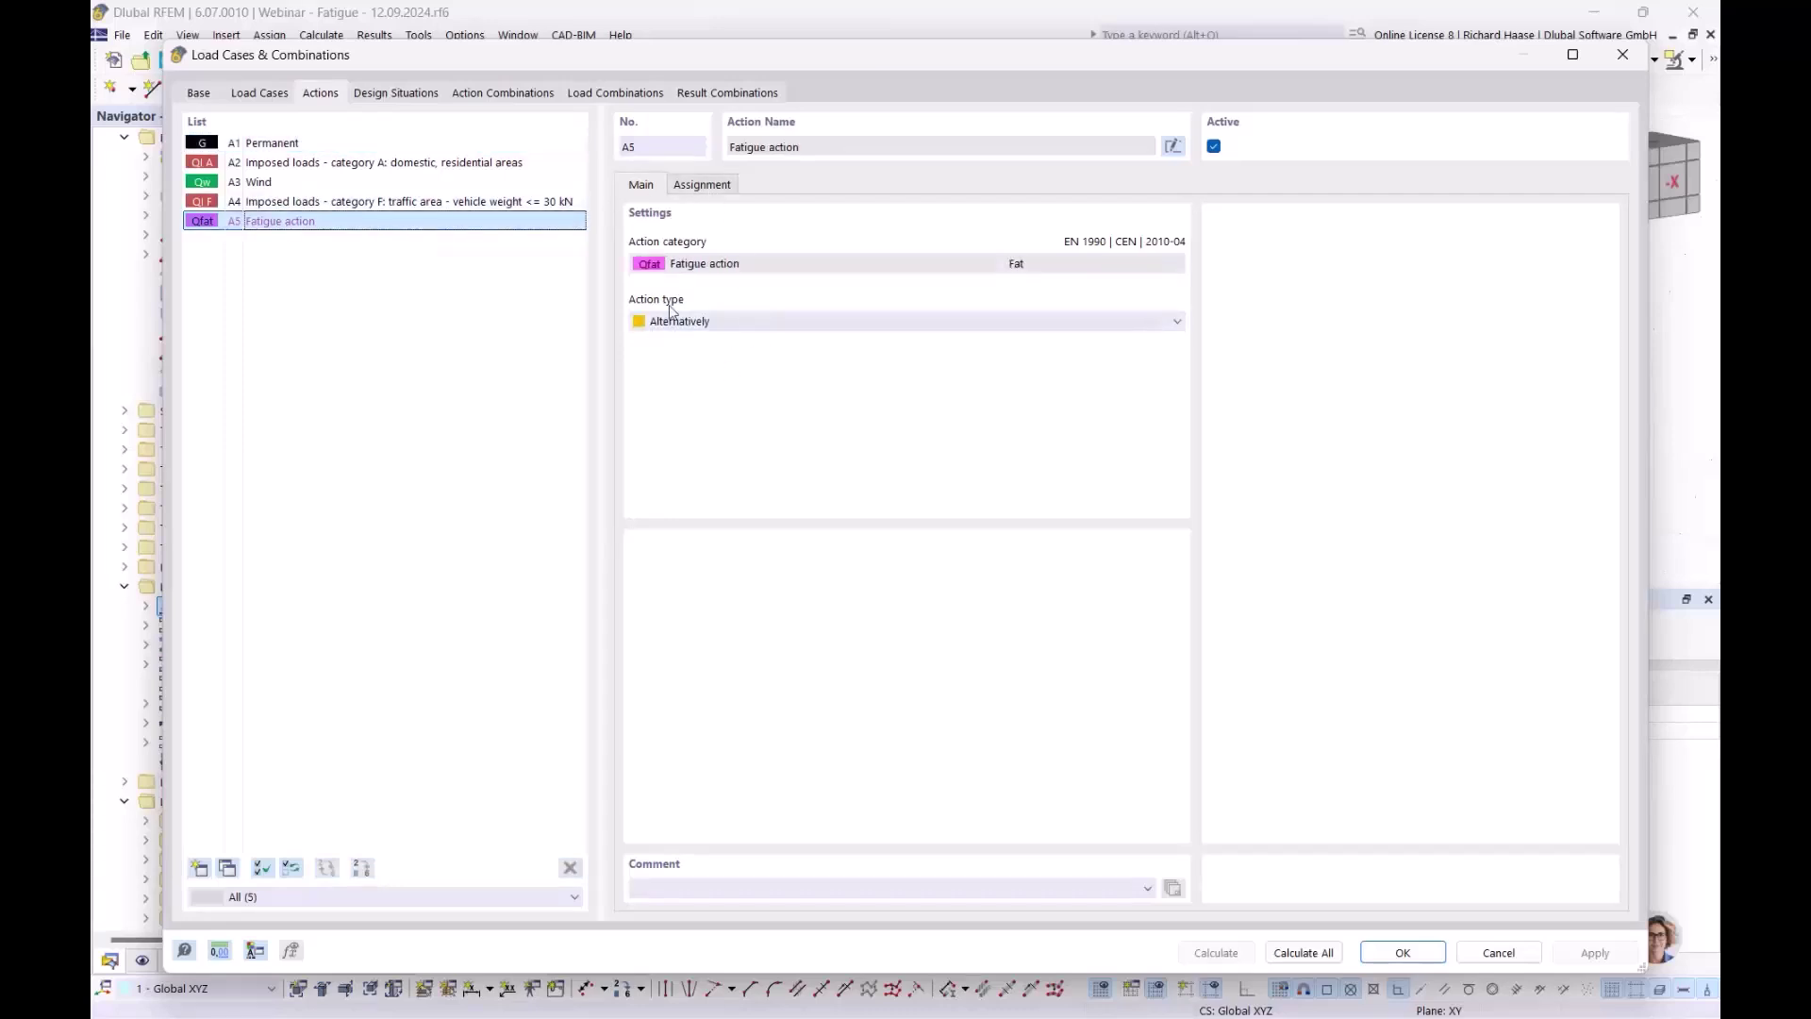
click(696, 186)
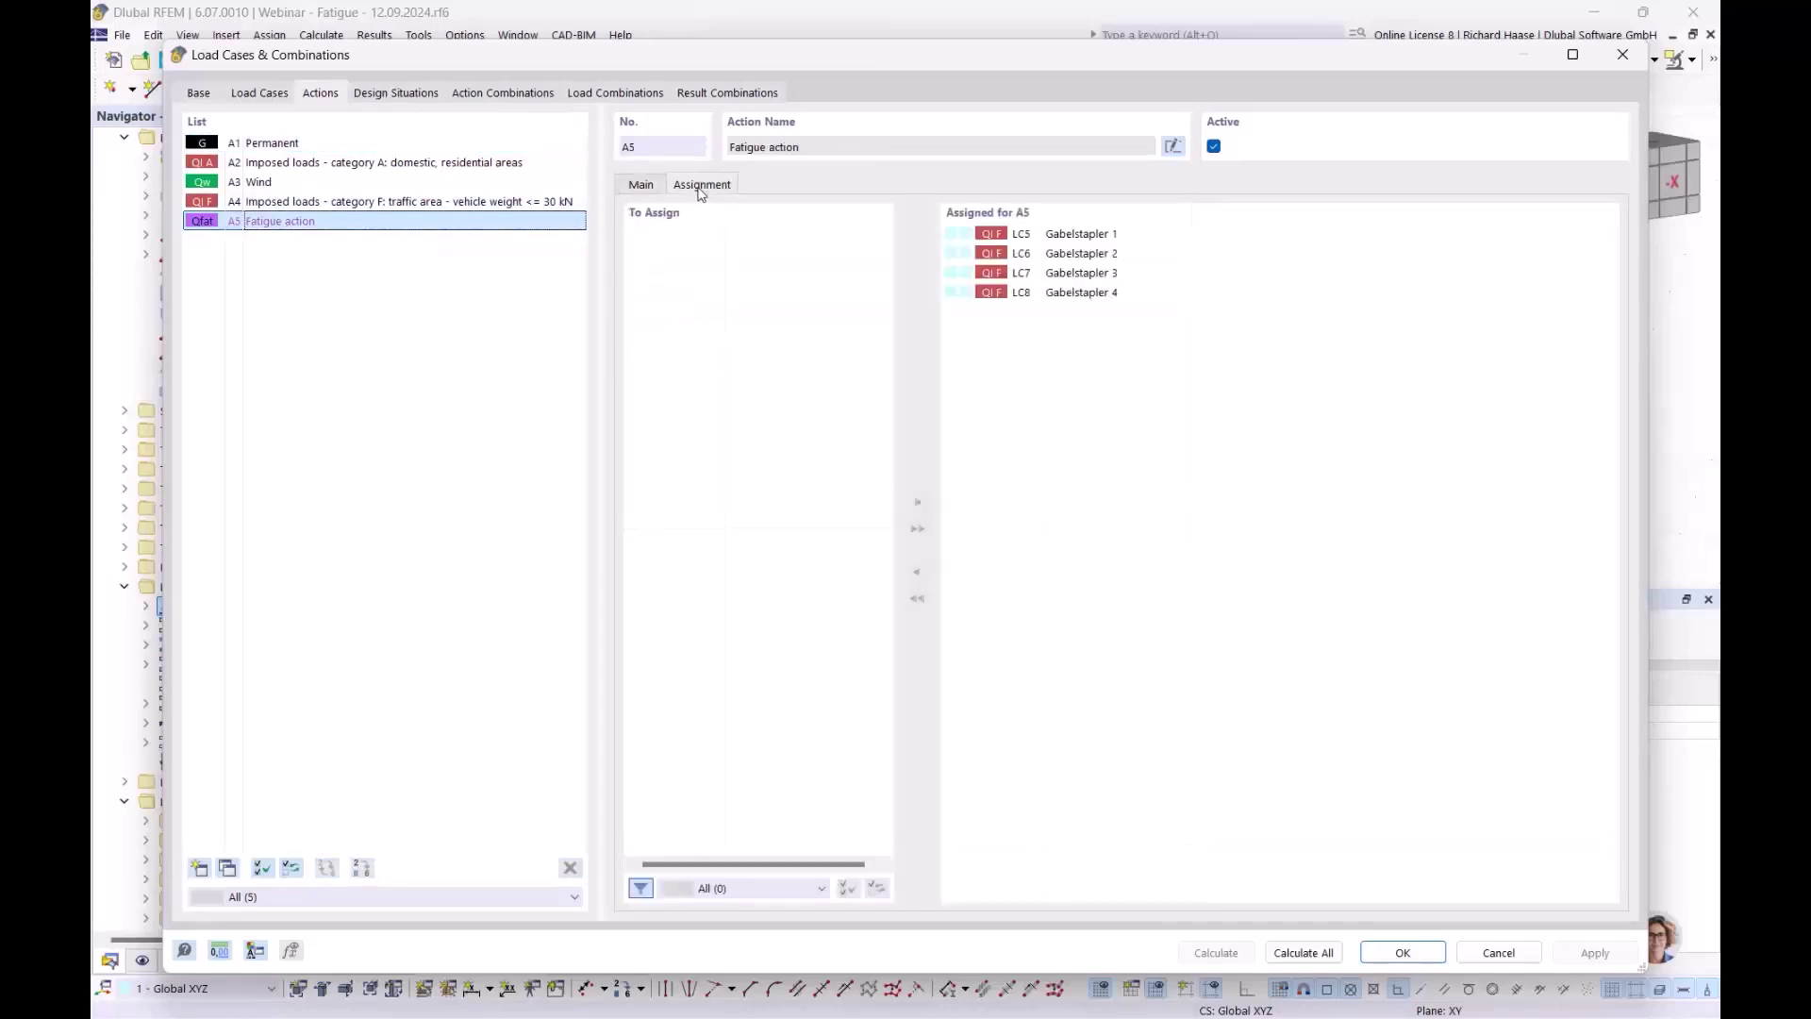
click(1402, 952)
Activate load case LC1 ständige Last and display its loads on the two-span beam
click(922, 62)
click(877, 79)
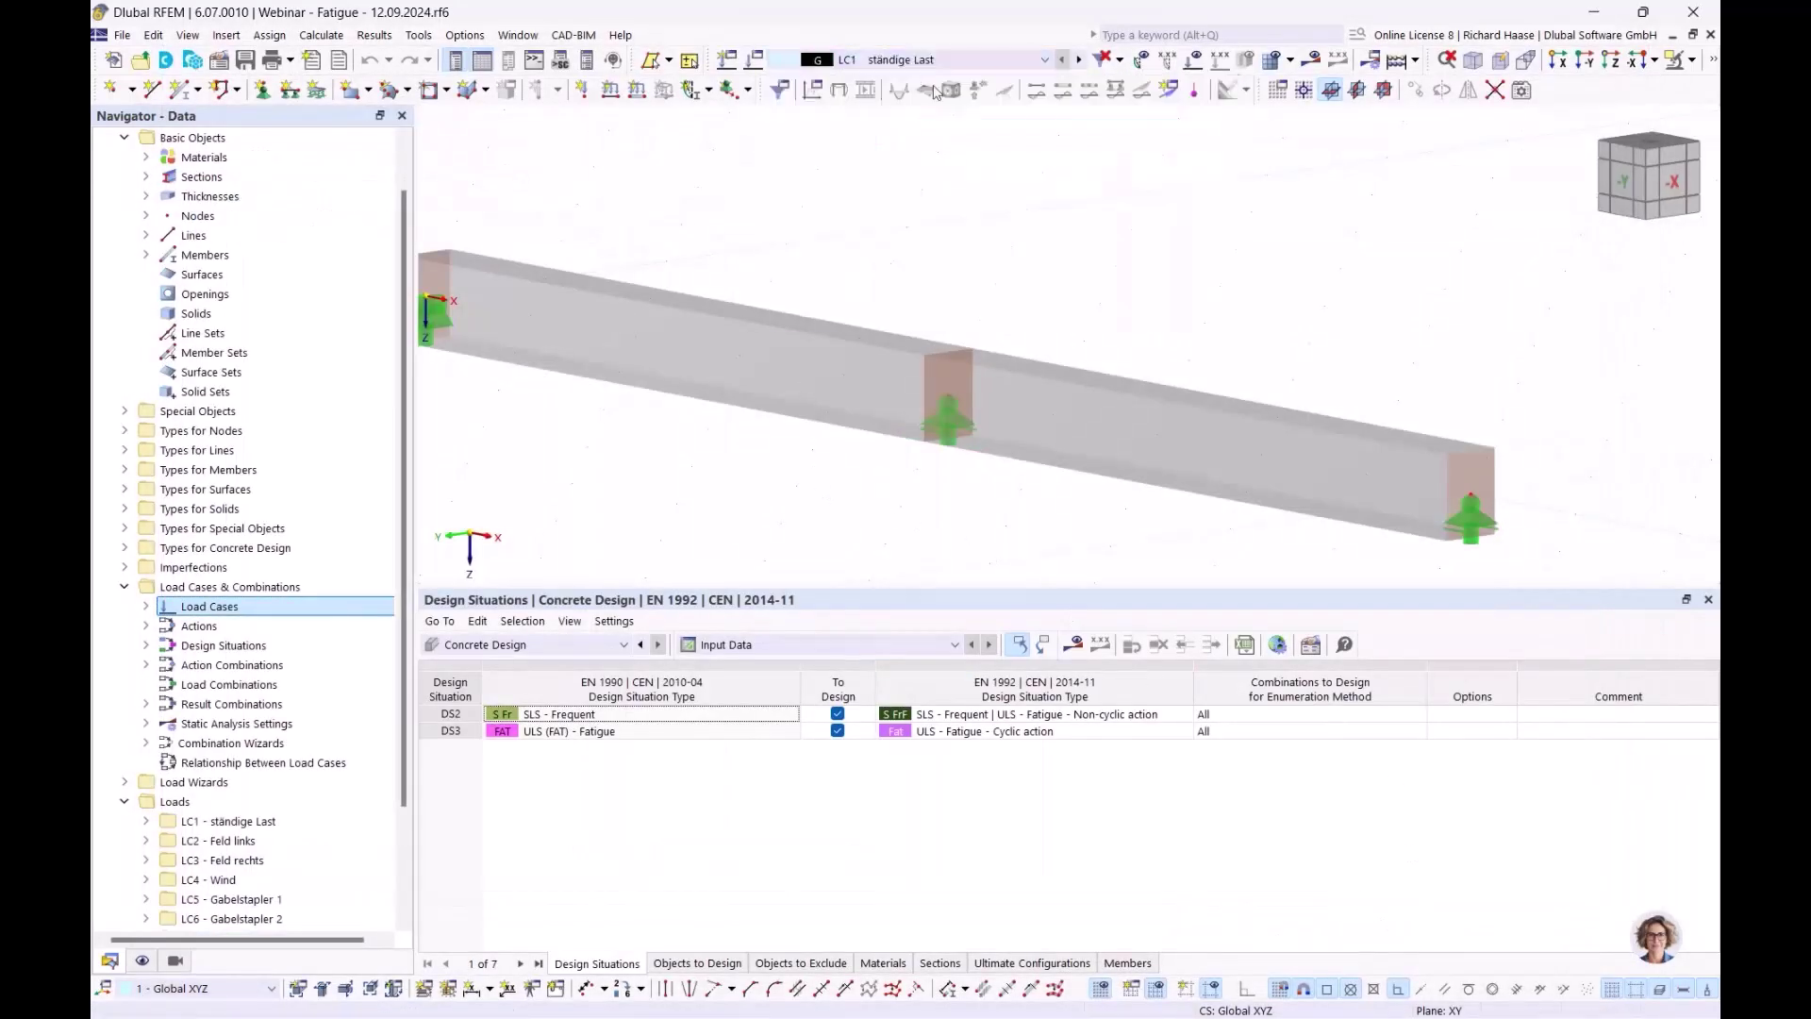
click(1193, 64)
scroll(1203, 231, down, 3)
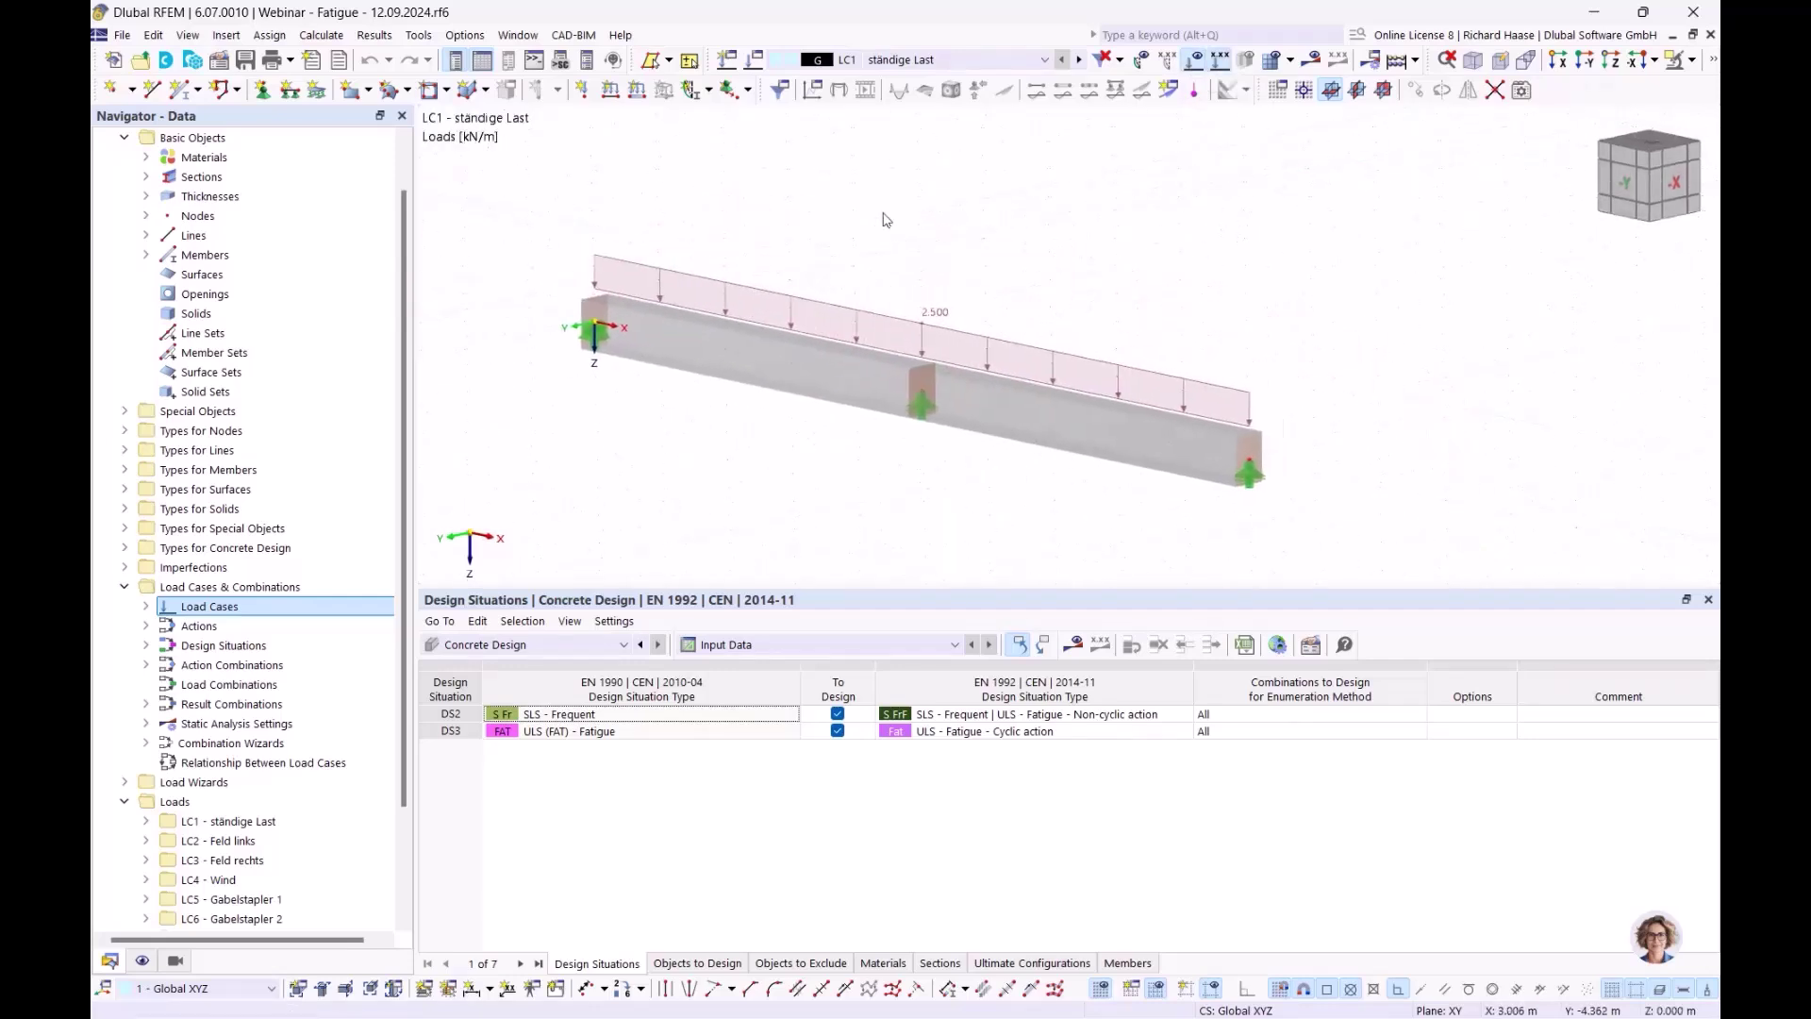
Step through the loads of LC2 to LC8 on the beam, ending on design situation DS2 SLS - Frequent
click(1080, 62)
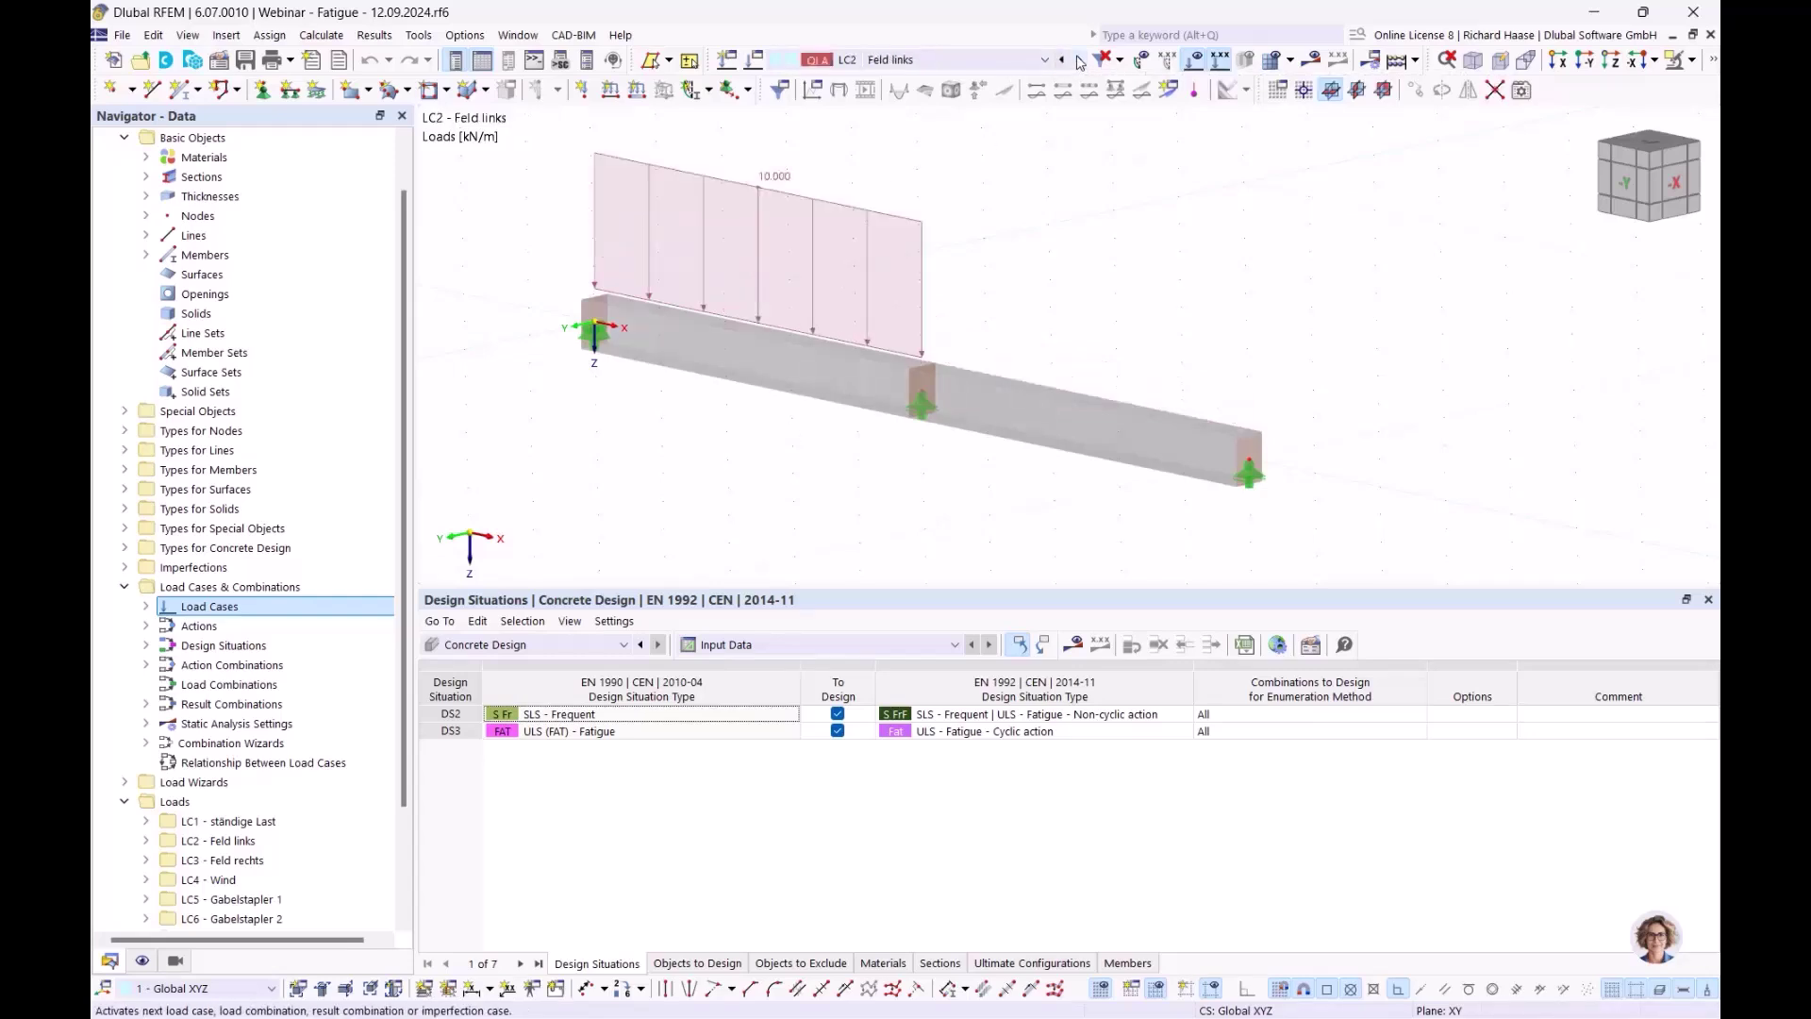
click(1080, 62)
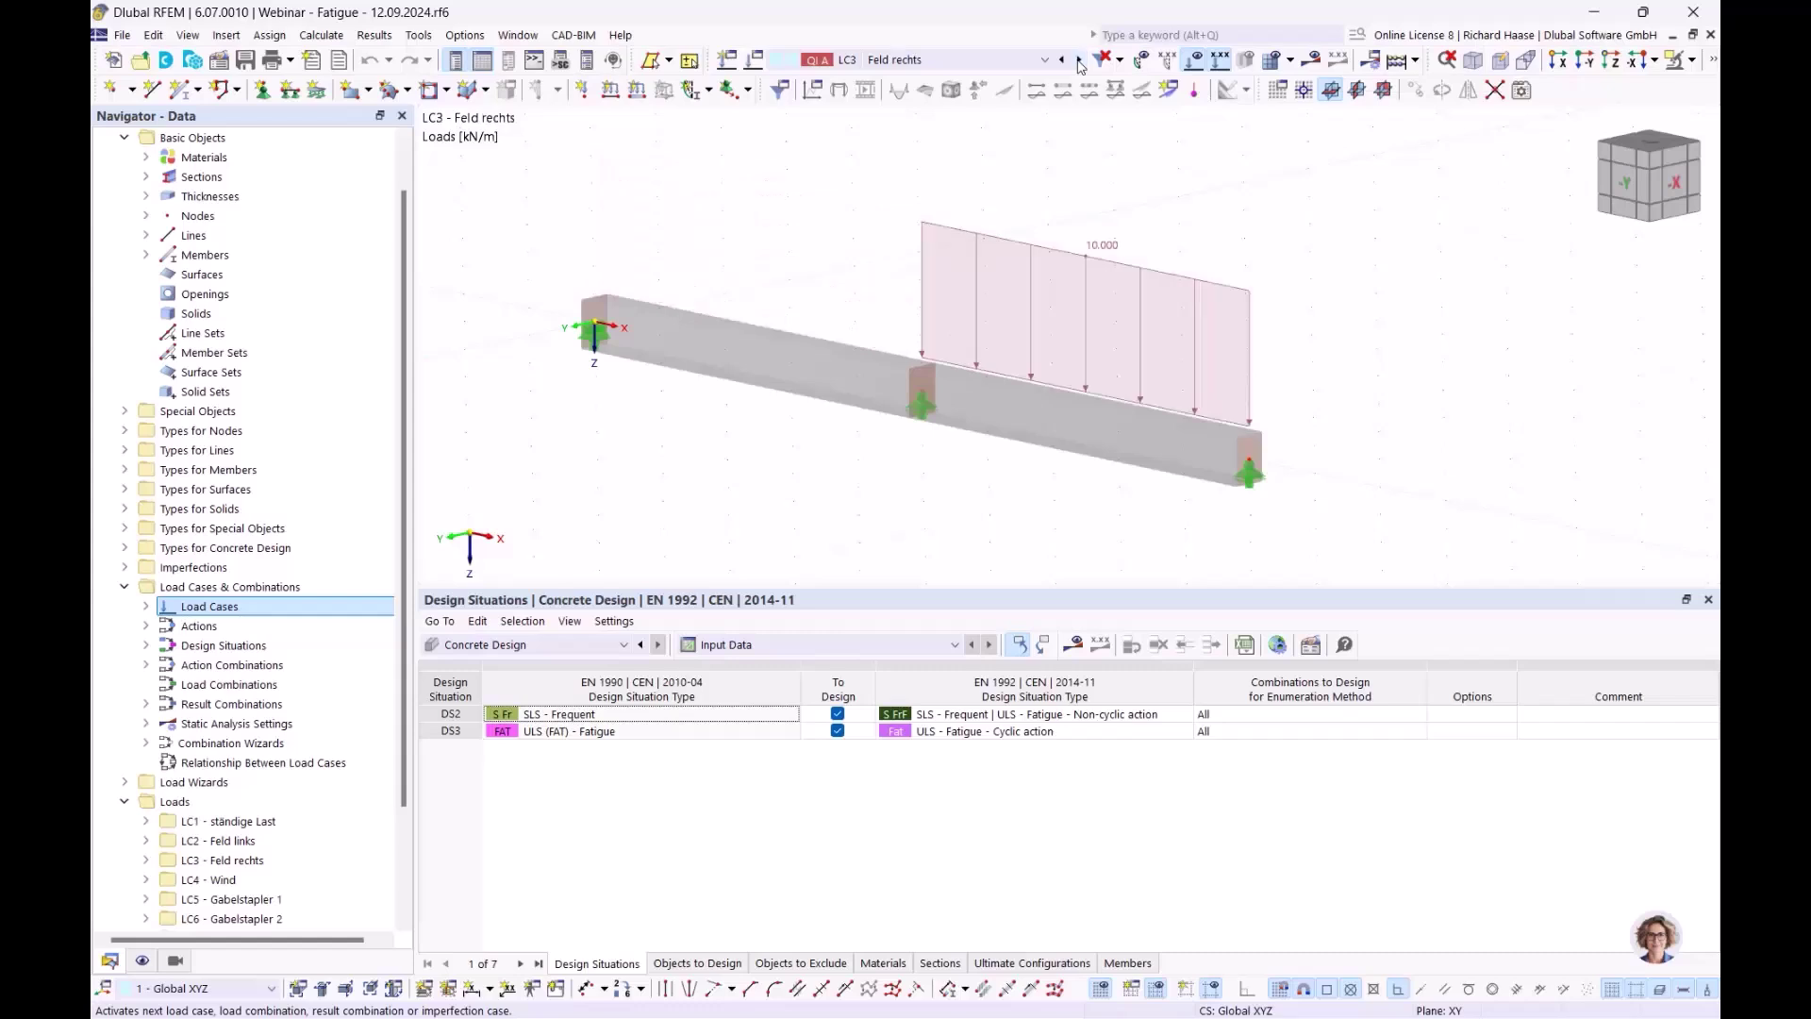
click(1080, 62)
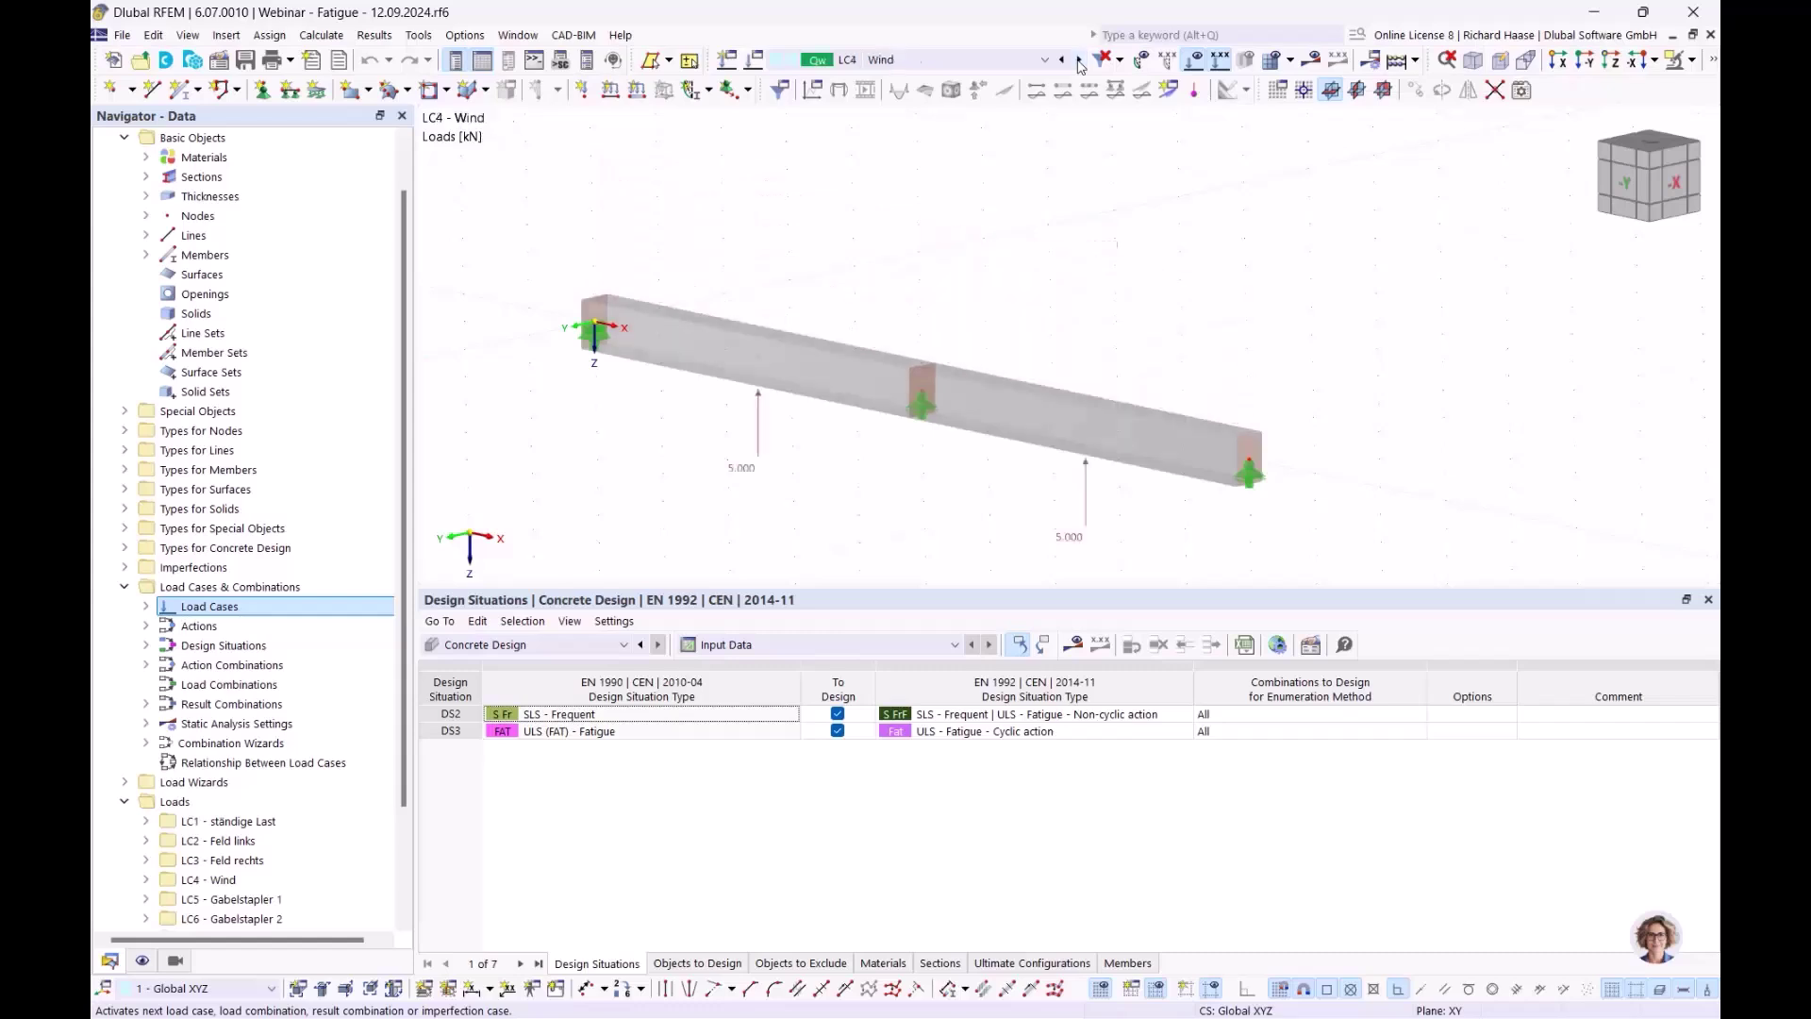
click(1080, 62)
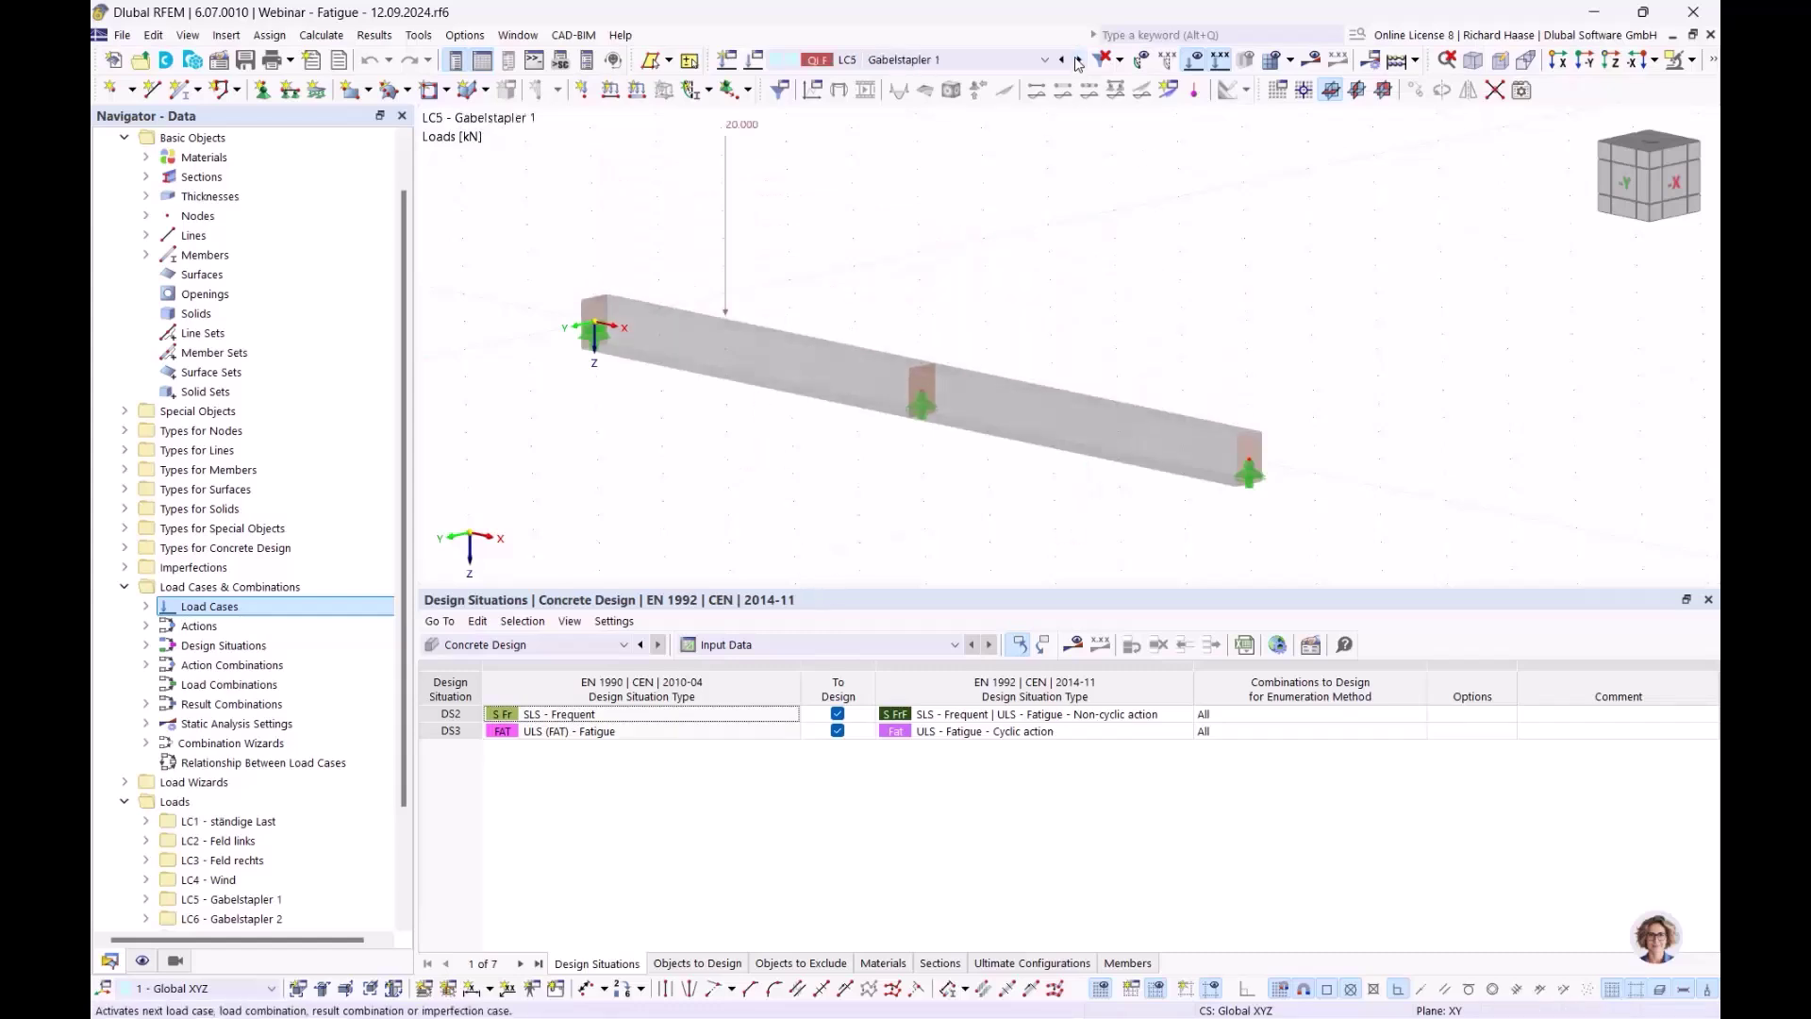
mouse_move(740, 130)
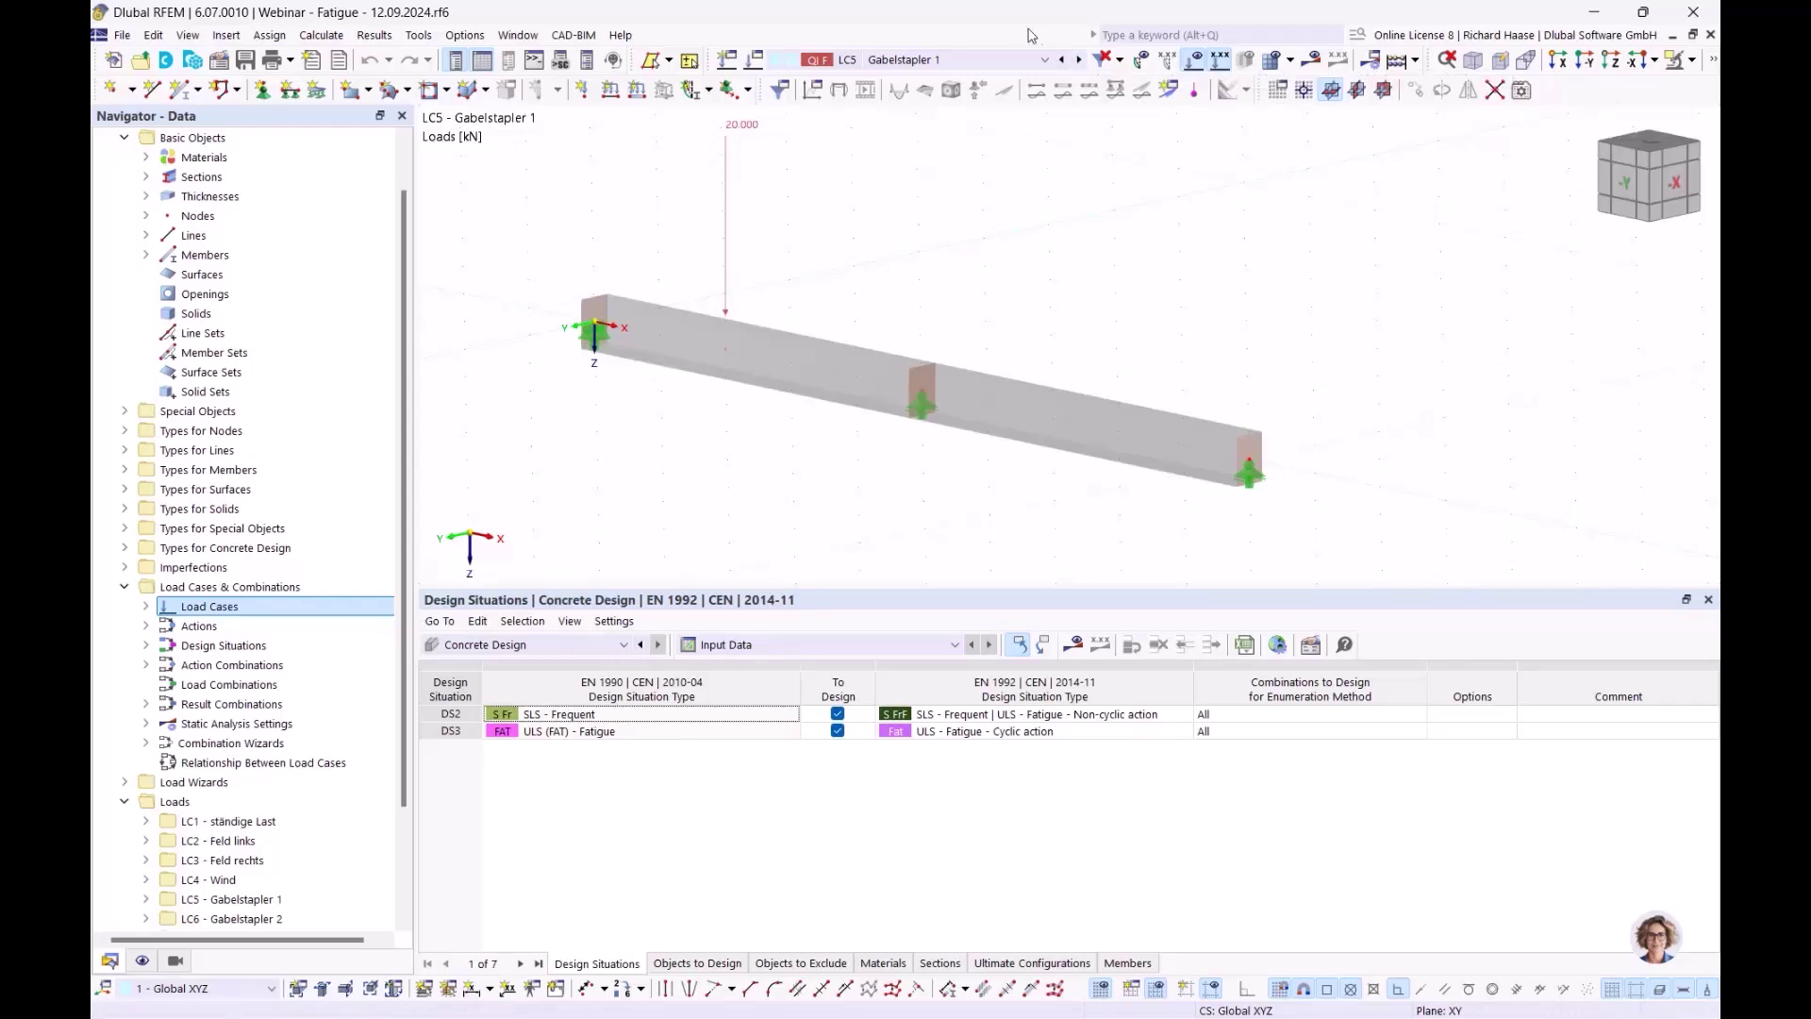
click(1079, 61)
click(1079, 61)
click(1079, 61)
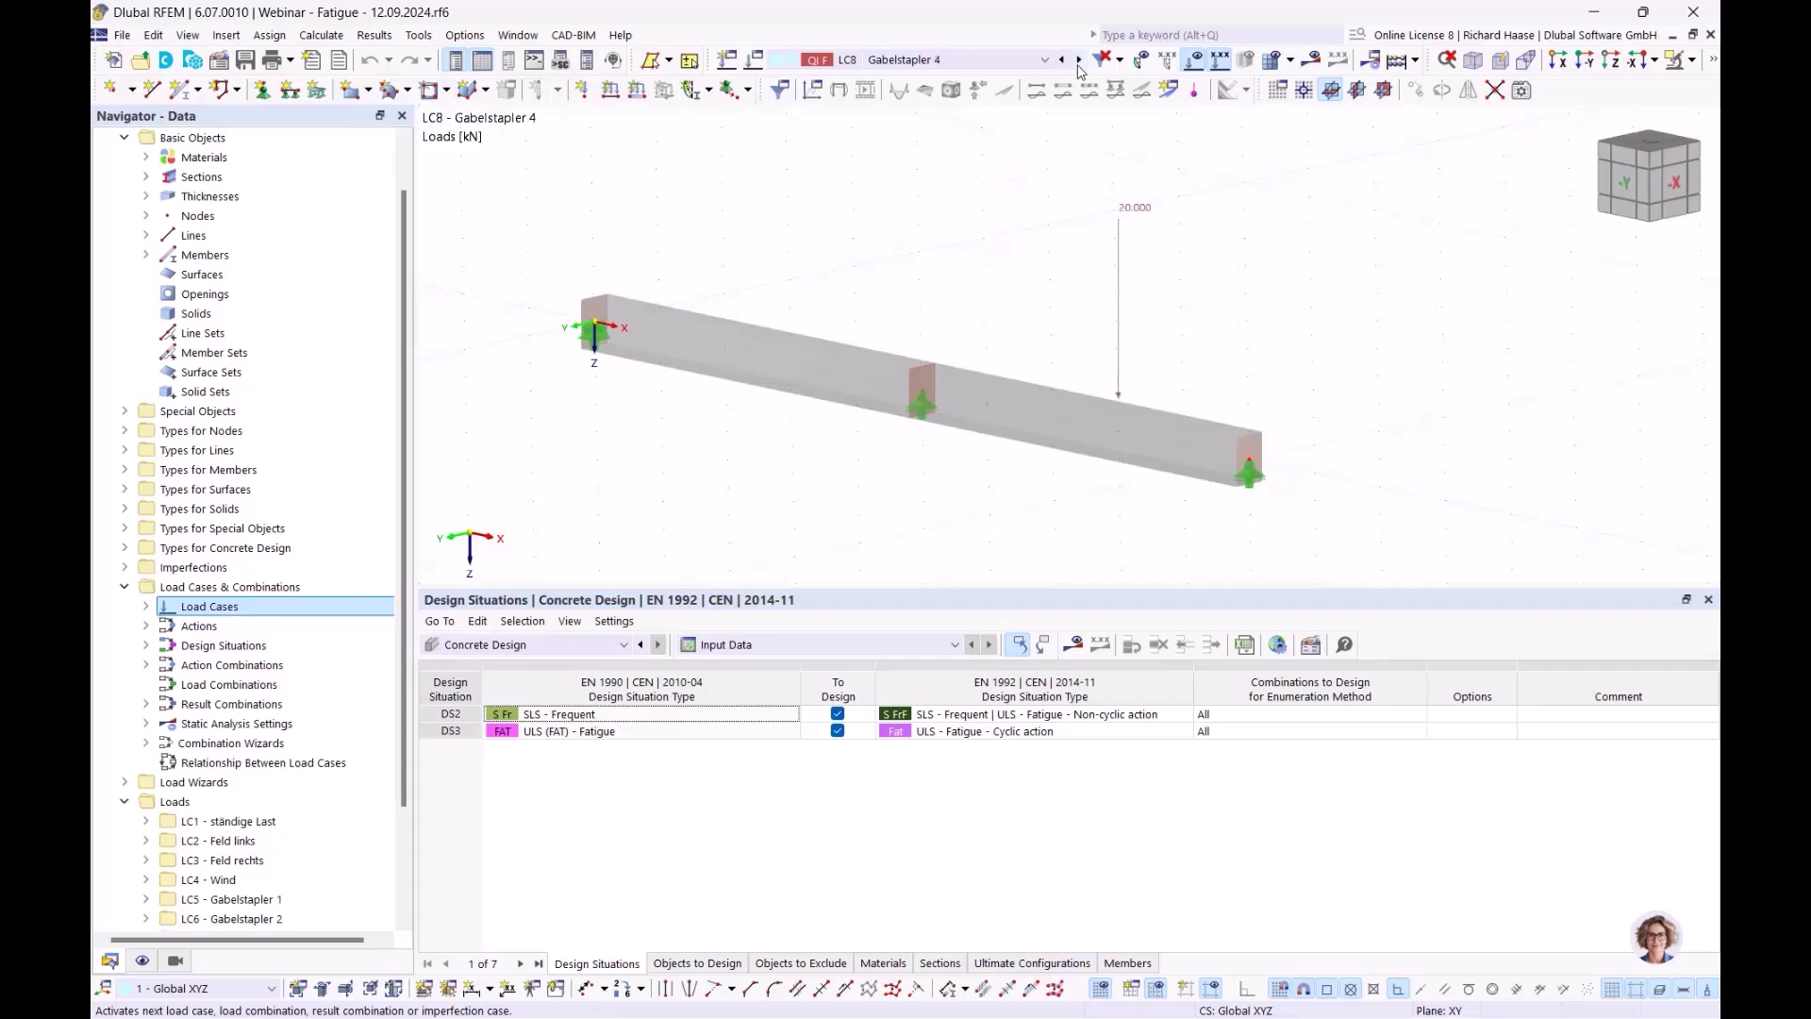
click(1079, 61)
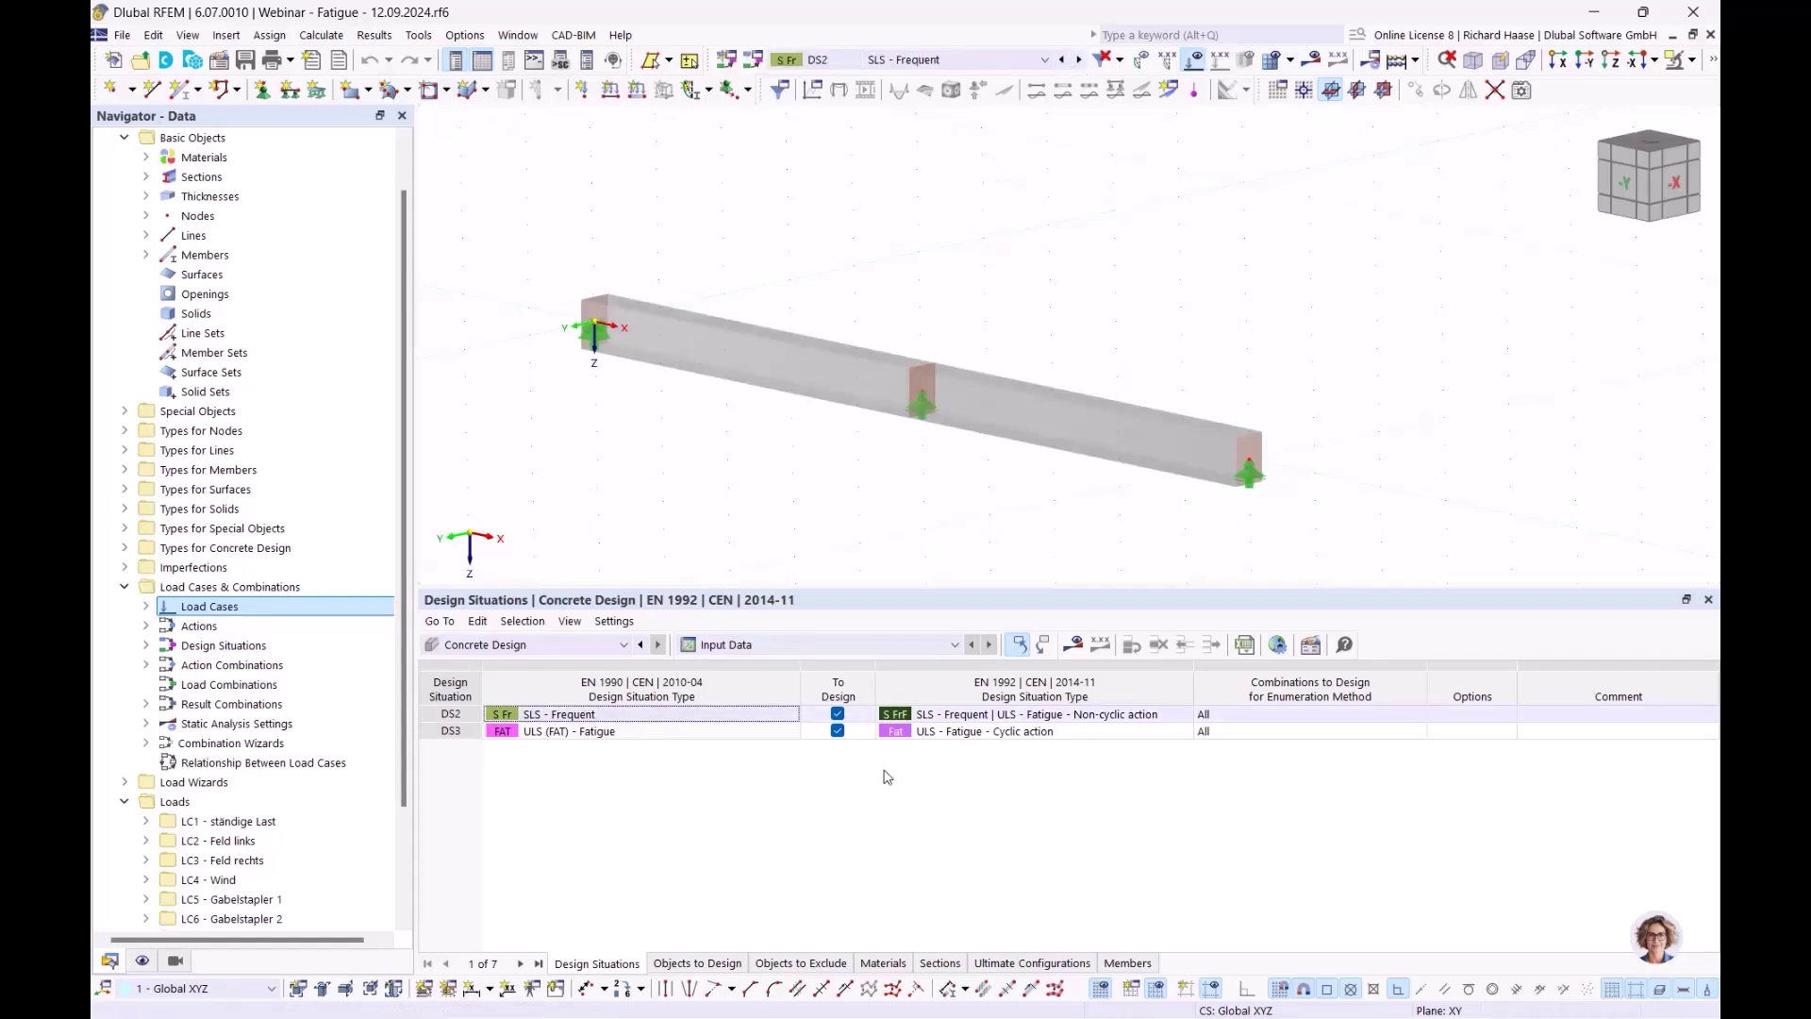
Review the fatigue design method options in the Standard ultimate configuration for concrete design, and close the configuration
scroll(144, 919, down, 3)
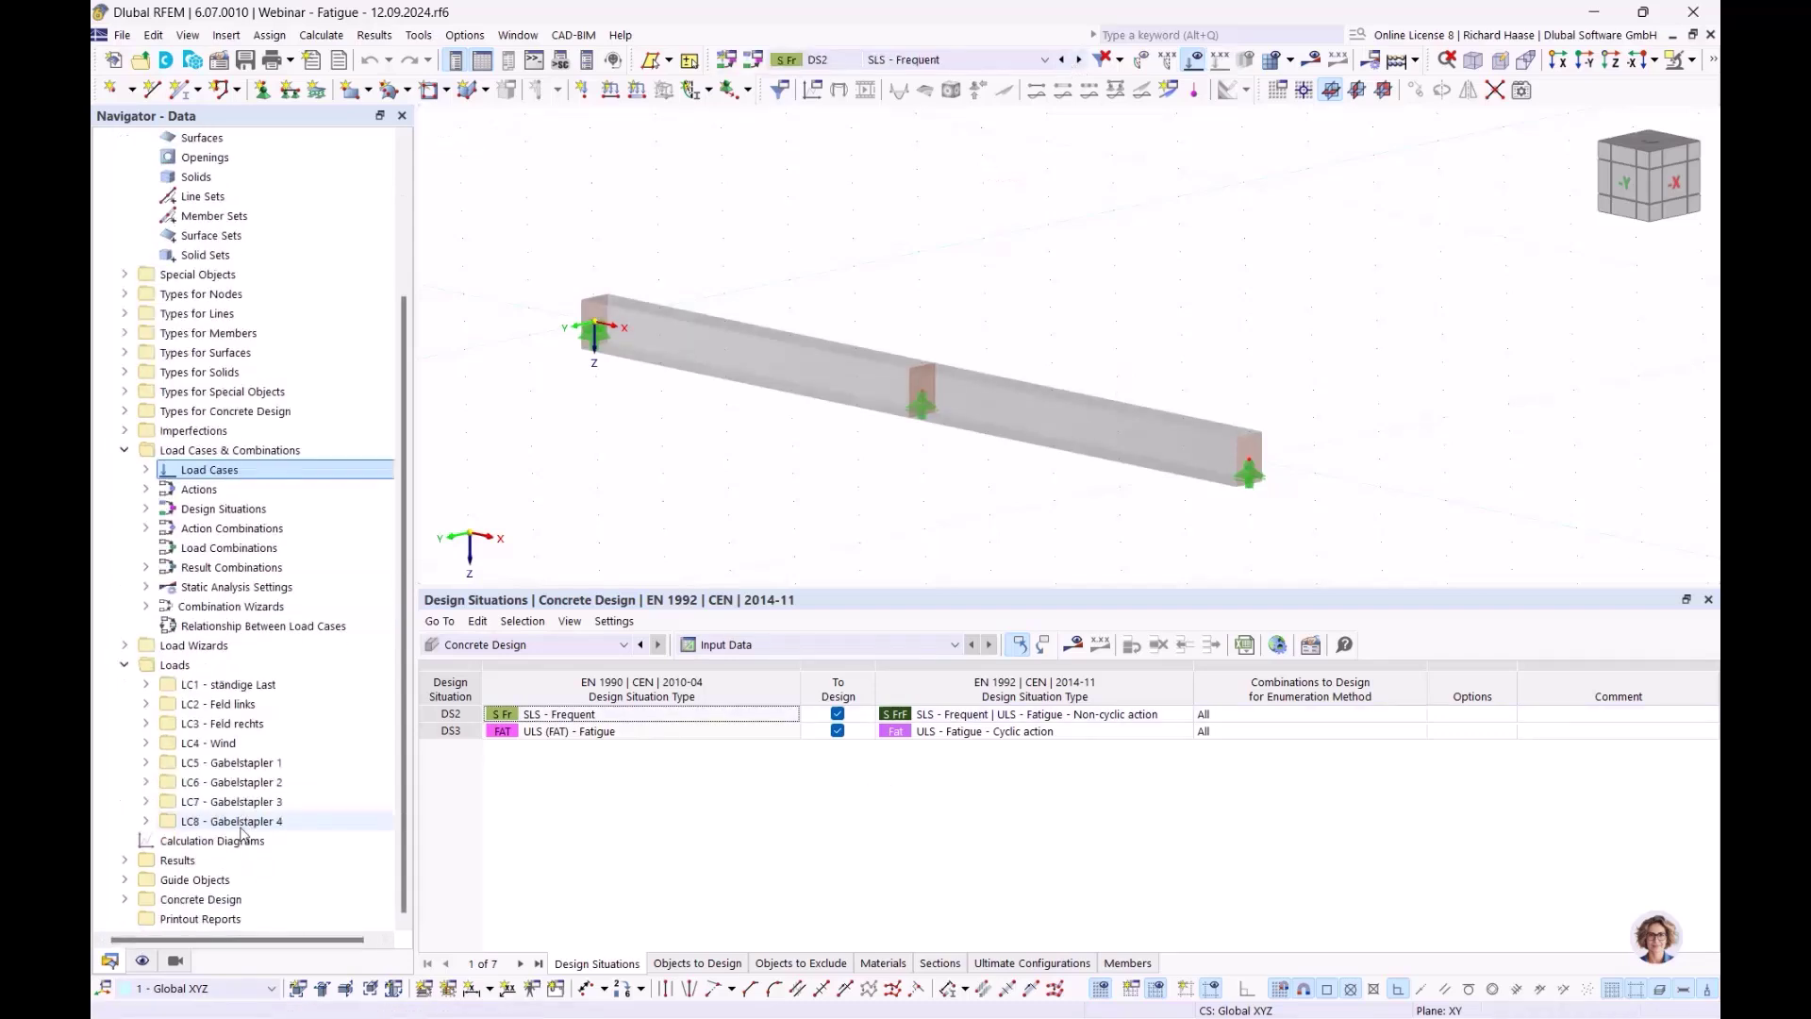
click(125, 899)
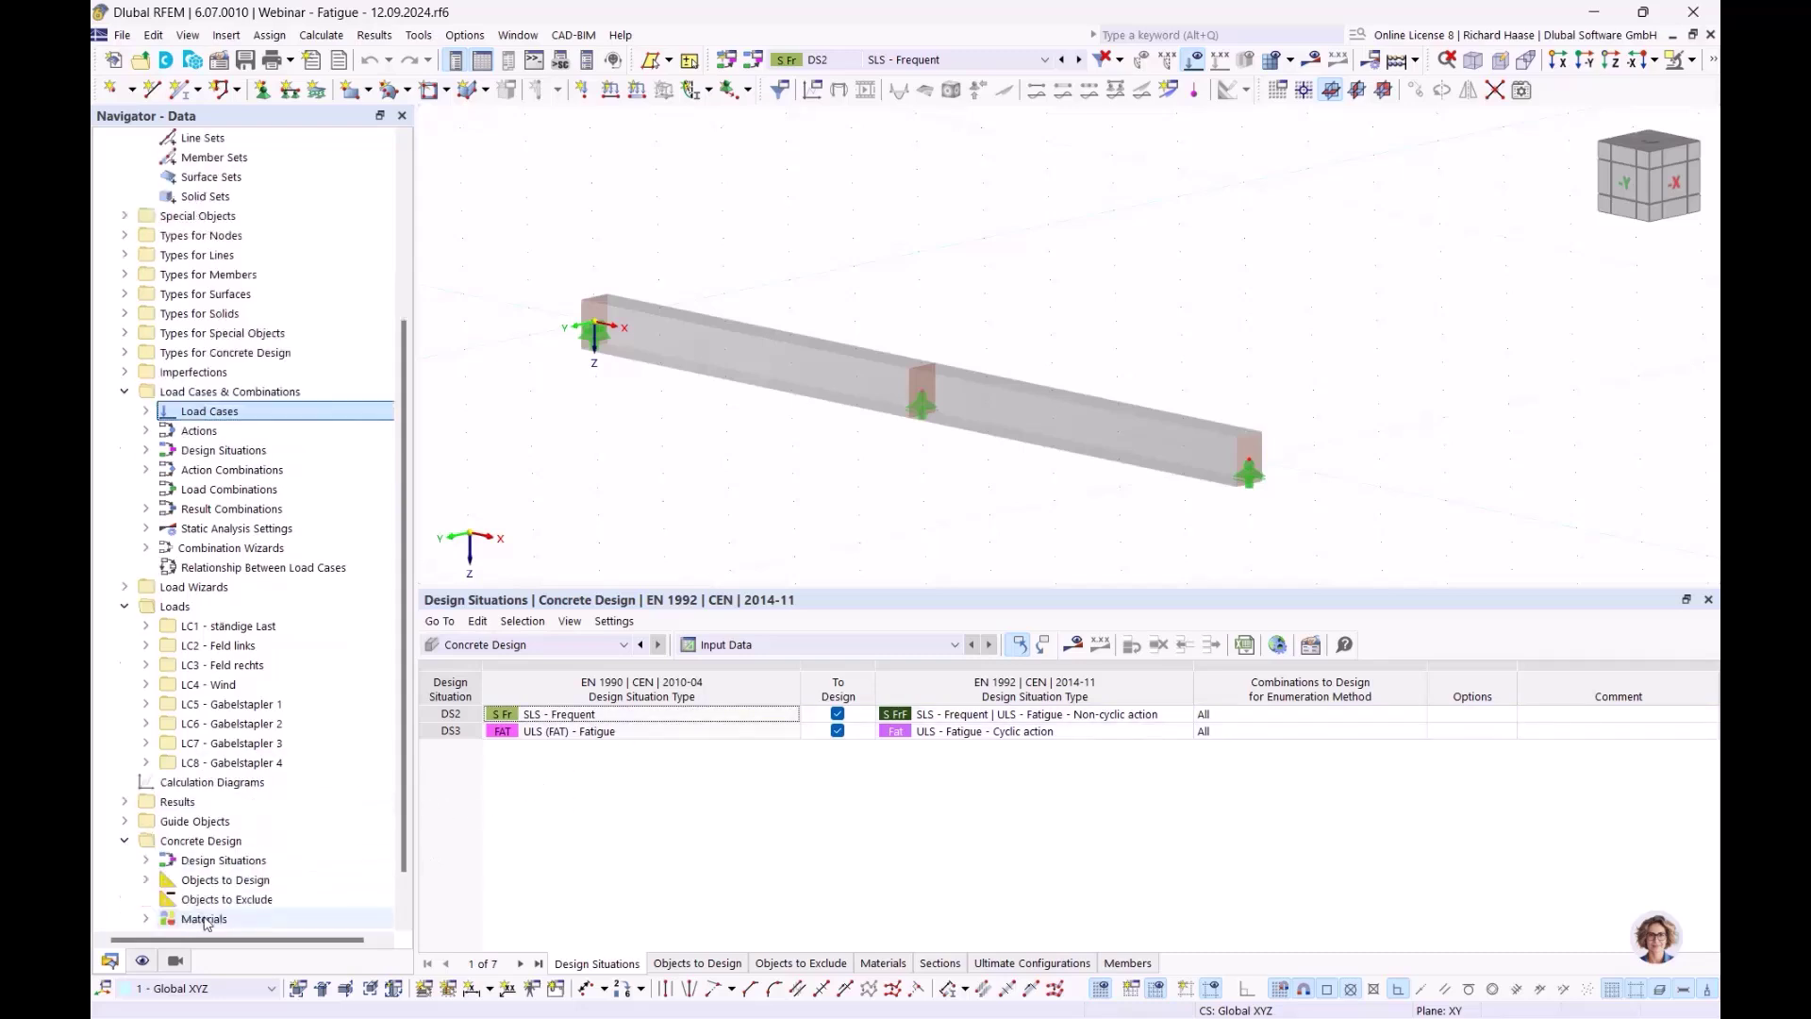
double_click(259, 901)
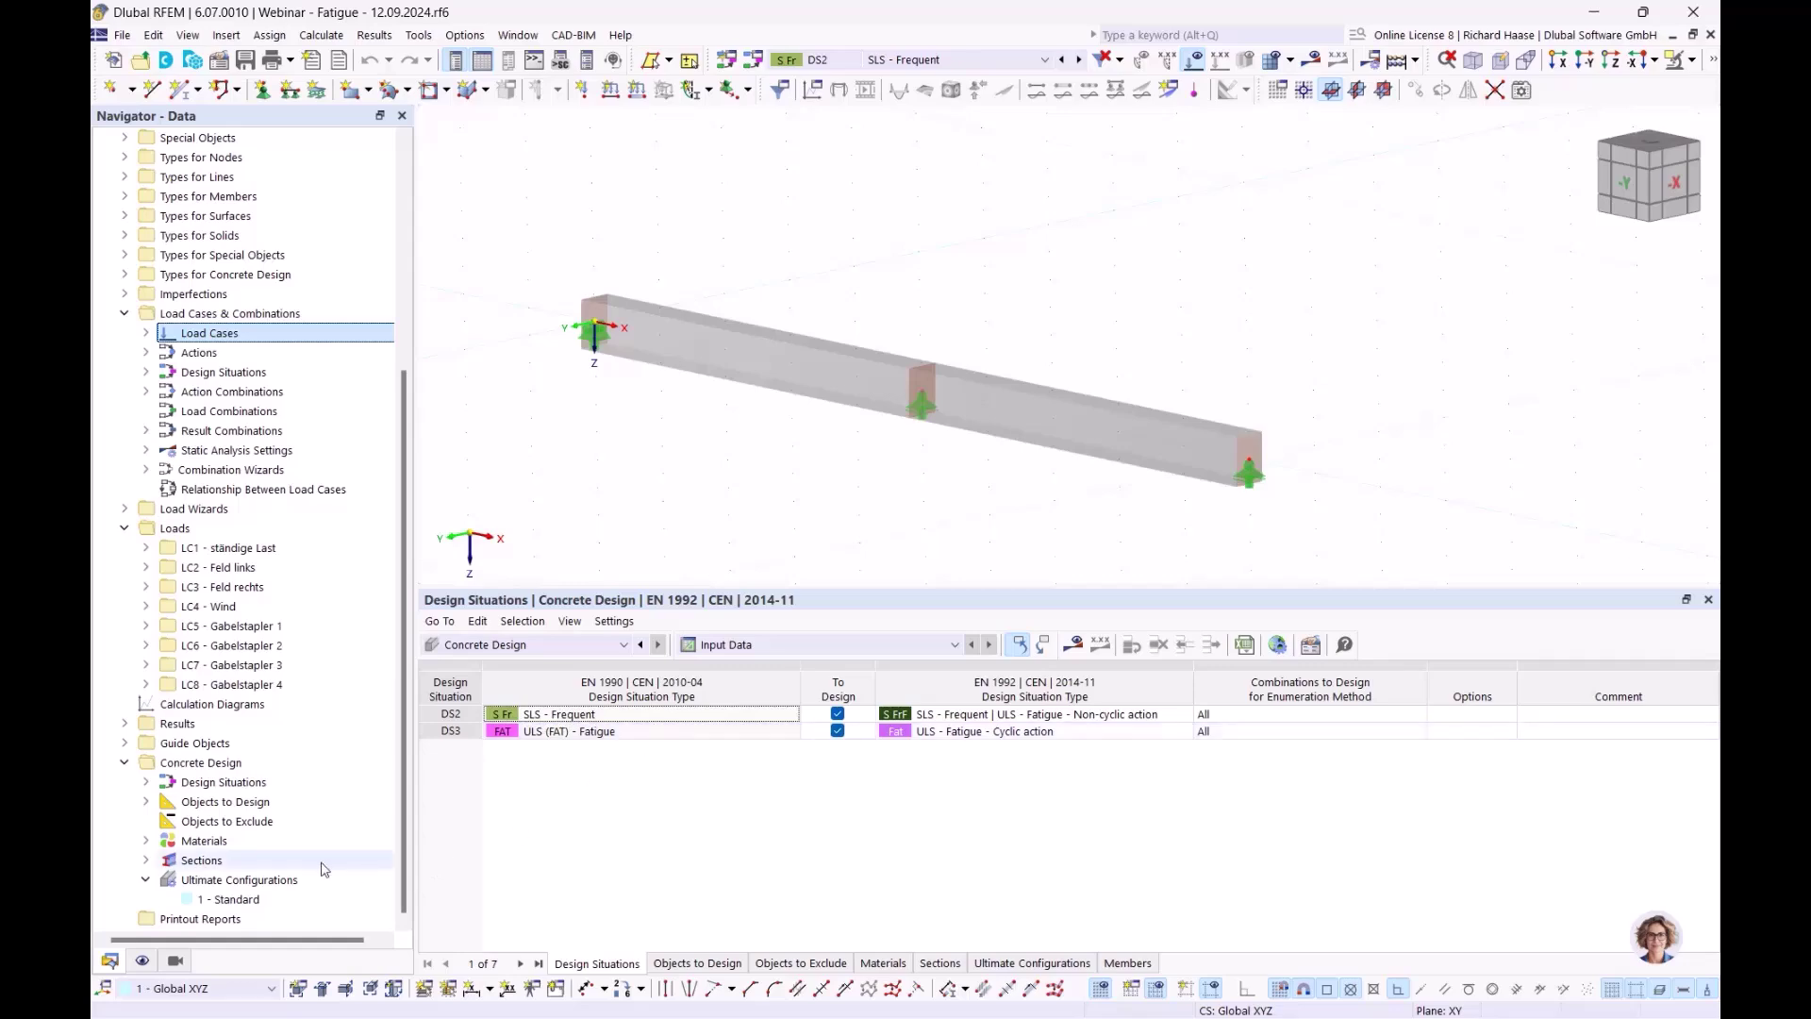
double_click(215, 900)
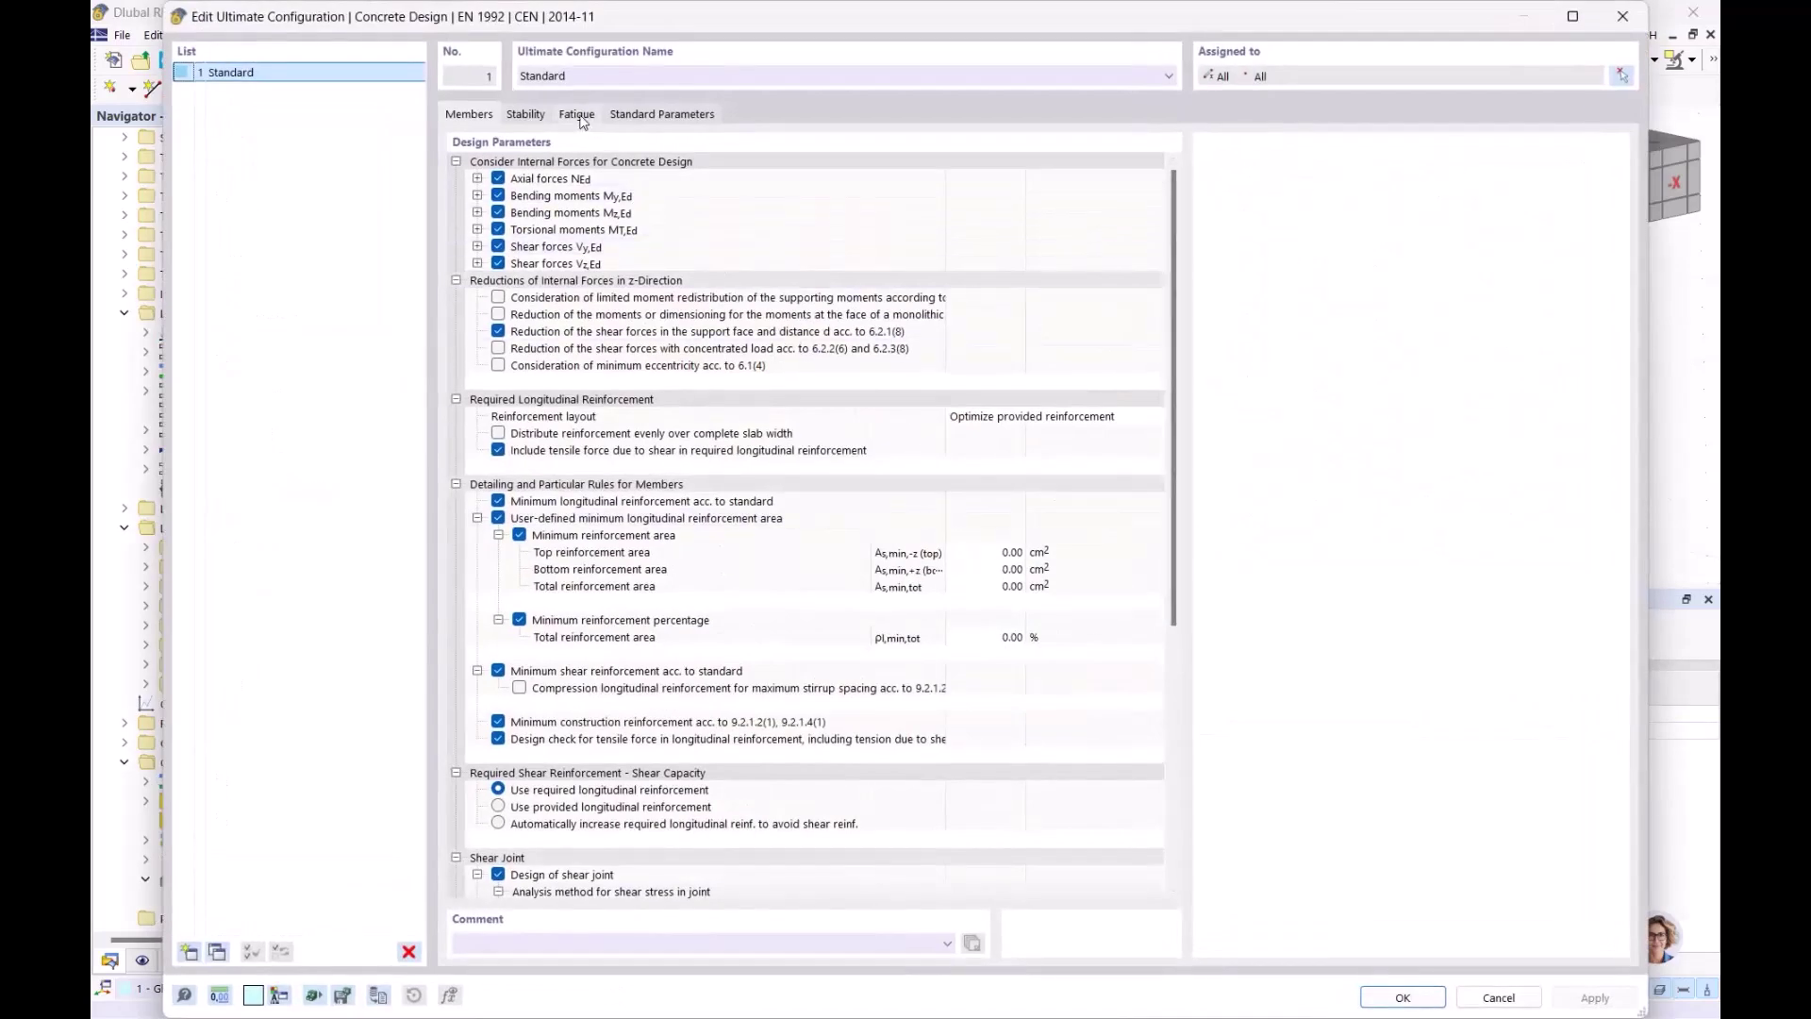
click(577, 115)
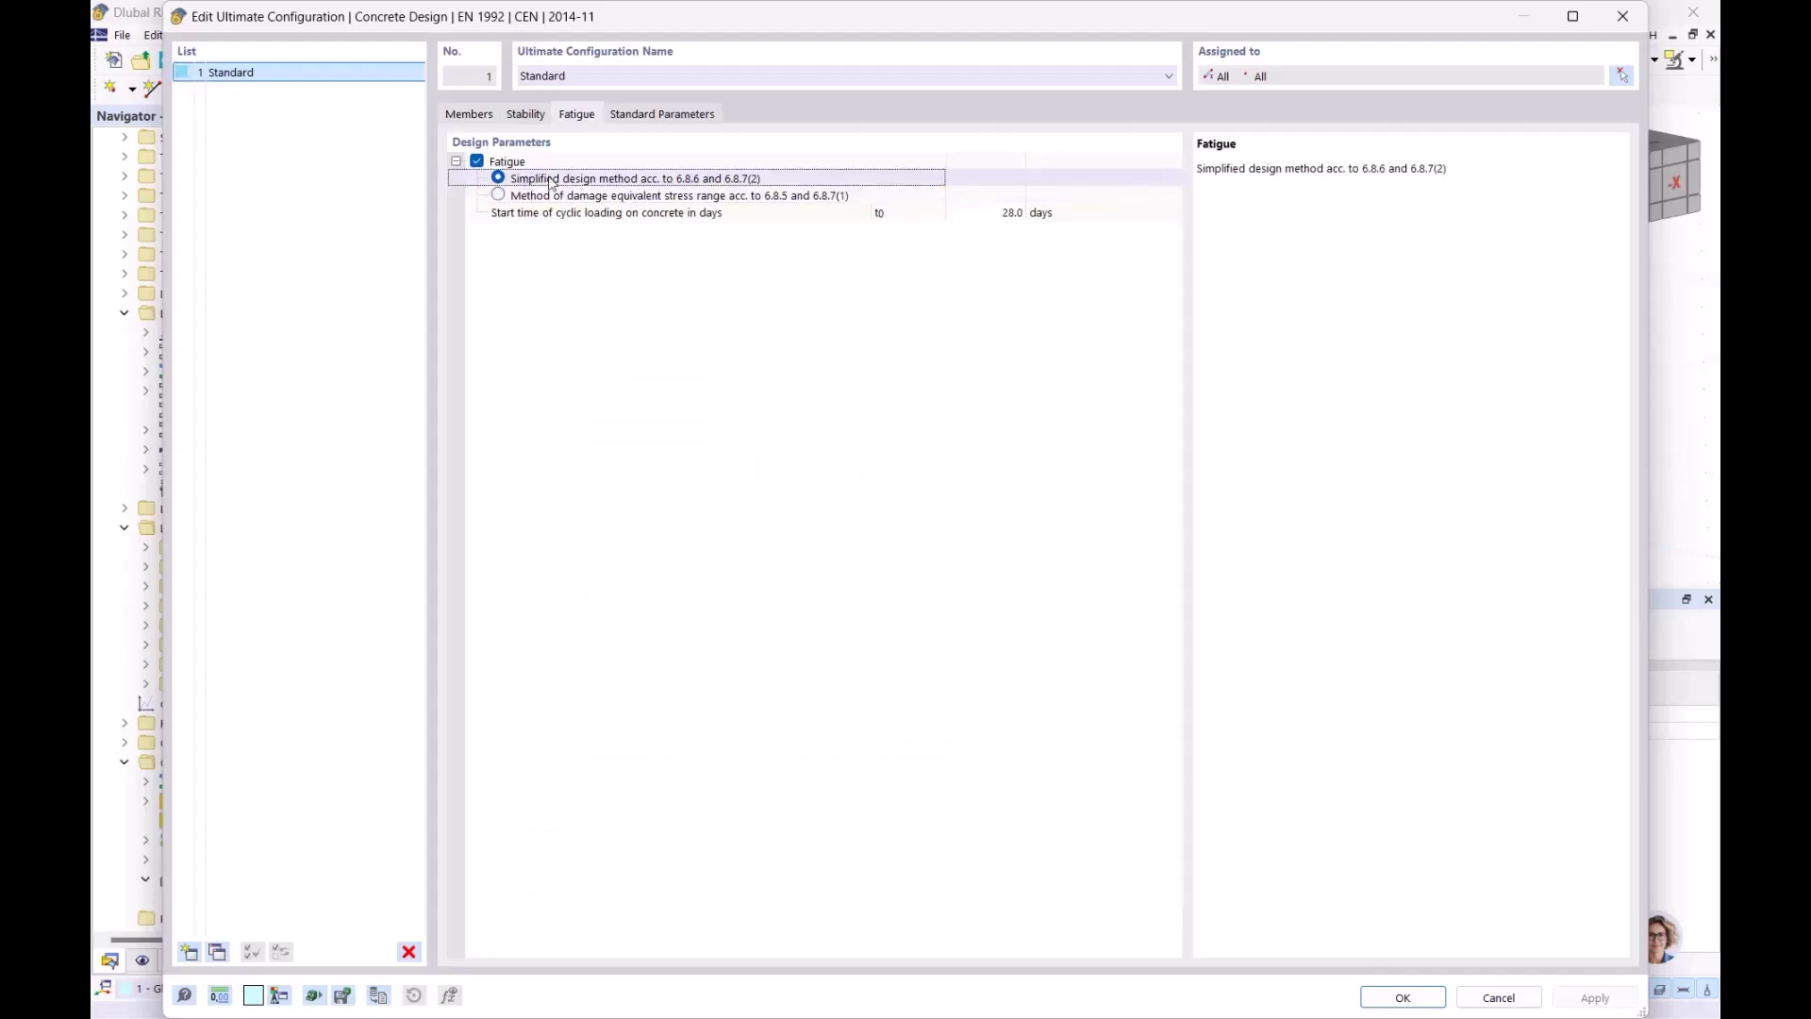
click(1403, 996)
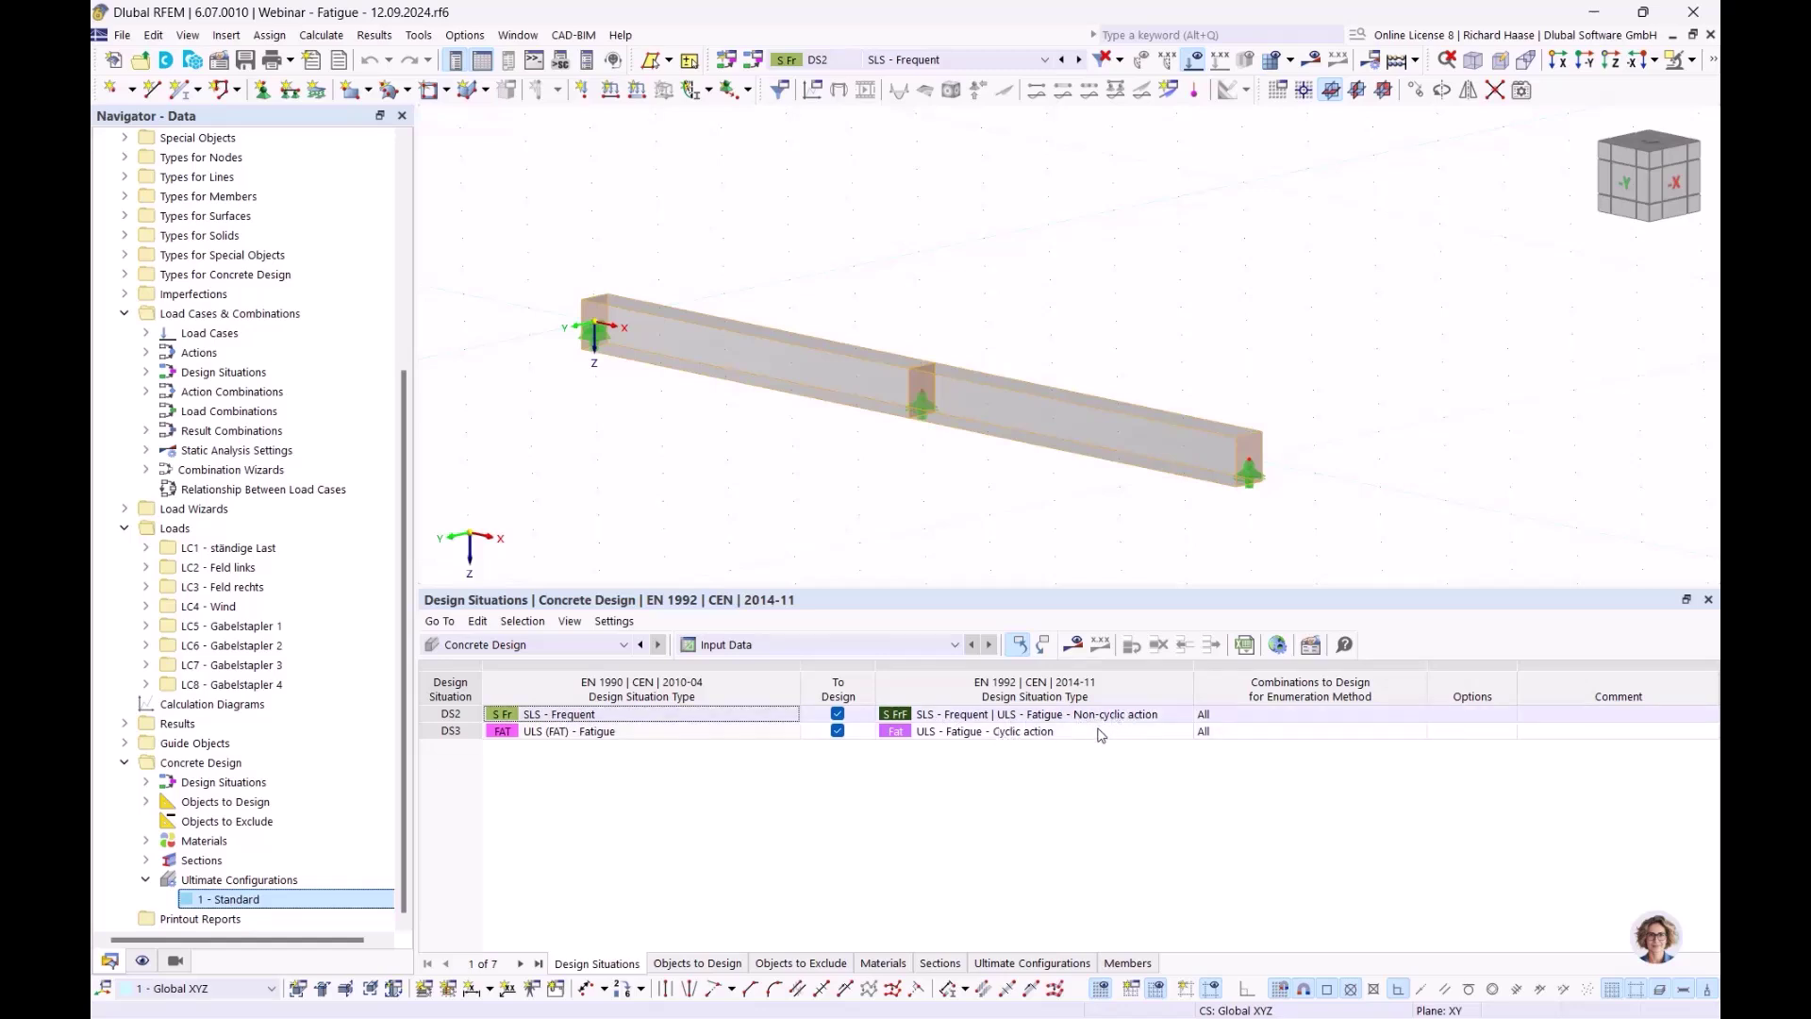
Calculate the concrete design with results displayed, and select the FA0800.00 fatigue check of the longitudinal reinforcement on member 1
click(1074, 645)
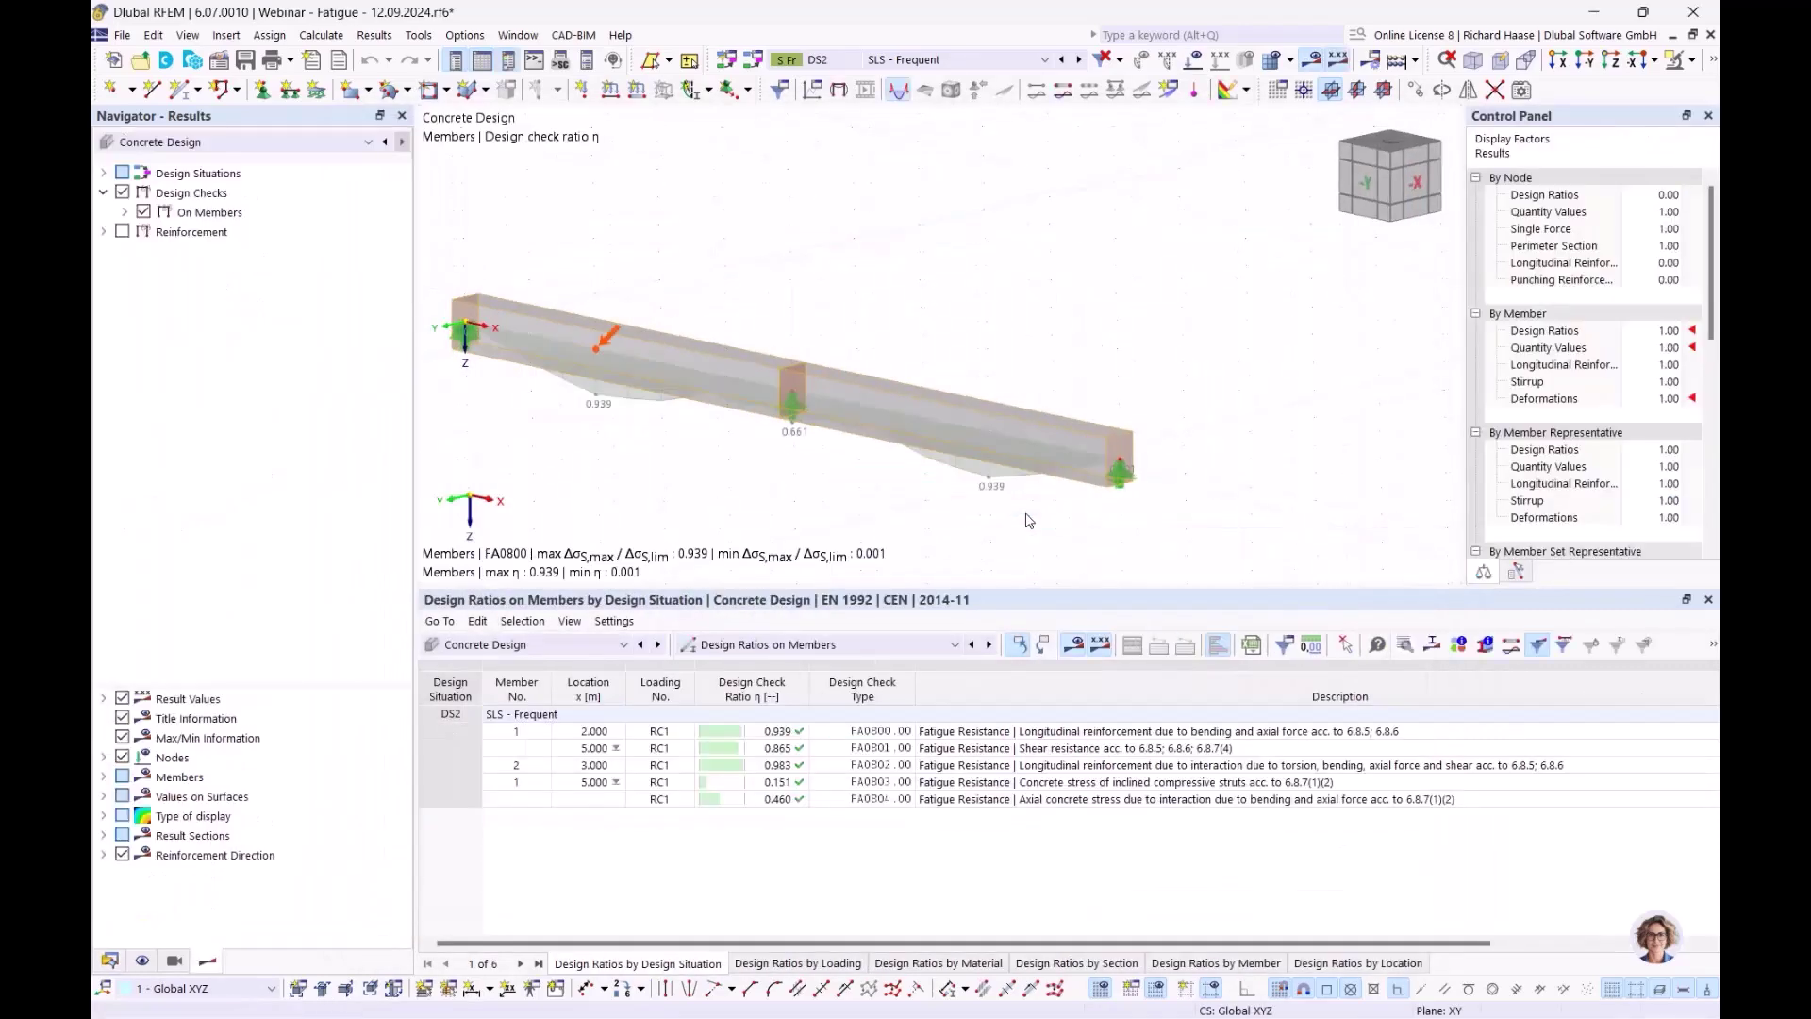
click(1072, 733)
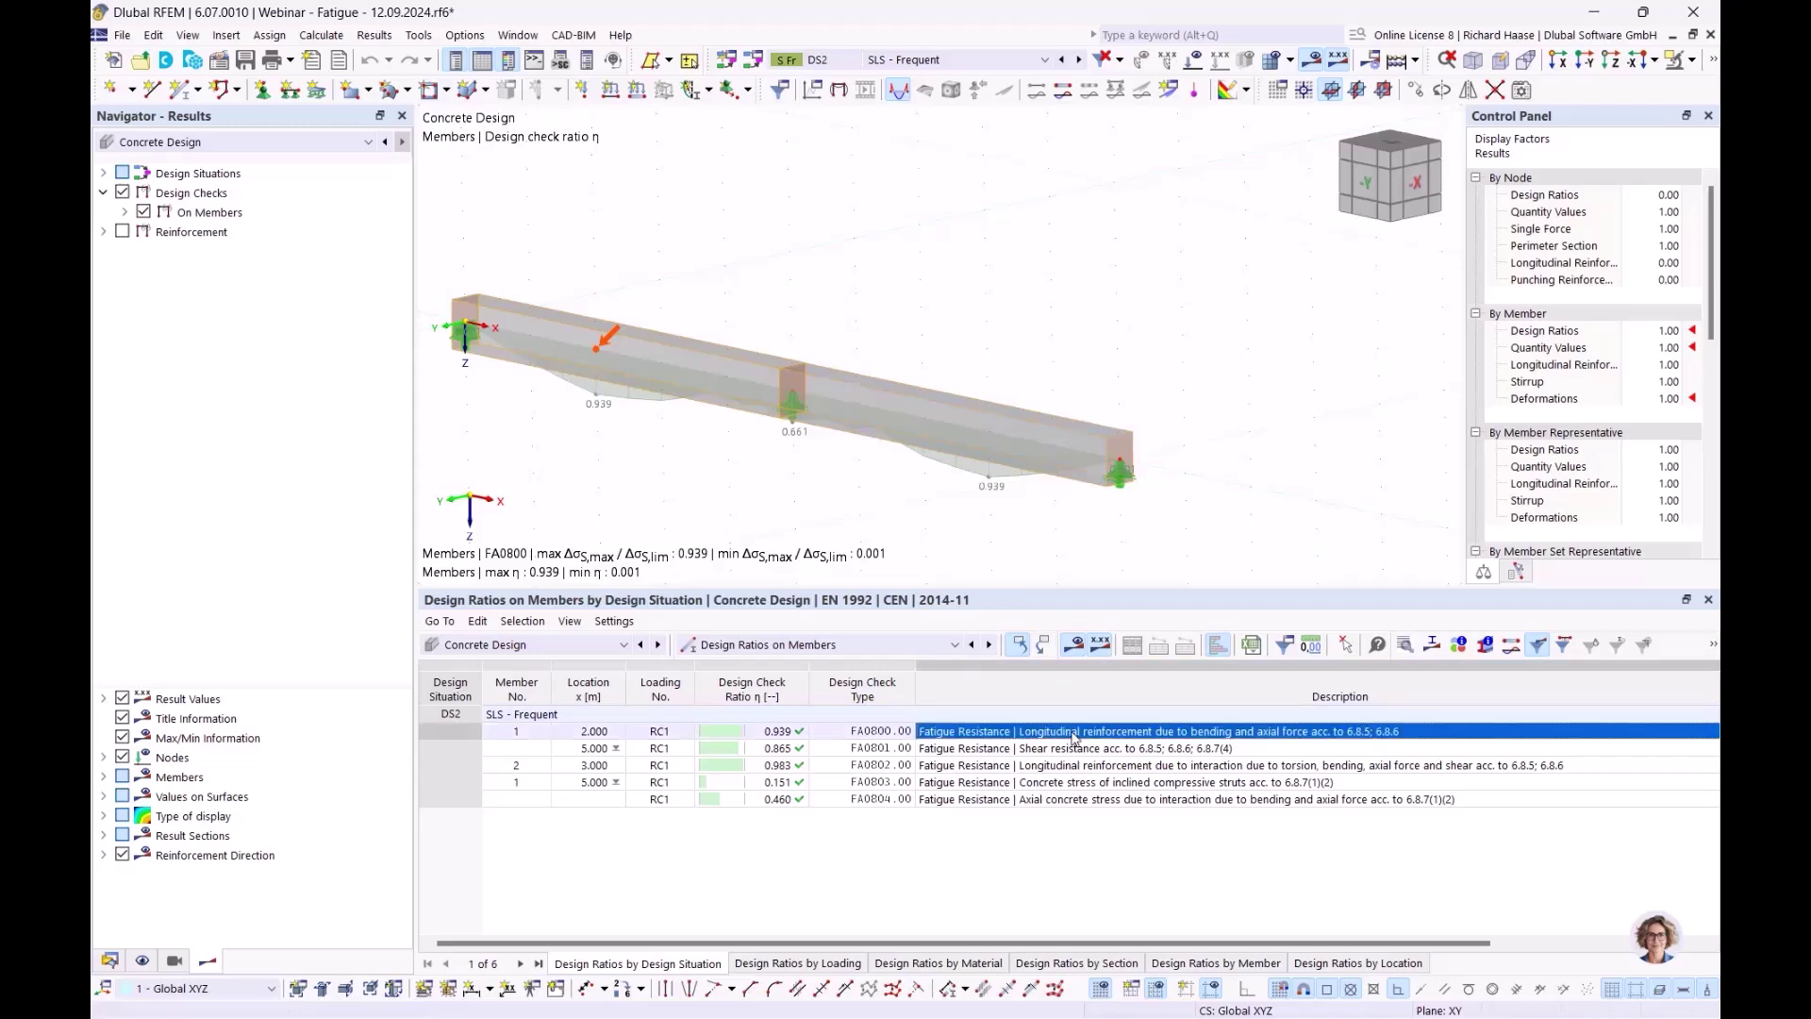
Examine the FA0800 longitudinal reinforcement fatigue check details on member 1, including the steel stress range and allowed stress range factor k1, and close them
double_click(1074, 736)
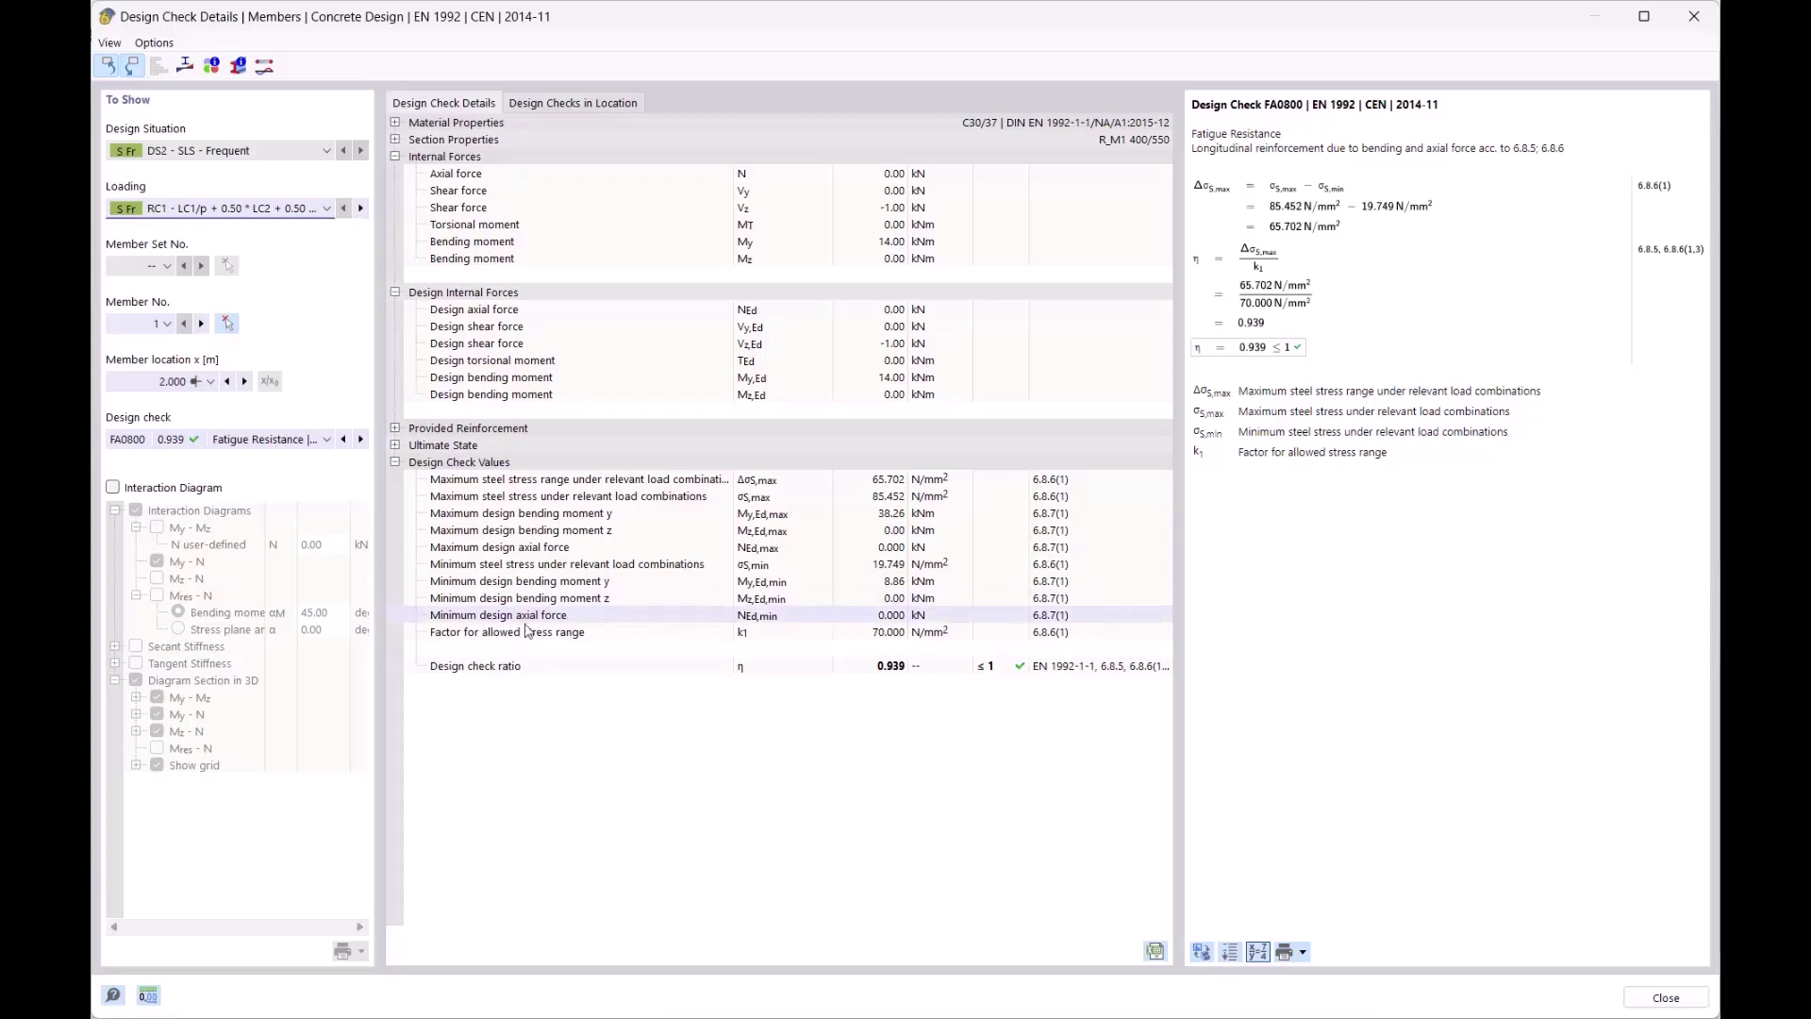
click(448, 635)
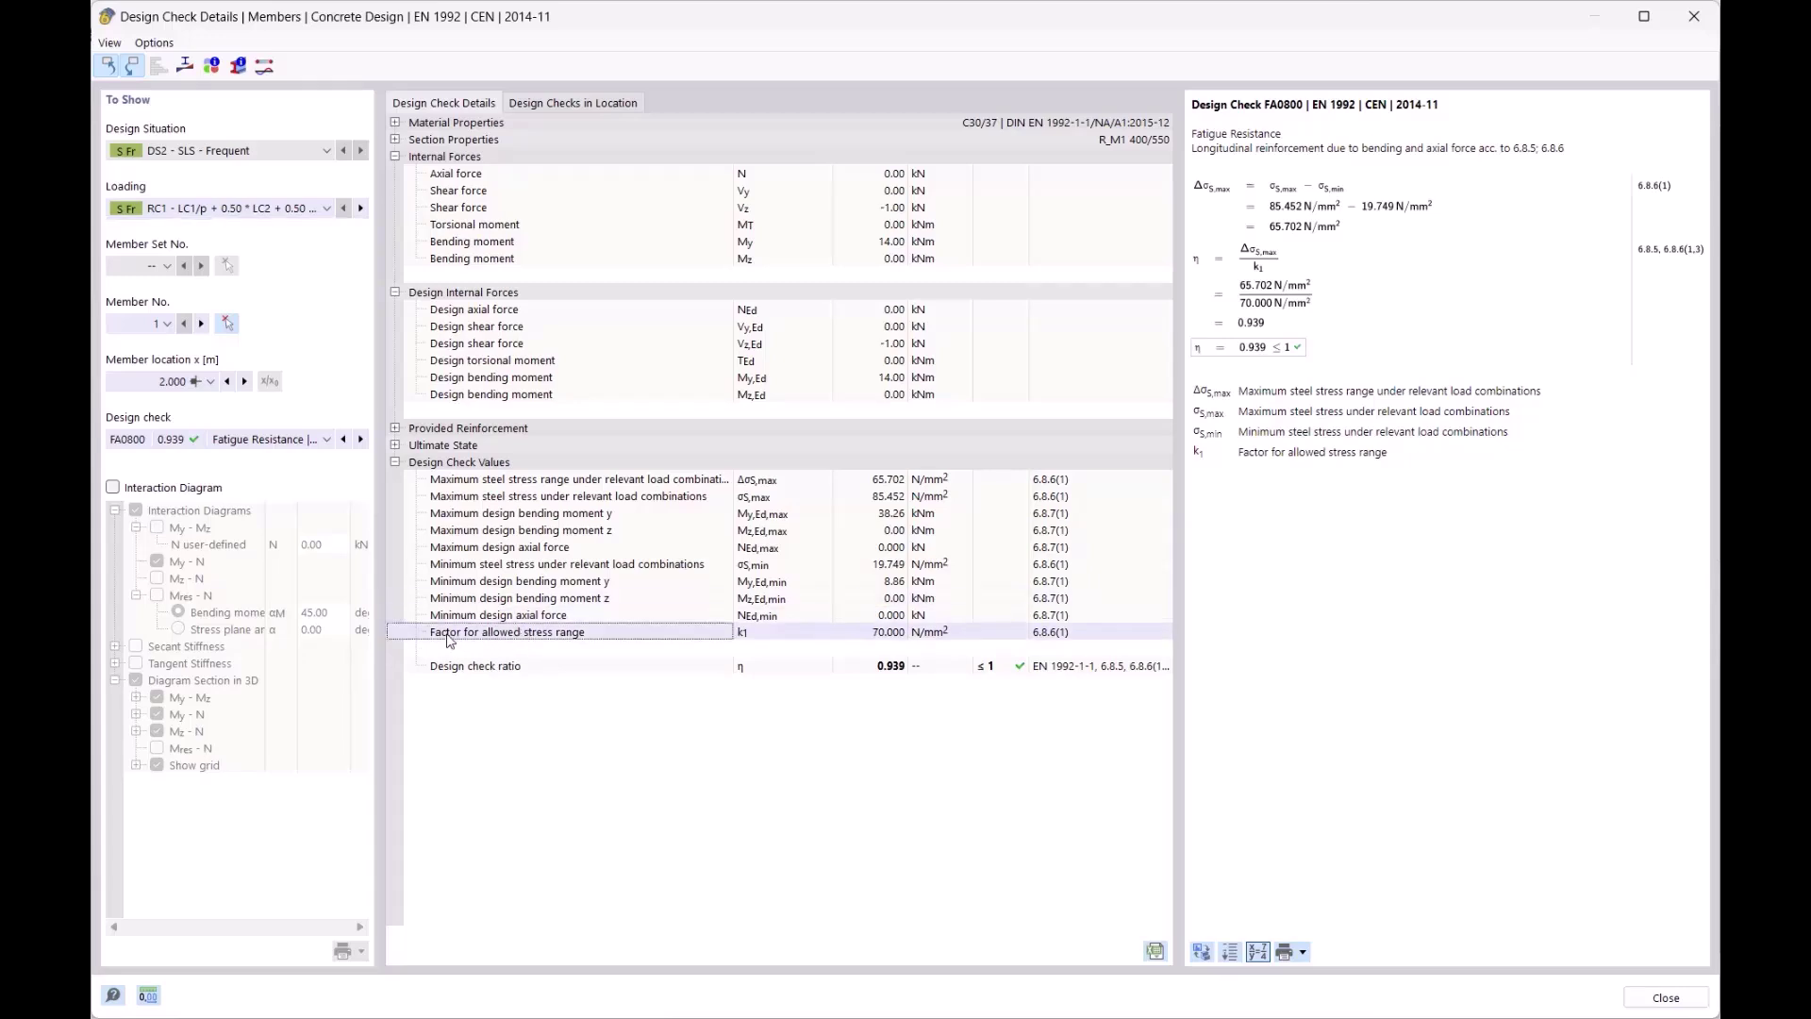
click(887, 632)
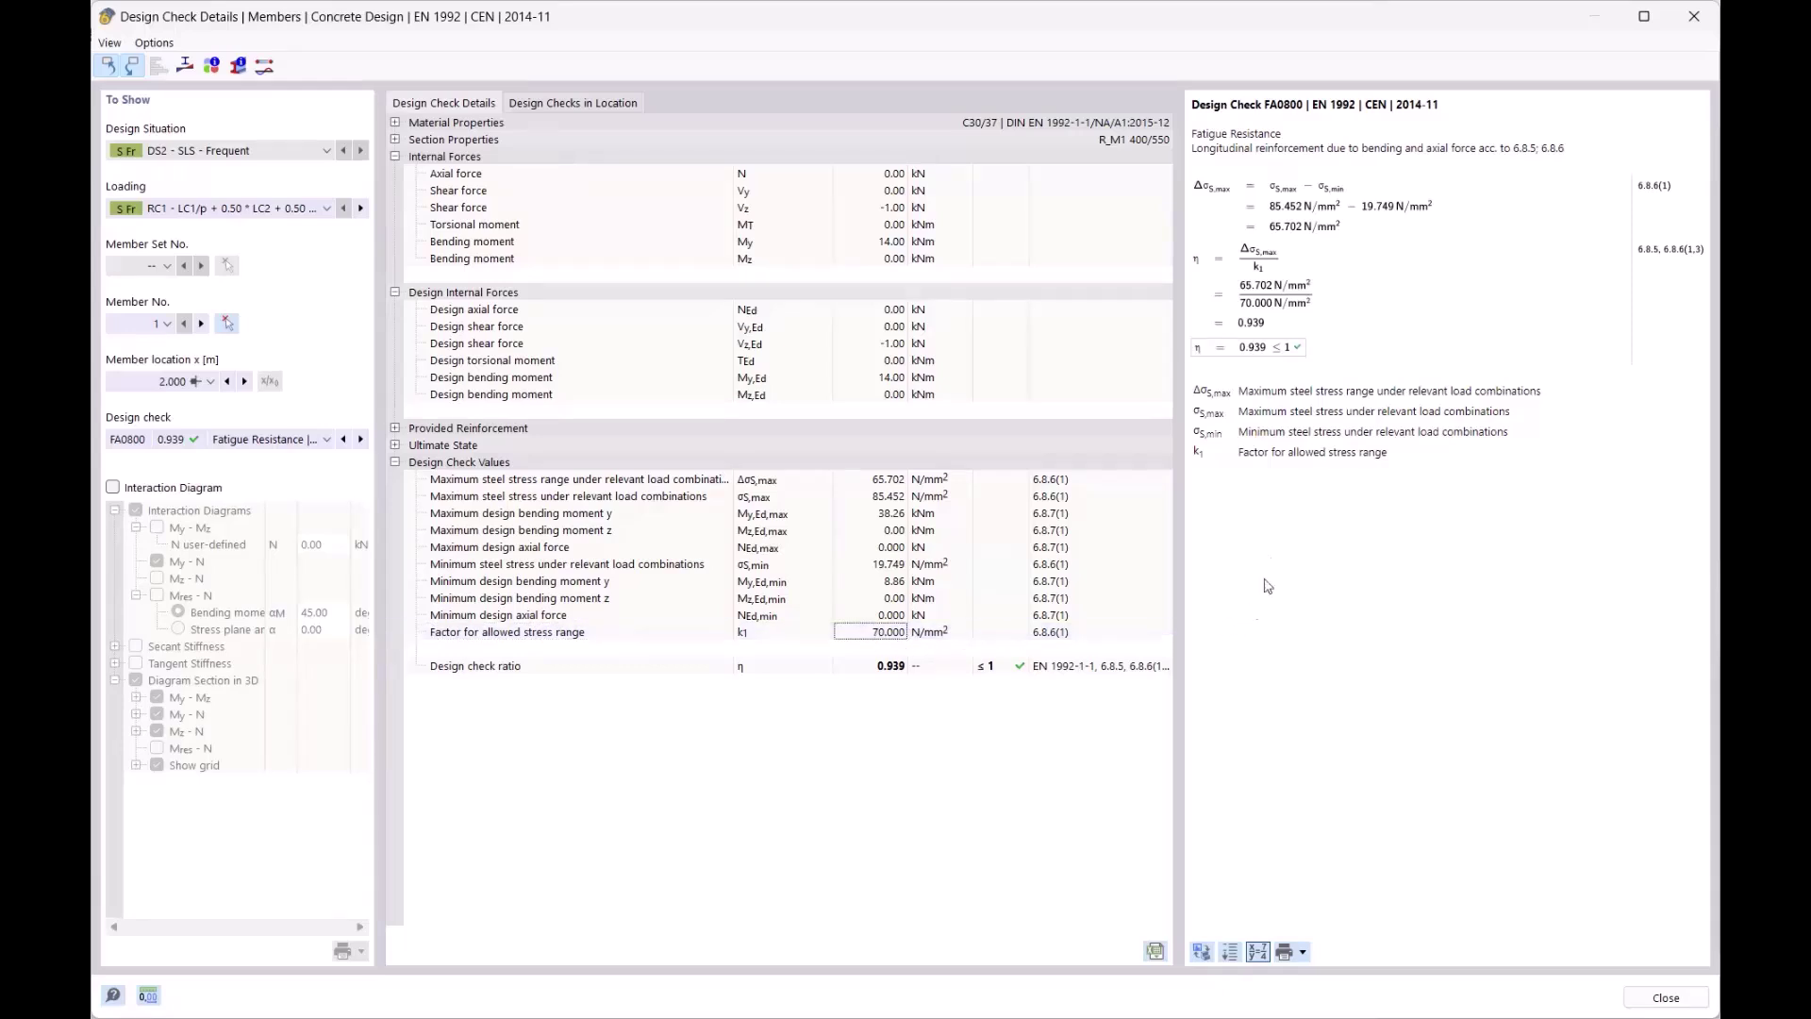
click(1304, 209)
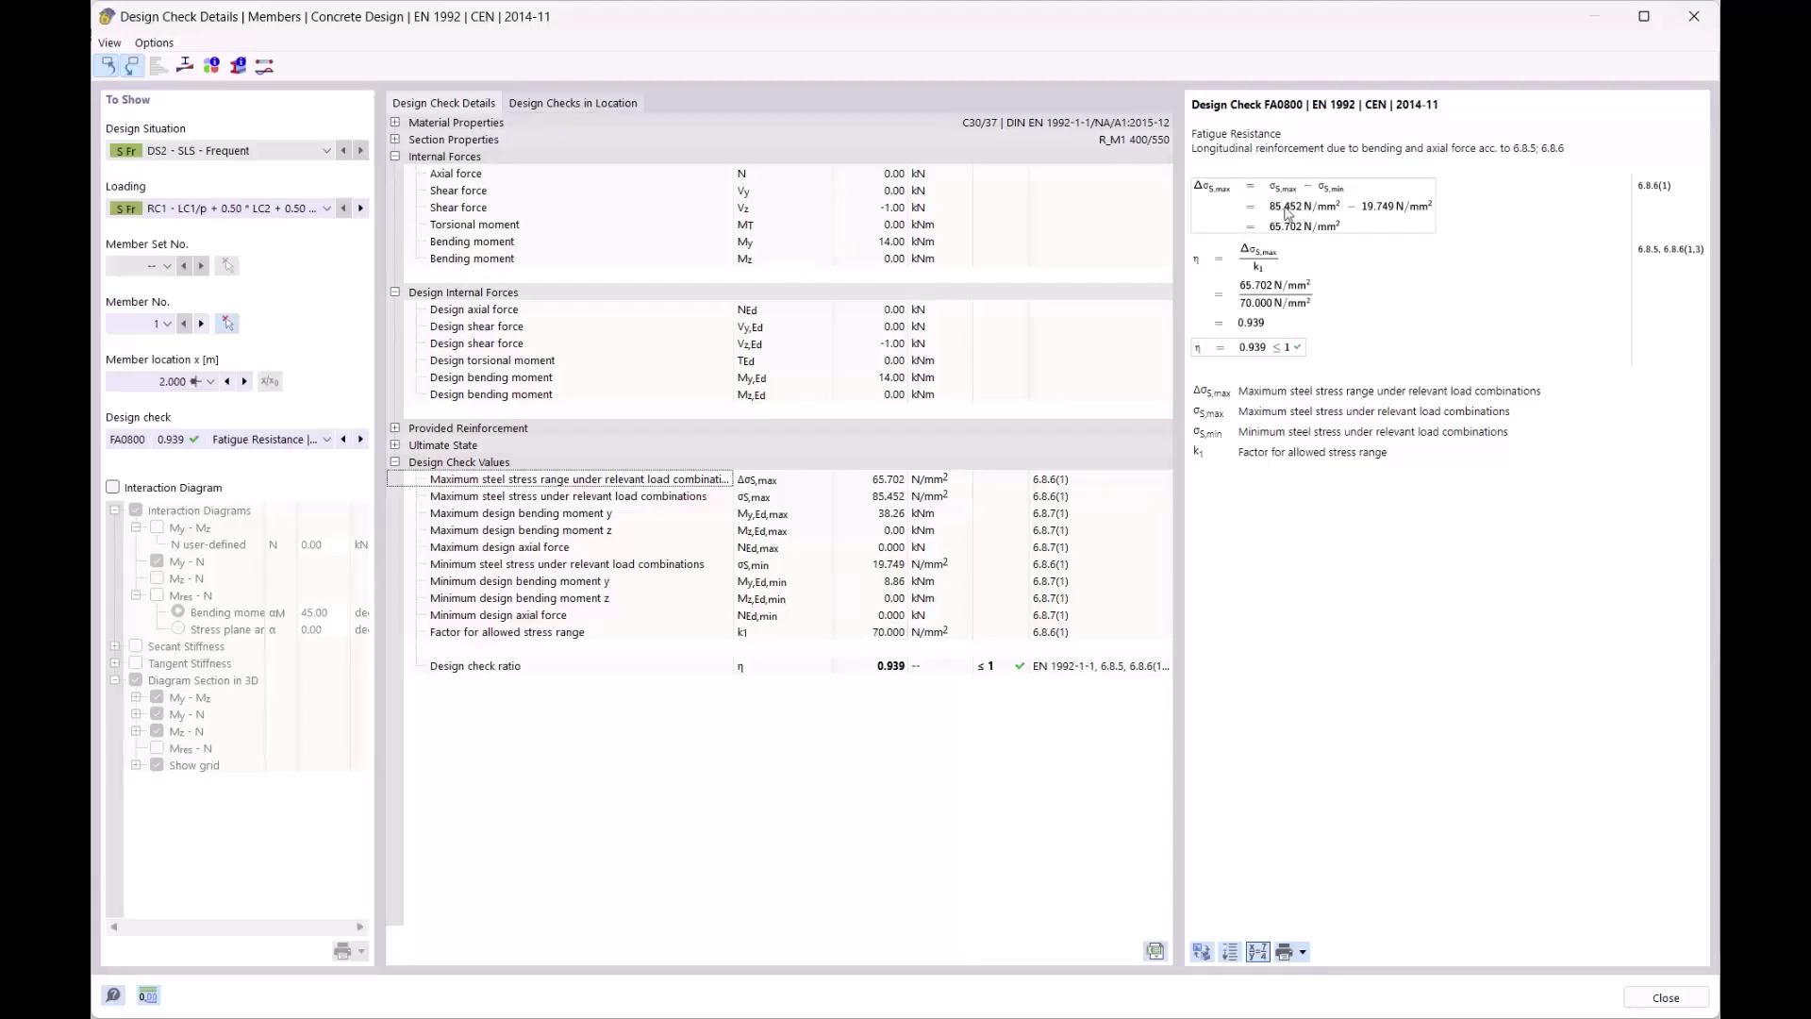
click(881, 513)
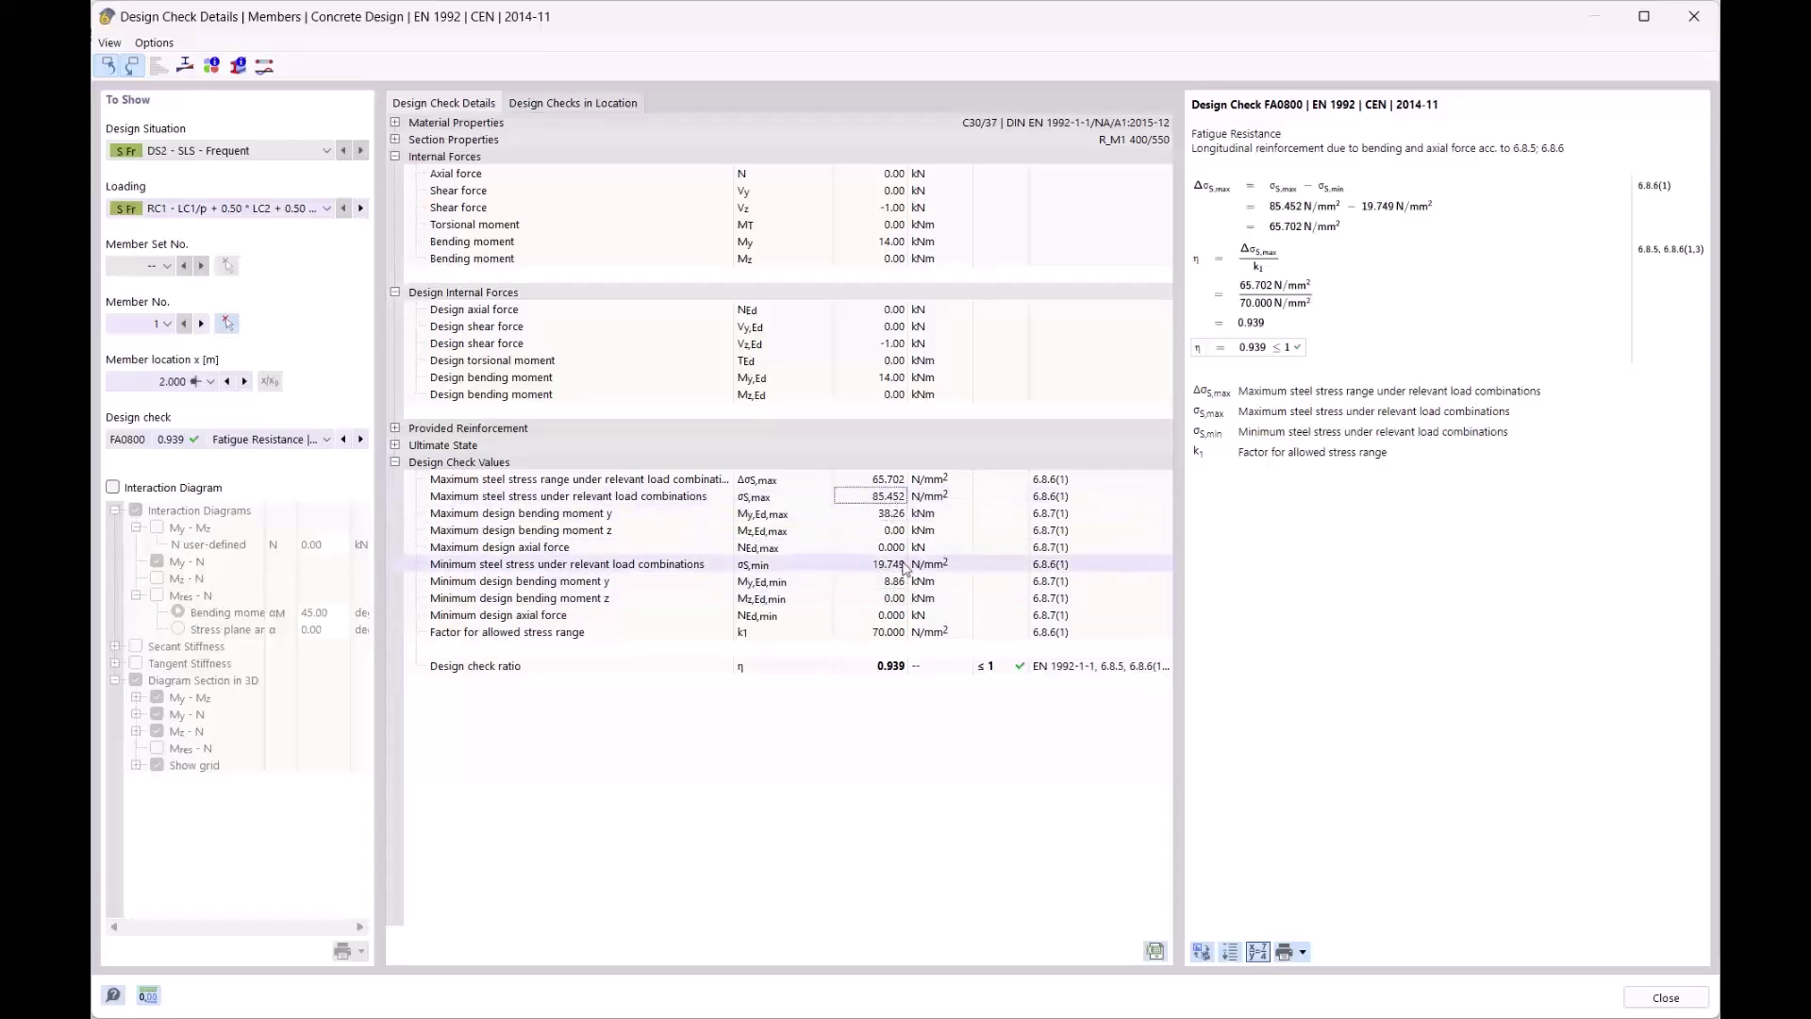
click(1304, 219)
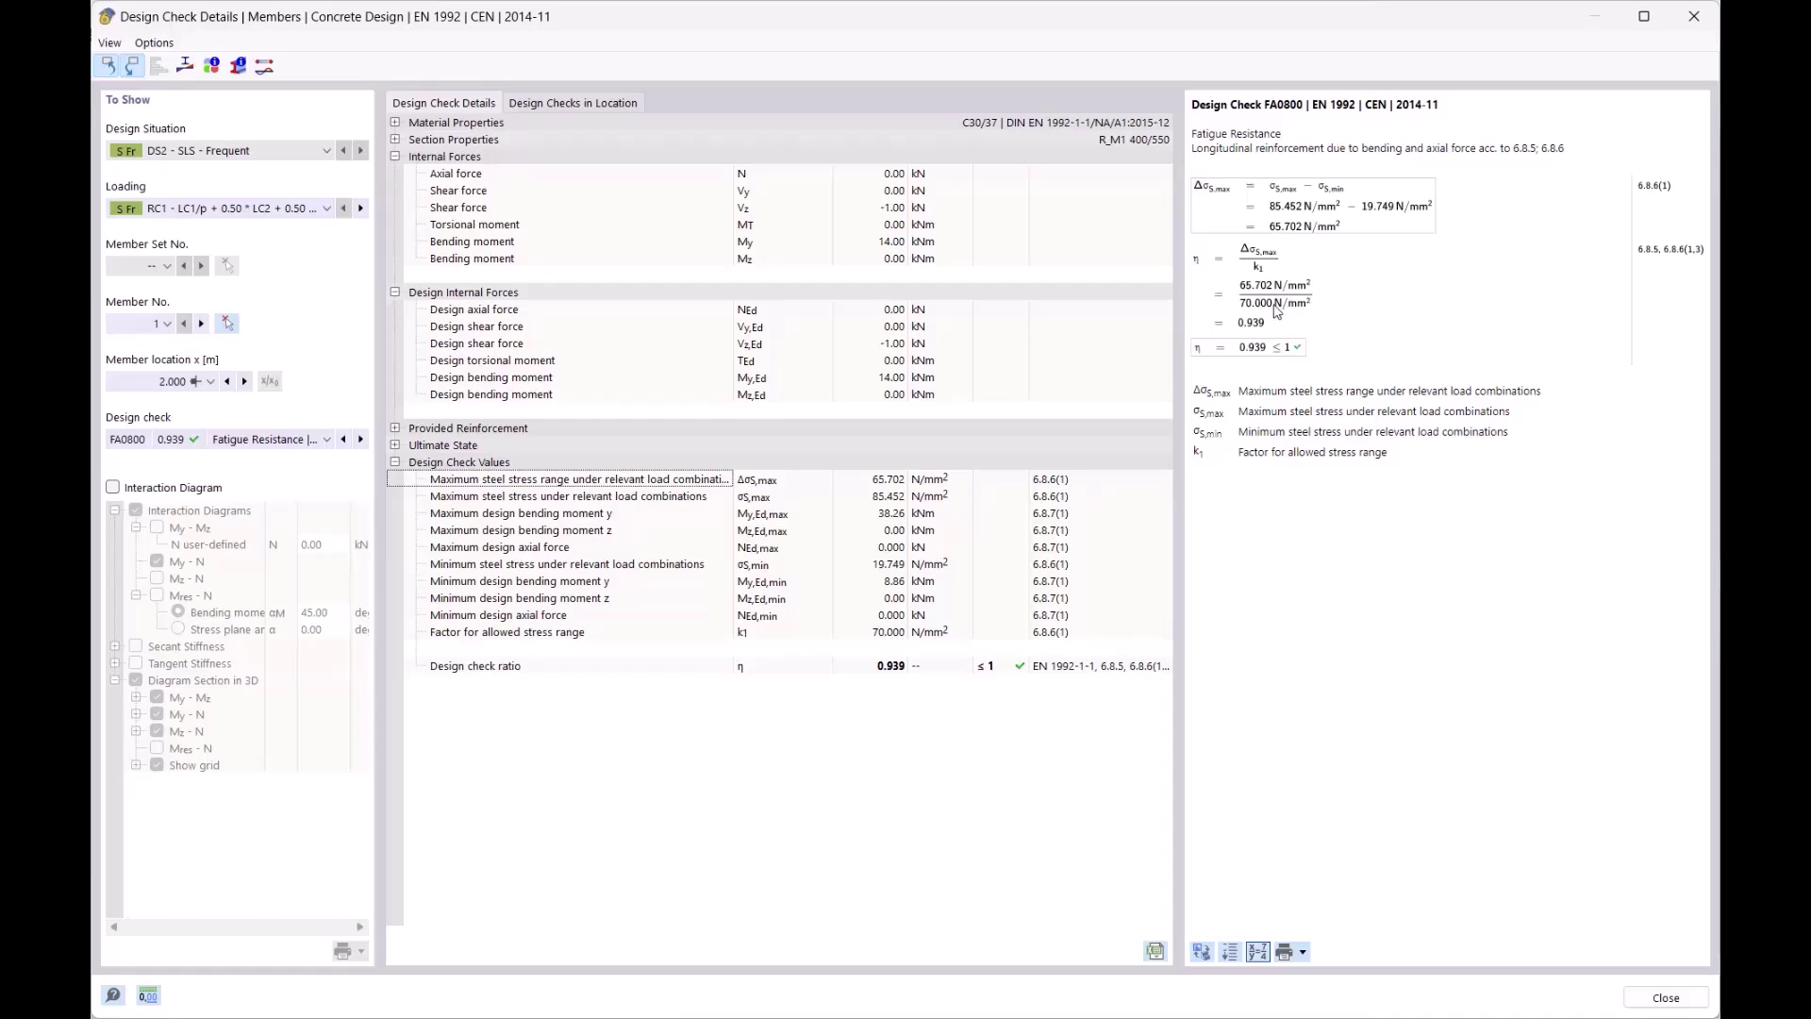
click(557, 634)
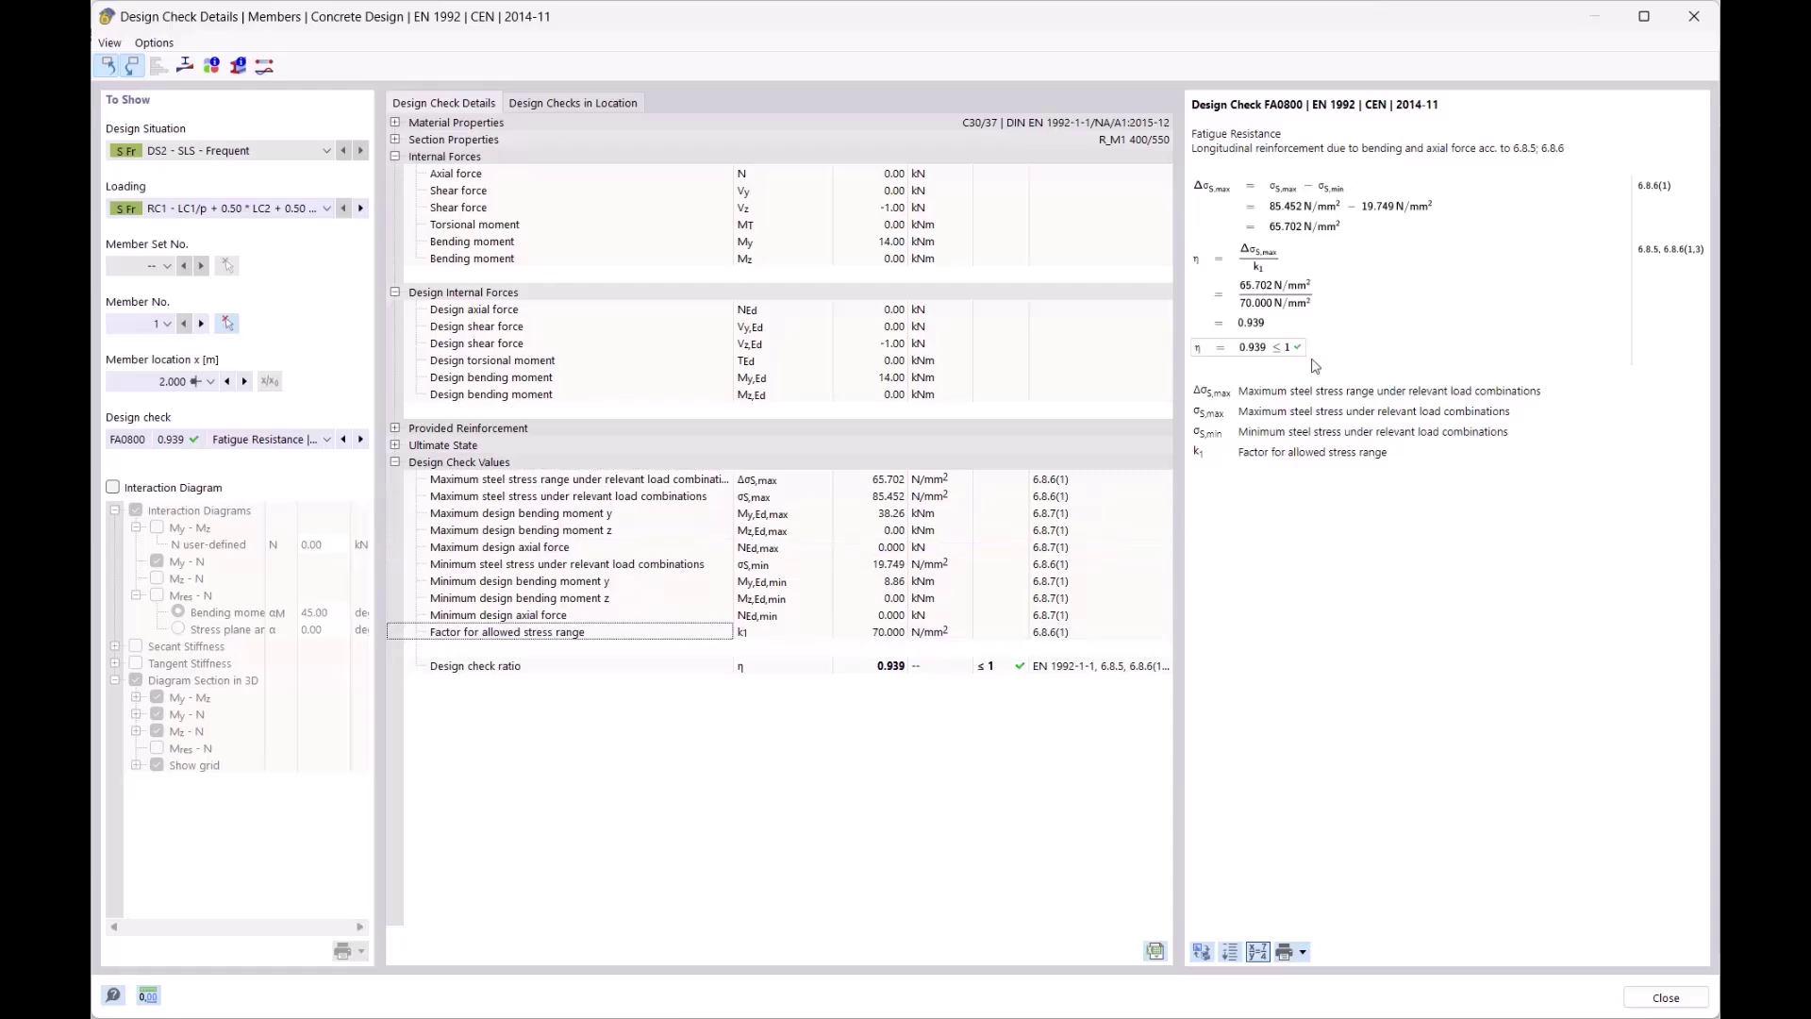
click(1695, 19)
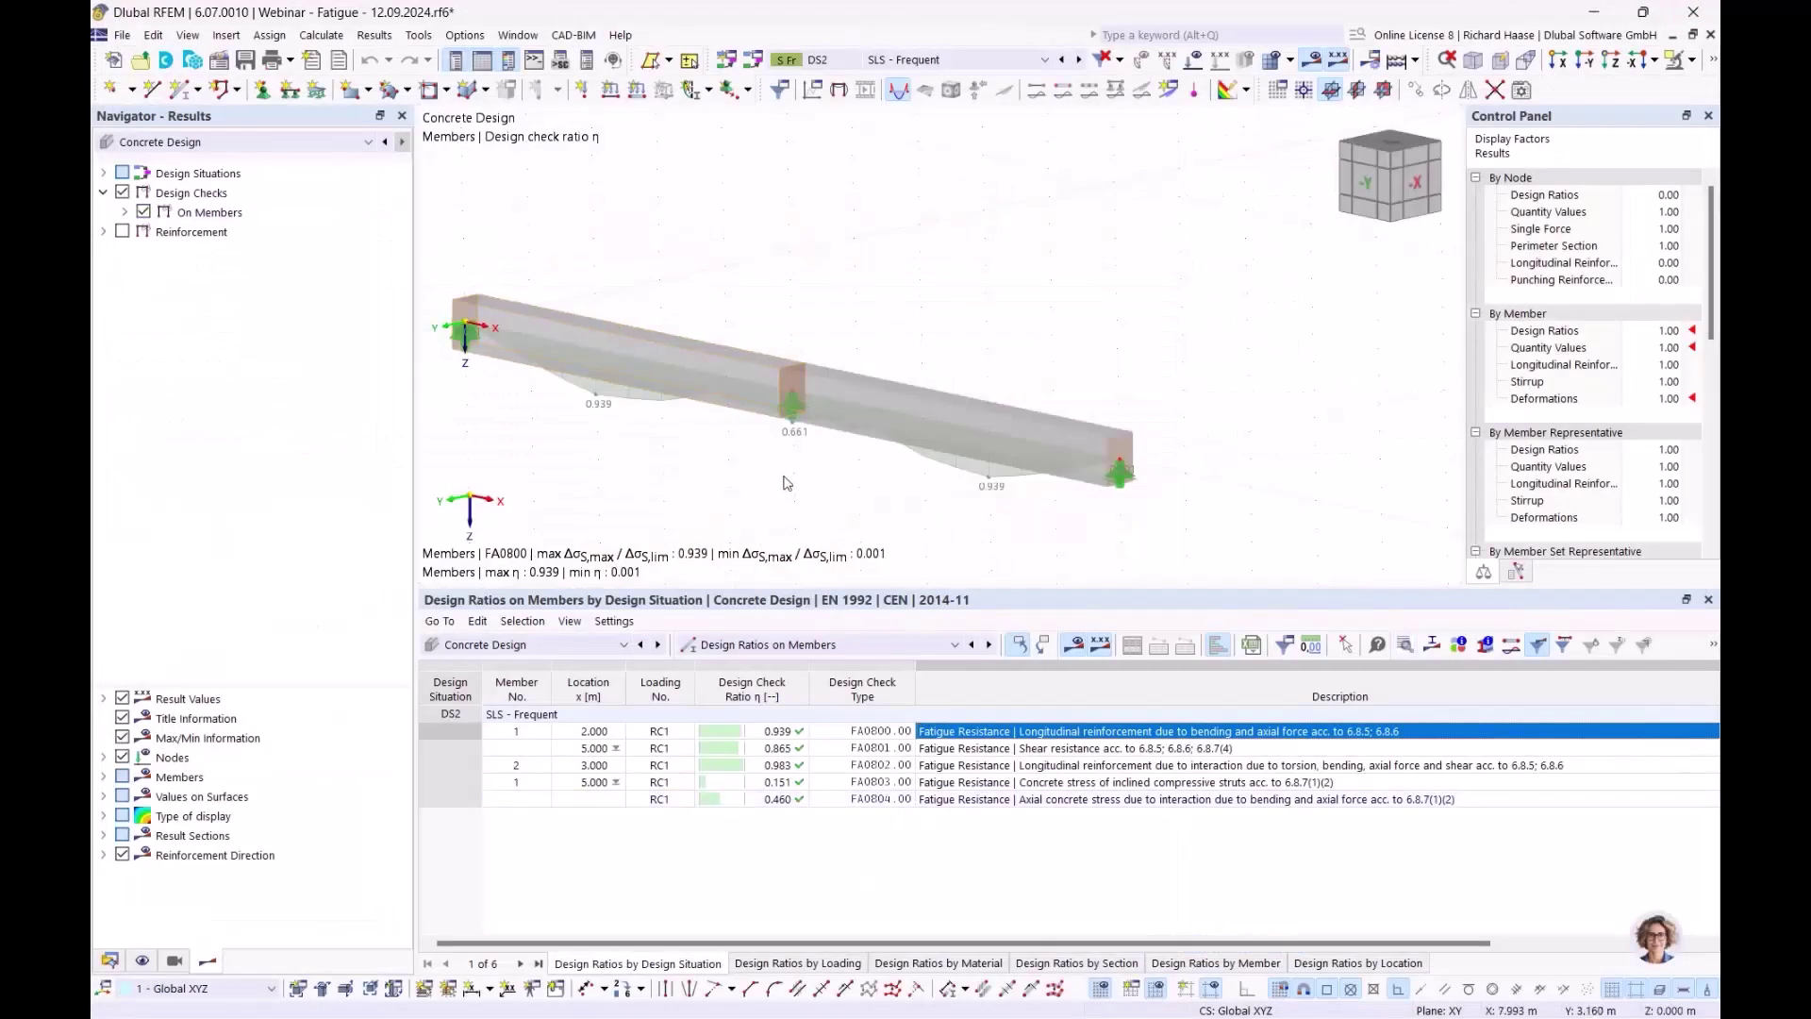
Switch the Standard ultimate configuration's fatigue design to the method of damage equivalent stress range, using one interval with 2000000 cycles
click(110, 964)
double_click(232, 900)
click(577, 114)
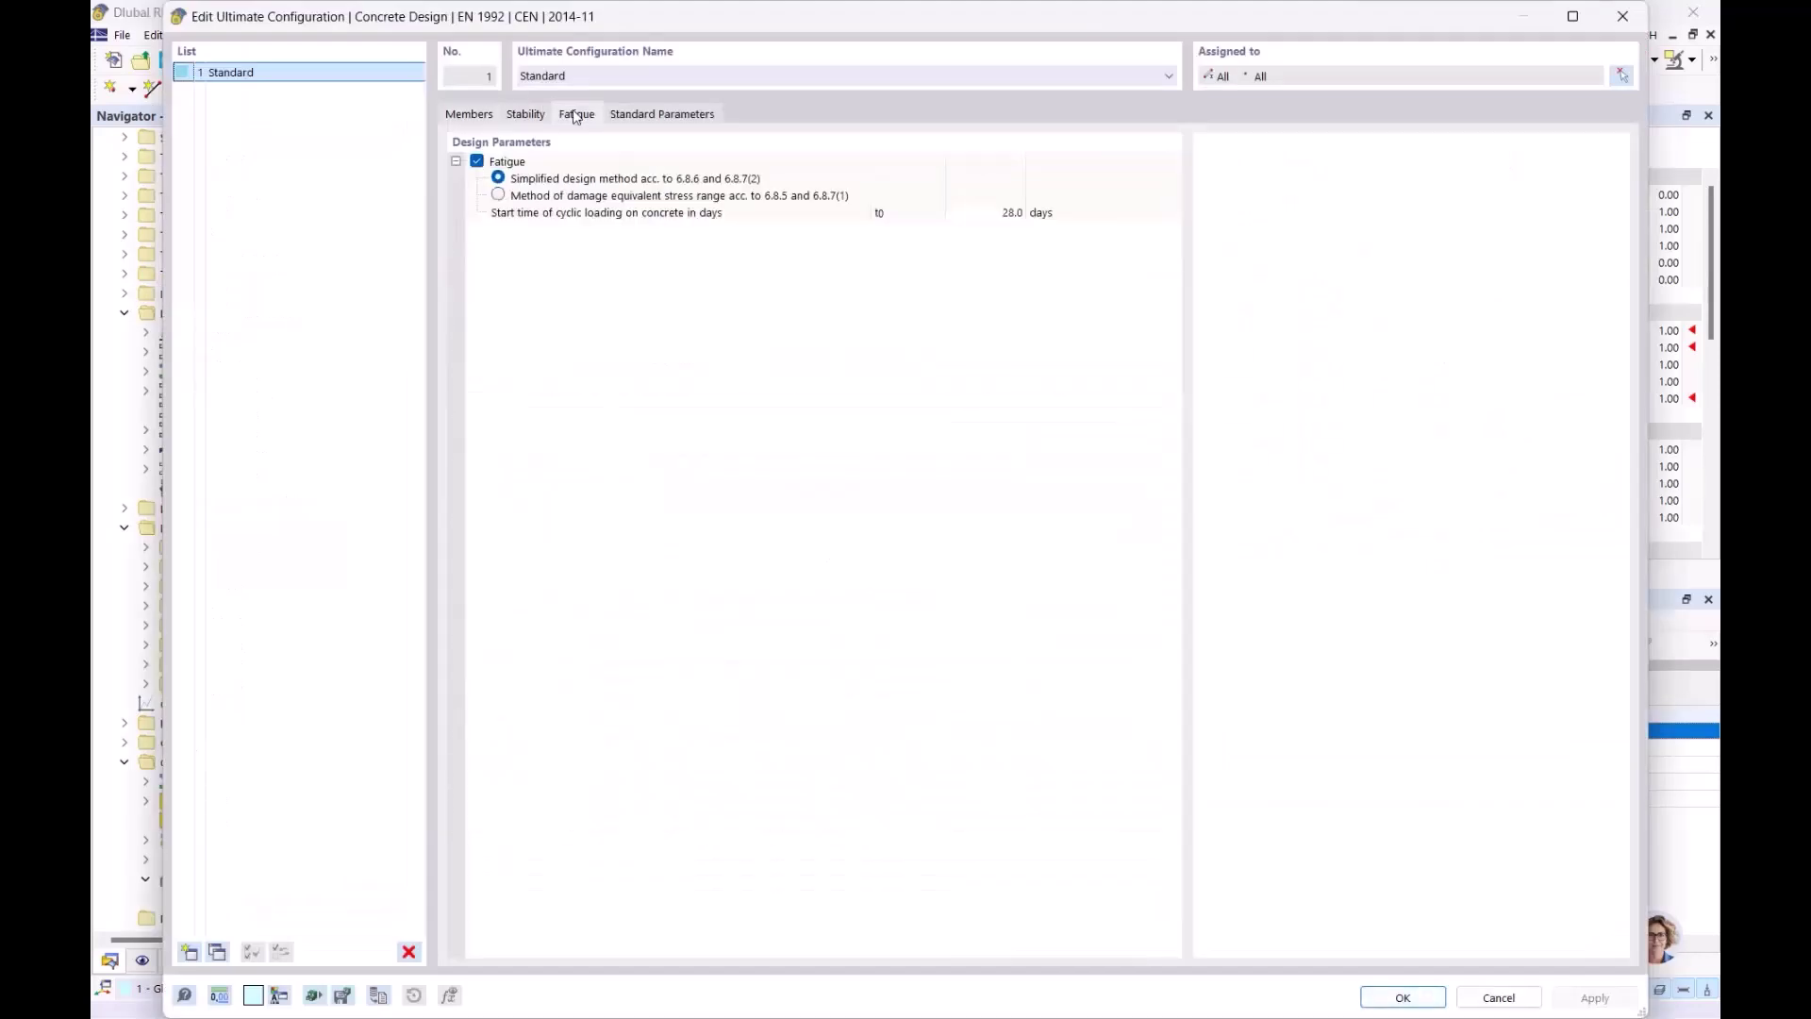
click(499, 196)
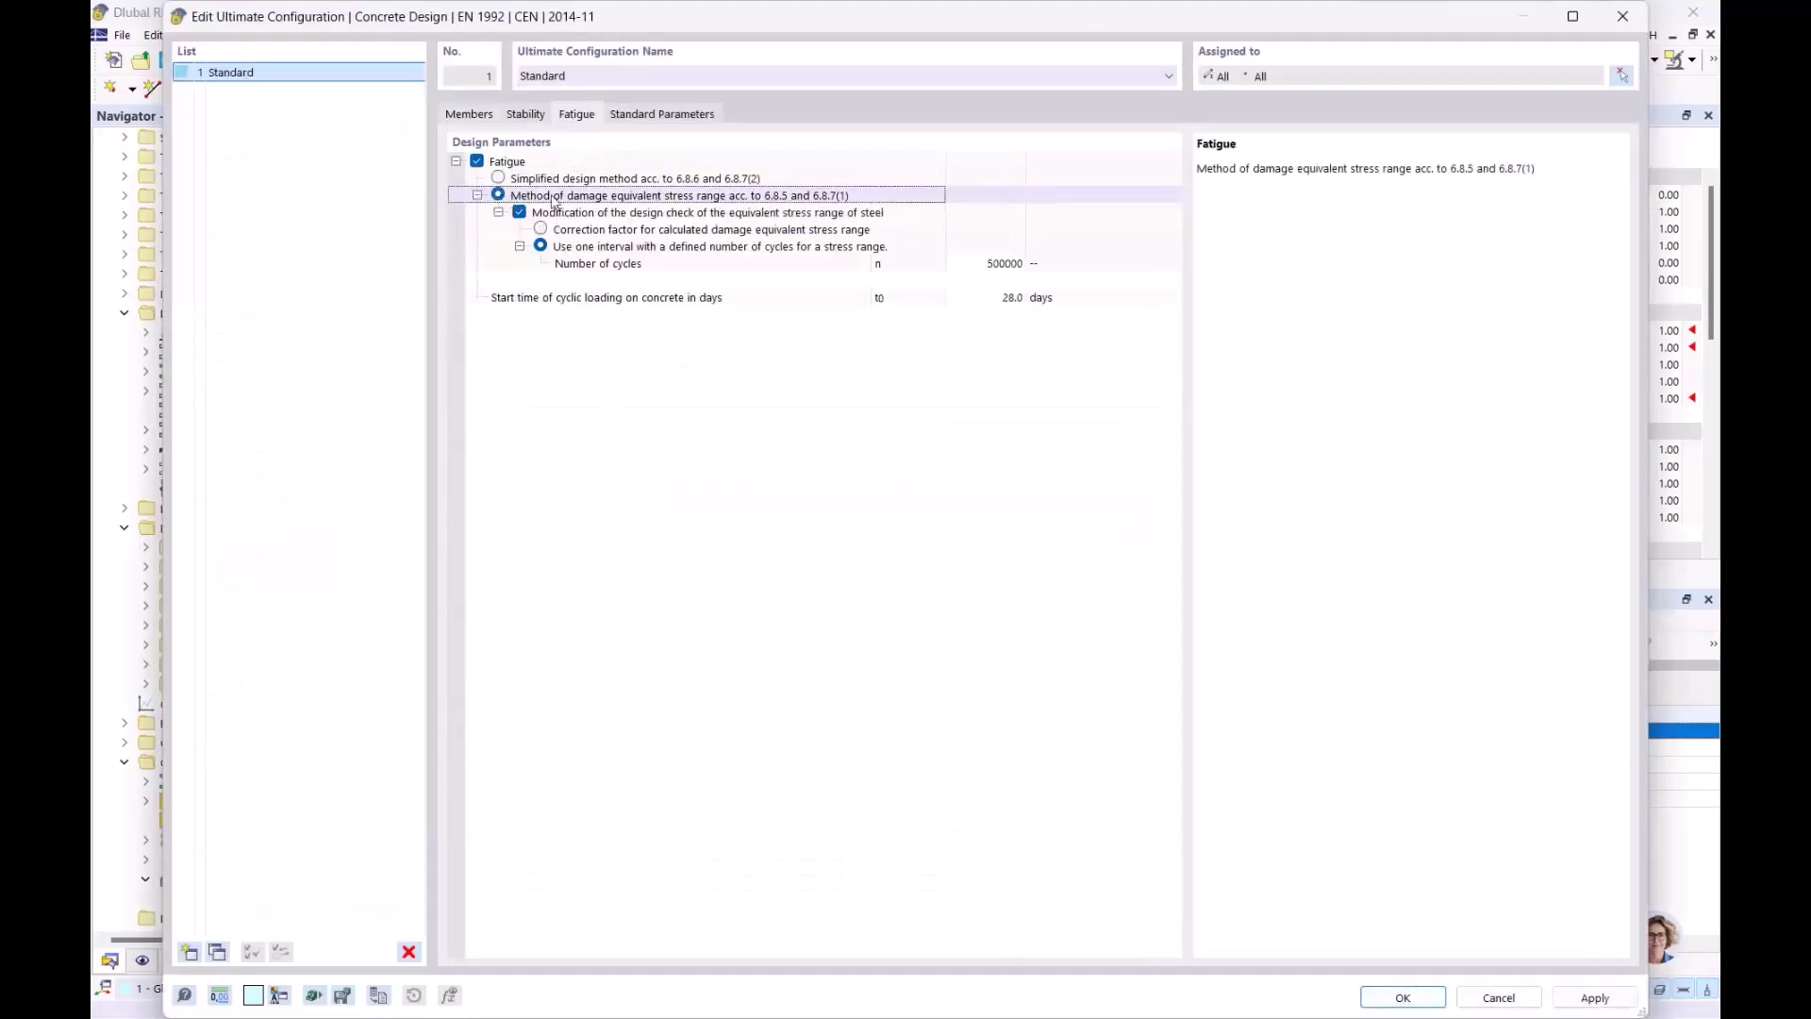
click(1005, 266)
click(995, 264)
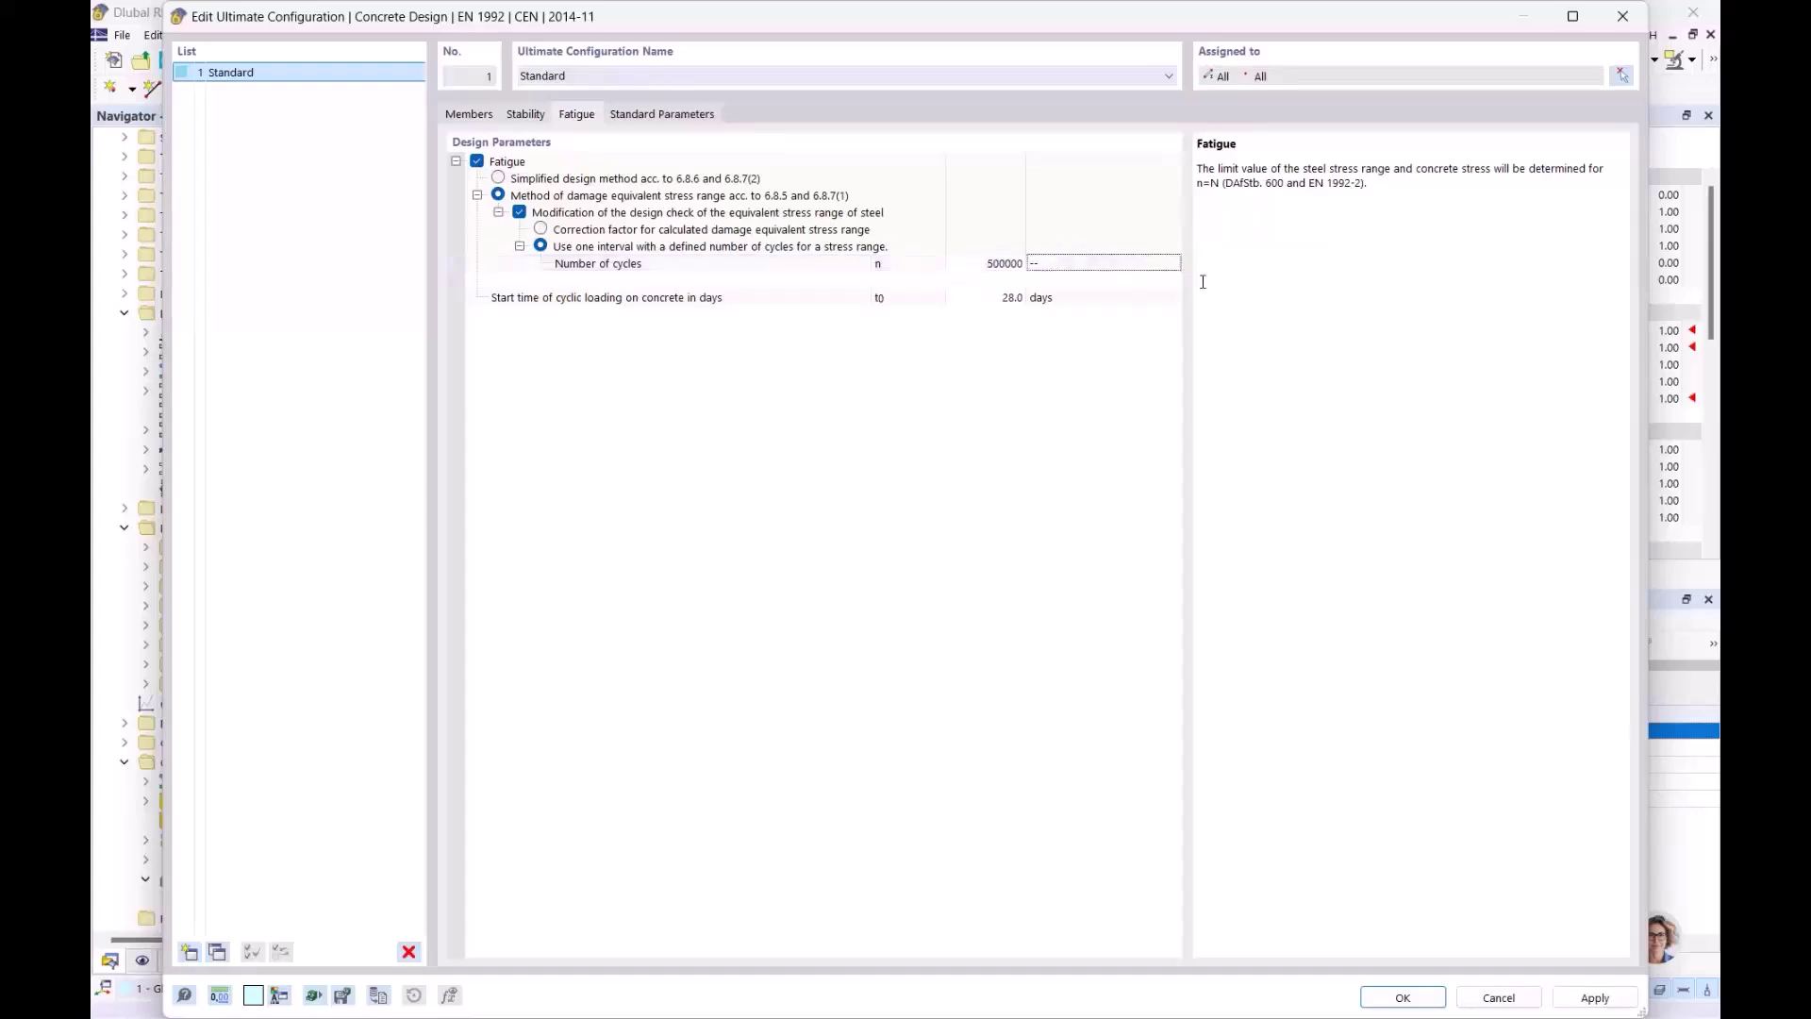
double_click(995, 267)
drag(972, 265, 978, 265)
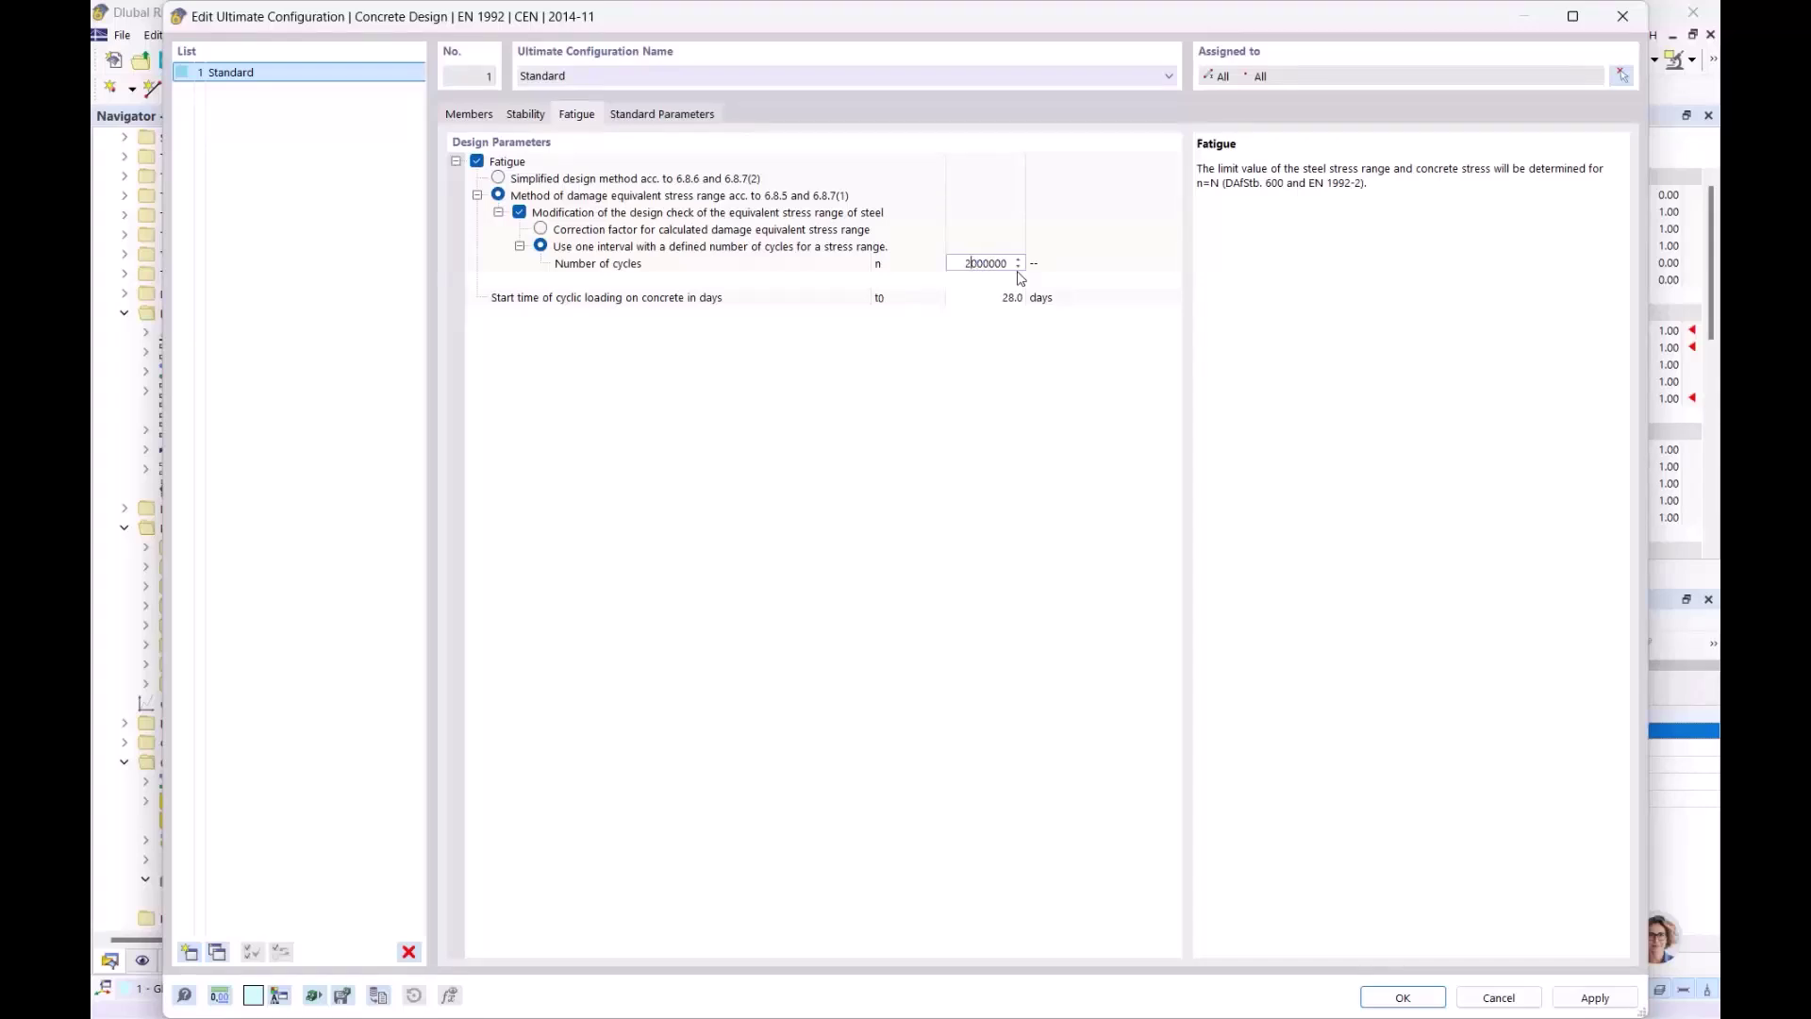
click(1032, 375)
click(1401, 1003)
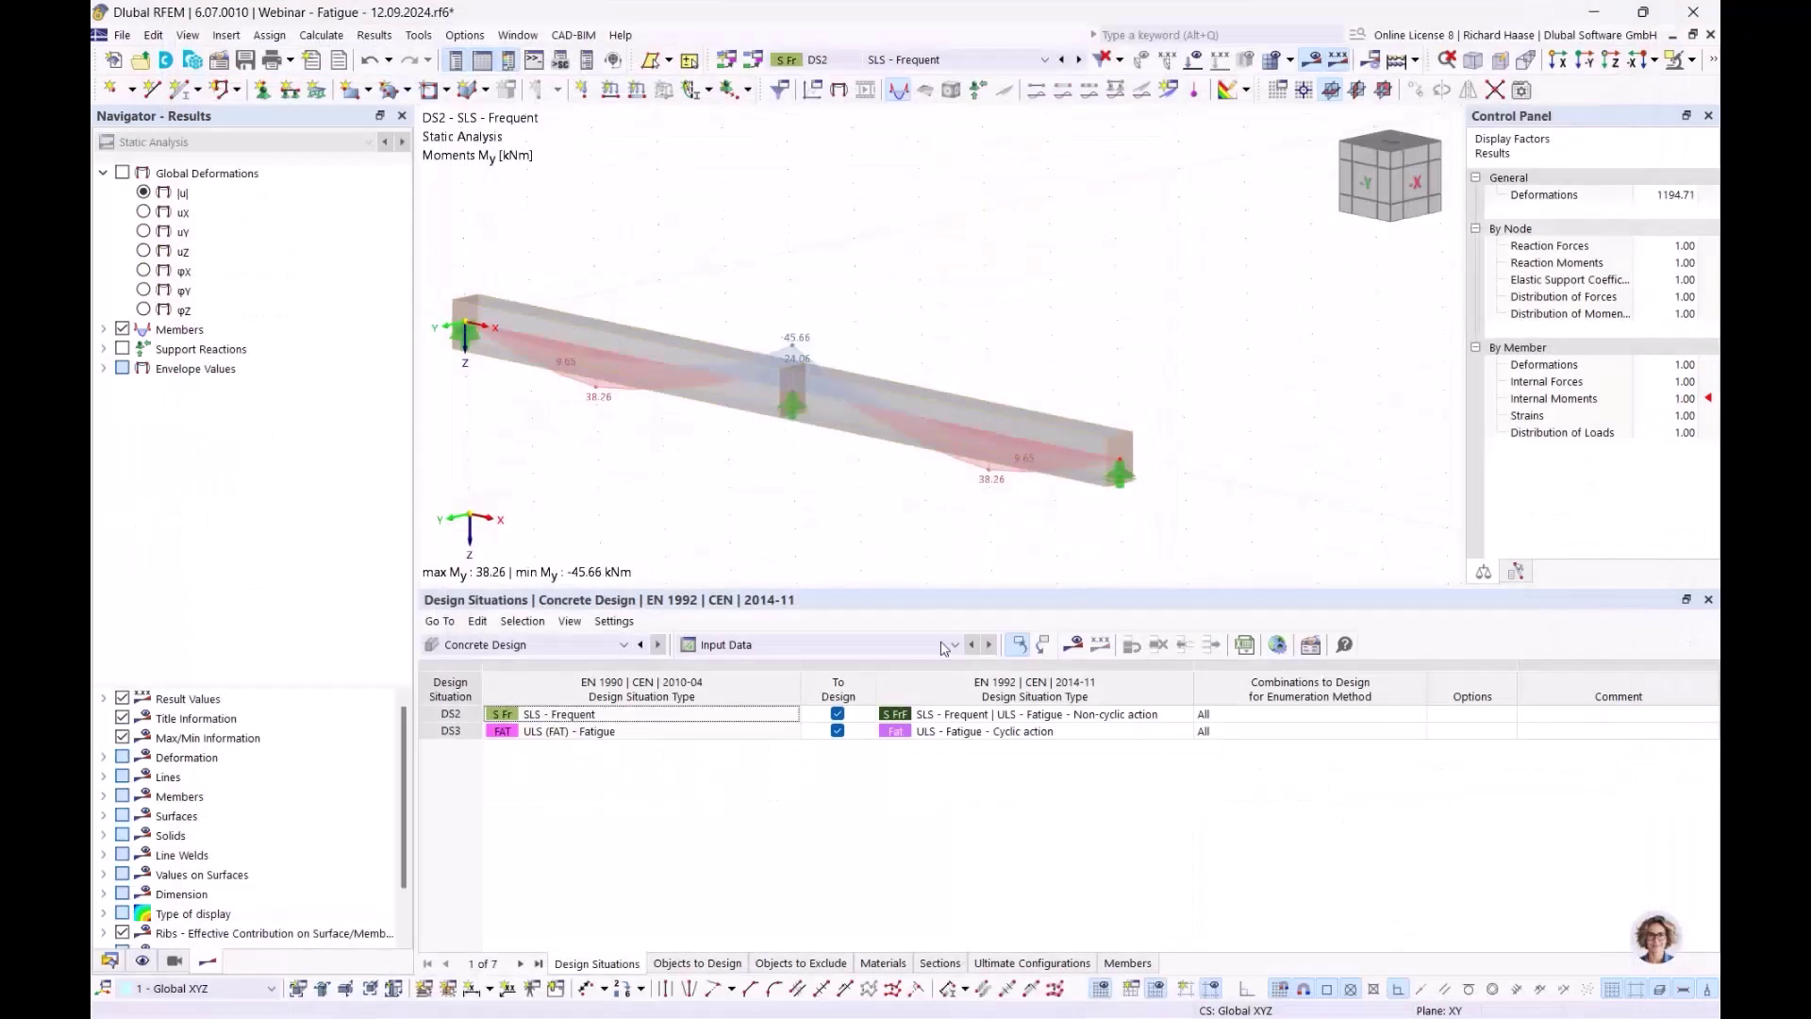
Calculate the concrete design with results displayed, and review the FA0800 longitudinal reinforcement check details for DS3 ULS (FAT) - Fatigue on member 1
click(970, 735)
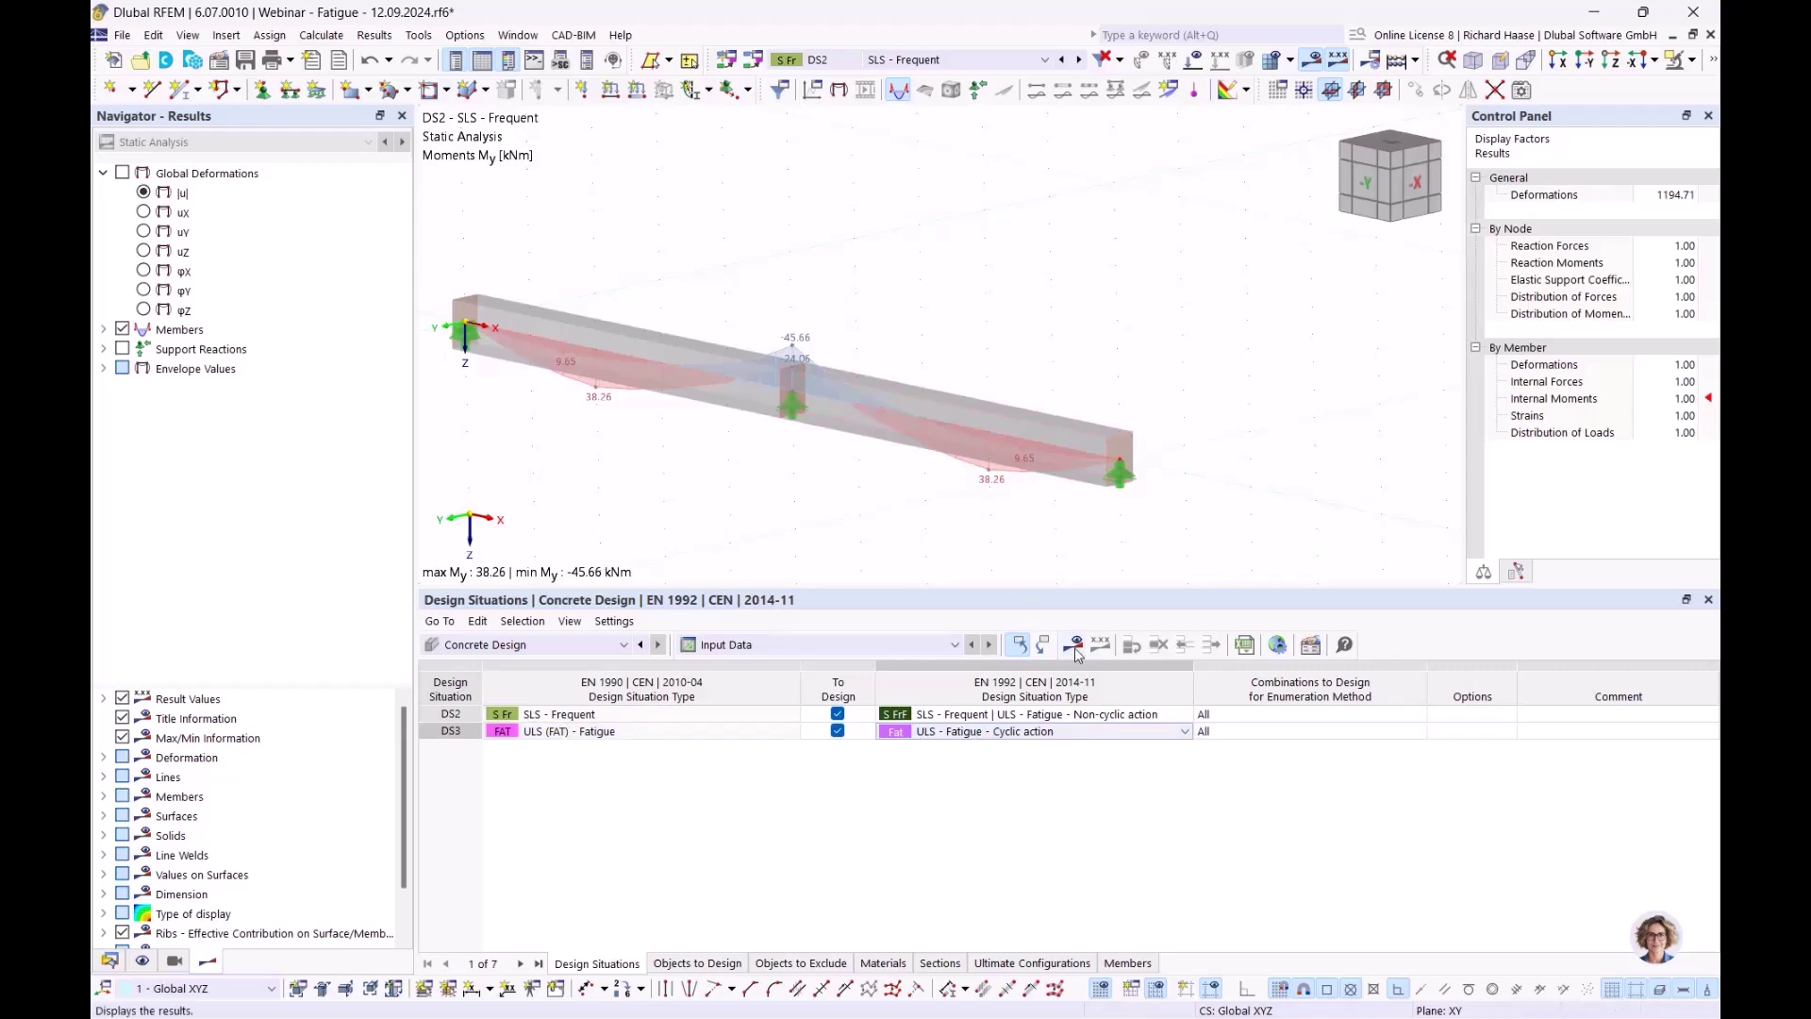
click(1080, 647)
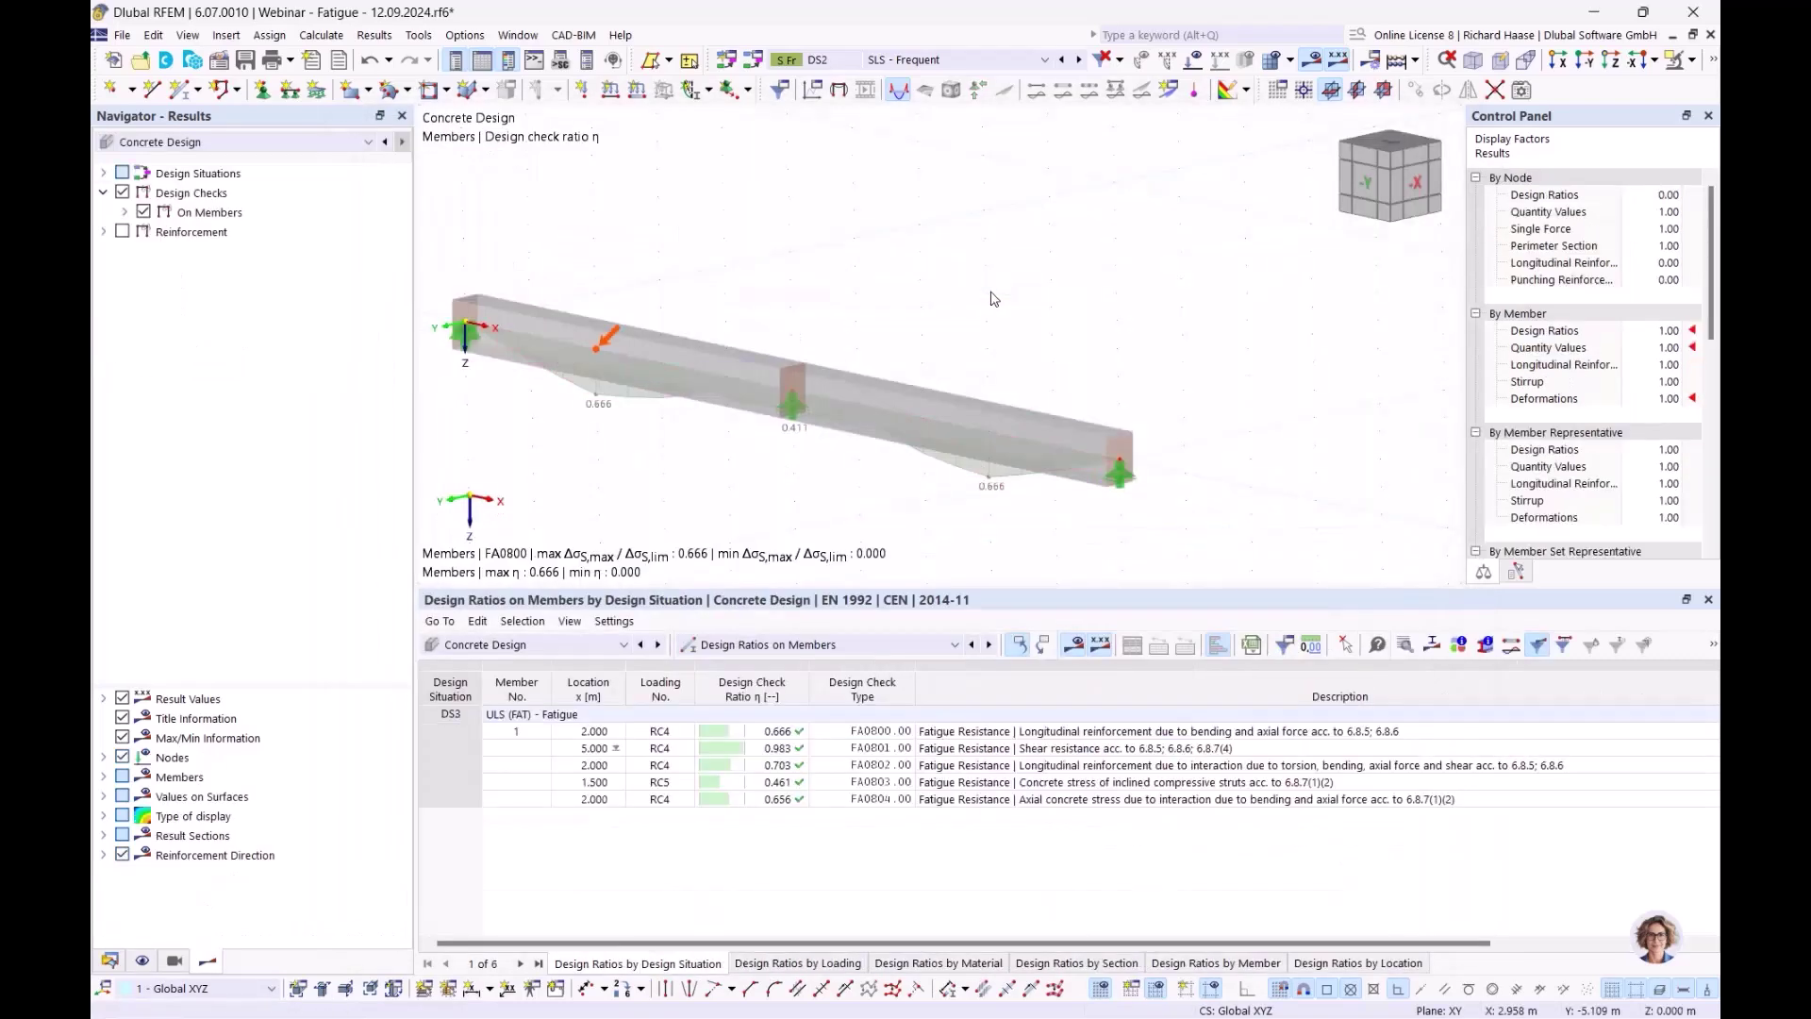
click(1104, 736)
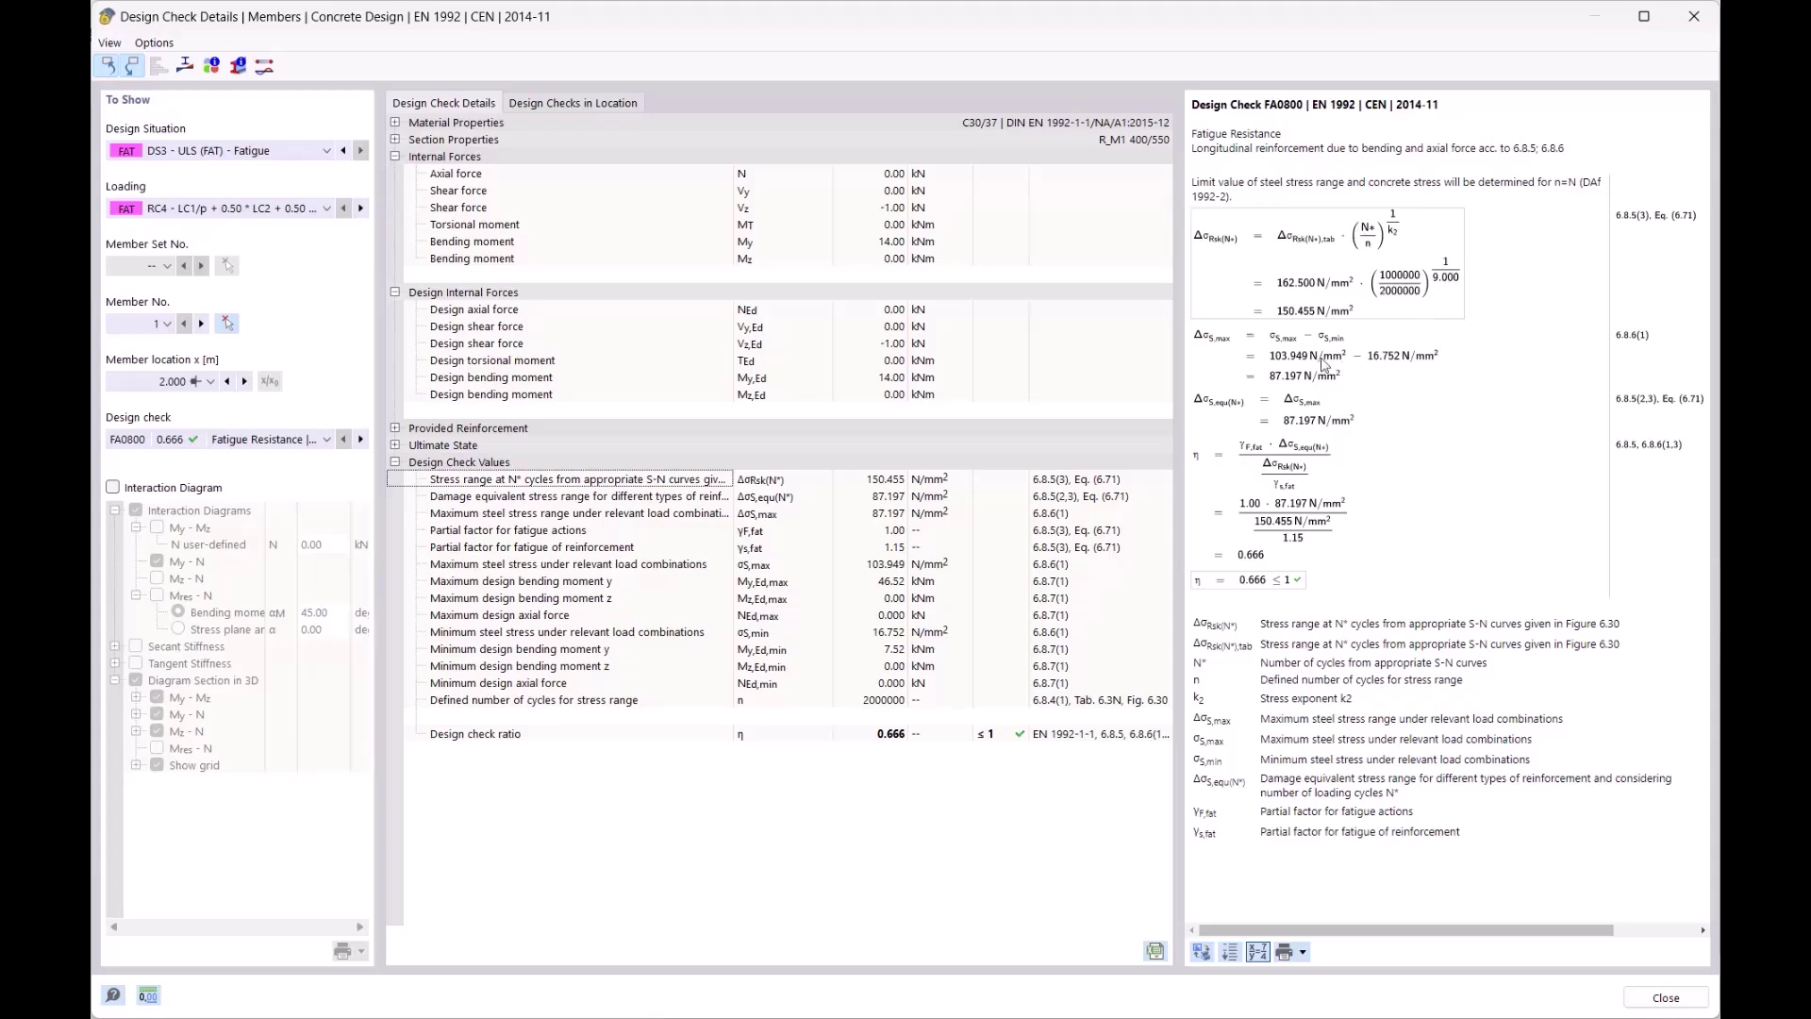
click(1281, 466)
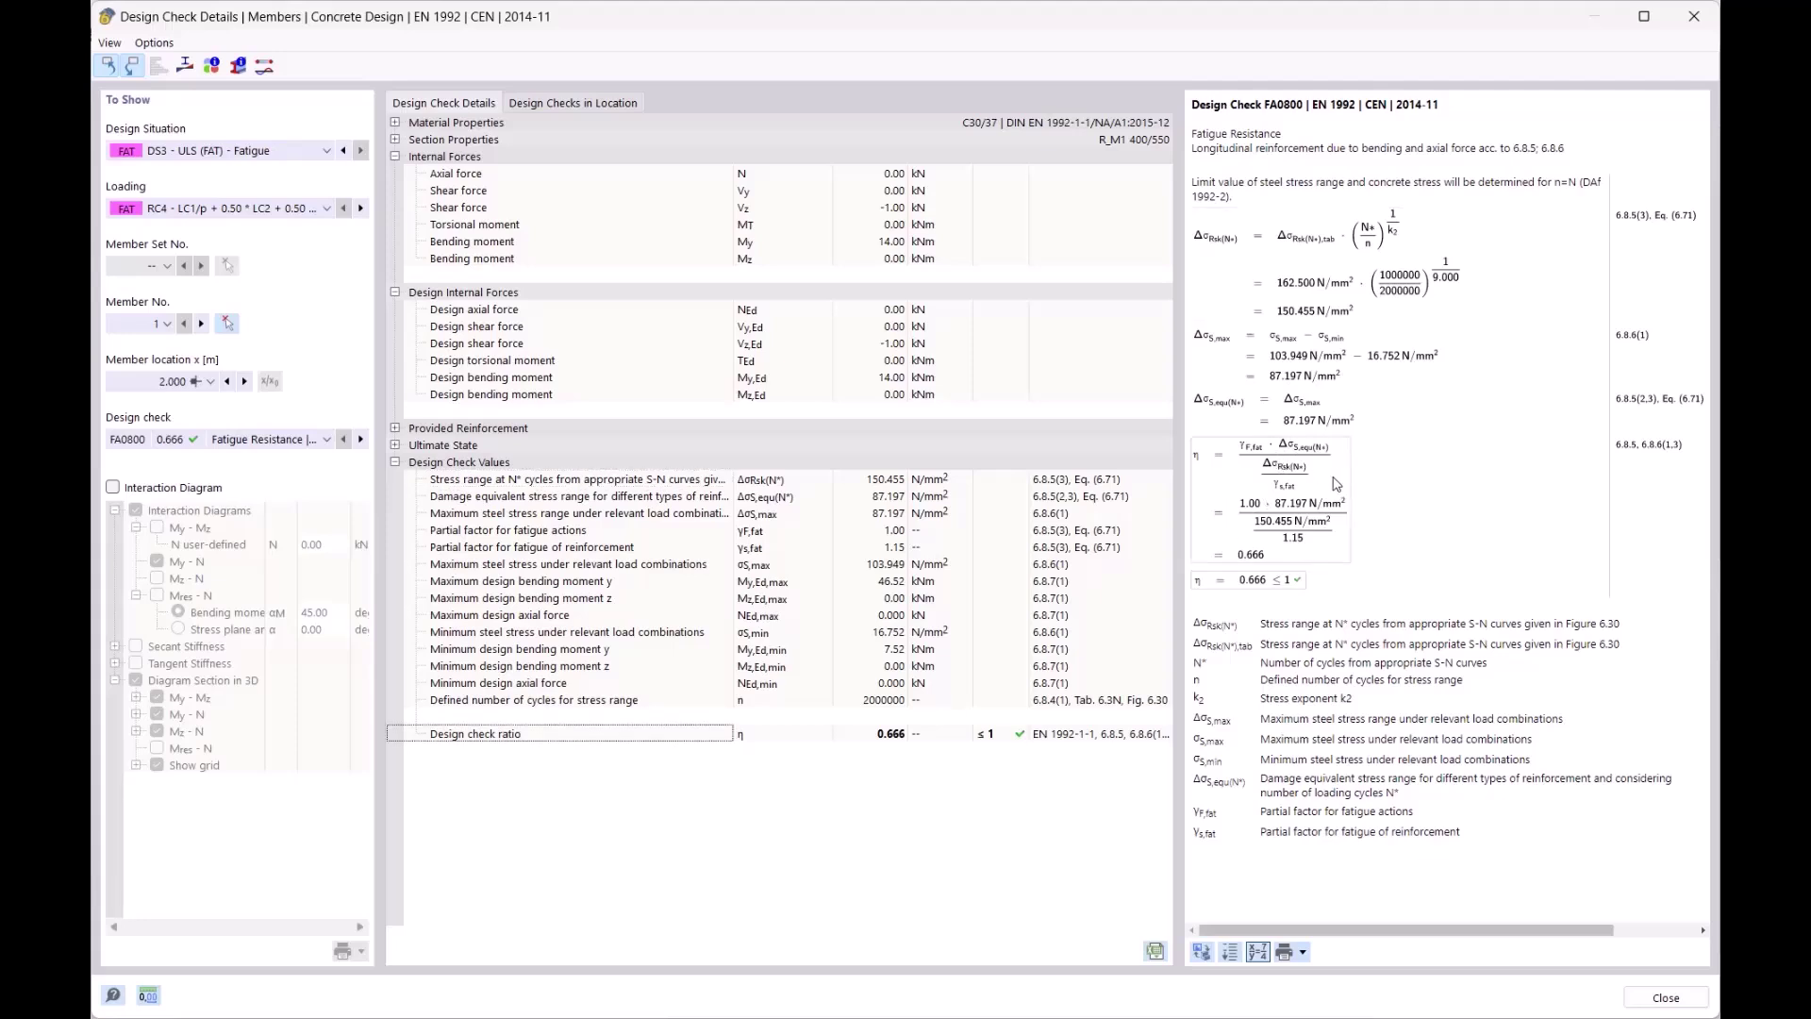
click(1693, 19)
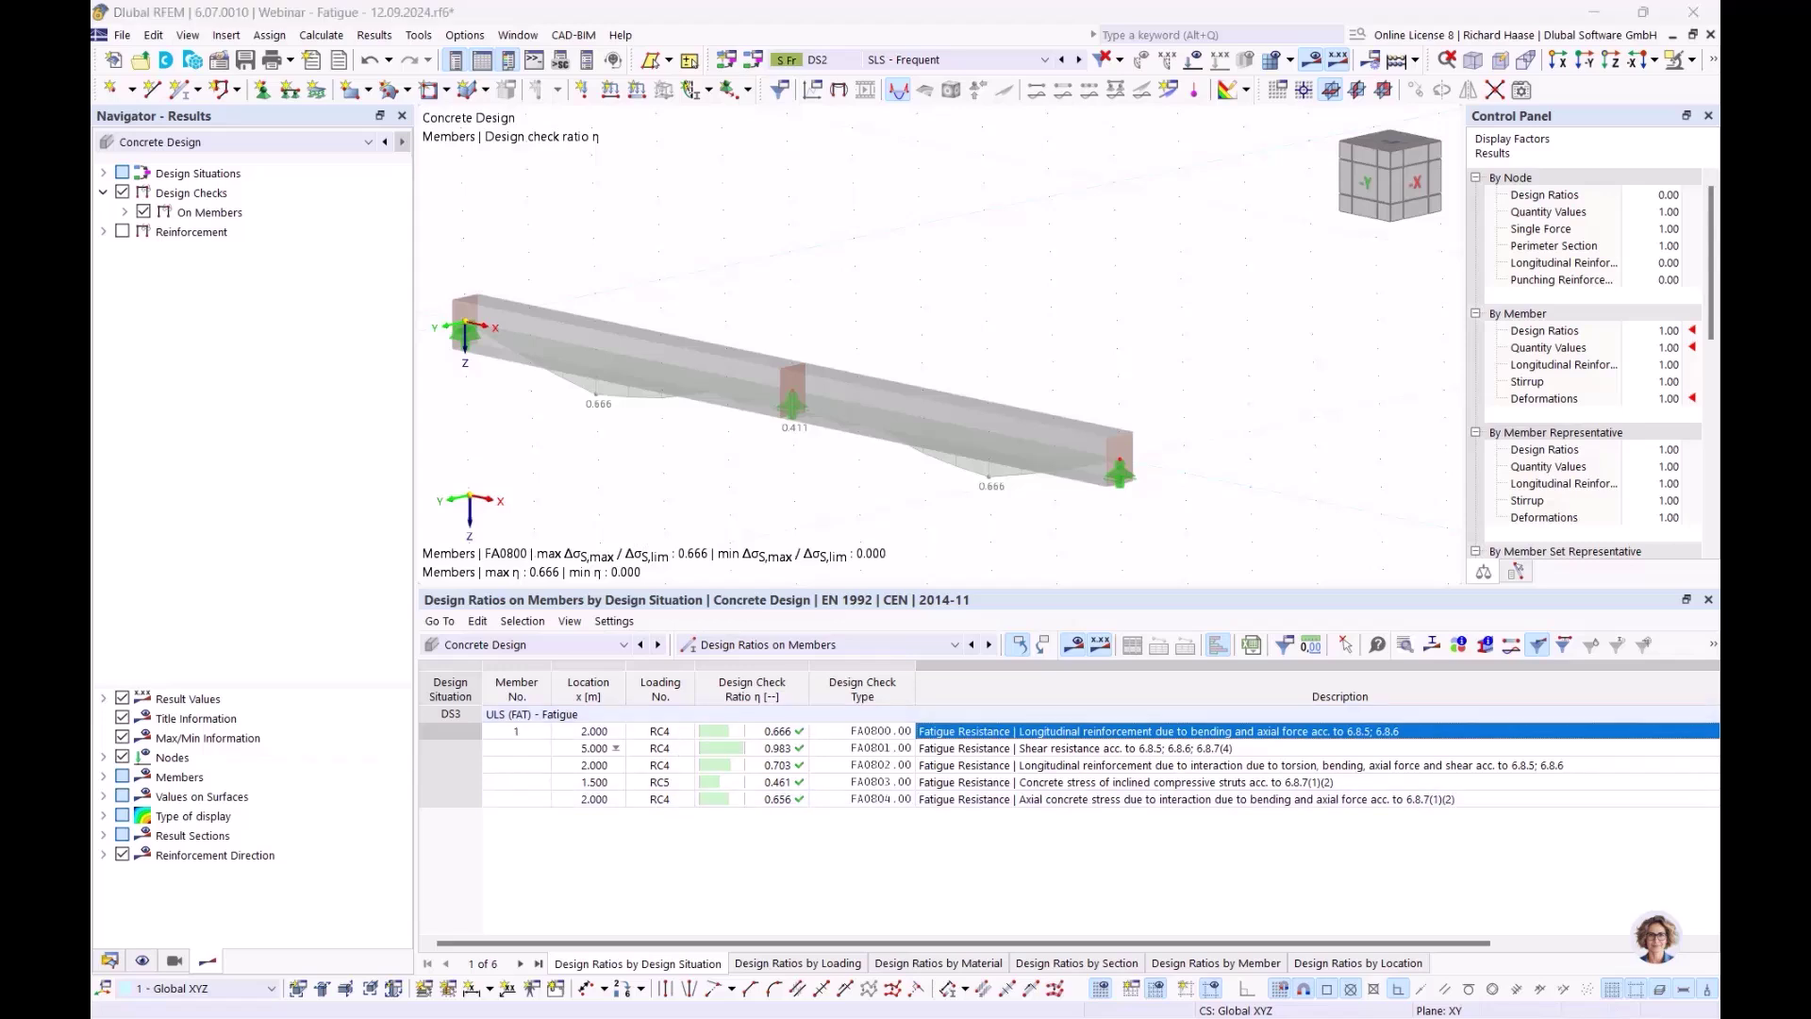
Switch to the PowerPoint presentation and start the slide show from the Fatigue design slide
key(alt+Tab)
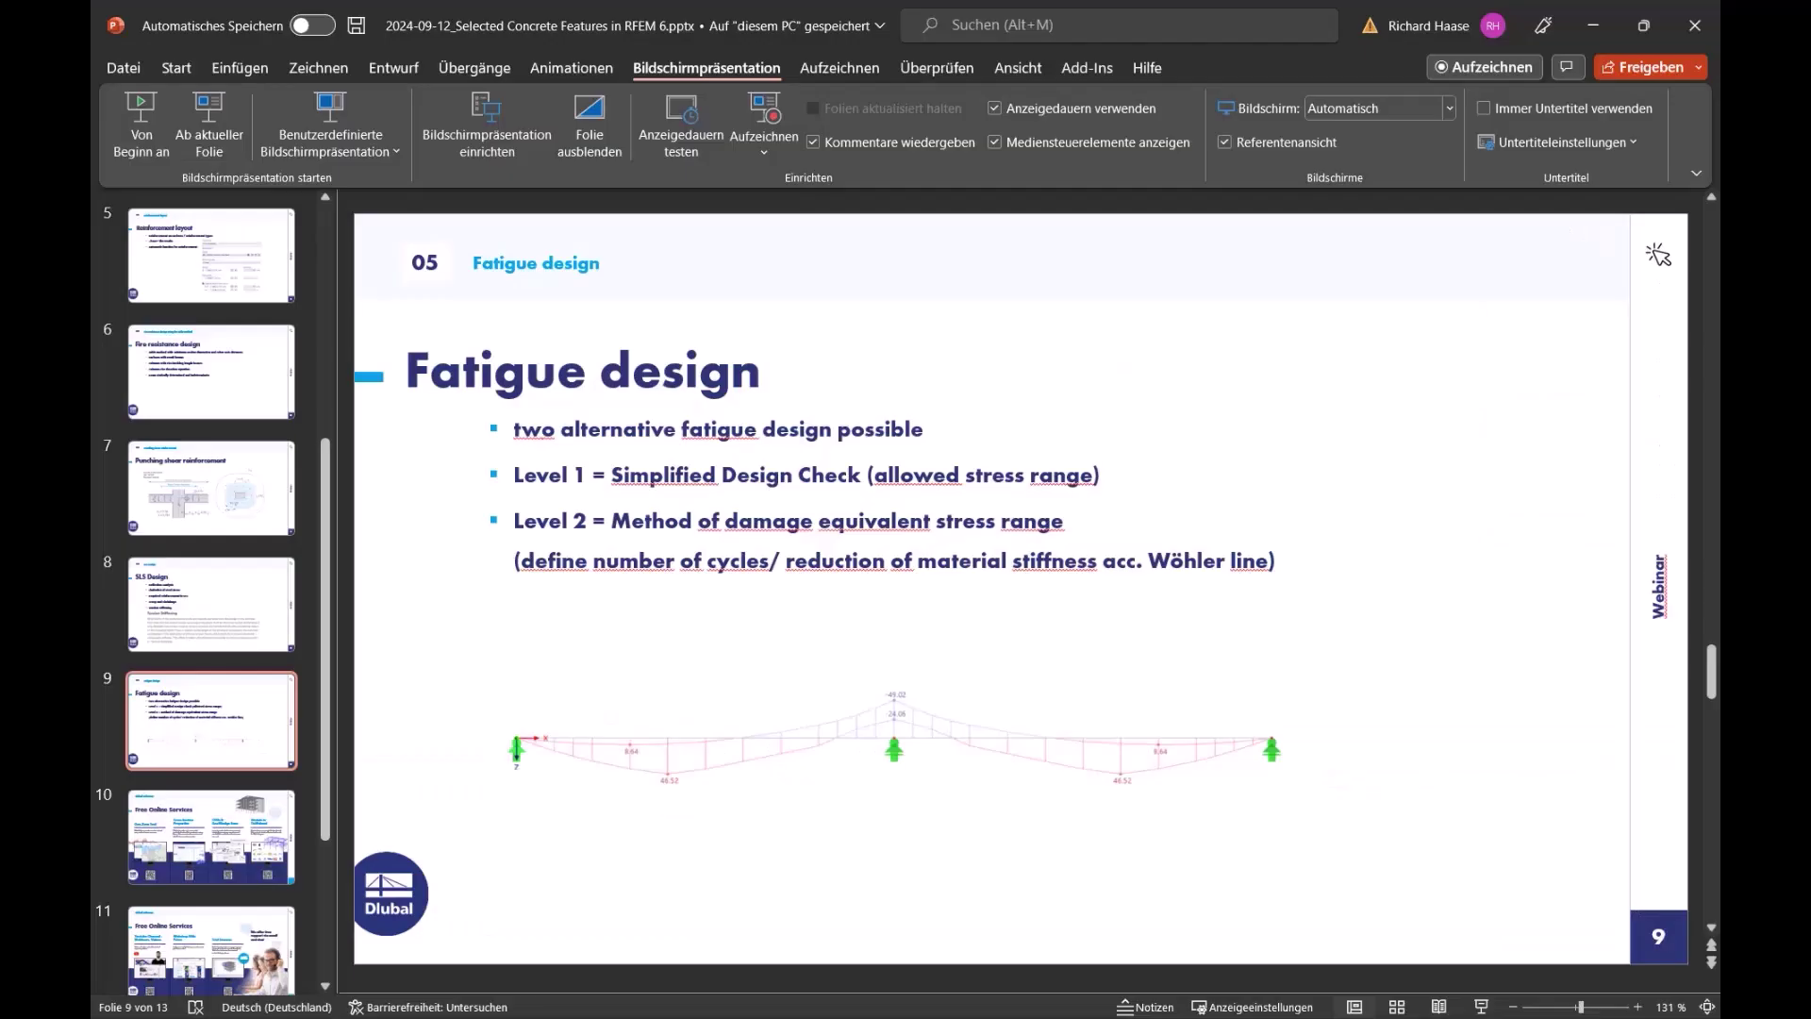
click(210, 127)
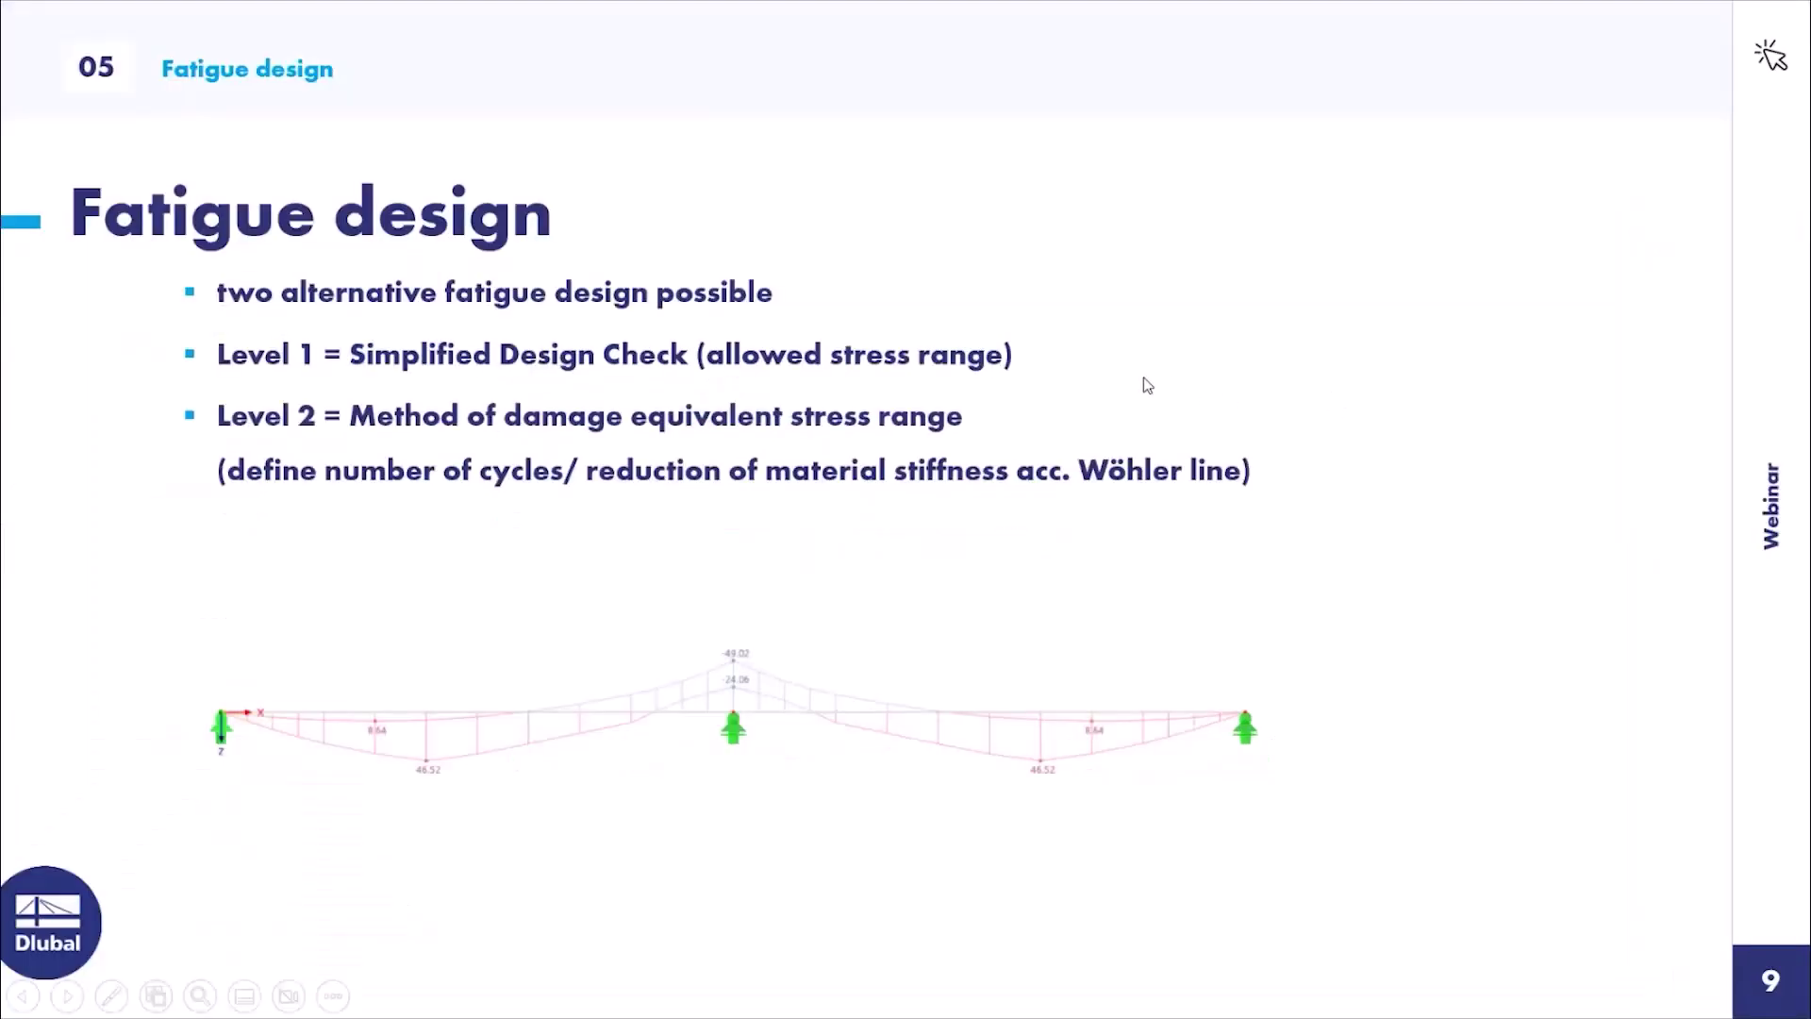